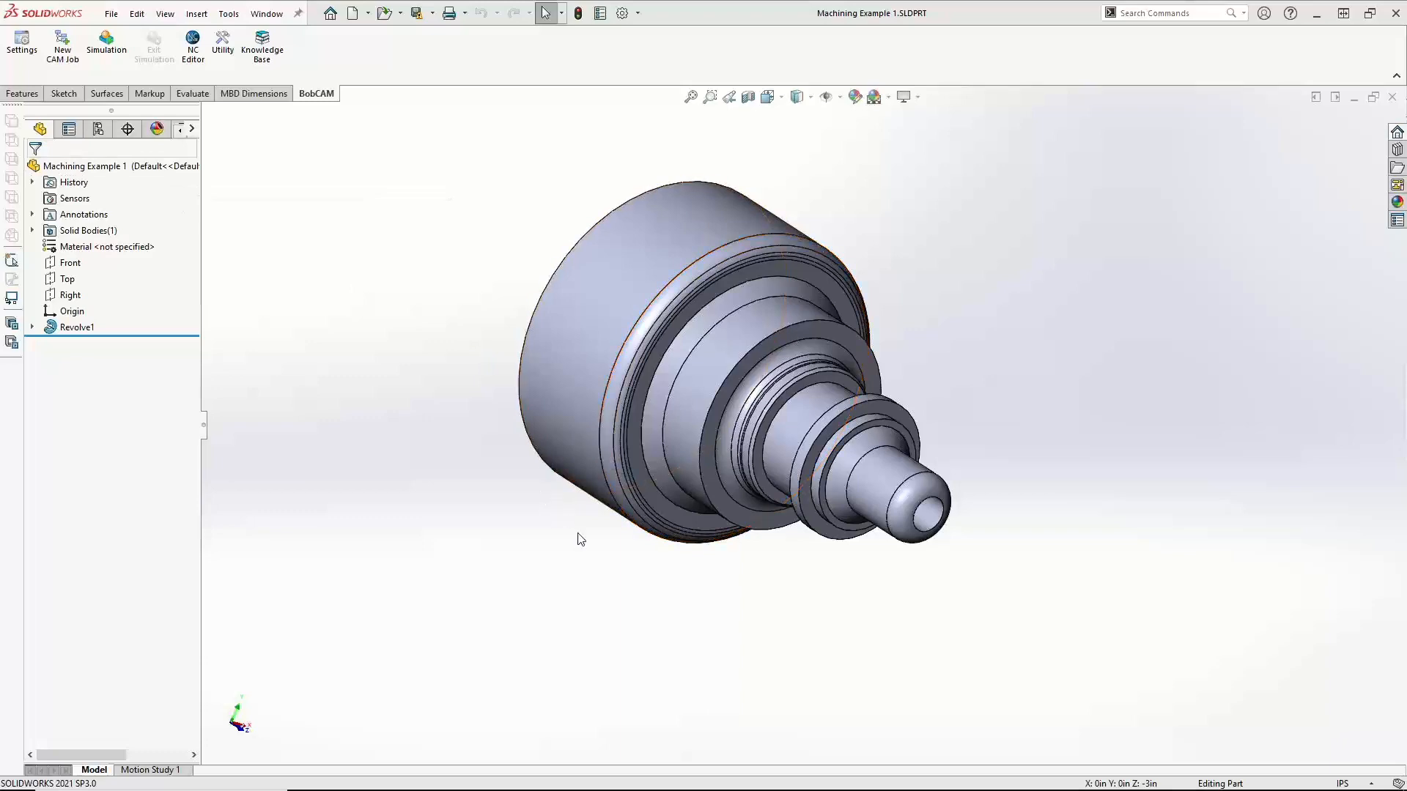
# Create a planar surface closing the circular hole edge at the small rounded end of the revolved part
pyautogui.moveTo(578, 537); pyautogui.dragTo(371, 490, button='middle')
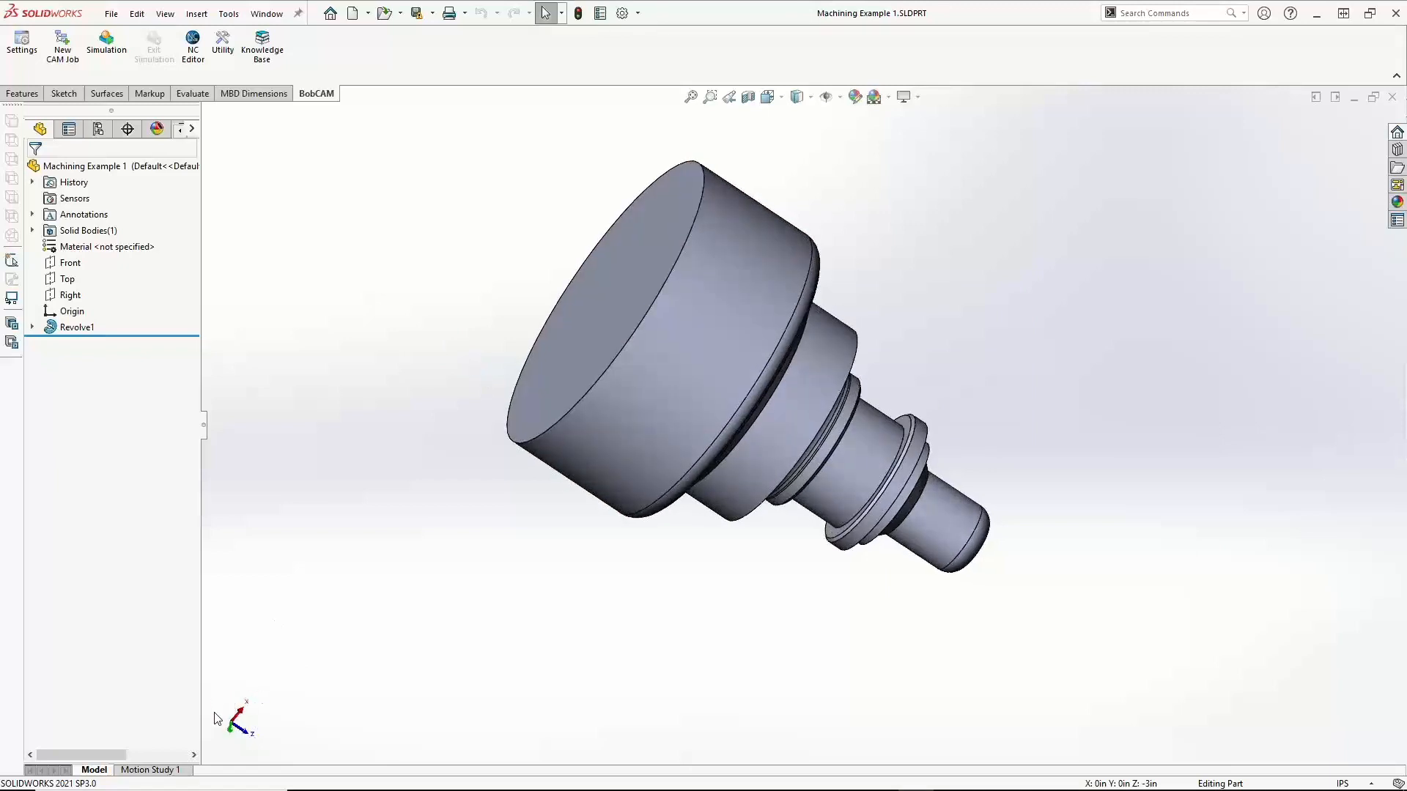
pyautogui.moveTo(659, 465); pyautogui.dragTo(573, 374, button='middle')
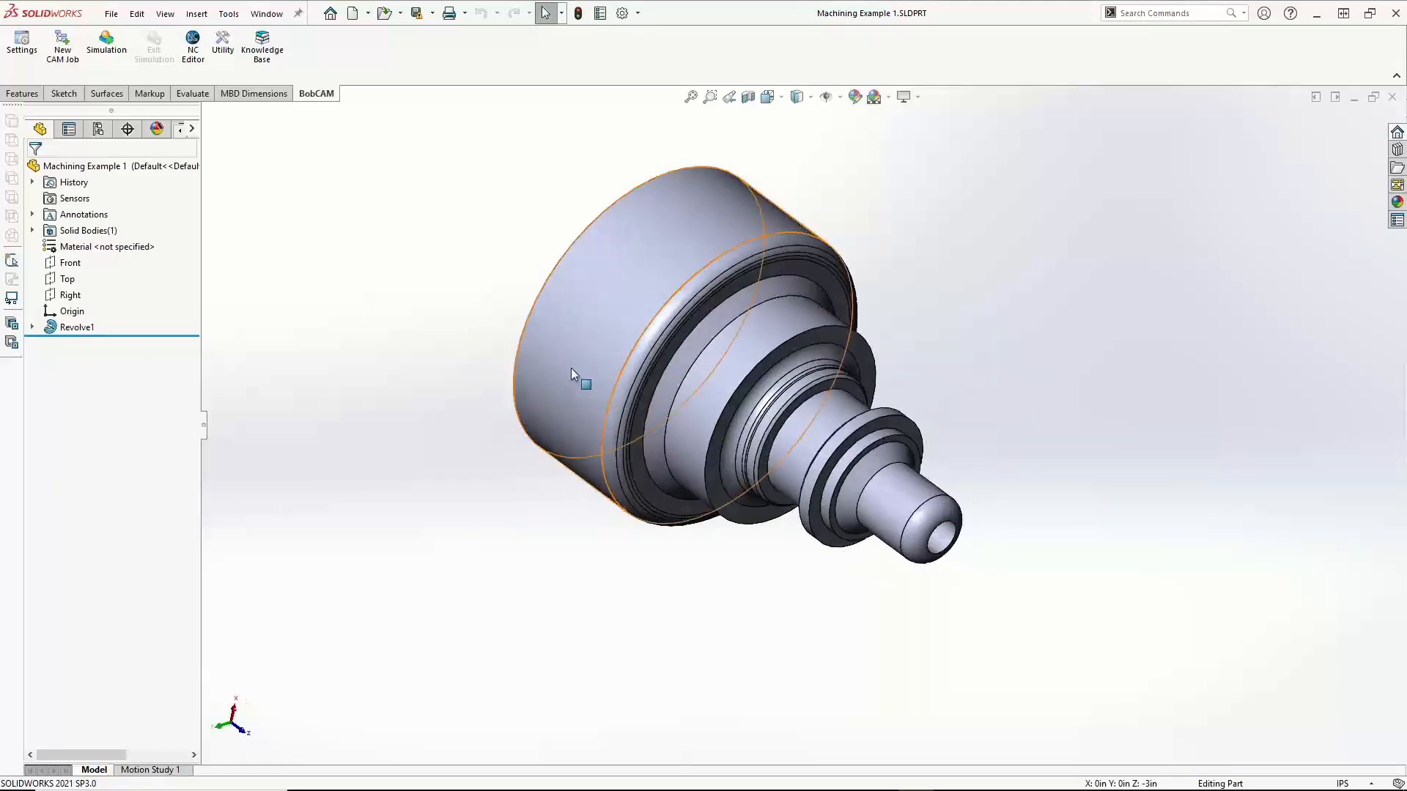
pyautogui.click(104, 94)
pyautogui.click(323, 36)
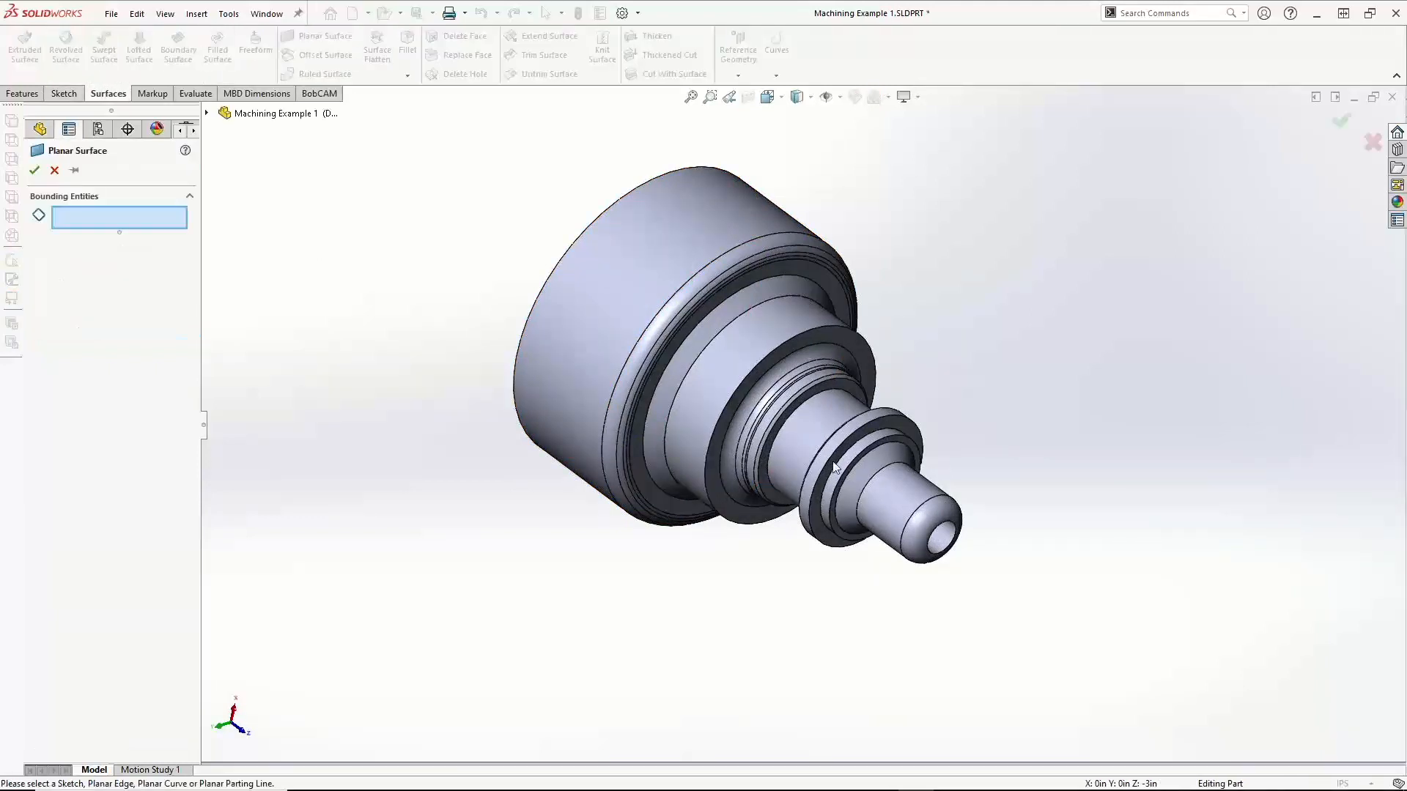
pyautogui.click(933, 550)
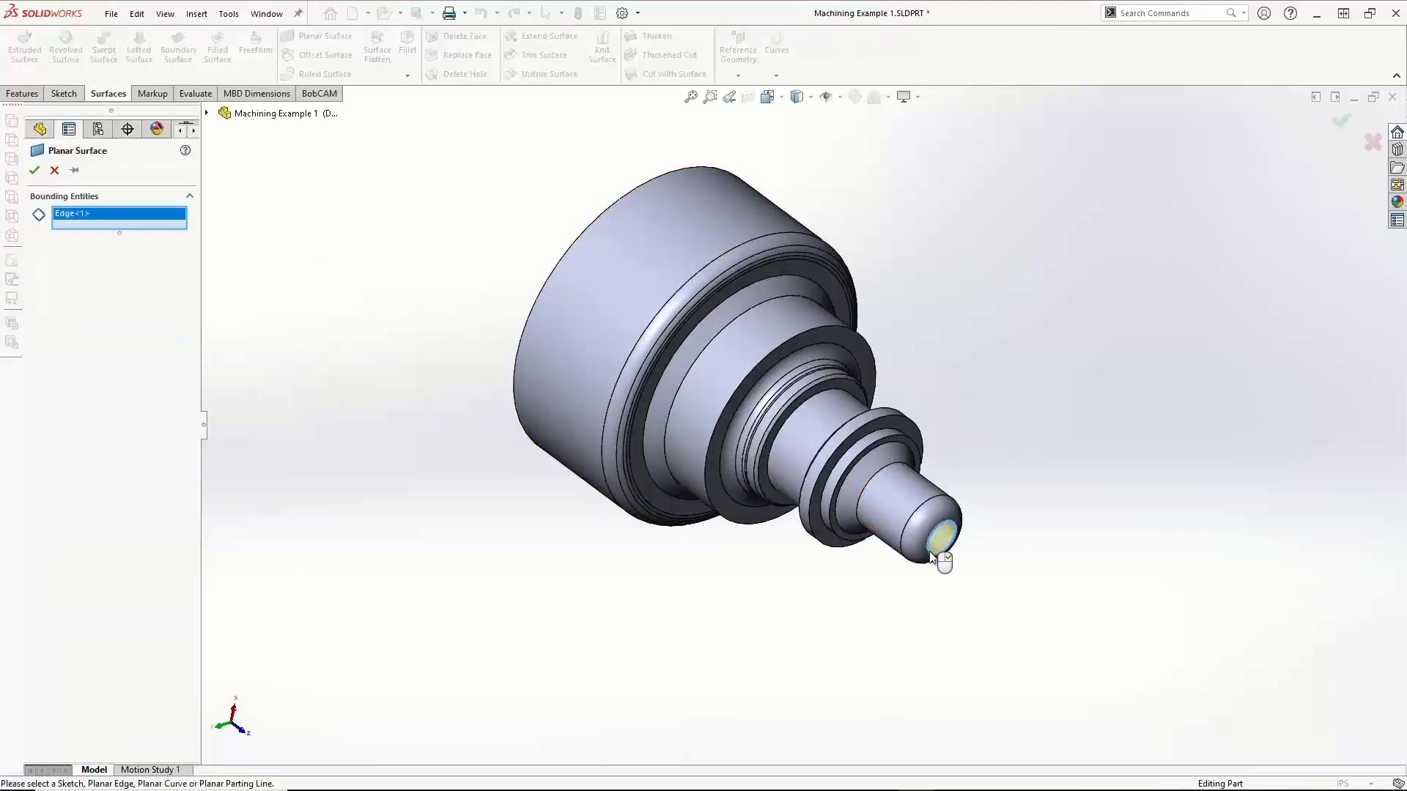
pyautogui.click(34, 170)
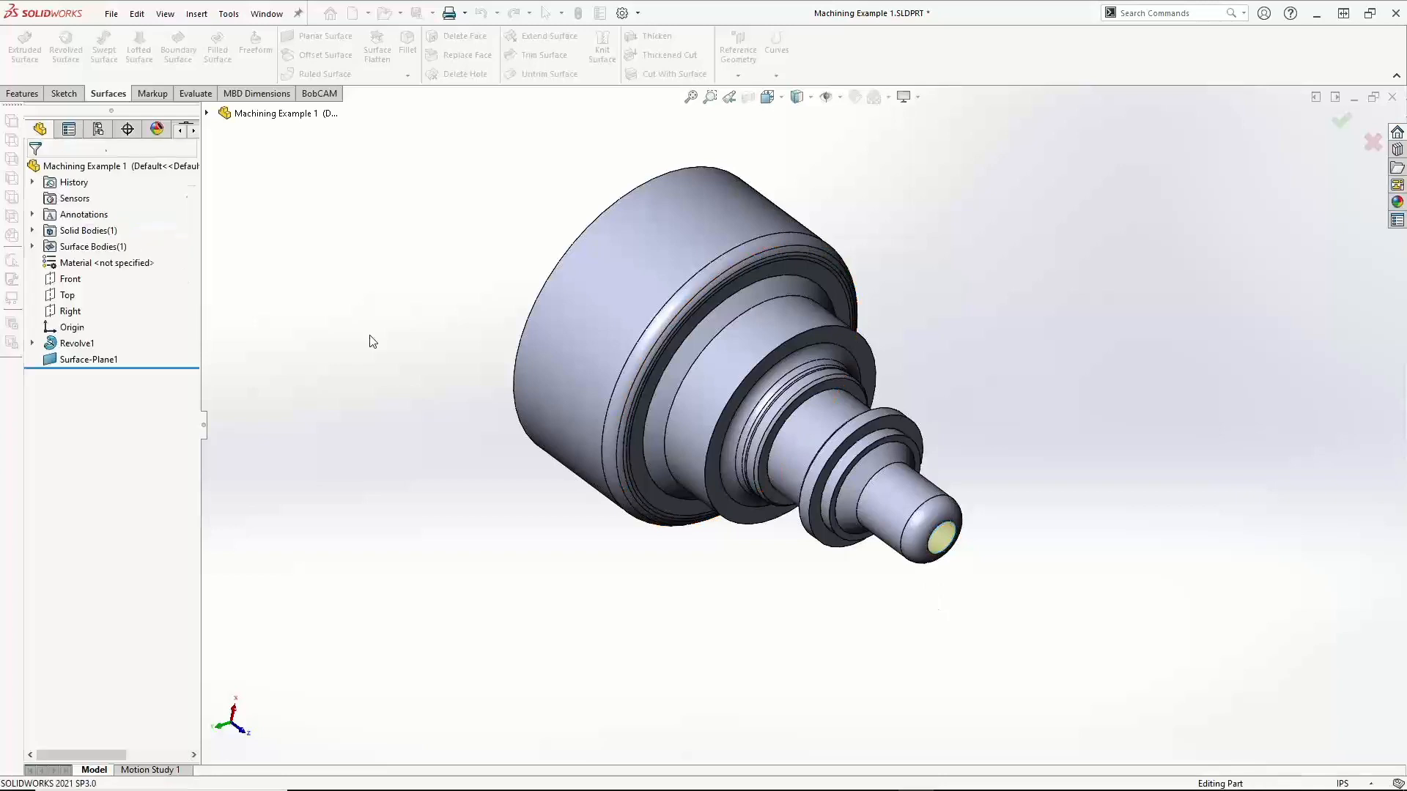
# Start a sketch on the planar surface and draw a line about 0.125 in long from its centre to the upper rim point
pyautogui.click(941, 544)
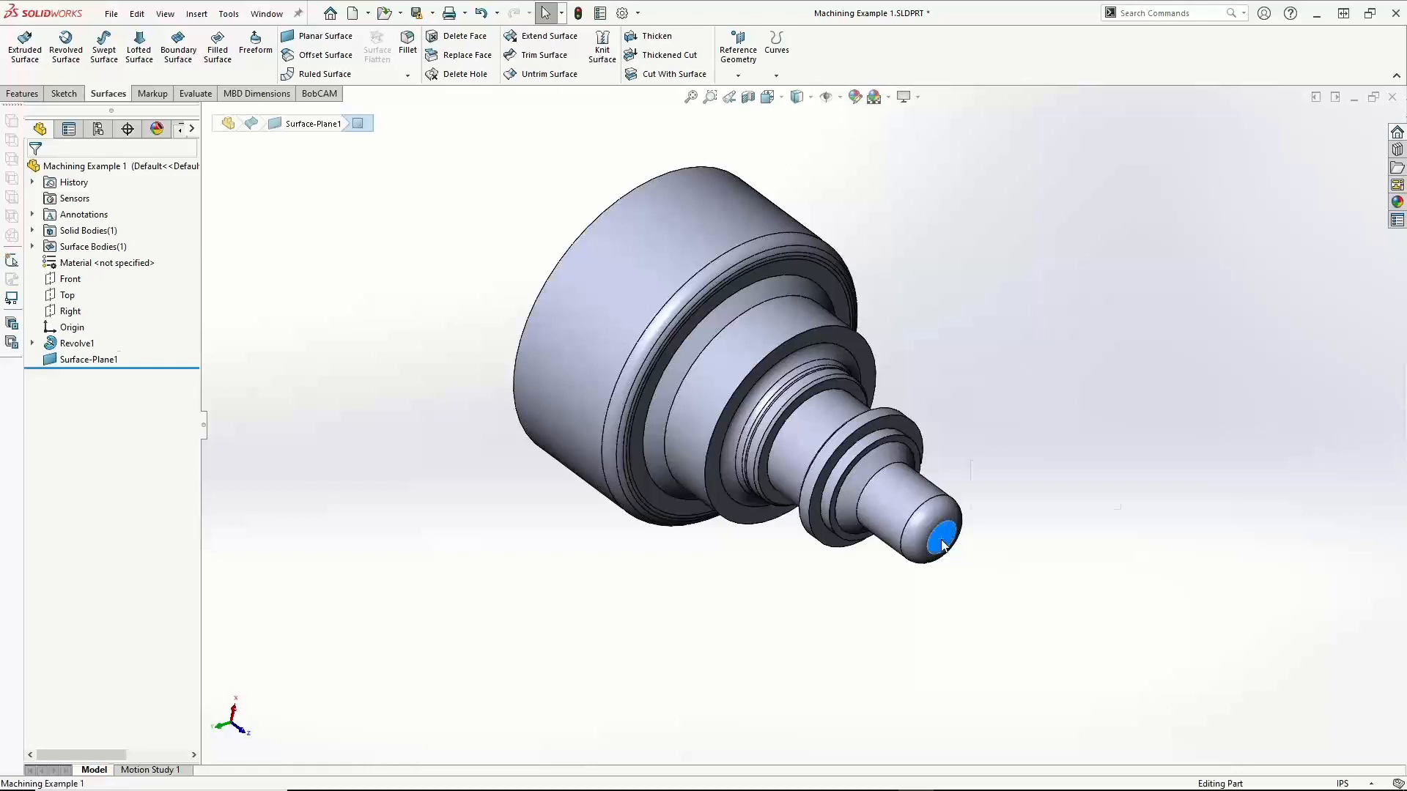
pyautogui.click(1006, 496)
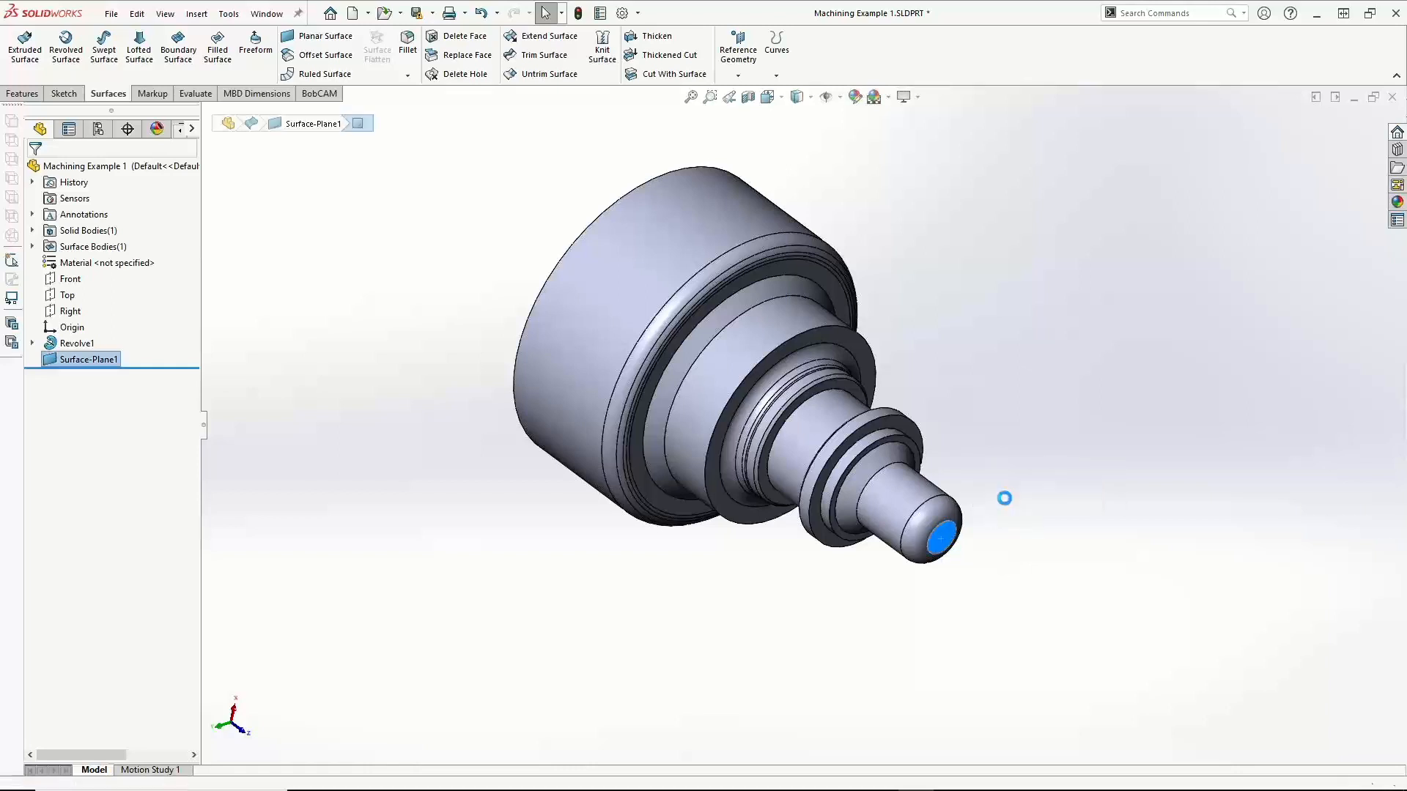
pyautogui.moveTo(867, 538); pyautogui.dragTo(879, 431, button='middle')
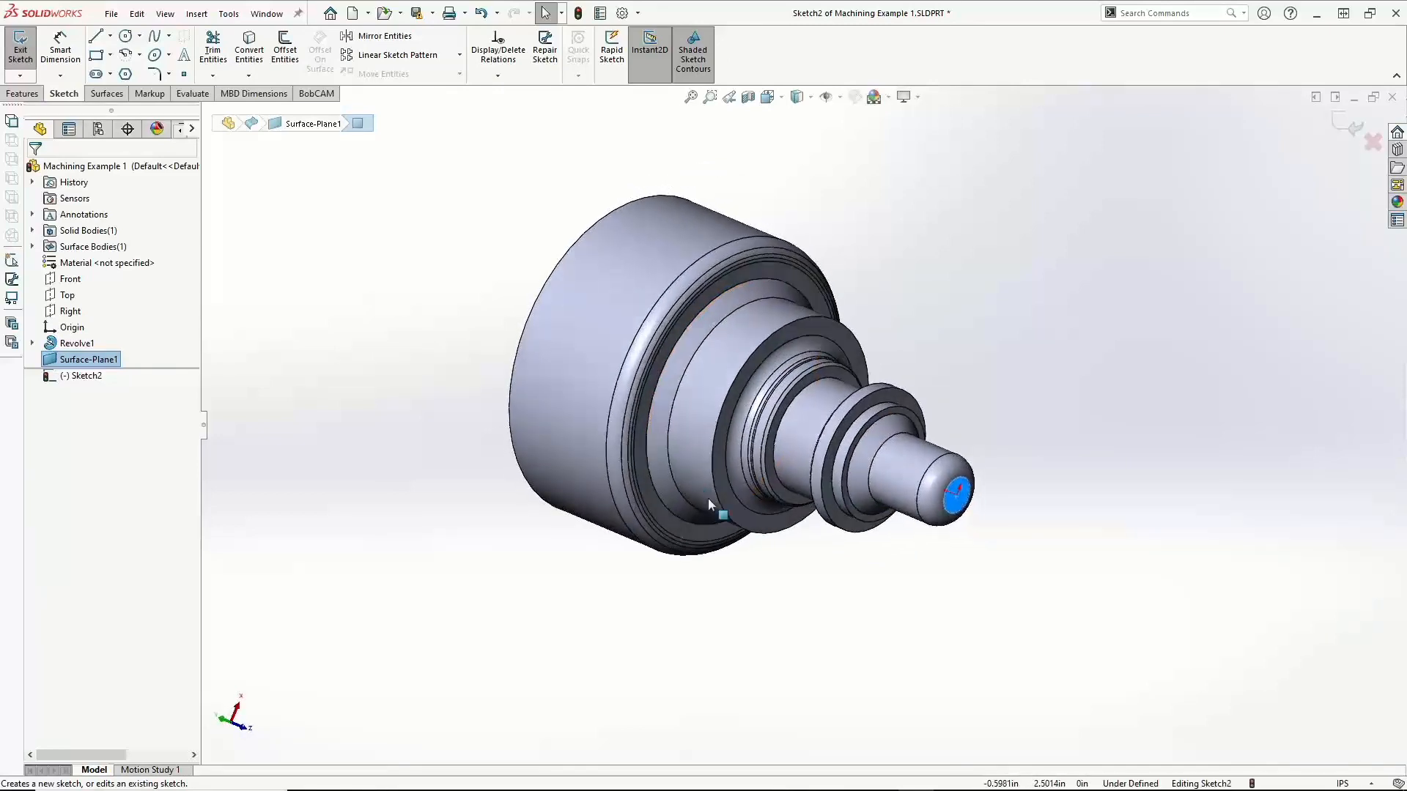
pyautogui.scroll(-3, 916, 454)
pyautogui.scroll(8, 806, 458)
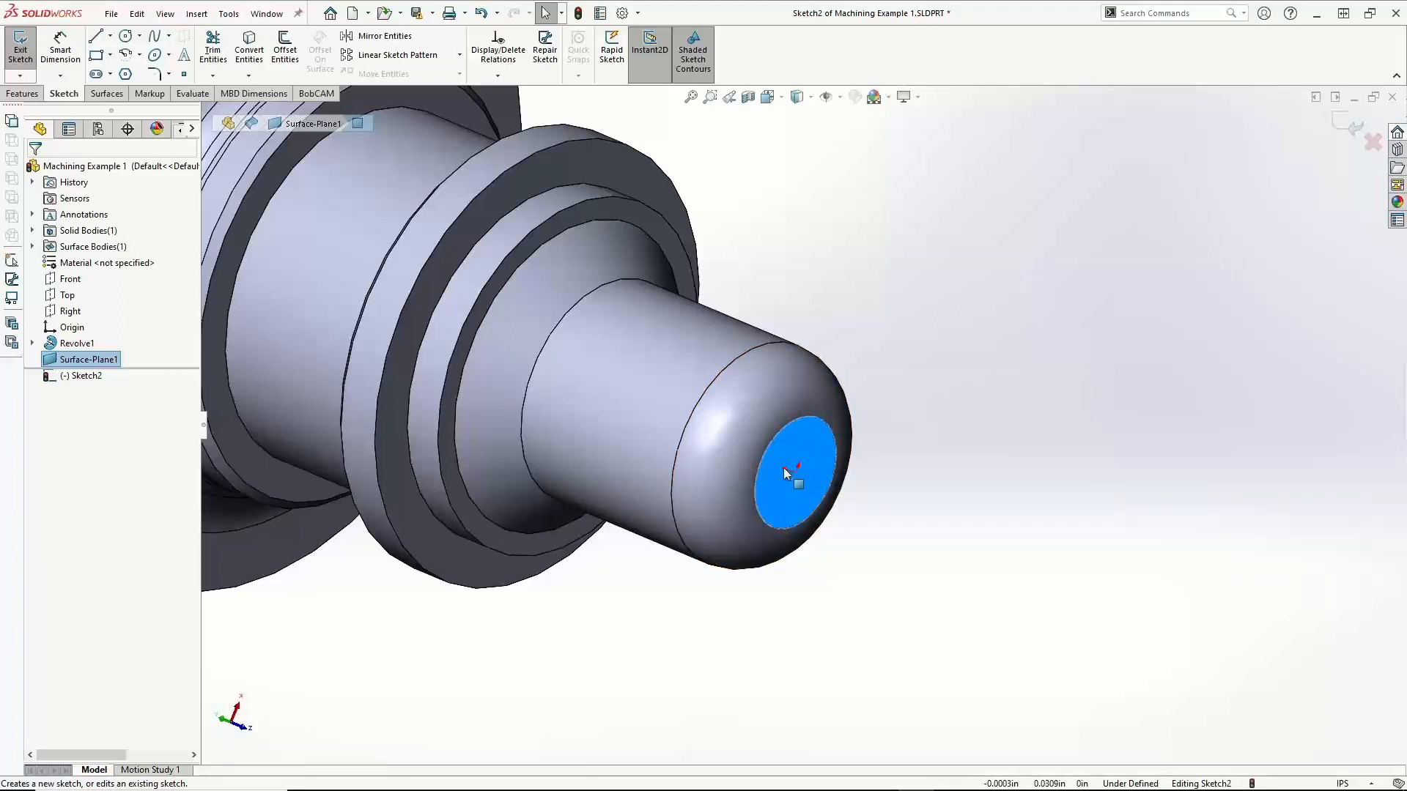
pyautogui.click(95, 35)
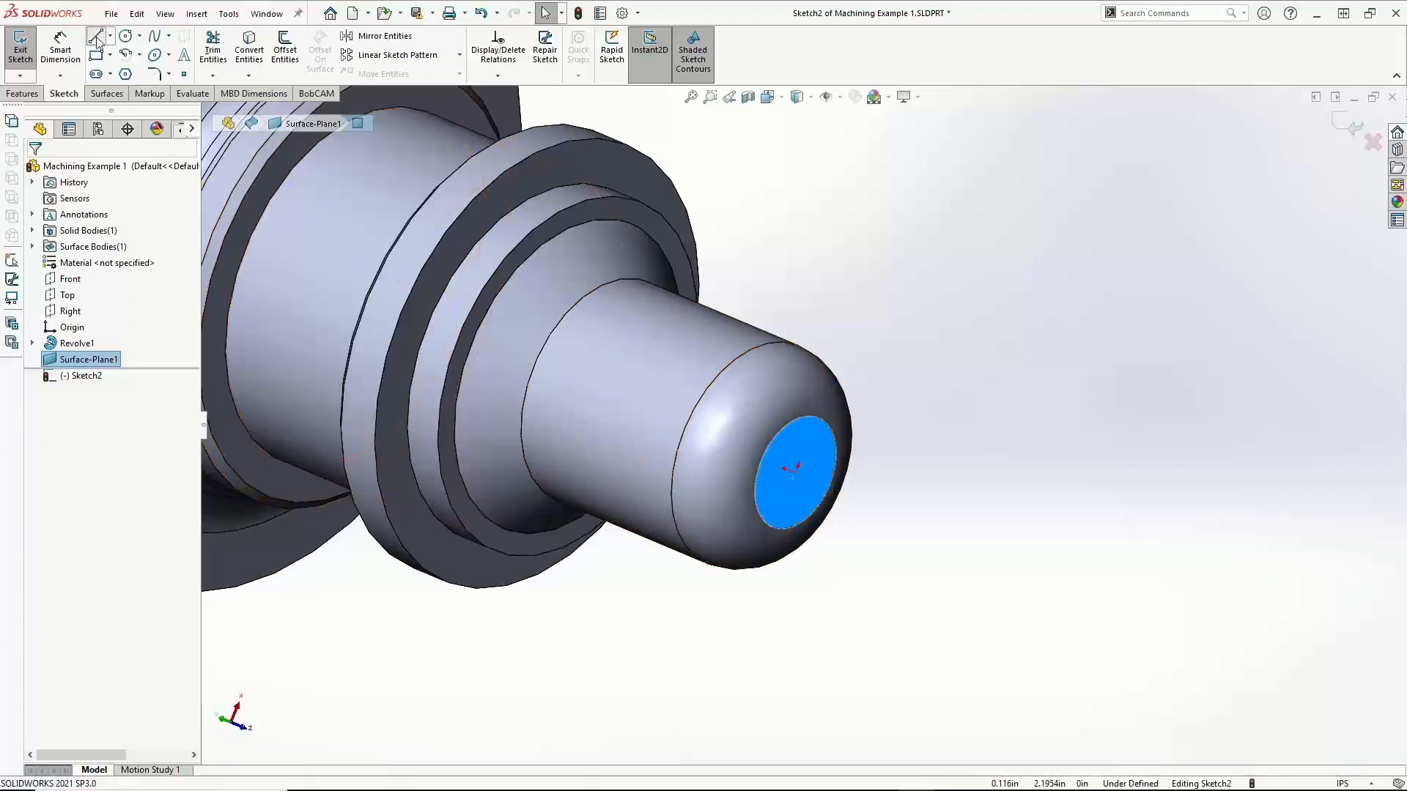
pyautogui.click(796, 473)
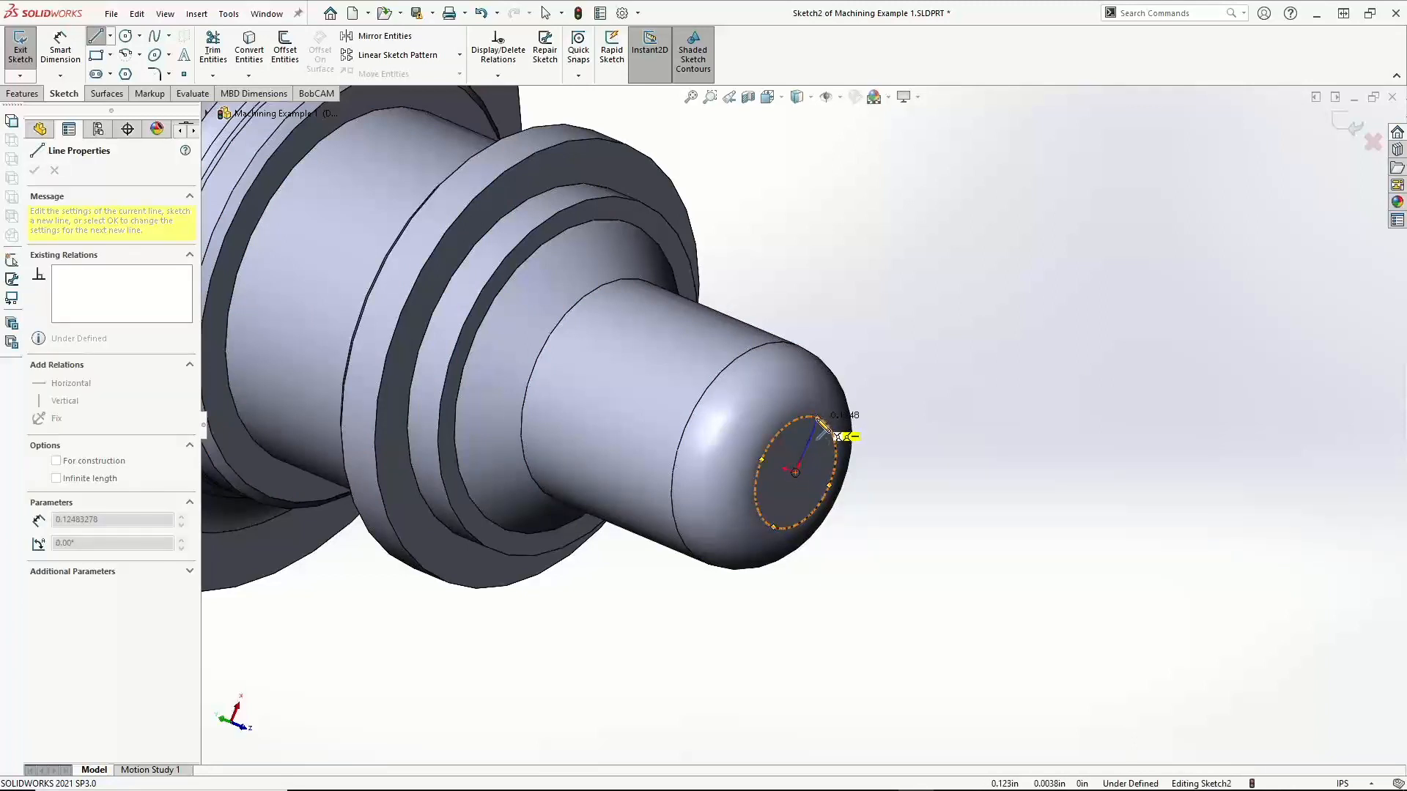
pyautogui.click(817, 419)
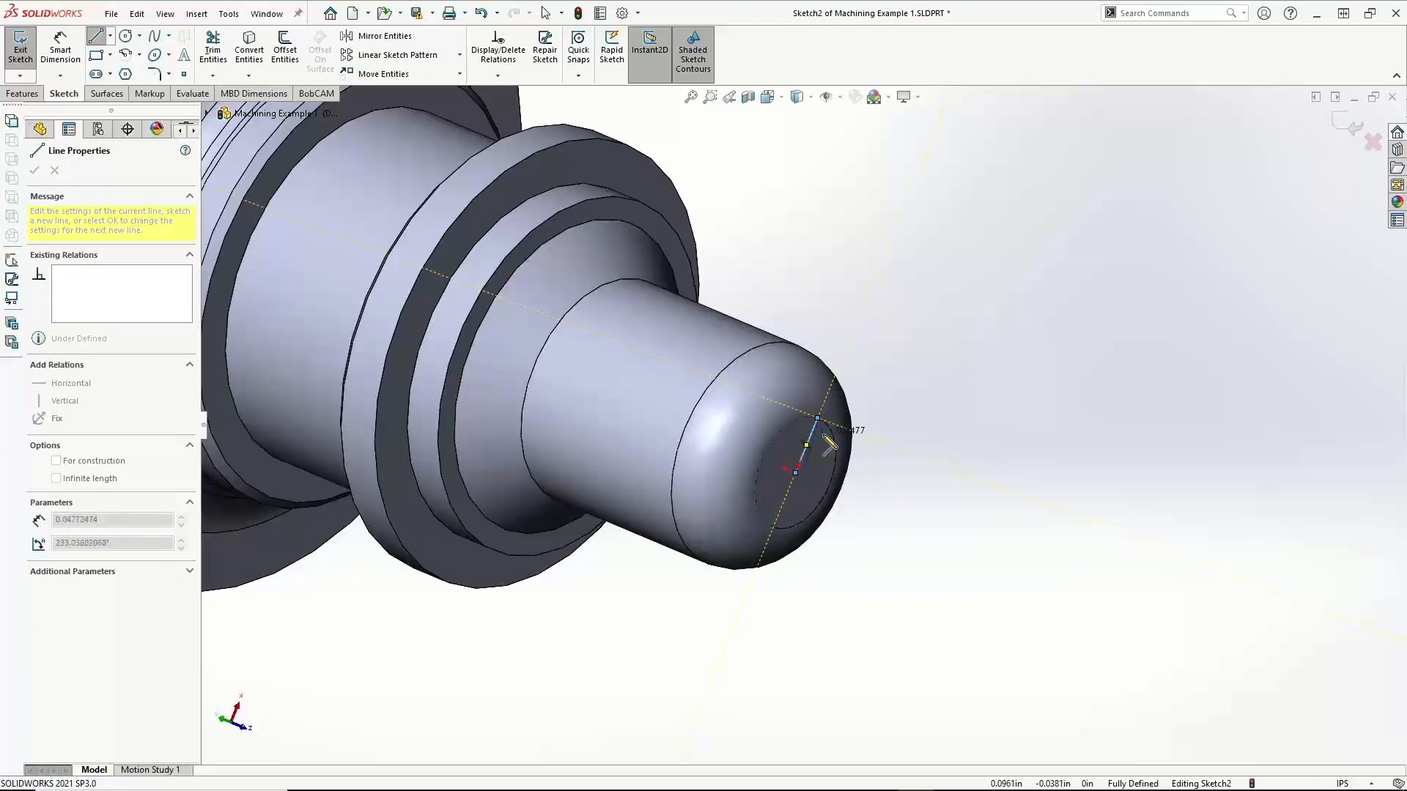
pyautogui.press('Escape')
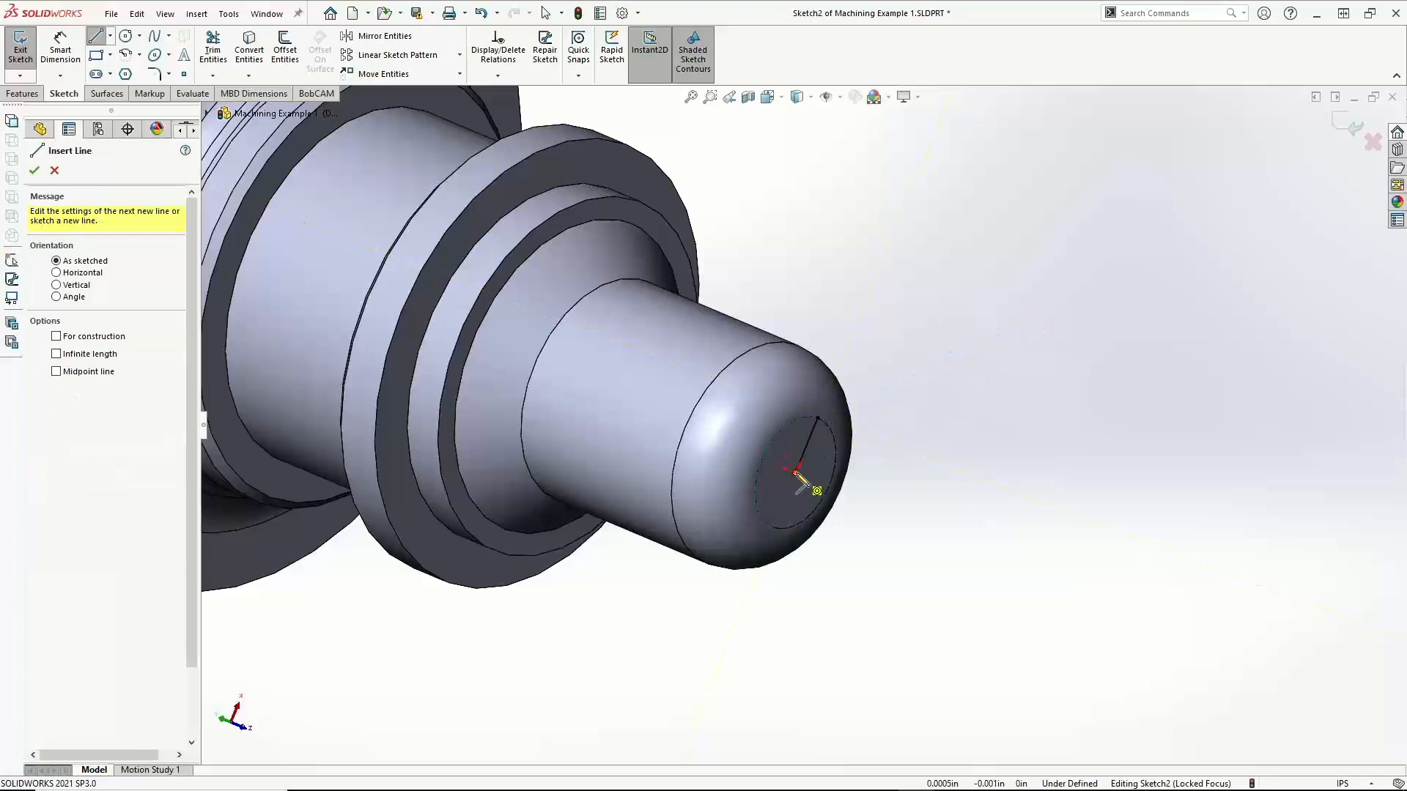
# Draw a second line perpendicular to the first, from the centre to the circle's rim, and exit the sketch
pyautogui.click(794, 472)
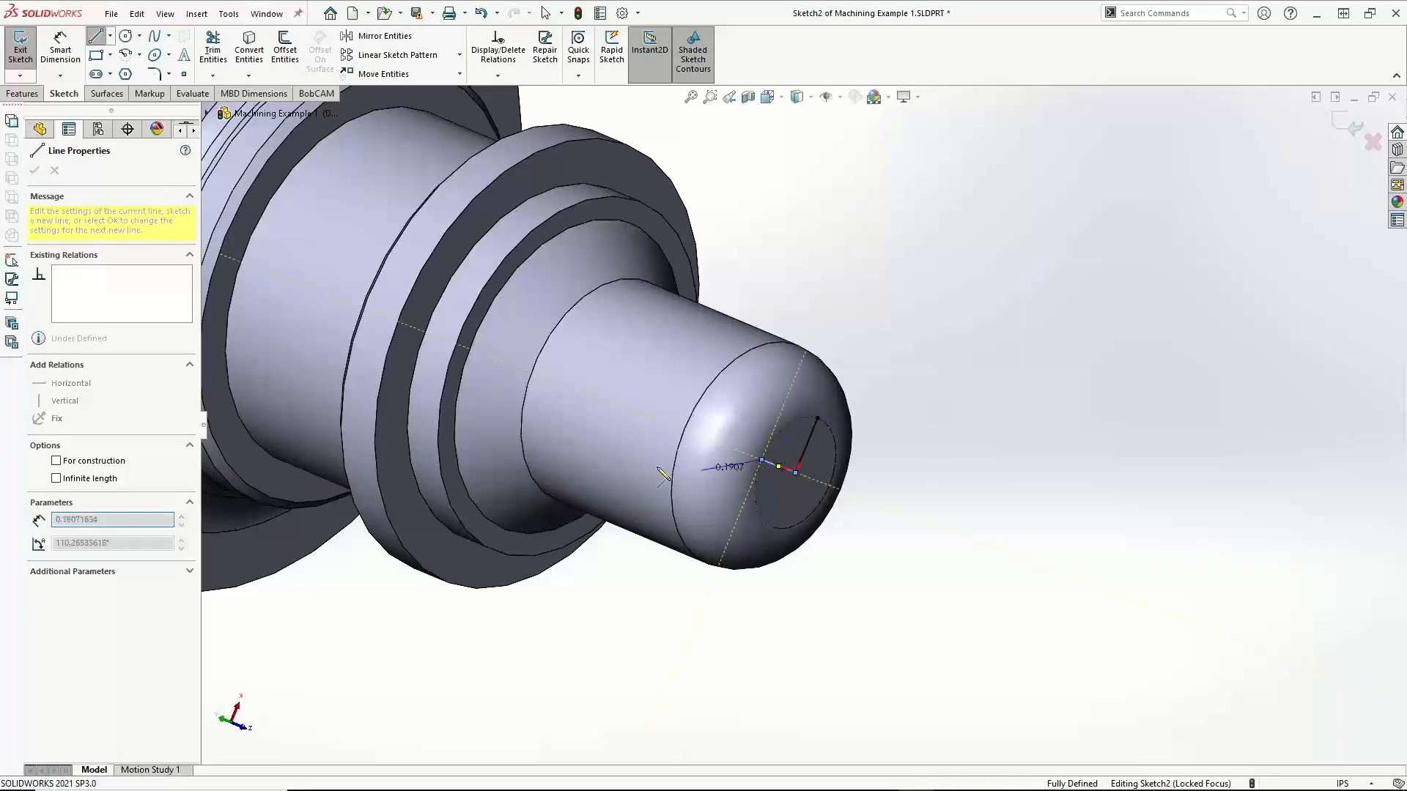
pyautogui.press('Escape')
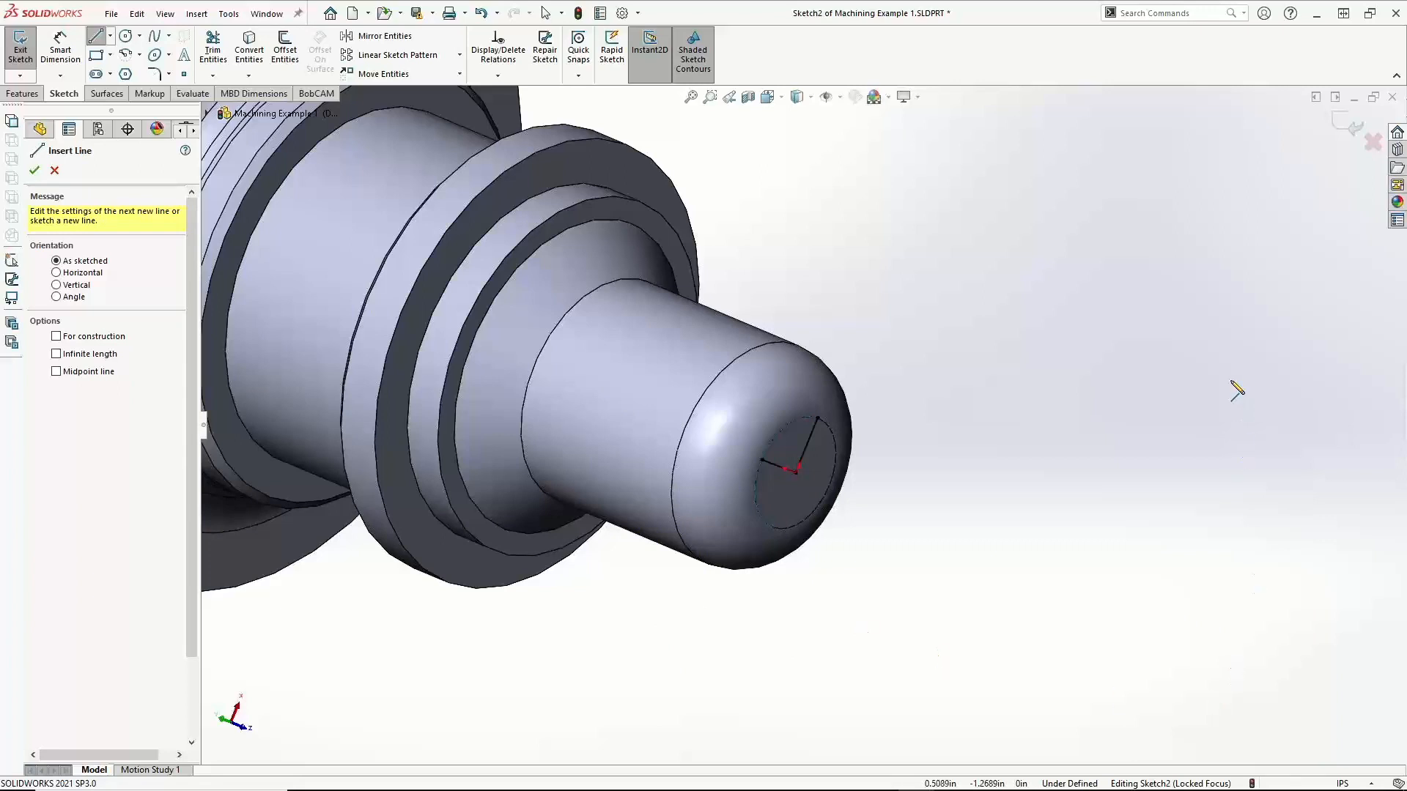
pyautogui.click(1352, 125)
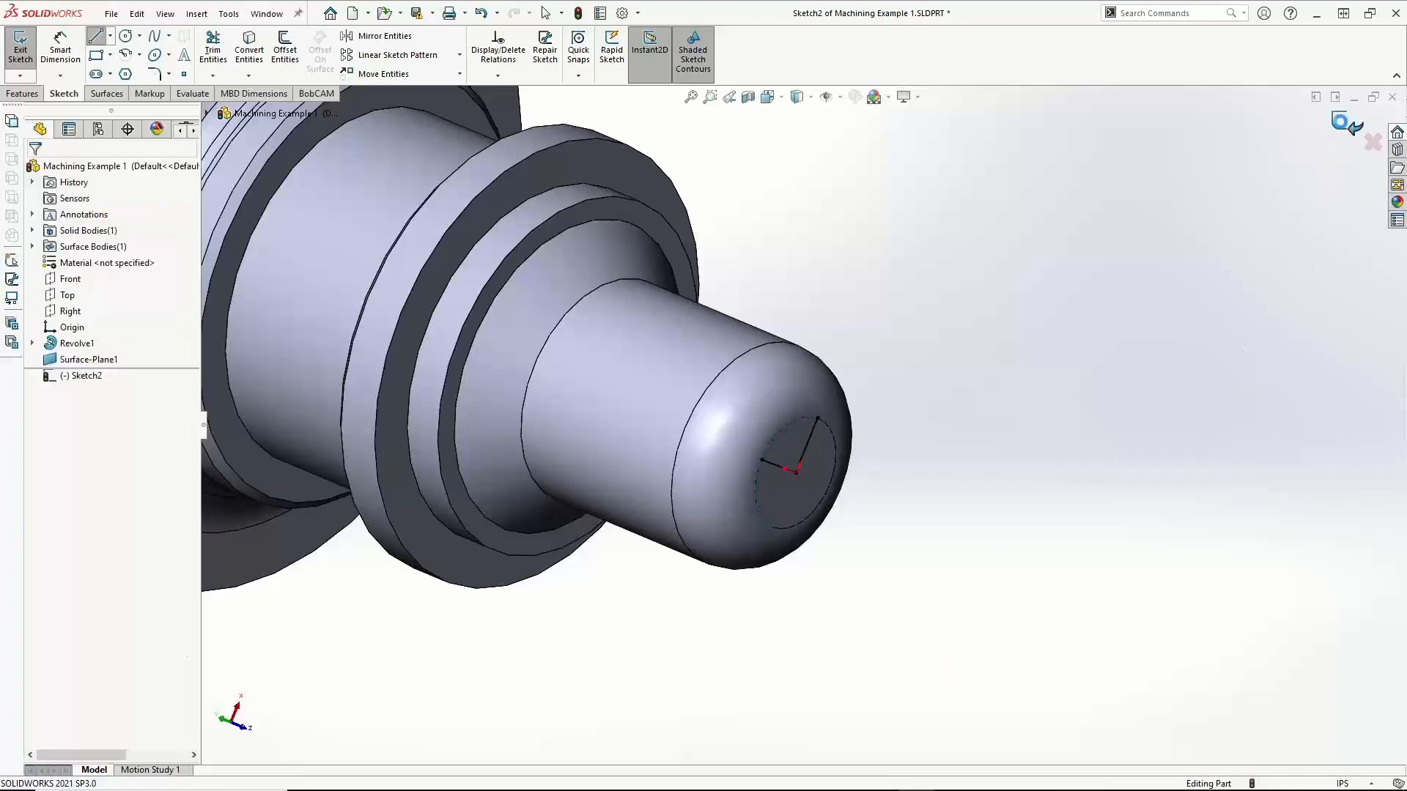
# Start a reference coordinate system with its origin at the shared endpoint of the two sketch lines and clear the preset X axis reference
pyautogui.click(228, 13)
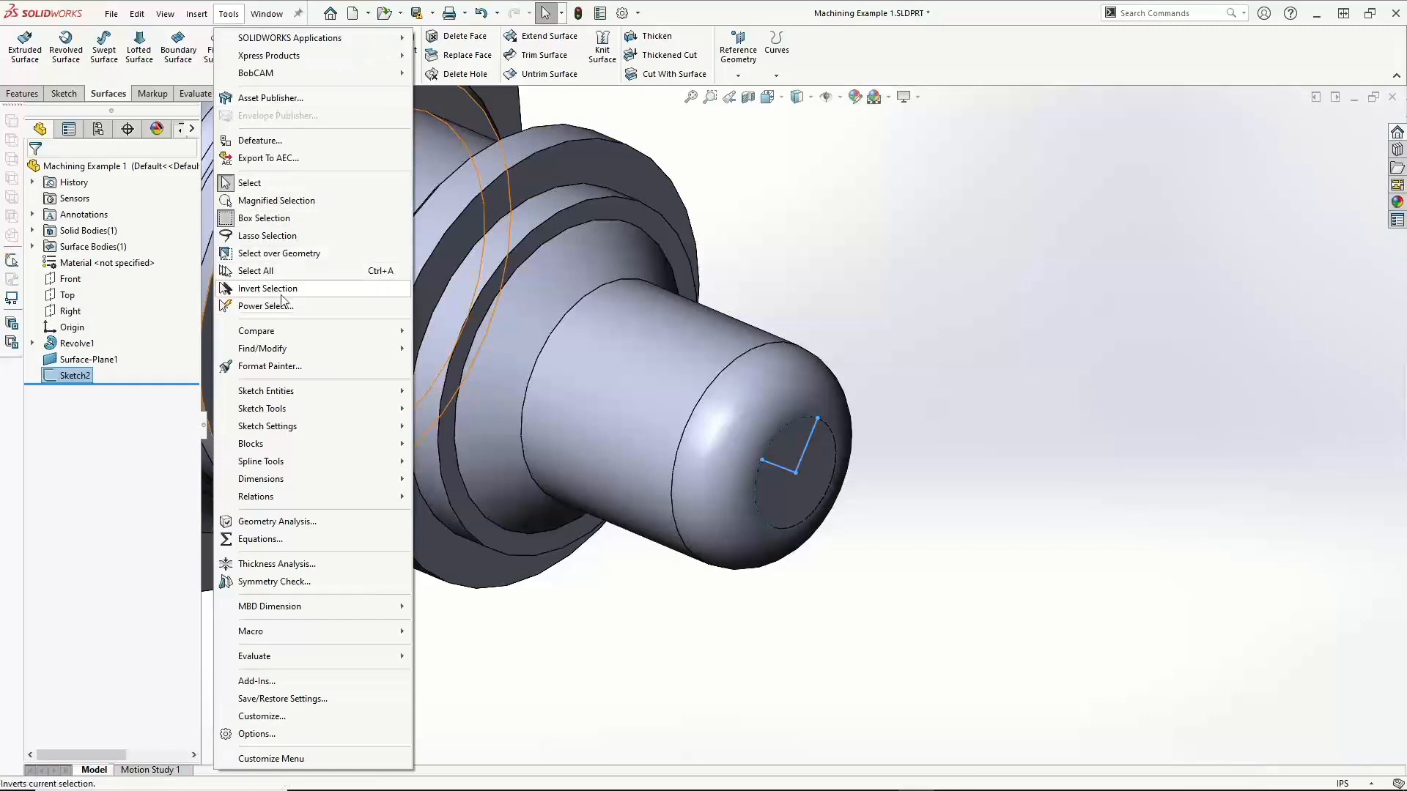
pyautogui.click(196, 13)
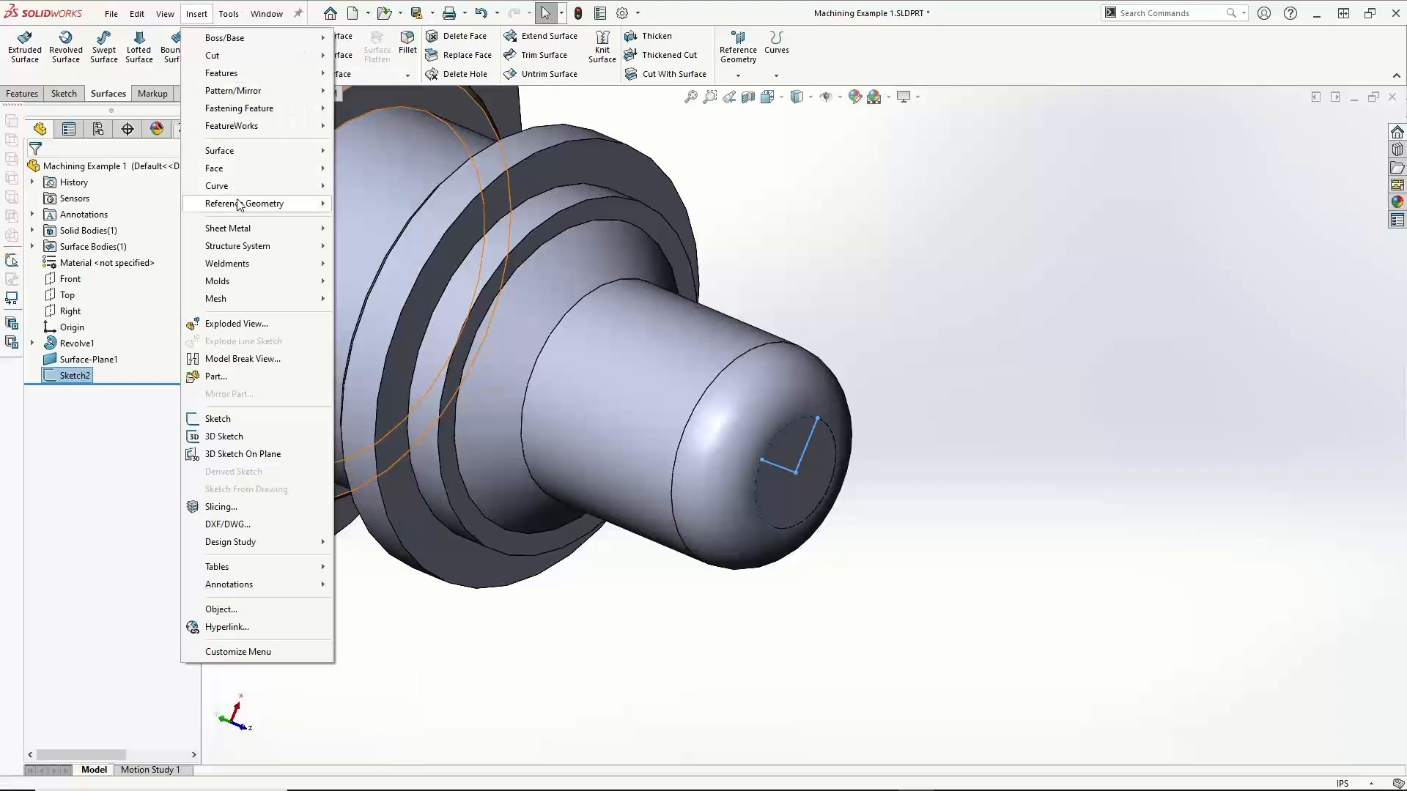
pyautogui.moveTo(241, 205)
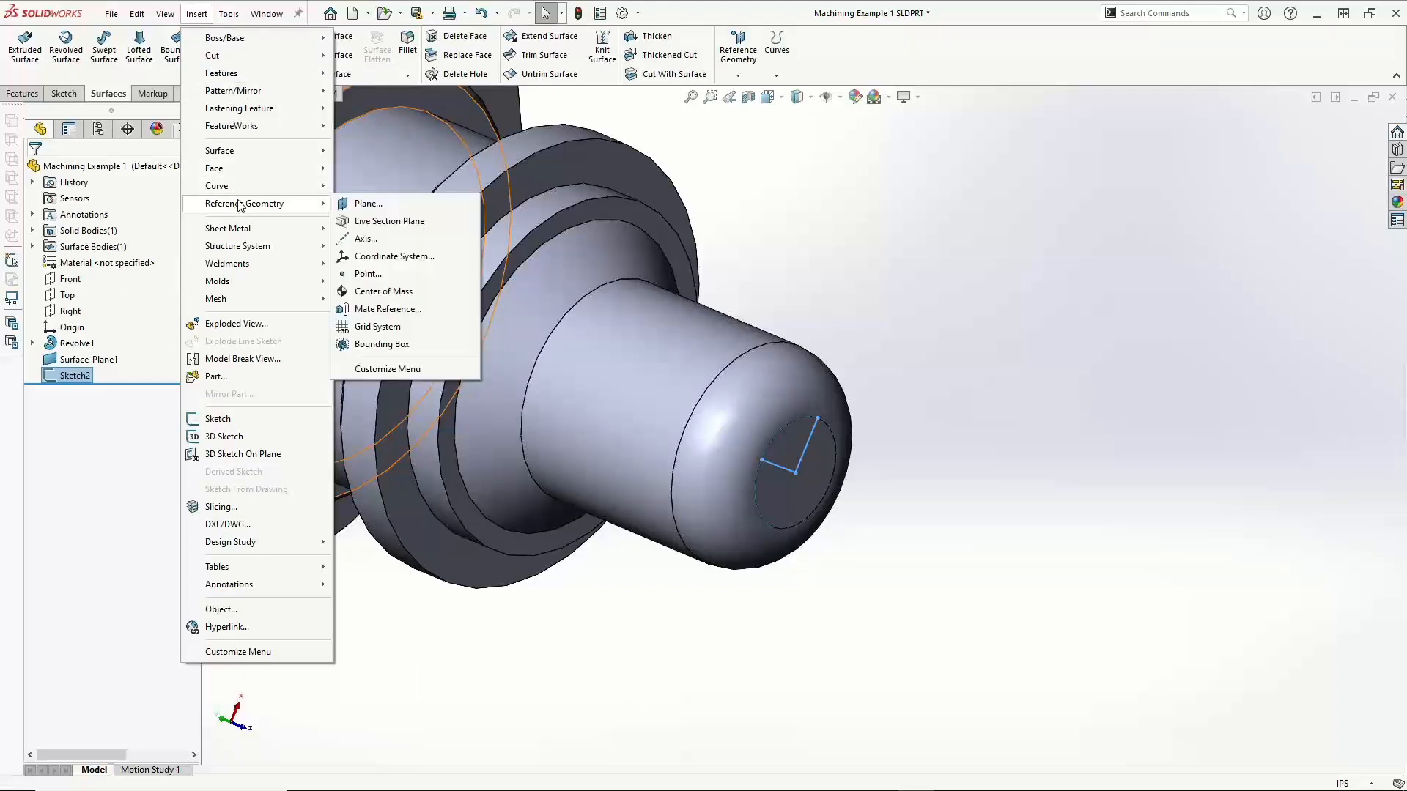
pyautogui.click(397, 257)
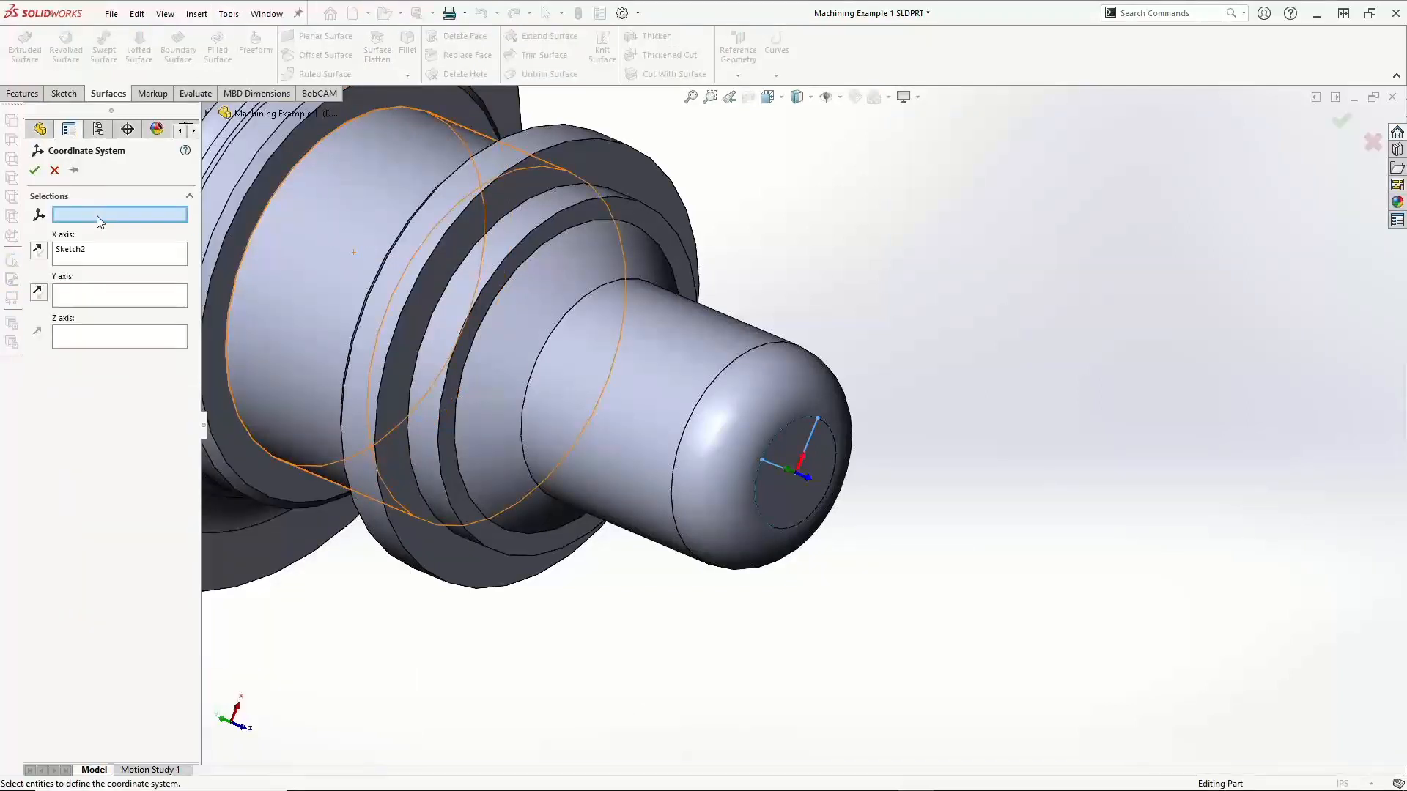
pyautogui.click(795, 474)
pyautogui.click(110, 252)
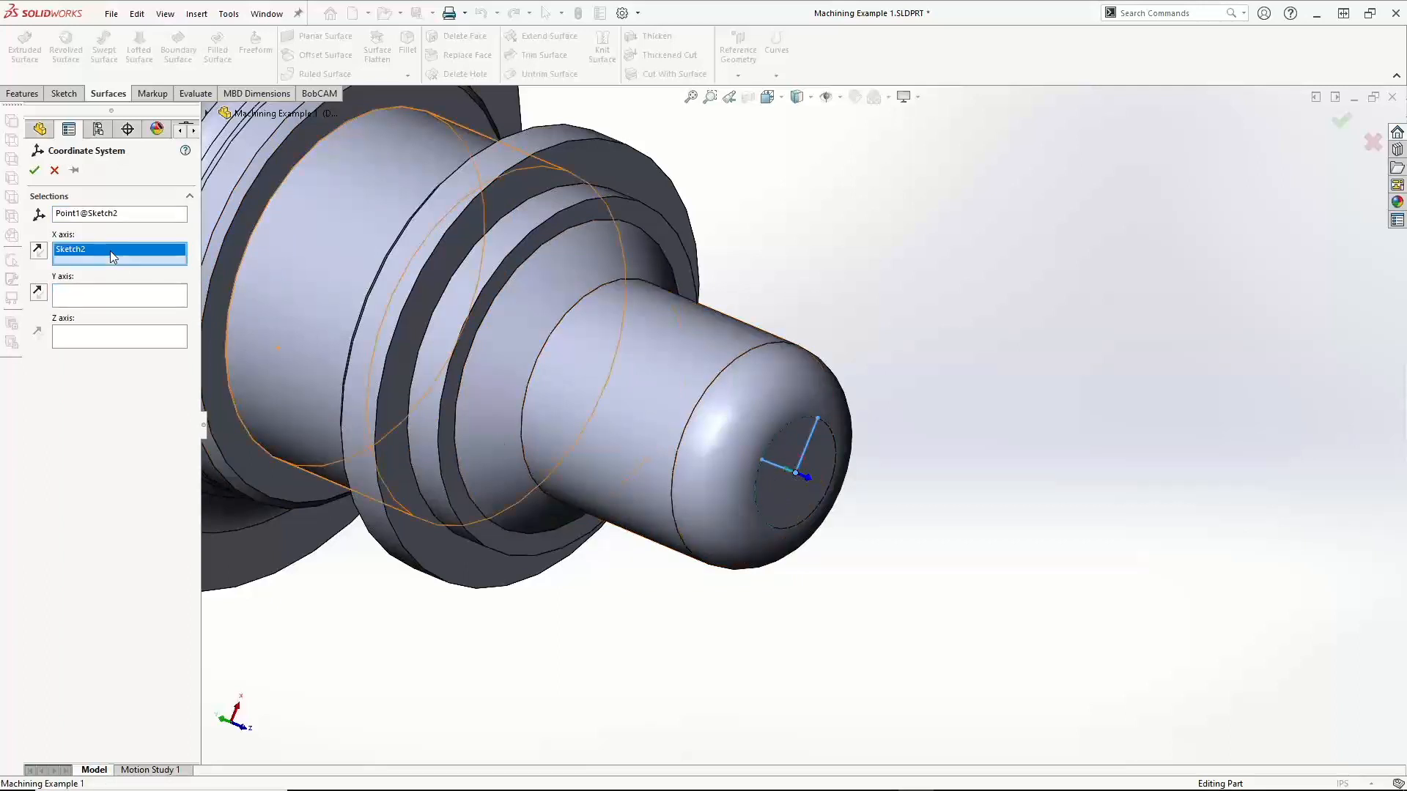
pyautogui.press('Delete')
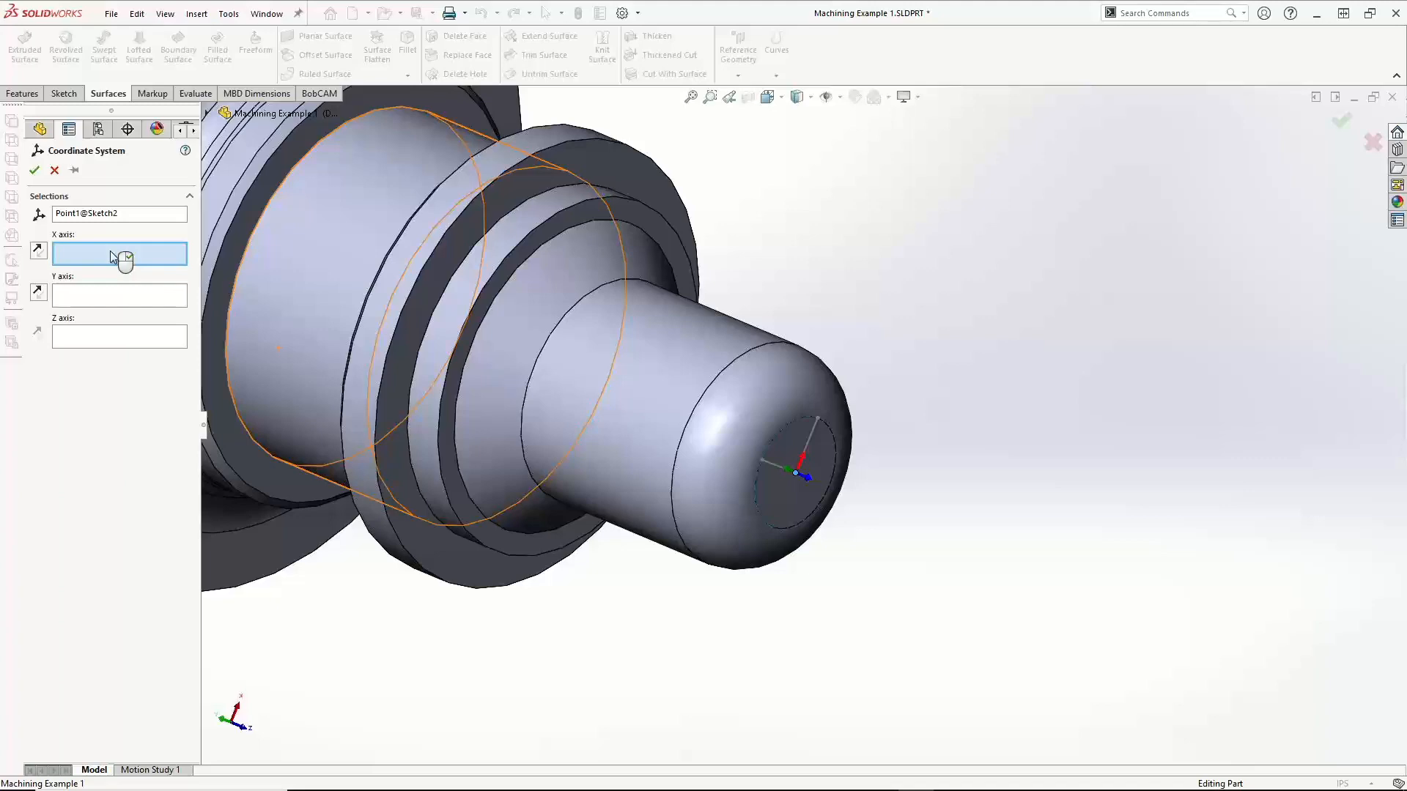
pyautogui.scroll(-3, 729, 377)
pyautogui.scroll(5, 753, 432)
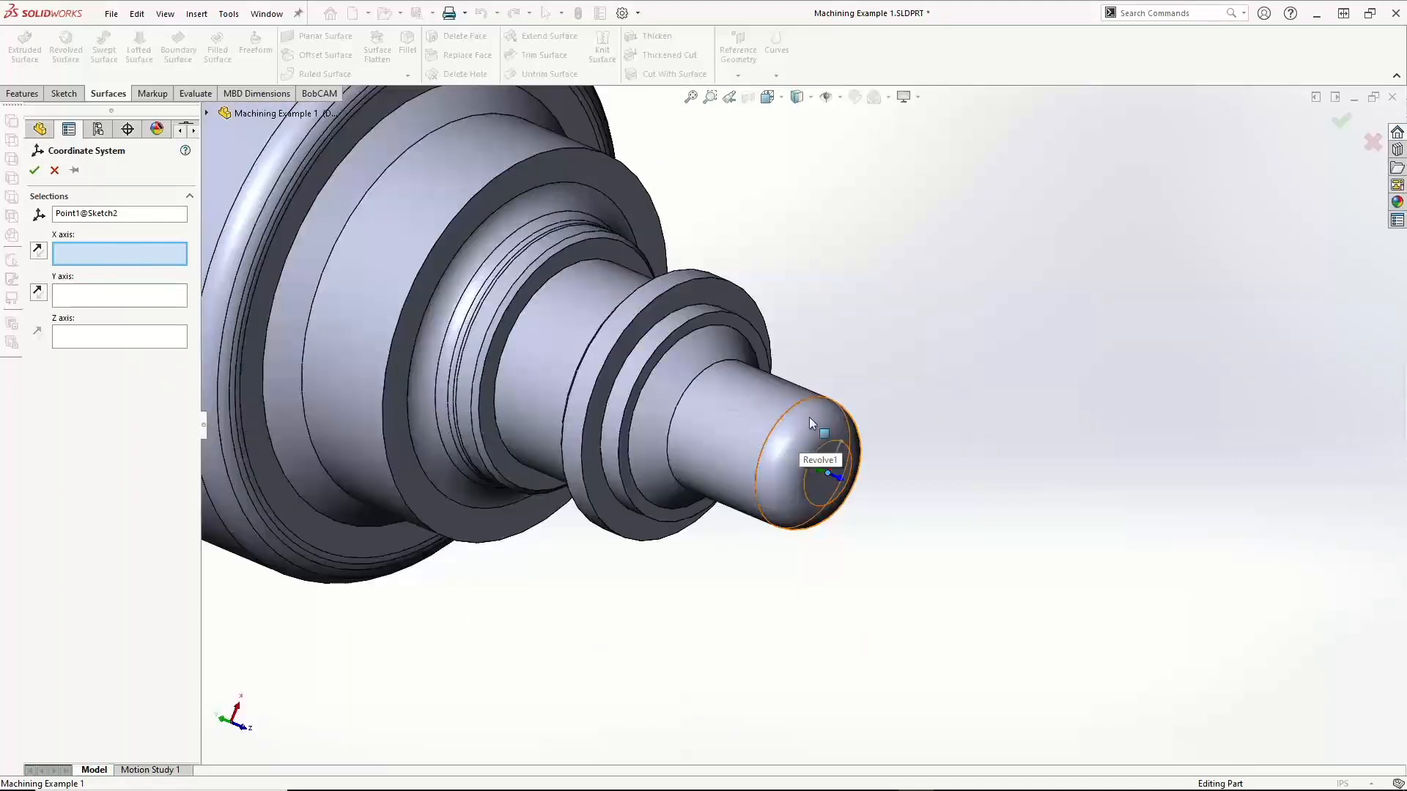
pyautogui.scroll(4, 808, 416)
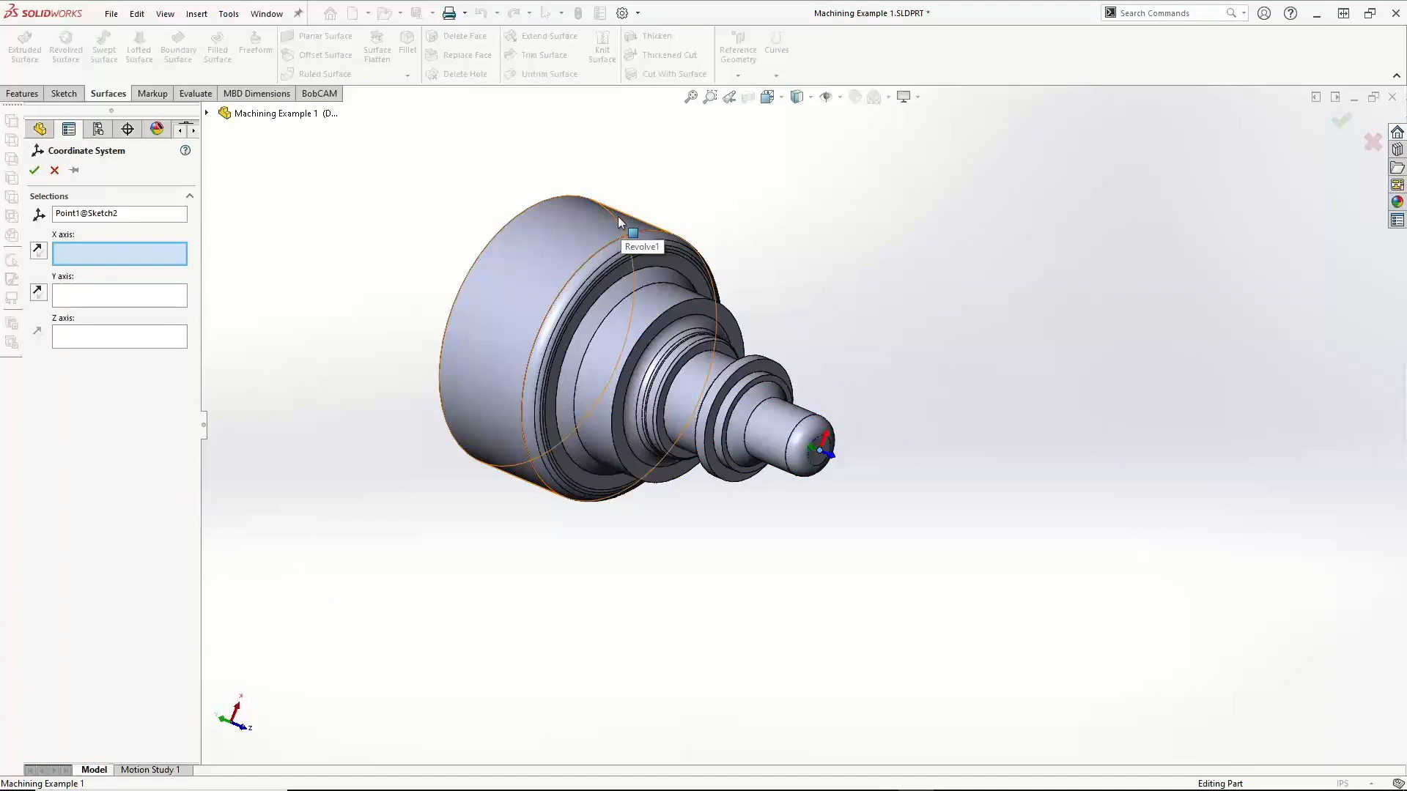
pyautogui.scroll(3, 832, 451)
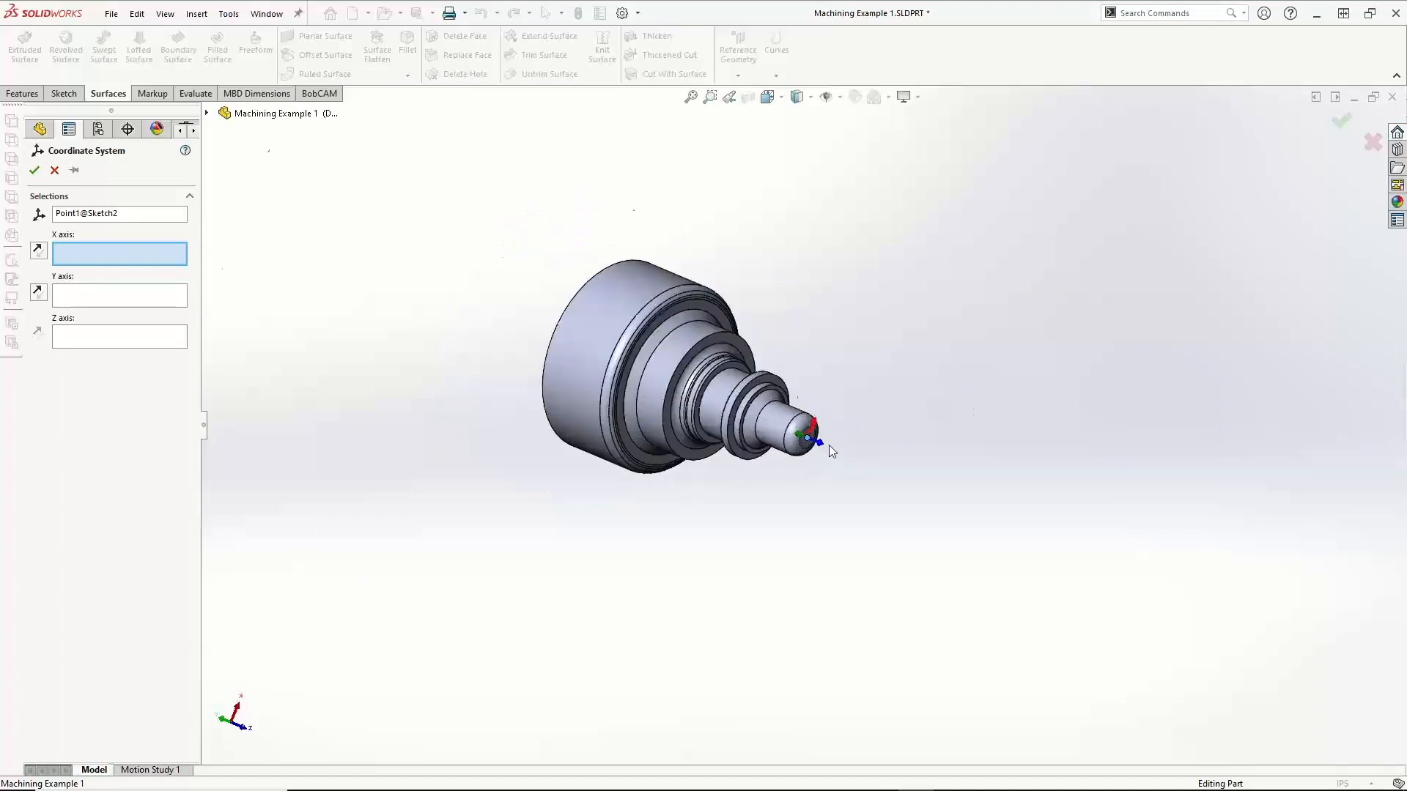
pyautogui.scroll(-10, 830, 448)
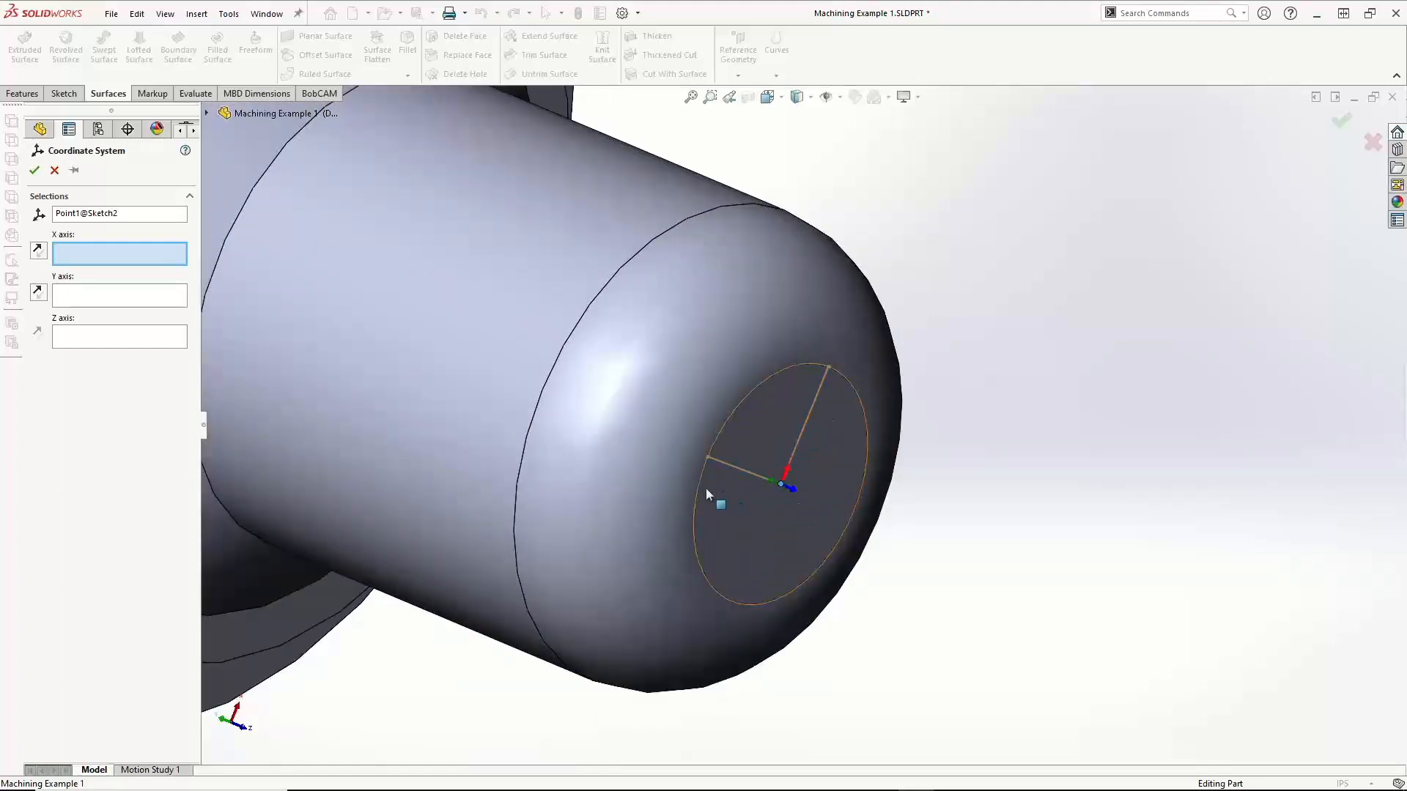
pyautogui.moveTo(705, 487); pyautogui.dragTo(521, 440, button='middle')
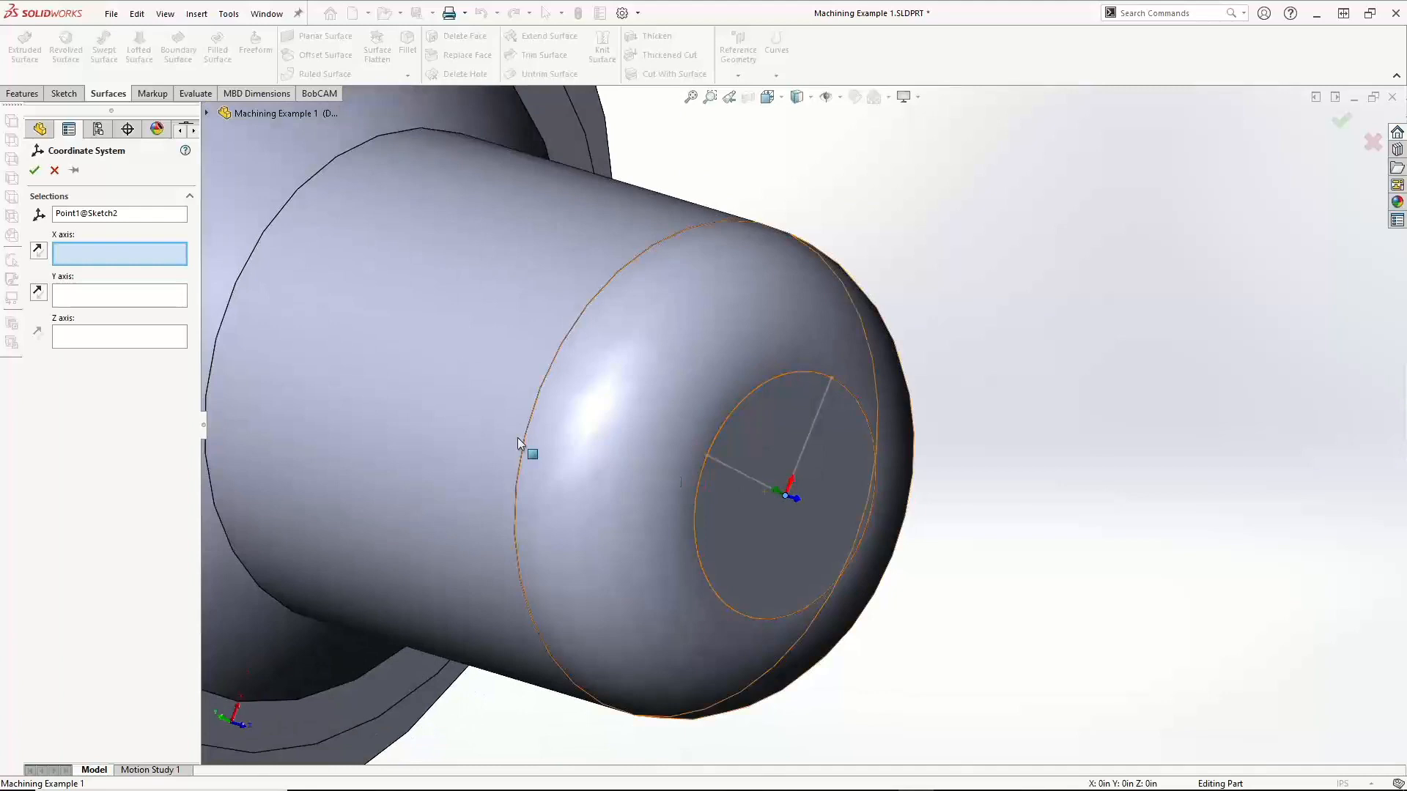
pyautogui.click(80, 296)
pyautogui.click(737, 470)
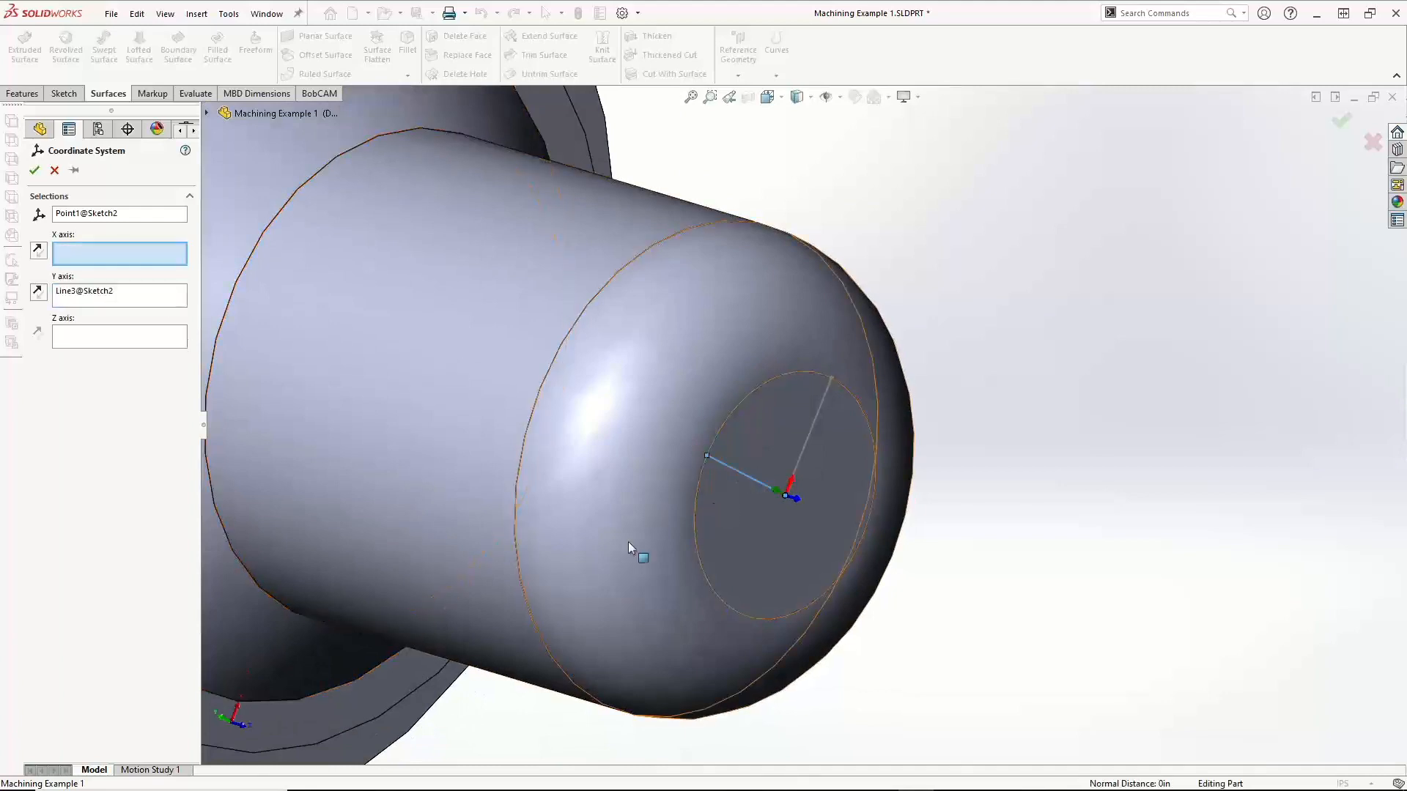
pyautogui.click(138, 299)
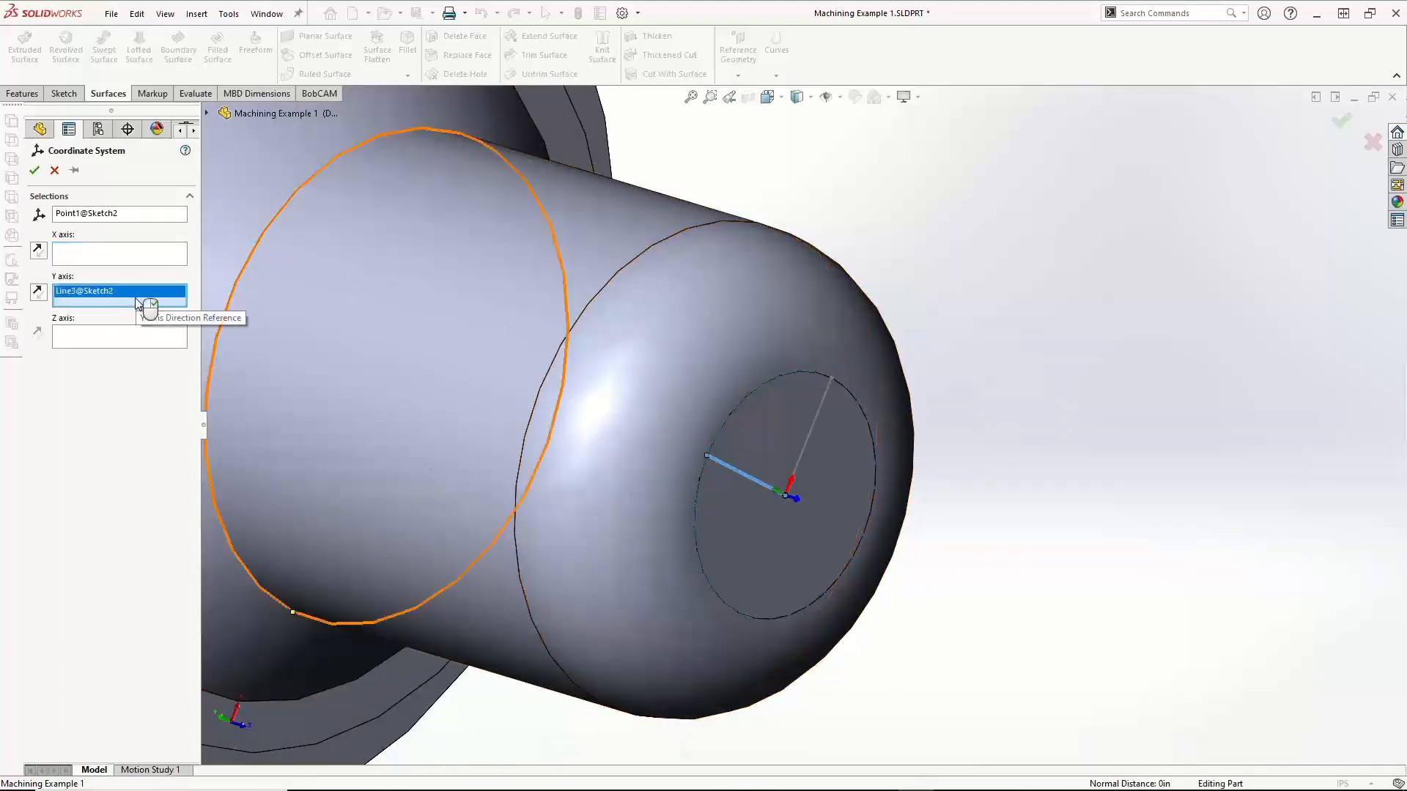
pyautogui.press('Delete')
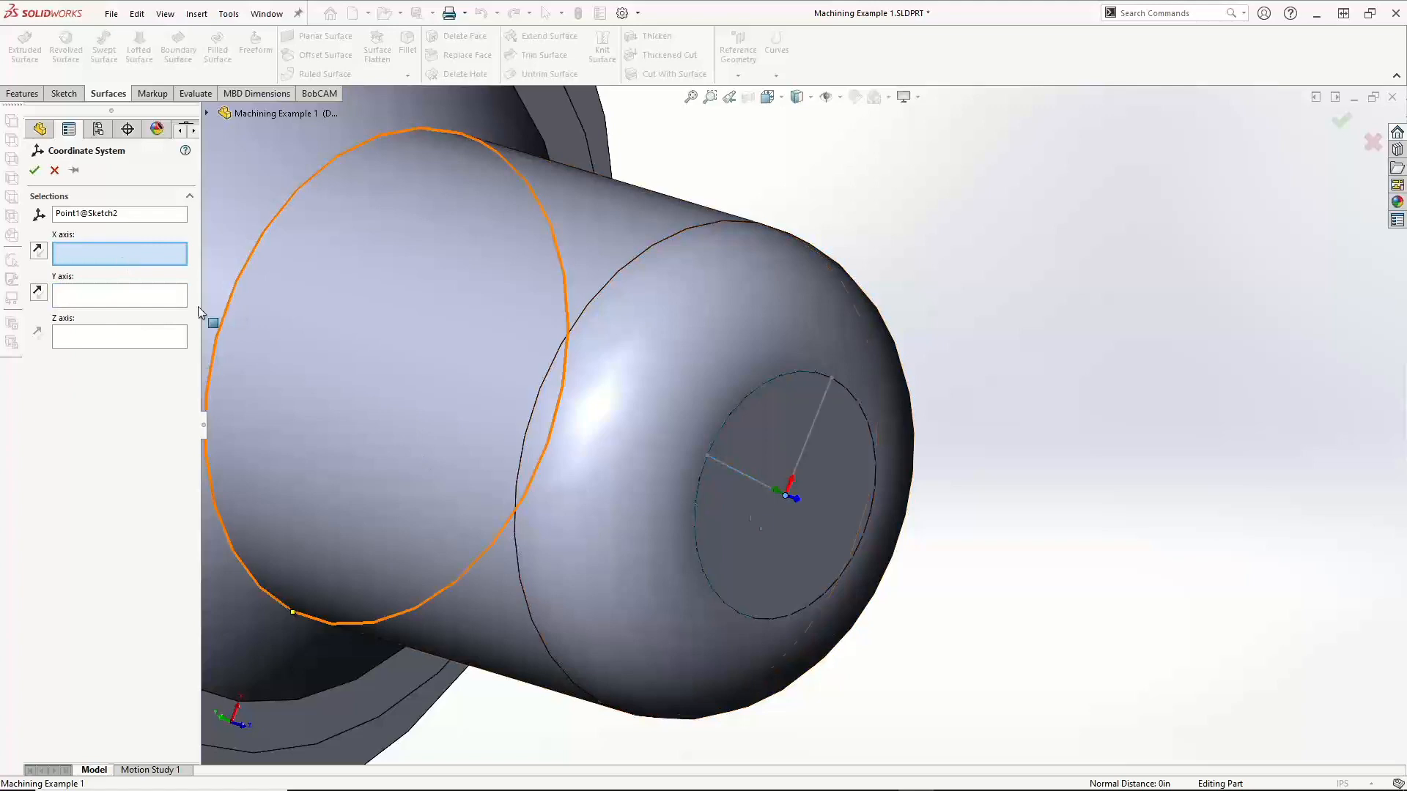
pyautogui.click(746, 474)
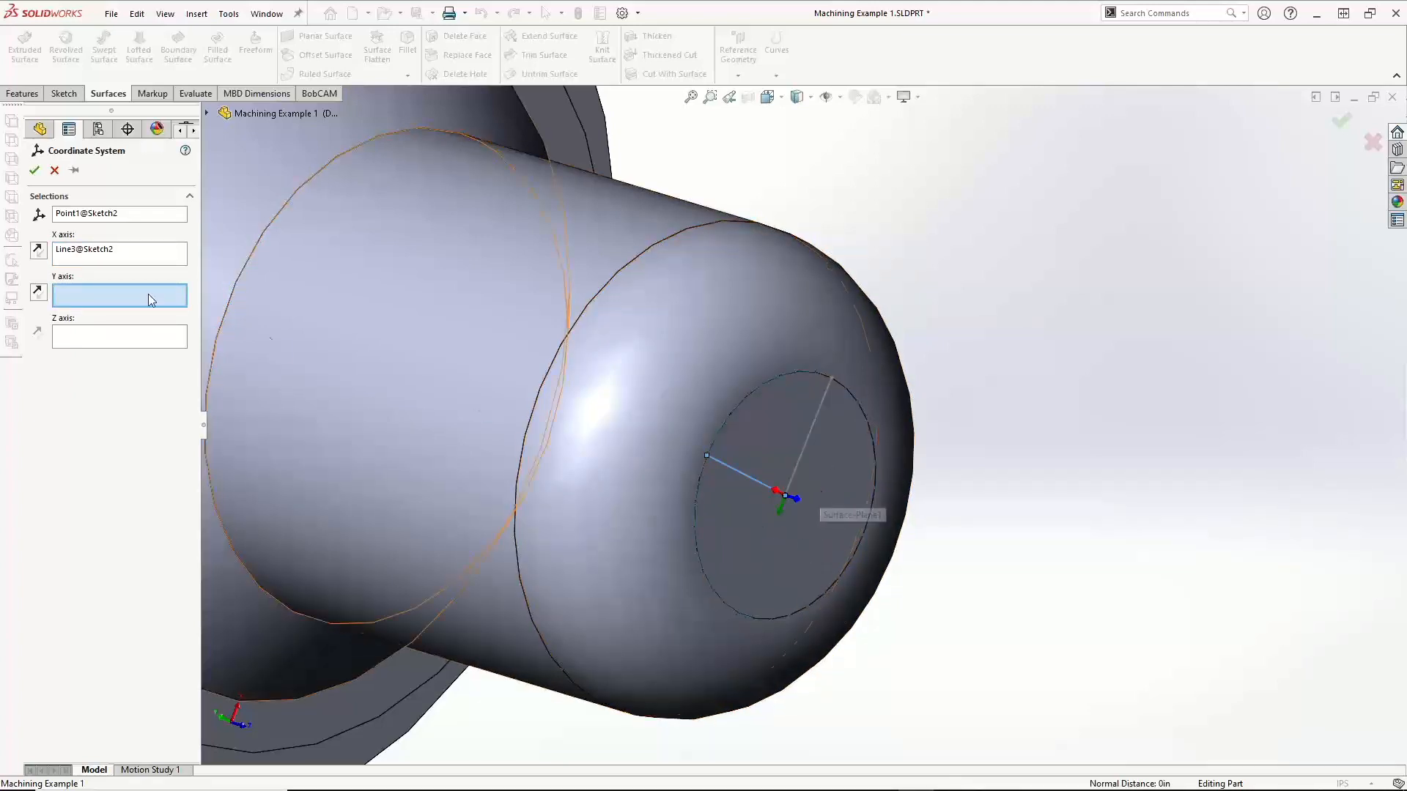
pyautogui.click(123, 256)
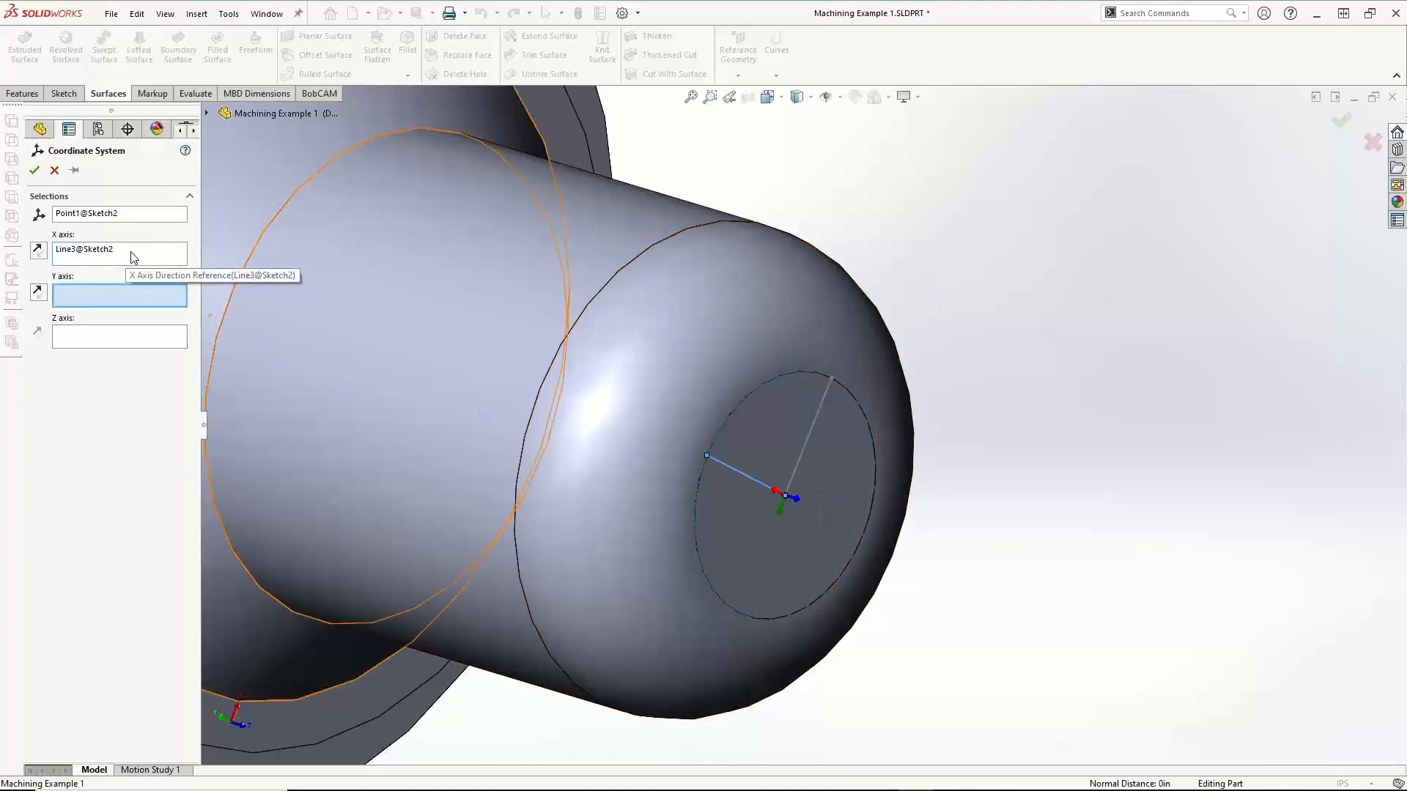
pyautogui.click(130, 252)
pyautogui.press('Delete')
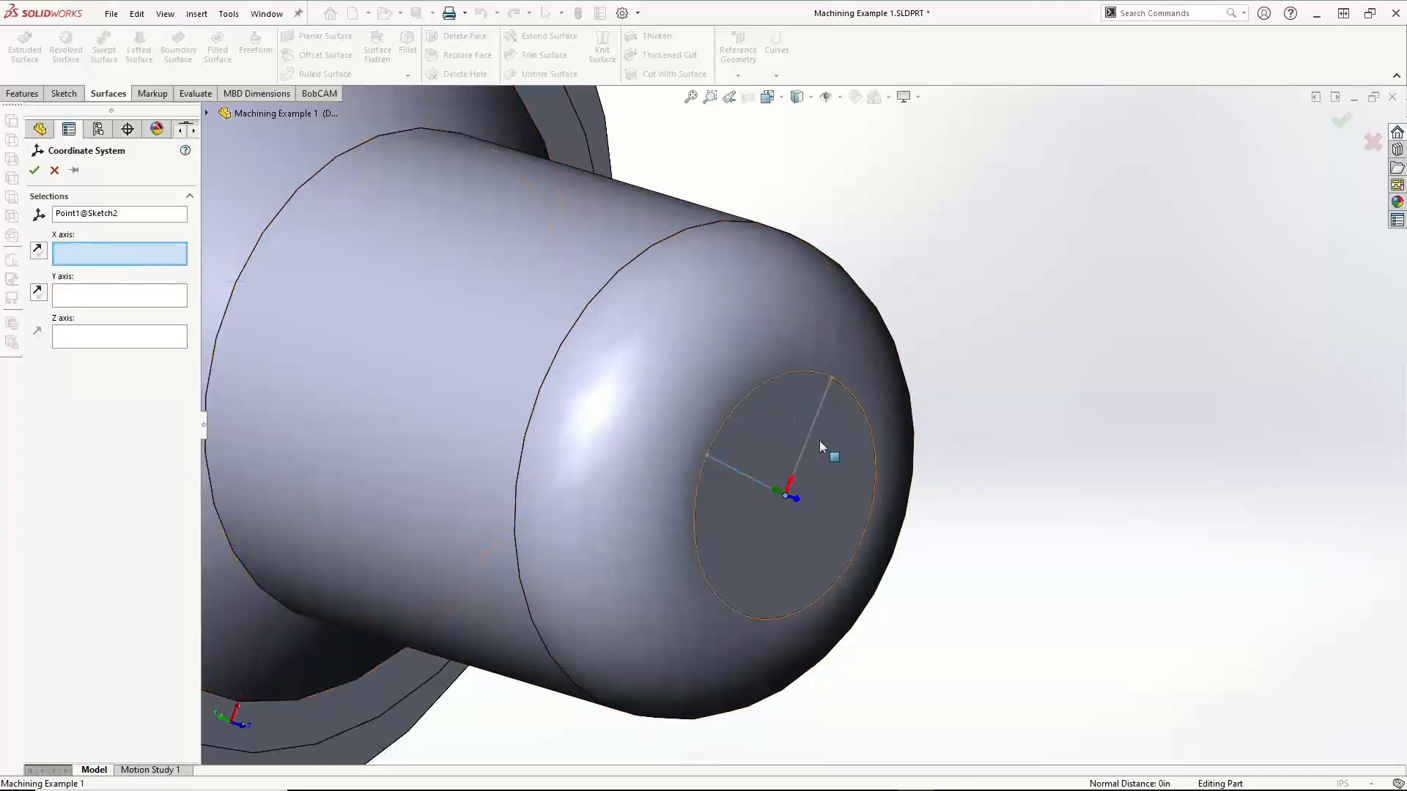
# Assign the two perpendicular sketch lines as the X and Y axes and confirm the coordinate system
pyautogui.click(811, 430)
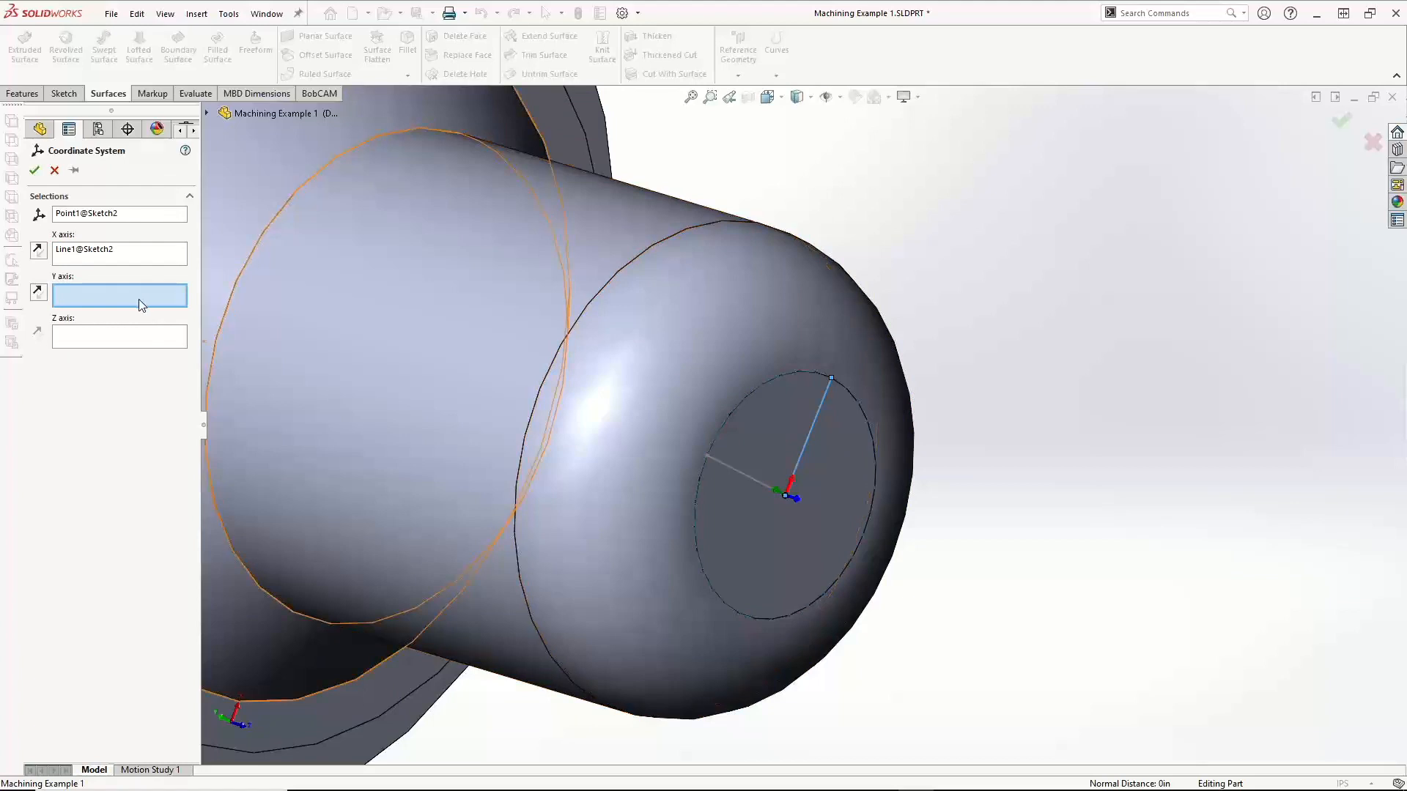
pyautogui.click(737, 472)
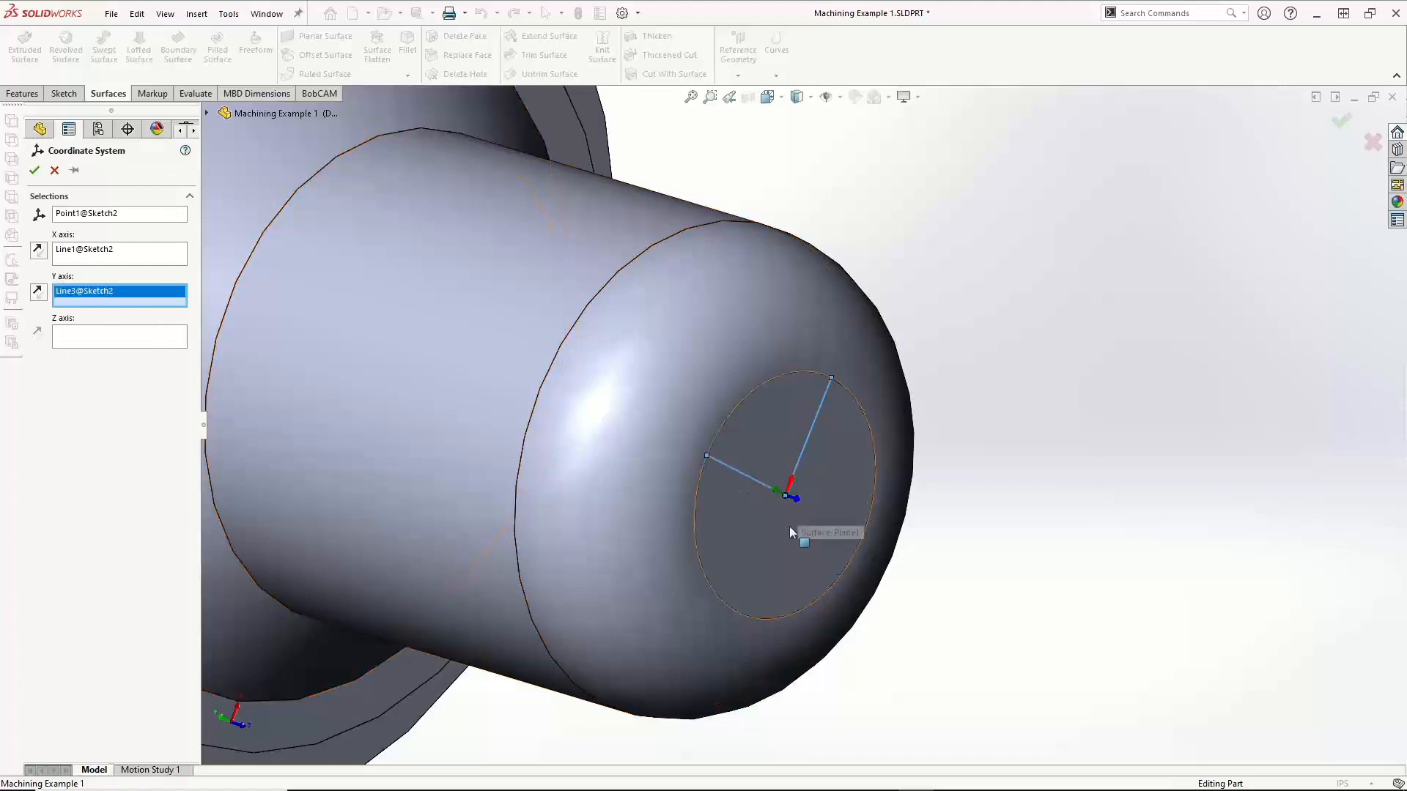
pyautogui.moveTo(789, 526); pyautogui.dragTo(838, 559, button='middle')
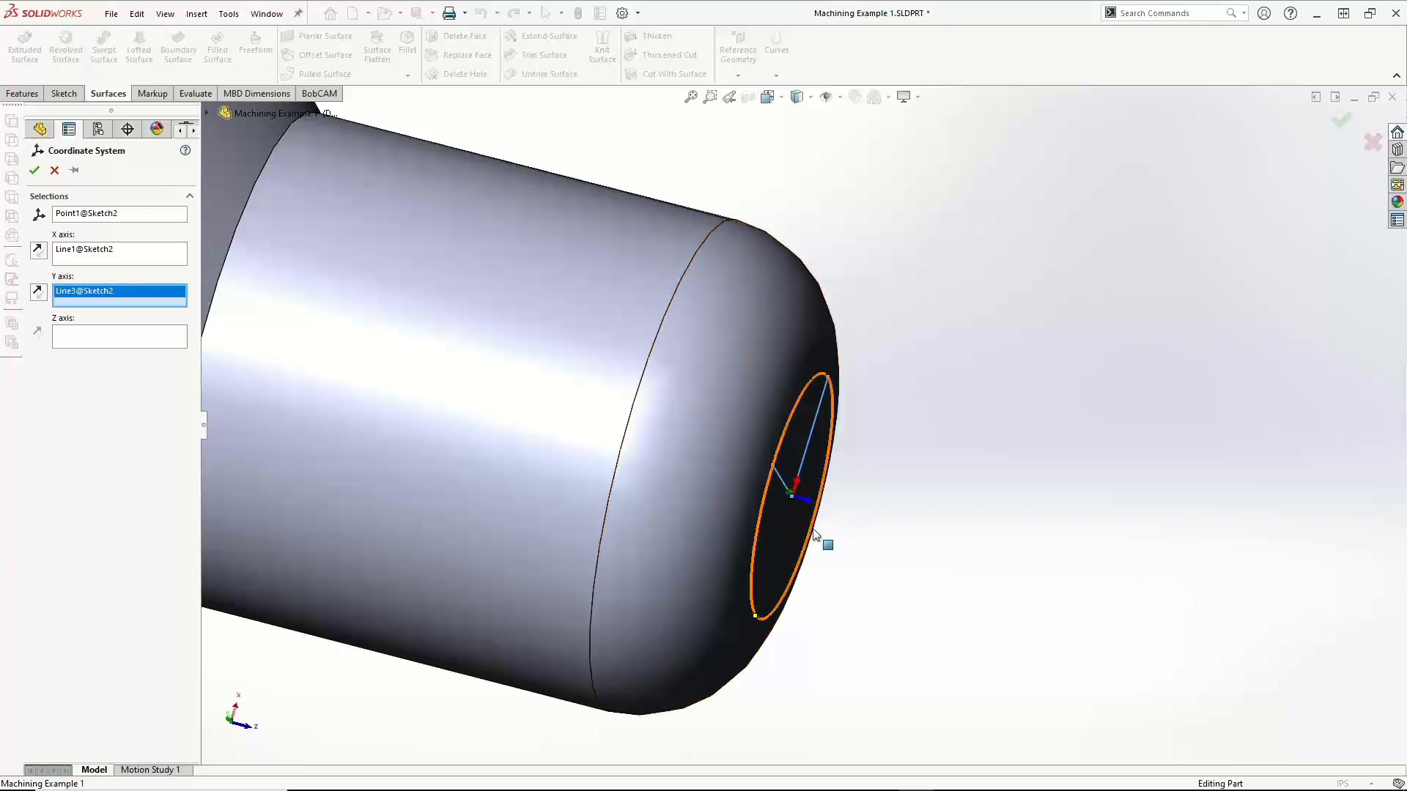
pyautogui.moveTo(758, 559); pyautogui.dragTo(783, 560, button='middle')
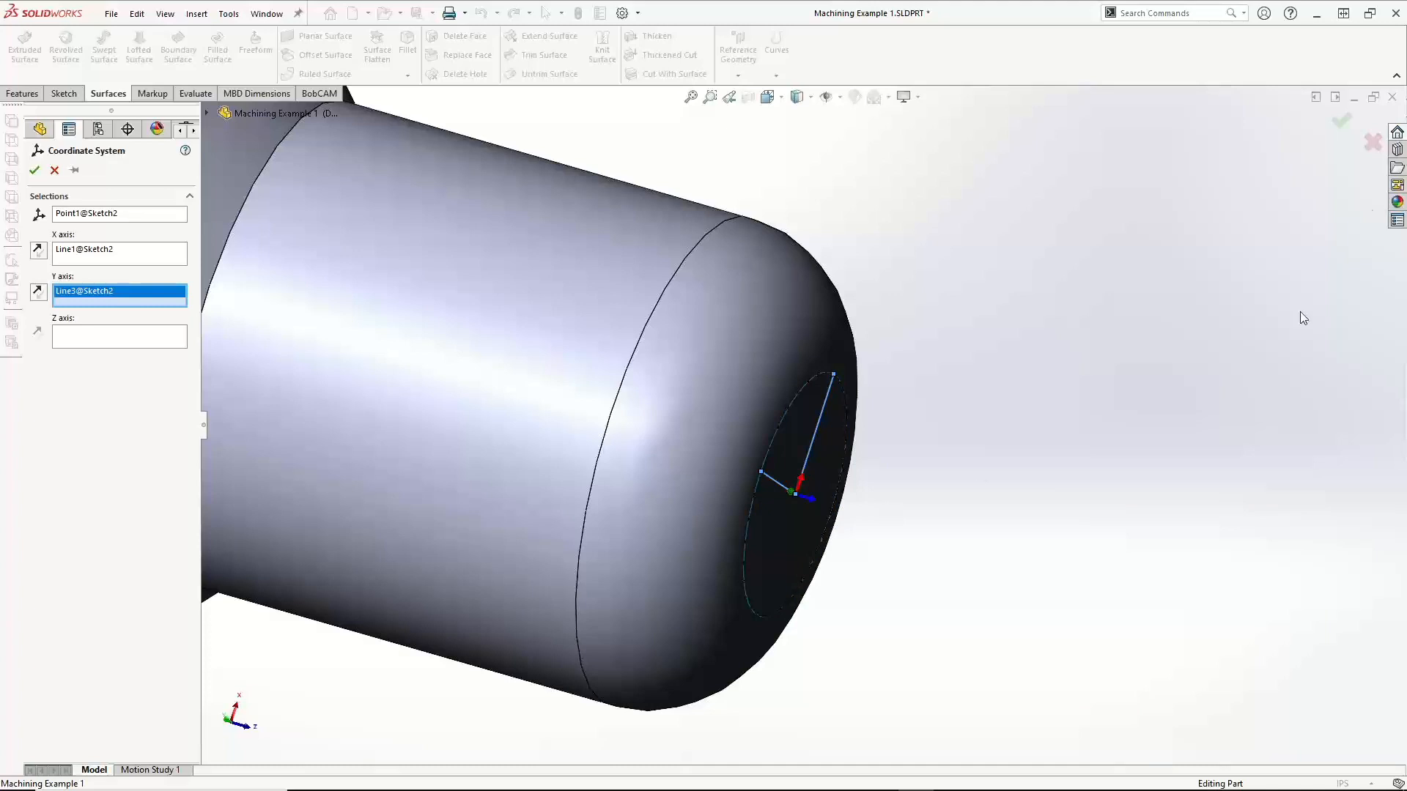
pyautogui.click(1341, 123)
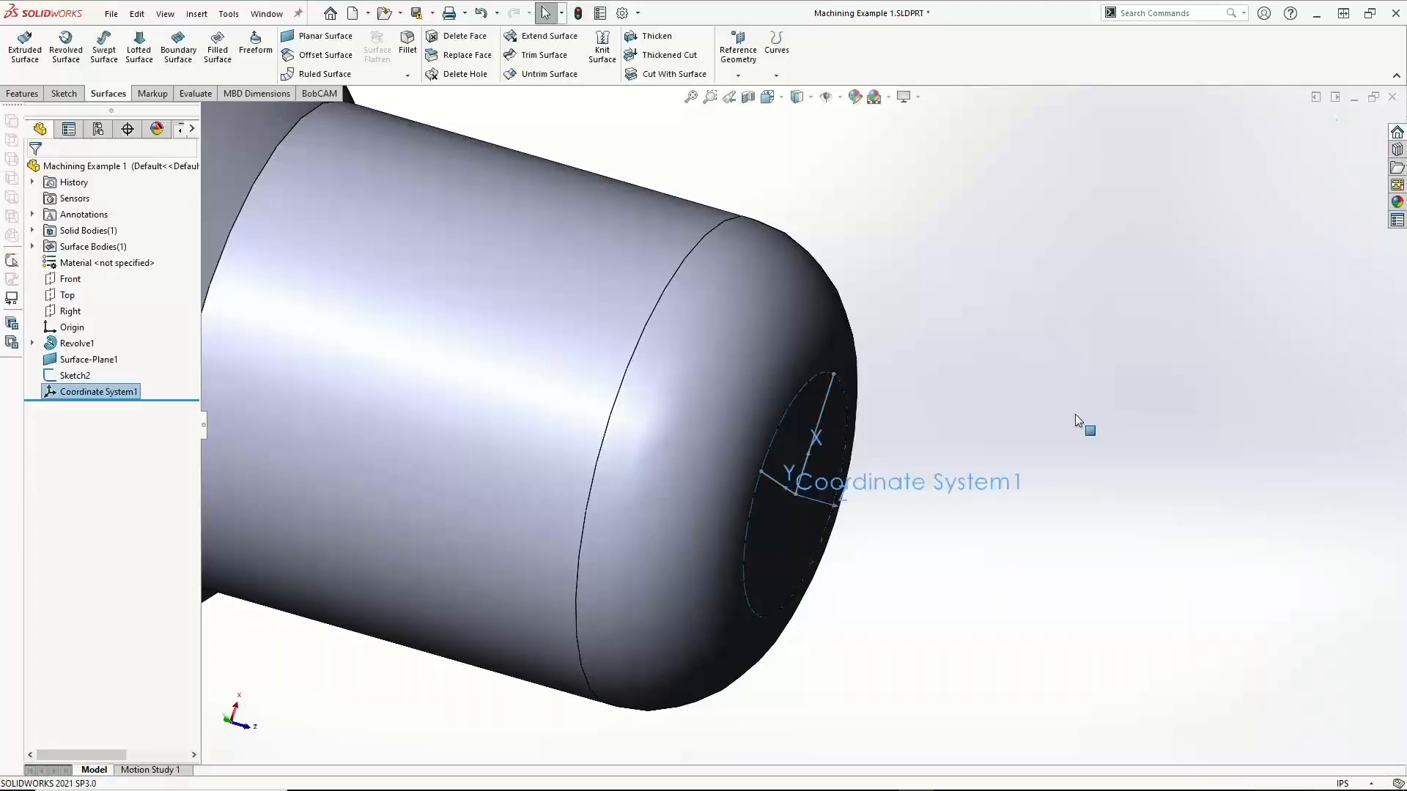
# Hide the planar surface and the two-line sketch at the small end of the part
pyautogui.scroll(-3, 891, 535)
pyautogui.scroll(5, 898, 539)
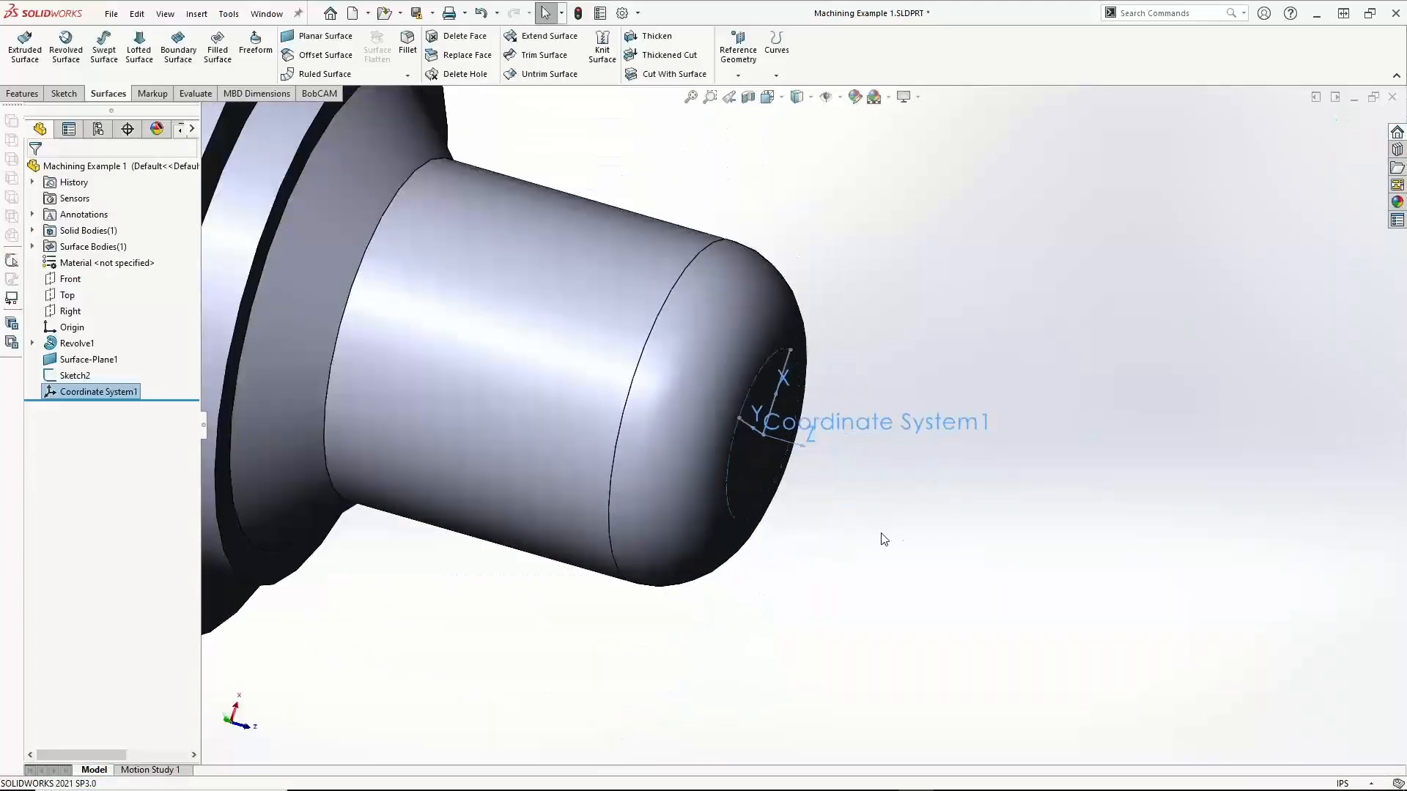
pyautogui.scroll(4, 813, 522)
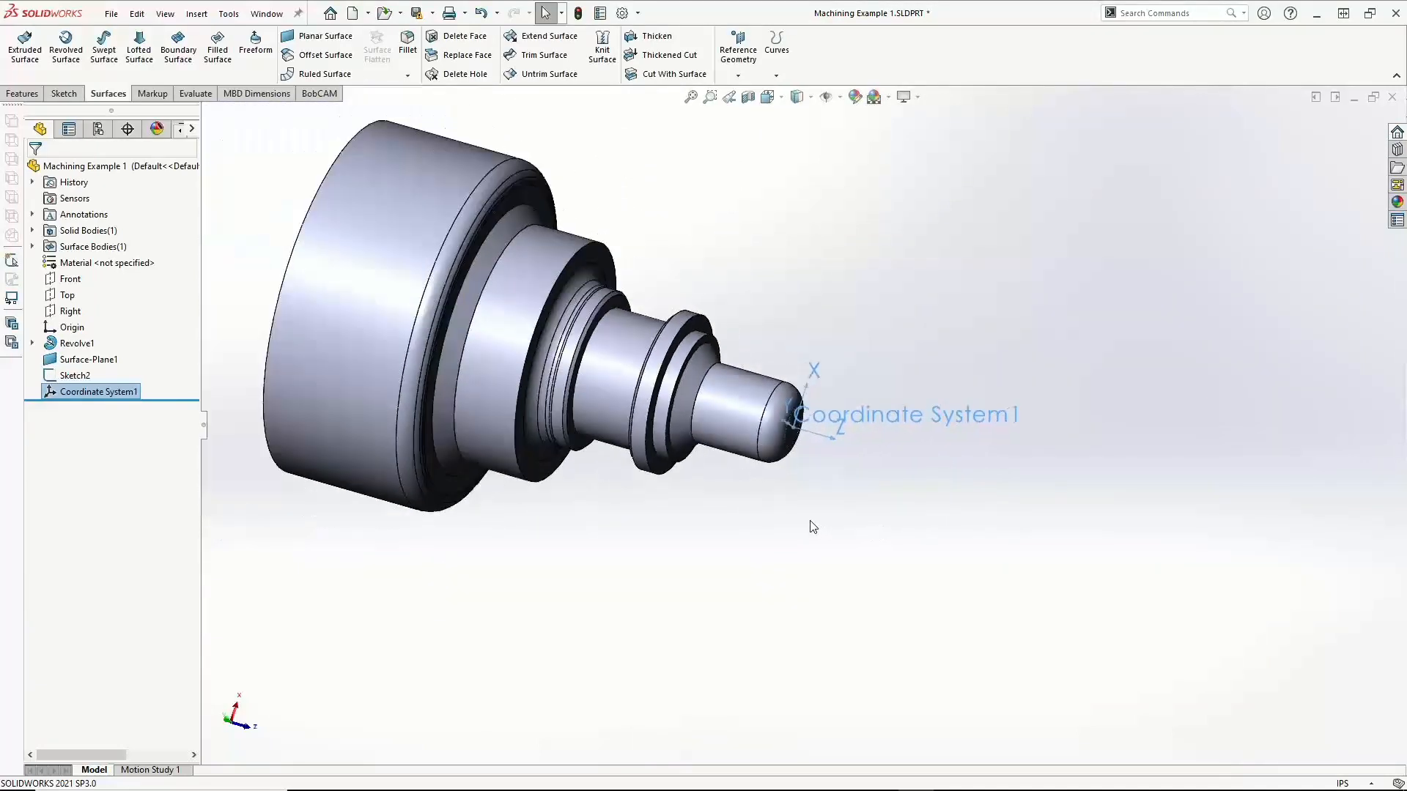
pyautogui.scroll(-2, 687, 327)
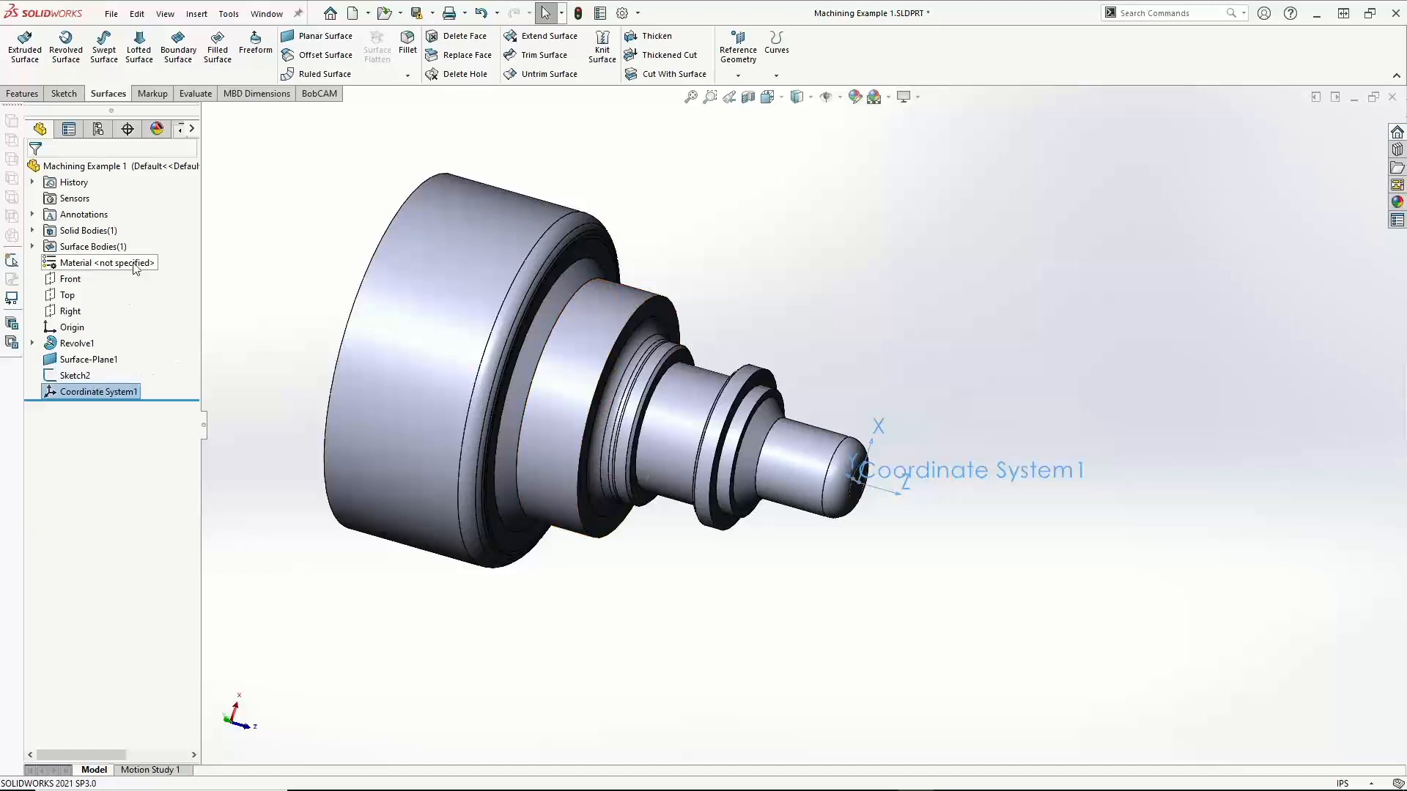
pyautogui.moveTo(472, 521); pyautogui.dragTo(603, 512, button='middle')
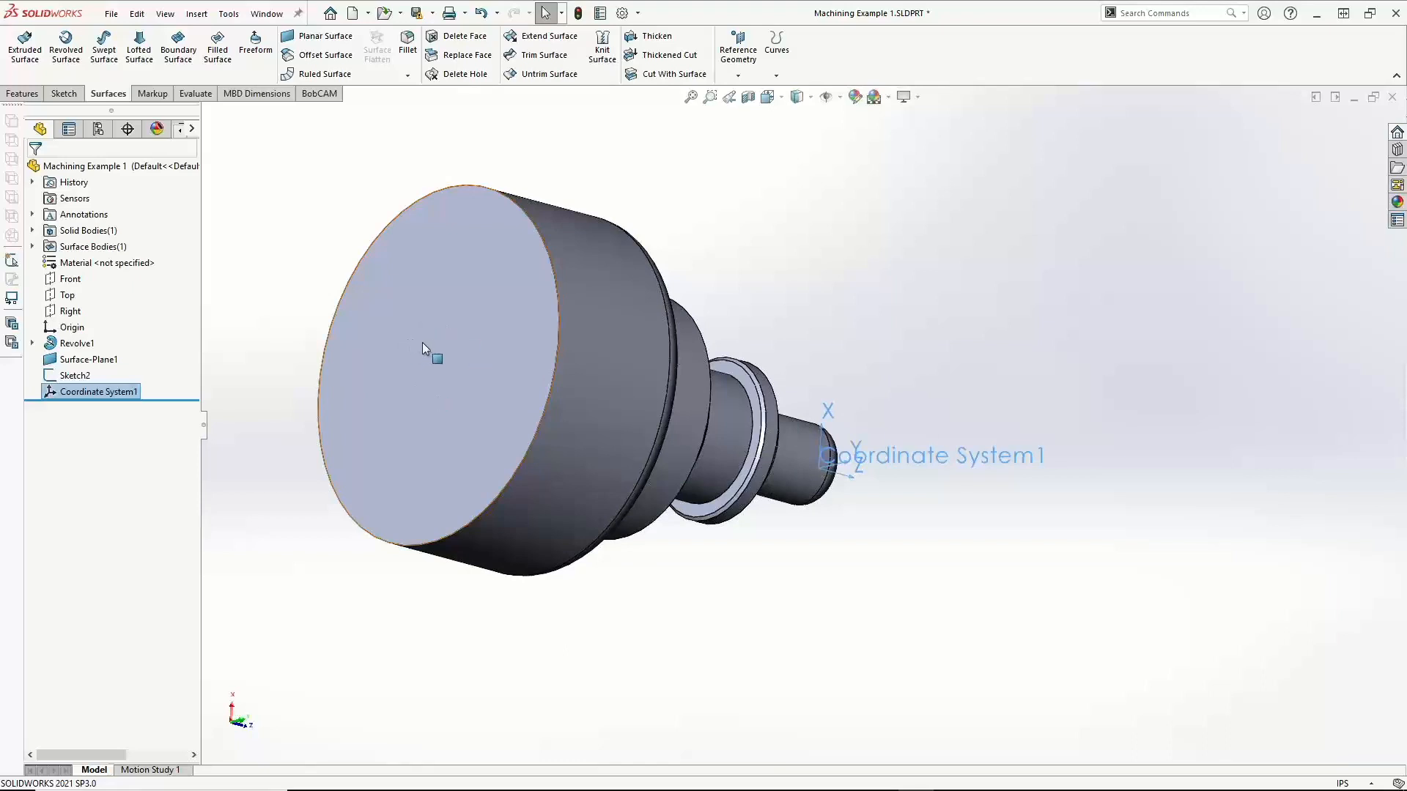
pyautogui.rightClick(78, 364)
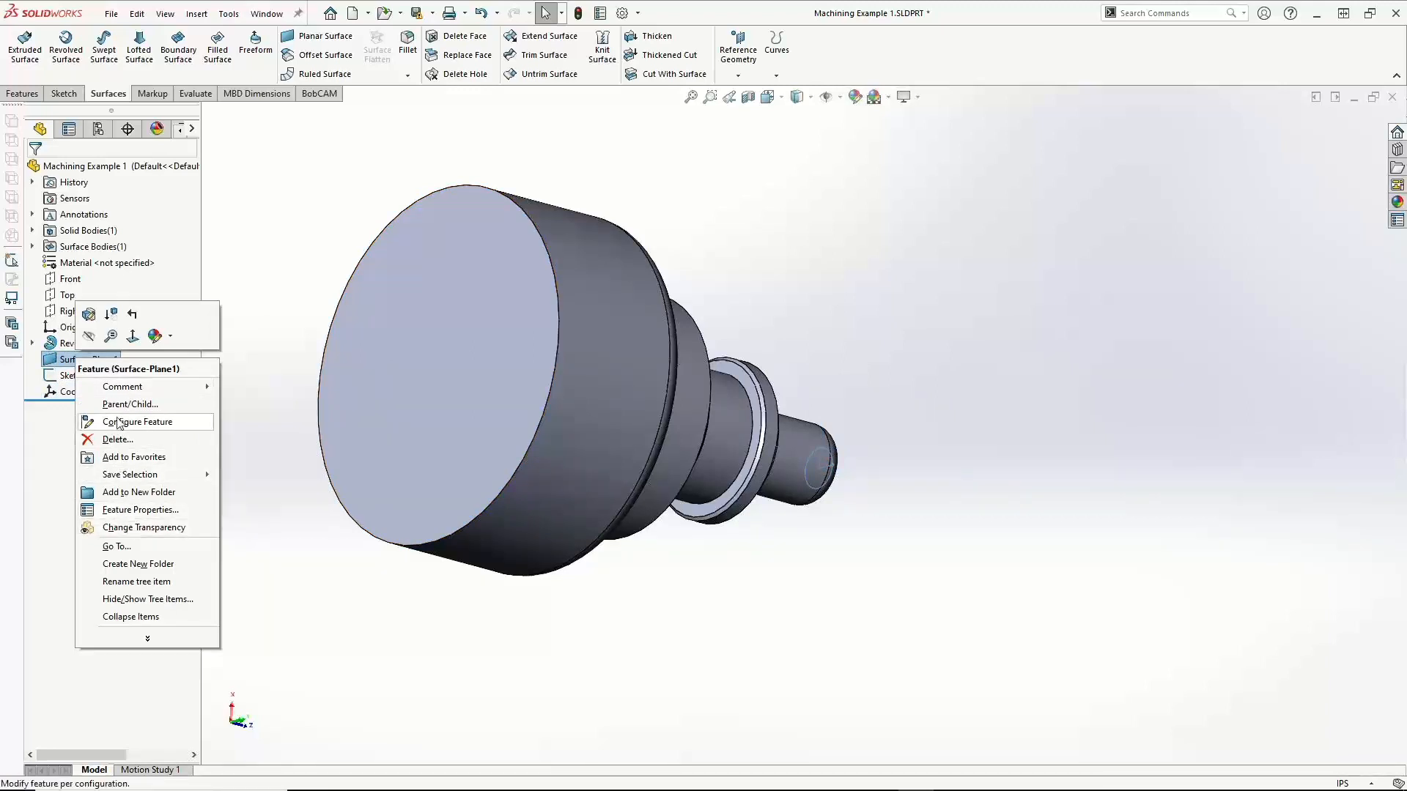
pyautogui.click(88, 338)
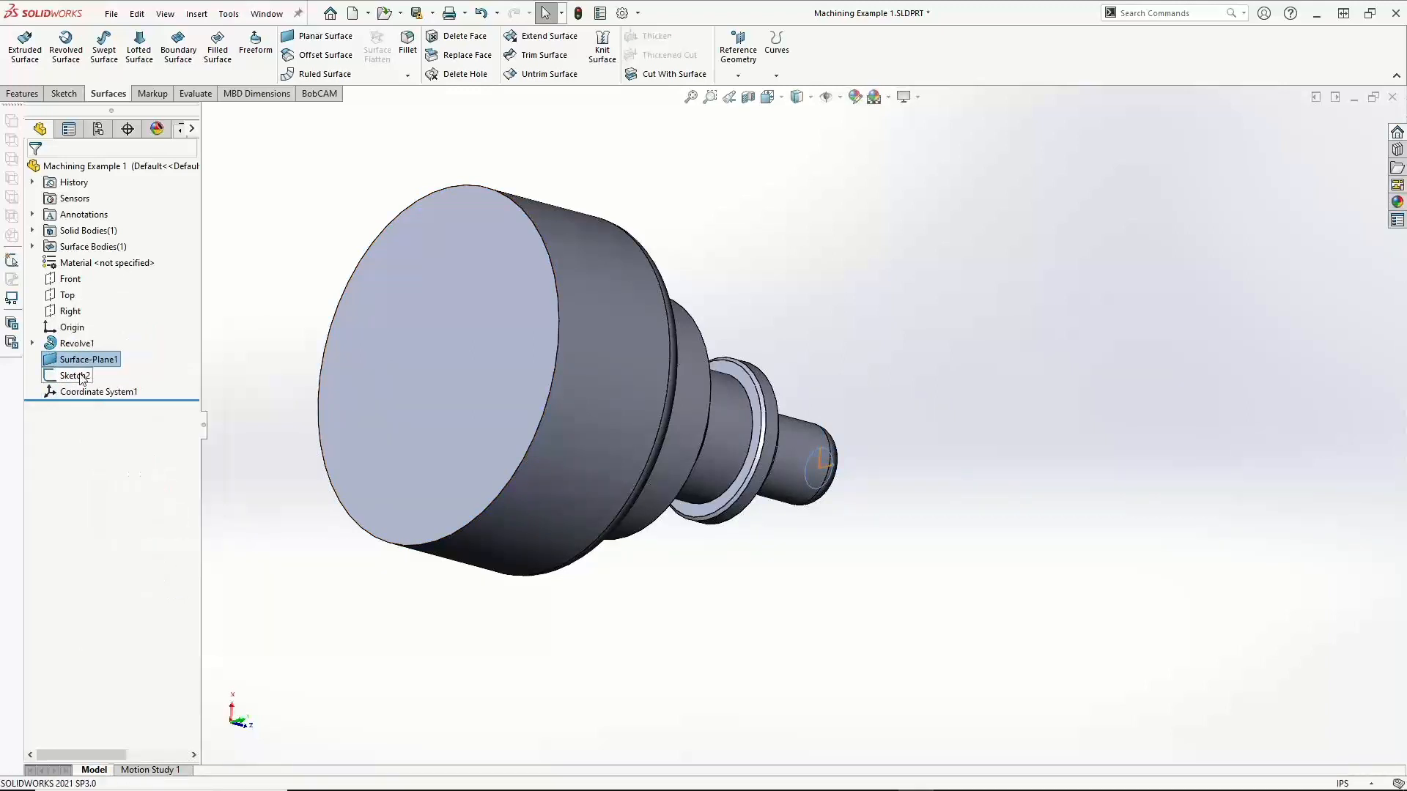
pyautogui.rightClick(83, 379)
pyautogui.click(94, 343)
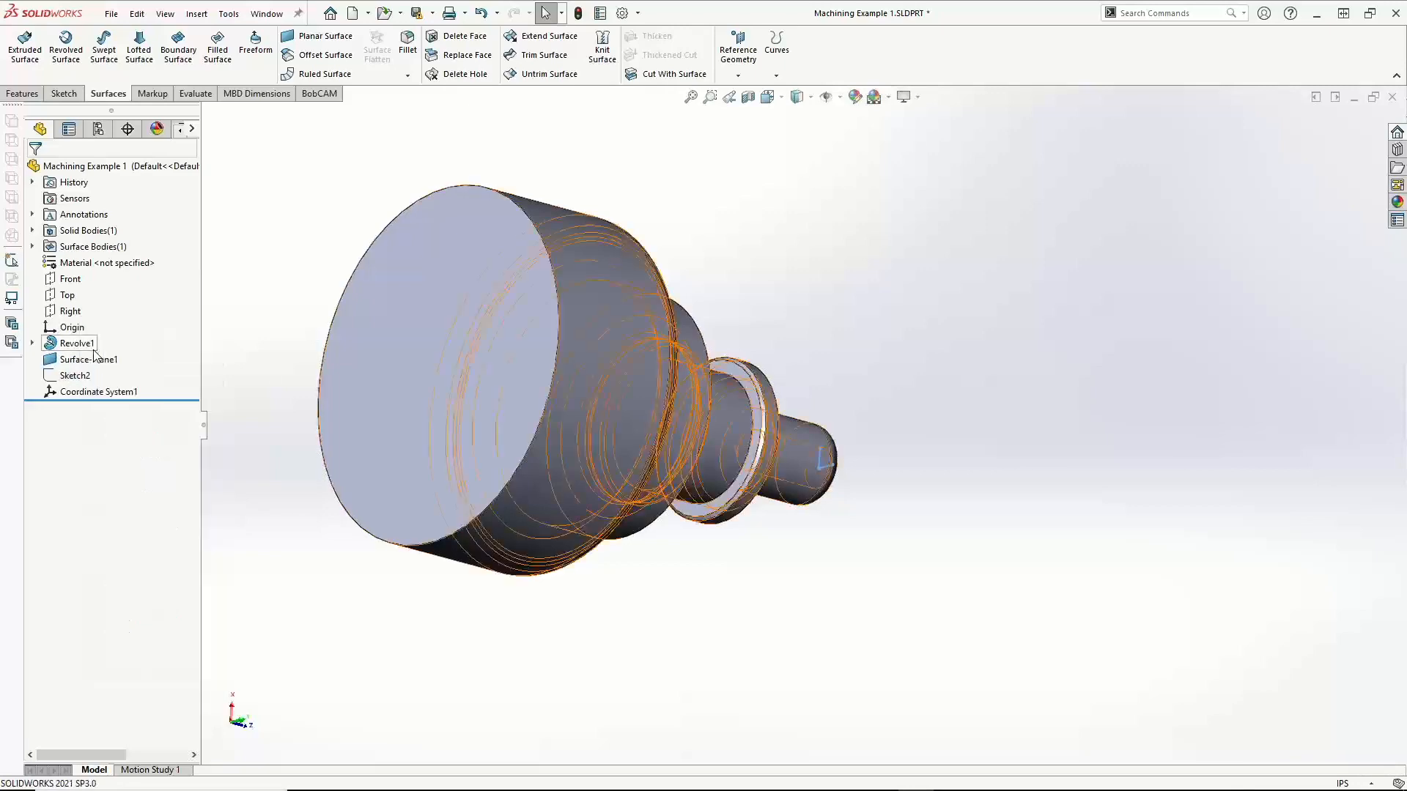
pyautogui.moveTo(601, 470); pyautogui.dragTo(433, 432, button='middle')
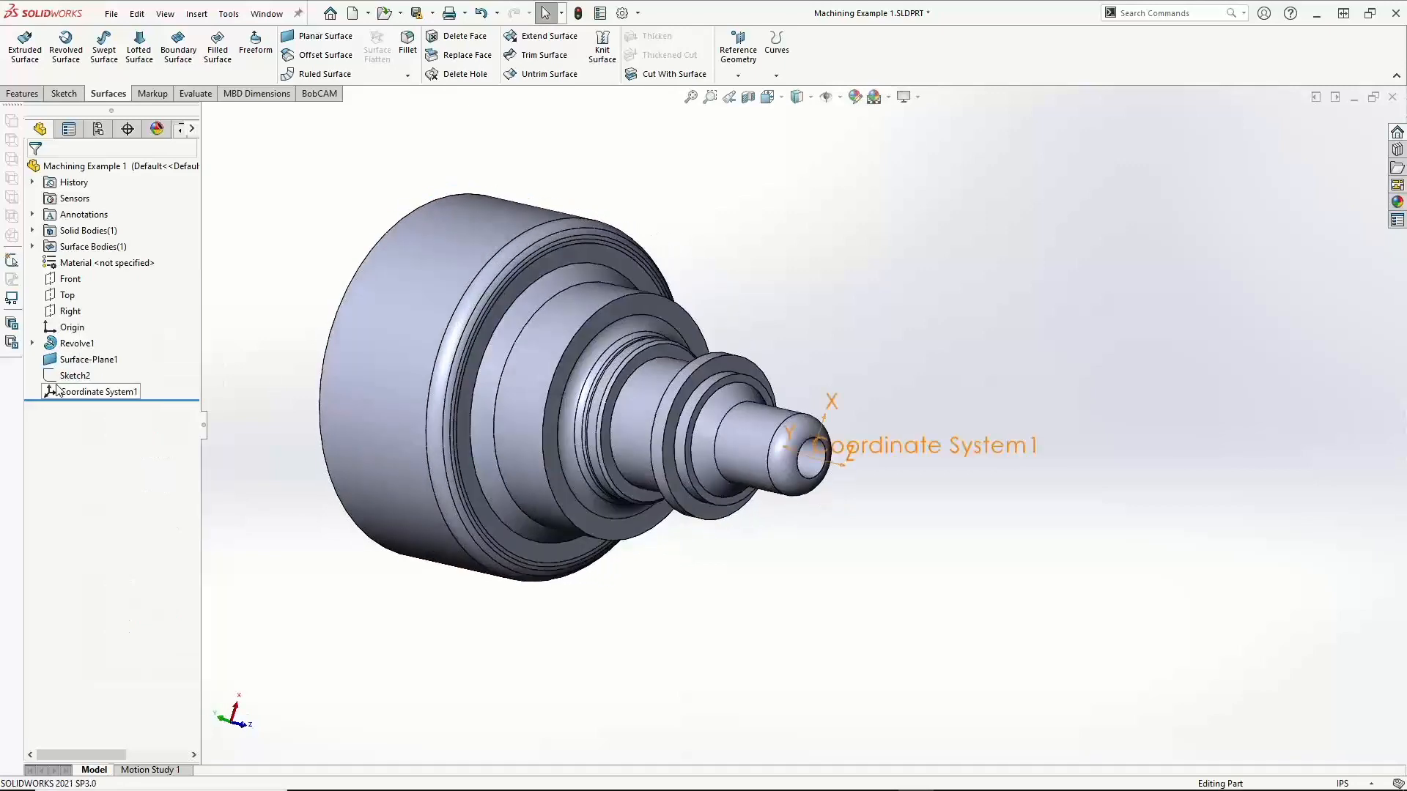
# Sketch a point at the origin in the centre of the part's large flat end face and exit the sketch
pyautogui.click(76, 392)
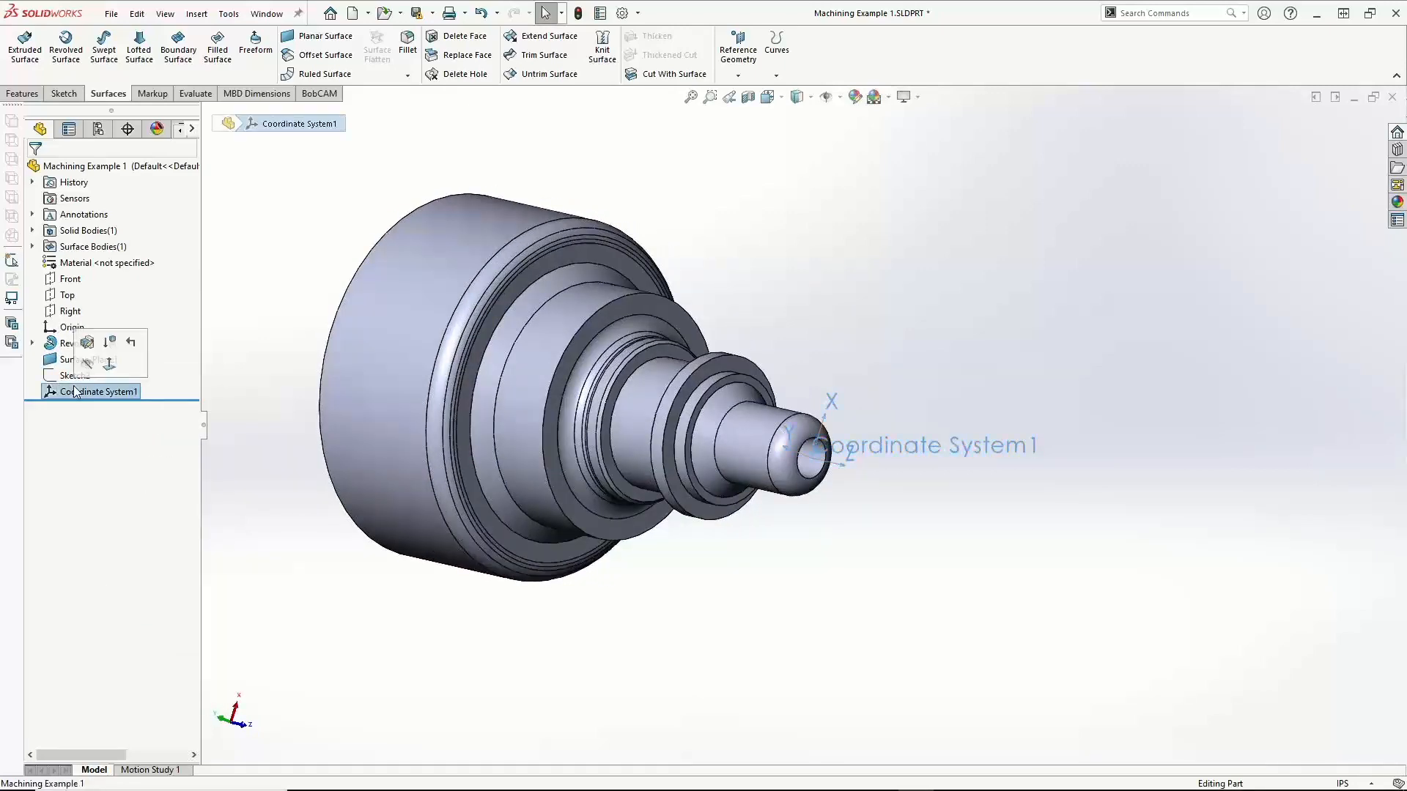
pyautogui.moveTo(606, 517); pyautogui.dragTo(380, 330, button='middle')
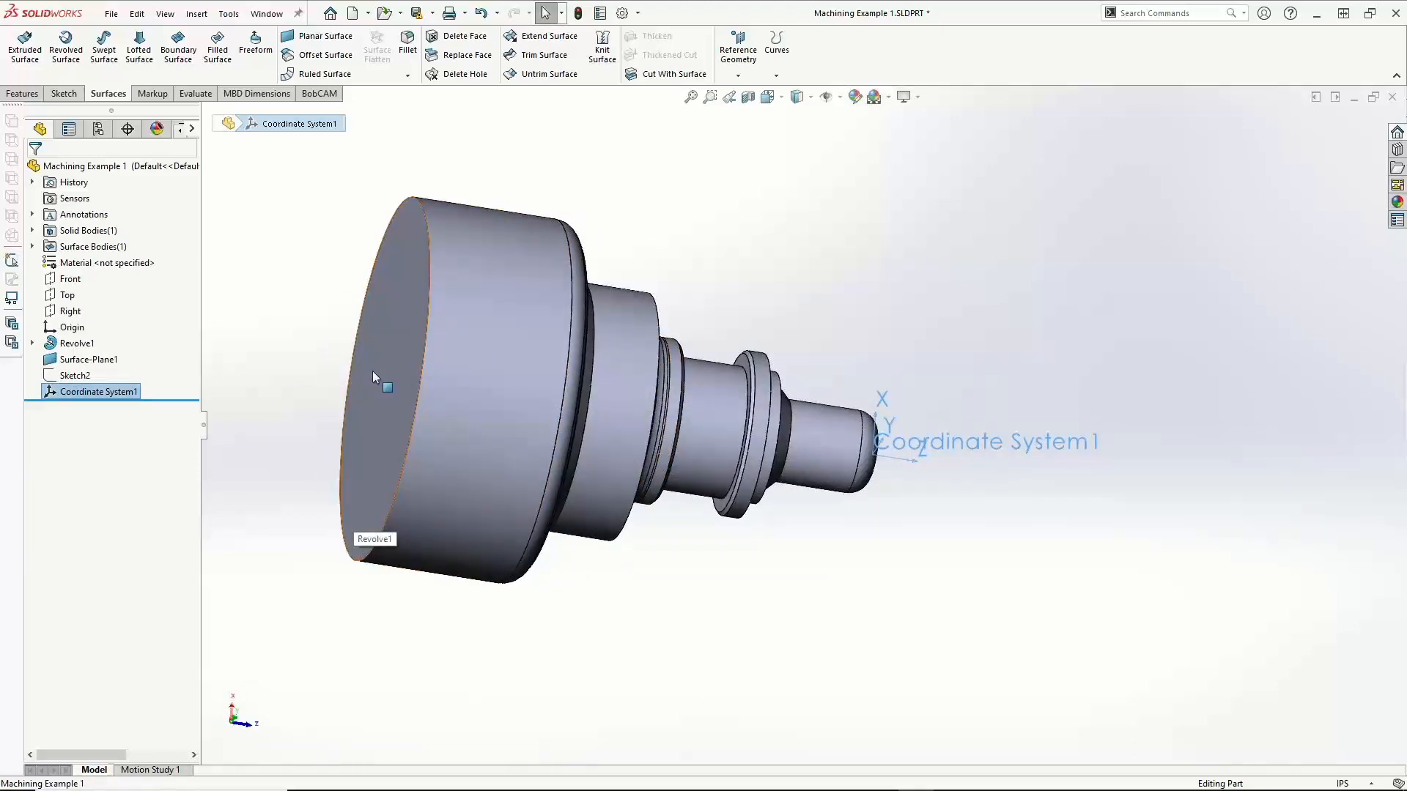
pyautogui.moveTo(372, 395); pyautogui.dragTo(384, 399, button='middle')
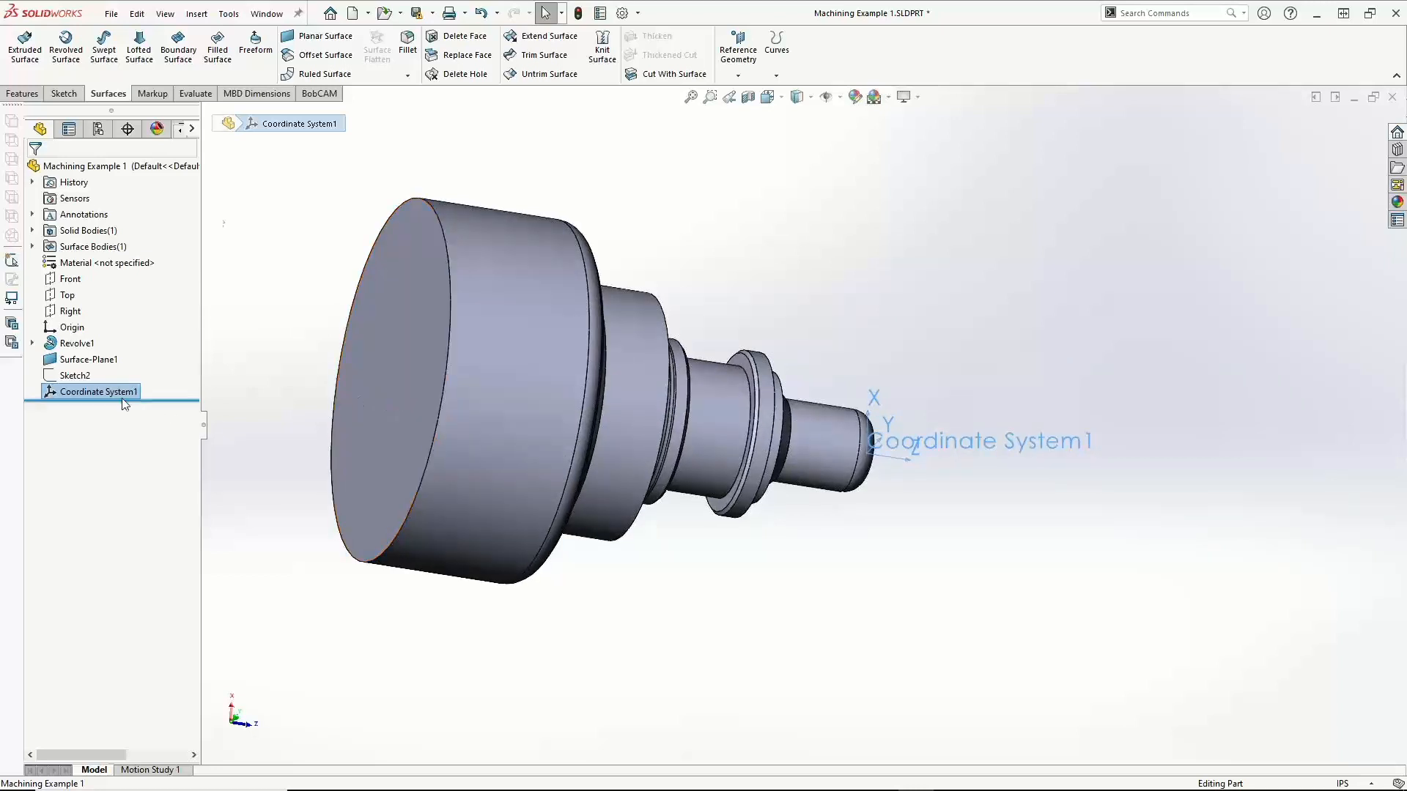
pyautogui.click(399, 349)
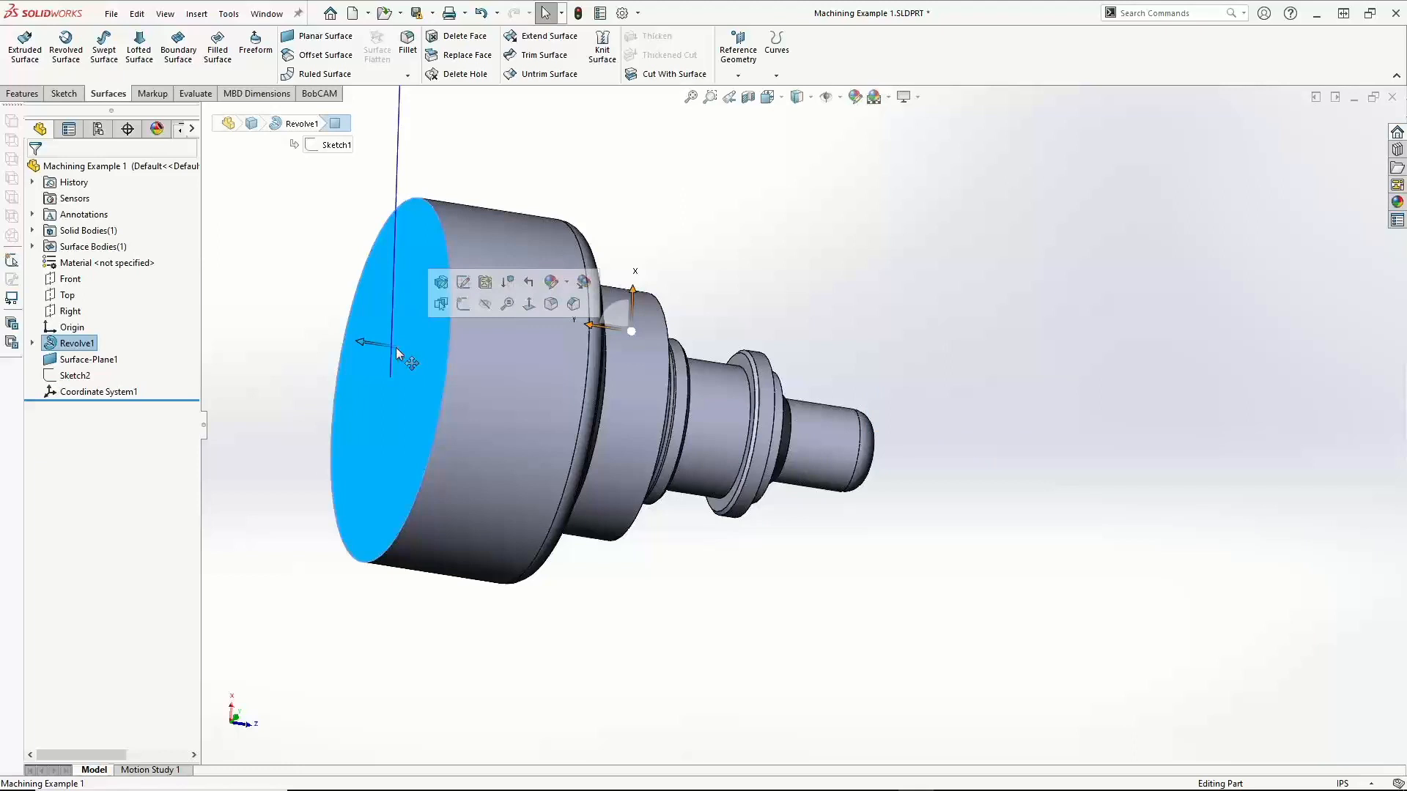
pyautogui.click(456, 313)
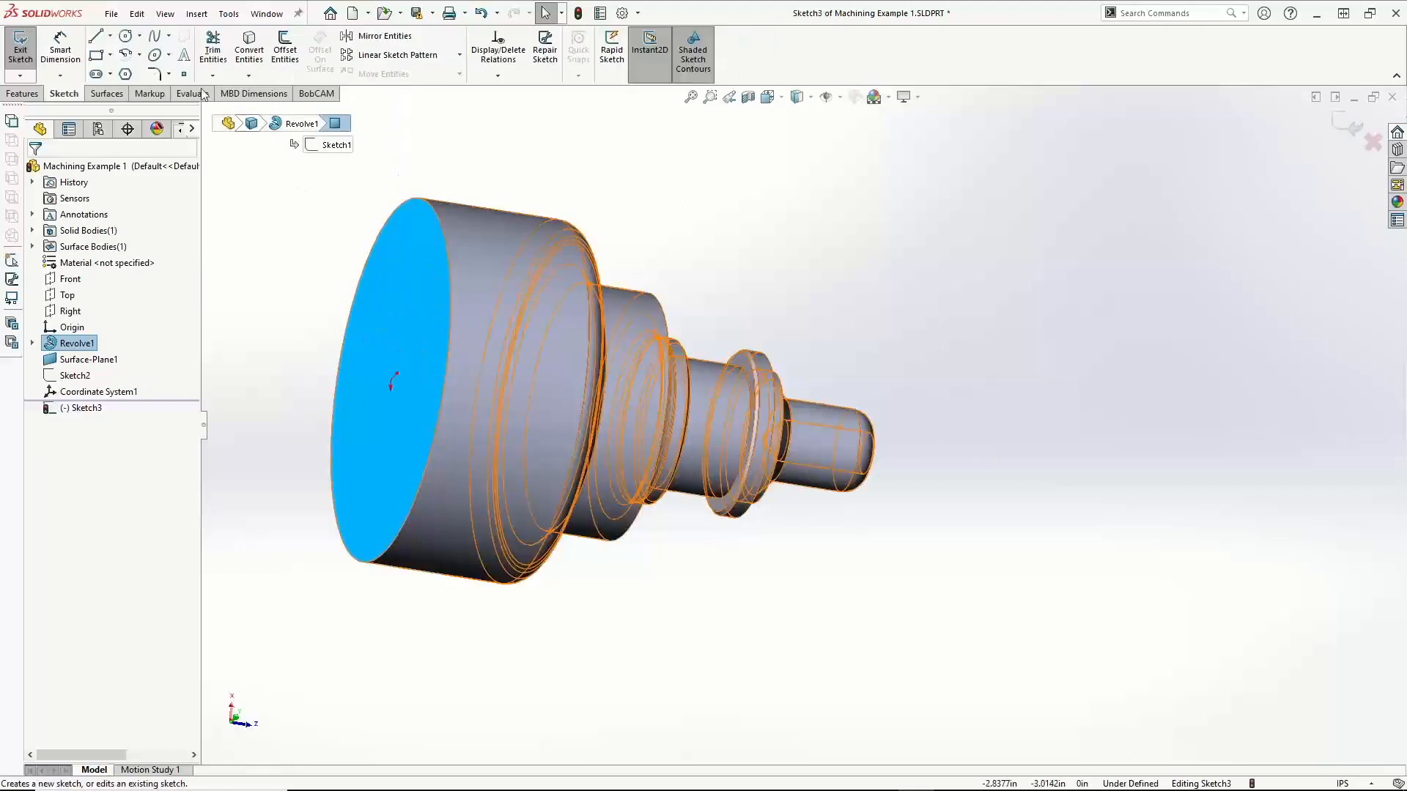
pyautogui.click(184, 74)
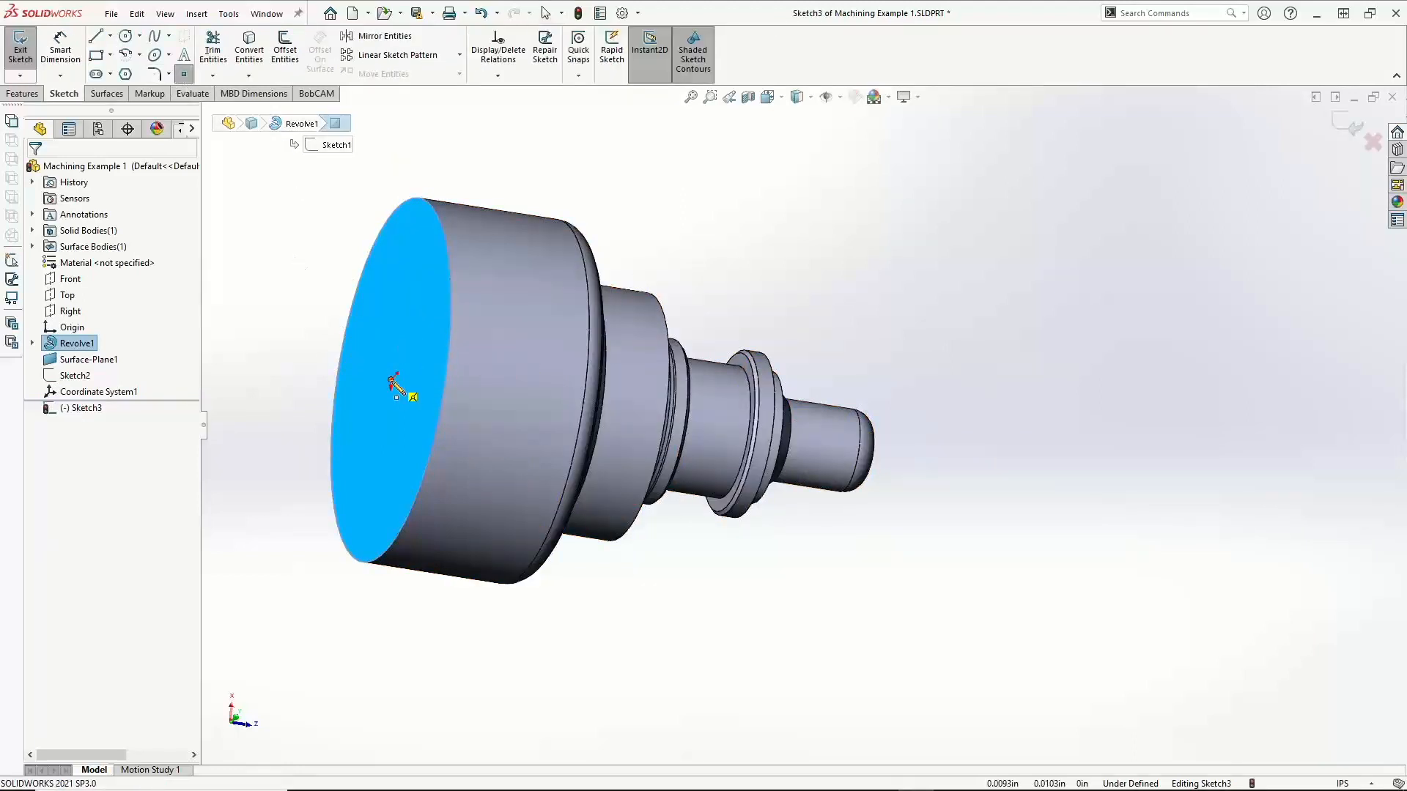
pyautogui.click(391, 381)
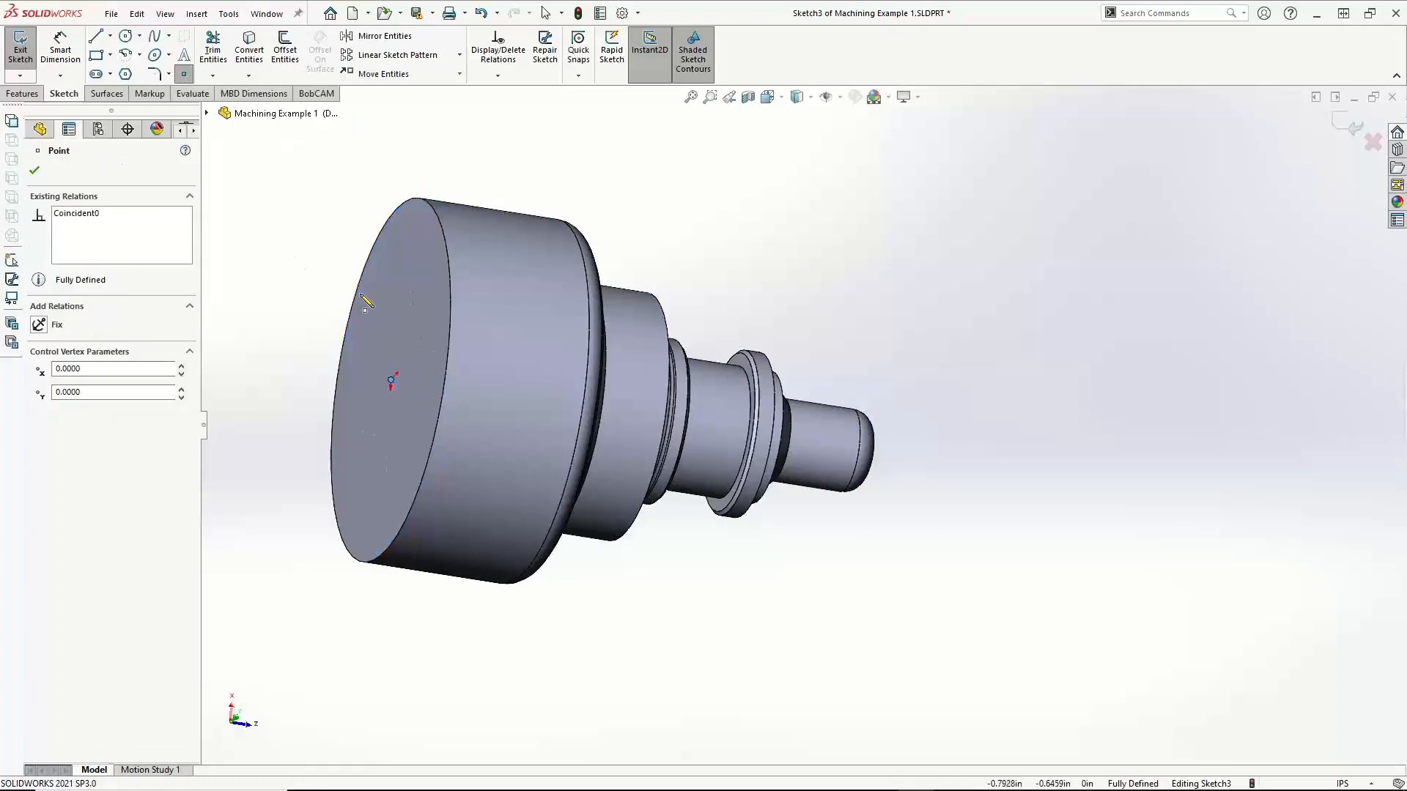
pyautogui.click(35, 170)
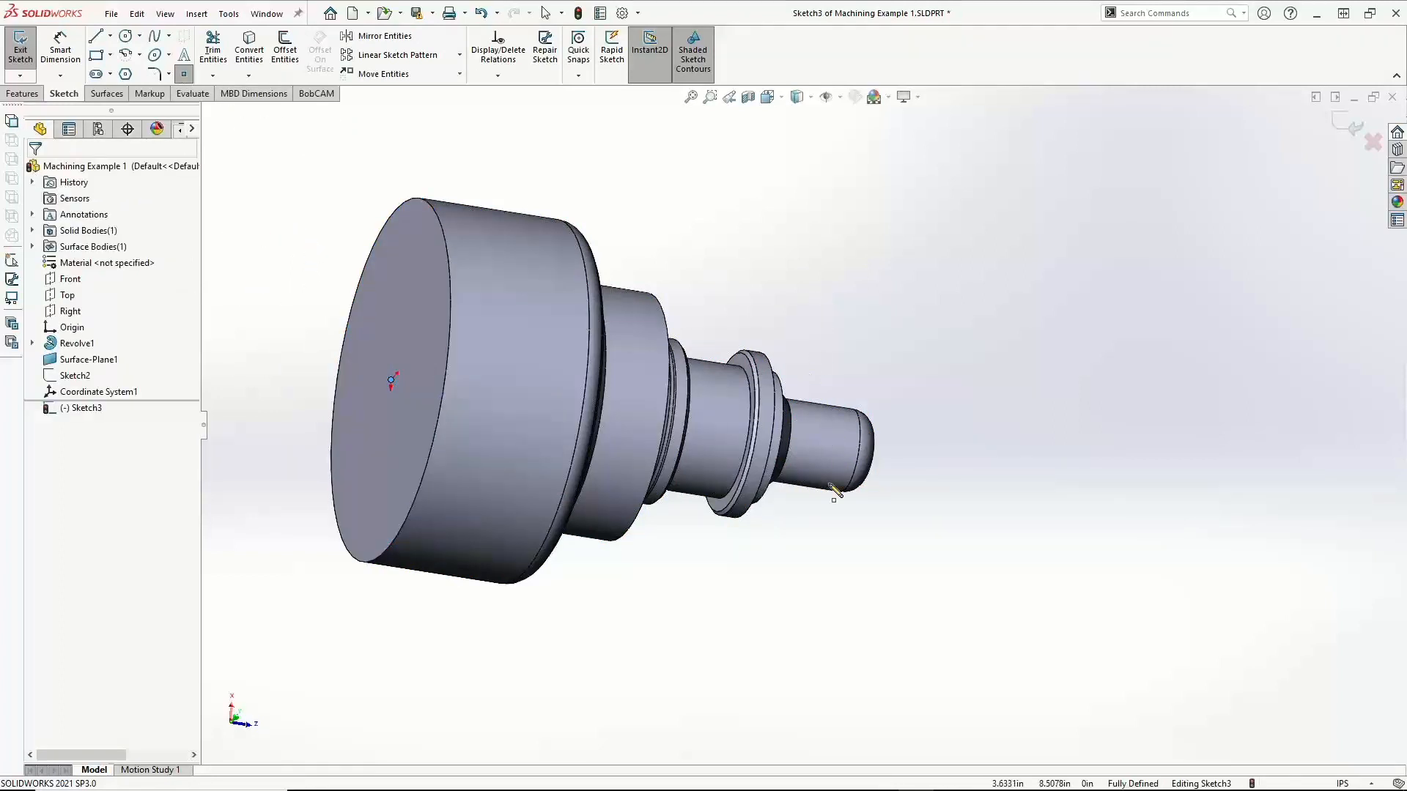
pyautogui.click(1352, 126)
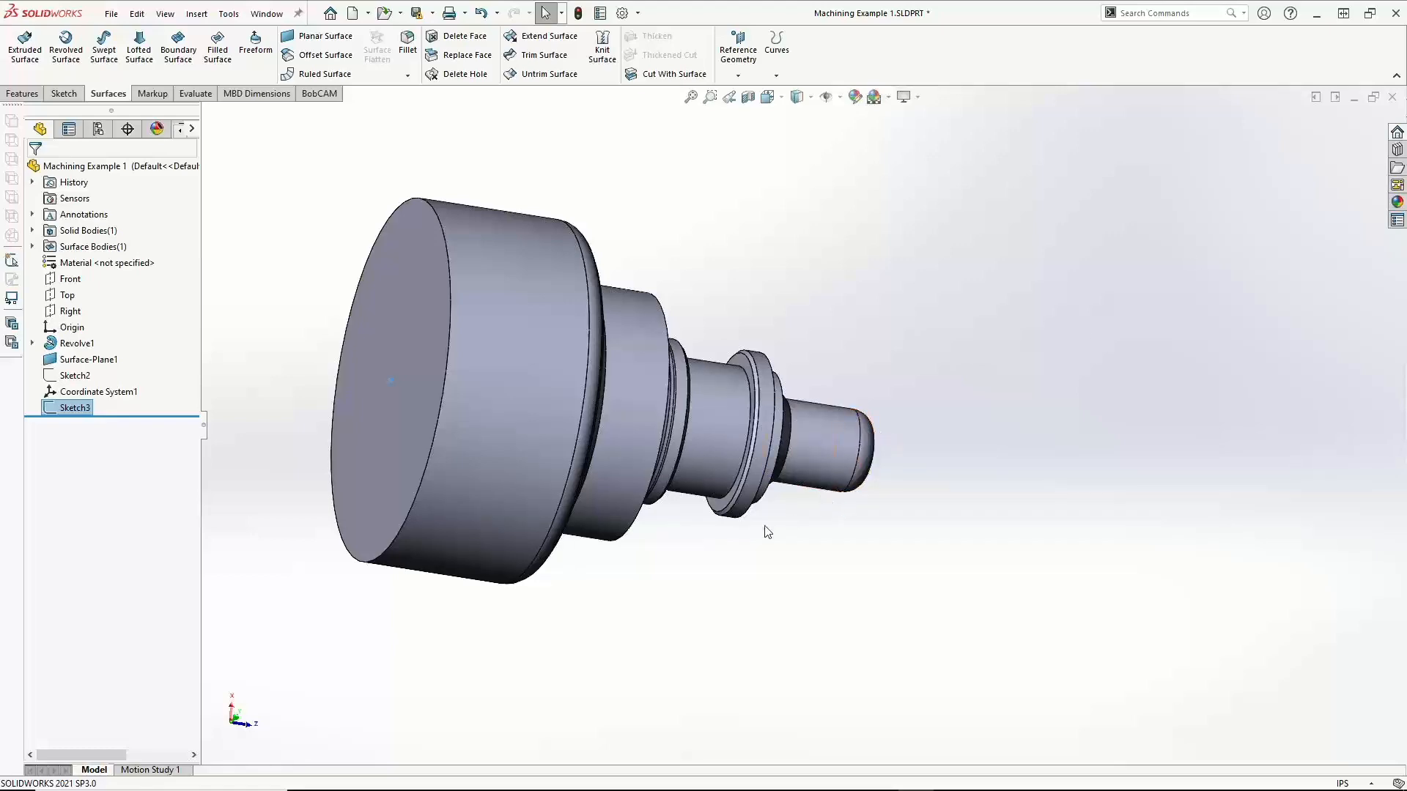
# Widen the feature tree pane and show the BobCAM job tree with the CAM Defaults options
pyautogui.moveTo(764, 529); pyautogui.dragTo(644, 495, button='middle')
pyautogui.moveTo(836, 280); pyautogui.dragTo(873, 260, button='middle')
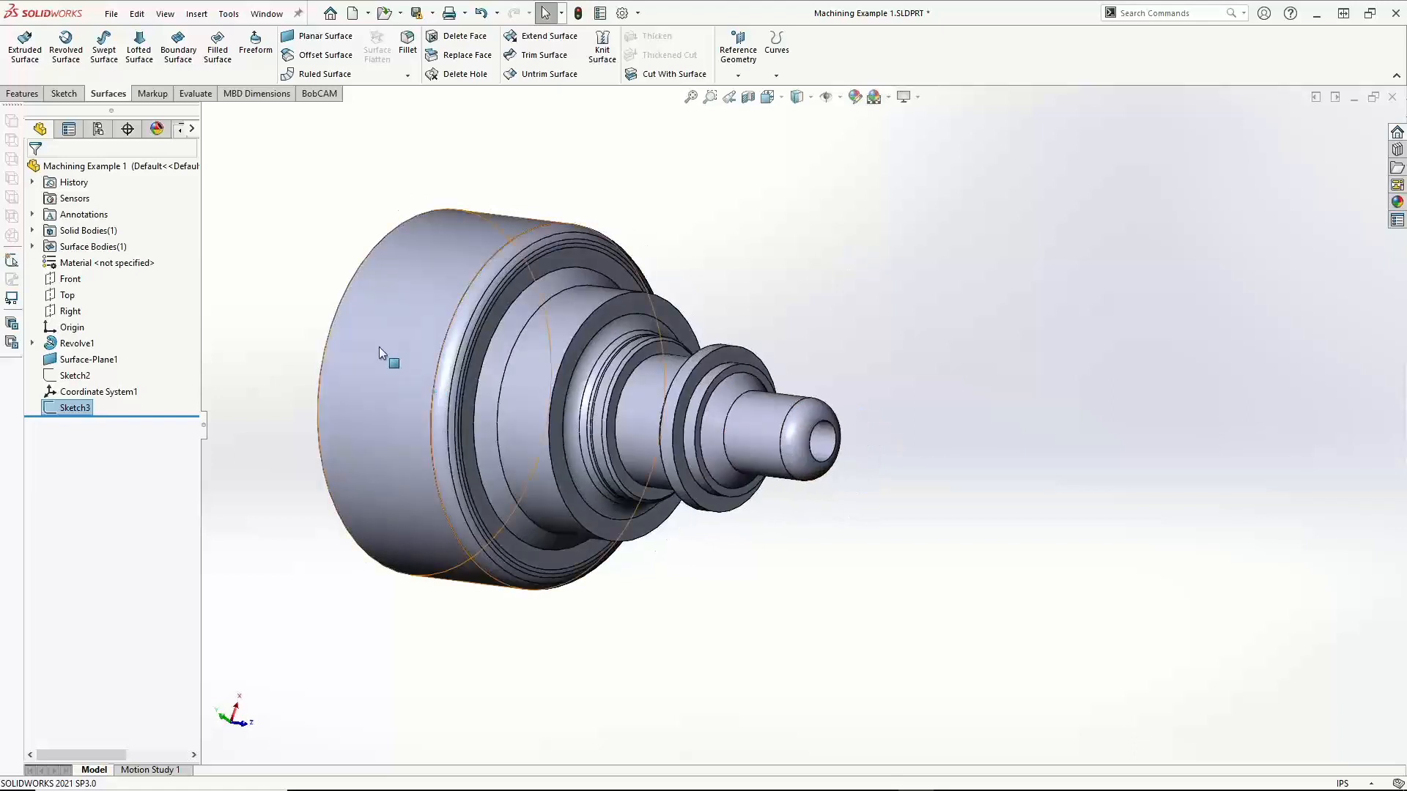
pyautogui.moveTo(203, 437); pyautogui.dragTo(271, 448)
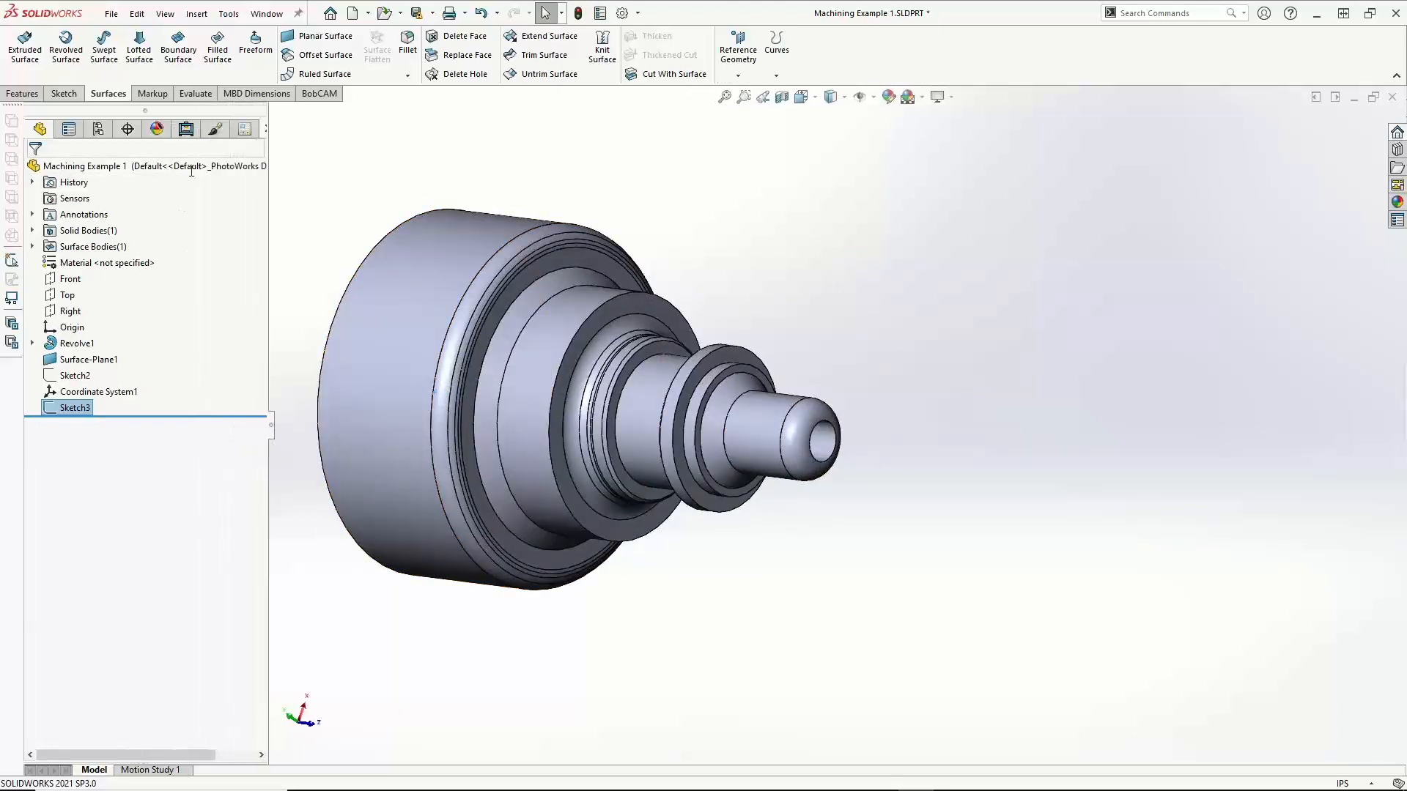
pyautogui.click(186, 130)
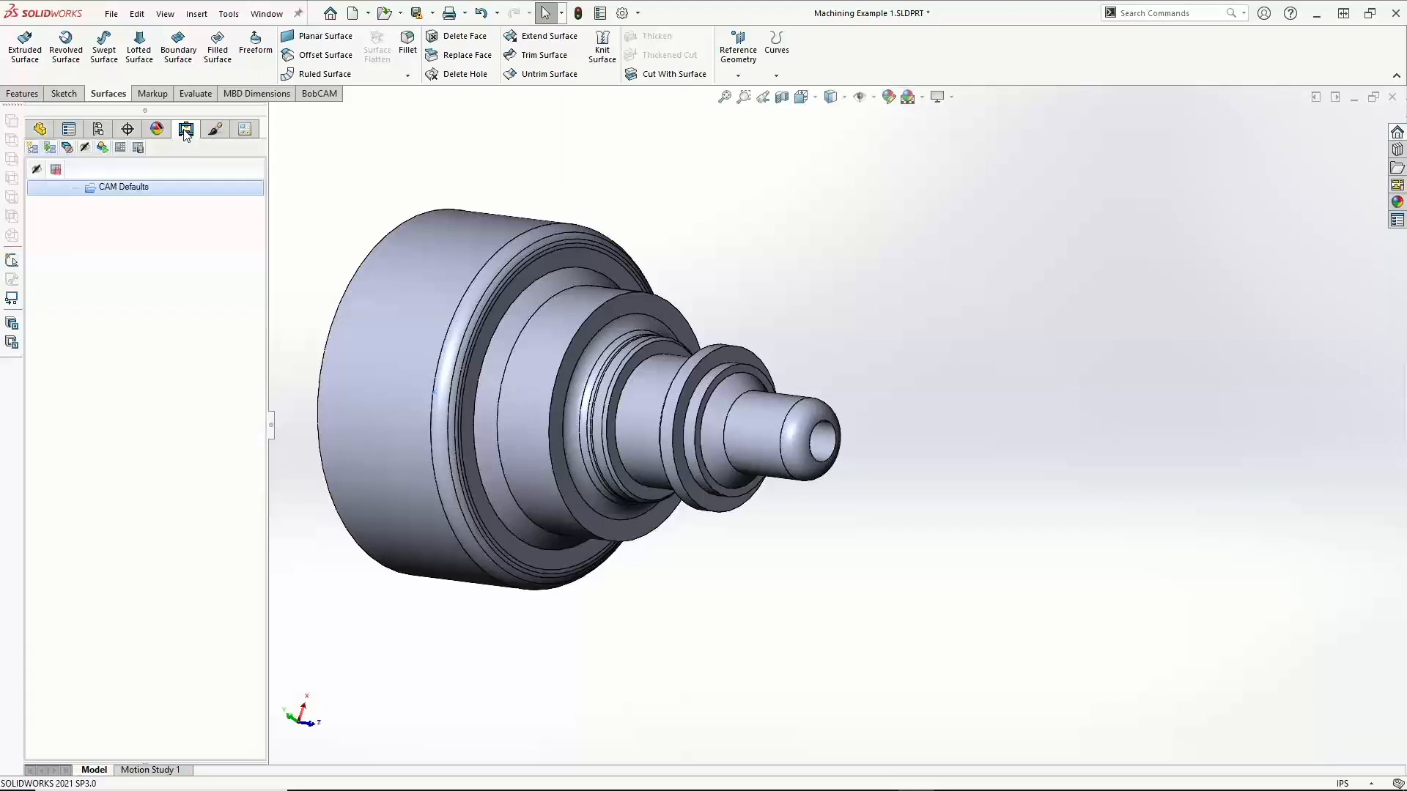
pyautogui.rightClick(110, 191)
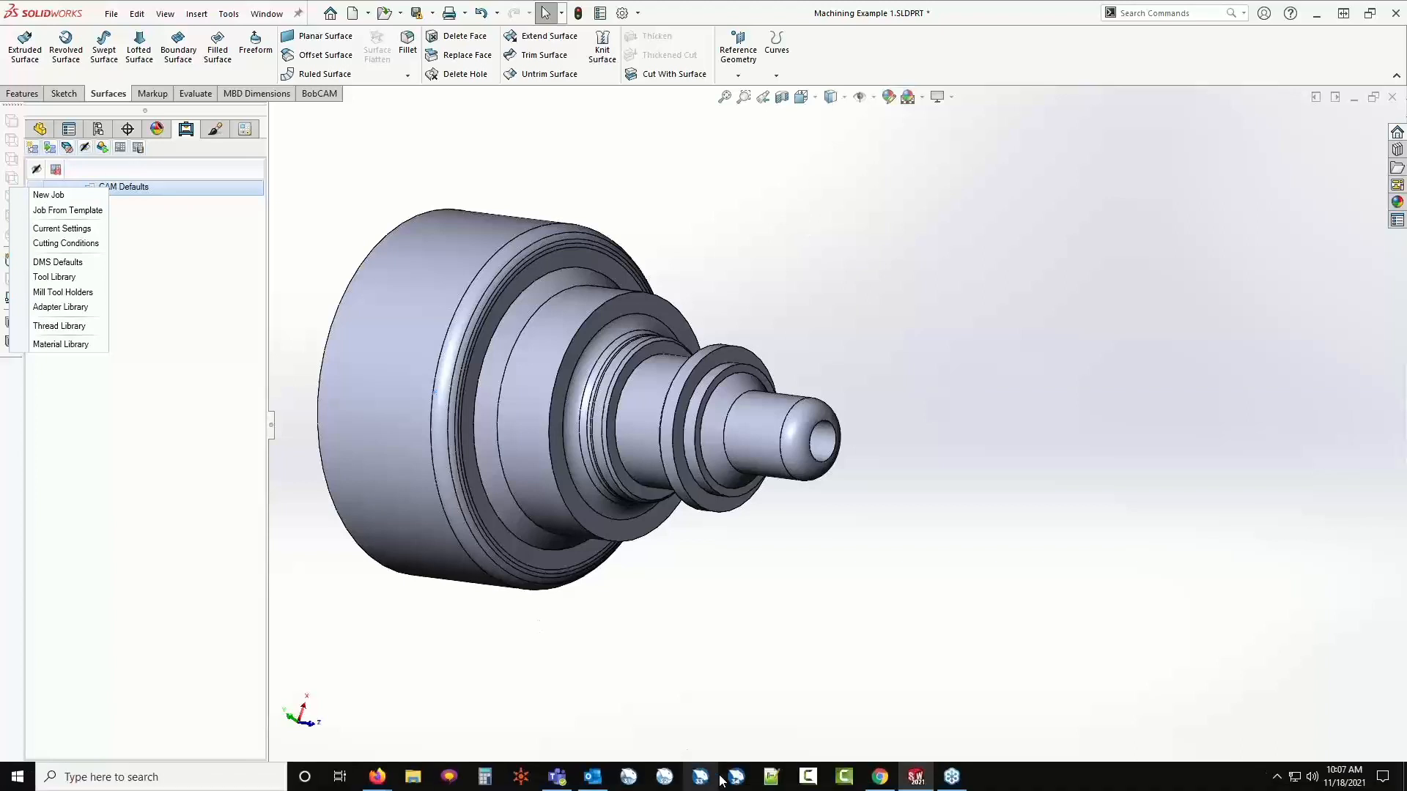
# Quit Microsoft Teams running in the background and return to the part in SolidWorks
pyautogui.moveTo(564, 780)
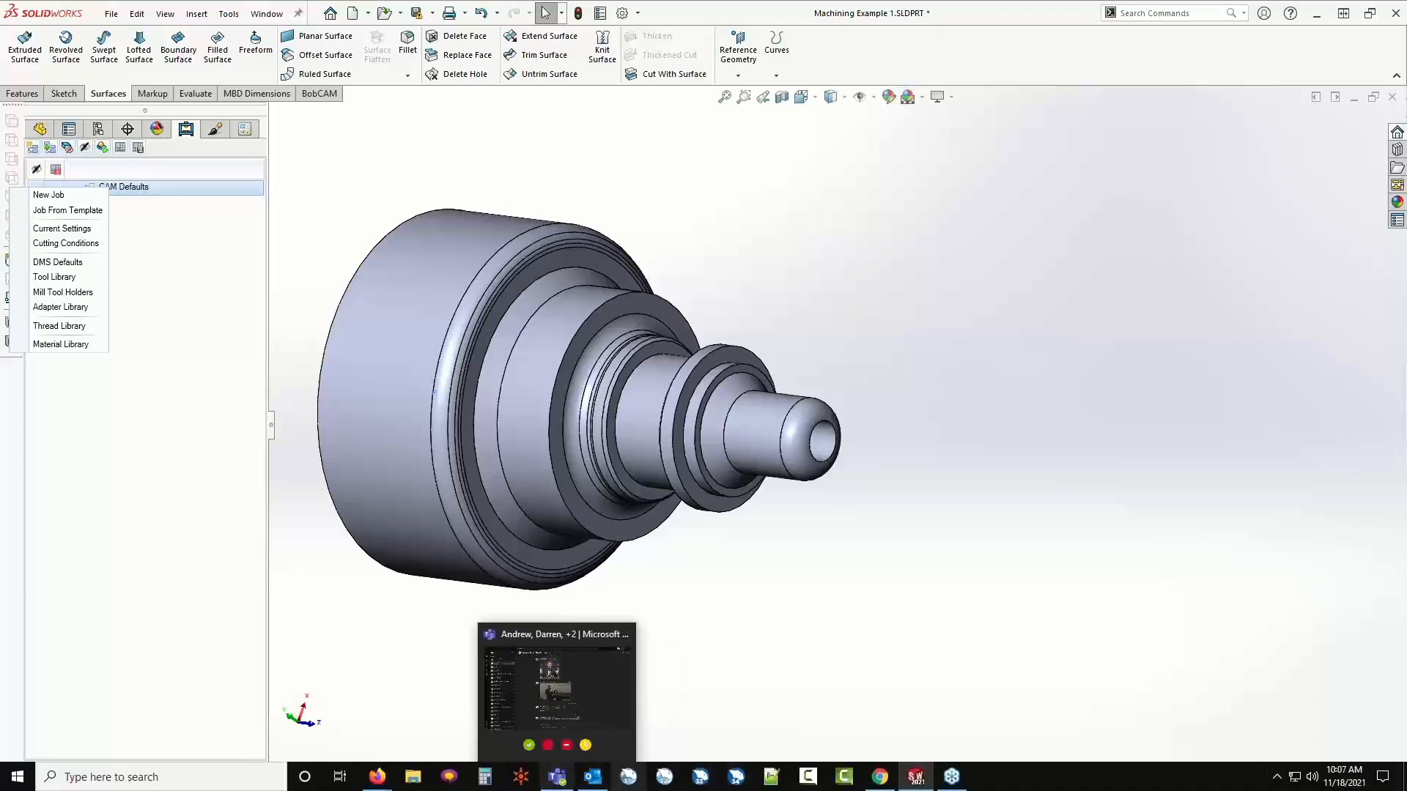
pyautogui.click(1277, 775)
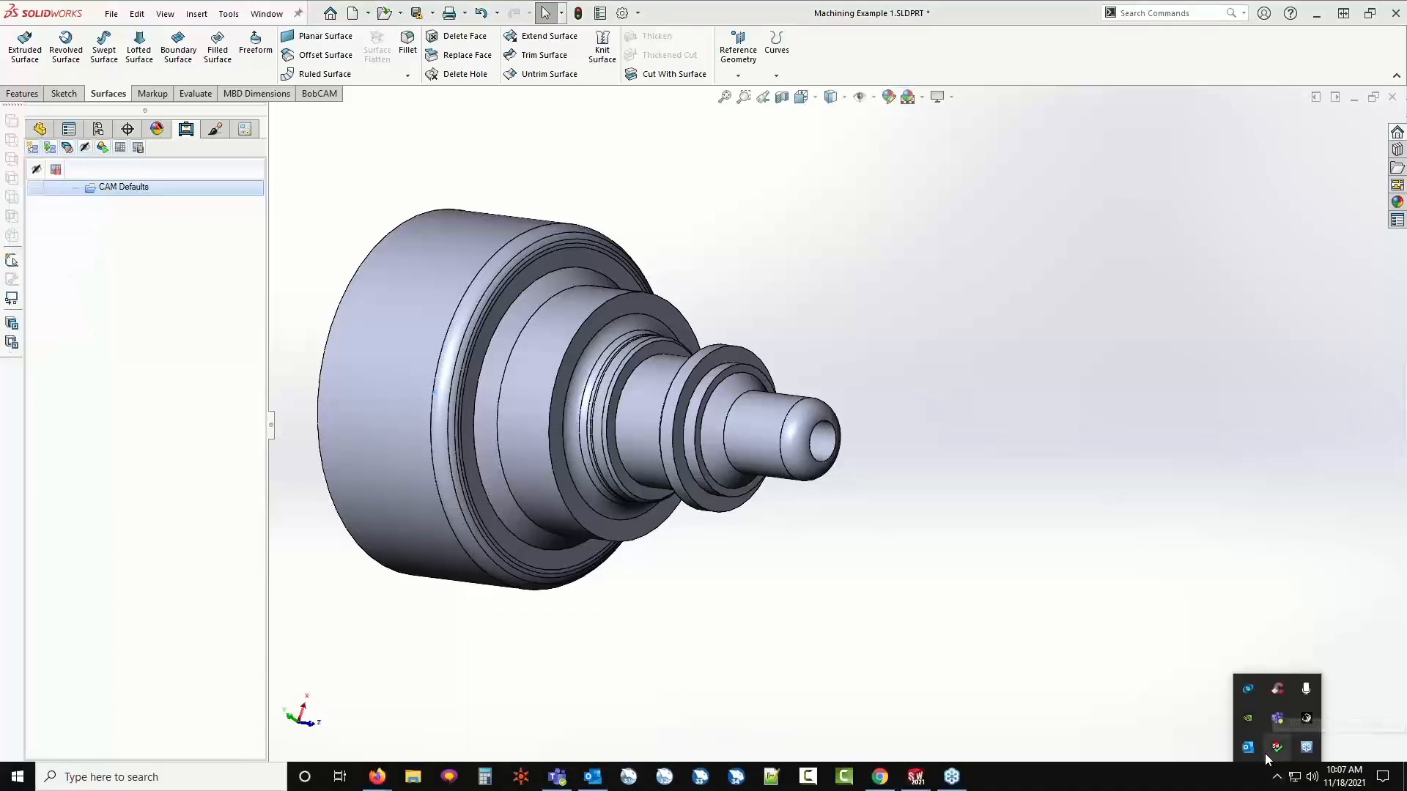
pyautogui.rightClick(1278, 718)
pyautogui.click(1313, 706)
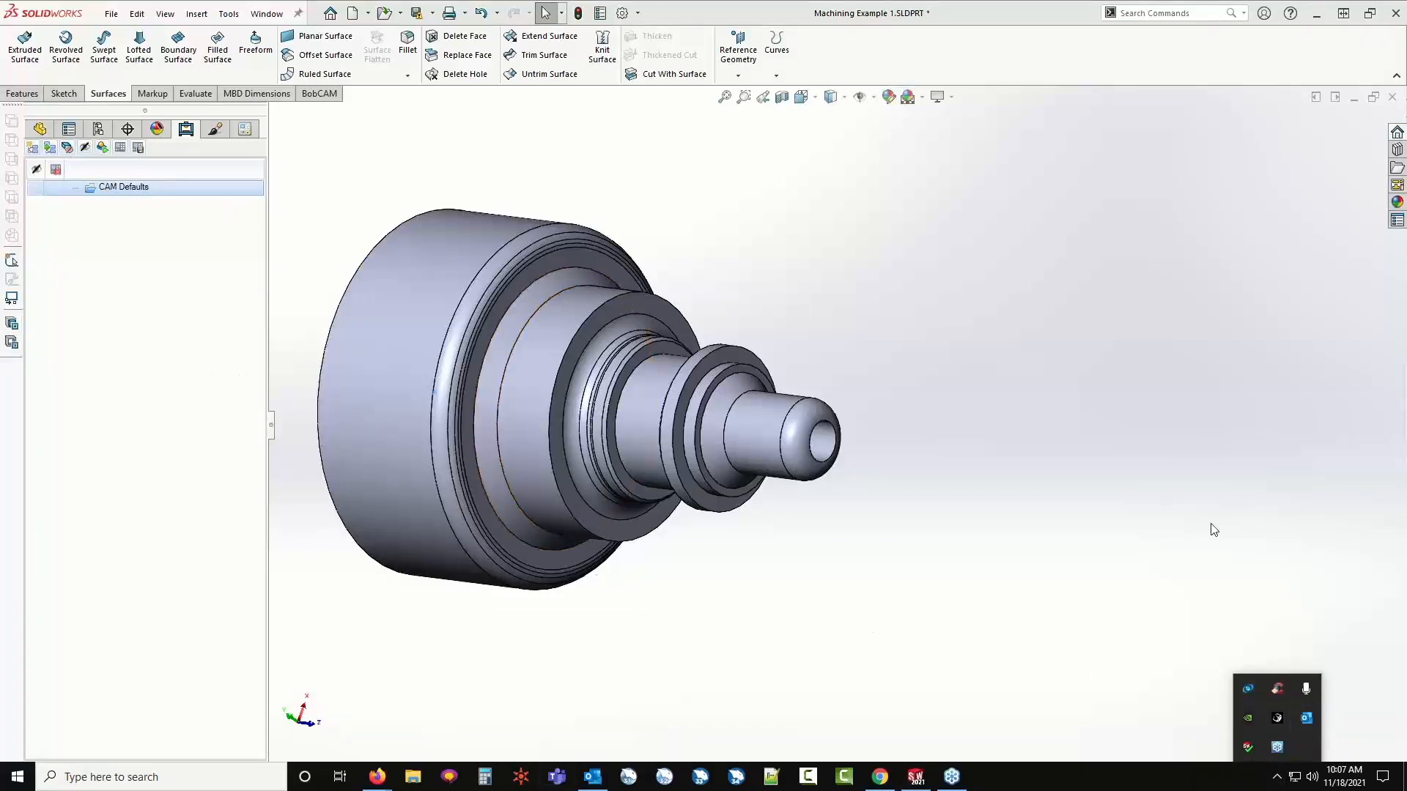
pyautogui.click(1203, 543)
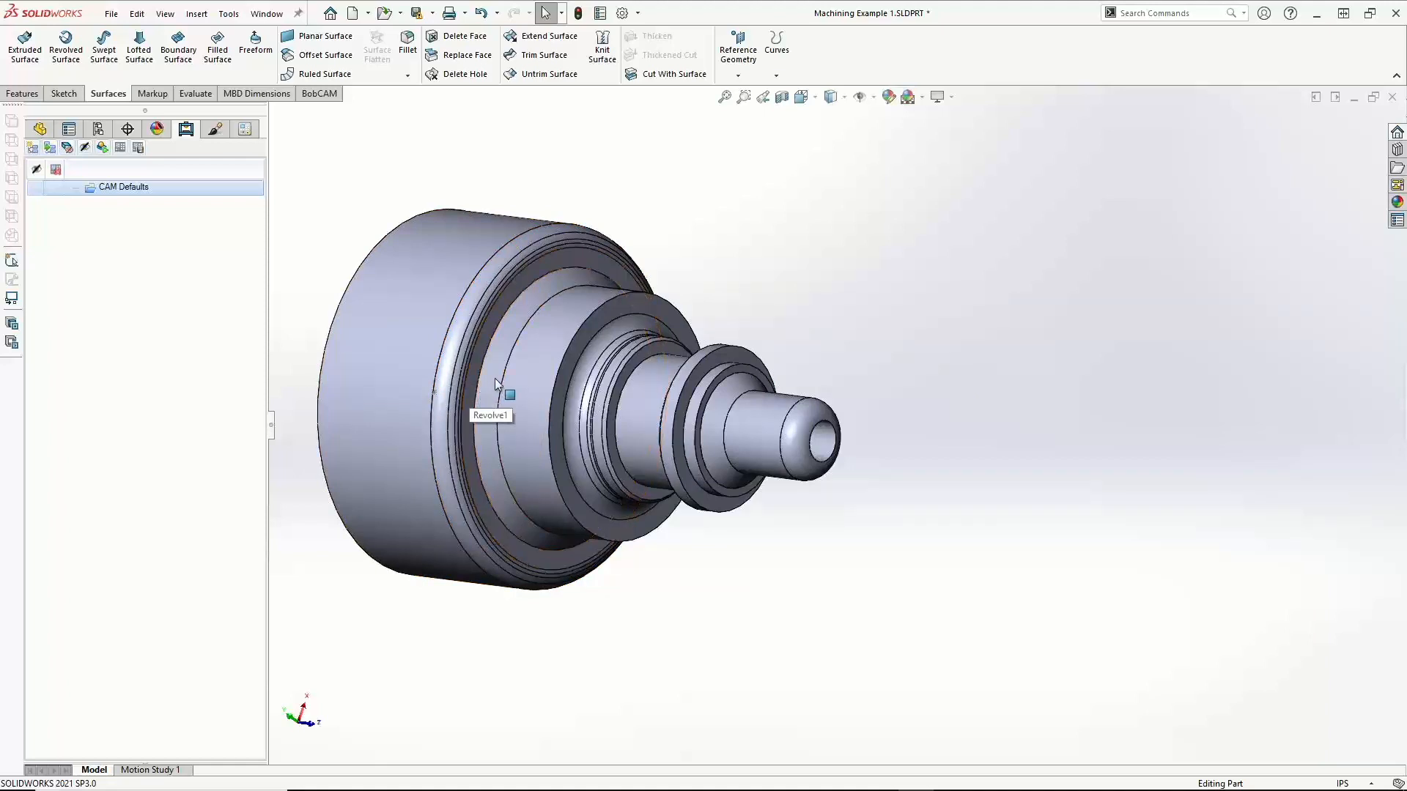
# Create a new turning job with the stock wizard and set the revolved solid body as its workpiece
pyautogui.rightClick(122, 189)
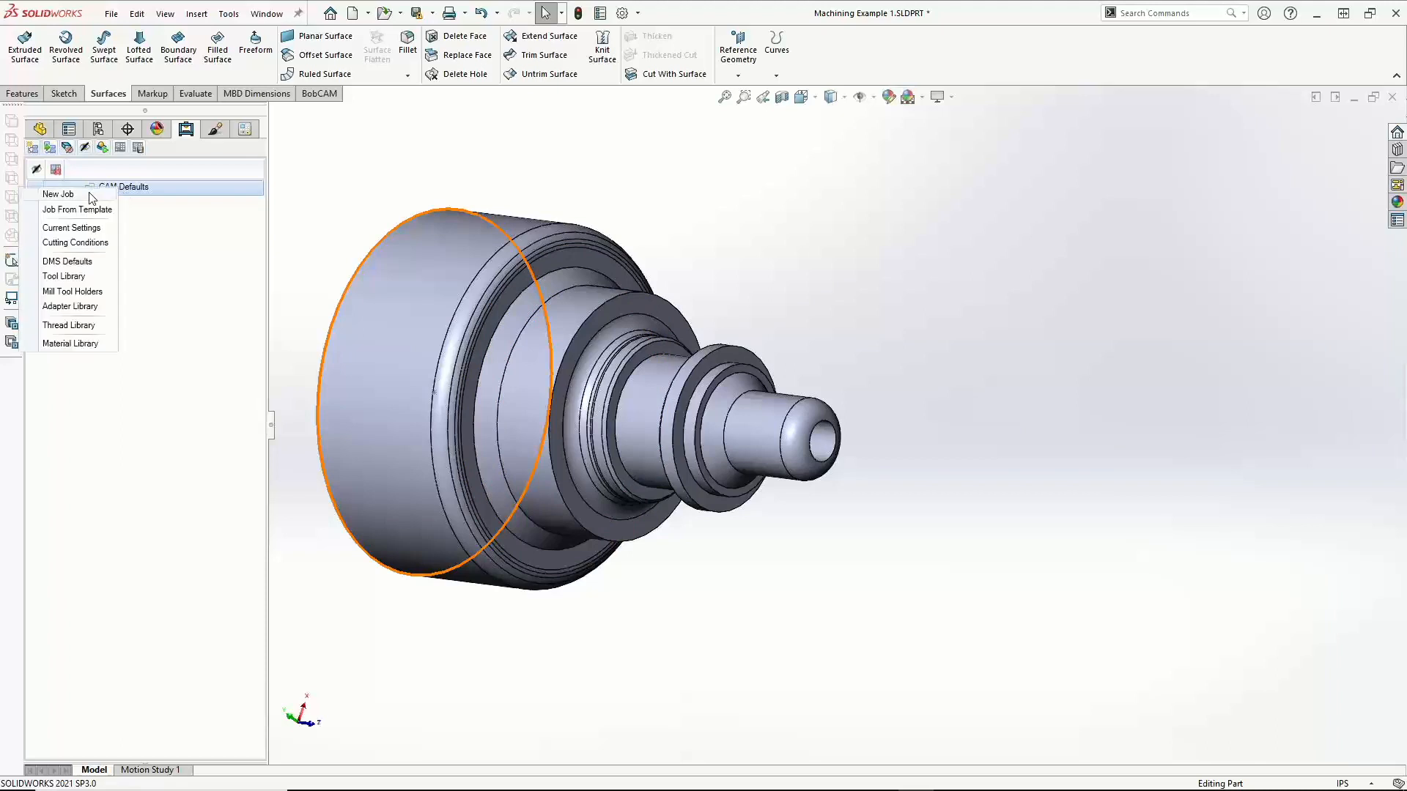
pyautogui.click(58, 195)
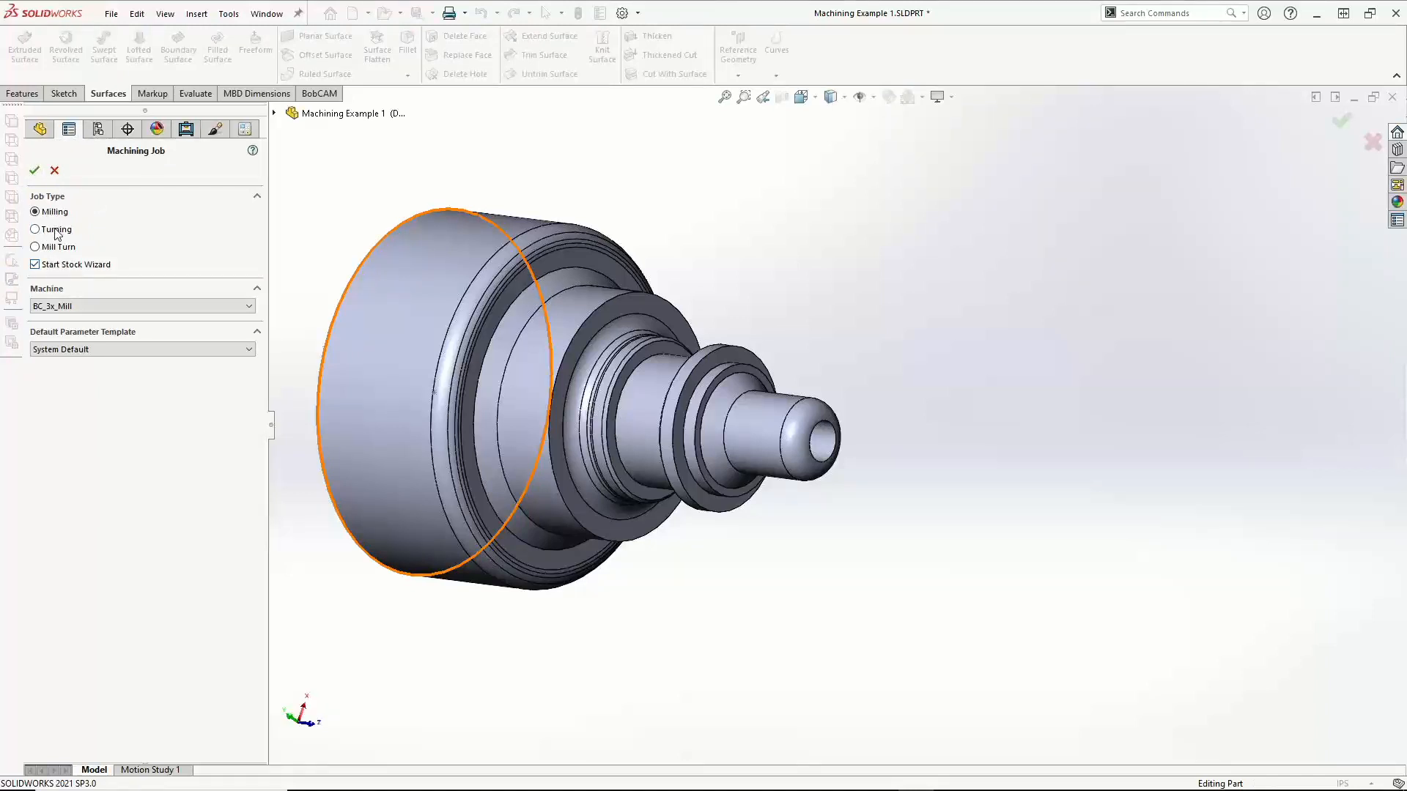
pyautogui.click(56, 230)
pyautogui.click(34, 171)
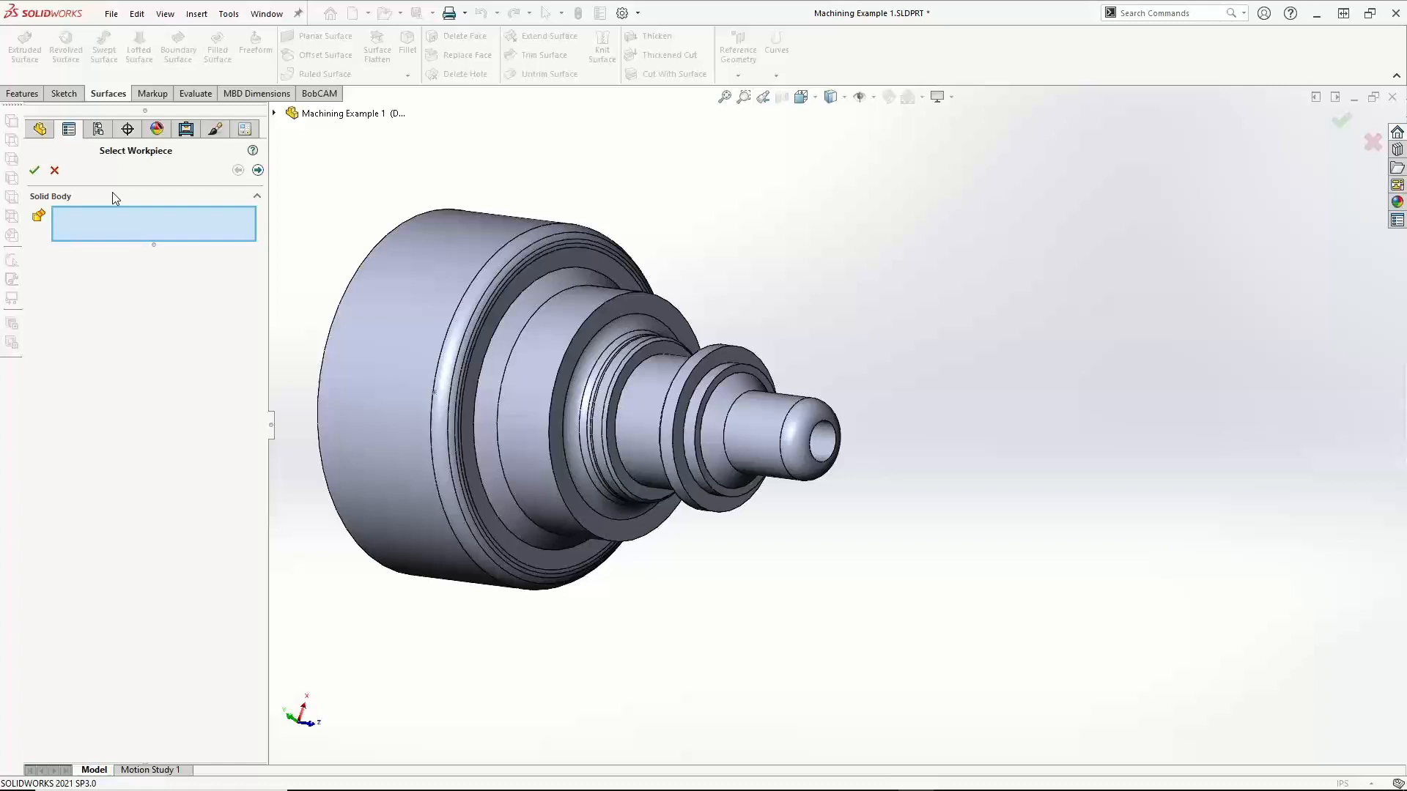
pyautogui.click(564, 355)
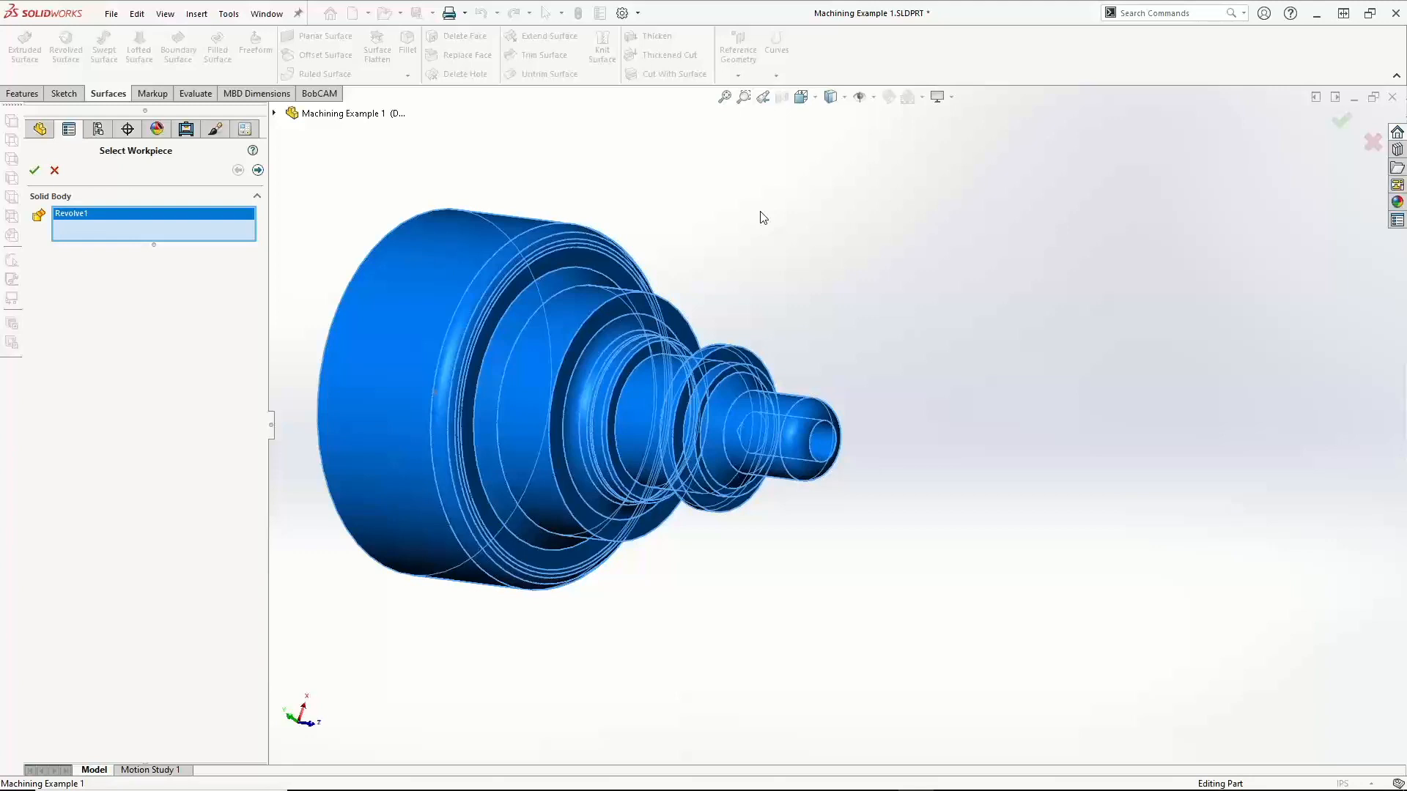
pyautogui.click(258, 171)
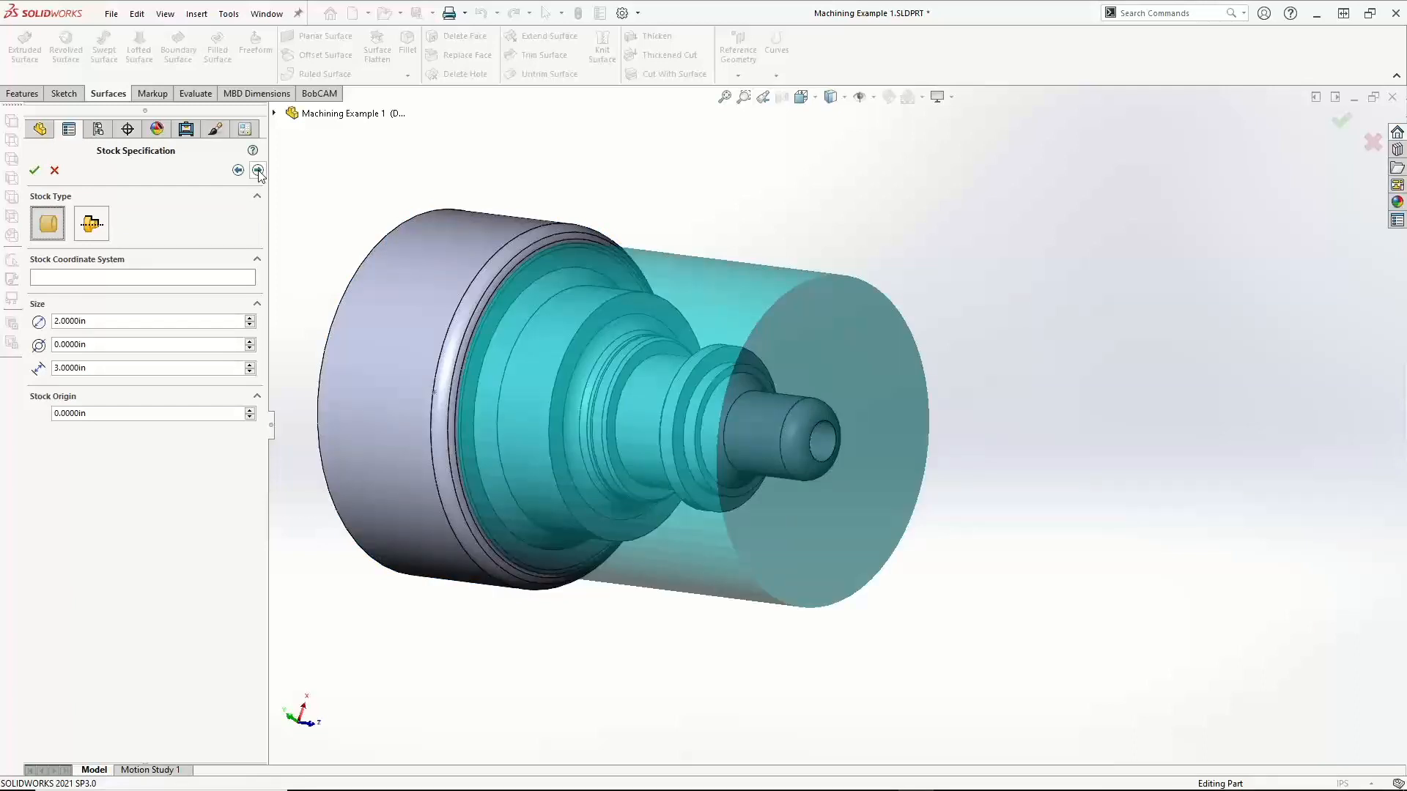
# Set the stock coordinate system to Coordinate System1
pyautogui.click(151, 279)
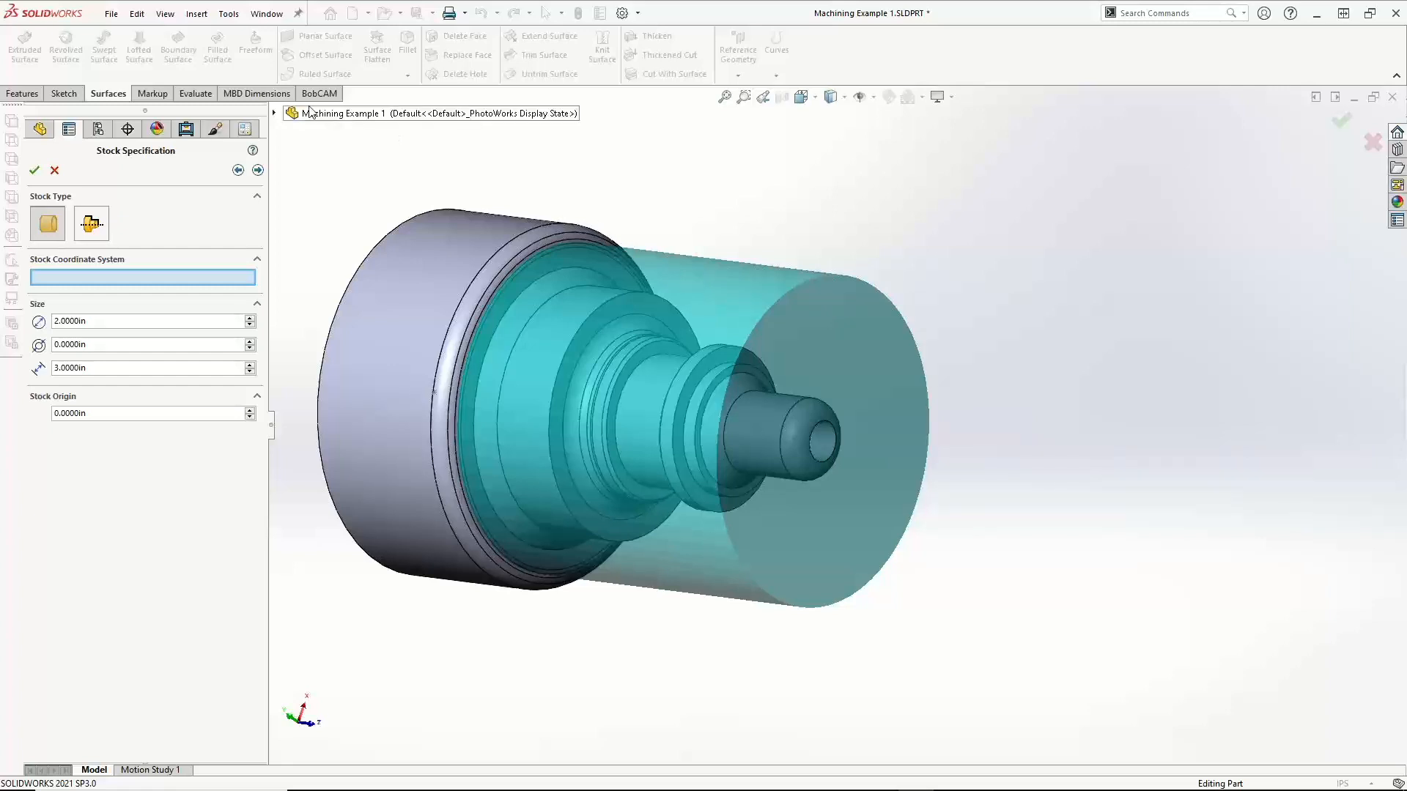
pyautogui.click(274, 114)
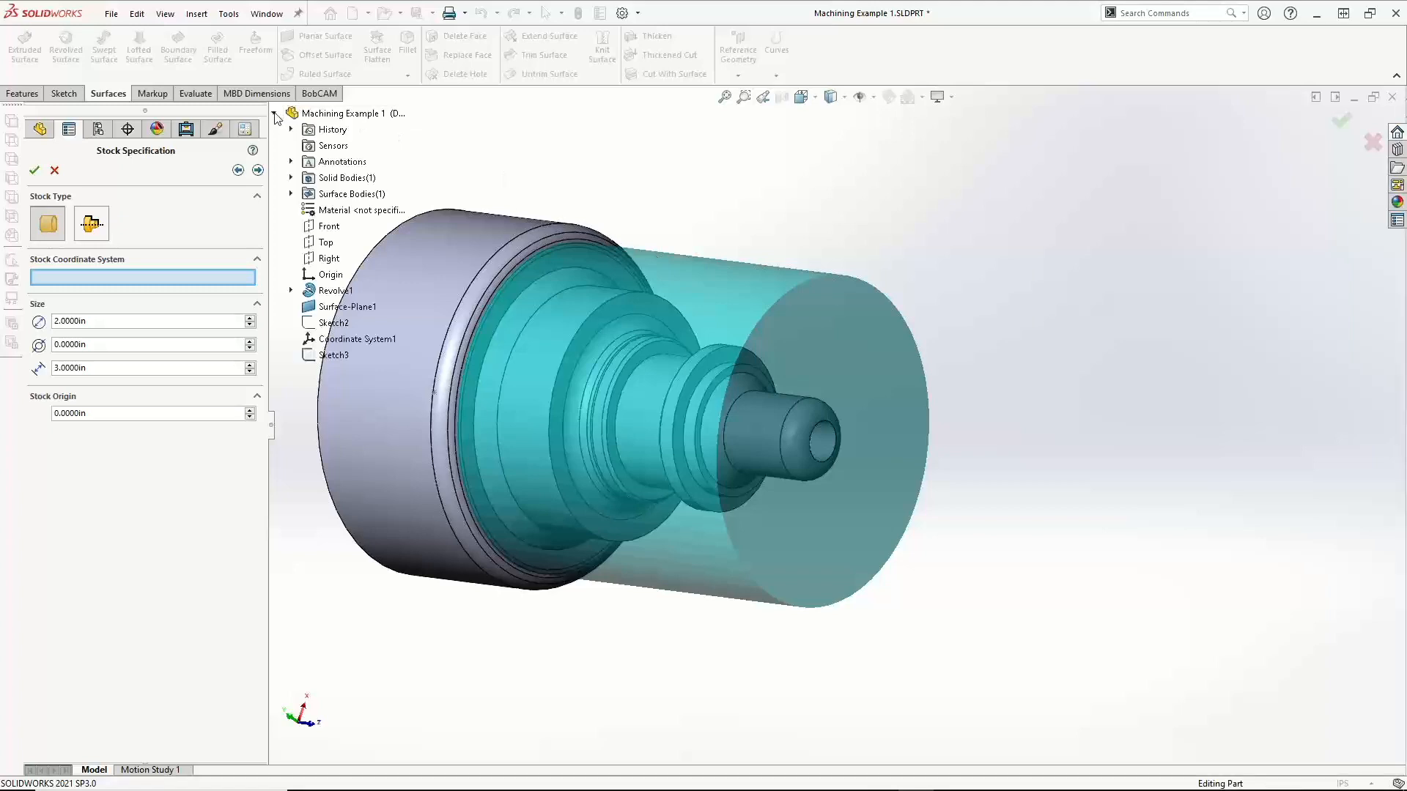
pyautogui.click(334, 339)
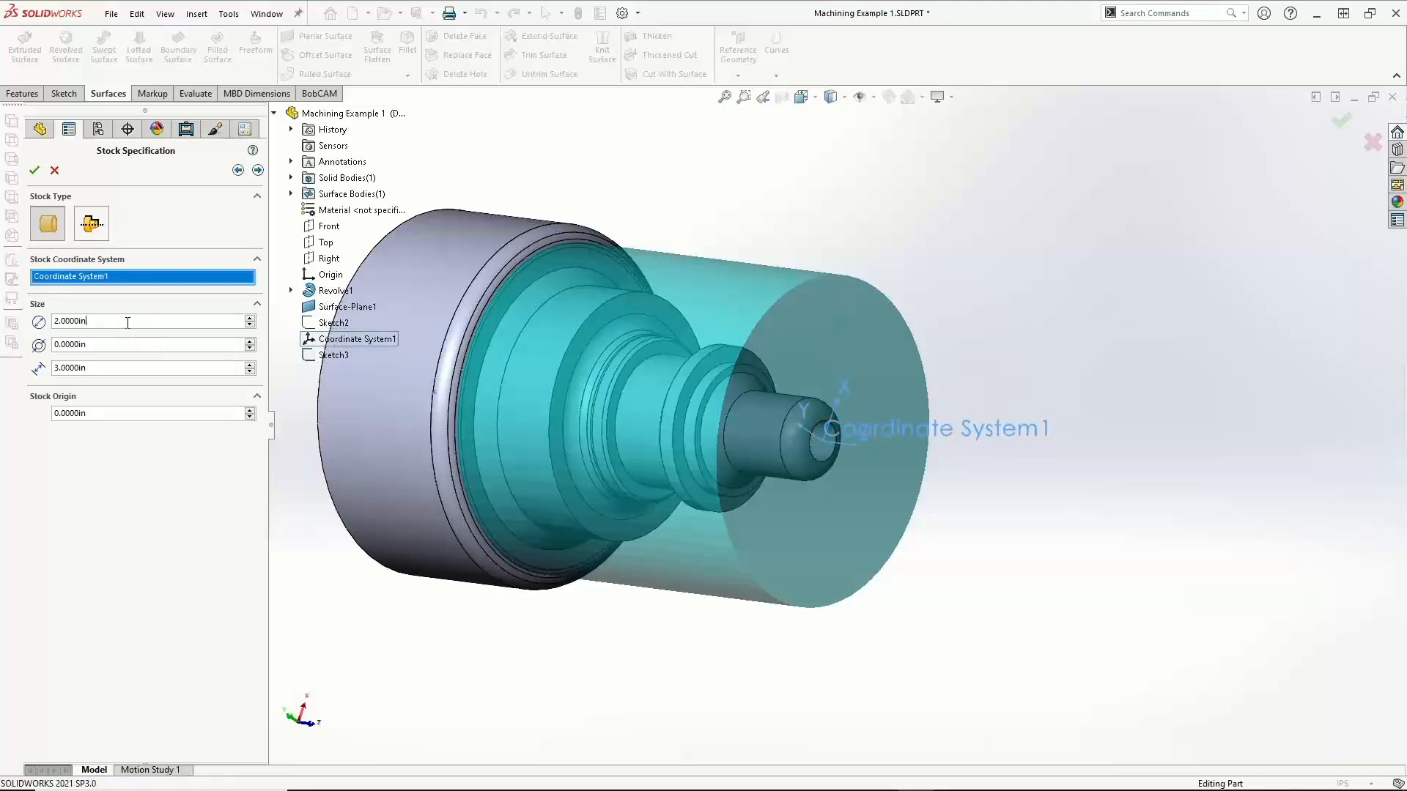
pyautogui.click(276, 115)
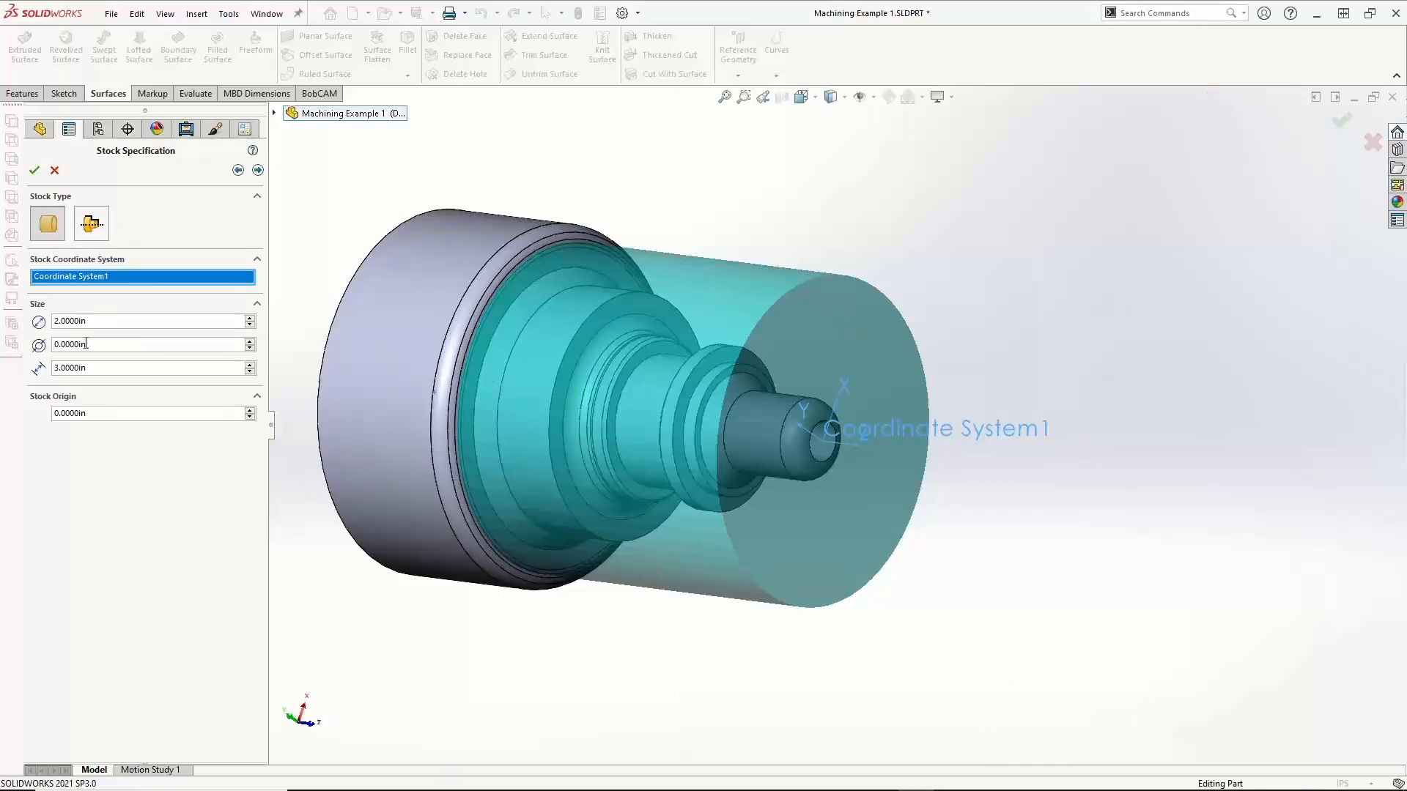
# Set the stock's outer diameter to 2.25 in and check its fit around the part
pyautogui.moveTo(83, 321); pyautogui.dragTo(22, 322)
pyautogui.write('2.25')
pyautogui.click(120, 345)
pyautogui.moveTo(568, 363); pyautogui.dragTo(546, 248, button='middle')
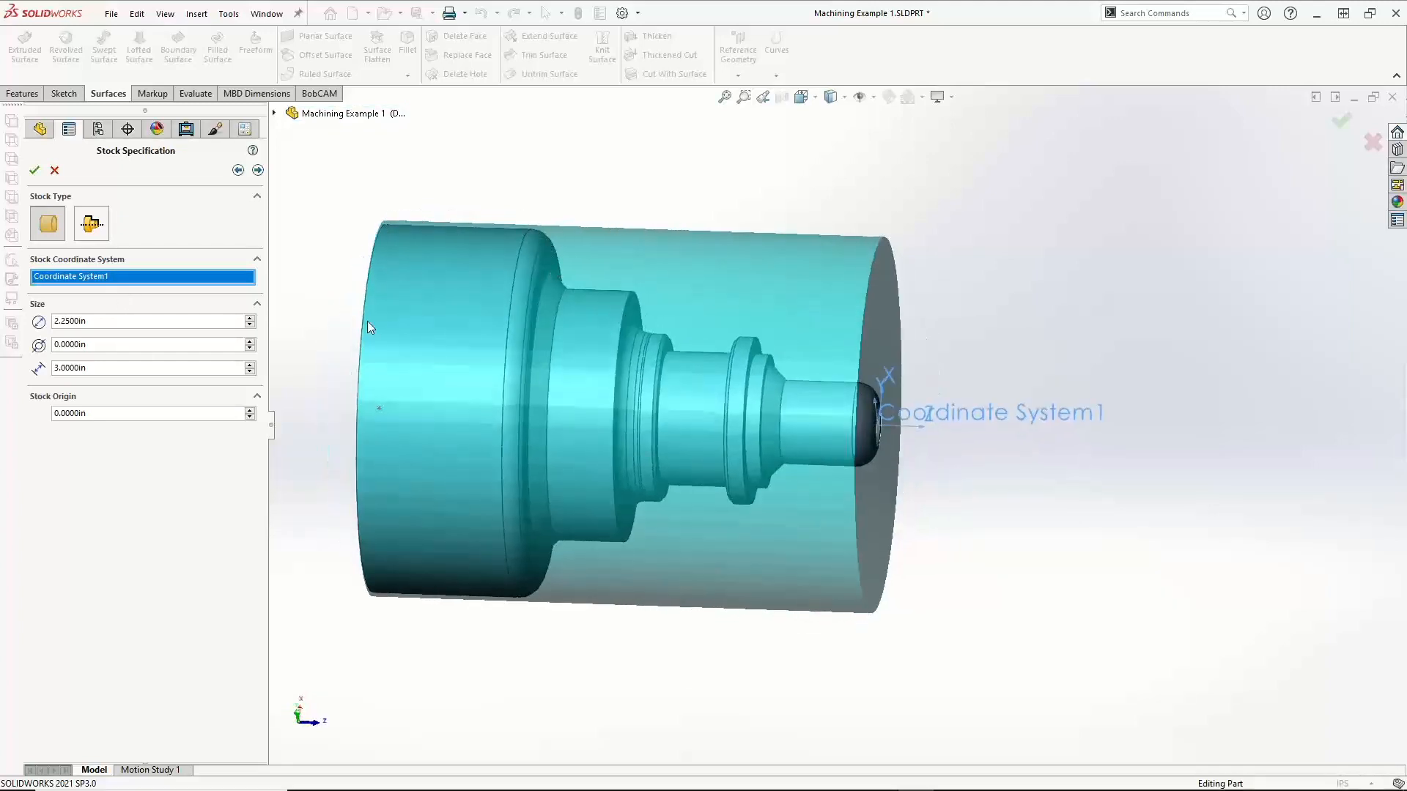
# Try a 1 in inner diameter for the stock and set it back to 0 in
pyautogui.moveTo(103, 323); pyautogui.dragTo(47, 322)
pyautogui.moveTo(94, 345); pyautogui.dragTo(45, 344)
pyautogui.moveTo(634, 454); pyautogui.dragTo(549, 442, button='middle')
pyautogui.moveTo(91, 338); pyautogui.dragTo(48, 345)
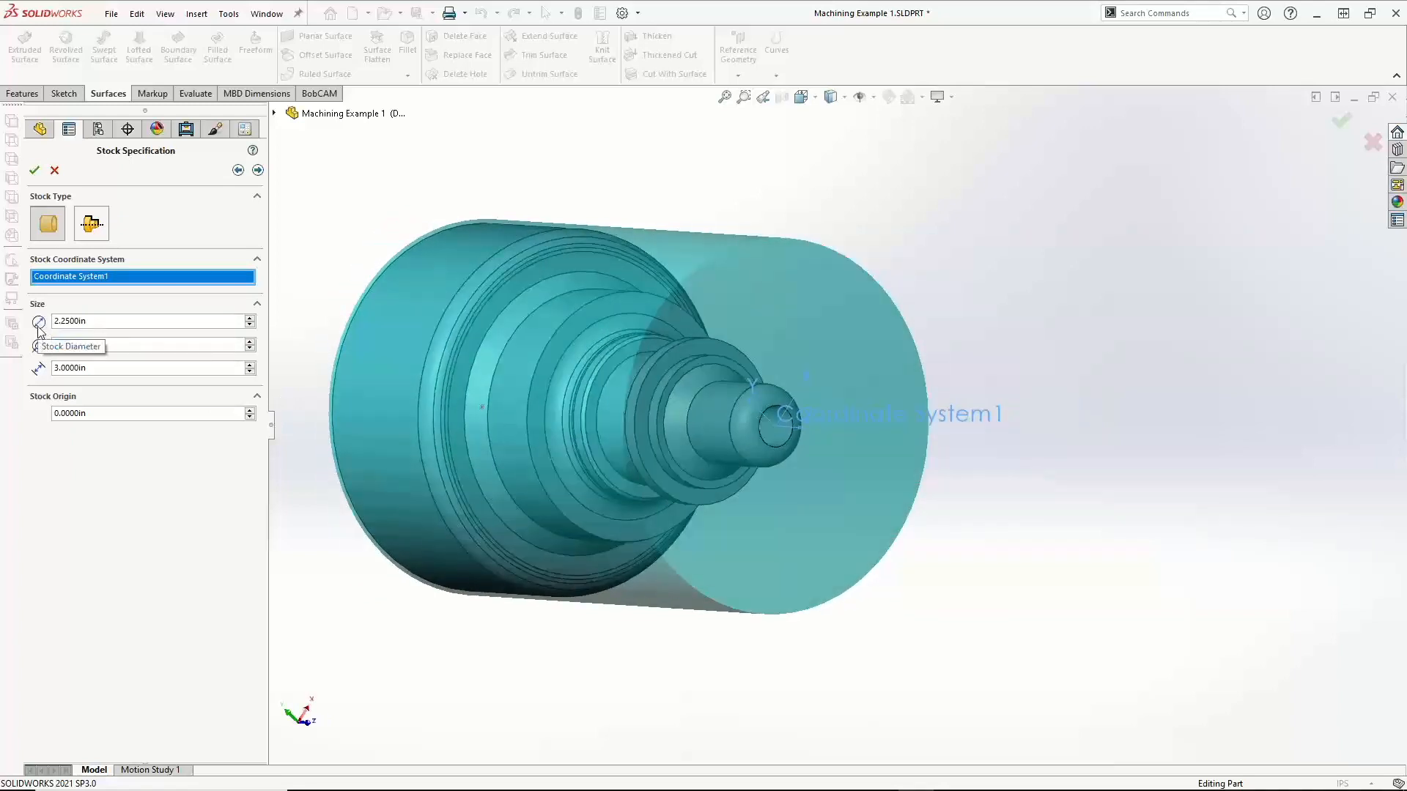
pyautogui.write('1')
pyautogui.click(118, 322)
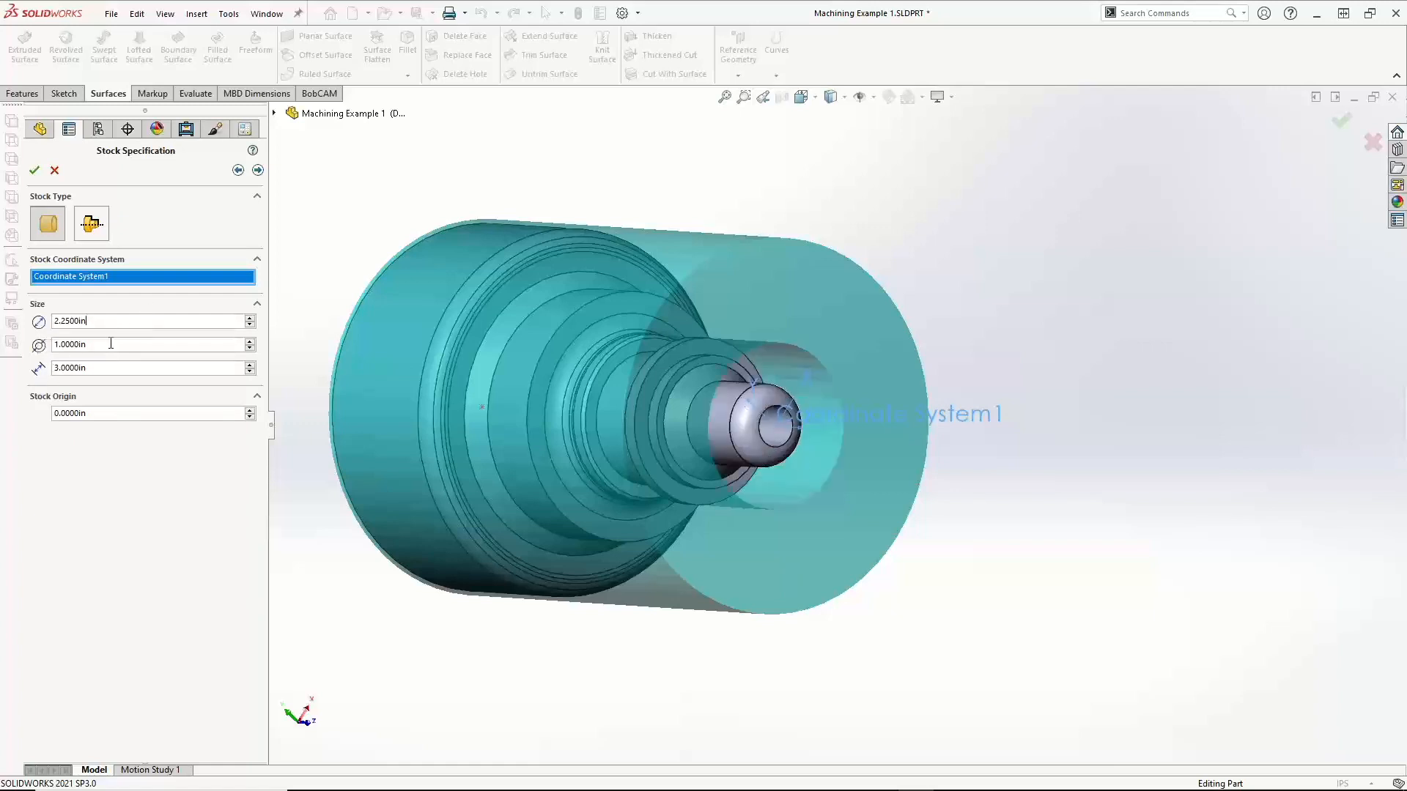
pyautogui.moveTo(109, 343); pyautogui.dragTo(22, 341)
pyautogui.write('0')
# Set the stock length to 4 in so it extends beyond the part's large end
pyautogui.click(108, 368)
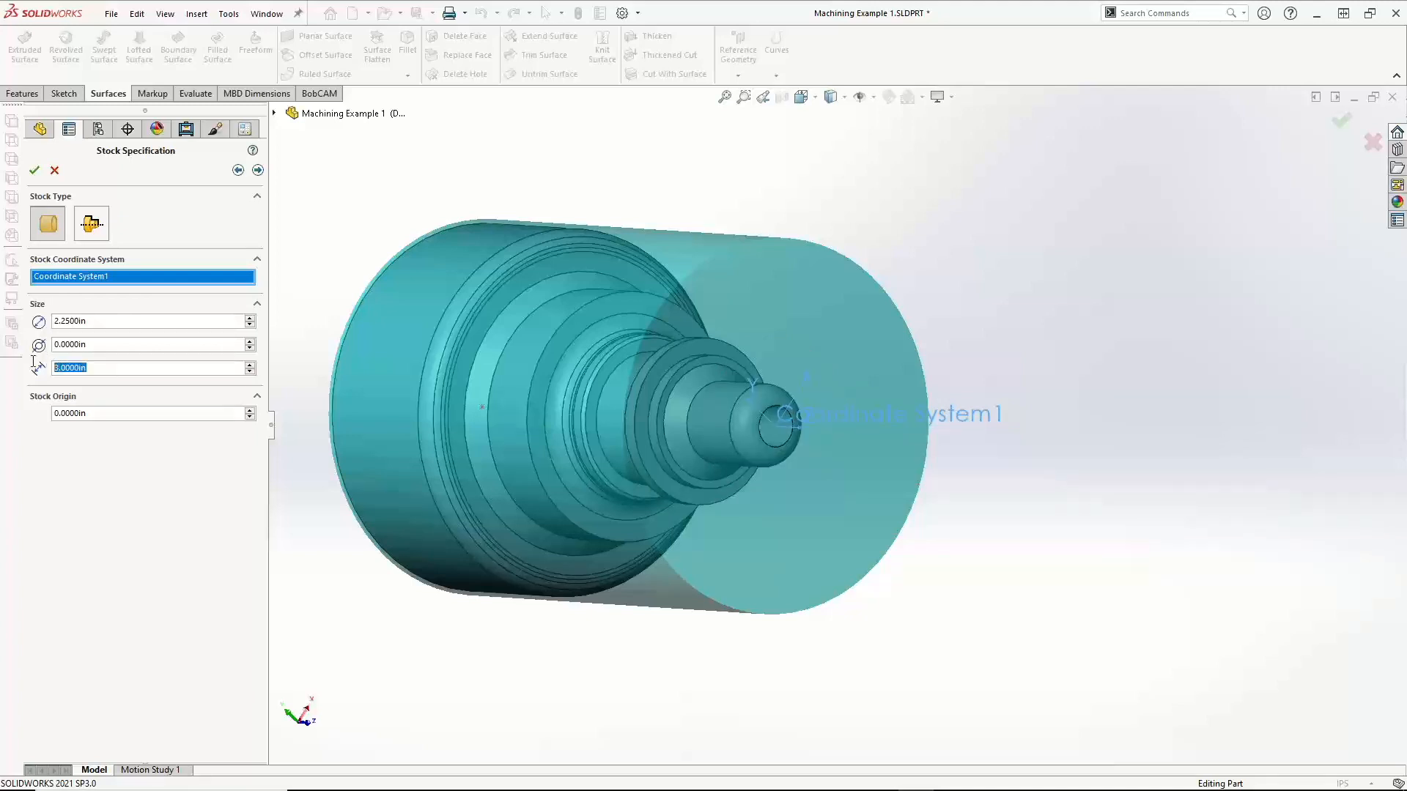
pyautogui.moveTo(612, 477); pyautogui.dragTo(739, 477, button='middle')
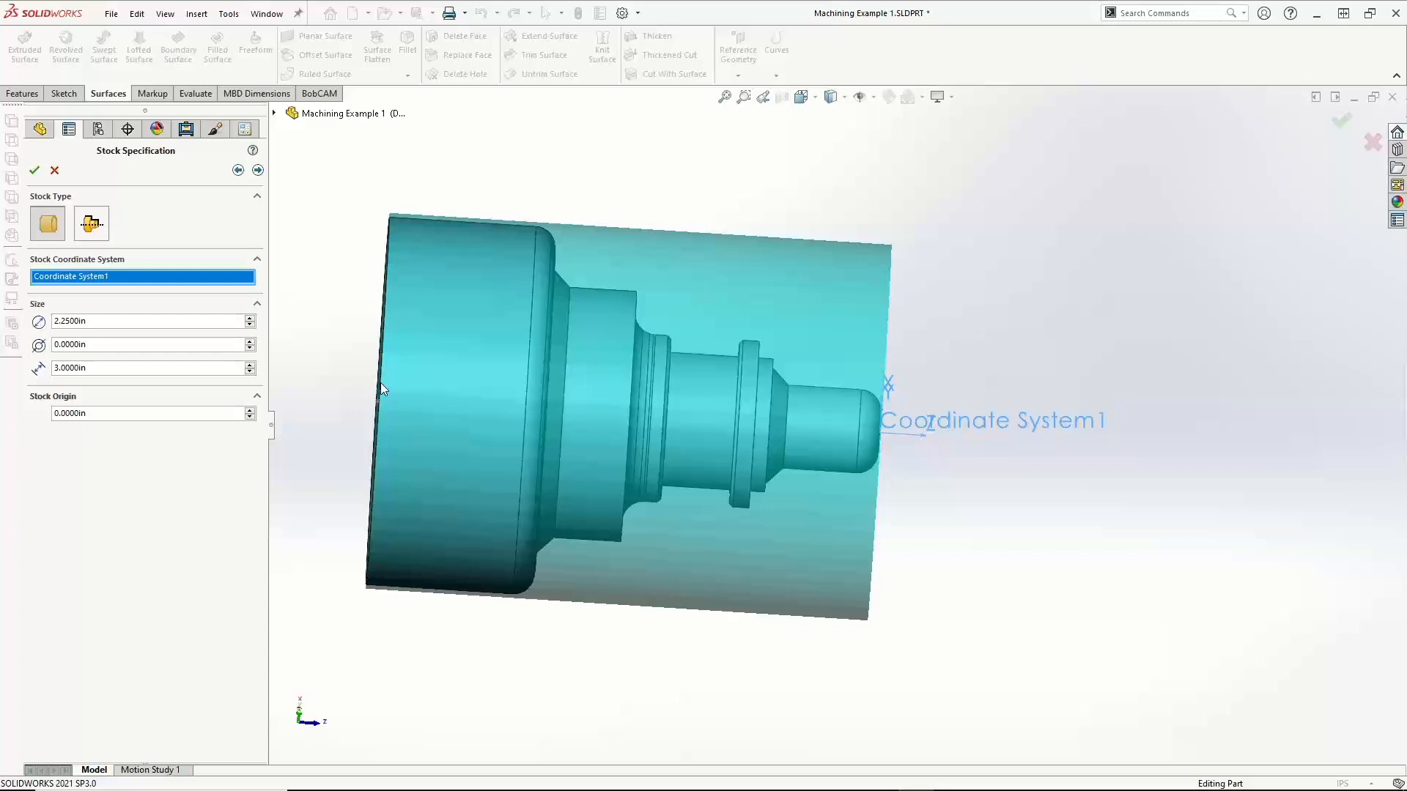
pyautogui.moveTo(103, 367); pyautogui.dragTo(45, 364)
pyautogui.write('4')
pyautogui.press('Tab')
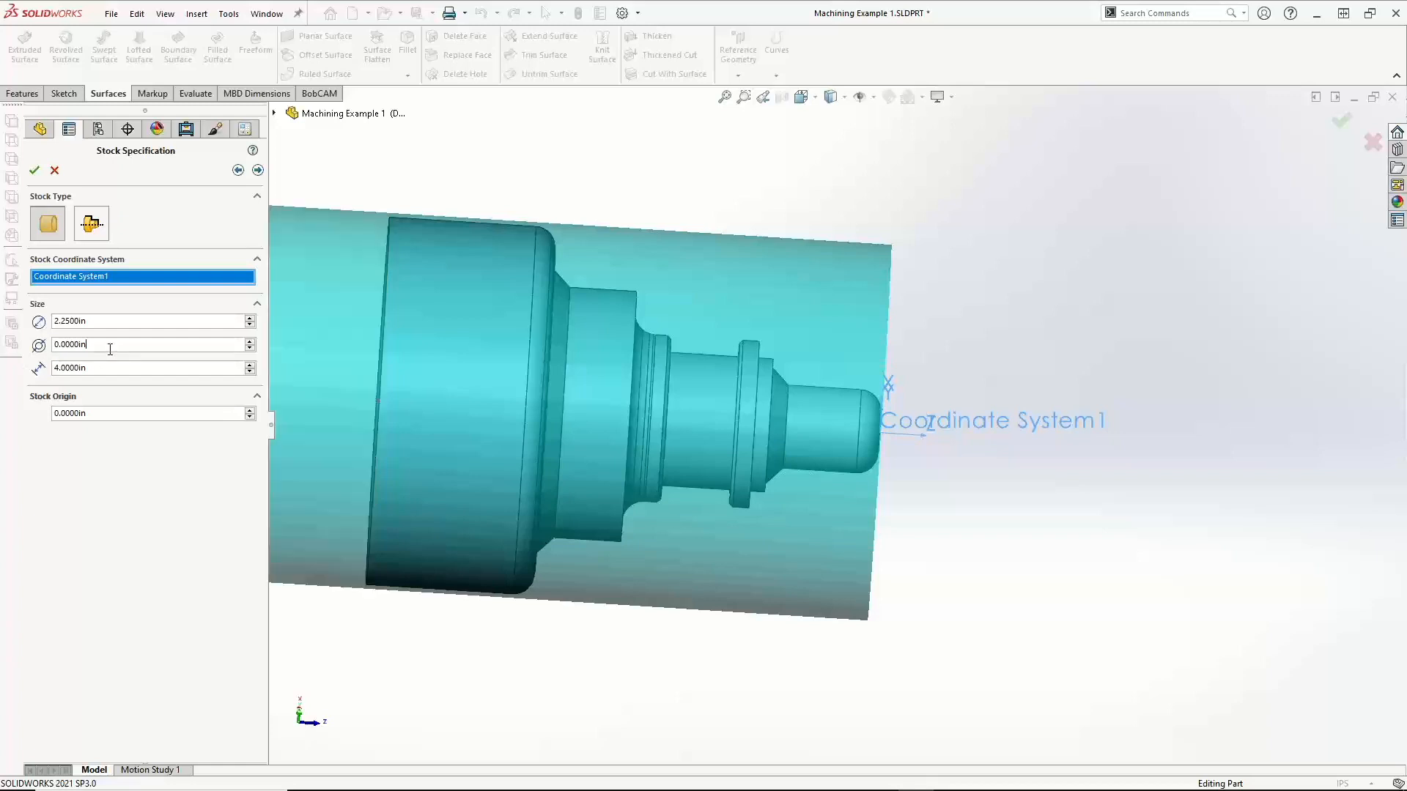
# Set the stock origin to 0.1 in to leave material in front of the part's small end
pyautogui.moveTo(104, 413); pyautogui.dragTo(39, 413)
pyautogui.write('.1')
pyautogui.scroll(-3, 635, 456)
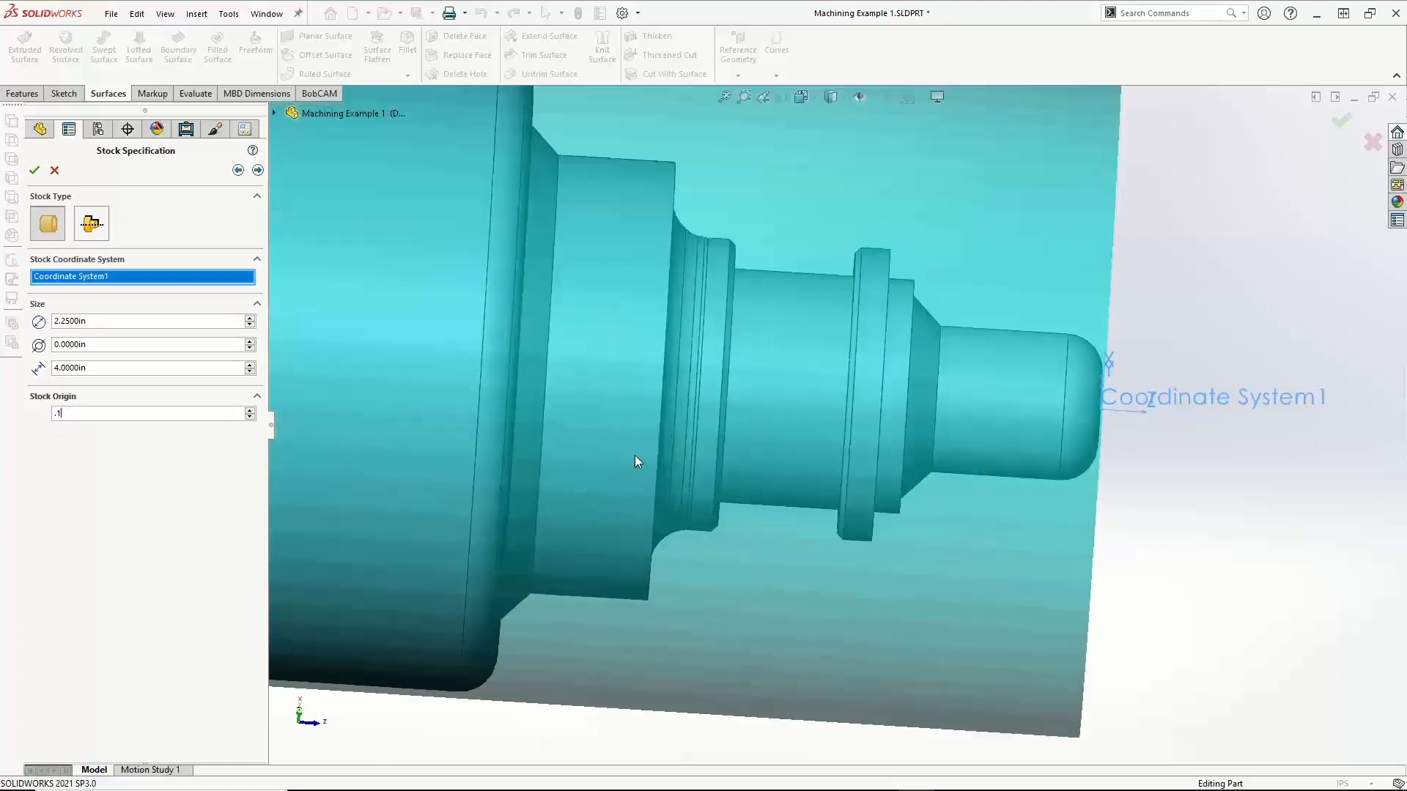
pyautogui.scroll(4, 635, 455)
pyautogui.scroll(1, 635, 455)
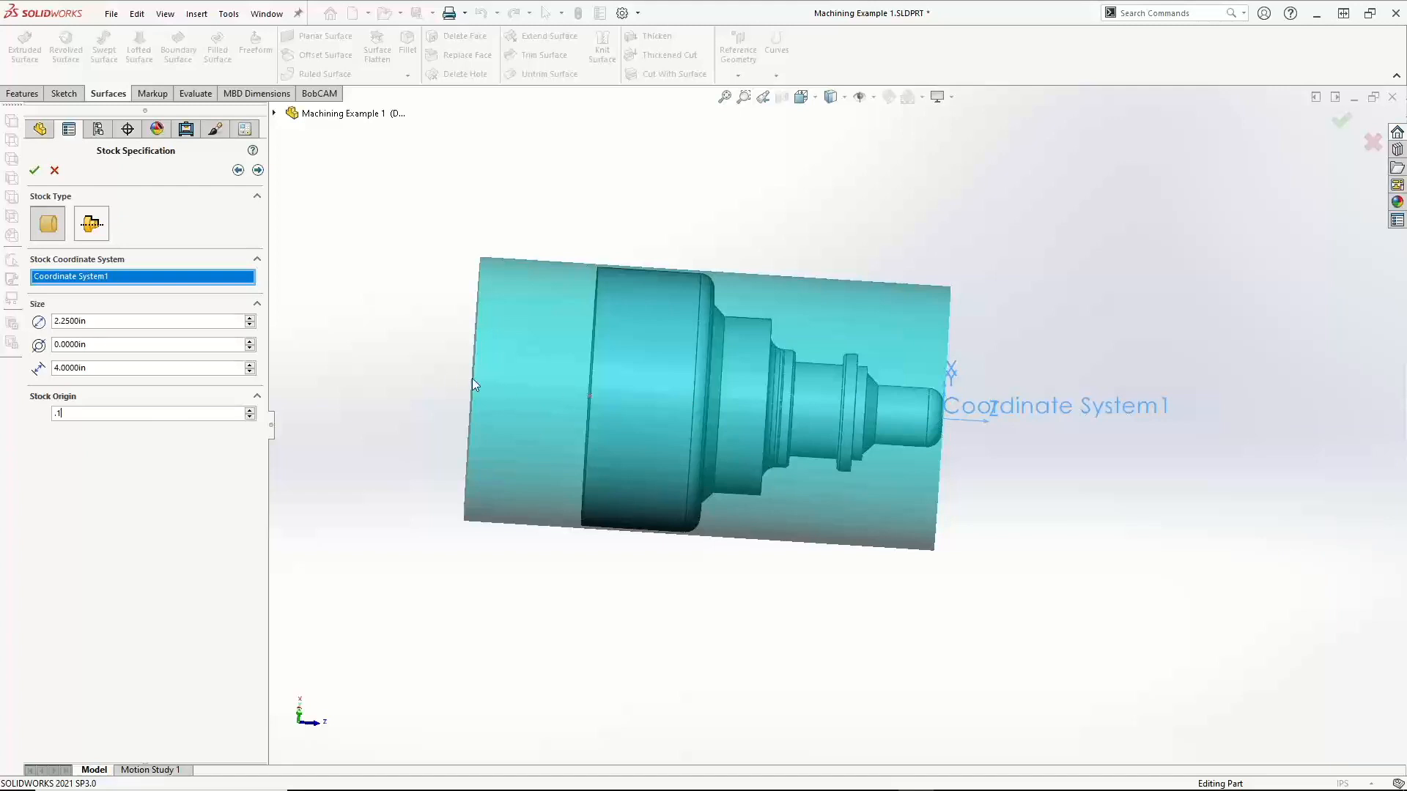
pyautogui.click(112, 372)
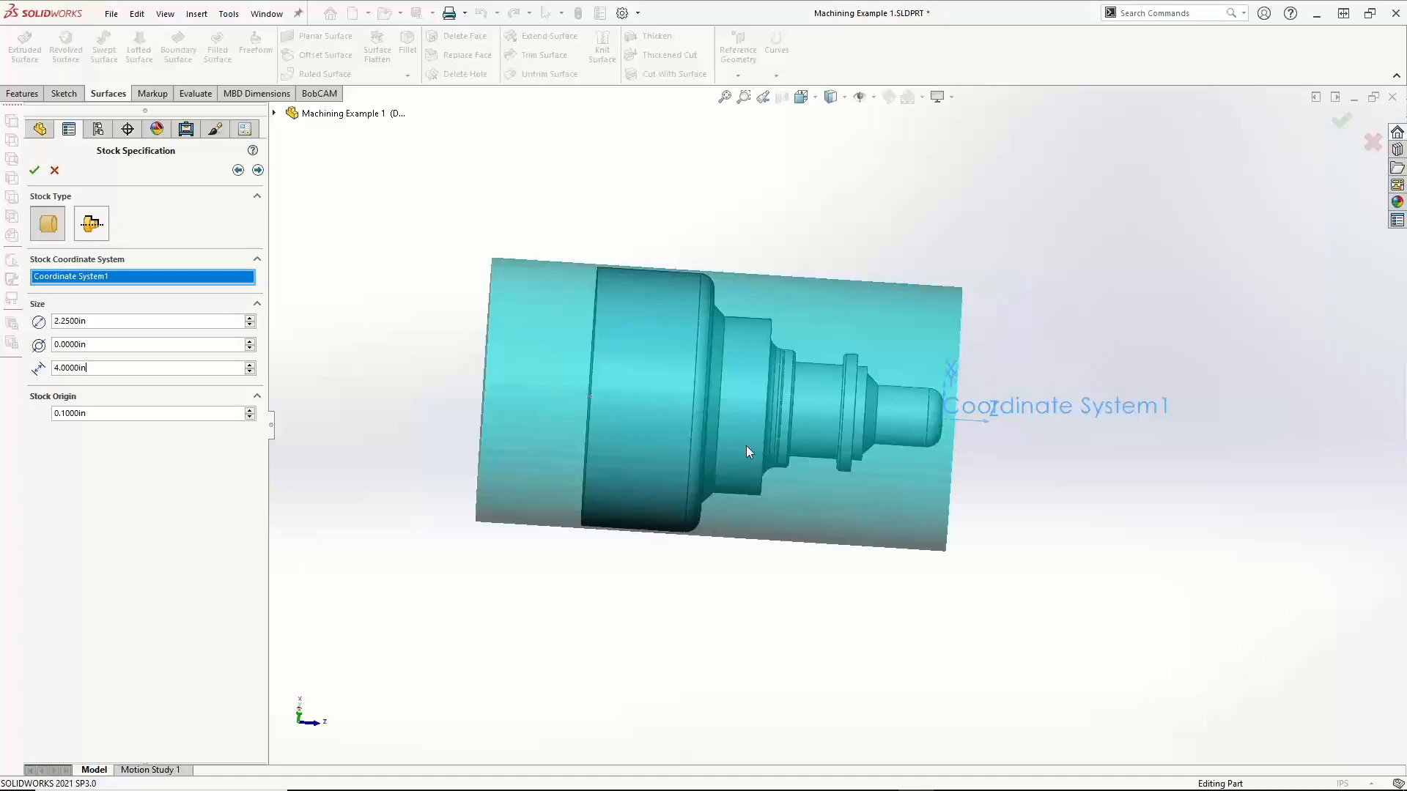
# Finish the job wizard with Coordinate System1 as the machine setup and expand the job's Stock entry
pyautogui.click(257, 170)
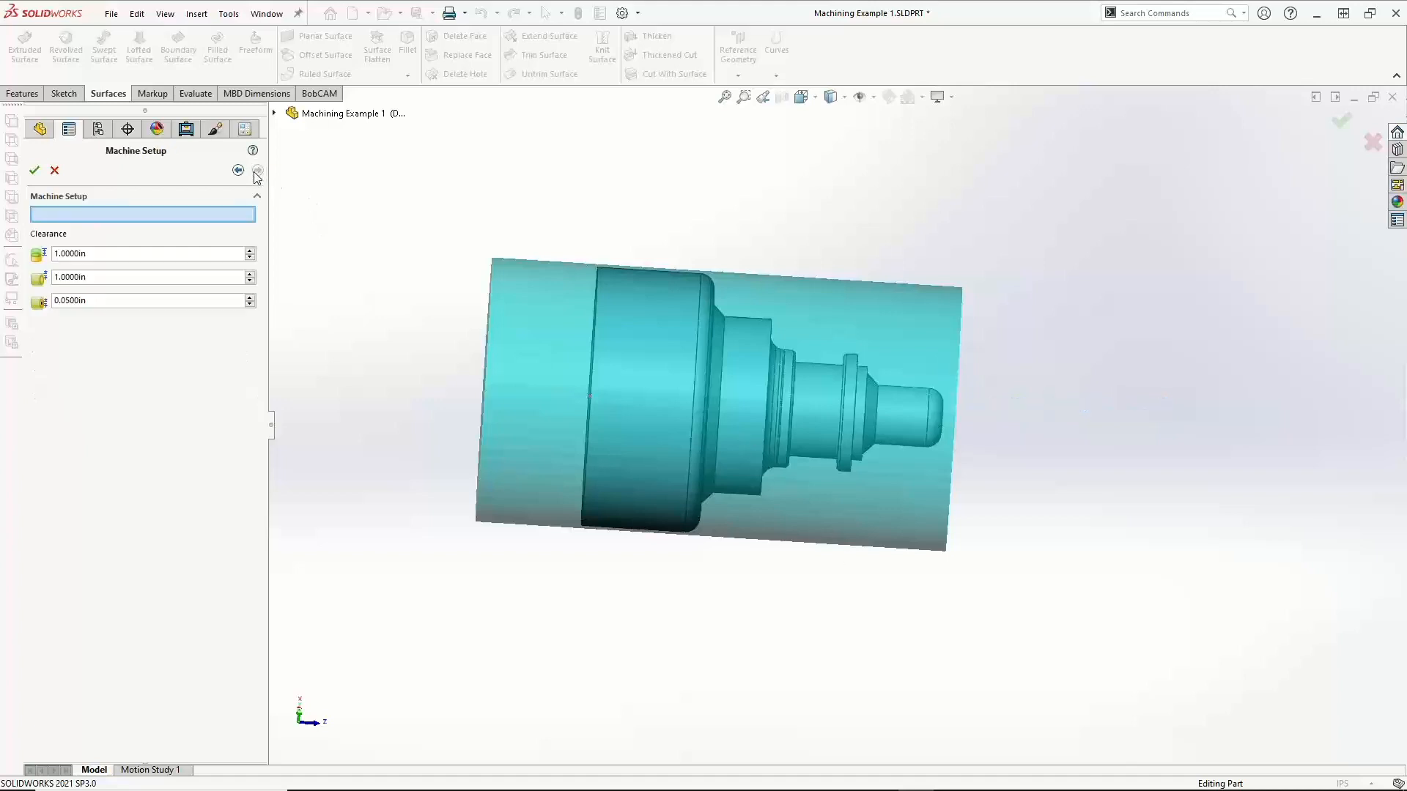
pyautogui.click(274, 113)
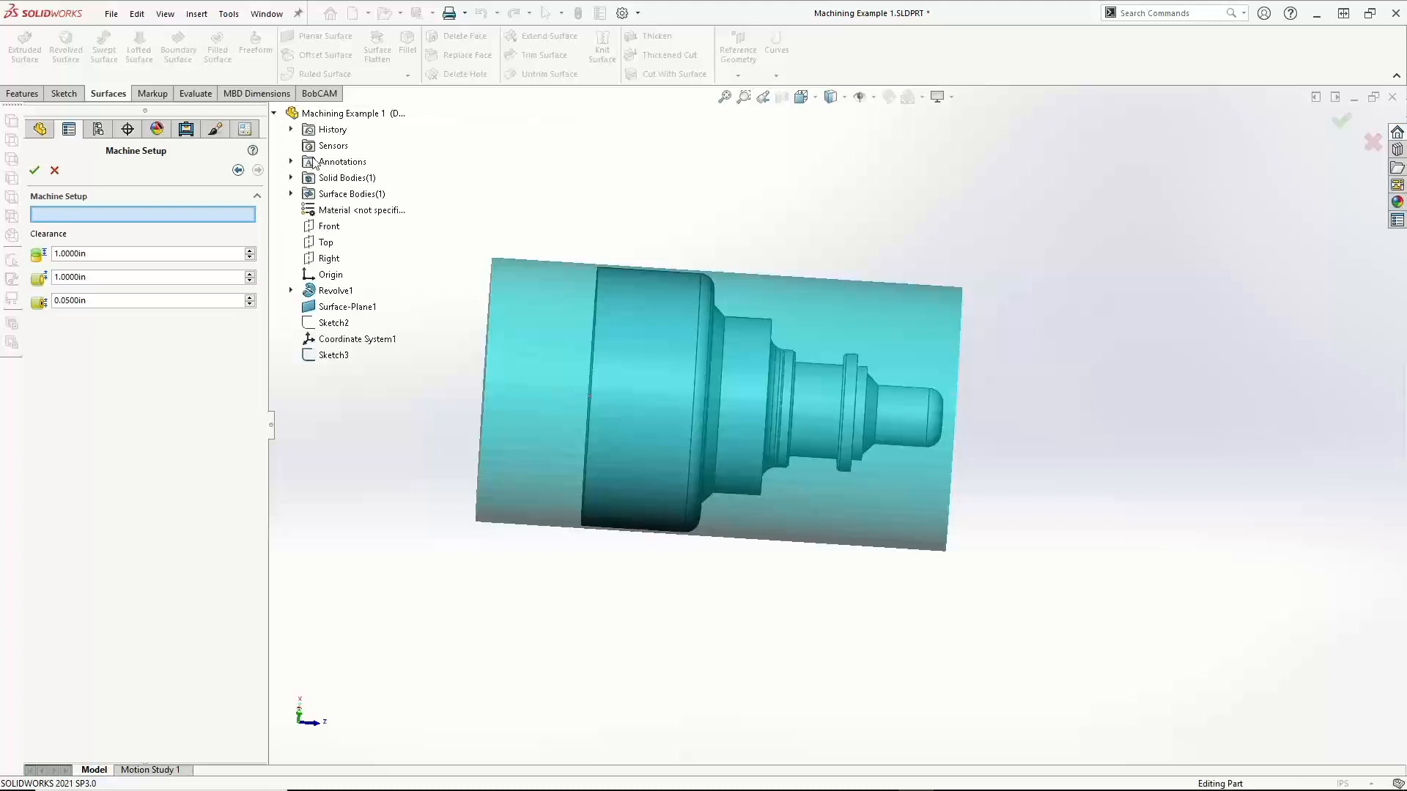
pyautogui.click(351, 338)
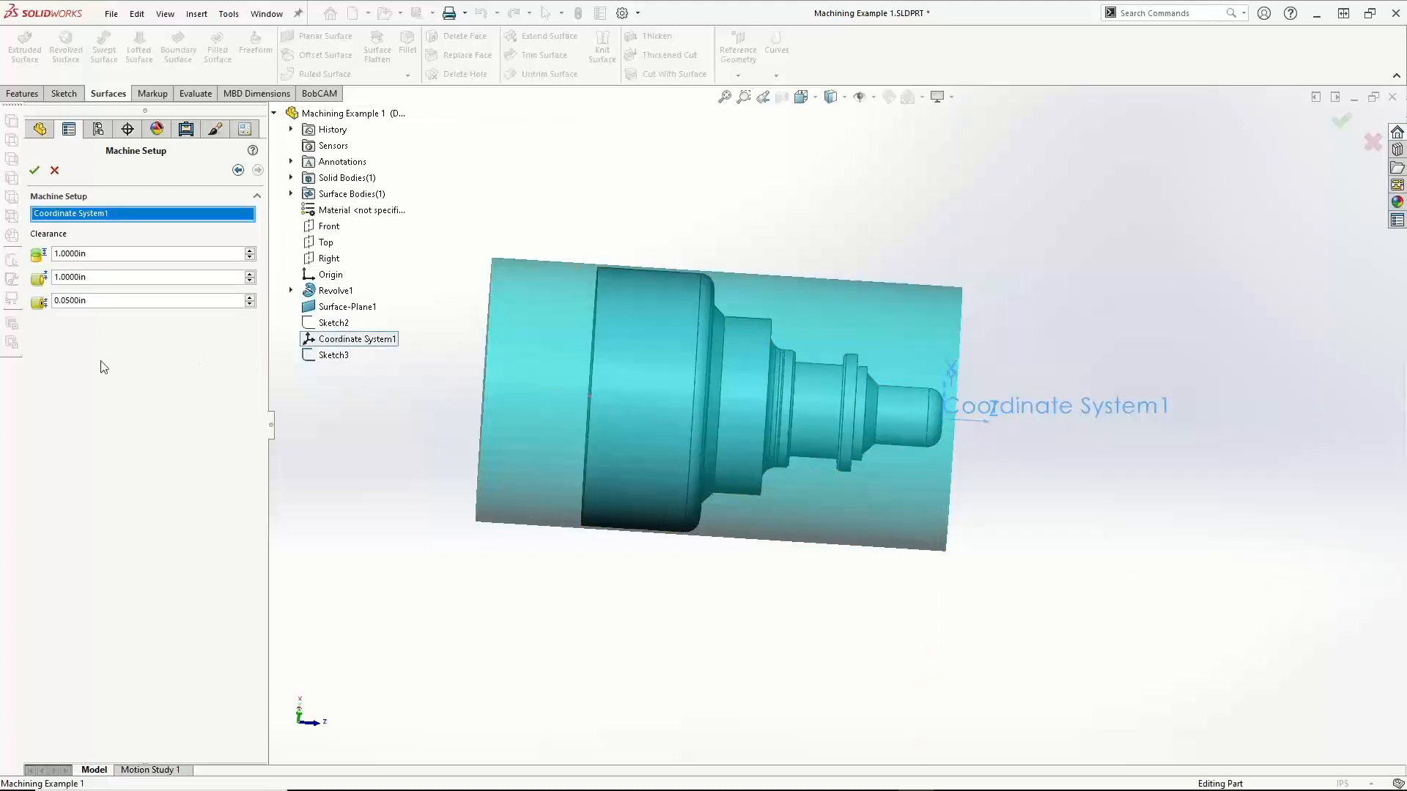
pyautogui.click(121, 253)
pyautogui.click(34, 170)
pyautogui.moveTo(728, 588); pyautogui.dragTo(772, 552, button='middle')
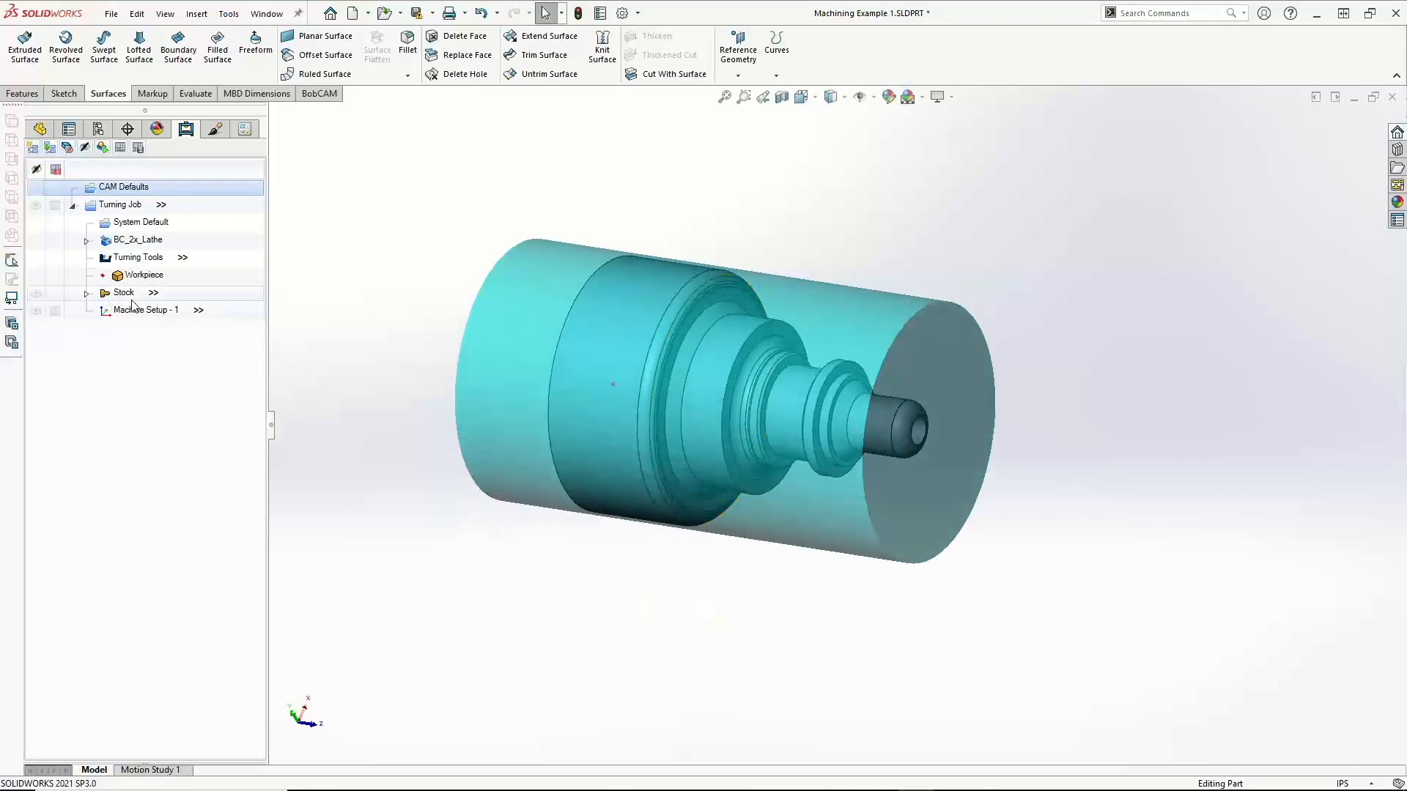
pyautogui.click(86, 294)
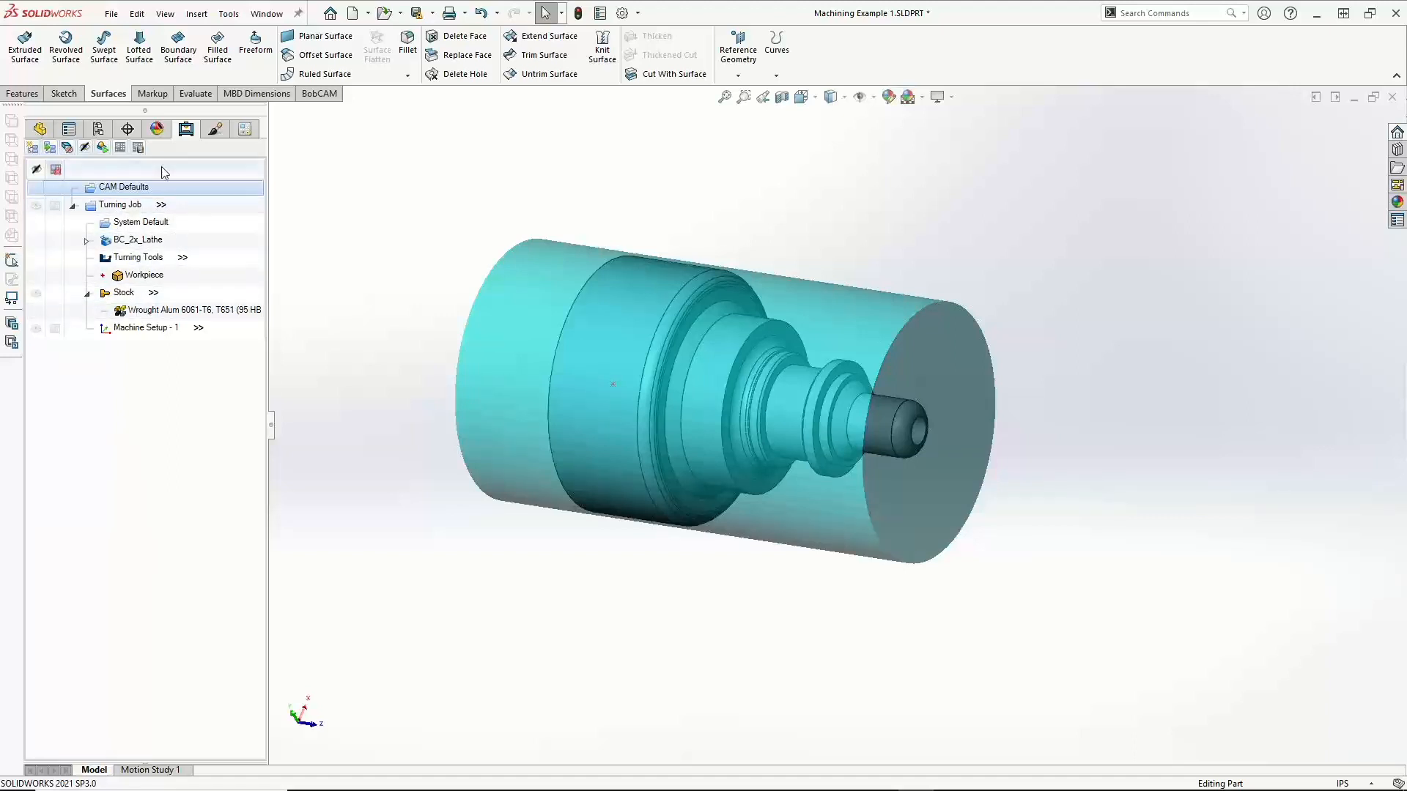
# Set the CAM tree's Status Location to Right in the BobCAM system settings and apply the change
pyautogui.click(321, 94)
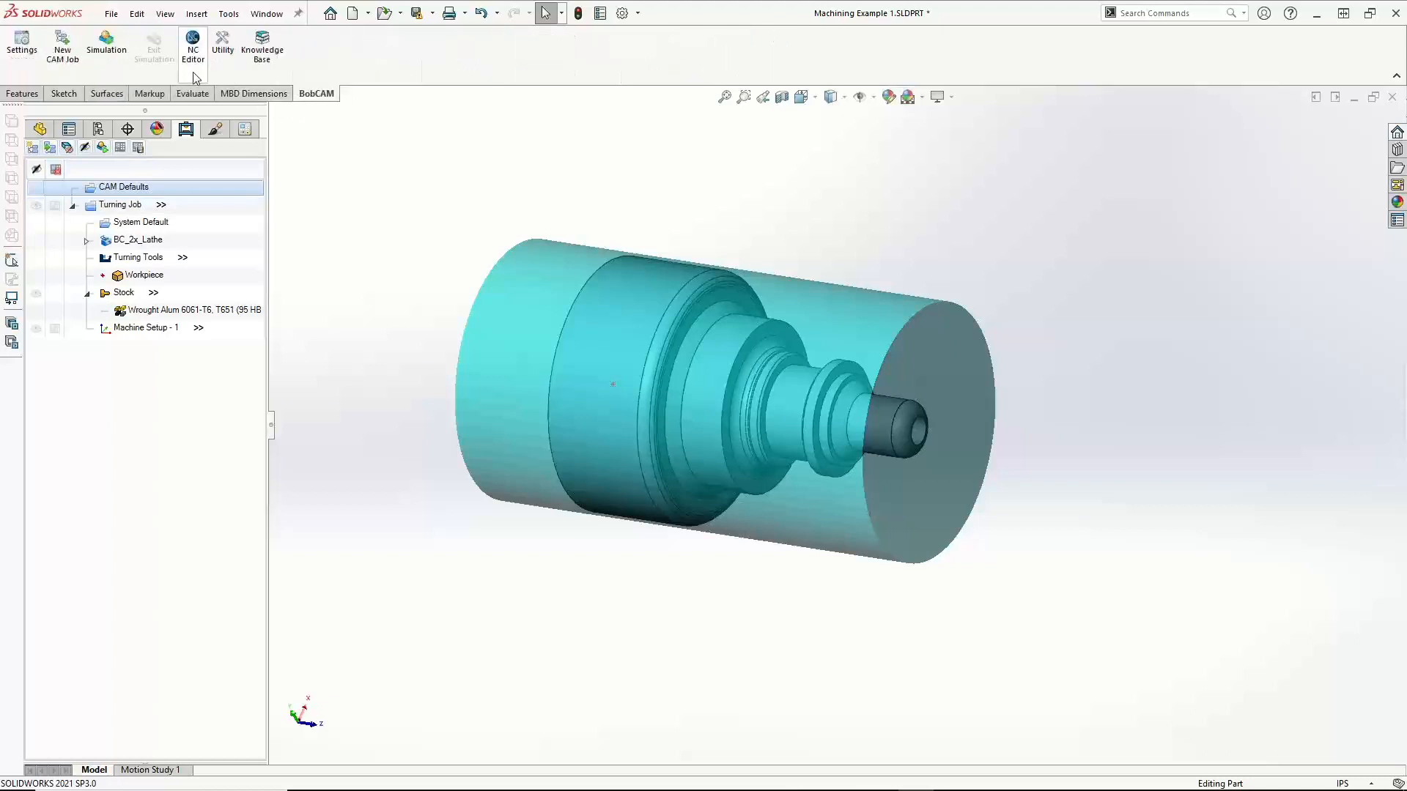
pyautogui.click(23, 45)
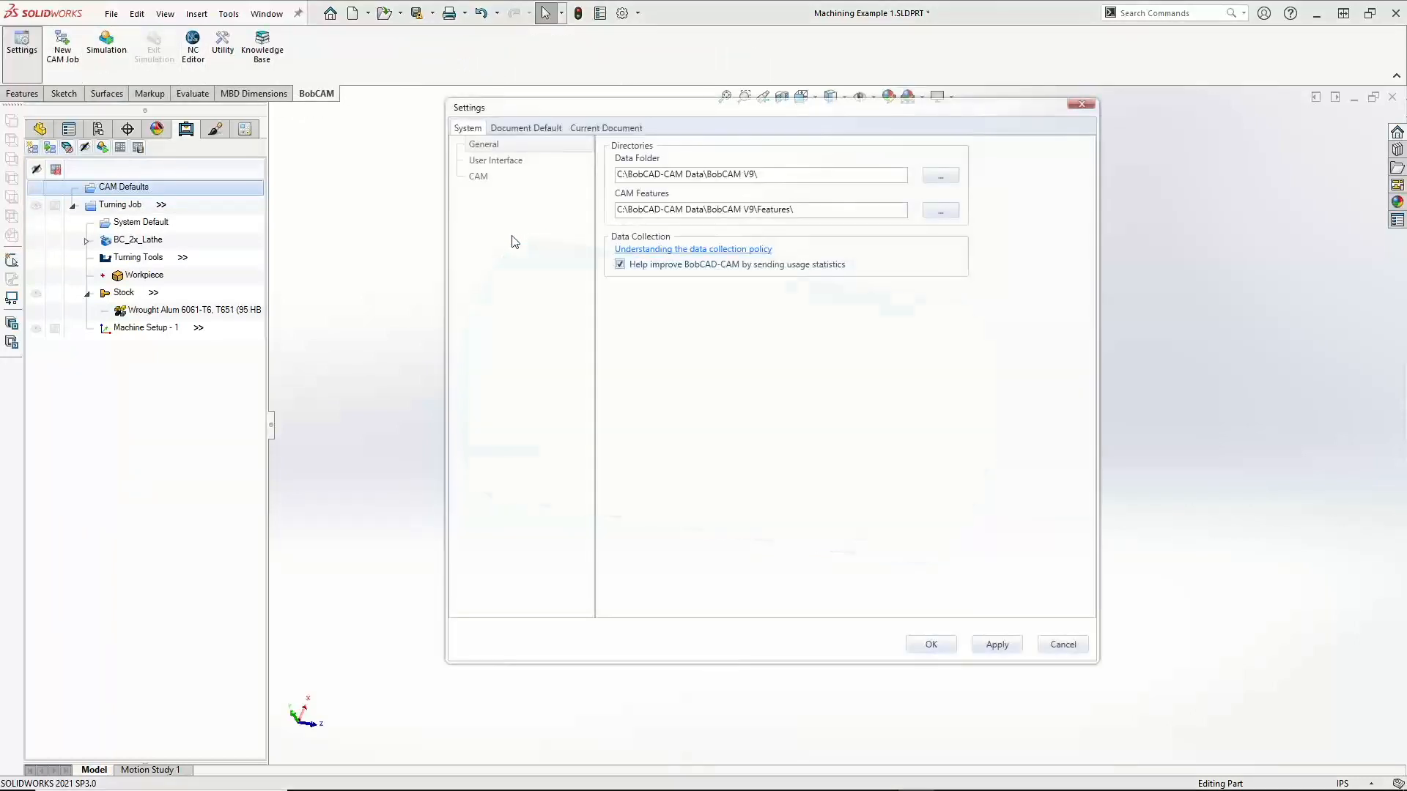
pyautogui.click(510, 161)
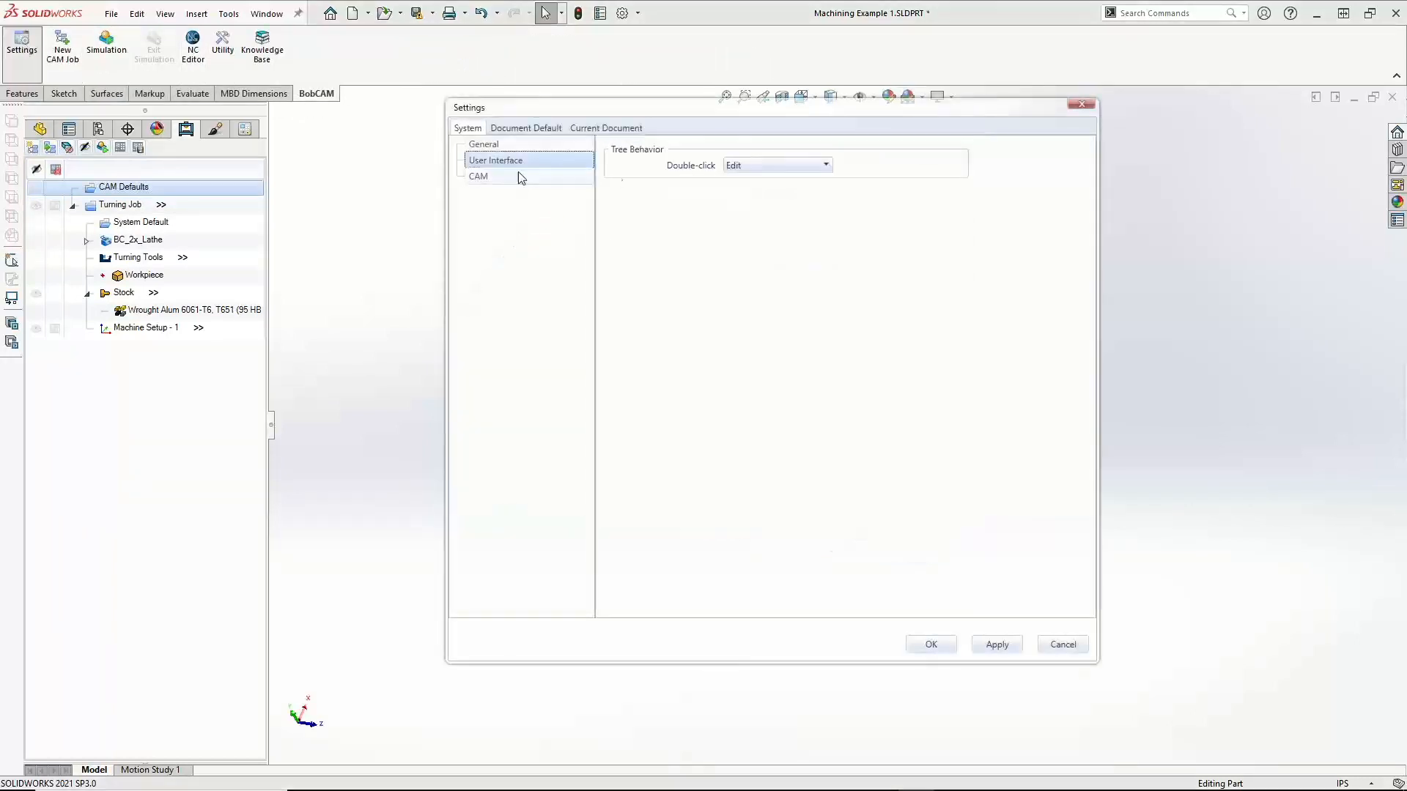
pyautogui.click(513, 176)
pyautogui.click(823, 234)
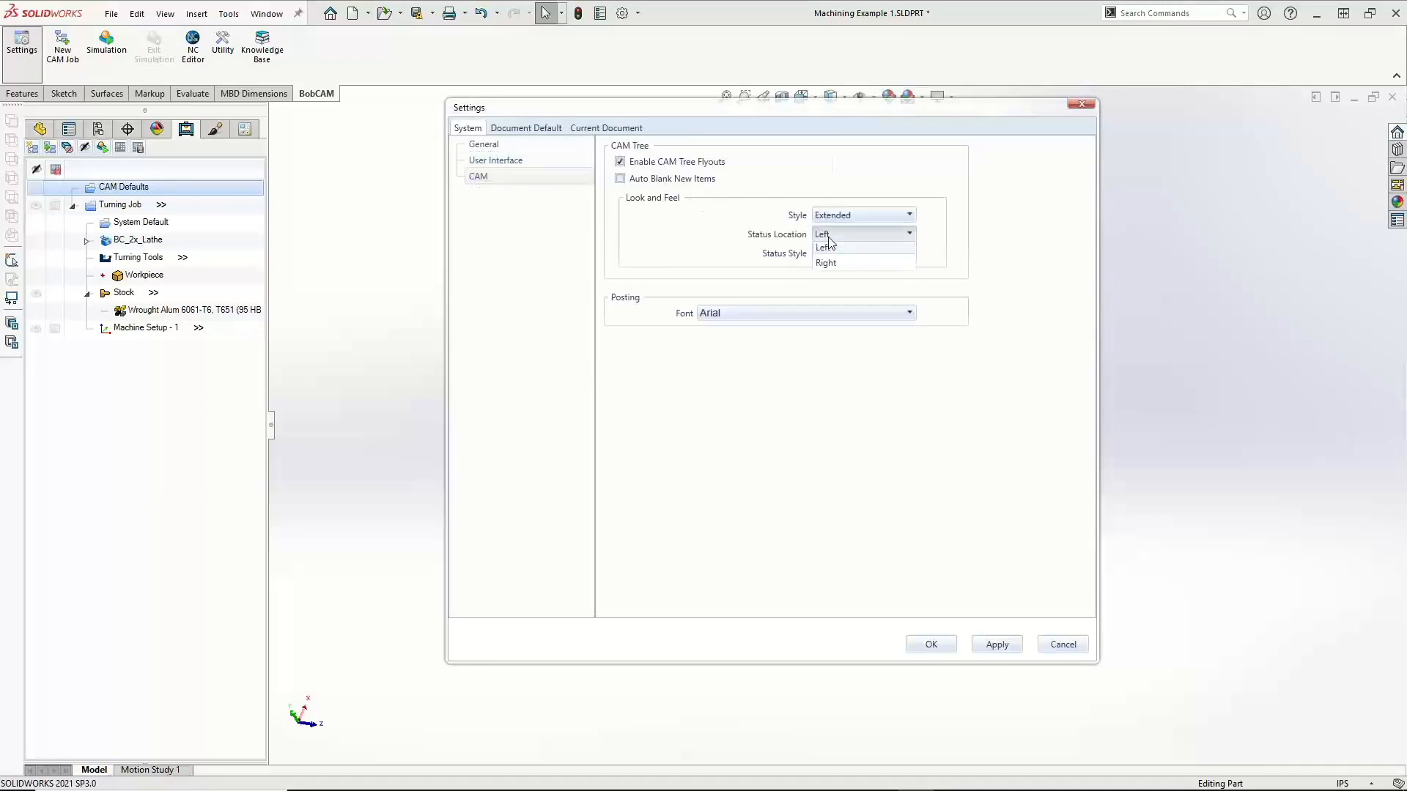
pyautogui.click(828, 267)
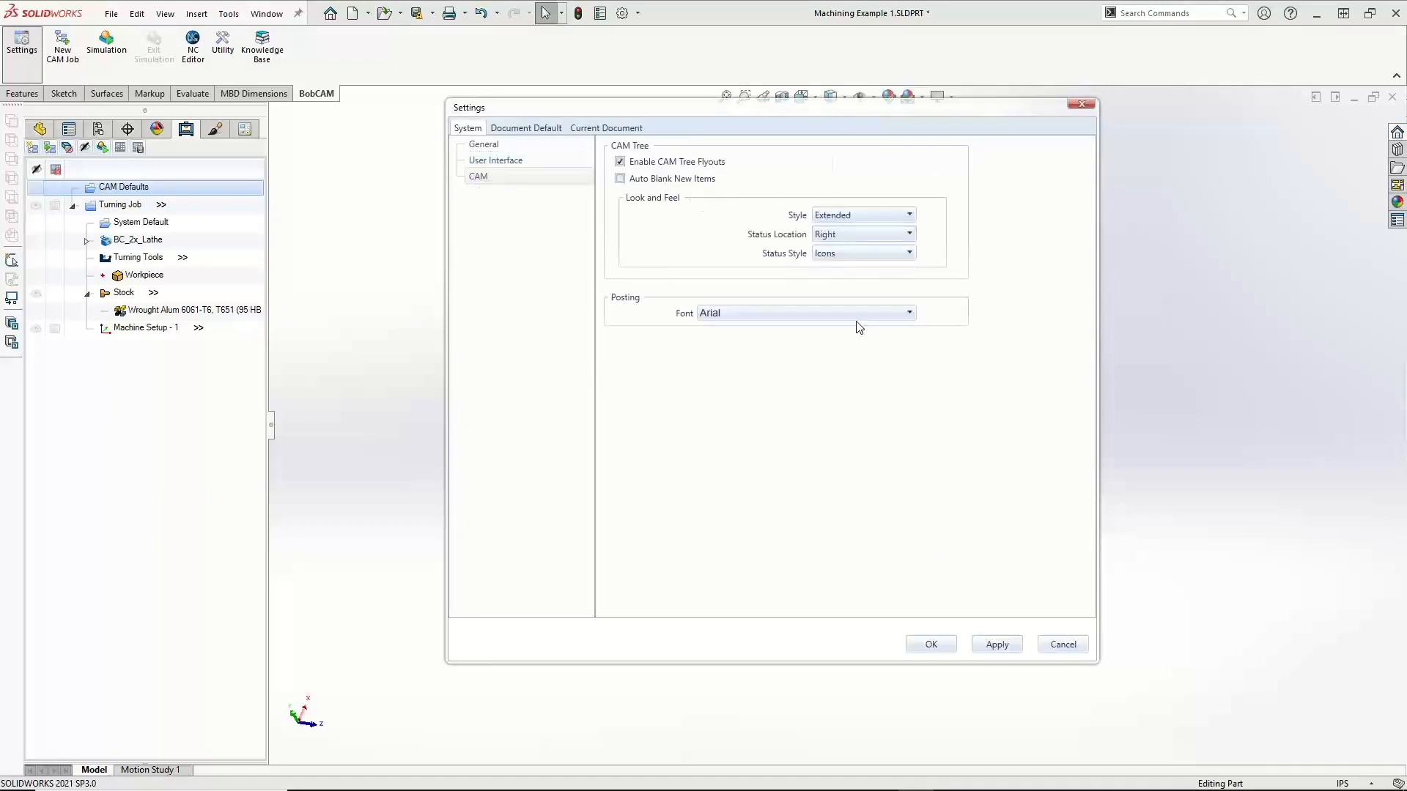
pyautogui.click(997, 645)
pyautogui.click(932, 645)
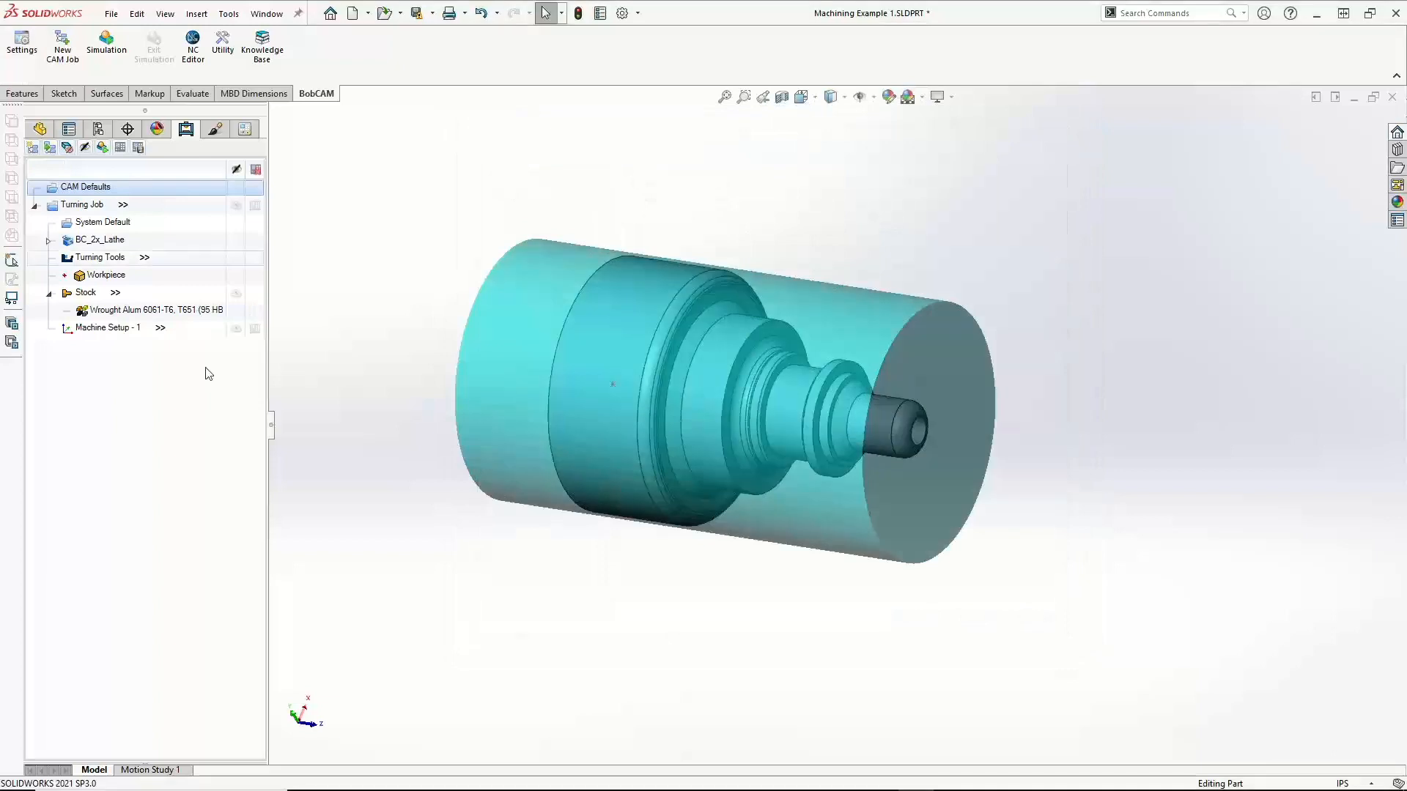
# Hide the stock model and collapse the Stock entry in the job tree
pyautogui.click(236, 292)
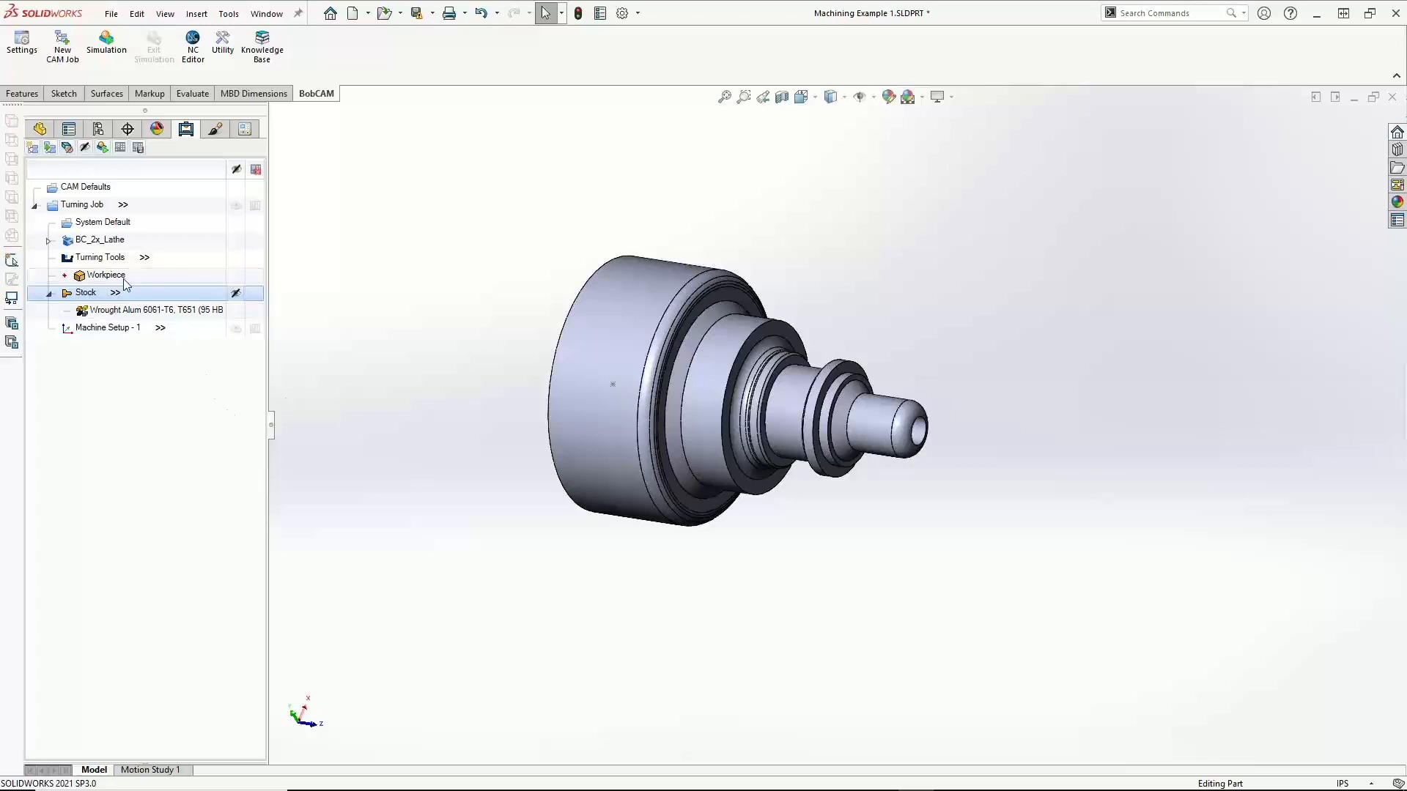
pyautogui.click(50, 294)
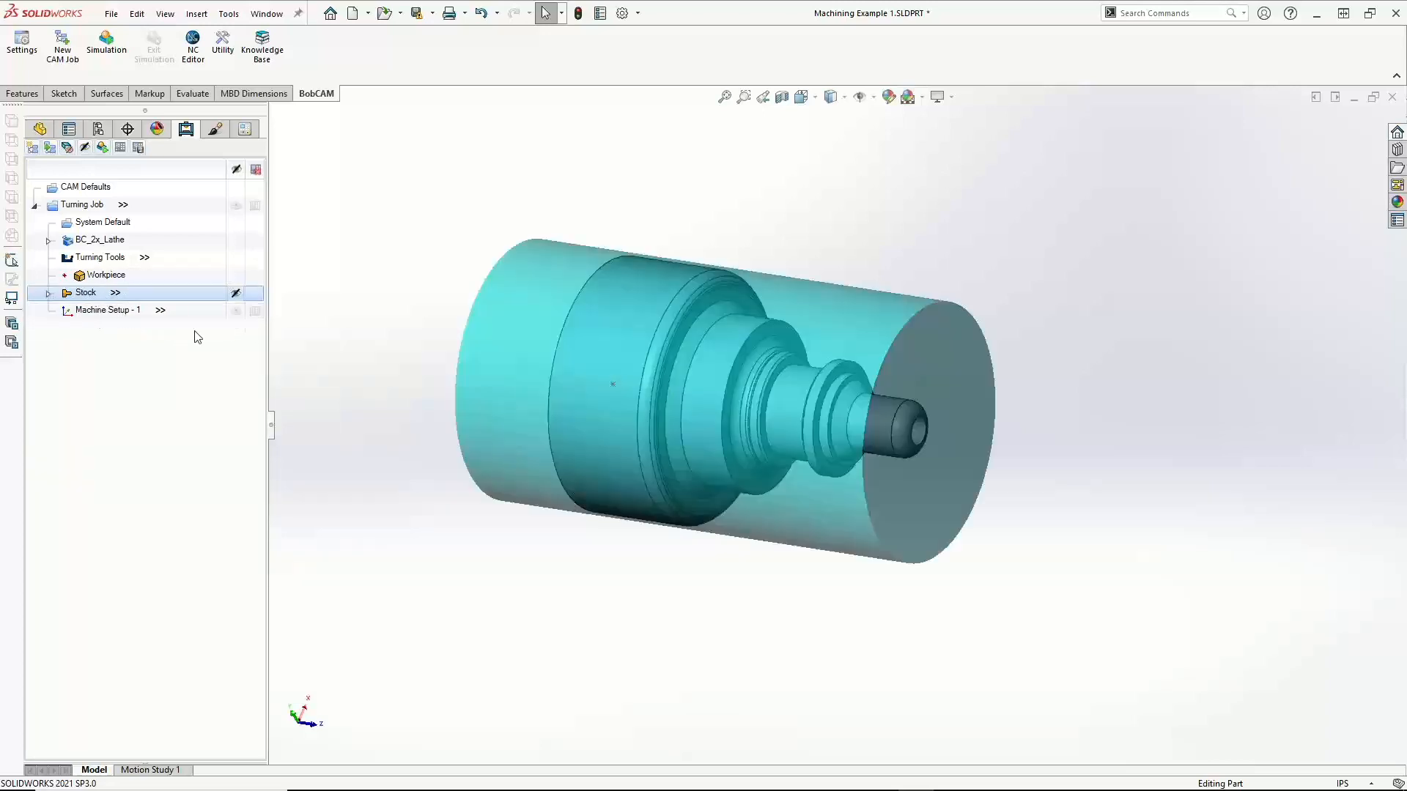
pyautogui.moveTo(681, 537); pyautogui.dragTo(631, 505, button='middle')
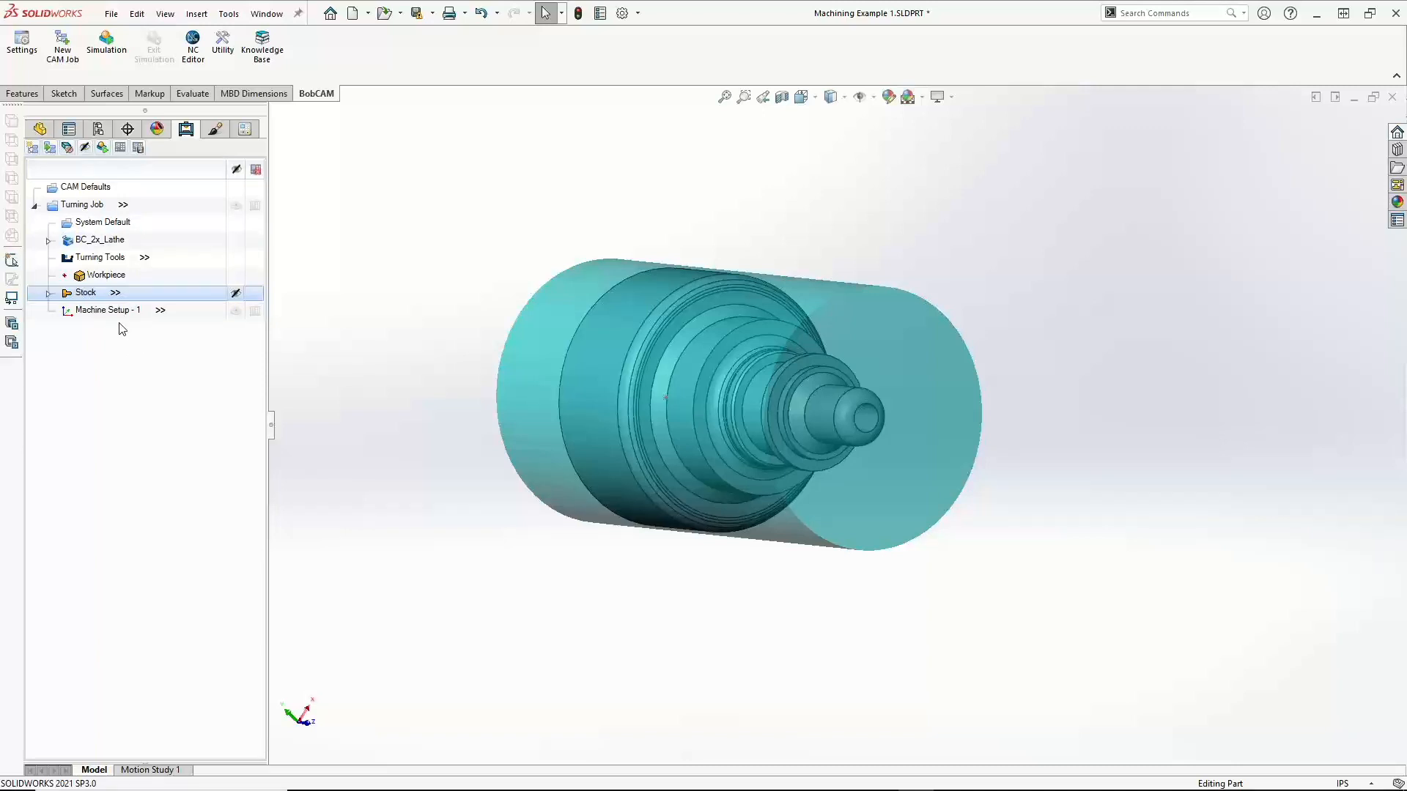
pyautogui.click(105, 245)
pyautogui.moveTo(812, 441); pyautogui.dragTo(853, 449, button='middle')
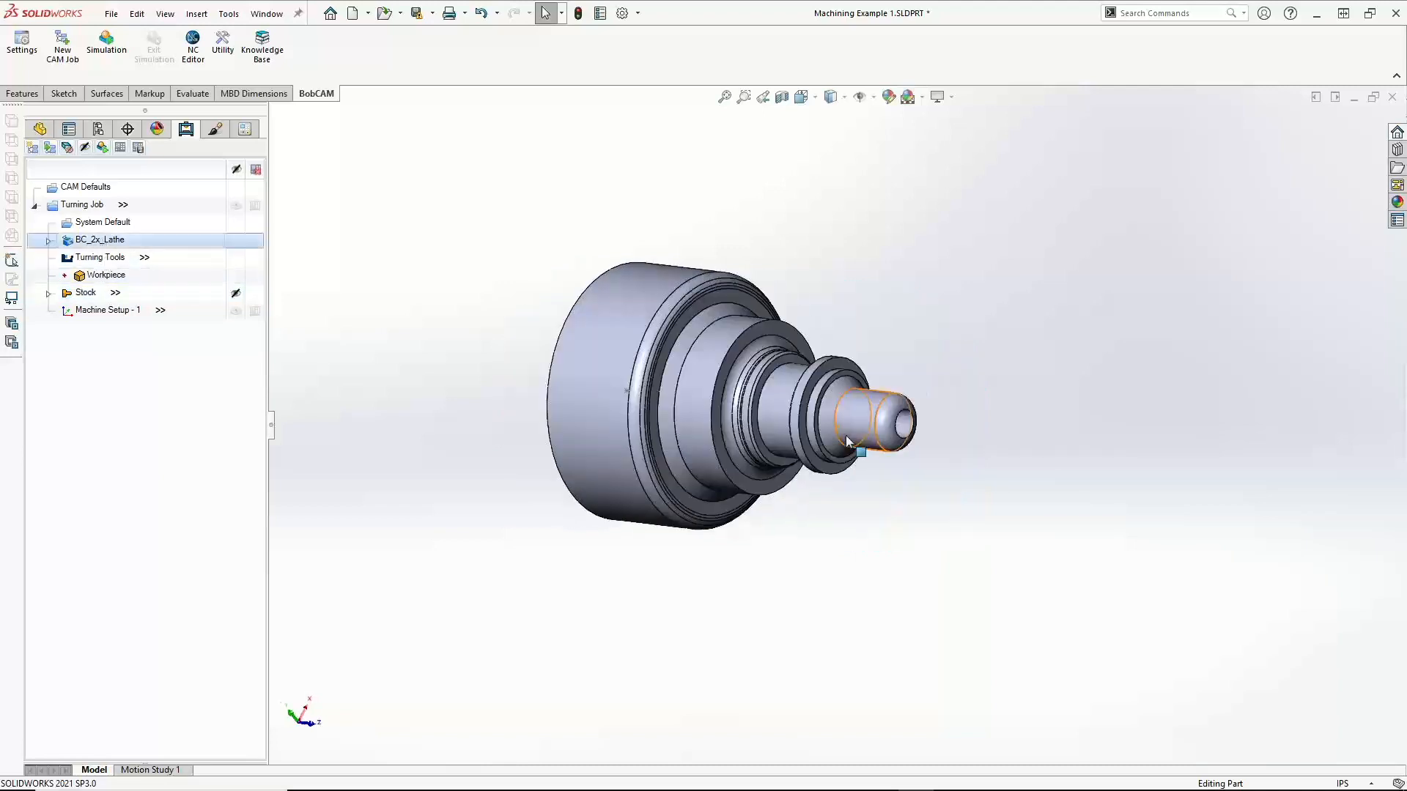
# Open the turning job's tool crib and bring up the tool library for the lathe ROUGH category
pyautogui.rightClick(100, 261)
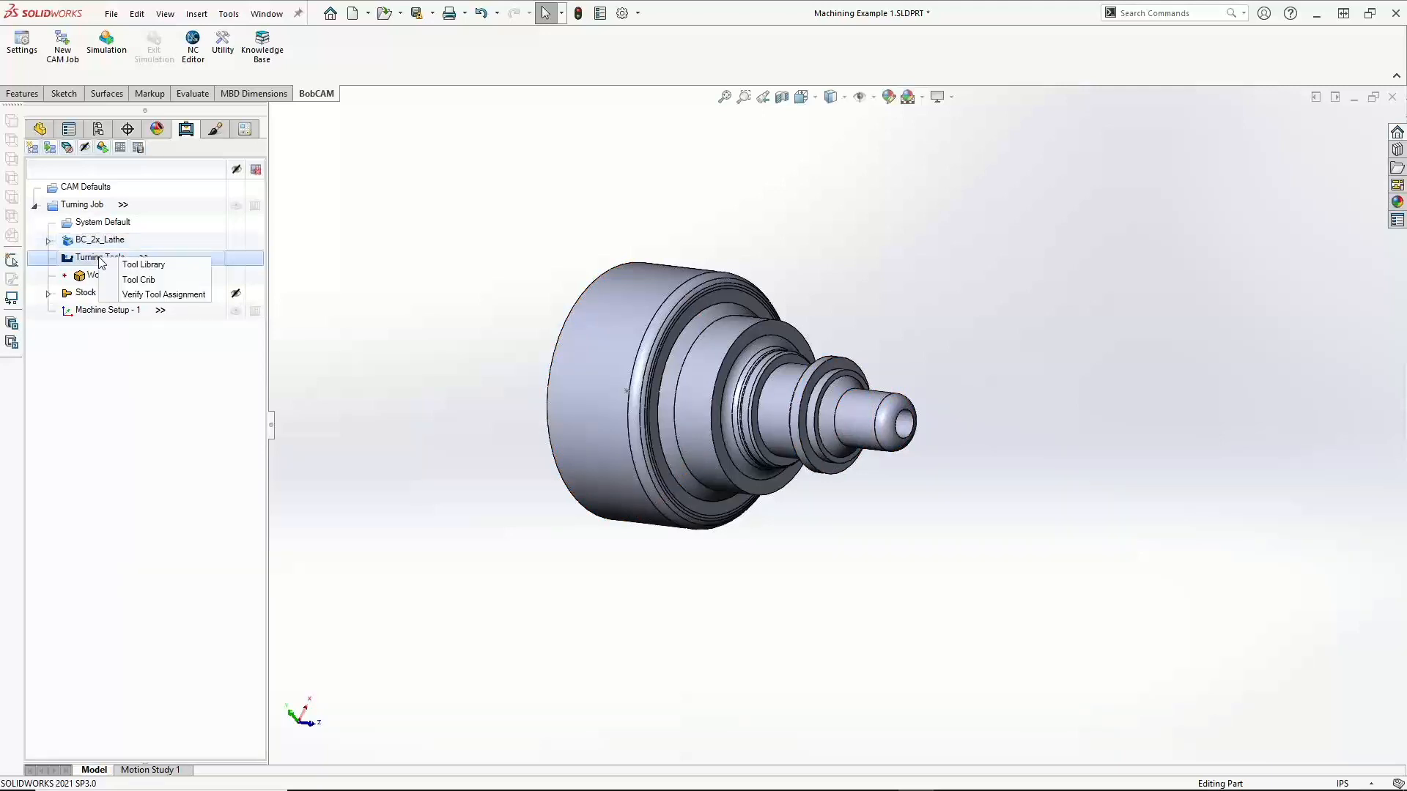
pyautogui.click(139, 281)
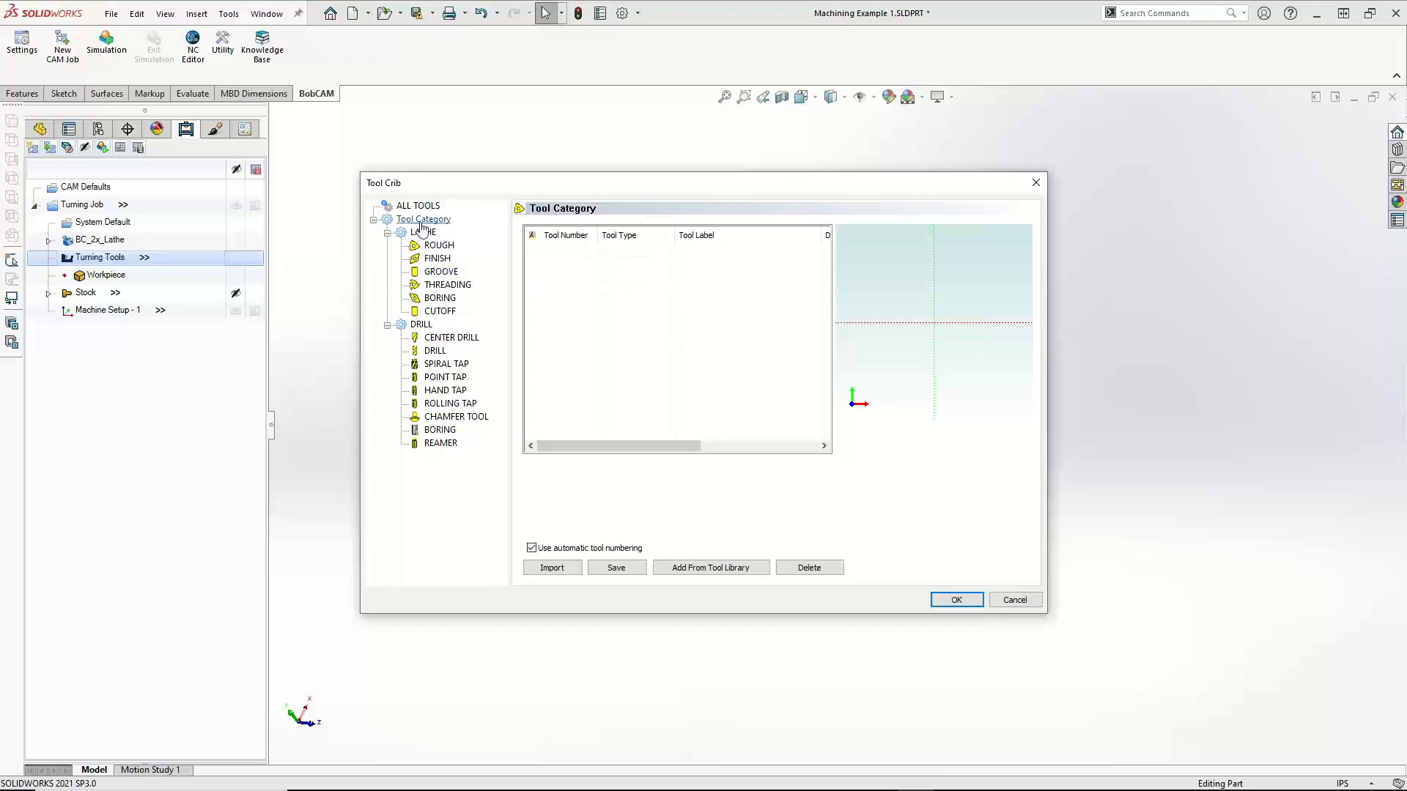
pyautogui.click(438, 246)
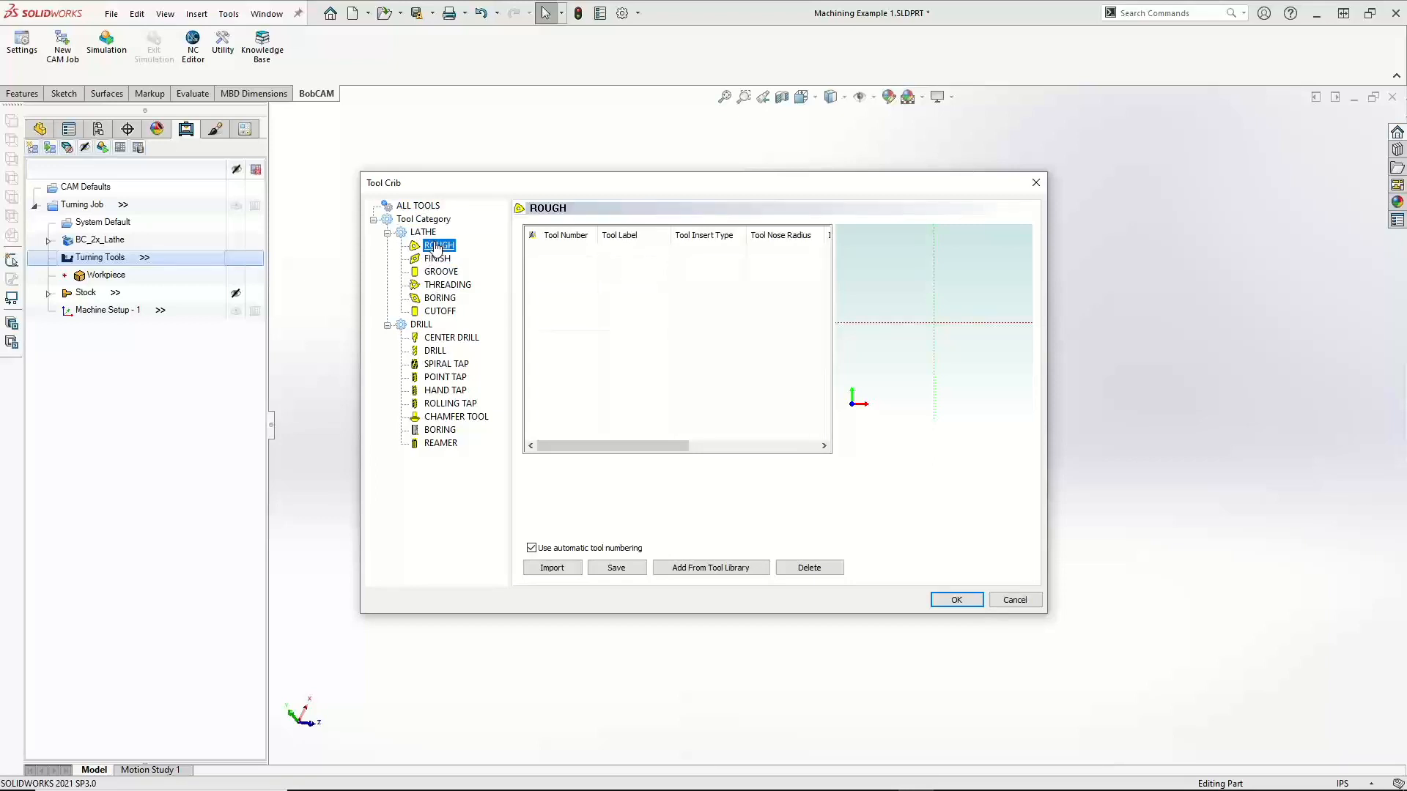
pyautogui.click(702, 567)
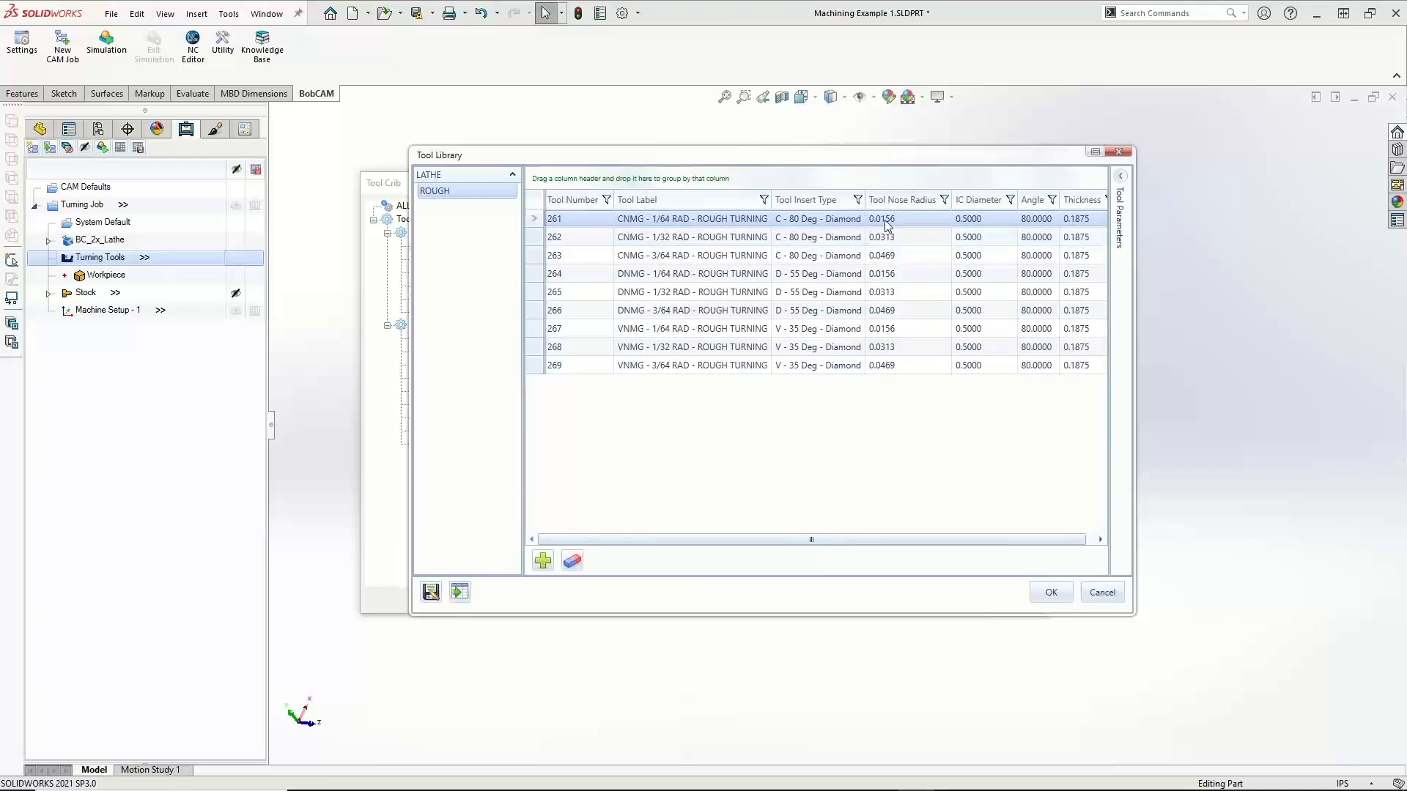
# Review the insert and holder parameters of CNMG - 1/64 RAD - ROUGH TURNING and add that tool to the crib
pyautogui.doubleClick(706, 224)
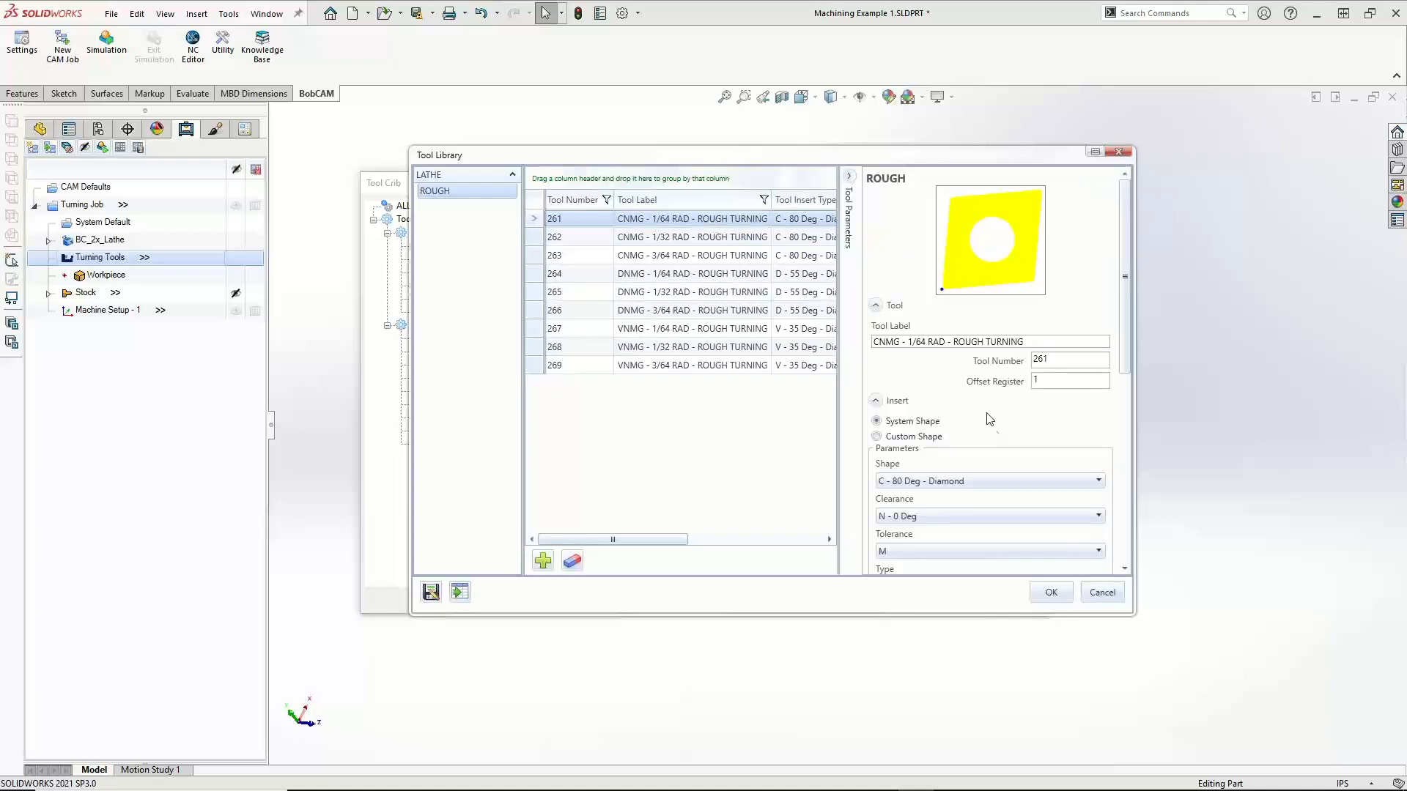
pyautogui.scroll(-1, 988, 414)
pyautogui.scroll(-3, 982, 399)
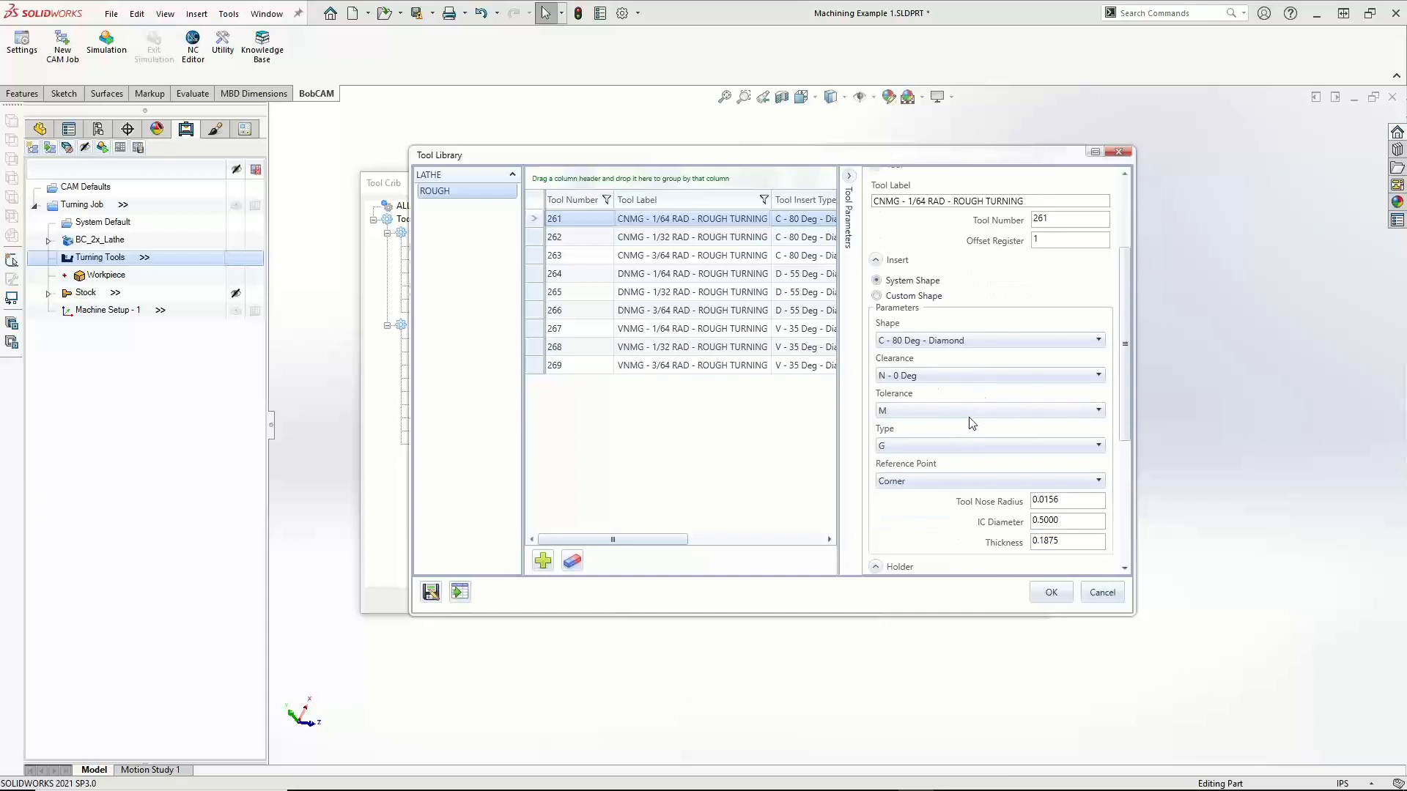
pyautogui.scroll(-2, 966, 430)
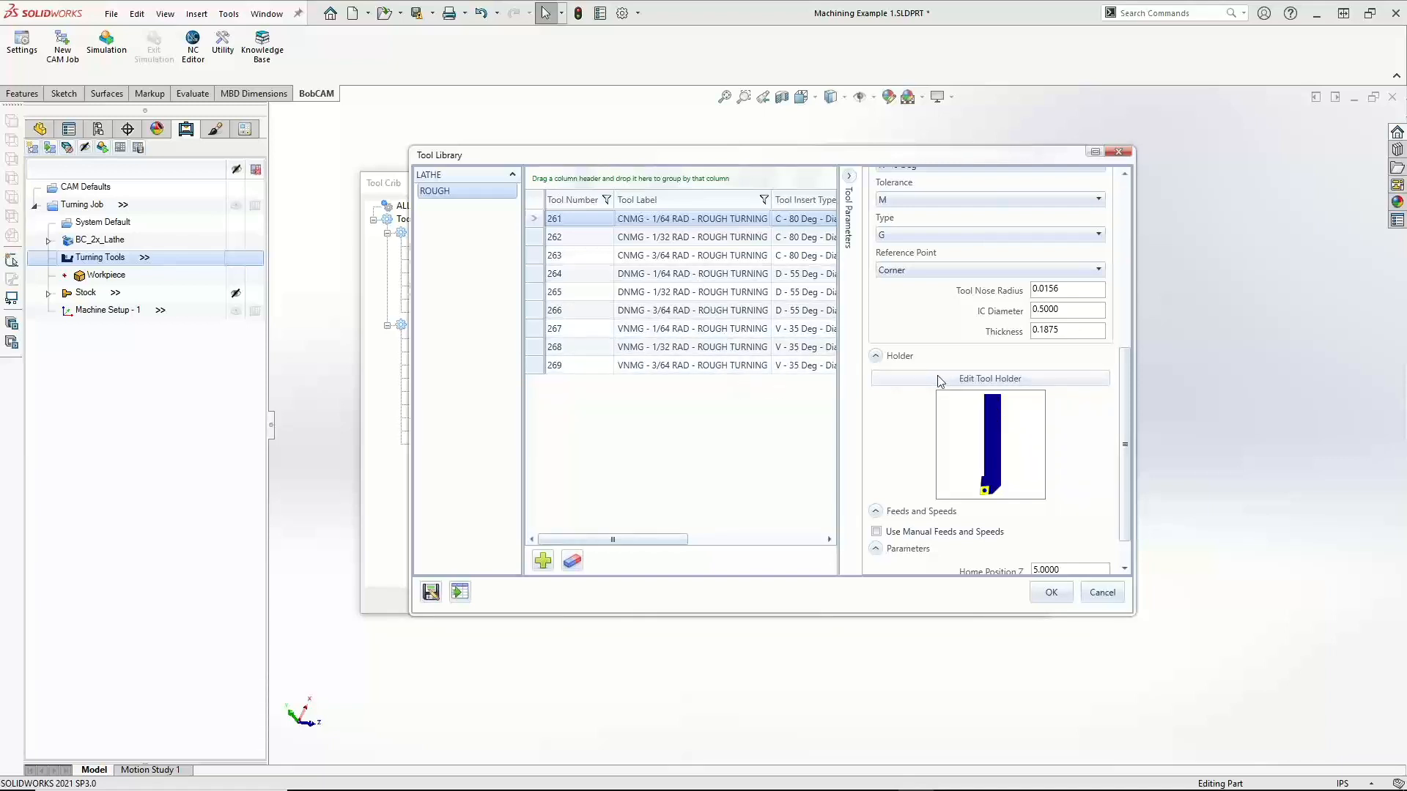
pyautogui.click(990, 378)
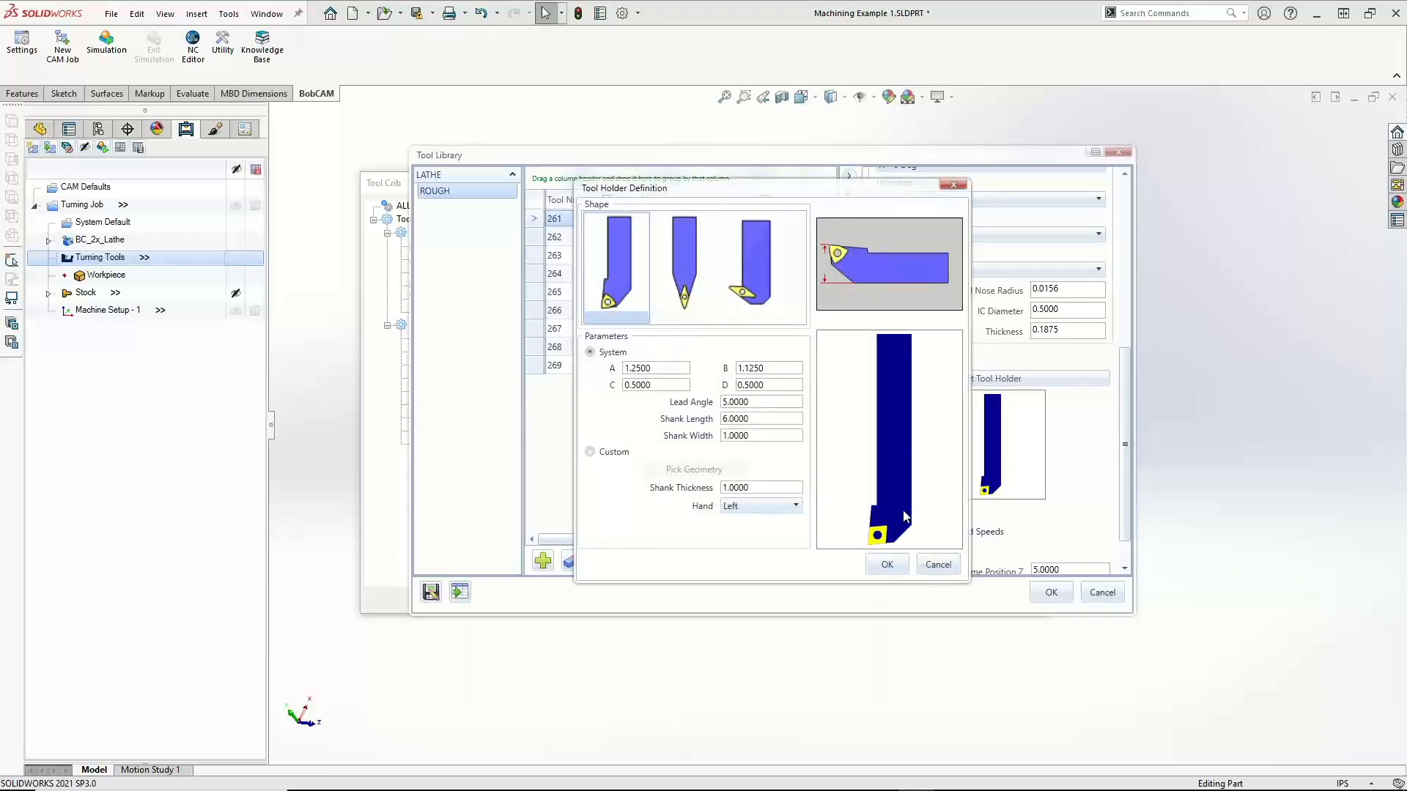
pyautogui.click(659, 368)
pyautogui.click(768, 368)
pyautogui.click(666, 386)
pyautogui.click(940, 560)
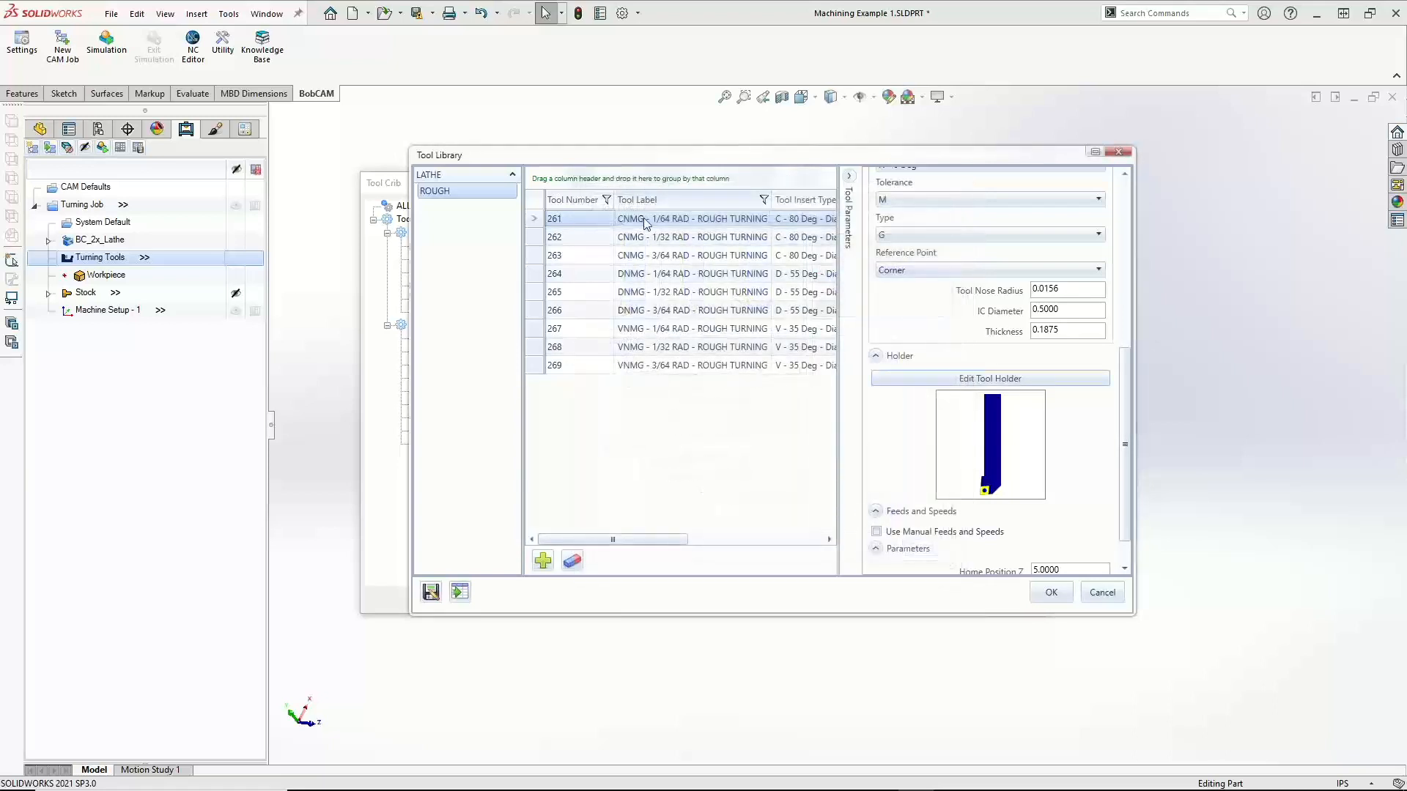
pyautogui.click(1051, 592)
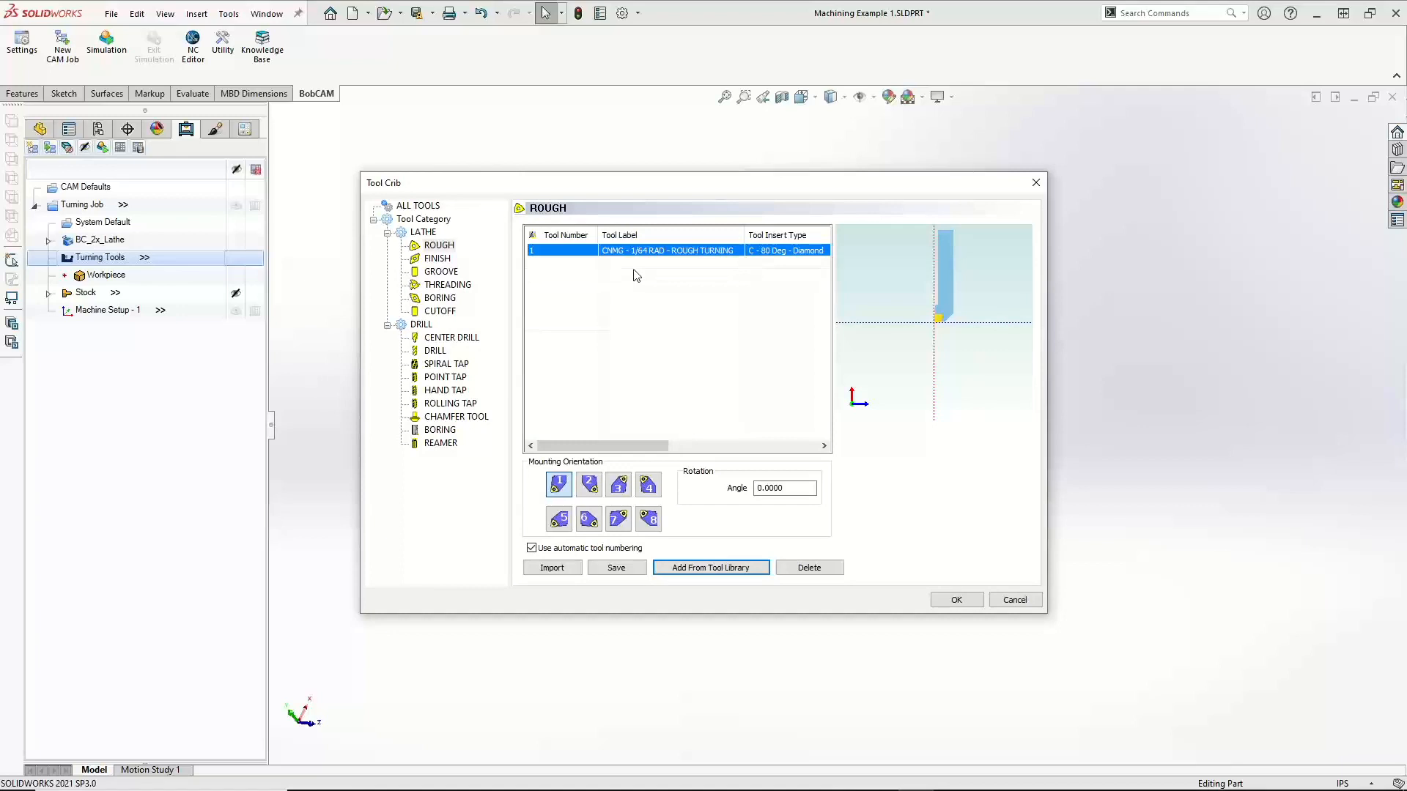
# Add the VNMG - 1/64 RAD - FINISH TURNING tool from the library to the crib's lathe FINISH category
pyautogui.click(437, 261)
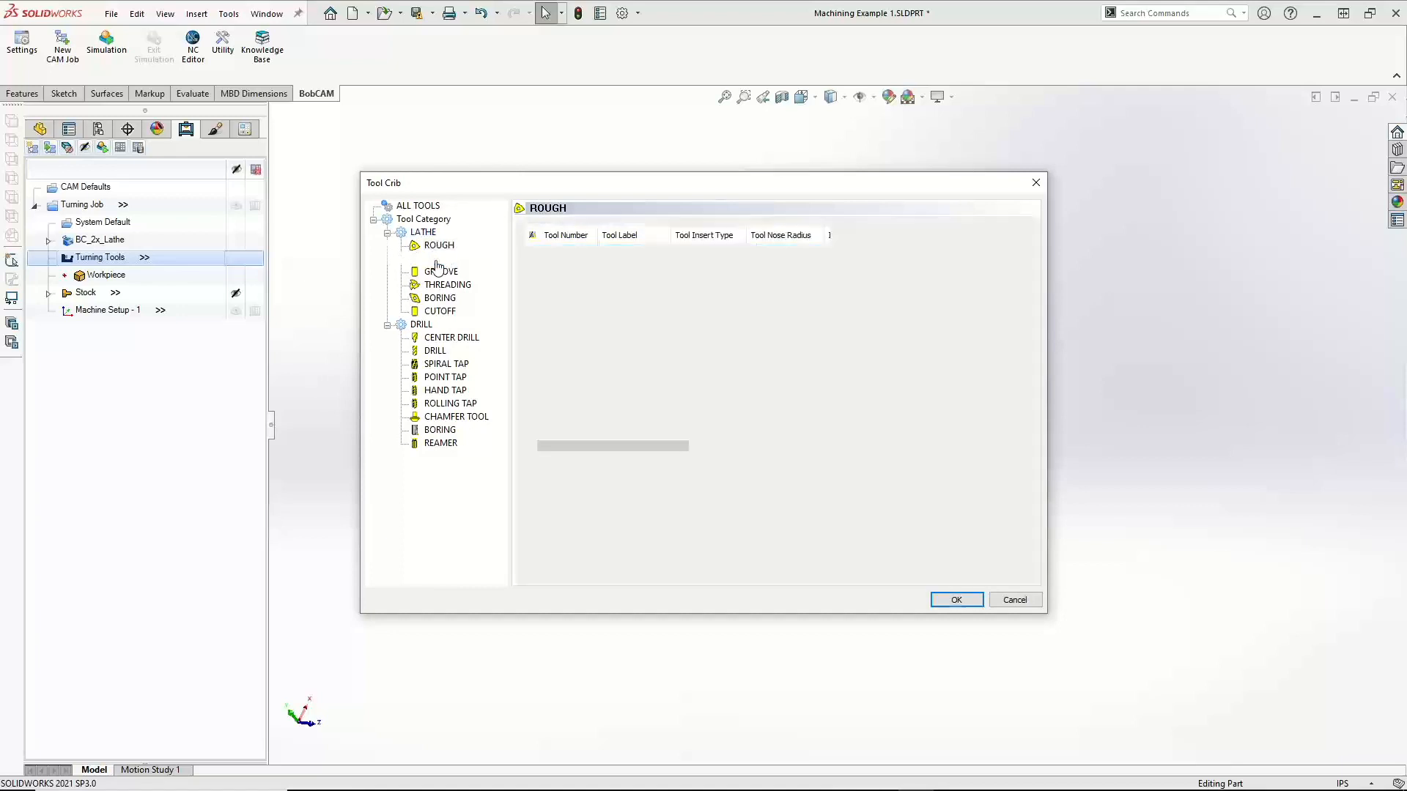
pyautogui.click(696, 569)
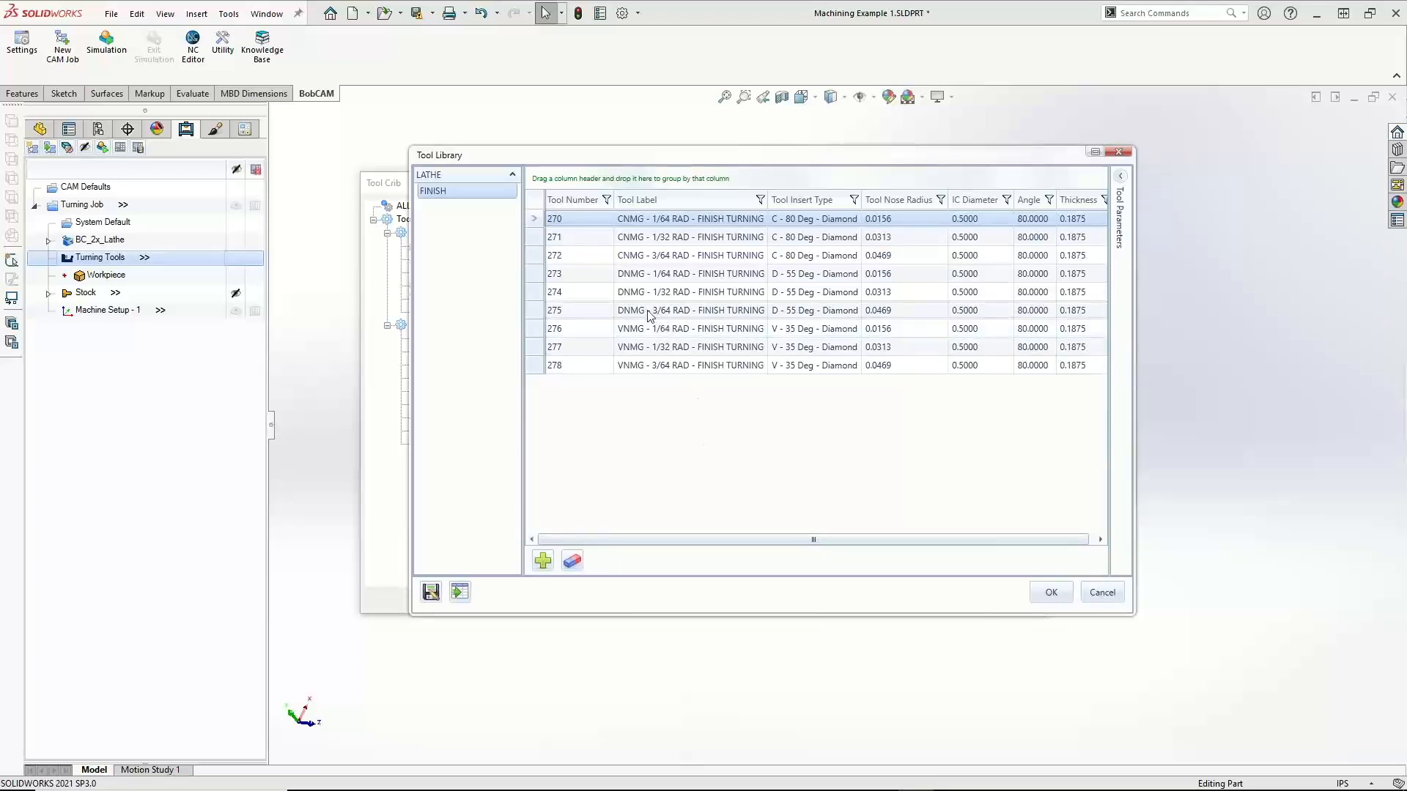
pyautogui.click(650, 330)
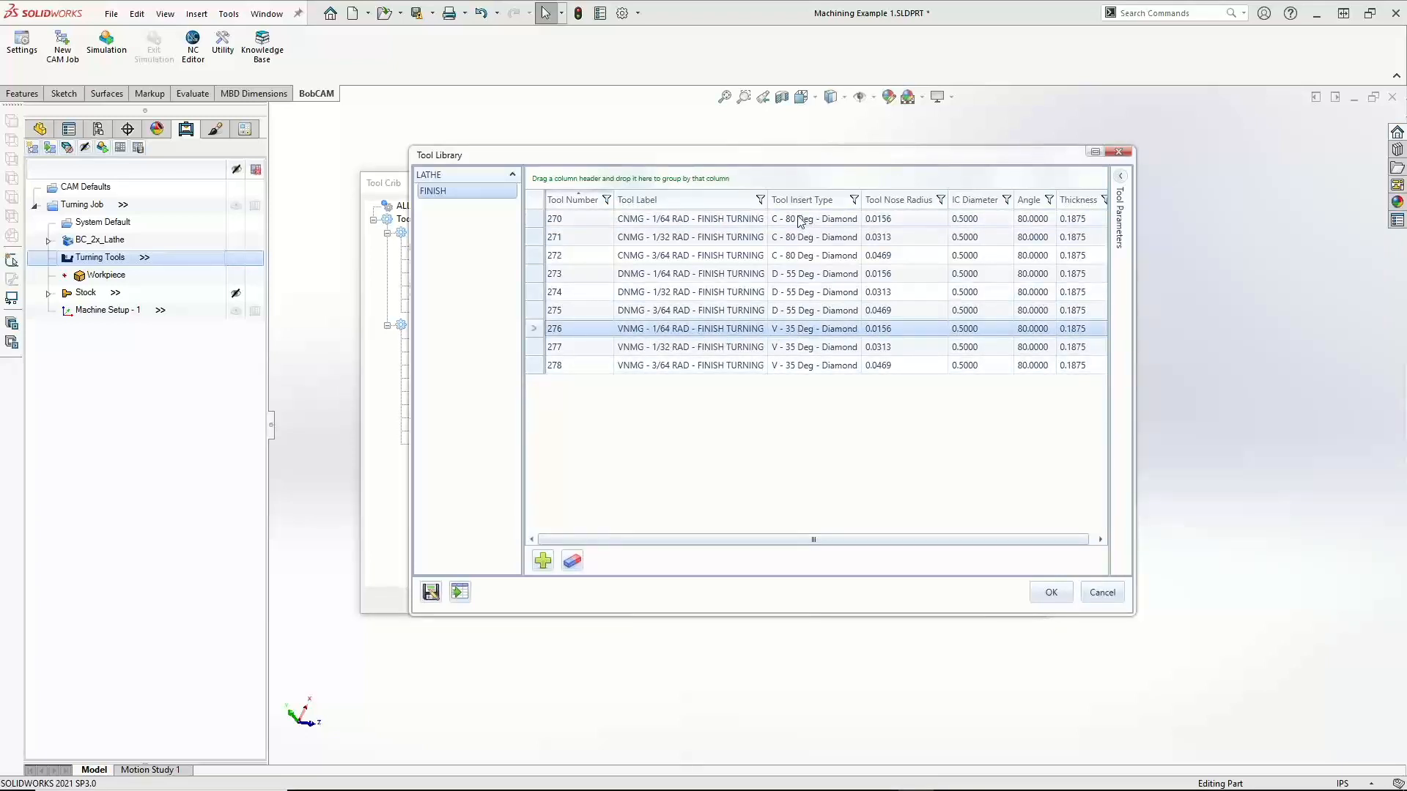
pyautogui.doubleClick(758, 328)
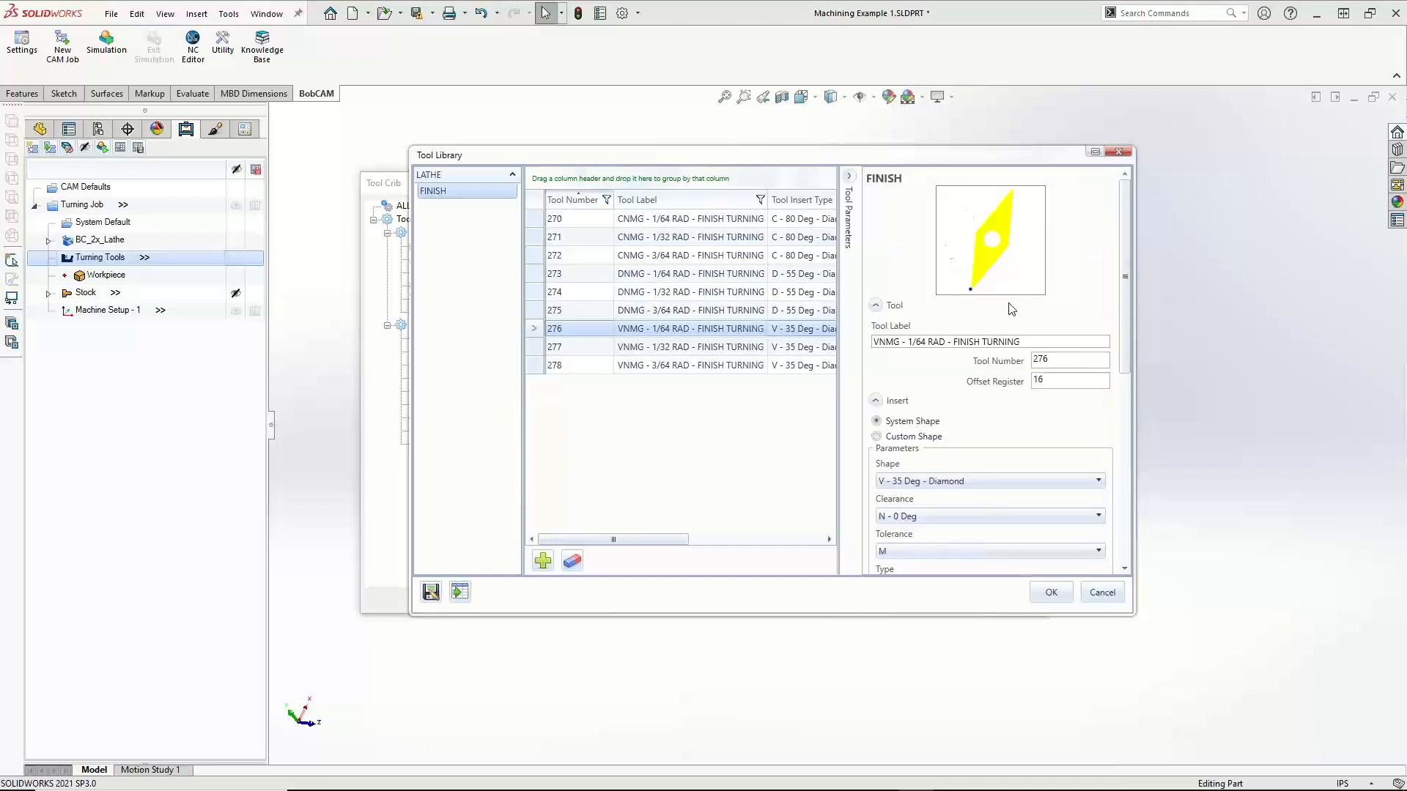
pyautogui.scroll(-5, 984, 419)
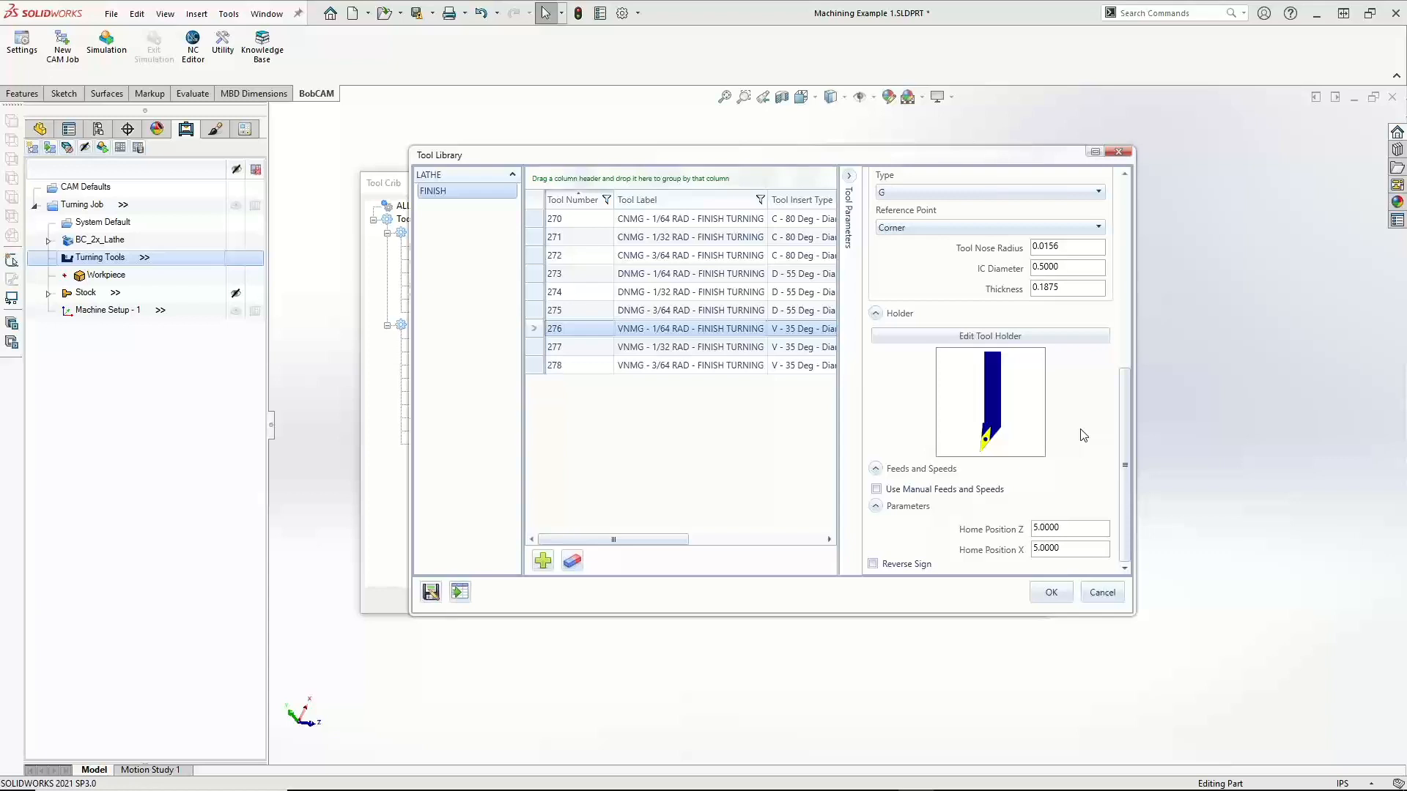
pyautogui.click(1050, 592)
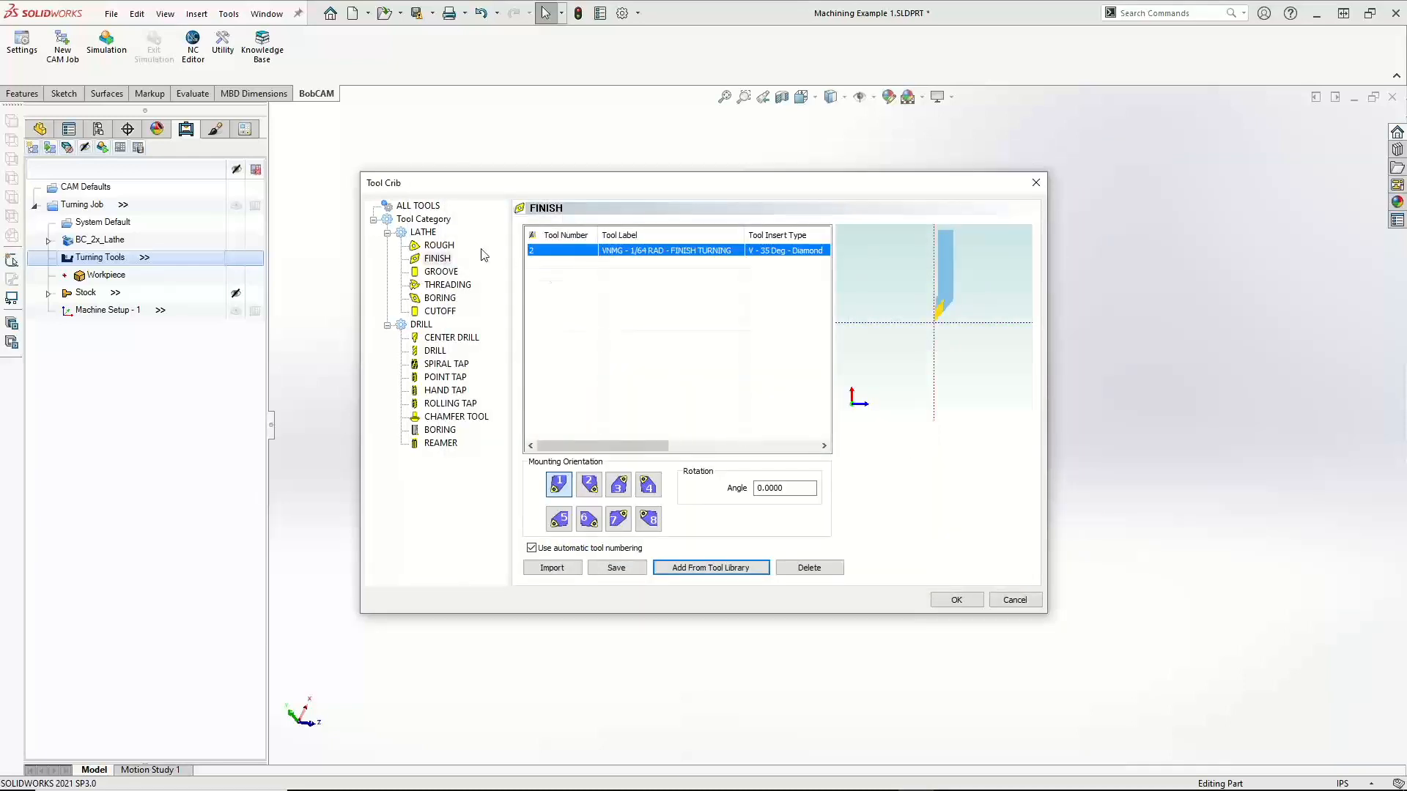
# Review the roughing and finishing tools in the complete crib list and compare them with the part
pyautogui.click(418, 206)
pyautogui.click(572, 251)
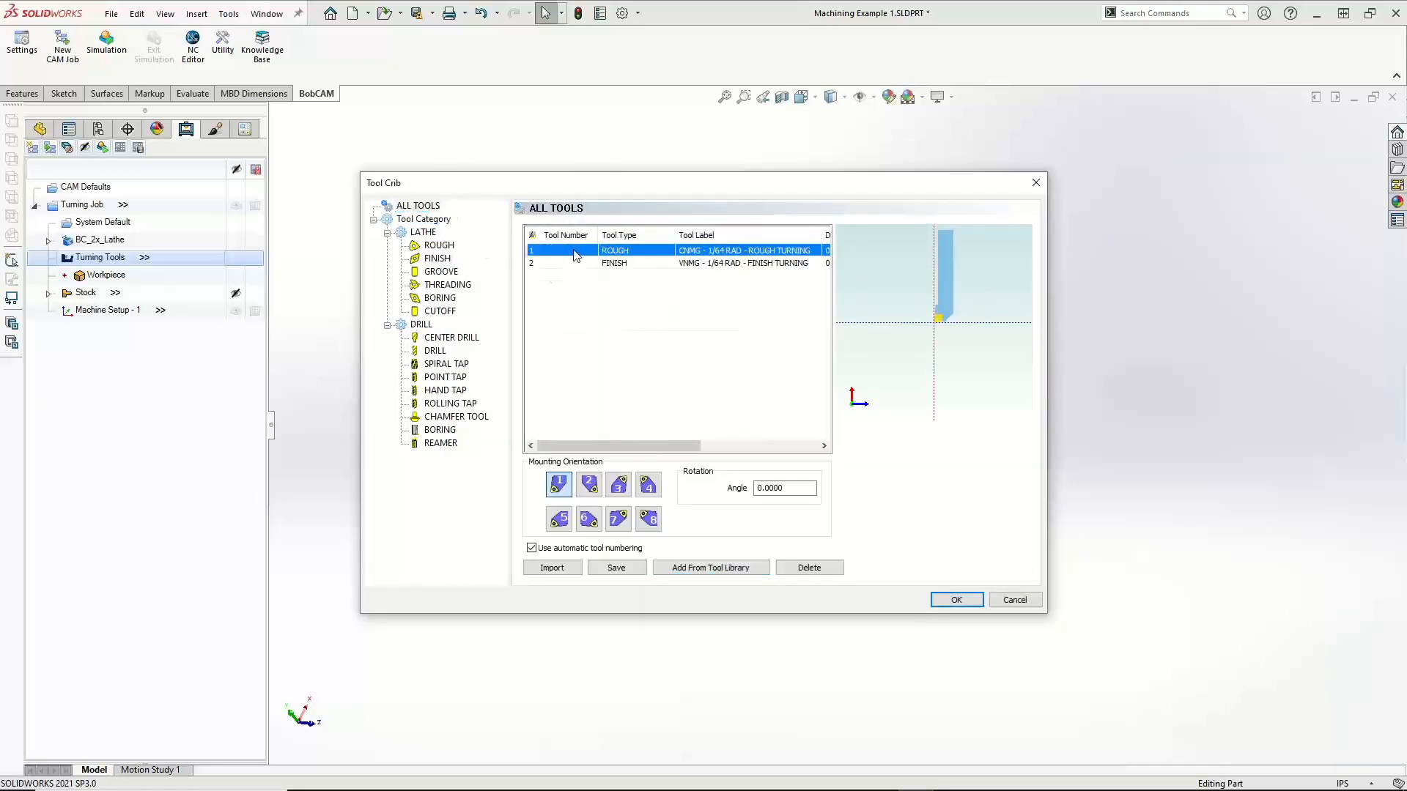
pyautogui.click(570, 263)
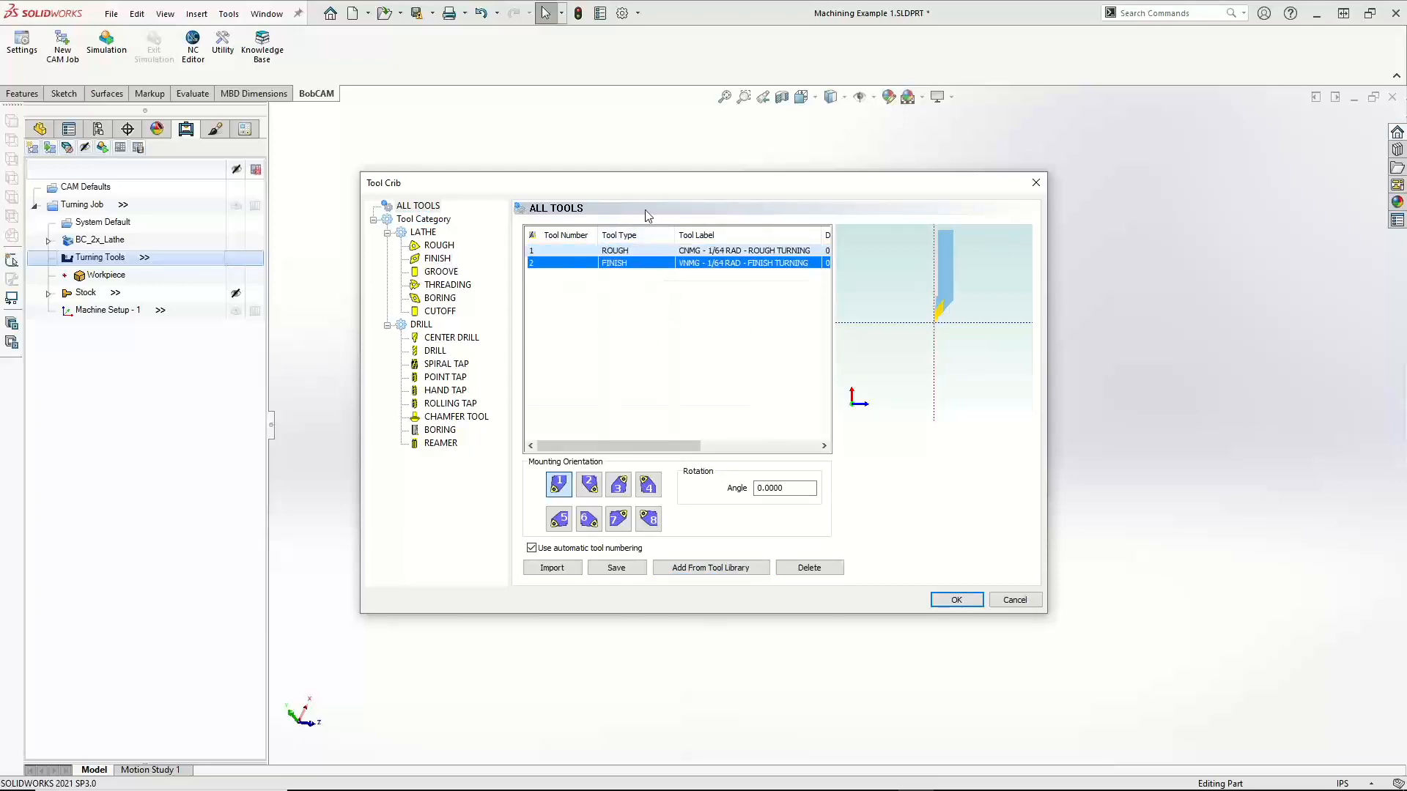
pyautogui.moveTo(665, 190); pyautogui.dragTo(762, 545)
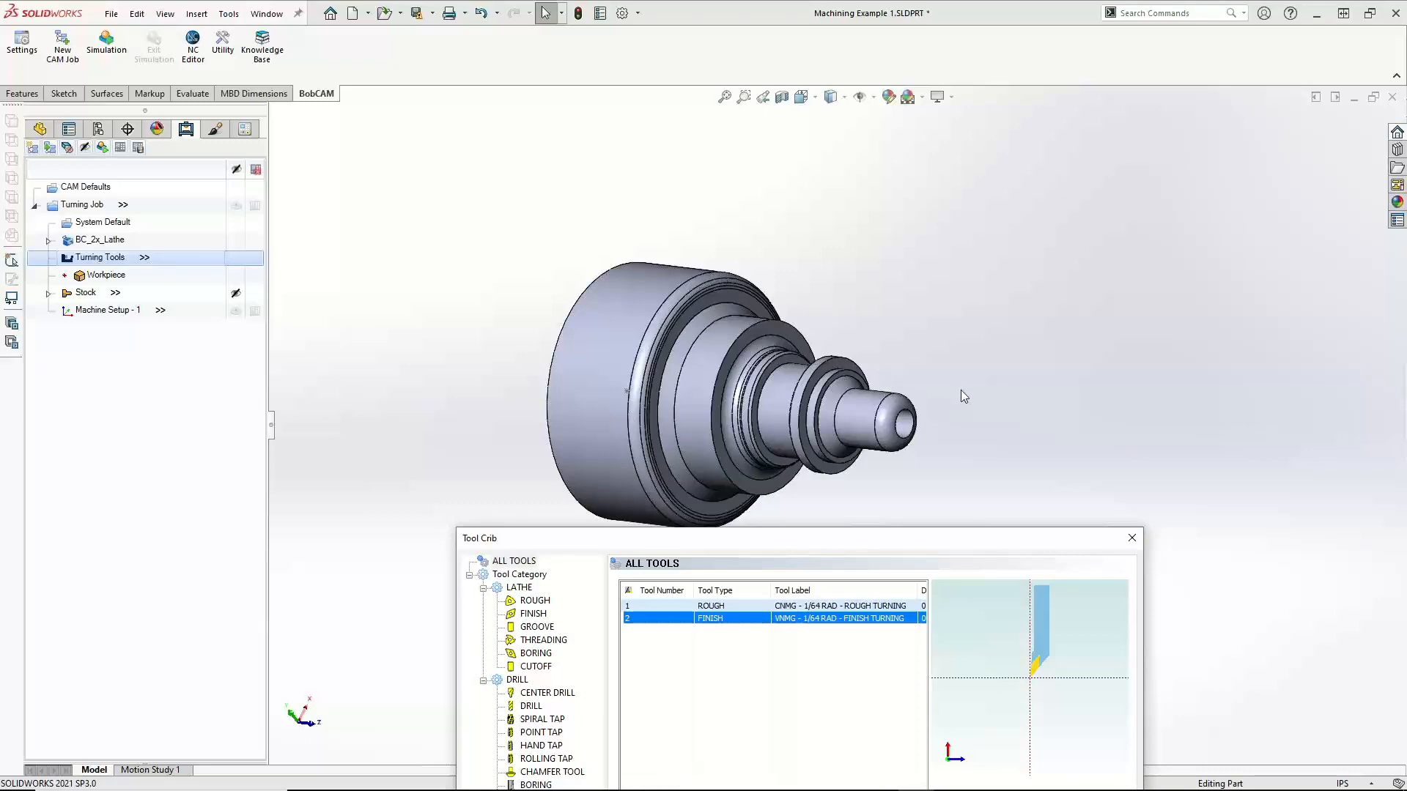
pyautogui.moveTo(883, 540); pyautogui.dragTo(804, 156)
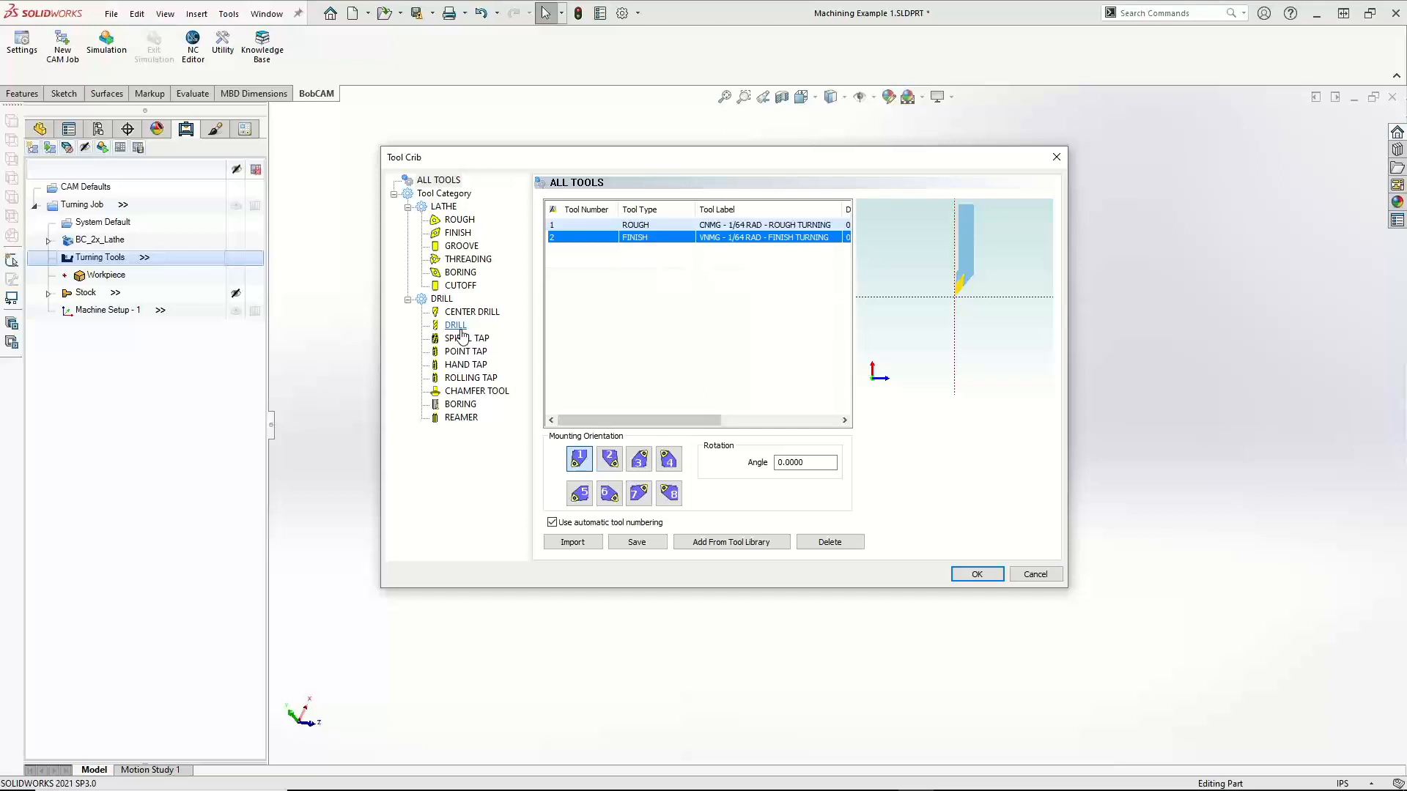
# Add the 1/2 - 90 DEGREE SPOT DRILL from the library to the CENTER DRILL category and check the part's end hole
pyautogui.click(471, 312)
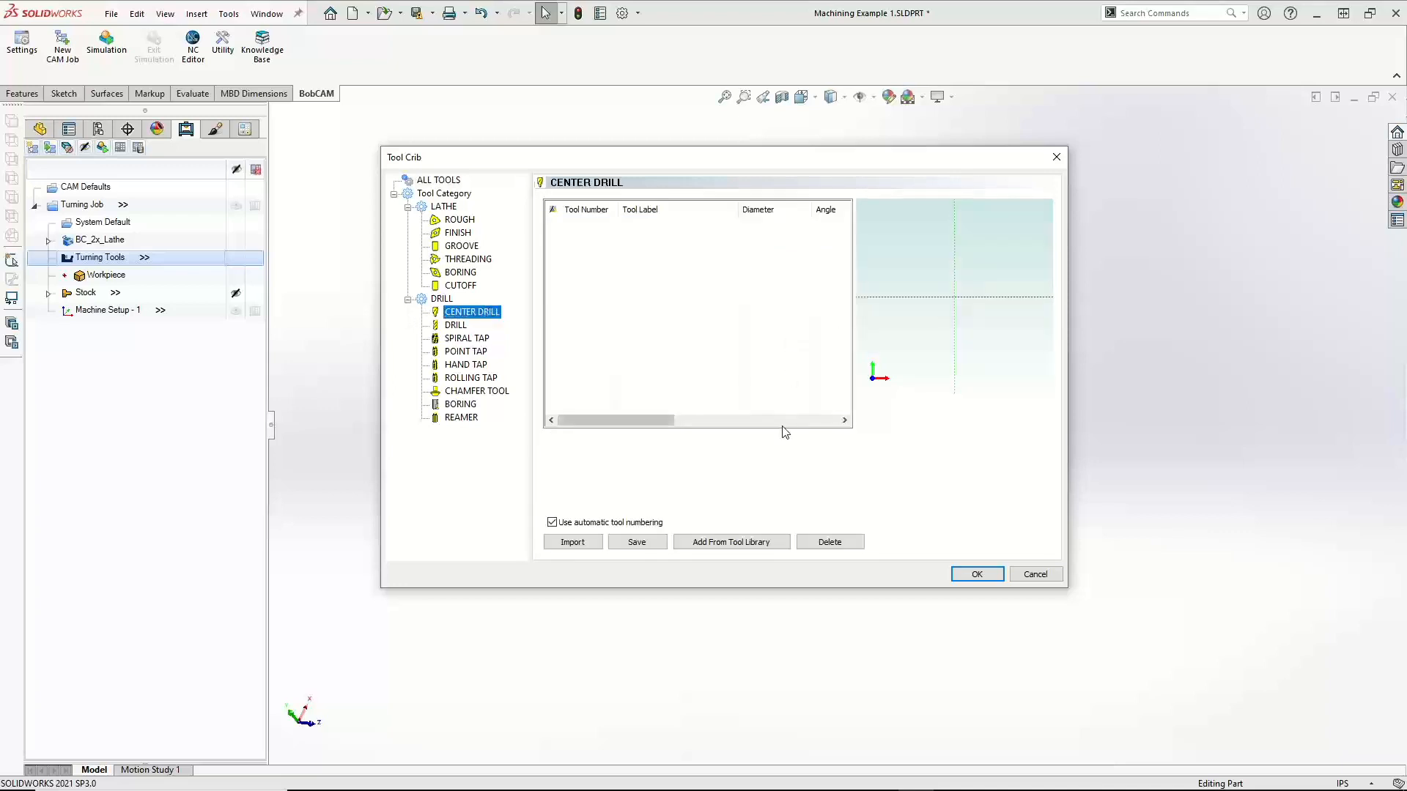
pyautogui.click(732, 546)
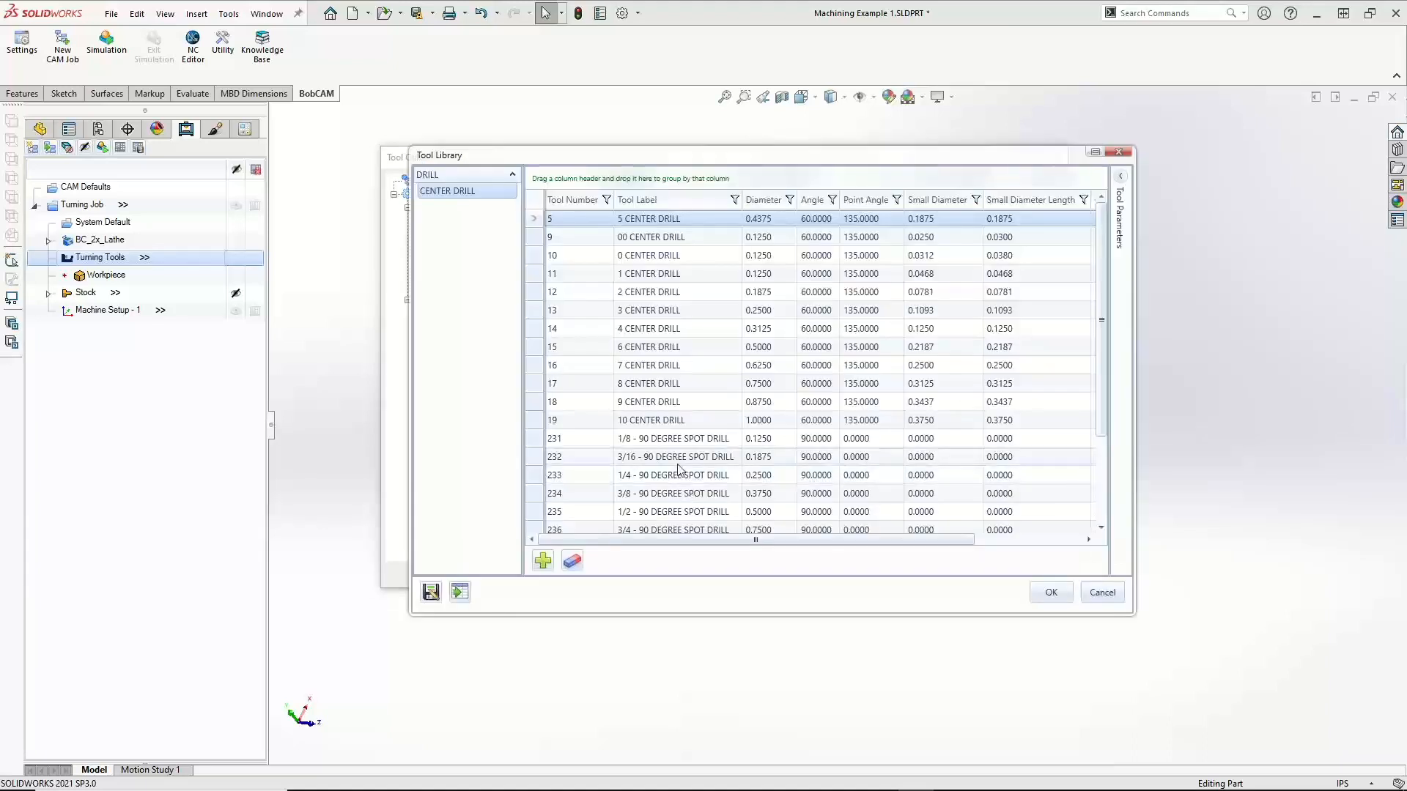
pyautogui.click(768, 517)
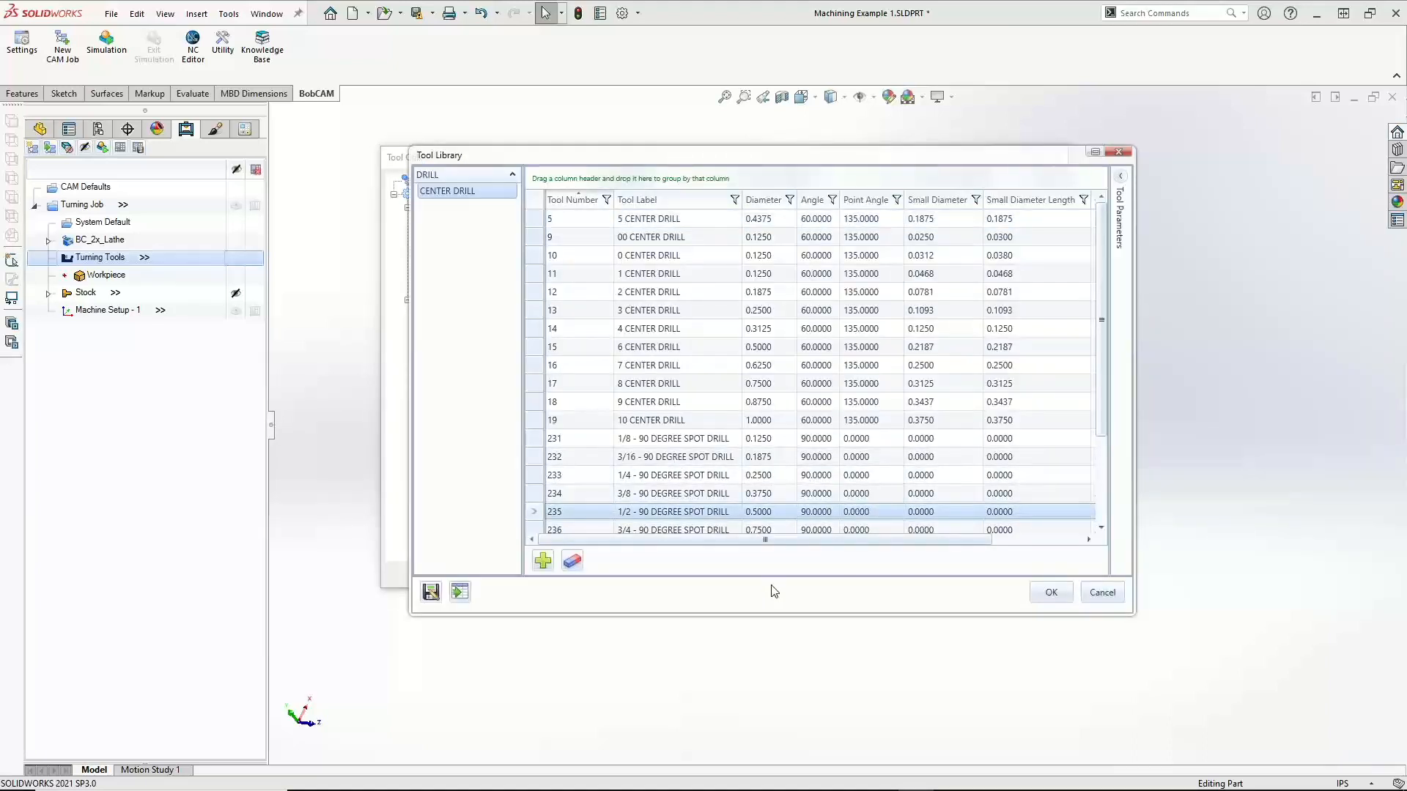
pyautogui.click(1051, 592)
pyautogui.moveTo(923, 170); pyautogui.dragTo(921, 467)
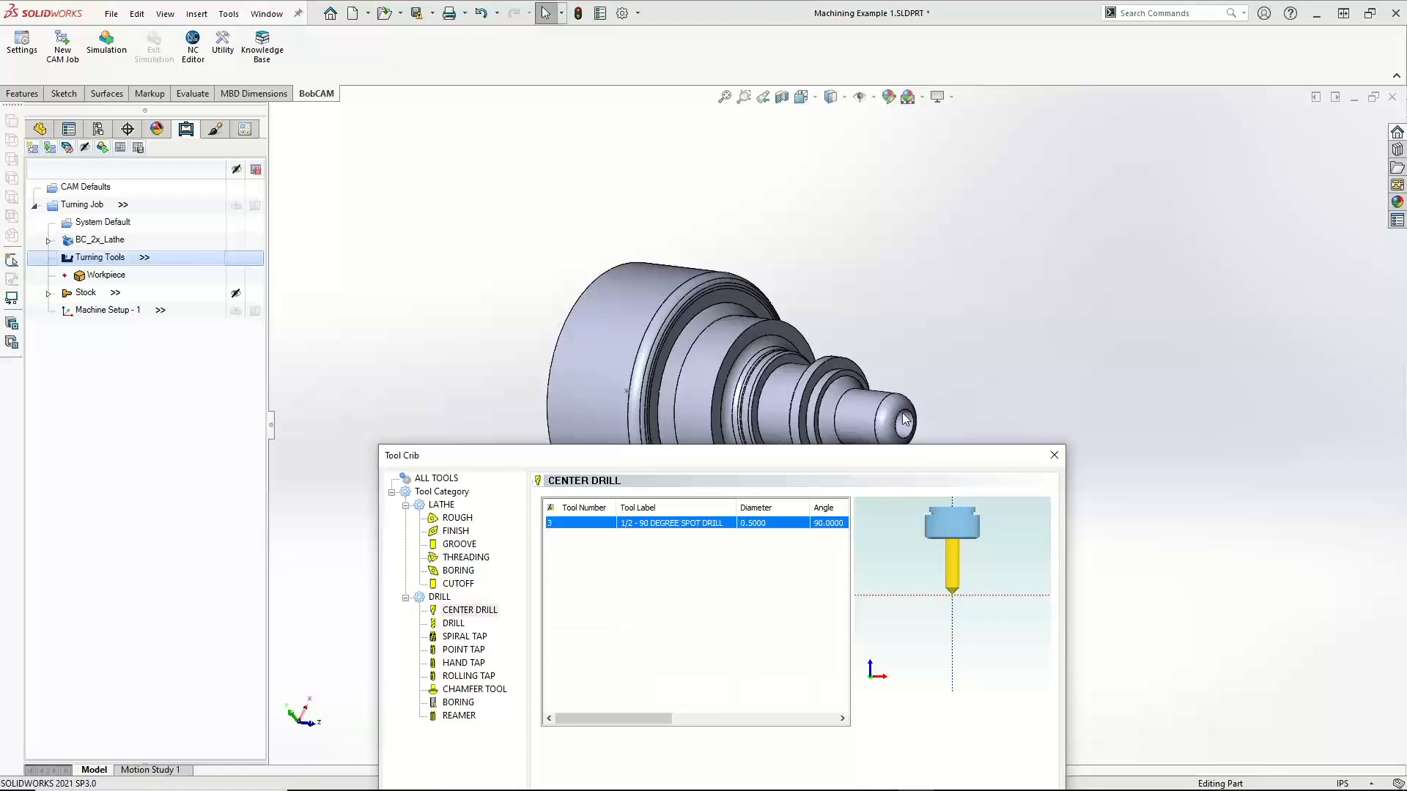
pyautogui.moveTo(882, 450); pyautogui.dragTo(887, 172)
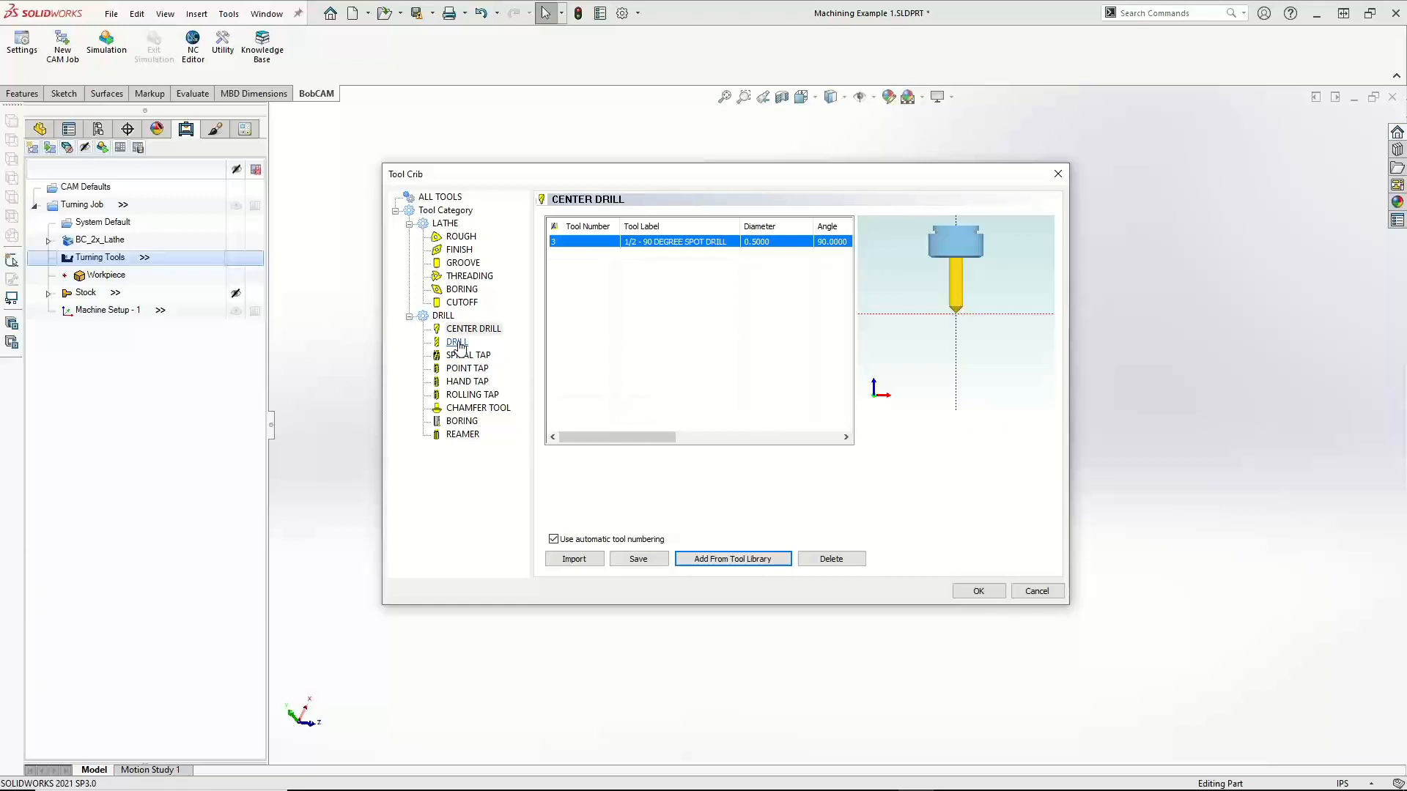
# Compare the 1/8 wide face, ID and OD tools in the lathe GROOVE library and select 1/8 WIDE - 1/64 RAD - OD GROOVE
pyautogui.click(465, 263)
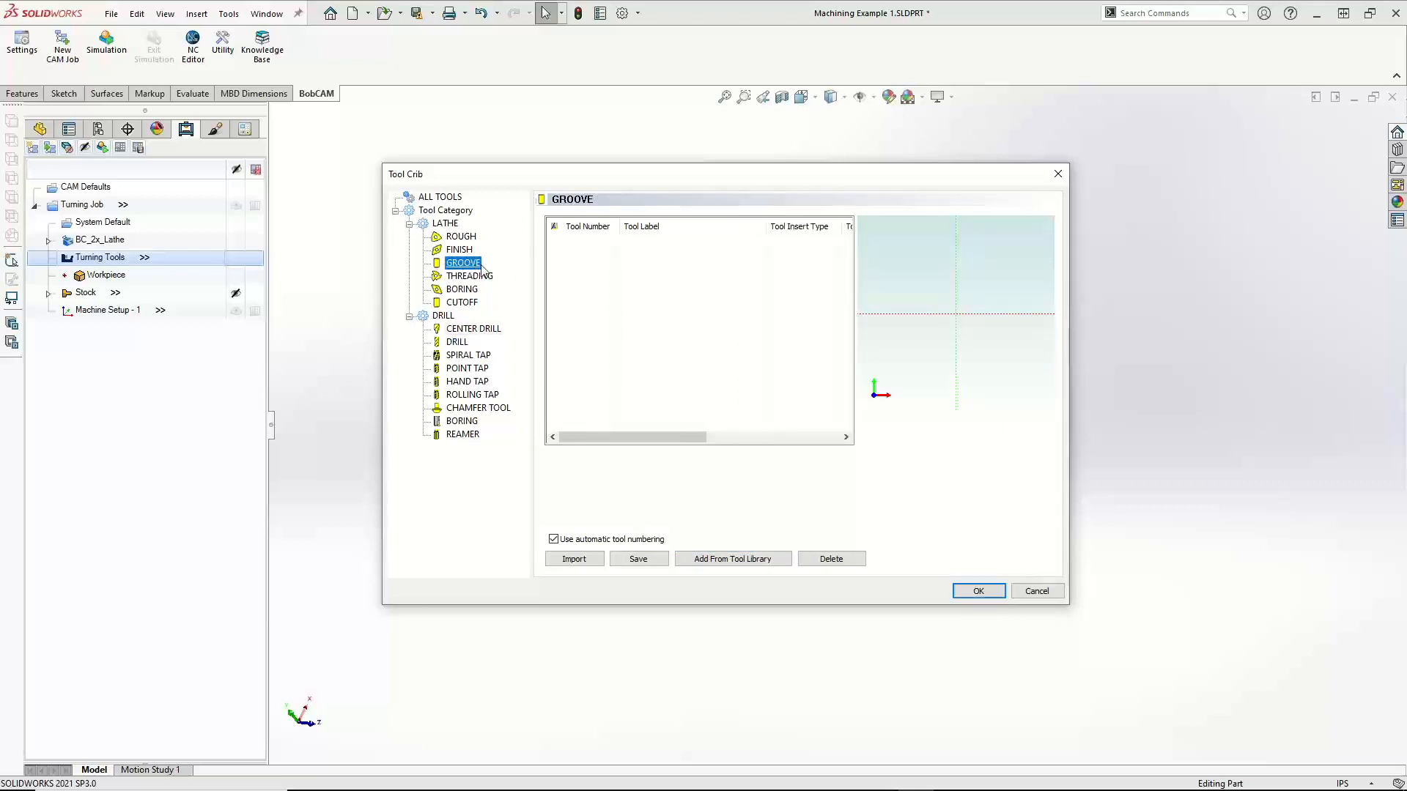
pyautogui.click(727, 559)
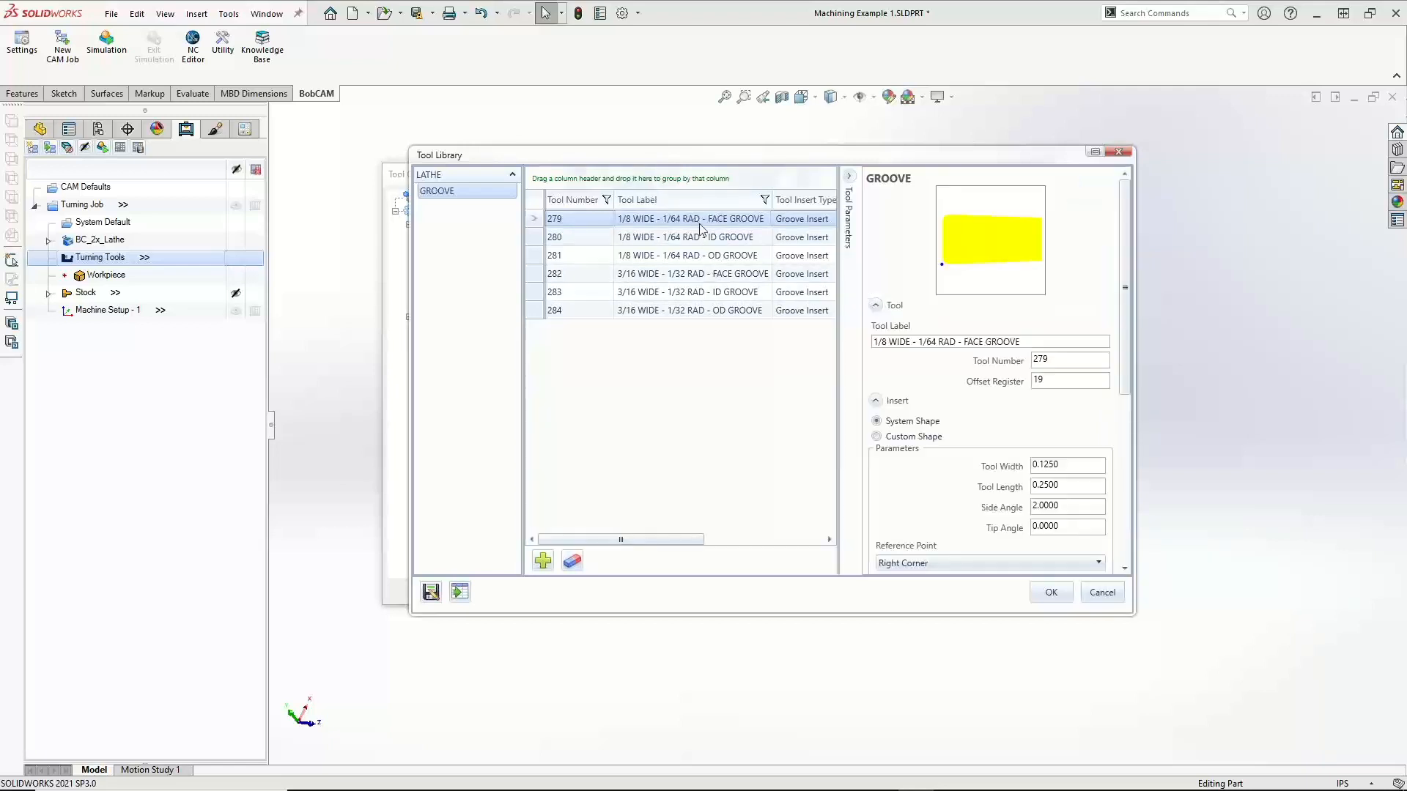
pyautogui.scroll(-5, 995, 425)
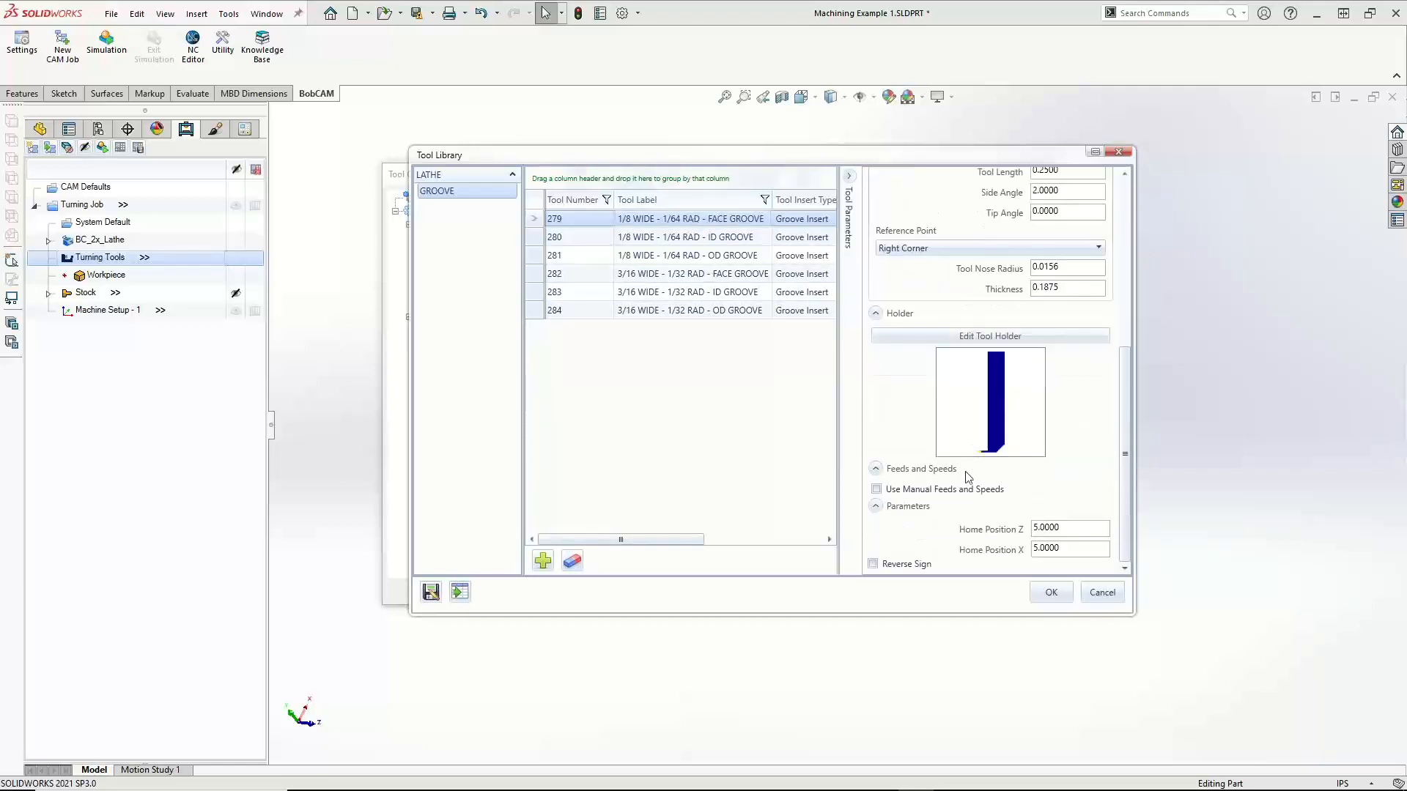
pyautogui.click(693, 236)
pyautogui.scroll(-5, 985, 370)
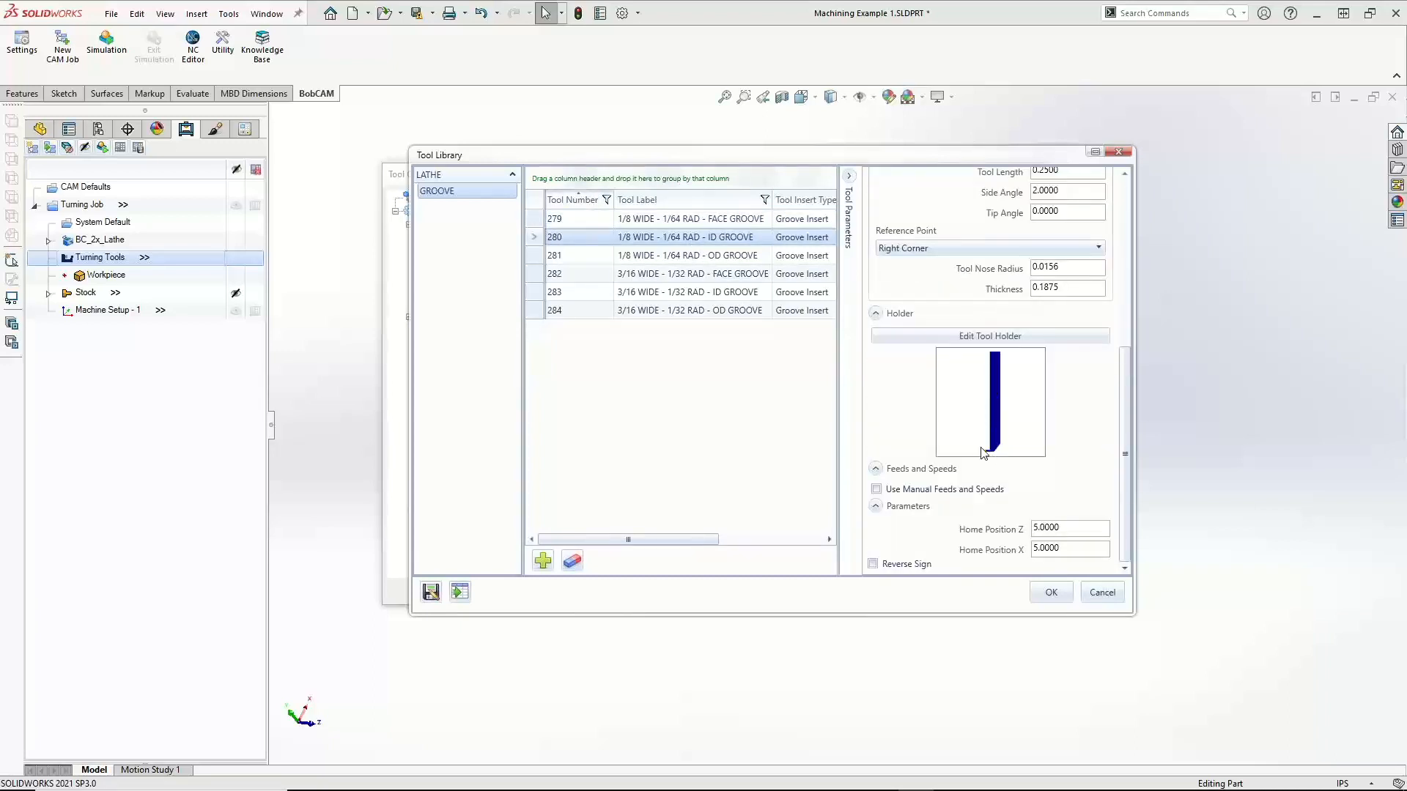
pyautogui.click(657, 257)
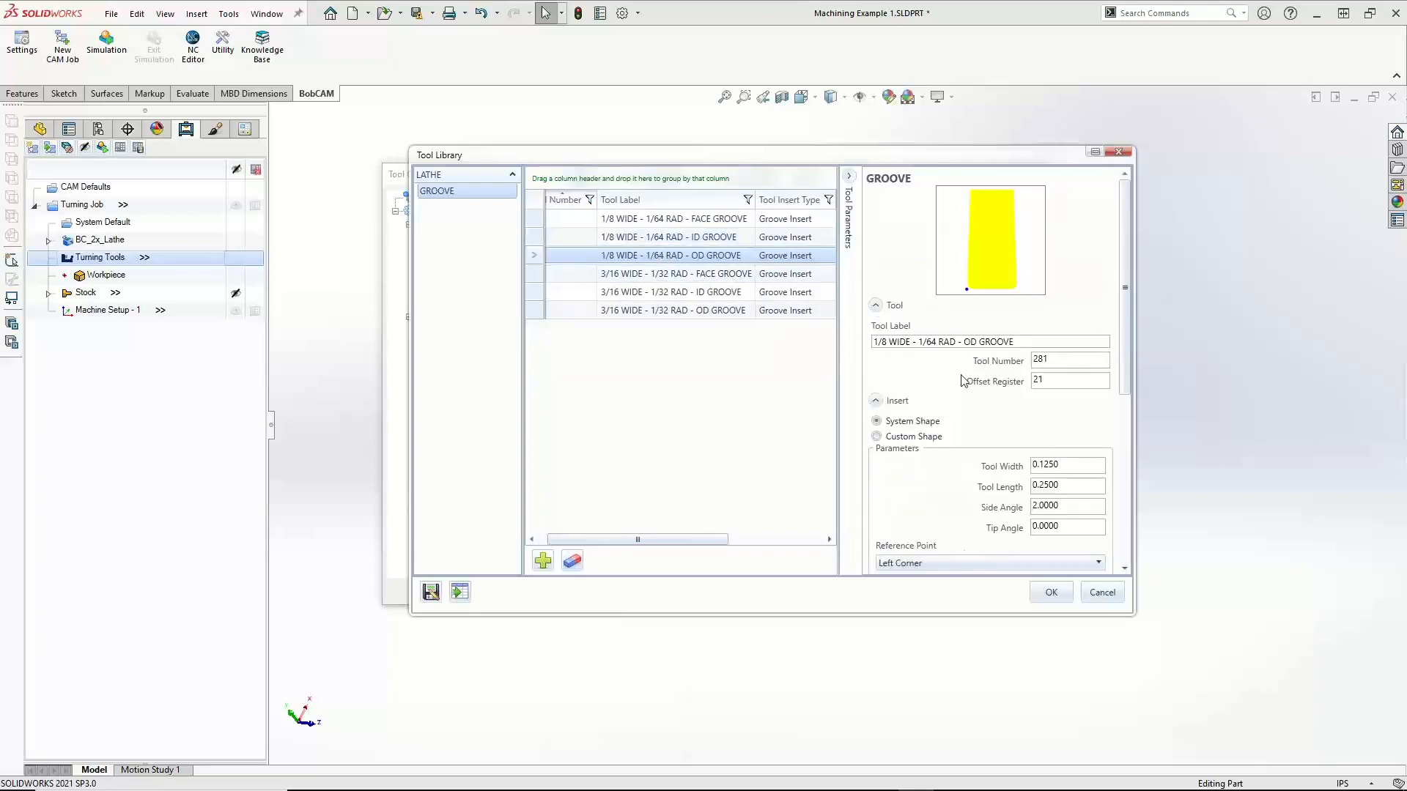
pyautogui.scroll(-5, 966, 385)
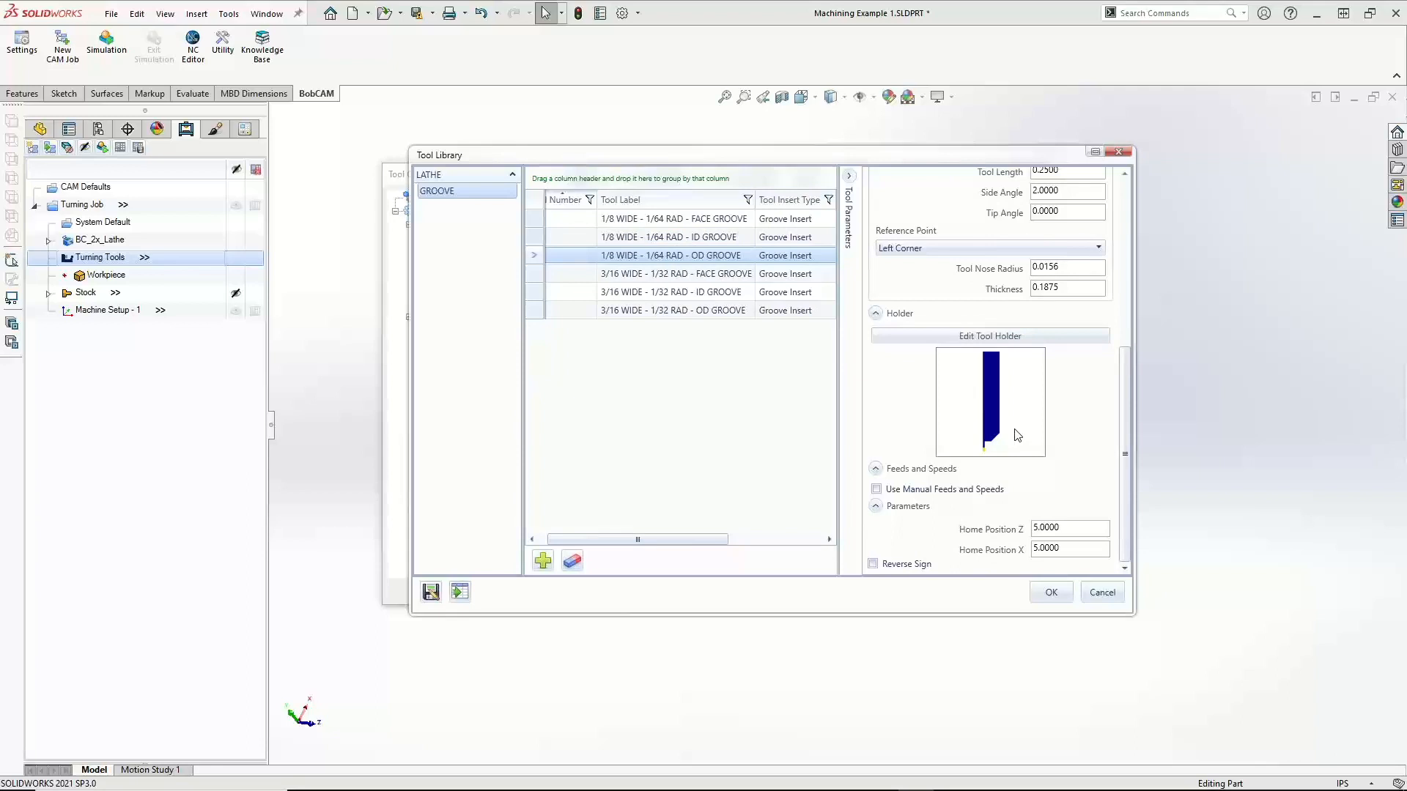
# Open the OD groove tool's holder definition and examine its dimensions and the offset and centered holder shapes
pyautogui.click(993, 339)
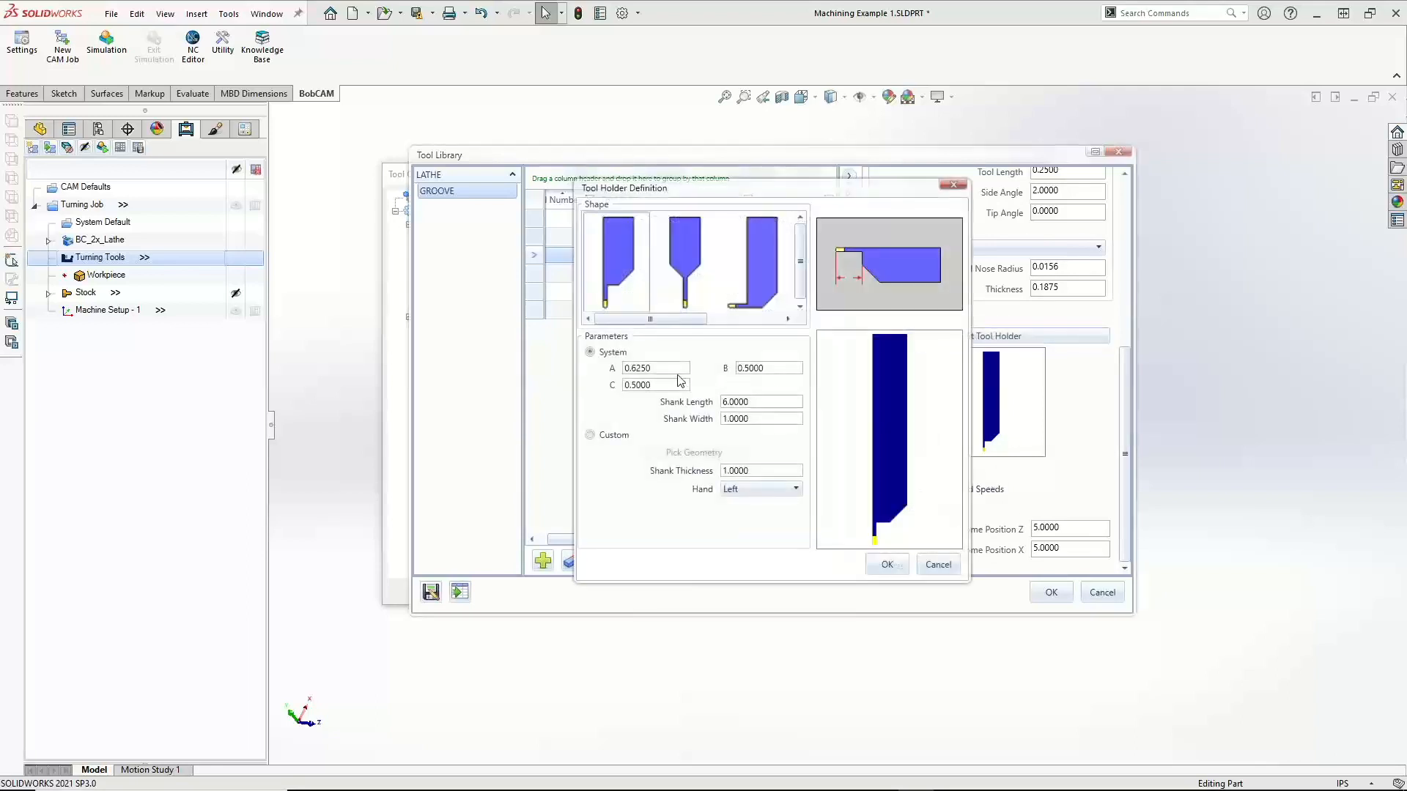
pyautogui.click(744, 370)
pyautogui.click(663, 370)
pyautogui.click(671, 247)
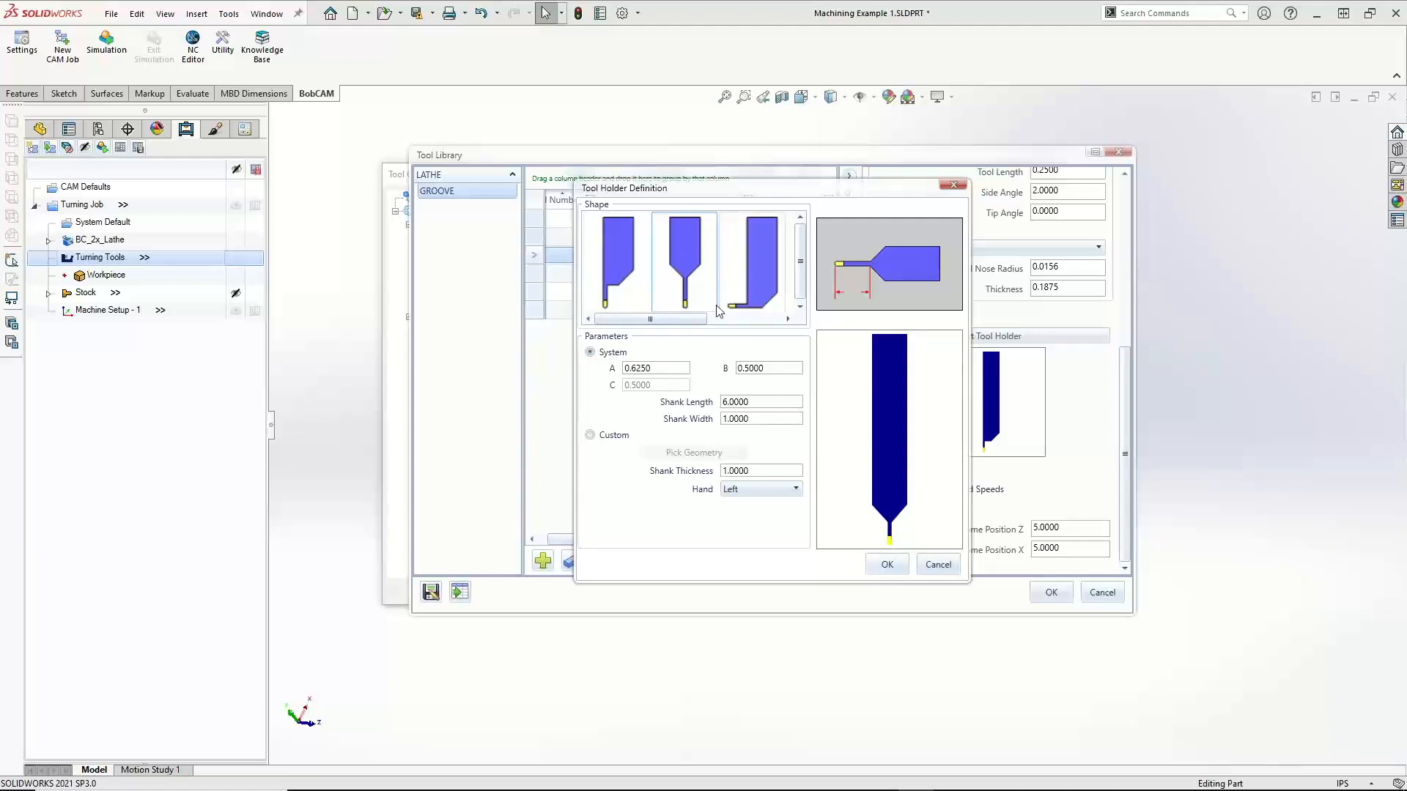
pyautogui.moveTo(649, 320)
pyautogui.mouseDown()
pyautogui.moveTo(773, 330)
pyautogui.moveTo(643, 328)
pyautogui.mouseUp()
pyautogui.click(619, 271)
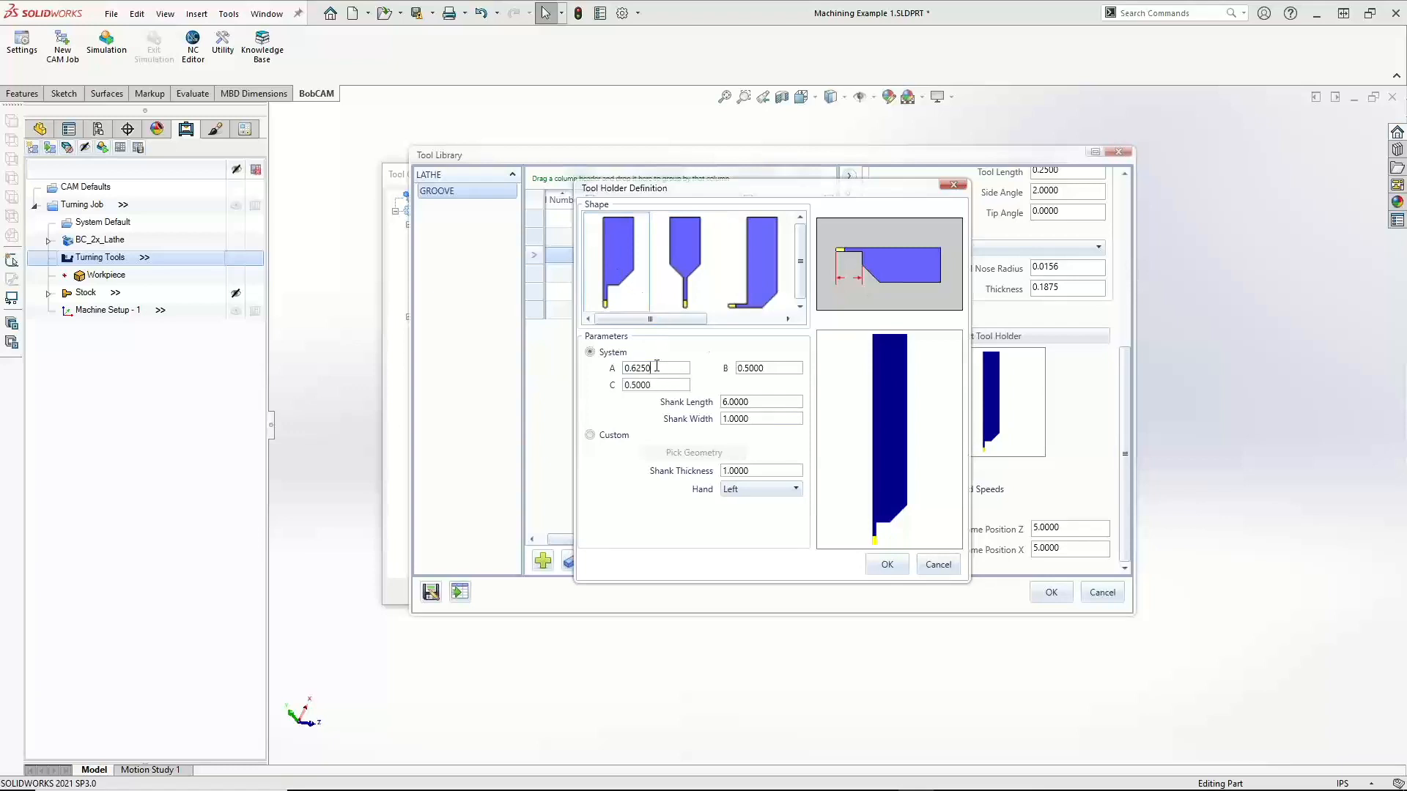
# Set holder dimension A to 0.75 and add the 1/8 WIDE - 1/64 RAD - OD GROOVE tool to the crib
pyautogui.moveTo(679, 367); pyautogui.dragTo(615, 371)
pyautogui.write('.75')
pyautogui.click(666, 381)
pyautogui.click(885, 565)
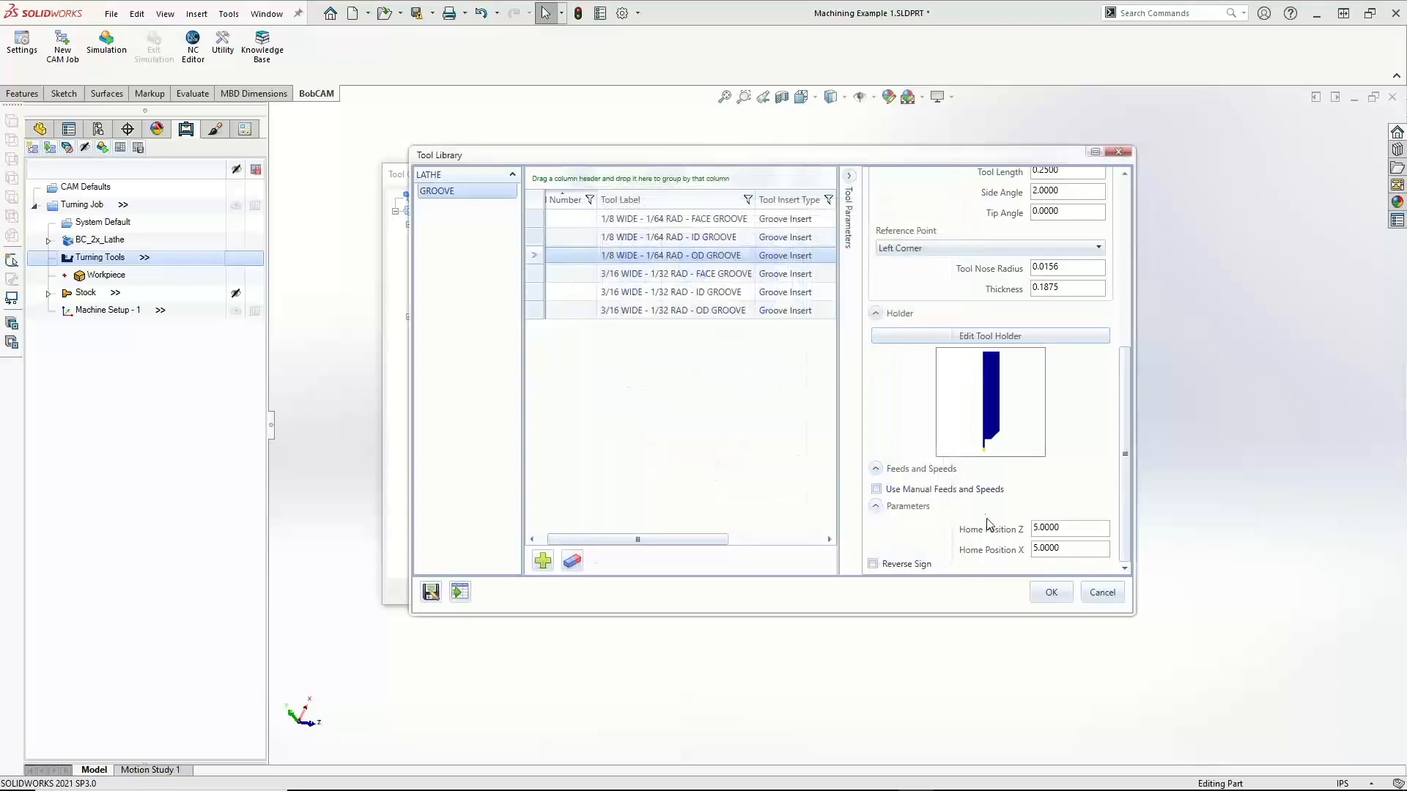
pyautogui.click(1050, 594)
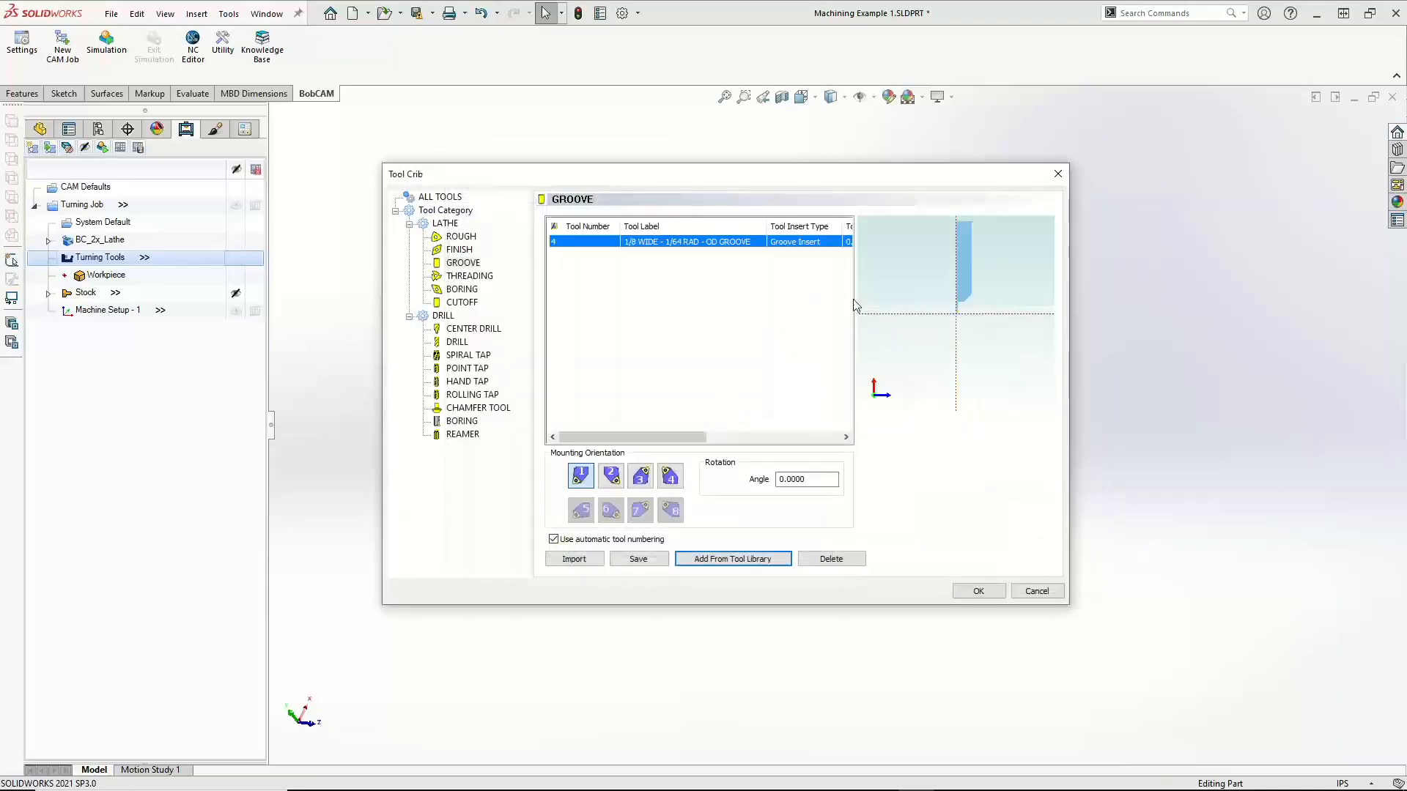
# Inspect the groove insert in the tool crib preview and compare it with the grooves on the part
pyautogui.scroll(5, 967, 266)
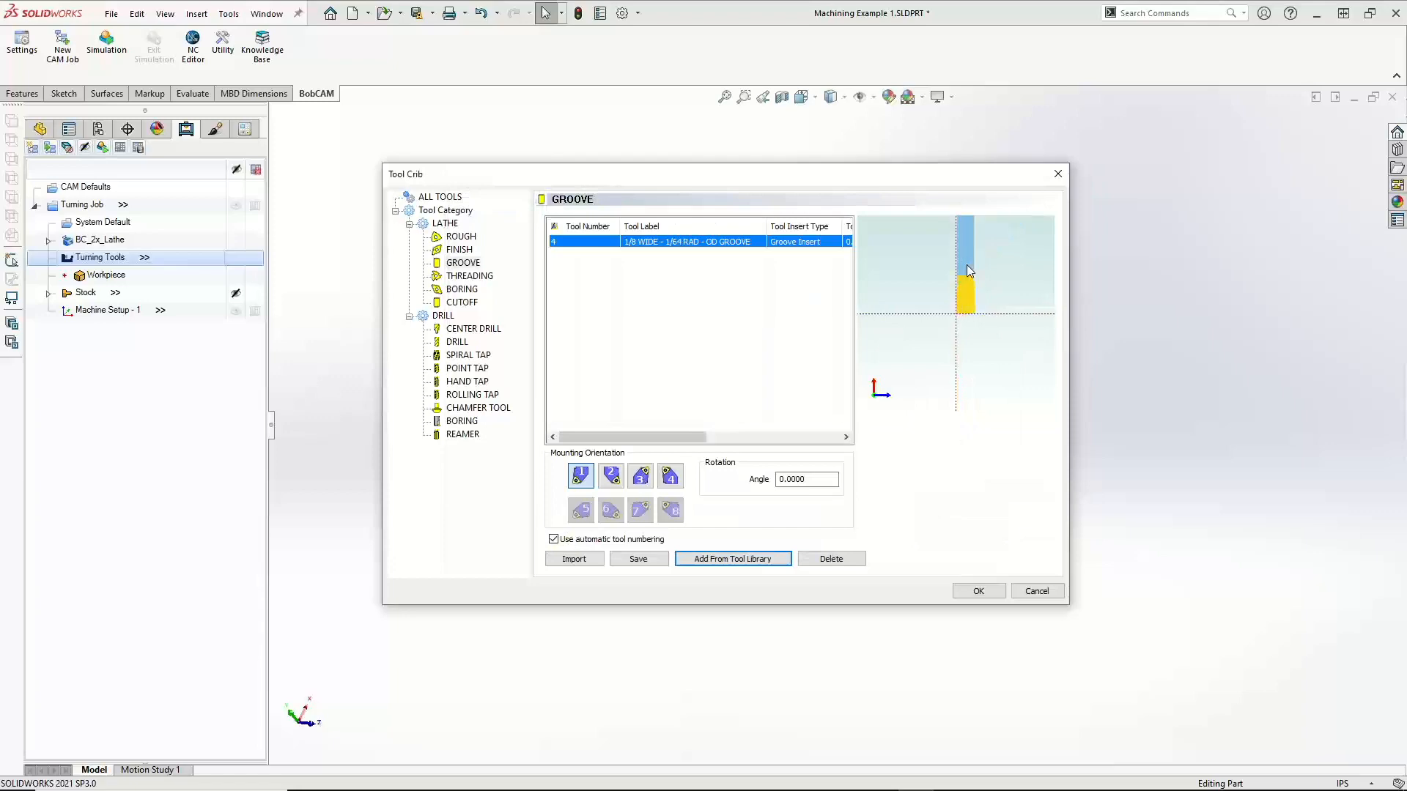
pyautogui.moveTo(665, 177); pyautogui.dragTo(806, 440)
pyautogui.moveTo(725, 303); pyautogui.dragTo(854, 579)
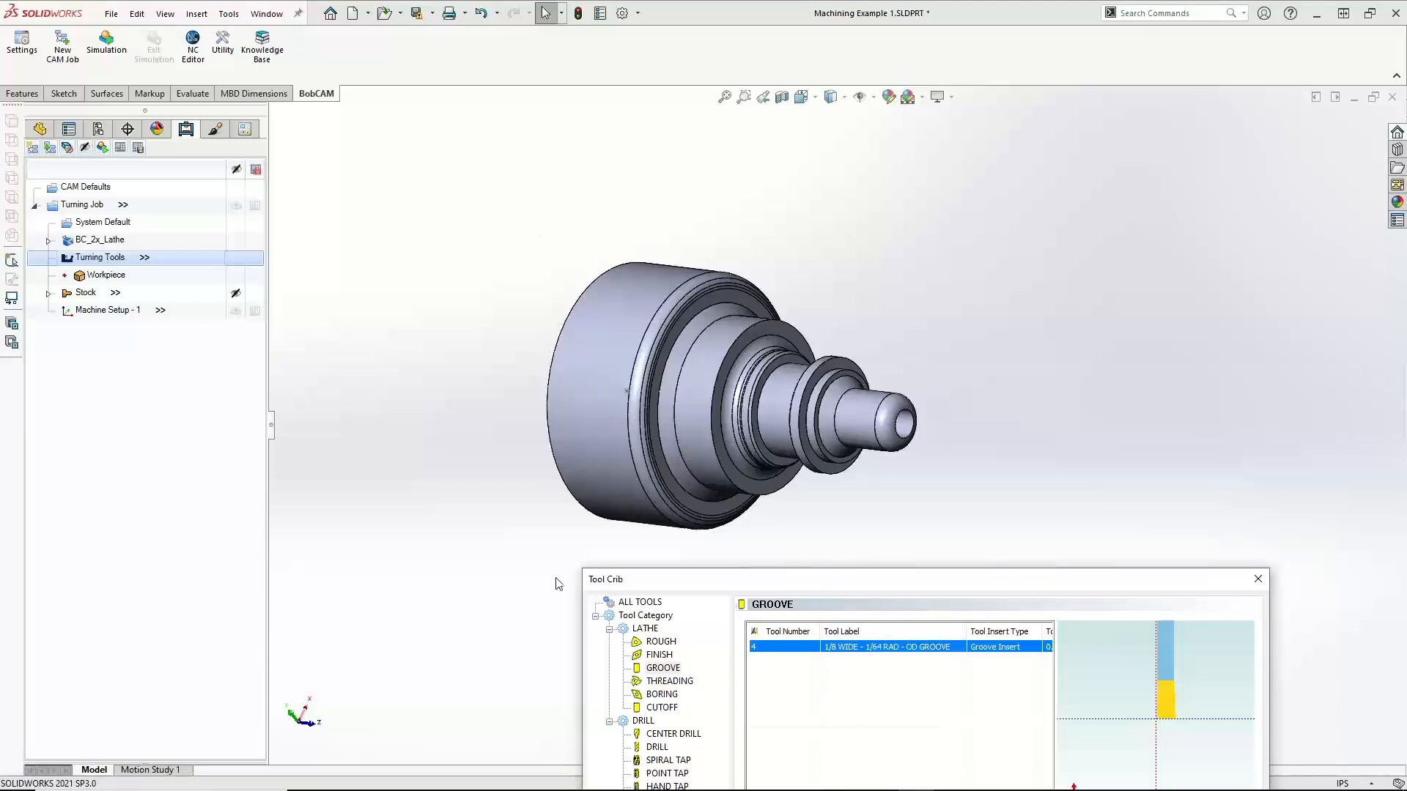
pyautogui.moveTo(870, 586); pyautogui.dragTo(691, 179)
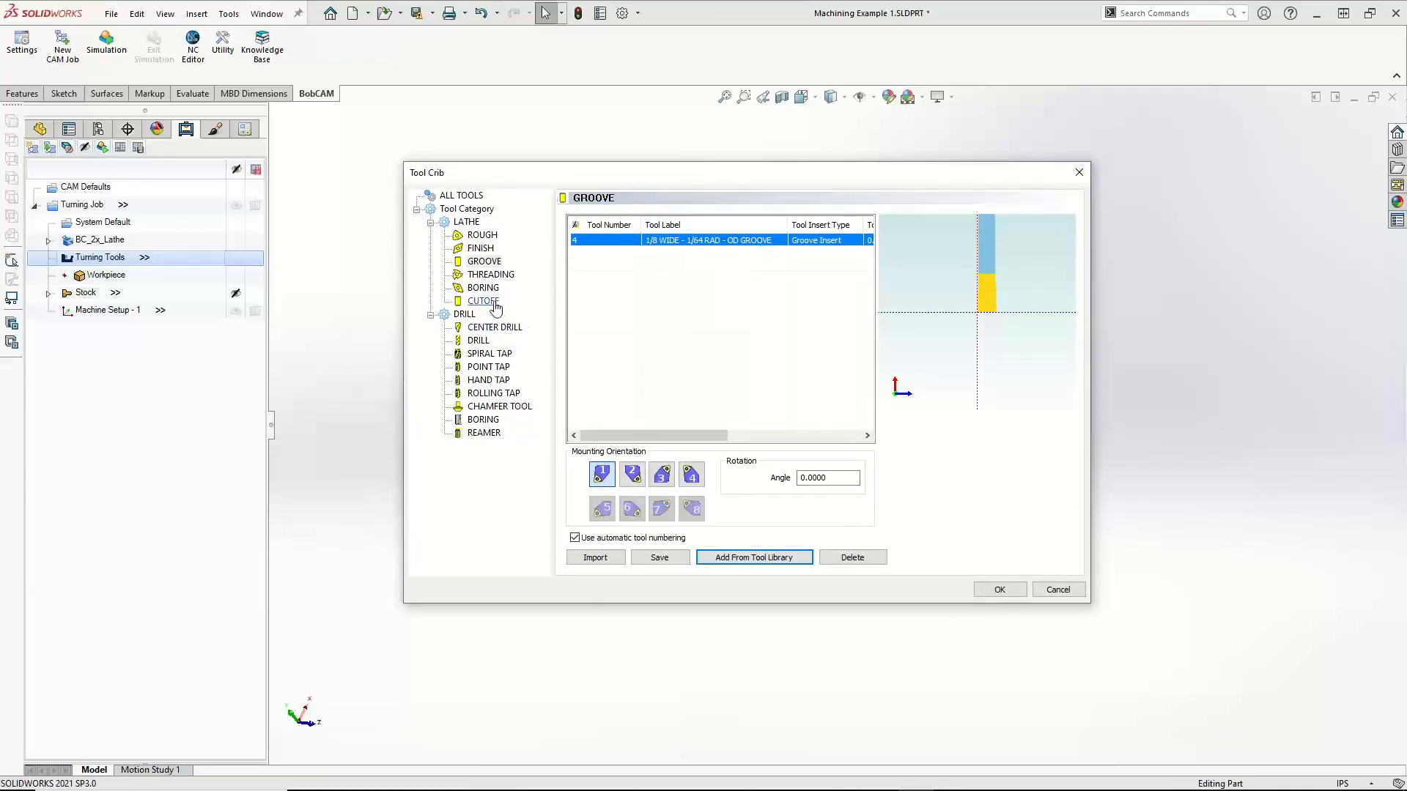
# Pick the 3.25 LENGTH - 1/8 WIDE CUTOFF tool from the lathe CUTOFF library and open its holder definition
pyautogui.moveTo(603, 176); pyautogui.dragTo(645, 217)
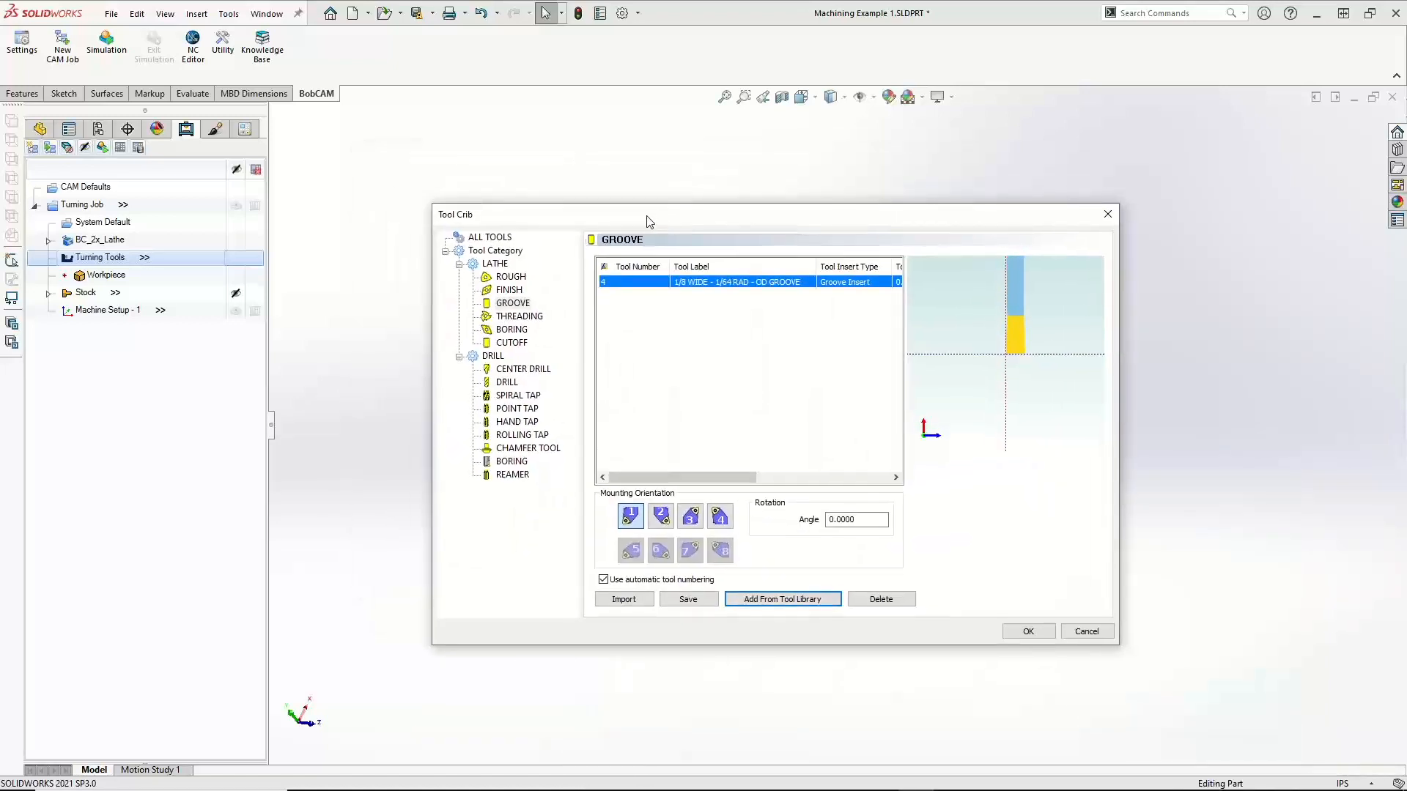
pyautogui.click(501, 343)
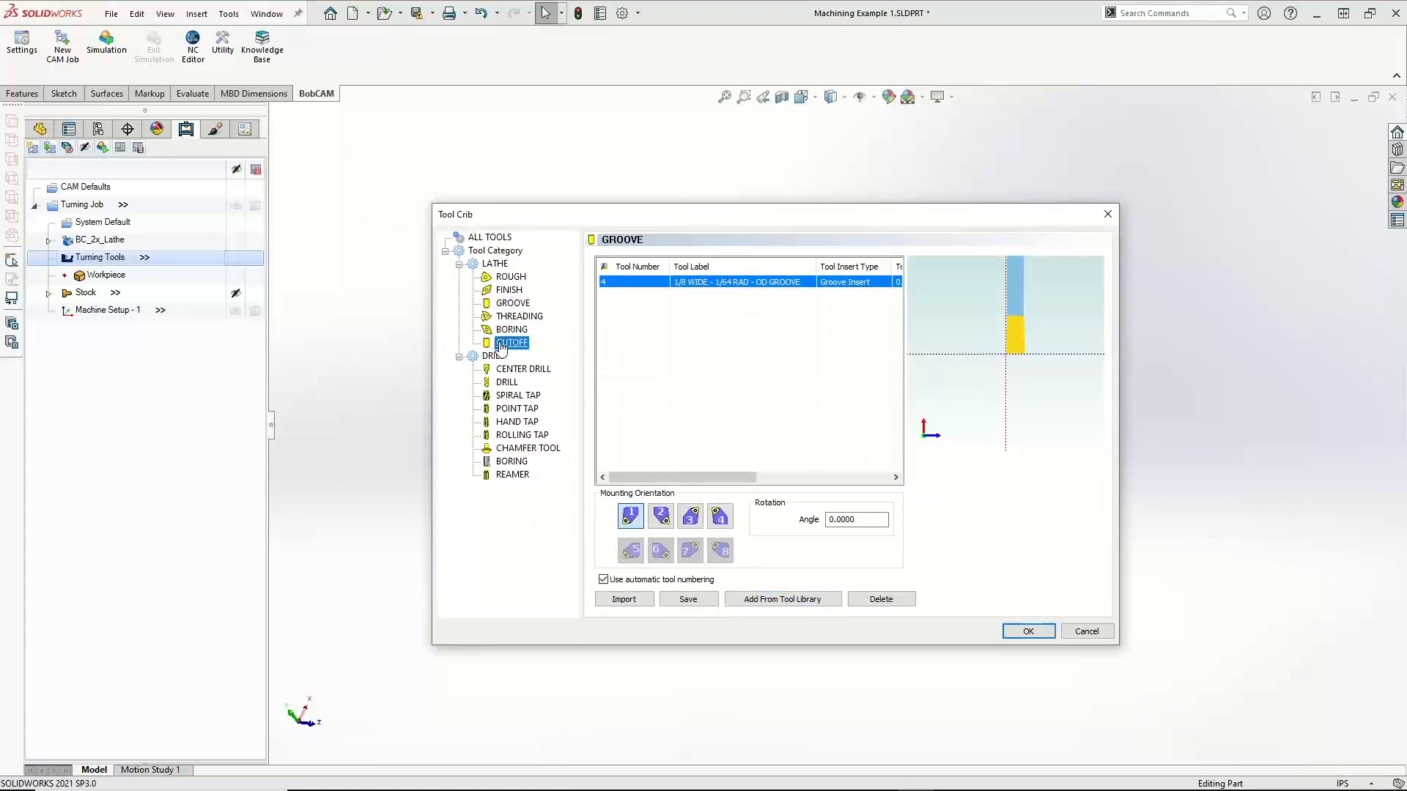
pyautogui.click(772, 600)
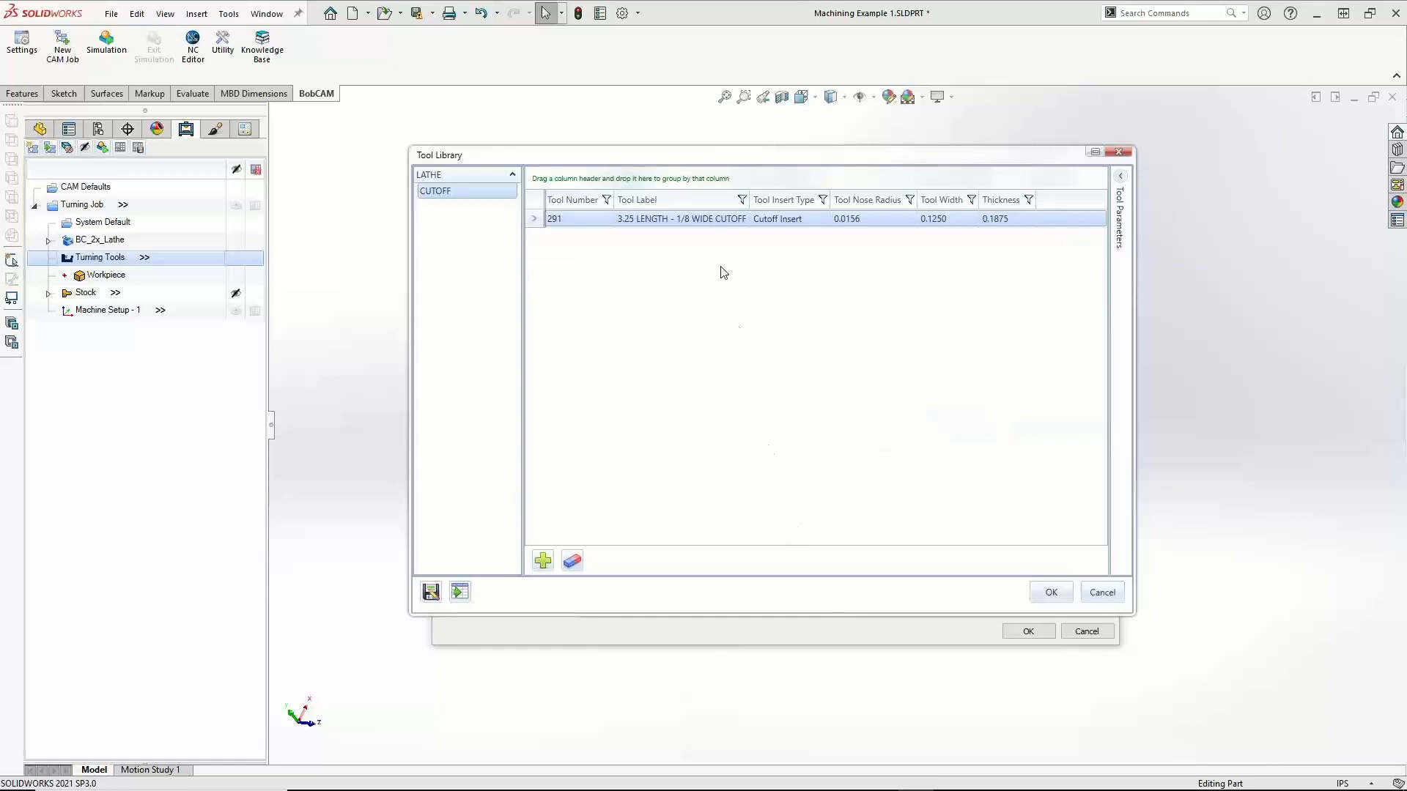
pyautogui.doubleClick(705, 219)
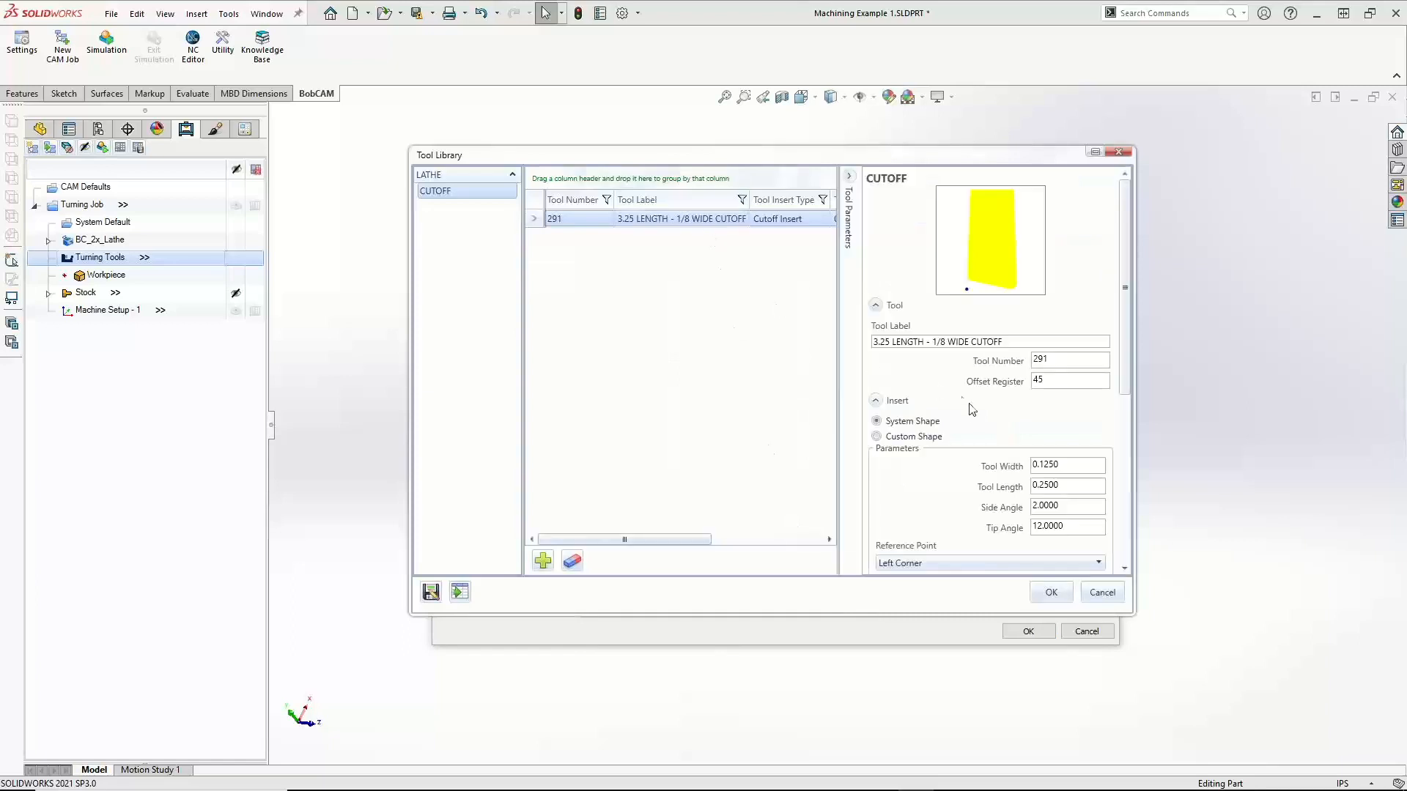
pyautogui.scroll(-3, 978, 423)
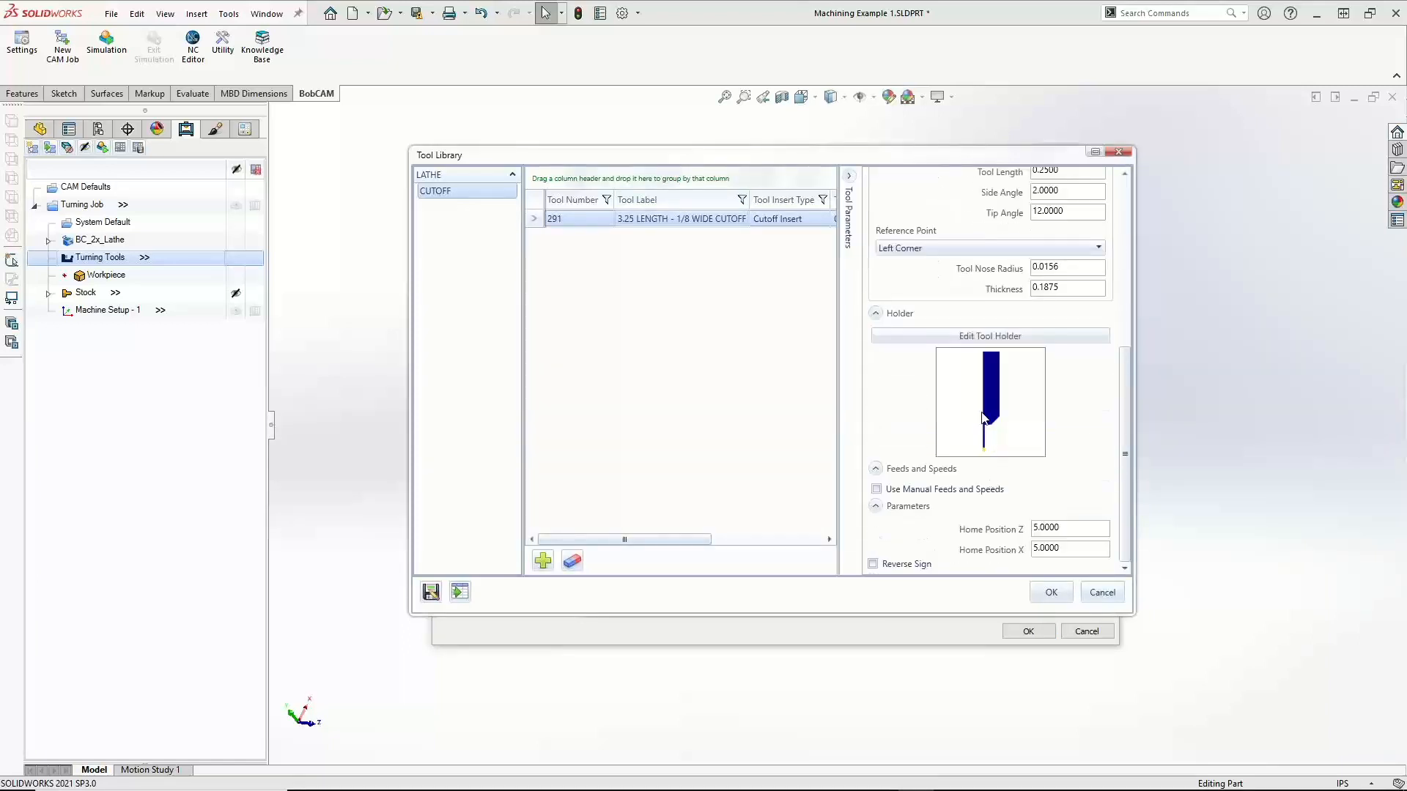
pyautogui.click(964, 339)
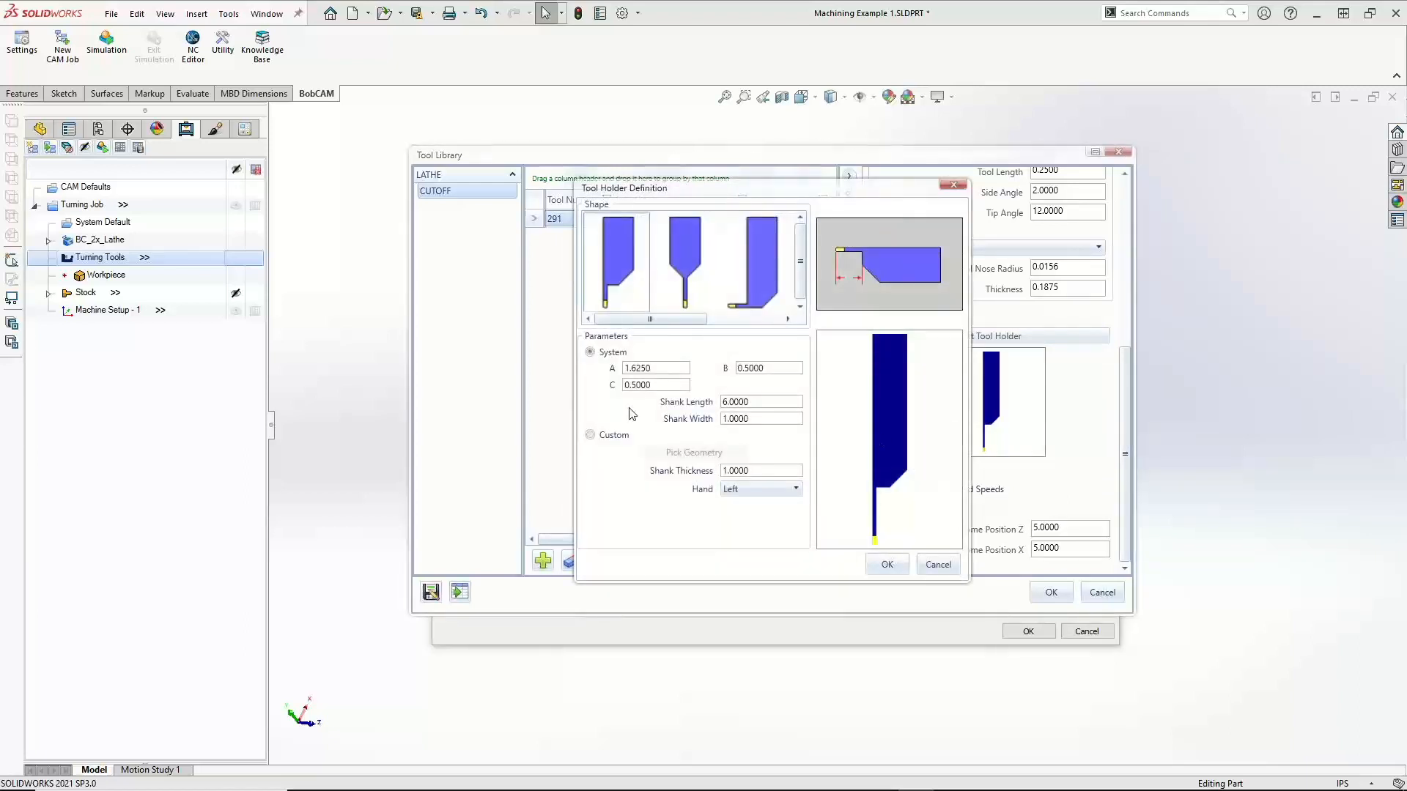
# Set dimension A of the cutoff tool's holder to 3.25
pyautogui.moveTo(662, 368); pyautogui.dragTo(579, 366)
pyautogui.click(677, 387)
pyautogui.click(673, 369)
pyautogui.moveTo(666, 369); pyautogui.dragTo(579, 369)
pyautogui.moveTo(655, 188)
pyautogui.mouseDown()
pyautogui.moveTo(841, 225)
pyautogui.moveTo(671, 170)
pyautogui.mouseUp()
pyautogui.write('3')
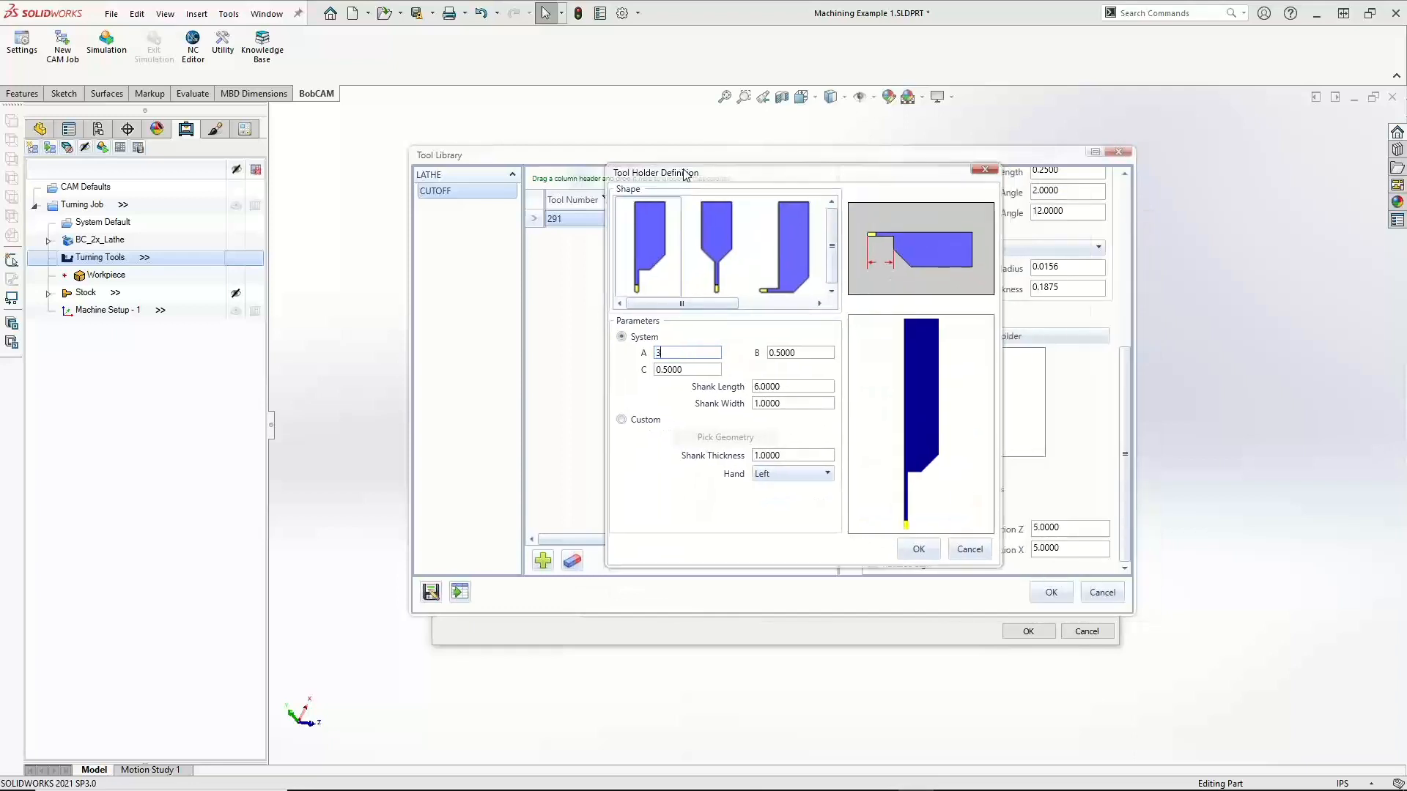
pyautogui.write('.25')
pyautogui.click(798, 352)
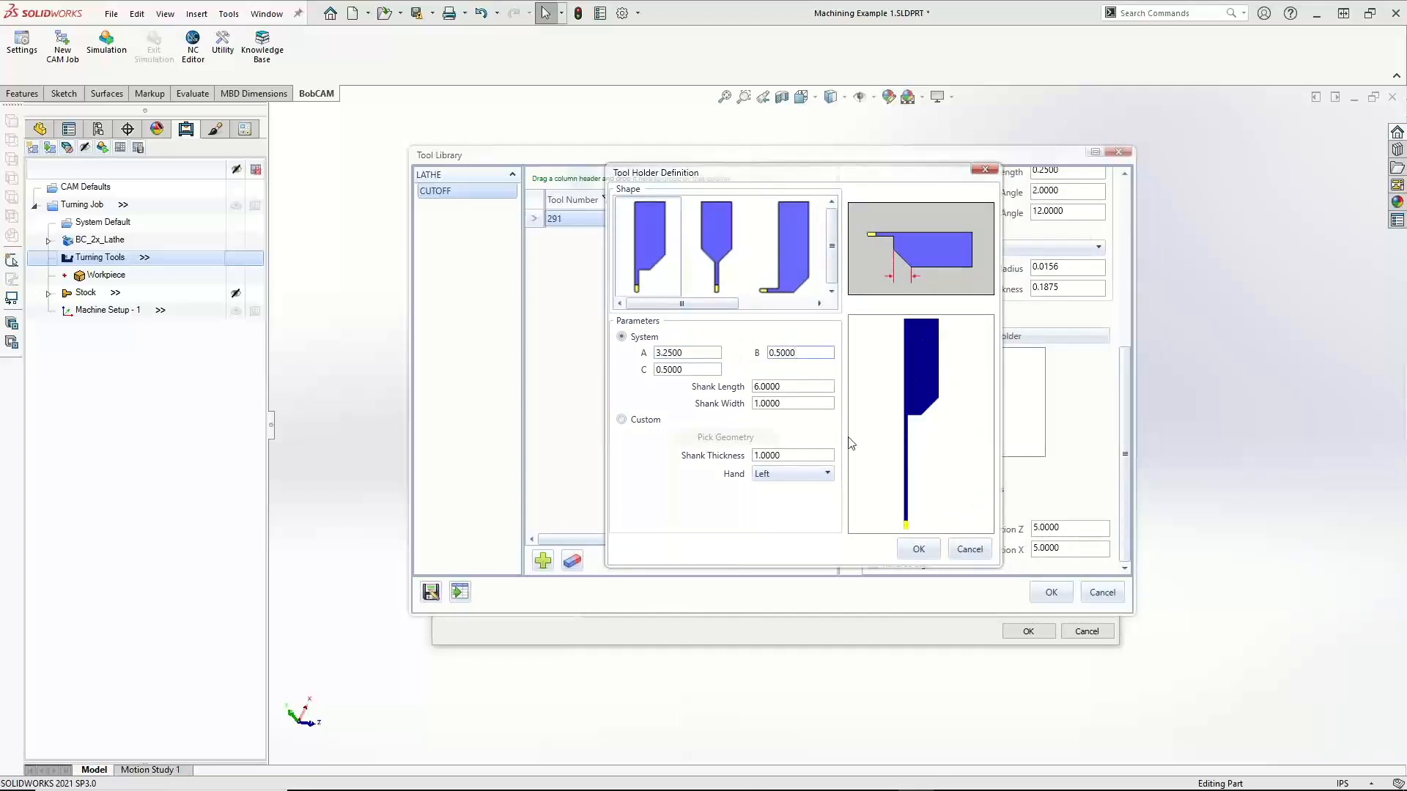
# Try a shank length of 8 on the cutoff holder and set it back to 6
pyautogui.doubleClick(788, 387)
pyautogui.doubleClick(792, 405)
pyautogui.doubleClick(769, 386)
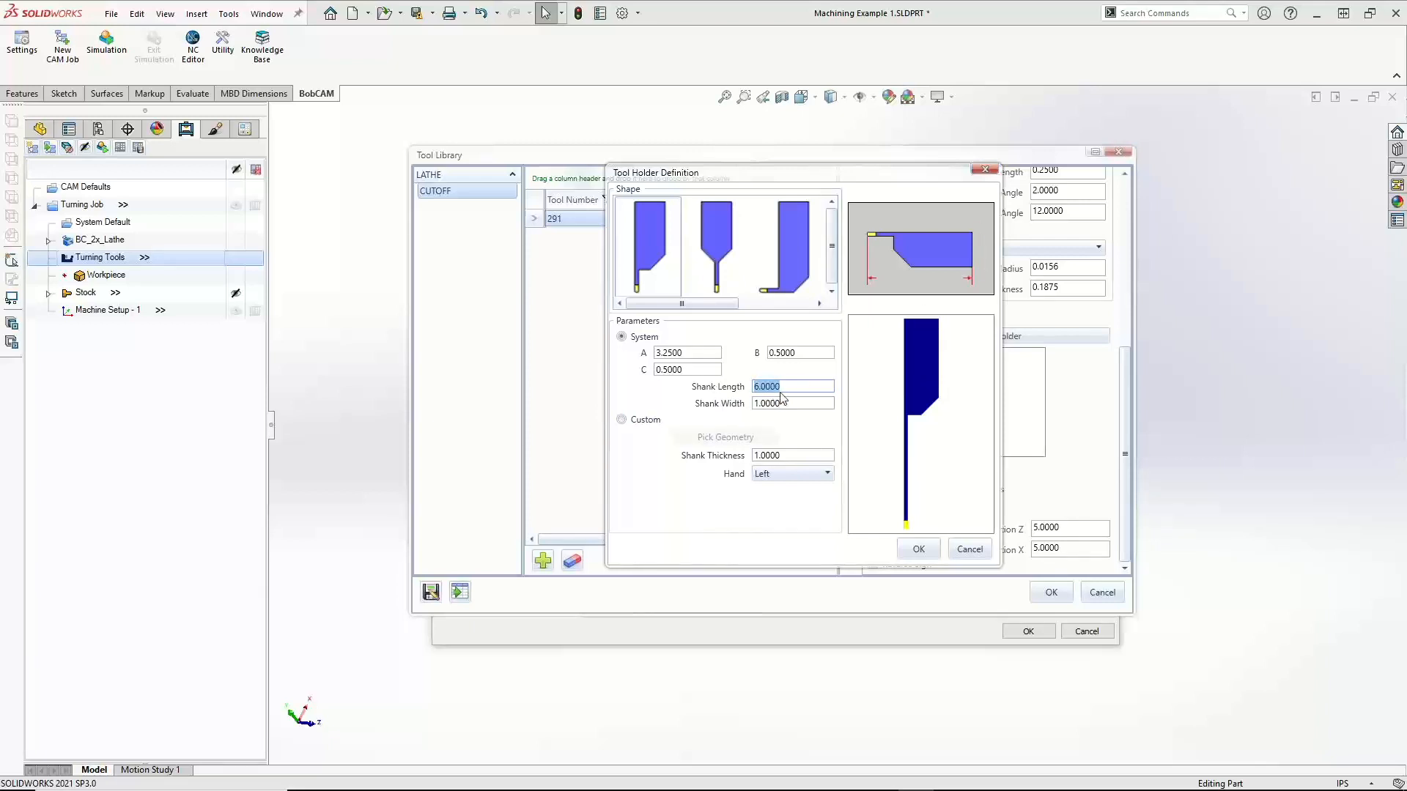
pyautogui.write('8')
pyautogui.click(804, 403)
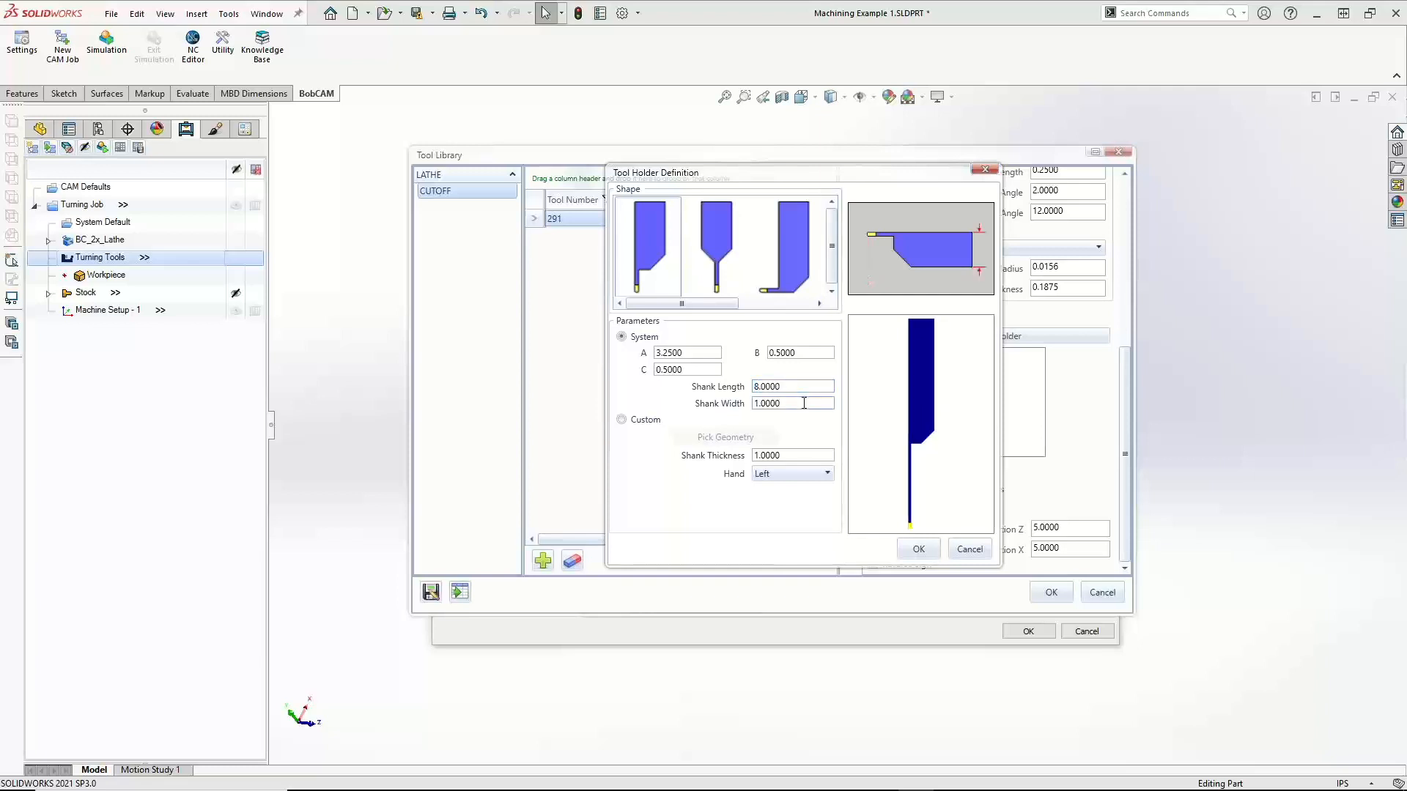
pyautogui.doubleClick(766, 387)
pyautogui.write('6')
pyautogui.click(804, 403)
# Set the cutoff holder's shank width to 0.75 and add the 3.25 LENGTH - 1/8 WIDE CUTOFF tool to the crib
pyautogui.doubleClick(766, 403)
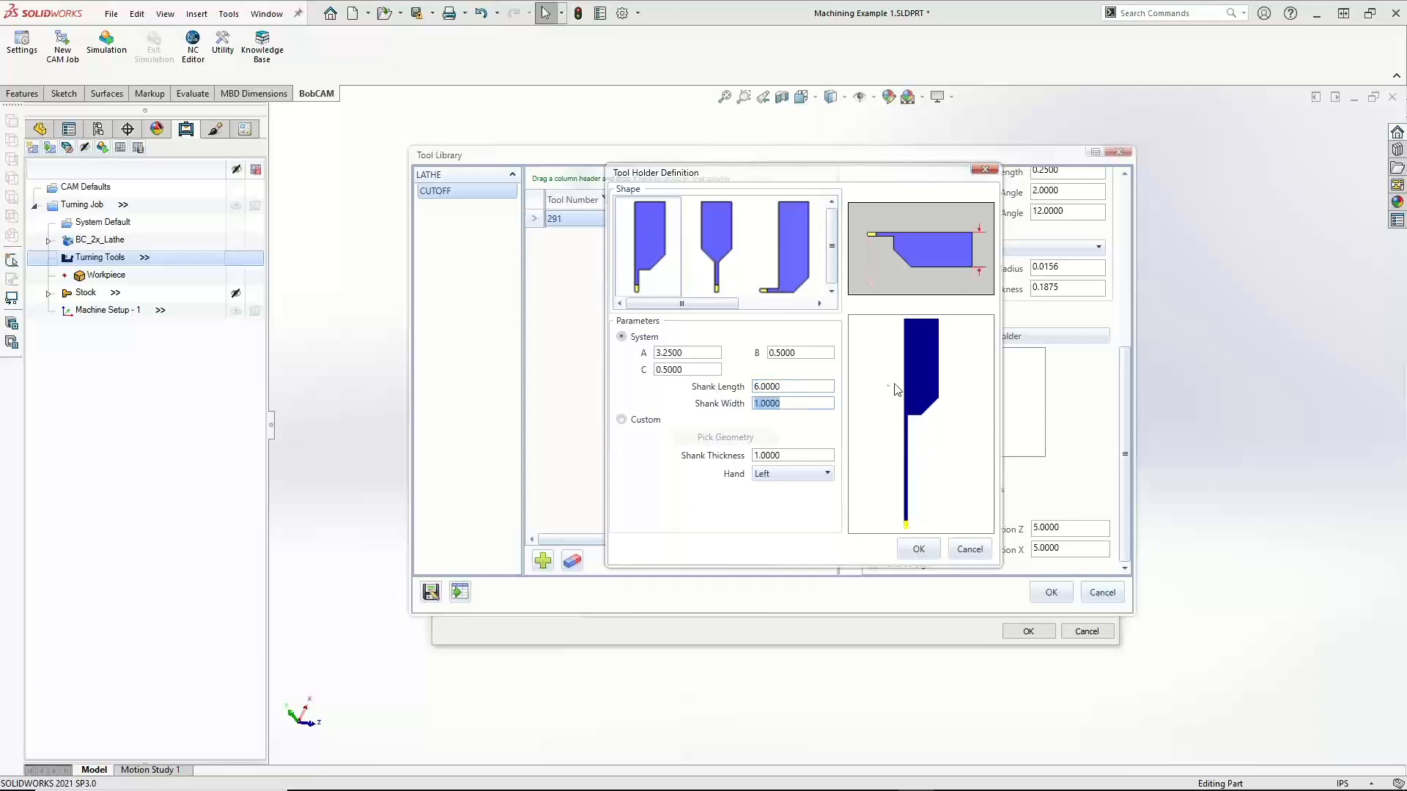
pyautogui.press('BackSpace')
pyautogui.write('.75')
pyautogui.click(784, 388)
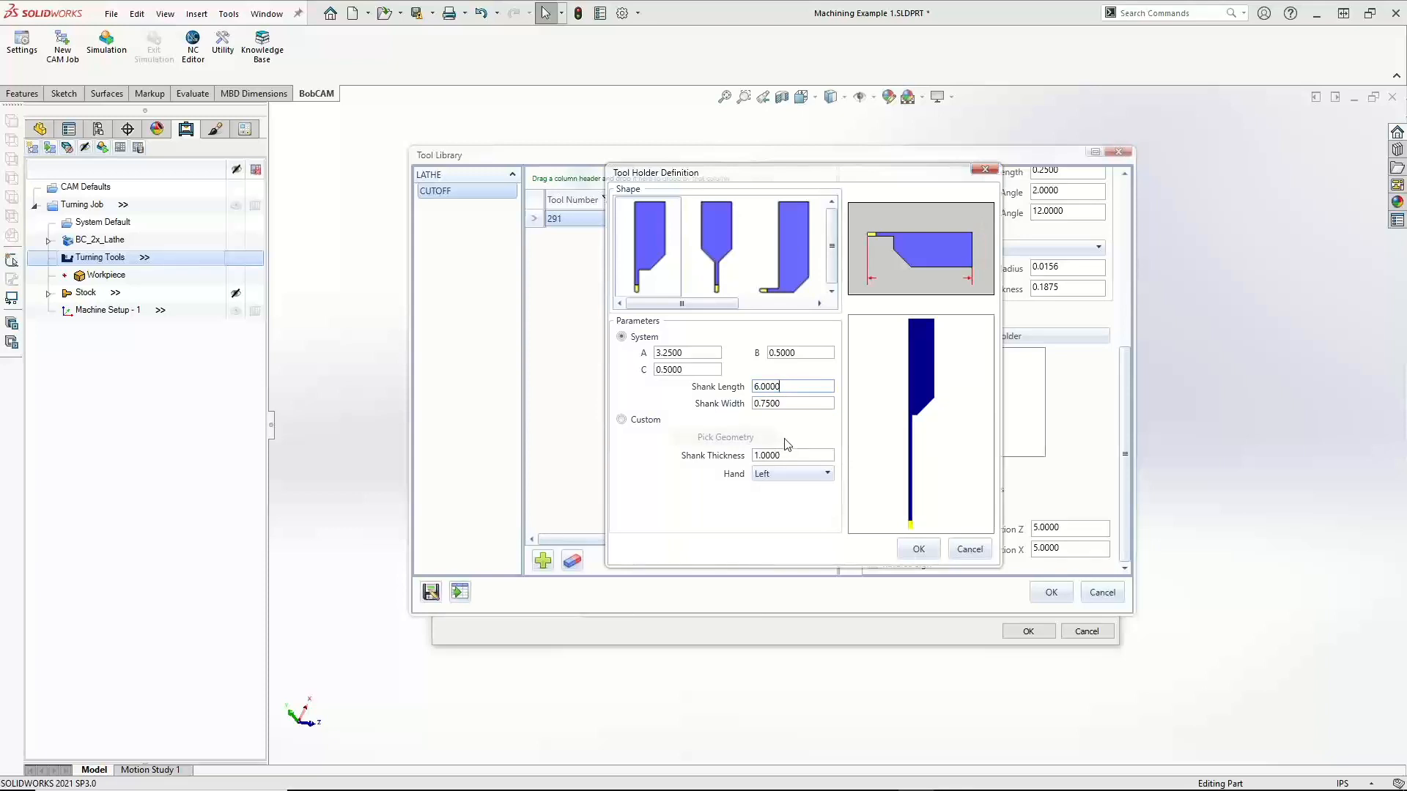
pyautogui.moveTo(787, 455); pyautogui.dragTo(728, 462)
pyautogui.click(789, 455)
pyautogui.moveTo(779, 455); pyautogui.dragTo(731, 462)
pyautogui.click(920, 549)
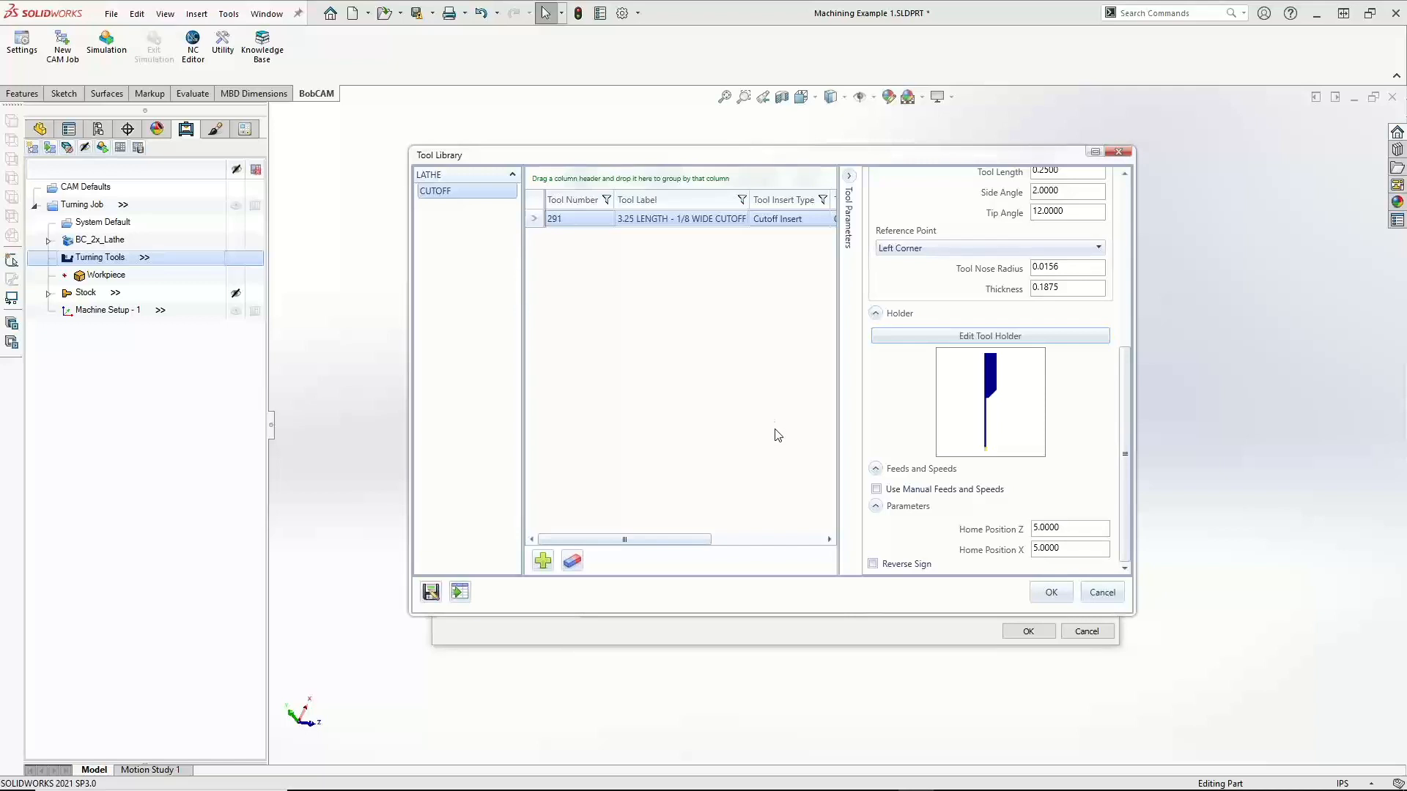
pyautogui.click(1052, 592)
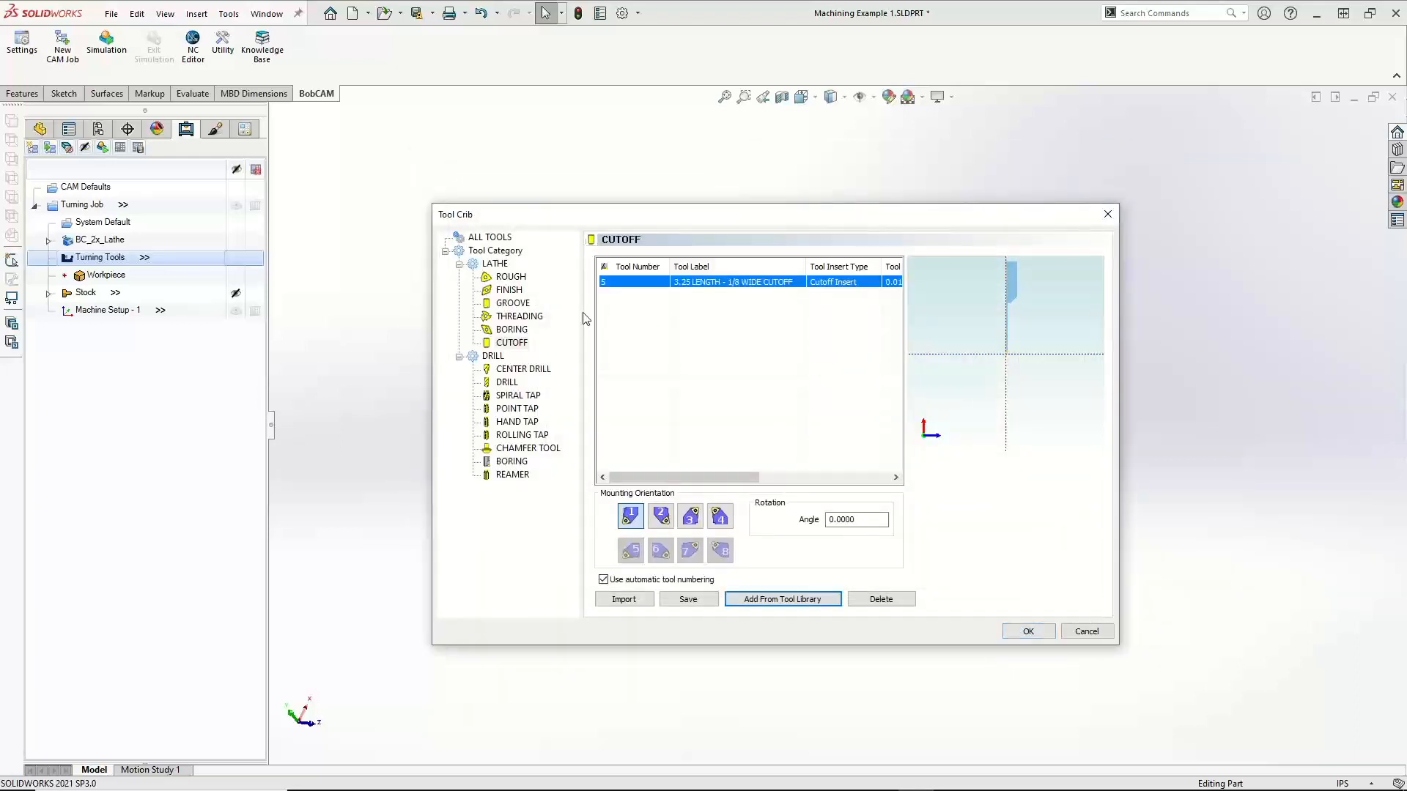
# Review the rough, finish, center drill, groove and cutoff tools in the complete tool list and accept the tool crib
pyautogui.click(489, 236)
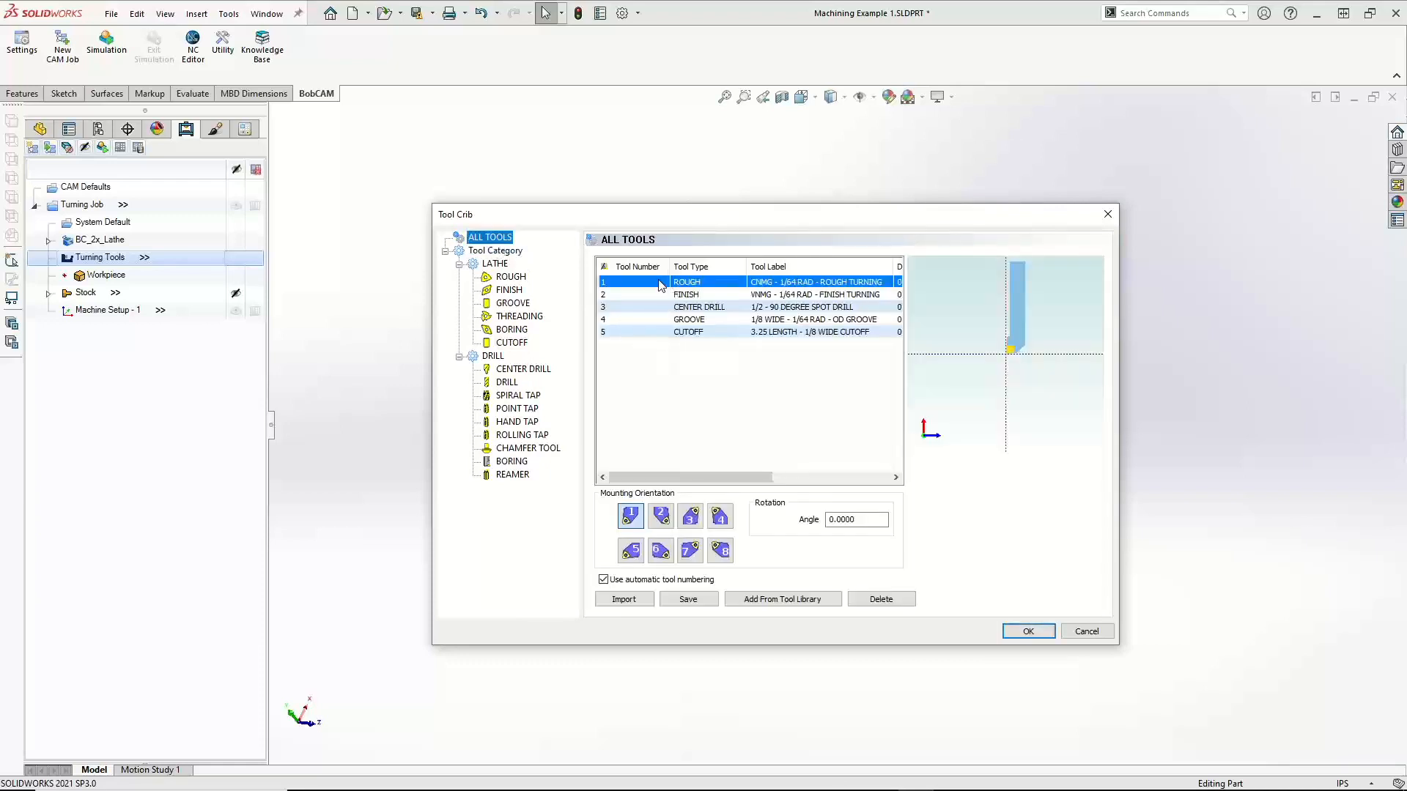
pyautogui.click(662, 296)
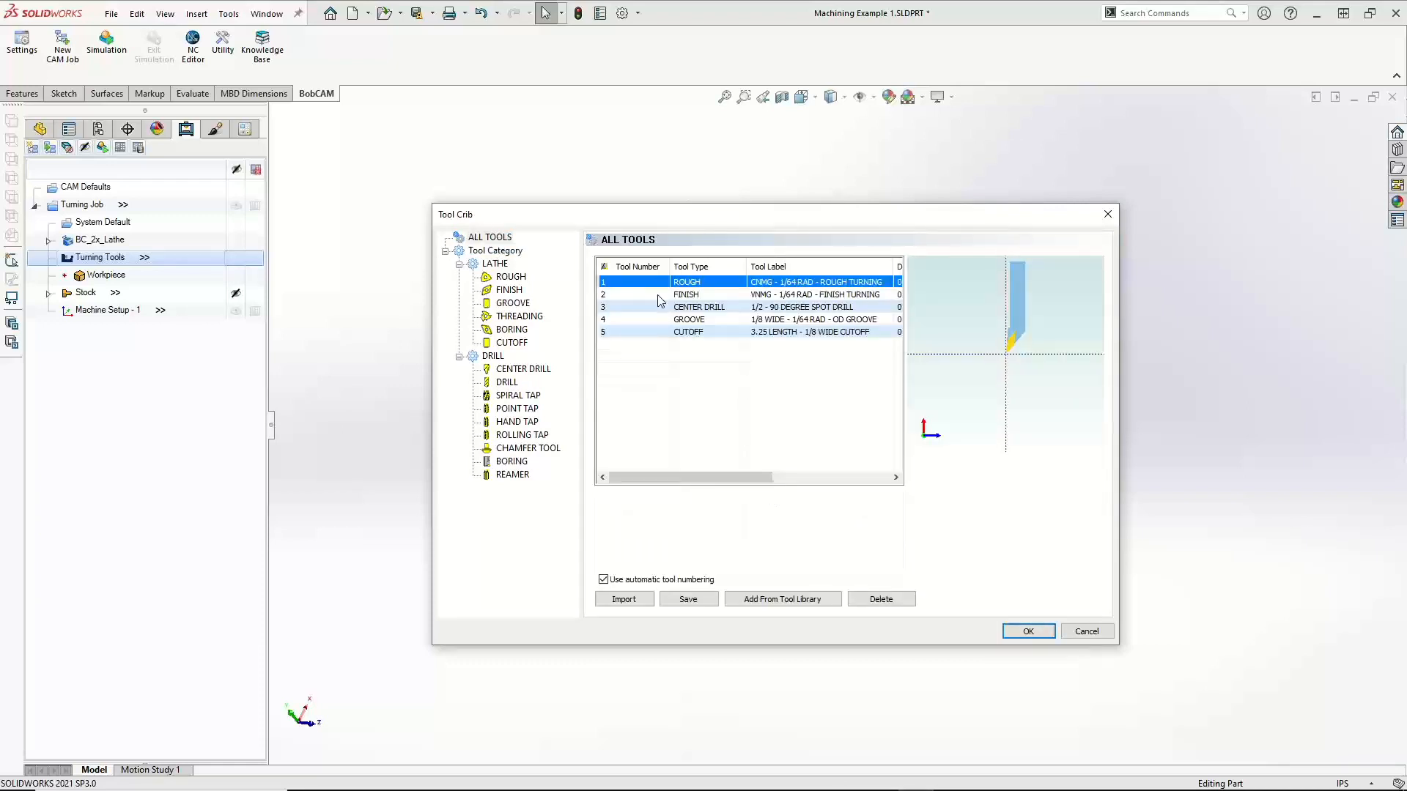
pyautogui.click(656, 309)
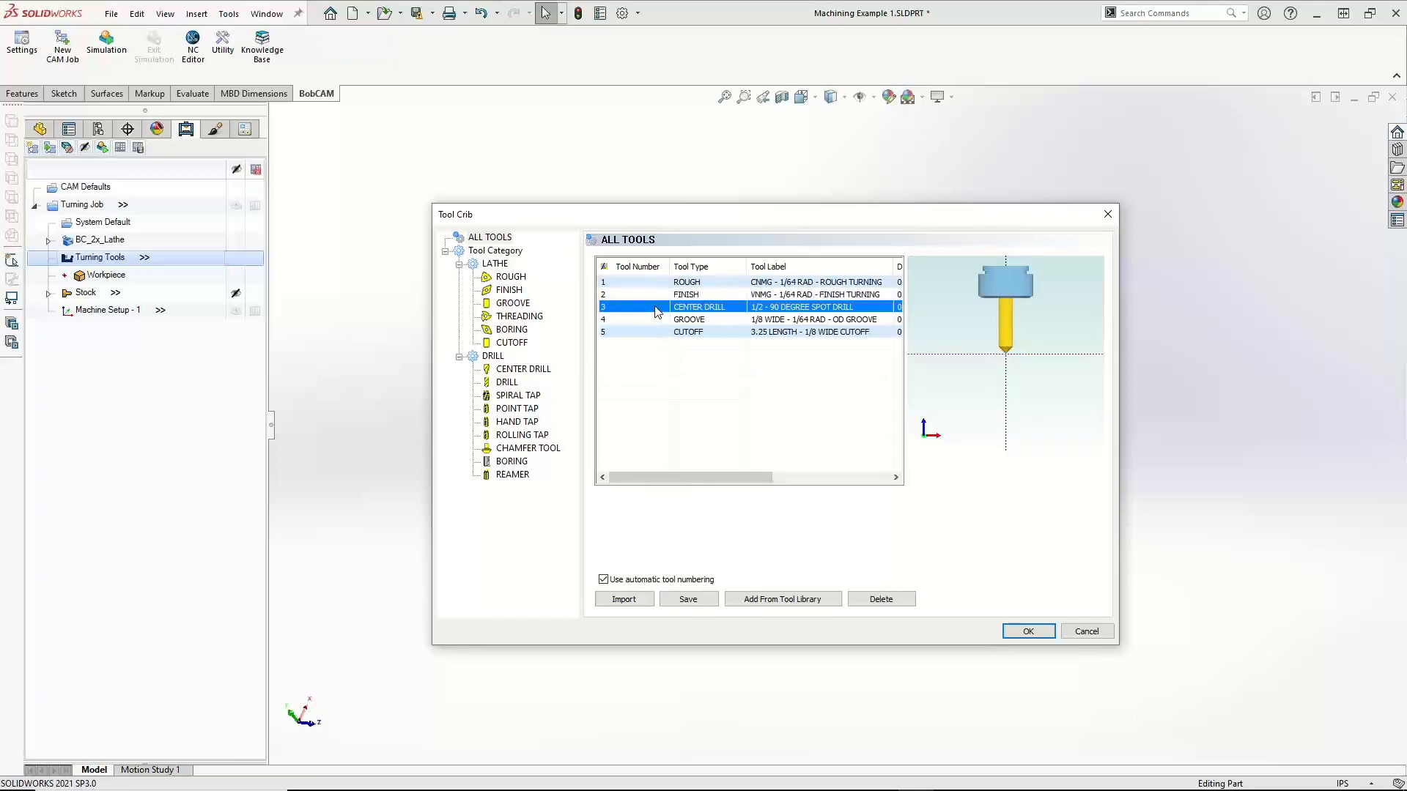
pyautogui.click(652, 319)
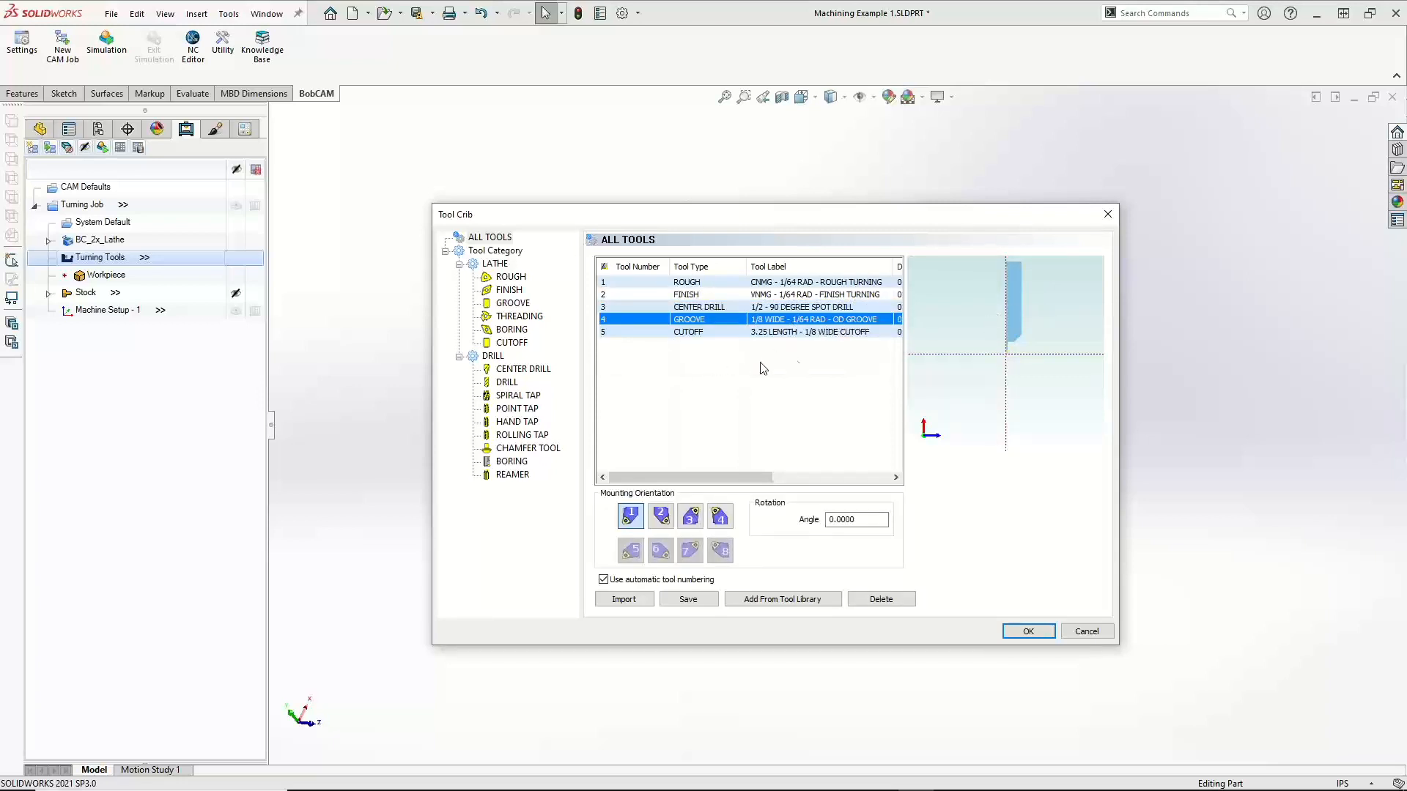
pyautogui.click(659, 332)
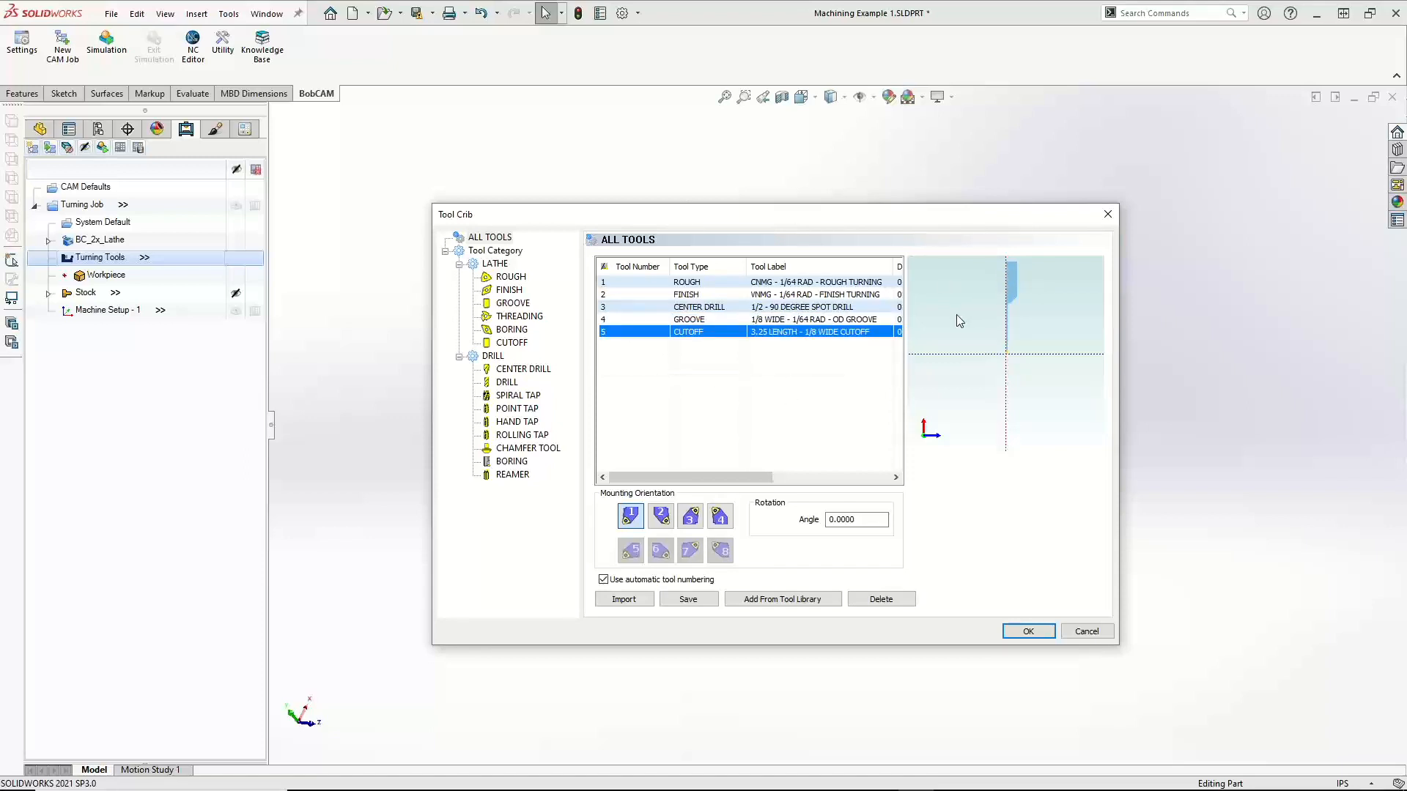
pyautogui.click(1026, 631)
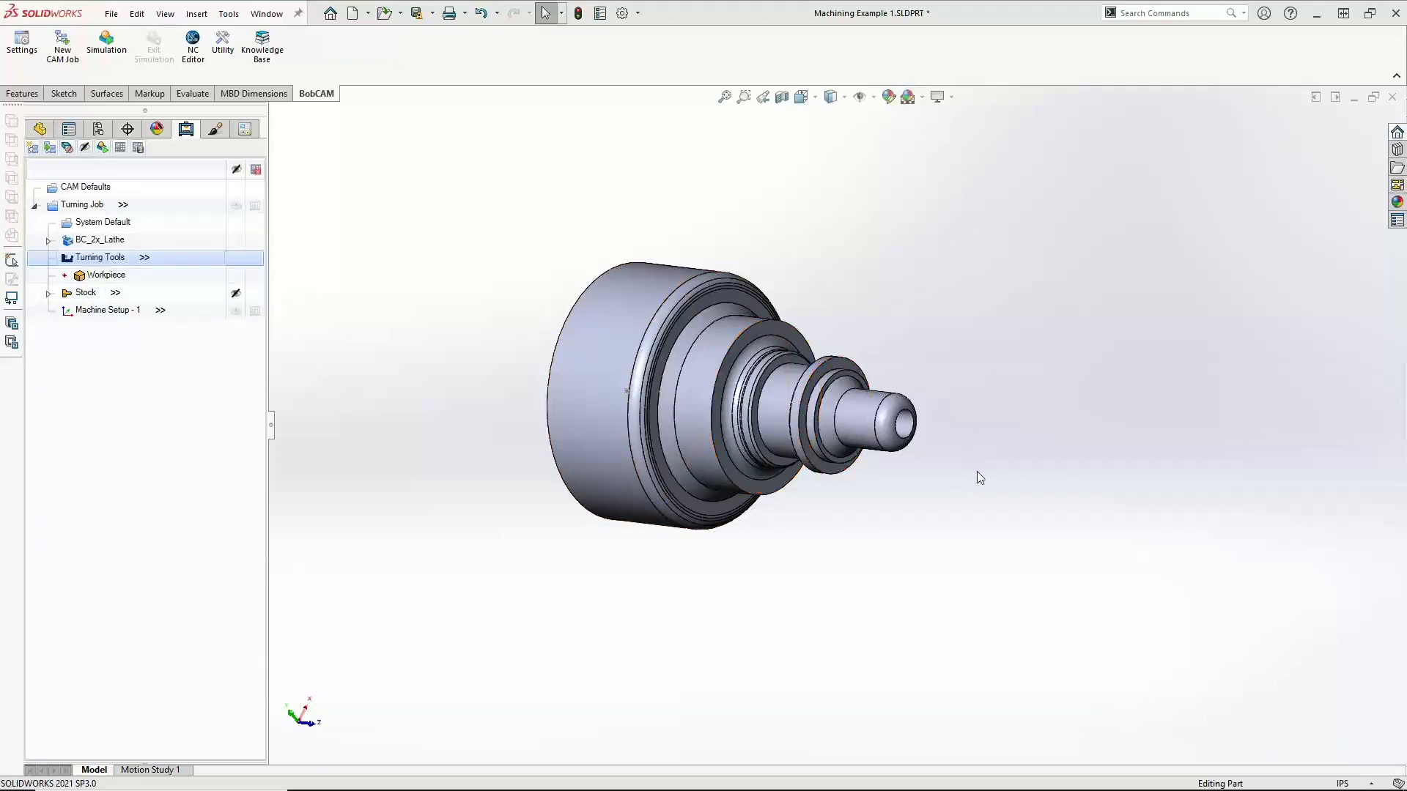
# Add a Lathe End Face feature to Machine Setup - 1 and proceed past geometry selection to its feature parameters
pyautogui.moveTo(970, 473); pyautogui.dragTo(954, 502, button='middle')
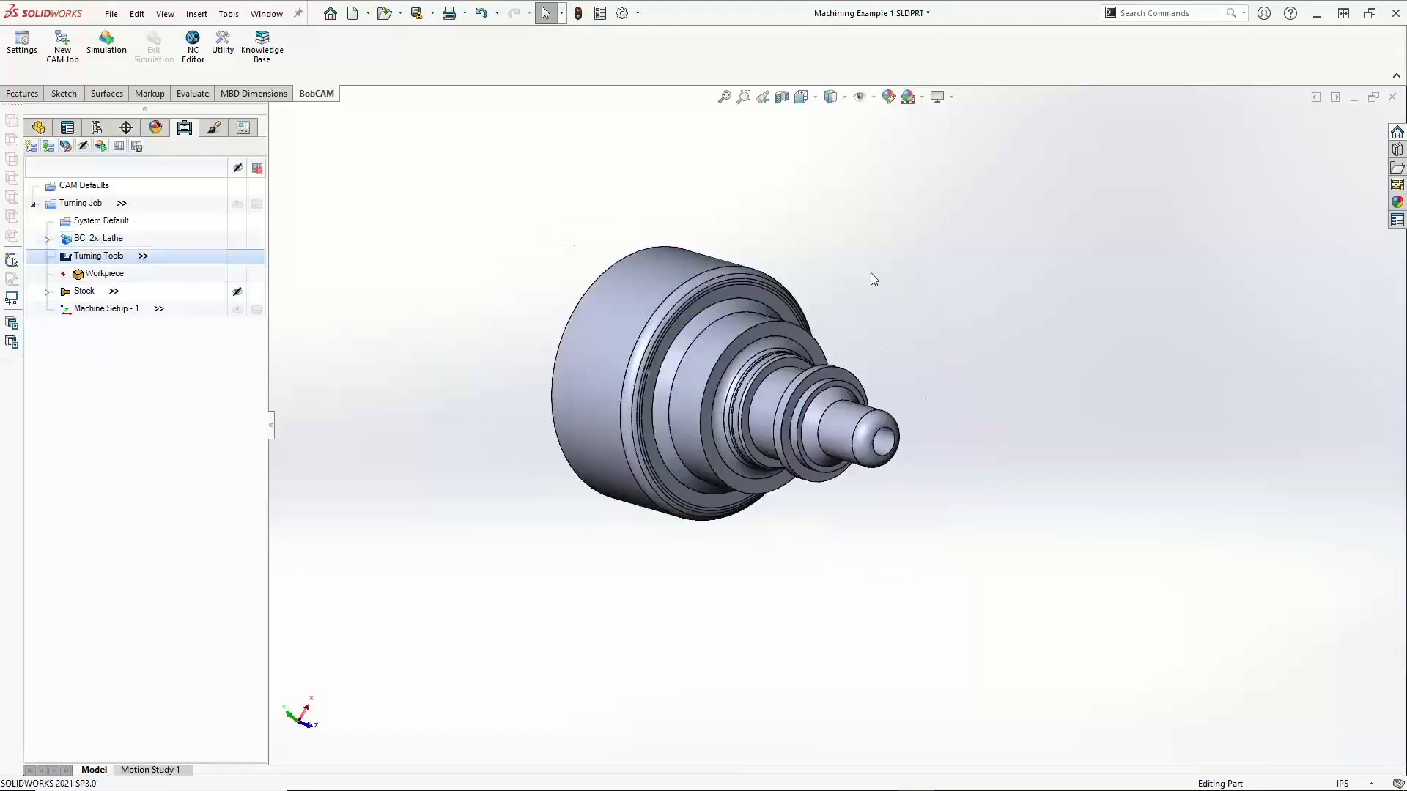
pyautogui.moveTo(877, 502); pyautogui.dragTo(820, 513, button='middle')
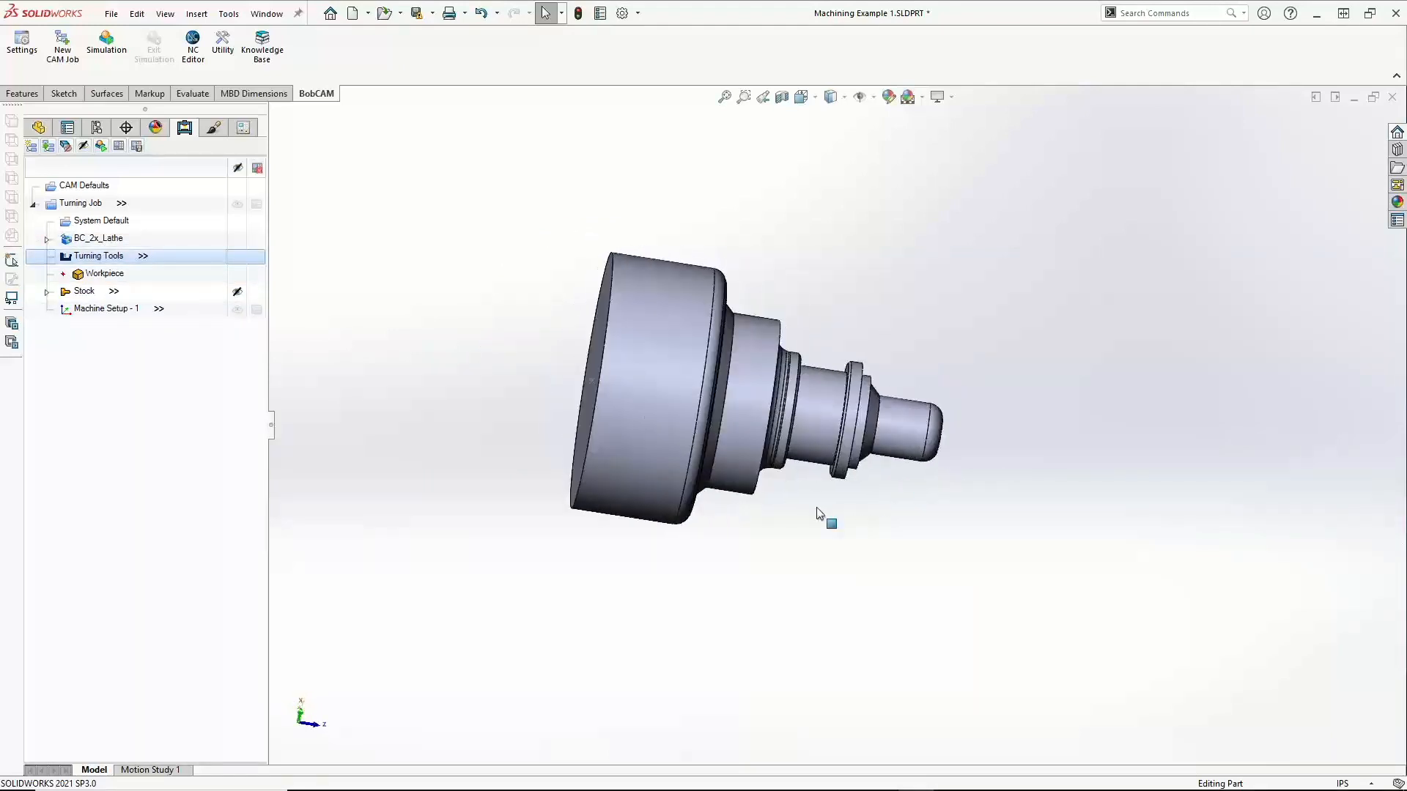
pyautogui.moveTo(452, 440)
pyautogui.mouseDown(button='middle')
pyautogui.moveTo(502, 459)
pyautogui.moveTo(427, 439)
pyautogui.moveTo(440, 449)
pyautogui.mouseUp(button='middle')
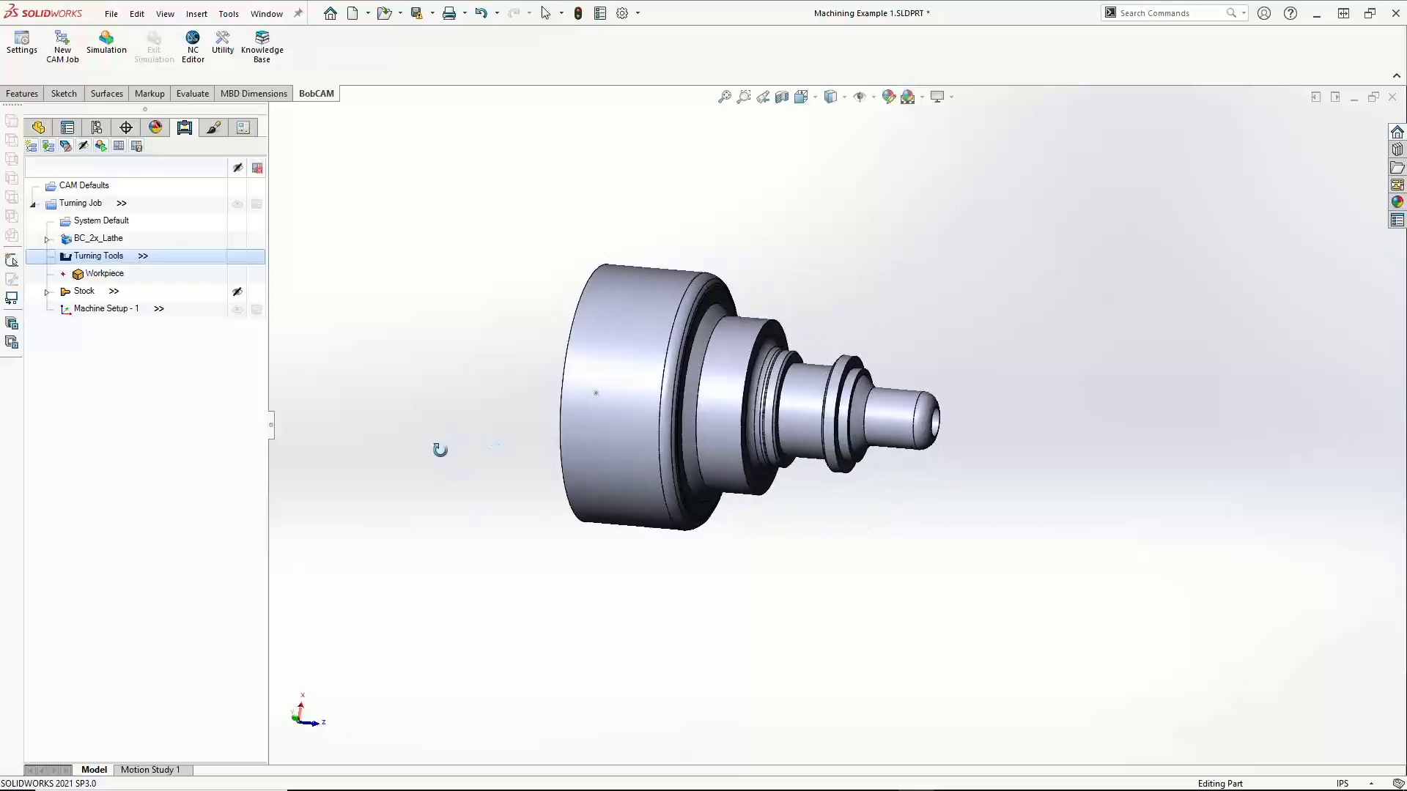
pyautogui.press('Escape')
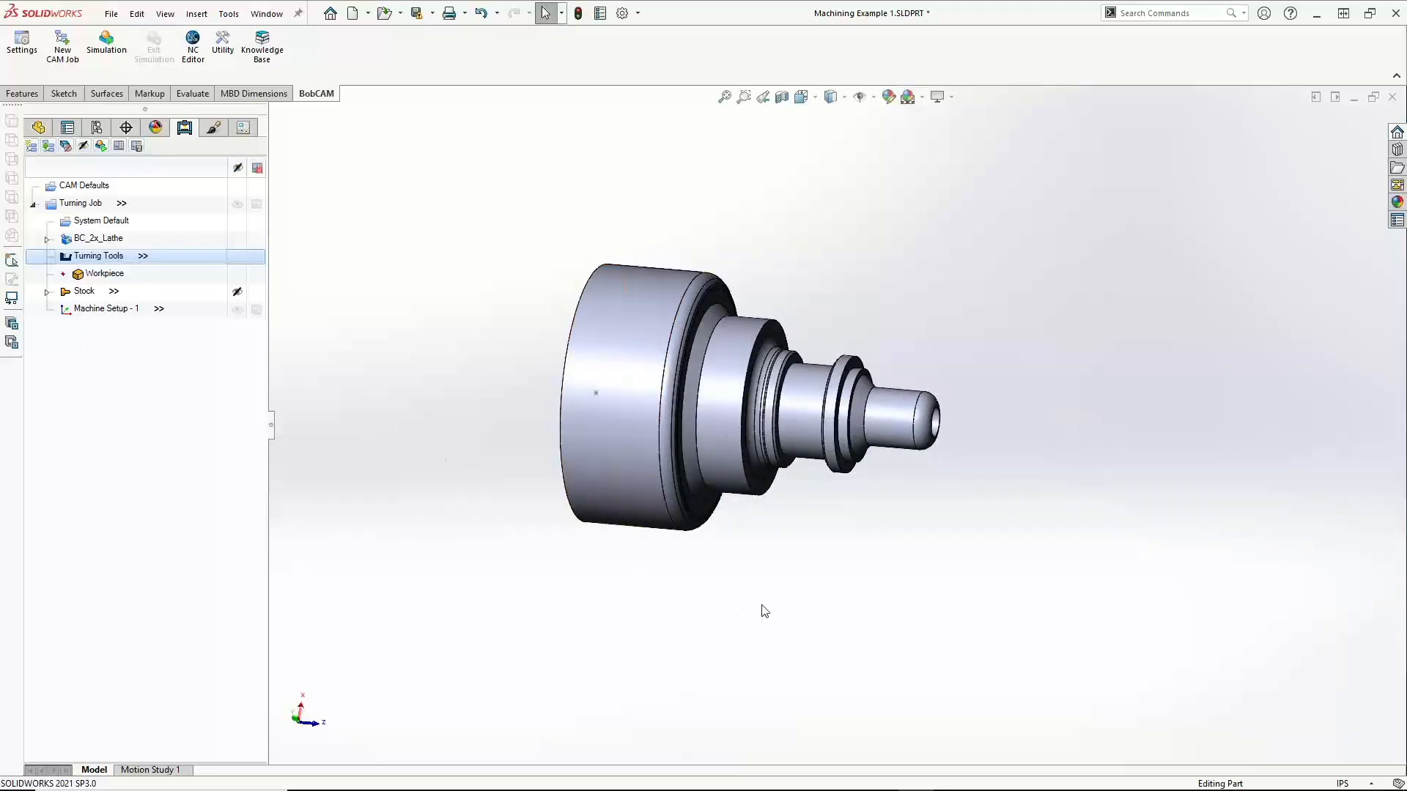
pyautogui.rightClick(95, 310)
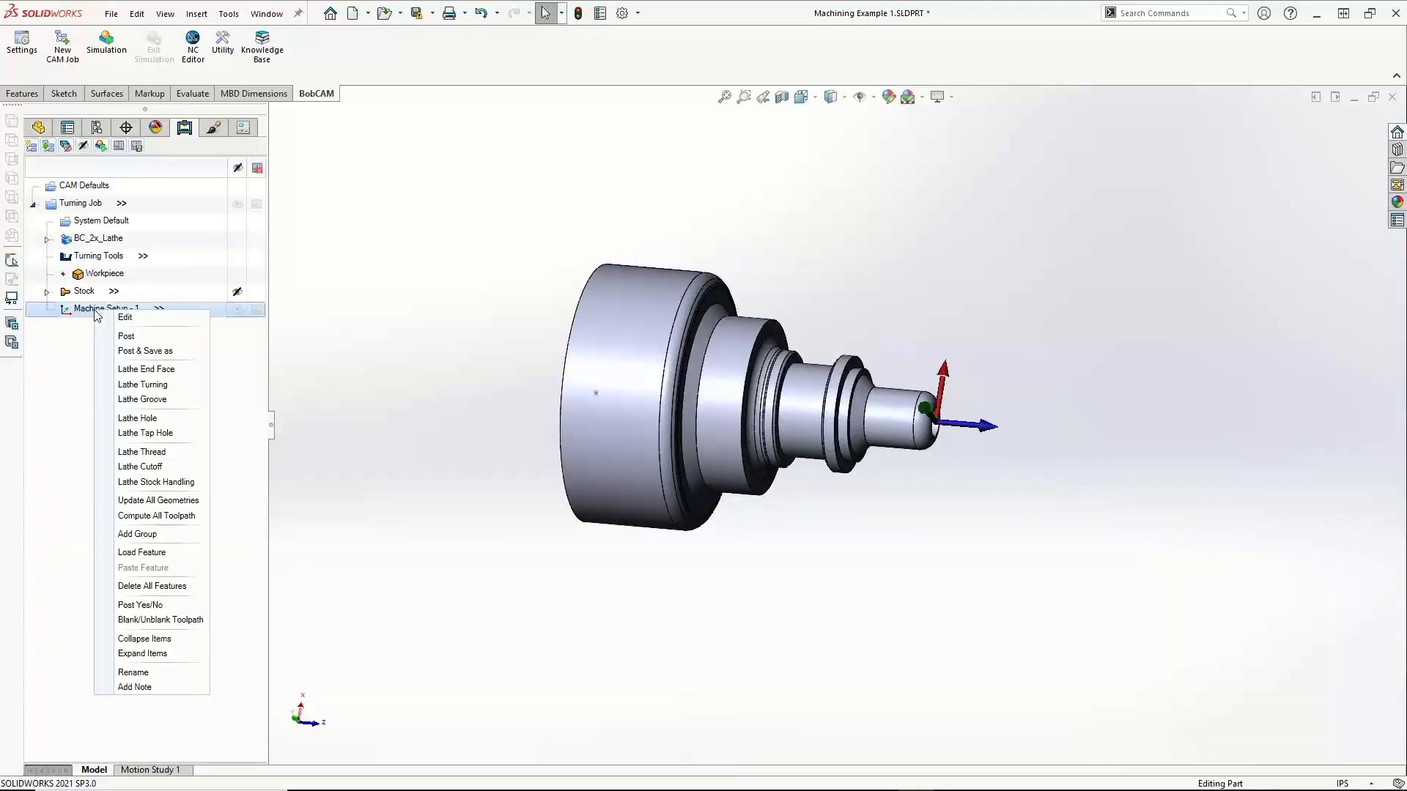
pyautogui.click(168, 376)
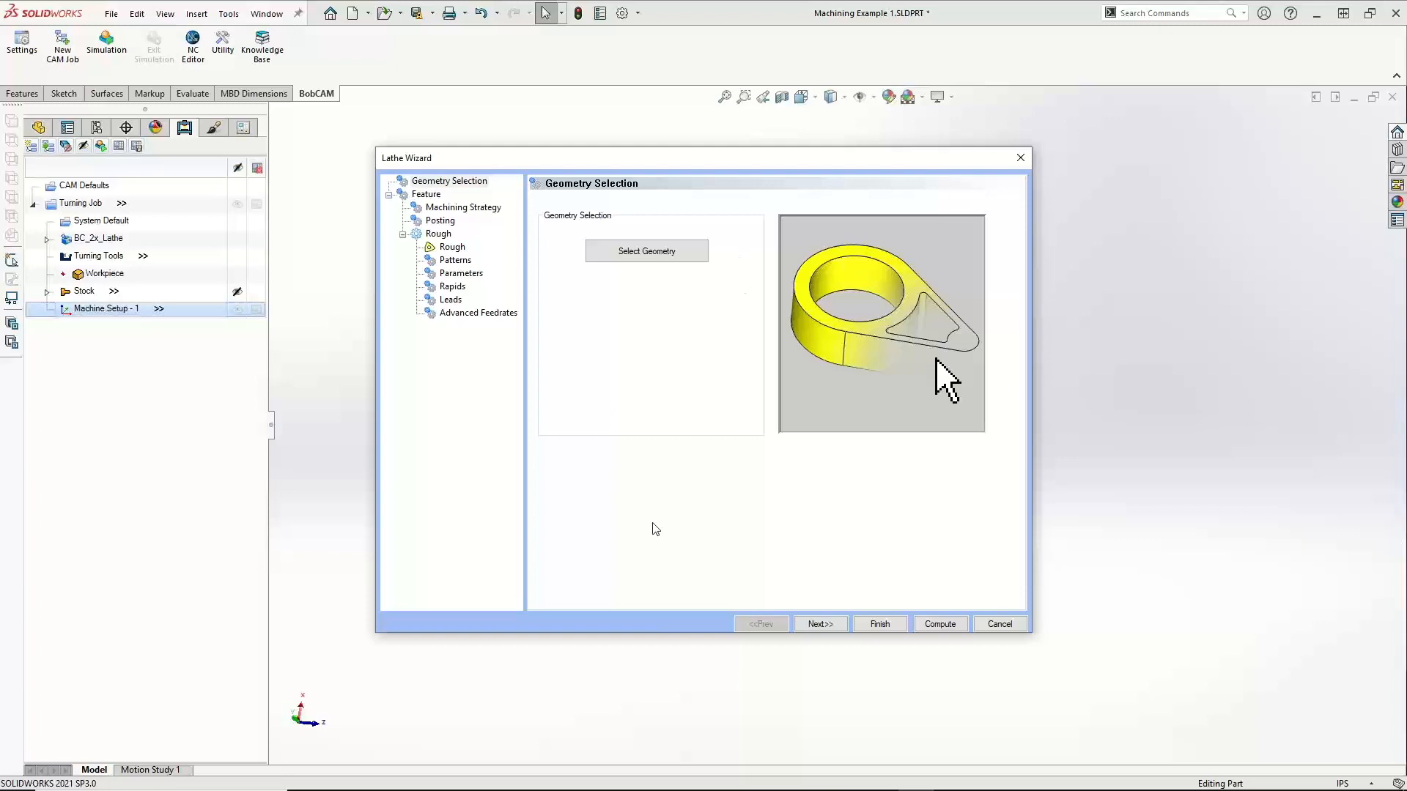
pyautogui.click(820, 625)
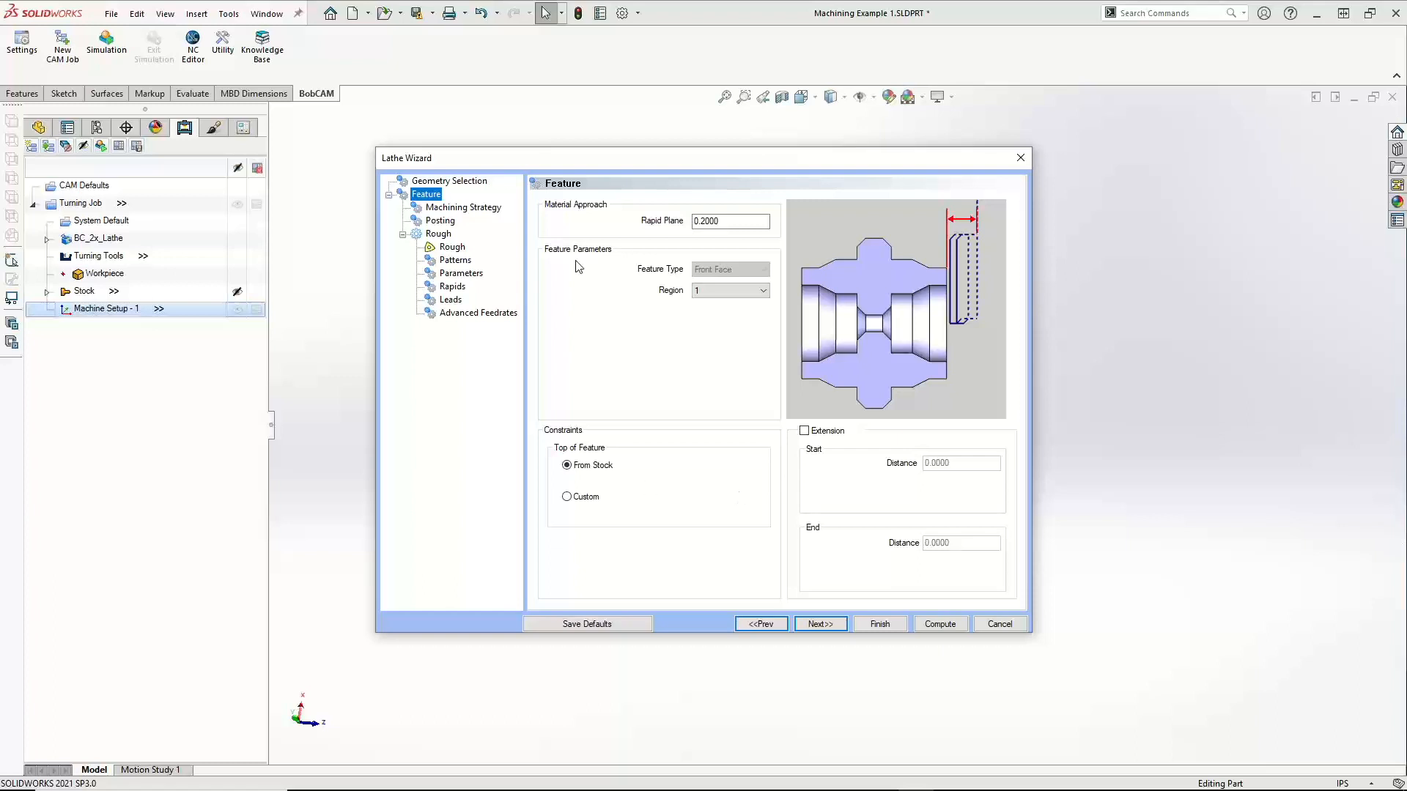
# Compare regions 1 and 2 and the From Stock and Custom top-of-feature options, returning to region 1 and From Stock
pyautogui.click(724, 221)
pyautogui.click(727, 296)
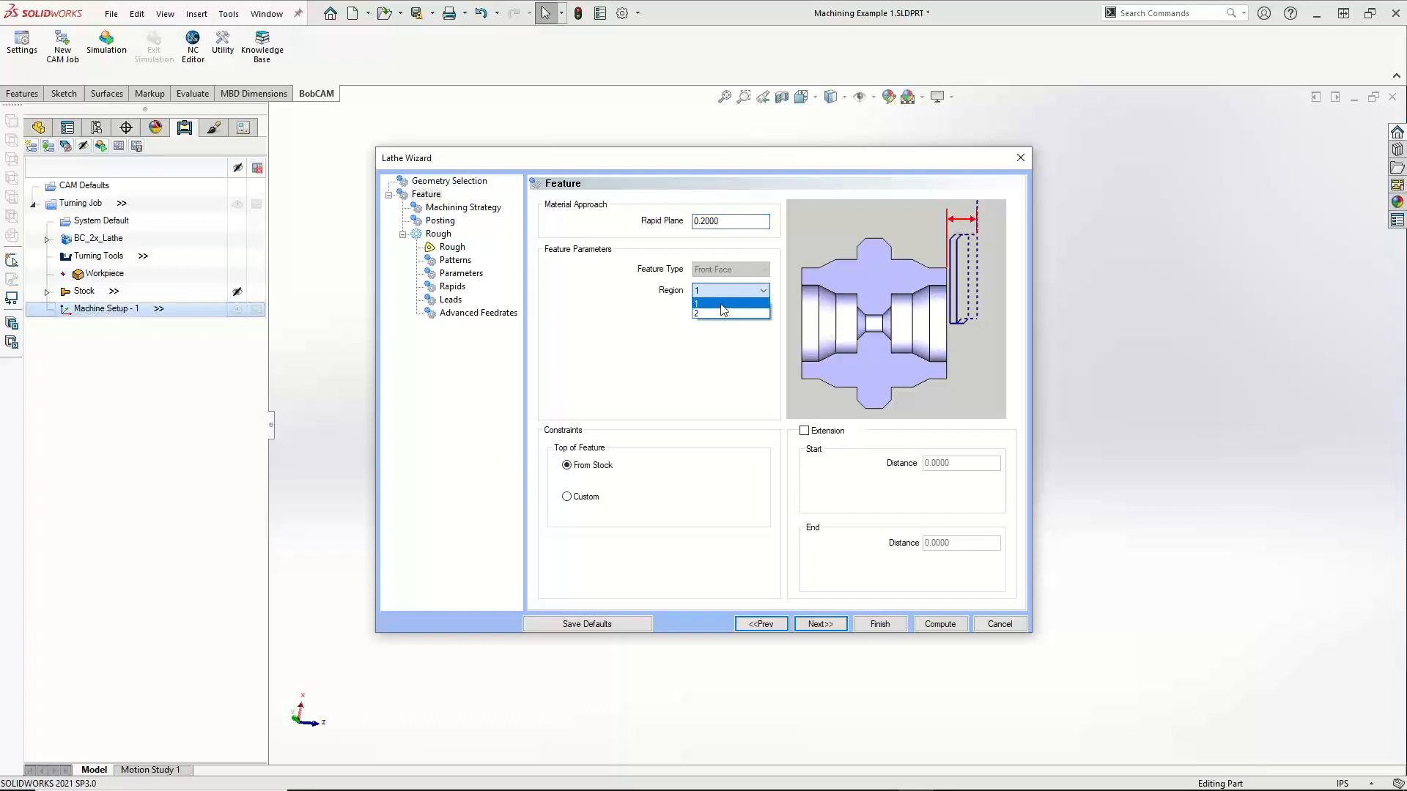
pyautogui.click(723, 304)
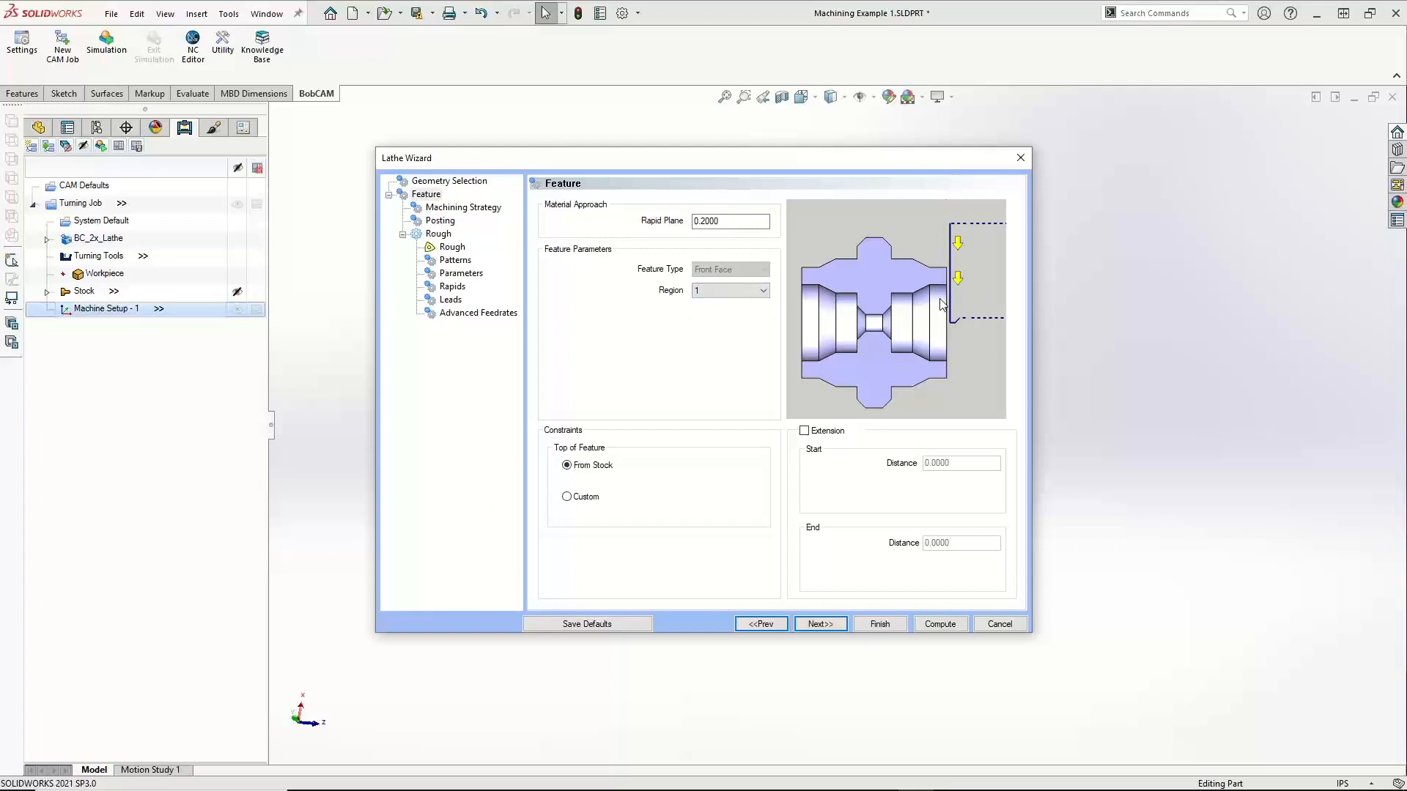
pyautogui.click(743, 292)
pyautogui.click(735, 316)
pyautogui.click(567, 466)
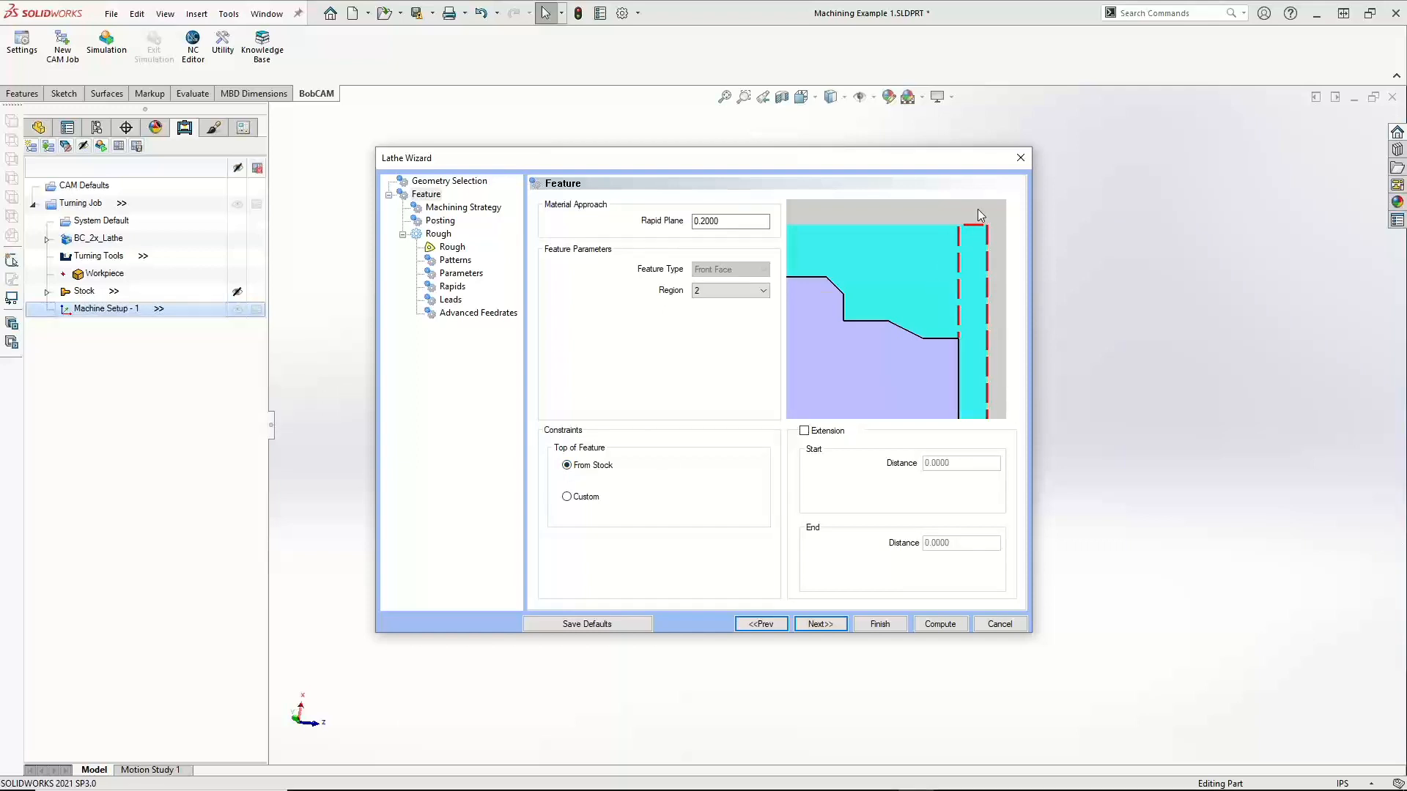
pyautogui.click(568, 497)
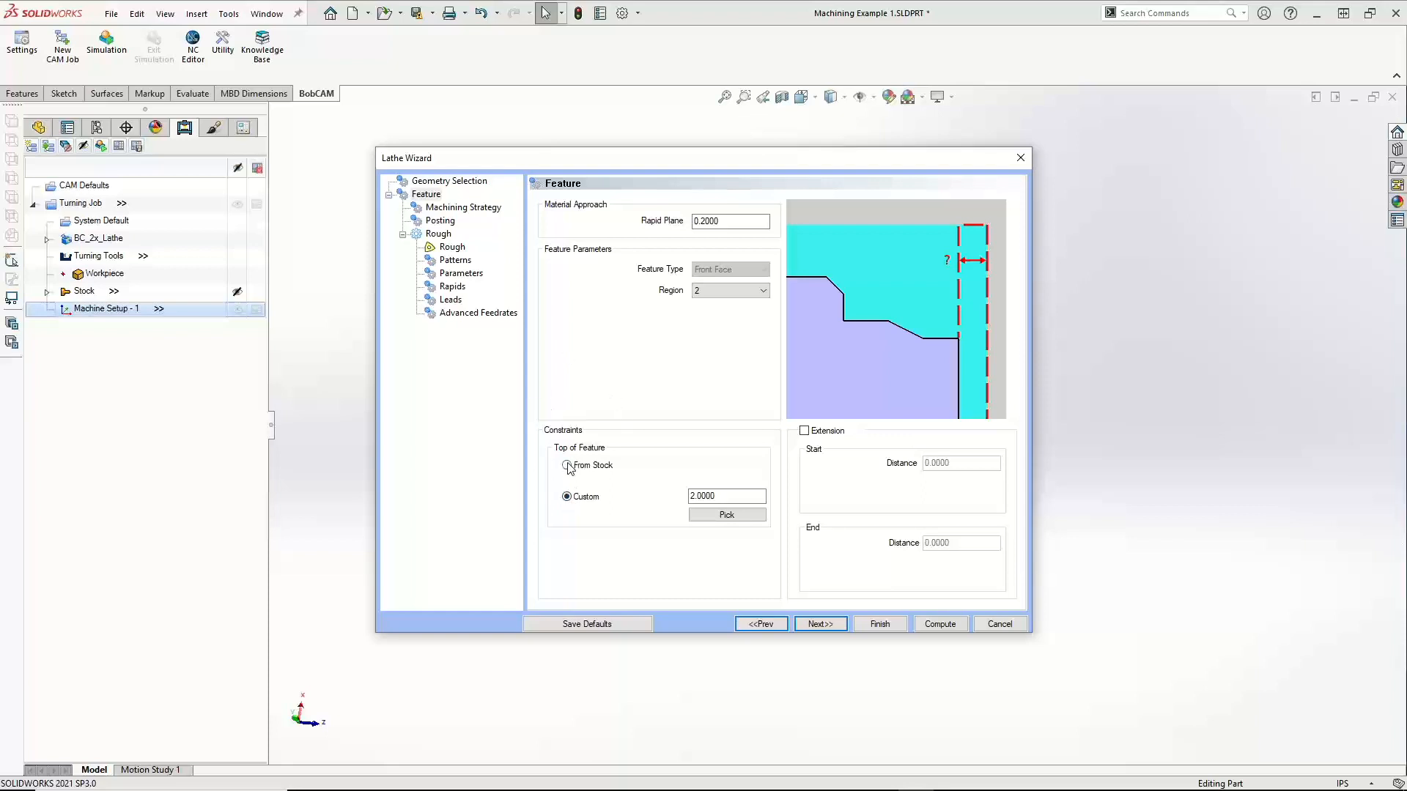
pyautogui.click(568, 469)
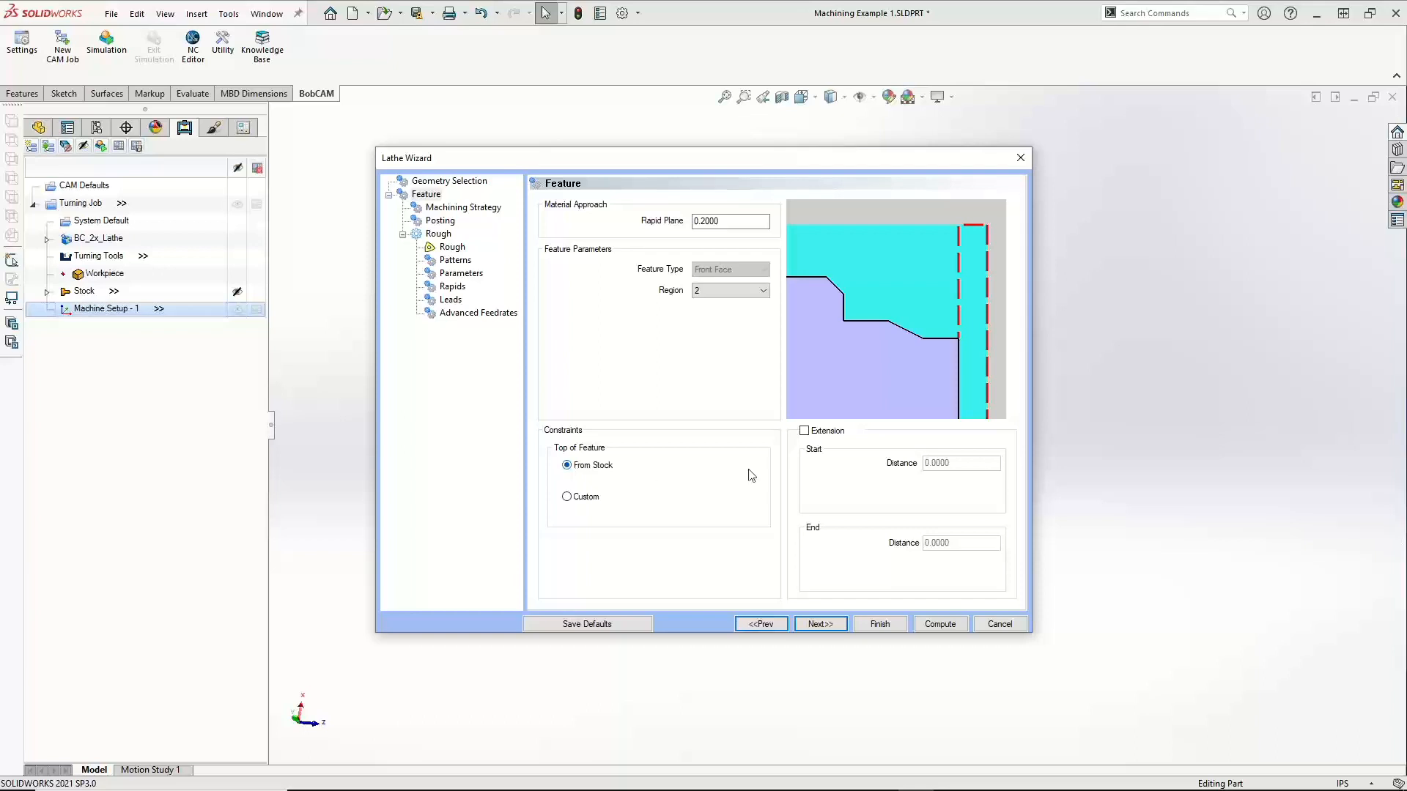
pyautogui.click(762, 291)
pyautogui.click(725, 303)
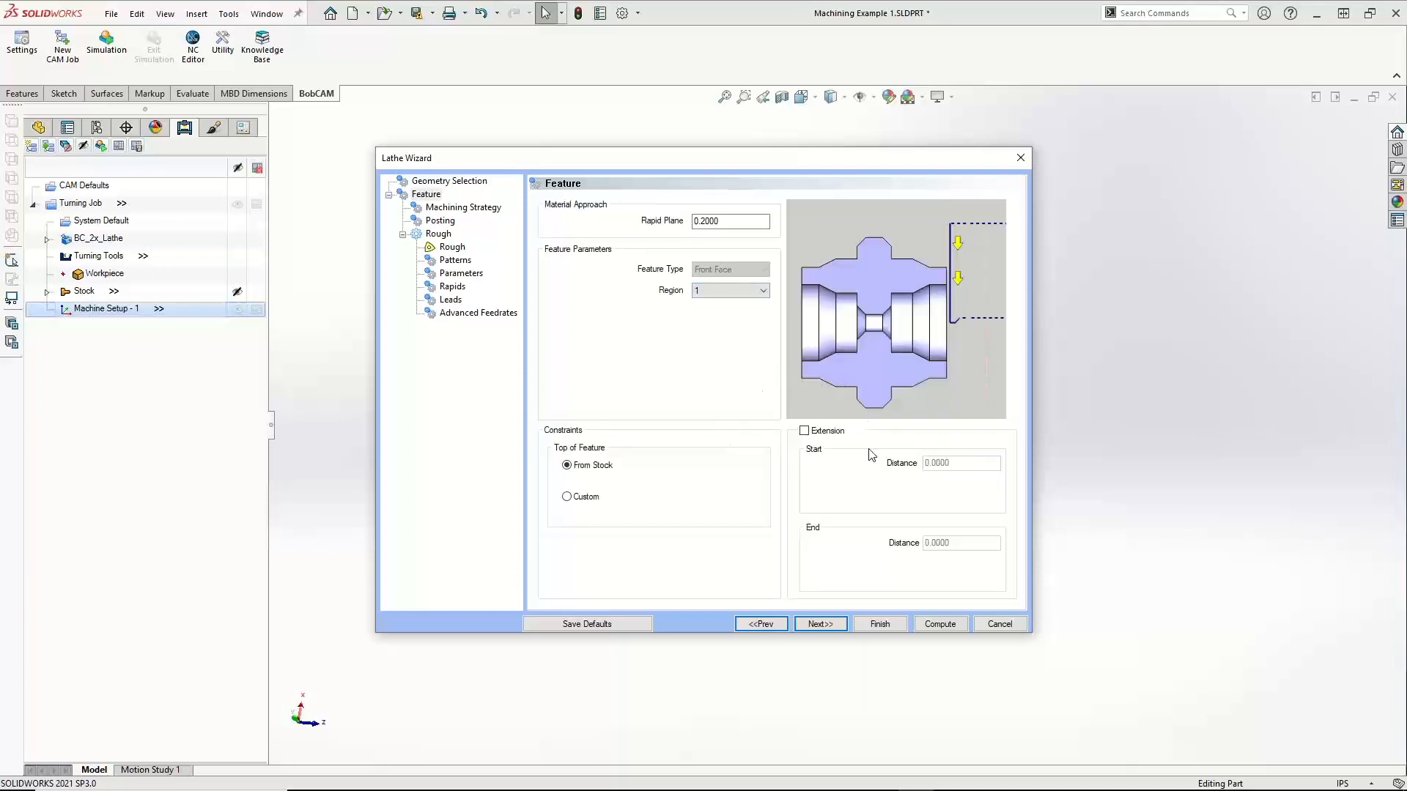
# Enable the end face feature's Extension, with a start distance of 0.25 and an end distance of 0.125
pyautogui.click(805, 431)
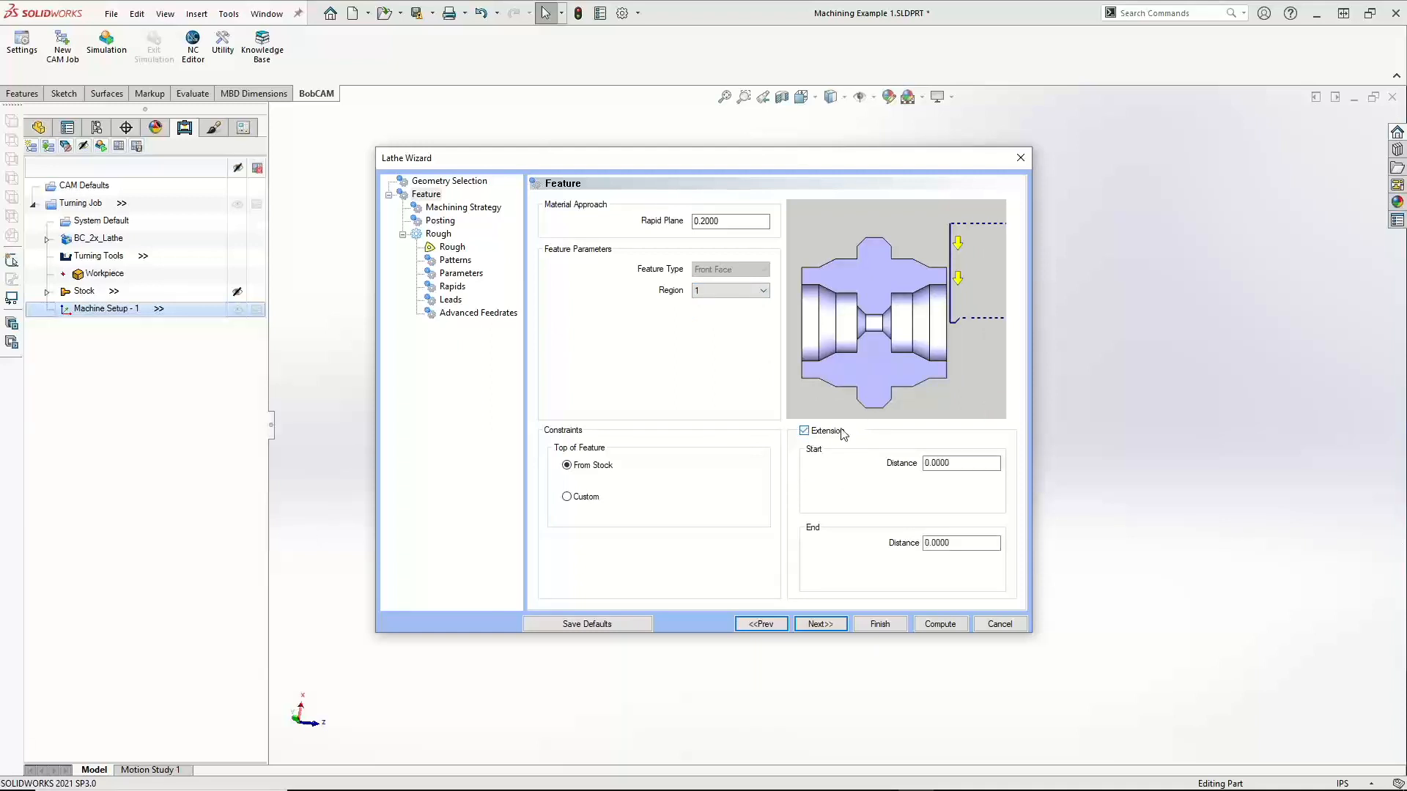
pyautogui.click(943, 463)
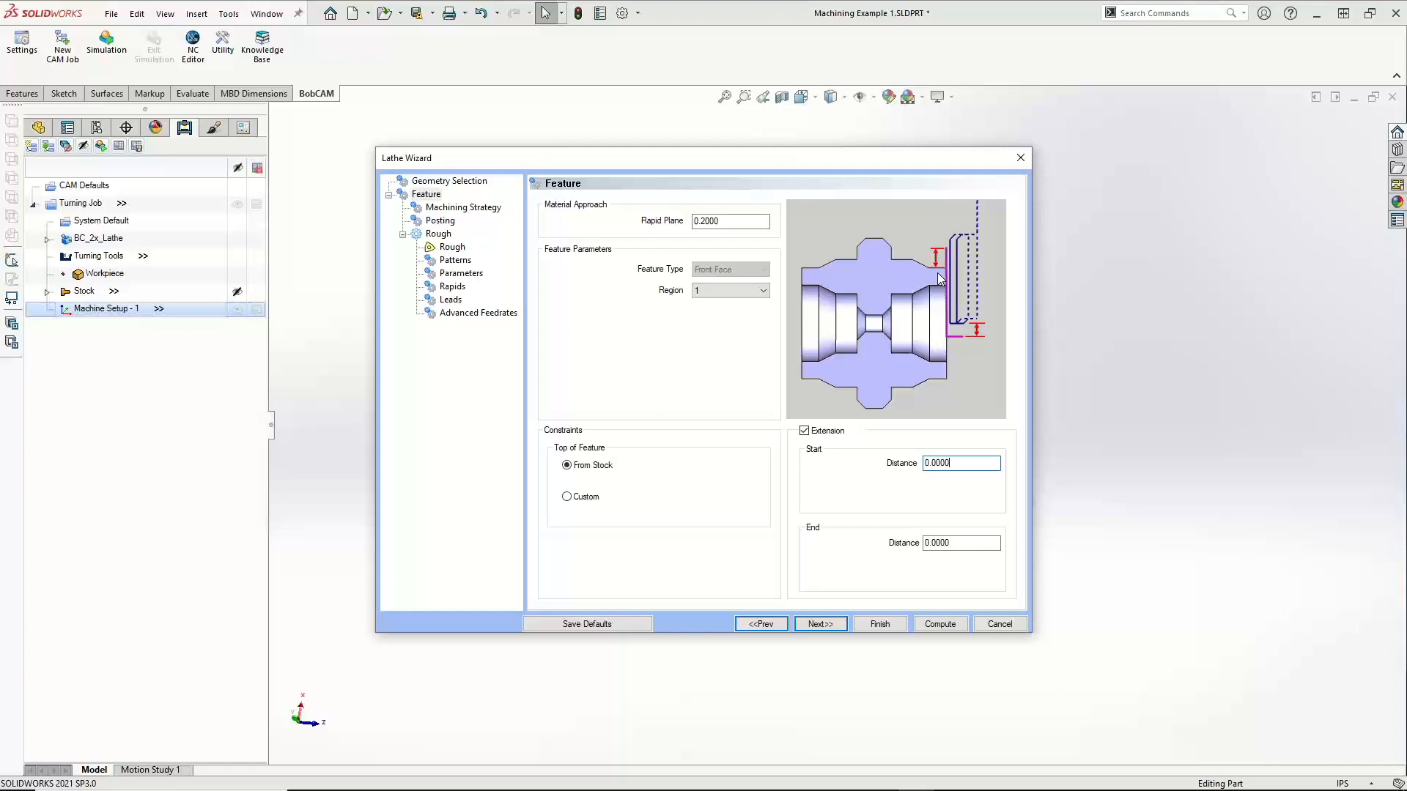
pyautogui.press('BackSpace')
pyautogui.press('BackSpace')
pyautogui.press('BackSpace')
pyautogui.press('BackSpace')
pyautogui.press('BackSpace')
pyautogui.press('BackSpace')
pyautogui.write('.25')
pyautogui.click(961, 543)
pyautogui.moveTo(953, 542); pyautogui.dragTo(908, 555)
pyautogui.write('.125')
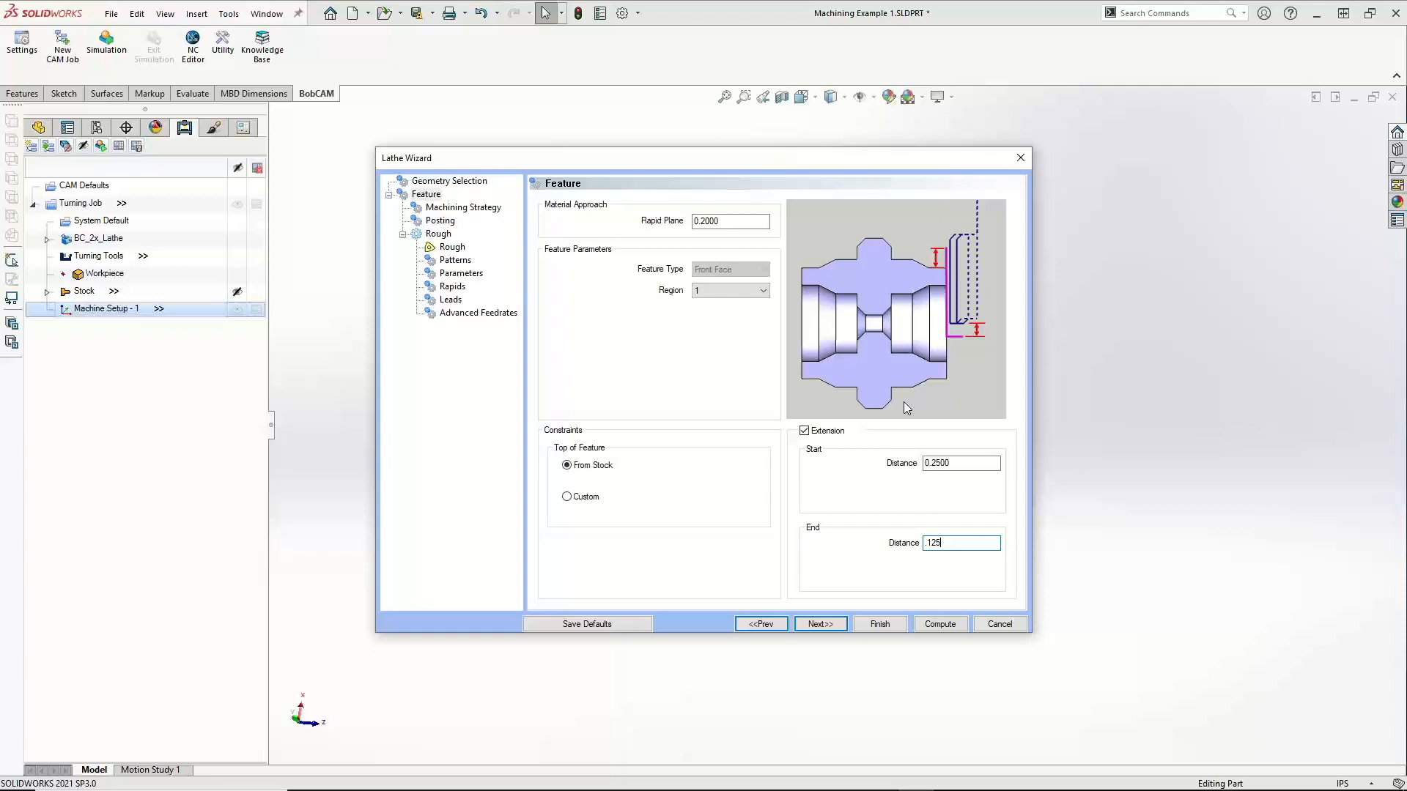
# Proceed past the machining strategy to the posting parameters and compare Canned Cycles with Separate Moves, returning to Separate Moves
pyautogui.click(816, 625)
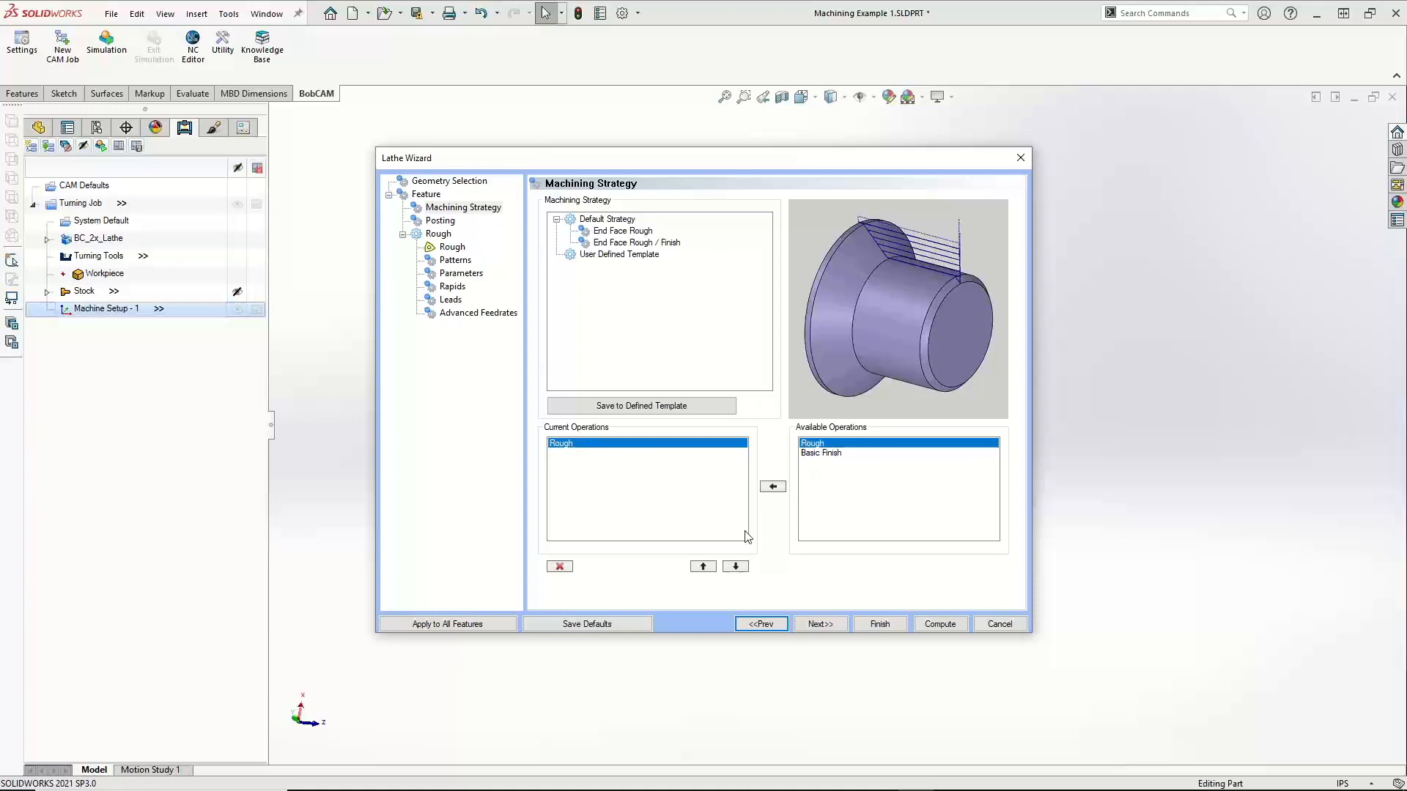
pyautogui.click(823, 624)
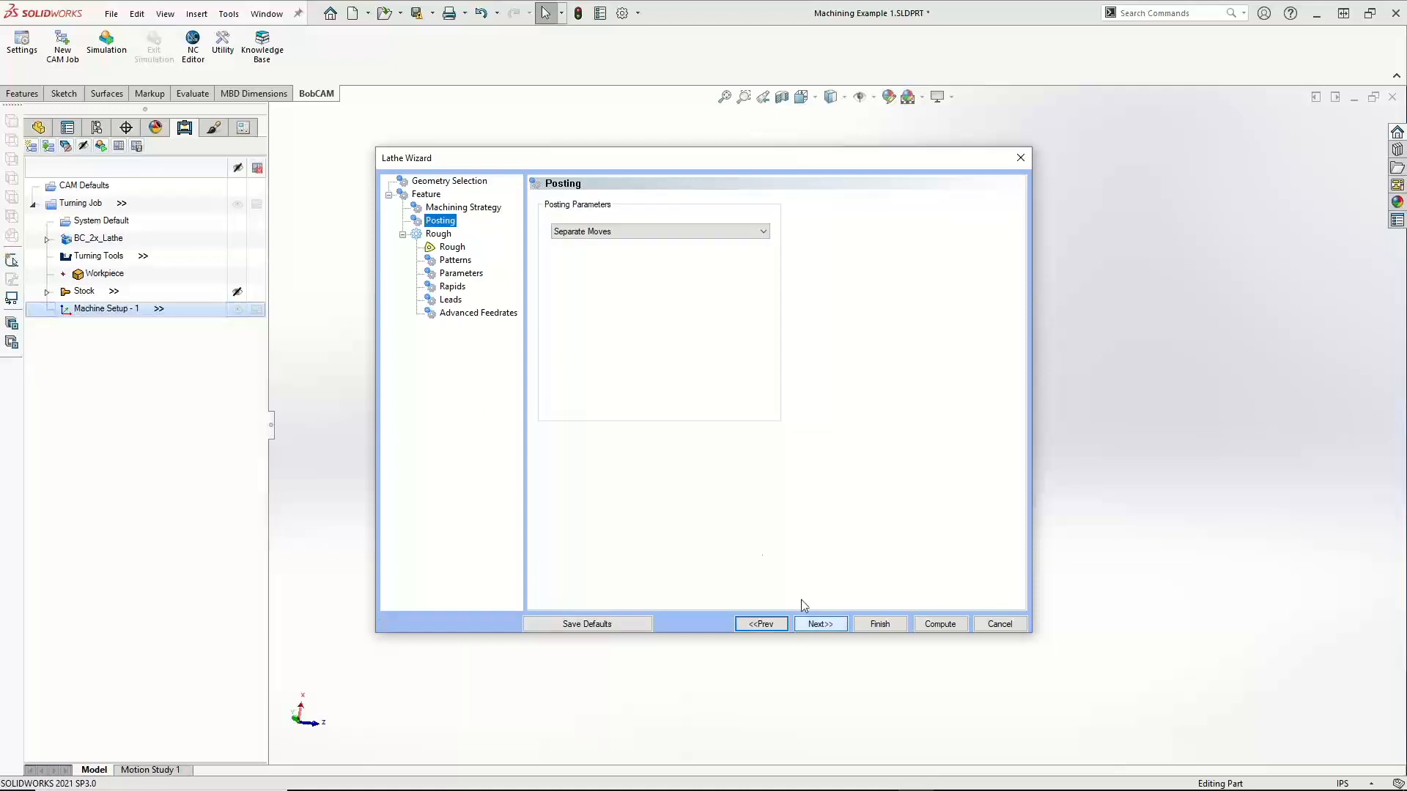
pyautogui.click(657, 233)
pyautogui.click(657, 251)
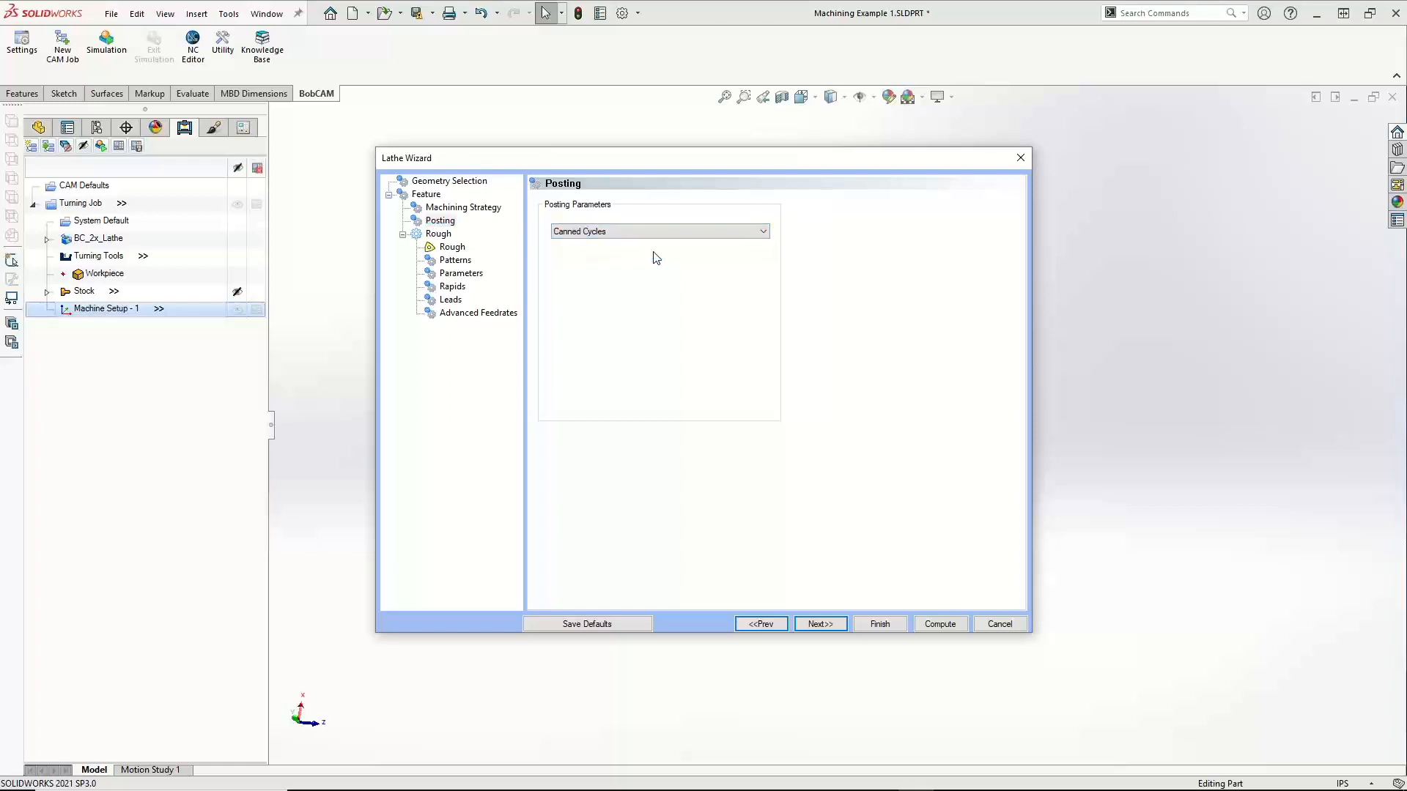
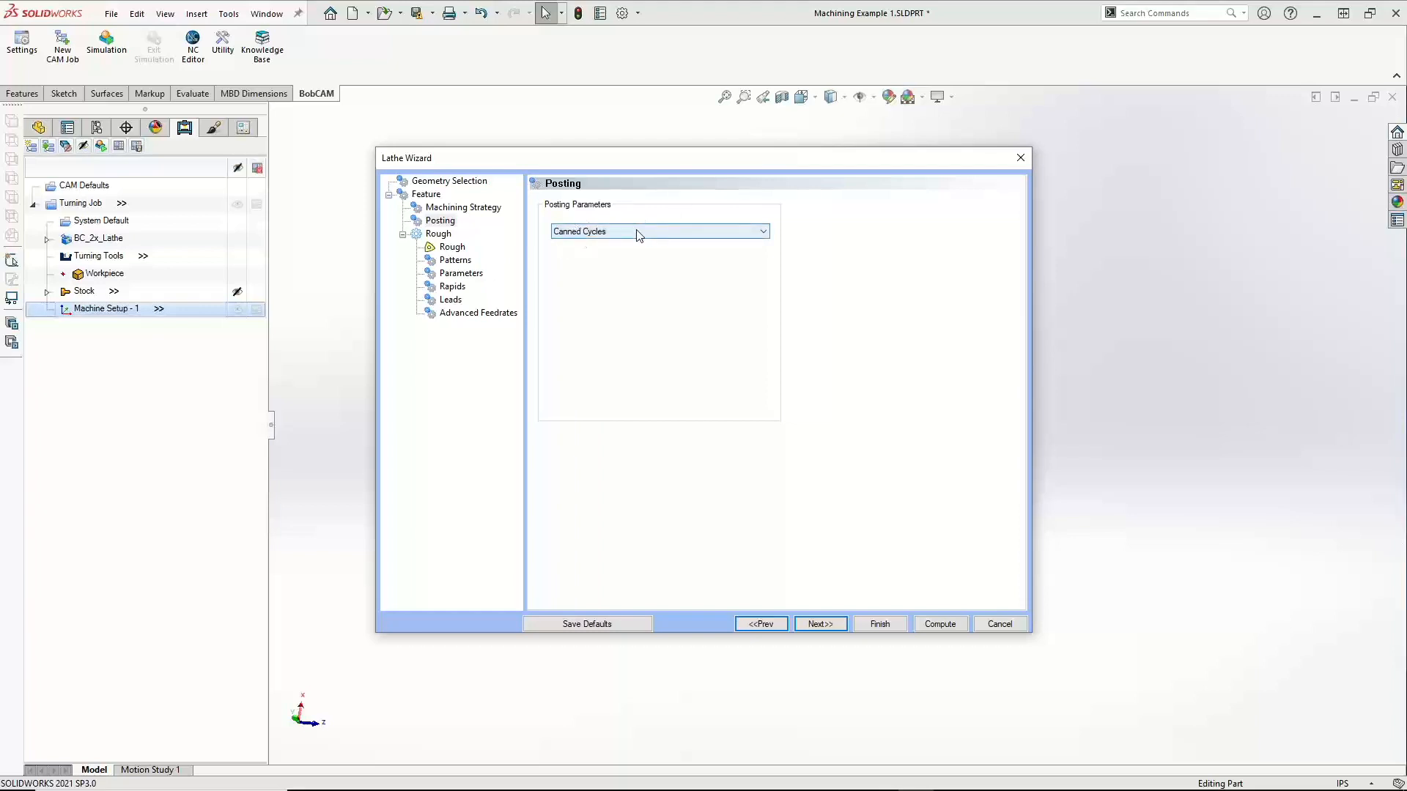
pyautogui.click(455, 260)
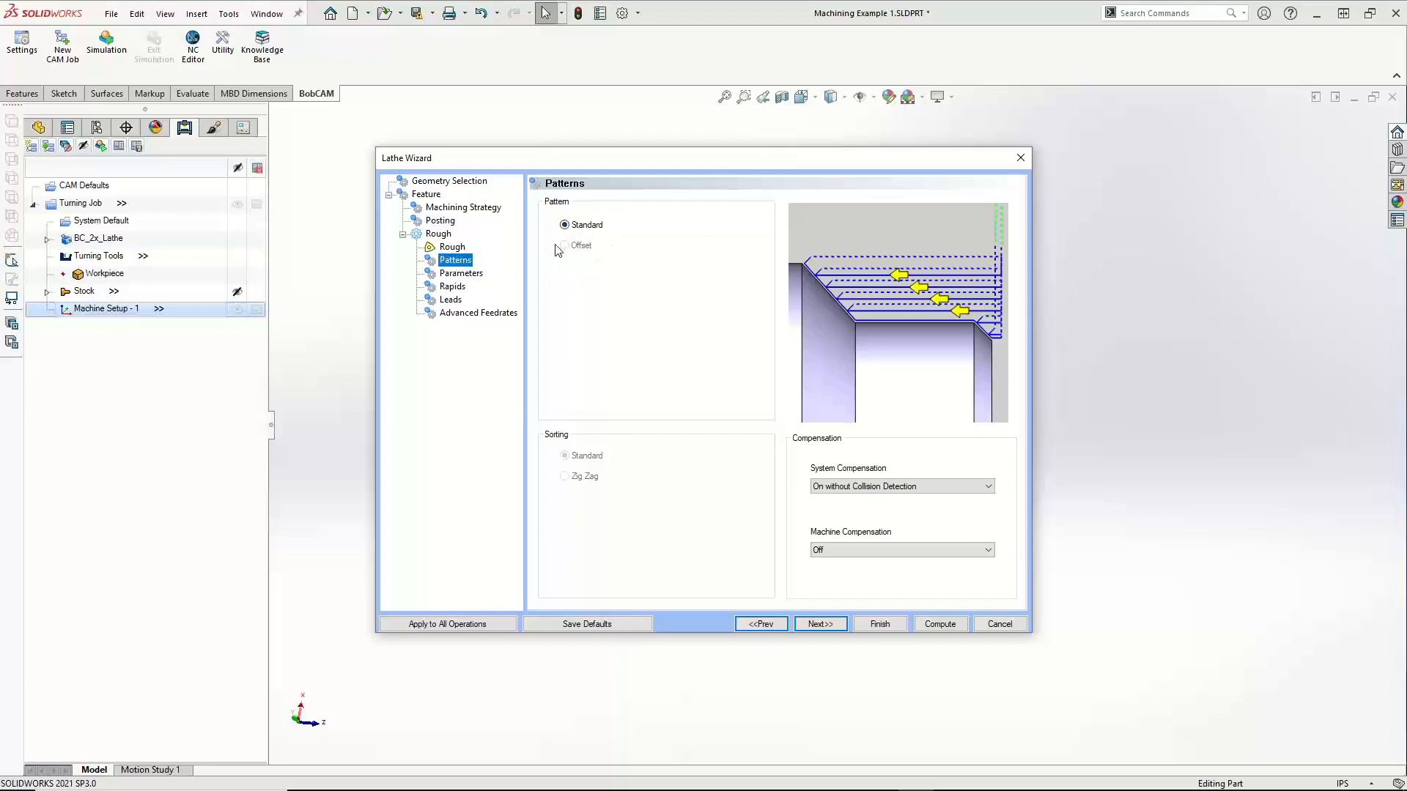
pyautogui.click(446, 221)
pyautogui.click(600, 231)
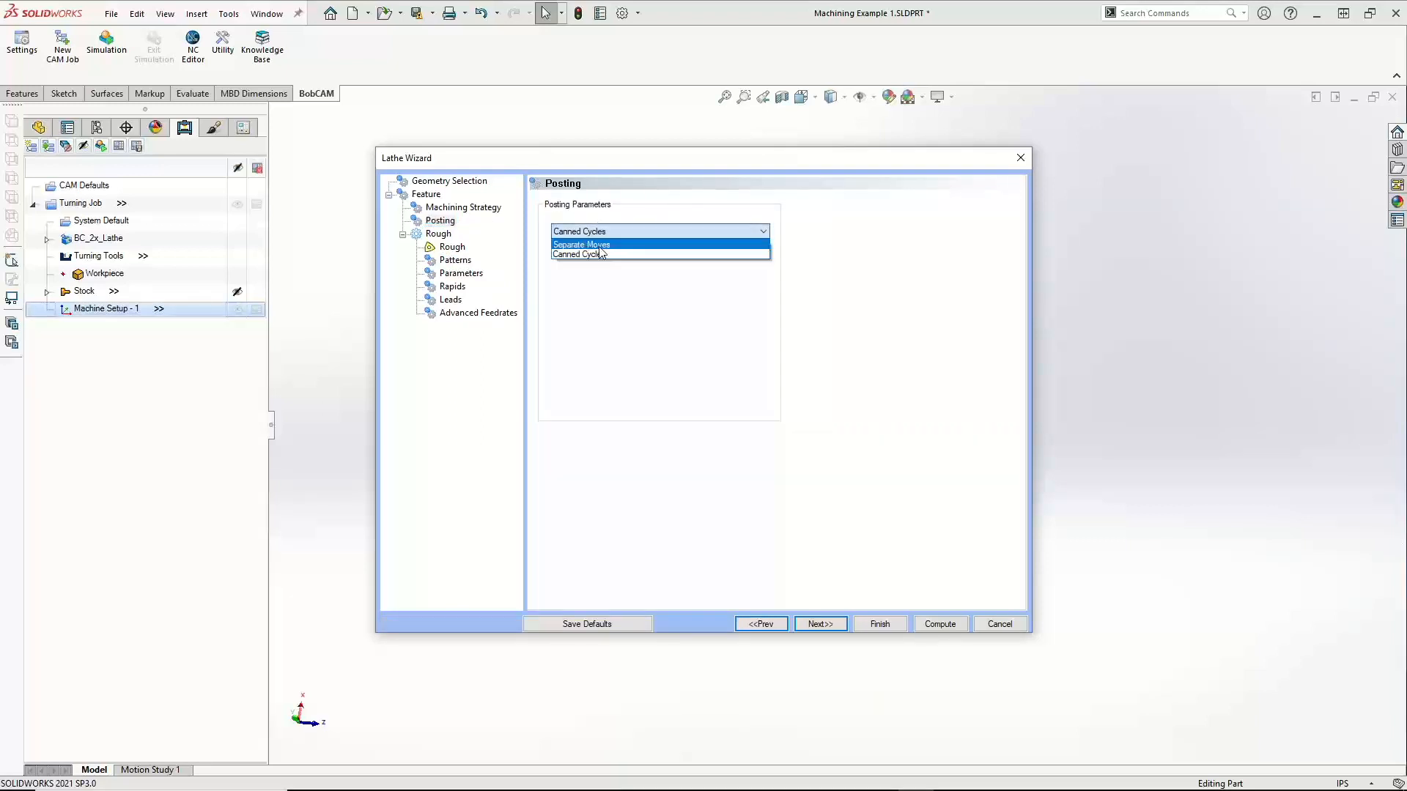
pyautogui.click(599, 245)
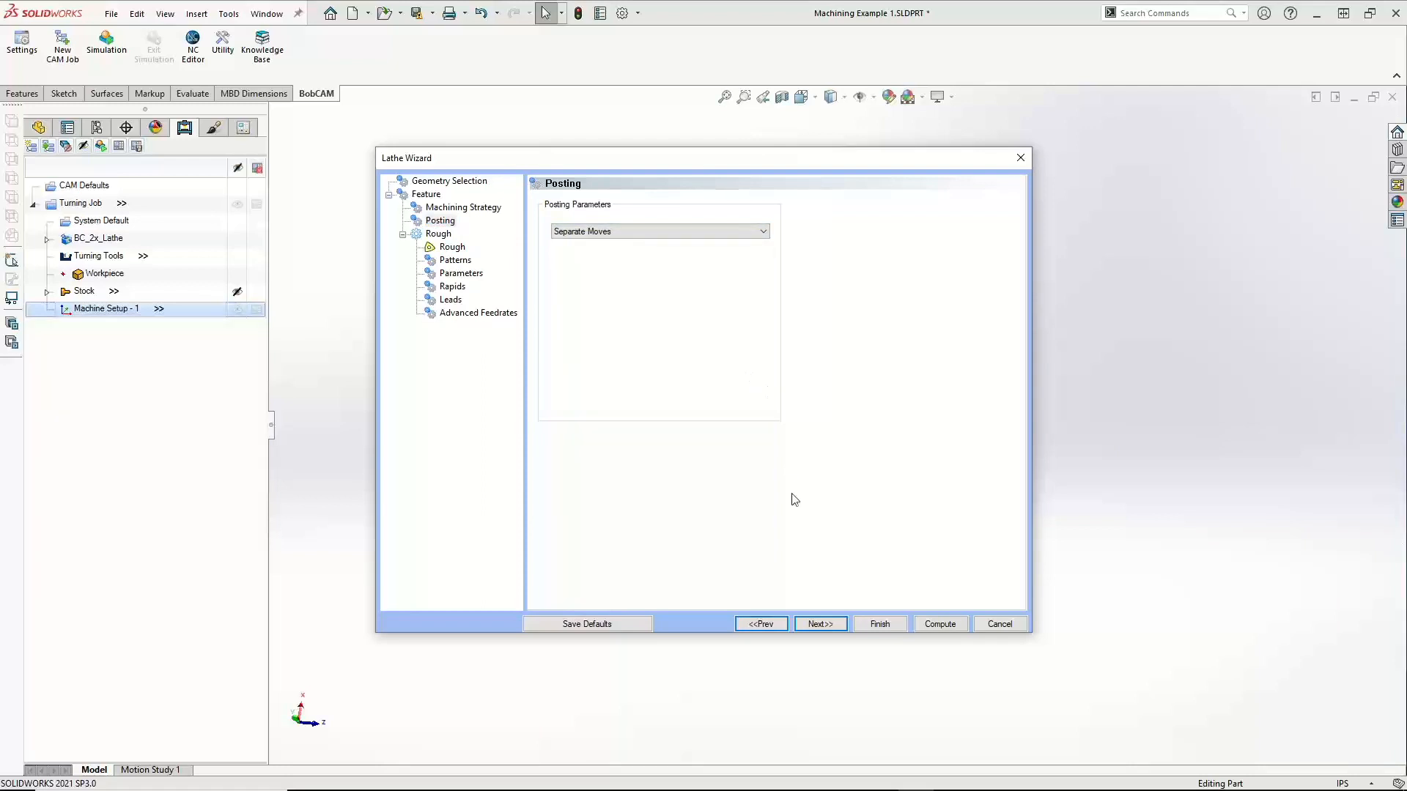
# Show the tool holder for the rough tool and compare its horizontal and vertical orientations, keeping Vertical
pyautogui.click(821, 624)
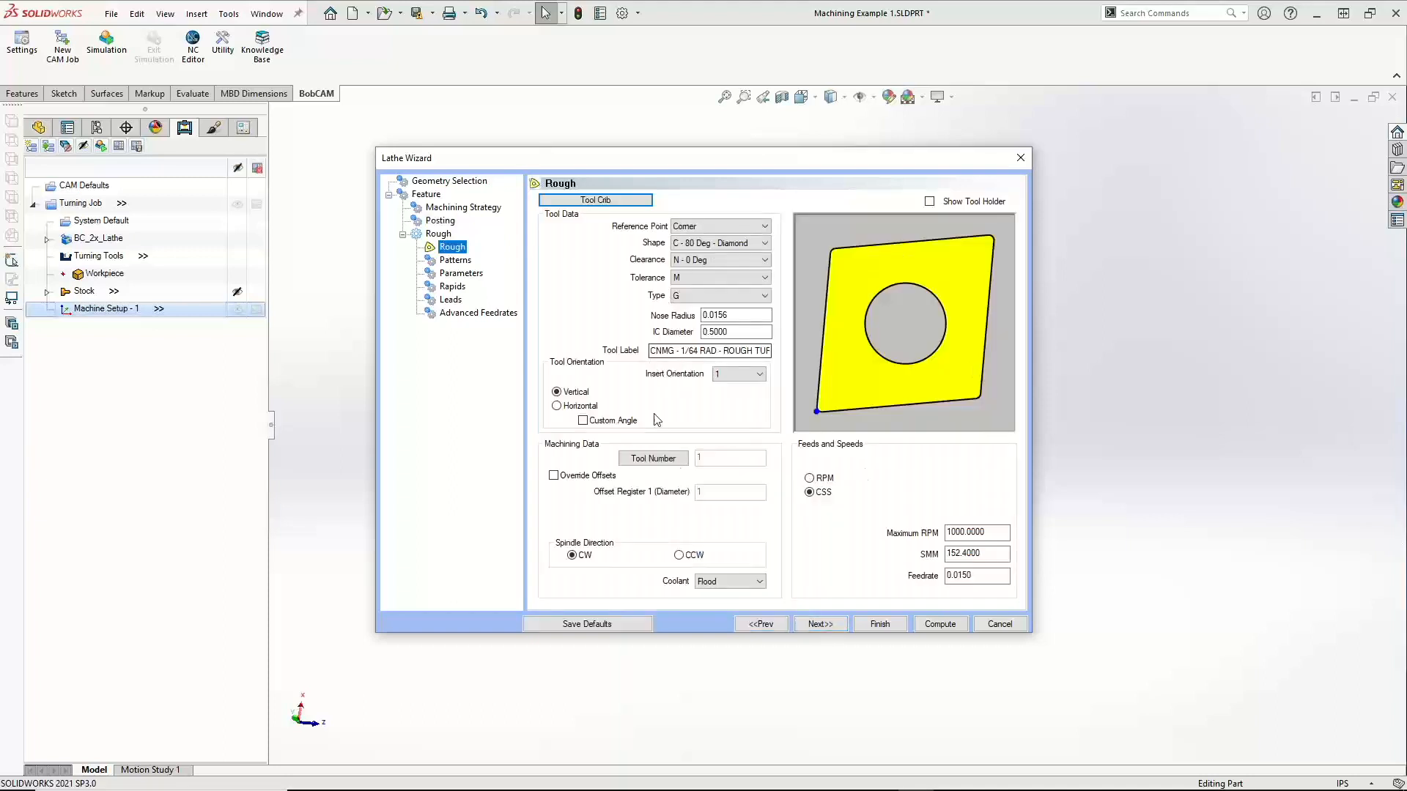
pyautogui.click(929, 202)
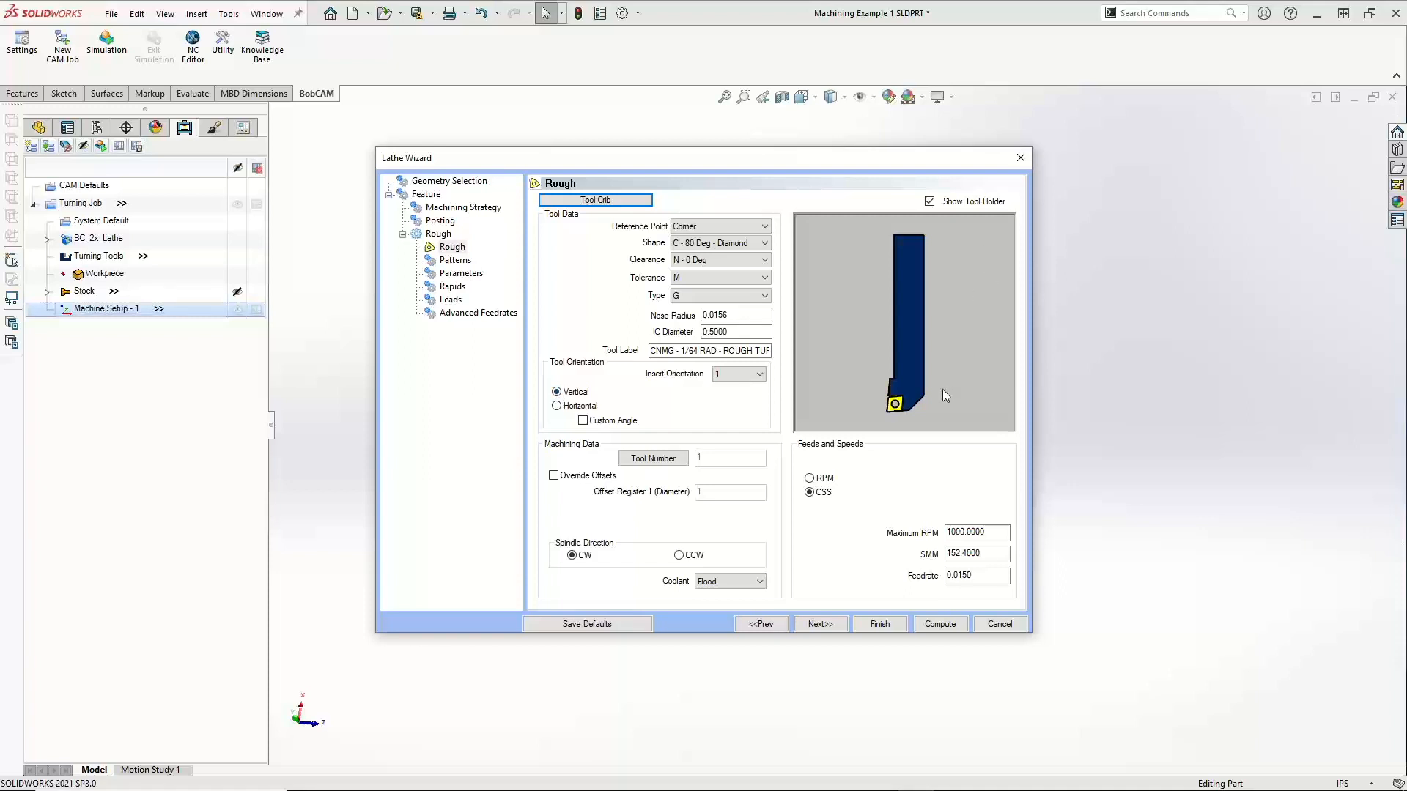
pyautogui.click(556, 406)
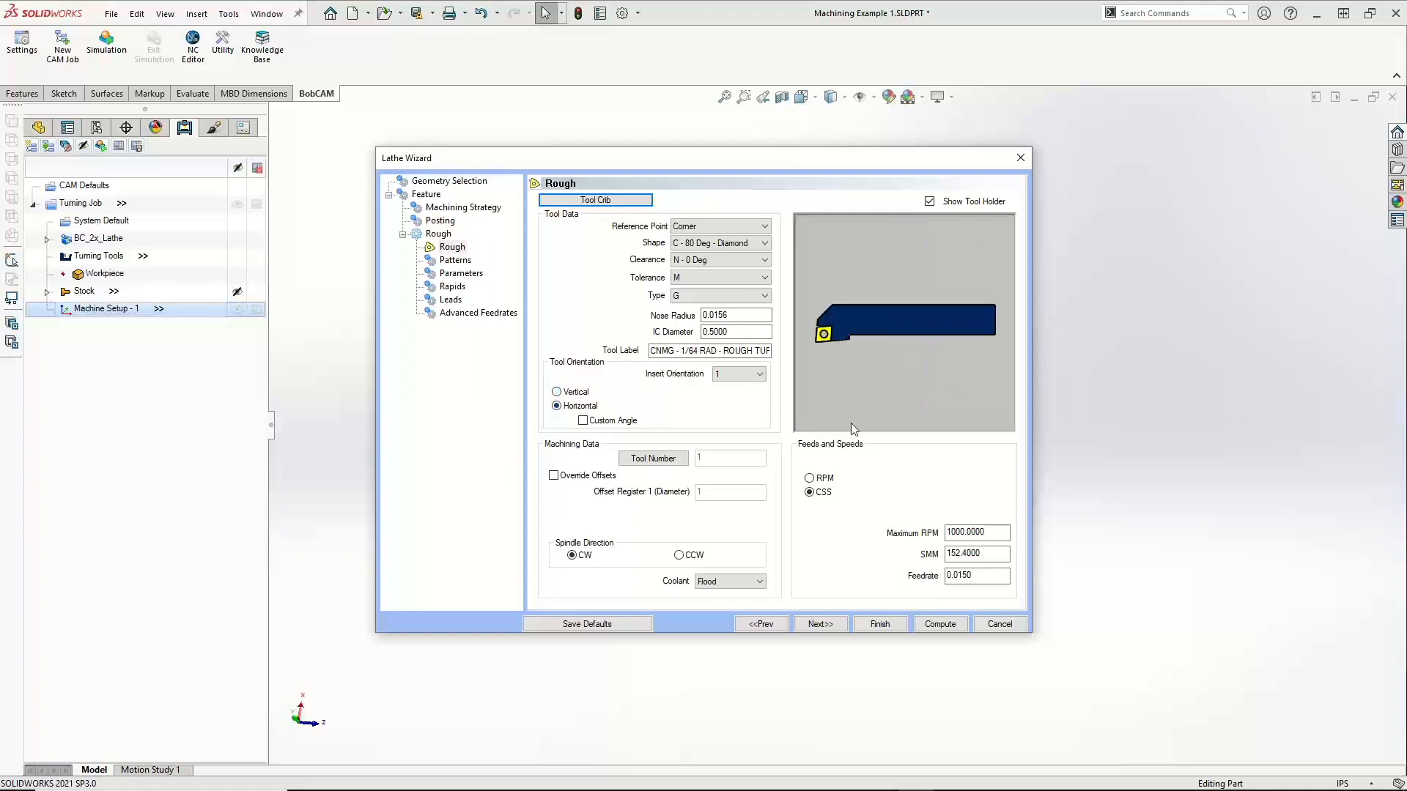
pyautogui.click(557, 394)
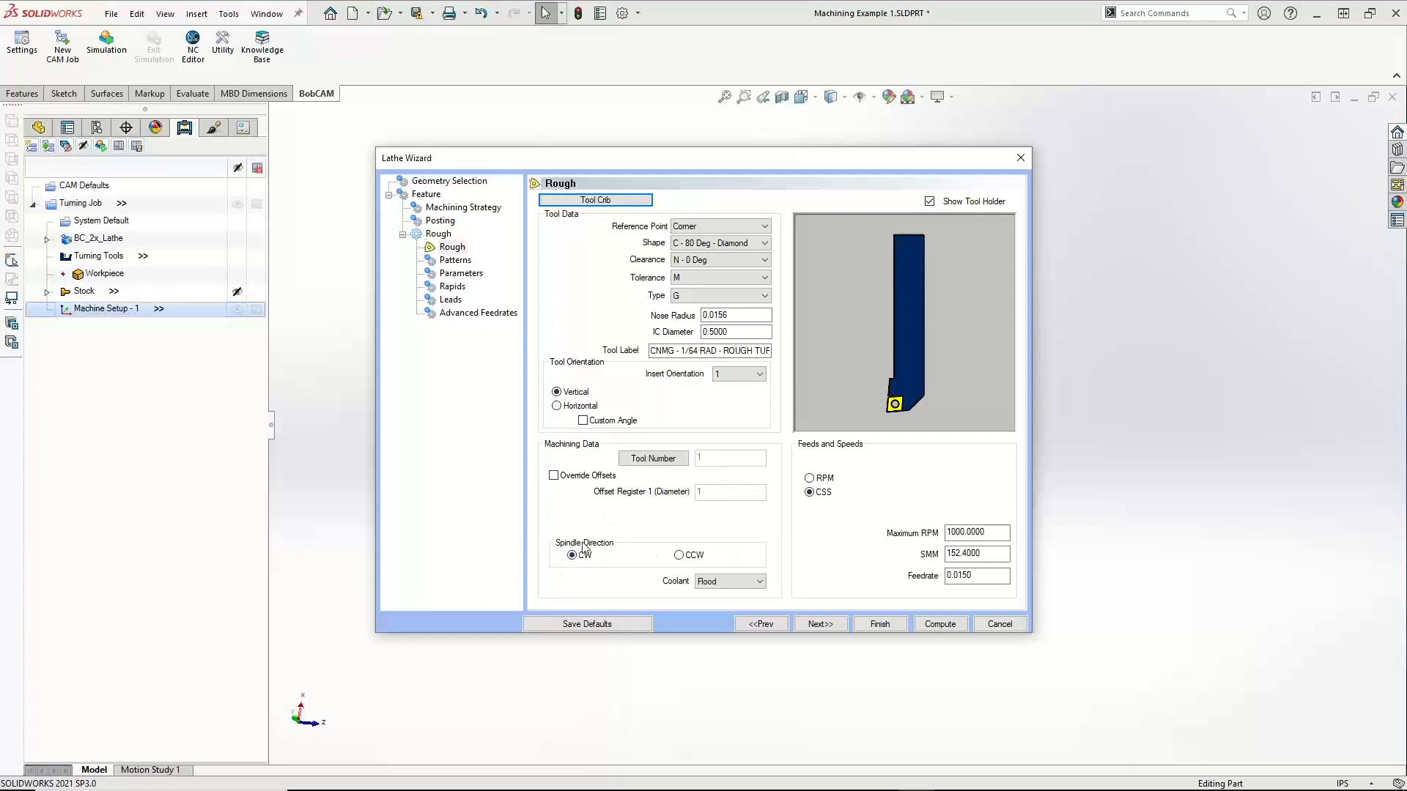
# Examine the rough tool's coolant options and compare the RPM and CSS speed modes, keeping Flood and CSS
pyautogui.click(741, 584)
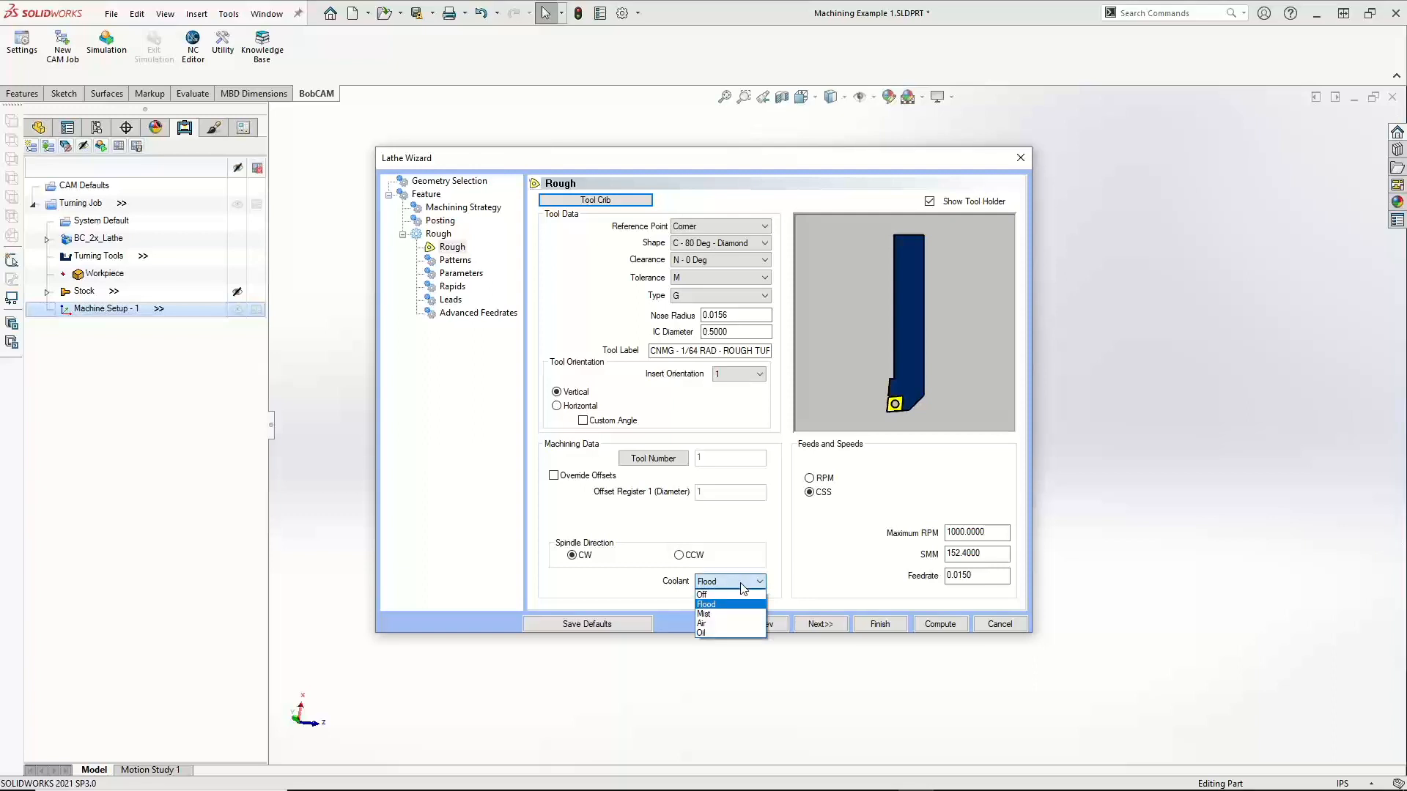
pyautogui.click(743, 587)
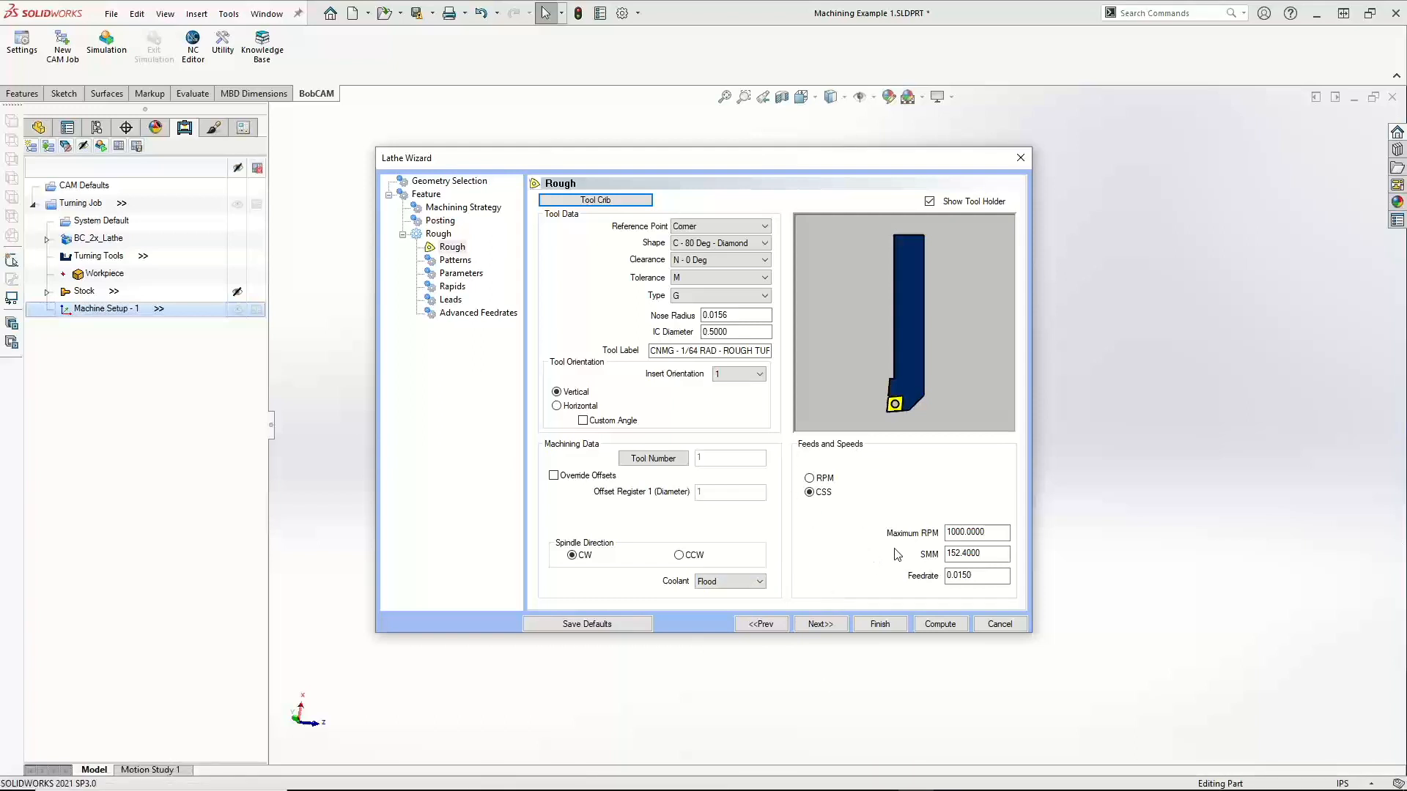
pyautogui.click(810, 478)
pyautogui.click(809, 490)
pyautogui.click(811, 478)
pyautogui.click(811, 491)
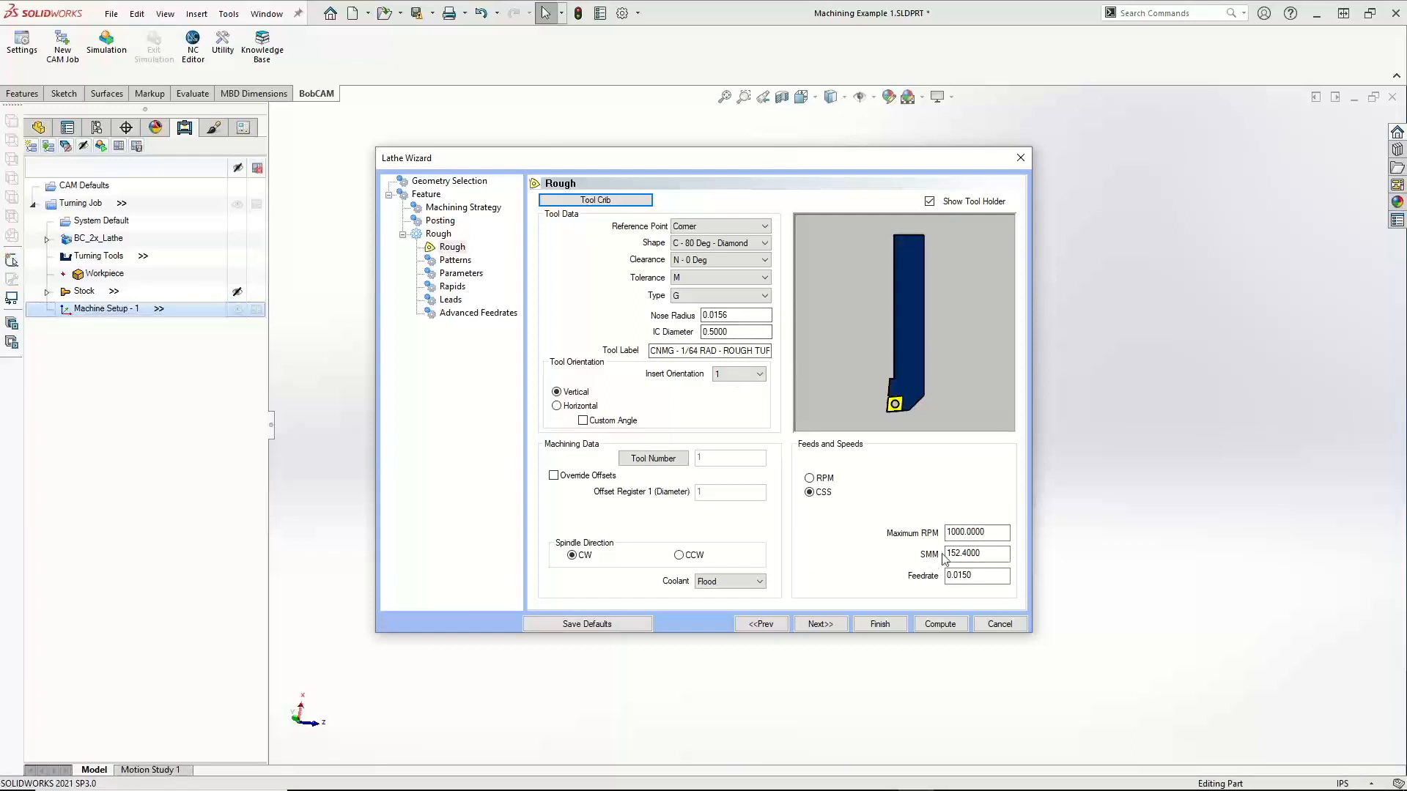
pyautogui.doubleClick(984, 552)
pyautogui.click(819, 481)
pyautogui.click(810, 493)
pyautogui.moveTo(982, 554); pyautogui.dragTo(894, 572)
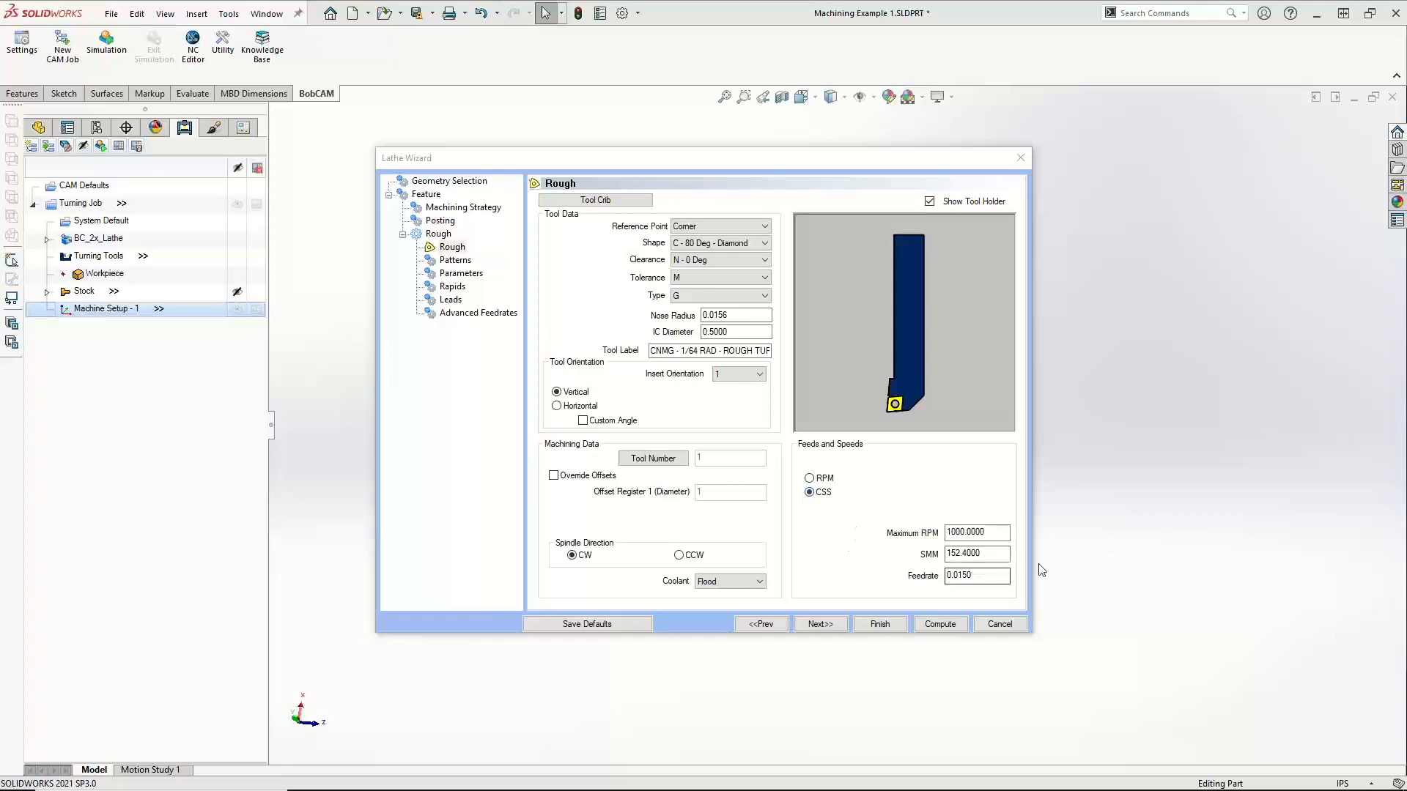
# Switch the rough tool's feeds and speeds to RPM mode and set the spindle RPM to 500
pyautogui.click(809, 478)
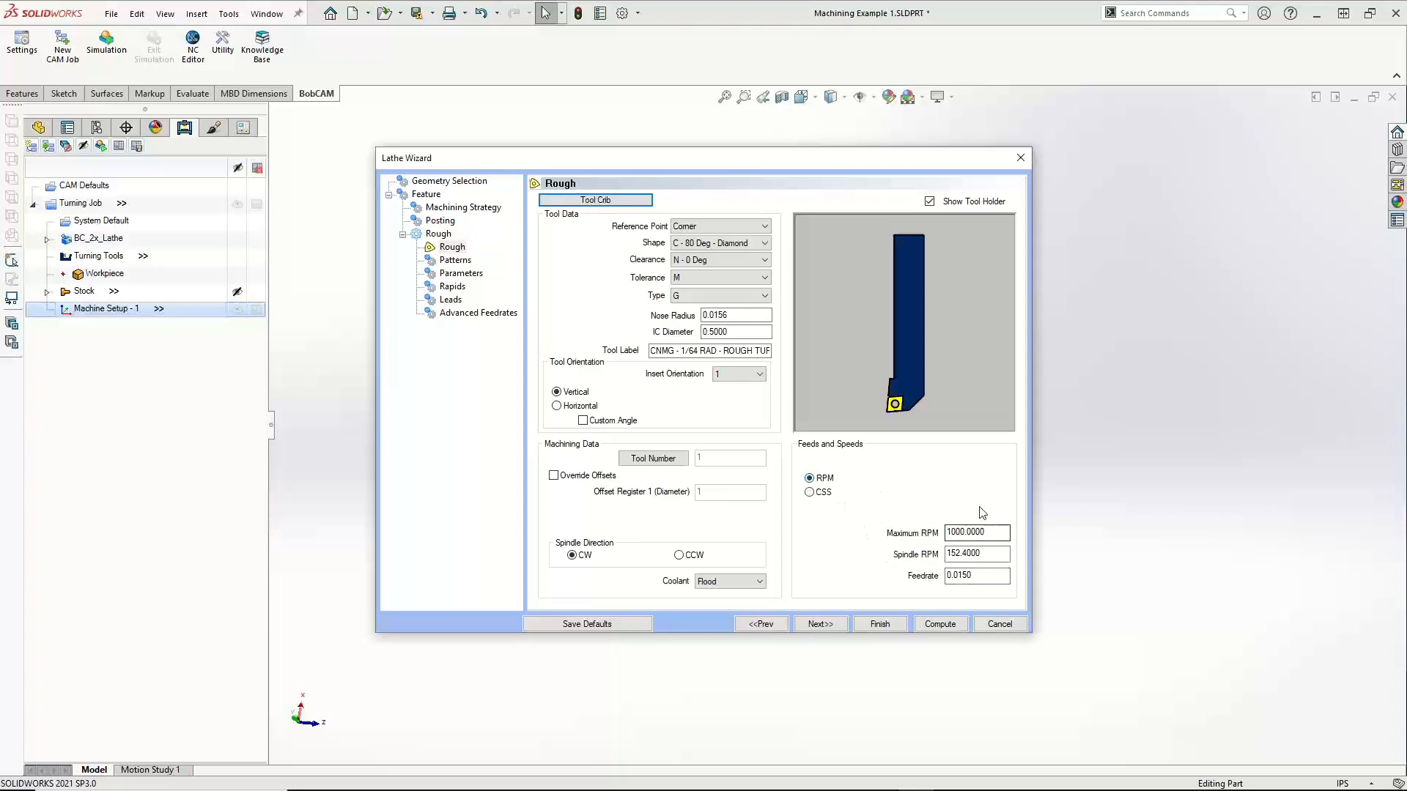
pyautogui.doubleClick(986, 554)
pyautogui.write('5000')
pyautogui.click(997, 532)
pyautogui.press('Tab')
pyautogui.press('Tab')
pyautogui.click(811, 494)
pyautogui.click(810, 478)
# Switch to Snipping Tool and capture the Lathe Wizard's Rough page with its RPM settings, keeping the snip open
pyautogui.moveTo(894, 784)
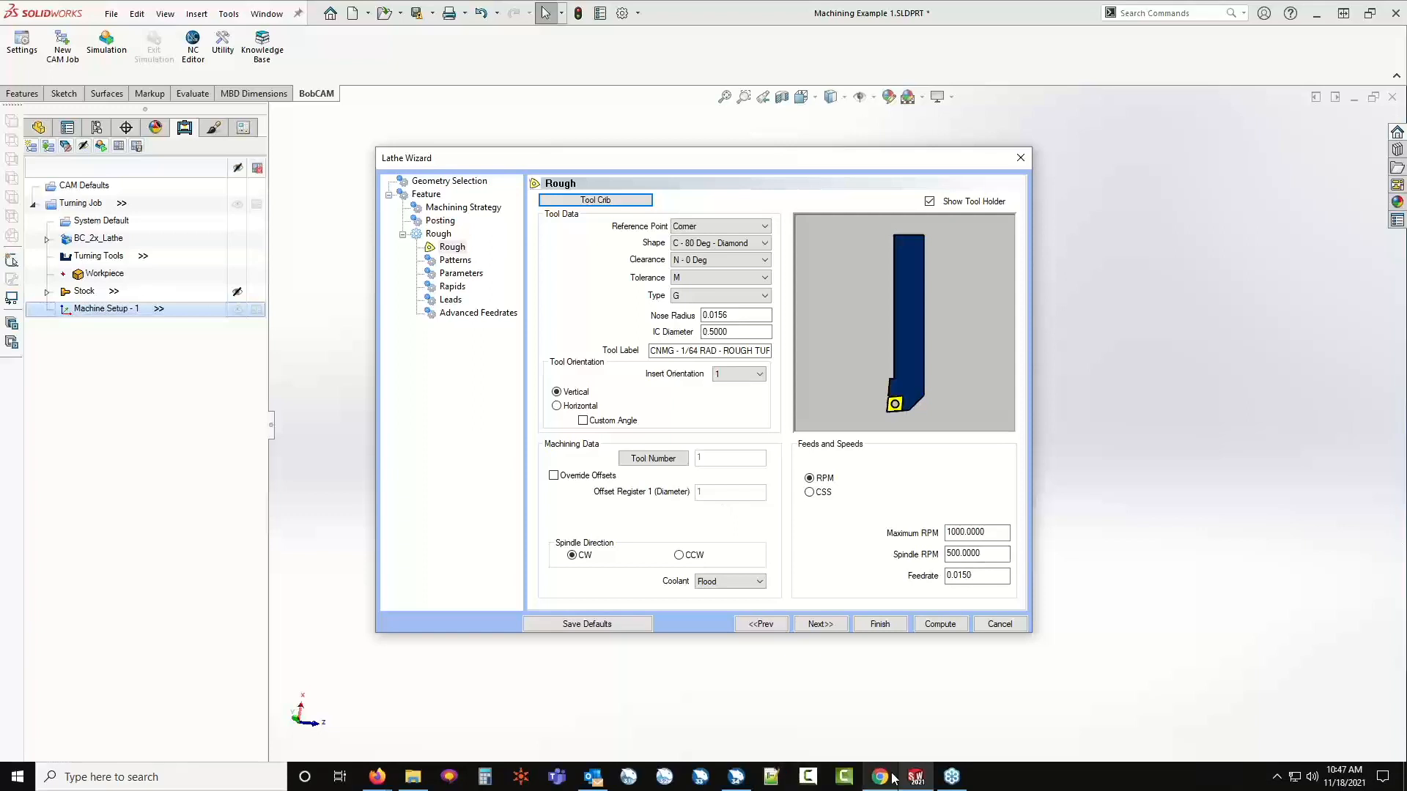
pyautogui.click(239, 783)
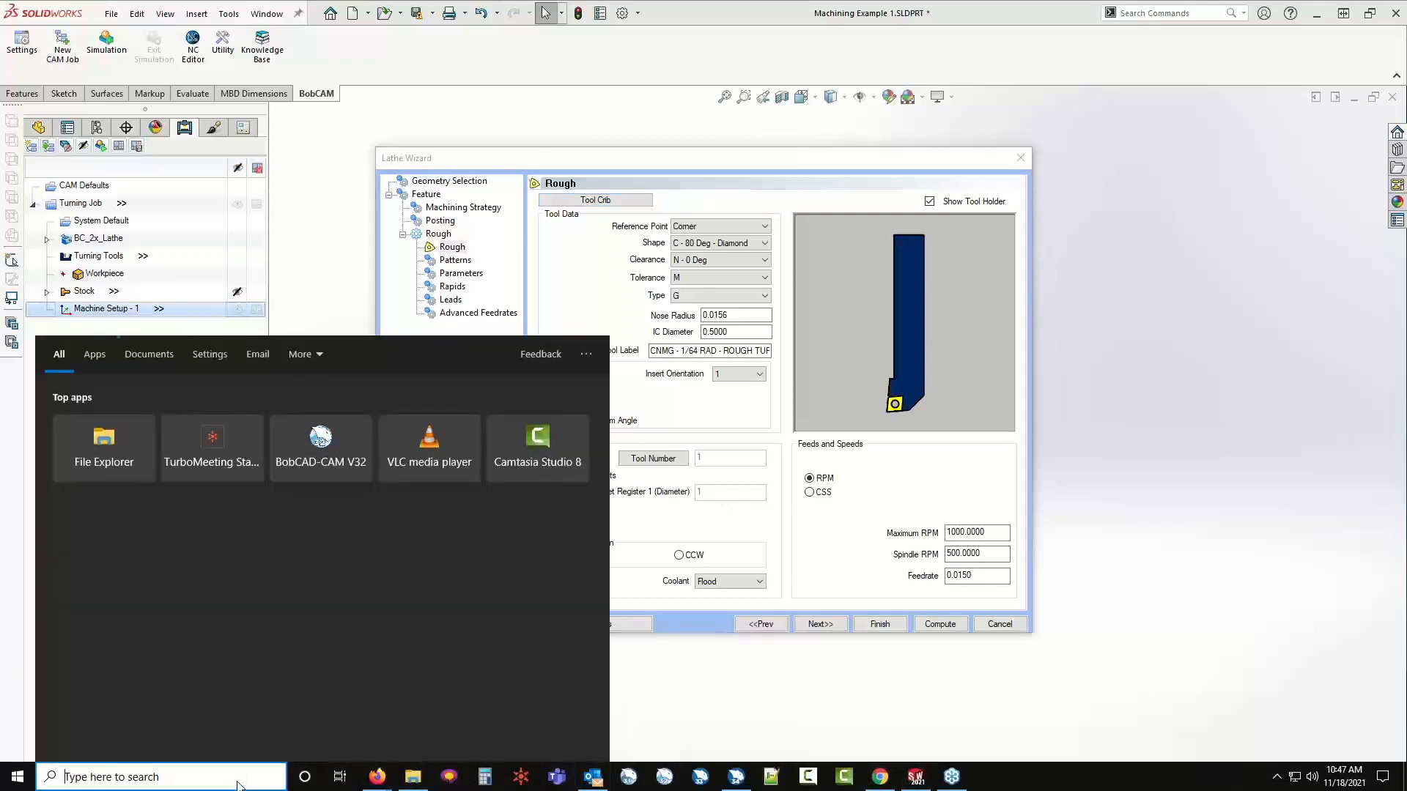
pyautogui.write('SNIP')
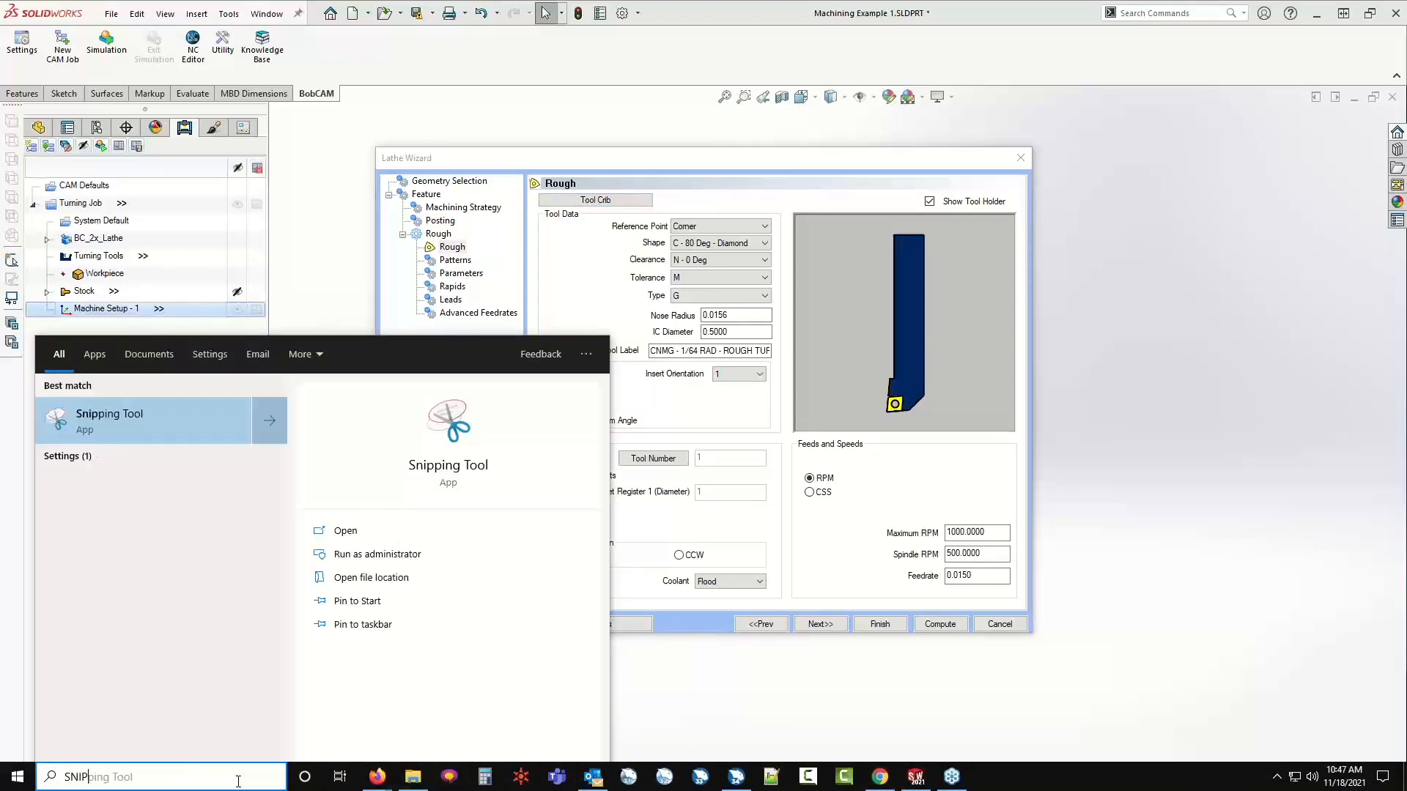
pyautogui.click(208, 418)
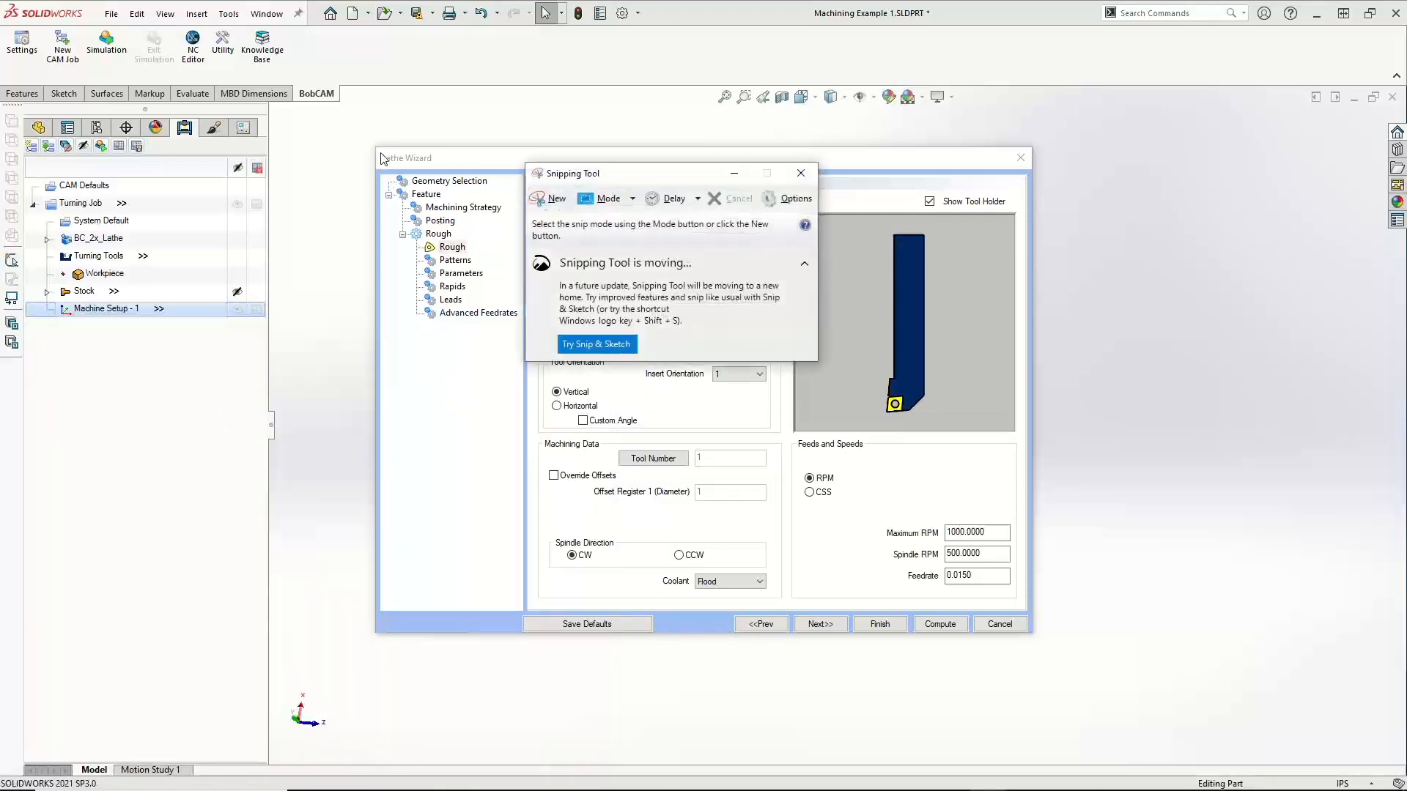
pyautogui.click(548, 198)
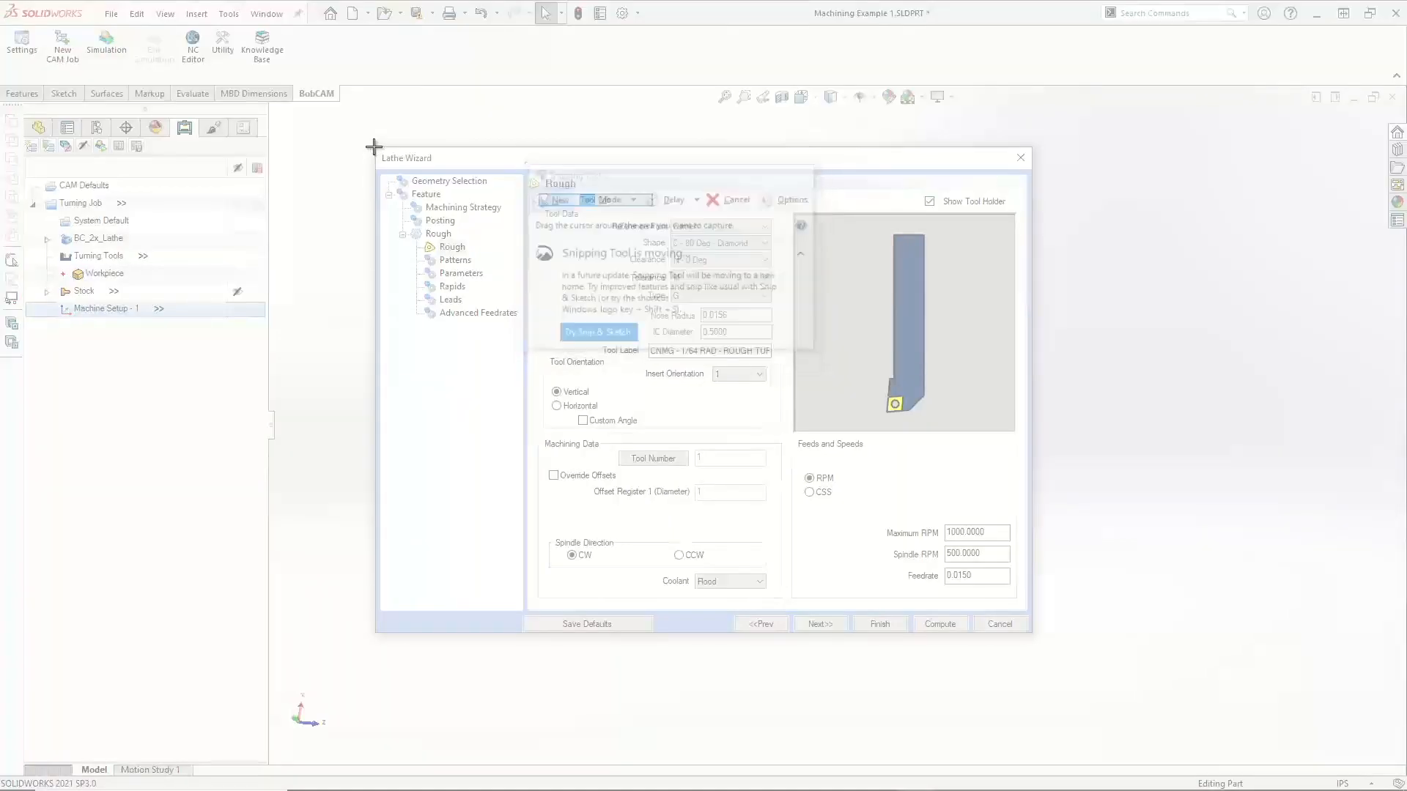
pyautogui.moveTo(374, 148); pyautogui.dragTo(1057, 643)
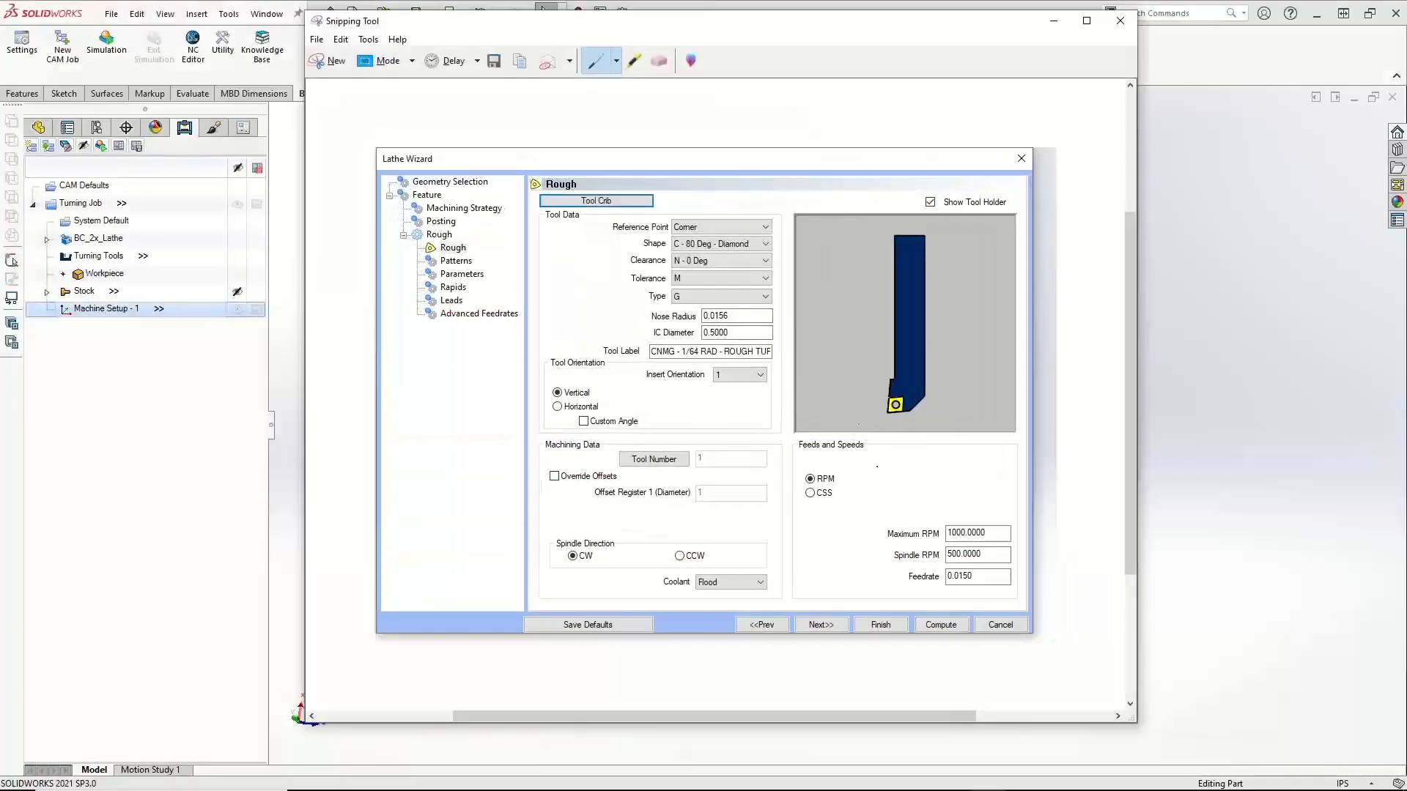
pyautogui.click(1121, 22)
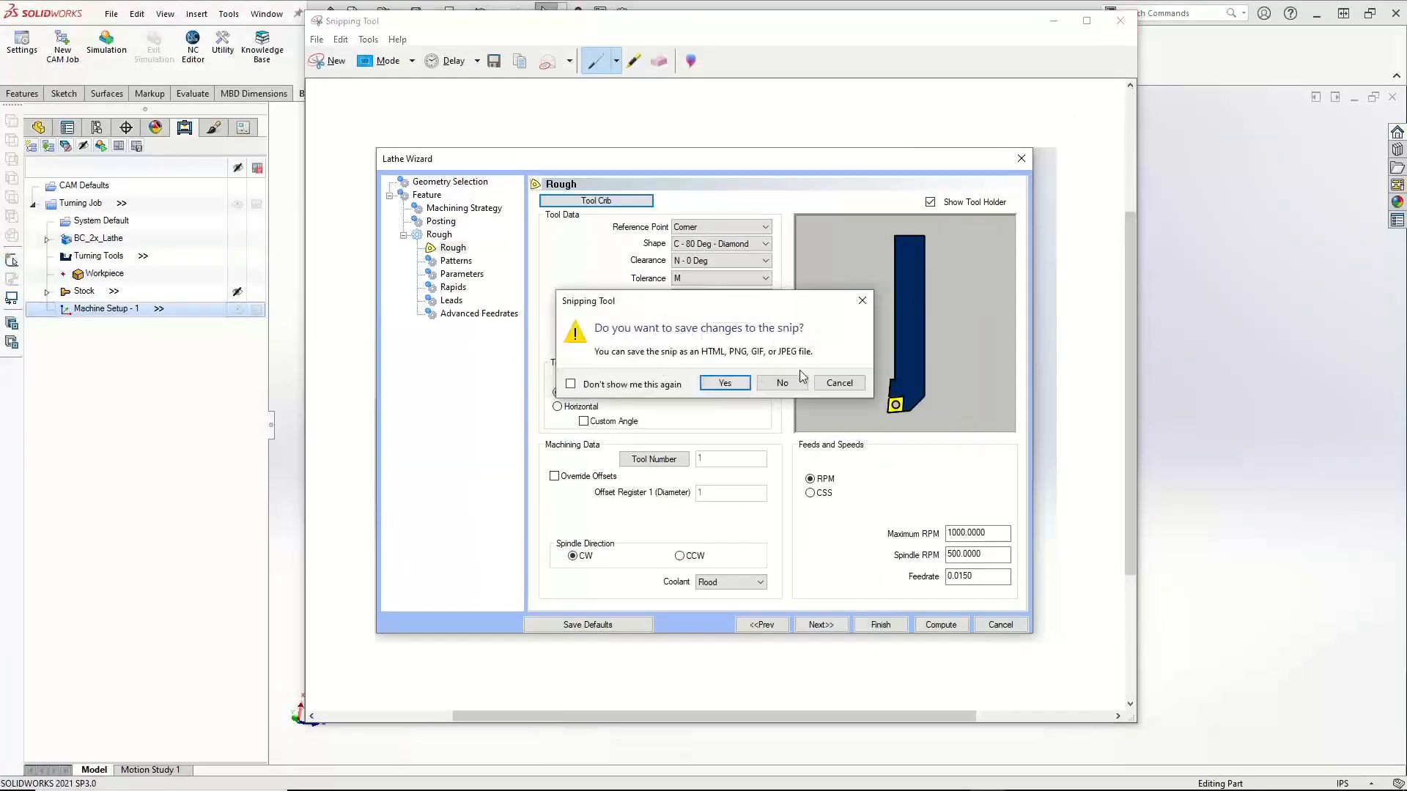
pyautogui.click(839, 383)
pyautogui.moveTo(736, 24); pyautogui.dragTo(636, 85)
# Capture the Rough page again in CSS mode, then circle the Maximum RPM, SMM and Feedrate values in red
pyautogui.click(808, 491)
pyautogui.click(310, 115)
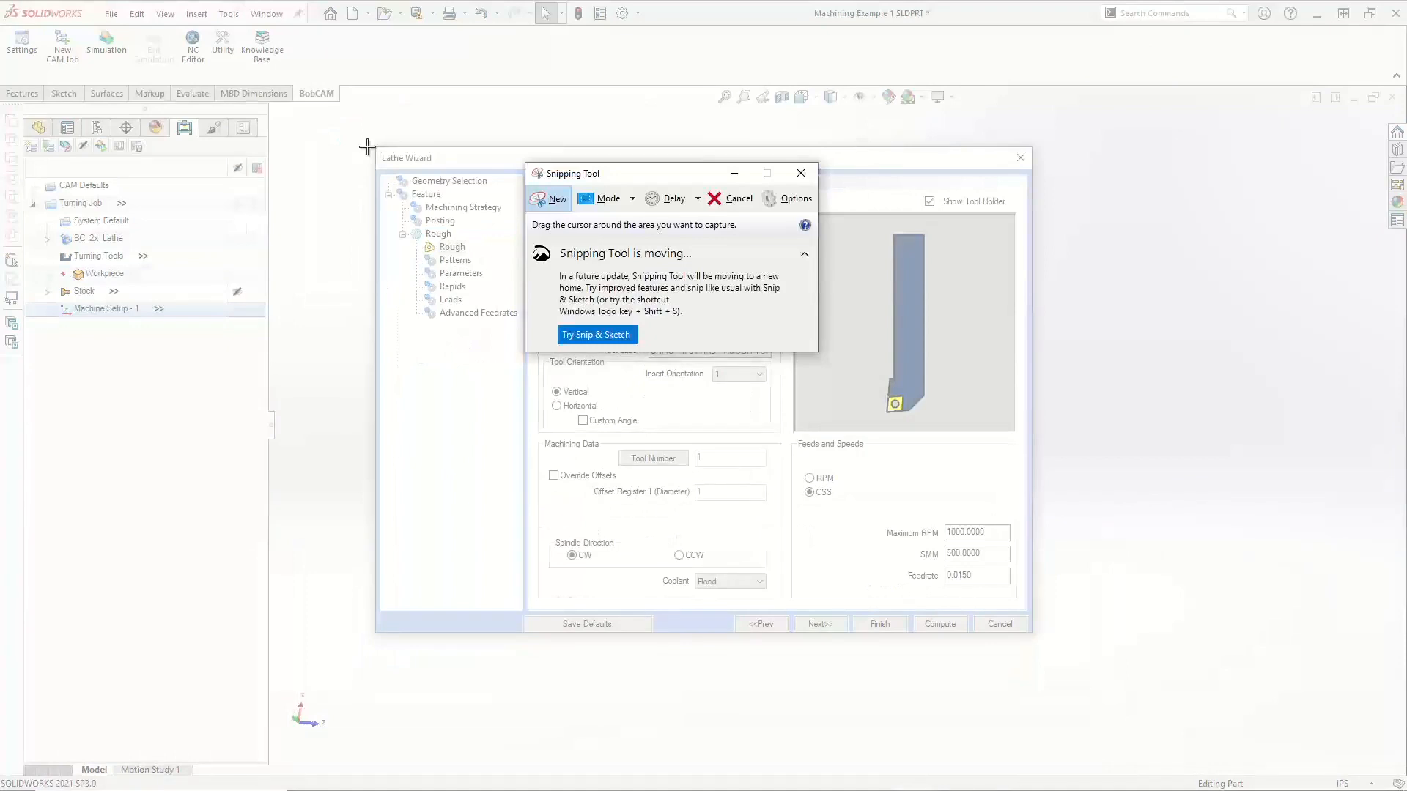
pyautogui.moveTo(367, 146); pyautogui.dragTo(1035, 646)
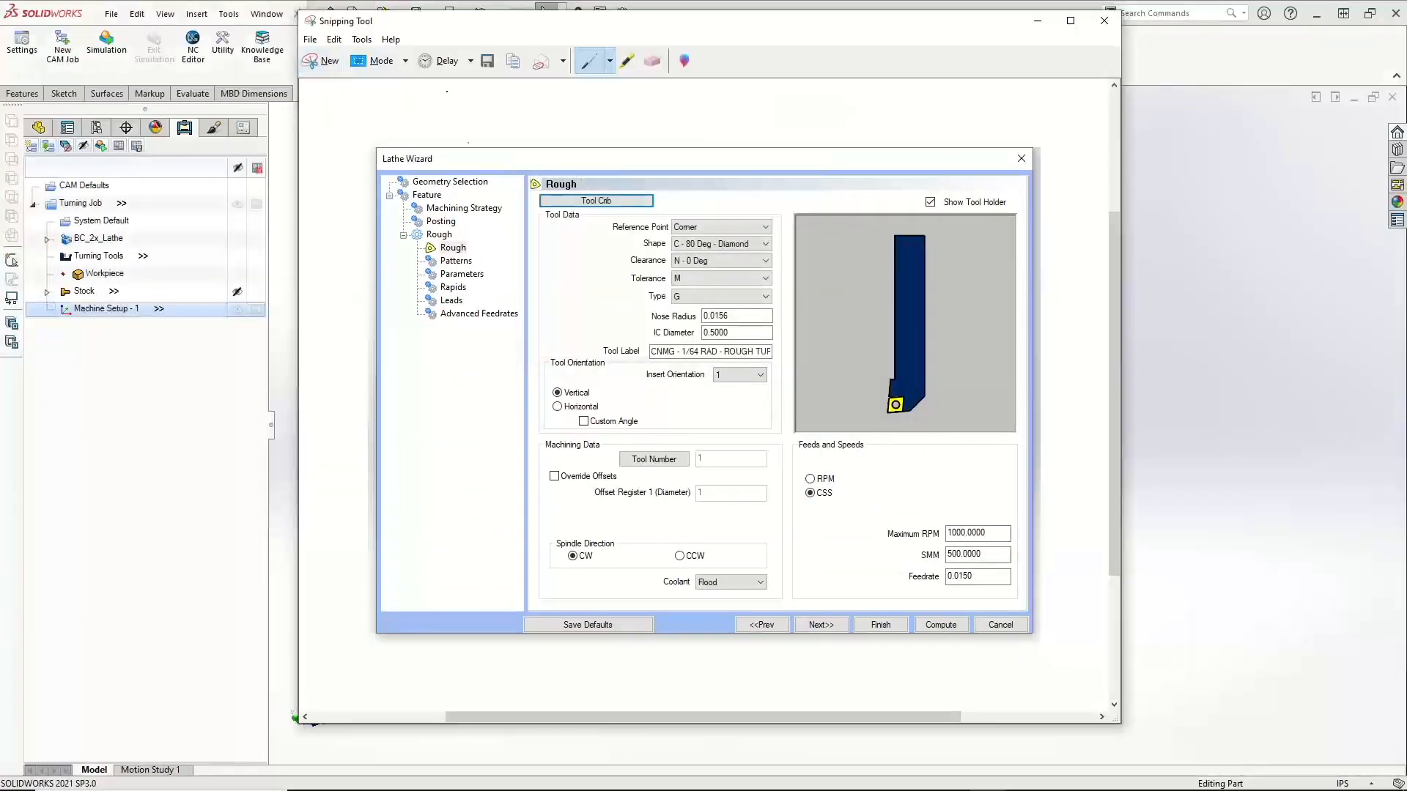
pyautogui.click(609, 61)
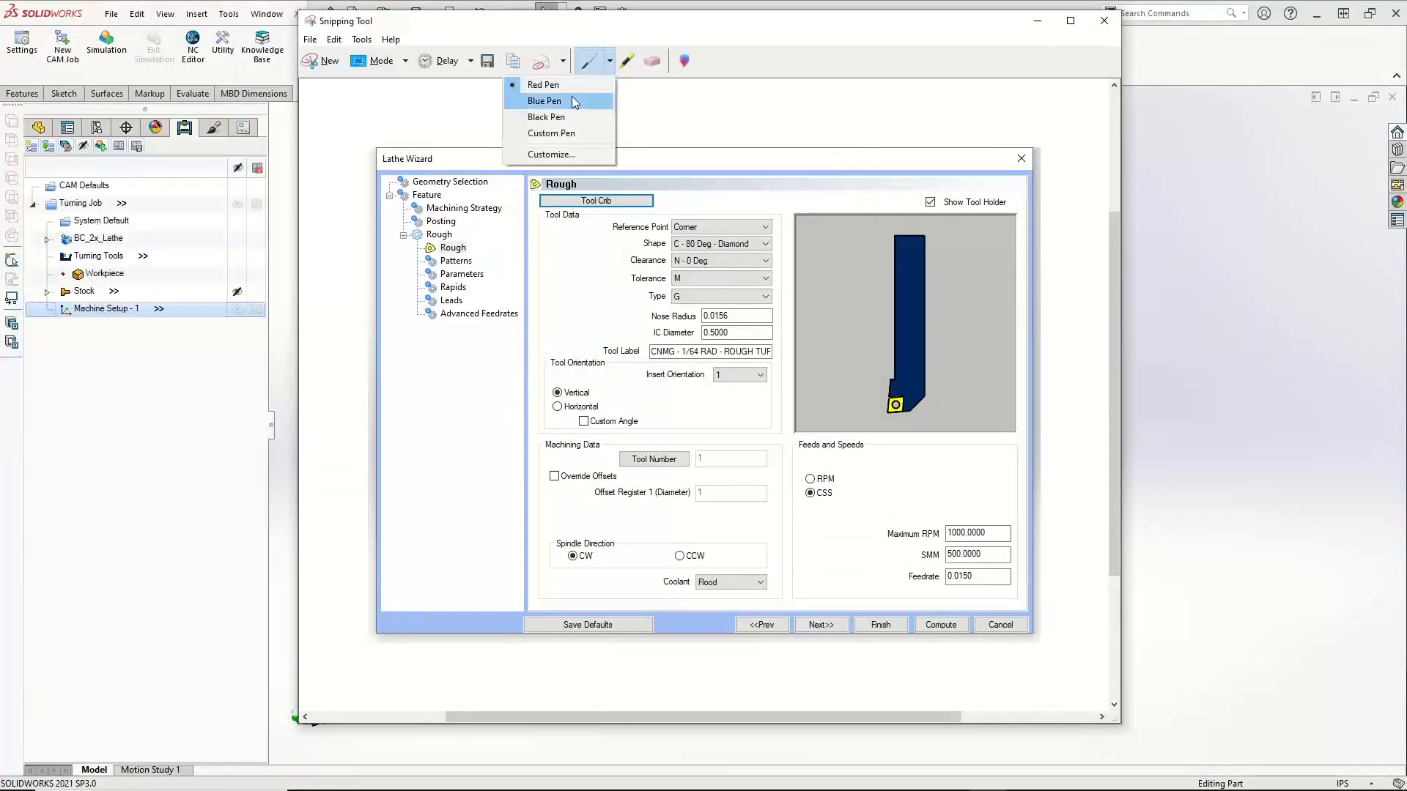
pyautogui.click(574, 101)
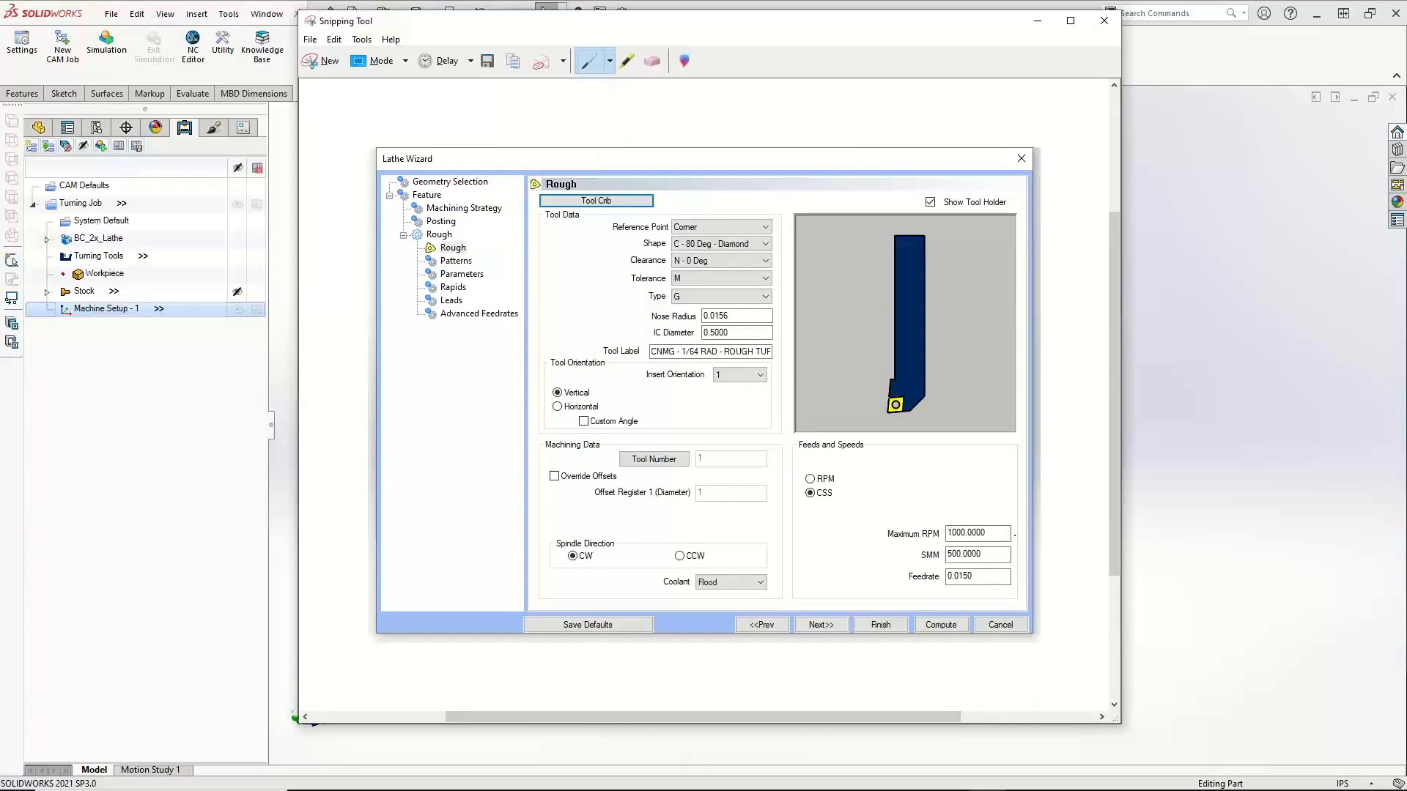
pyautogui.moveTo(1019, 524)
pyautogui.mouseDown()
pyautogui.moveTo(982, 499)
pyautogui.moveTo(884, 523)
pyautogui.moveTo(894, 586)
pyautogui.moveTo(999, 597)
pyautogui.moveTo(1015, 507)
pyautogui.mouseUp()
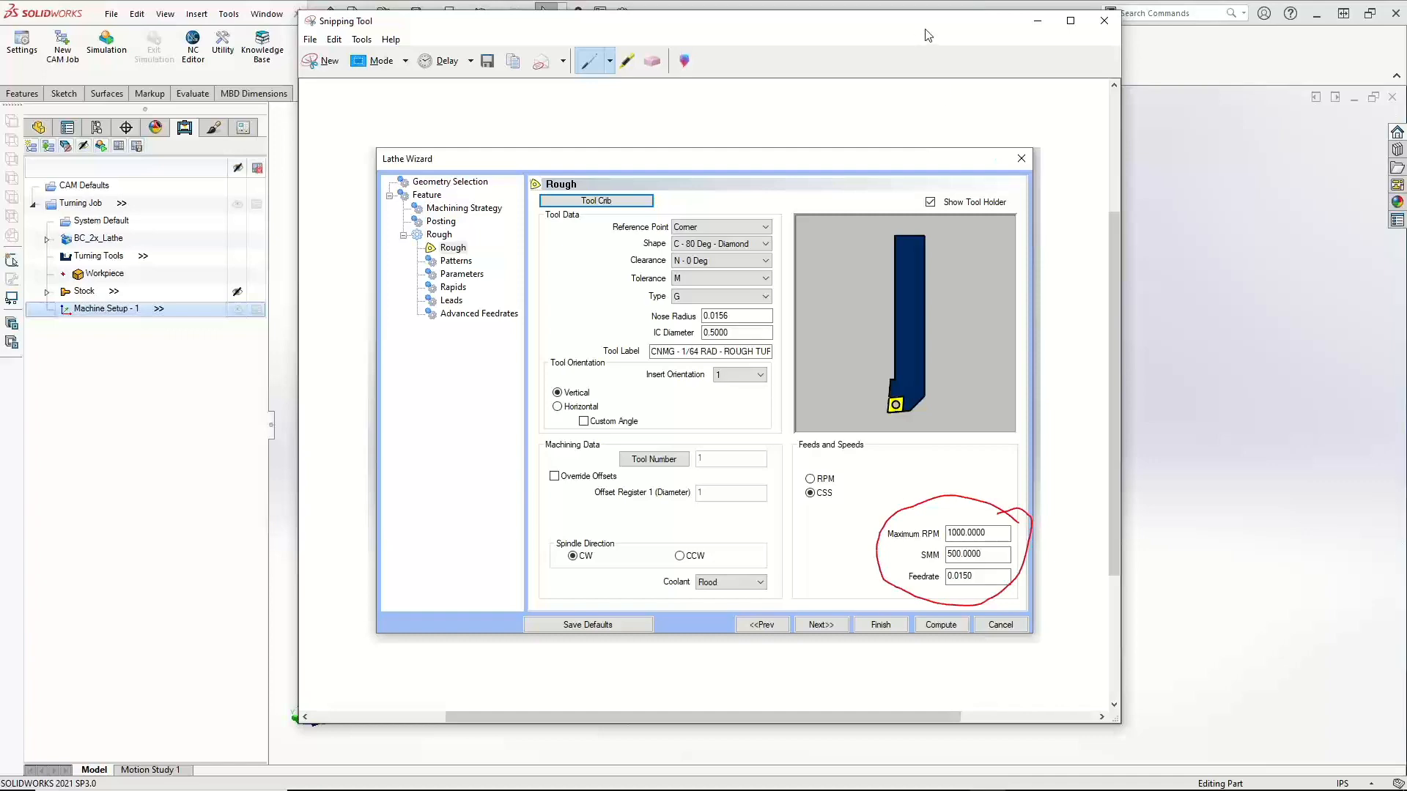
pyautogui.click(1037, 20)
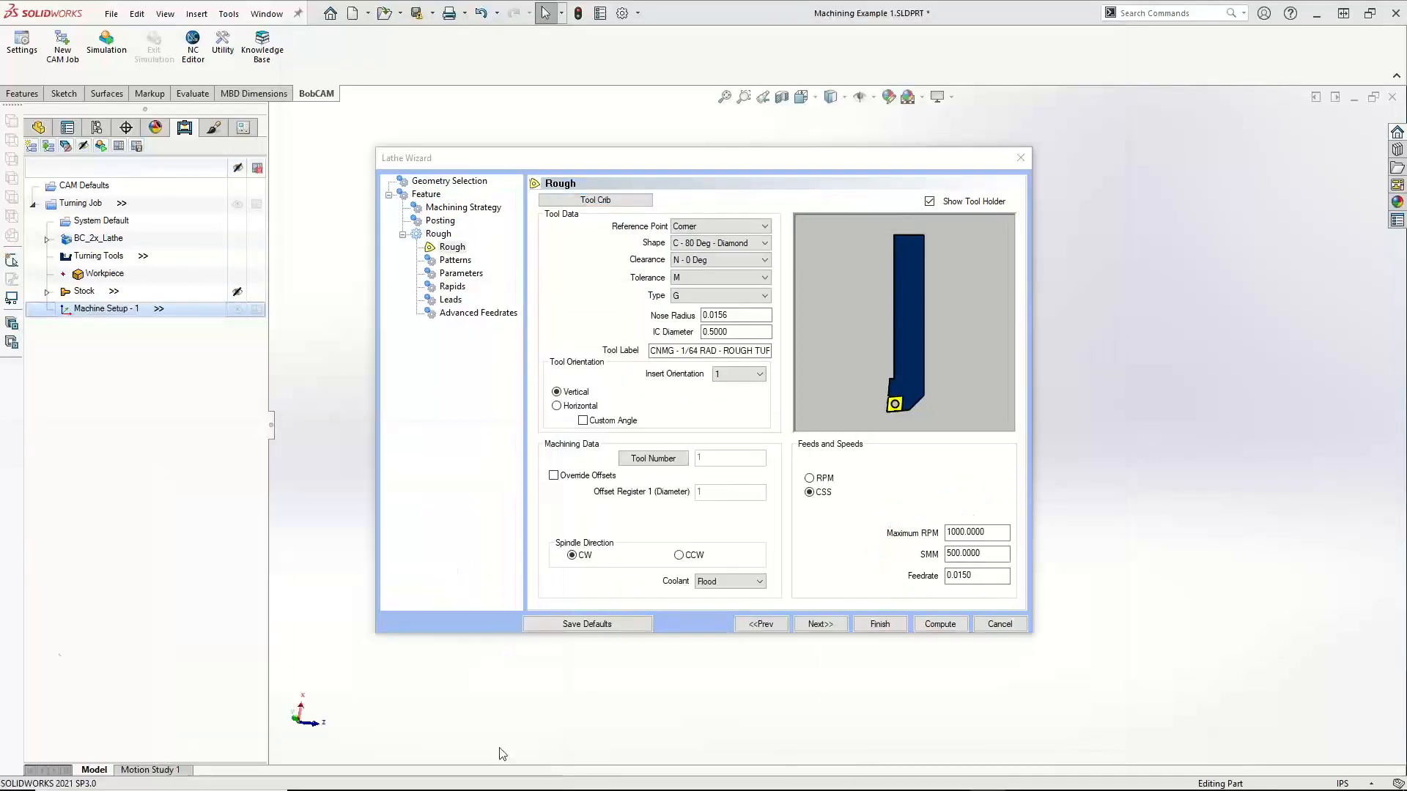
# Return the rough tool to RPM mode and compare the Standard and Offset patterns on the Patterns page, keeping Standard
pyautogui.click(825, 480)
pyautogui.click(833, 625)
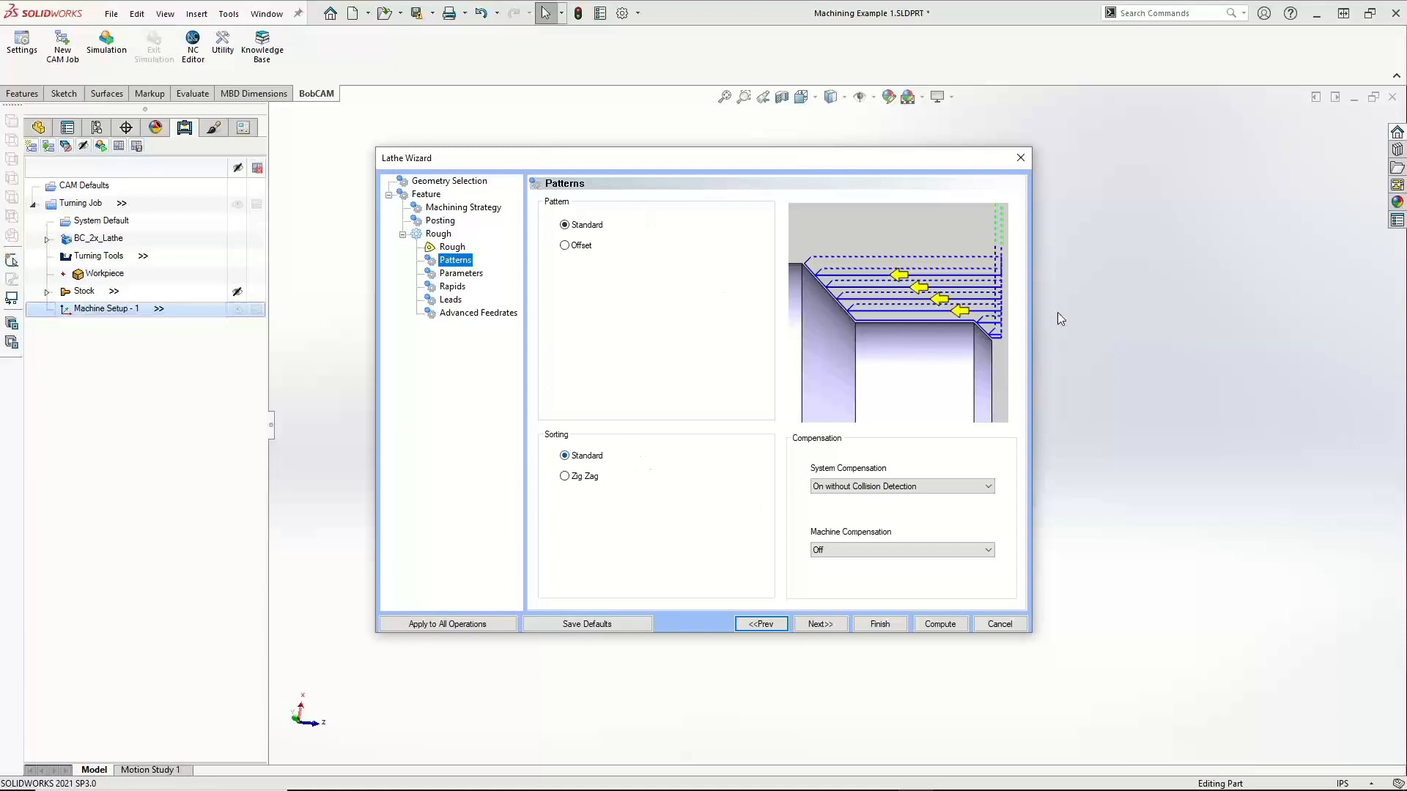
pyautogui.click(569, 226)
pyautogui.click(565, 246)
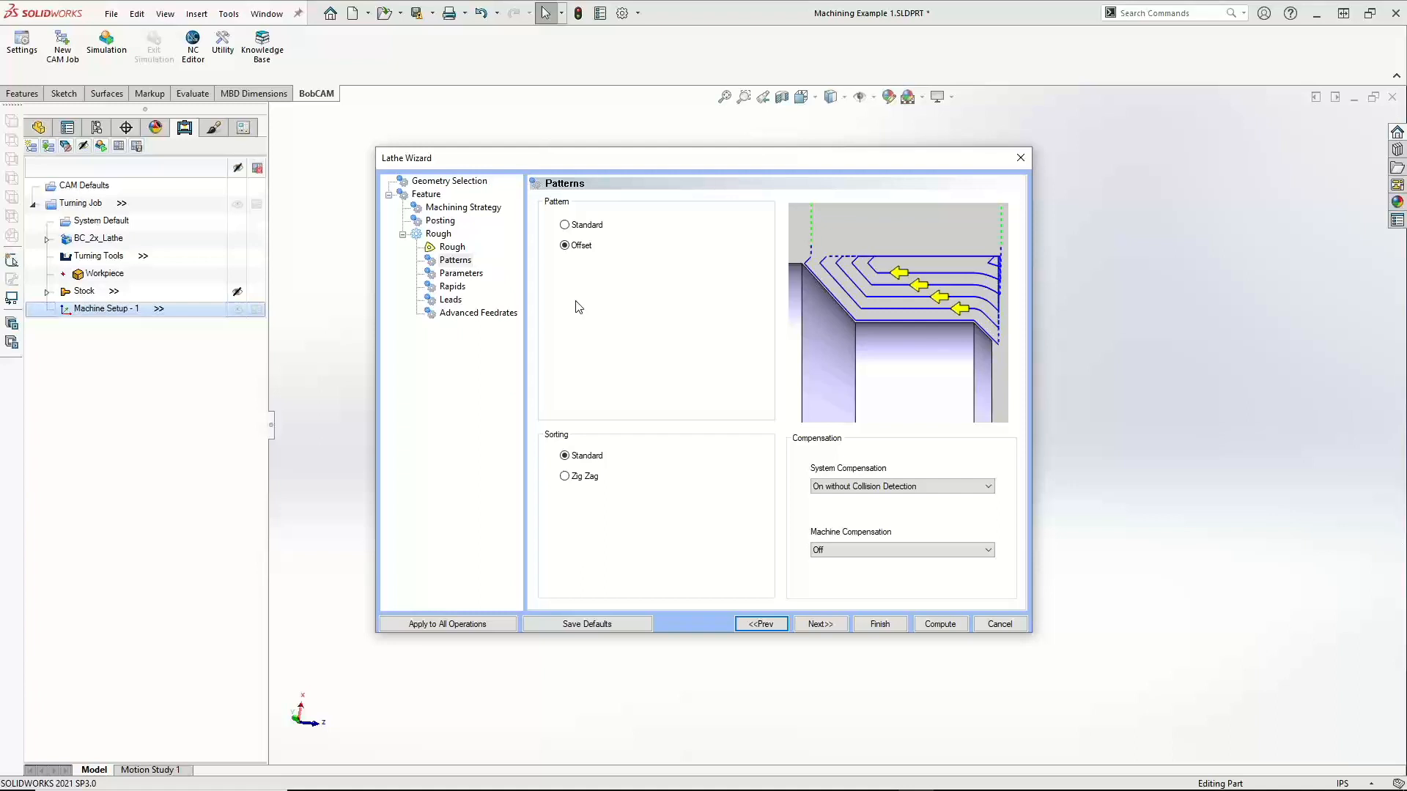
pyautogui.click(584, 229)
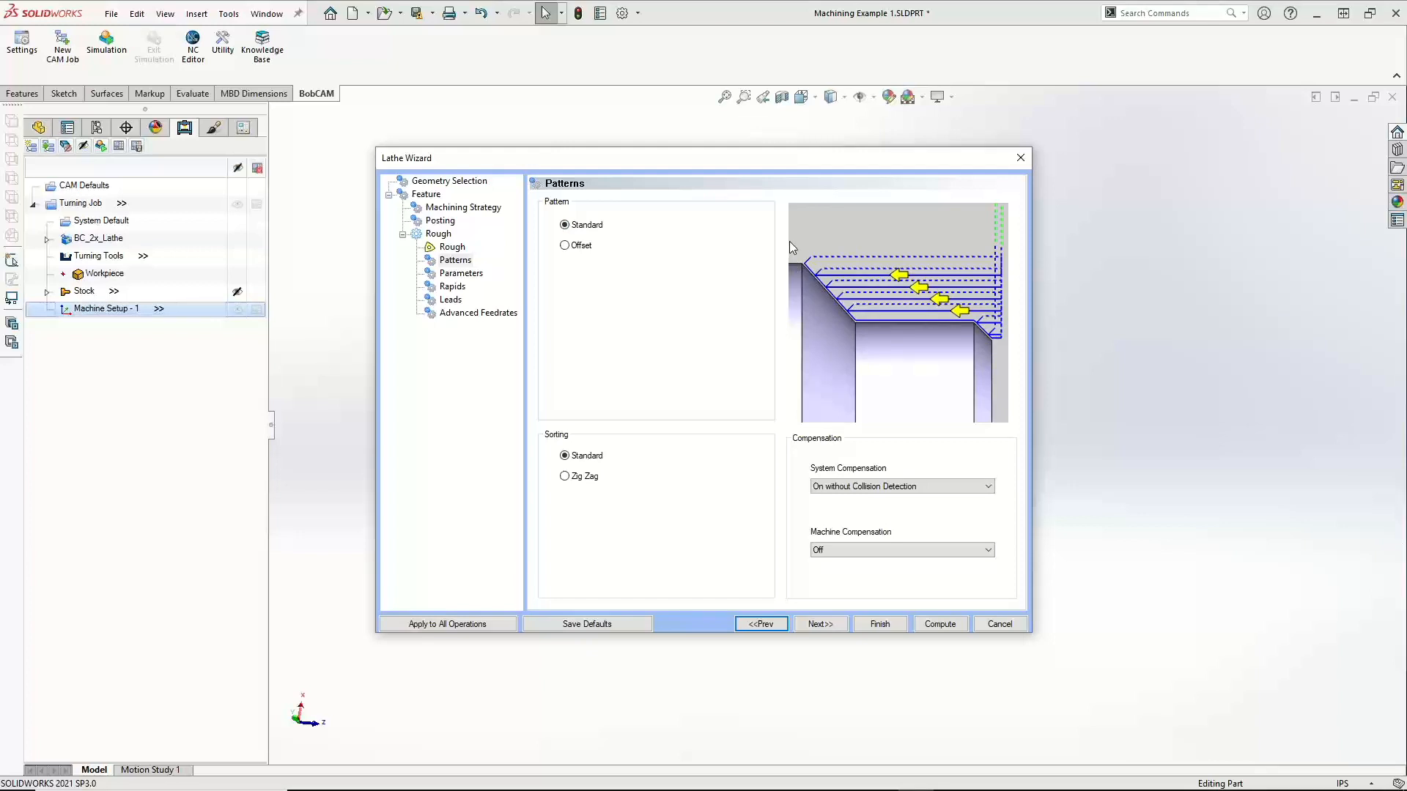
# Compare the Offset pattern and Zig Zag sorting against the Standard options, returning both settings to Standard
pyautogui.click(565, 246)
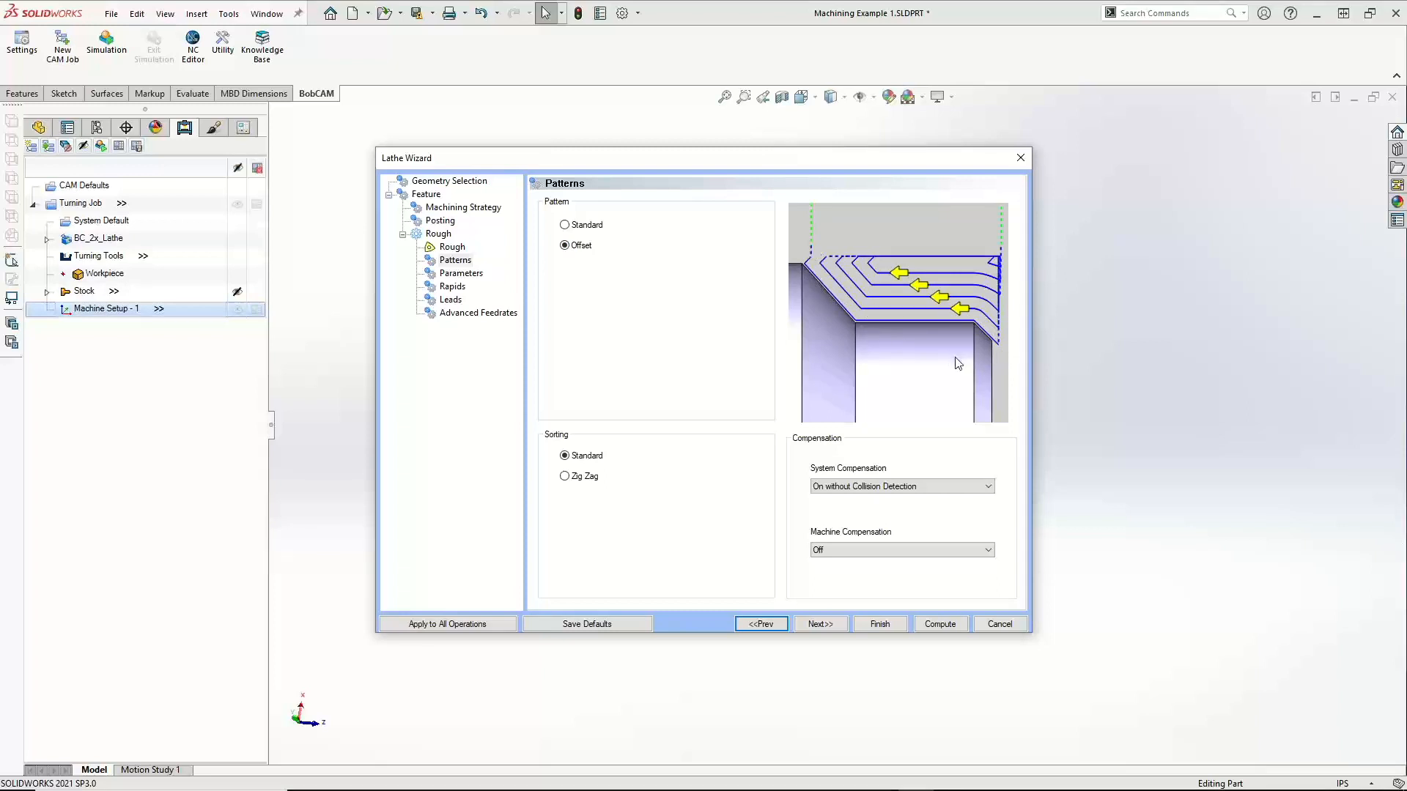
pyautogui.click(592, 229)
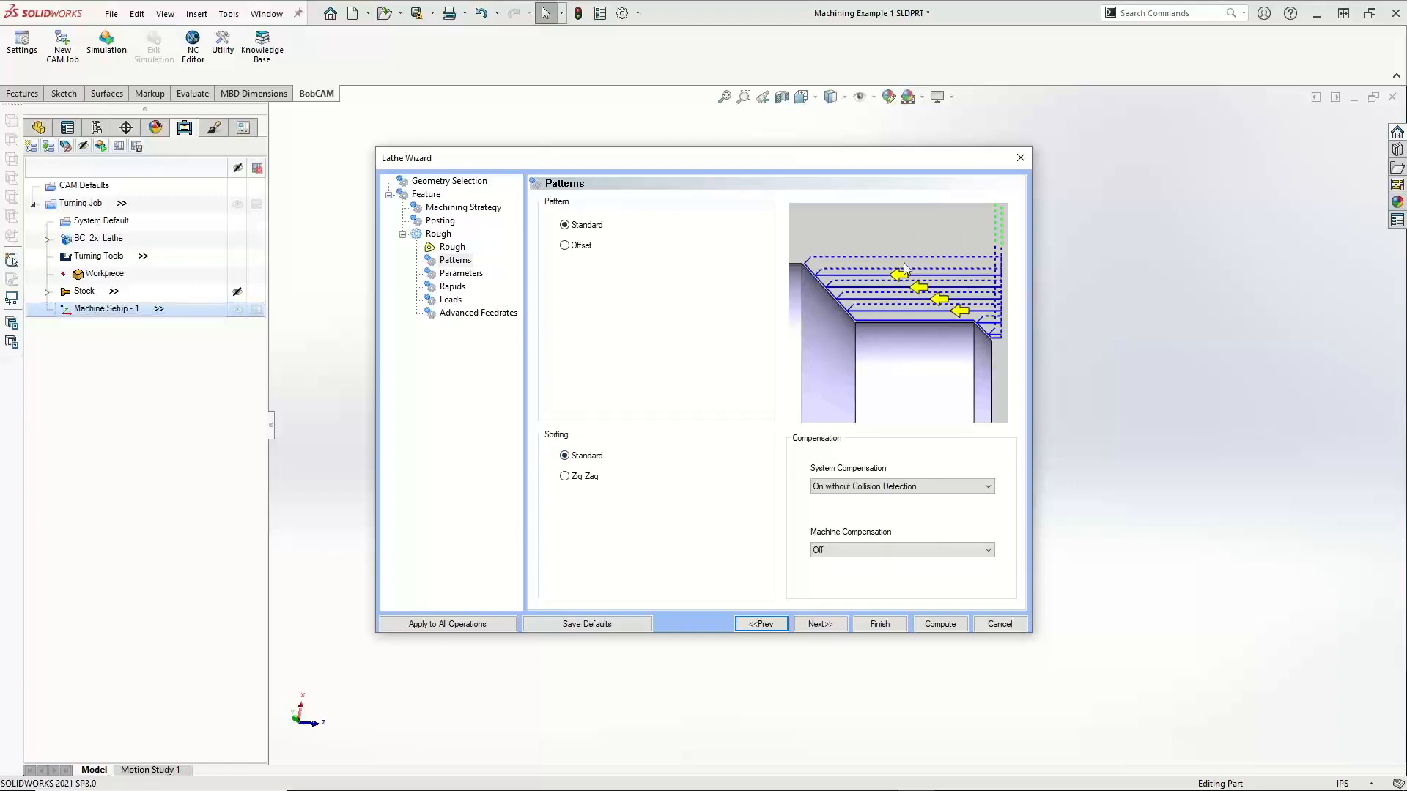
pyautogui.click(565, 476)
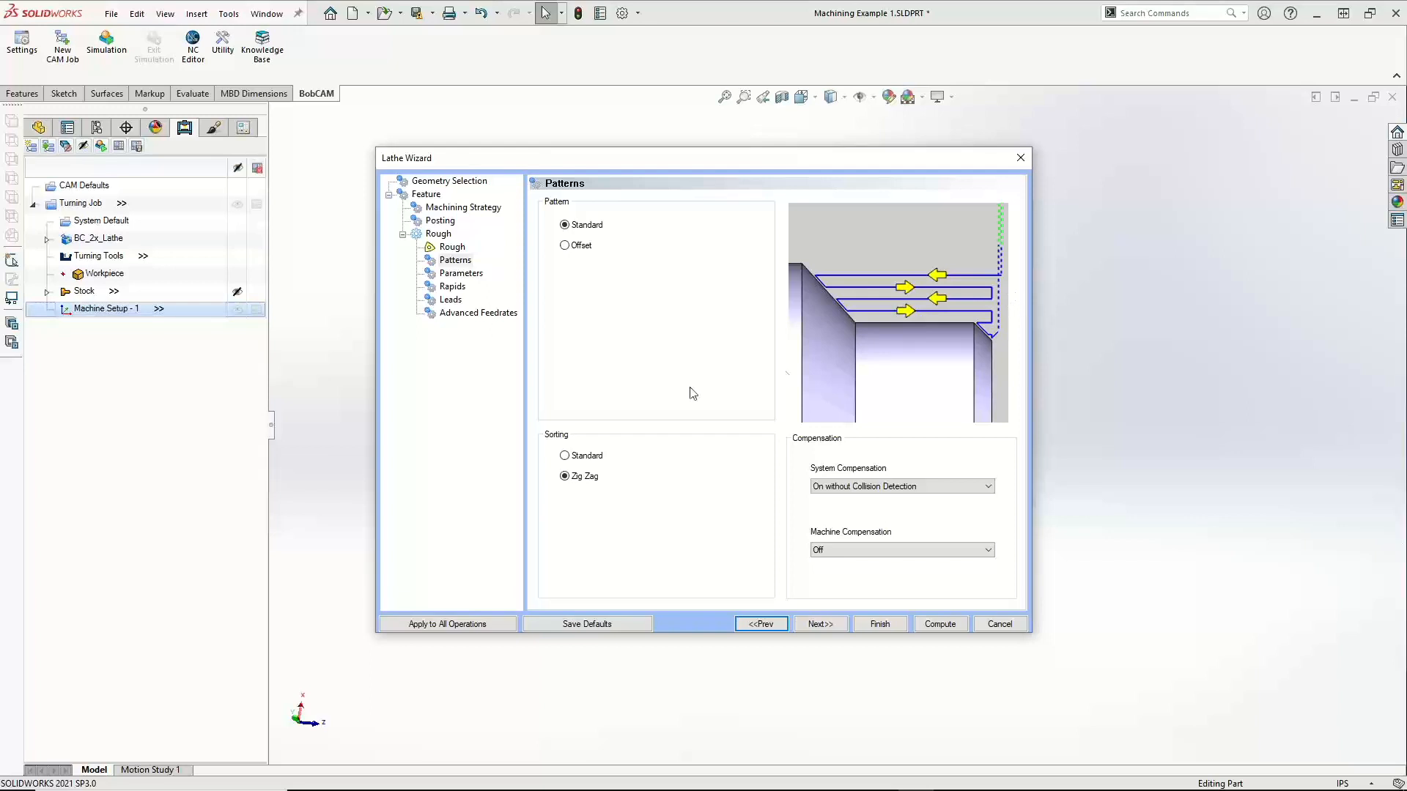
pyautogui.click(564, 456)
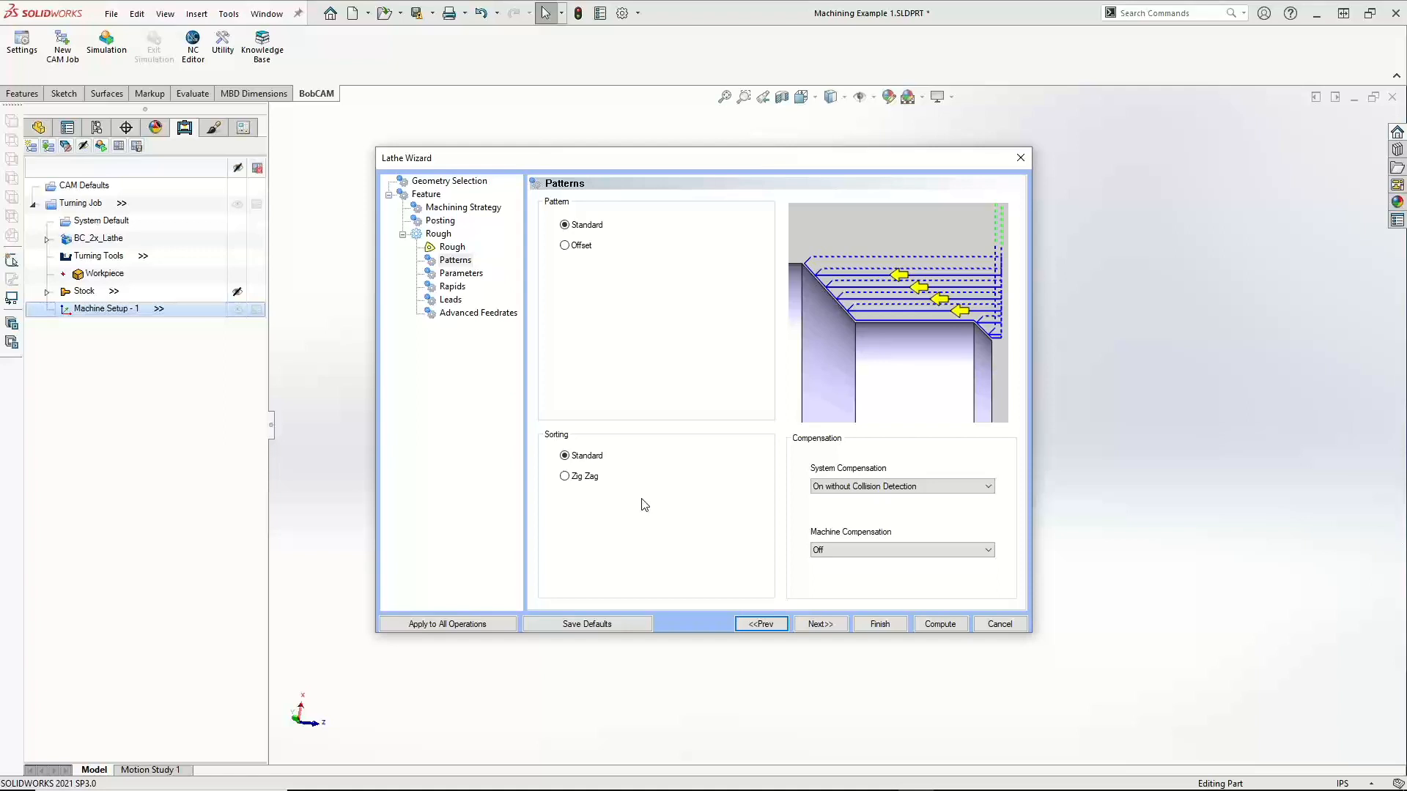
# Set System Compensation to On with Collision Detection and enable Use Tool Holder for the rough operation
pyautogui.click(828, 494)
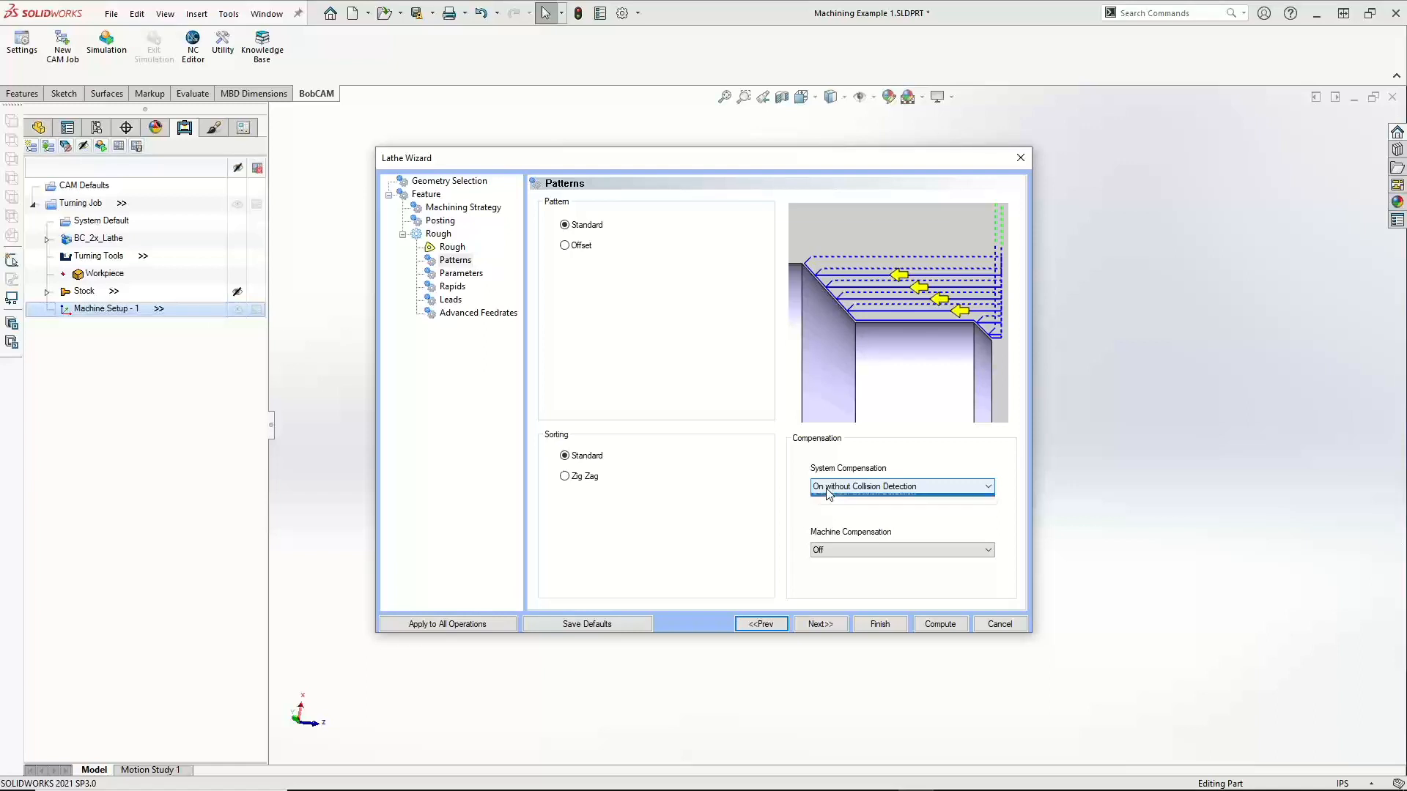
pyautogui.click(864, 516)
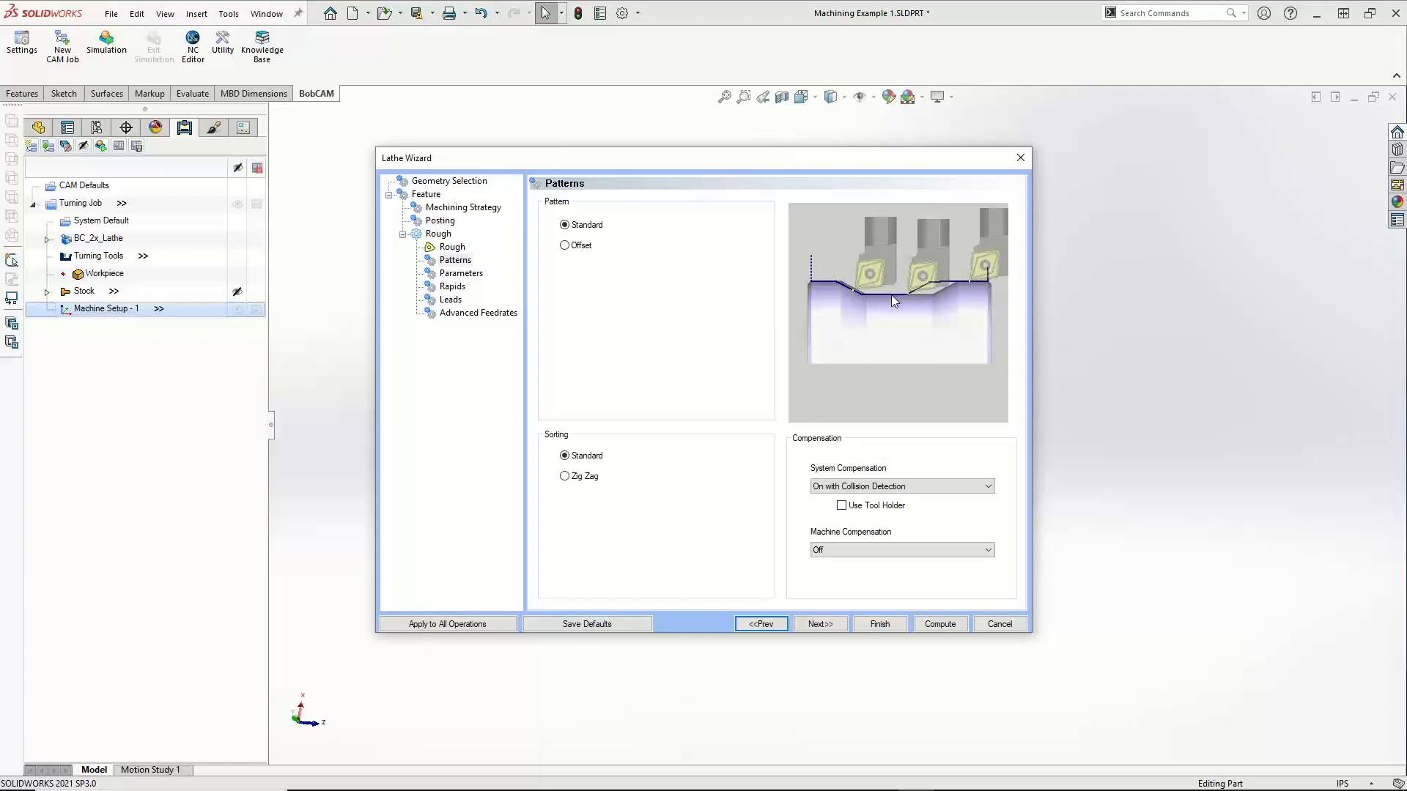
pyautogui.click(841, 506)
pyautogui.moveTo(781, 157); pyautogui.dragTo(797, 477)
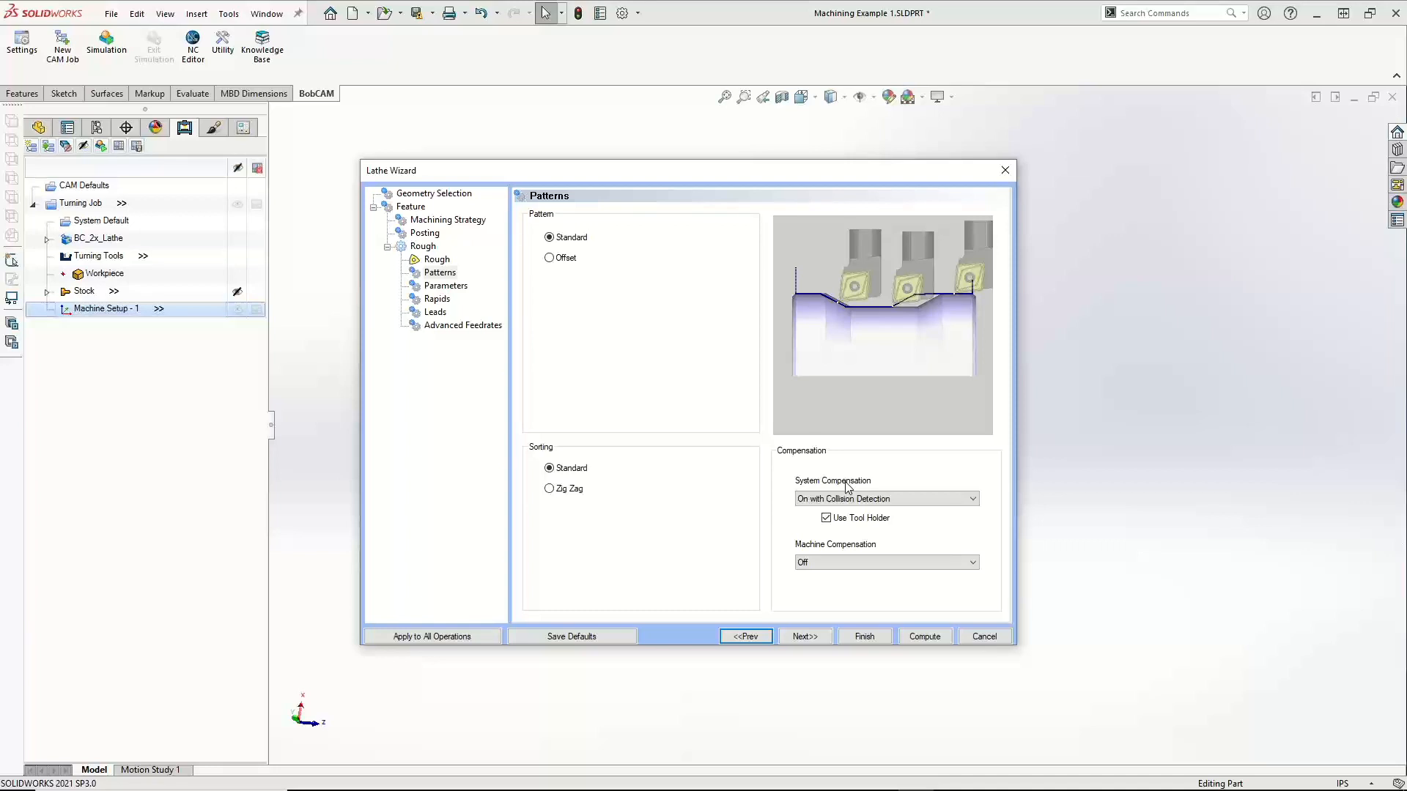
# On the Parameters page, set the Finish Allowance to 0 in Z and X, keeping Rough Allowance off
pyautogui.click(806, 633)
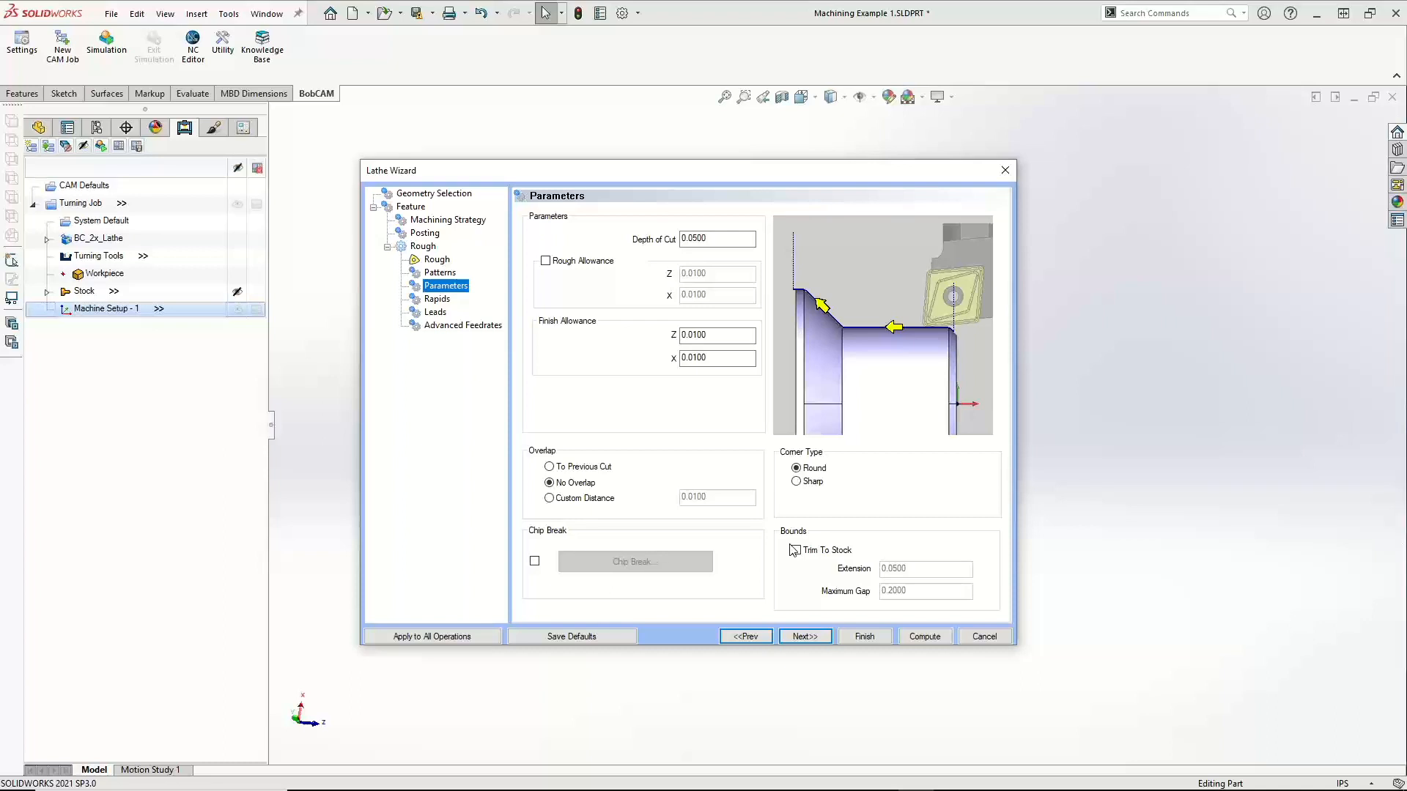
pyautogui.click(545, 262)
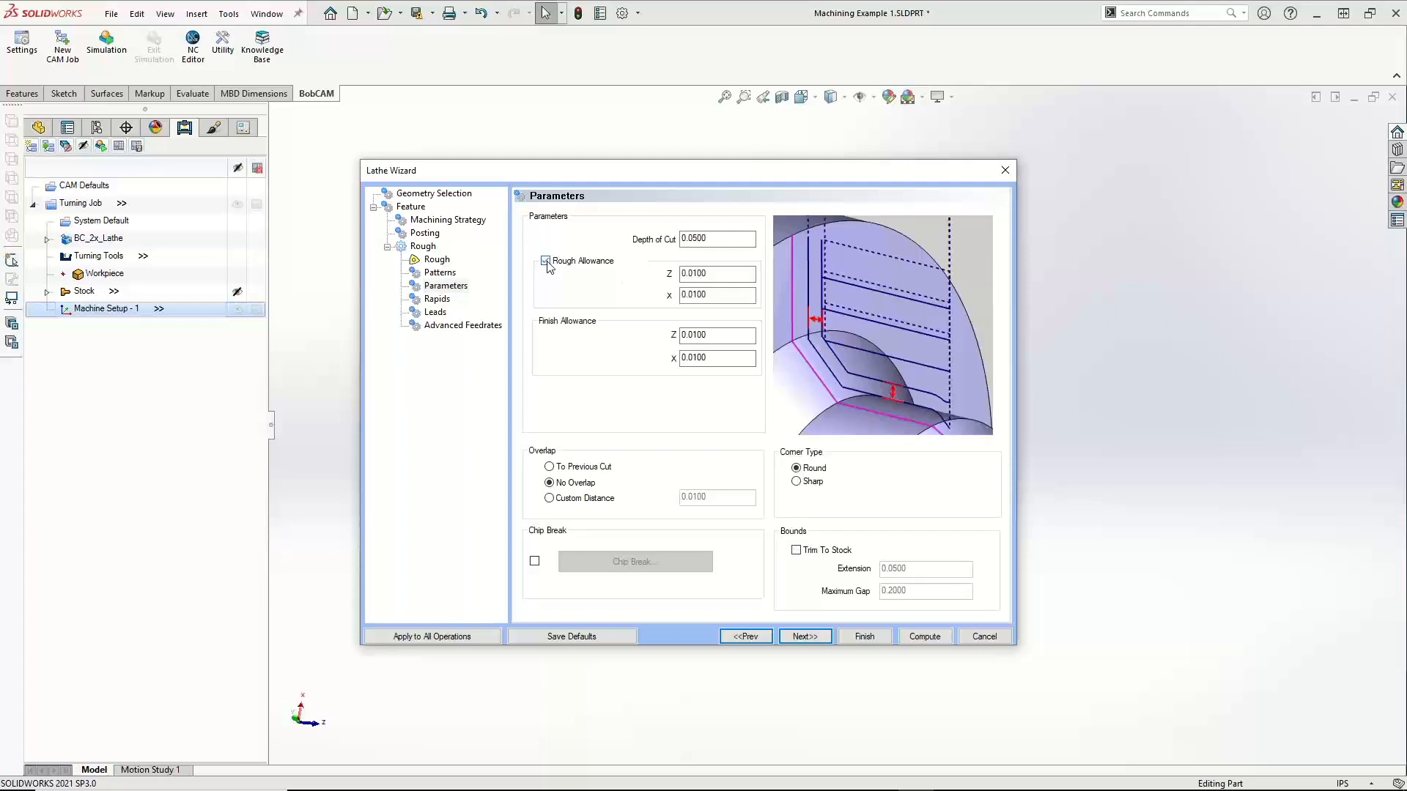
pyautogui.click(545, 262)
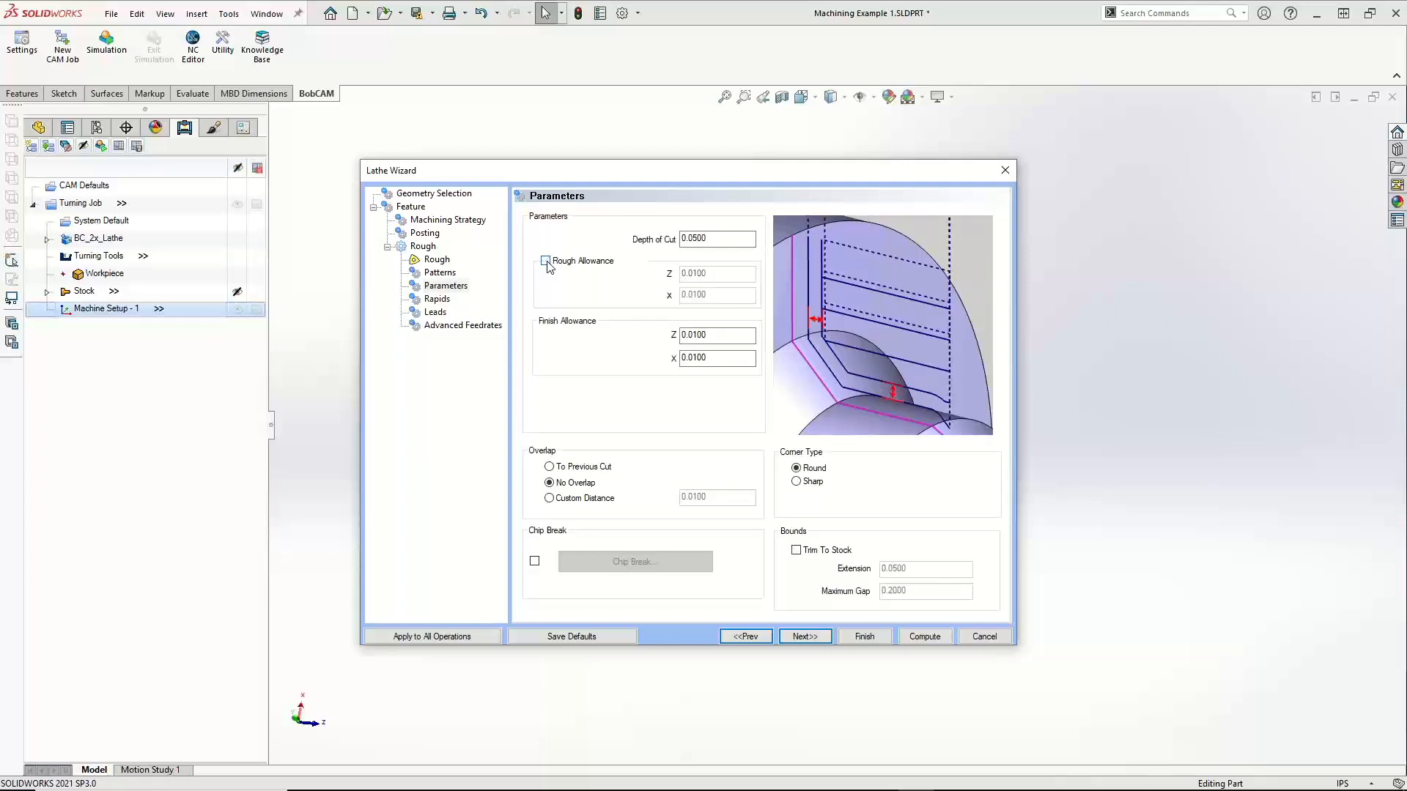
pyautogui.moveTo(719, 333); pyautogui.dragTo(681, 343)
pyautogui.press('Tab')
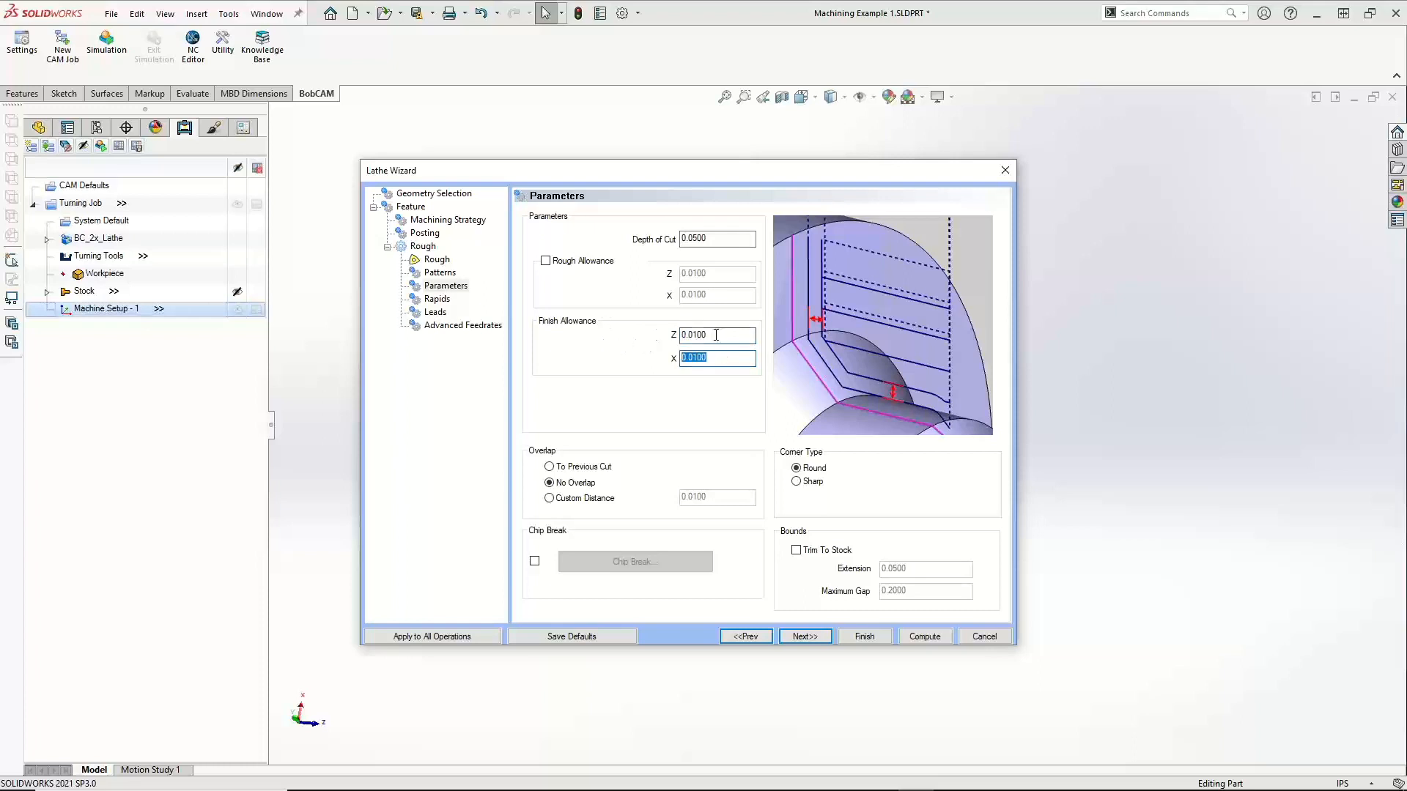
pyautogui.hotkey('shift', 'Tab')
pyautogui.write('0')
pyautogui.press('Tab')
pyautogui.write('0')
# Enable Chip Break to review its cut length, time and retract options, accept them, and disable it again
pyautogui.click(540, 560)
pyautogui.click(636, 561)
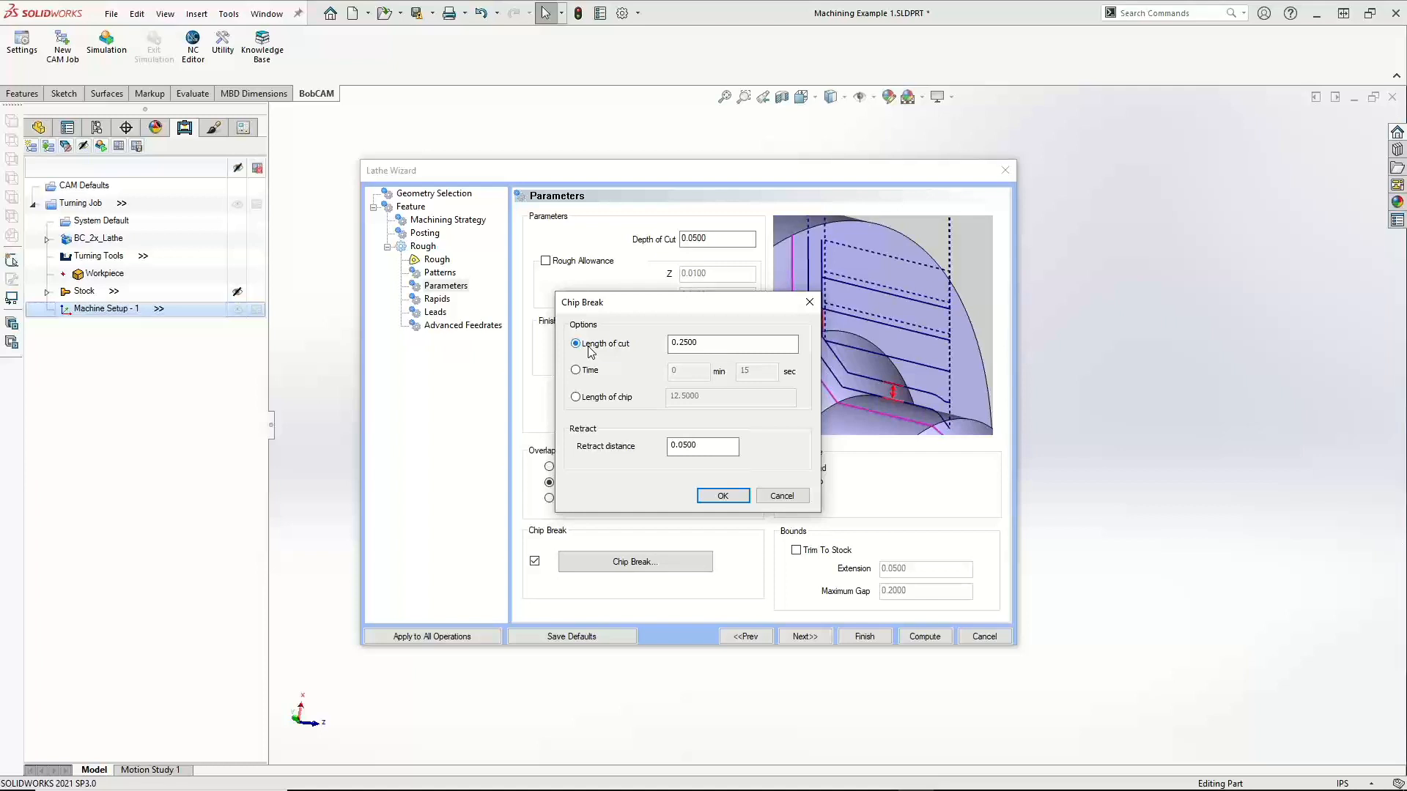
pyautogui.click(722, 496)
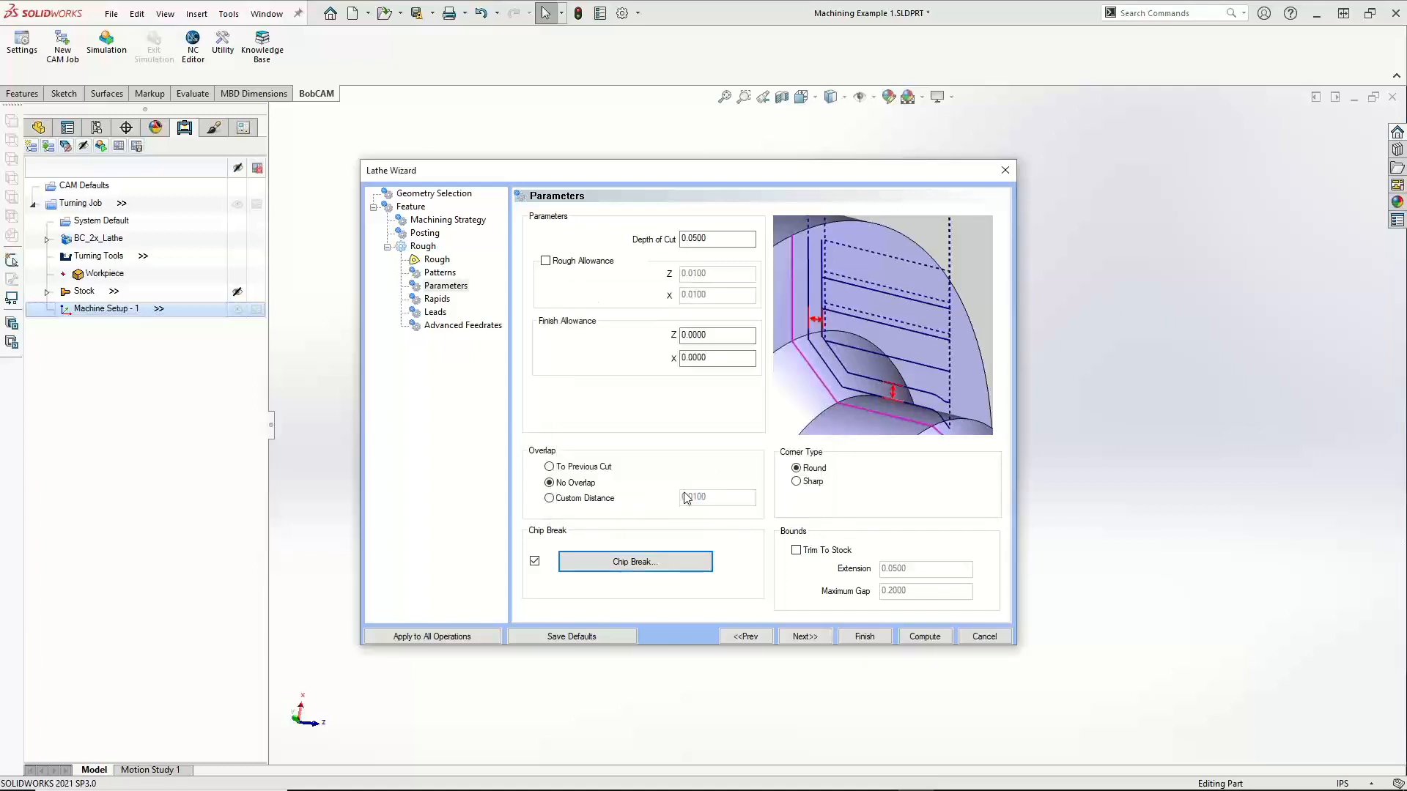
pyautogui.click(535, 562)
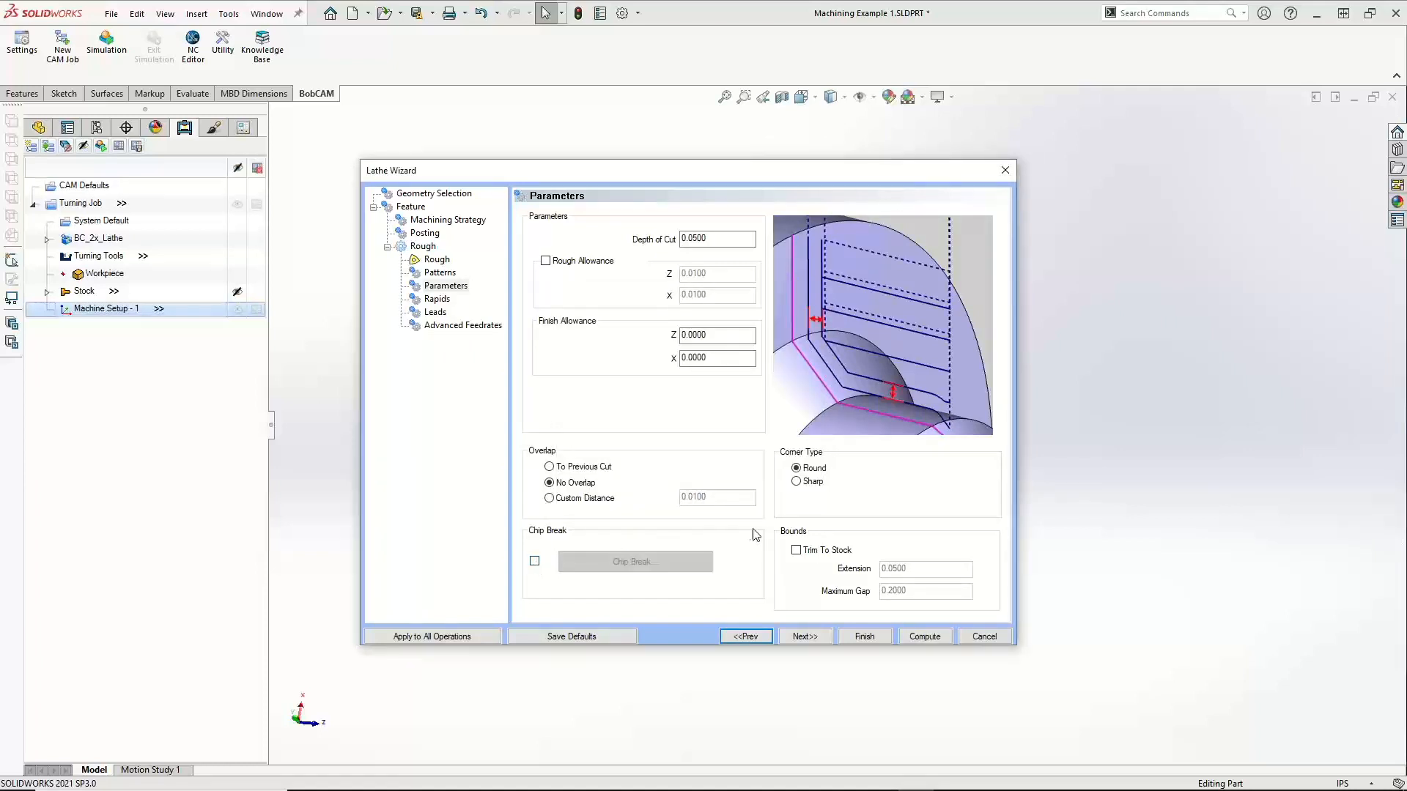
# Compare Round and Sharp corner types and preview Trim To Stock, returning to Round with trimming off
pyautogui.click(796, 470)
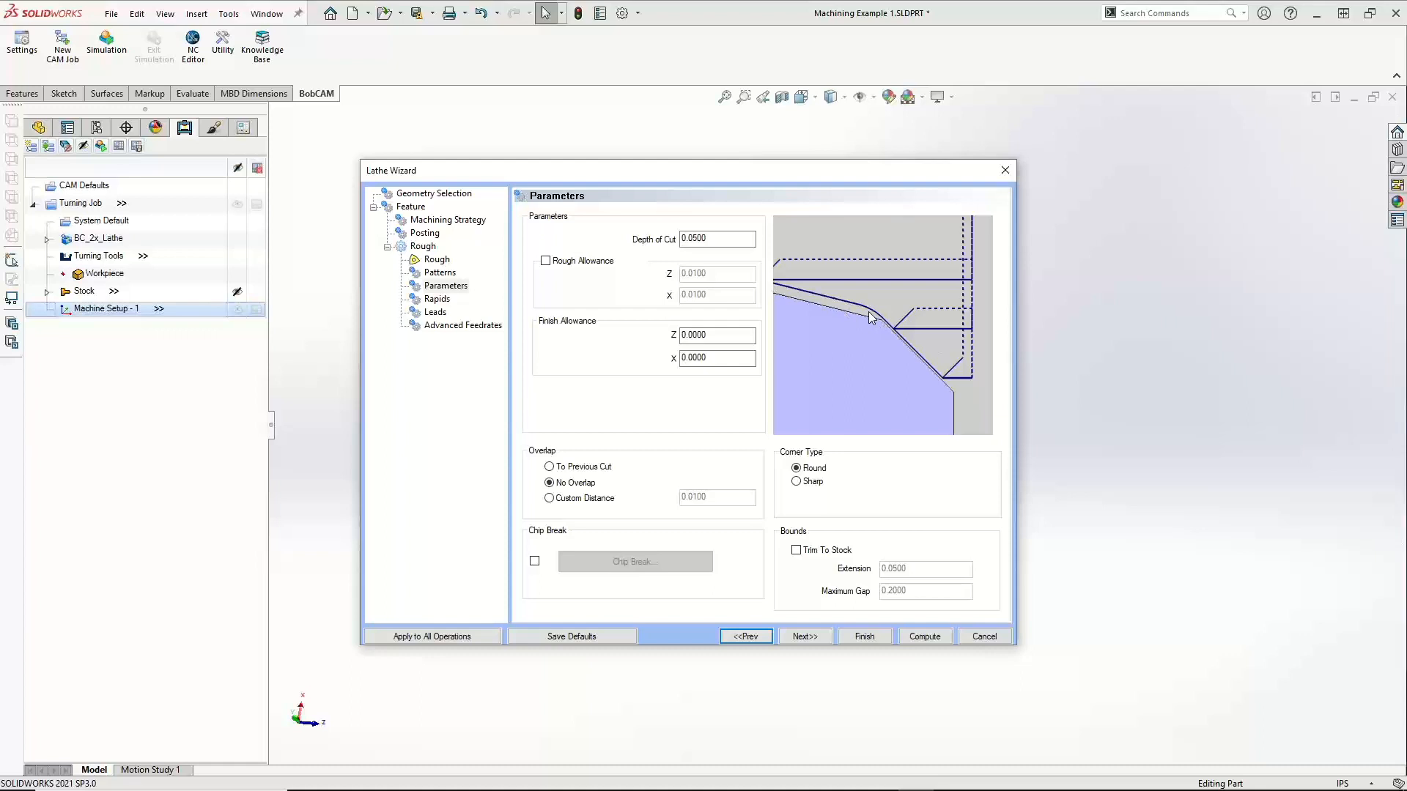
pyautogui.click(795, 481)
pyautogui.click(796, 467)
pyautogui.click(795, 551)
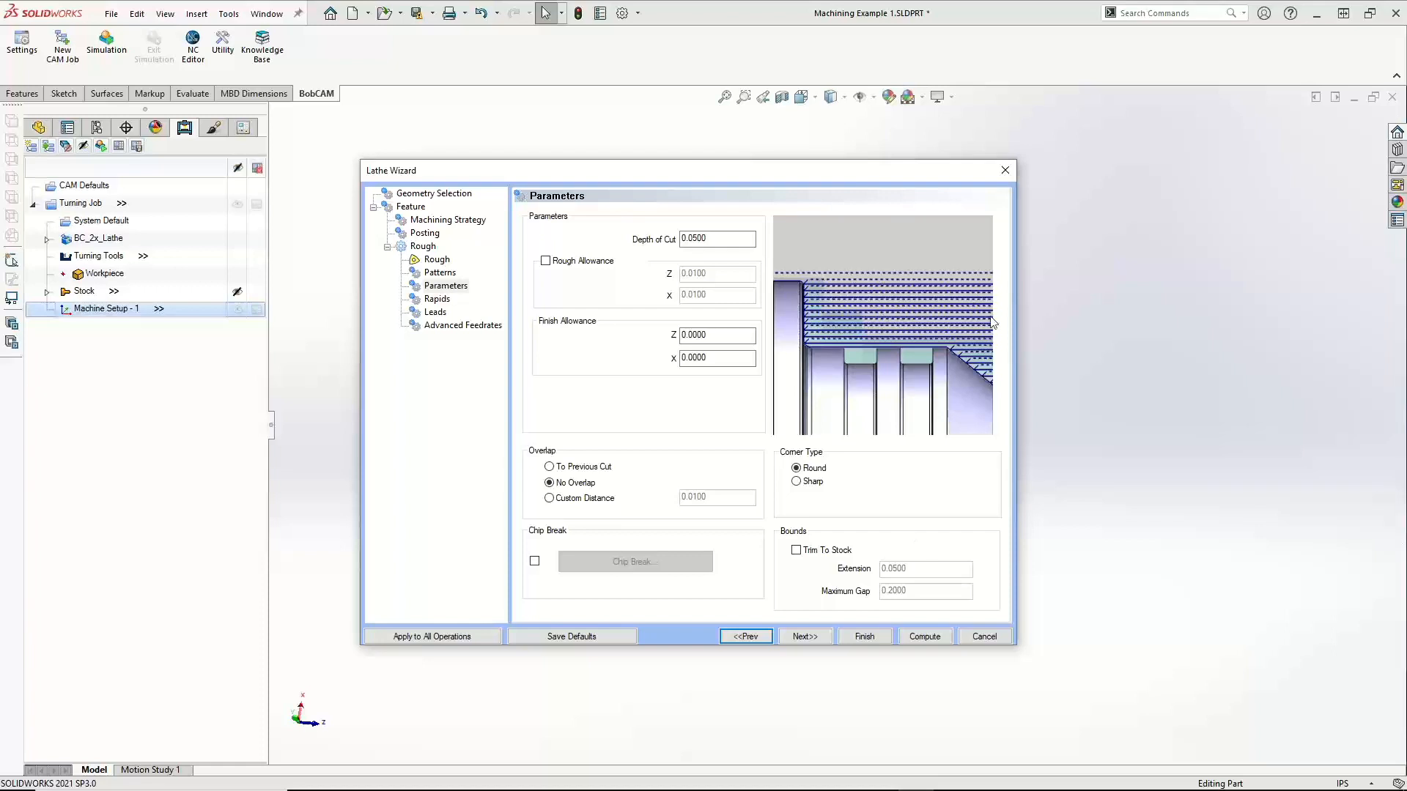
pyautogui.click(796, 552)
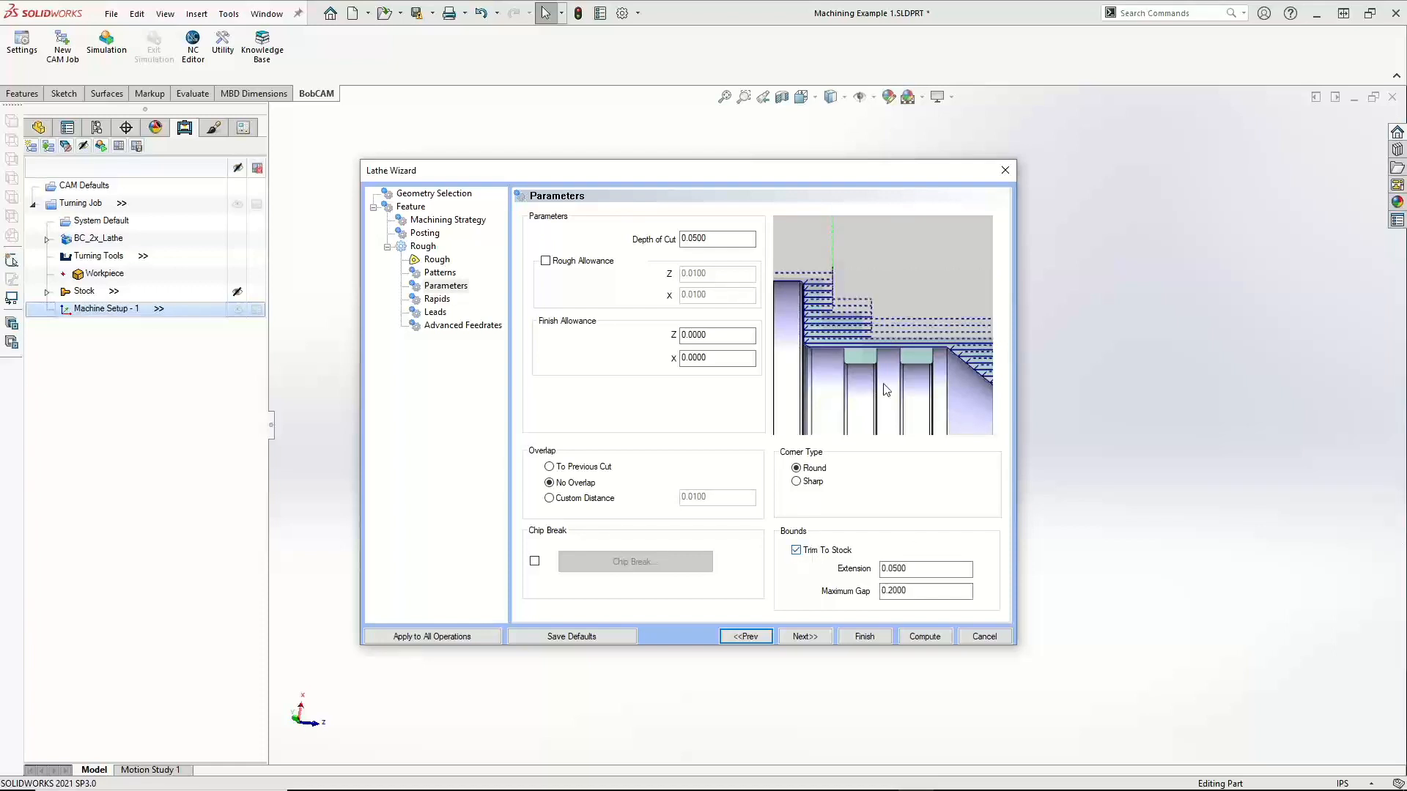
pyautogui.click(796, 550)
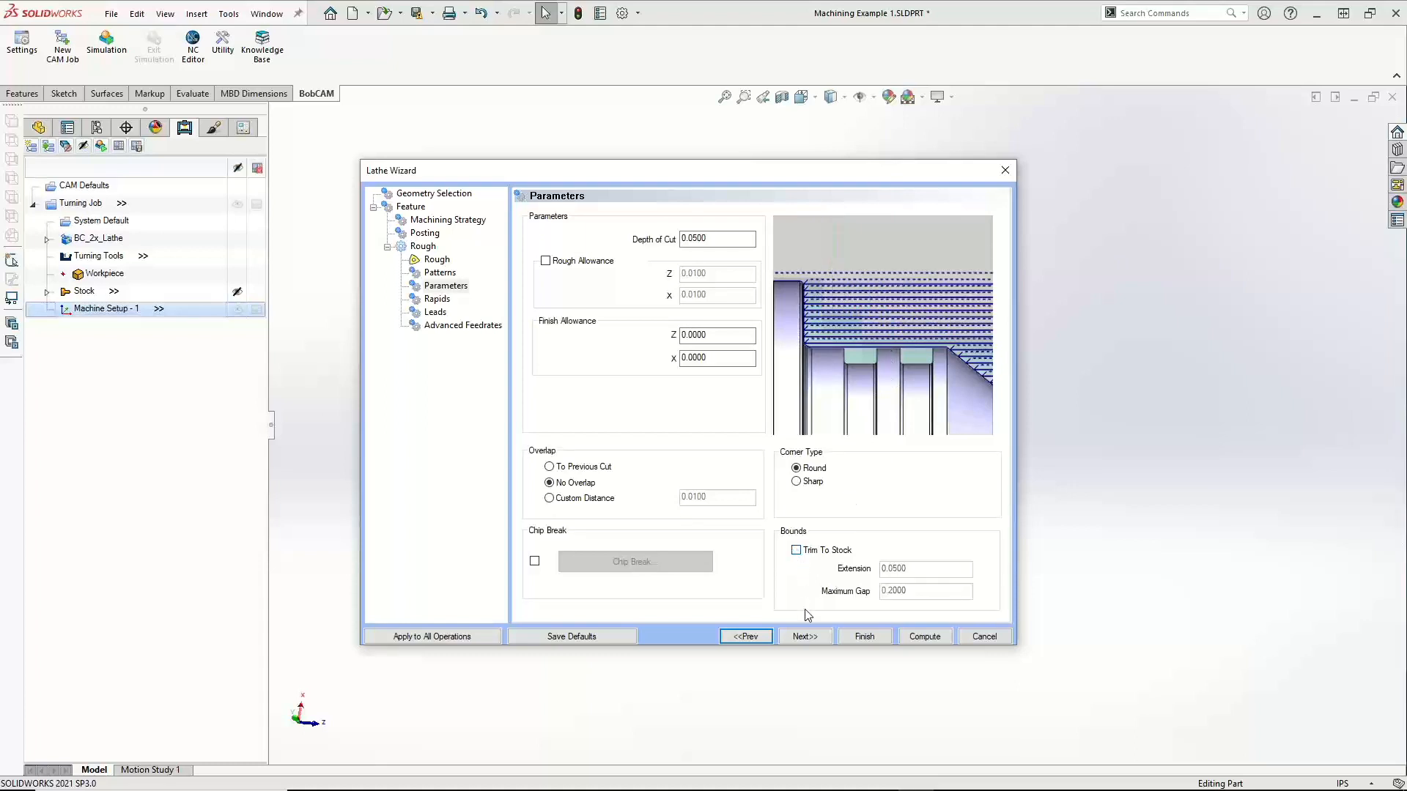
# On the Rapids page, try Rapid On Exit To Tool Home ZX and return the exit to Default Rapid On Exit
pyautogui.click(814, 638)
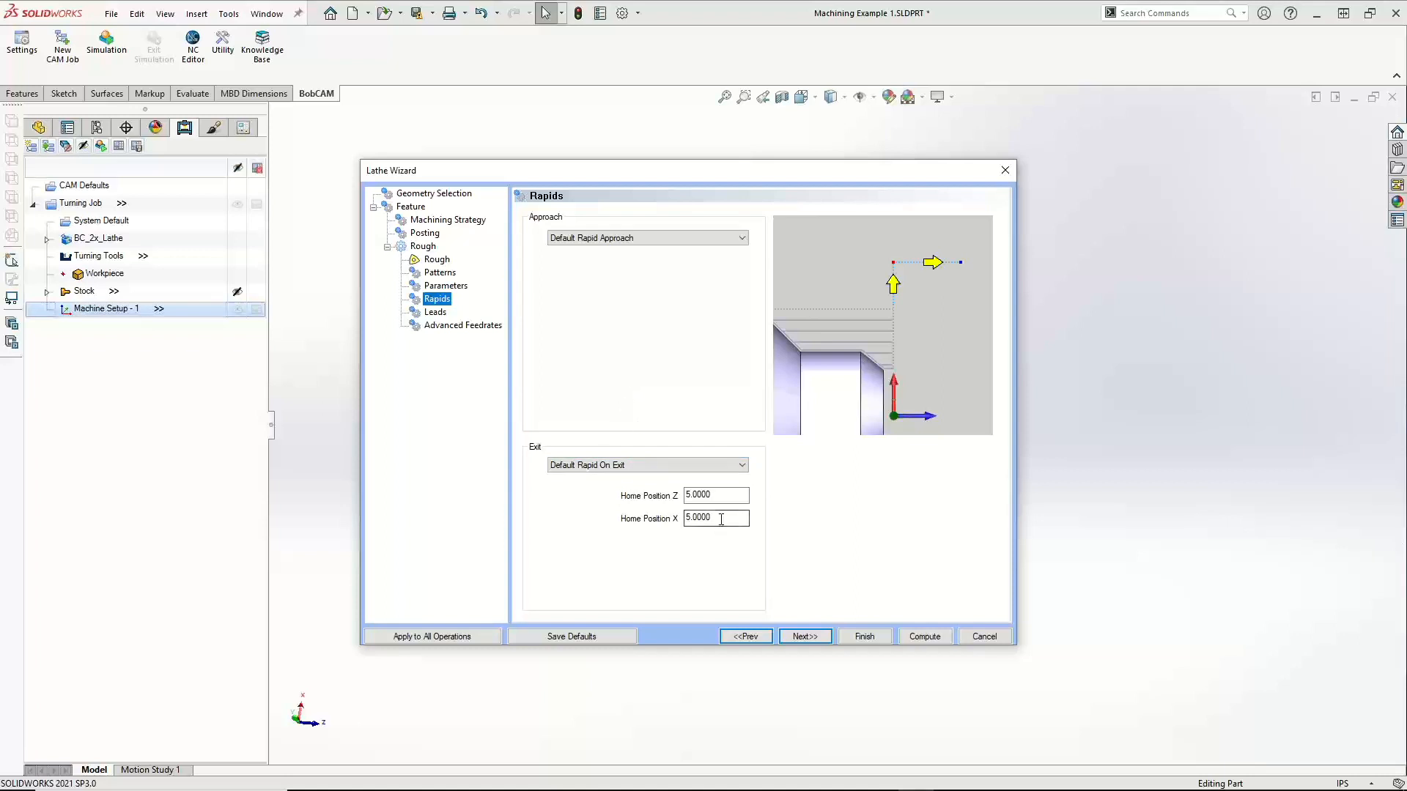
pyautogui.moveTo(722, 519); pyautogui.dragTo(647, 491)
pyautogui.click(622, 468)
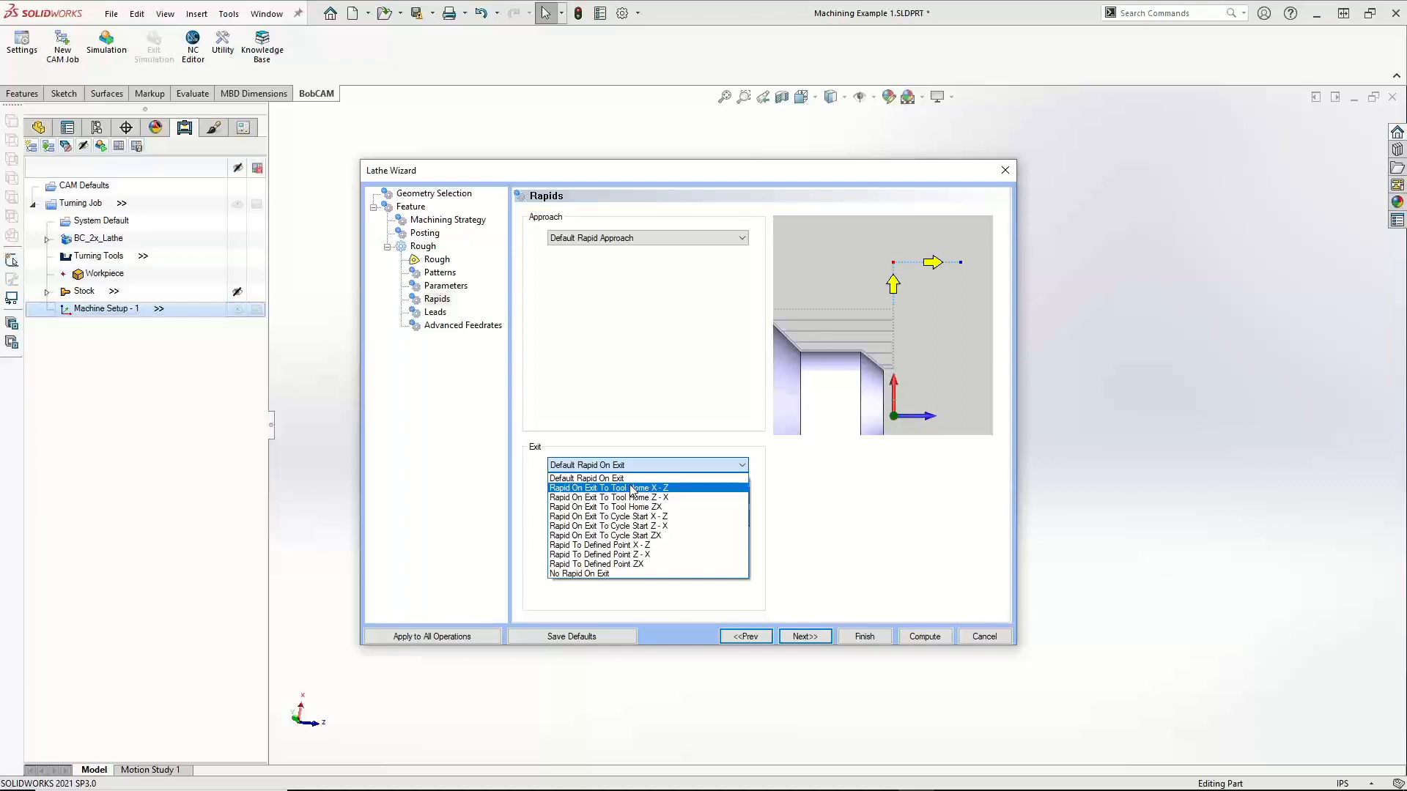
pyautogui.click(614, 507)
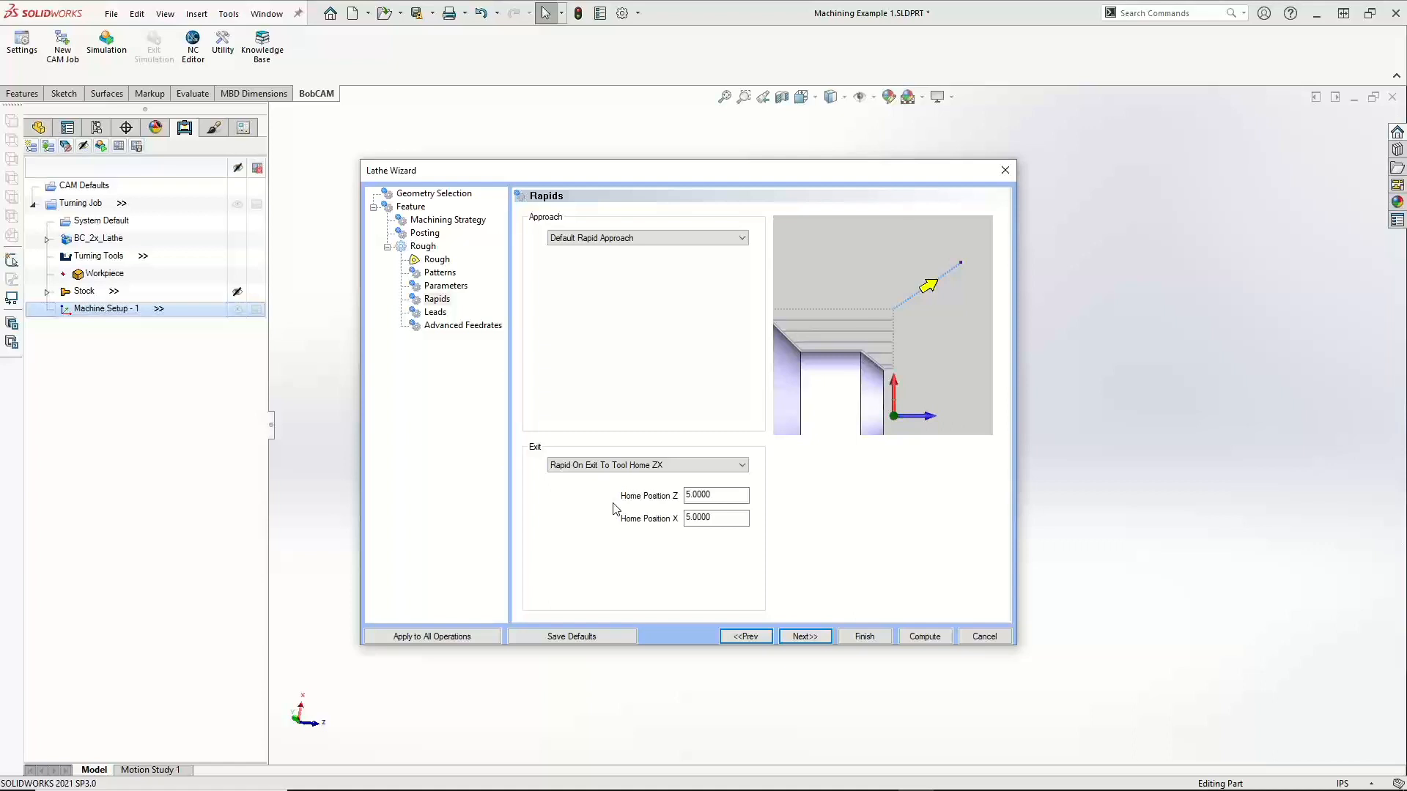
pyautogui.click(628, 467)
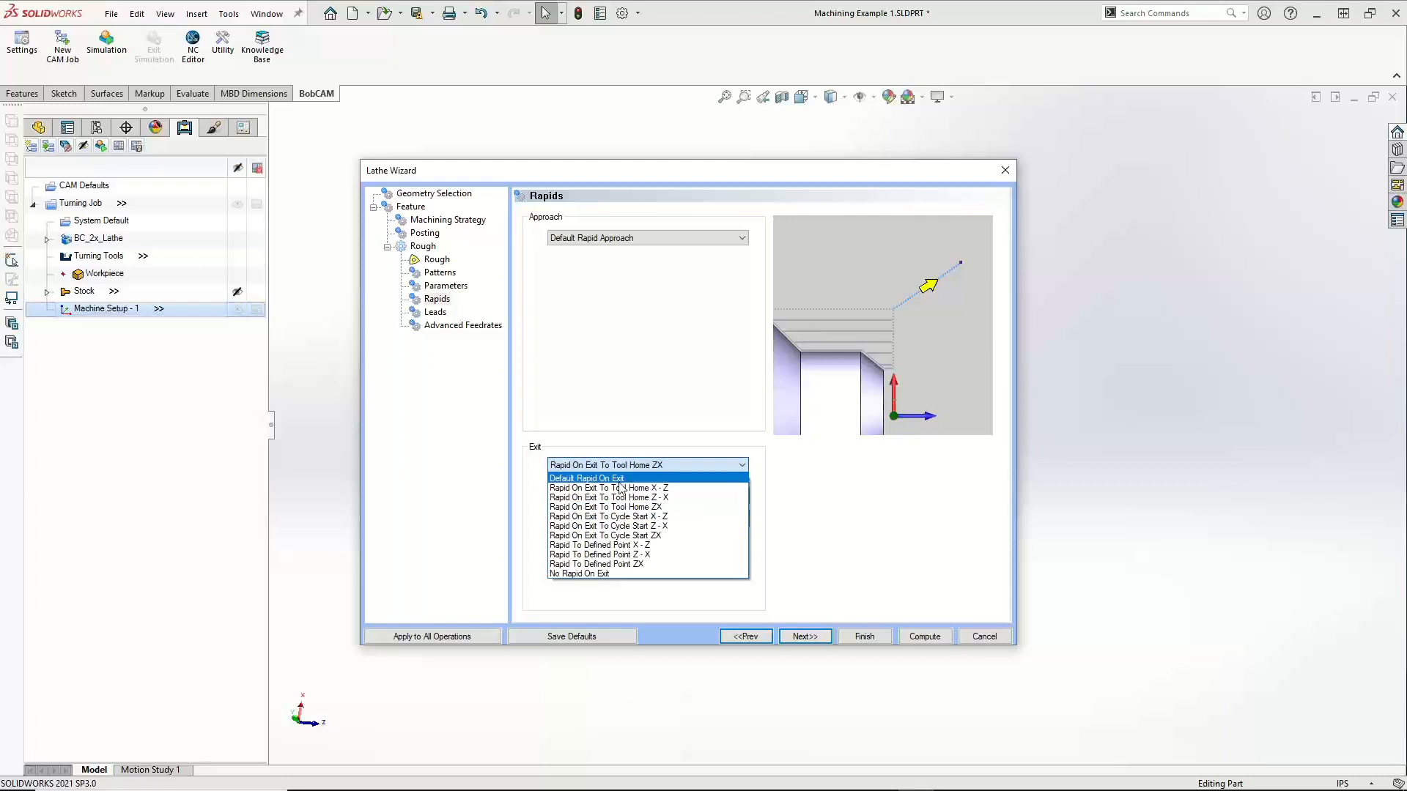
pyautogui.click(620, 480)
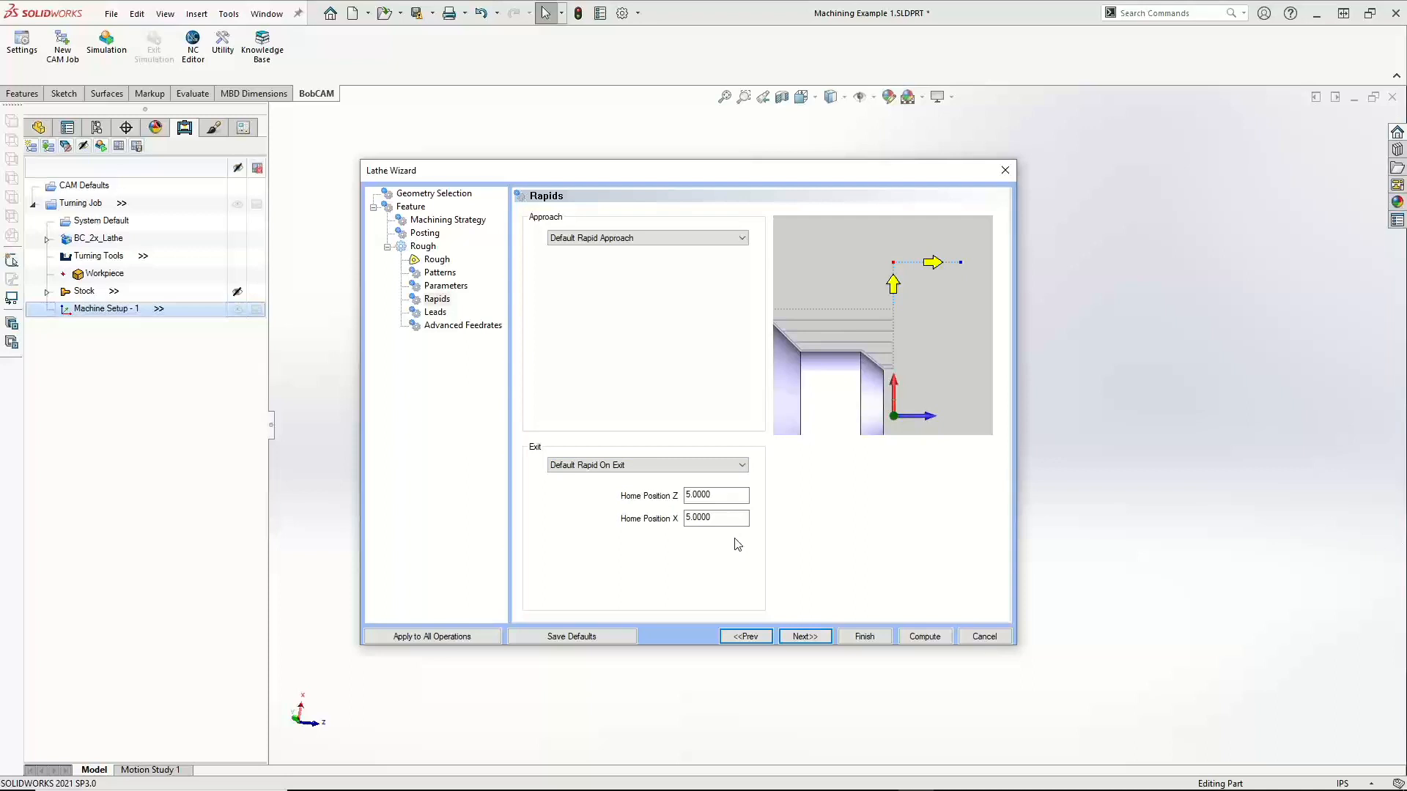
# Compare the lead-in types on the Leads page, keeping Parallel, and set the lead-out to Horizontal
pyautogui.click(816, 634)
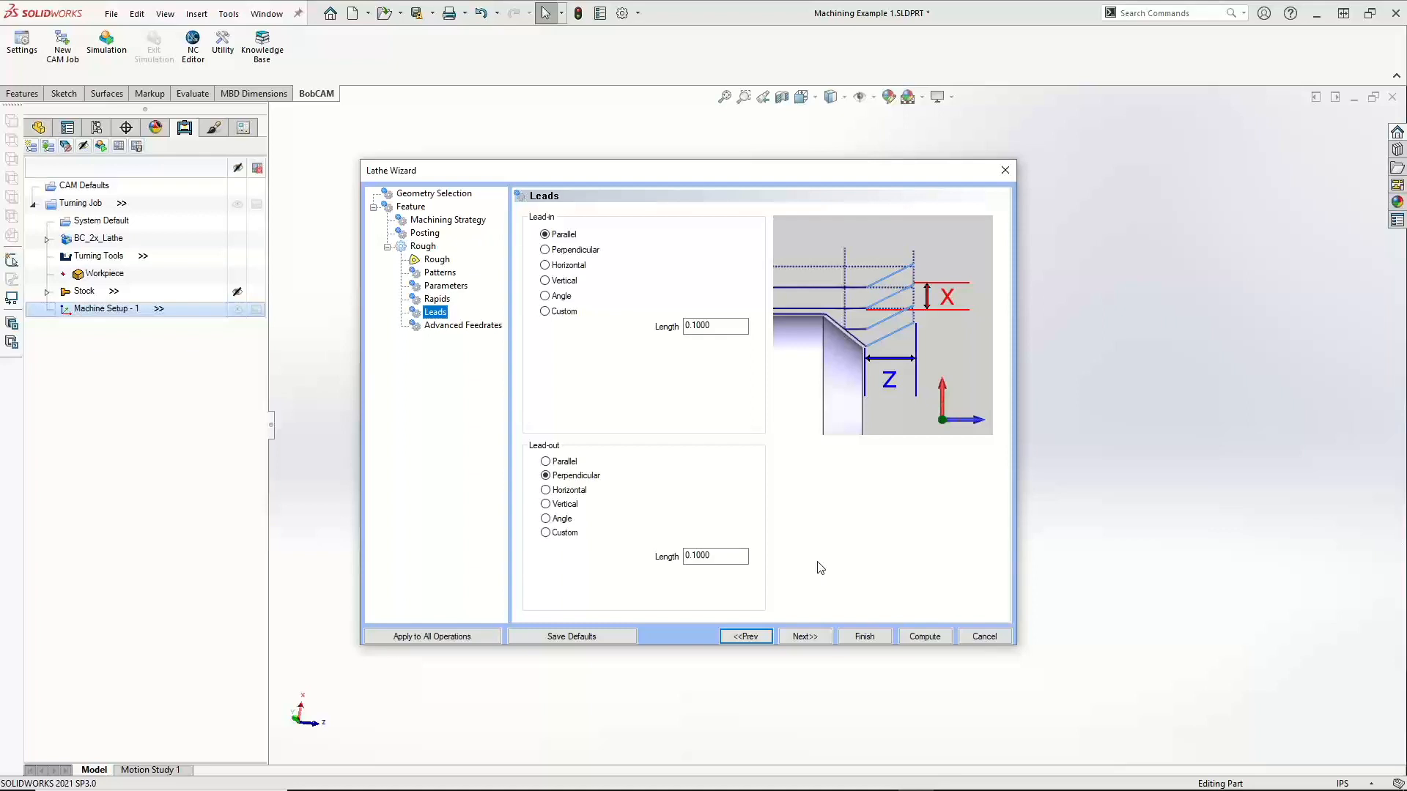
pyautogui.click(584, 251)
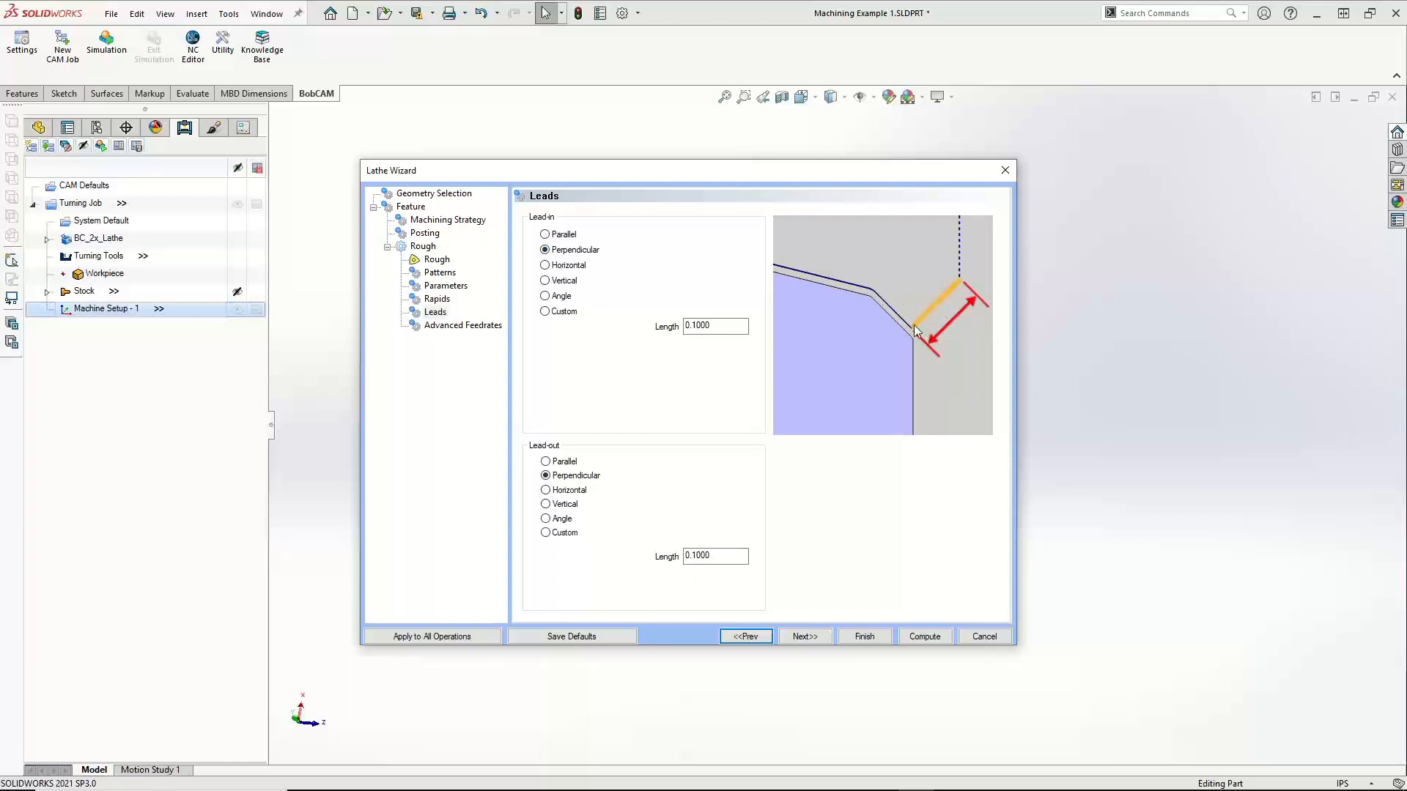
pyautogui.click(560, 236)
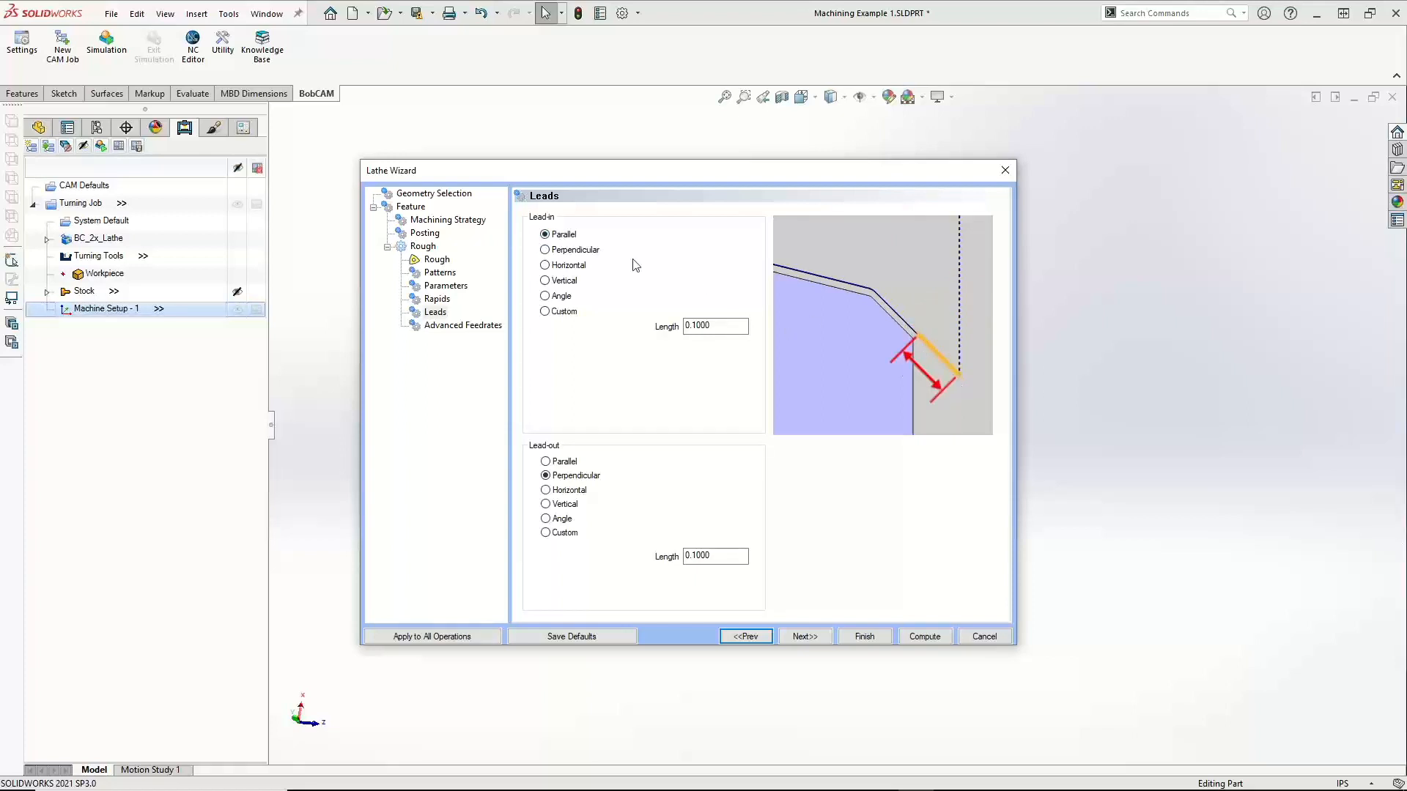
pyautogui.click(568, 265)
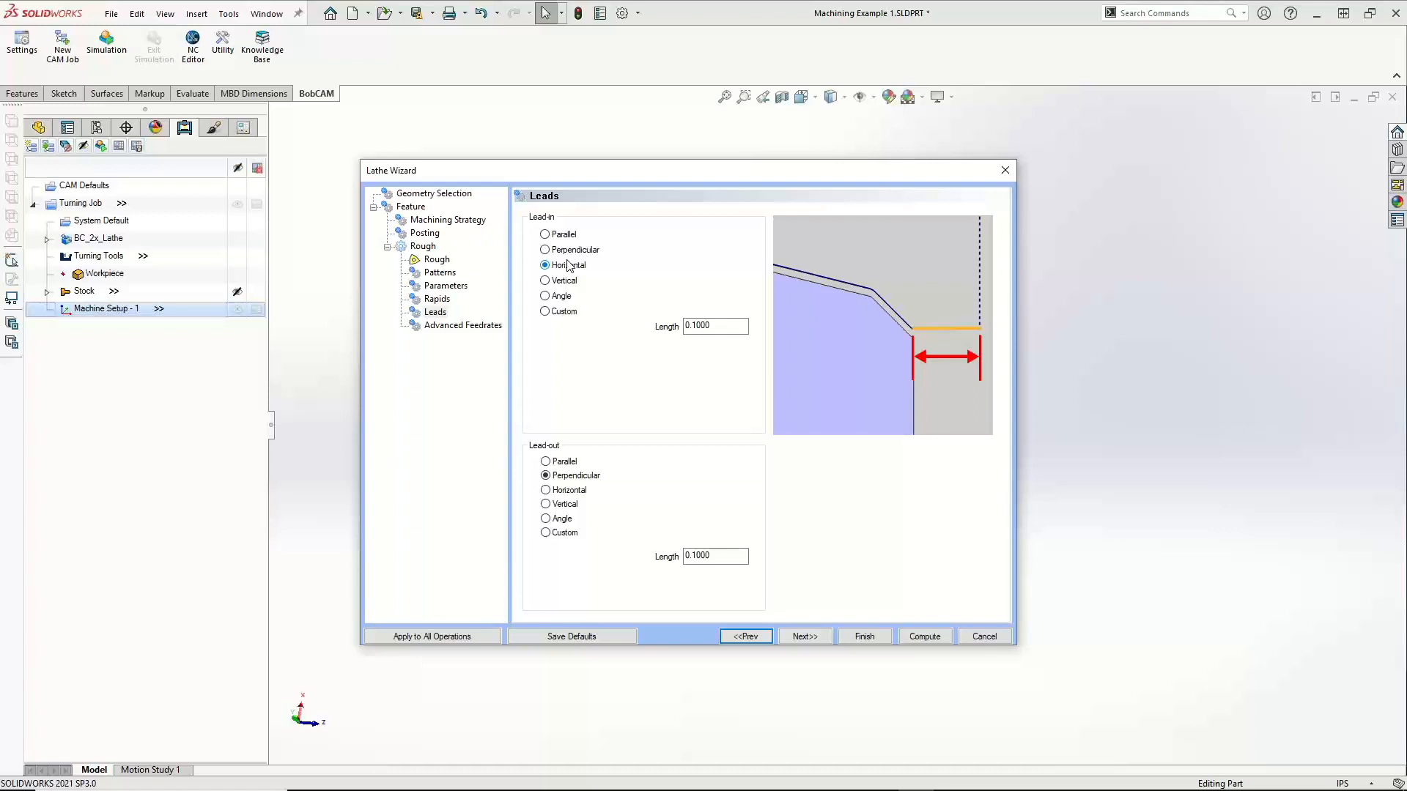
pyautogui.click(574, 284)
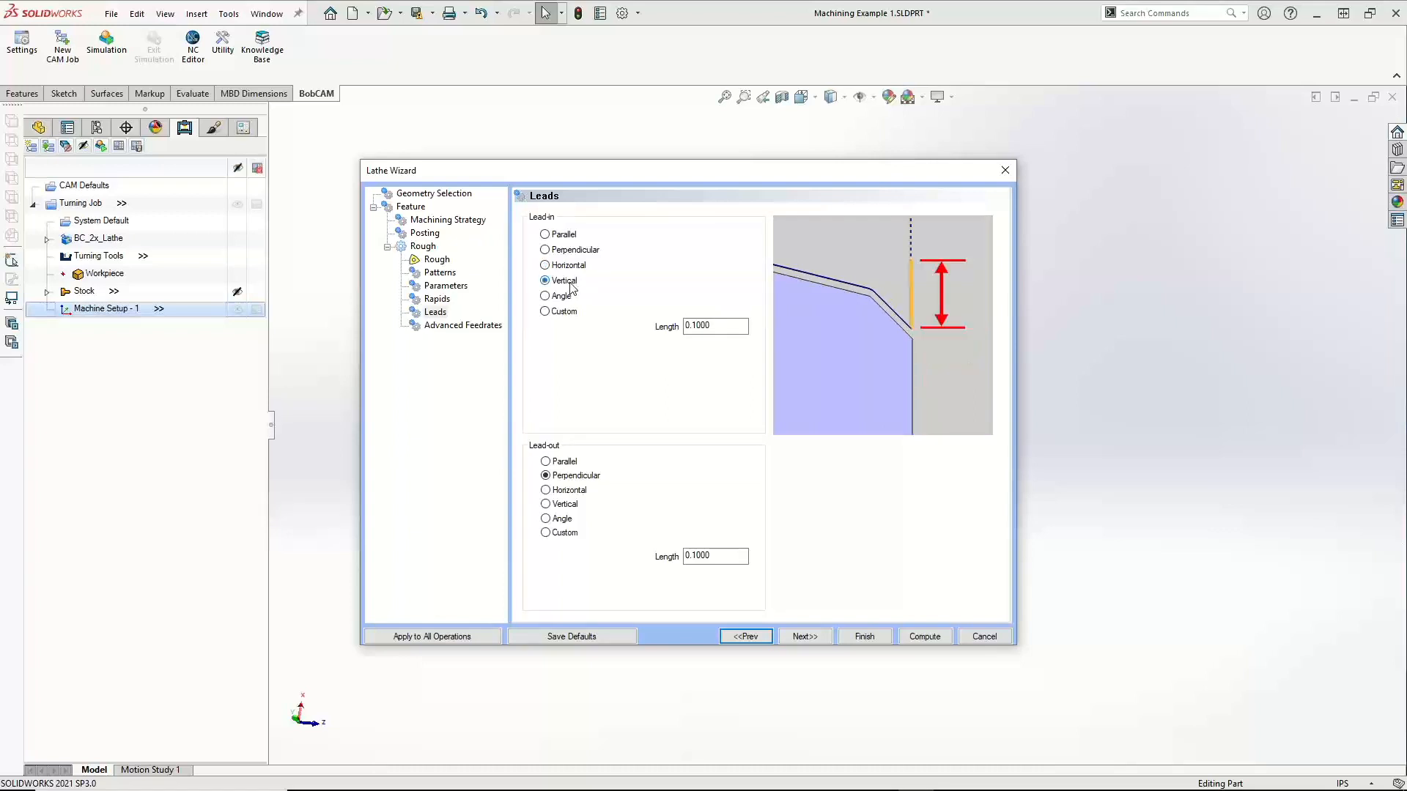
pyautogui.click(562, 297)
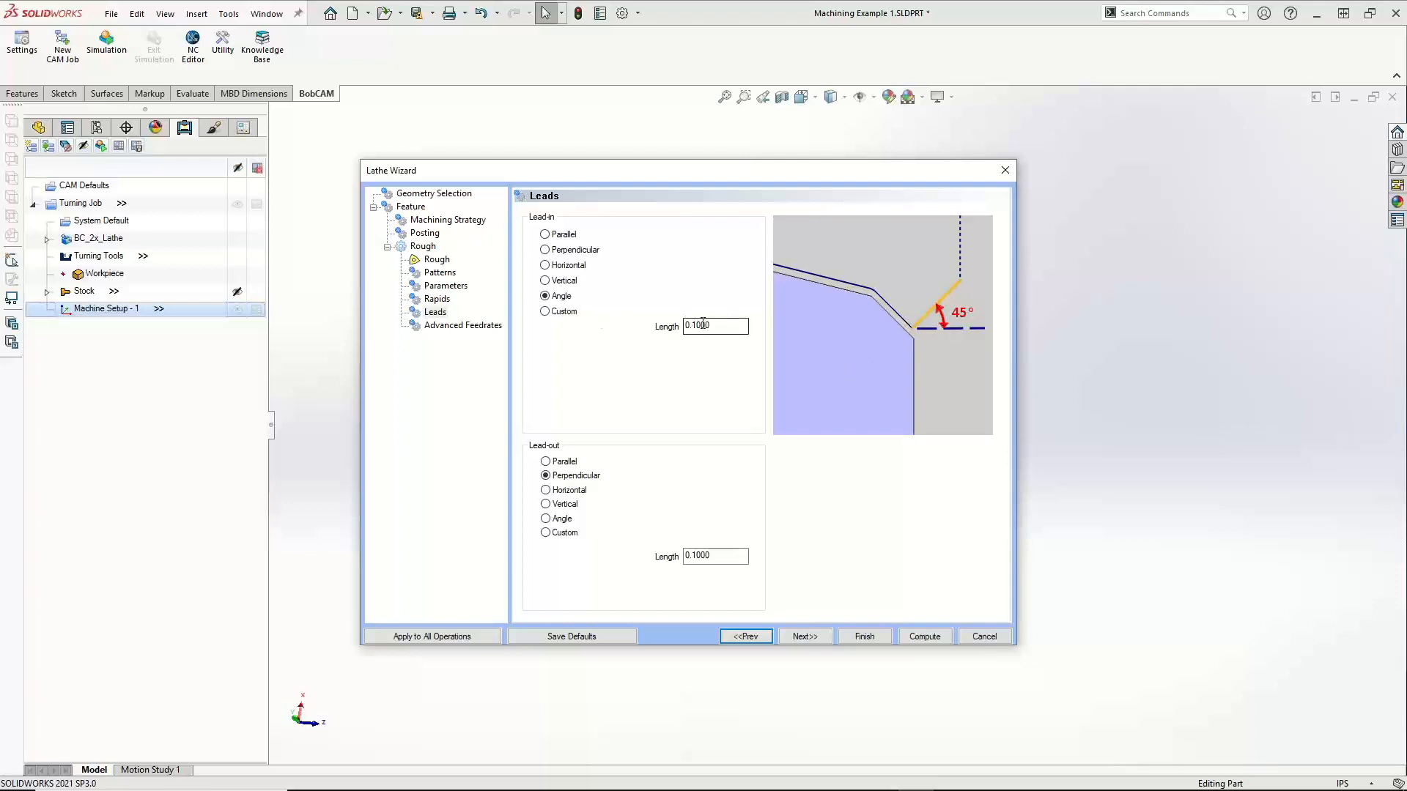
pyautogui.click(561, 311)
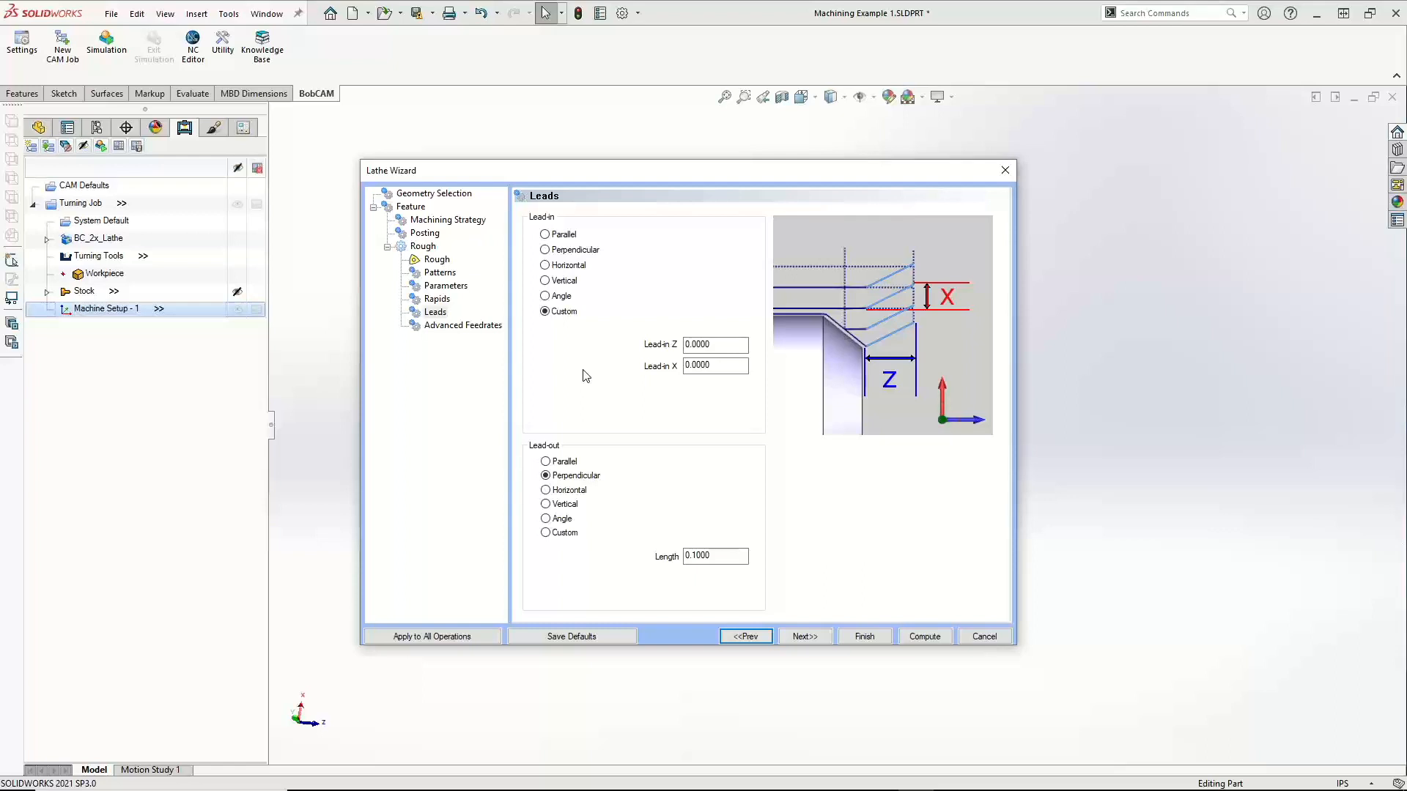
pyautogui.click(544, 234)
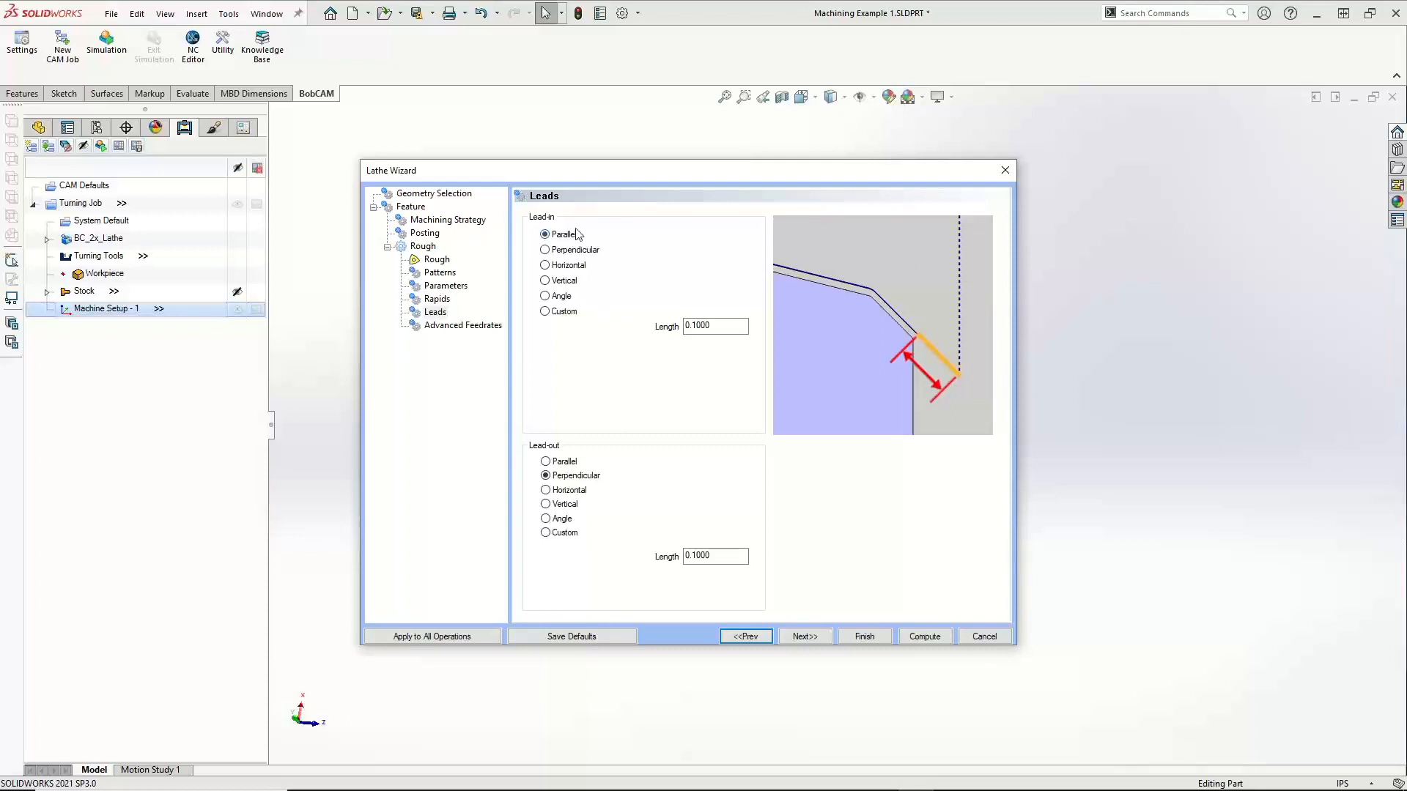
pyautogui.click(546, 491)
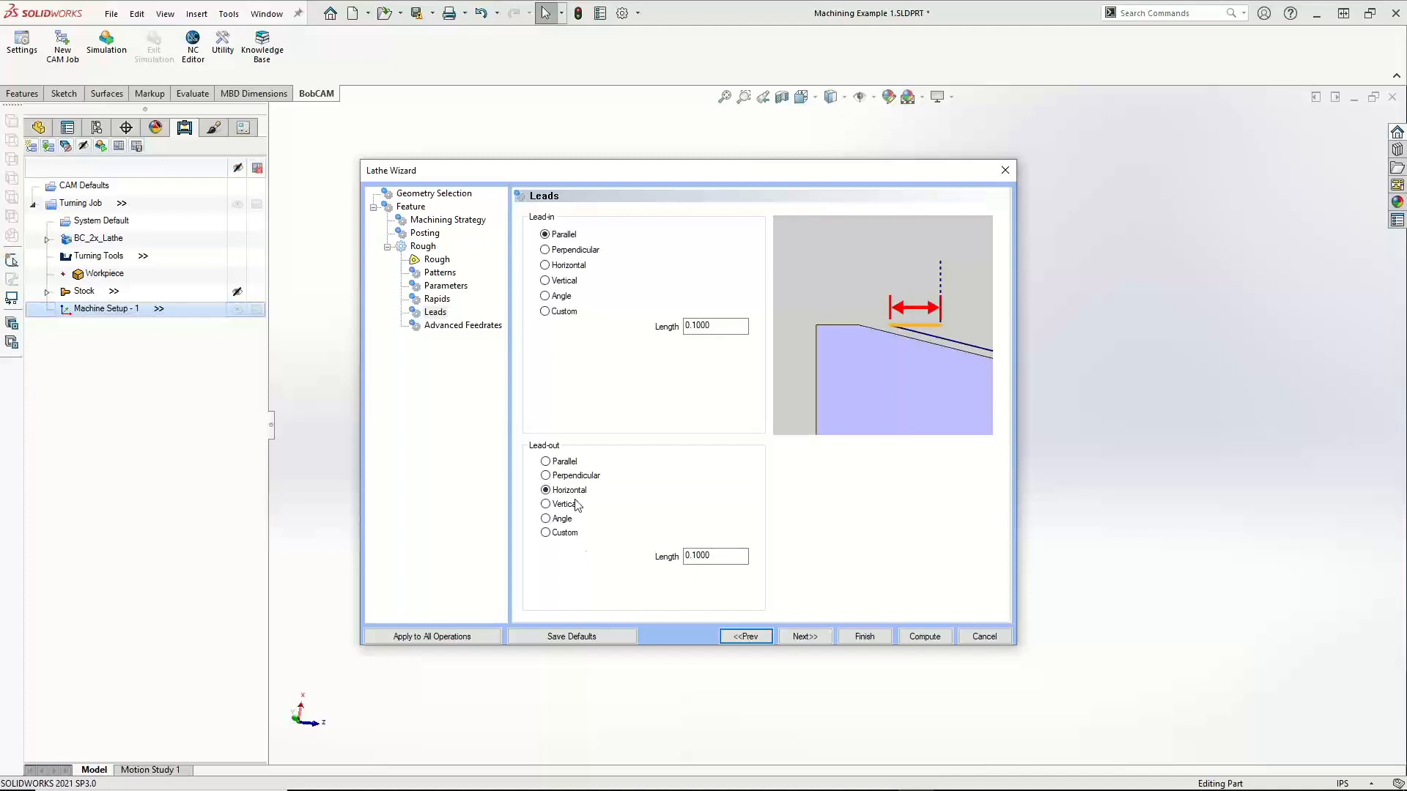
# Go to the Advanced Feedrates page and enable the Convert Rapid to Feed override
pyautogui.click(820, 637)
pyautogui.click(820, 637)
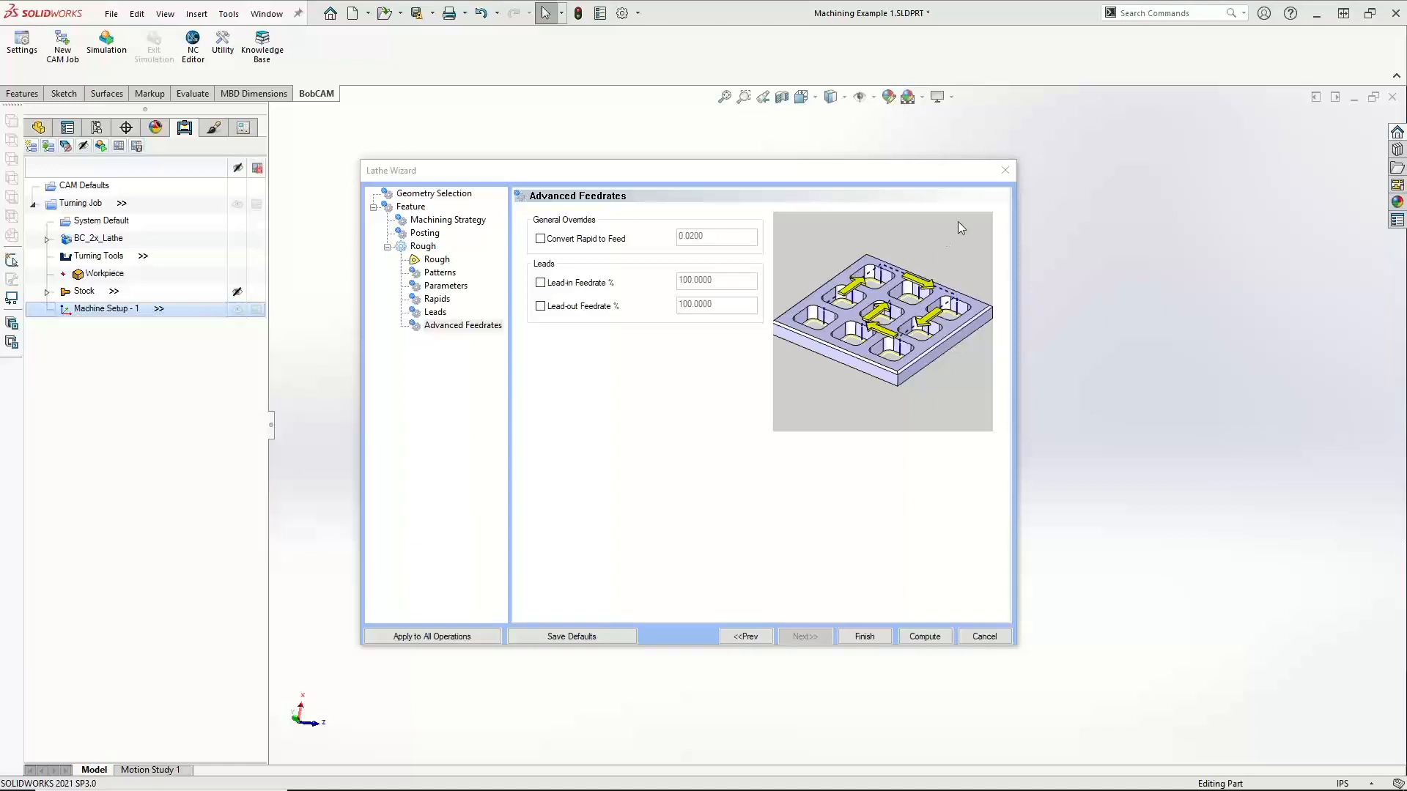
pyautogui.moveTo(917, 169); pyautogui.dragTo(981, 161)
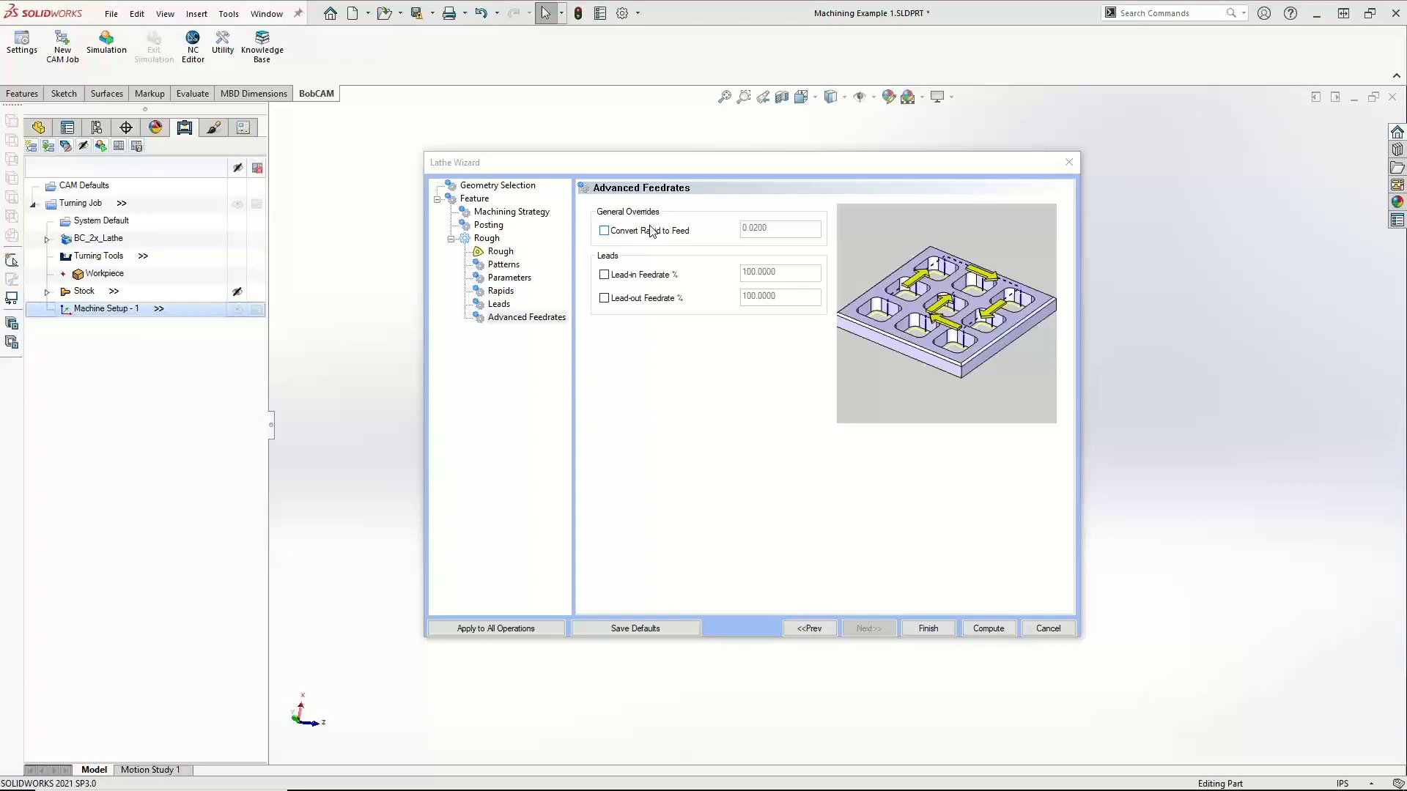
pyautogui.click(626, 232)
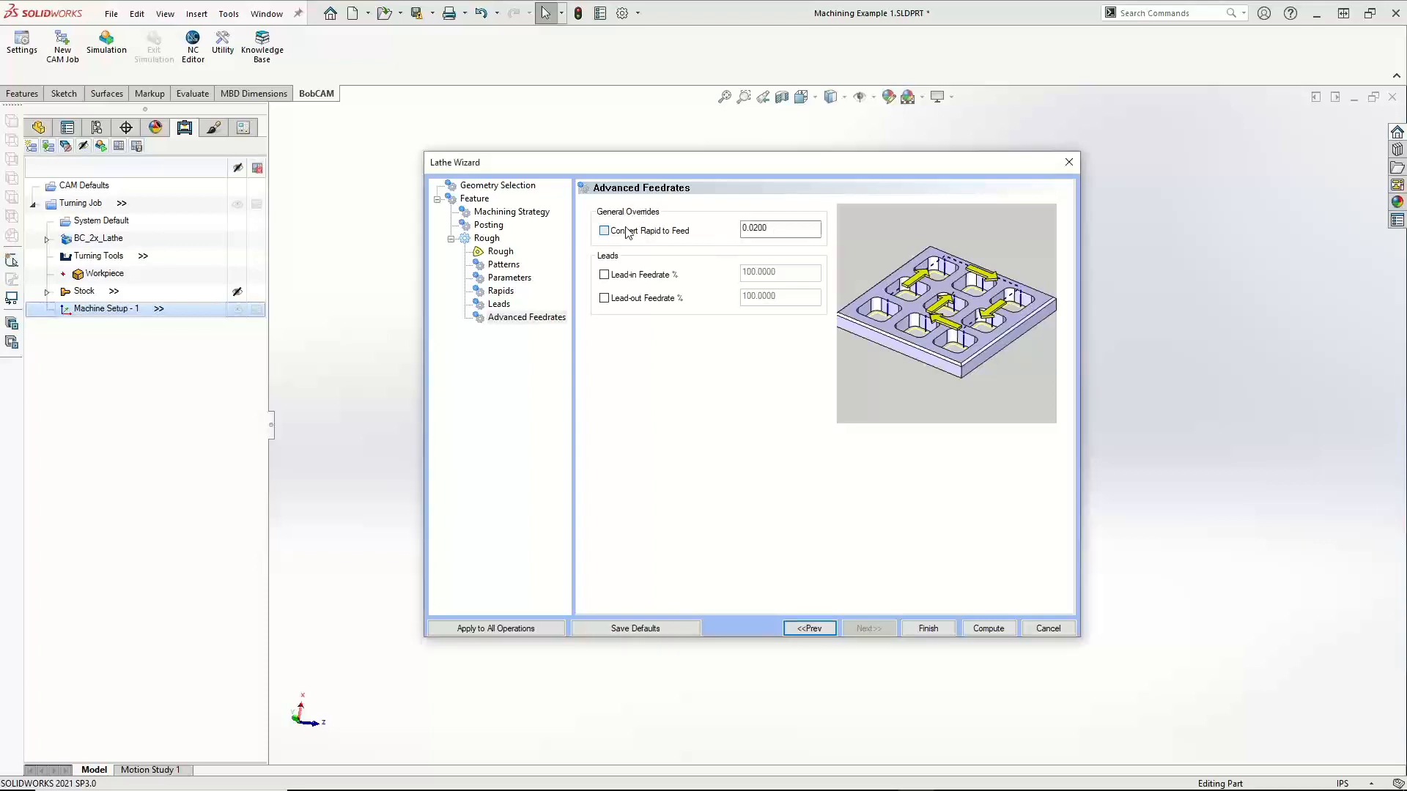
# Turn off the Convert Rapid to Feed override and compute the end face roughing toolpath
pyautogui.click(626, 232)
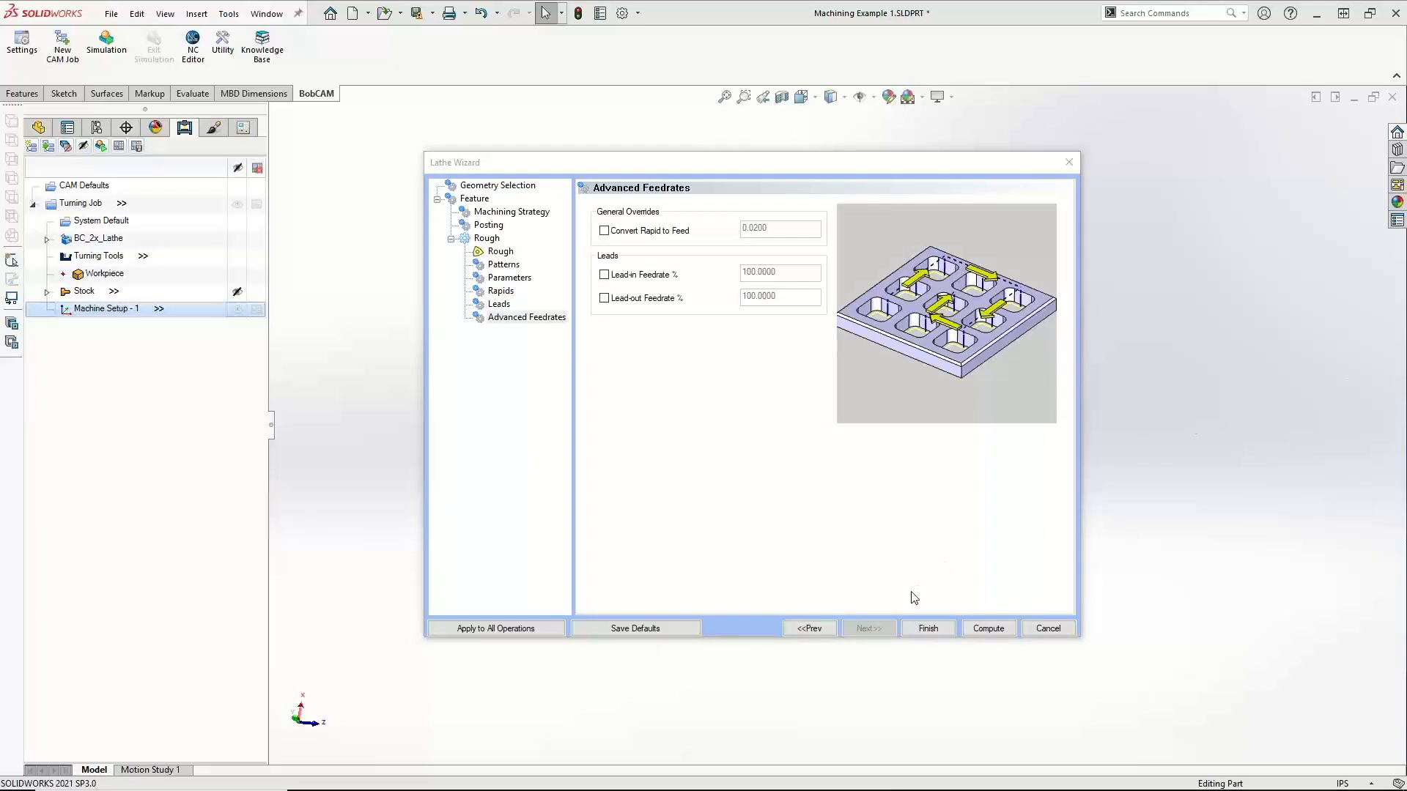
pyautogui.click(988, 627)
pyautogui.click(987, 627)
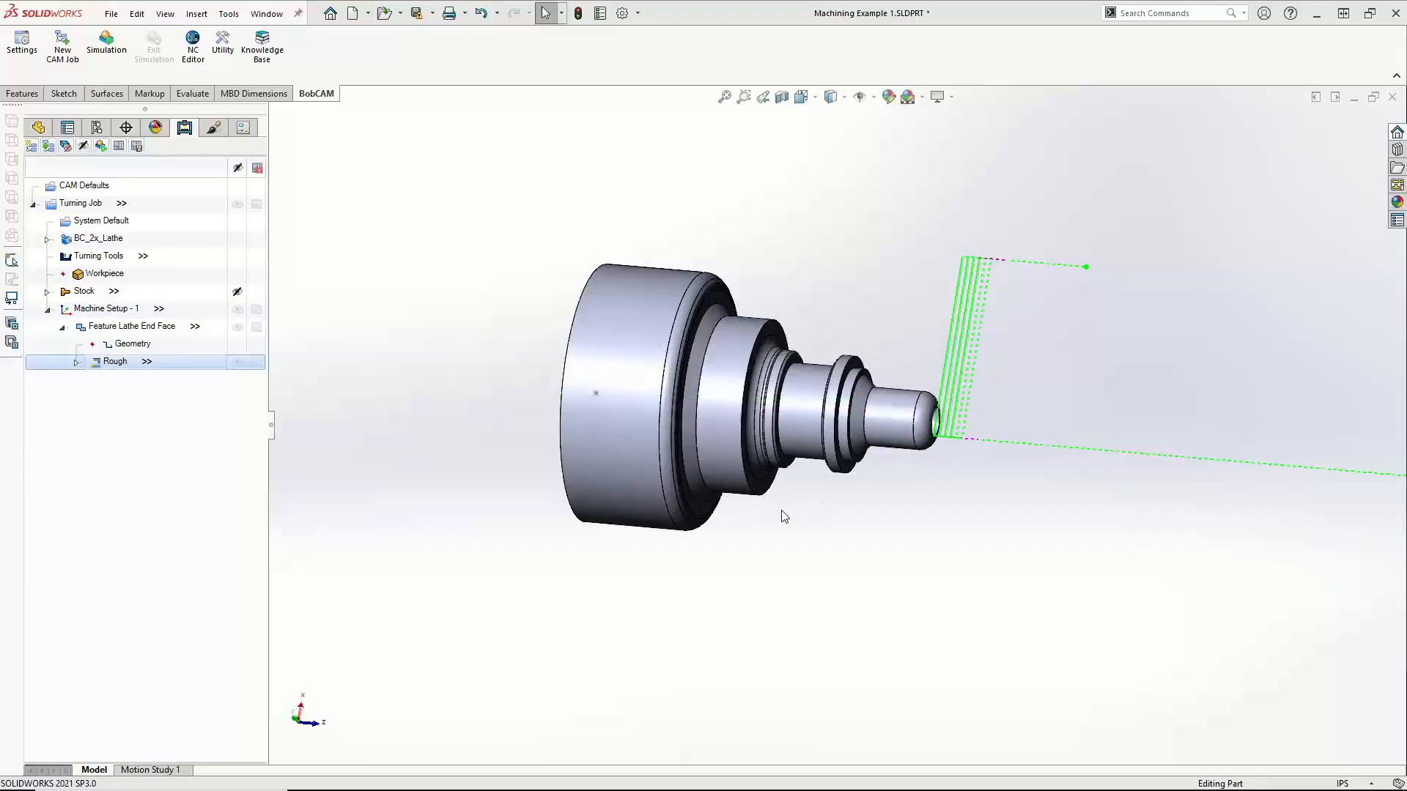
pyautogui.moveTo(784, 516); pyautogui.dragTo(439, 428, button='middle')
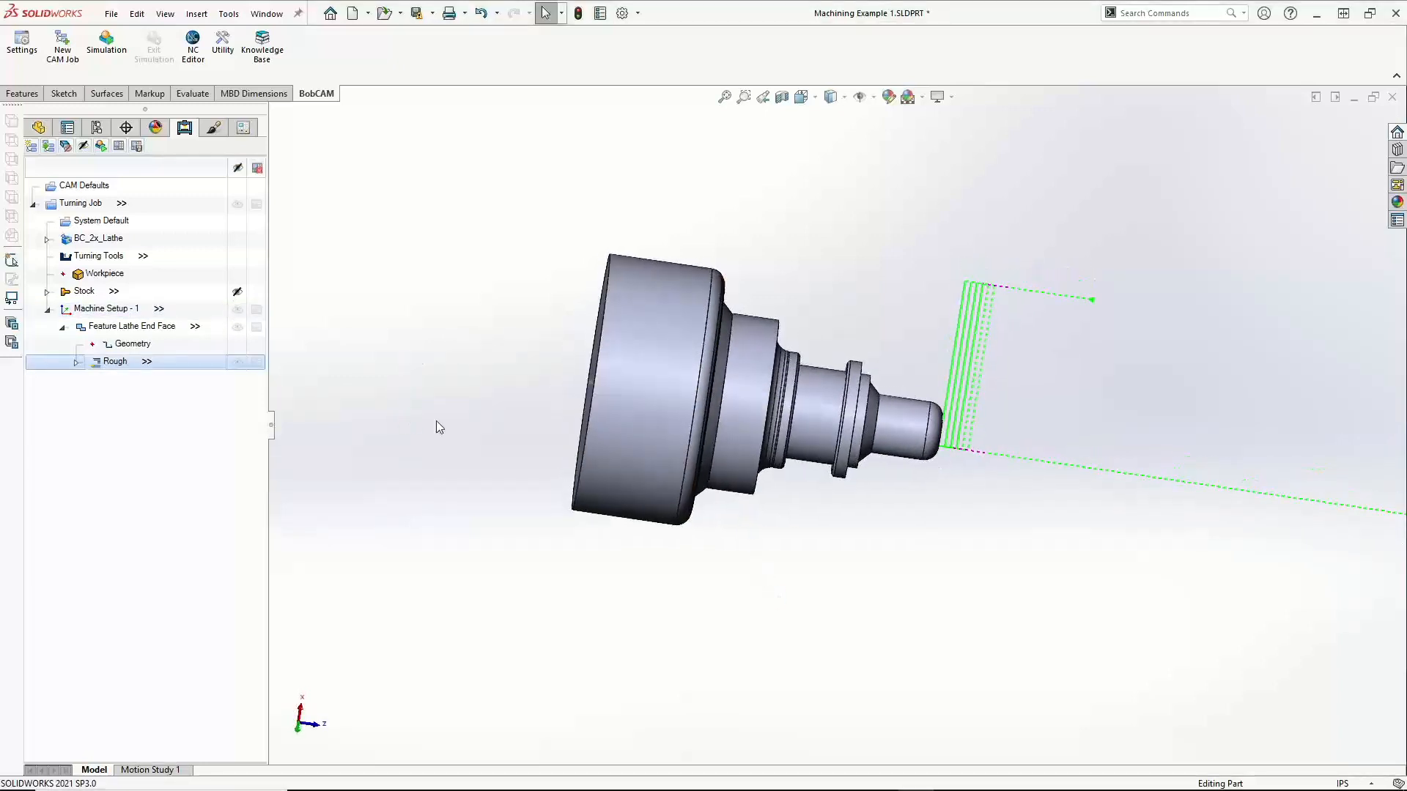
pyautogui.moveTo(545, 375); pyautogui.dragTo(536, 329, button='middle')
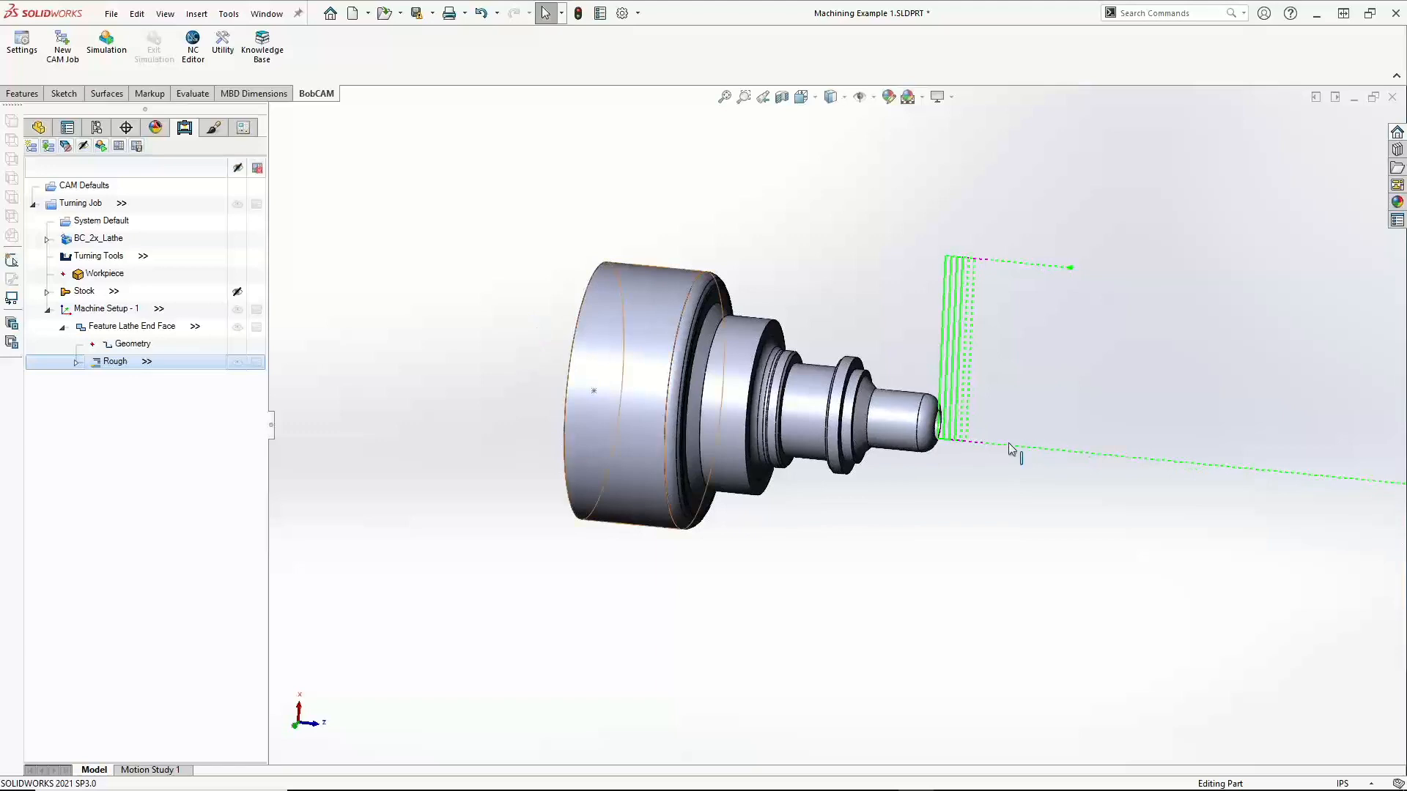
pyautogui.moveTo(955, 473); pyautogui.dragTo(959, 470, button='middle')
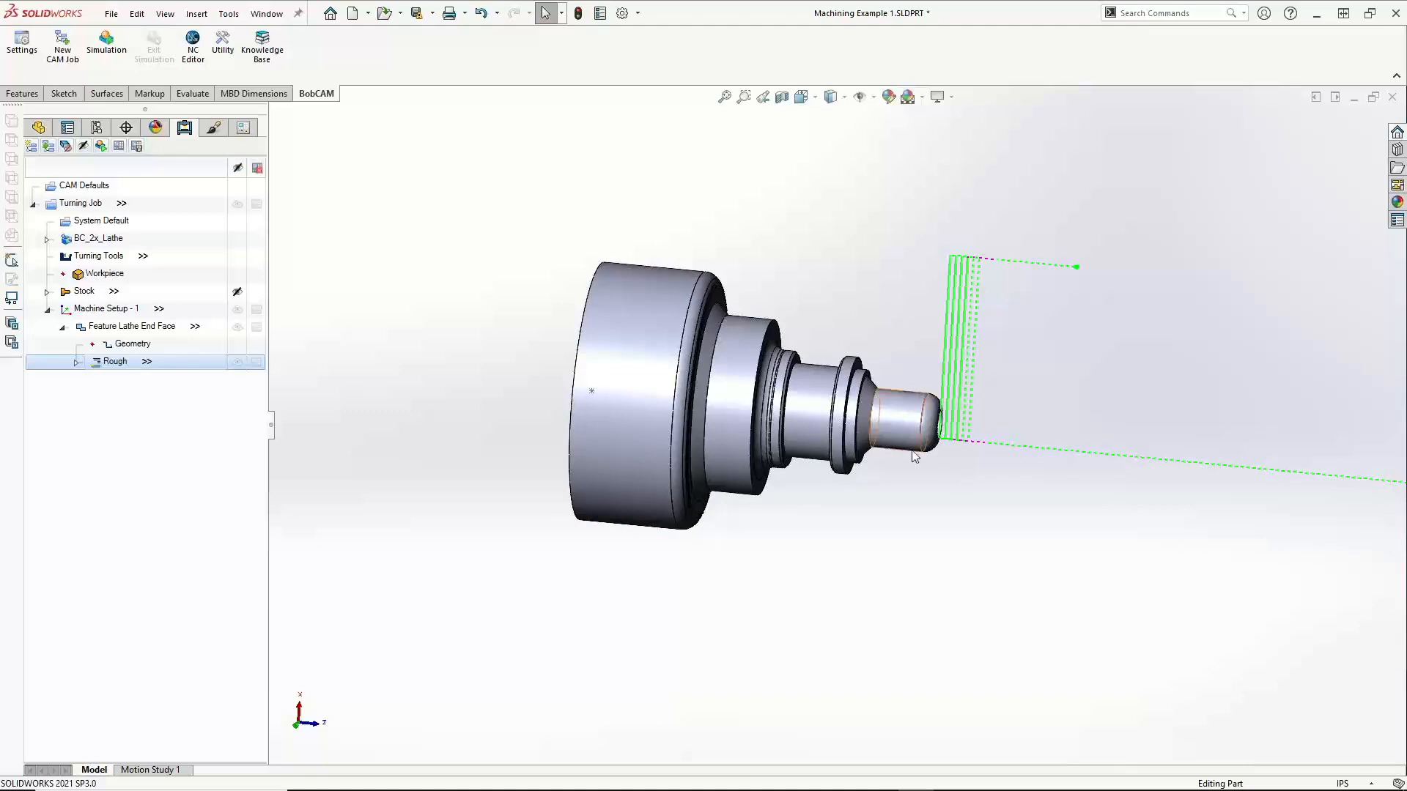
# Begin saving a copy of the part and browse to the Repeat Training Documents folder on the Desktop
pyautogui.click(110, 14)
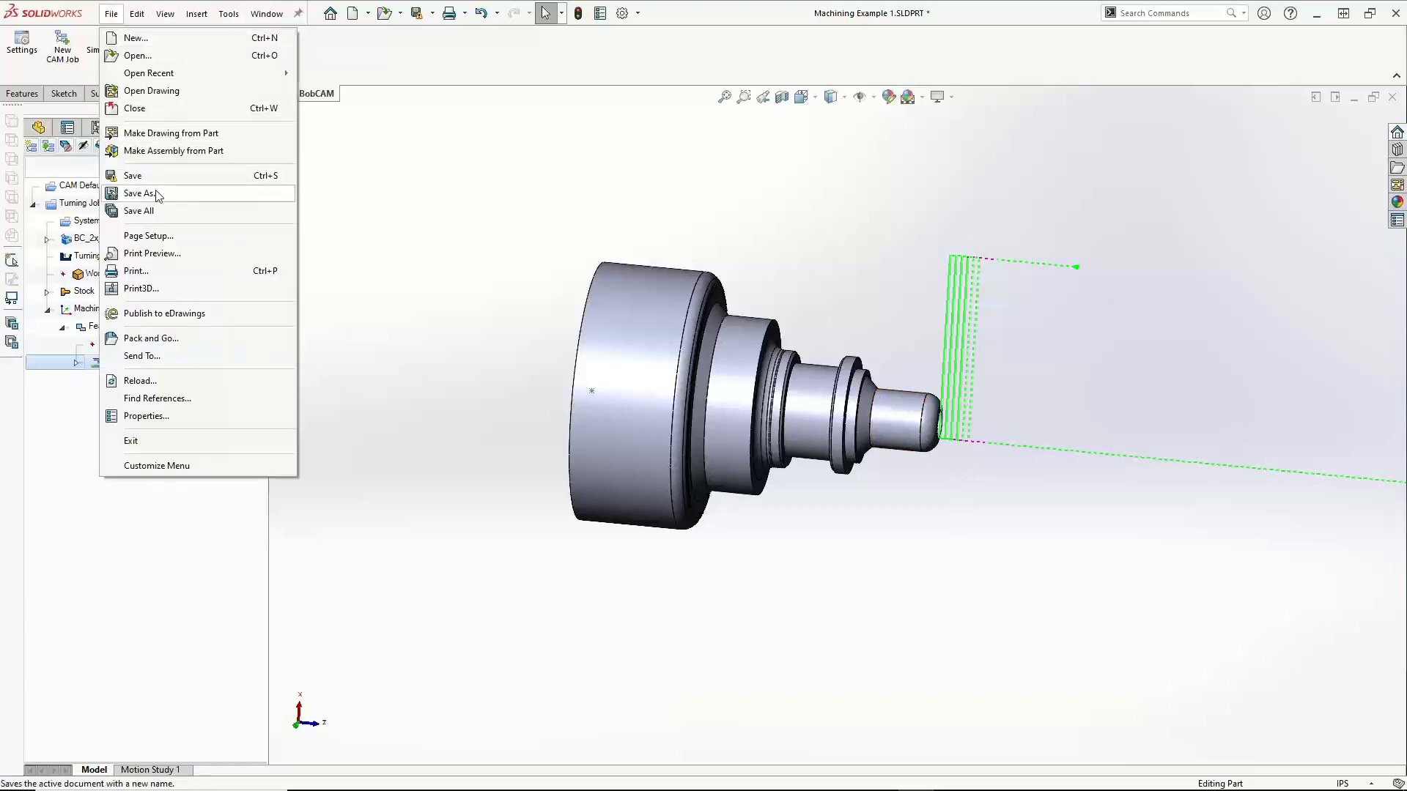
pyautogui.click(139, 193)
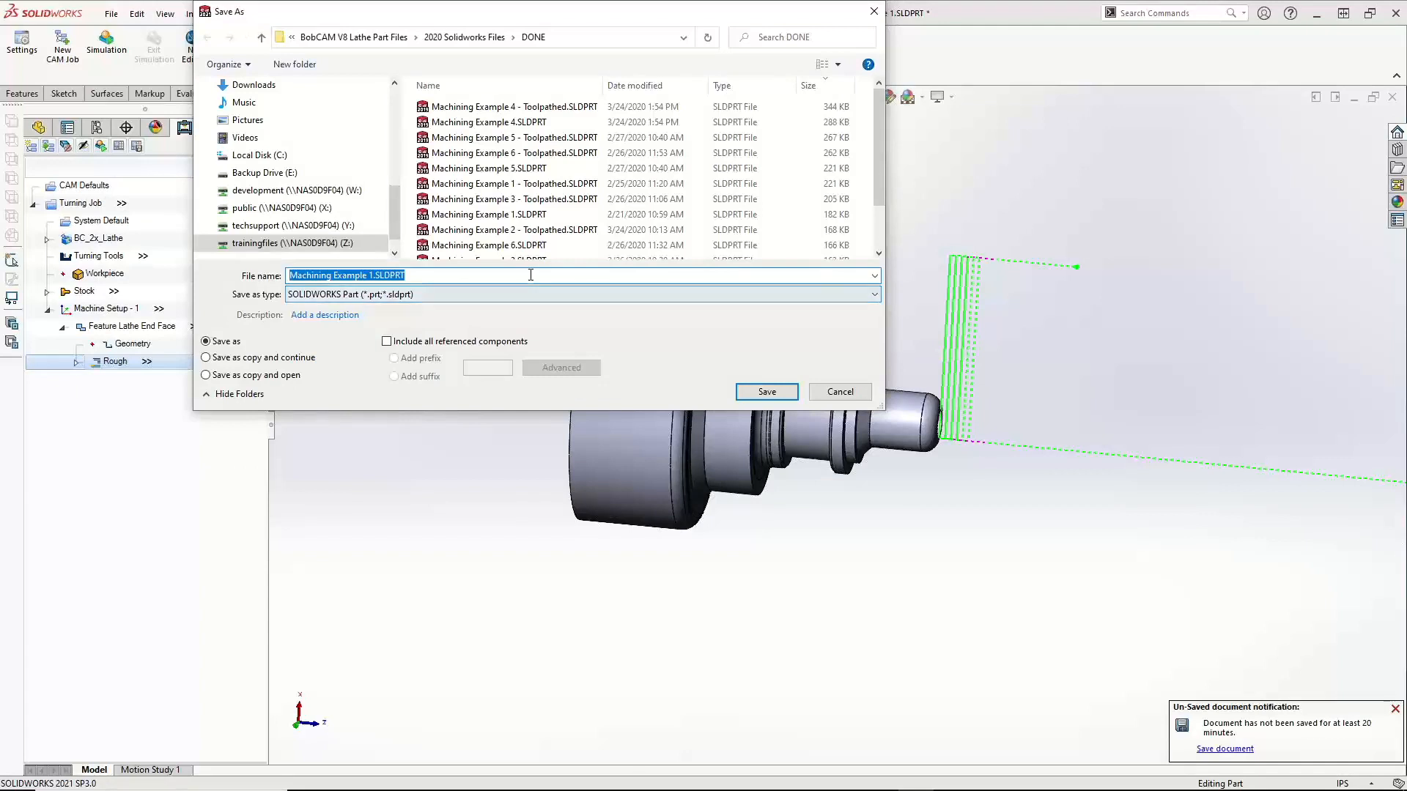
pyautogui.click(372, 276)
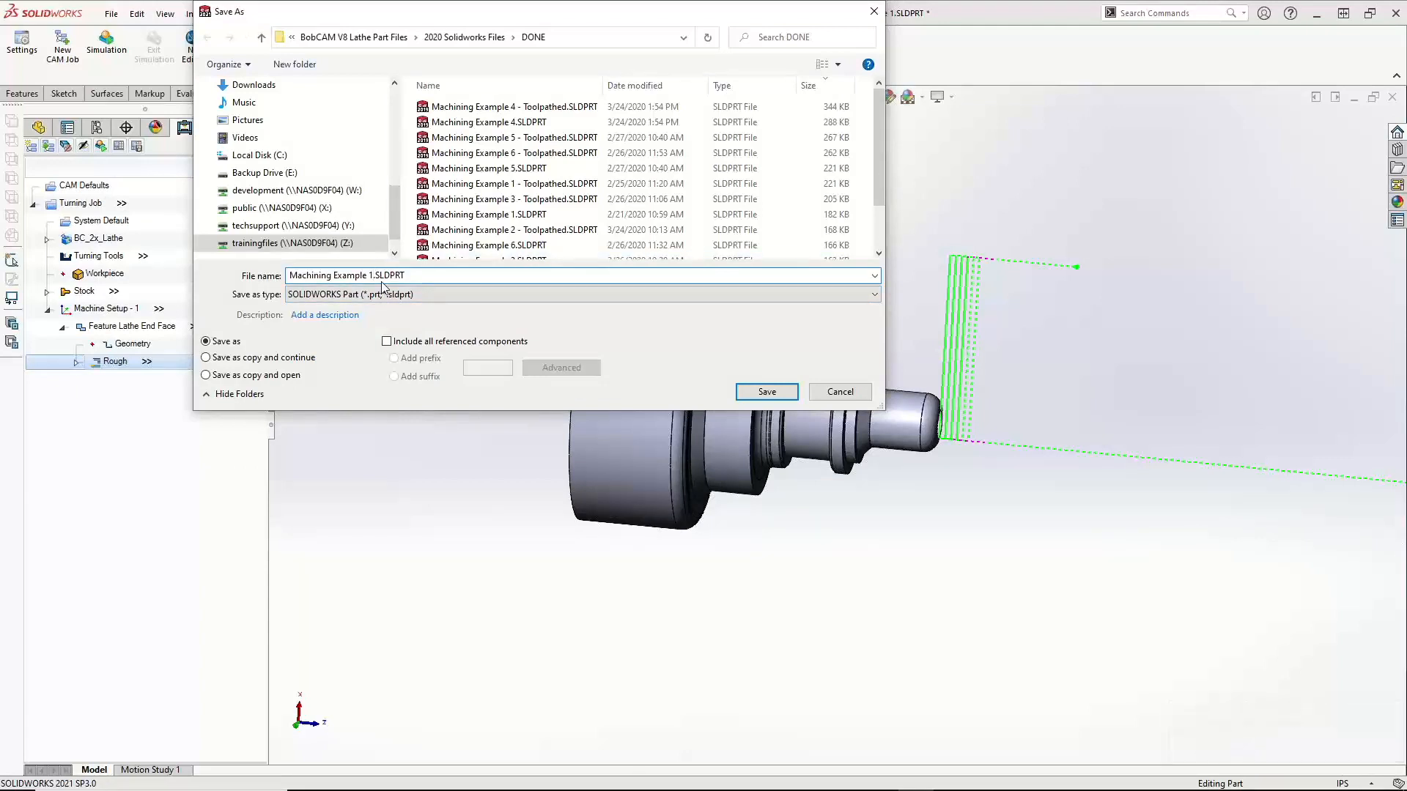
pyautogui.scroll(5, 279, 179)
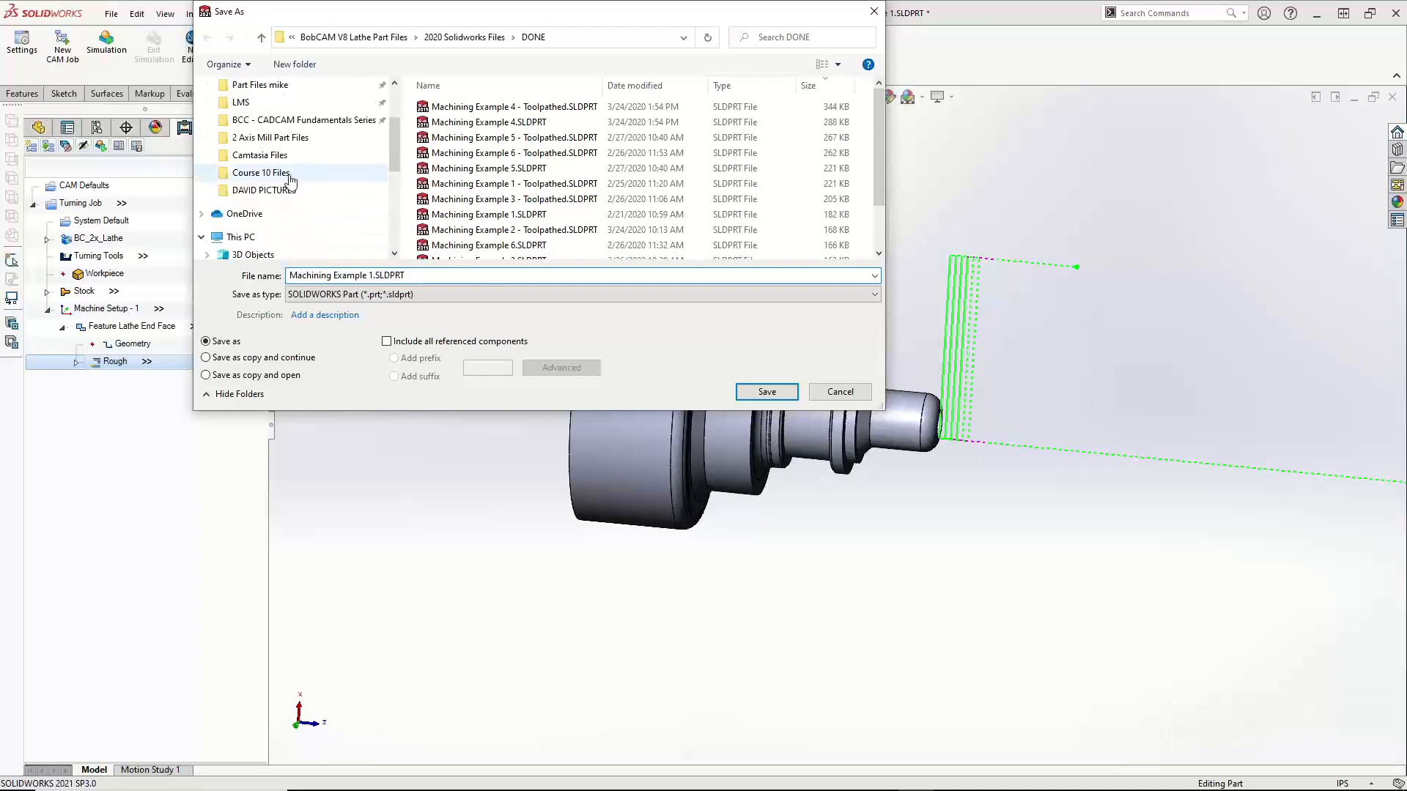
pyautogui.scroll(3, 290, 180)
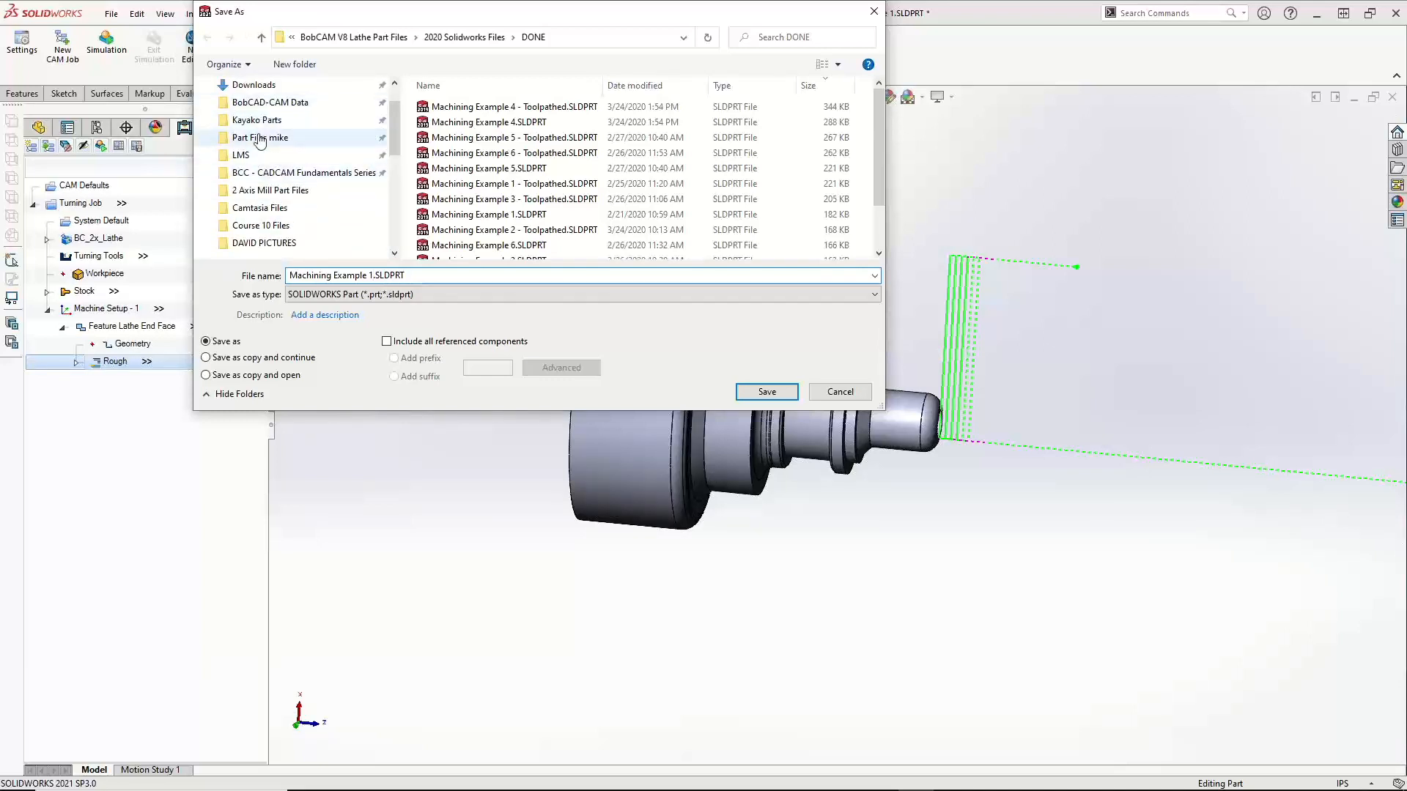
pyautogui.scroll(2, 258, 123)
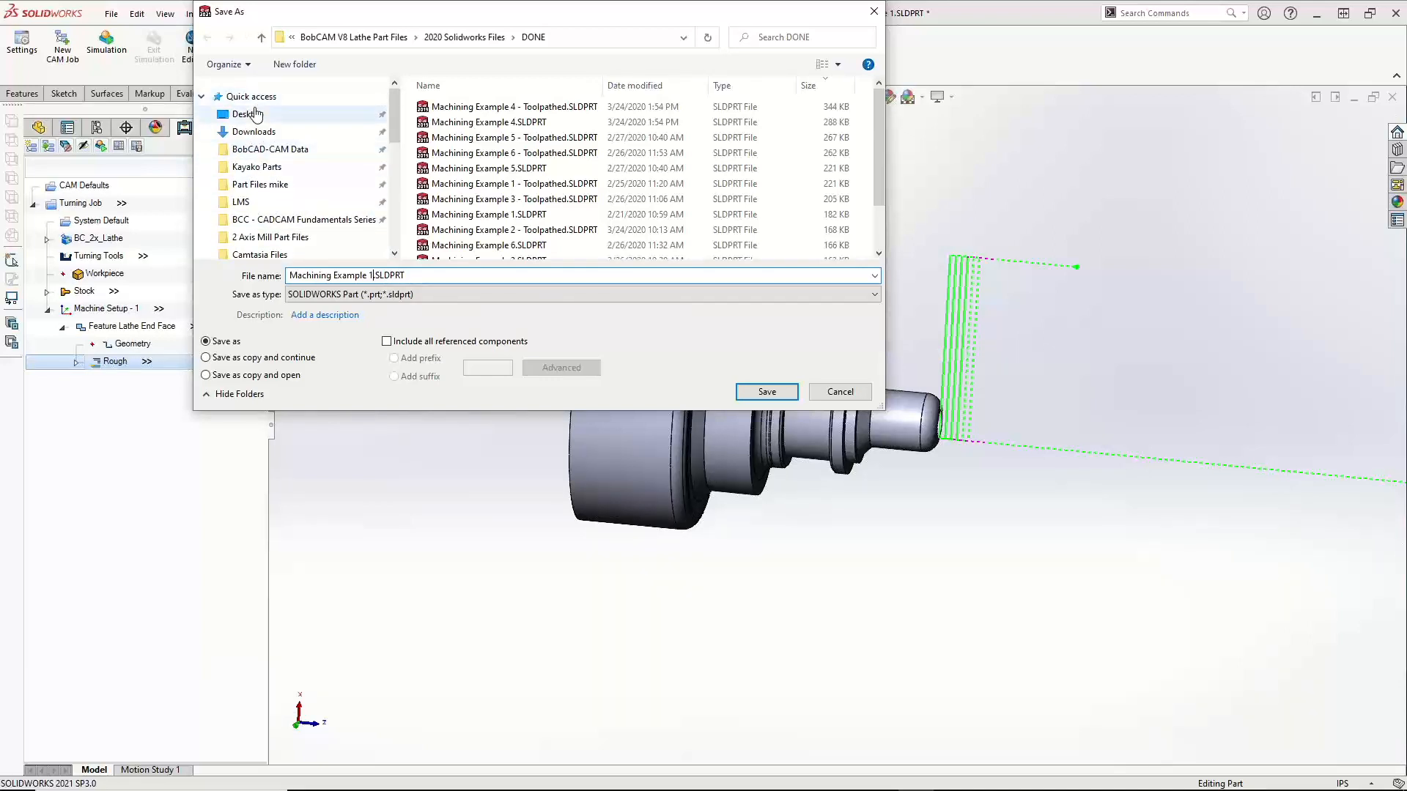
pyautogui.click(257, 114)
pyautogui.scroll(-8, 557, 198)
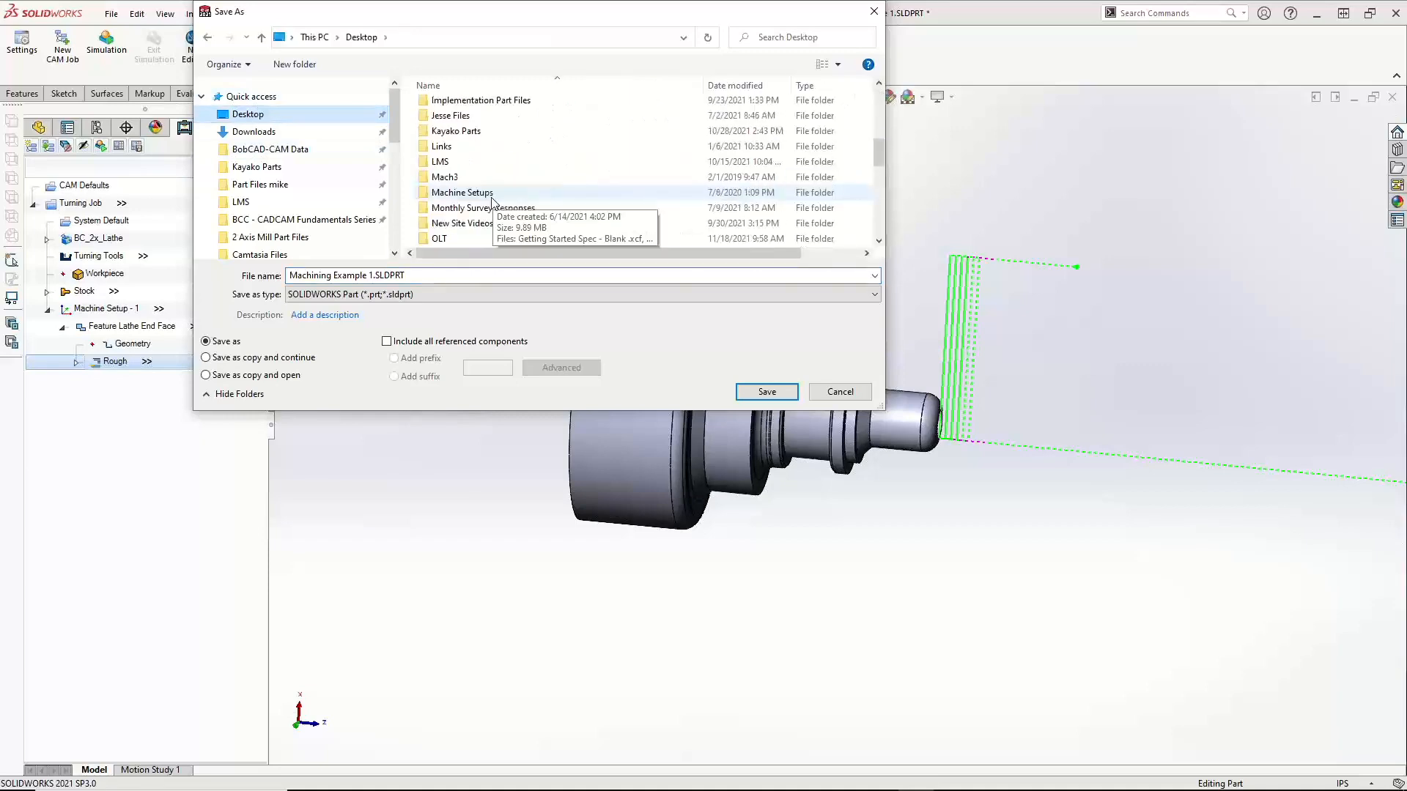
pyautogui.scroll(-3, 489, 201)
pyautogui.click(482, 196)
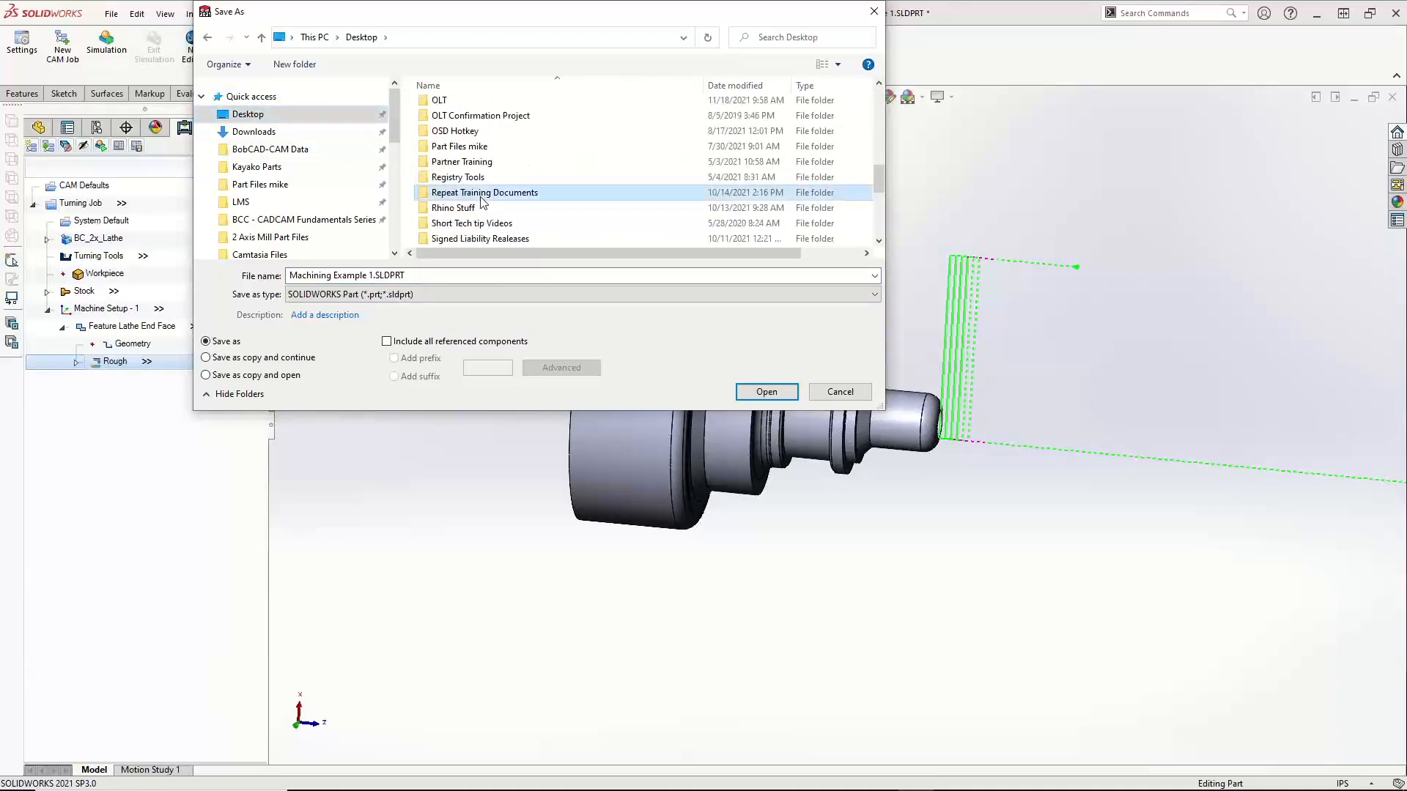
pyautogui.doubleClick(482, 197)
pyautogui.scroll(-3, 515, 192)
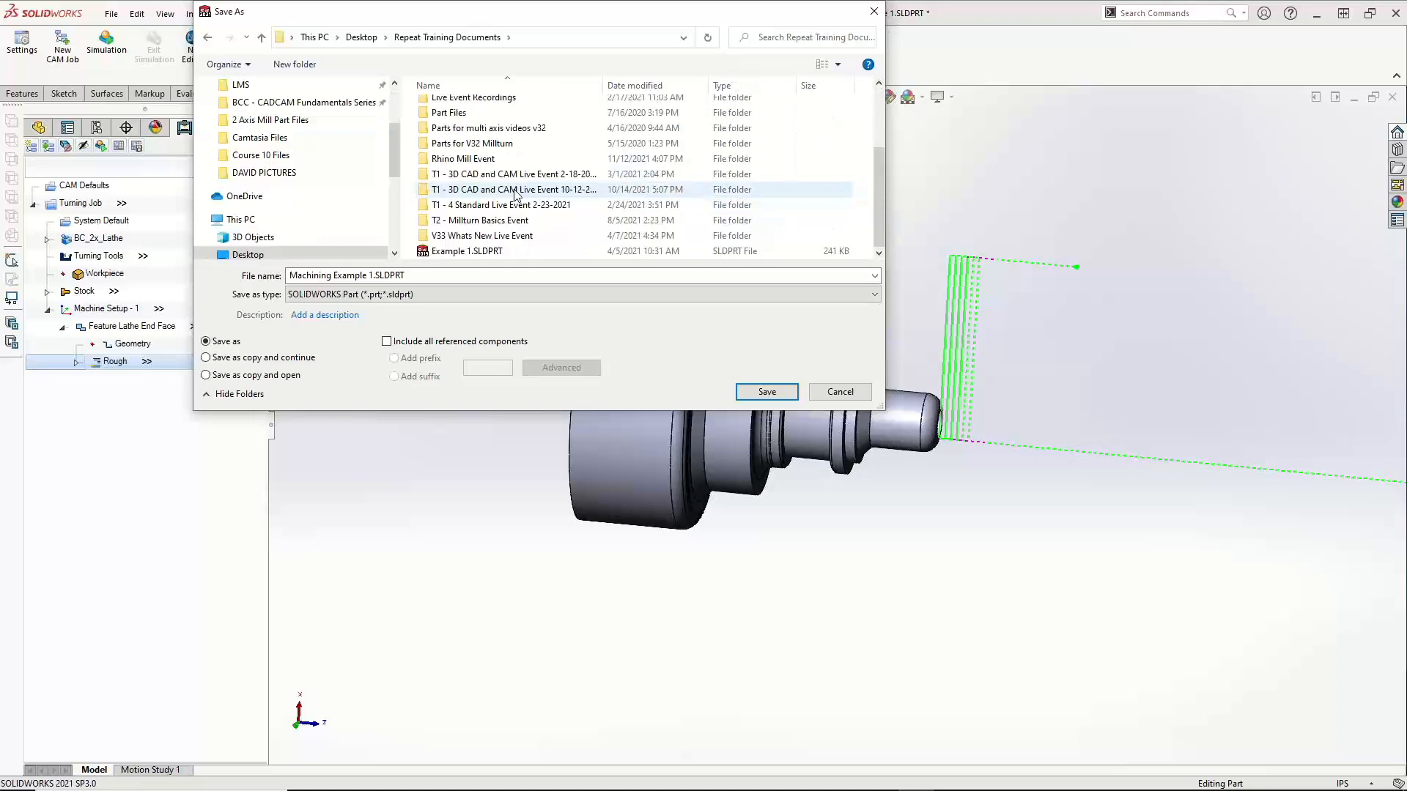
pyautogui.scroll(2, 515, 192)
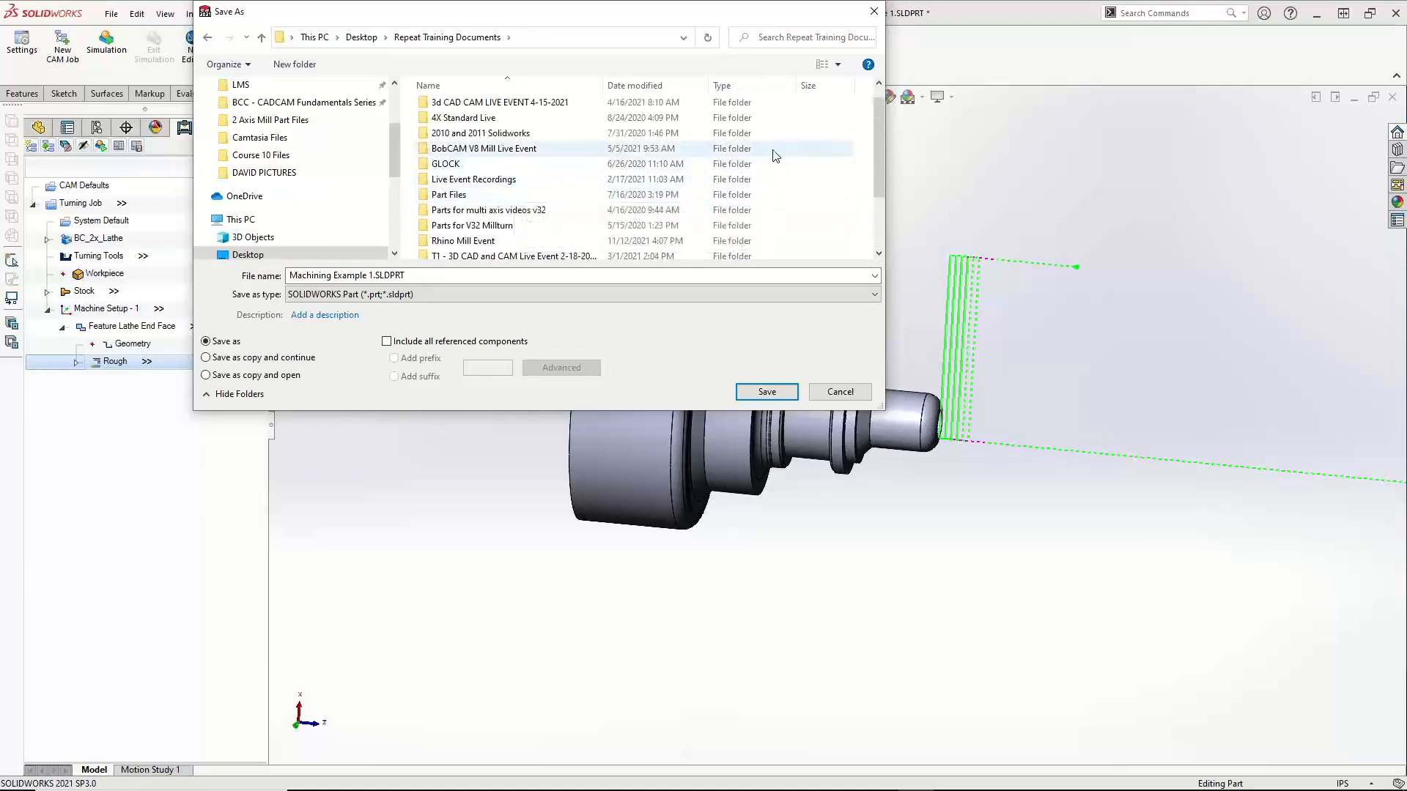
# Create a folder named "BobCAM V9 Lathe Live Event 11-18-2021" in Repeat Training Documents and open it
pyautogui.rightClick(804, 145)
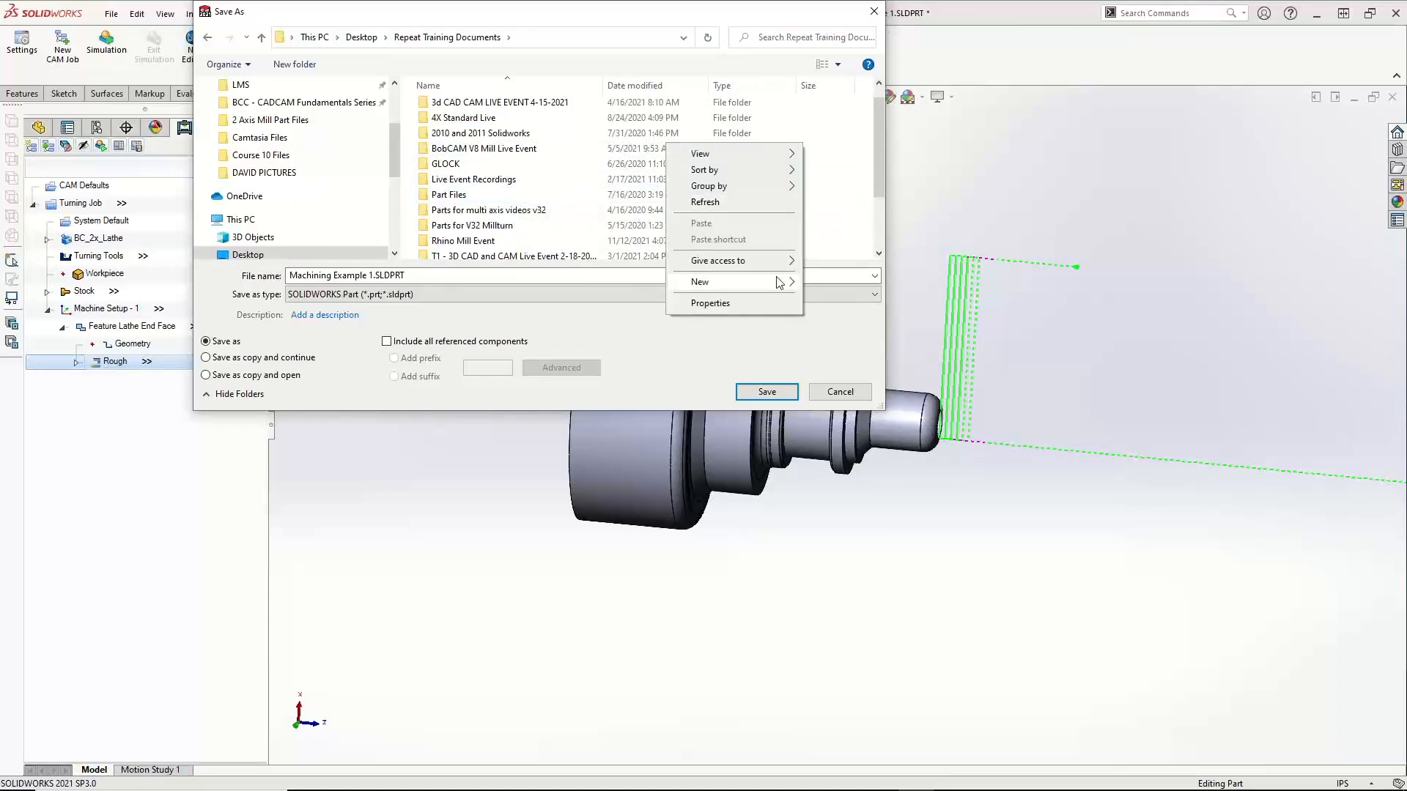
pyautogui.moveTo(784, 283)
pyautogui.click(832, 286)
pyautogui.write('b')
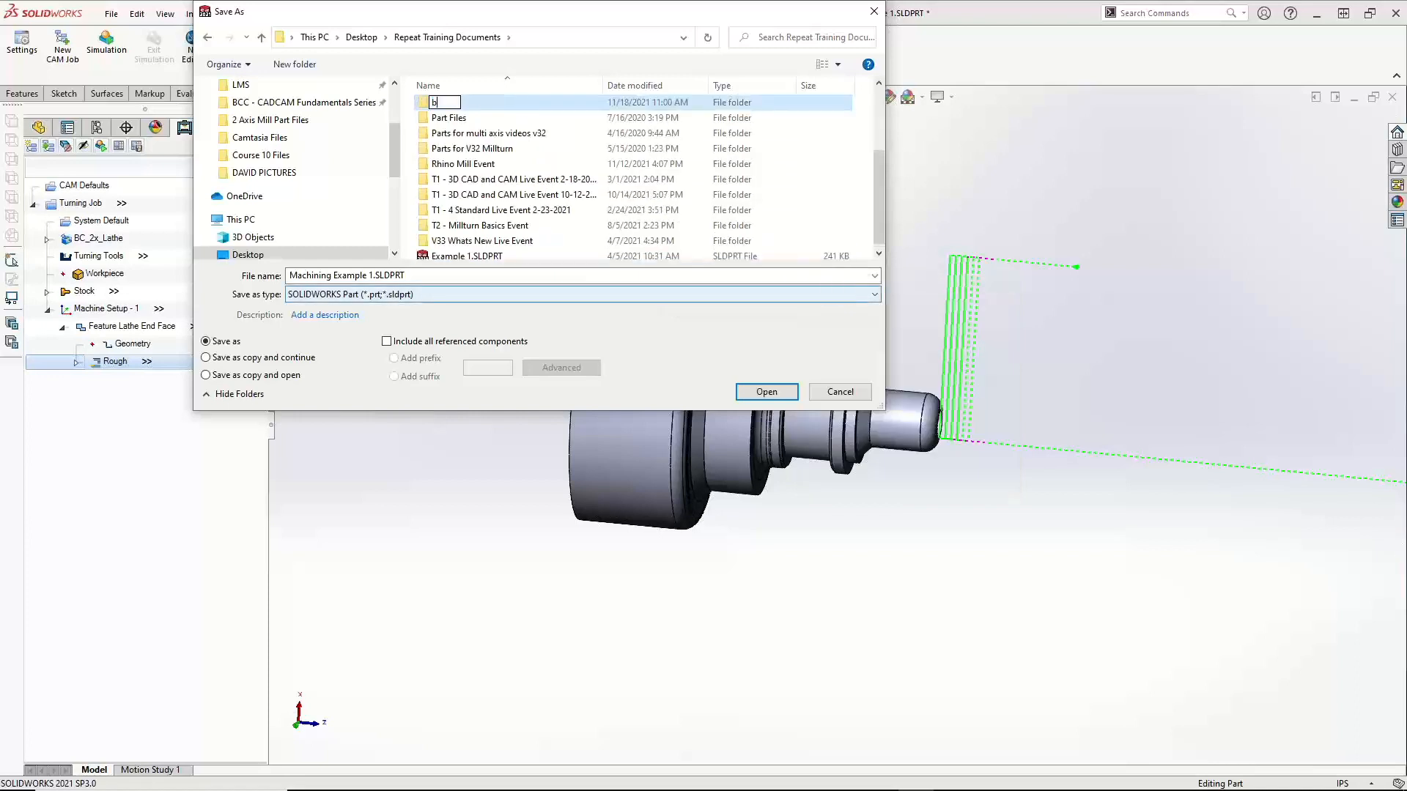
pyautogui.write('OBcam')
pyautogui.press('BackSpace')
pyautogui.press('BackSpace')
pyautogui.press('BackSpace')
pyautogui.press('BackSpace')
pyautogui.press('BackSpace')
pyautogui.press('BackSpace')
pyautogui.write('BobCAM V9 Lathe Li')
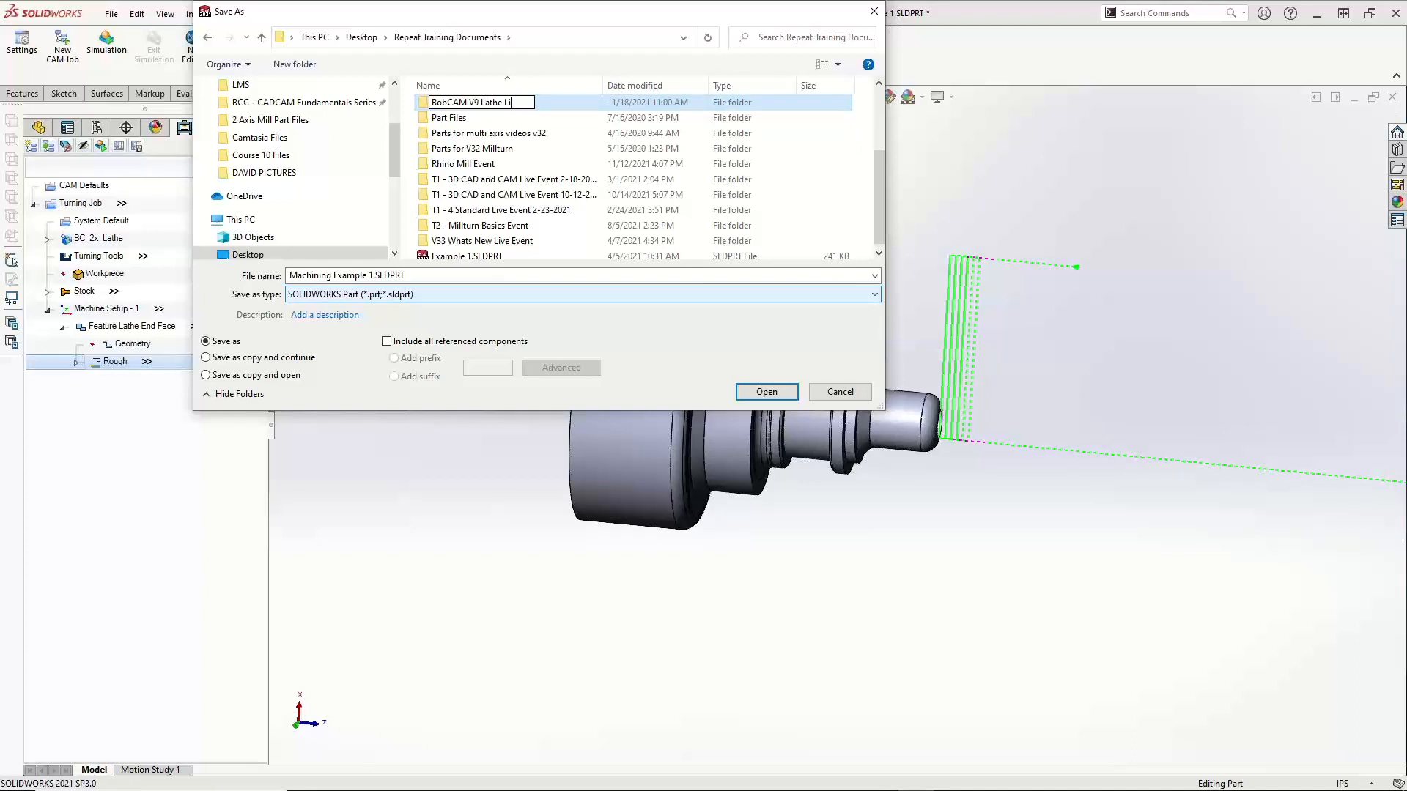
pyautogui.write('ve Event 11-18-2021')
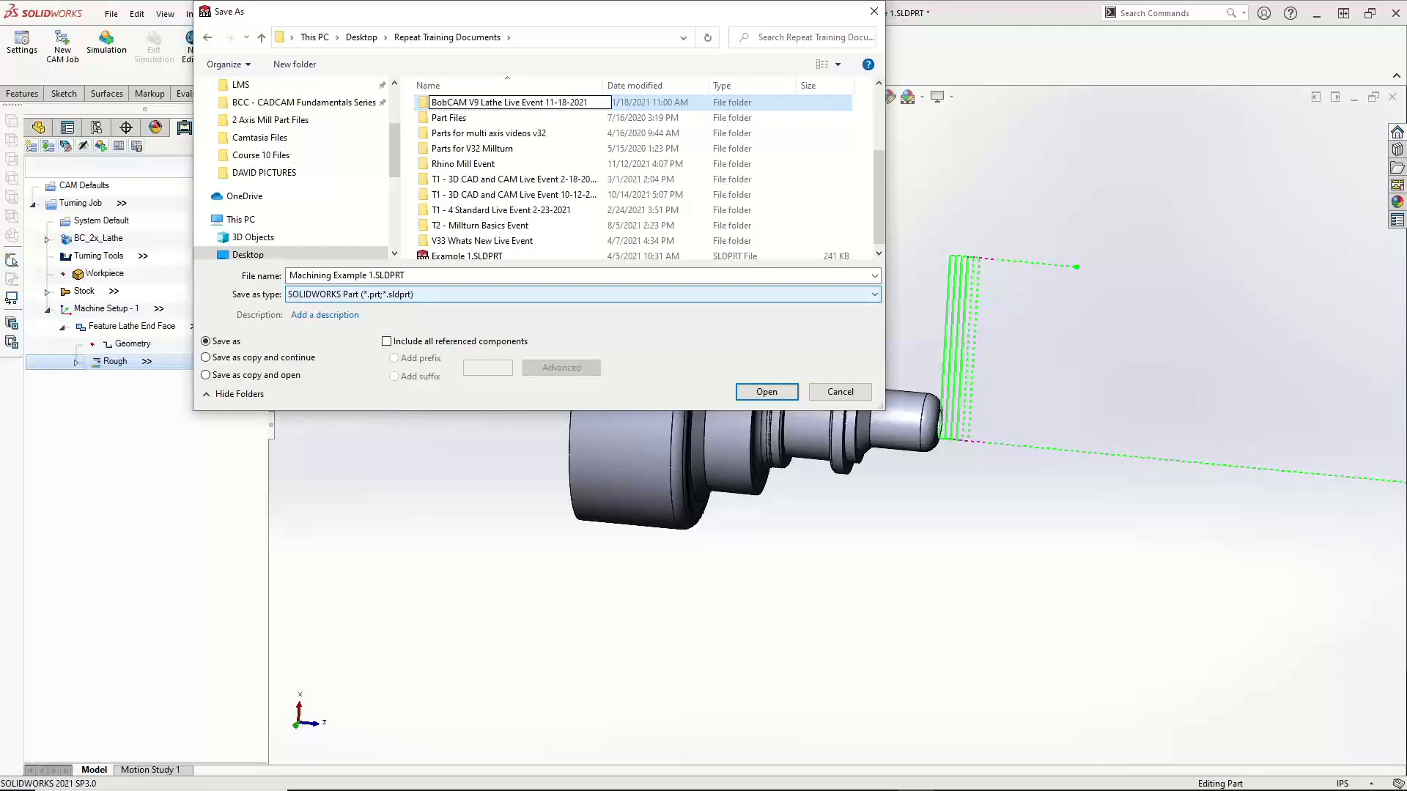
pyautogui.press('Return')
pyautogui.doubleClick(511, 107)
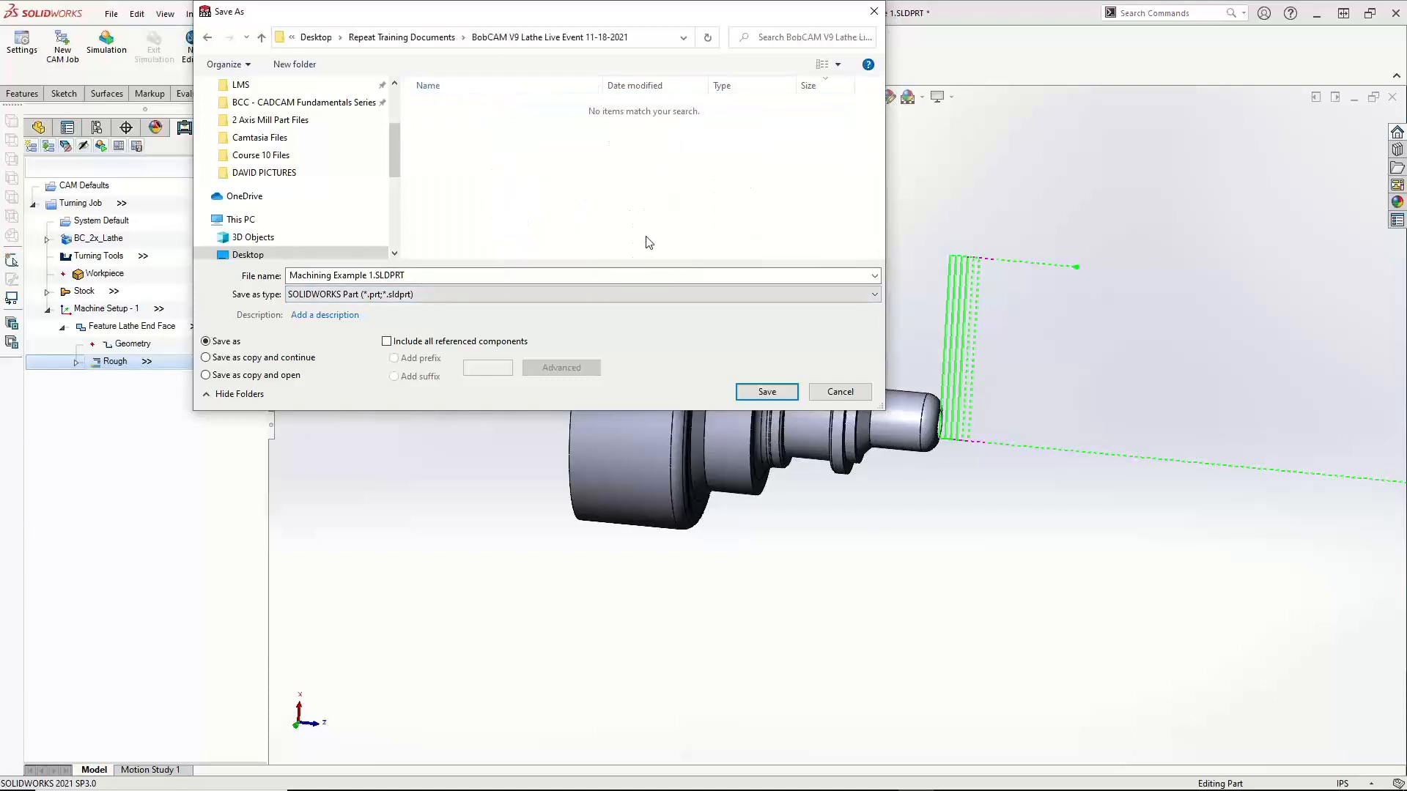
# Save the part as "Machining Example 1 Toolpathed" in the new folder, accepting conversion to the current version
pyautogui.click(375, 277)
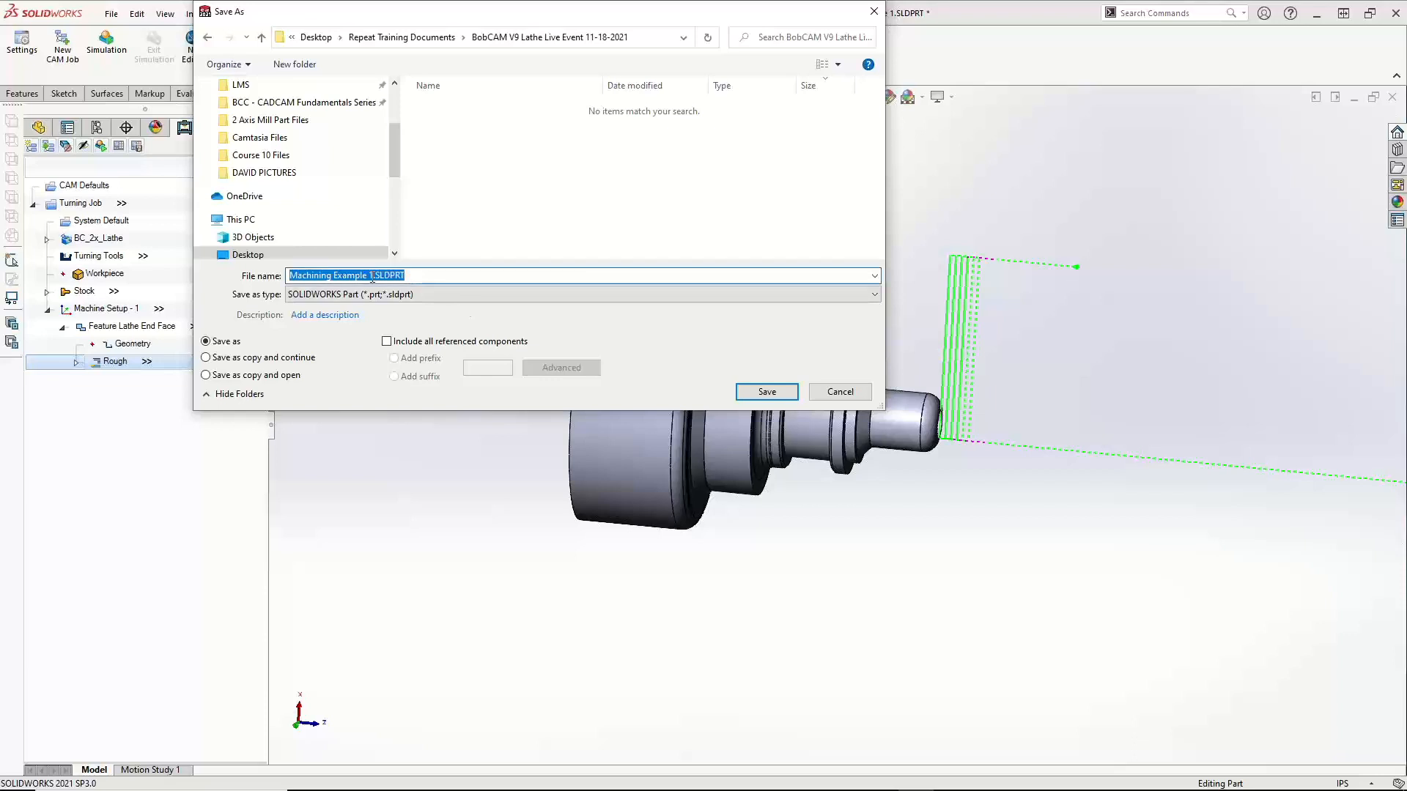
pyautogui.click(373, 276)
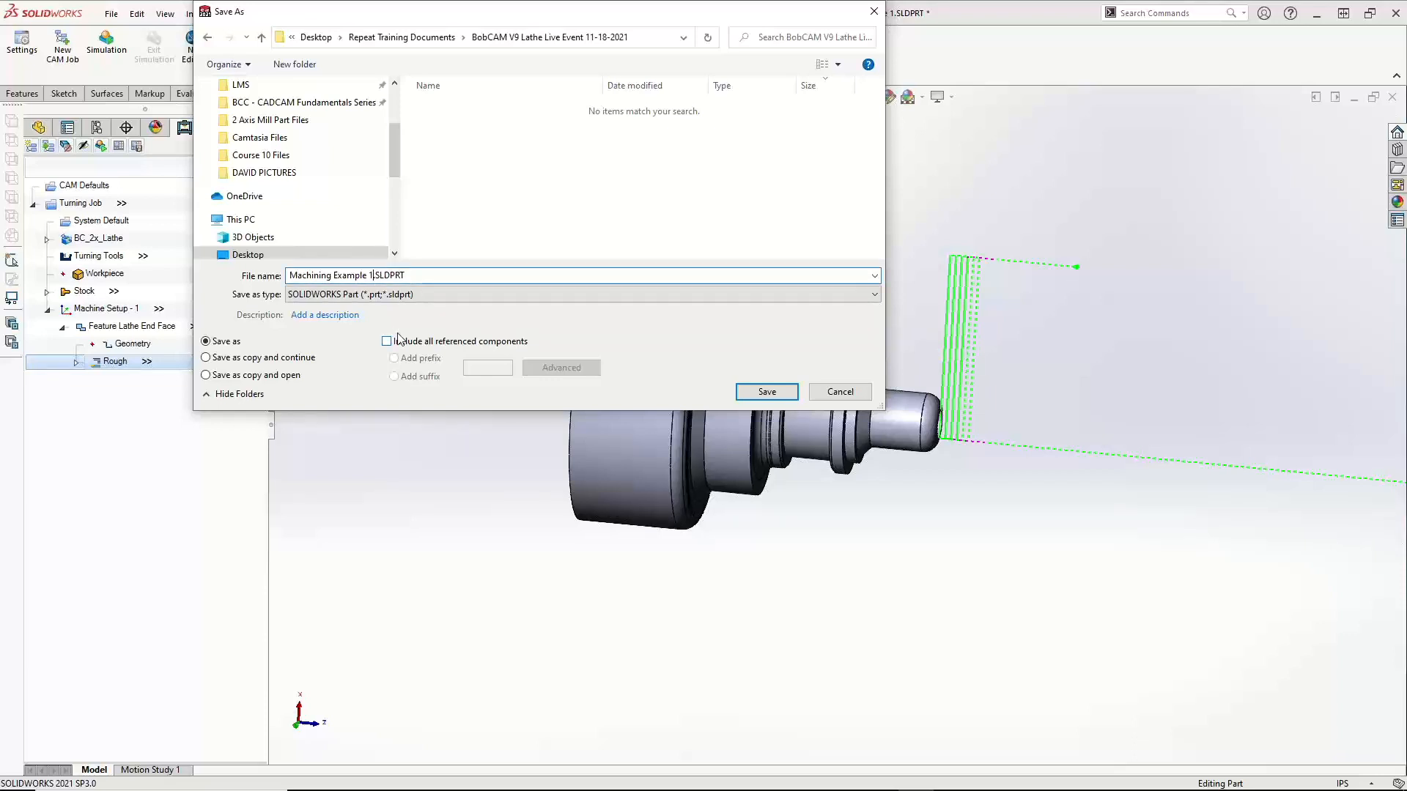
pyautogui.write('Toolpaths')
pyautogui.press('BackSpace')
pyautogui.write('ed')
pyautogui.click(774, 394)
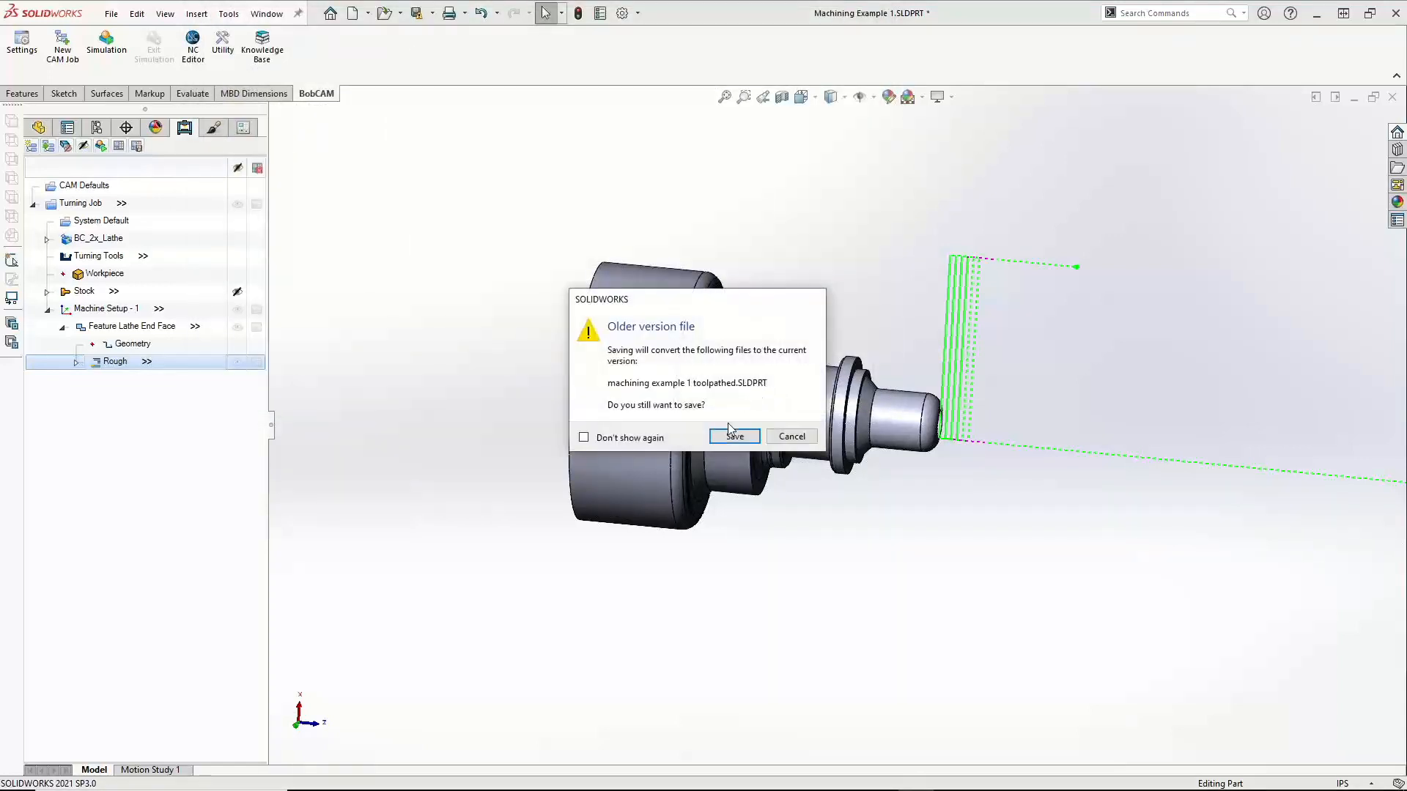
pyautogui.click(734, 438)
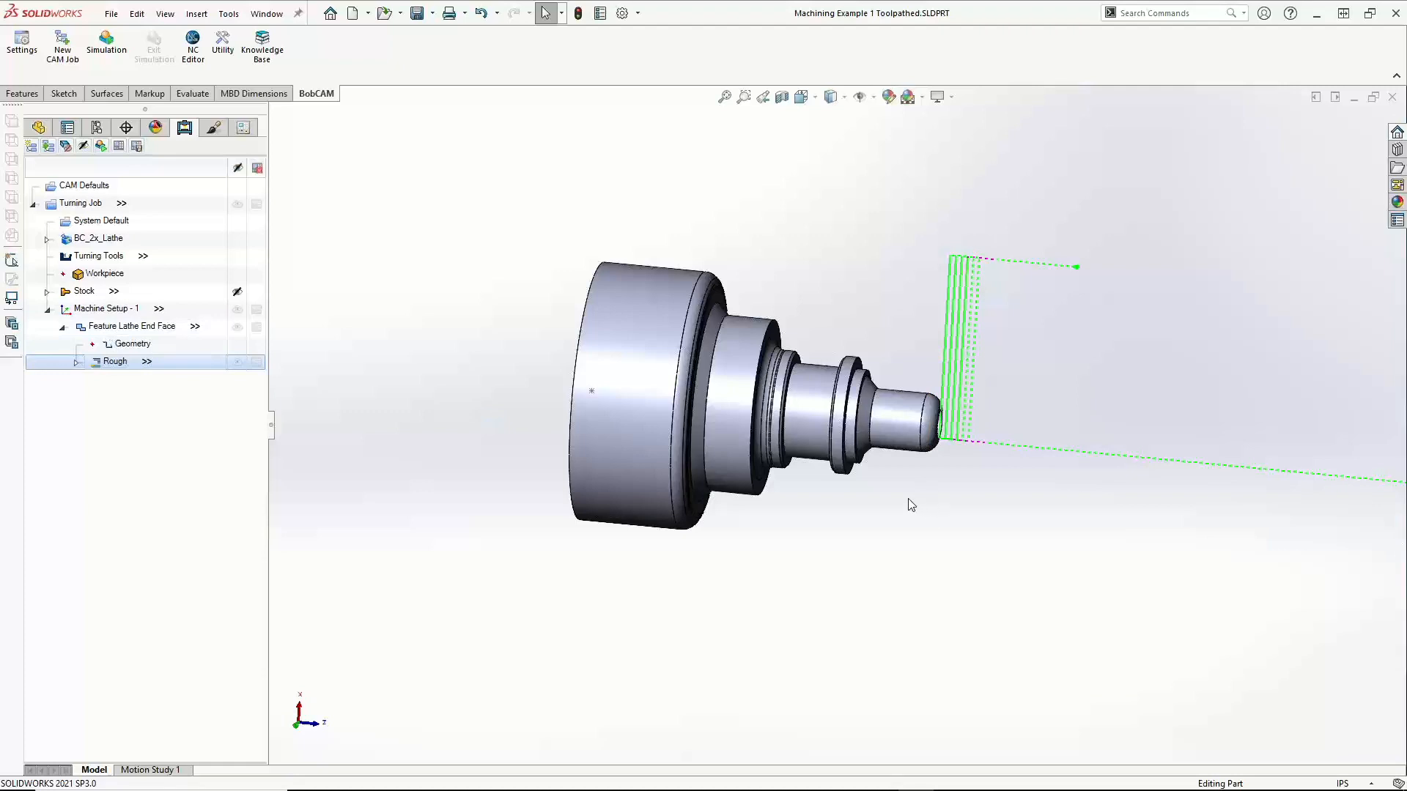
# Hide the Feature Lathe End Face toolpath, collapse the feature, and show the Machine Setup - 1 axes on the part
pyautogui.click(238, 328)
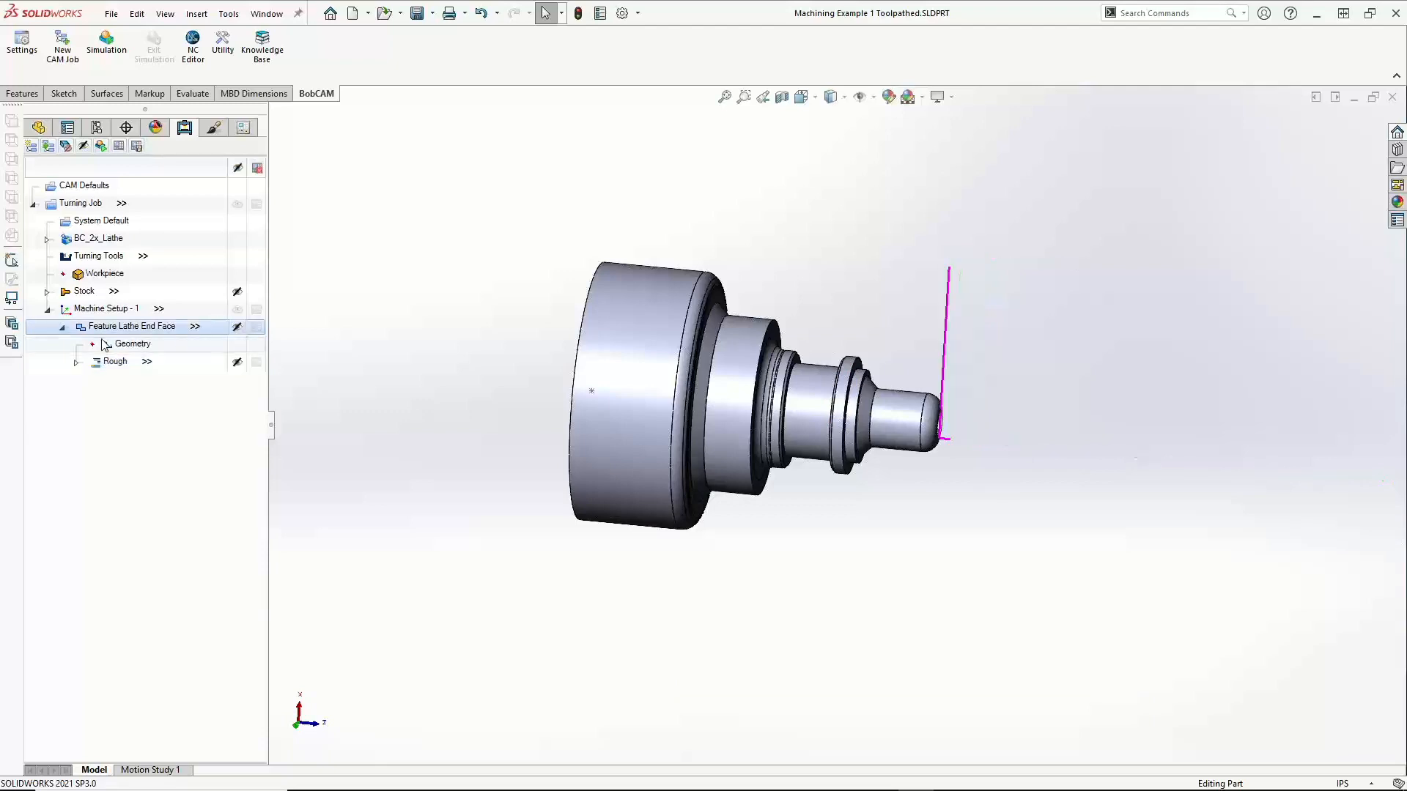
pyautogui.click(61, 328)
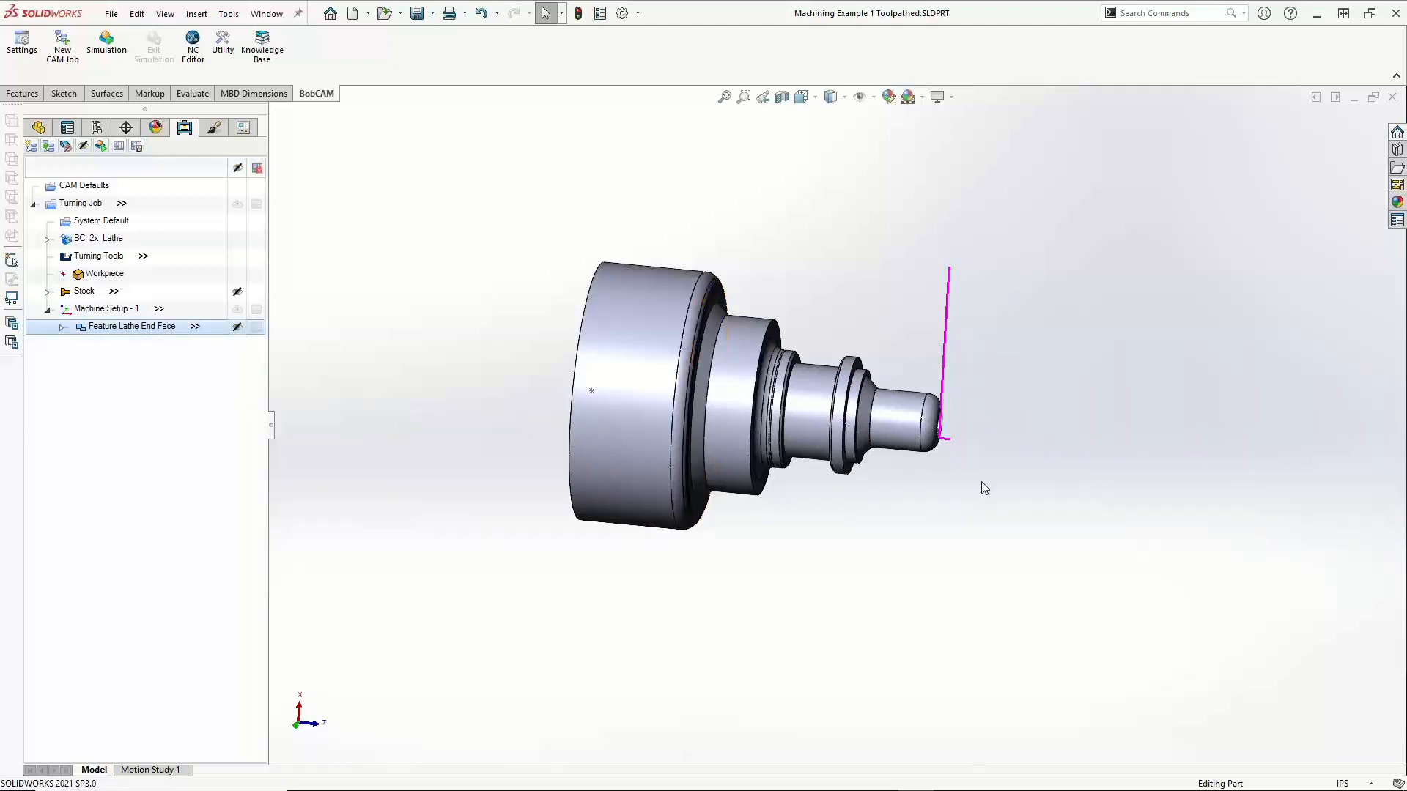
pyautogui.click(95, 307)
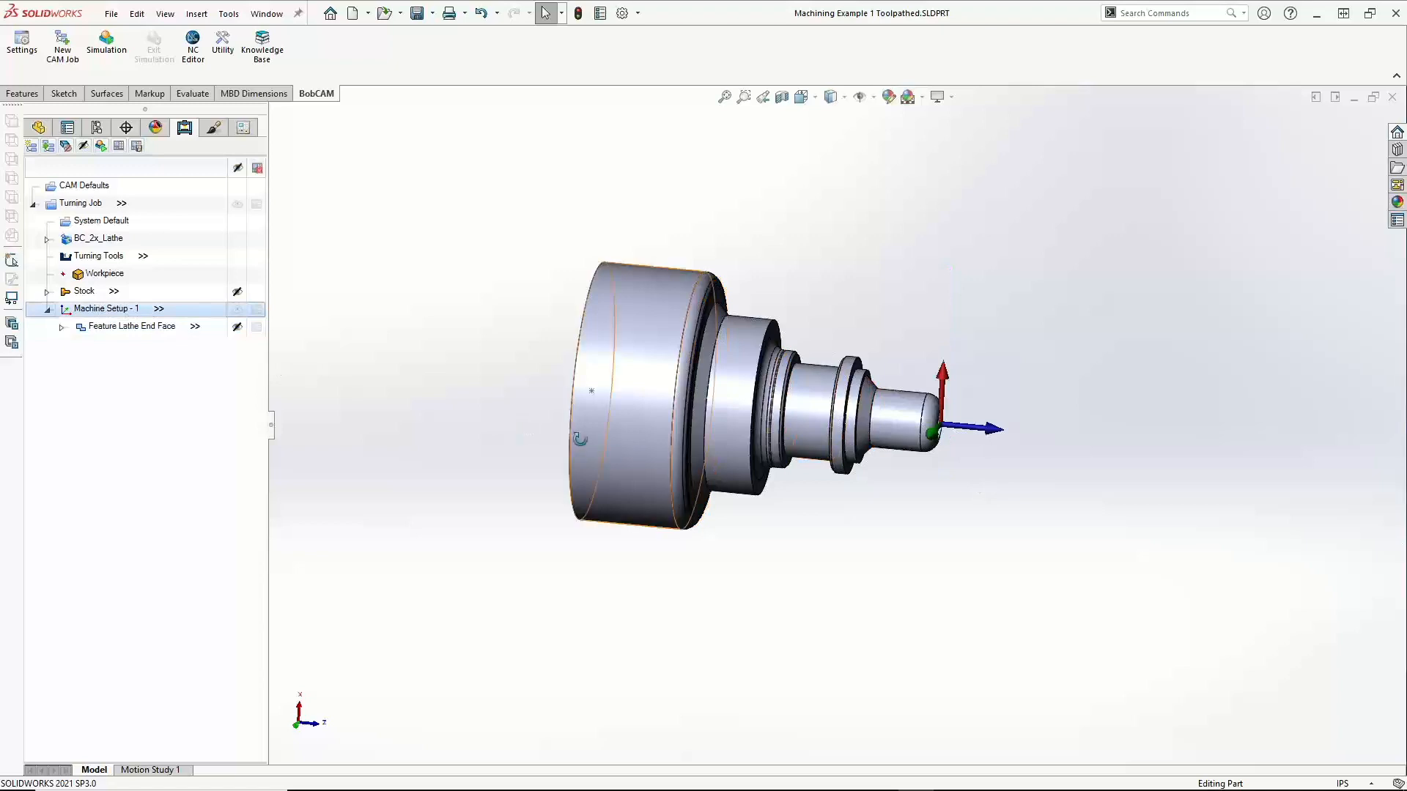
pyautogui.moveTo(572, 476); pyautogui.dragTo(664, 443, button='middle')
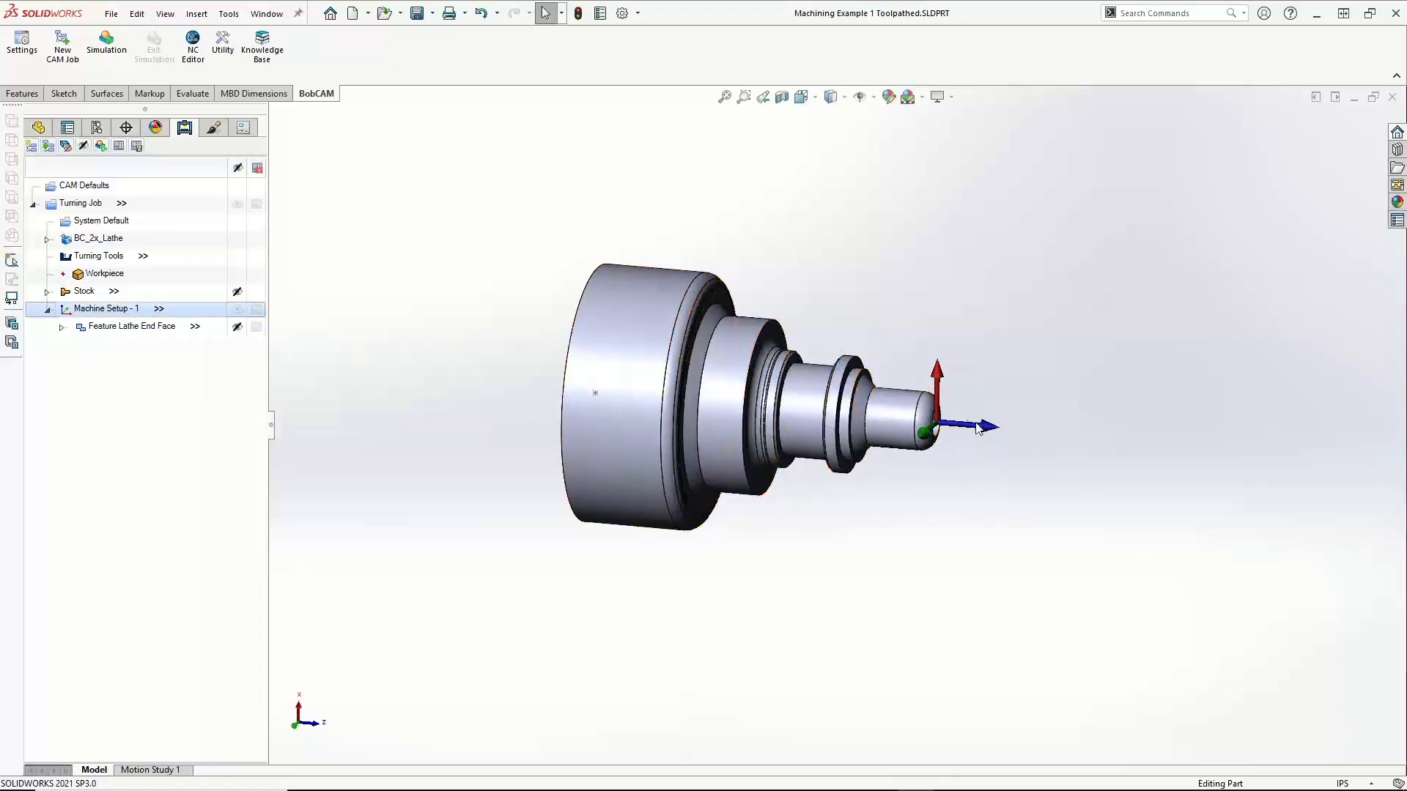
# Add a Lathe Turning feature to Machine Setup - 1 and open its geometry selection
pyautogui.rightClick(129, 310)
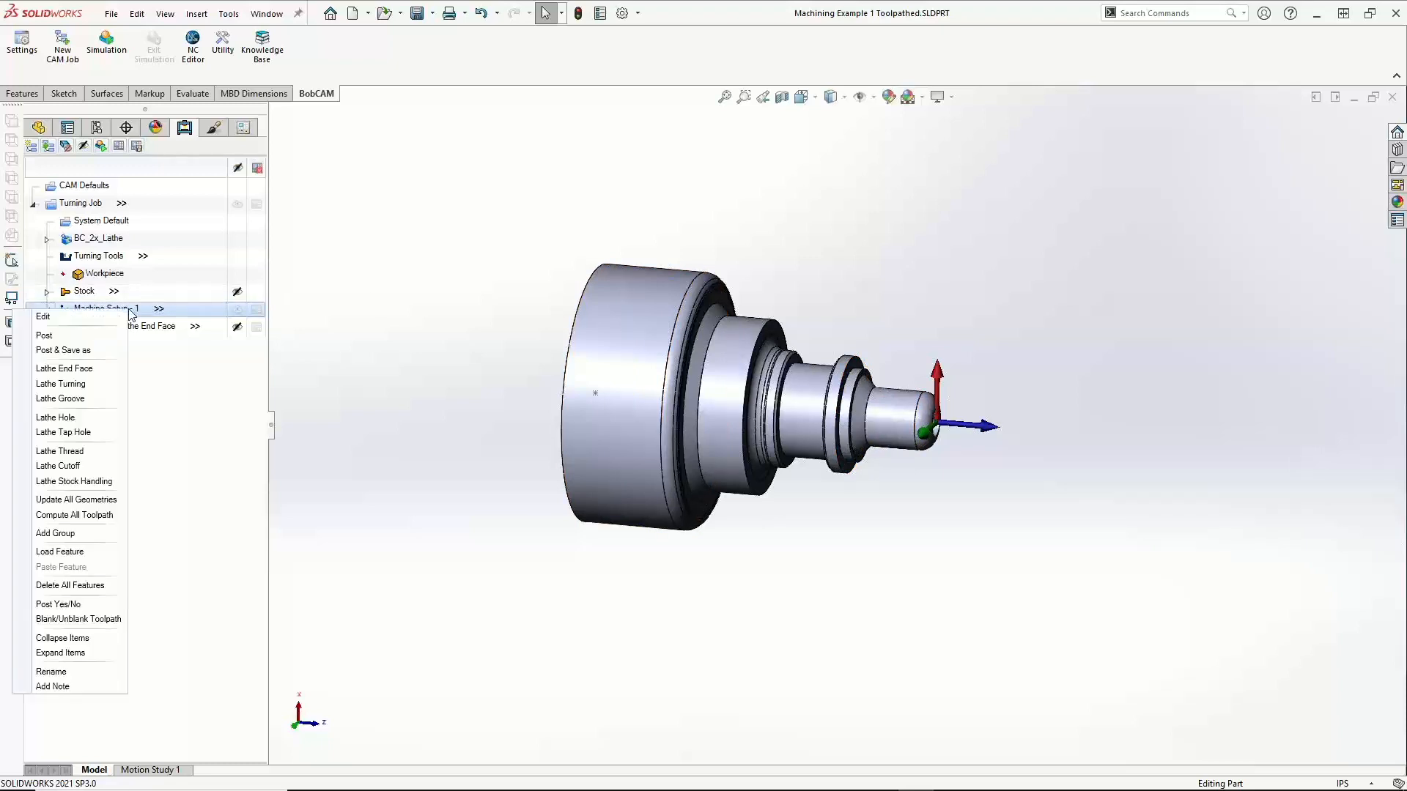
pyautogui.click(93, 385)
pyautogui.click(631, 255)
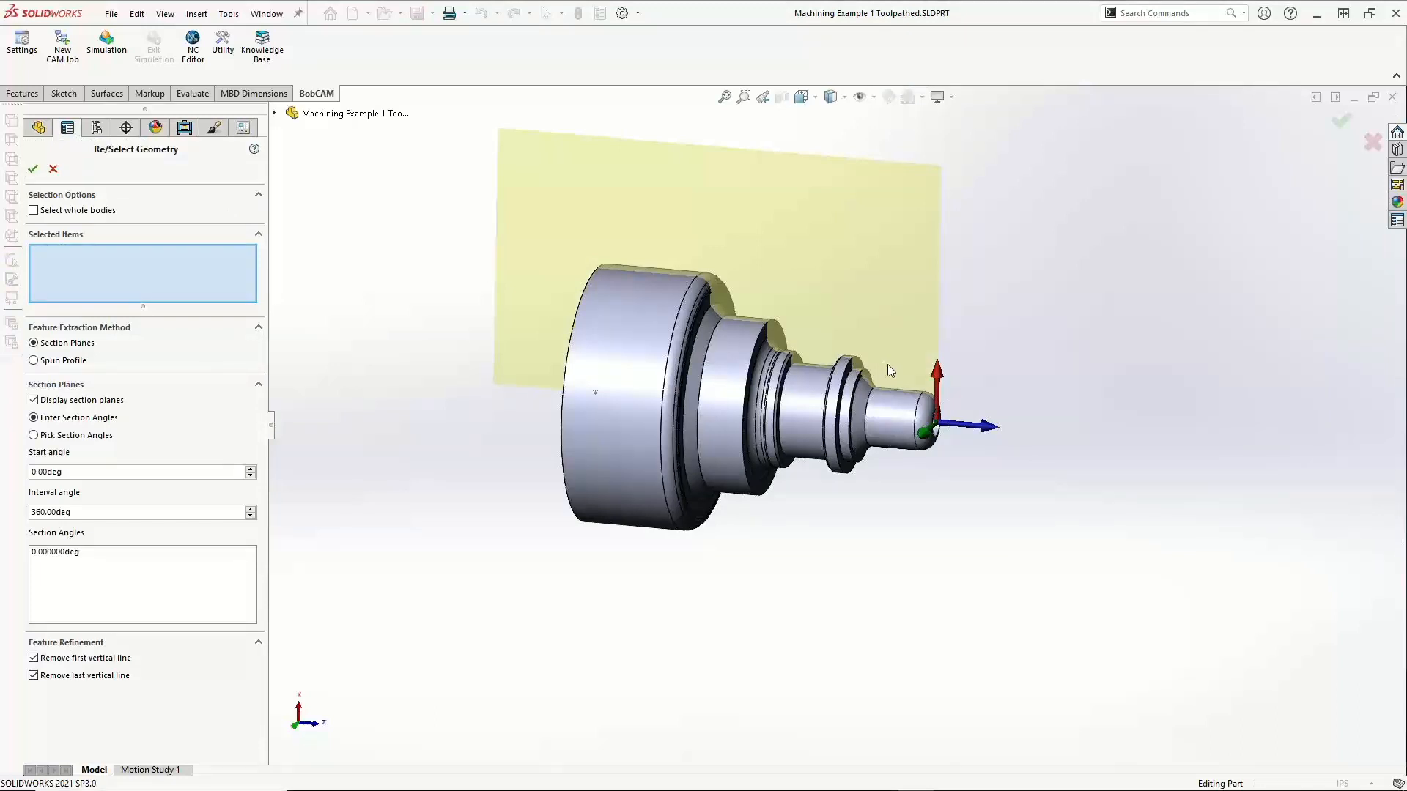
# Select the faces from the rounded nose along the small shaft to the outer diameter of the first collar
pyautogui.scroll(2, 879, 399)
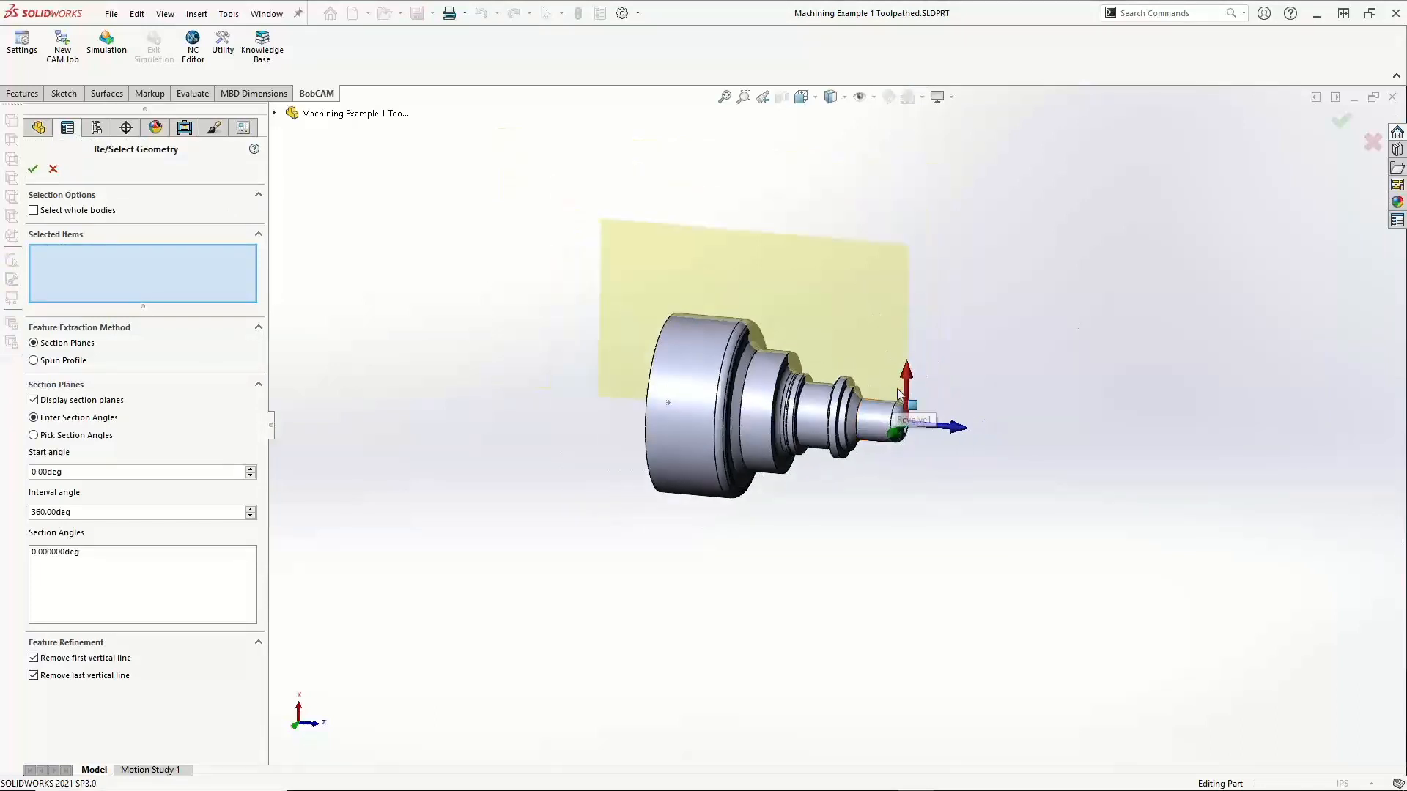
pyautogui.scroll(-5, 885, 398)
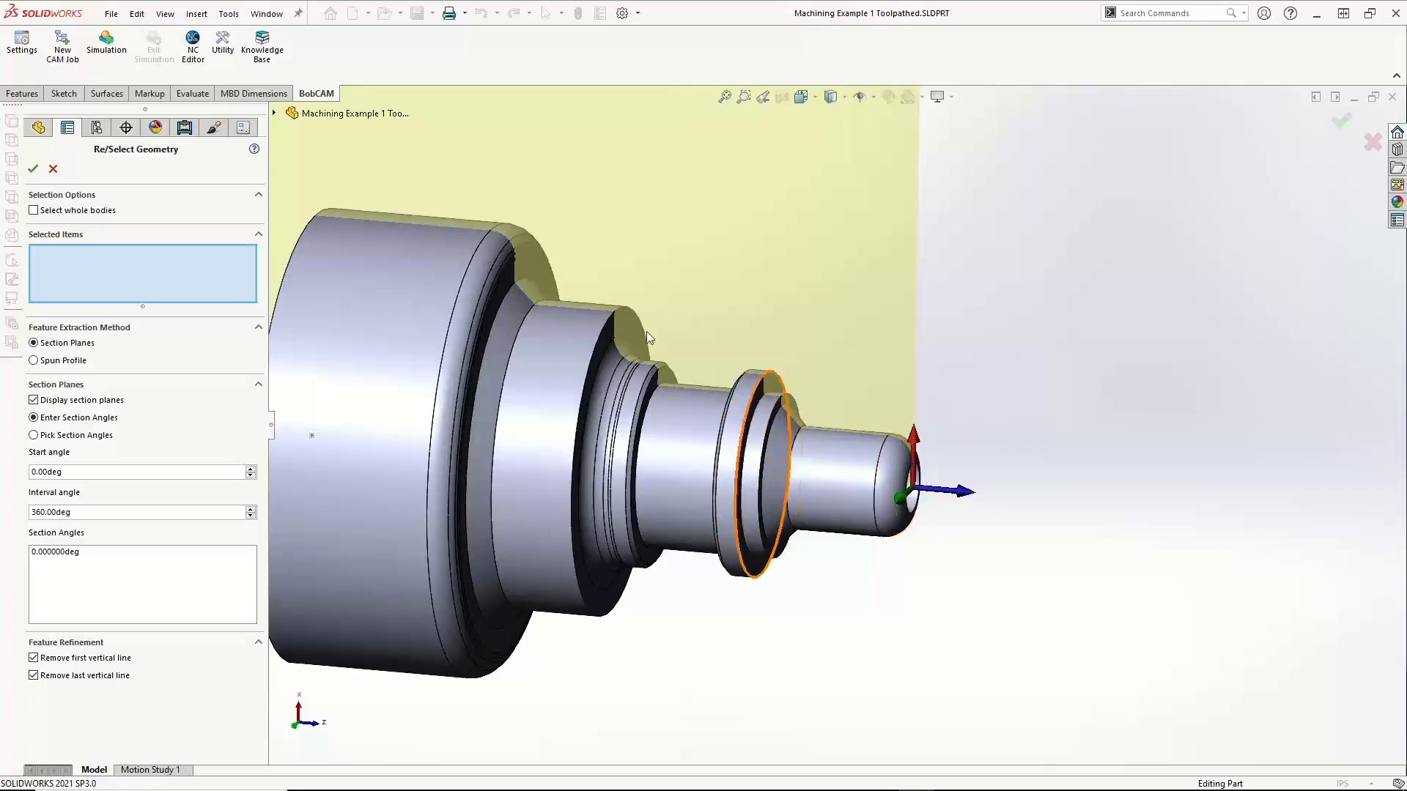
pyautogui.click(895, 480)
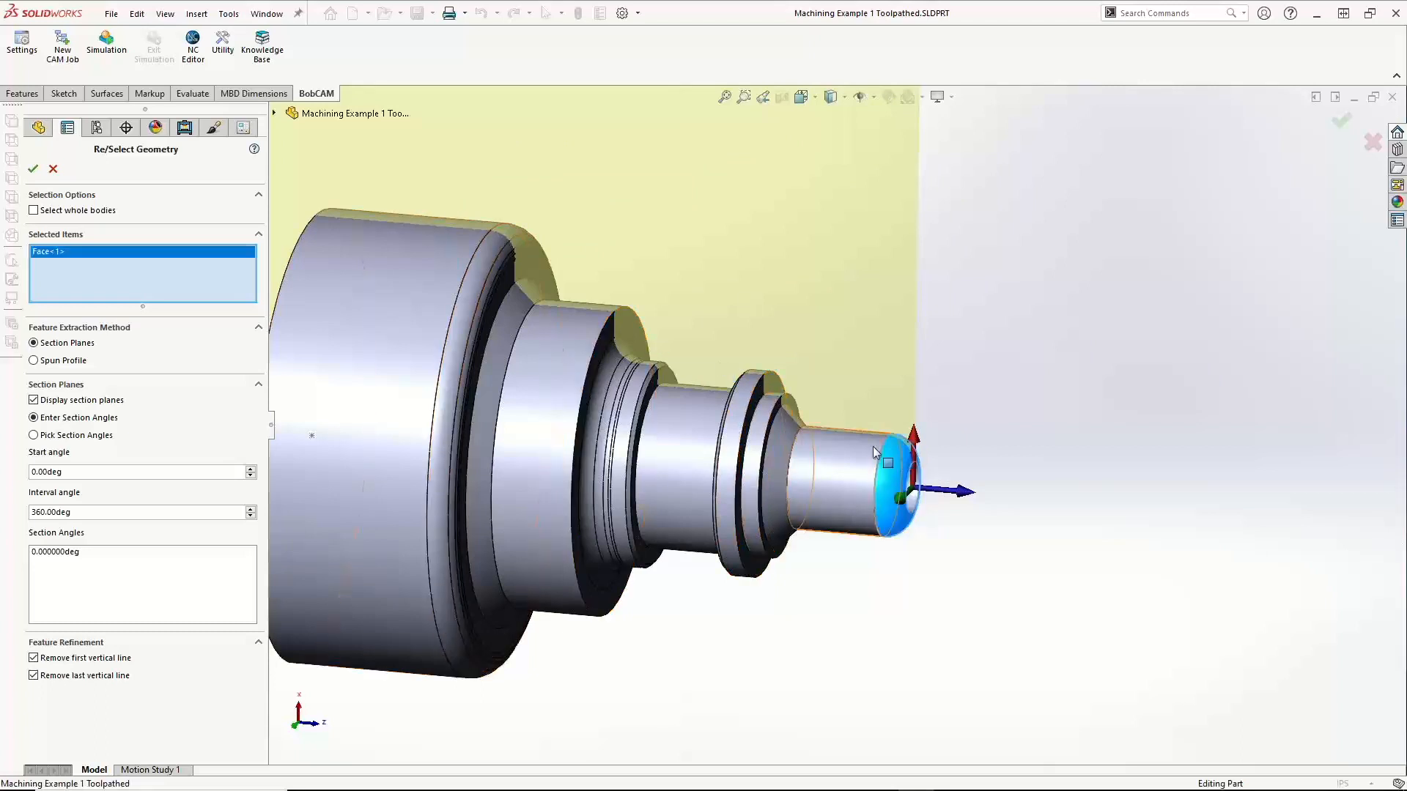
pyautogui.click(844, 443)
pyautogui.click(793, 425)
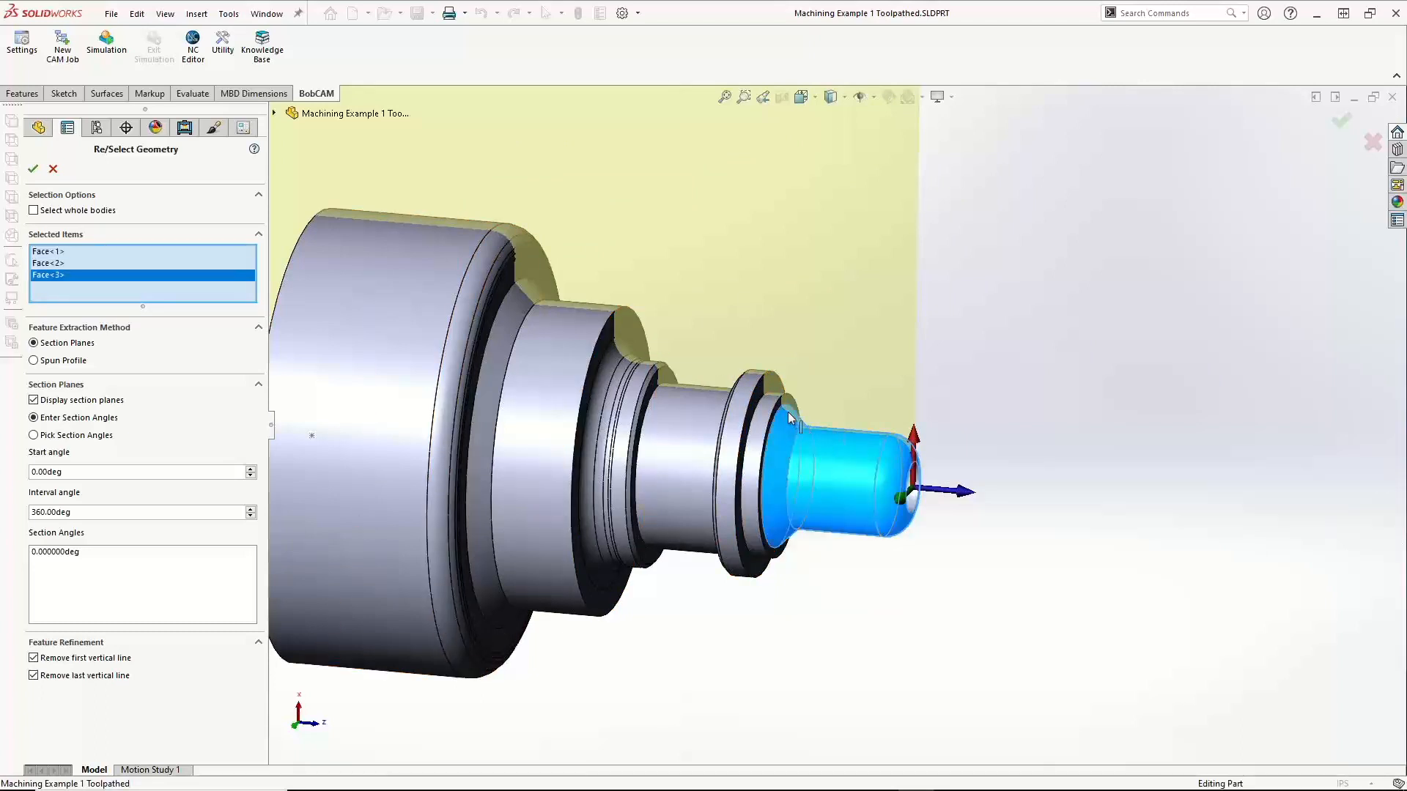
pyautogui.click(777, 403)
pyautogui.click(771, 397)
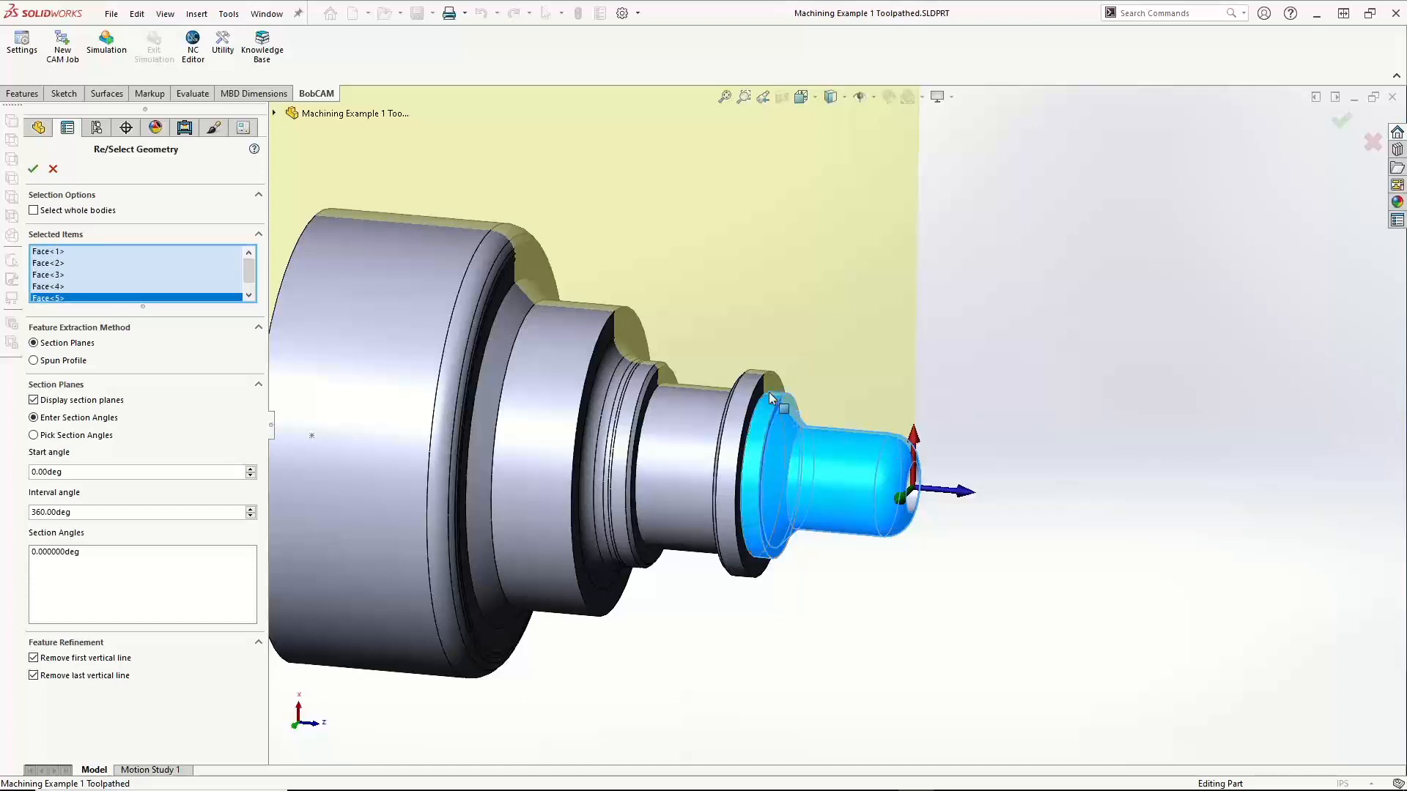
pyautogui.click(763, 386)
pyautogui.click(755, 376)
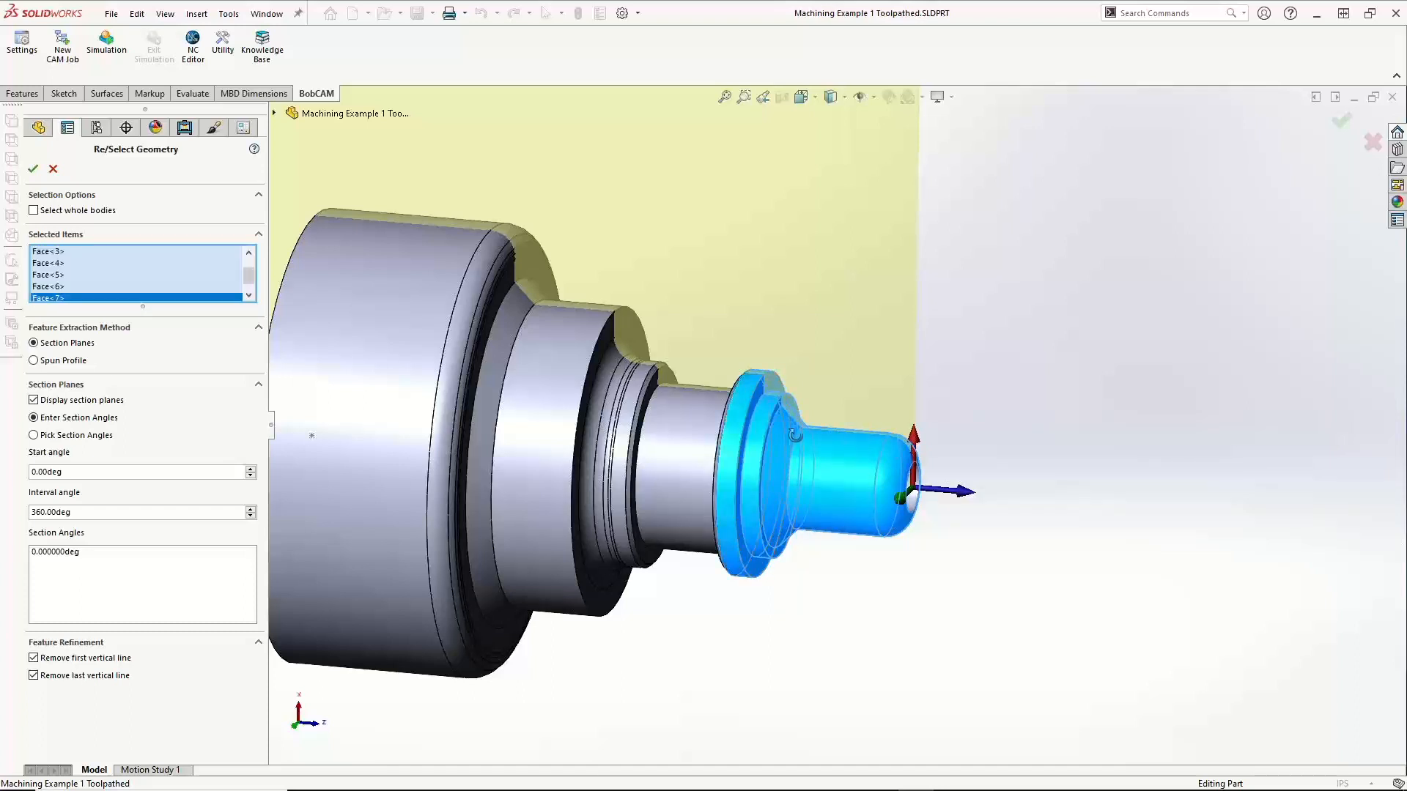
# Add the collar's back edge and rear faces, the neck behind it, and the front face of the next shoulder to the selection
pyautogui.moveTo(791, 433); pyautogui.dragTo(815, 441, button='middle')
pyautogui.scroll(3, 792, 410)
pyautogui.scroll(-6, 790, 398)
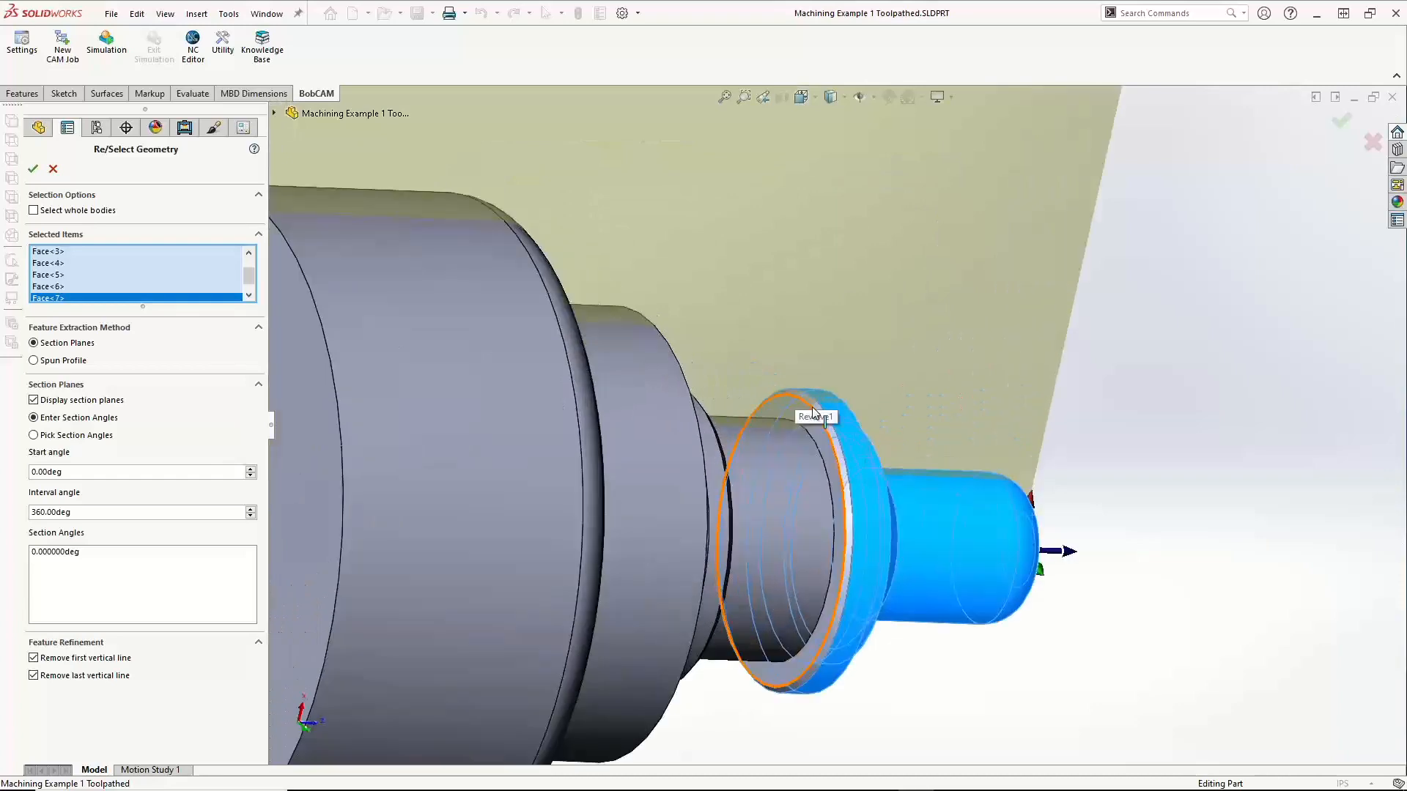
pyautogui.click(820, 411)
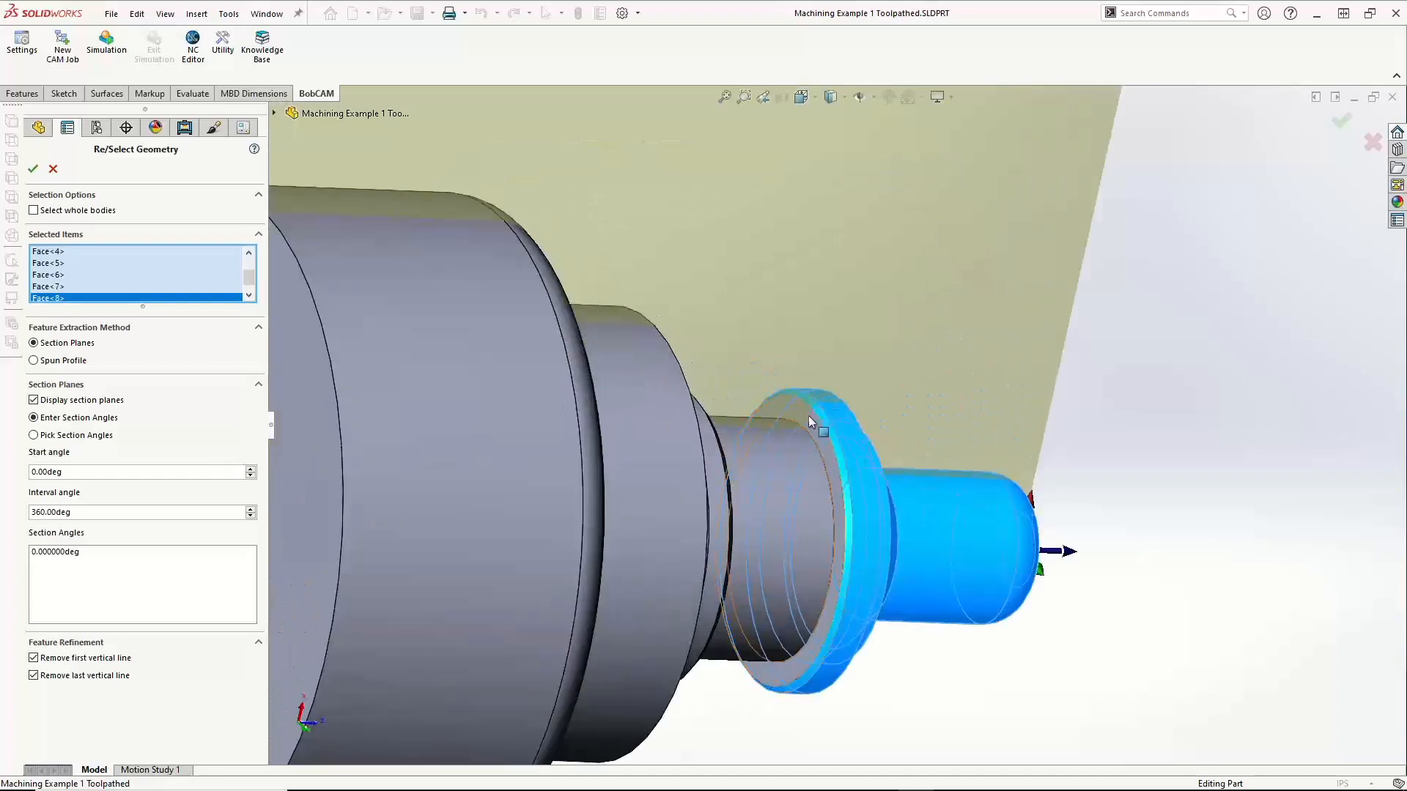
pyautogui.click(809, 416)
pyautogui.click(793, 433)
pyautogui.moveTo(819, 460); pyautogui.dragTo(730, 428, button='middle')
pyautogui.click(727, 425)
# Add the small shoulder's chamfer, diameter and narrow step faces, plus the fillet and front face of the middle cylinder
pyautogui.scroll(3, 723, 417)
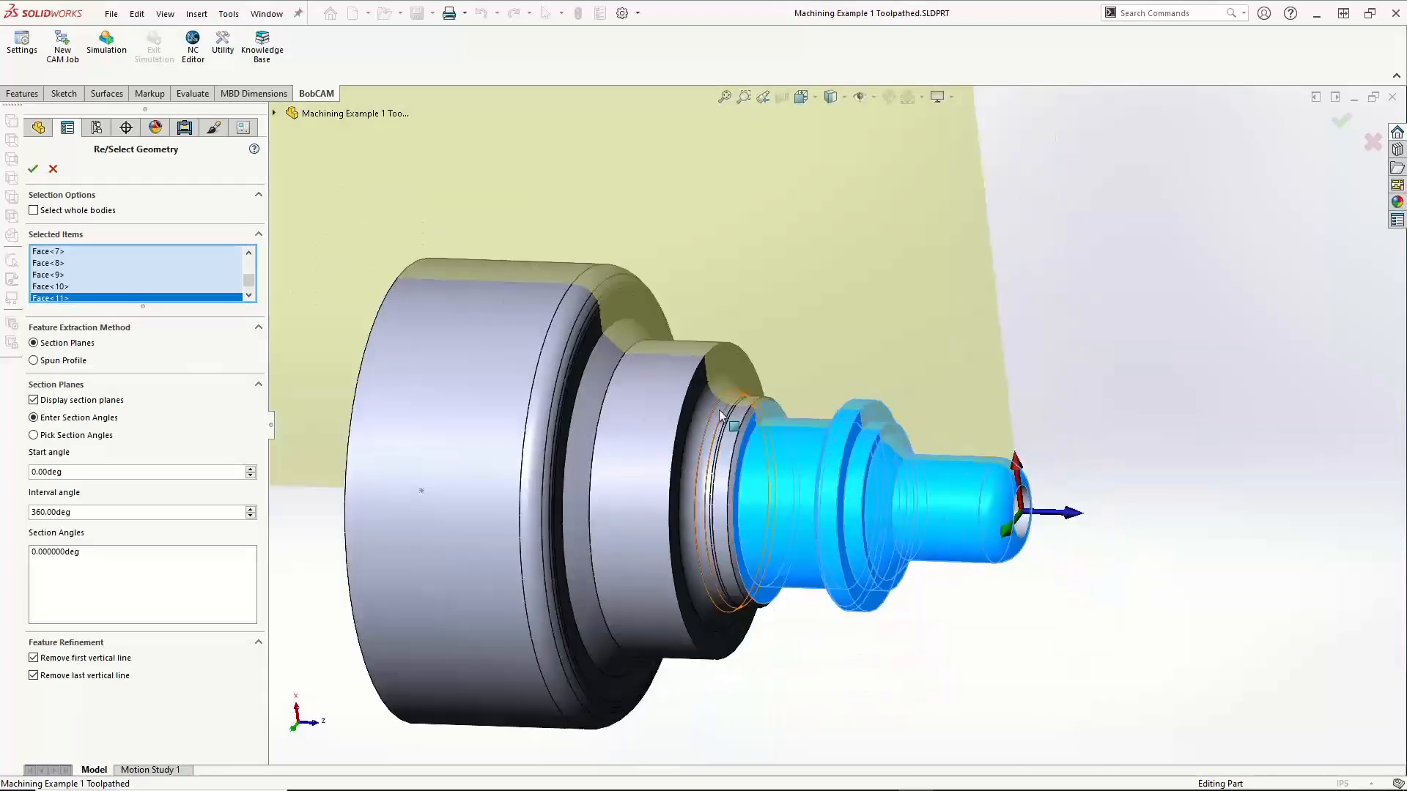
pyautogui.scroll(-3, 750, 399)
pyautogui.scroll(-4, 751, 399)
pyautogui.click(780, 450)
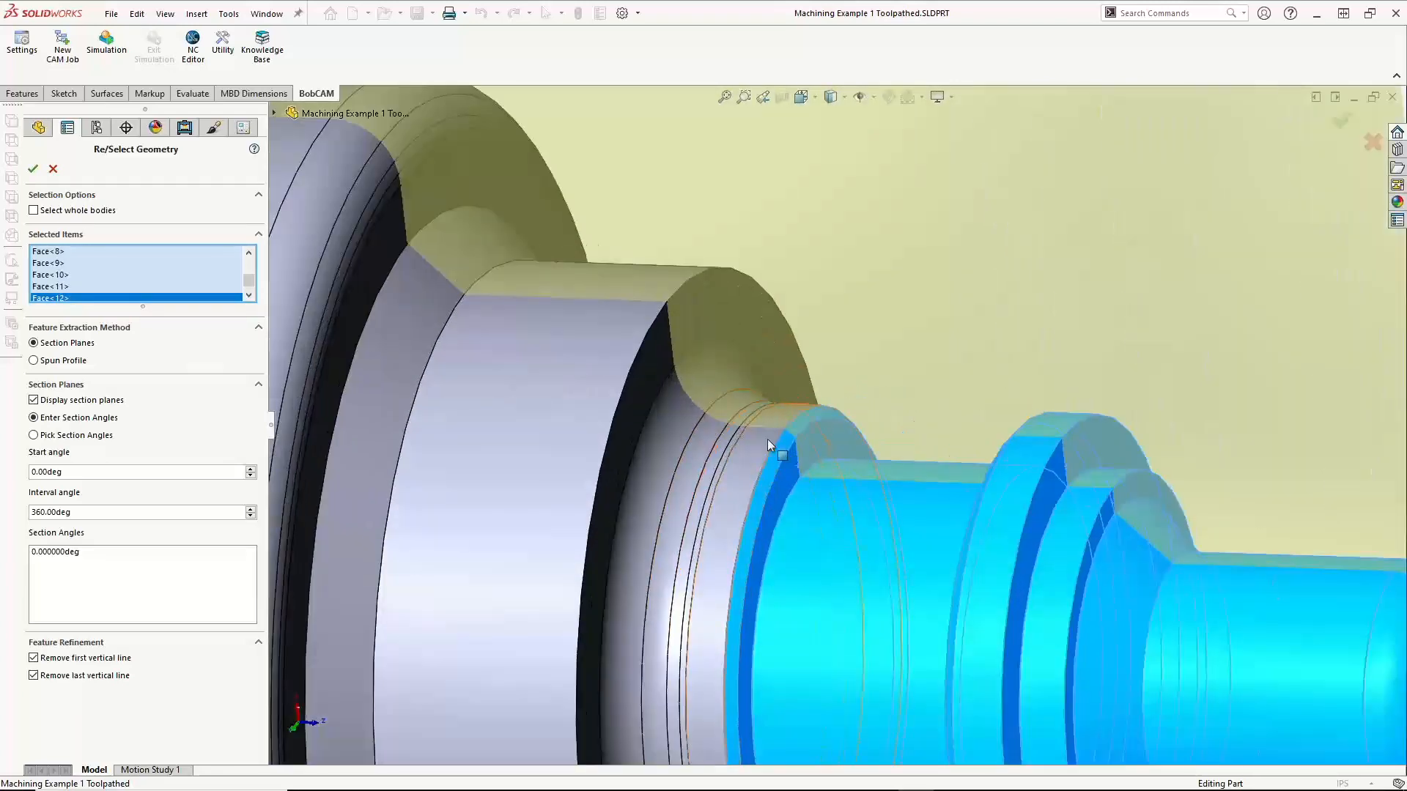
pyautogui.click(757, 437)
pyautogui.scroll(-4, 718, 435)
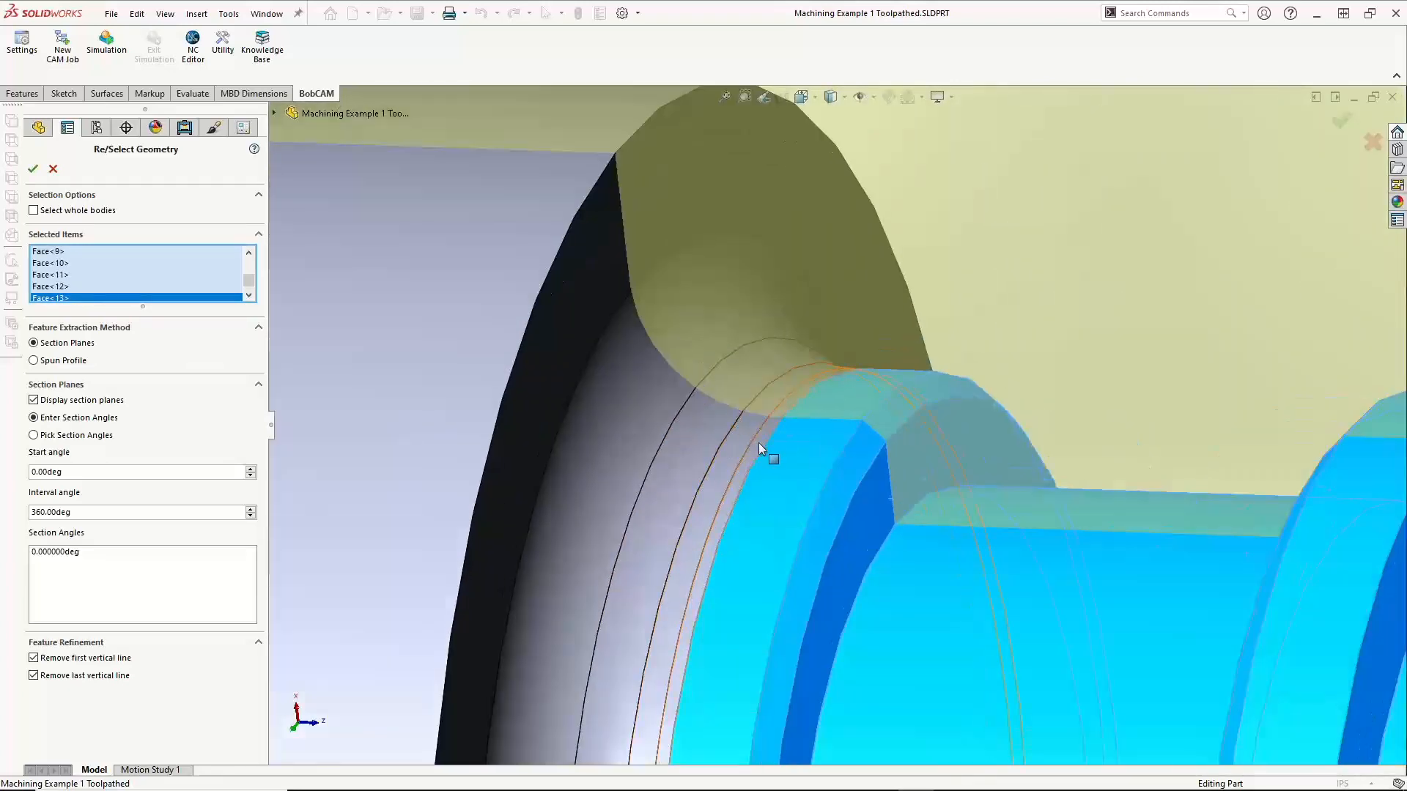
pyautogui.click(759, 443)
pyautogui.click(745, 431)
pyautogui.click(731, 411)
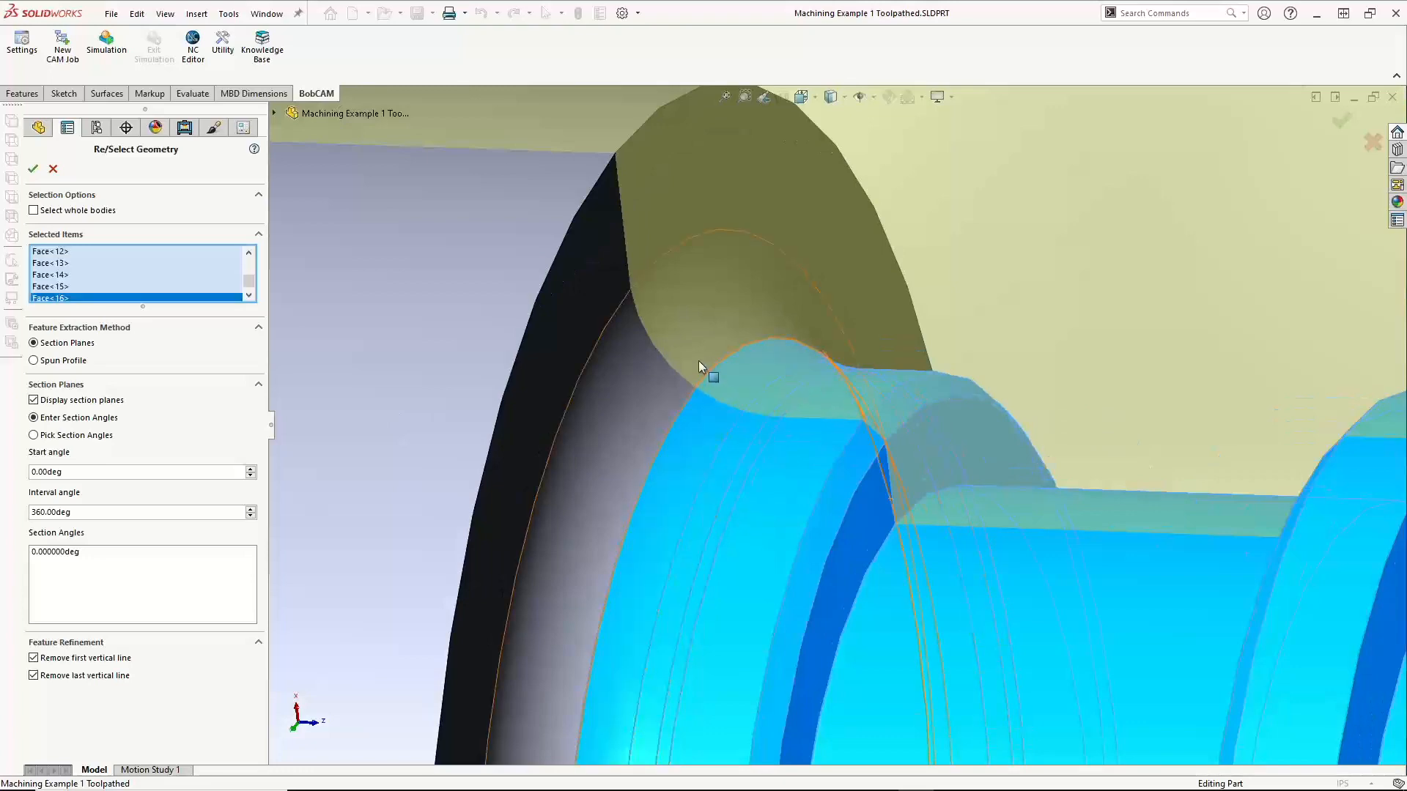
pyautogui.click(625, 261)
pyautogui.click(624, 257)
# Add the middle cylinder's outer face, the conical face behind it, and the large cylinder's adjoining front face to the selection
pyautogui.scroll(5, 757, 396)
pyautogui.click(681, 361)
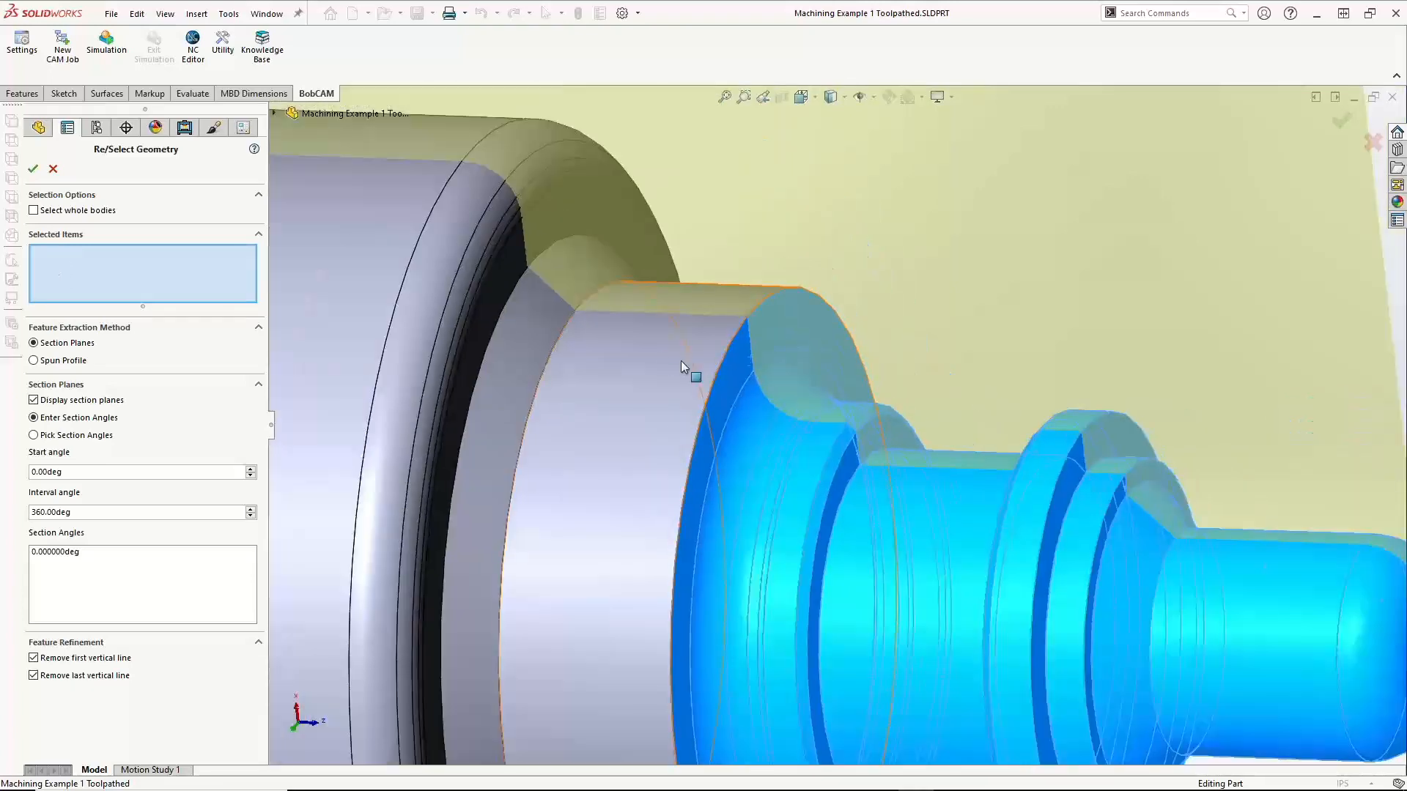
pyautogui.click(547, 298)
pyautogui.click(514, 244)
# Add the large cylinder's outer diameter, rounded edge and remaining thin front faces to the selection
pyautogui.scroll(3, 502, 224)
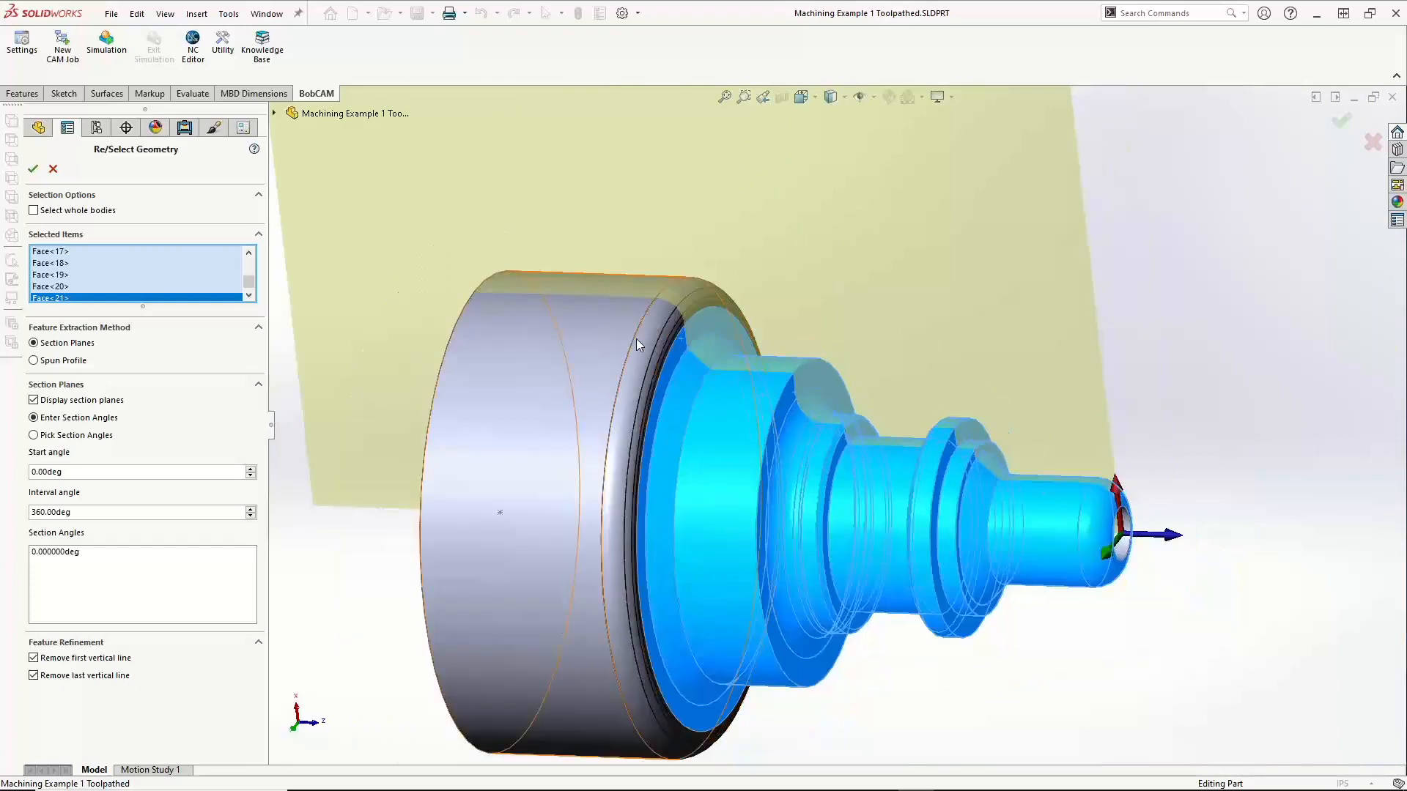
pyautogui.scroll(-5, 679, 341)
pyautogui.click(680, 341)
pyautogui.click(623, 299)
pyautogui.click(684, 337)
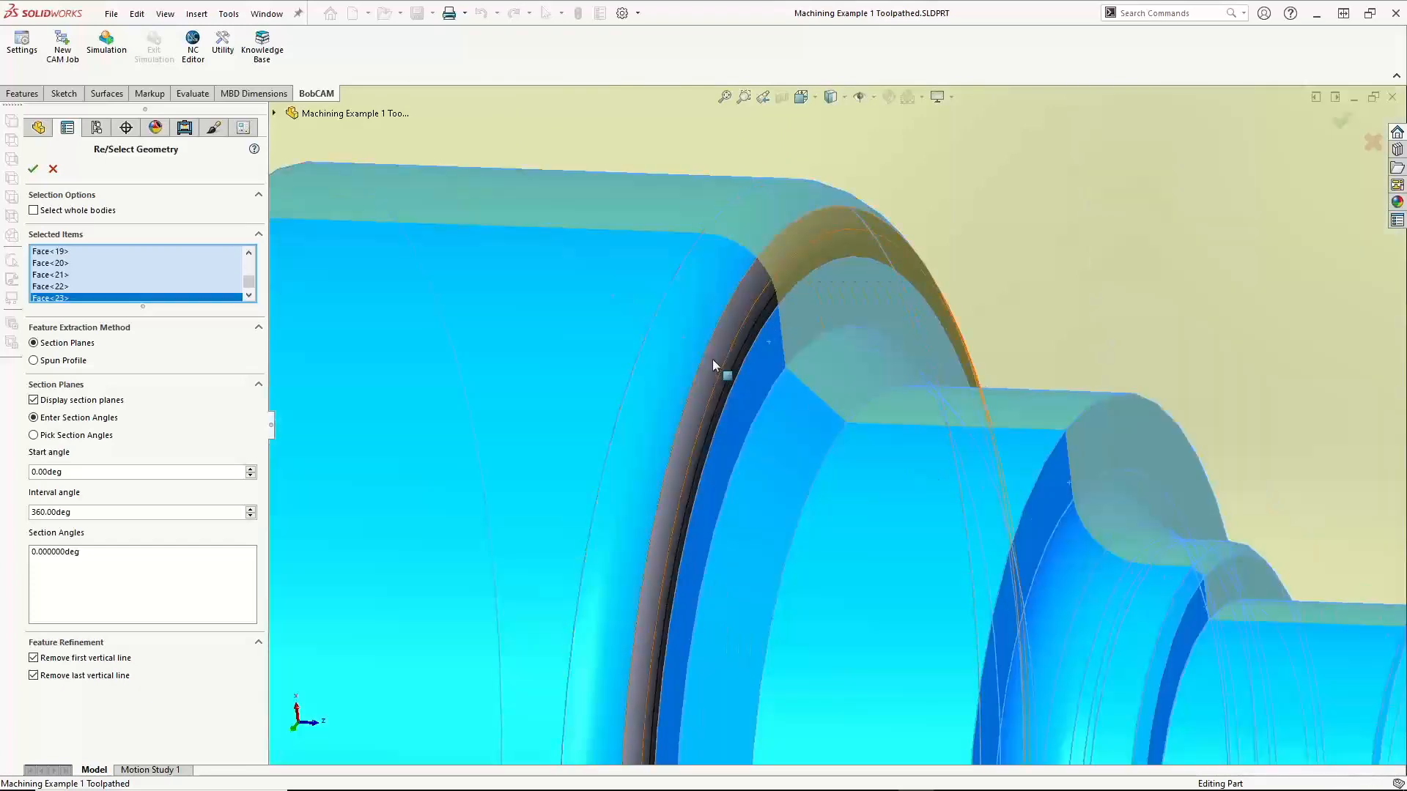
pyautogui.click(731, 371)
pyautogui.click(736, 371)
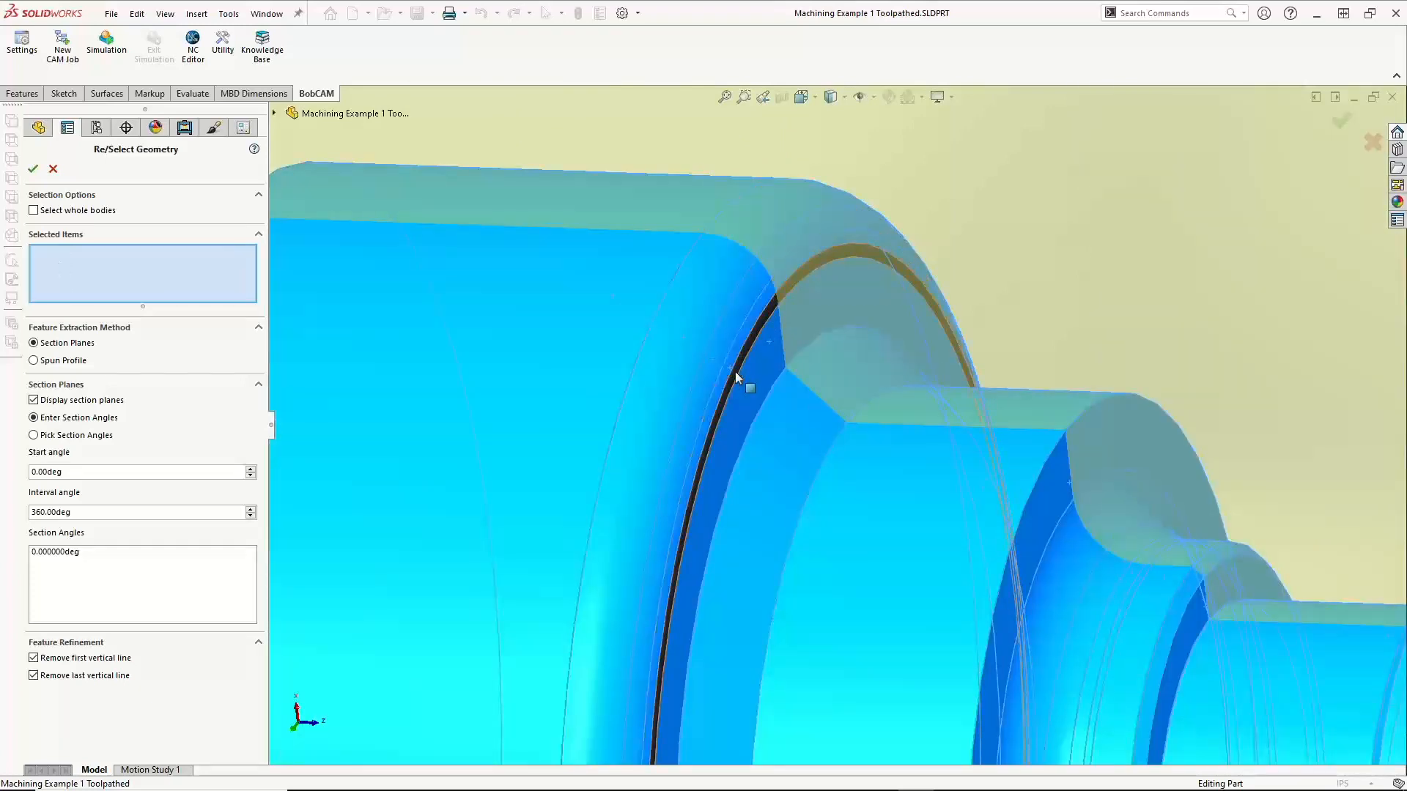
pyautogui.scroll(-2, 751, 342)
pyautogui.scroll(-3, 752, 337)
# Confirm the selected faces as the turning geometry and advance to the turning feature's parameters
pyautogui.scroll(9, 805, 384)
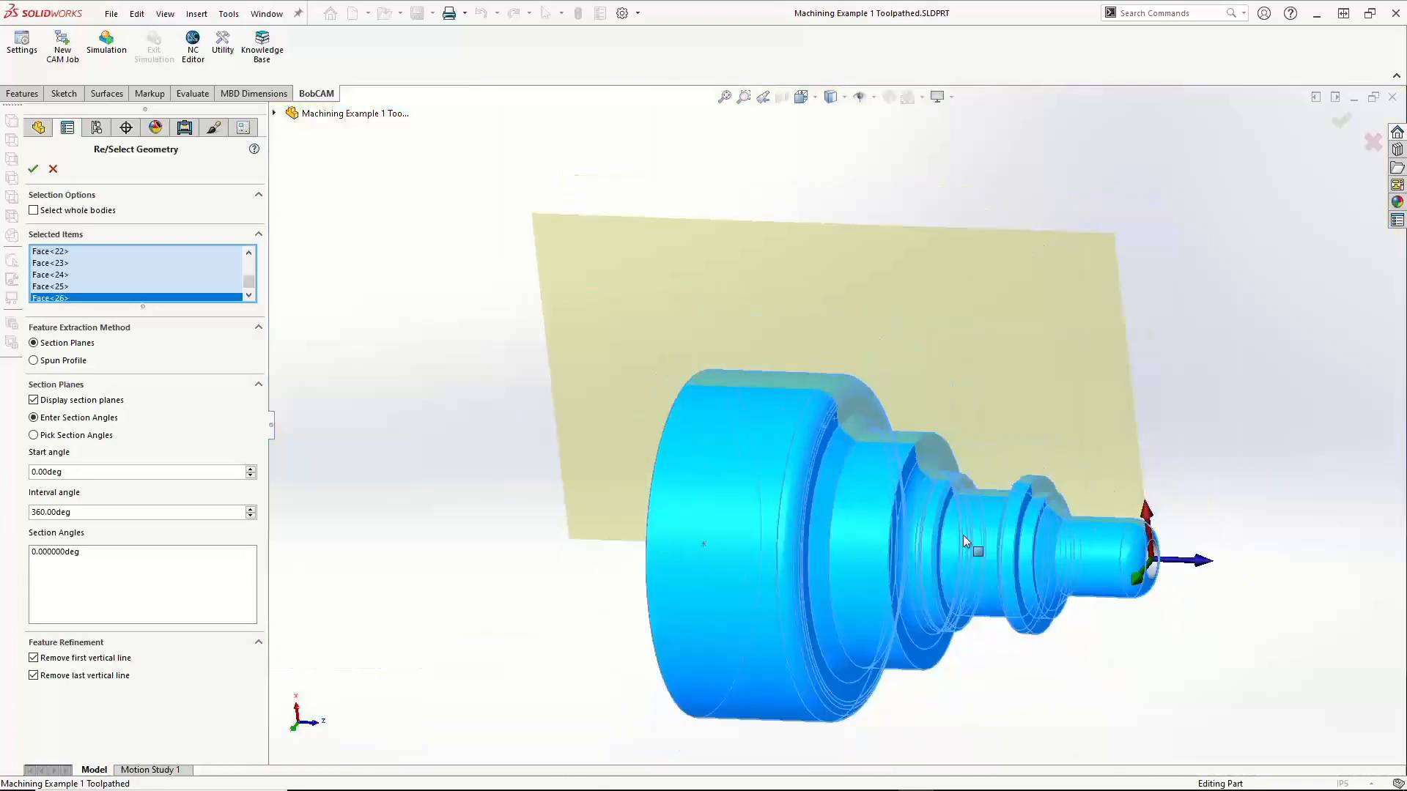
pyautogui.moveTo(963, 534); pyautogui.dragTo(1108, 590, button='middle')
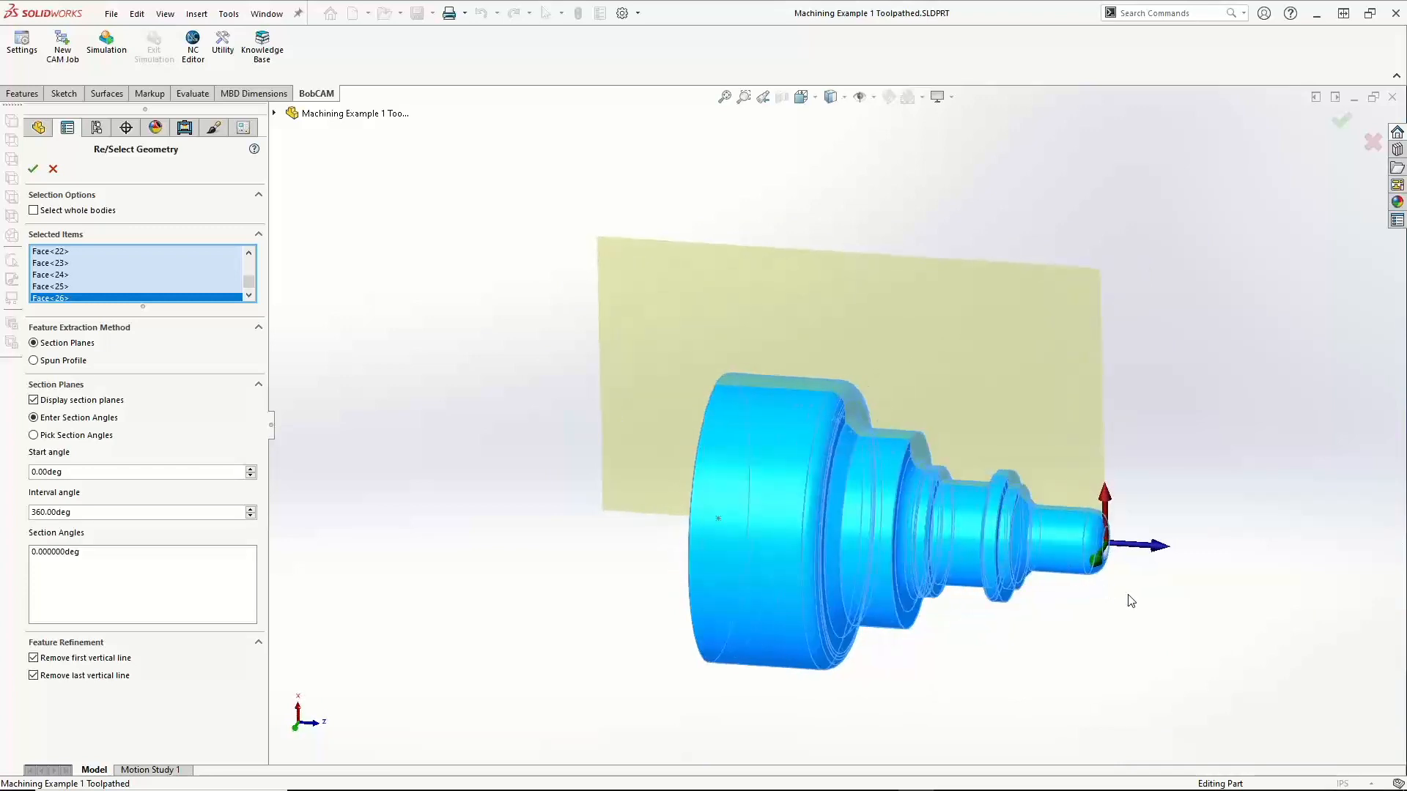
pyautogui.click(34, 169)
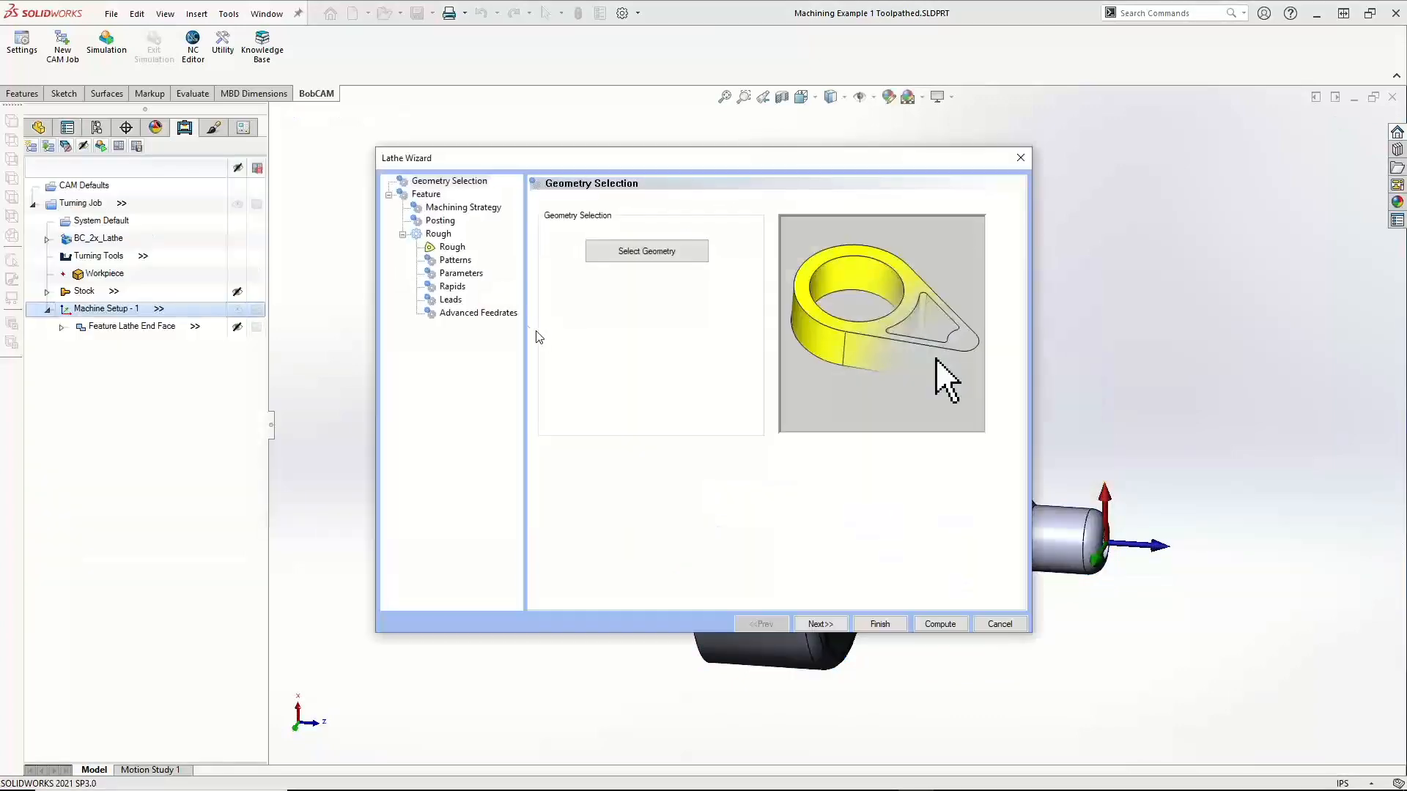
pyautogui.click(821, 624)
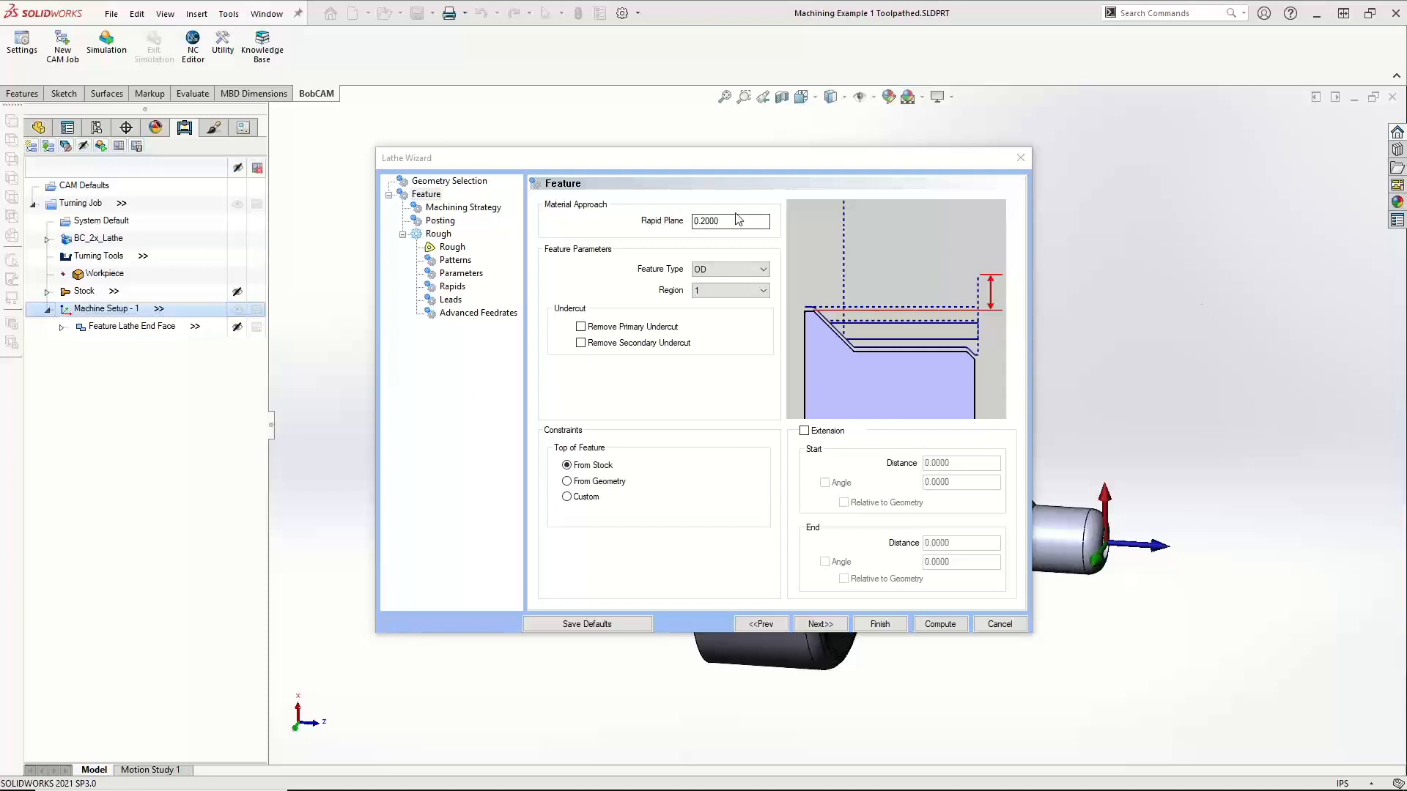
pyautogui.click(620, 205)
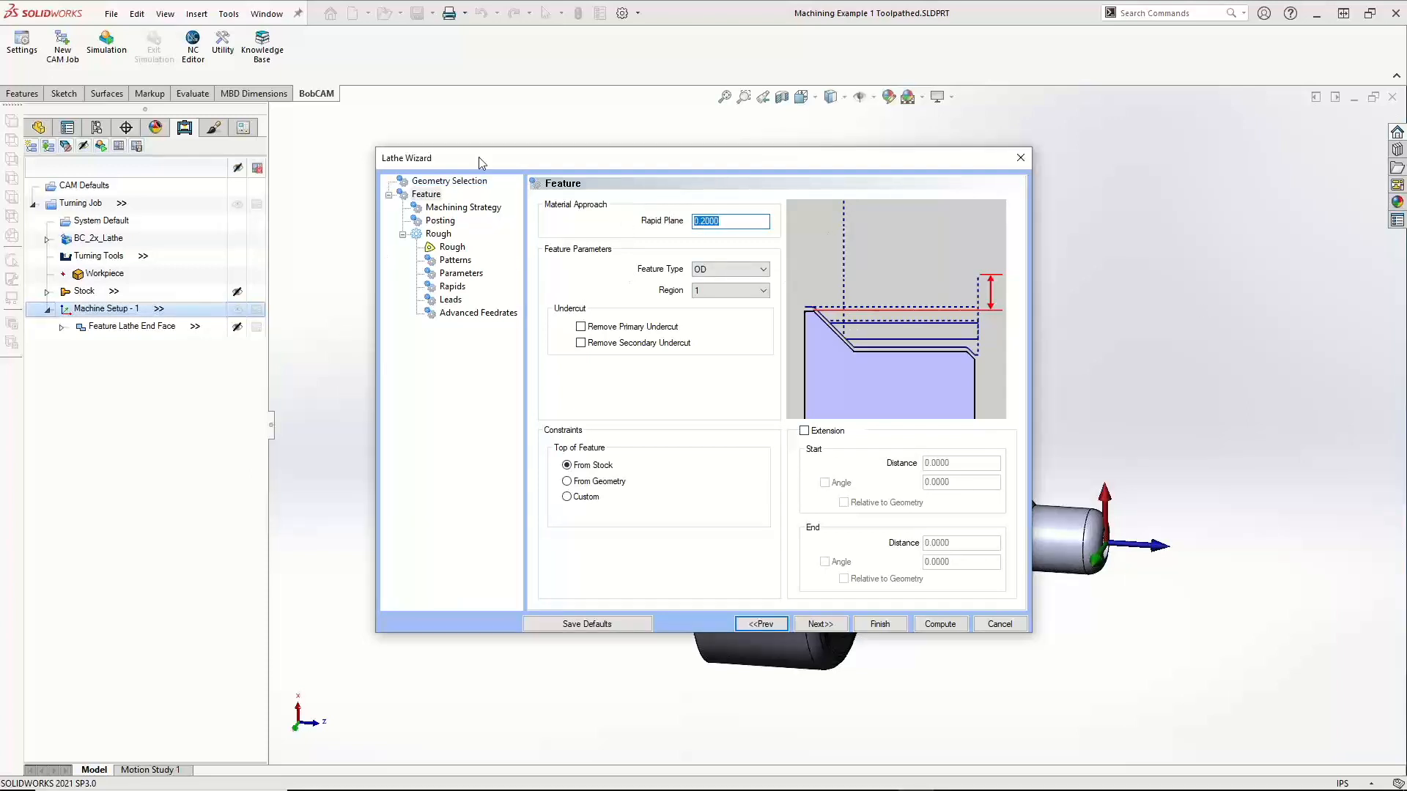
pyautogui.moveTo(478, 157); pyautogui.dragTo(519, 174)
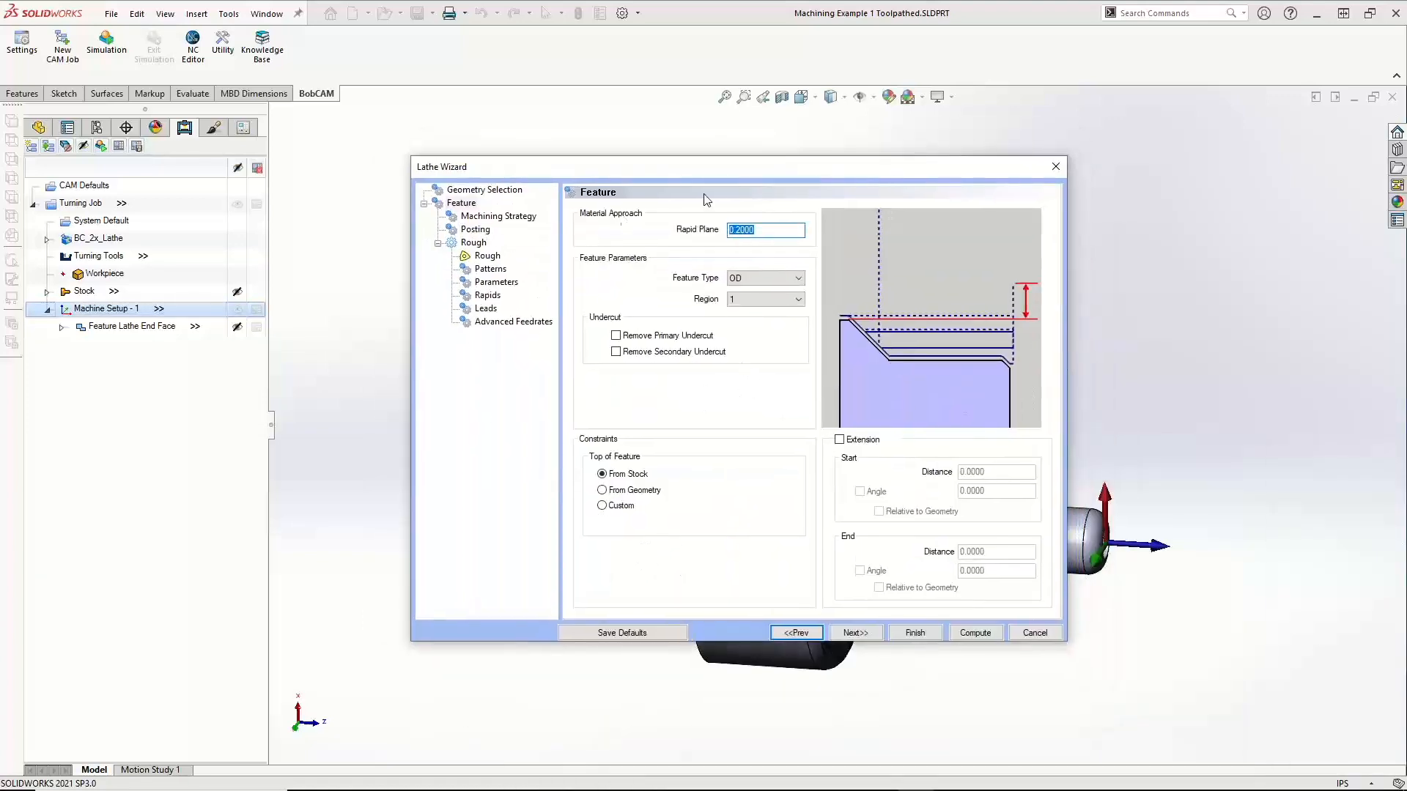
# Preview the OD, ID, Front Face and Back face feature types, ending on OD
pyautogui.click(748, 280)
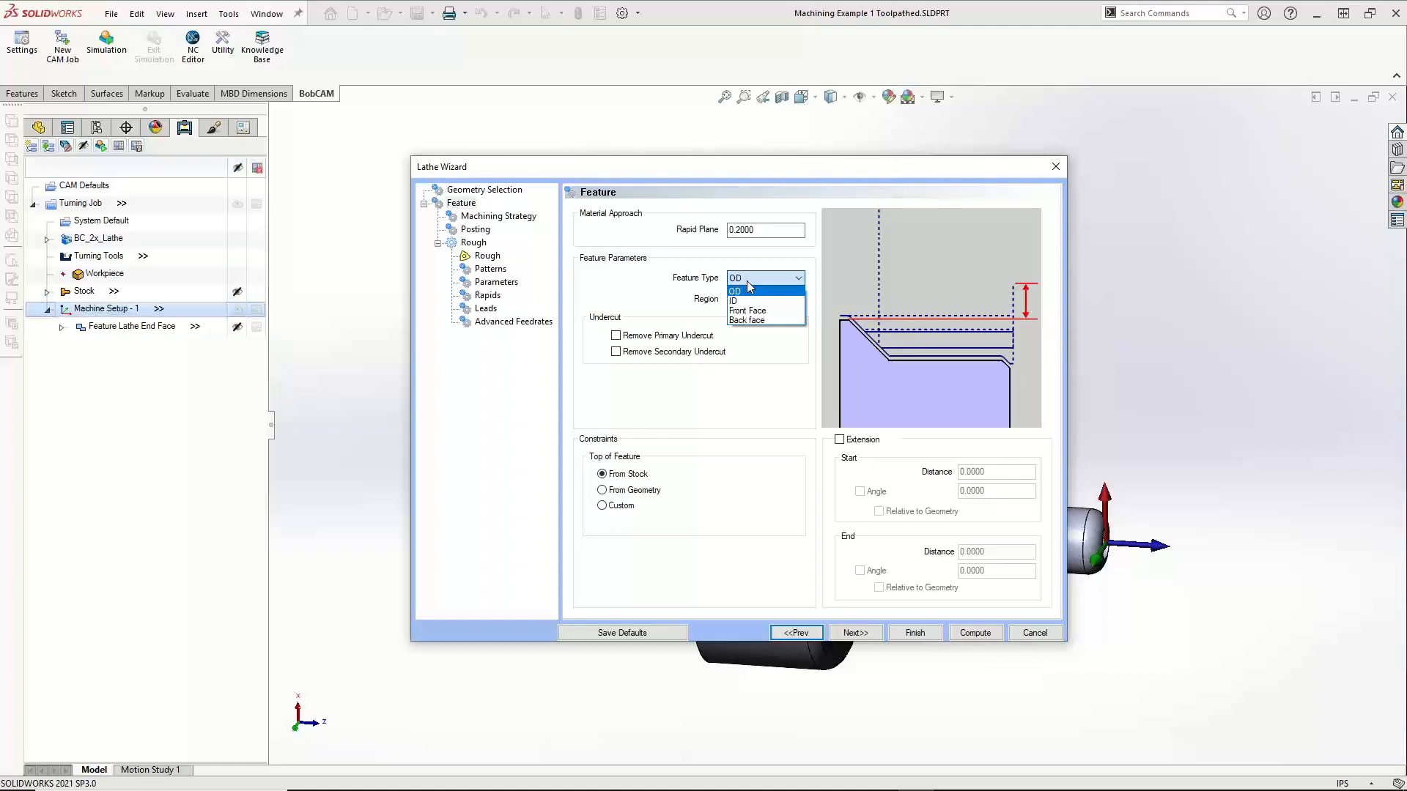
pyautogui.click(749, 292)
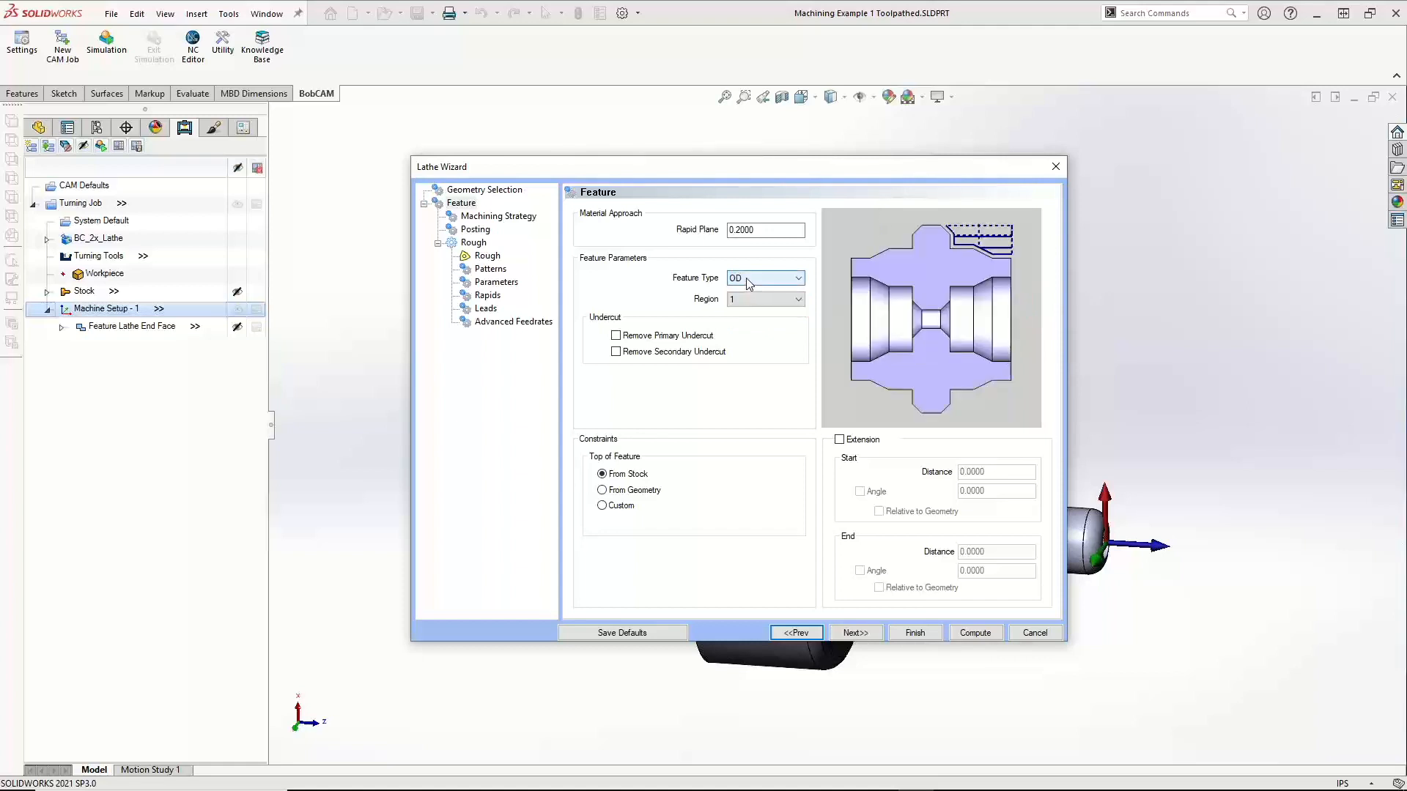
pyautogui.click(748, 284)
pyautogui.click(749, 296)
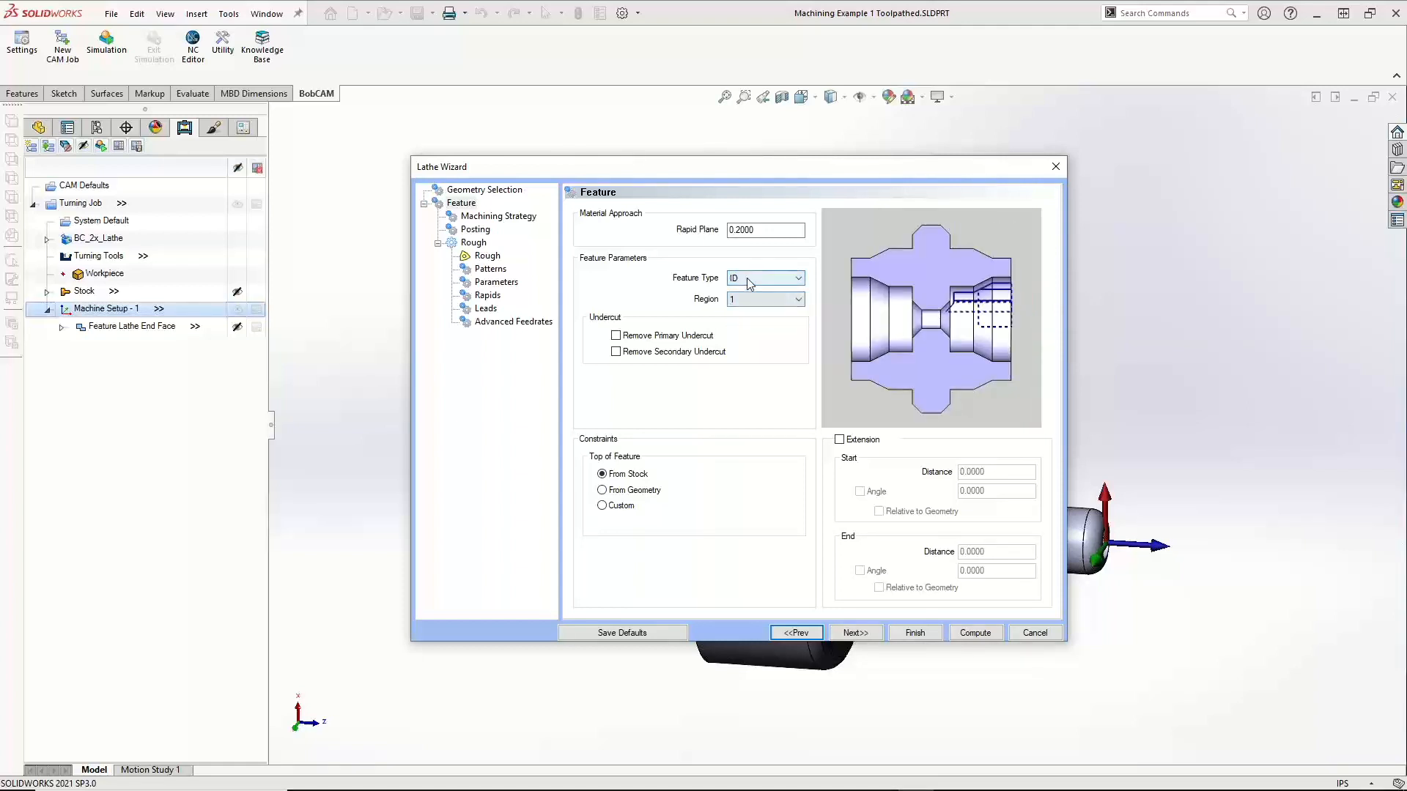
pyautogui.click(751, 283)
pyautogui.click(753, 310)
pyautogui.click(753, 282)
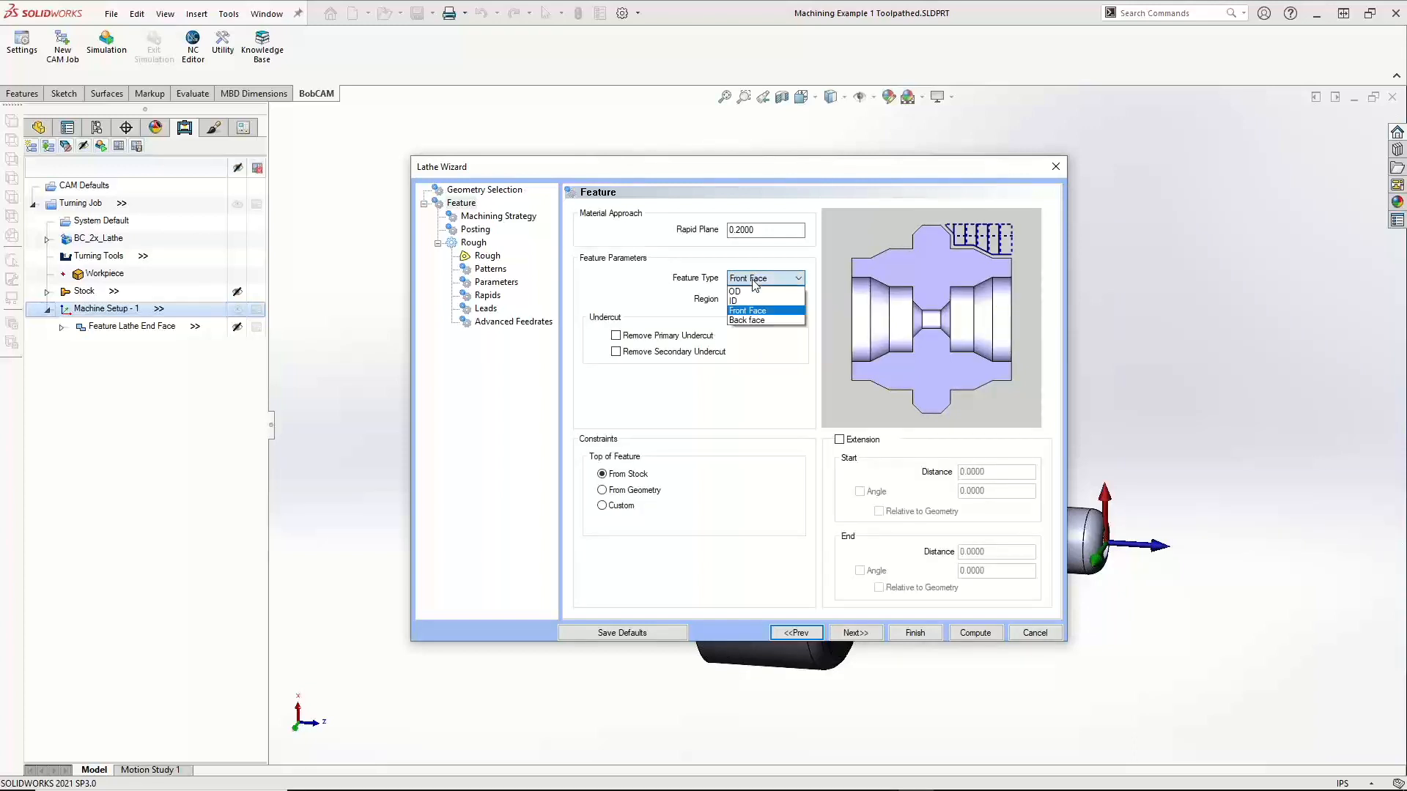
pyautogui.click(755, 283)
pyautogui.click(754, 279)
pyautogui.click(747, 320)
pyautogui.click(755, 279)
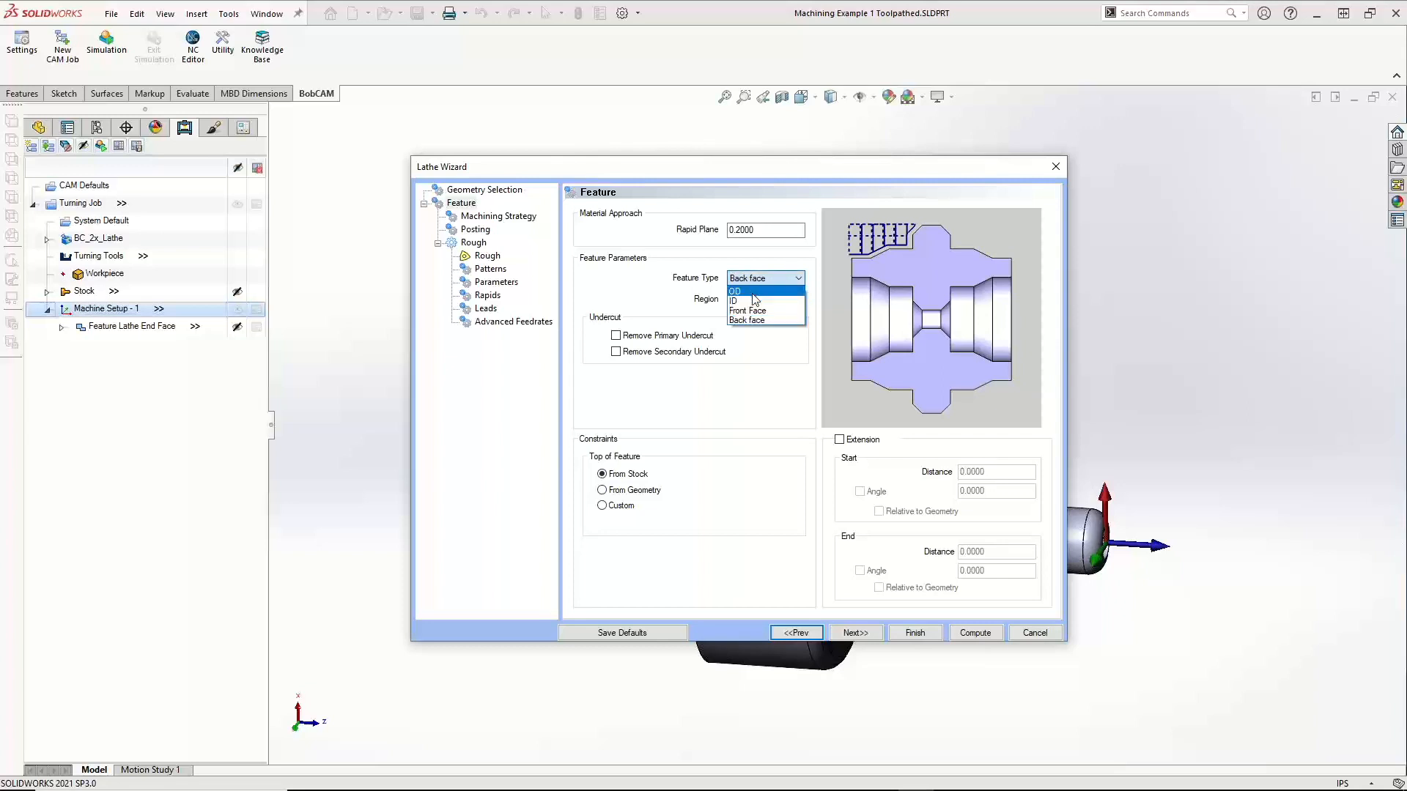
pyautogui.click(753, 292)
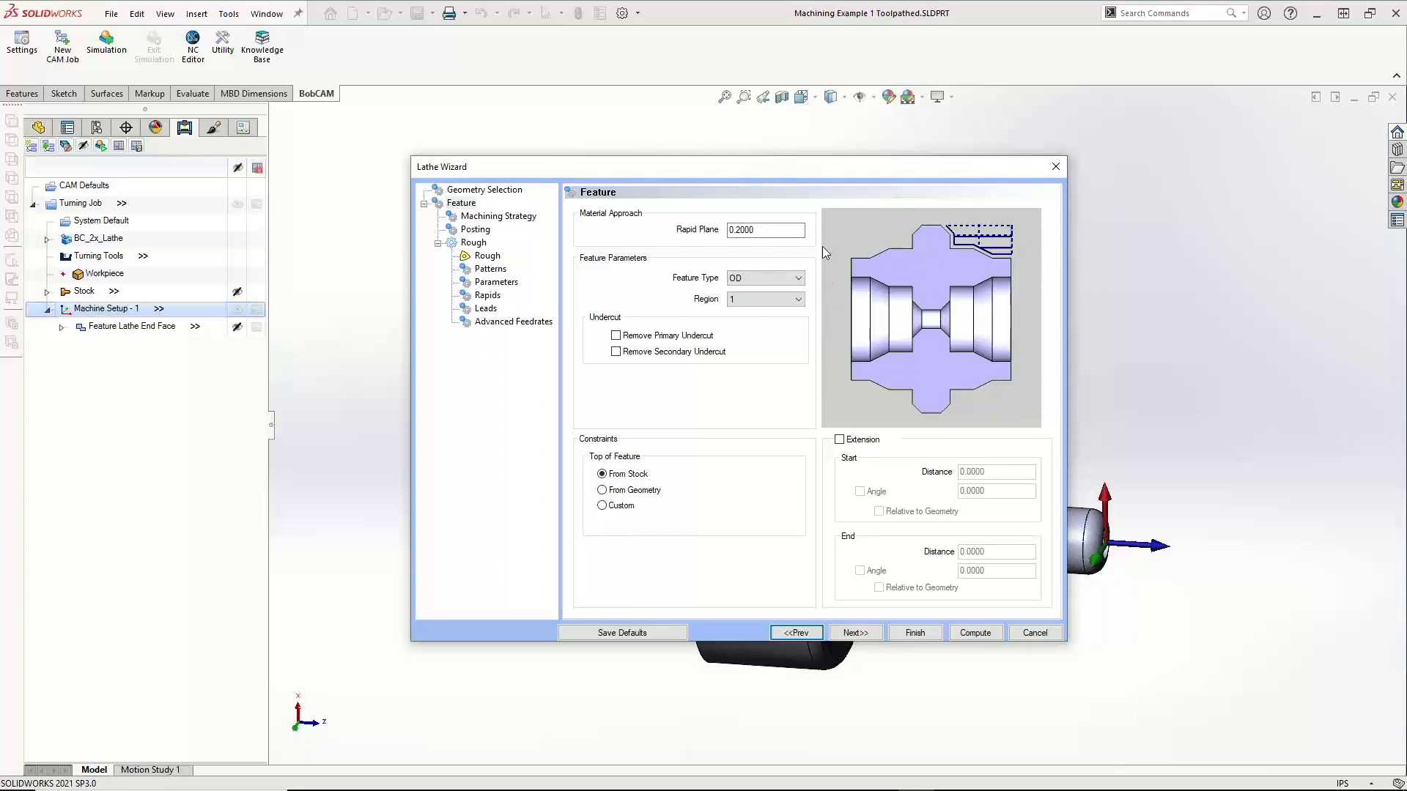
# Preview region 2 for the OD feature and return to region 1
pyautogui.click(761, 301)
pyautogui.click(755, 322)
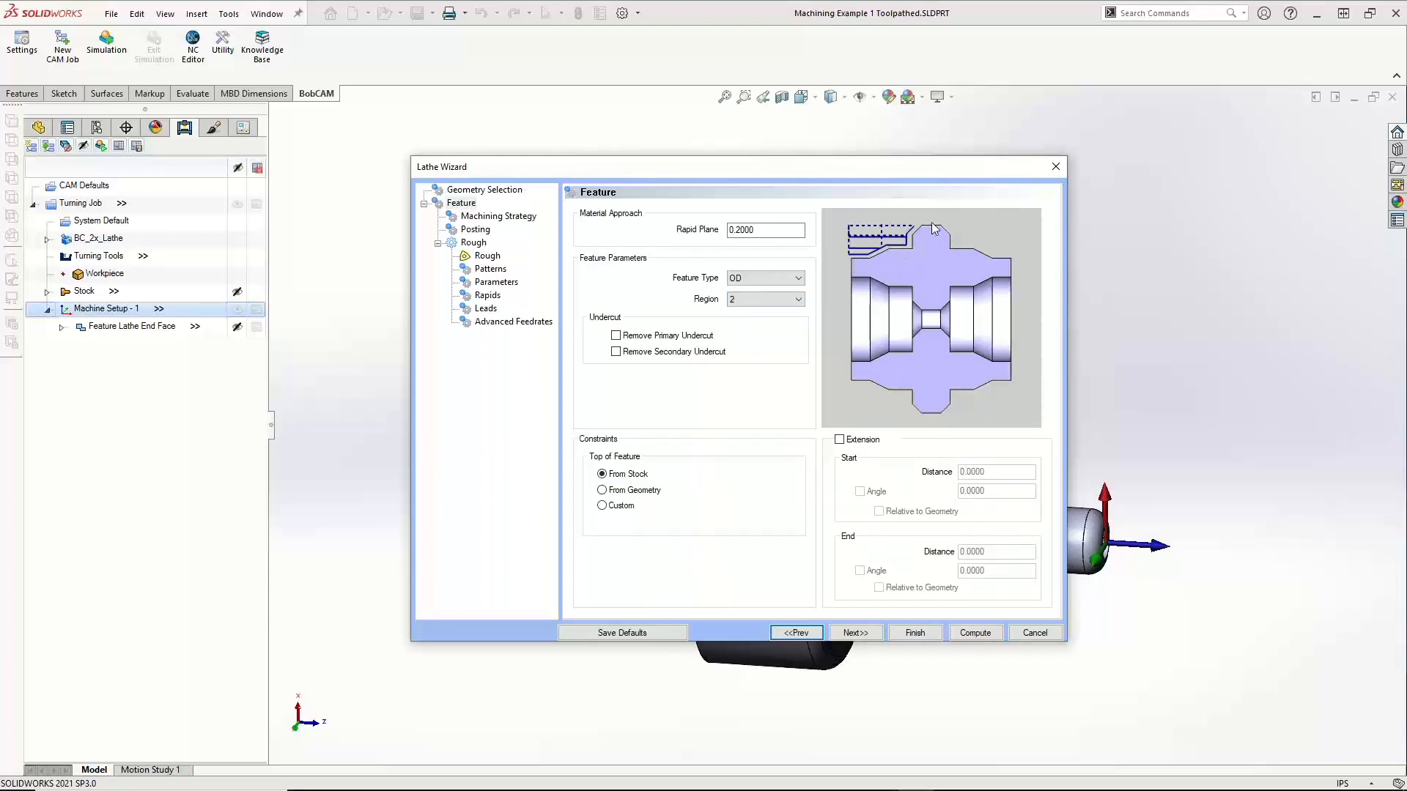
pyautogui.click(755, 313)
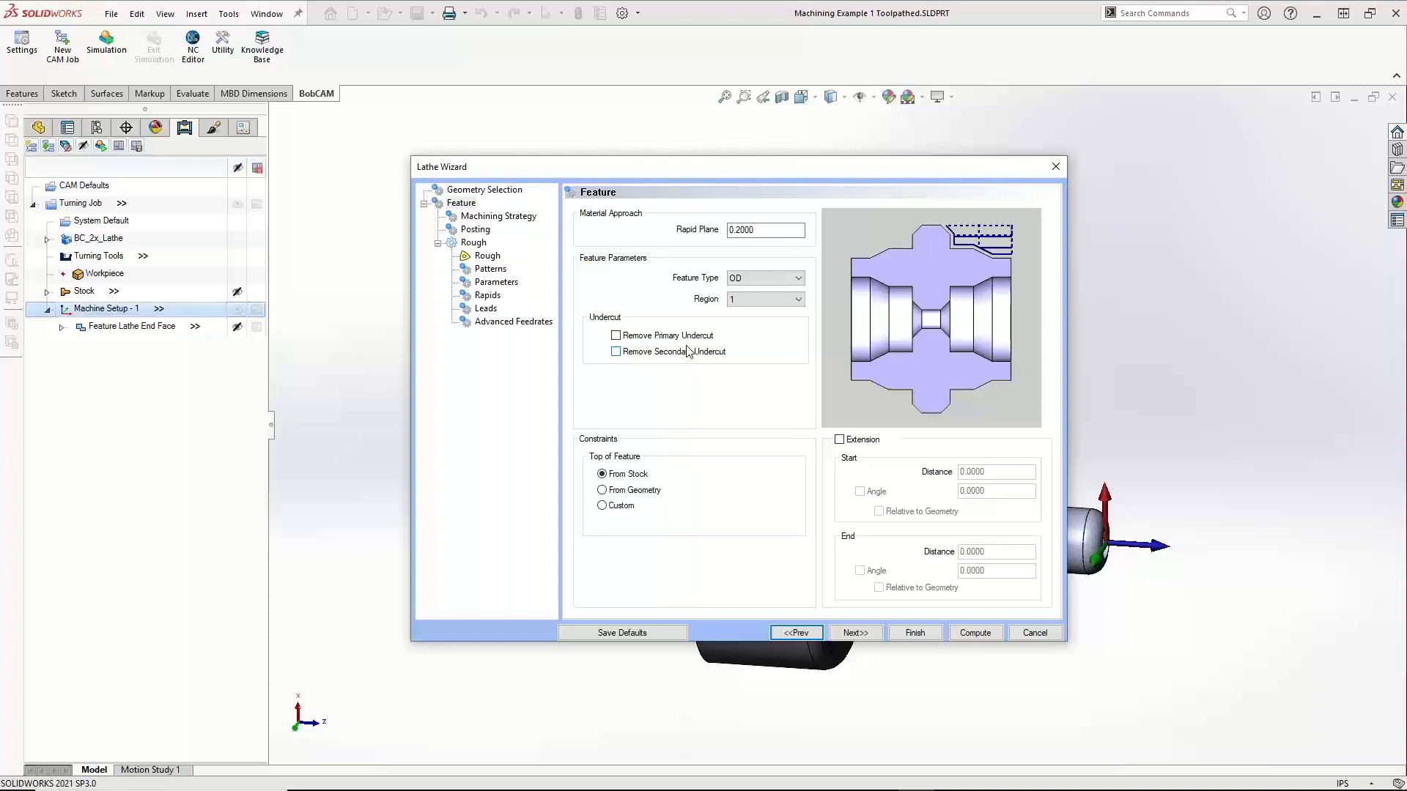
# Enable removal of the primary and secondary undercuts and set the top of the feature from stock
pyautogui.click(648, 338)
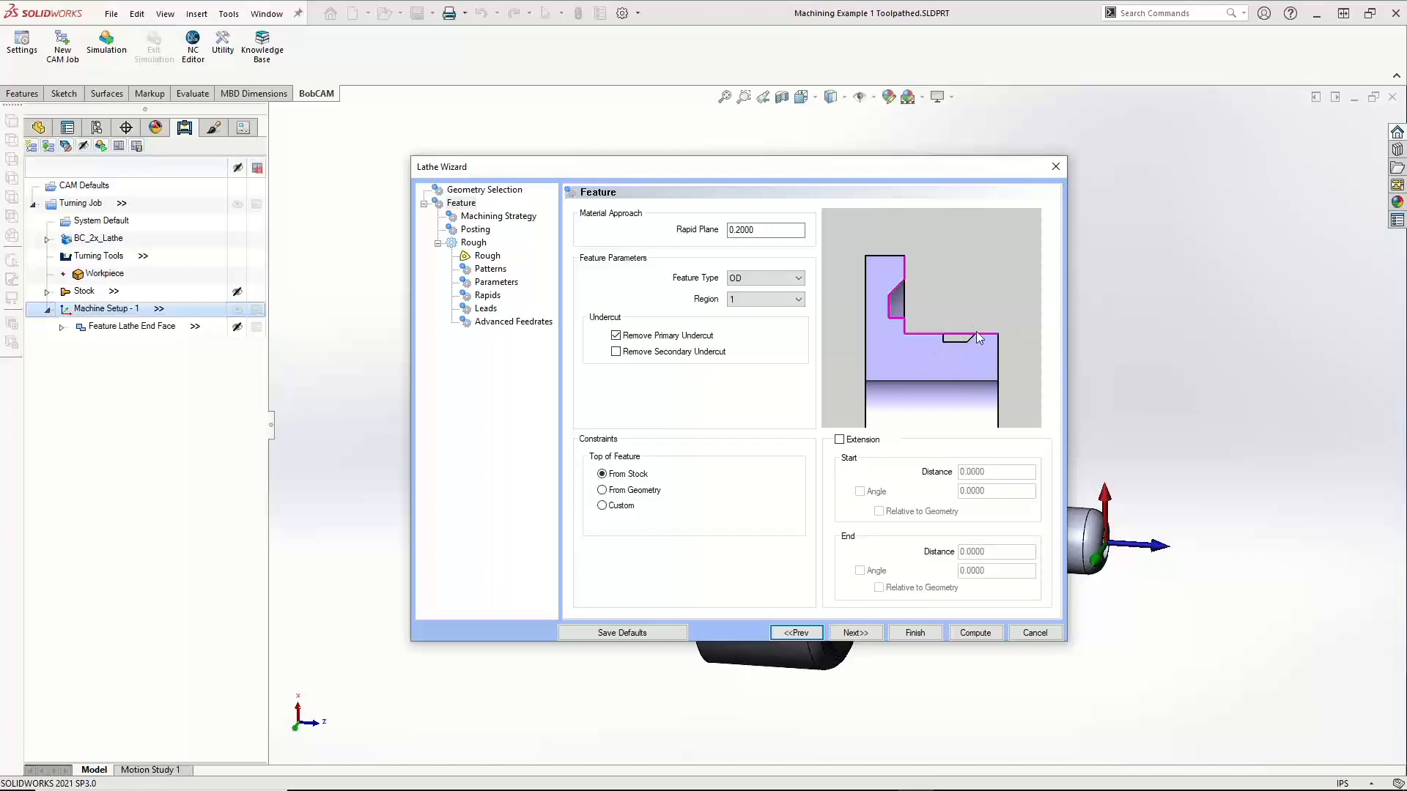
pyautogui.click(685, 354)
pyautogui.click(620, 480)
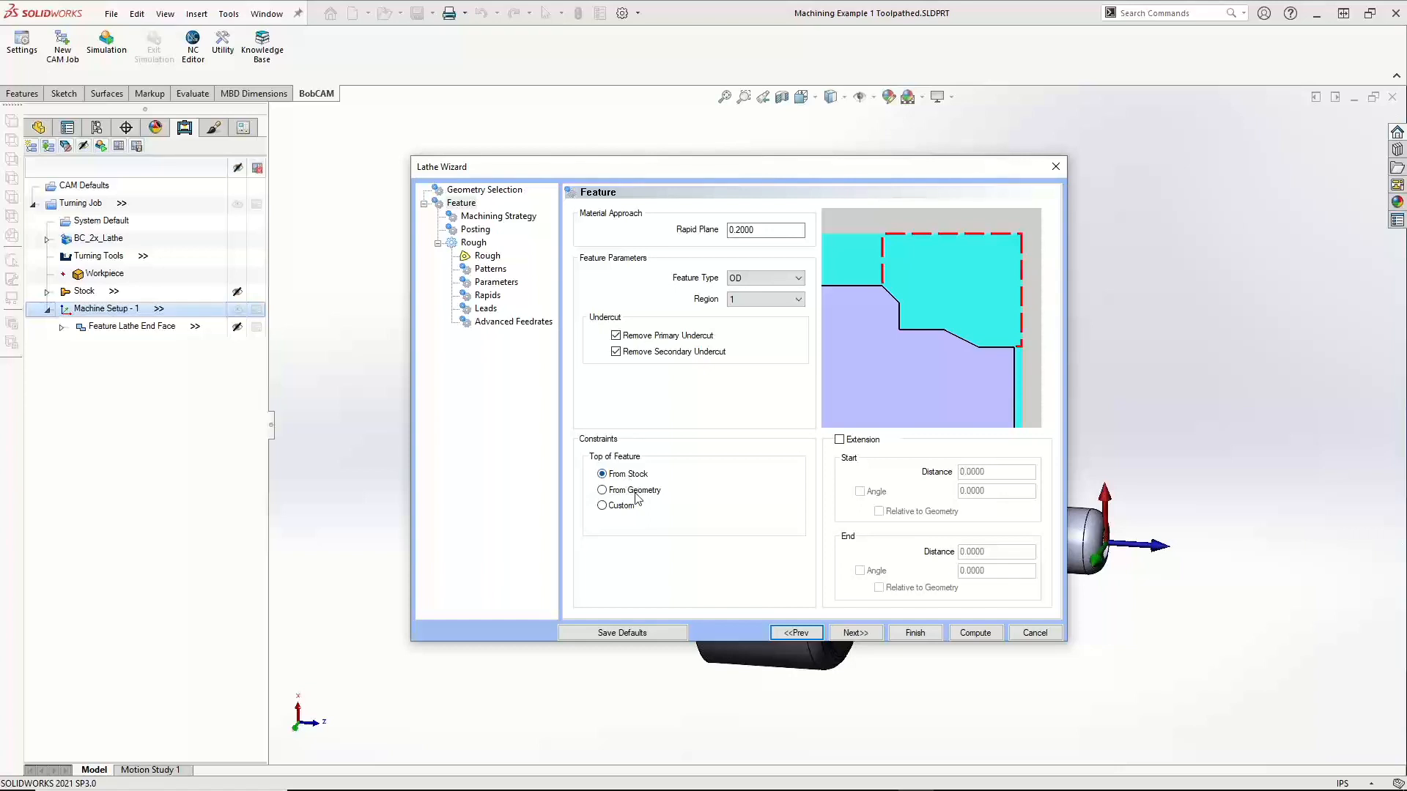
# Preview the From Geometry and Custom options for the top of the feature, returning to From Stock
pyautogui.click(634, 492)
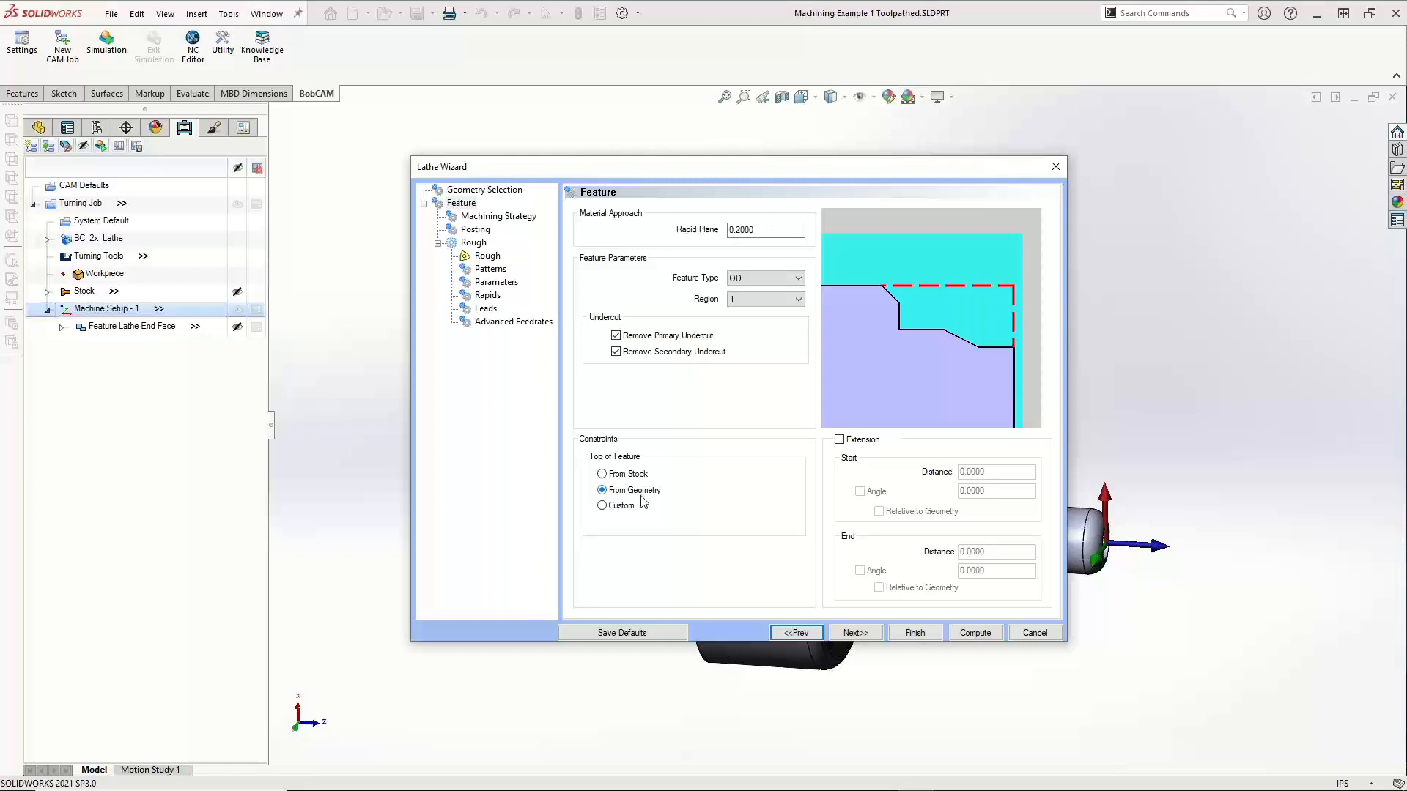
pyautogui.click(627, 505)
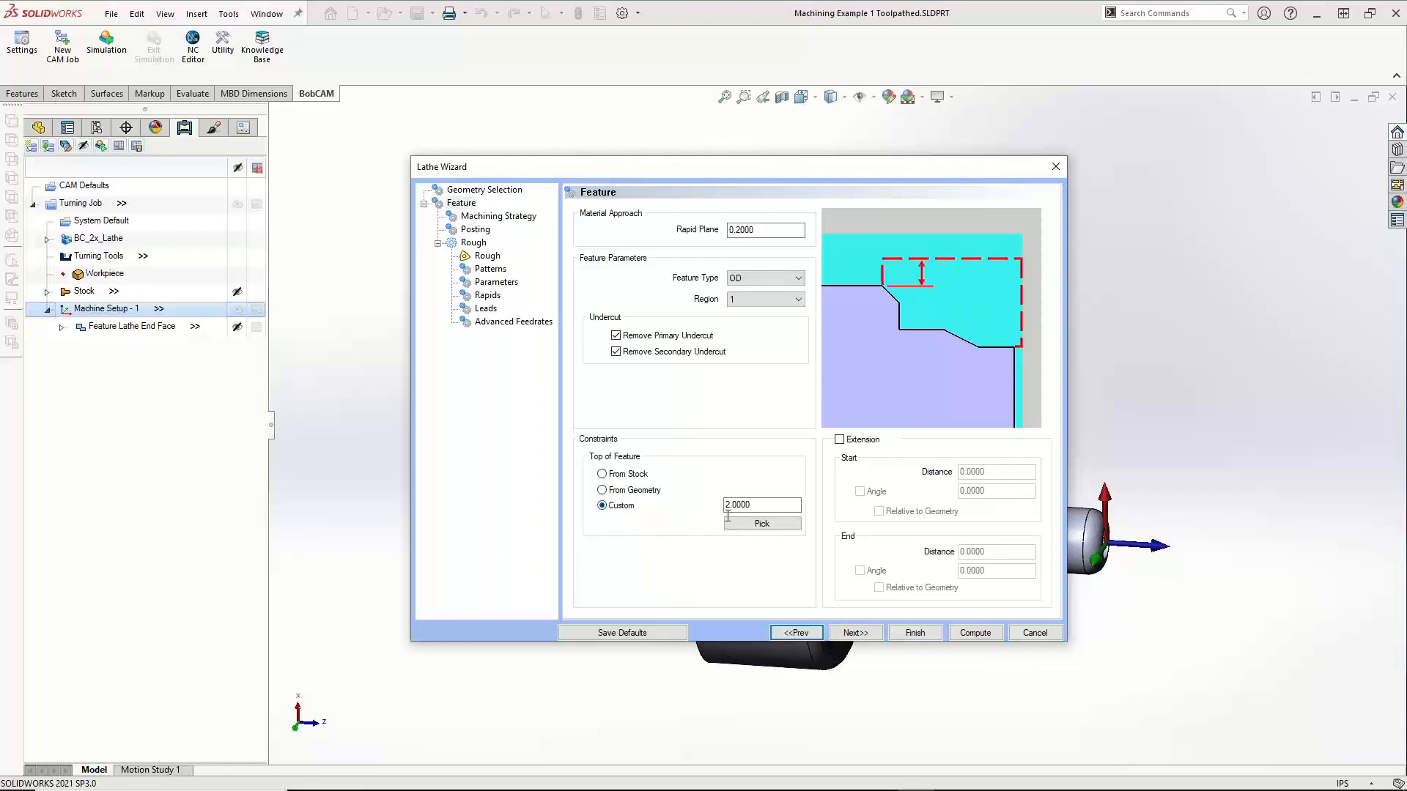
pyautogui.moveTo(797, 505); pyautogui.dragTo(700, 505)
pyautogui.click(634, 477)
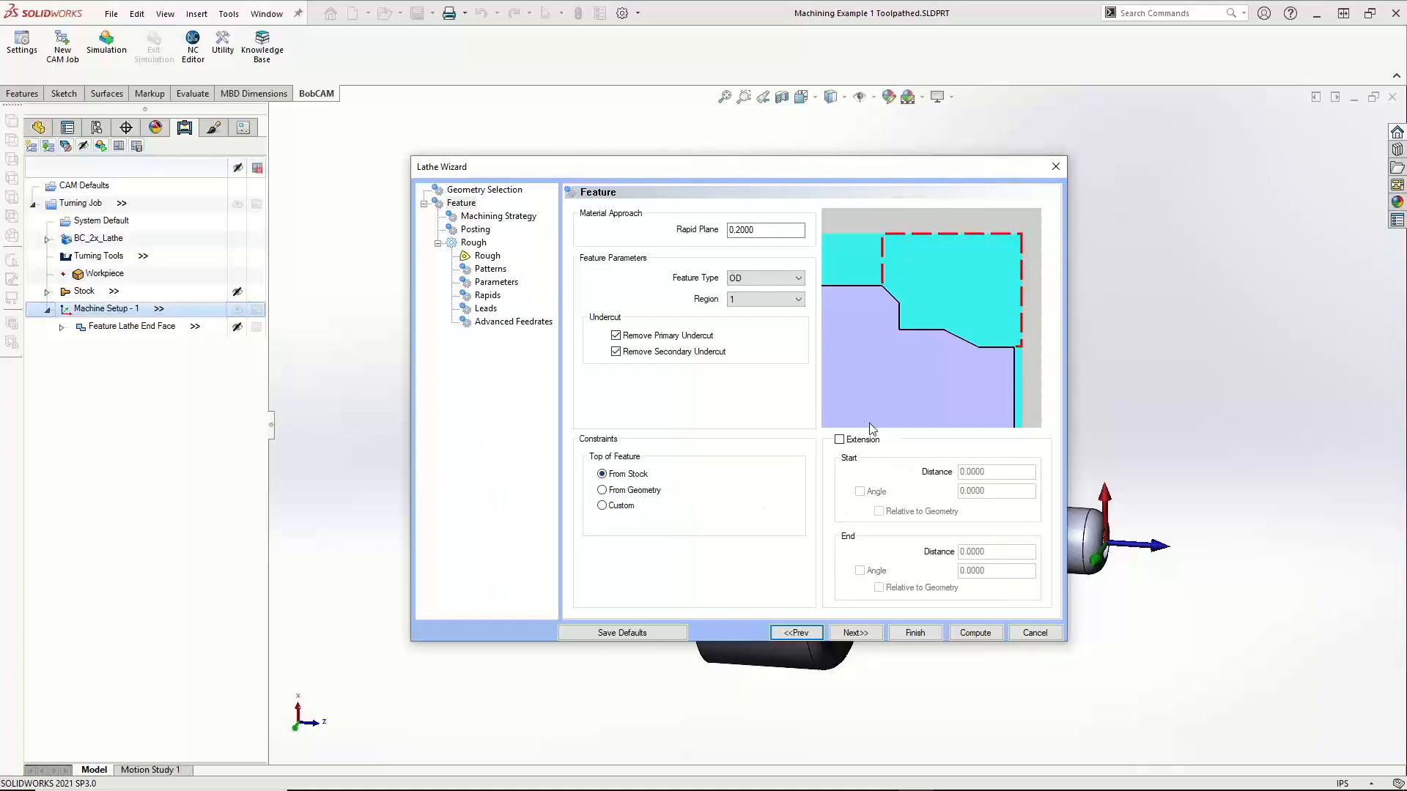
# Enable the OD feature extension with a start distance of 0.125 and an end distance of 0.25
pyautogui.click(840, 440)
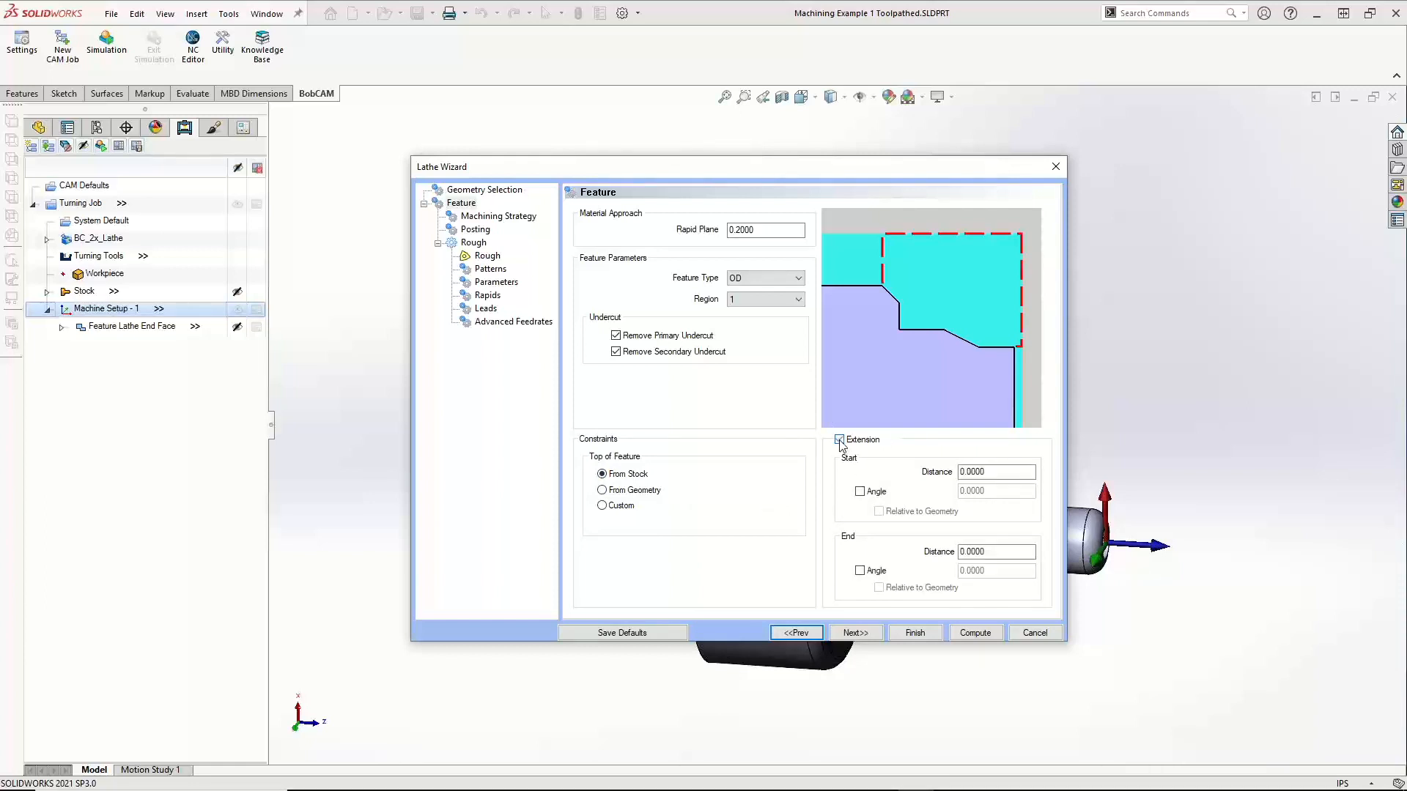
pyautogui.click(995, 472)
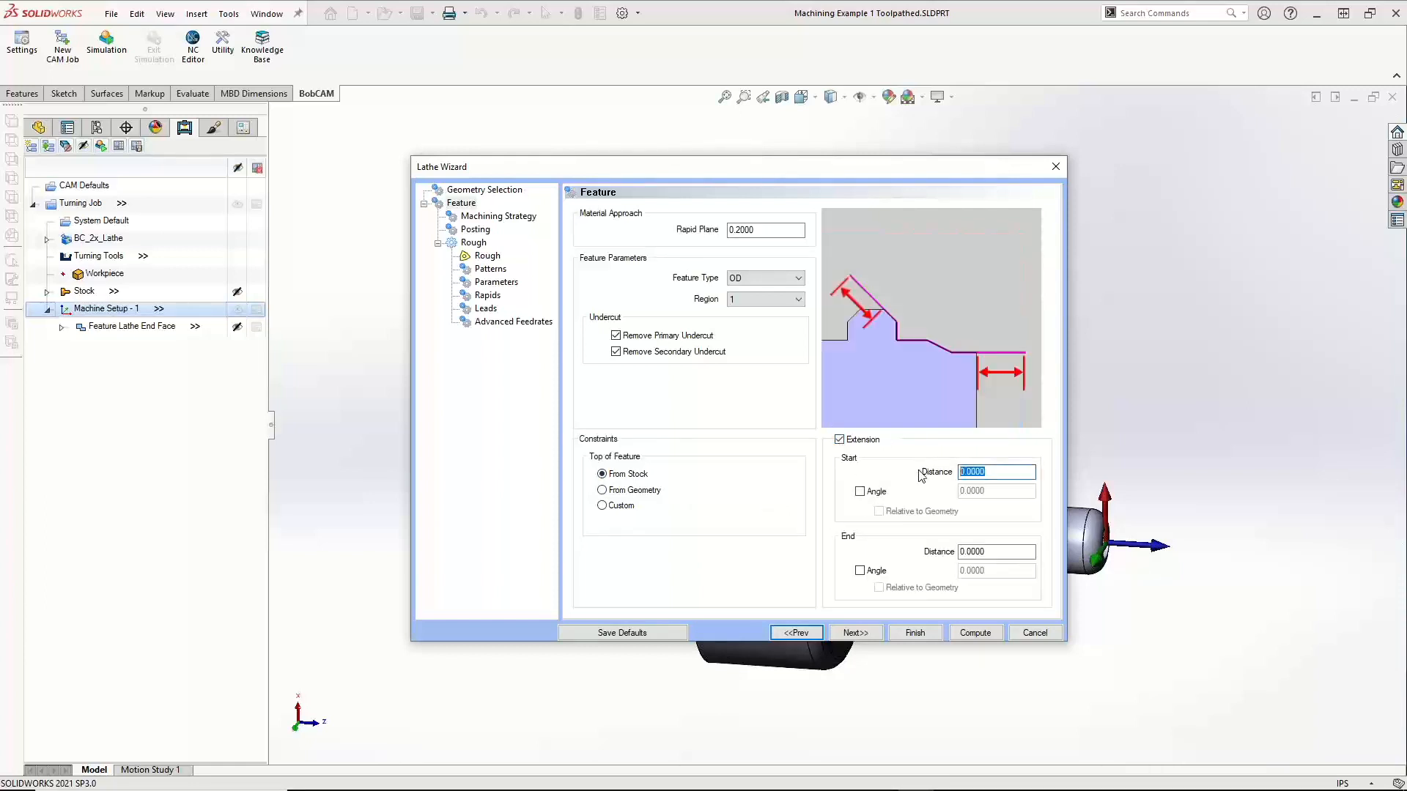
pyautogui.write('.125')
pyautogui.click(1008, 552)
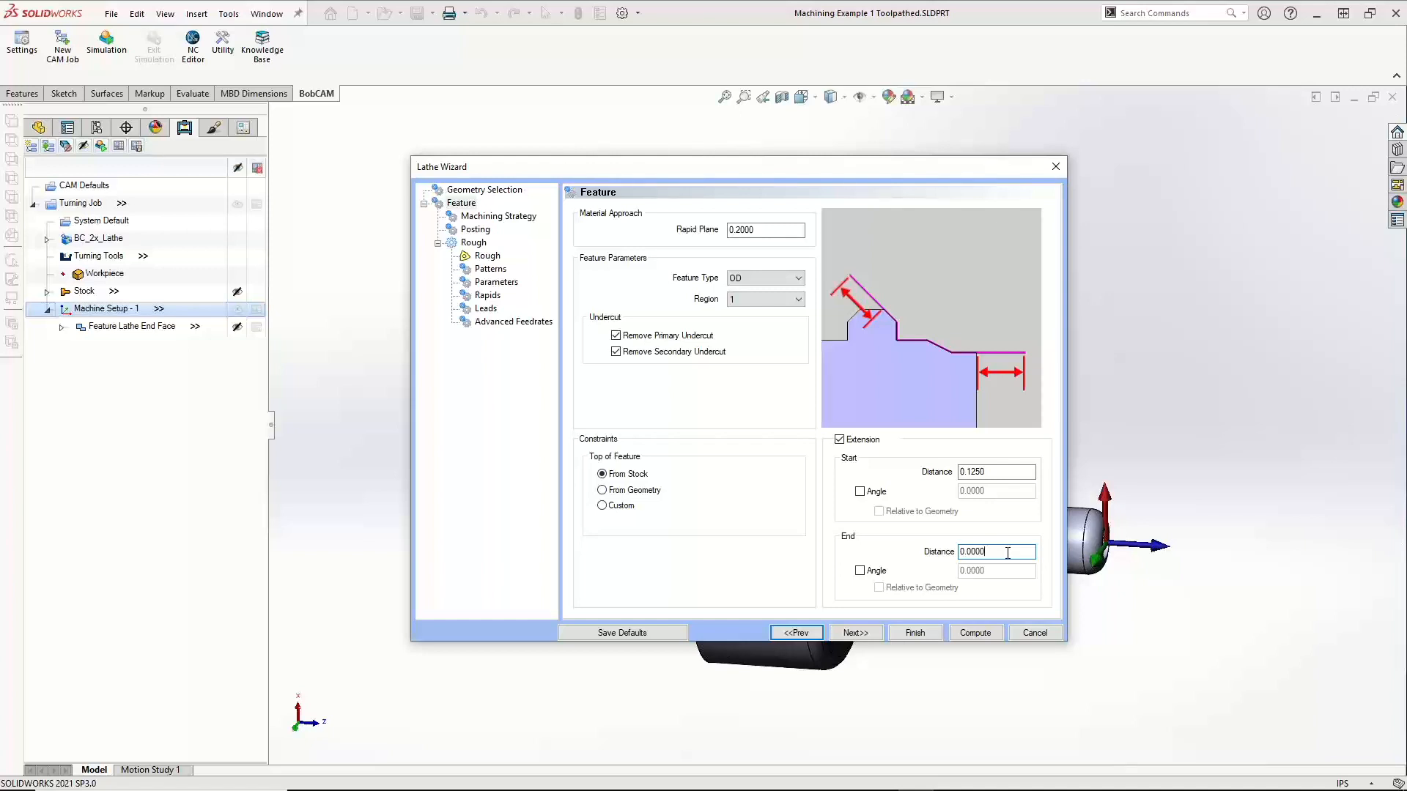
pyautogui.press('BackSpace')
pyautogui.press('BackSpace')
pyautogui.press('BackSpace')
pyautogui.press('BackSpace')
pyautogui.press('BackSpace')
pyautogui.press('BackSpace')
pyautogui.write('.25')
# Preview the available Rough, Basic Finish and Pattern Repeat operations in the feature's machining strategy
pyautogui.click(856, 633)
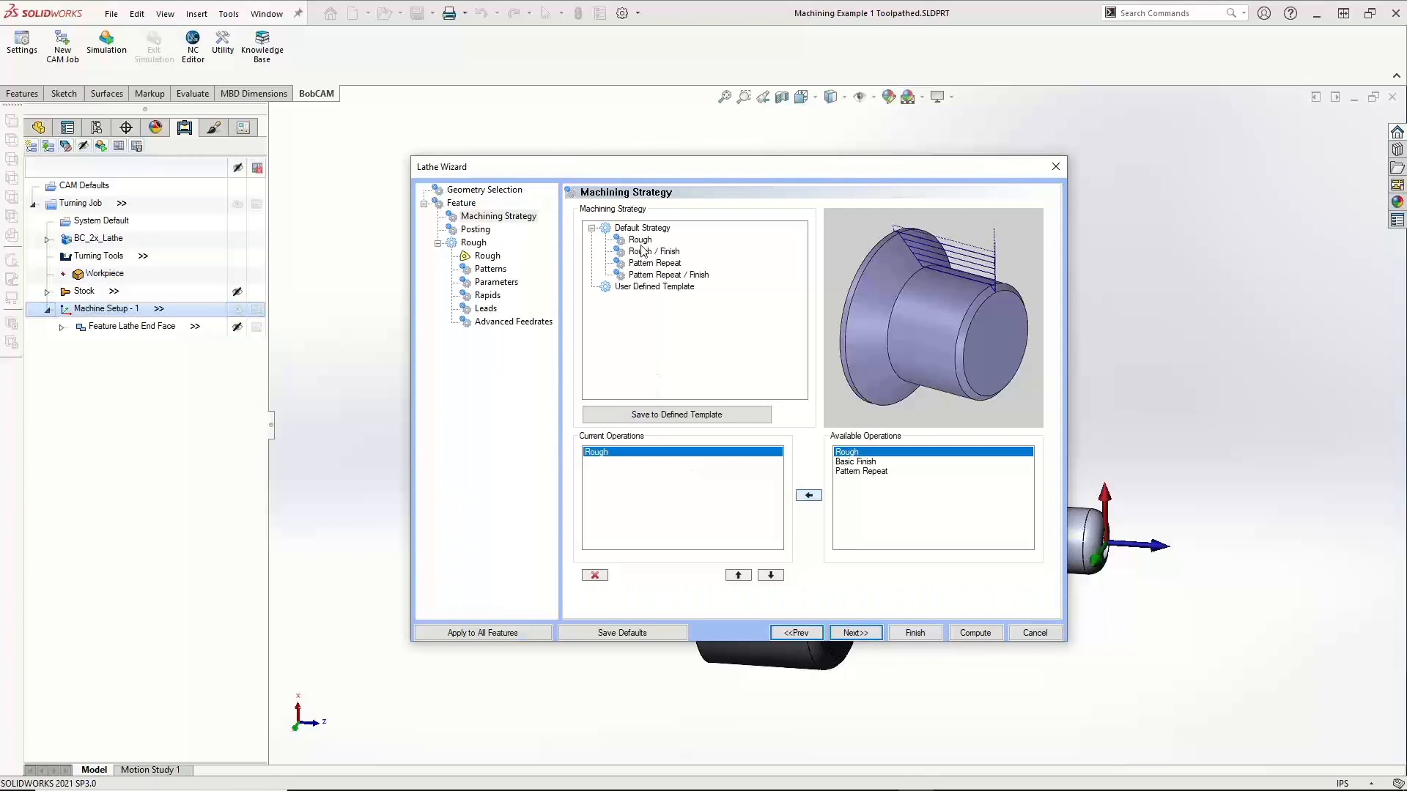
pyautogui.doubleClick(846, 455)
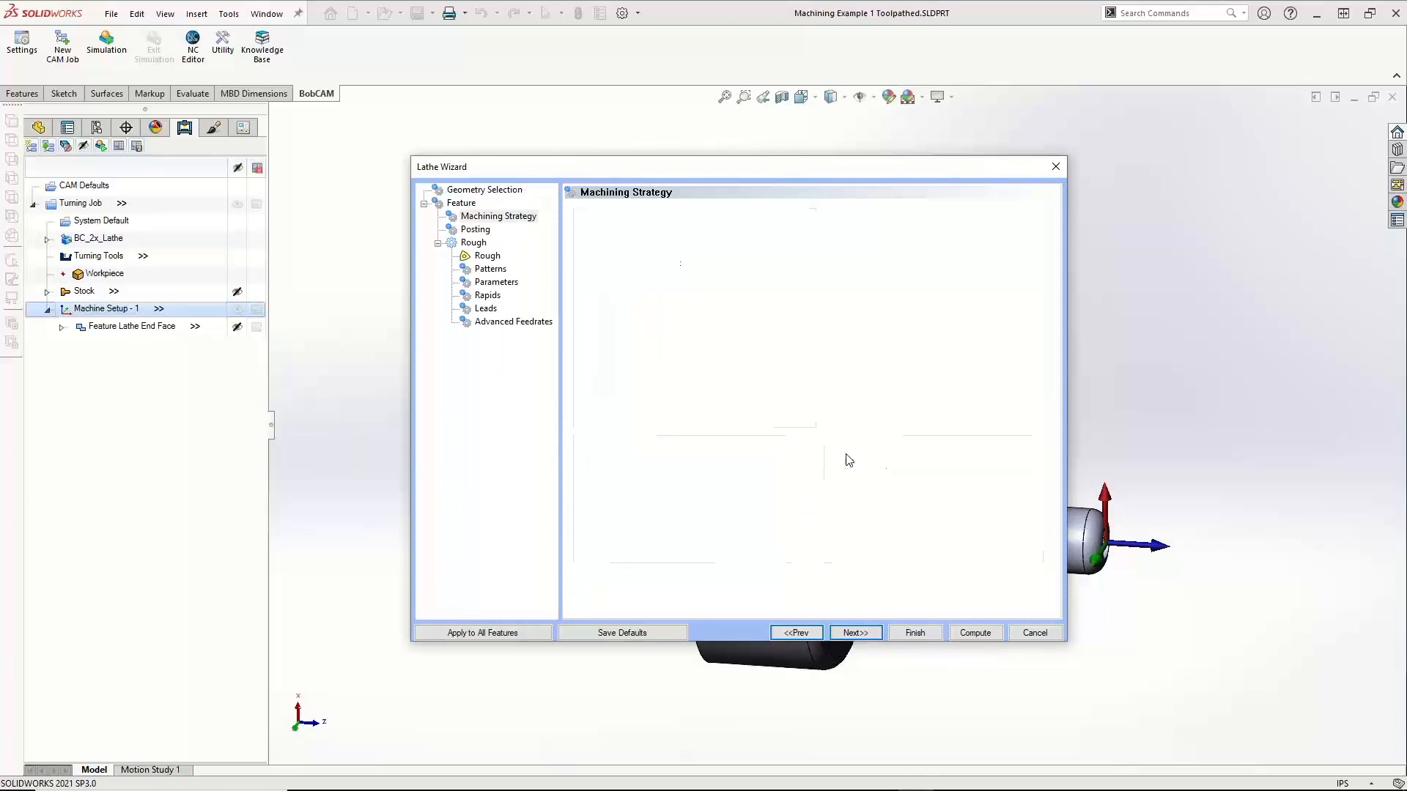
pyautogui.click(854, 462)
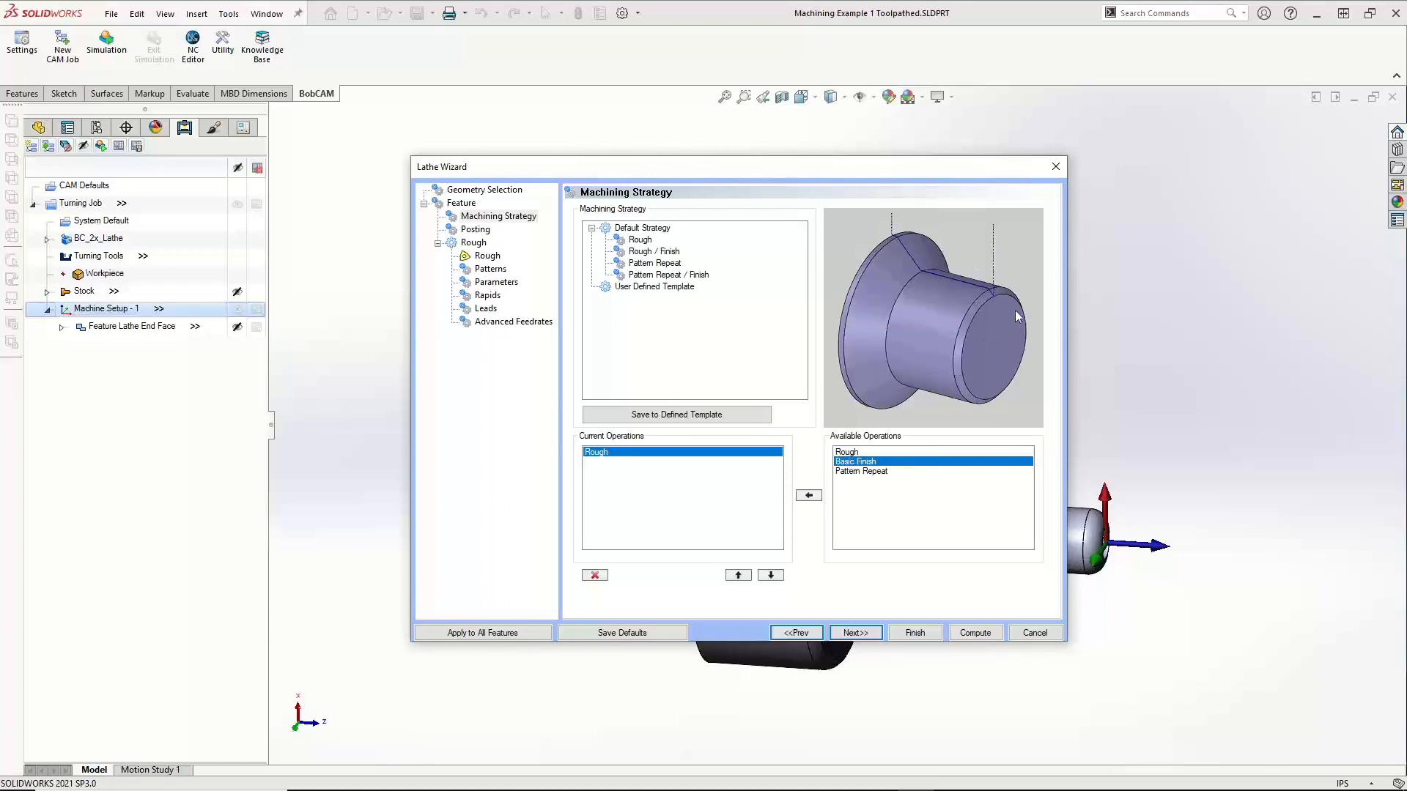
pyautogui.click(872, 473)
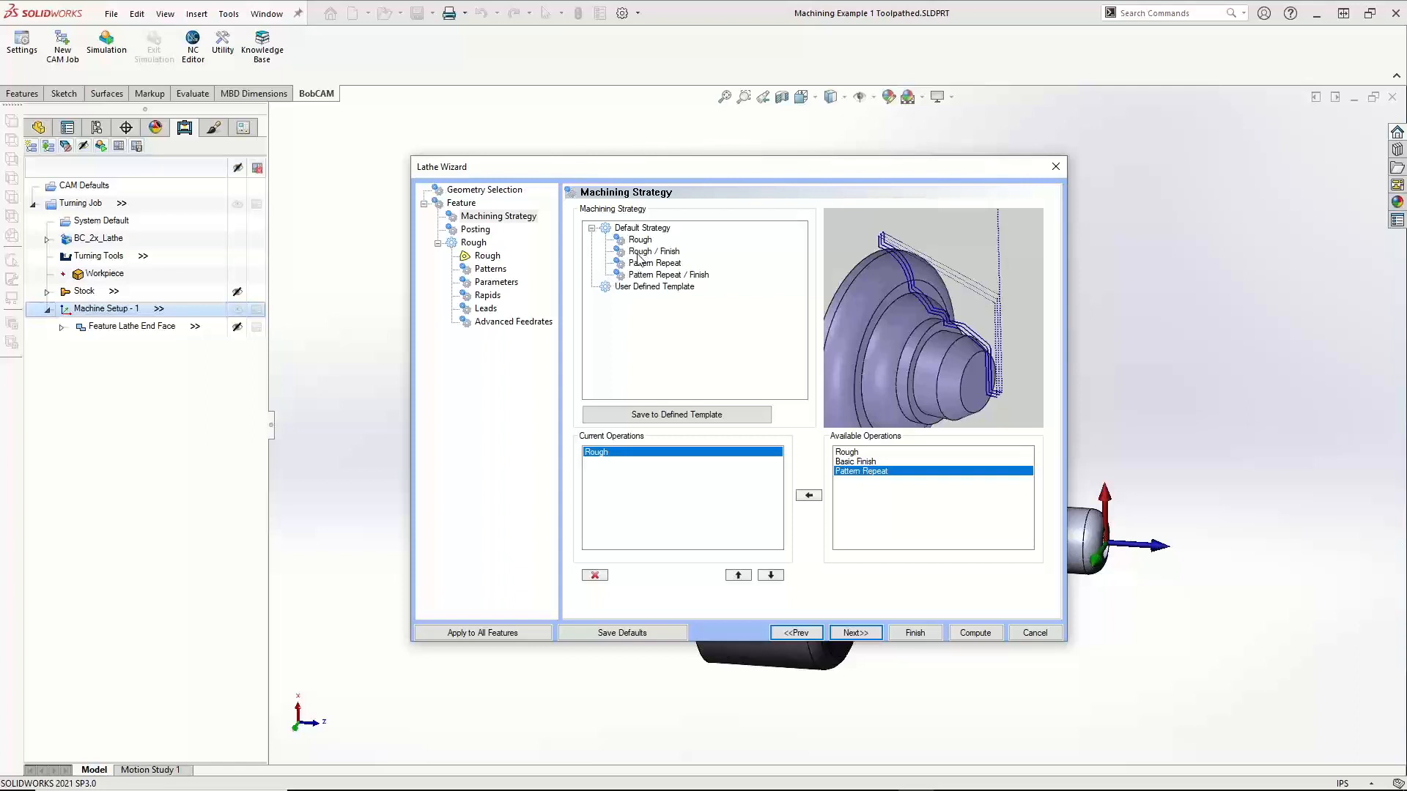
# Apply the default Rough / Finish strategy and preview its Rough and Basic Finish operations
pyautogui.click(661, 253)
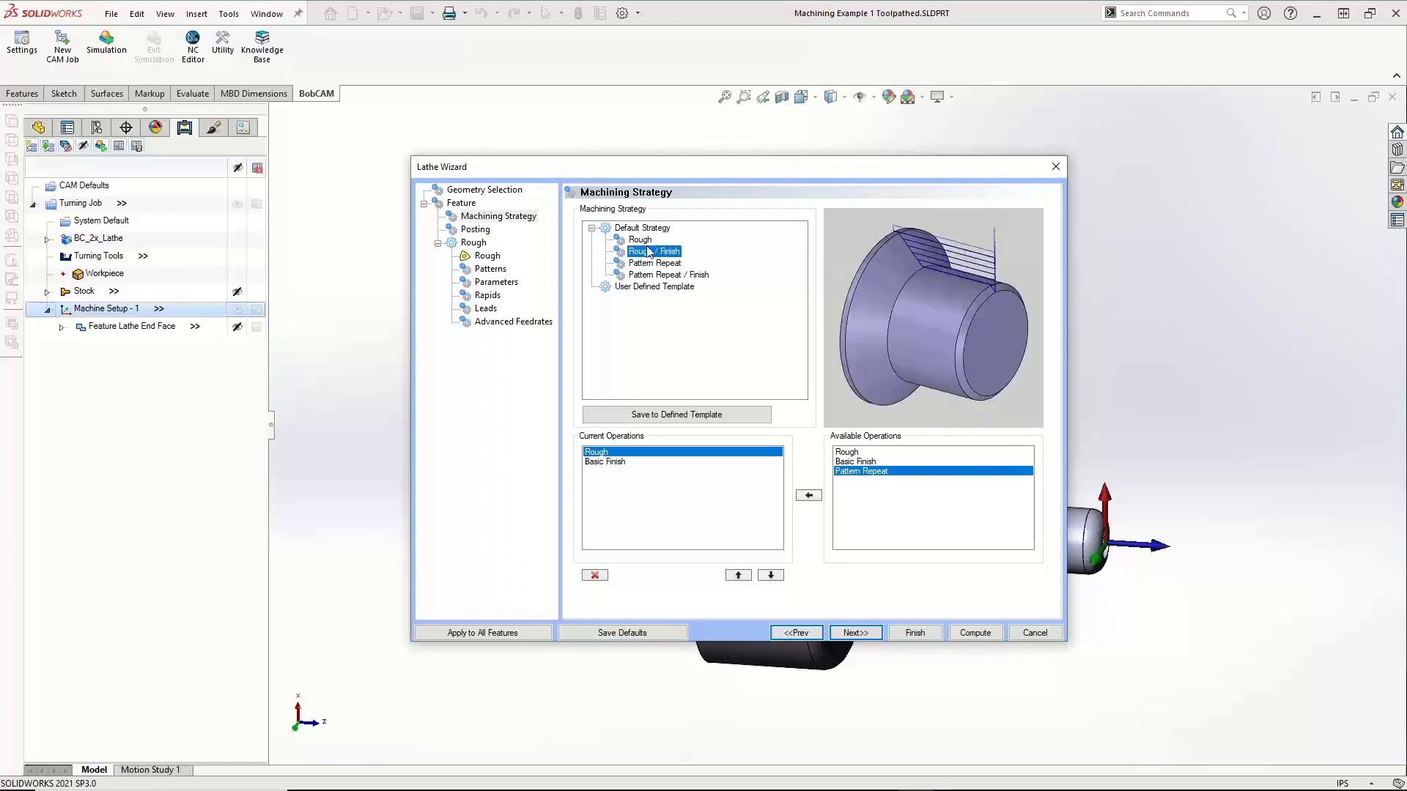
pyautogui.click(616, 454)
pyautogui.click(617, 463)
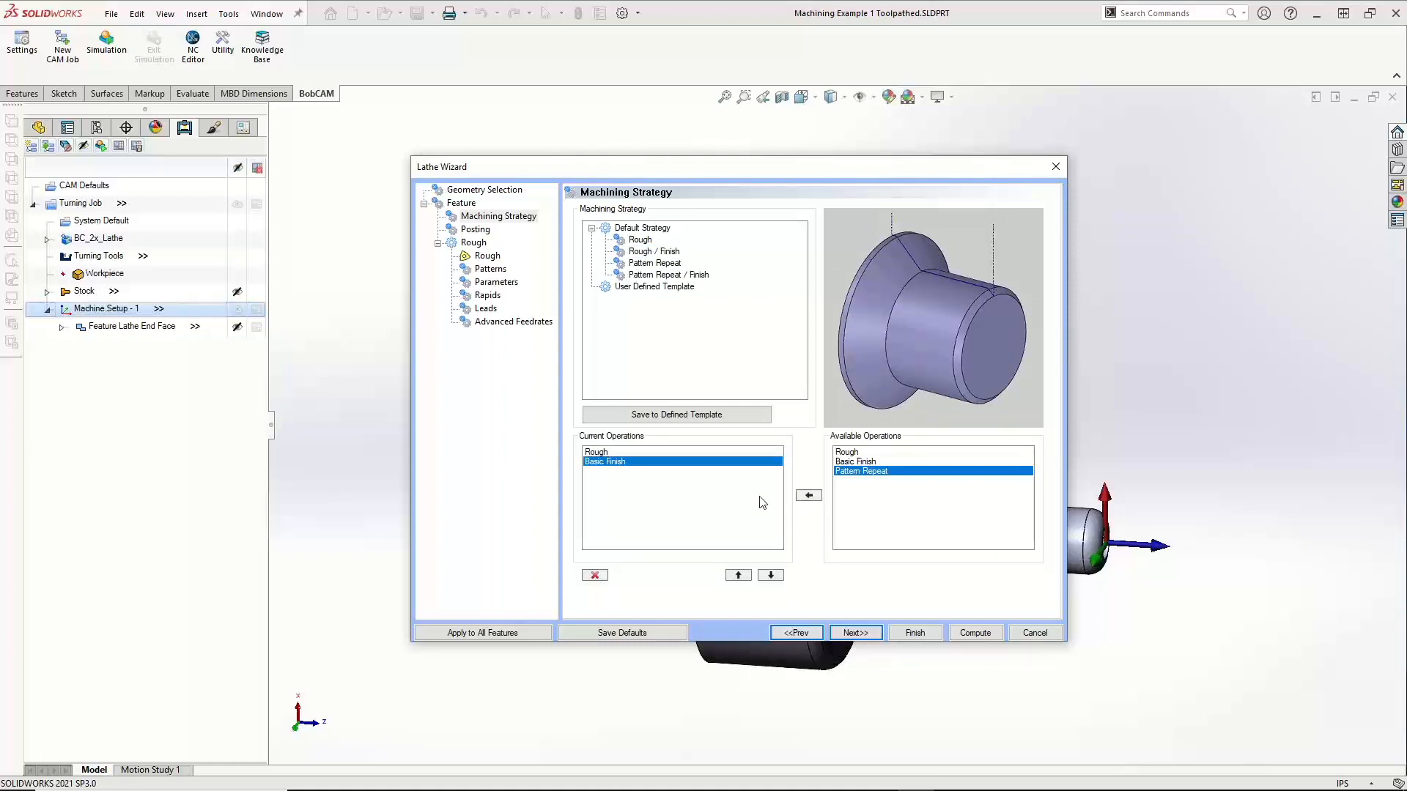
# Review the posting parameters, the roughing tool data and the Tool Crib
pyautogui.click(853, 632)
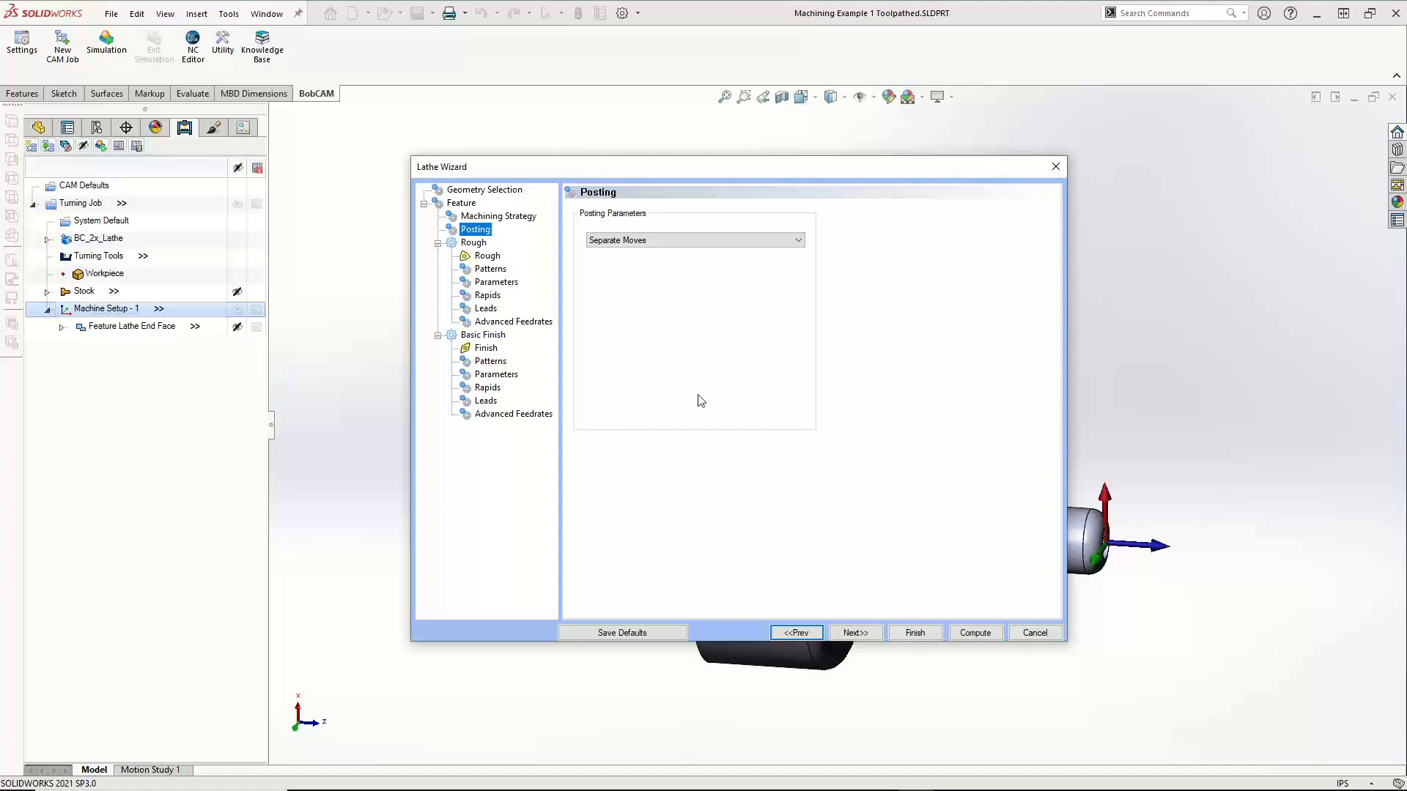
pyautogui.click(865, 630)
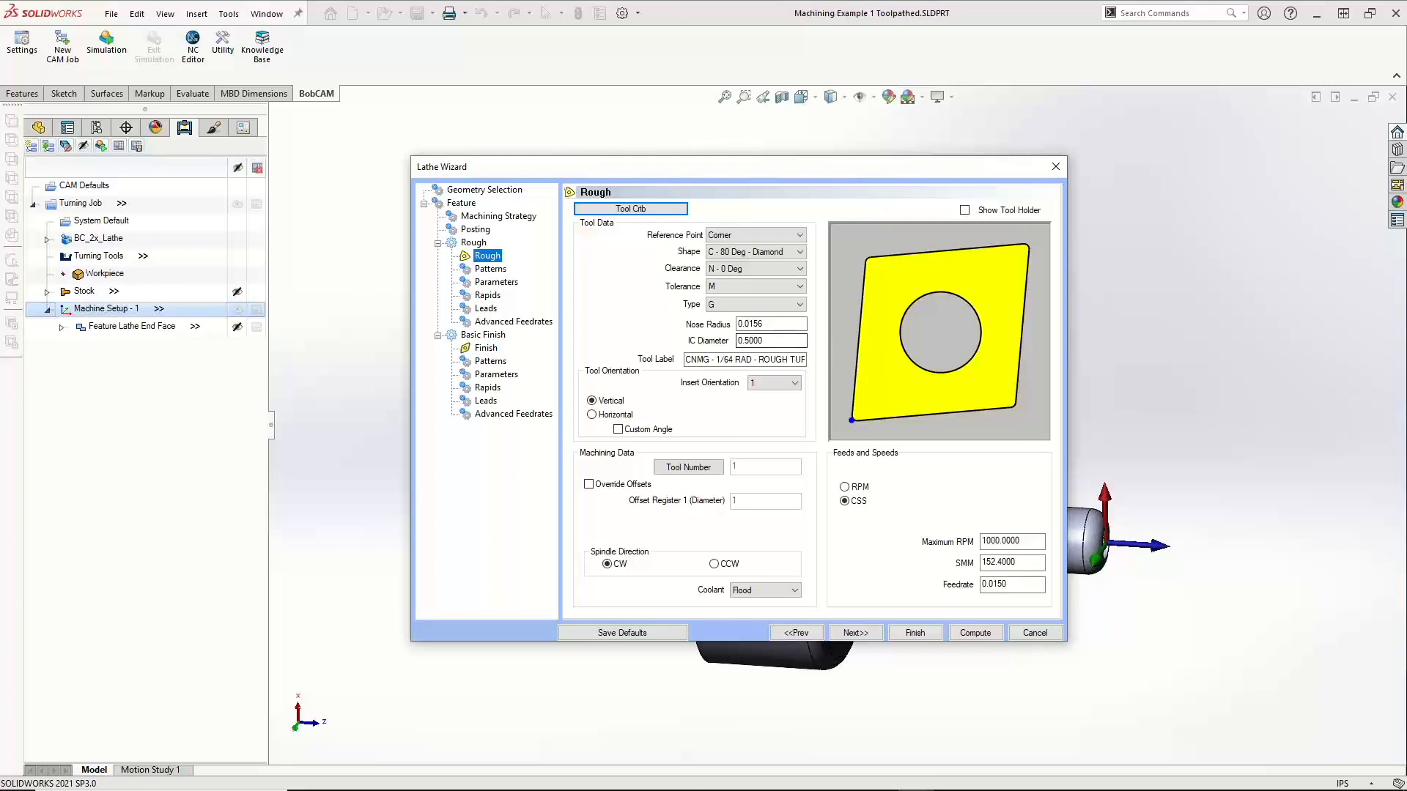
pyautogui.click(631, 209)
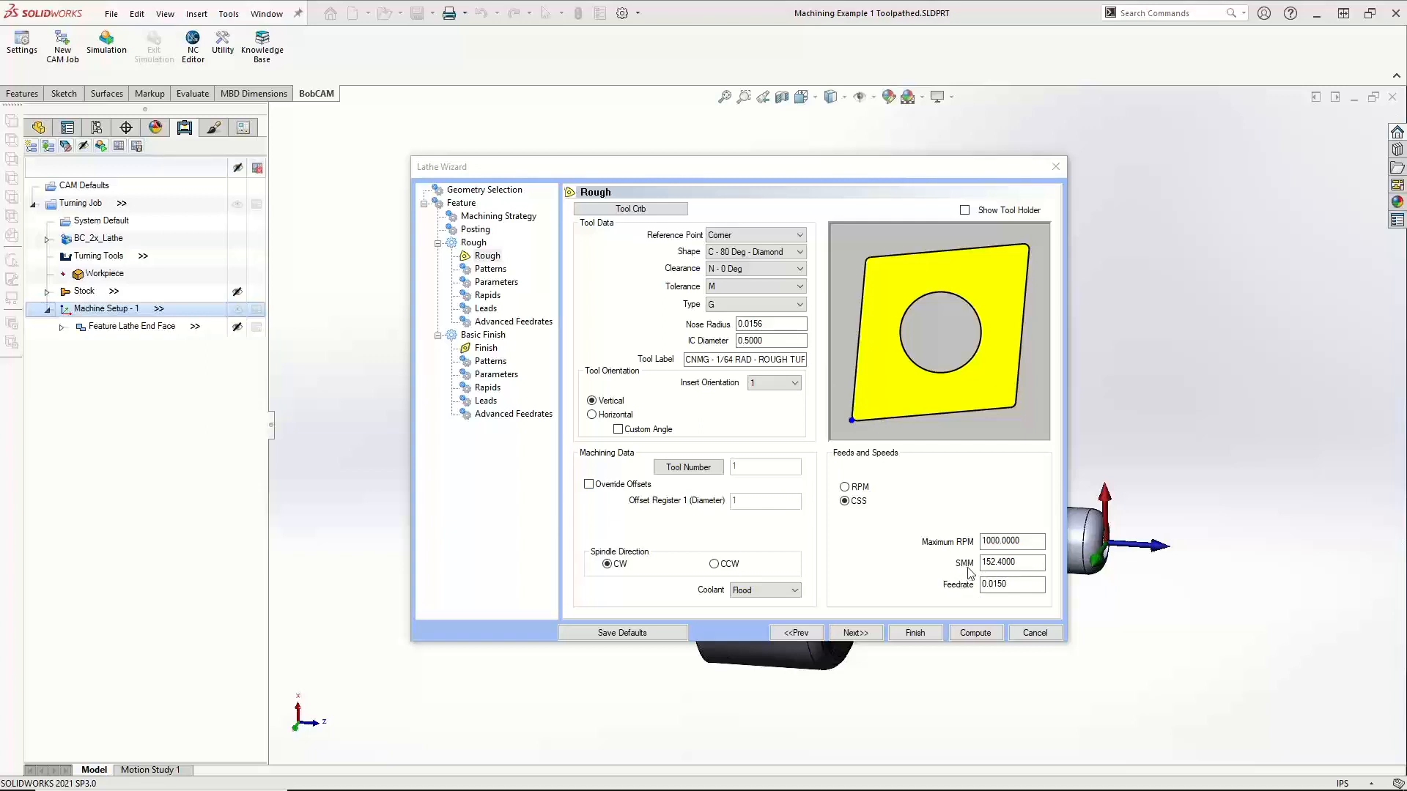
# Preview the Offset pattern and Zig Zag sorting for the roughing operation, returning both to Standard
pyautogui.click(856, 633)
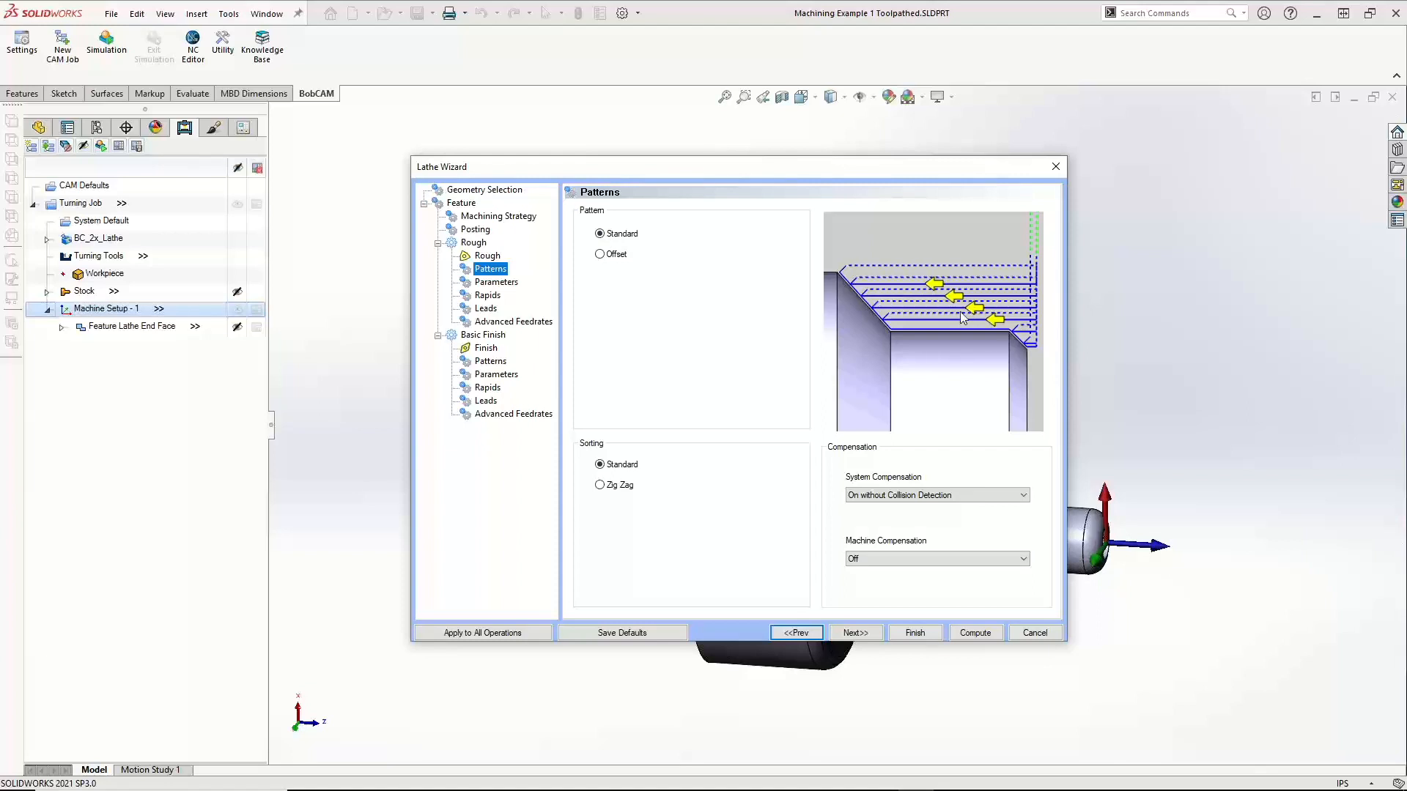
pyautogui.click(618, 256)
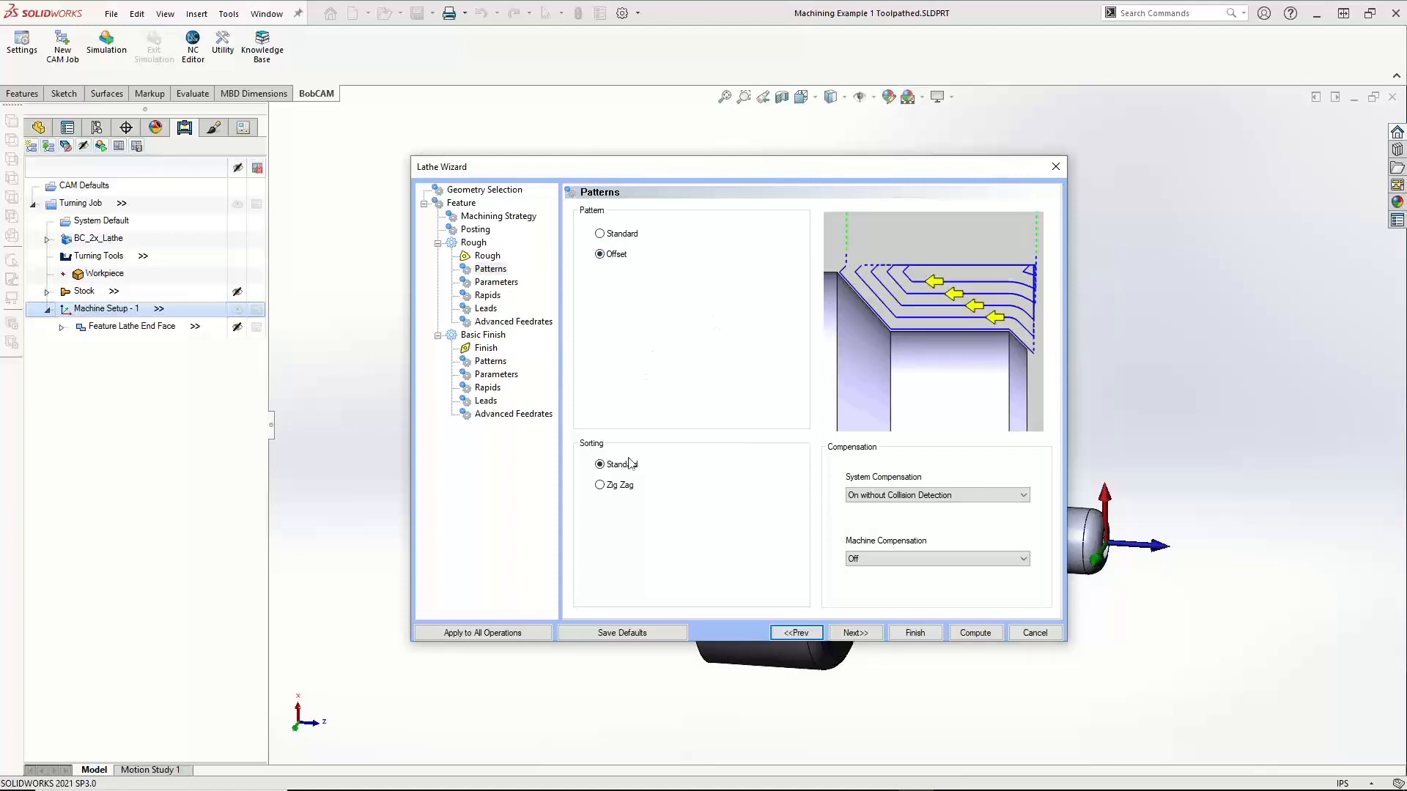
pyautogui.click(623, 487)
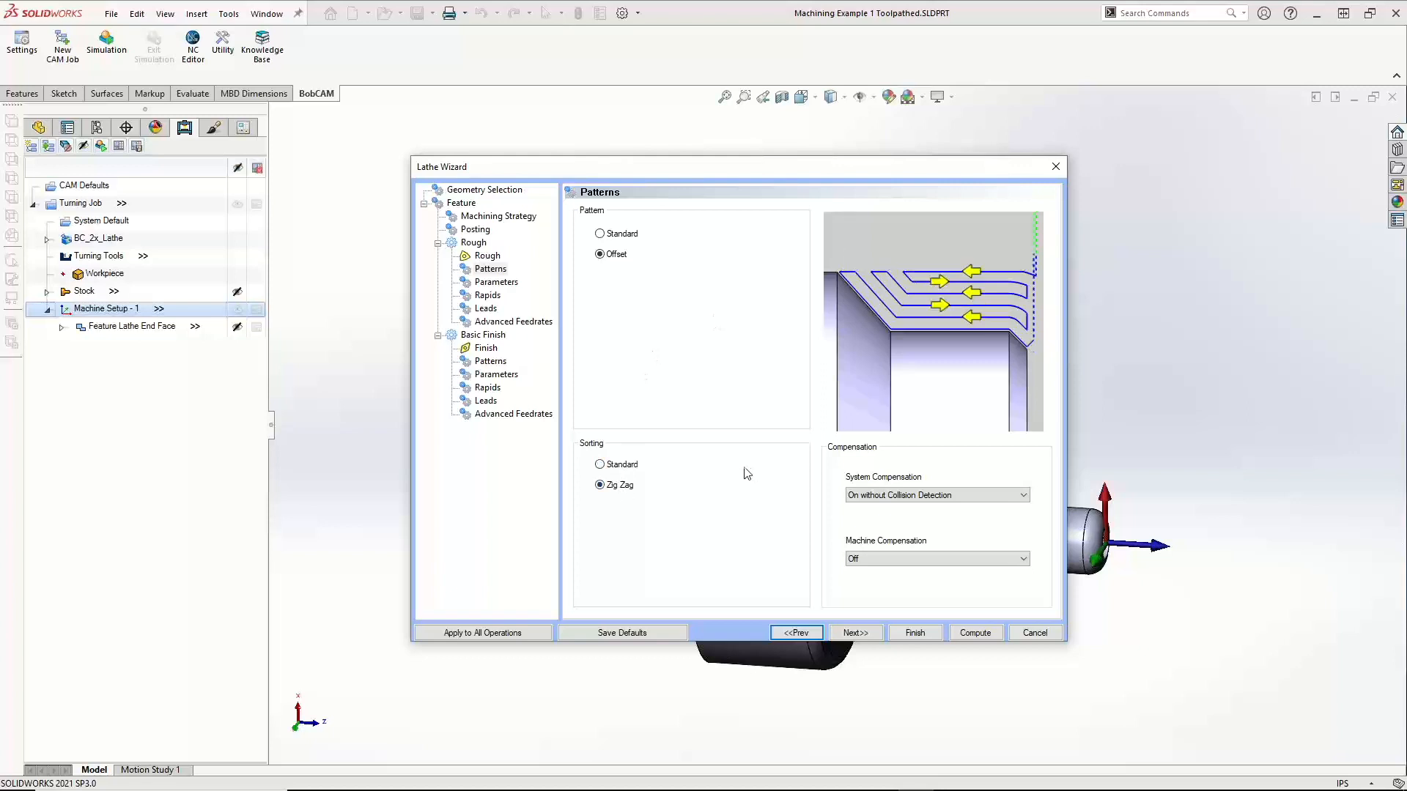
pyautogui.click(608, 466)
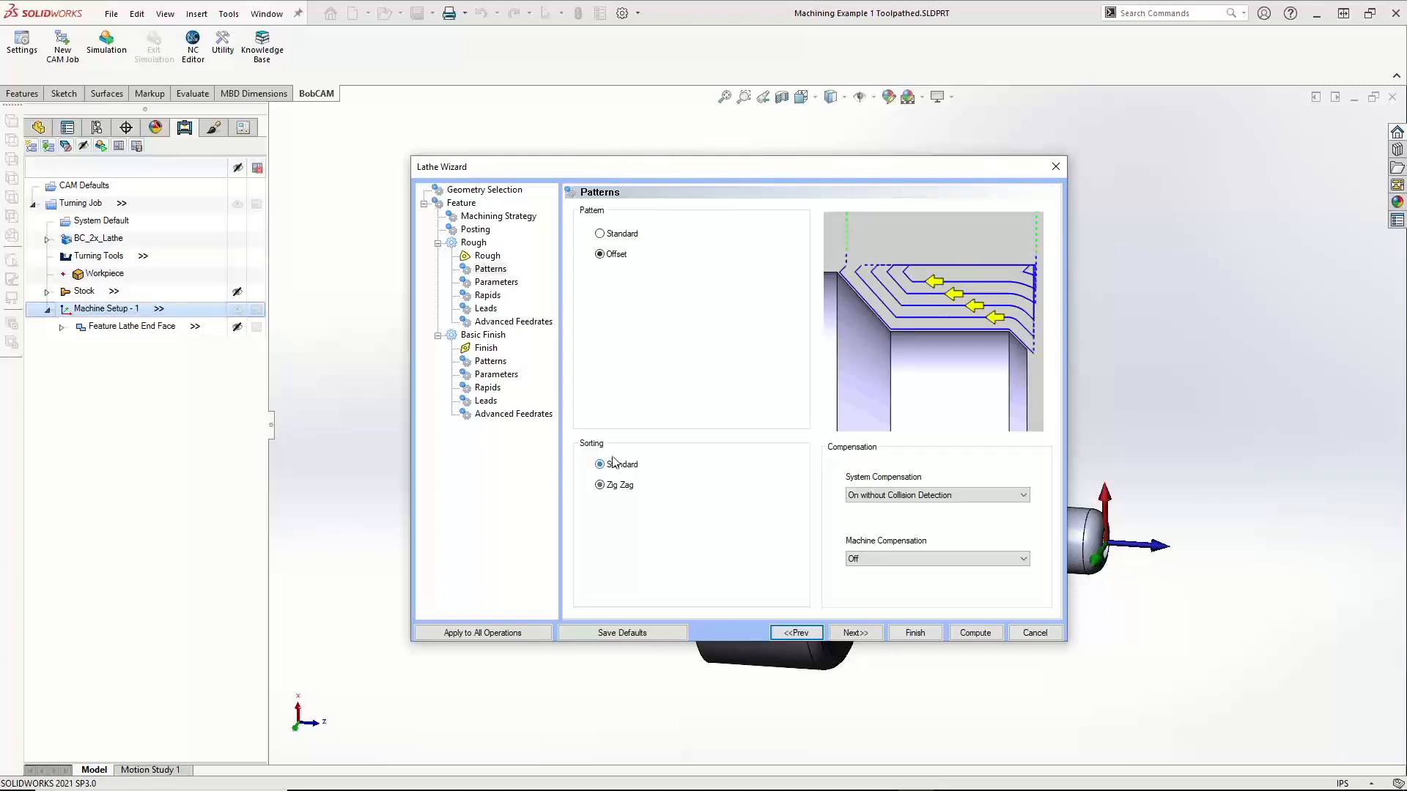
pyautogui.click(622, 236)
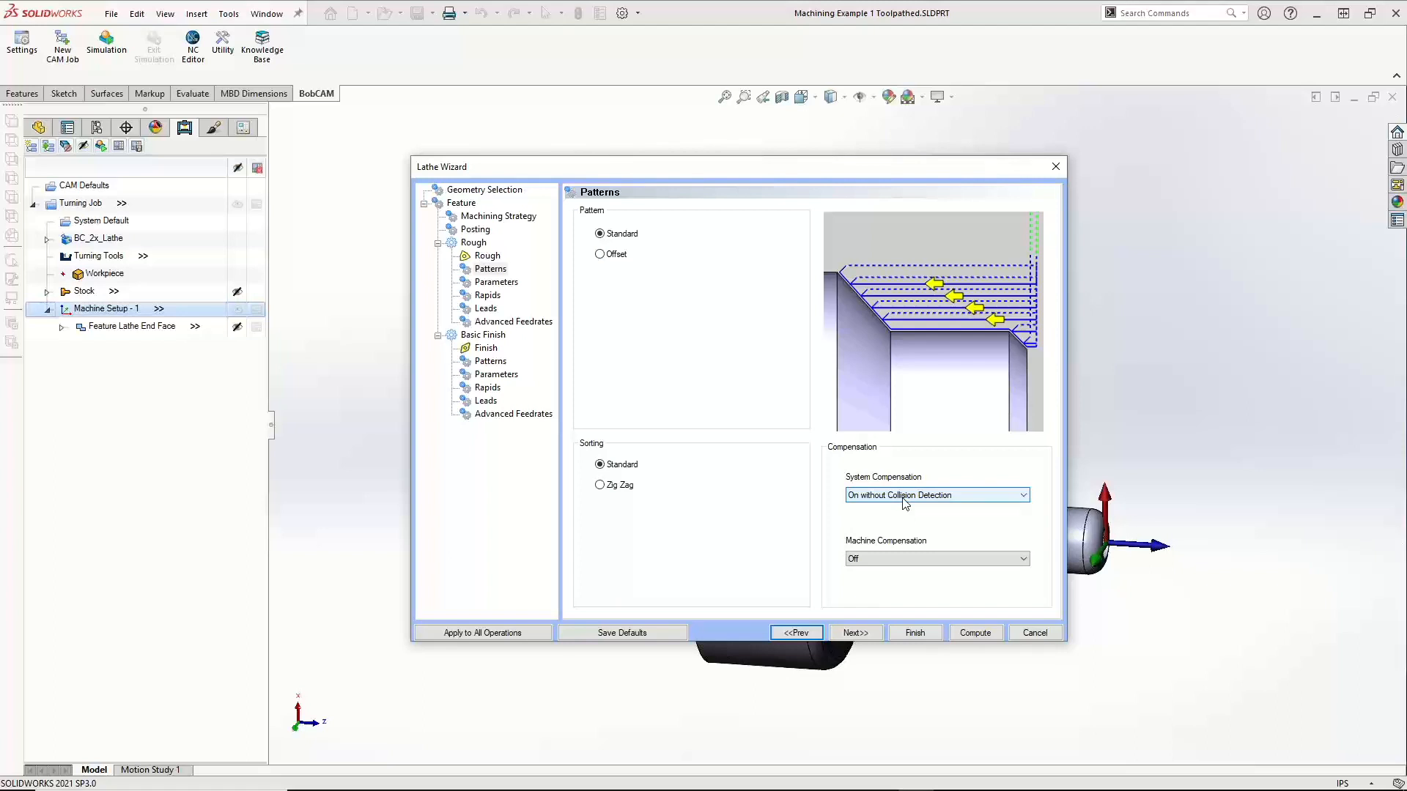
# Set the roughing system compensation to On with Collision Detection and enable Use Tool Holder
pyautogui.scroll(1, 907, 502)
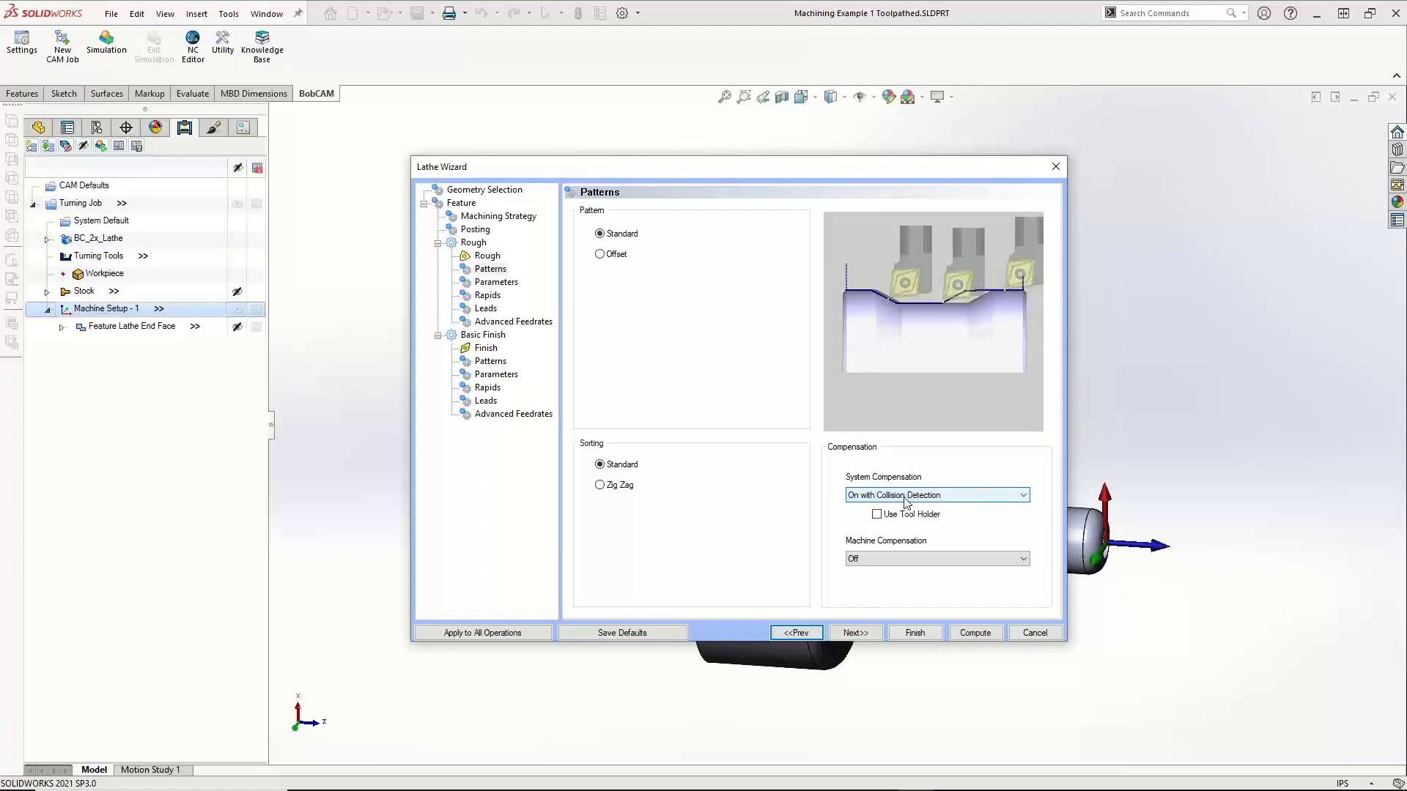
pyautogui.click(907, 502)
pyautogui.click(903, 518)
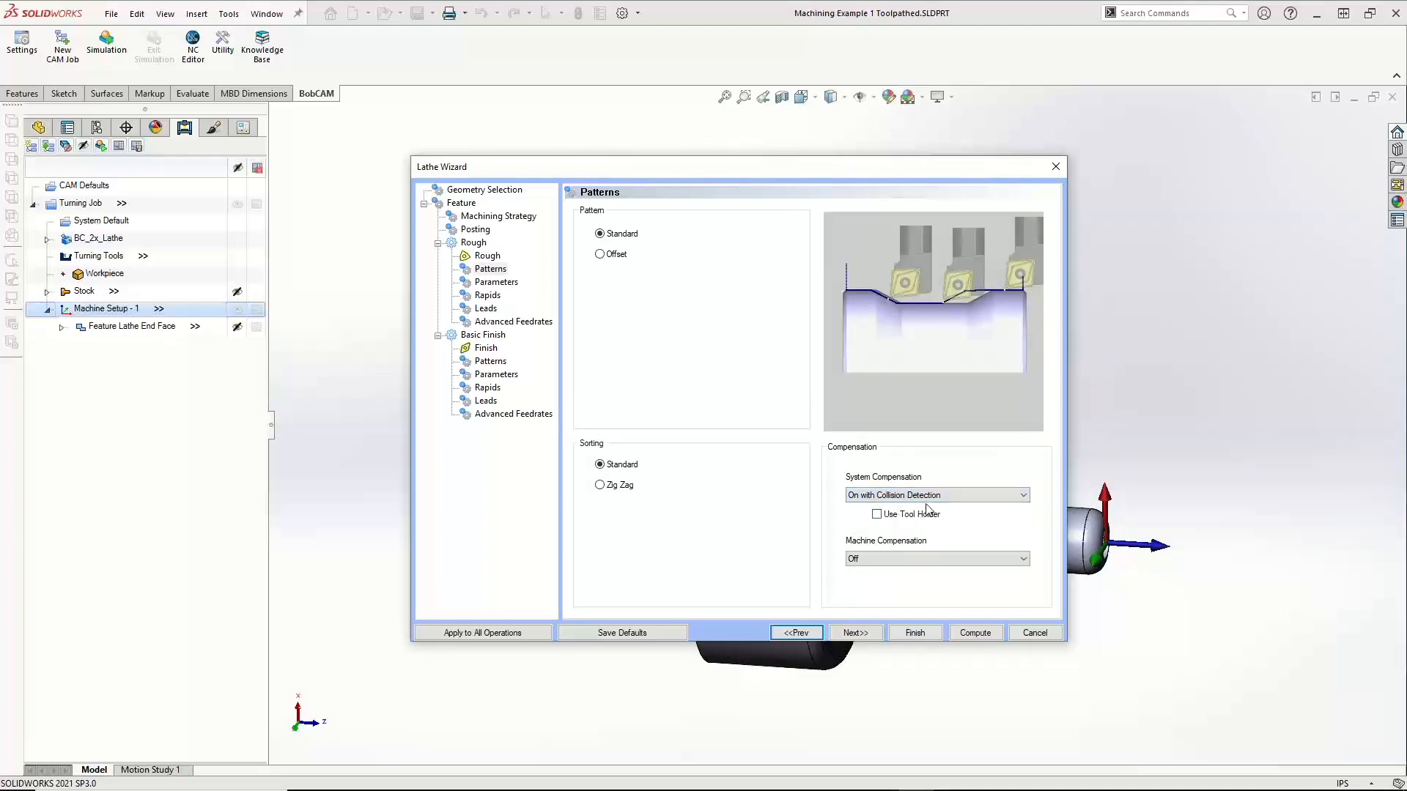
pyautogui.click(877, 513)
# Review the roughing depth of cut and the Z and X finish allowances
pyautogui.click(856, 633)
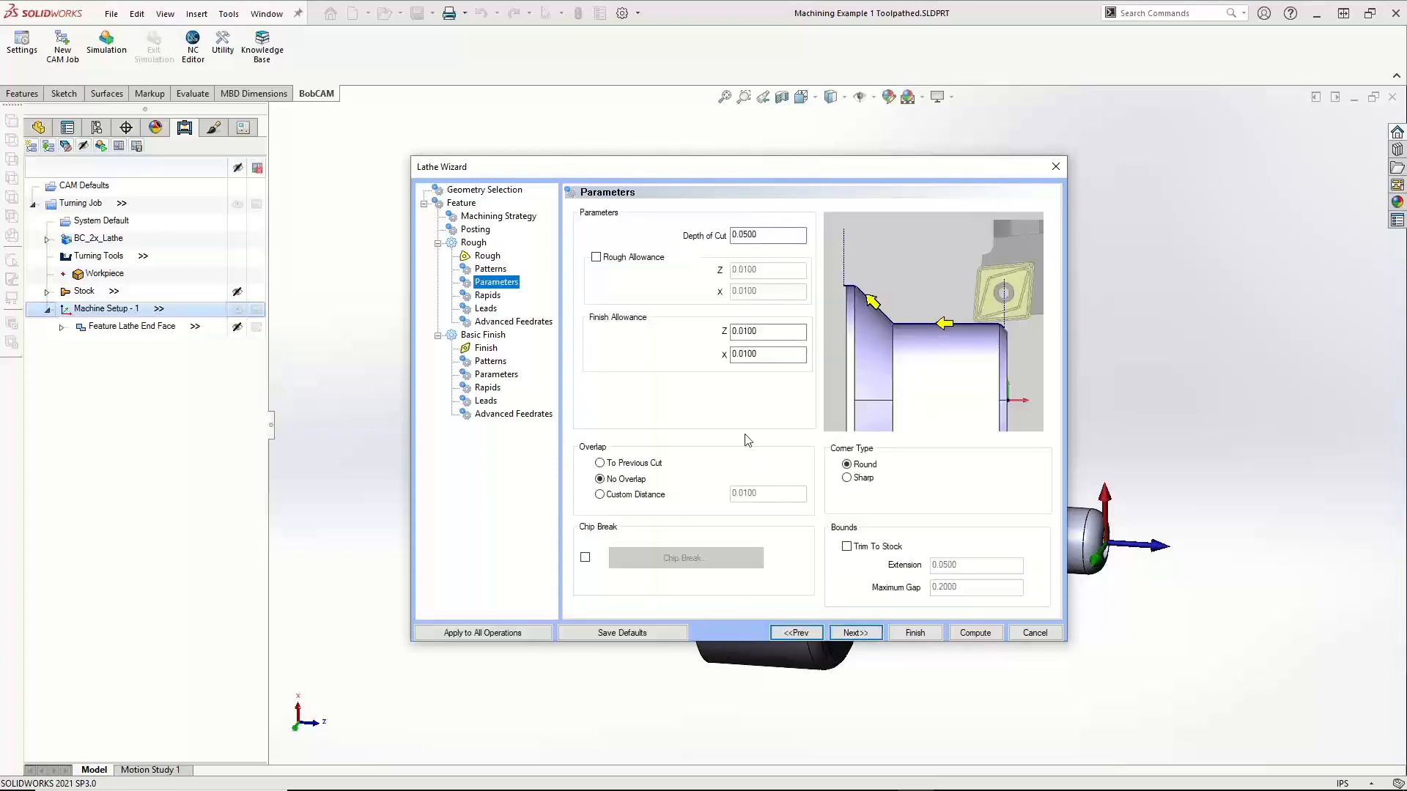
pyautogui.moveTo(763, 234); pyautogui.dragTo(739, 232)
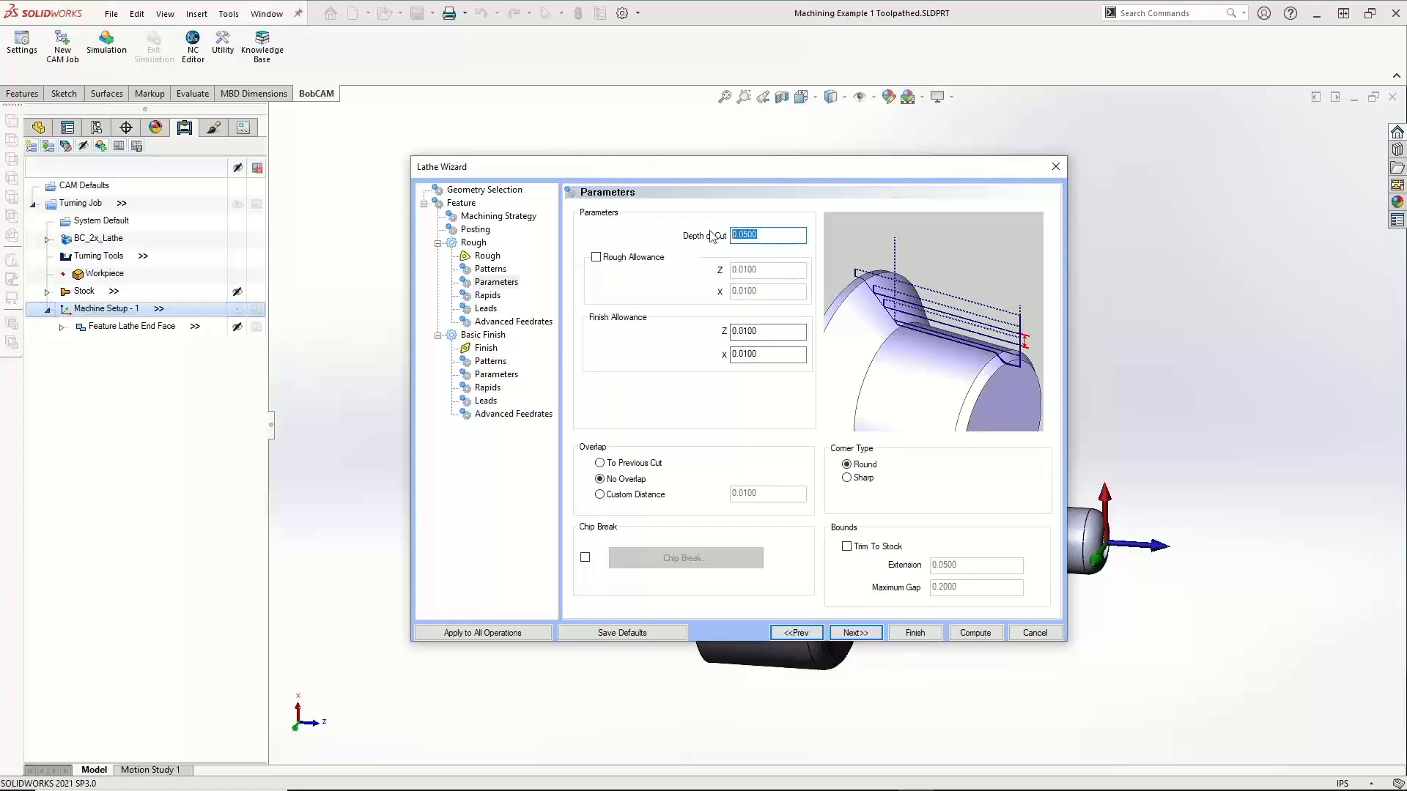
pyautogui.click(774, 331)
pyautogui.press('Tab')
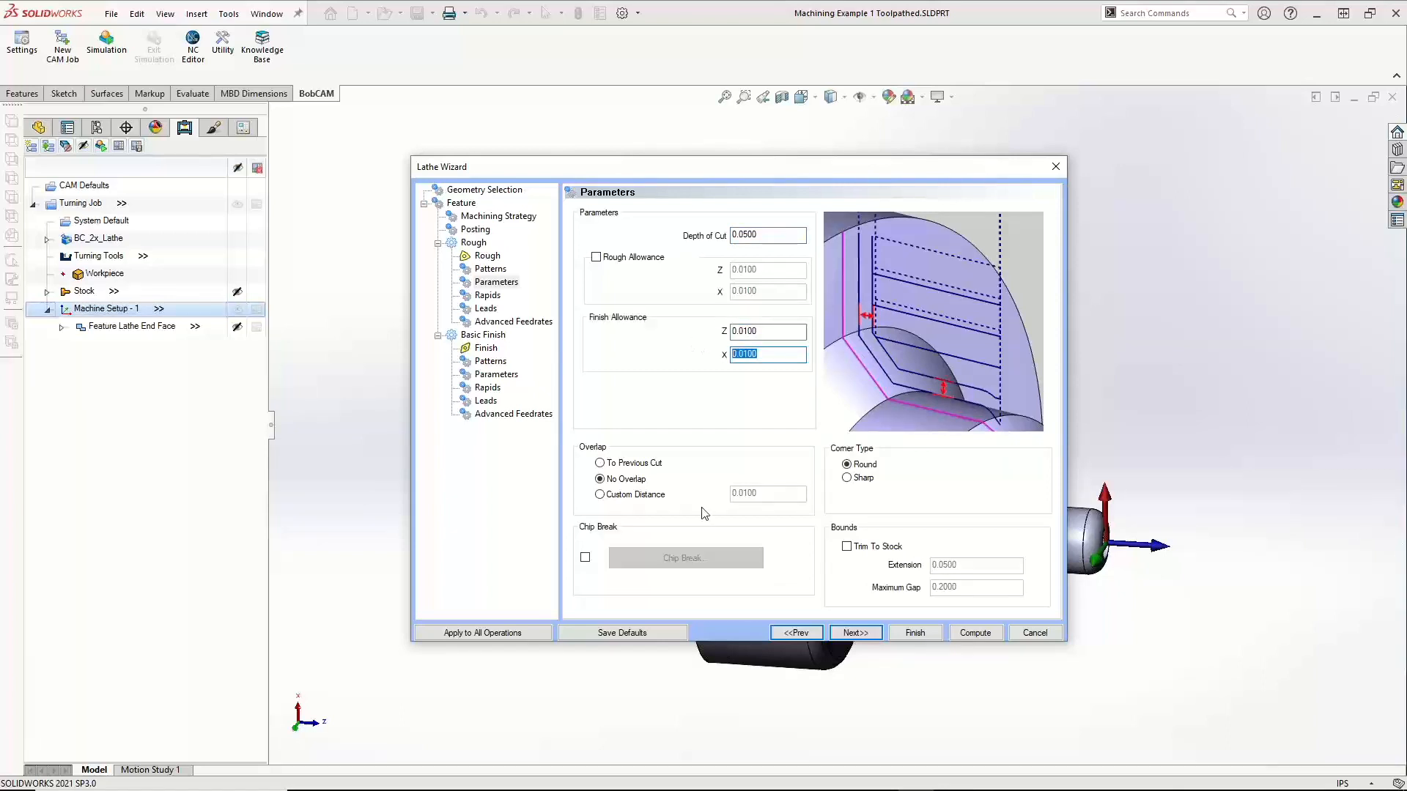
# Compare the No Overlap and Custom Distance overlap options for roughing and set the overlap to To Previous Cut
pyautogui.click(602, 481)
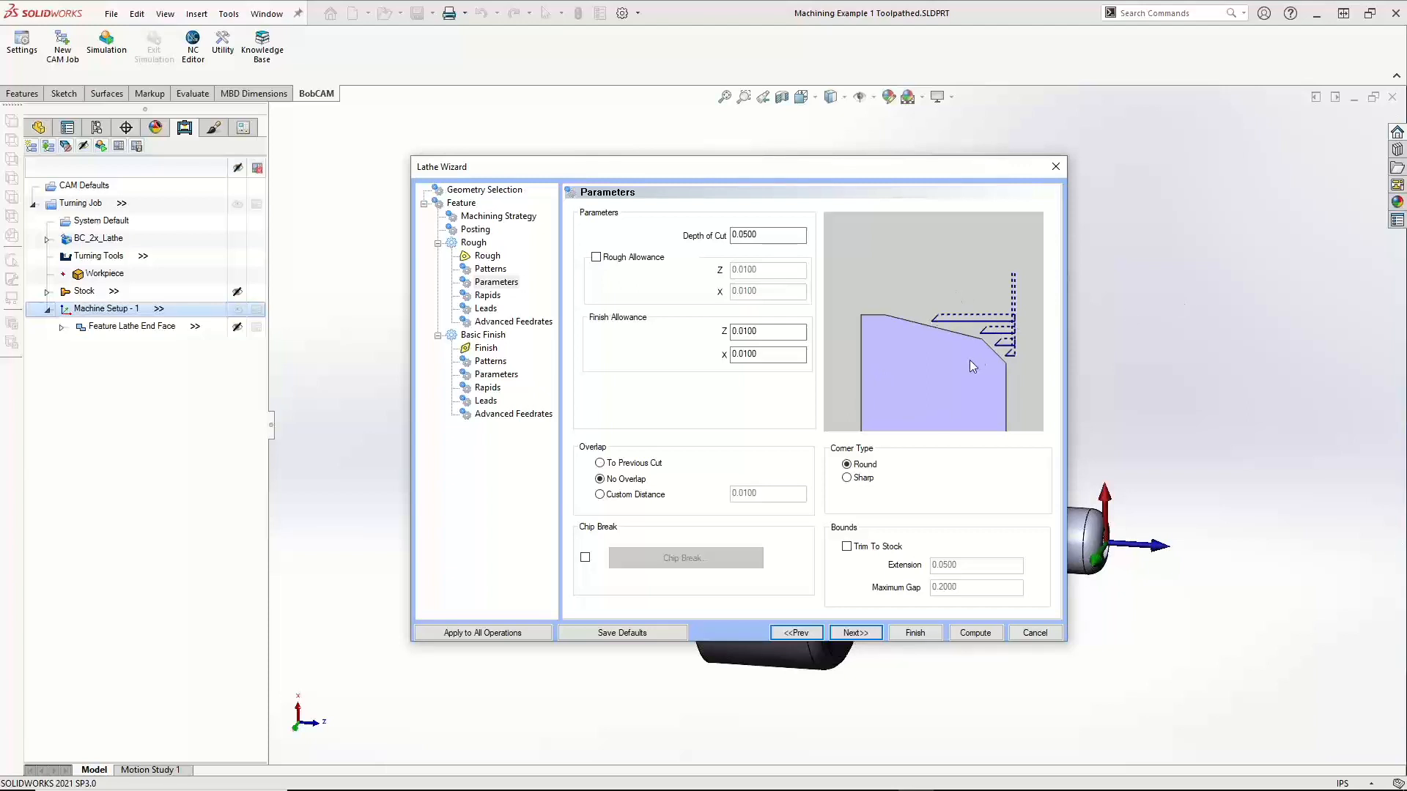
pyautogui.click(630, 497)
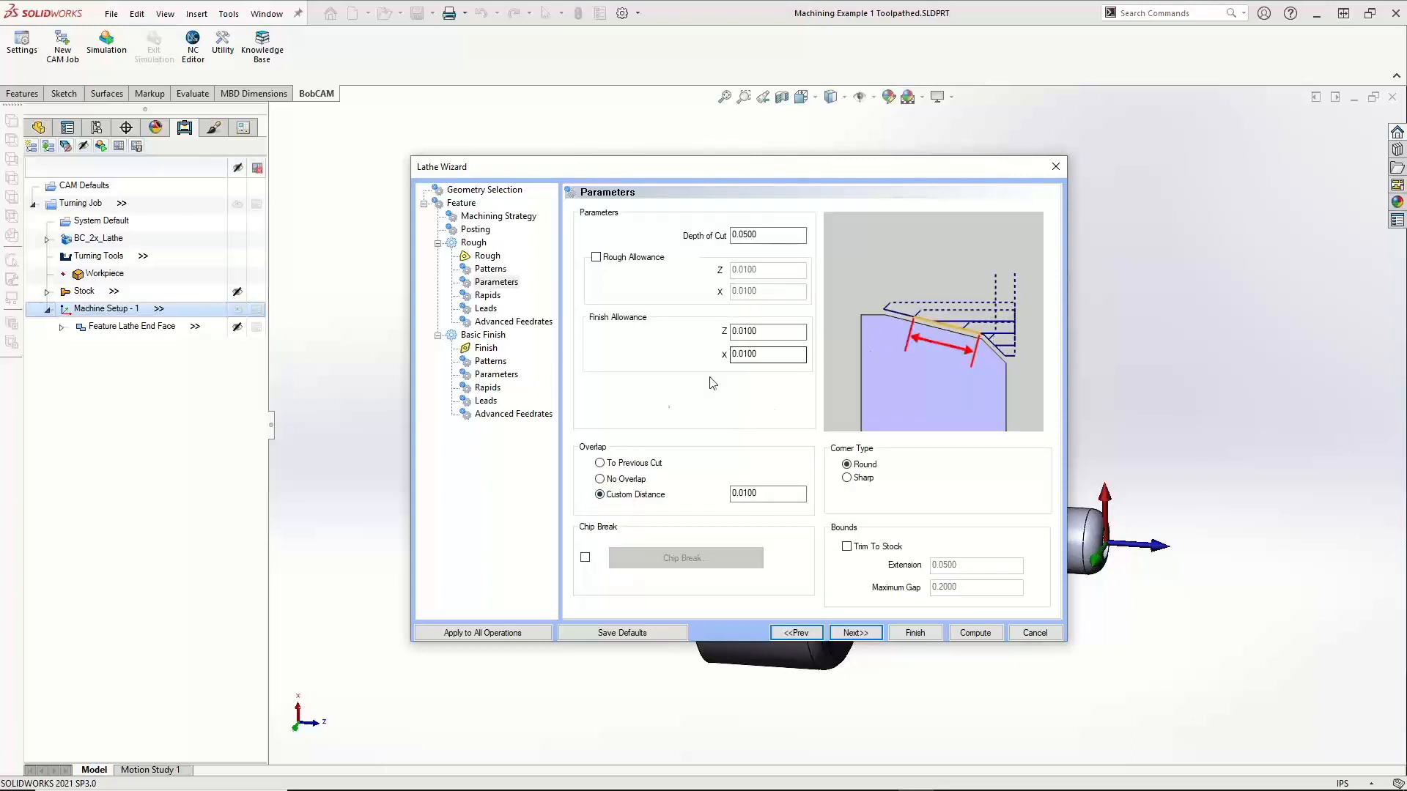
pyautogui.click(632, 466)
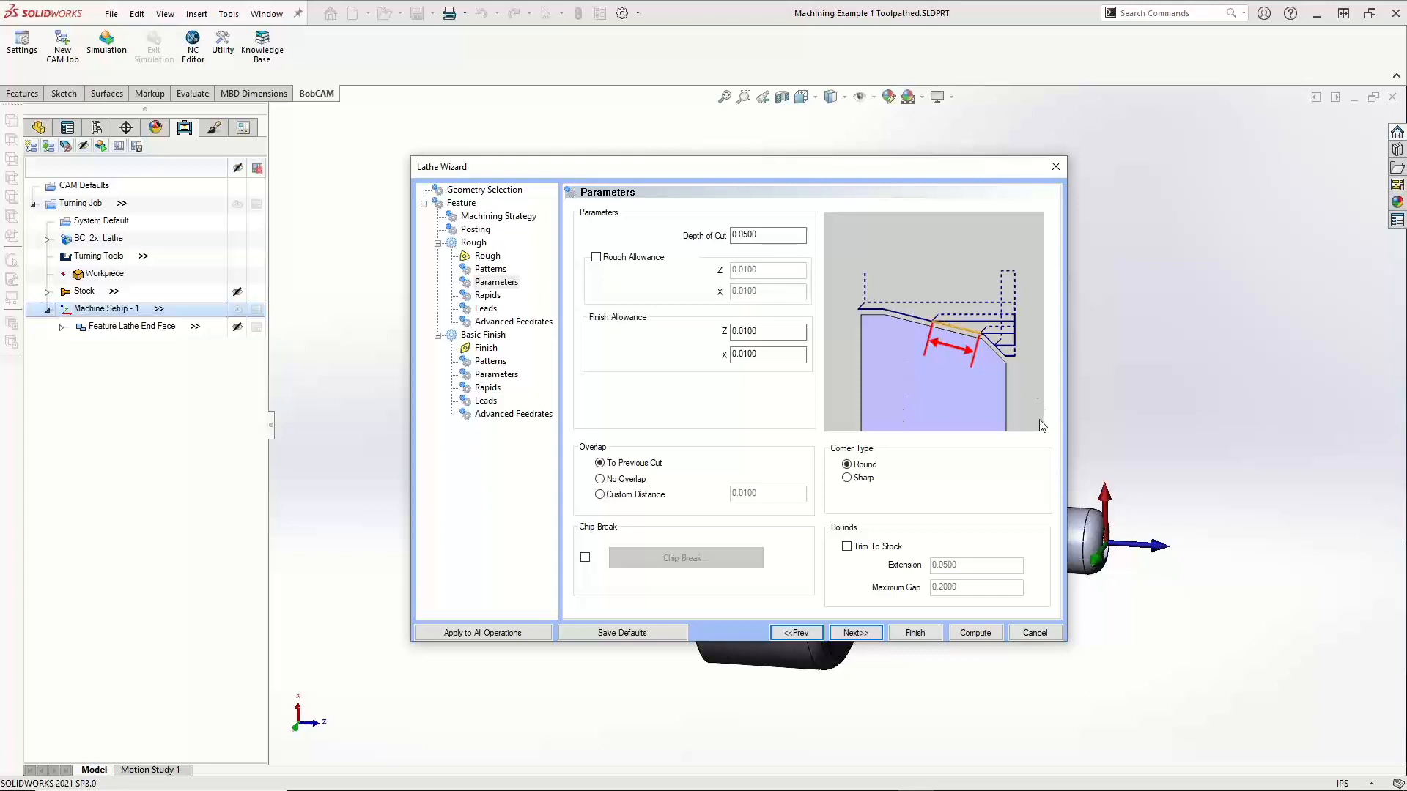
pyautogui.click(625, 478)
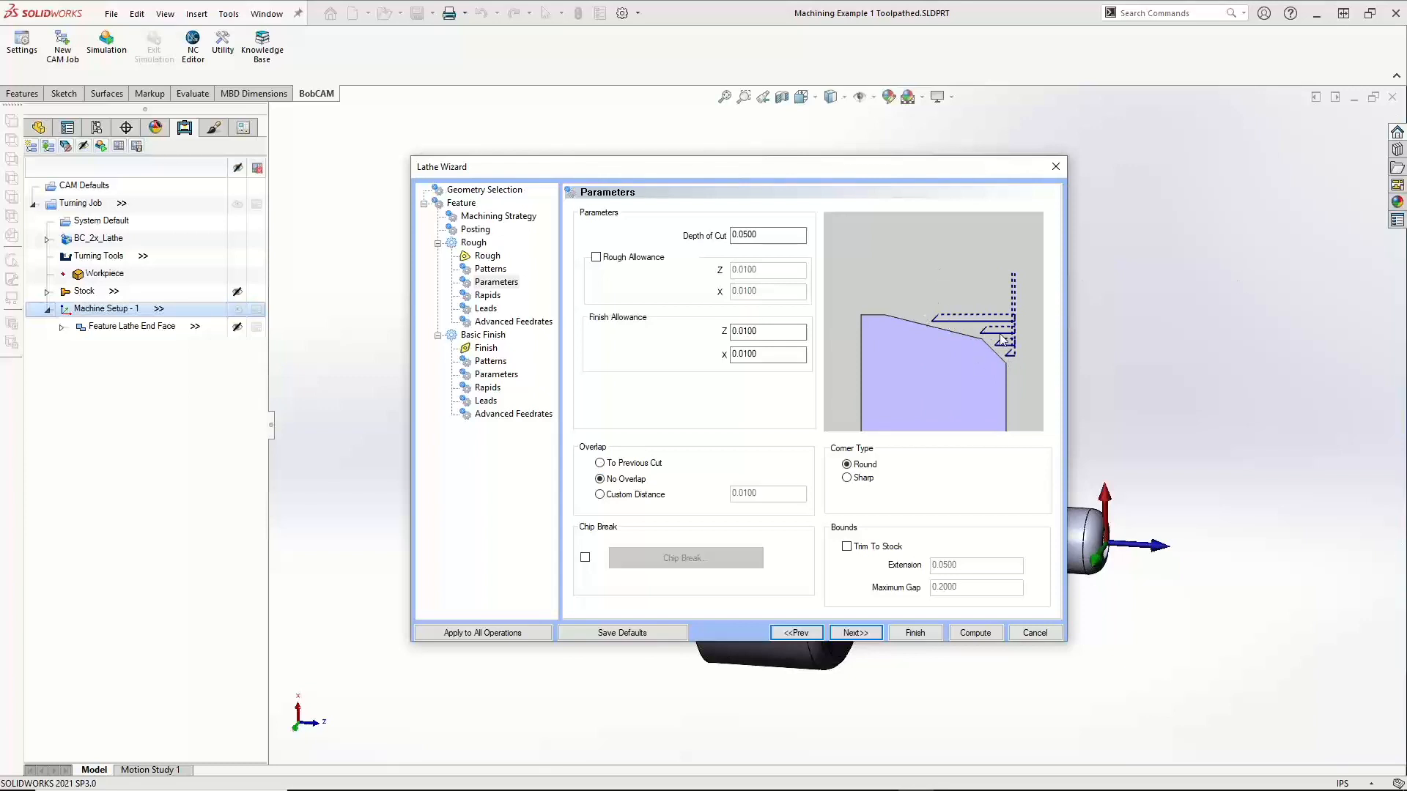
pyautogui.click(621, 463)
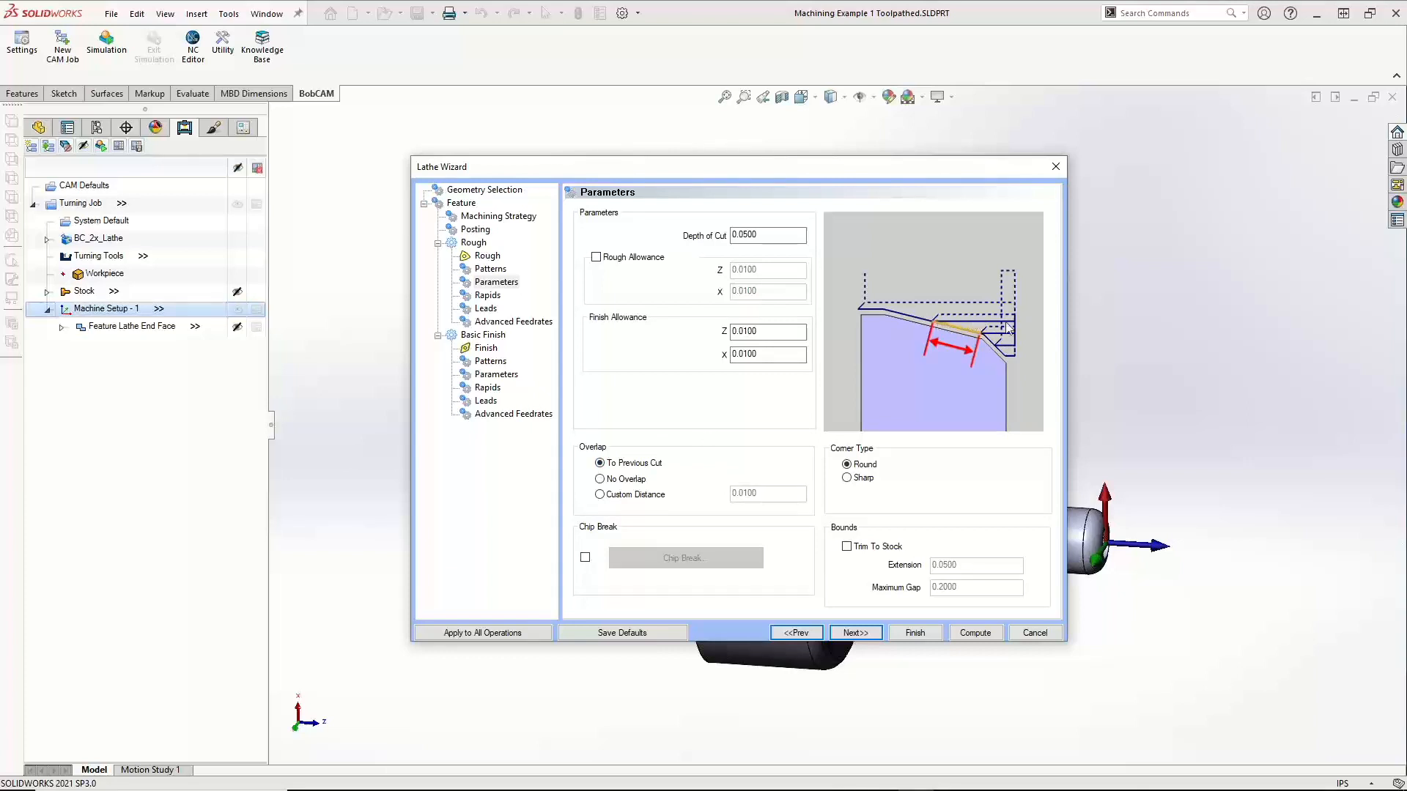
# Try the No Overlap option and chip breaking in the rough pass parameters, restoring To Previous Cut with chip break off
pyautogui.click(627, 480)
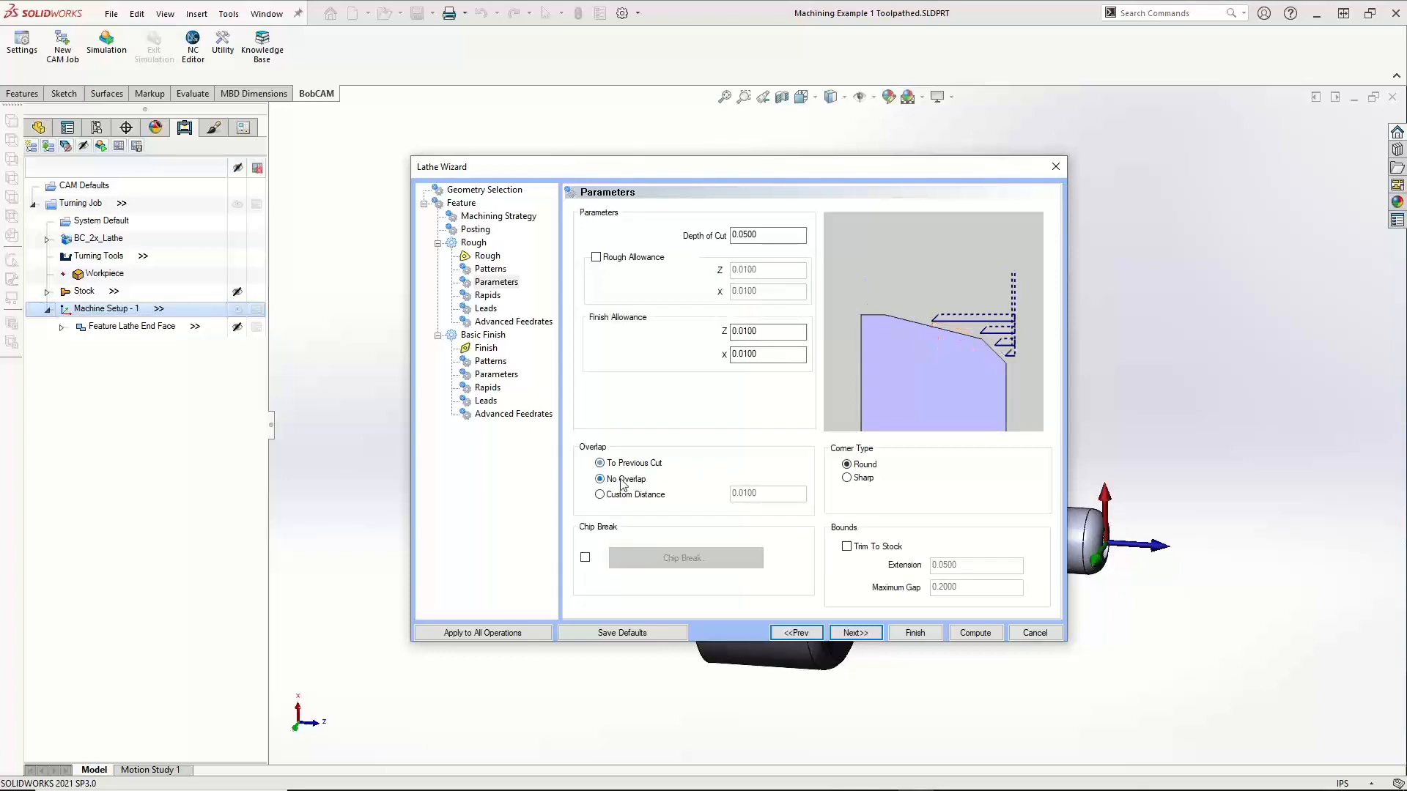
pyautogui.click(624, 466)
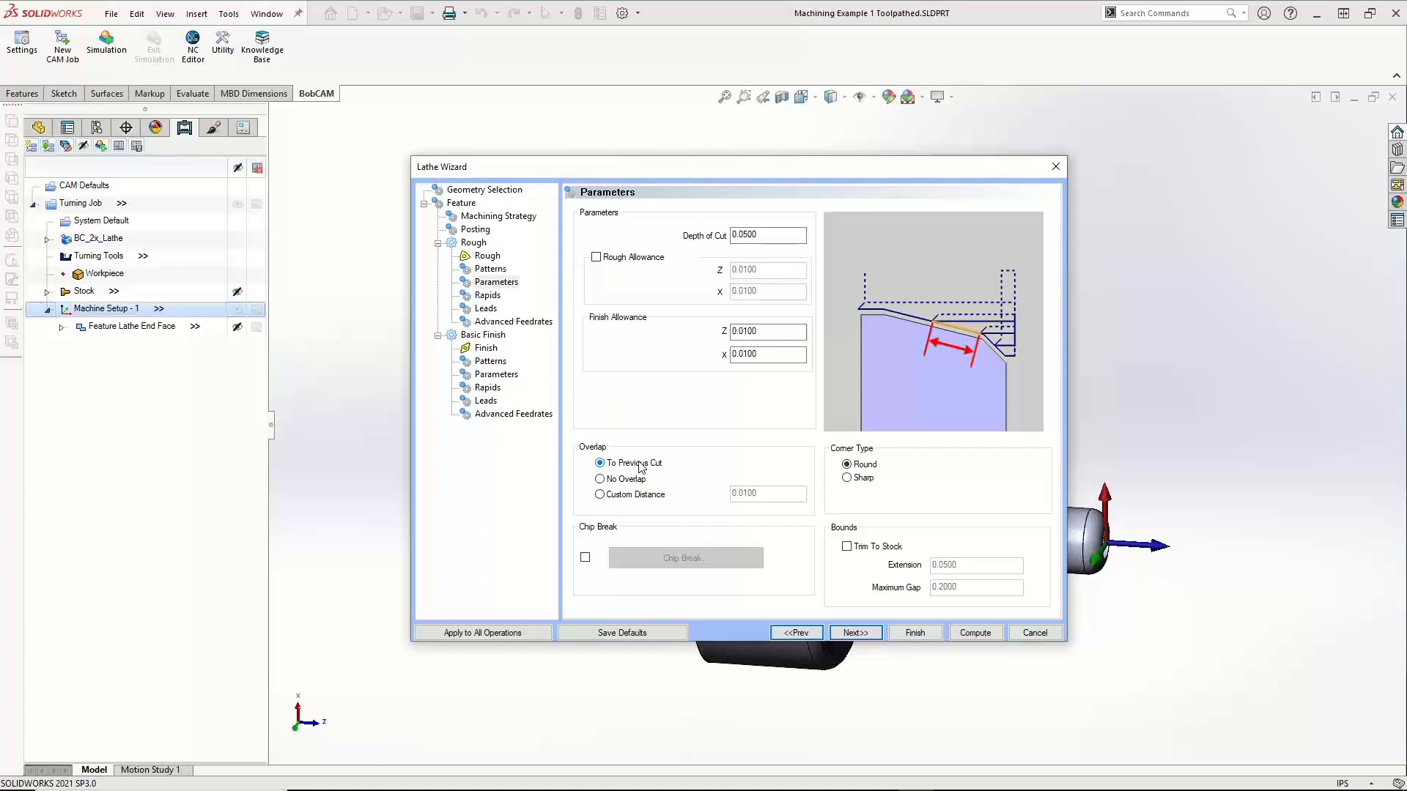
pyautogui.click(586, 559)
pyautogui.click(585, 558)
# Review the rough pass's rapids, leads and advanced feedrates, plus the finish tool data and tool crib, without changing anything
pyautogui.click(854, 633)
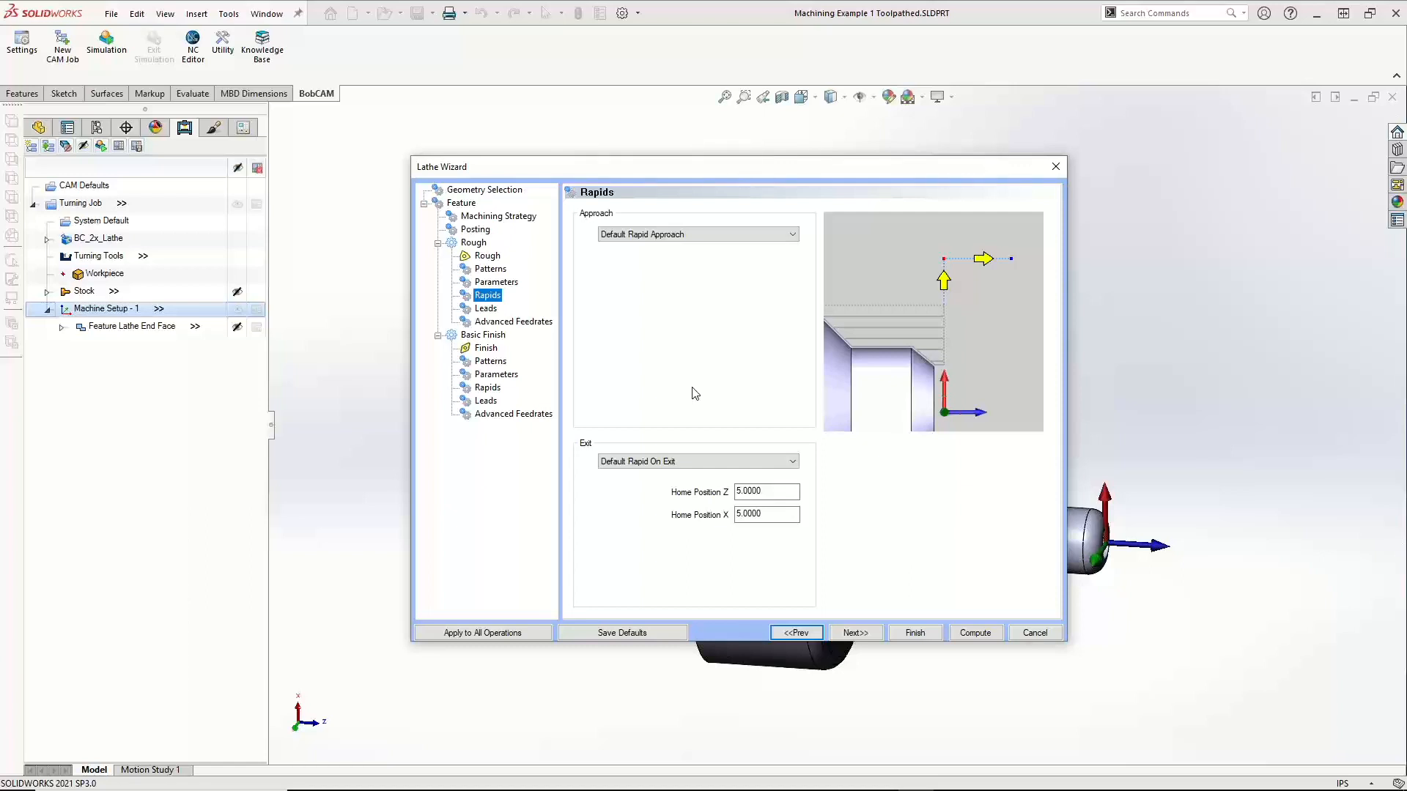
pyautogui.click(855, 632)
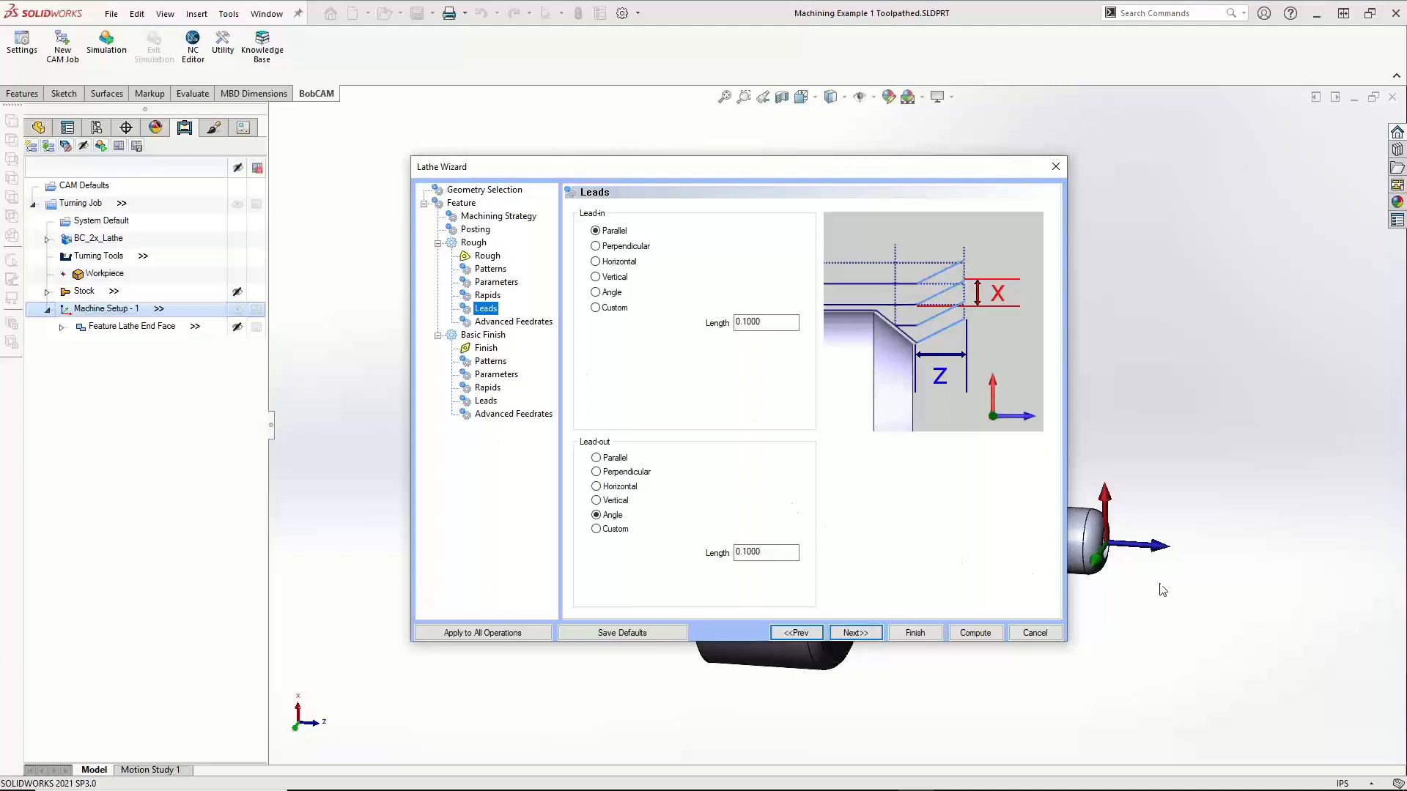
pyautogui.click(862, 632)
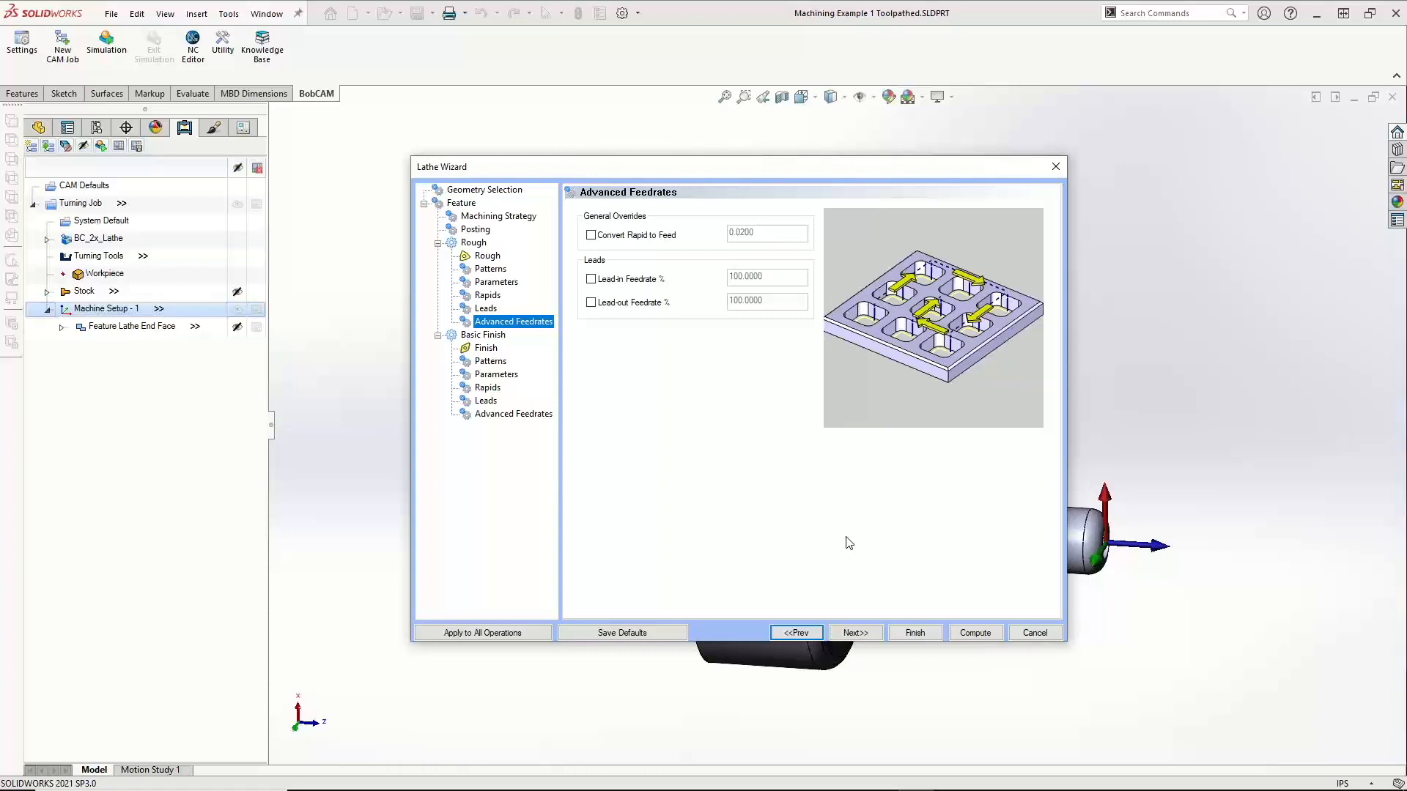
pyautogui.click(855, 633)
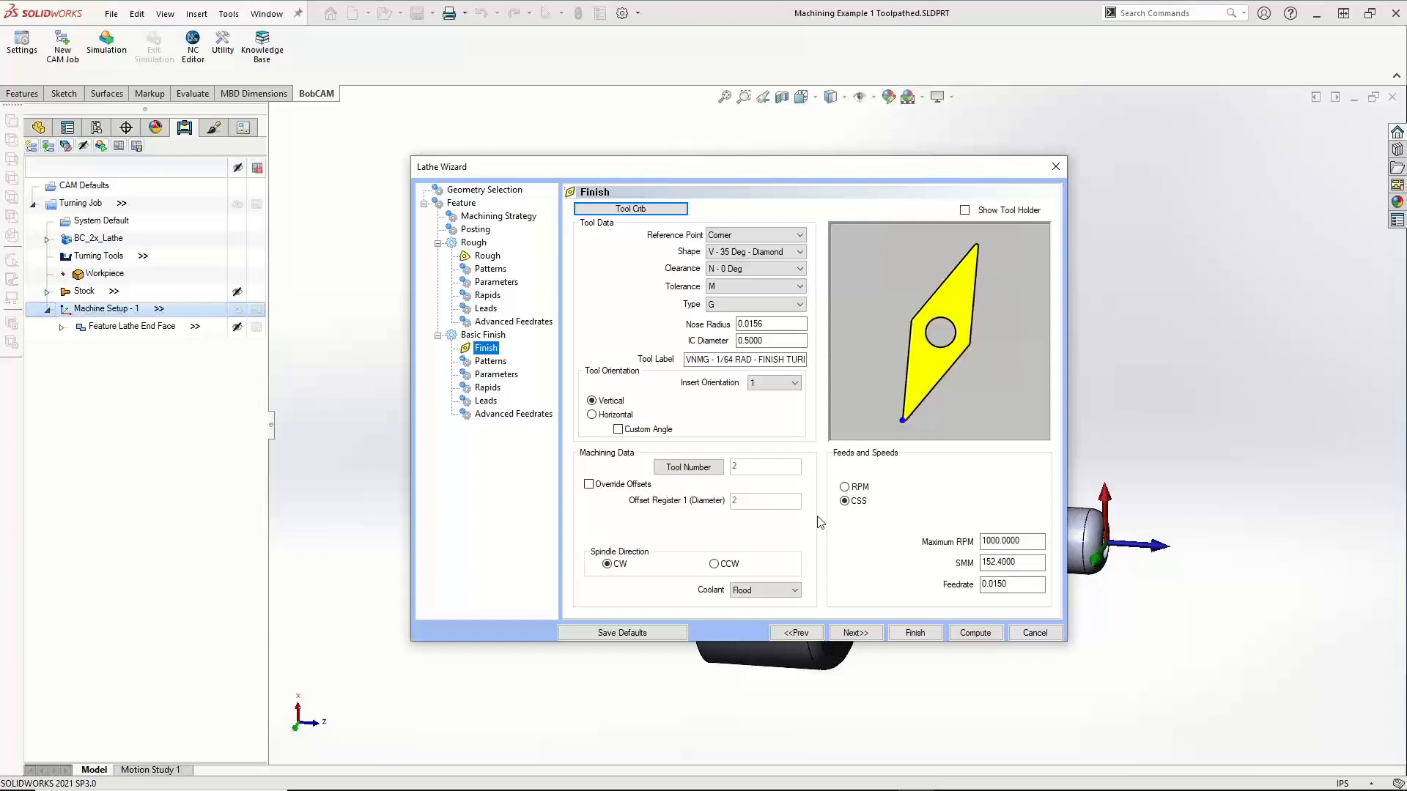
pyautogui.click(629, 209)
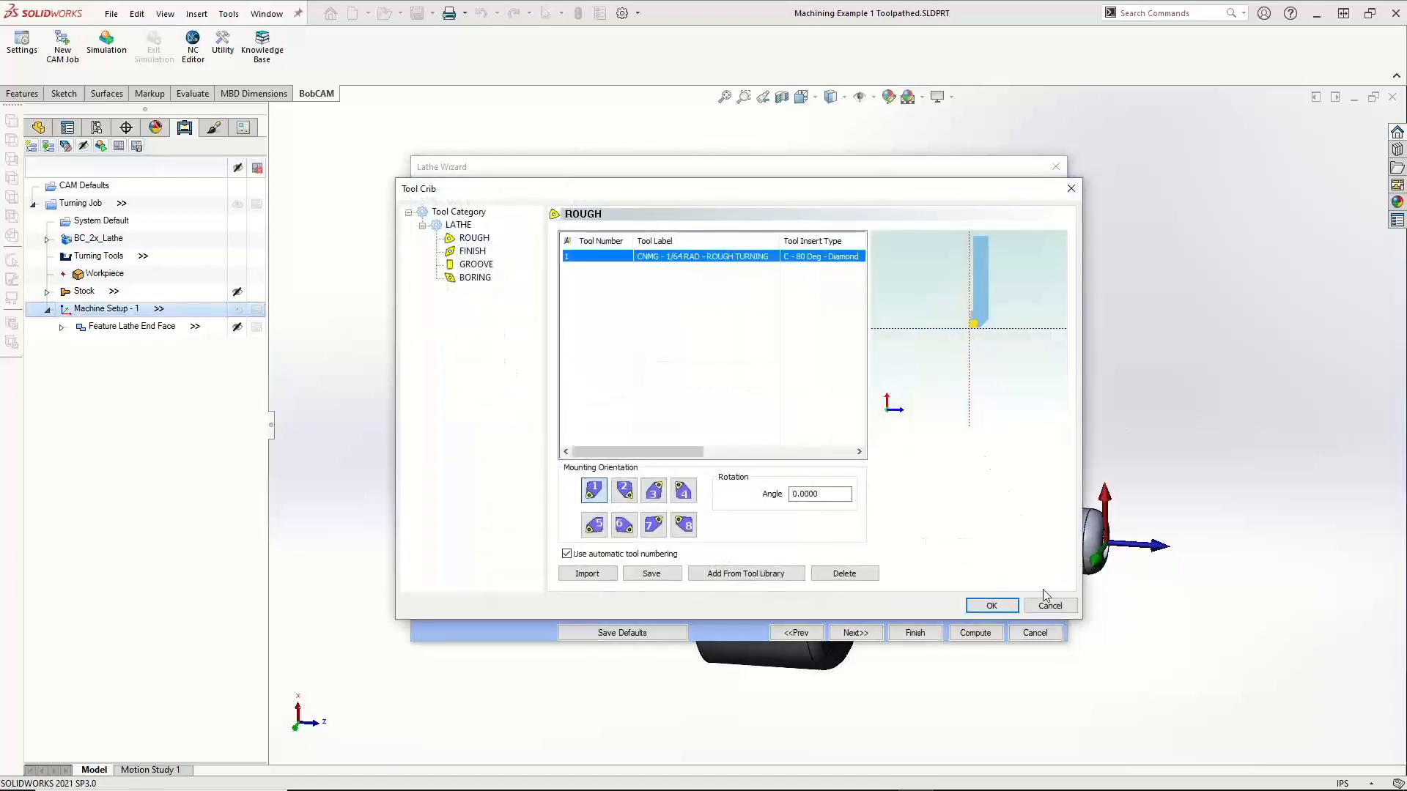
pyautogui.click(1049, 606)
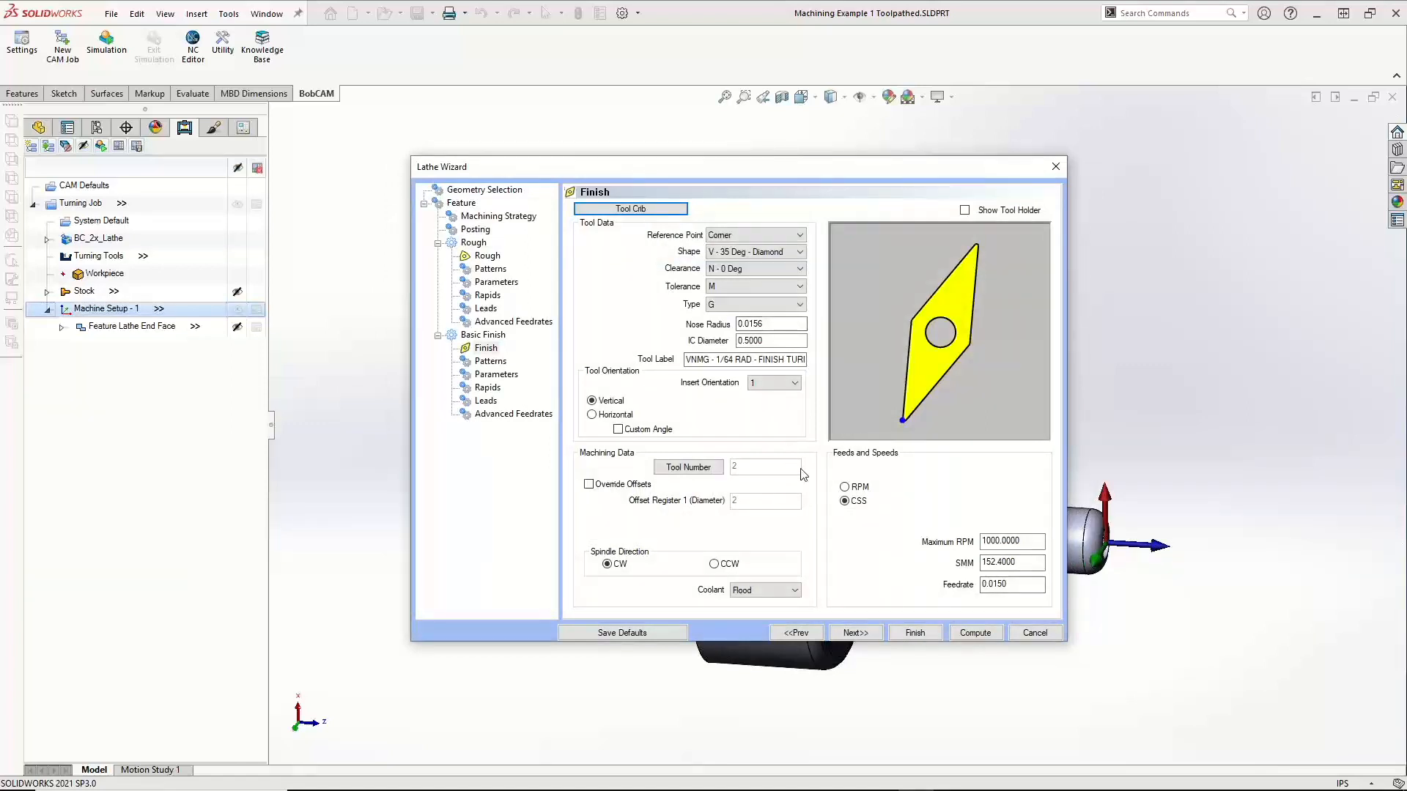
# Compare the finish pass's Alternate patterns Both, Face Vertical Only and Turn Diameter Only, and return to Continuous
pyautogui.click(855, 632)
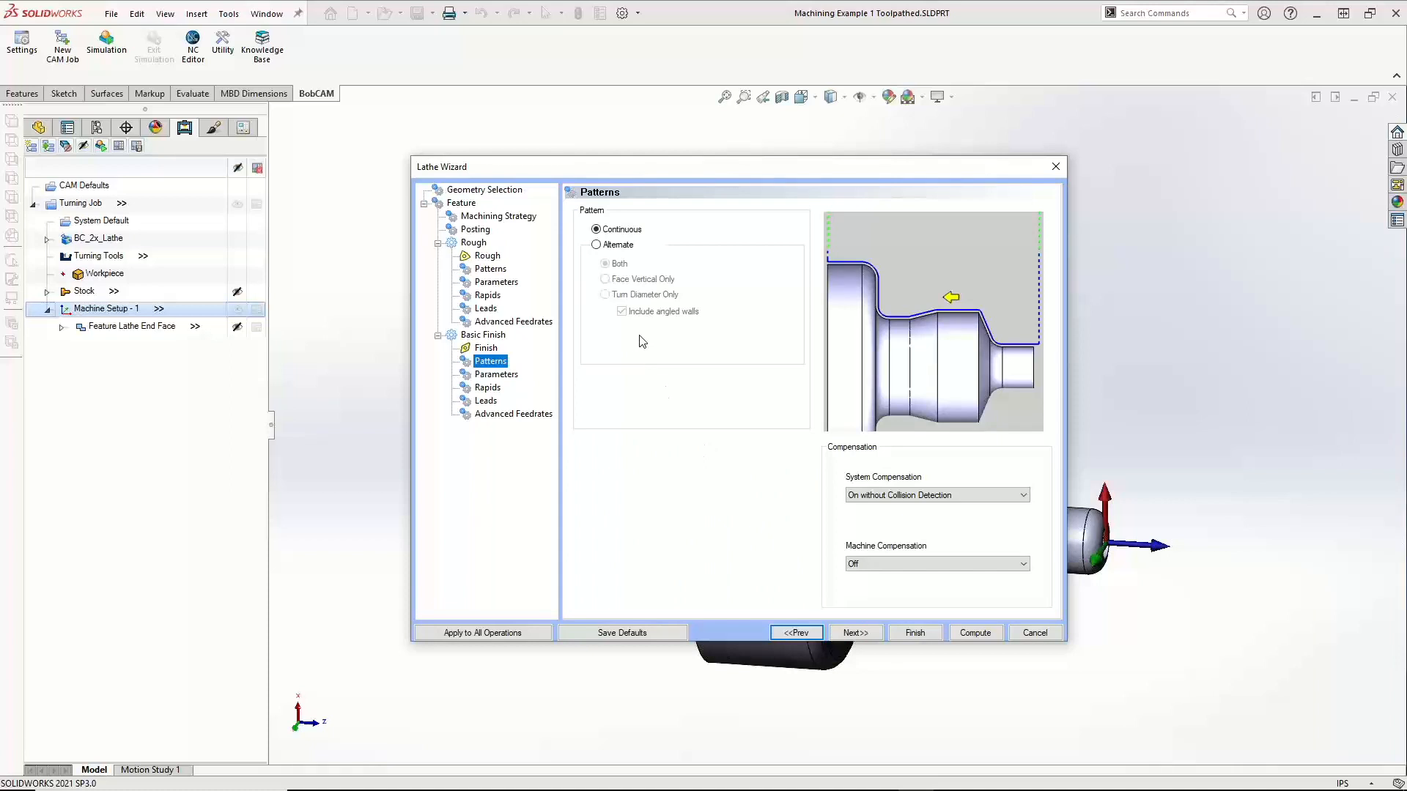
pyautogui.click(597, 229)
pyautogui.click(596, 245)
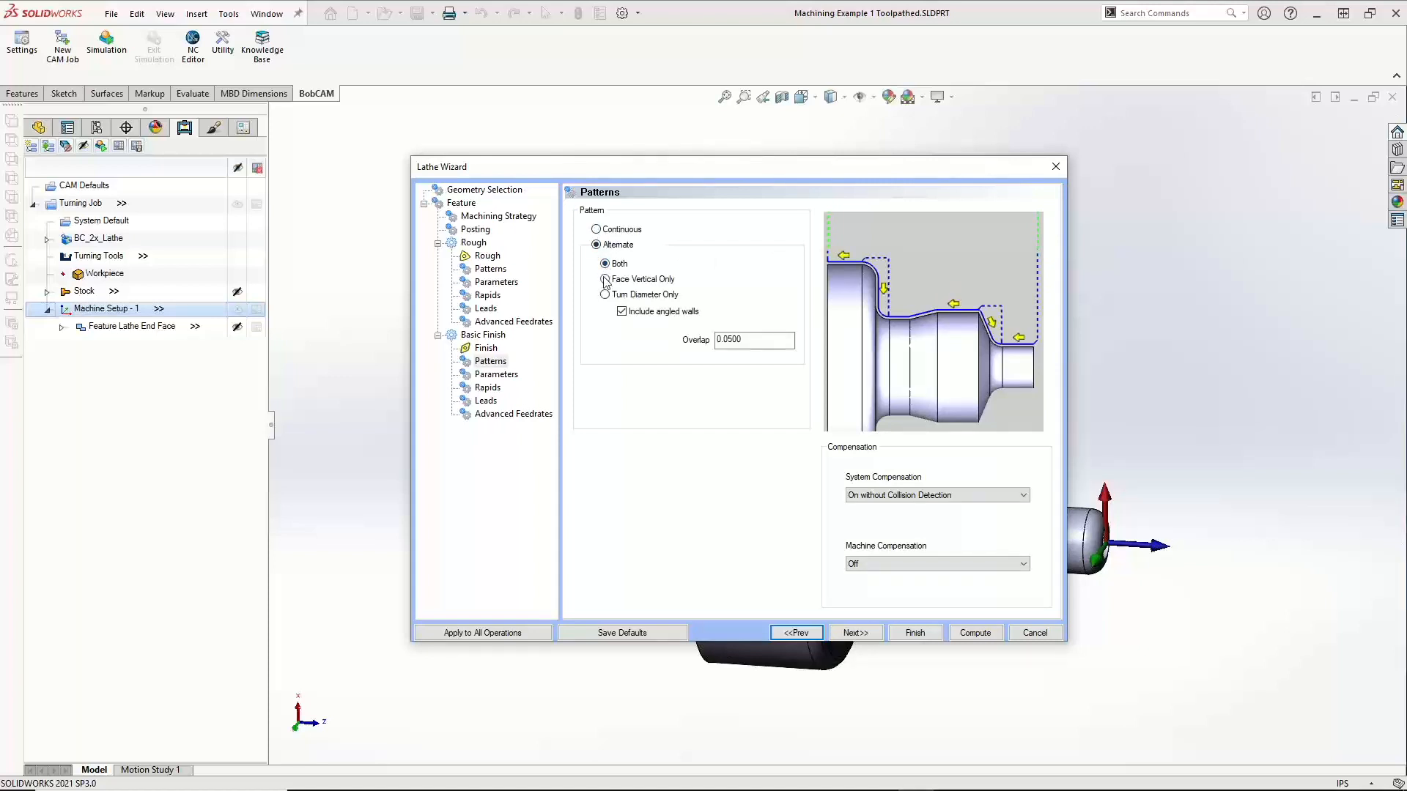
pyautogui.click(605, 279)
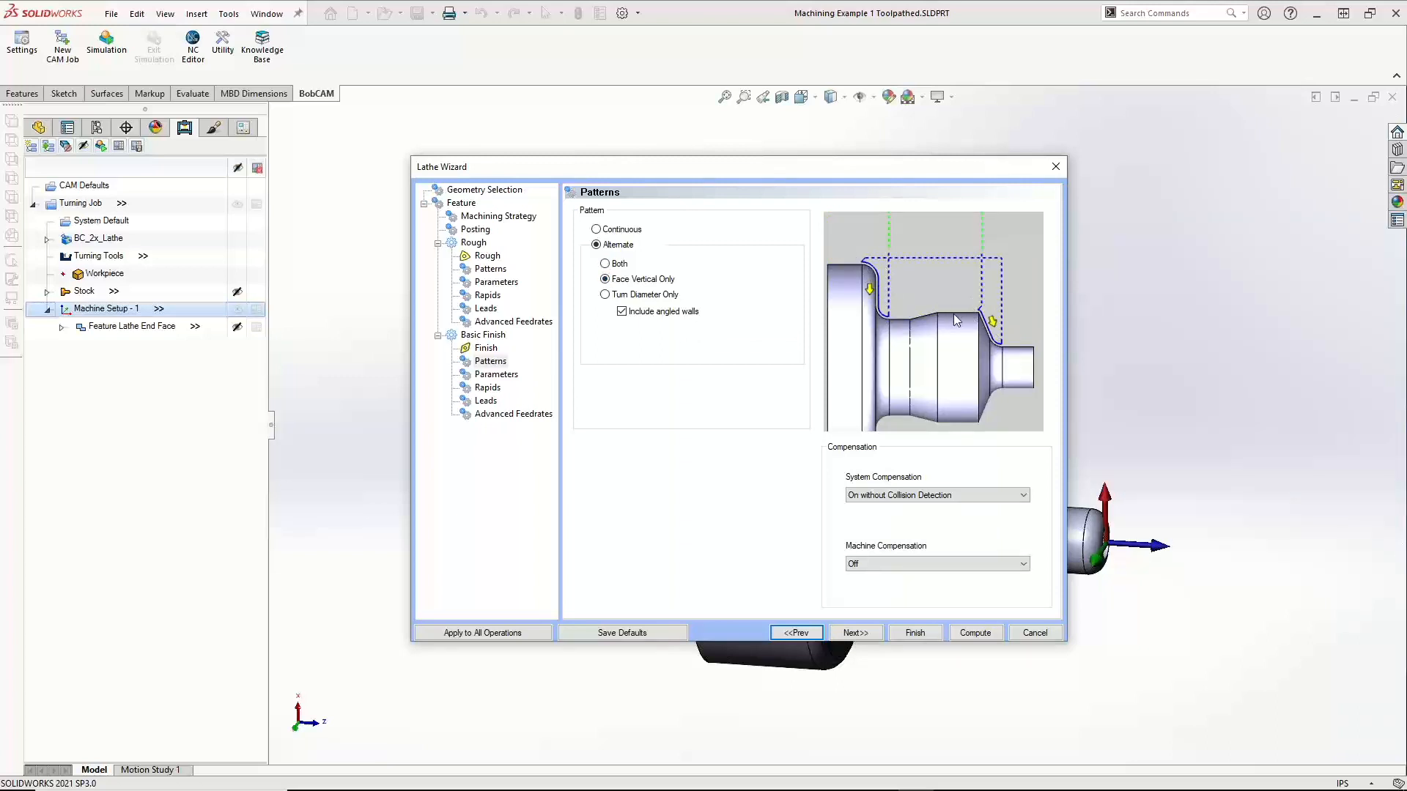
pyautogui.click(608, 294)
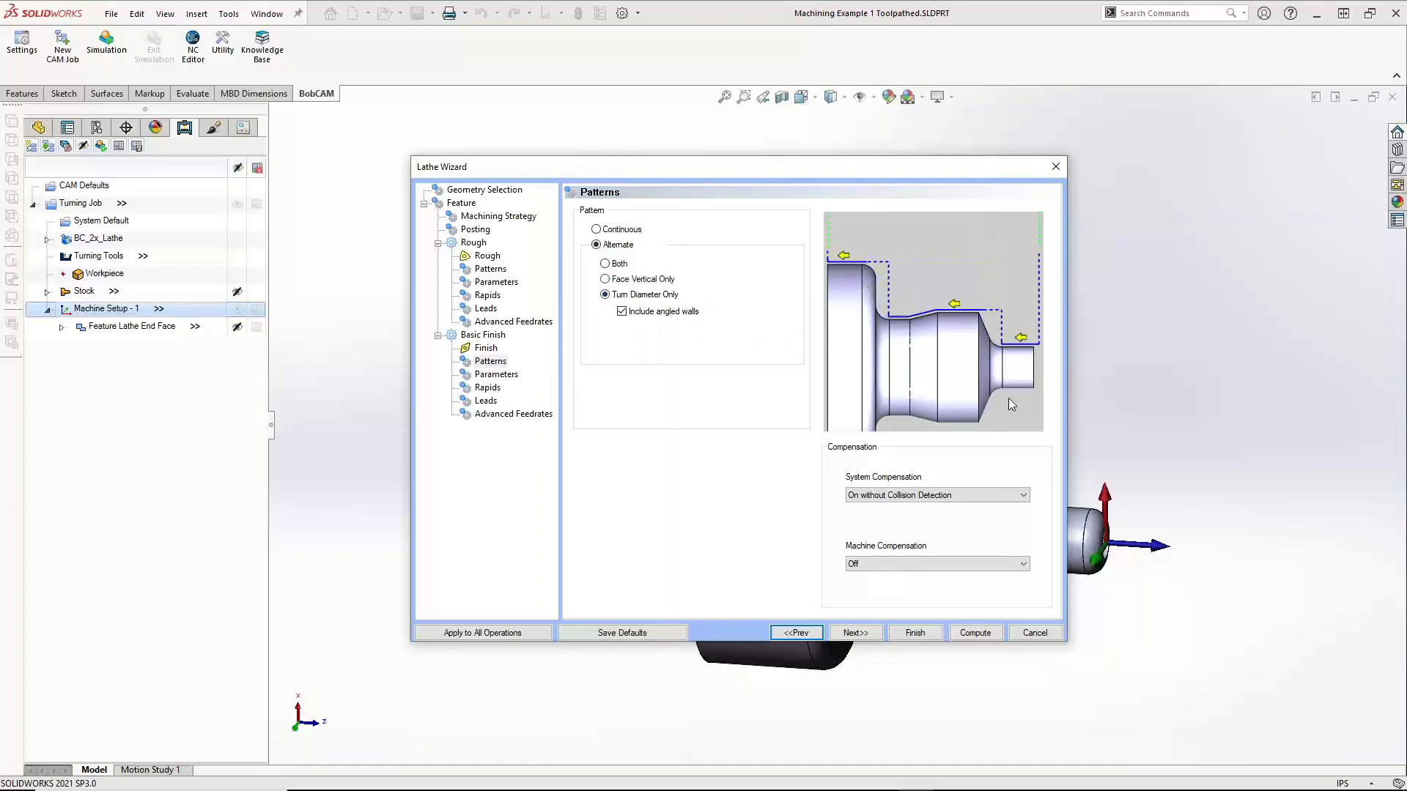
pyautogui.click(605, 264)
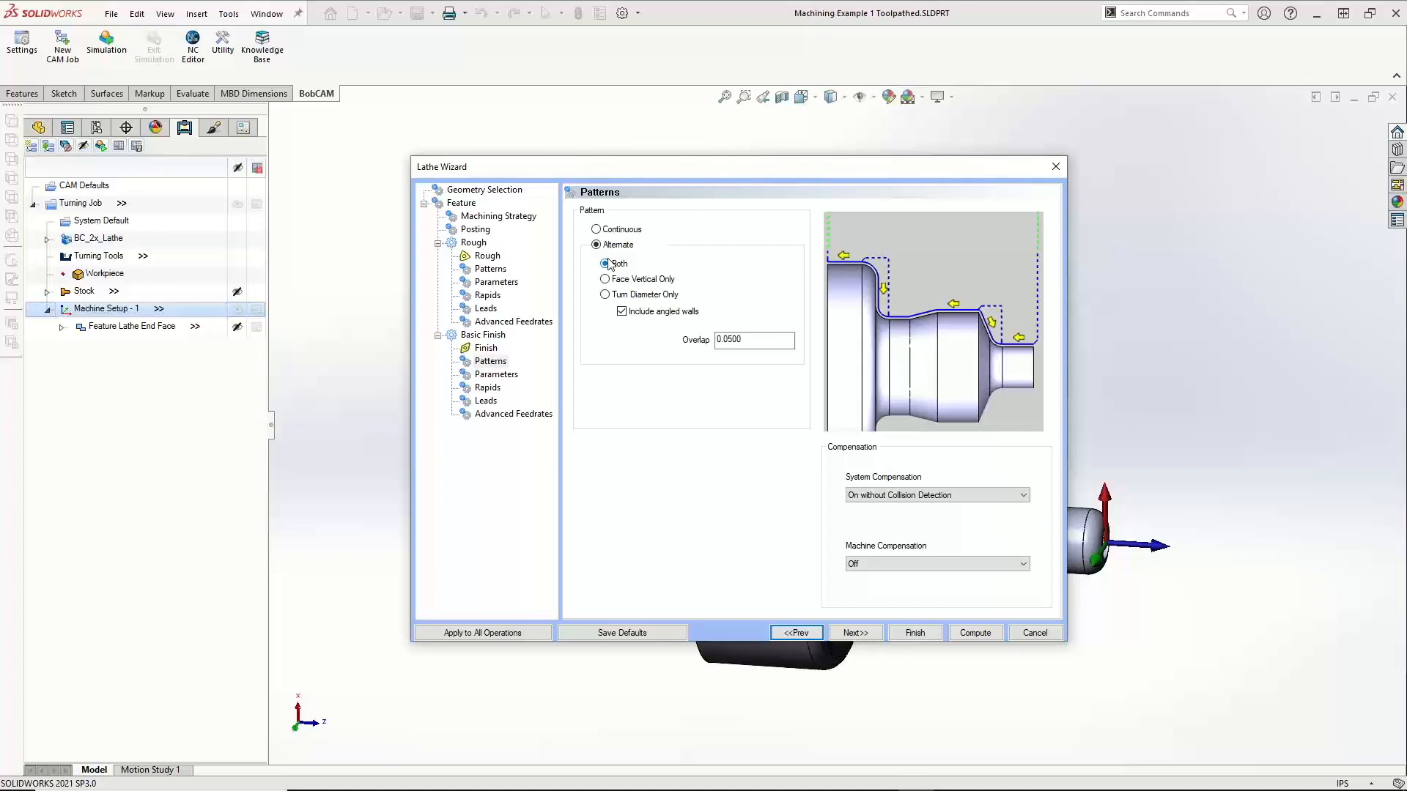
pyautogui.click(596, 230)
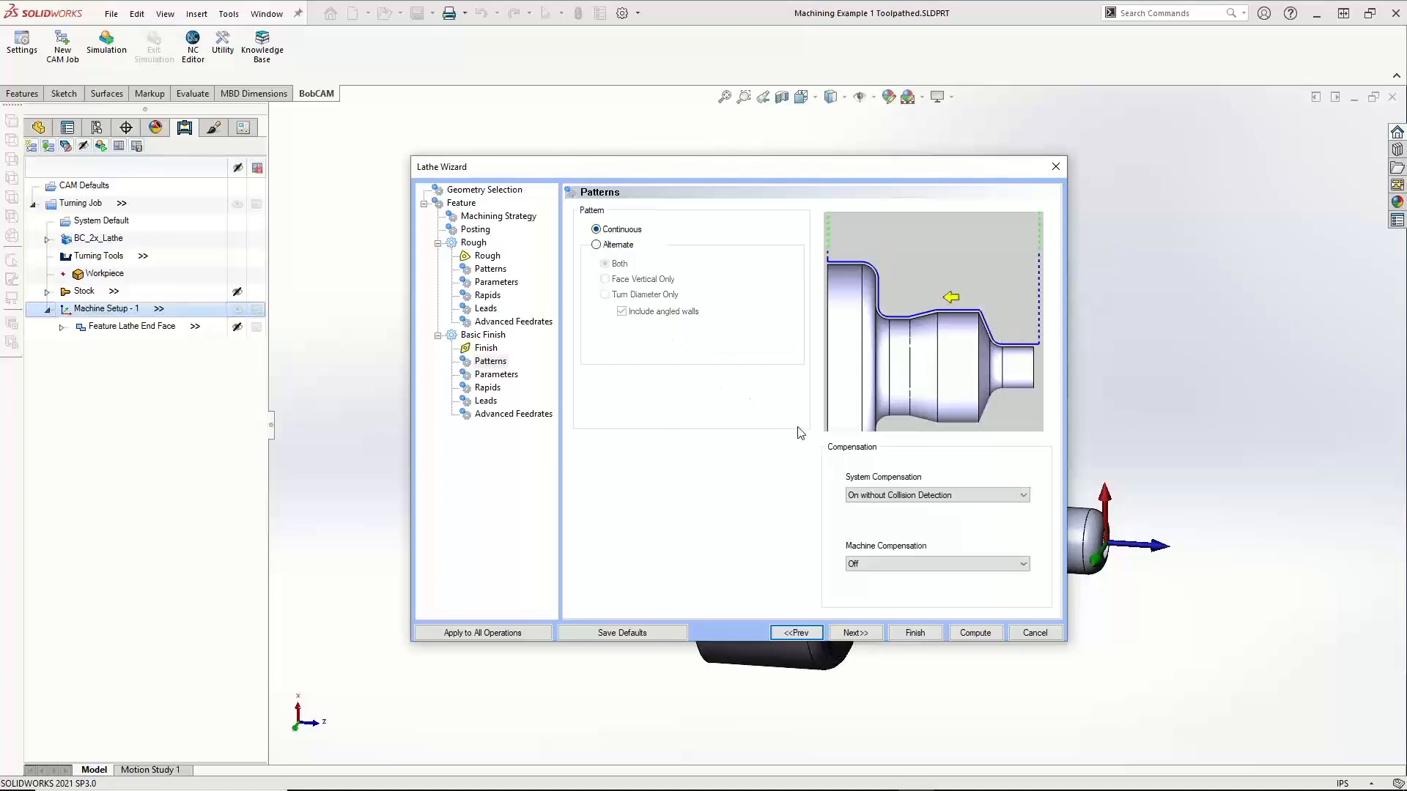
# Set the finish pass's system compensation to On with Collision Detection and enable Use Tool Holder
pyautogui.click(941, 497)
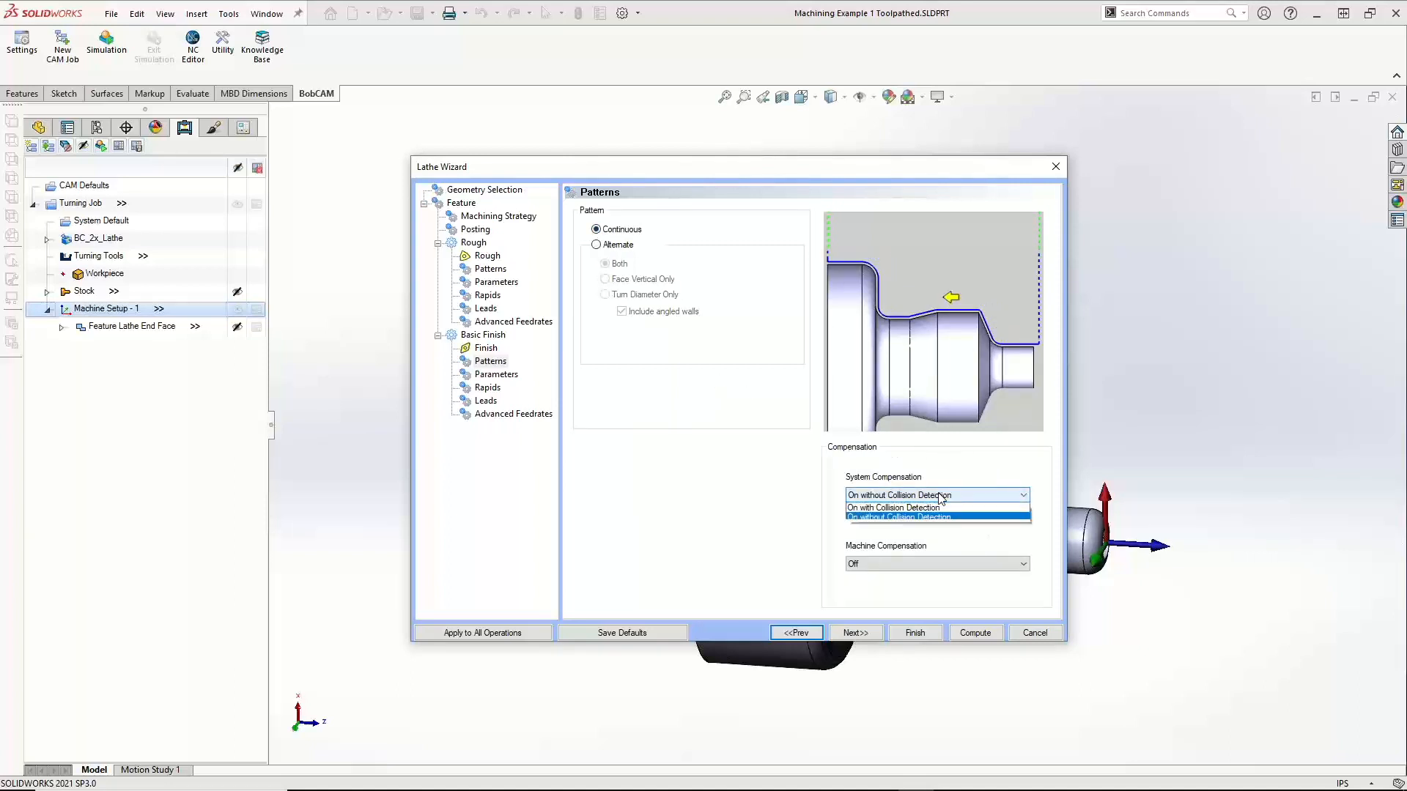
pyautogui.click(898, 508)
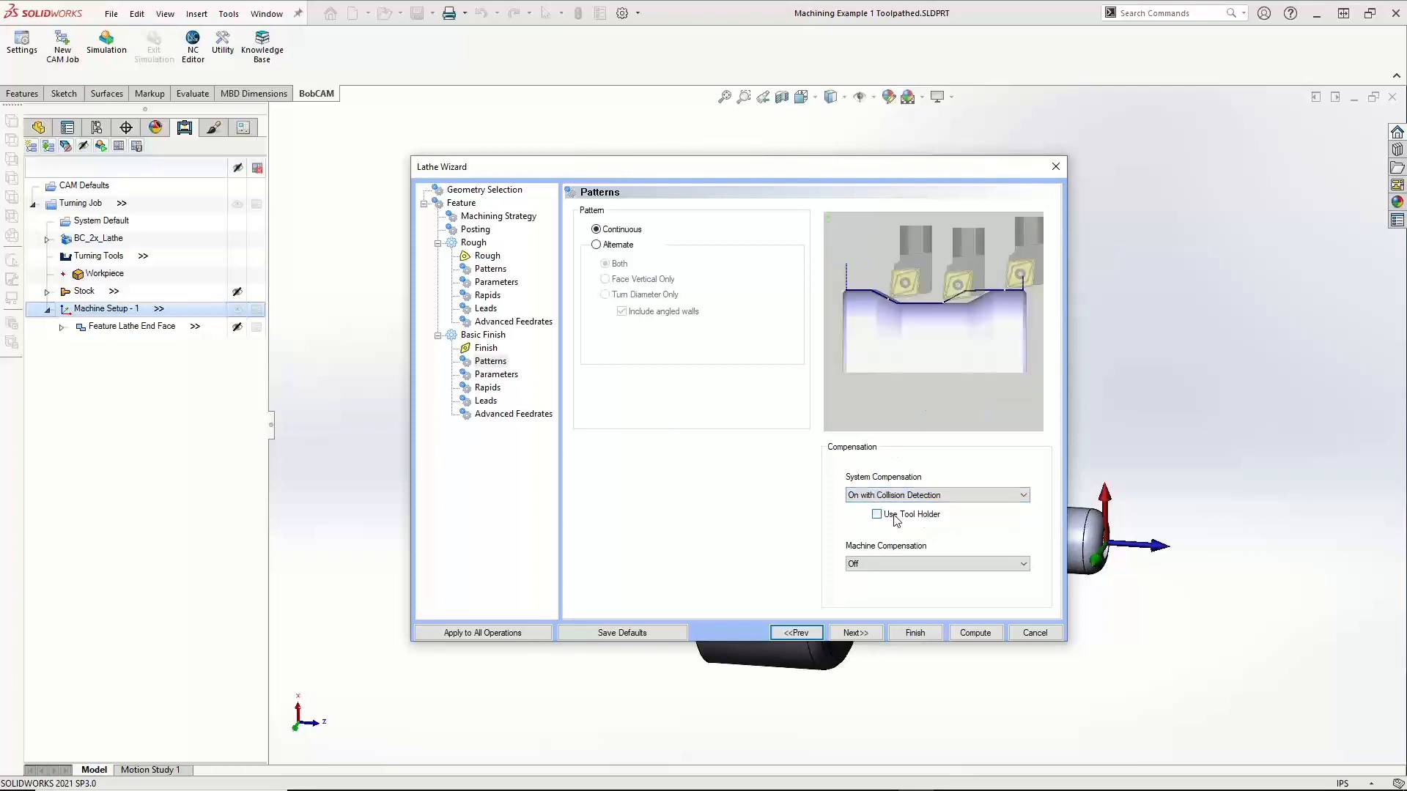
pyautogui.click(895, 516)
# Keep the default finish parameters, rapids, leads and advanced feedrates, and compute the lathe turning toolpaths
pyautogui.click(856, 632)
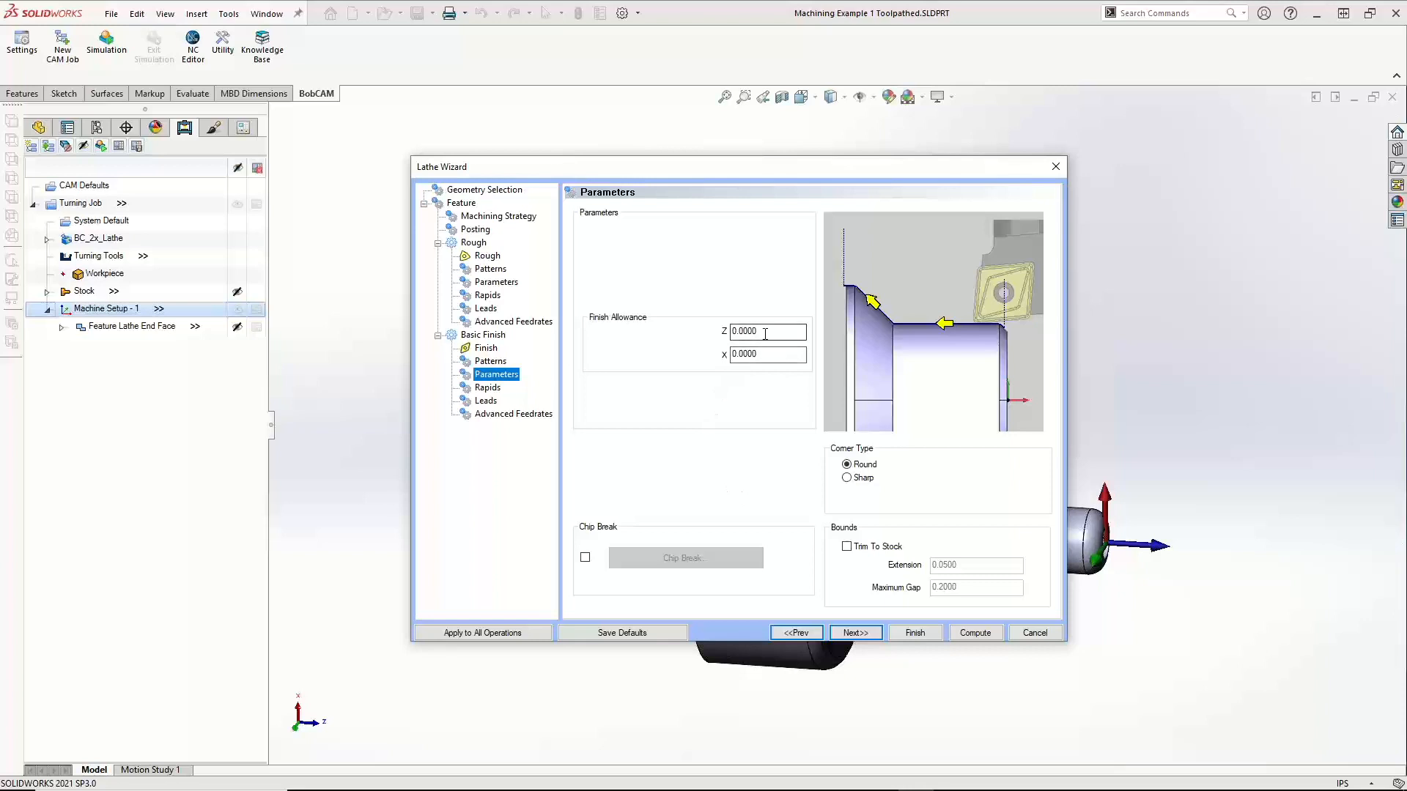
pyautogui.moveTo(762, 334); pyautogui.dragTo(722, 356)
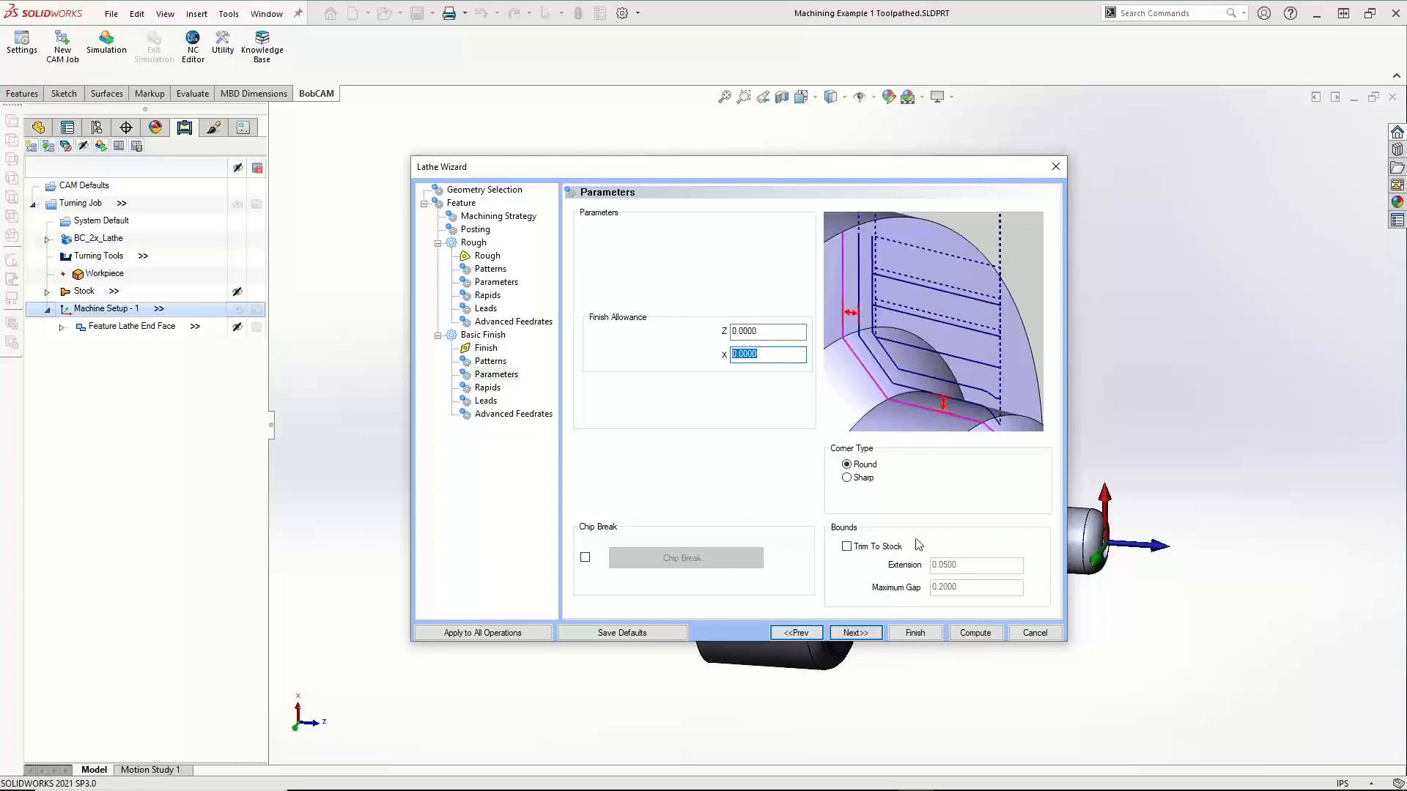
pyautogui.click(853, 635)
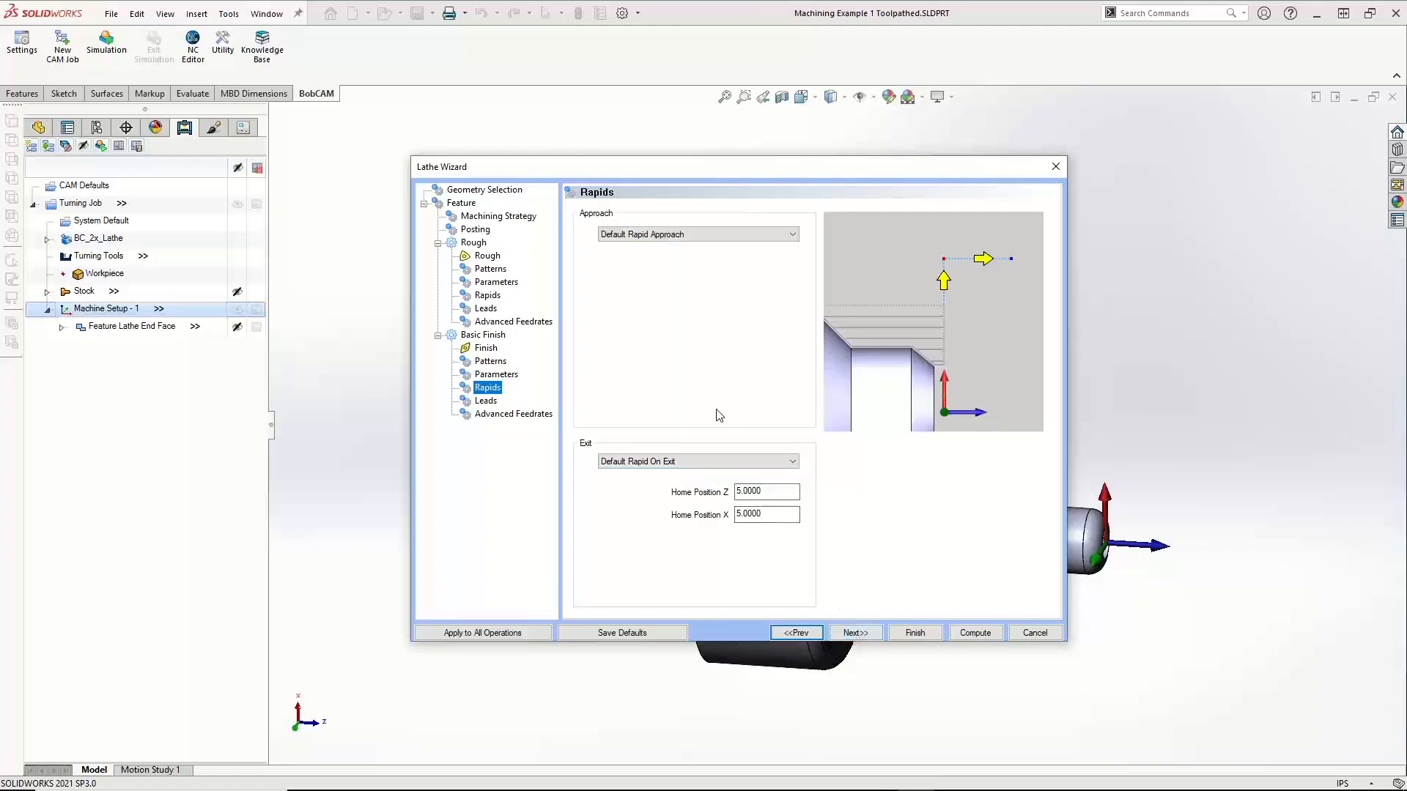
pyautogui.click(873, 633)
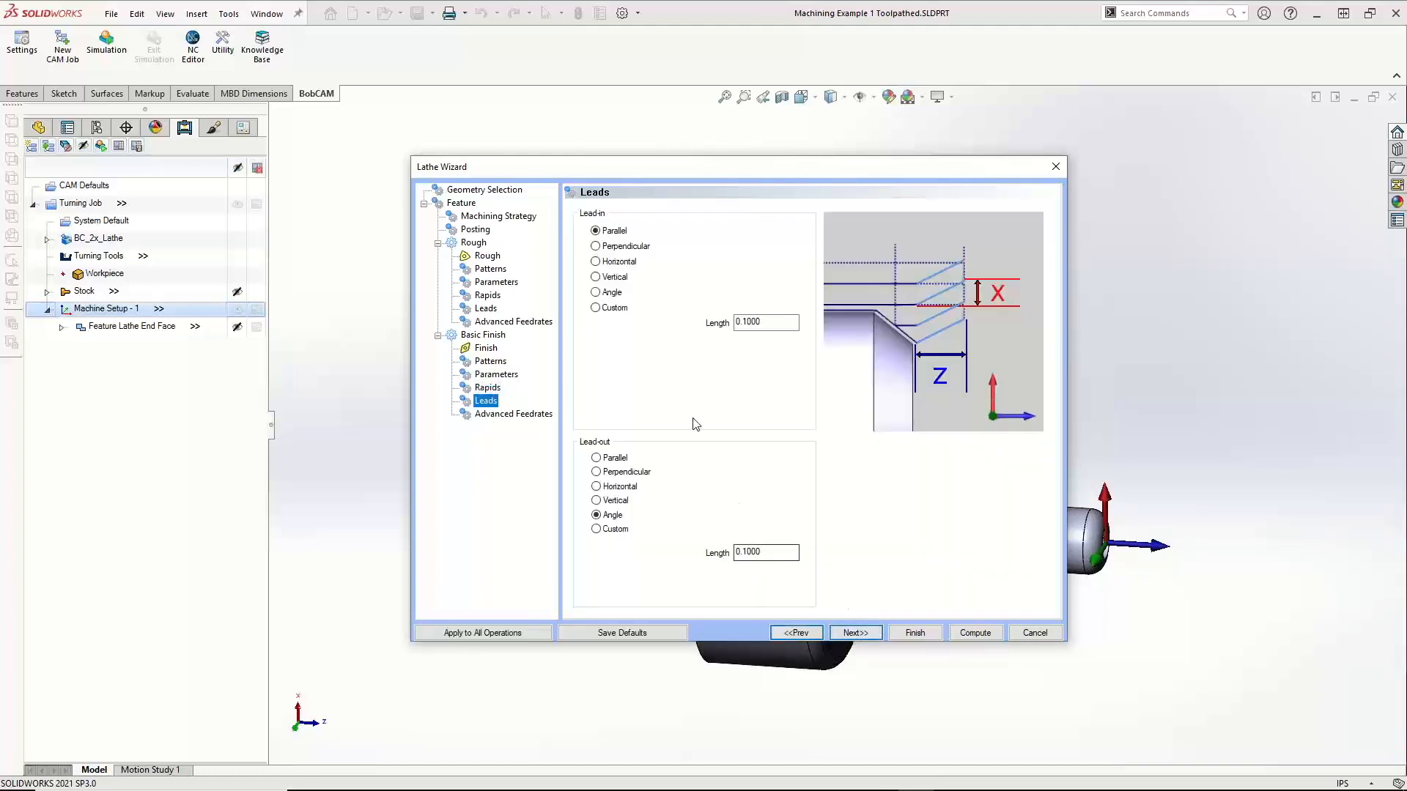
pyautogui.click(872, 630)
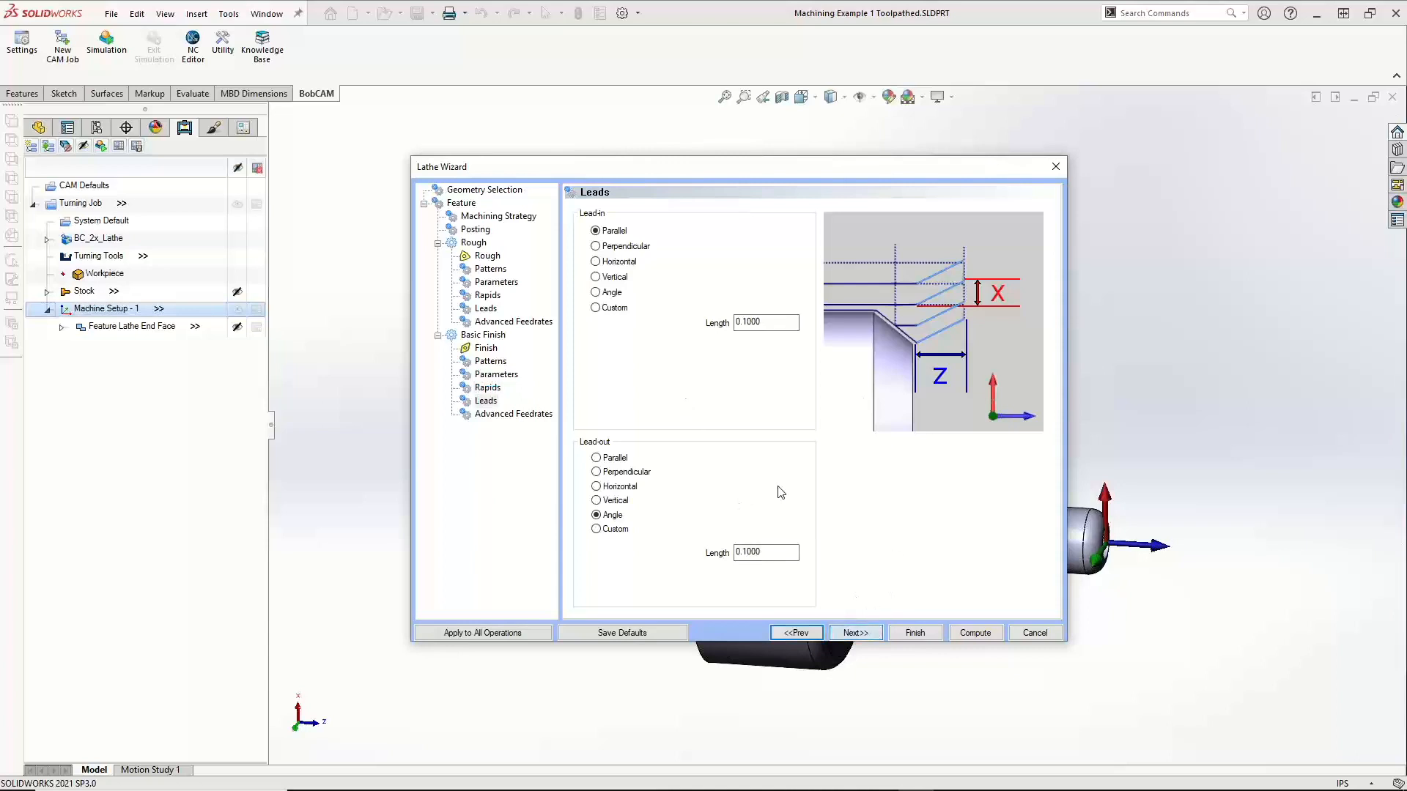
pyautogui.click(850, 628)
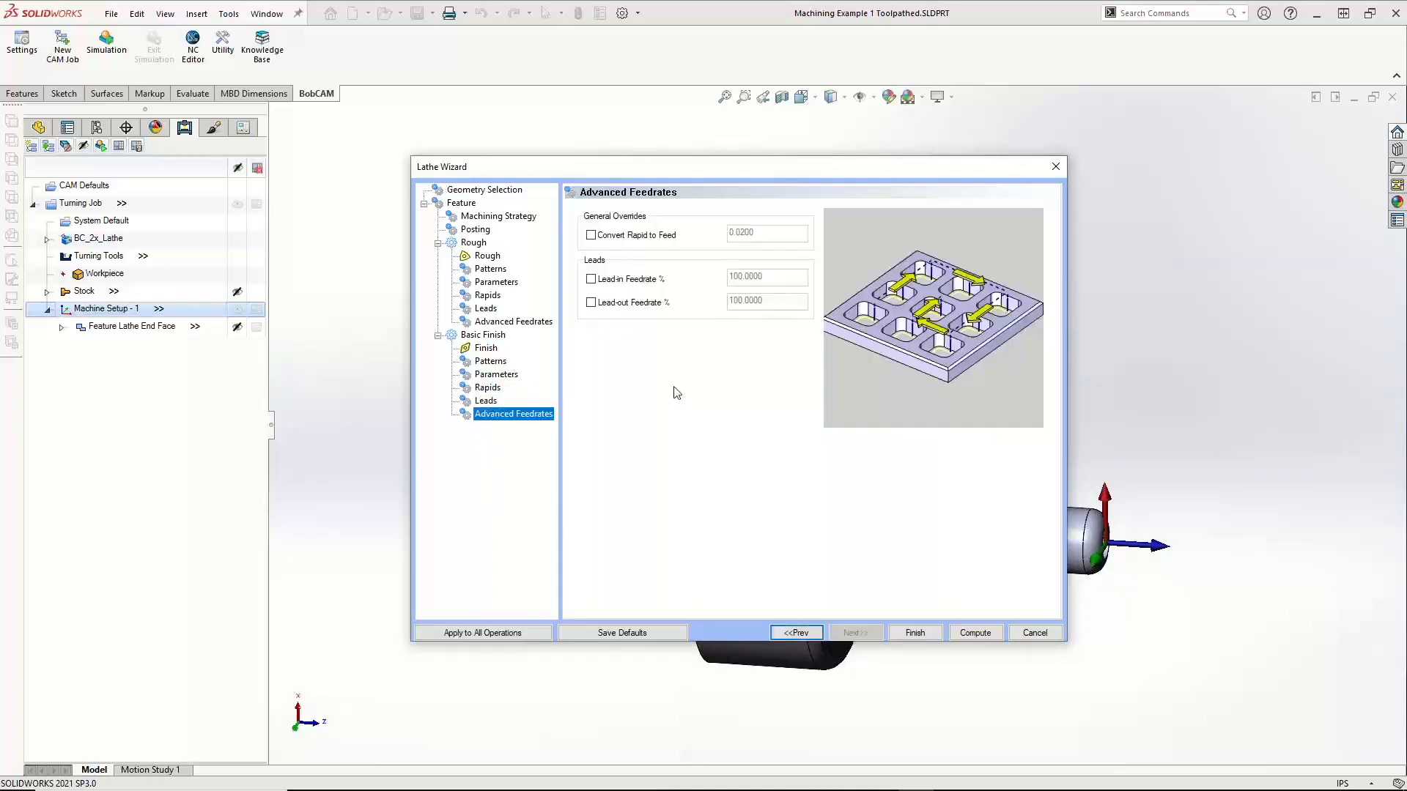
pyautogui.click(977, 633)
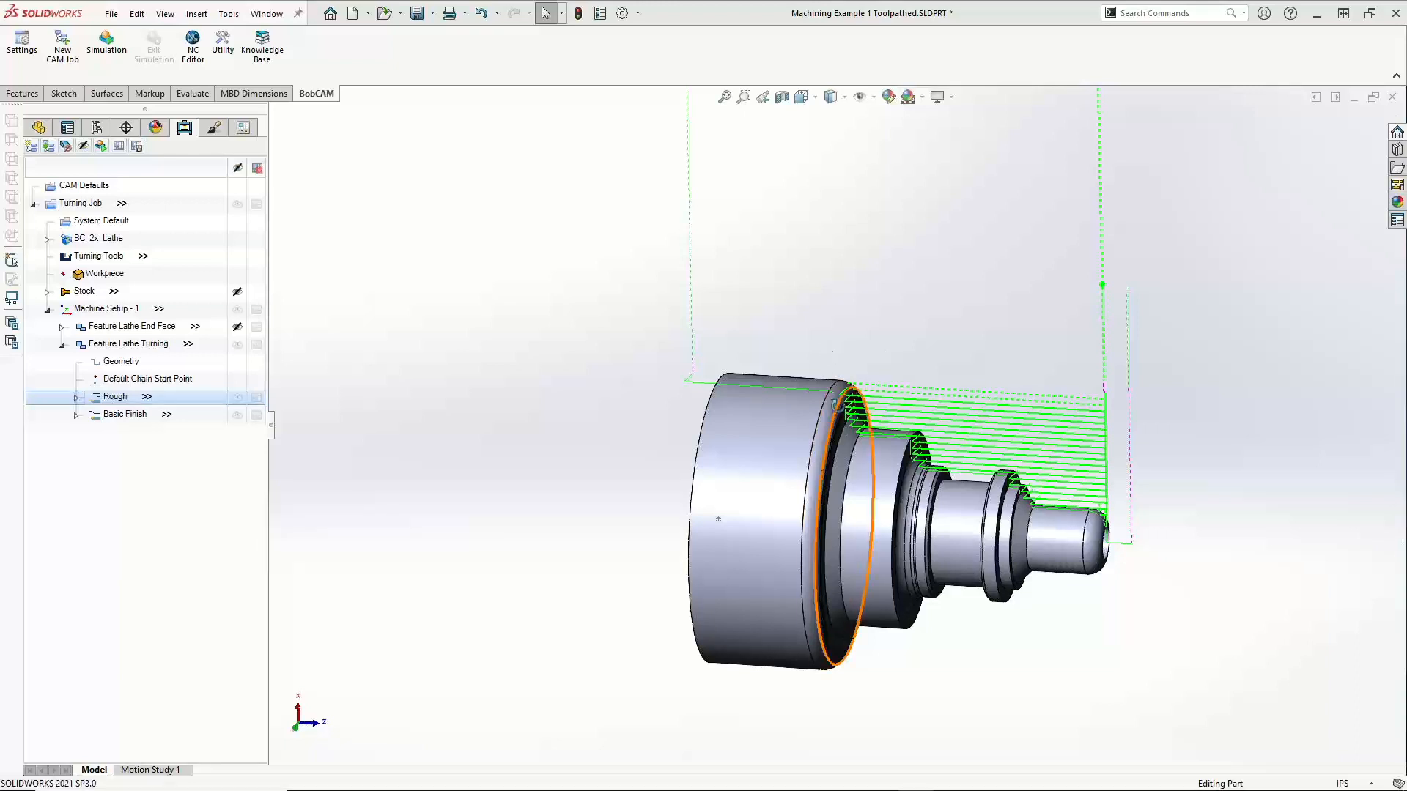
# Save the part with the computed turning toolpaths
pyautogui.moveTo(836, 425); pyautogui.dragTo(849, 367, button='middle')
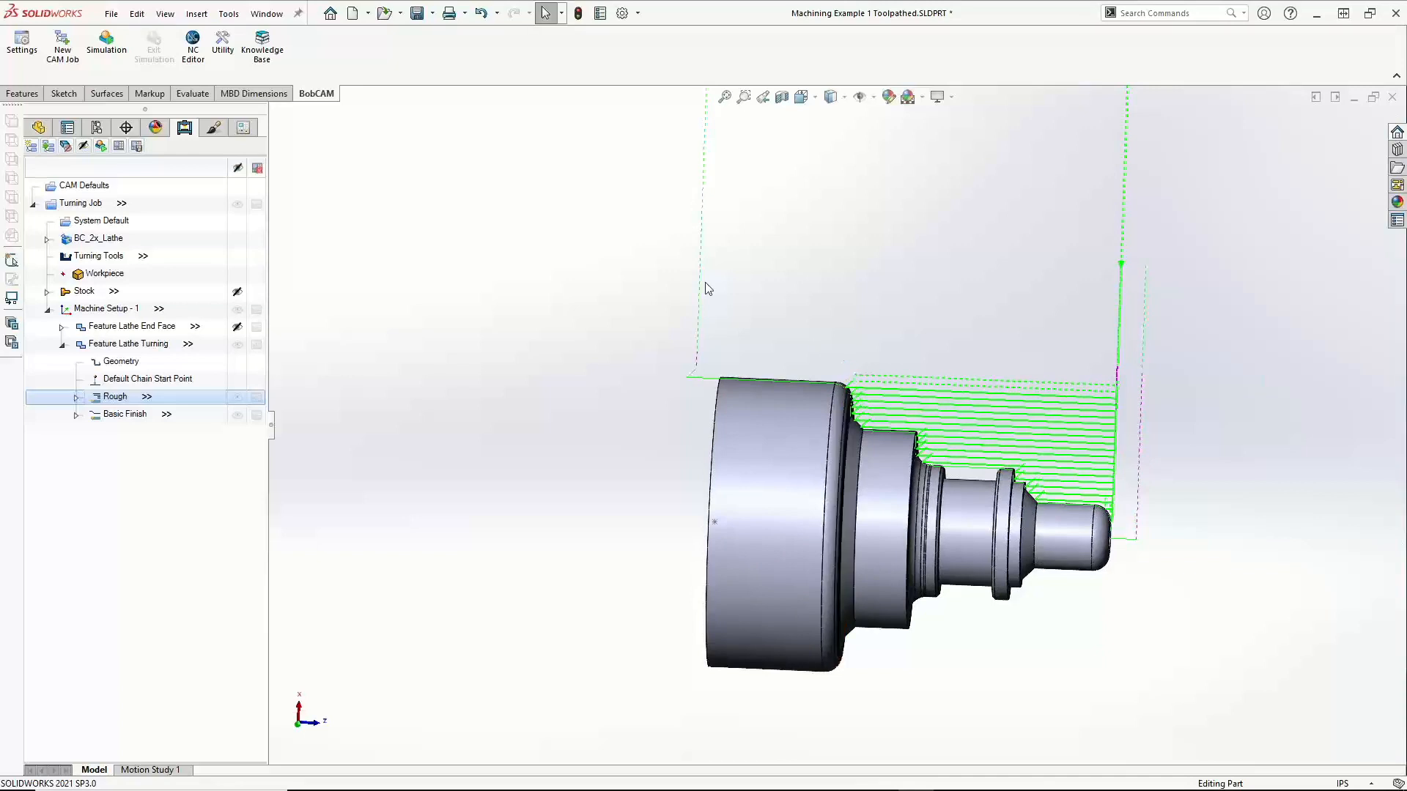
pyautogui.click(111, 13)
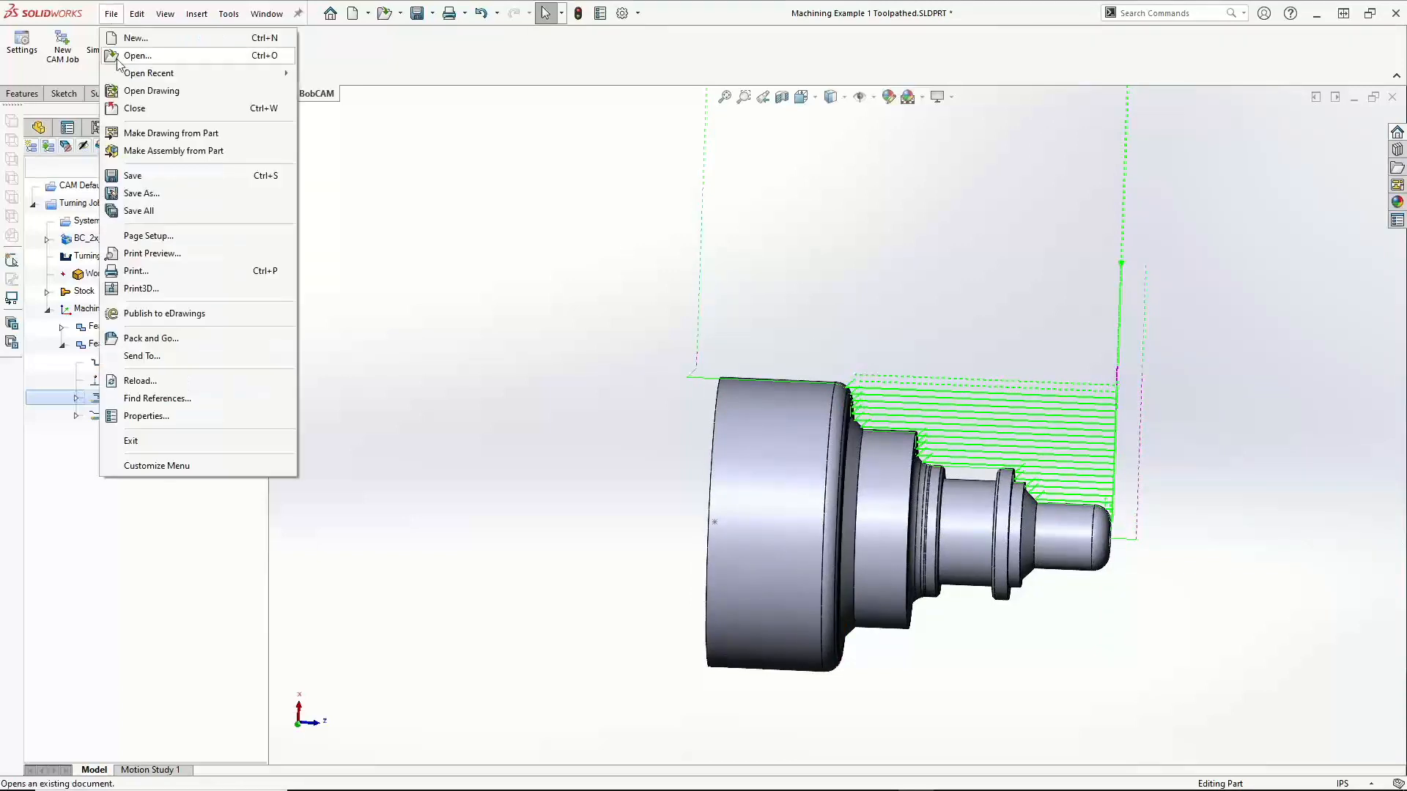
pyautogui.click(147, 178)
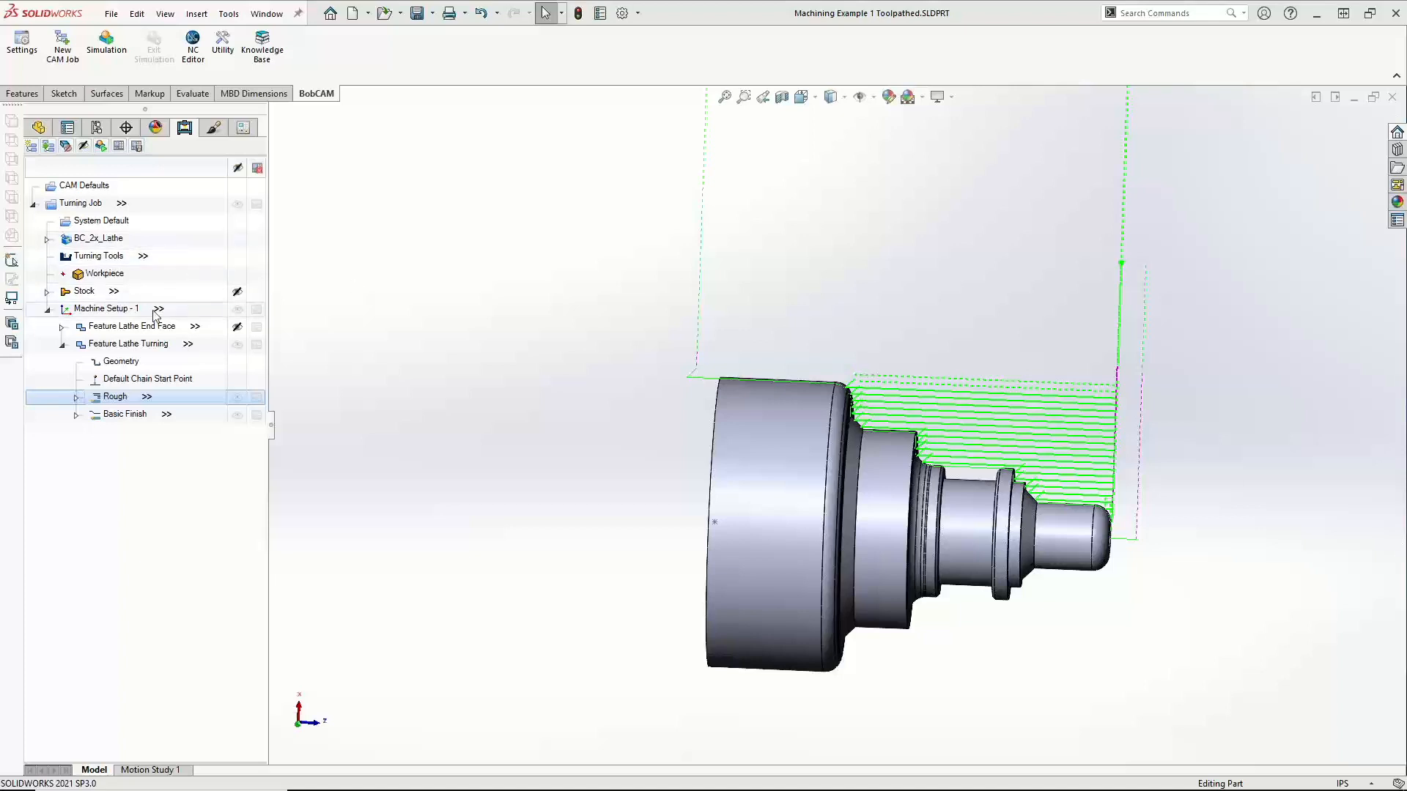
# Hide the Feature Lathe Turning toolpaths and collapse that feature in the CAM tree
pyautogui.click(237, 344)
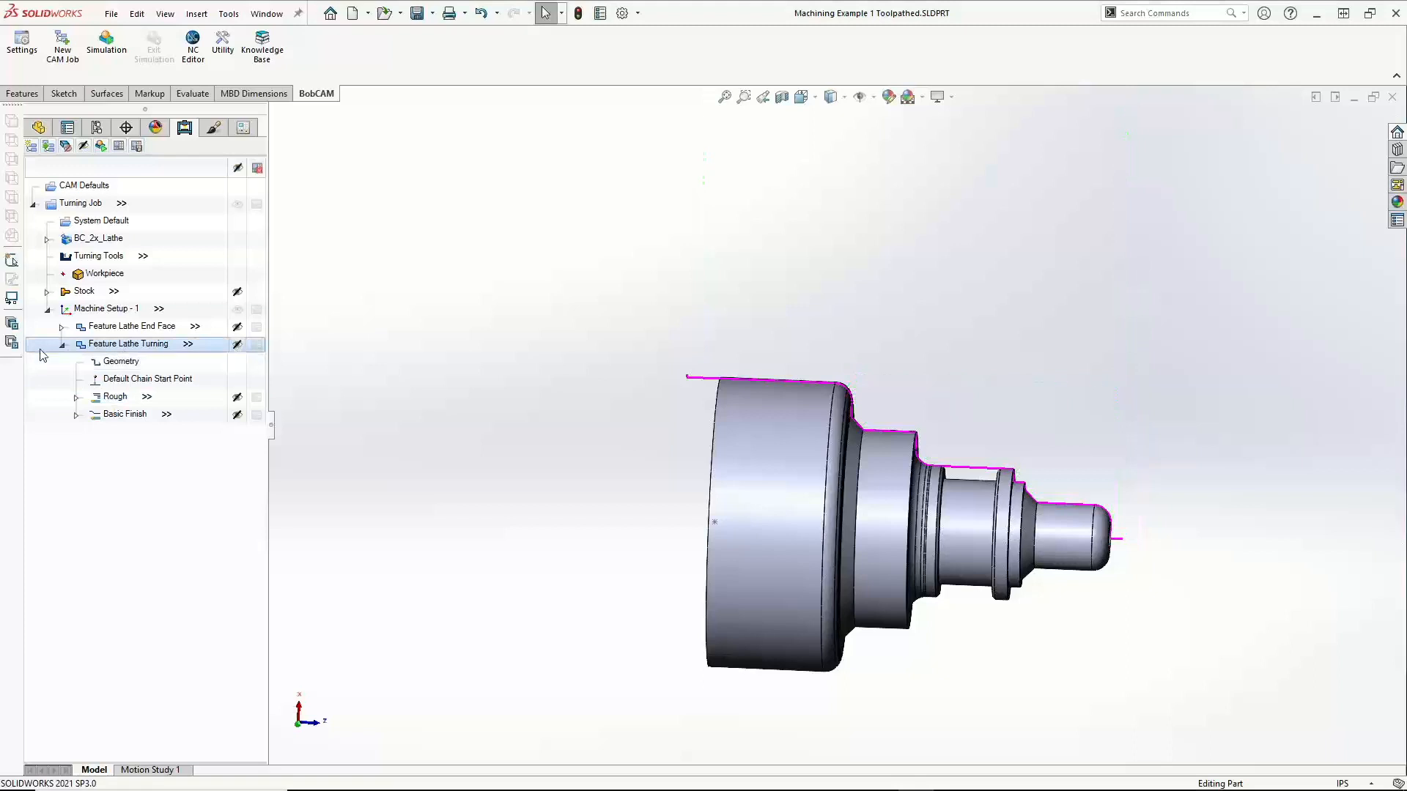
pyautogui.click(62, 346)
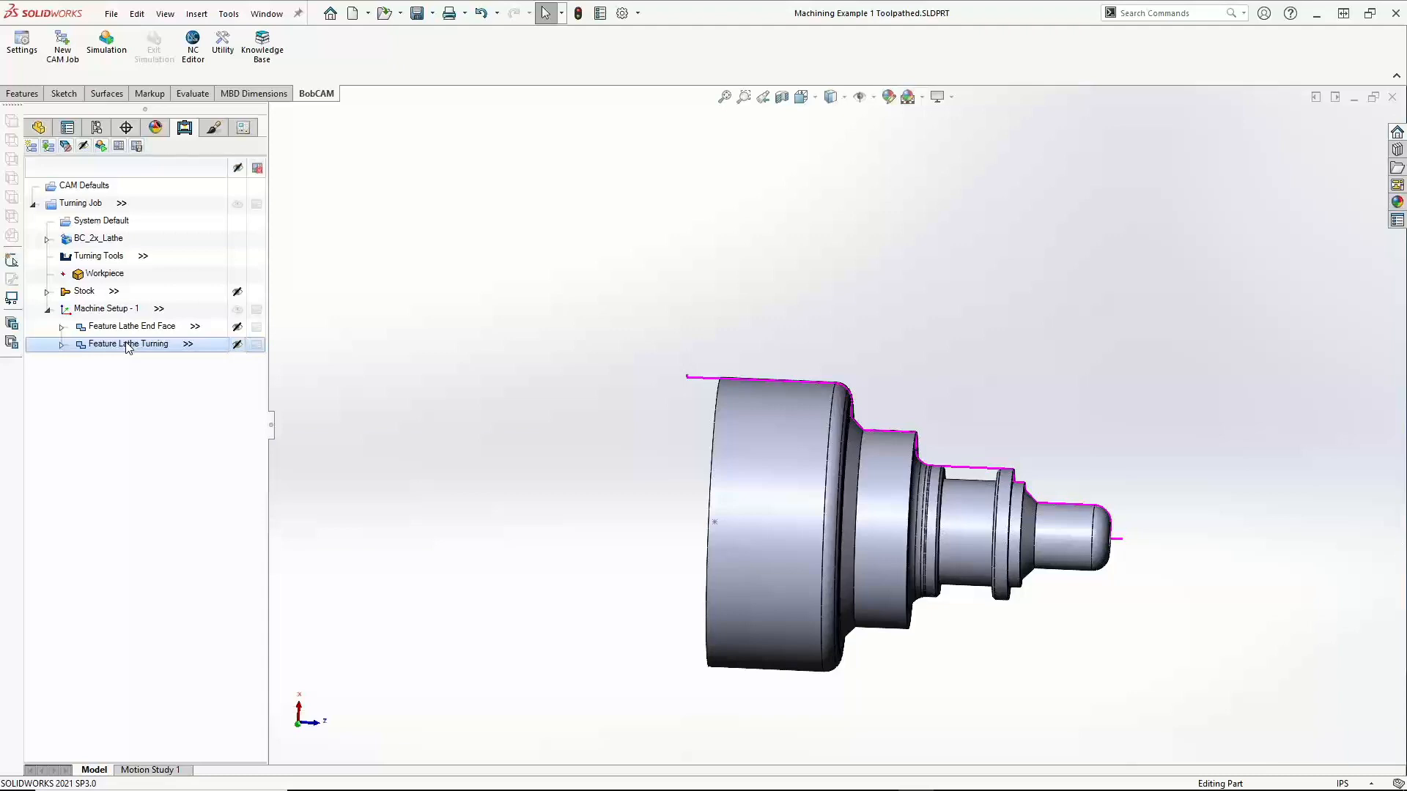
pyautogui.click(156, 328)
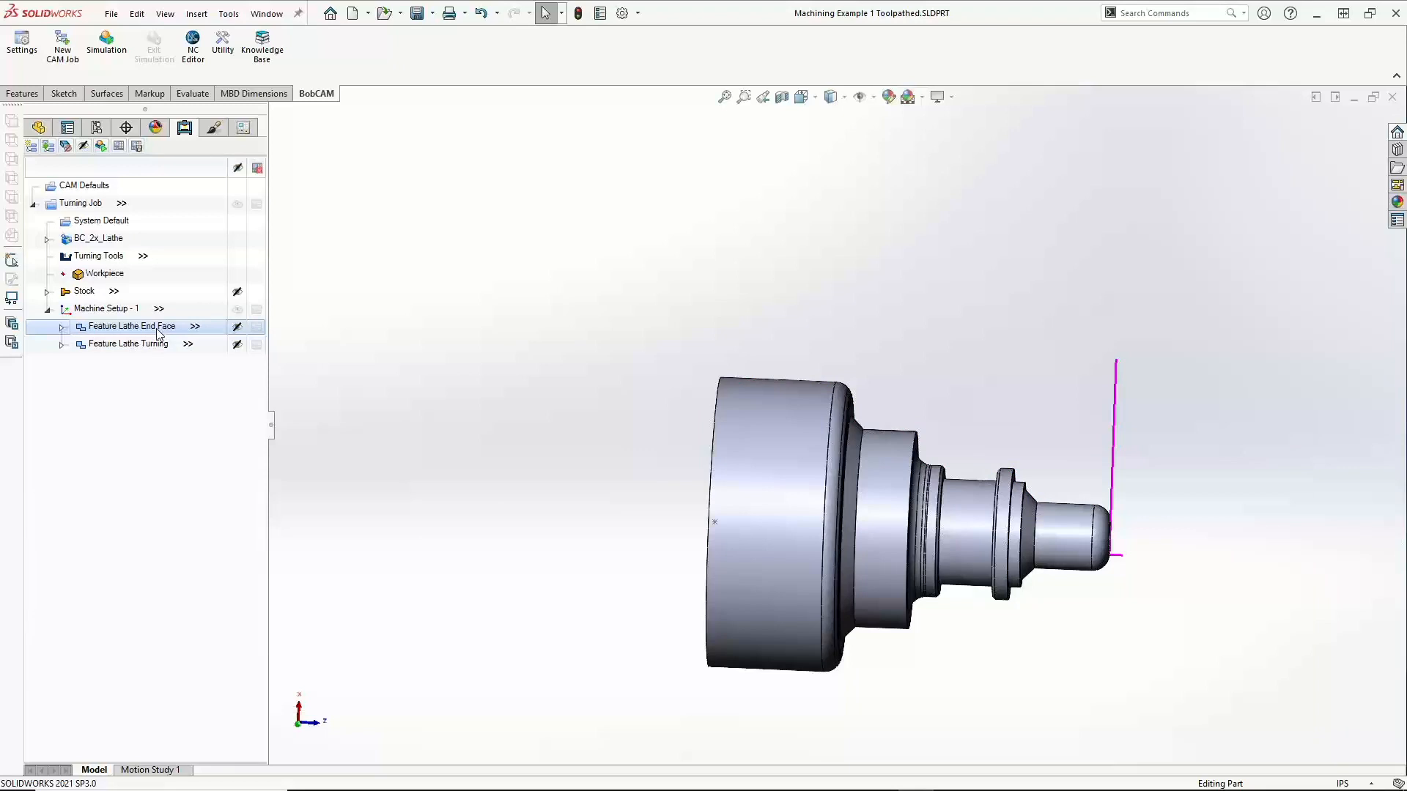
# Rename the Feature Lathe Turning entry to OD TURN ROUGH AND FINISH
pyautogui.rightClick(145, 349)
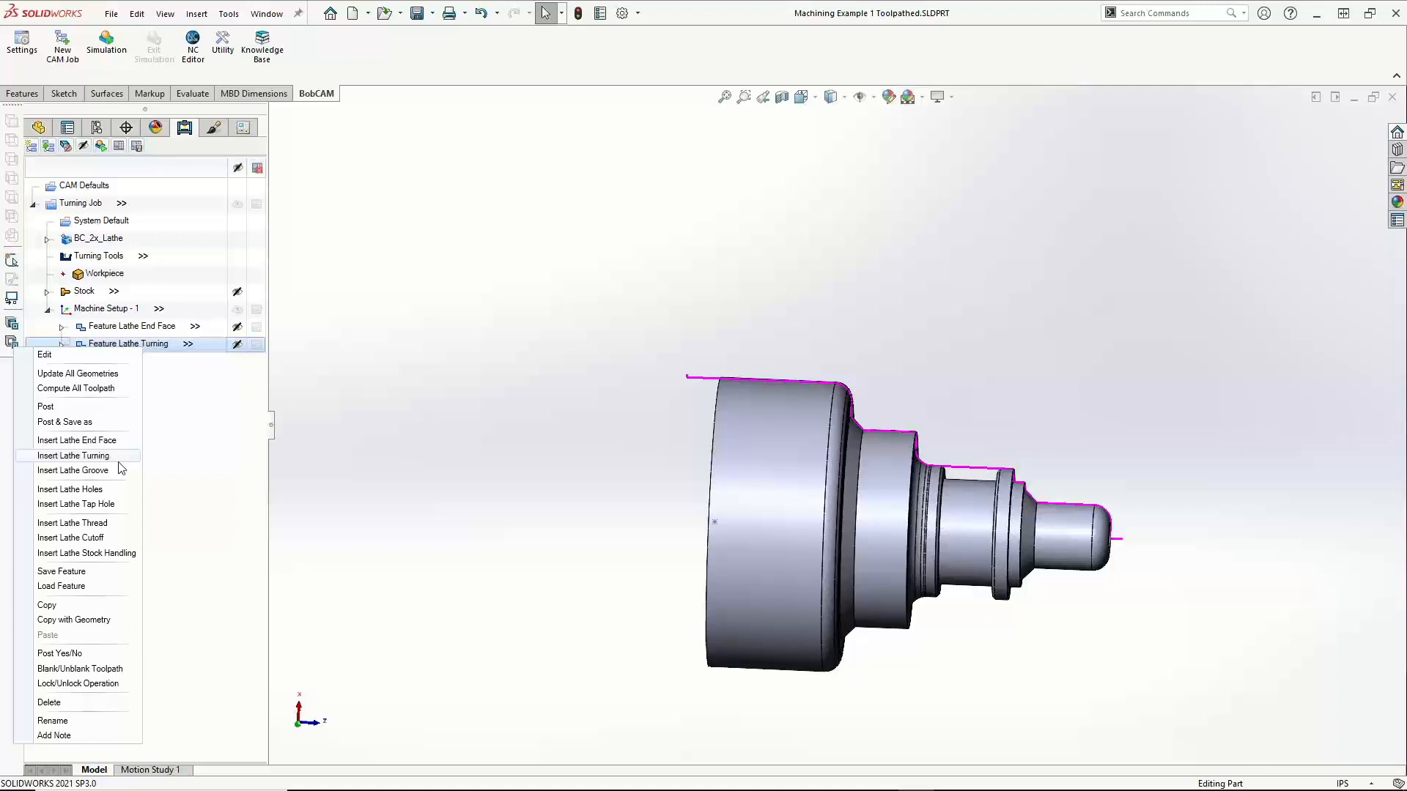
pyautogui.rightClick(160, 346)
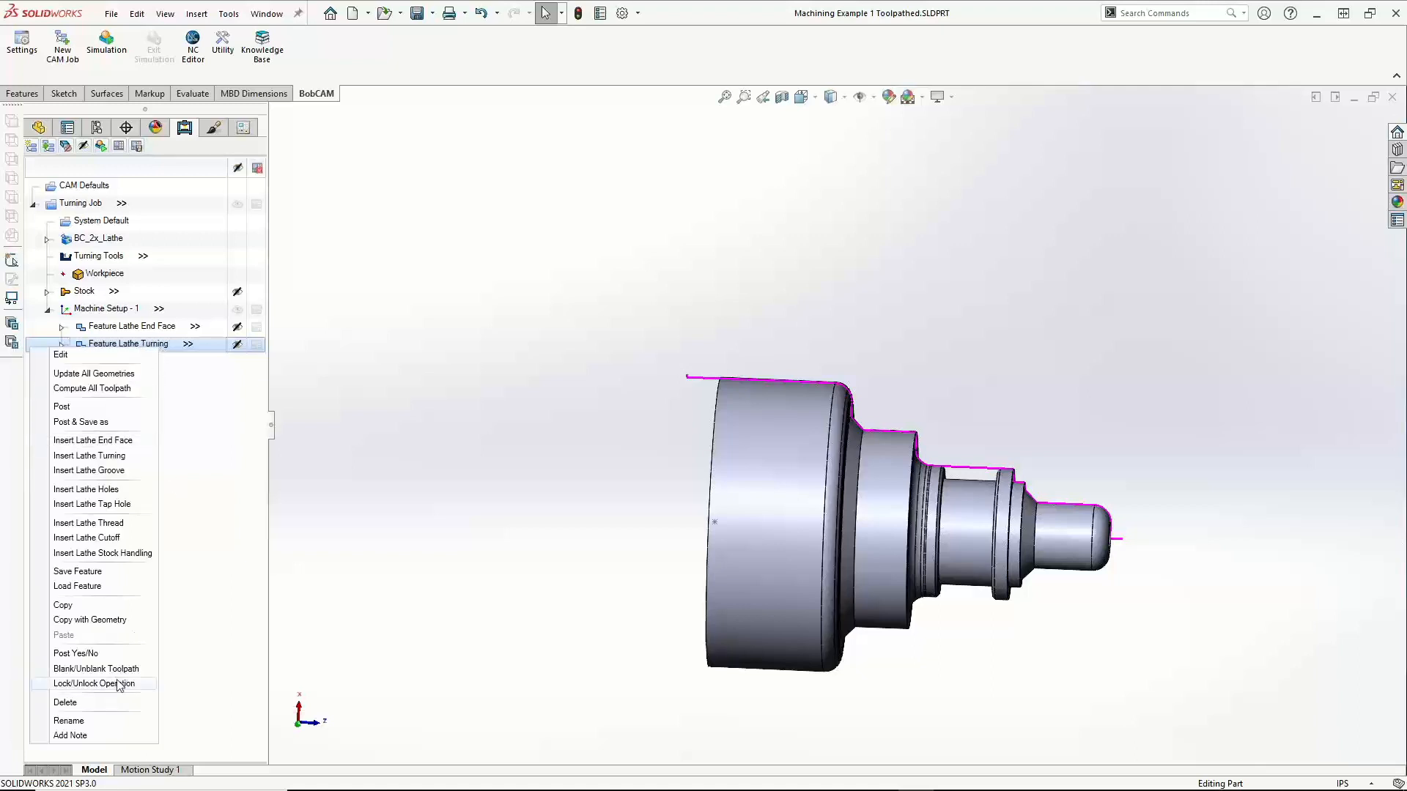
pyautogui.click(102, 722)
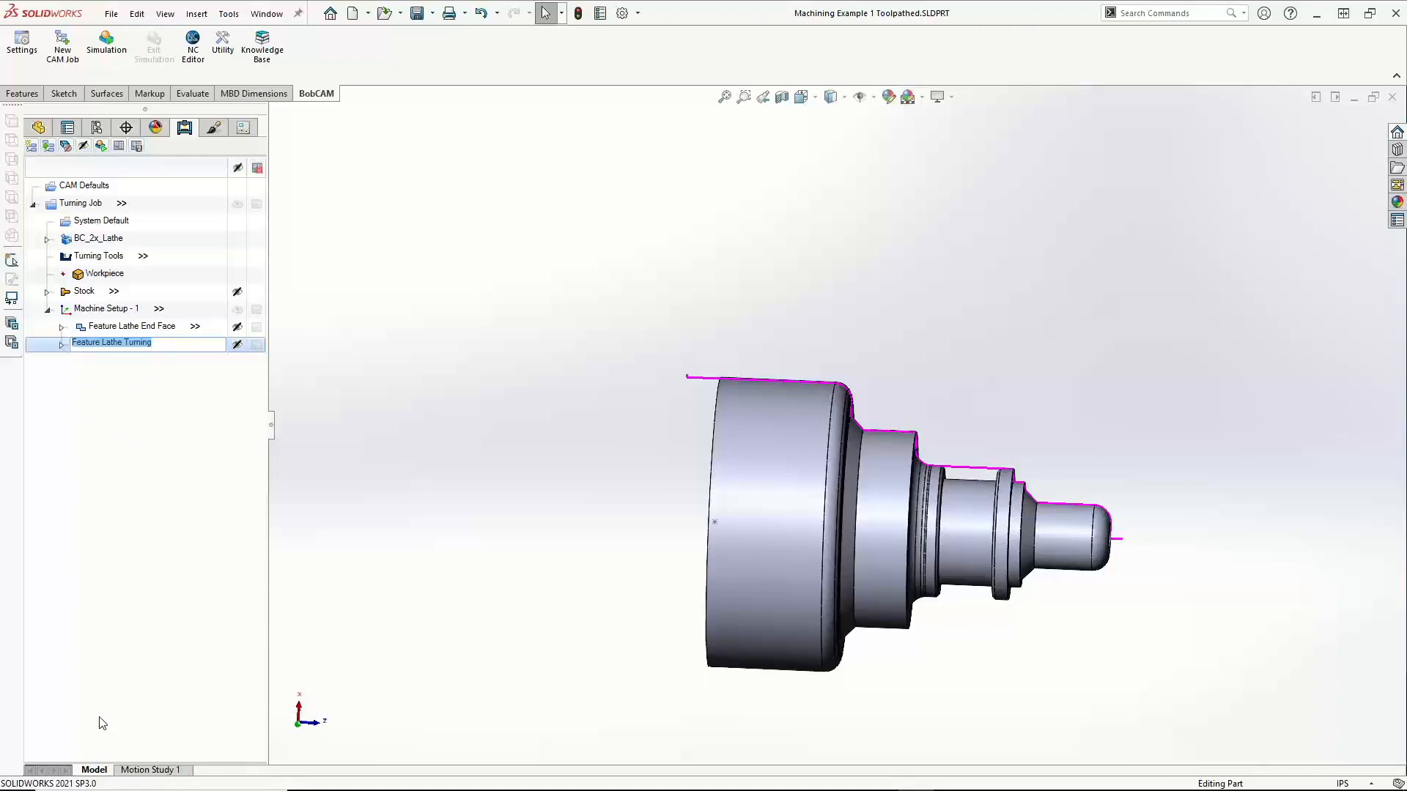
pyautogui.write('OD TURN ROUGH AND FINISH')
pyautogui.click(61, 343)
pyautogui.click(62, 344)
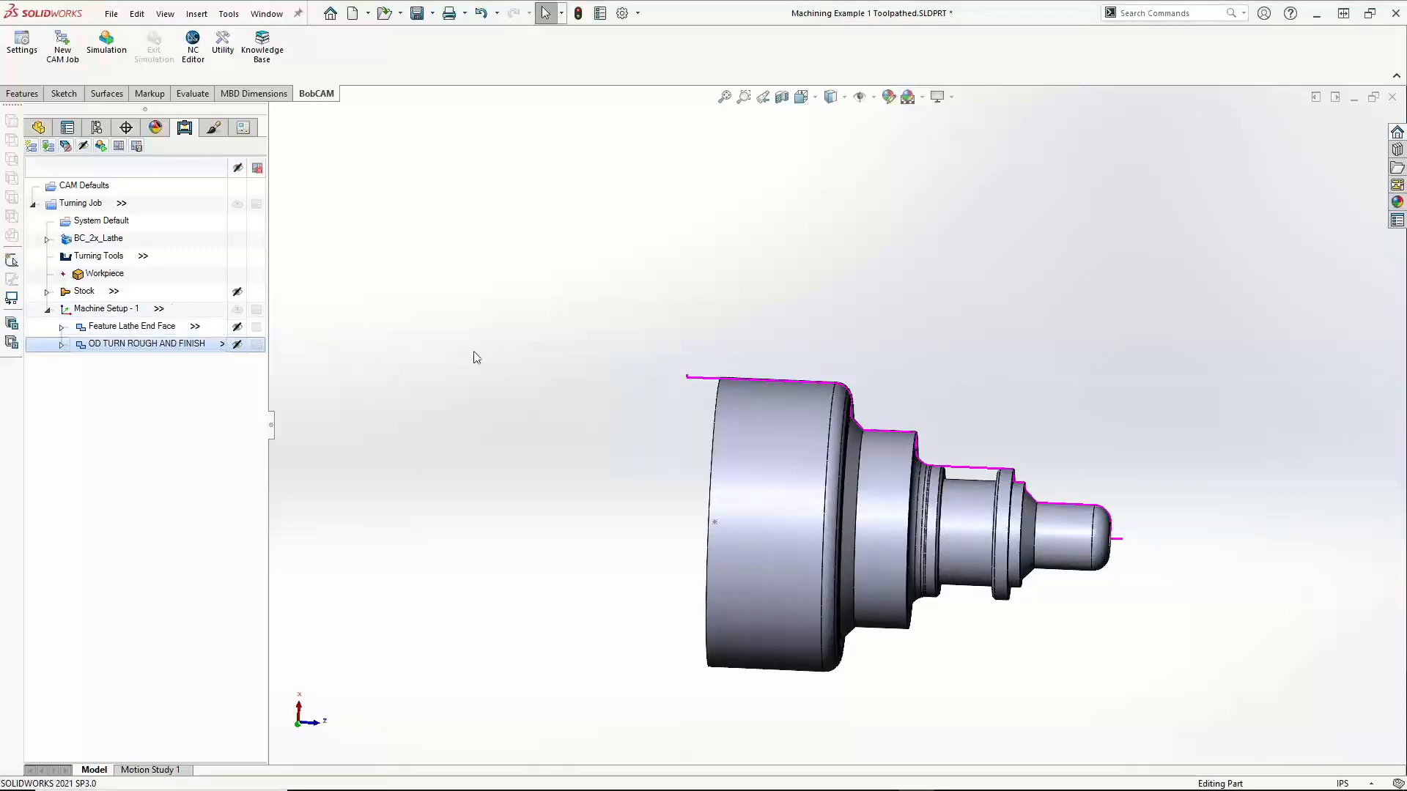
# Add a Lathe Groove feature to Machine Setup - 1 and select the five faces of the wide groove behind the collar as its geometry
pyautogui.rightClick(115, 311)
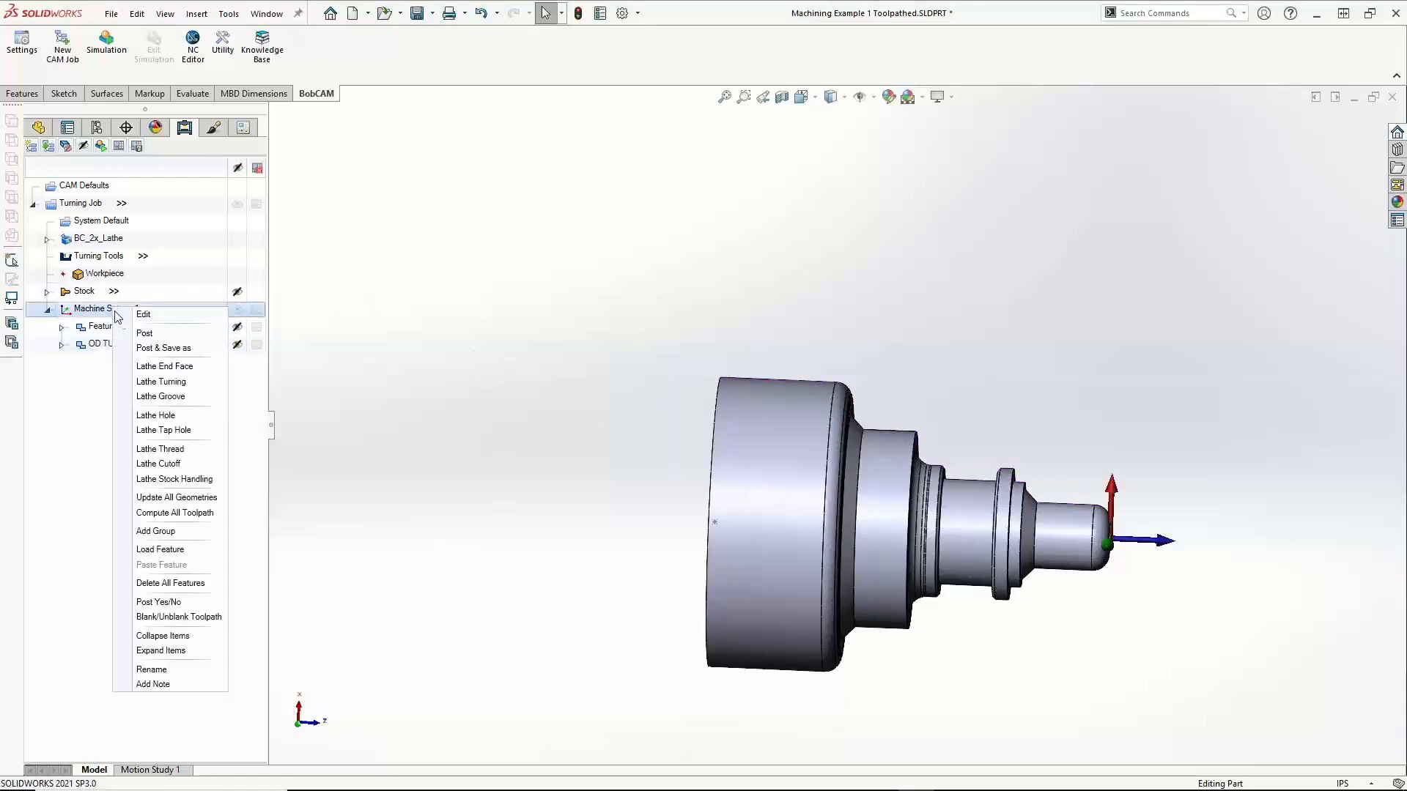
pyautogui.click(162, 399)
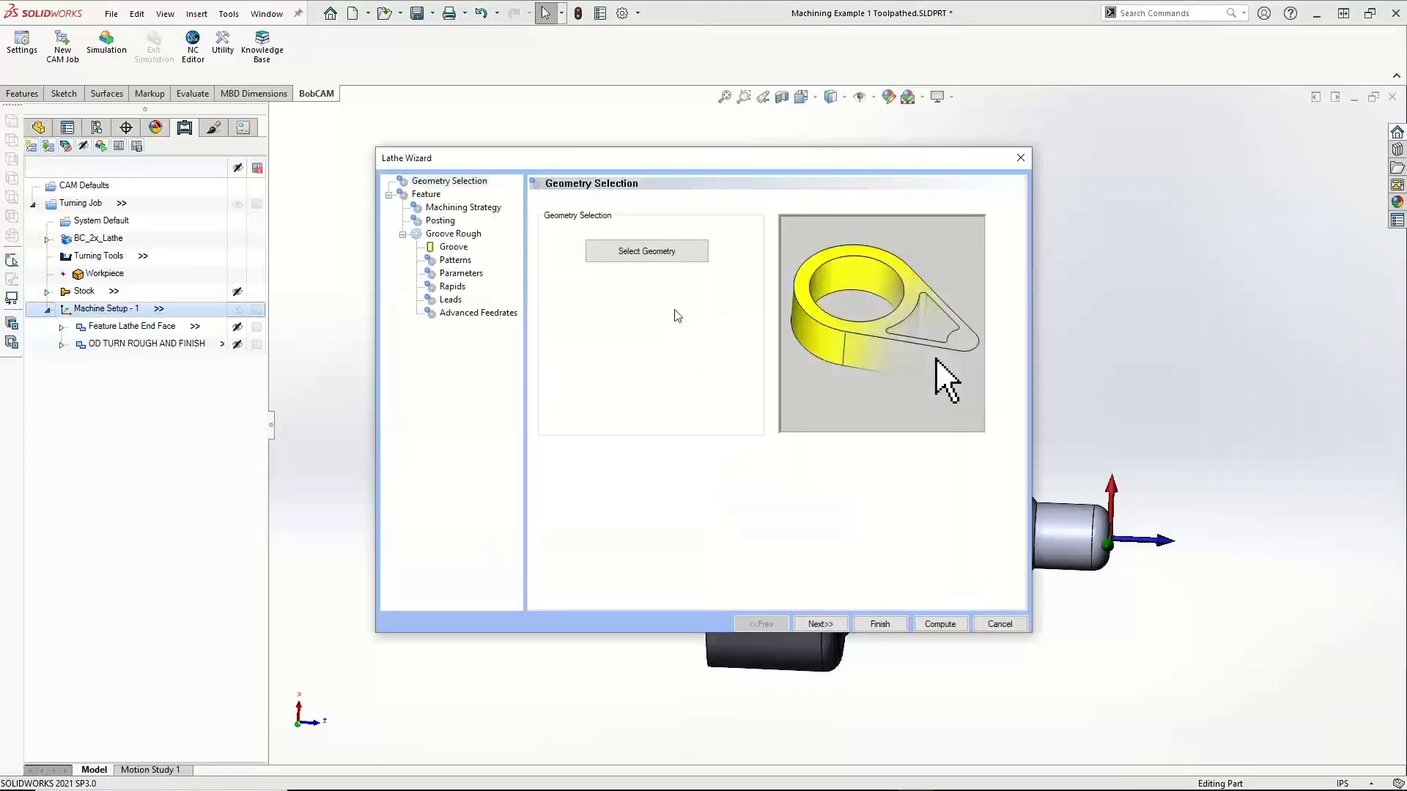
pyautogui.click(648, 252)
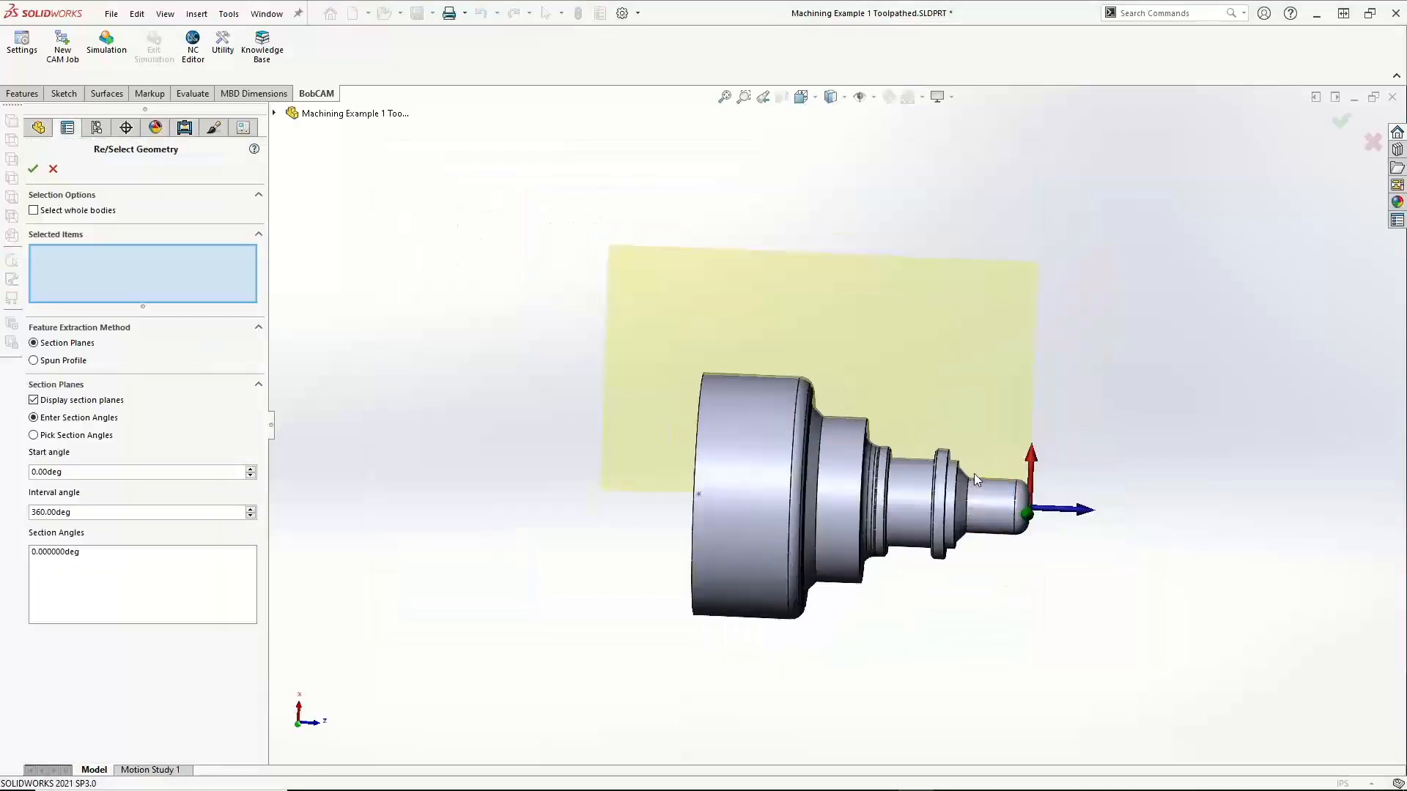
pyautogui.scroll(-5, 973, 474)
pyautogui.click(710, 416)
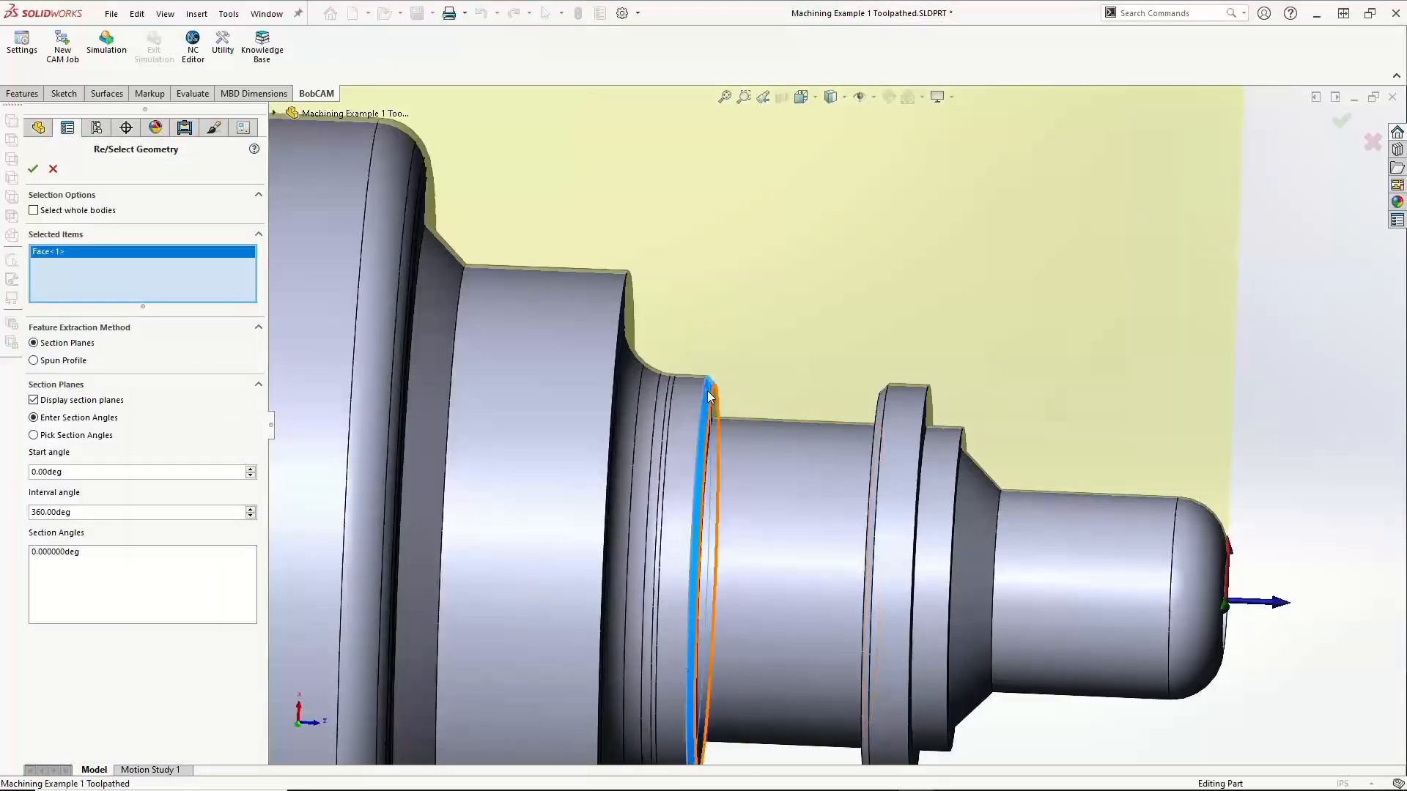
pyautogui.click(880, 400)
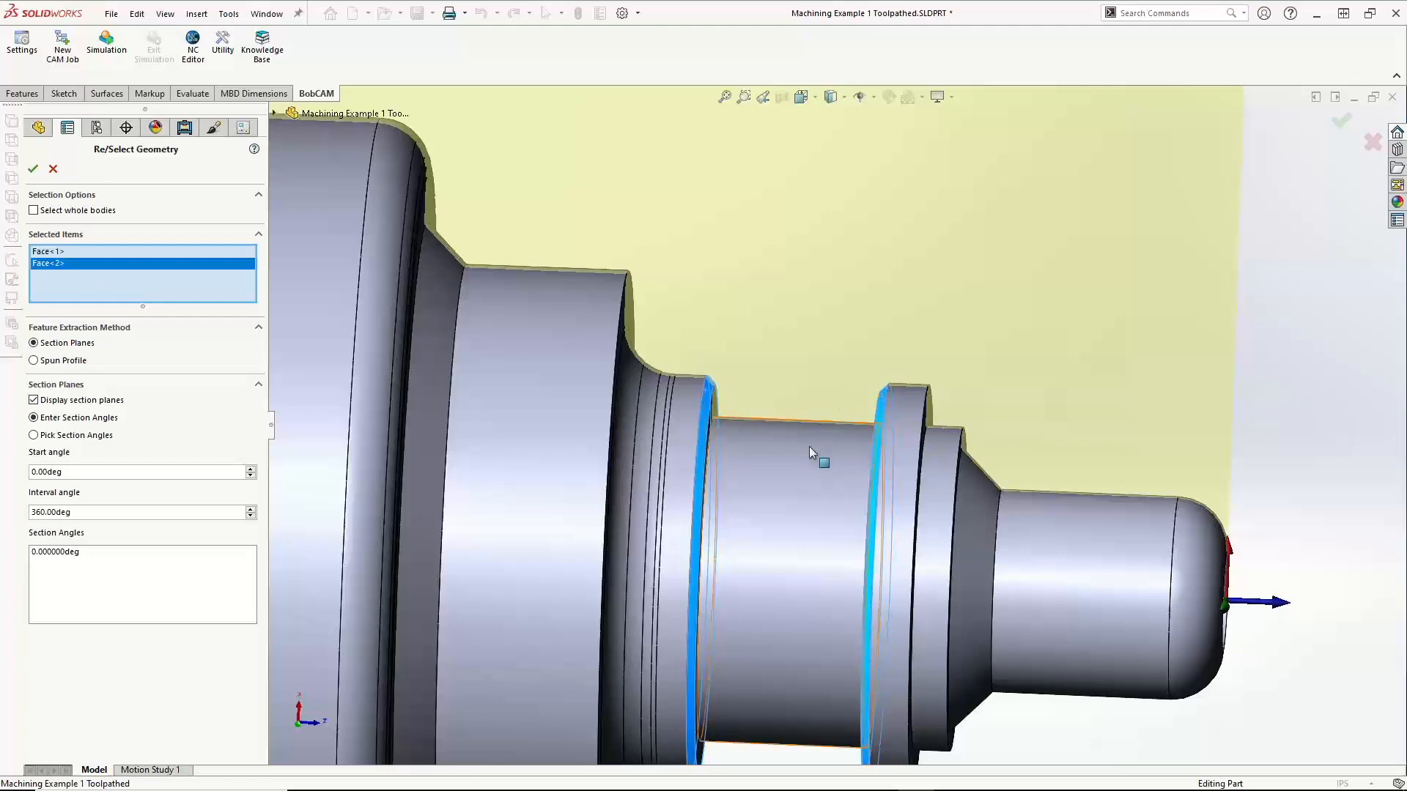
pyautogui.click(785, 568)
pyautogui.moveTo(785, 568); pyautogui.dragTo(832, 476, button='middle')
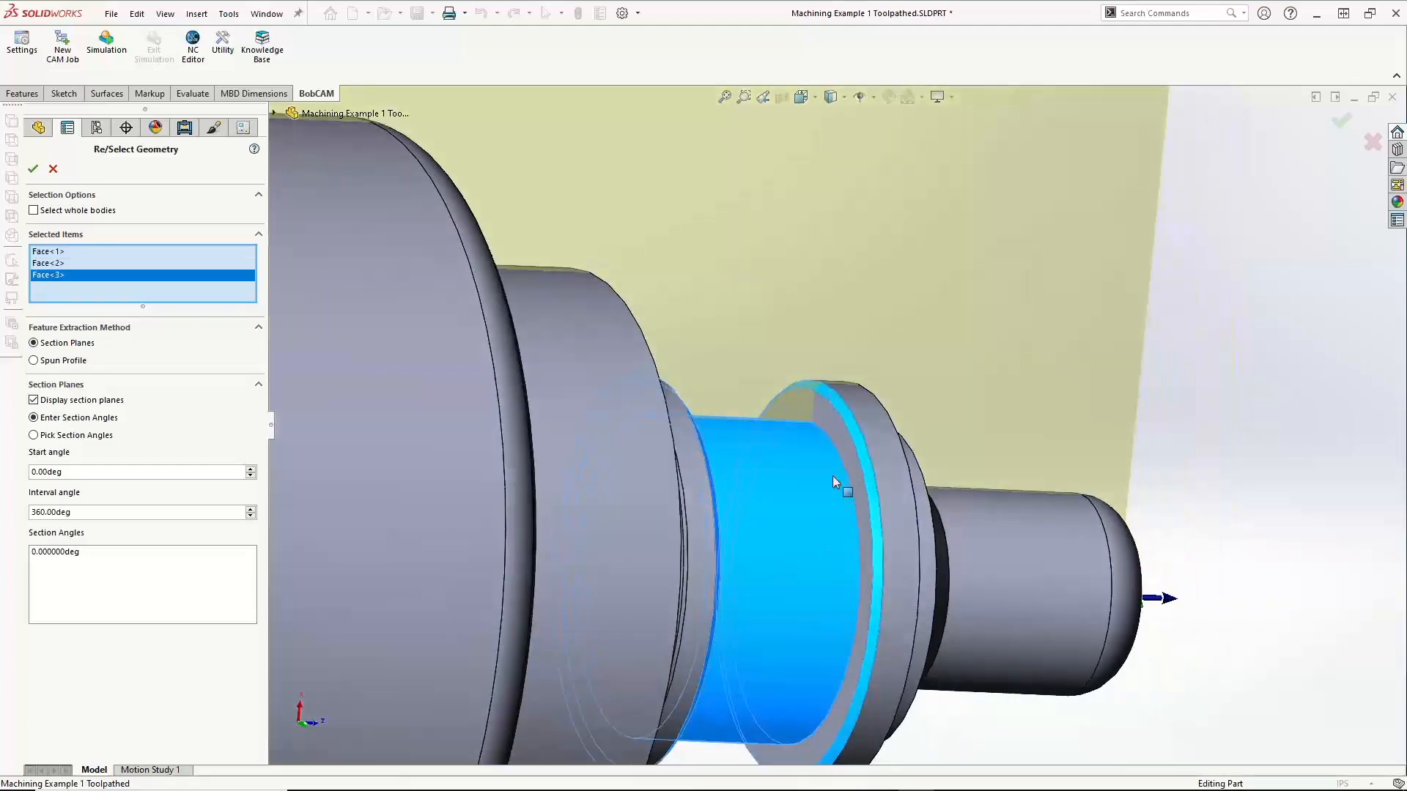
pyautogui.click(829, 428)
pyautogui.moveTo(829, 428); pyautogui.dragTo(794, 496, button='middle')
pyautogui.click(725, 406)
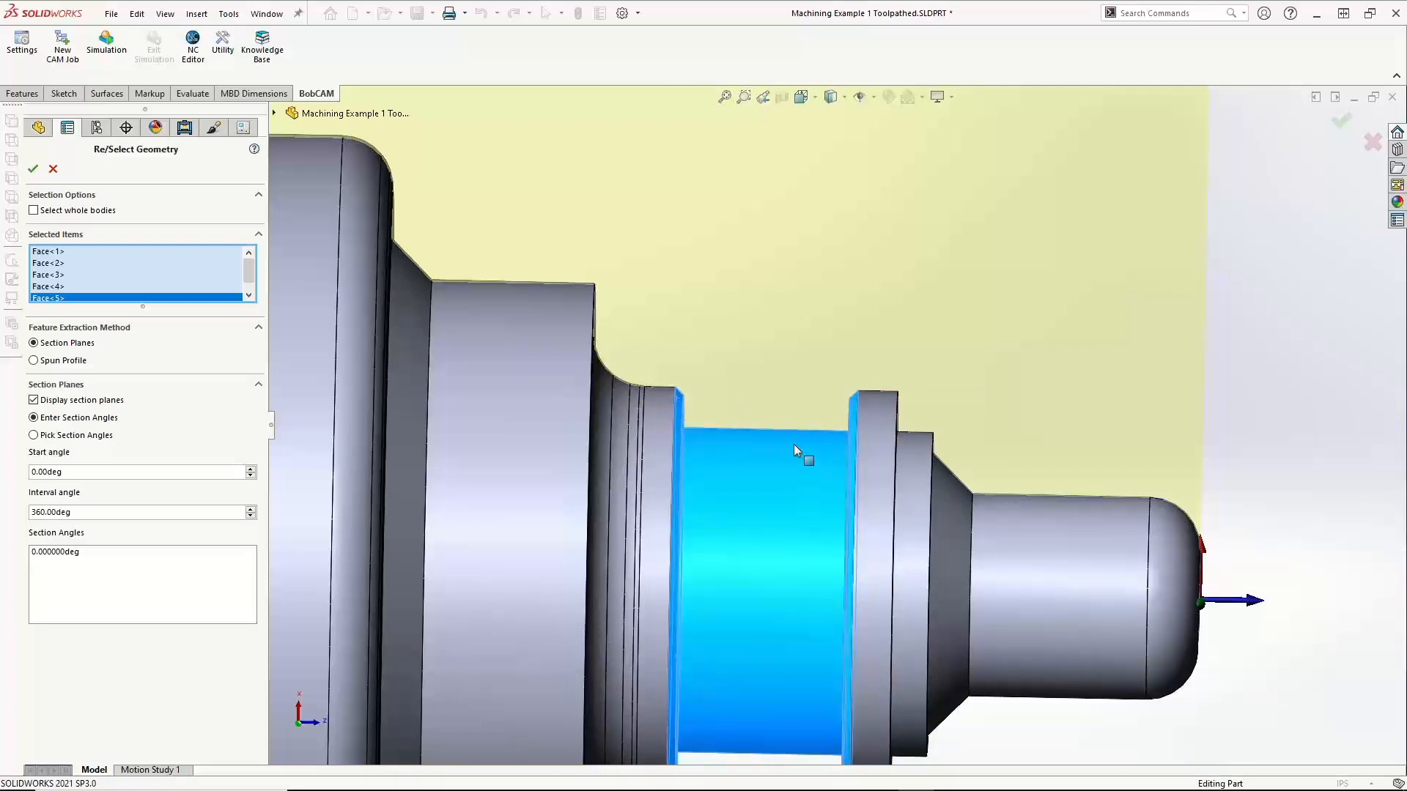
pyautogui.click(33, 170)
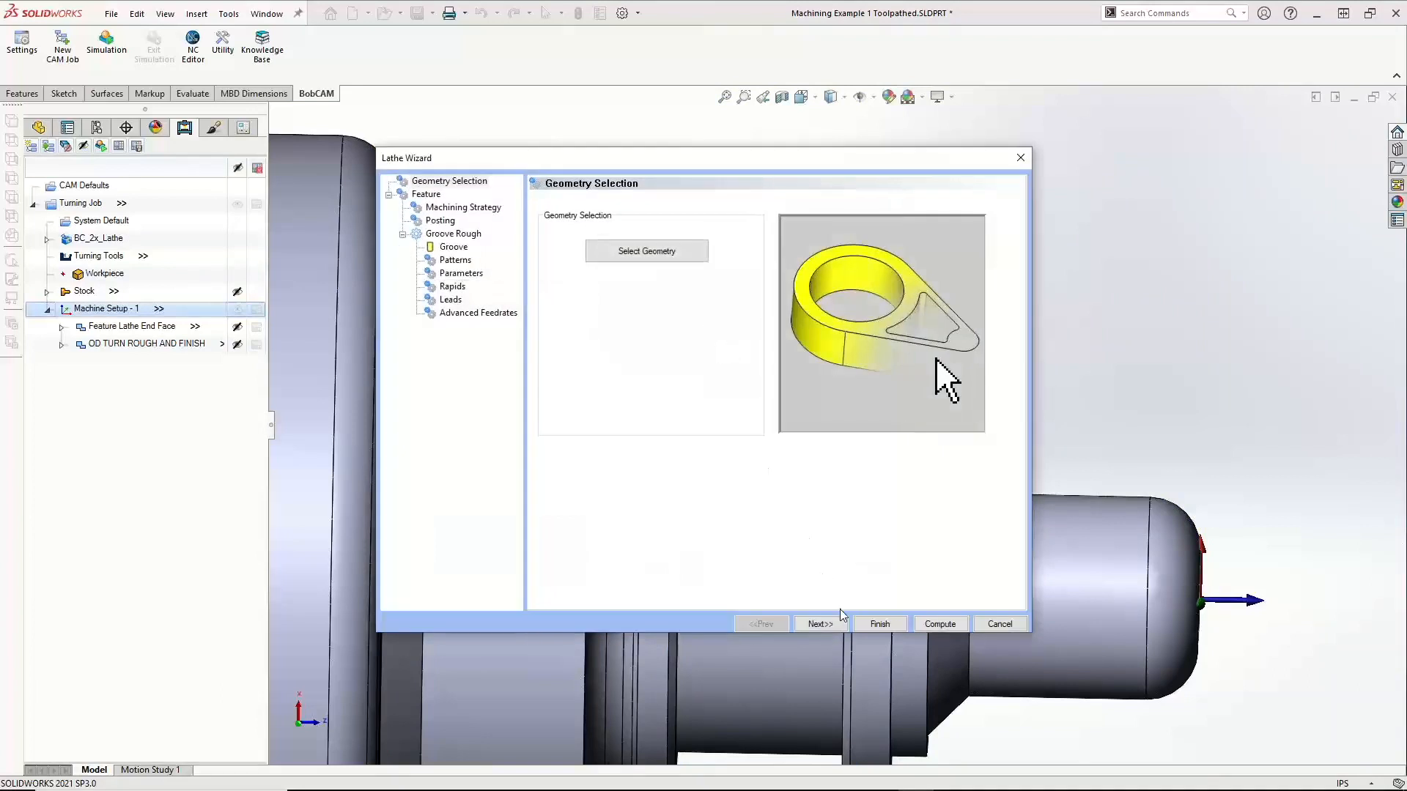
# Keep the groove's feature type as OD and its region as 1
pyautogui.click(837, 627)
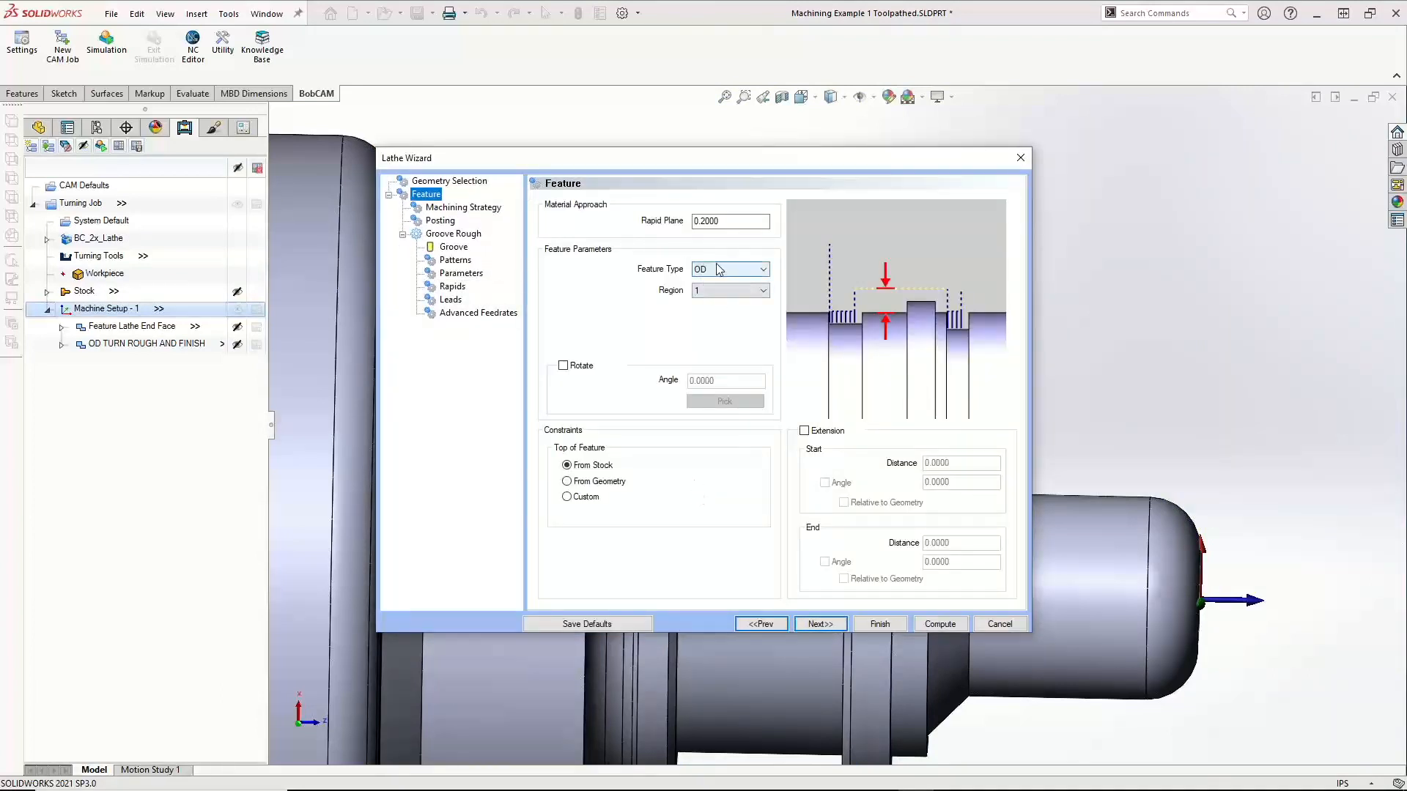
pyautogui.click(706, 291)
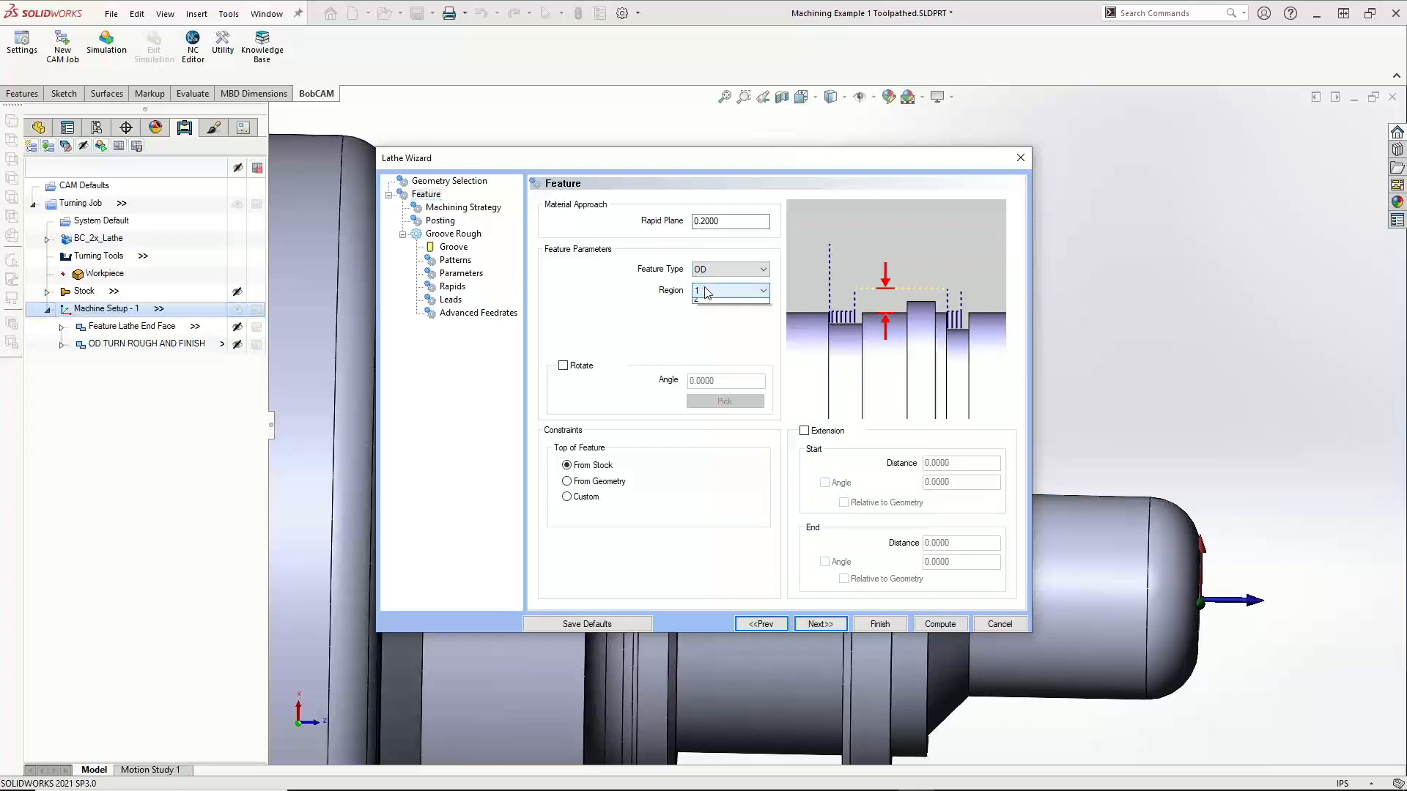
pyautogui.click(702, 308)
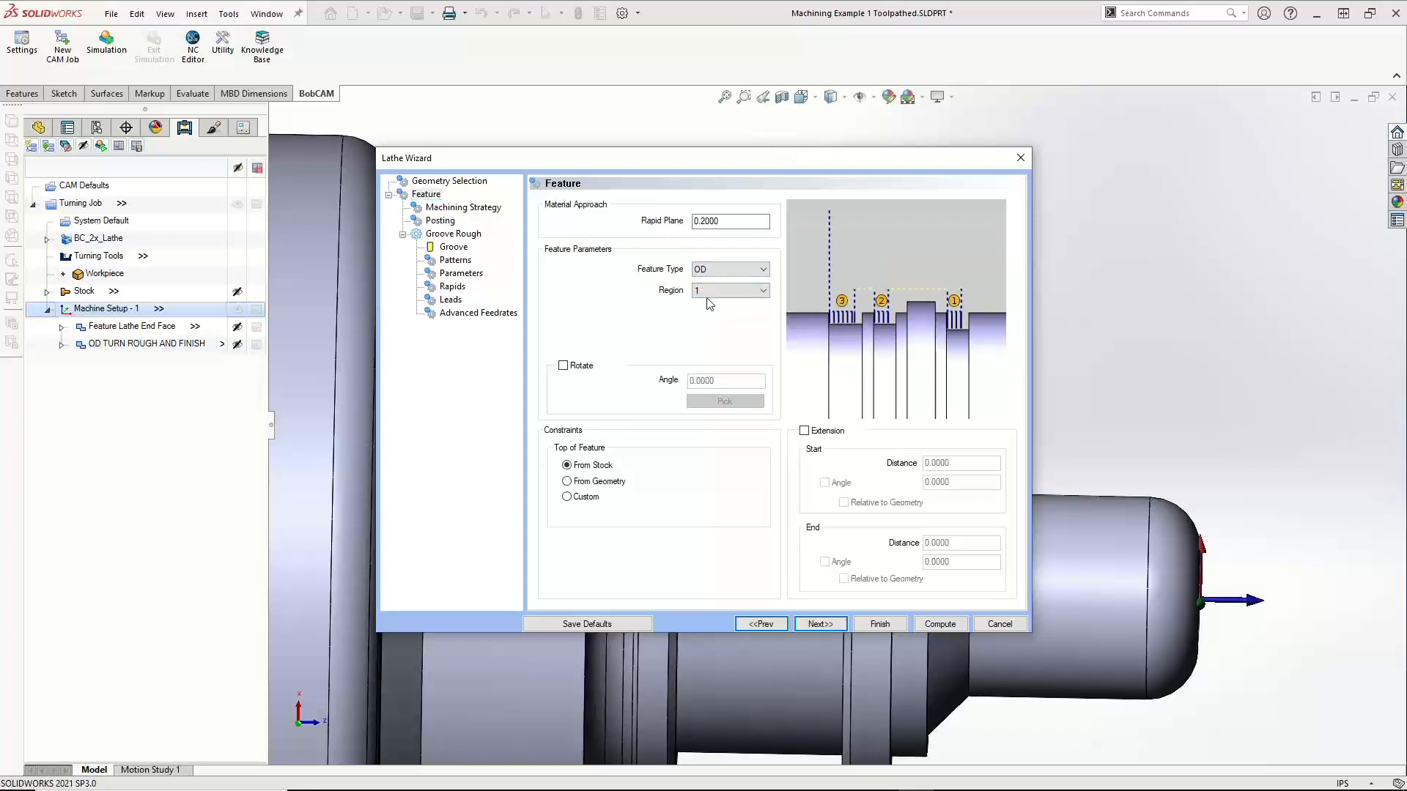
pyautogui.click(710, 292)
pyautogui.click(740, 313)
pyautogui.click(727, 290)
pyautogui.click(714, 304)
pyautogui.click(564, 366)
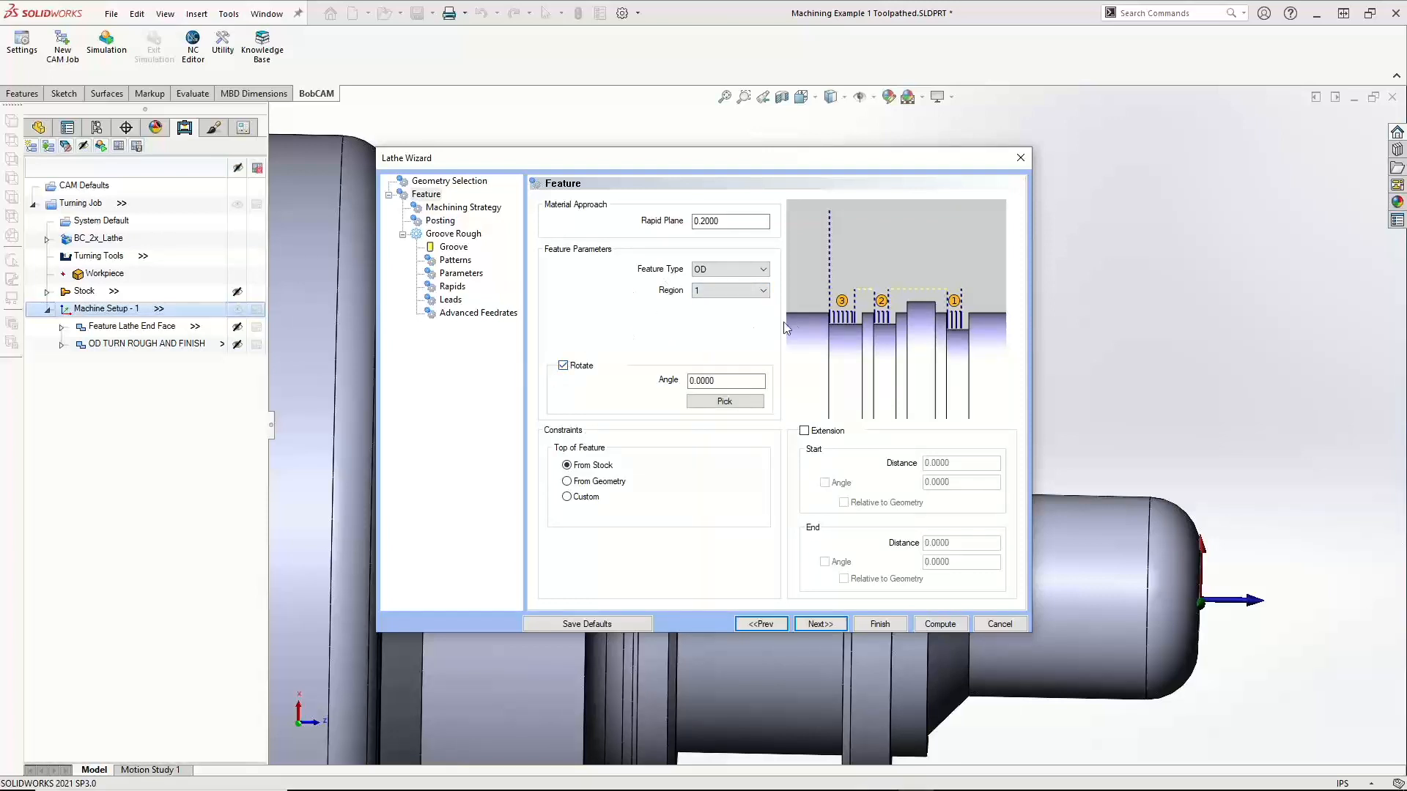
pyautogui.click(724, 380)
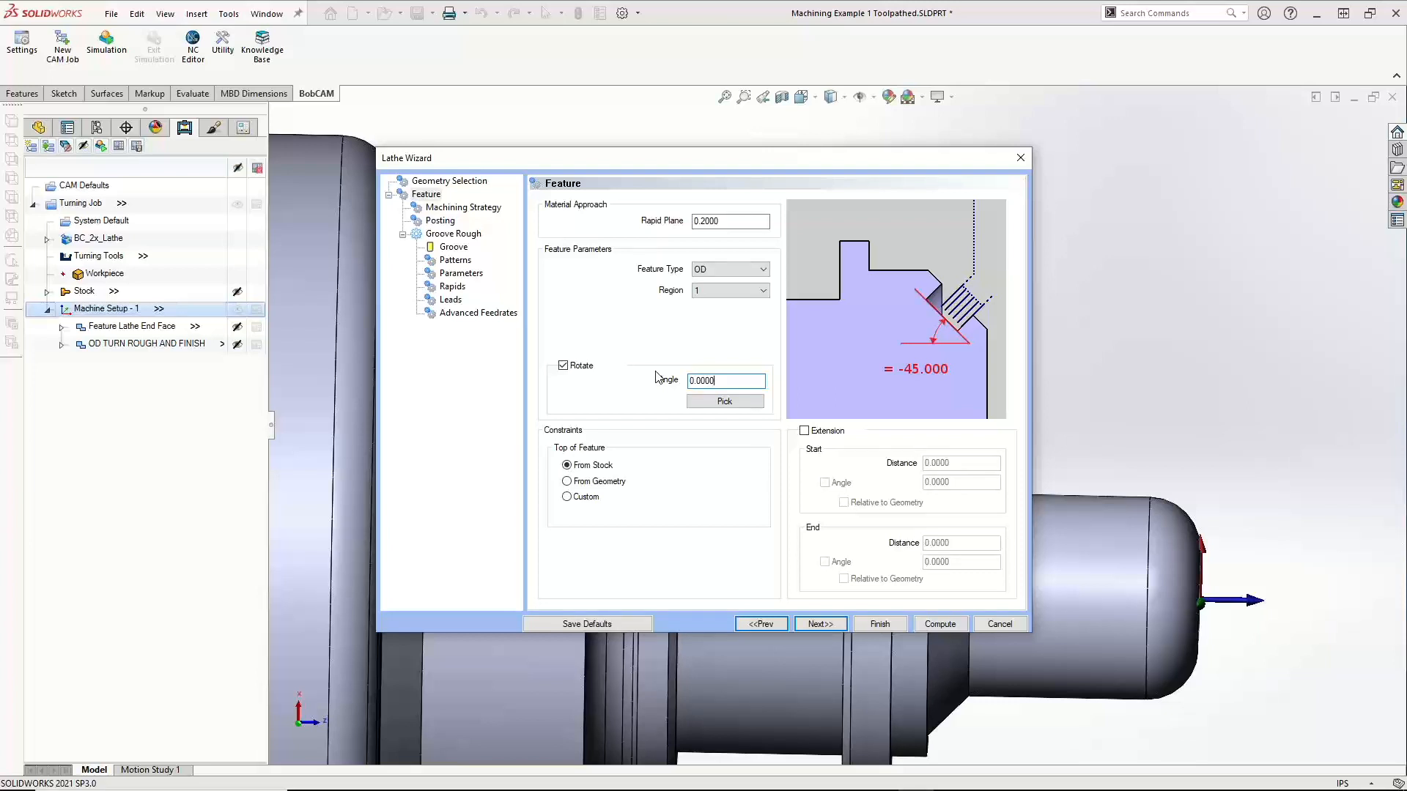
pyautogui.click(563, 366)
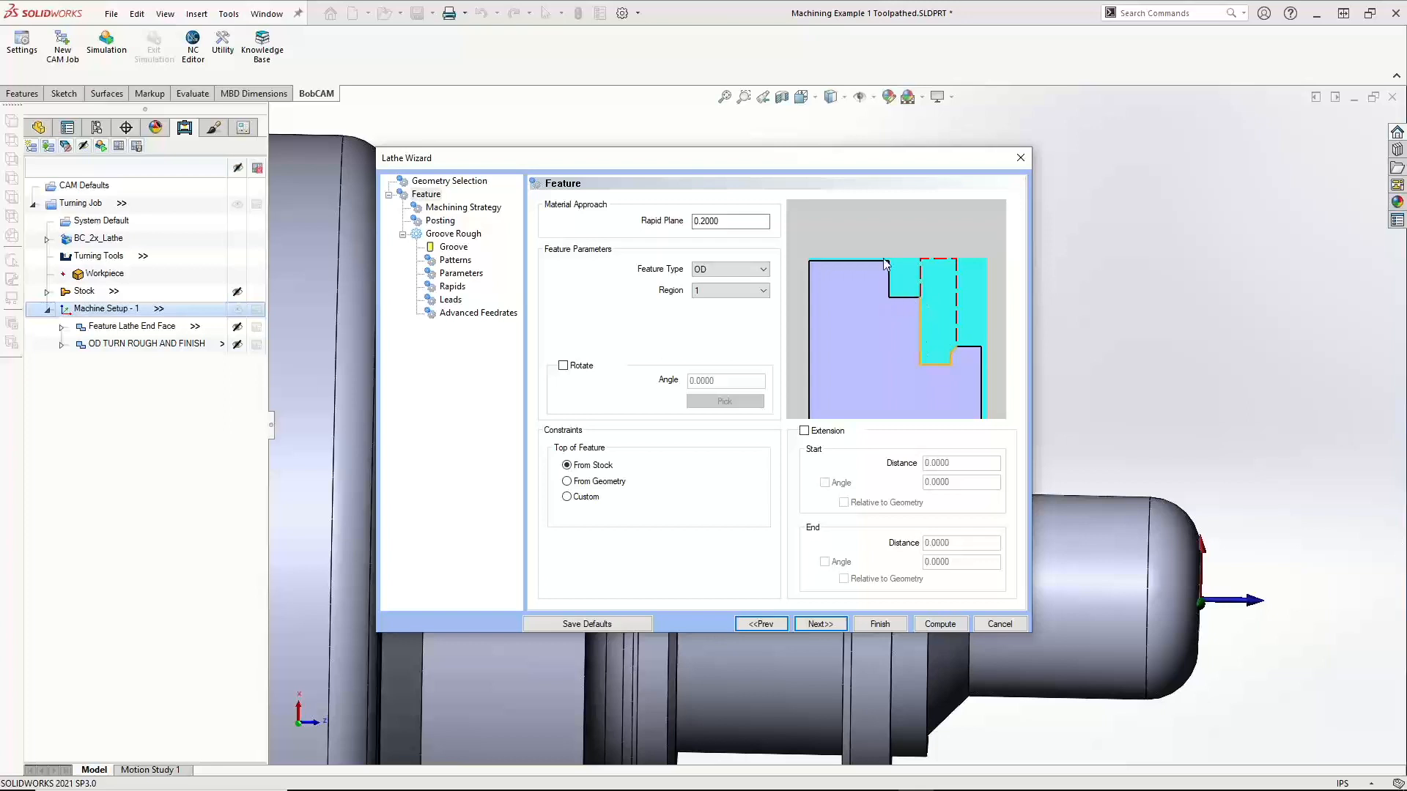
# Set the top of the groove feature to From Geometry and leave Extension off
pyautogui.click(598, 483)
pyautogui.click(804, 432)
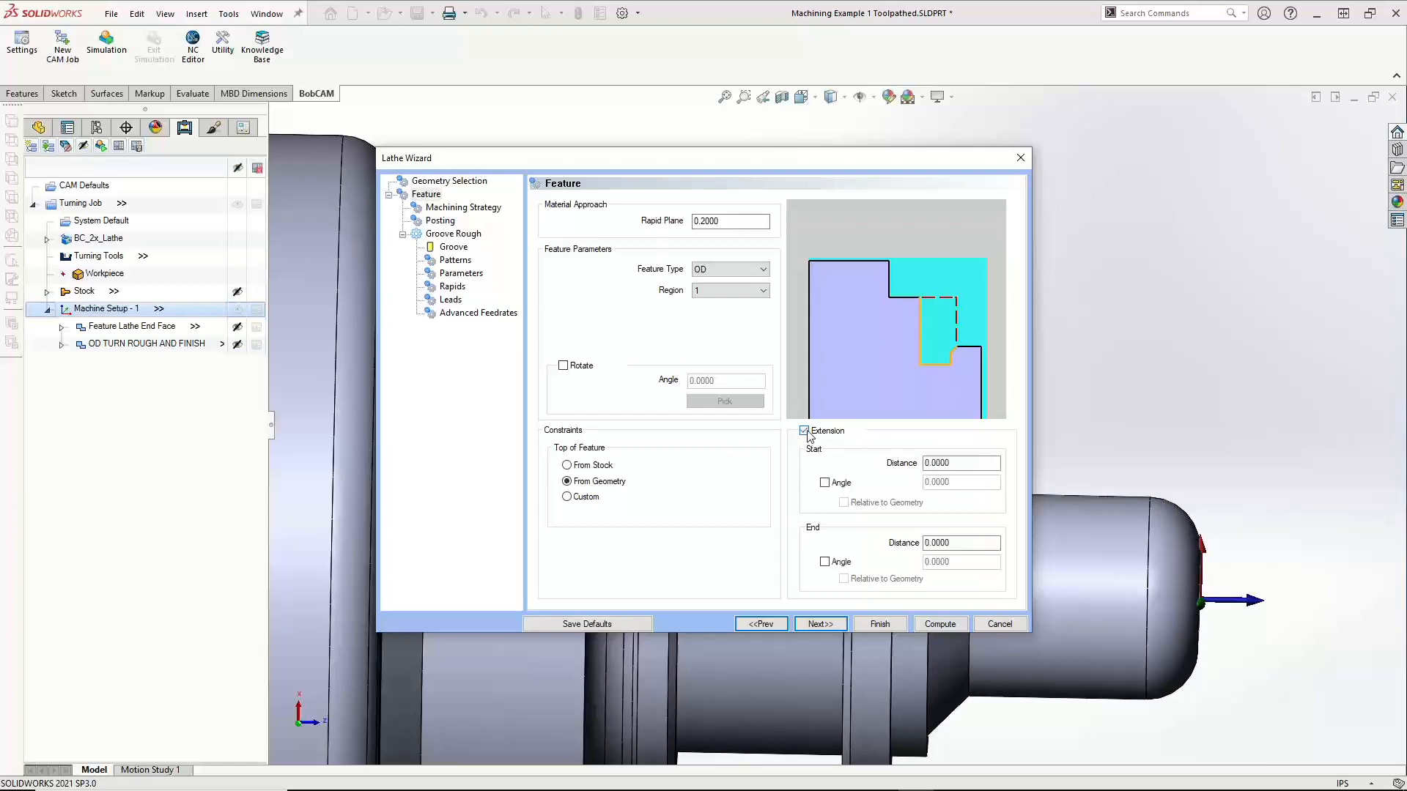
pyautogui.click(805, 431)
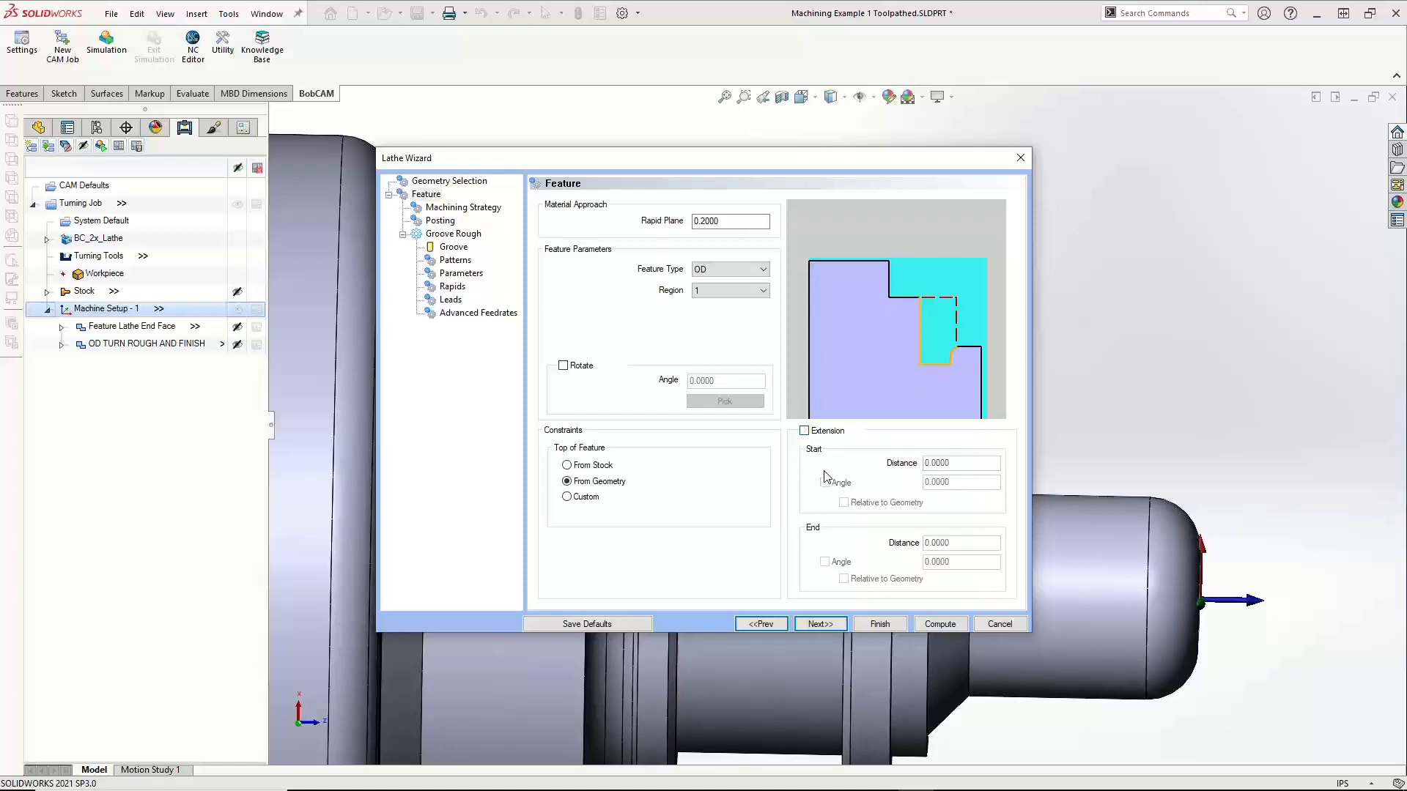
# Apply the Groove Rough/Finish machining strategy and keep the posting set to Separate Moves
pyautogui.click(831, 625)
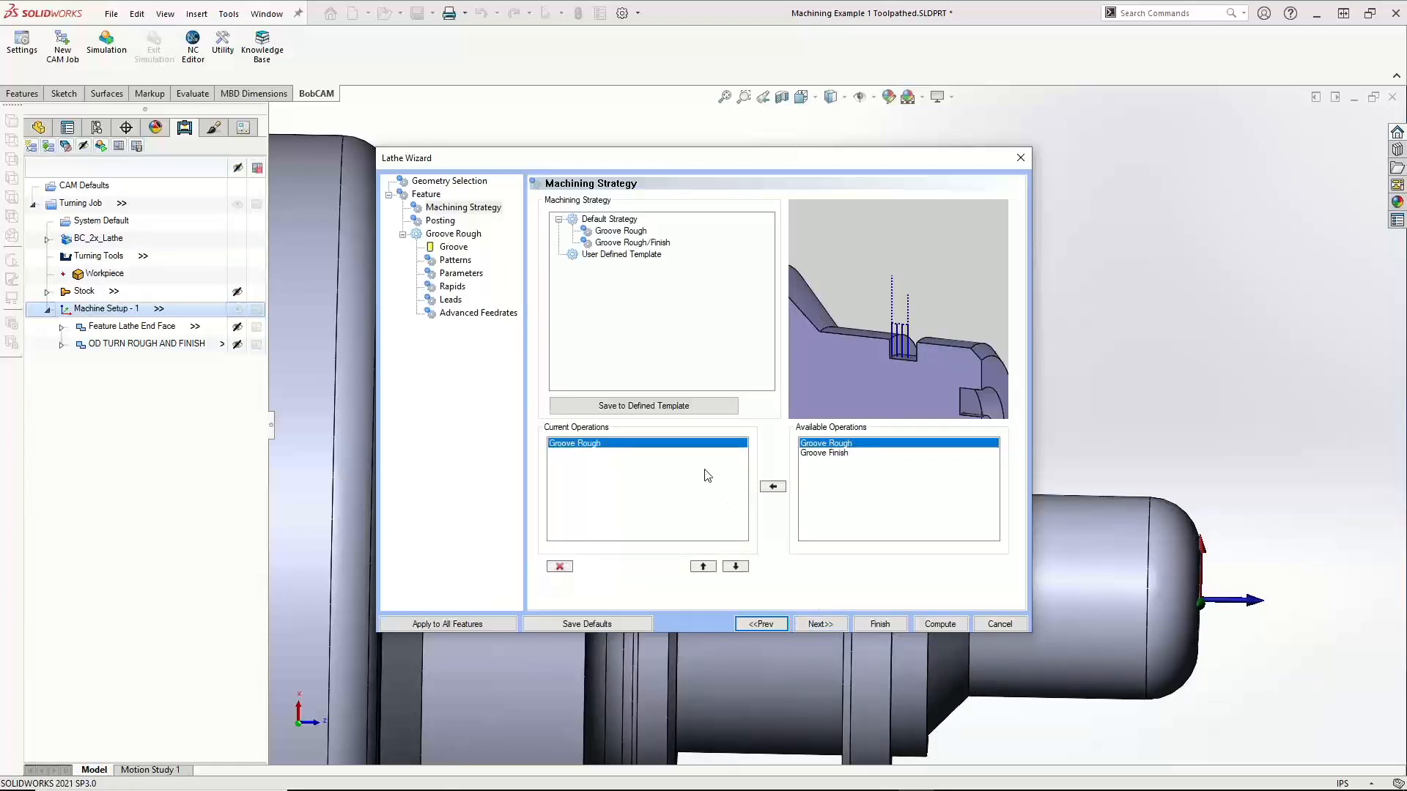
pyautogui.click(621, 231)
pyautogui.click(625, 243)
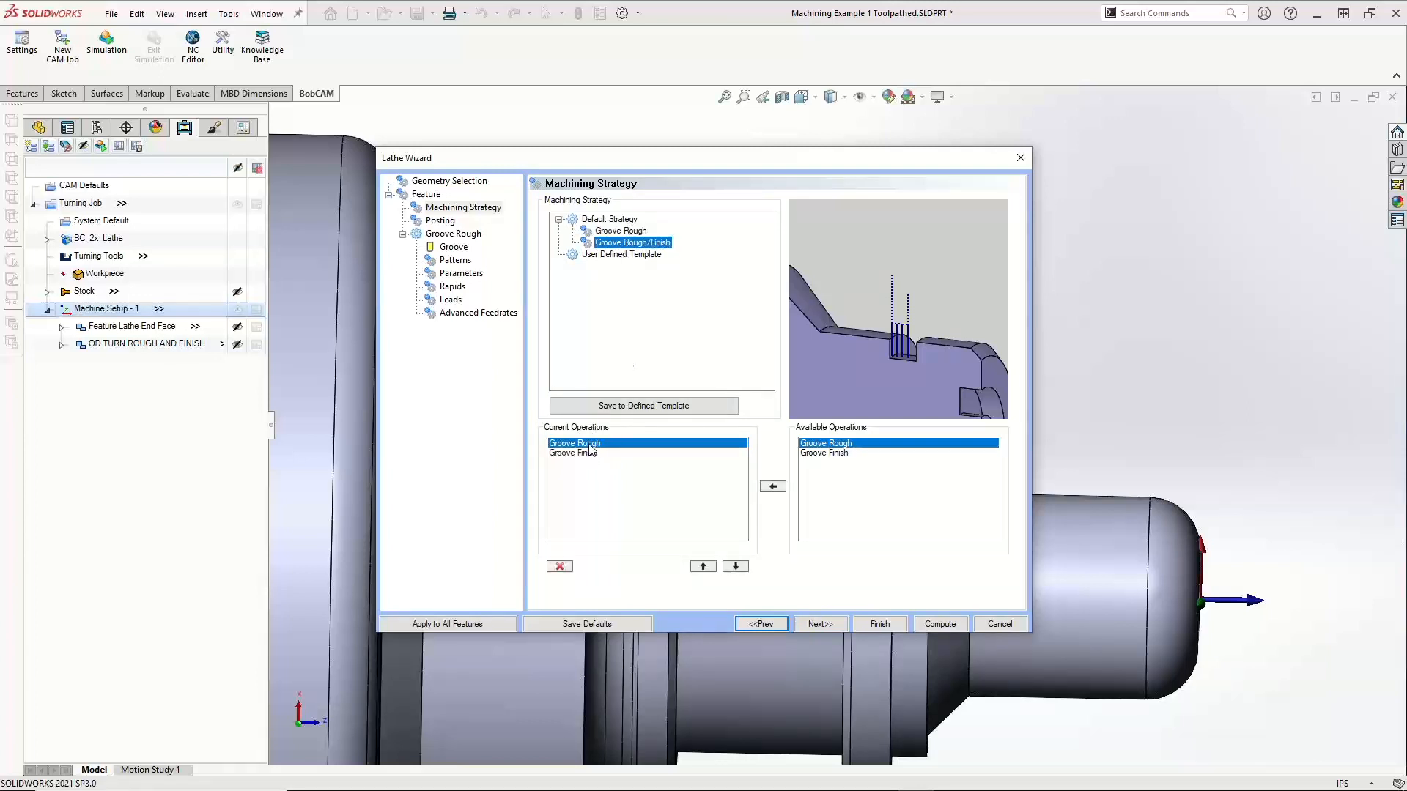
pyautogui.click(823, 625)
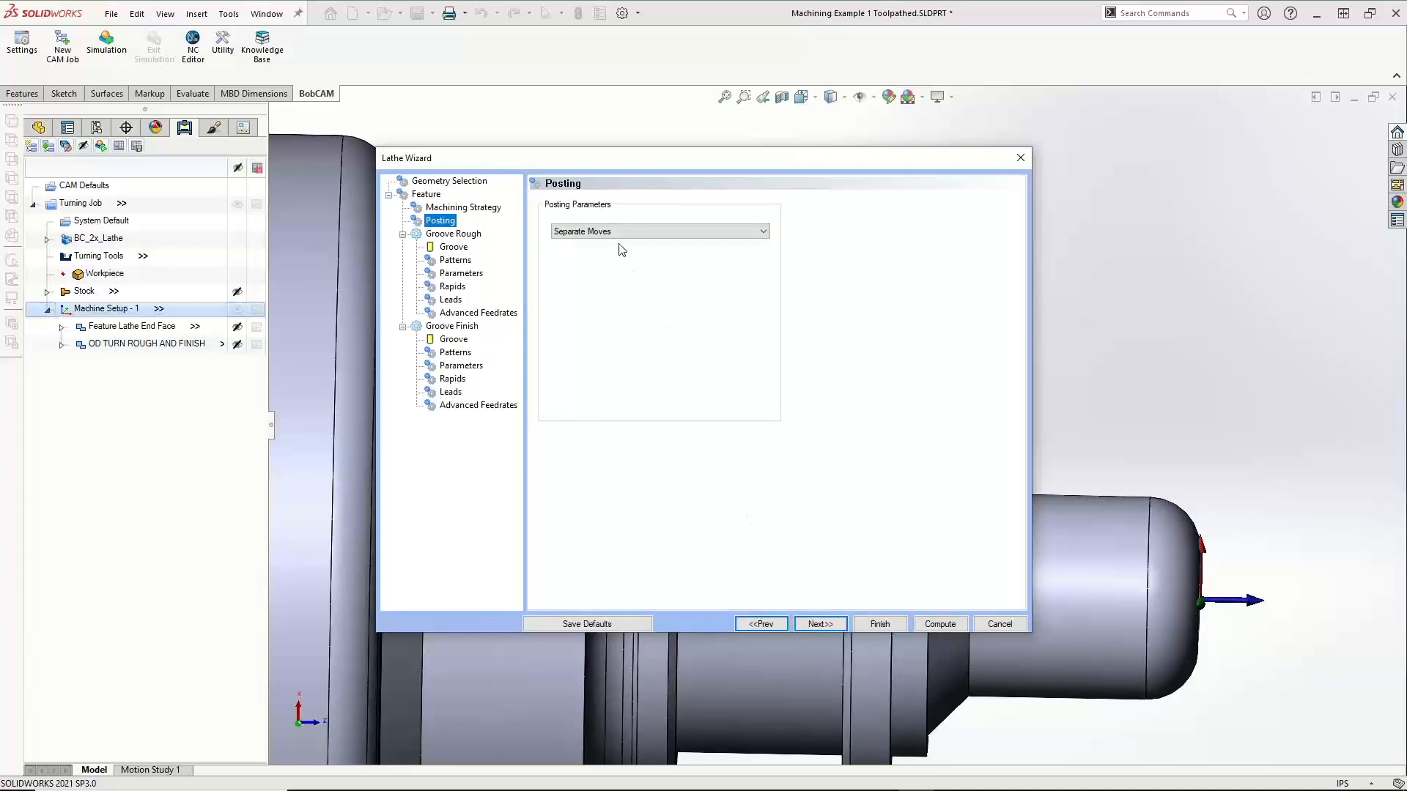
pyautogui.click(613, 233)
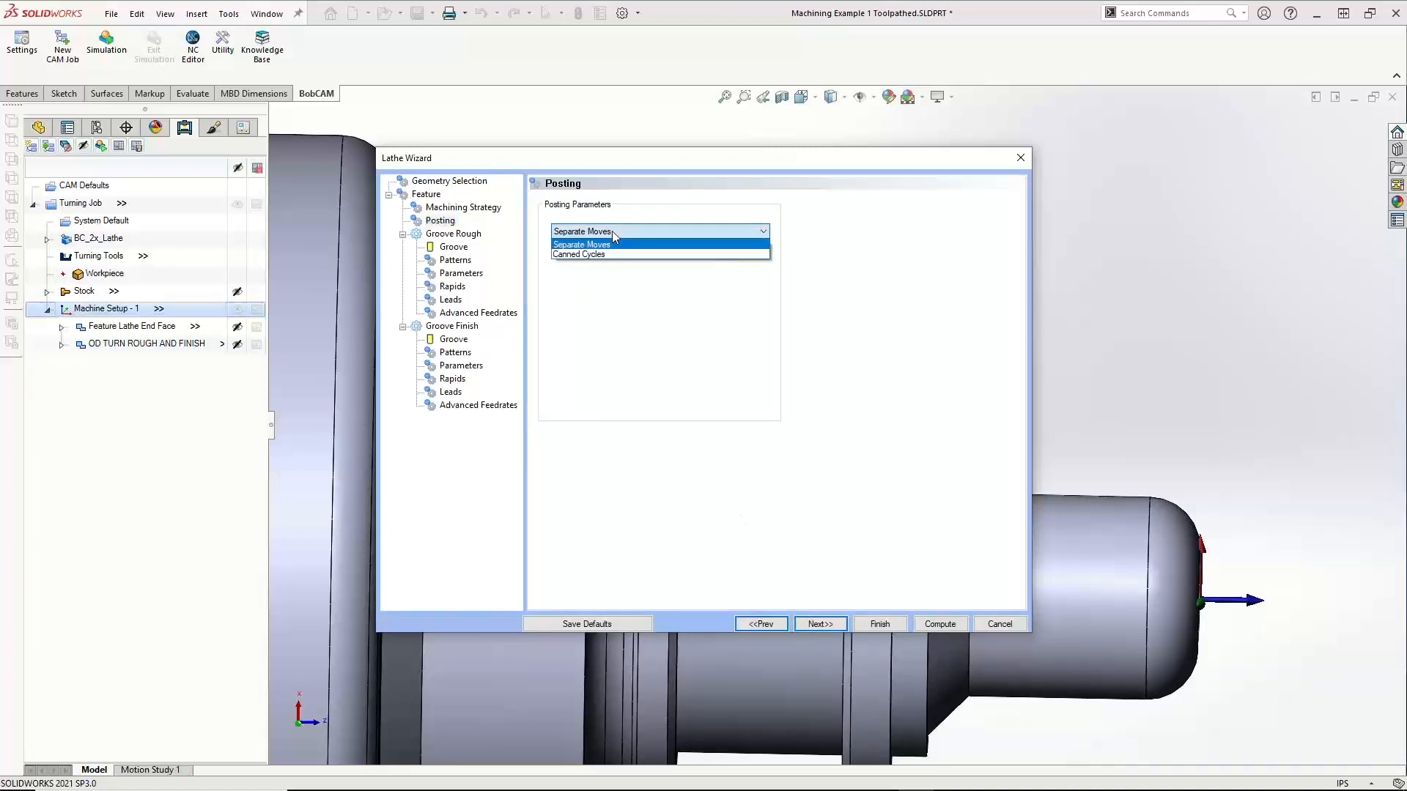
pyautogui.click(613, 231)
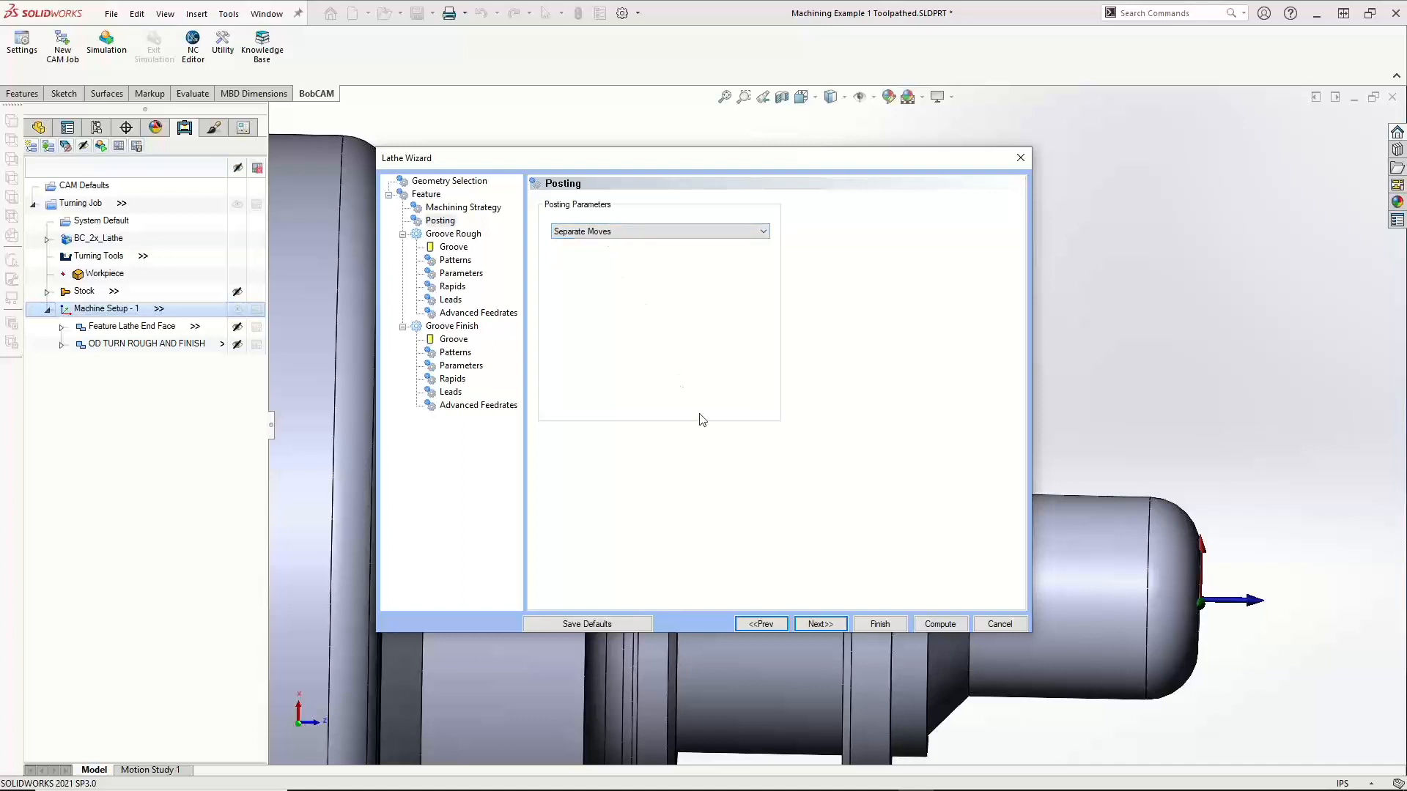
# Assign tool 4, the 1/8 WIDE - 1/64 RAD - OD GROOVE insert from the tool crib, to the Groove Rough operation
pyautogui.click(836, 620)
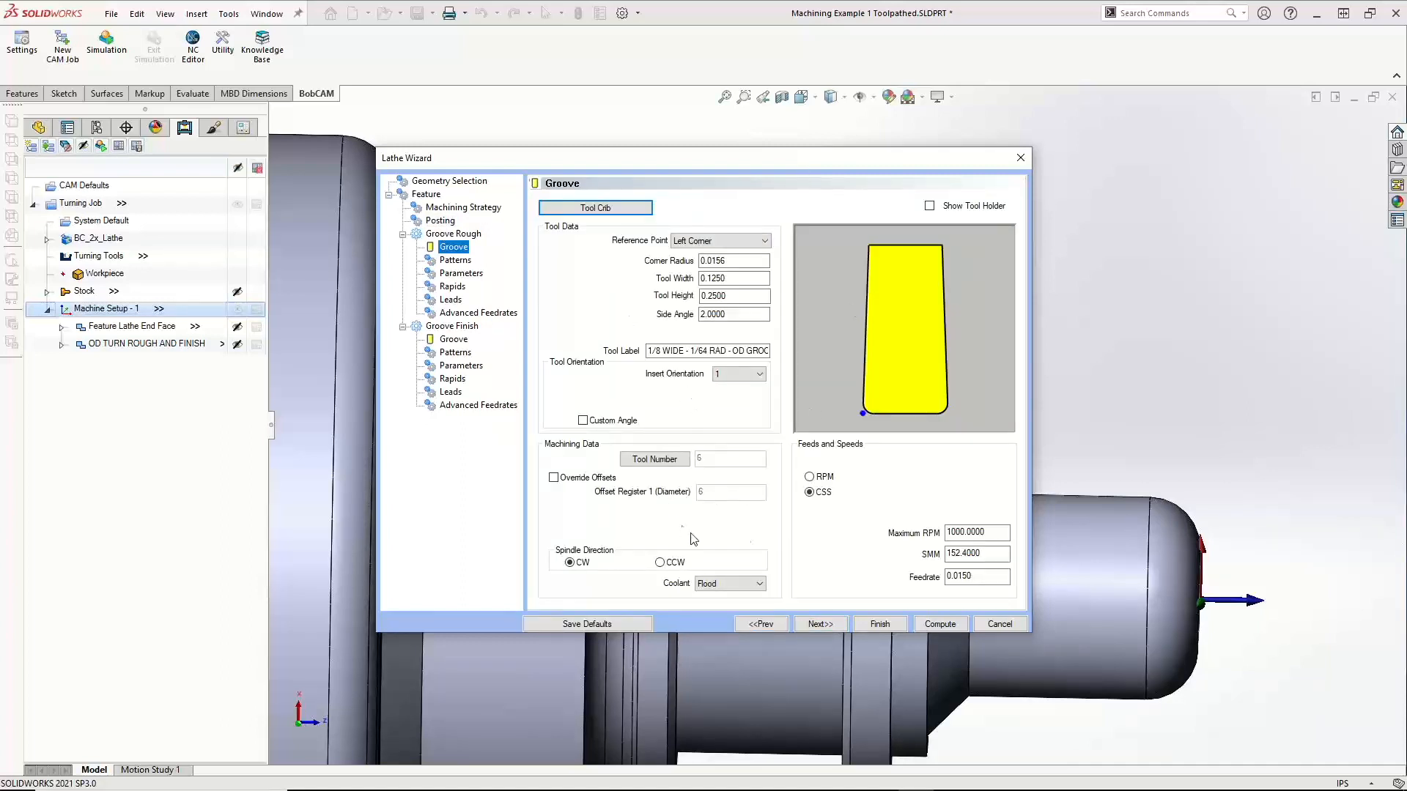
pyautogui.click(595, 208)
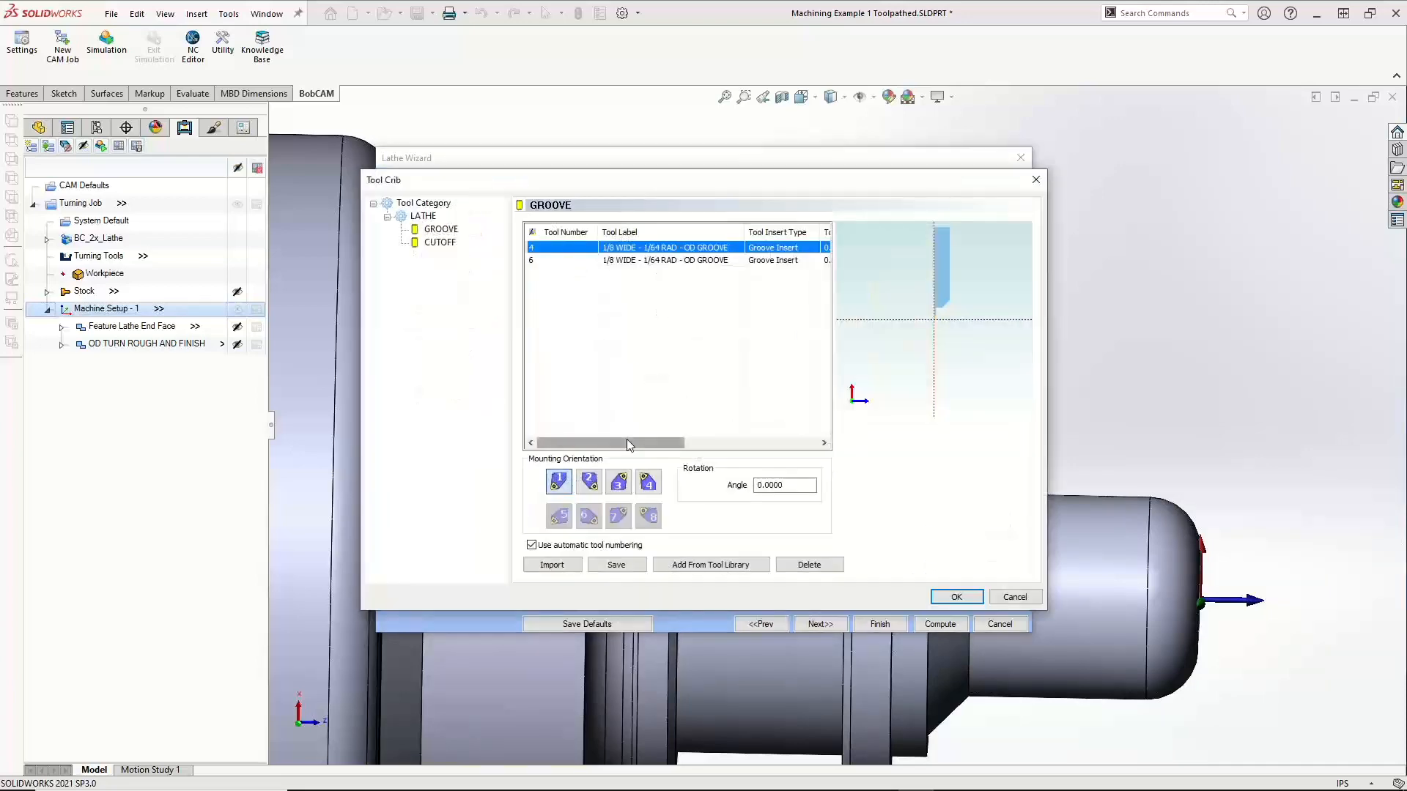
pyautogui.moveTo(628, 442); pyautogui.dragTo(751, 463)
pyautogui.moveTo(773, 459); pyautogui.dragTo(558, 414)
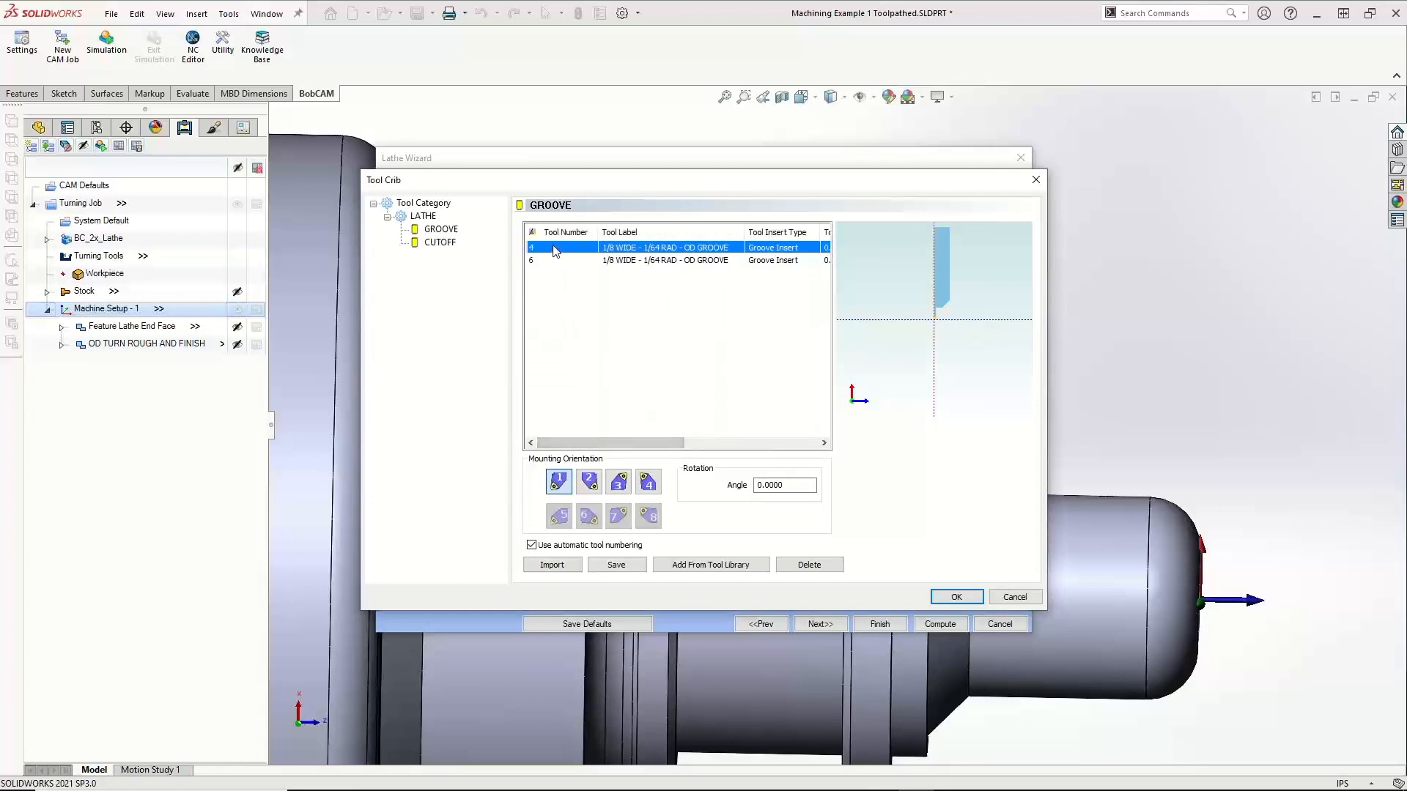
pyautogui.click(572, 260)
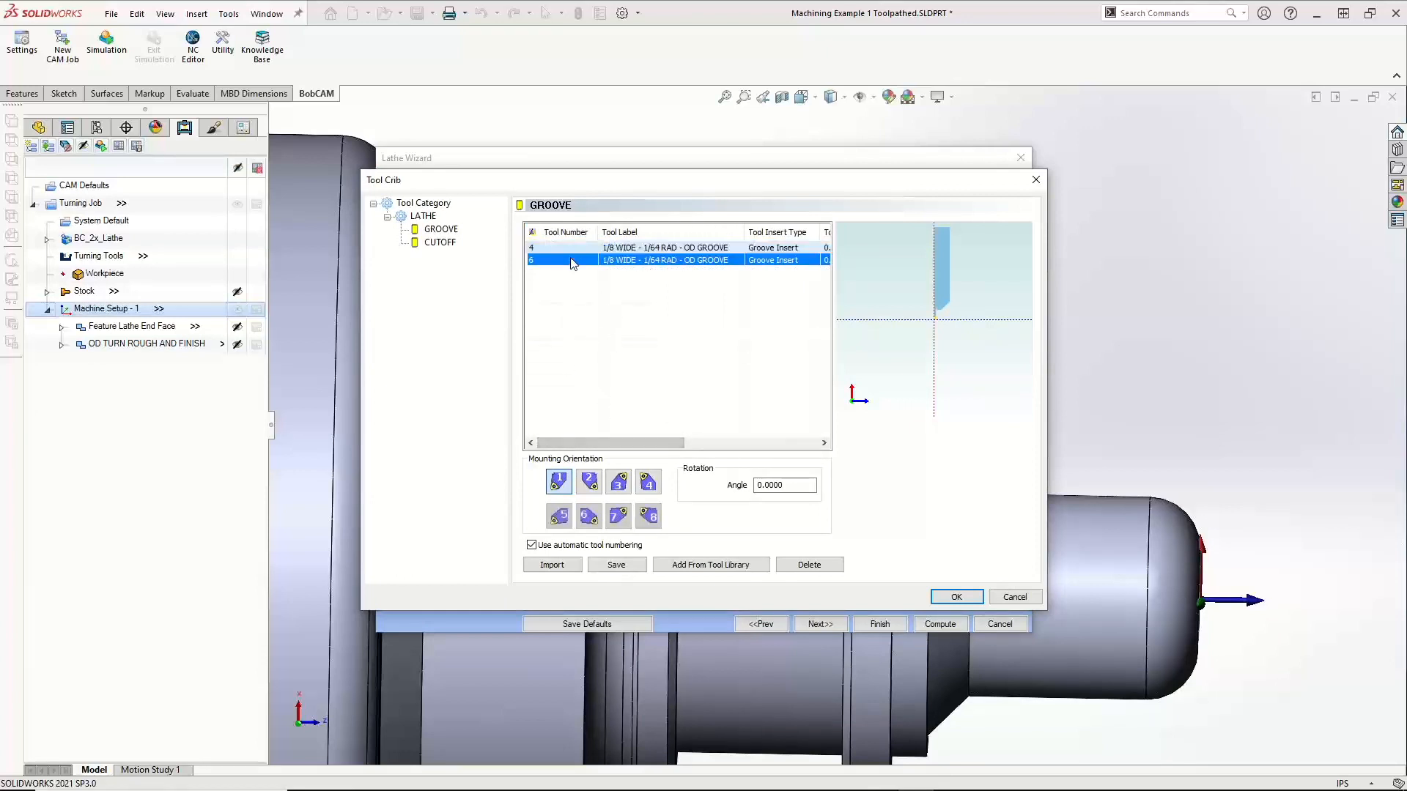
pyautogui.click(566, 247)
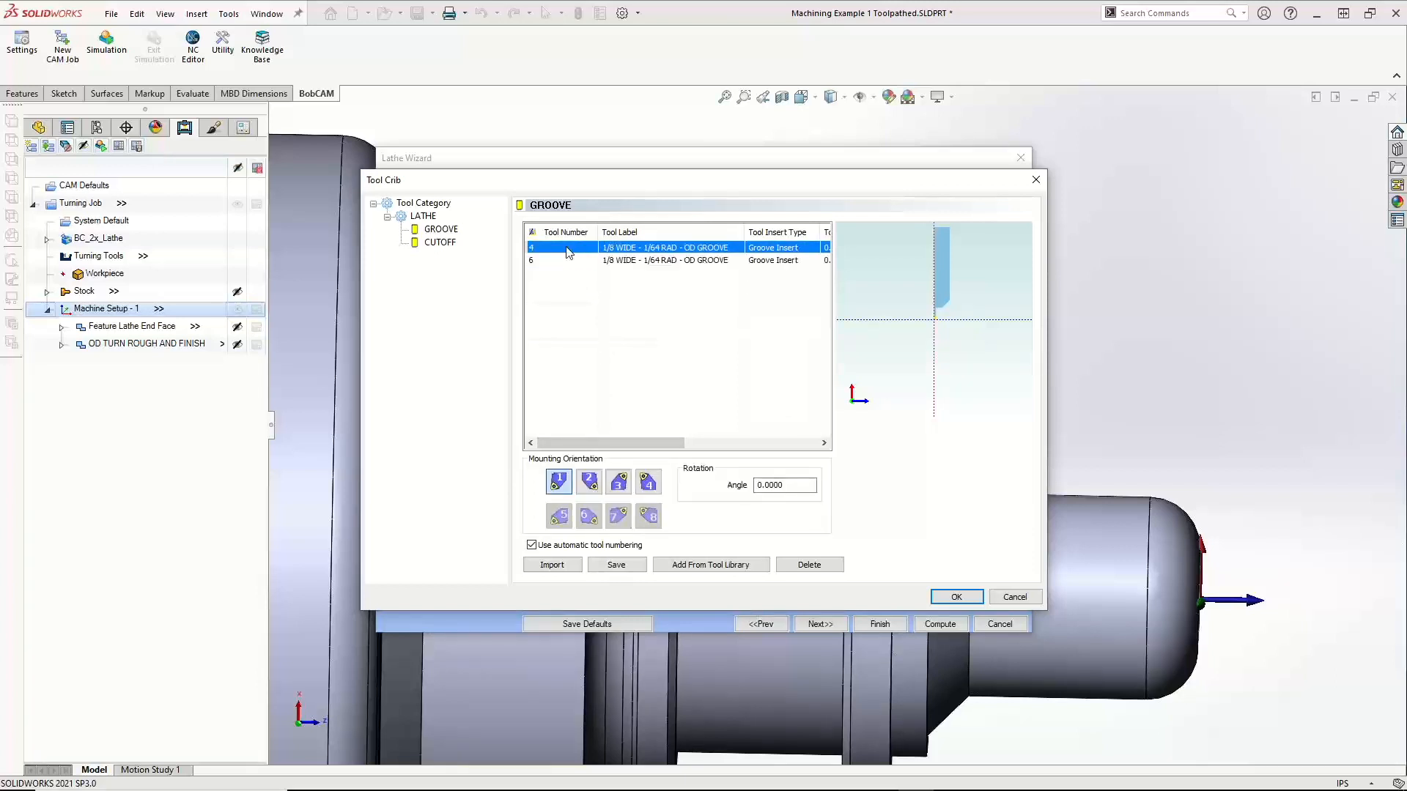
pyautogui.click(571, 259)
pyautogui.click(569, 248)
pyautogui.click(950, 597)
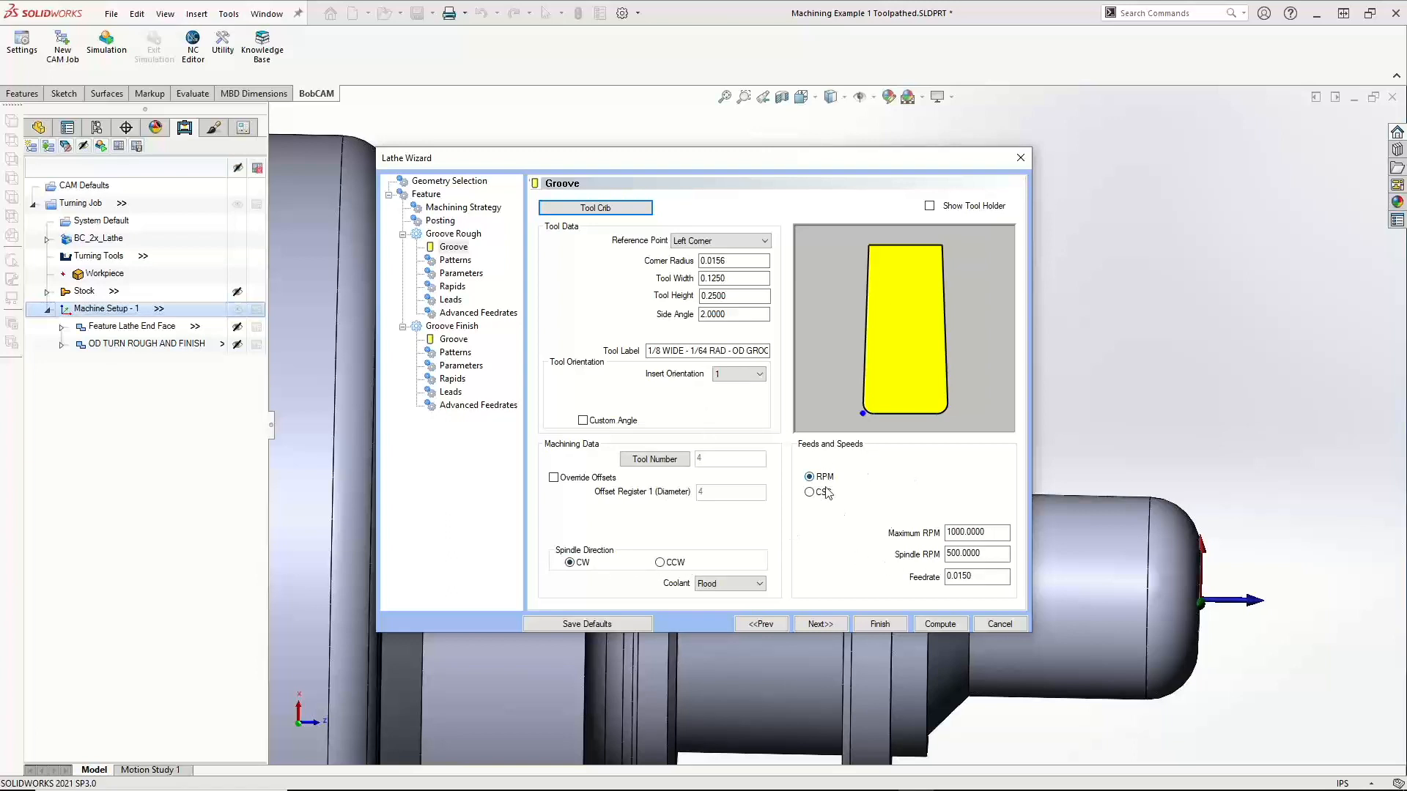
# Keep the Standard pattern for groove roughing and try Center Out, Center Out - Alternate and Skip sorting before returning to Standard
pyautogui.click(831, 626)
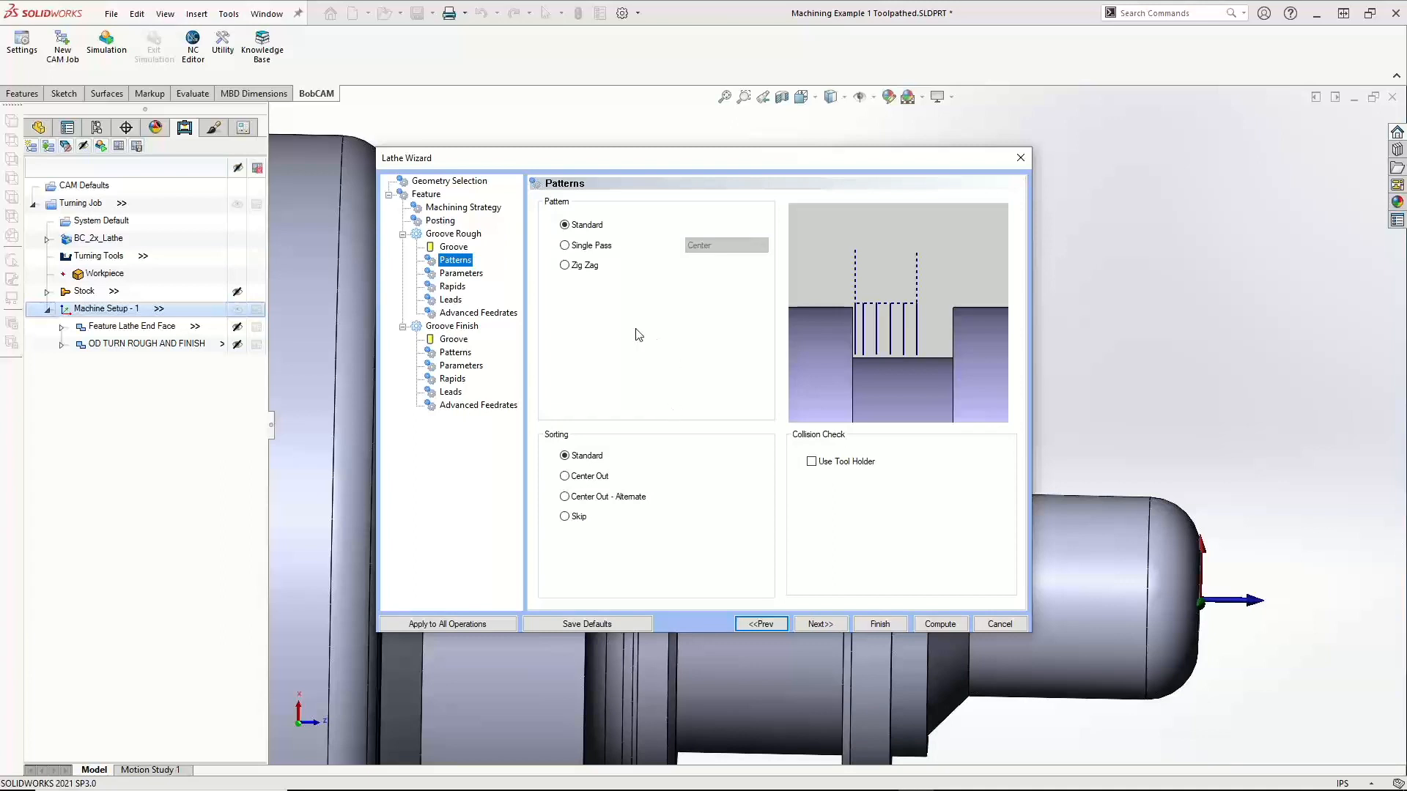
pyautogui.click(569, 228)
pyautogui.click(565, 455)
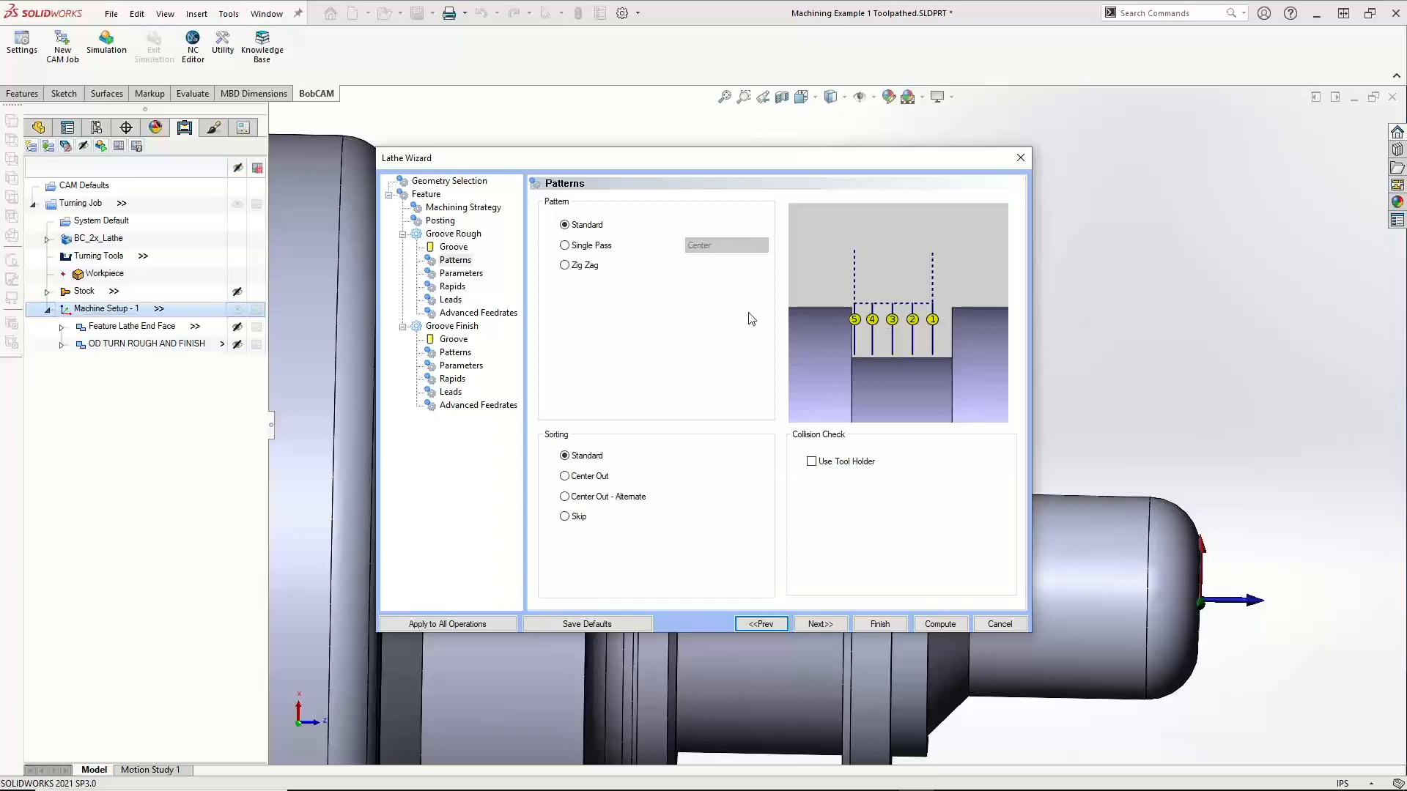
pyautogui.click(609, 483)
pyautogui.click(618, 496)
pyautogui.click(576, 516)
pyautogui.click(597, 456)
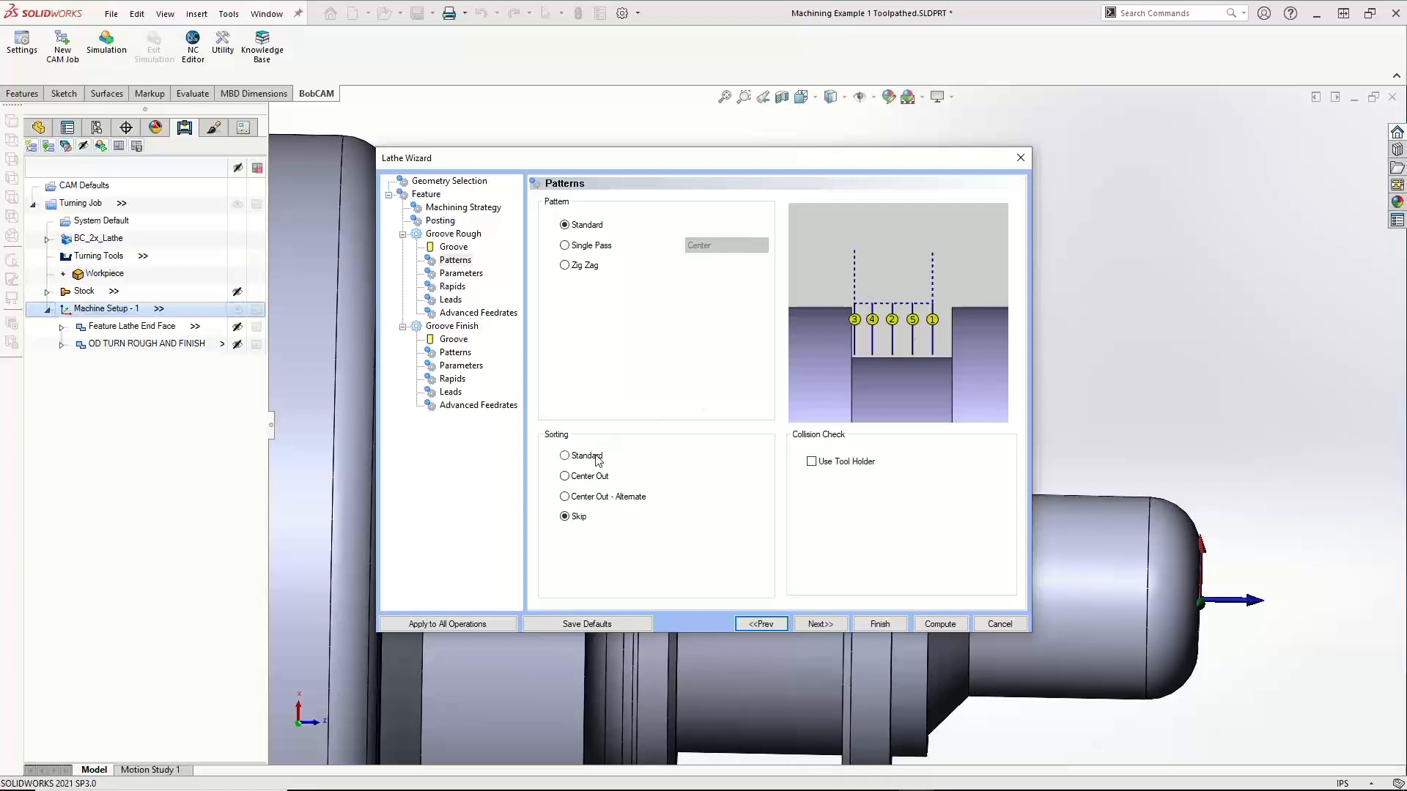
# Try the Single Pass pattern at Begin and End, as well as Zig Zag, and switch the groove roughing back to Standard
pyautogui.click(565, 245)
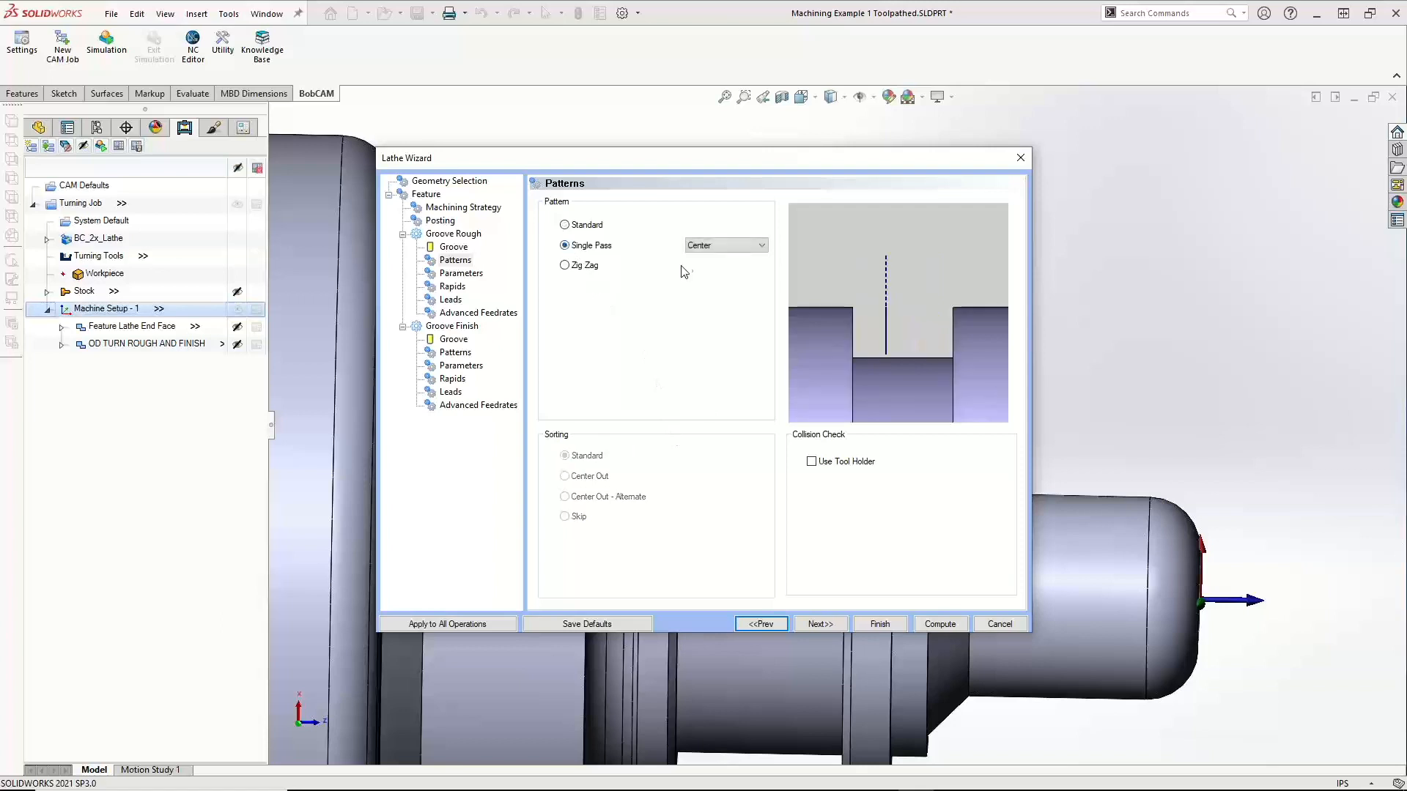
pyautogui.click(728, 247)
pyautogui.click(725, 251)
pyautogui.click(726, 250)
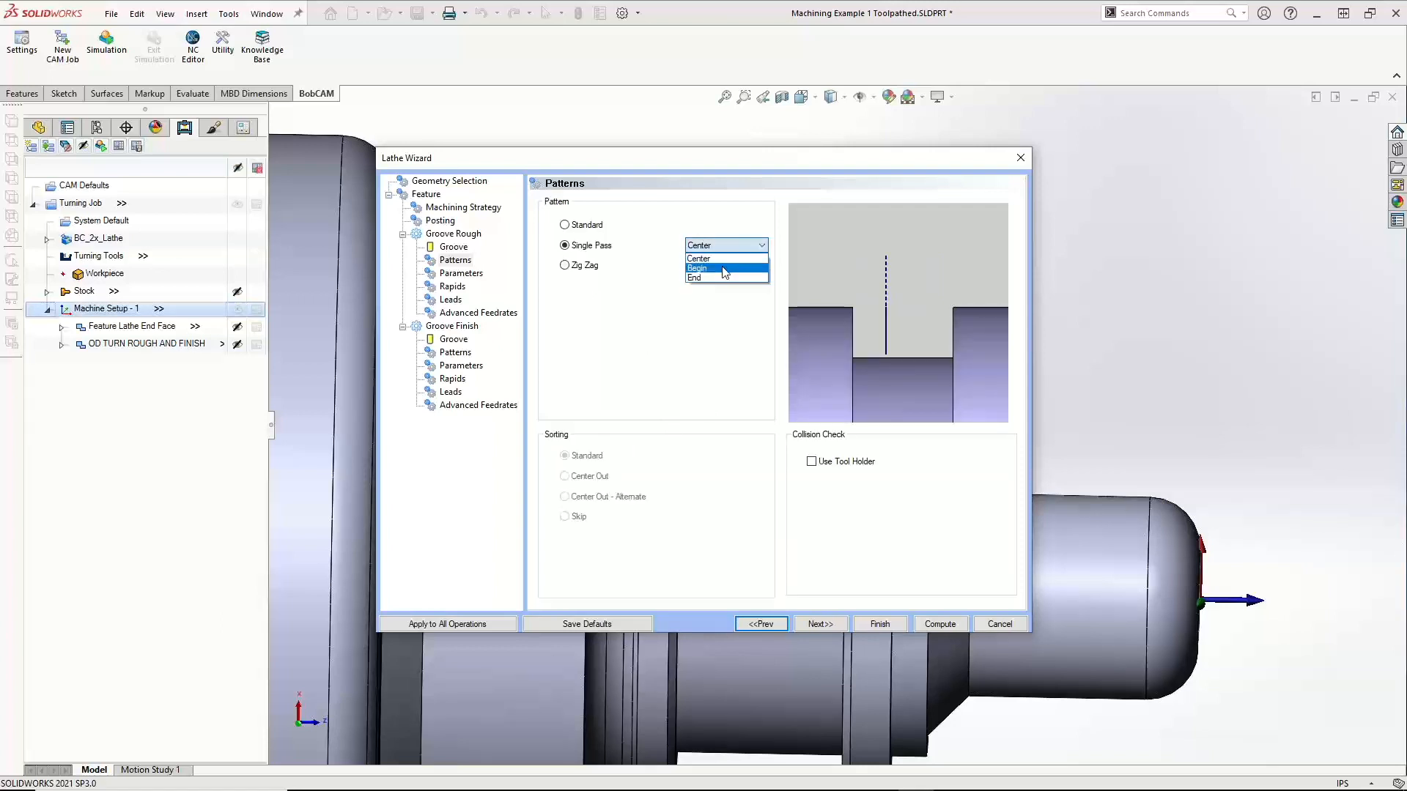
pyautogui.click(725, 268)
pyautogui.click(726, 252)
pyautogui.click(725, 279)
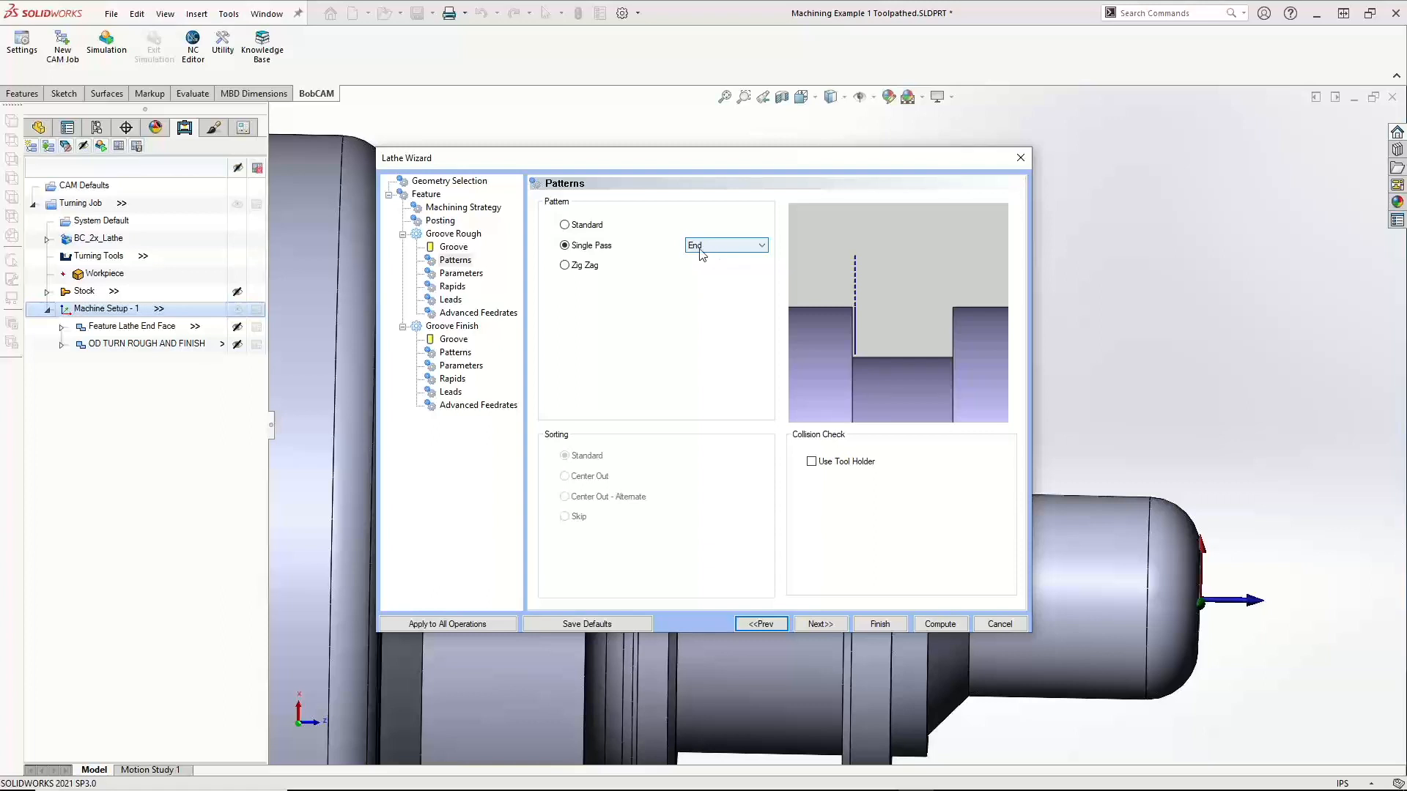
pyautogui.click(592, 266)
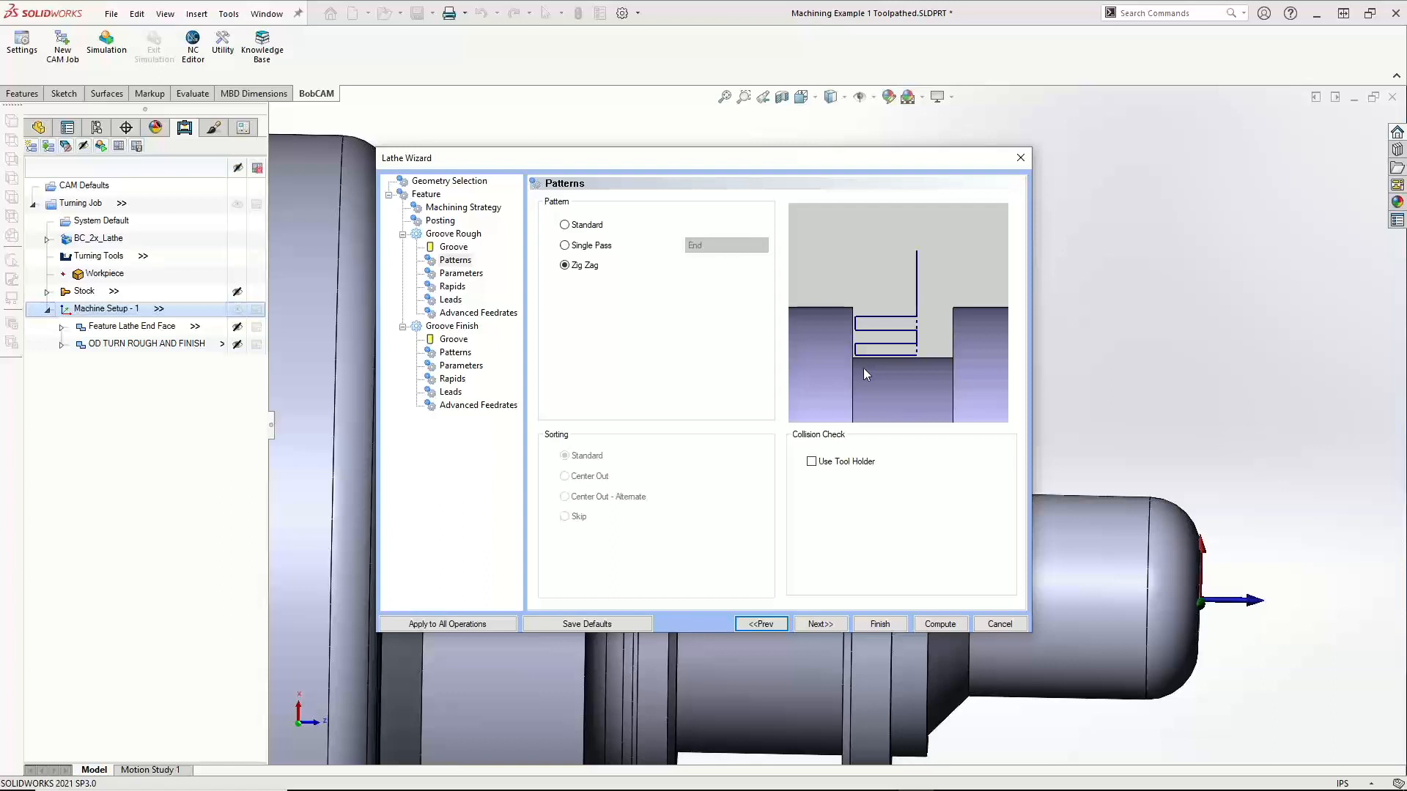
pyautogui.click(567, 226)
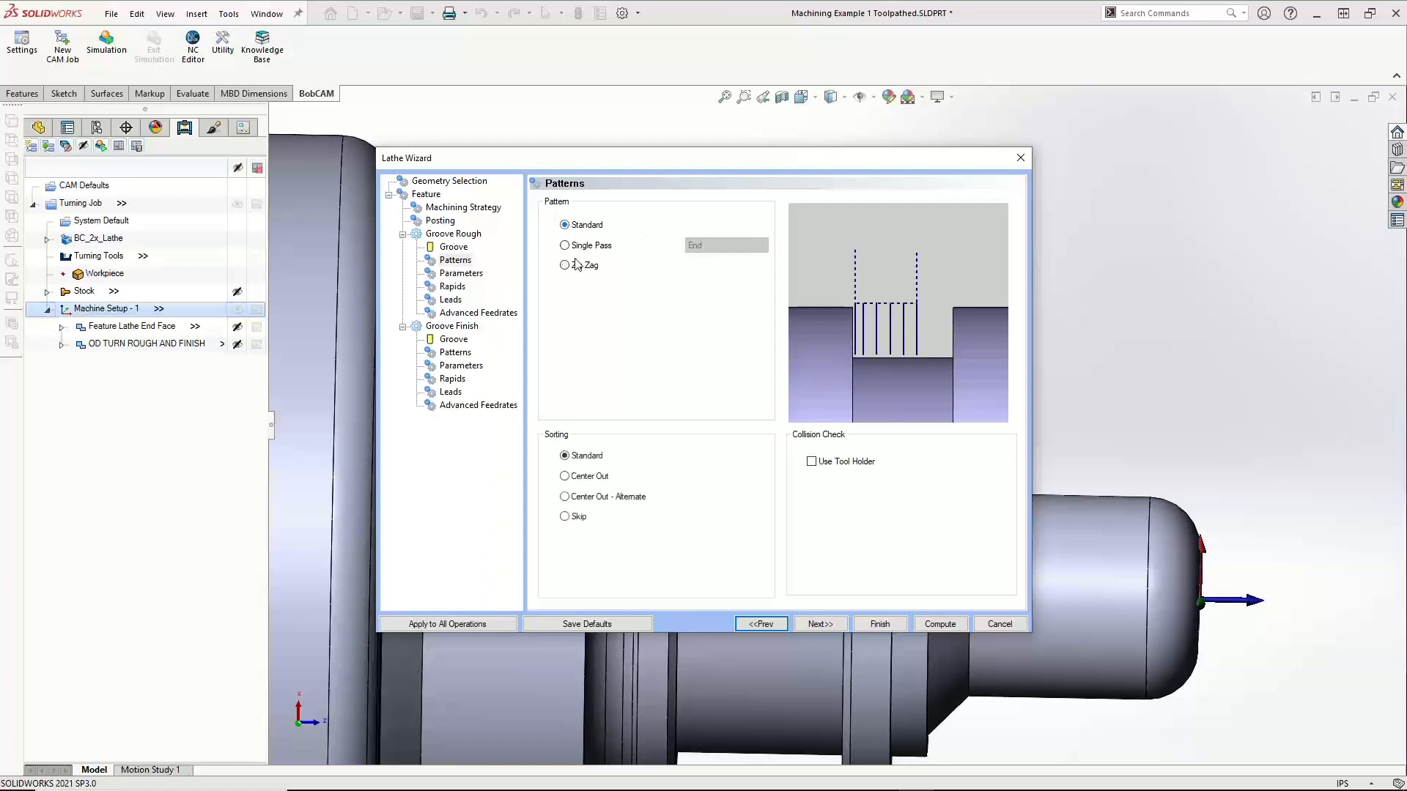
# Keep Standard sorting for groove roughing and toggle the Use Tool Holder option of its collision check
pyautogui.click(586, 456)
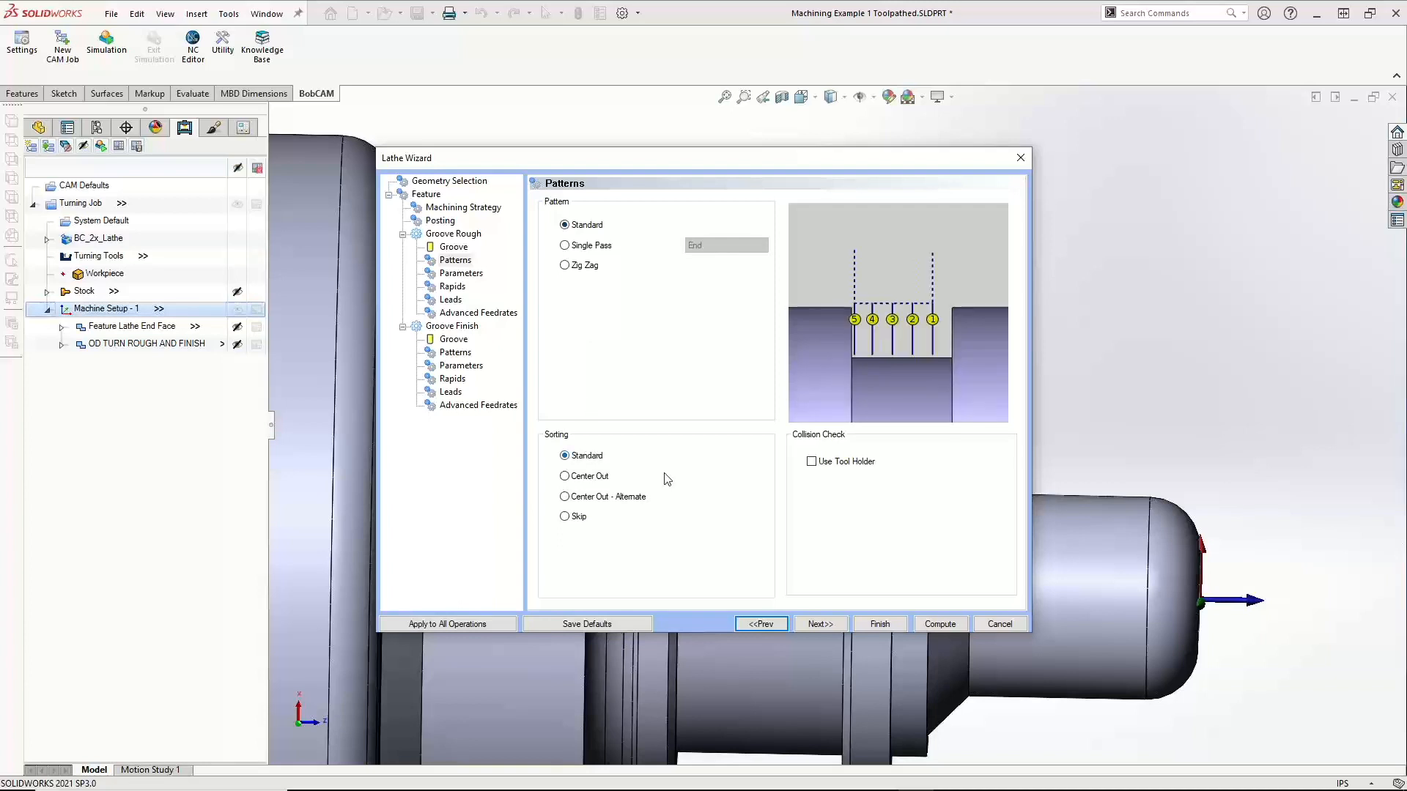
pyautogui.click(812, 462)
pyautogui.click(853, 462)
pyautogui.click(811, 461)
# Review the Groove Rough stepover and finish allowances, trying Rough Allowance with its semifinish overlap before disabling it
pyautogui.click(819, 625)
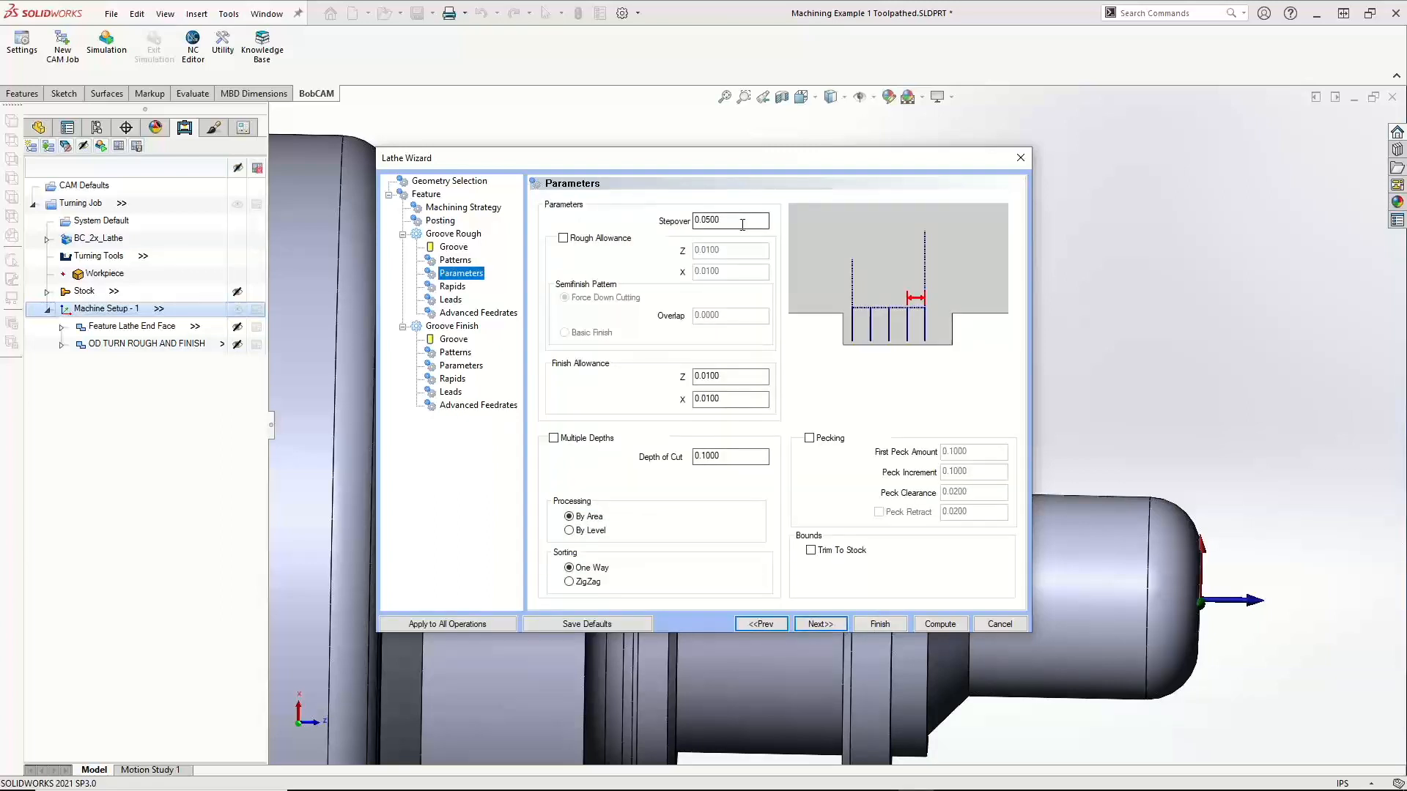
pyautogui.moveTo(744, 221); pyautogui.dragTo(669, 211)
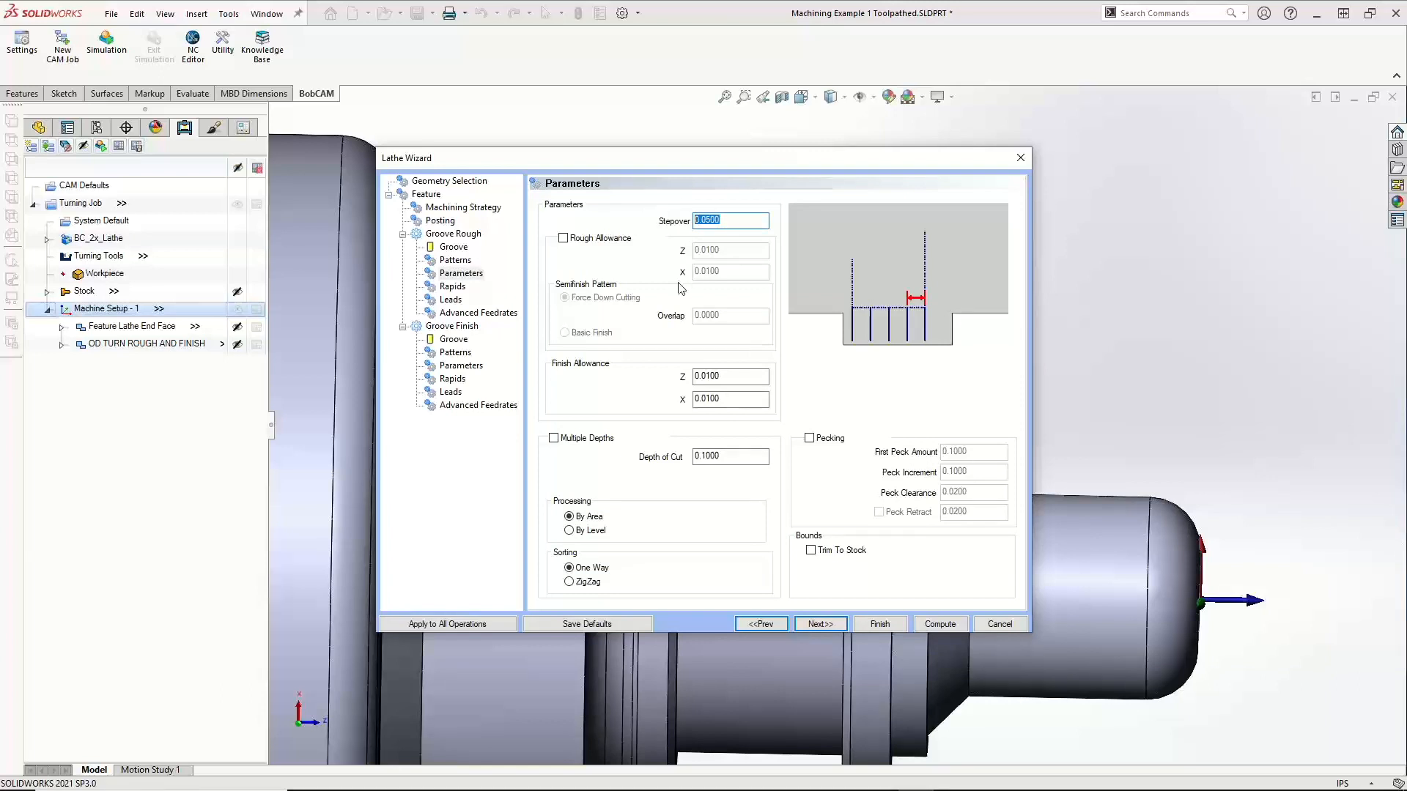
pyautogui.click(586, 245)
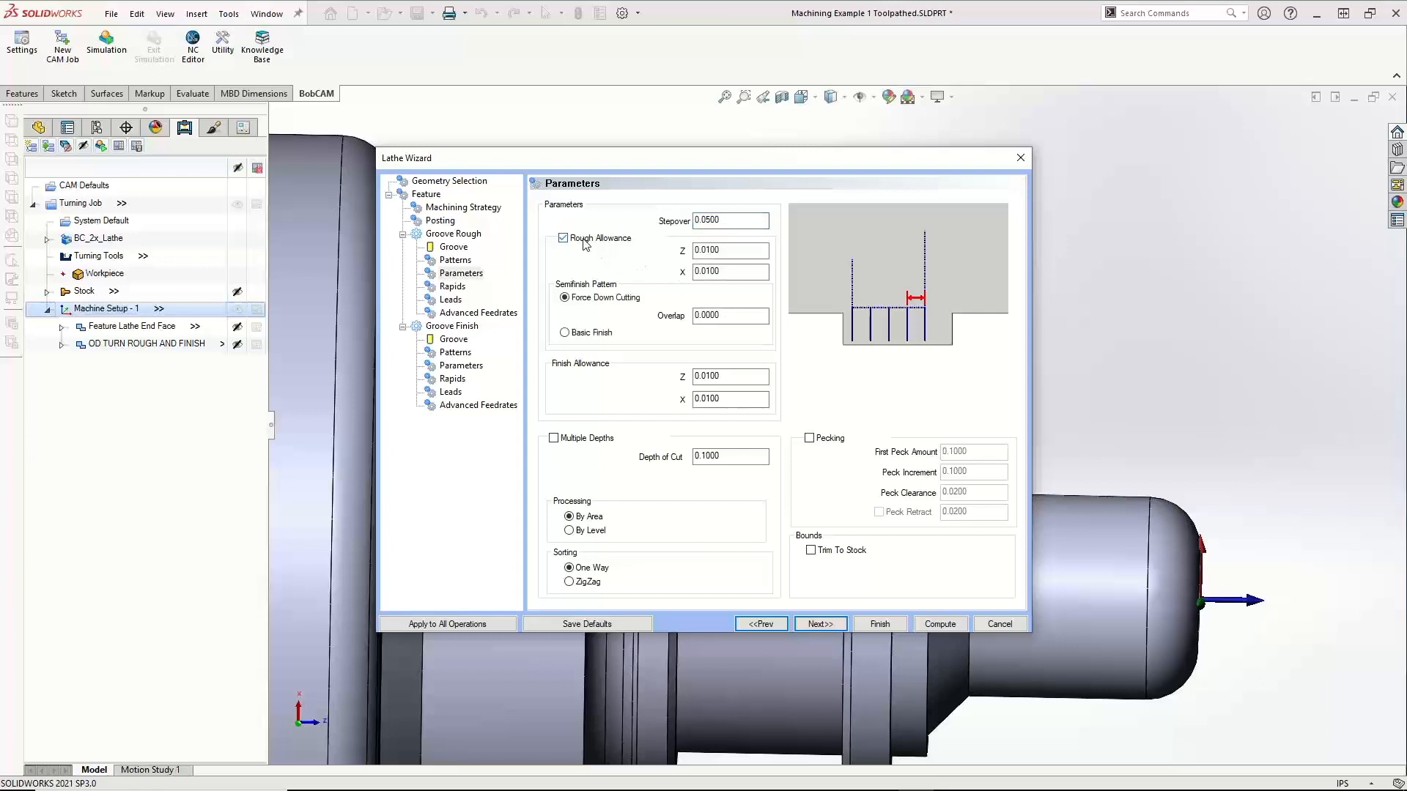
pyautogui.click(726, 317)
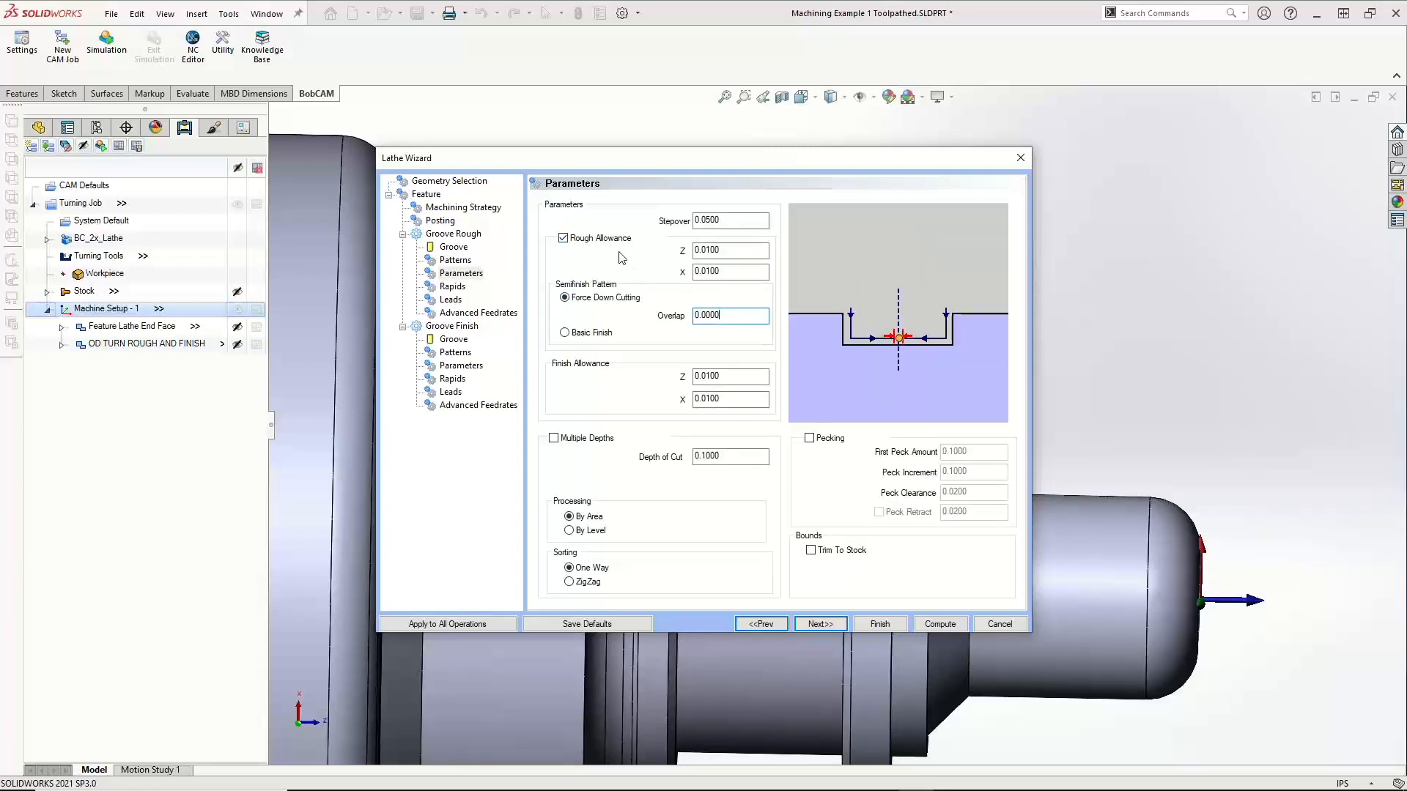
pyautogui.click(598, 241)
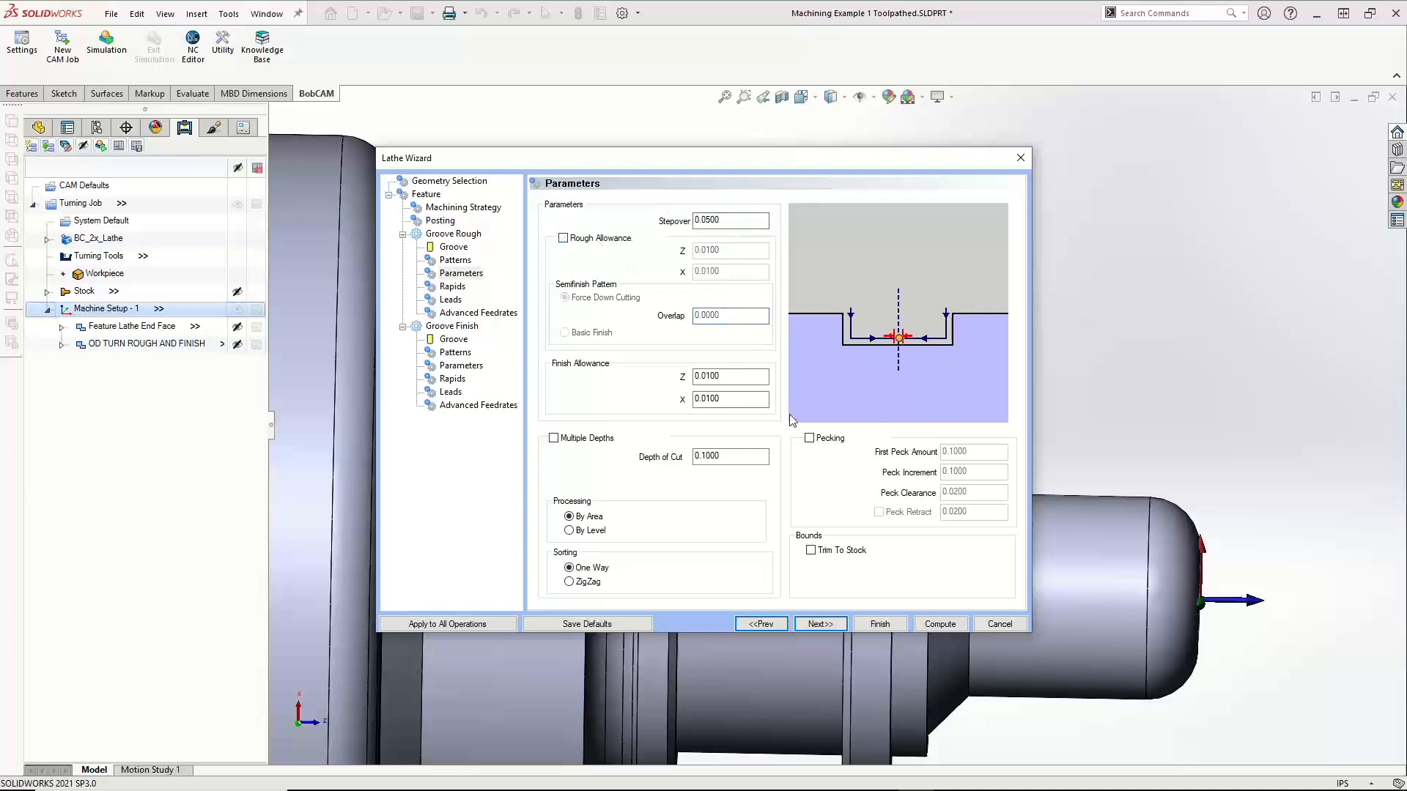
pyautogui.click(732, 378)
pyautogui.press('Tab')
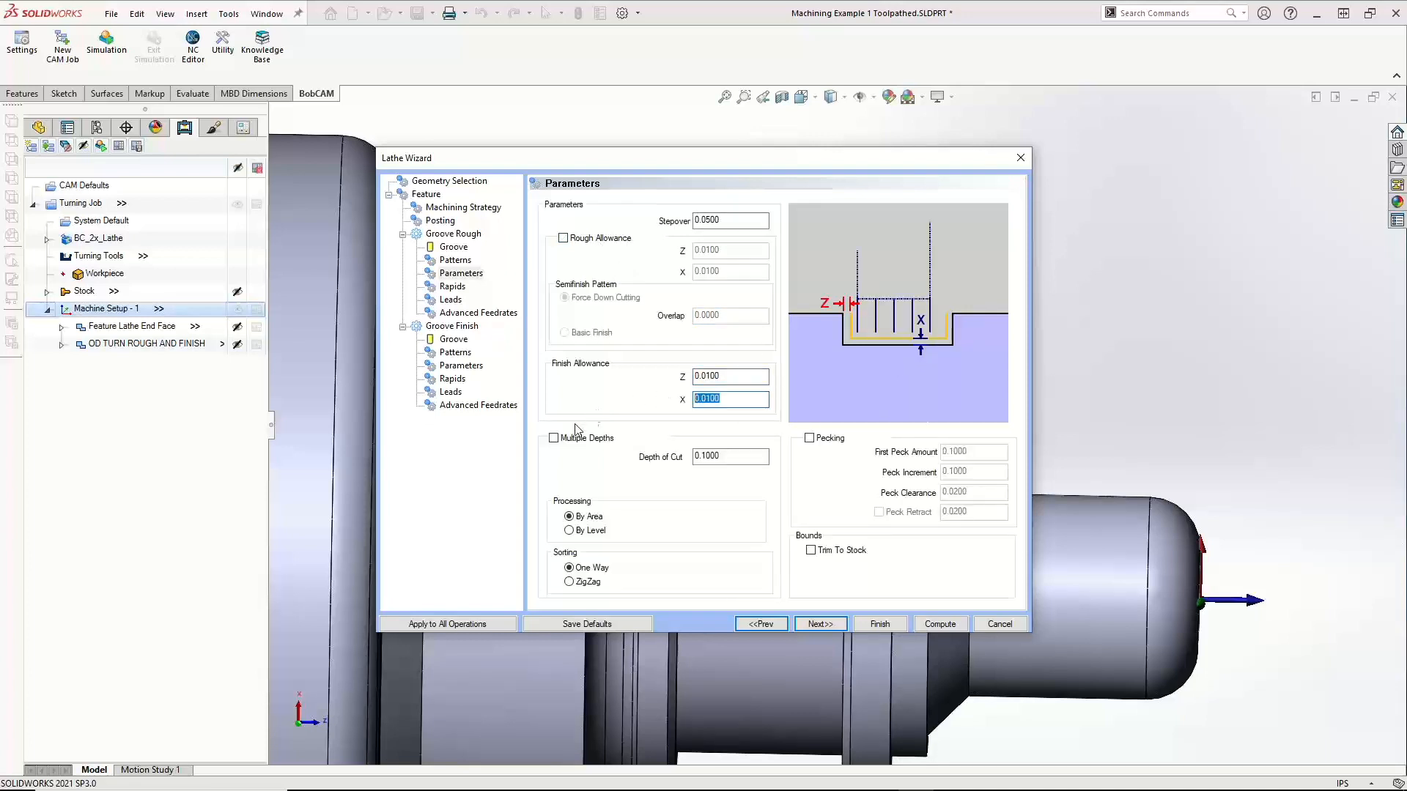
# Try Multiple Depths, By Level processing and ZigZag sorting for groove roughing, then restore a single depth, By Area and One Way
pyautogui.click(554, 438)
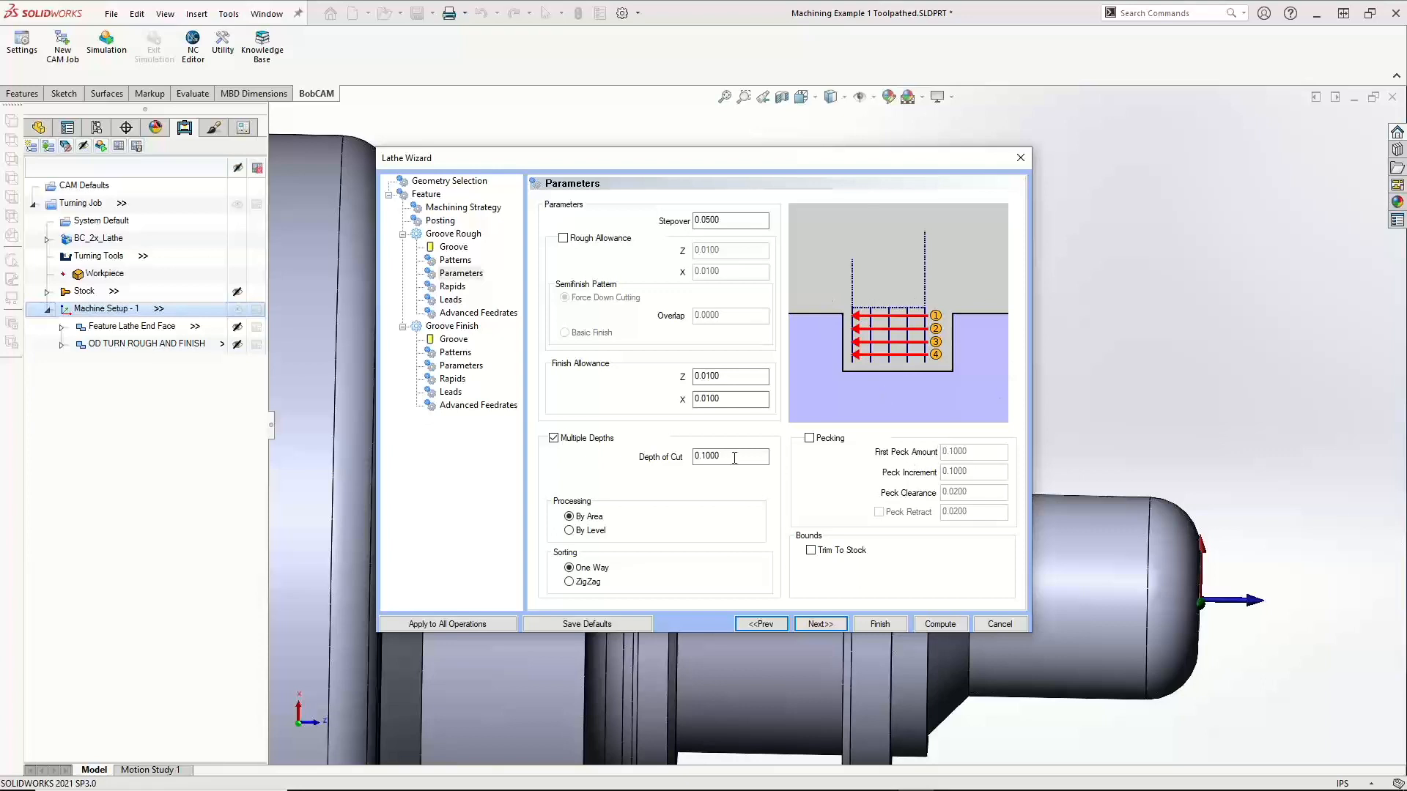
pyautogui.click(554, 434)
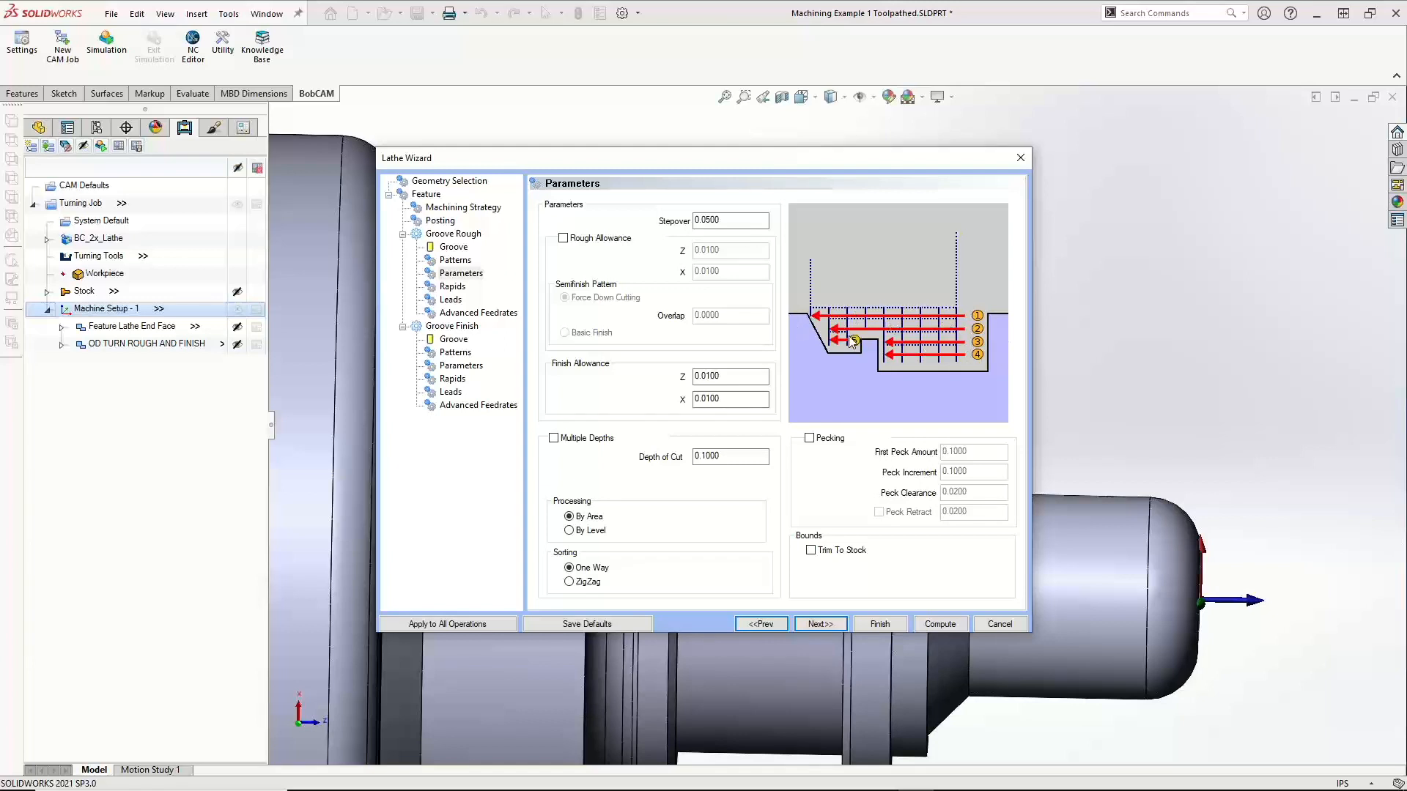
pyautogui.click(569, 530)
pyautogui.click(595, 518)
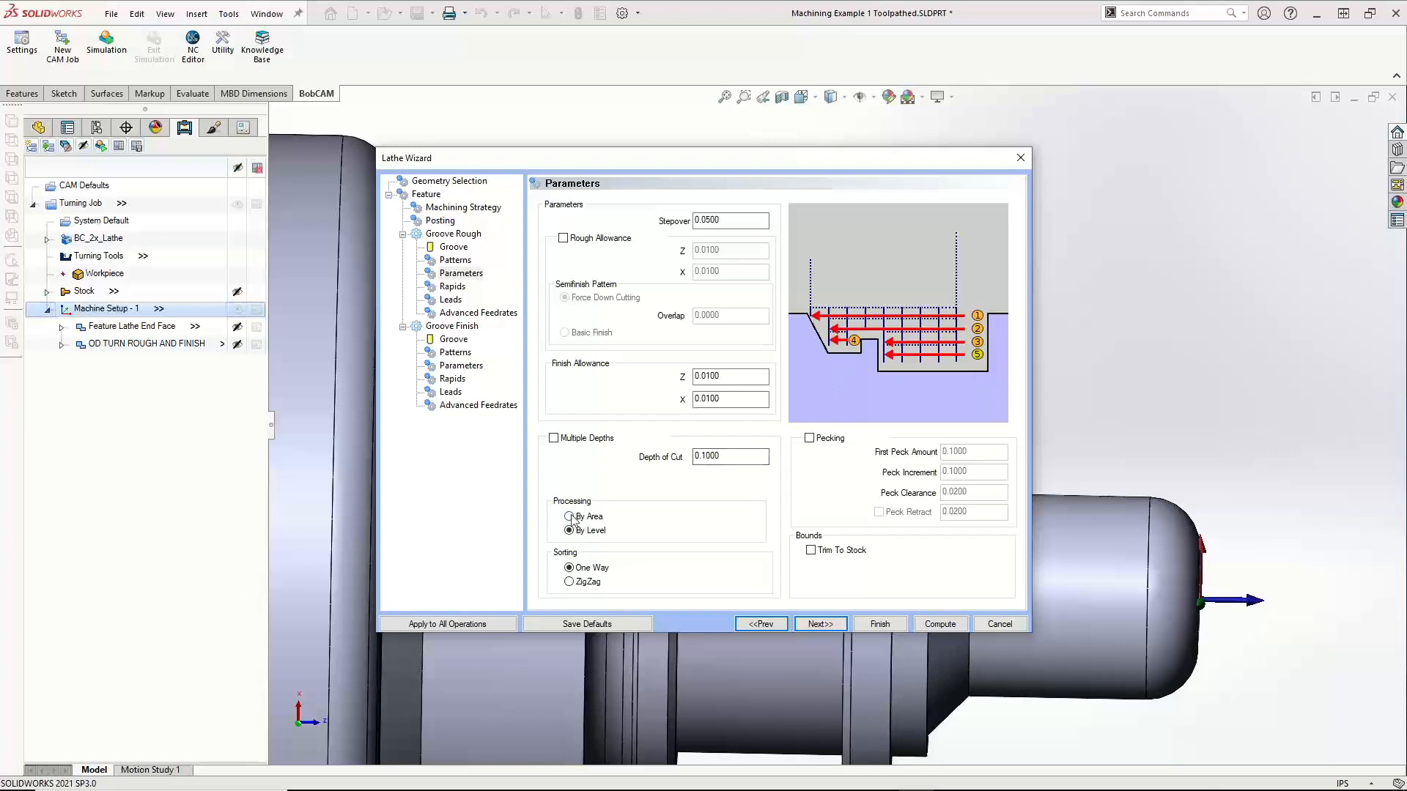
pyautogui.click(571, 568)
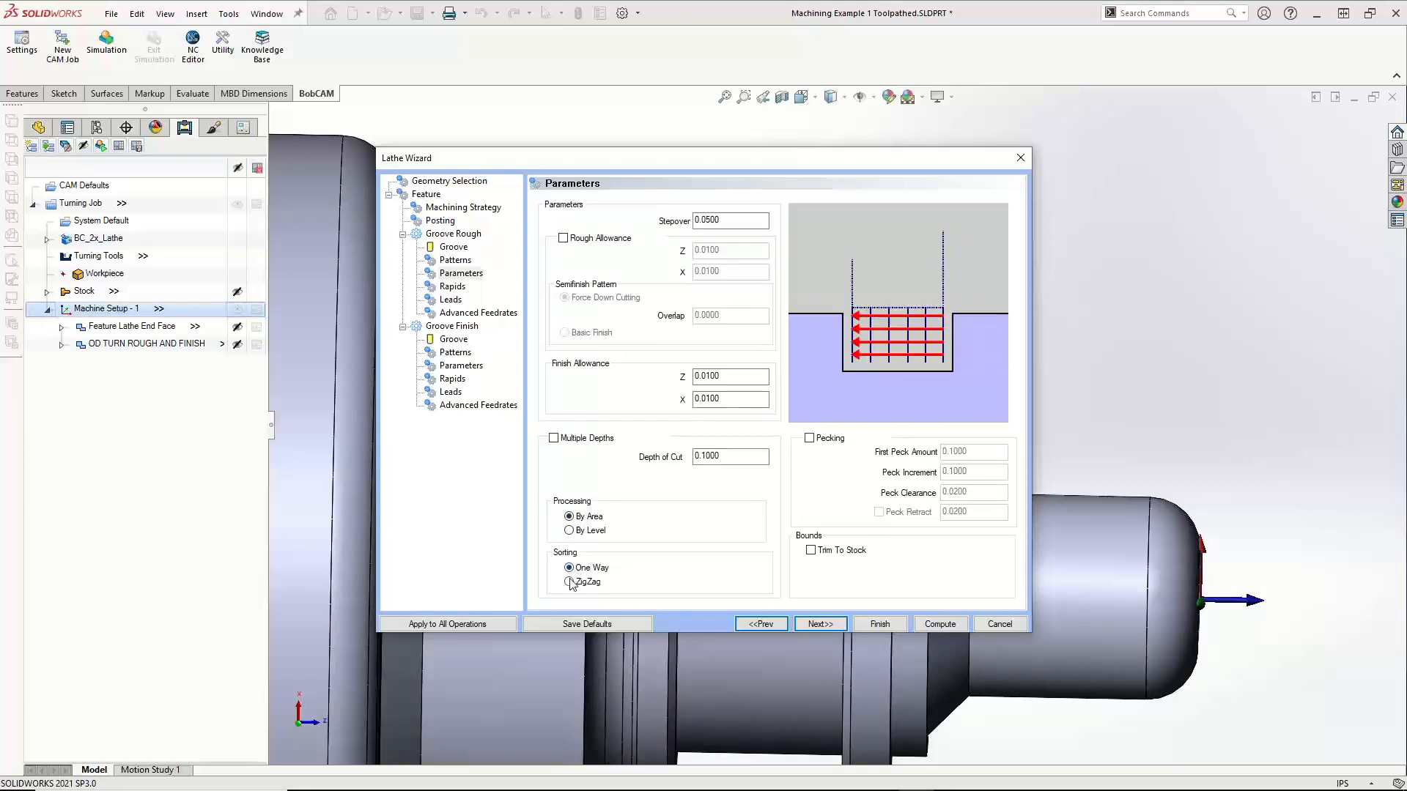
pyautogui.click(569, 583)
pyautogui.click(569, 570)
# Try Pecking with Peck Retract for groove roughing, examine the peck amount, increment and clearance, and disable both options
pyautogui.click(809, 438)
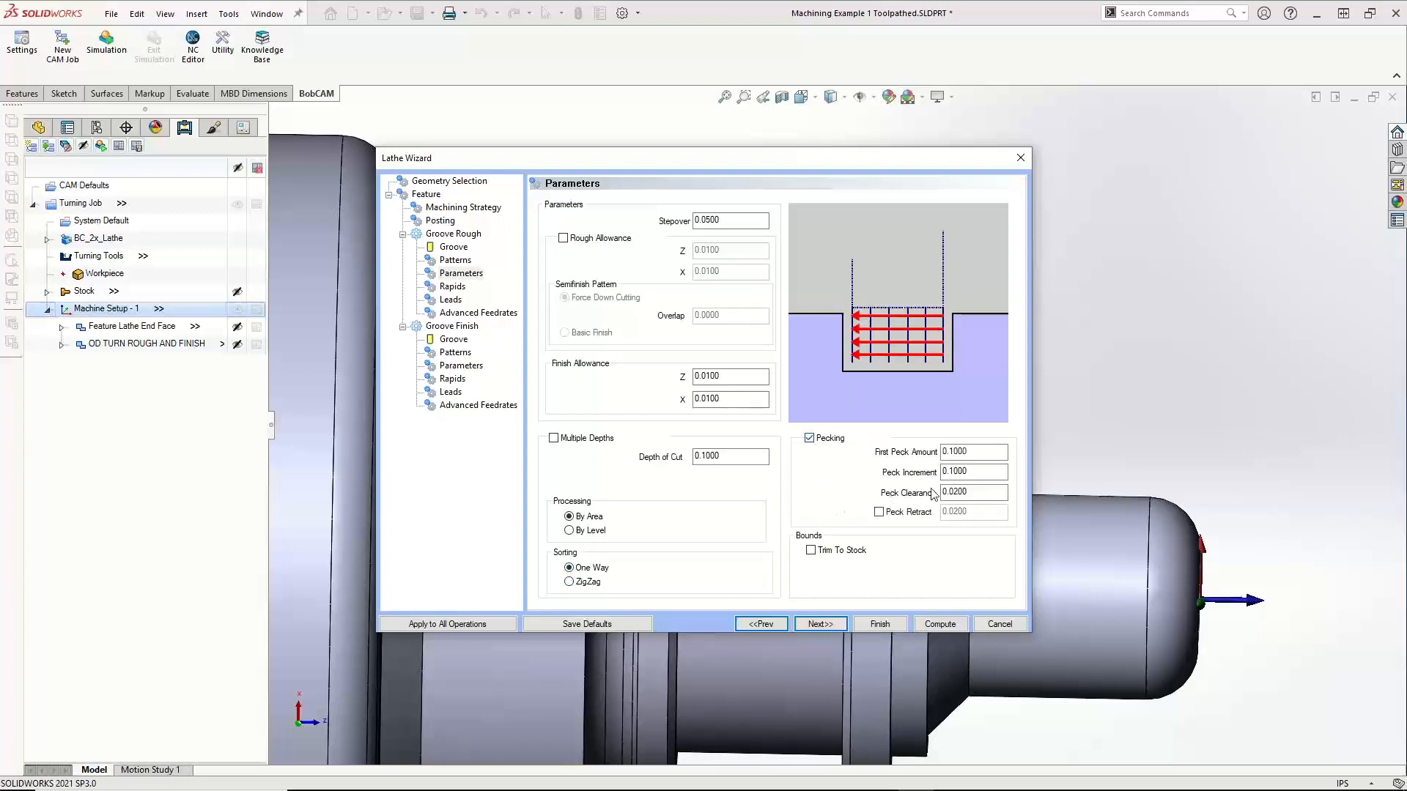
pyautogui.click(984, 452)
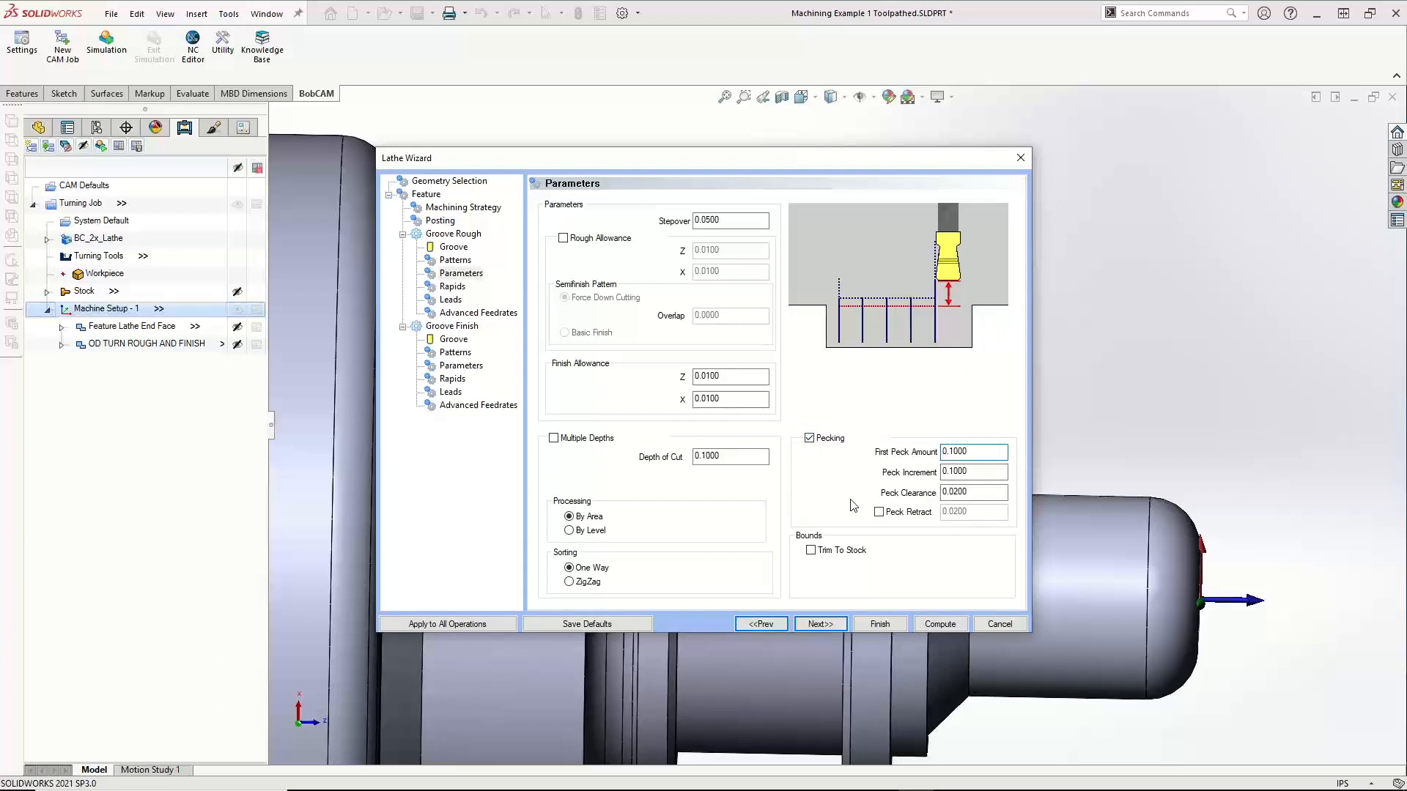
pyautogui.click(993, 473)
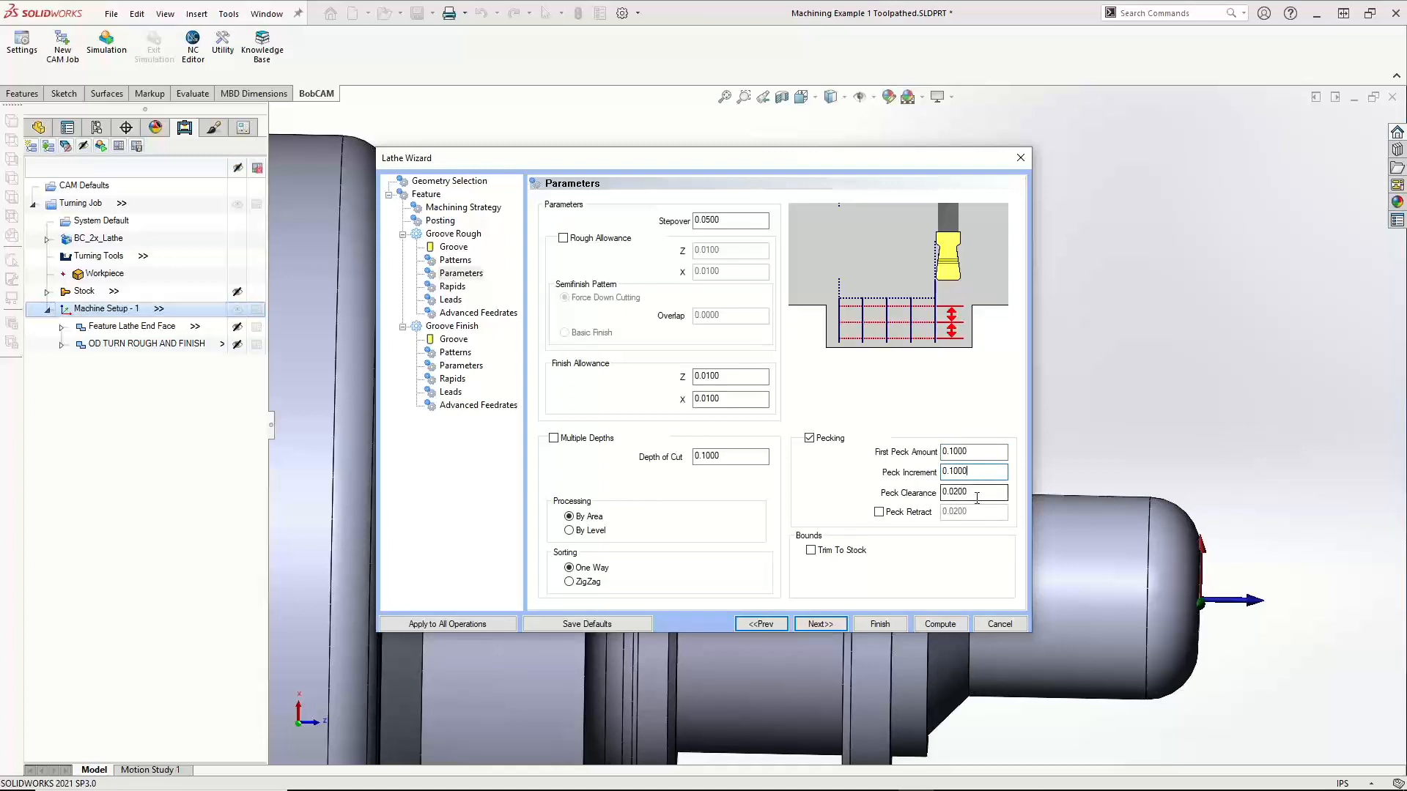
pyautogui.click(977, 496)
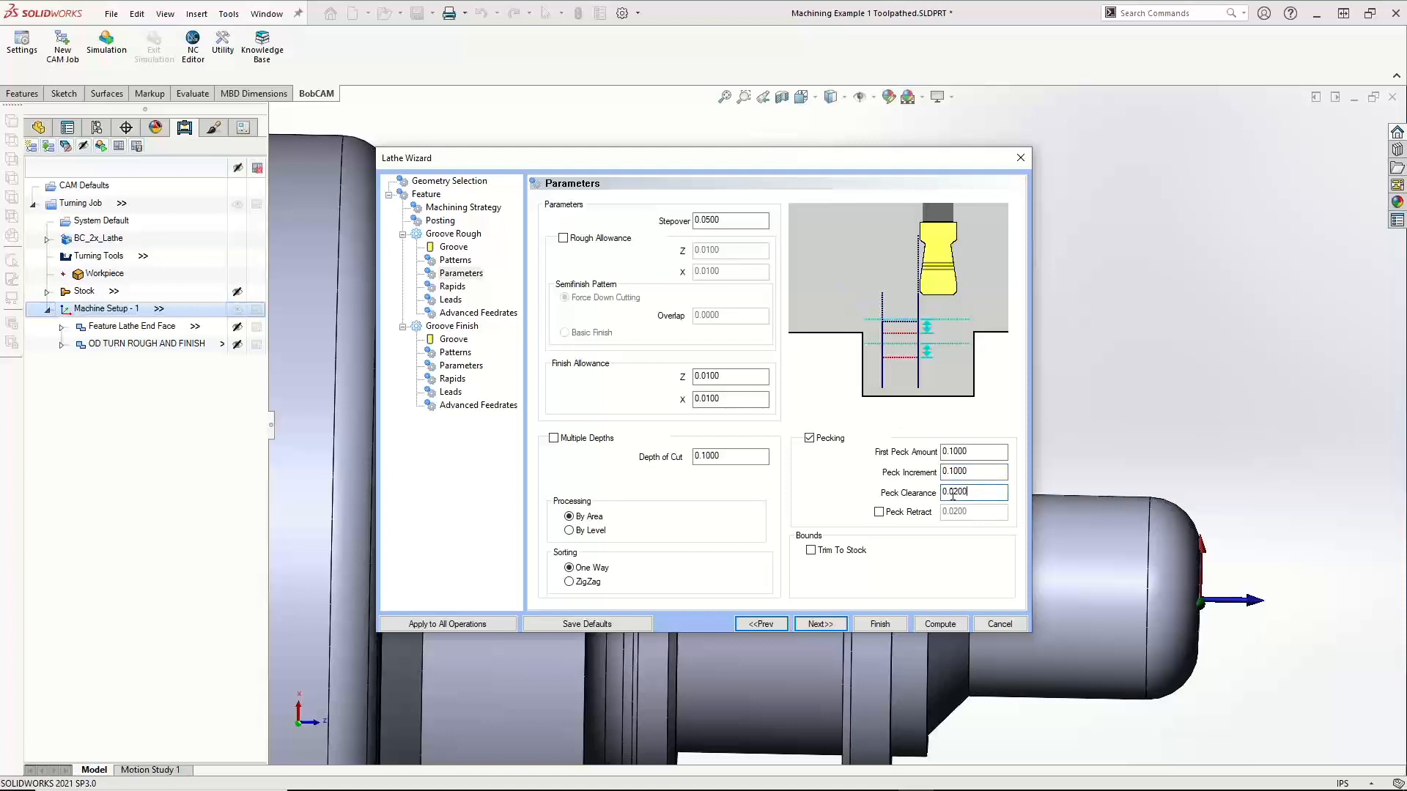
pyautogui.click(879, 512)
pyautogui.click(970, 514)
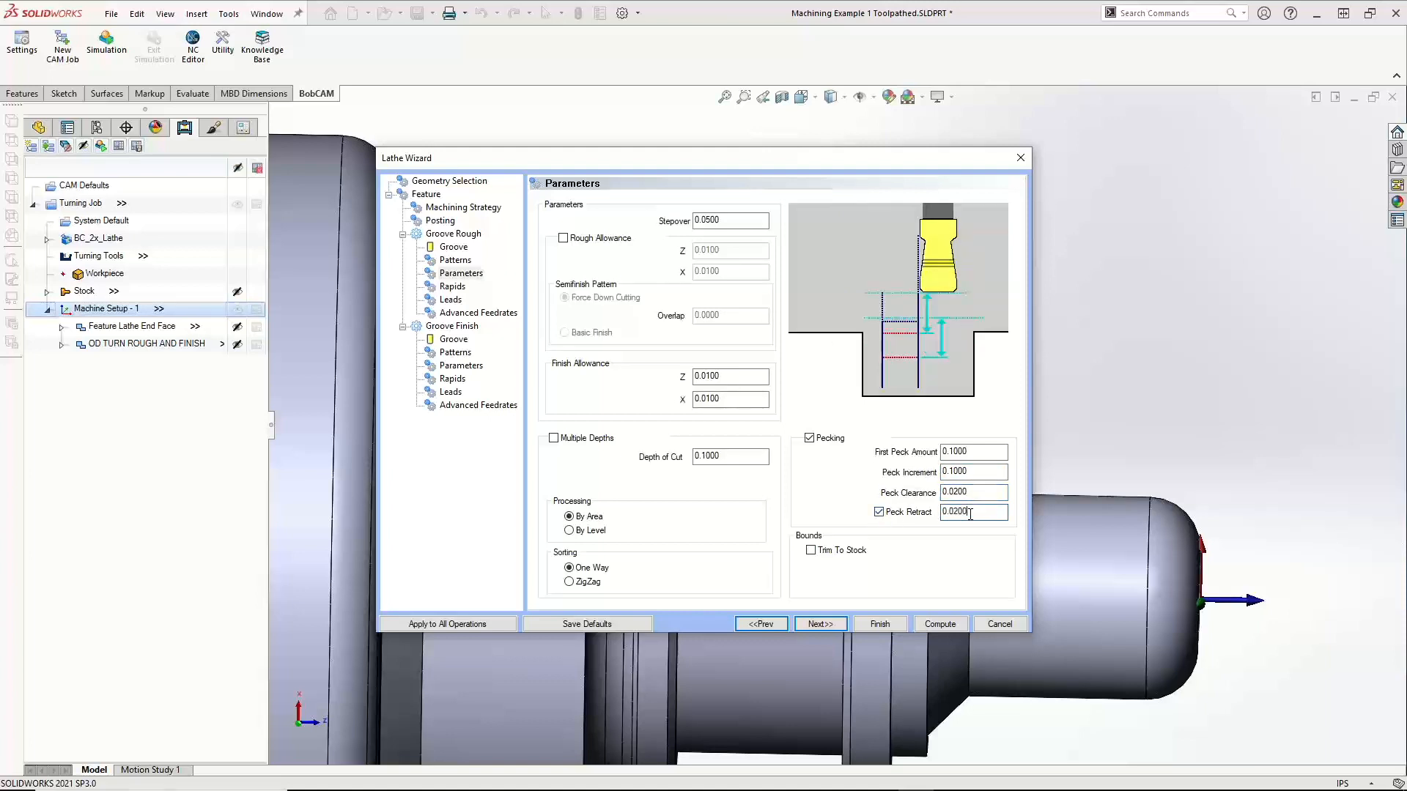
pyautogui.click(879, 513)
pyautogui.click(809, 438)
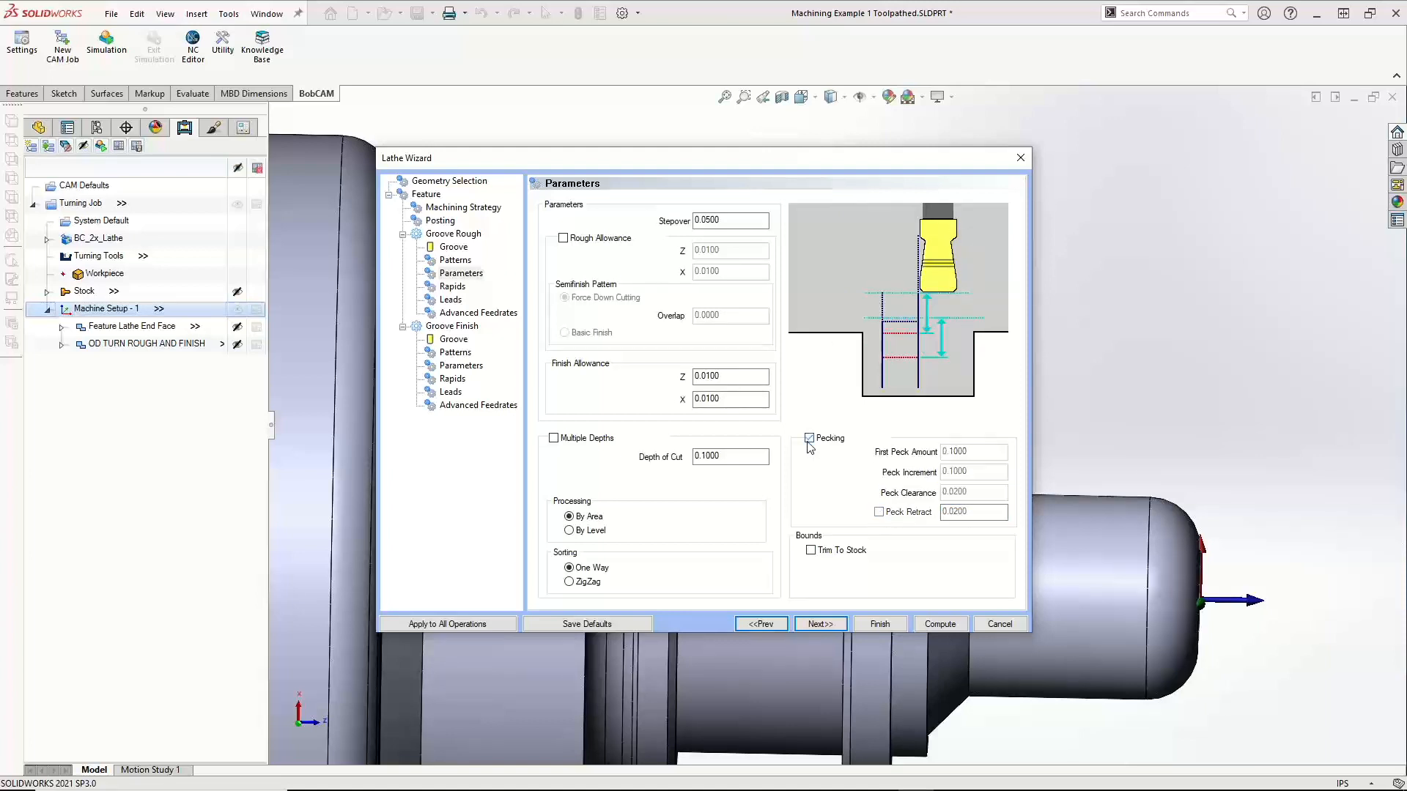
# Try Trim To Stock for groove roughing, disable it, and check the feature's top constraint before returning to the roughing parameters
pyautogui.click(810, 550)
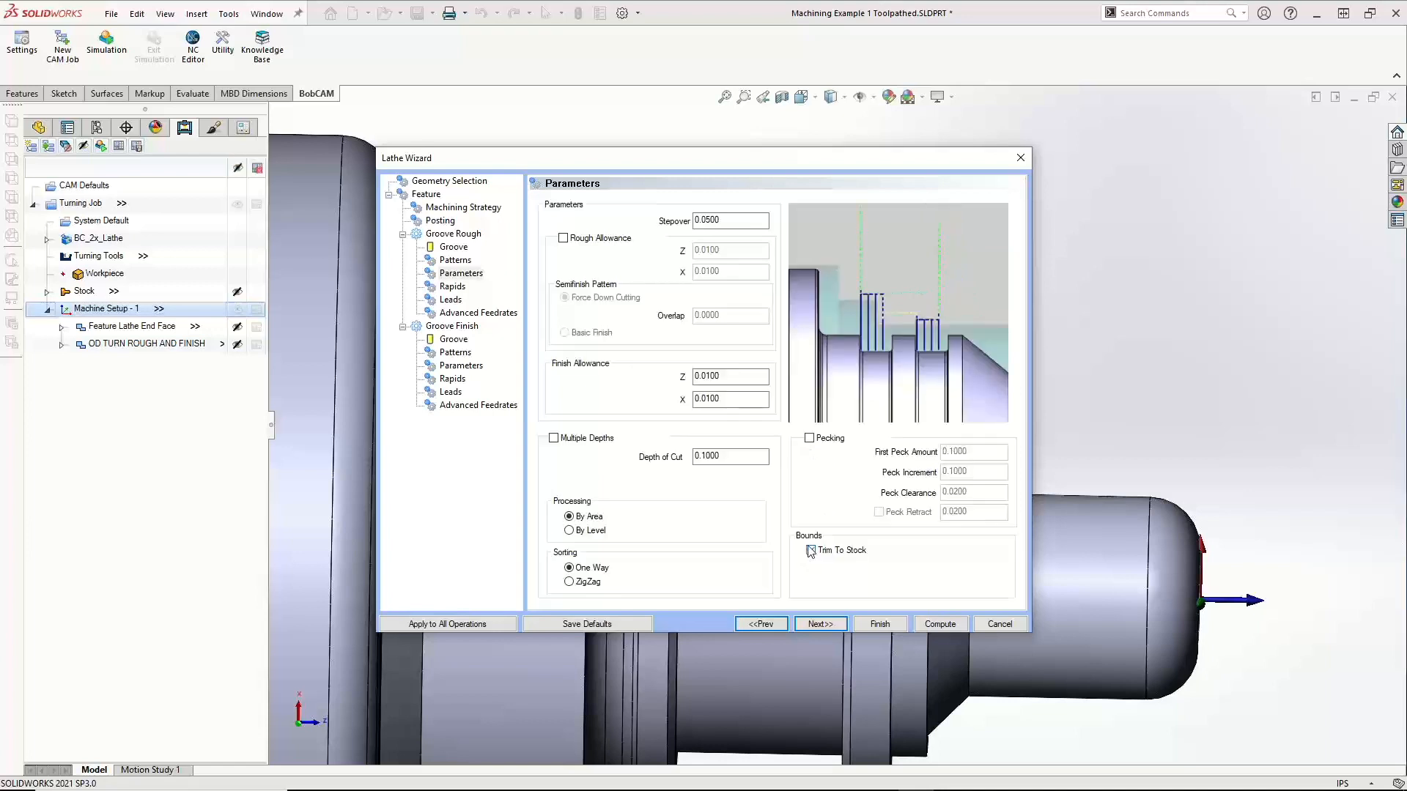
pyautogui.click(810, 551)
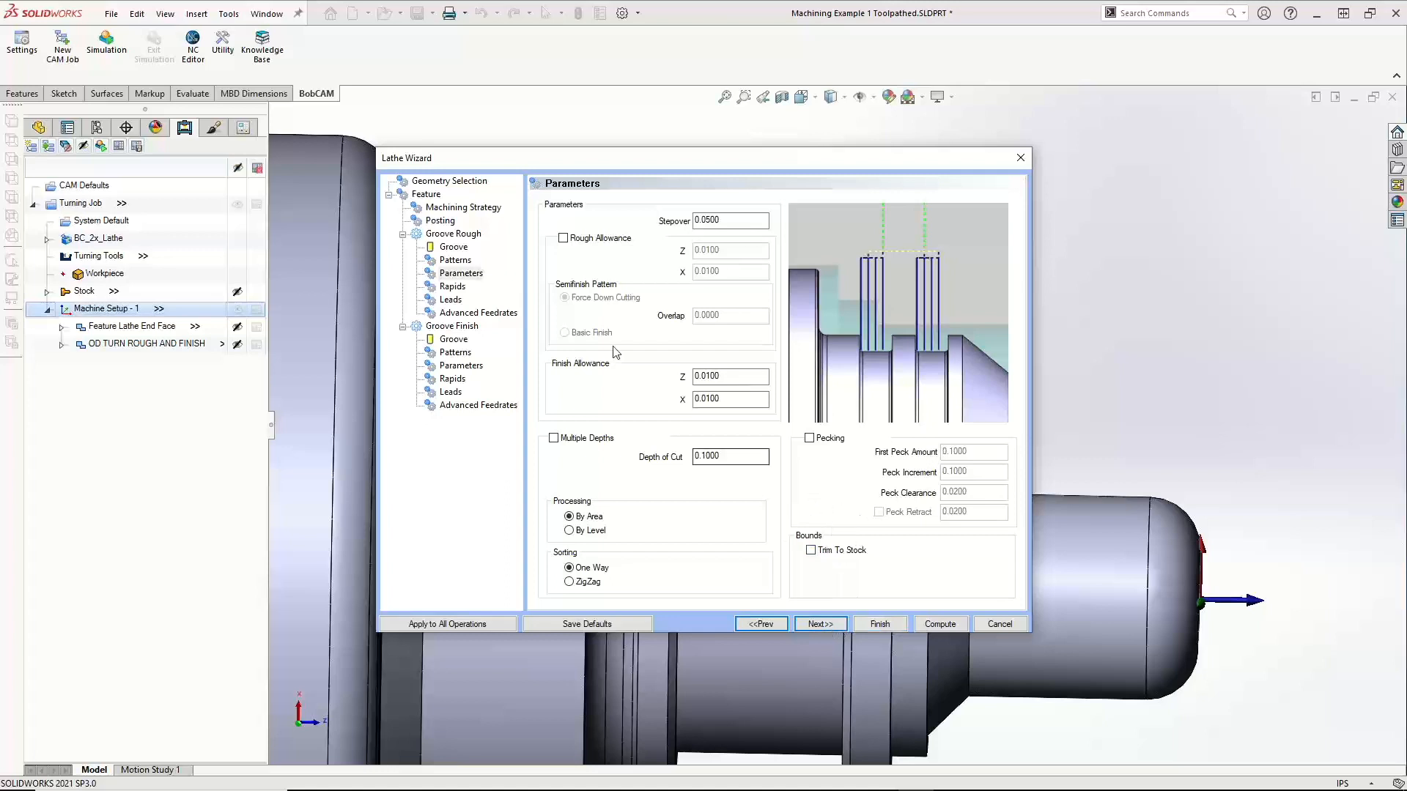
pyautogui.click(428, 194)
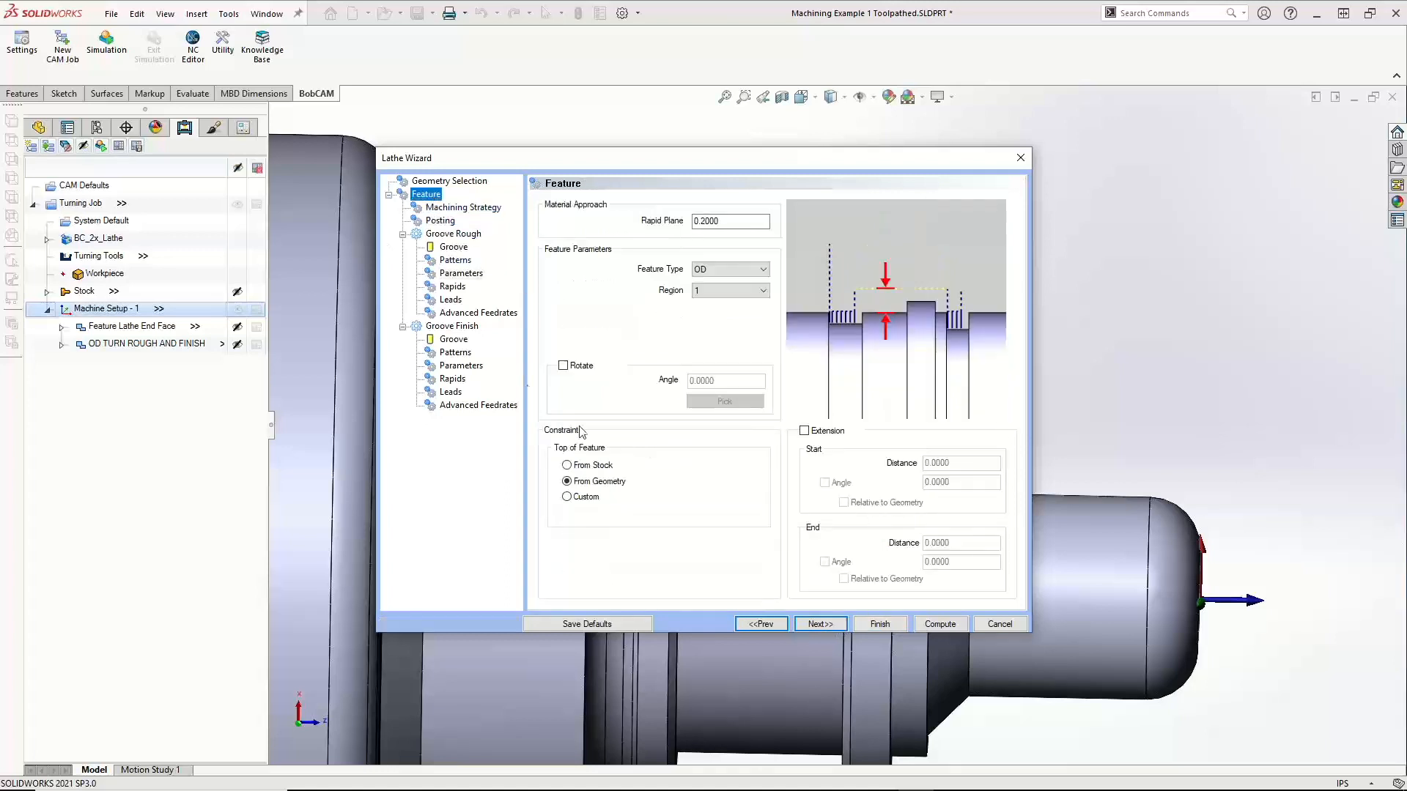
pyautogui.click(461, 274)
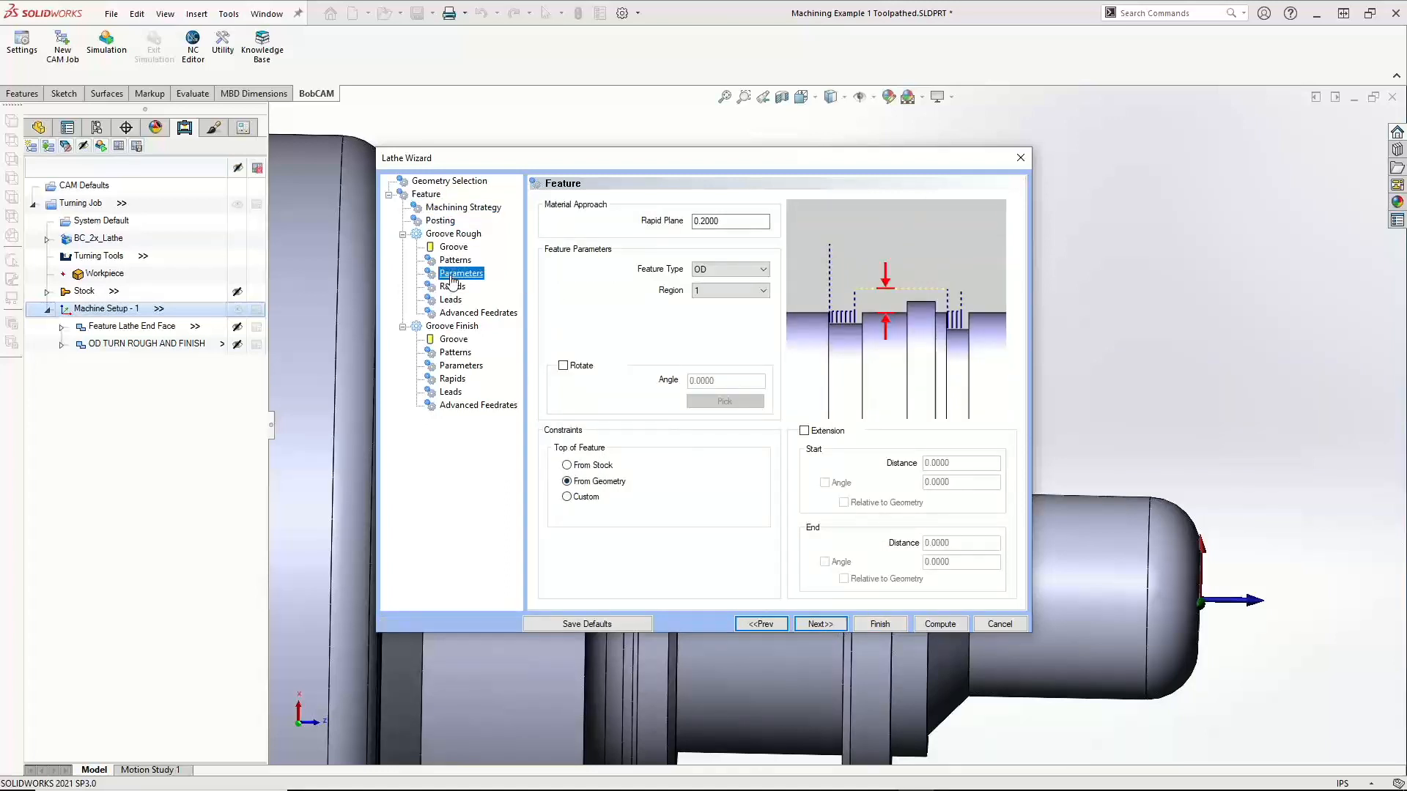
# Review the Groove Rough rapids, leads and advanced feedrates, keeping their defaults
pyautogui.click(821, 624)
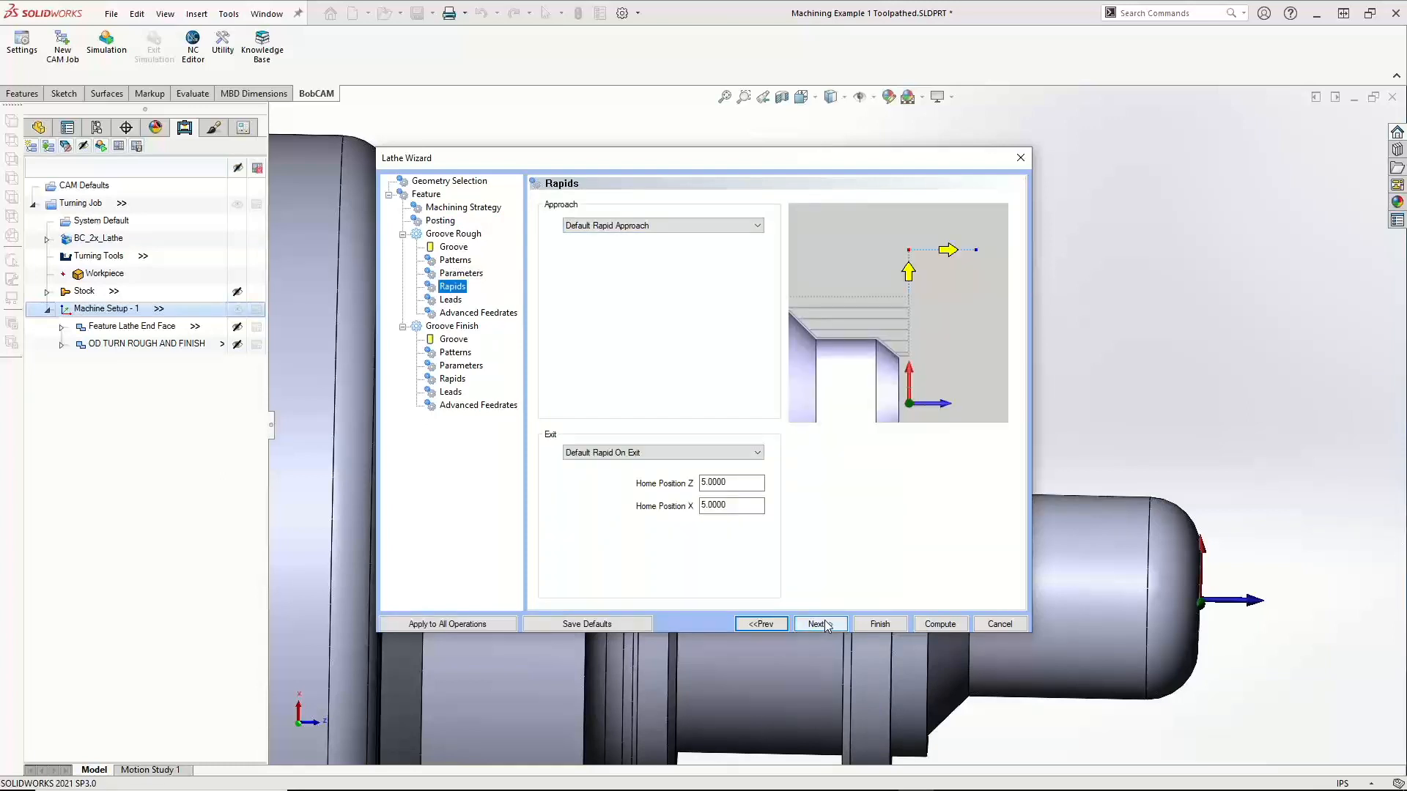
pyautogui.click(821, 624)
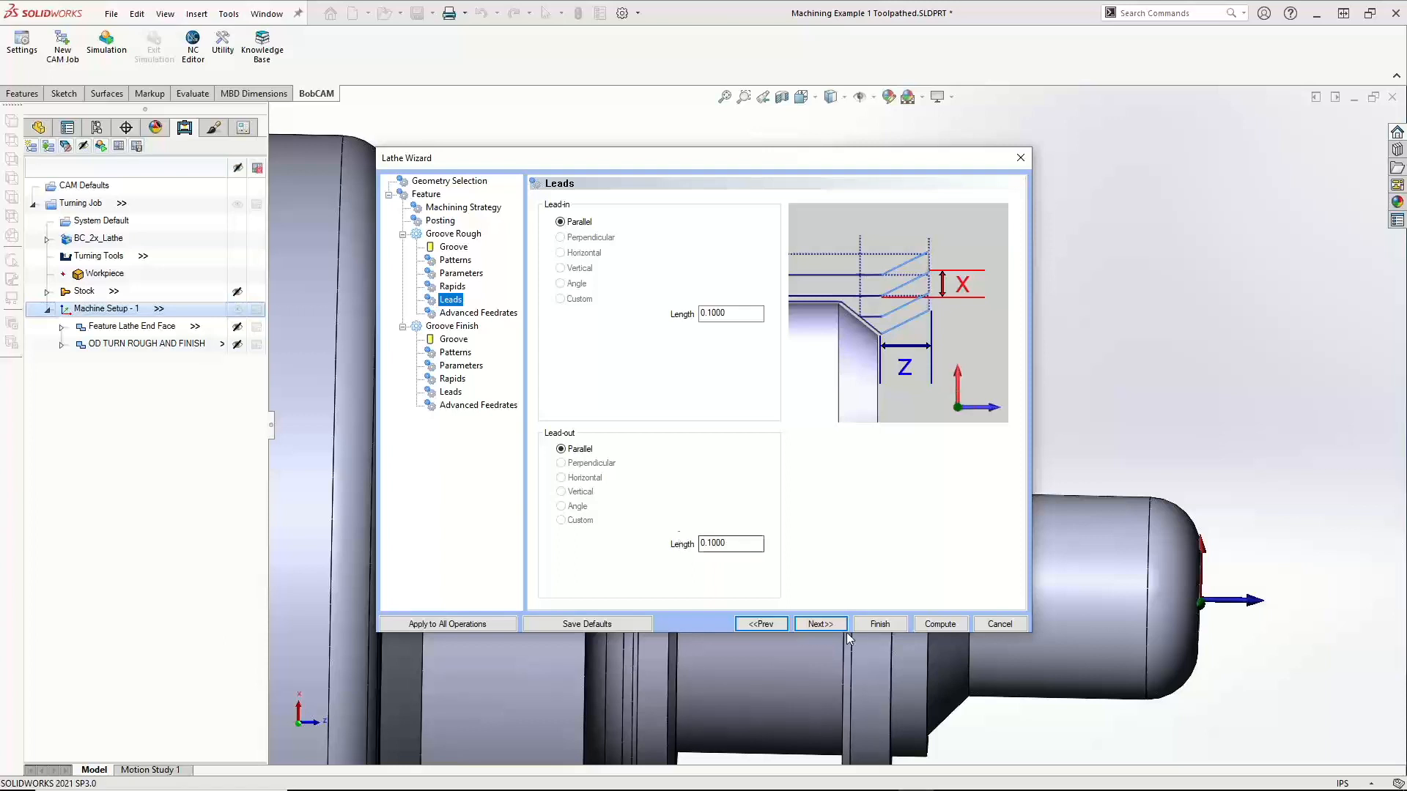
pyautogui.click(819, 624)
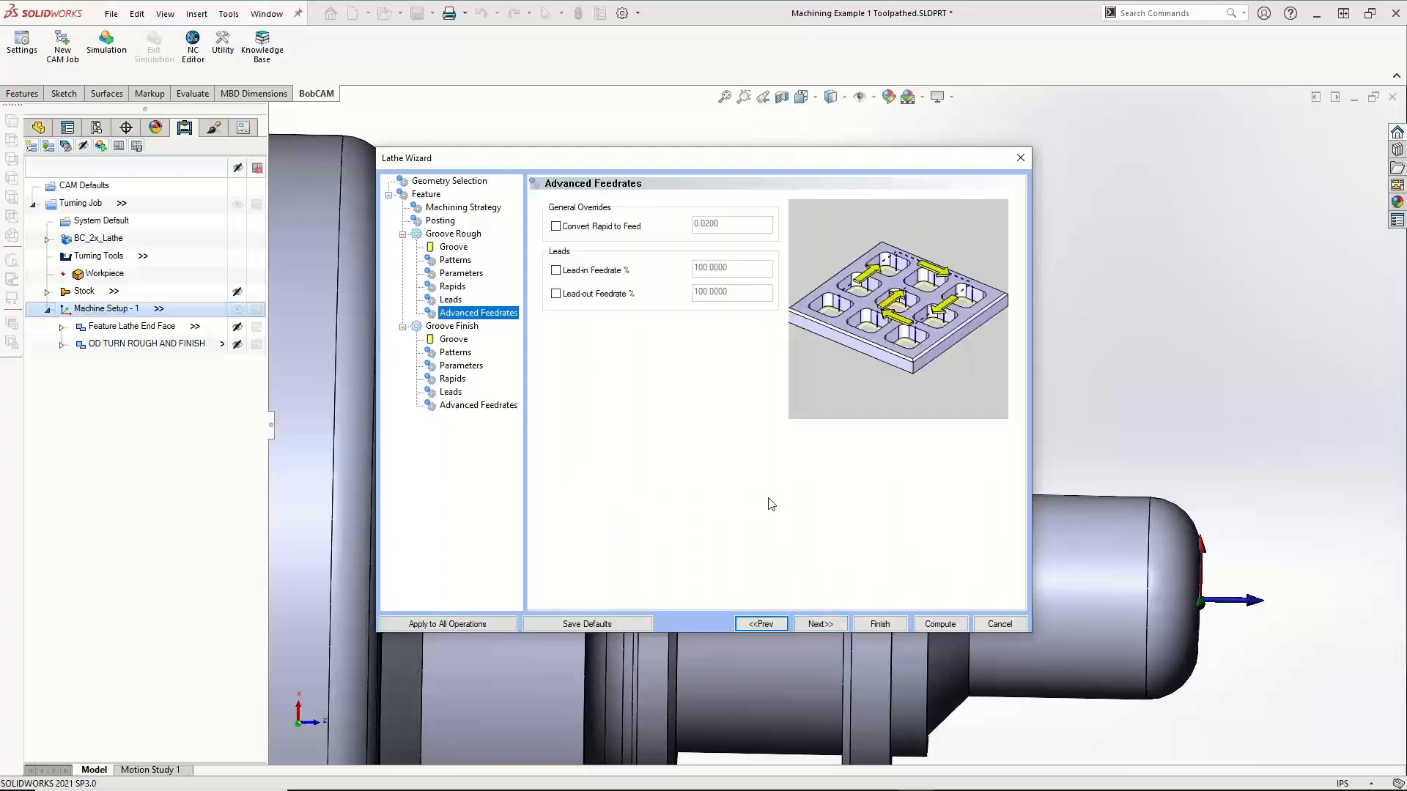
# Assign tool 4, the 1/8 WIDE - 1/64 RAD - OD GROOVE insert, to the Groove Finish operation and show its tool holder
pyautogui.click(821, 625)
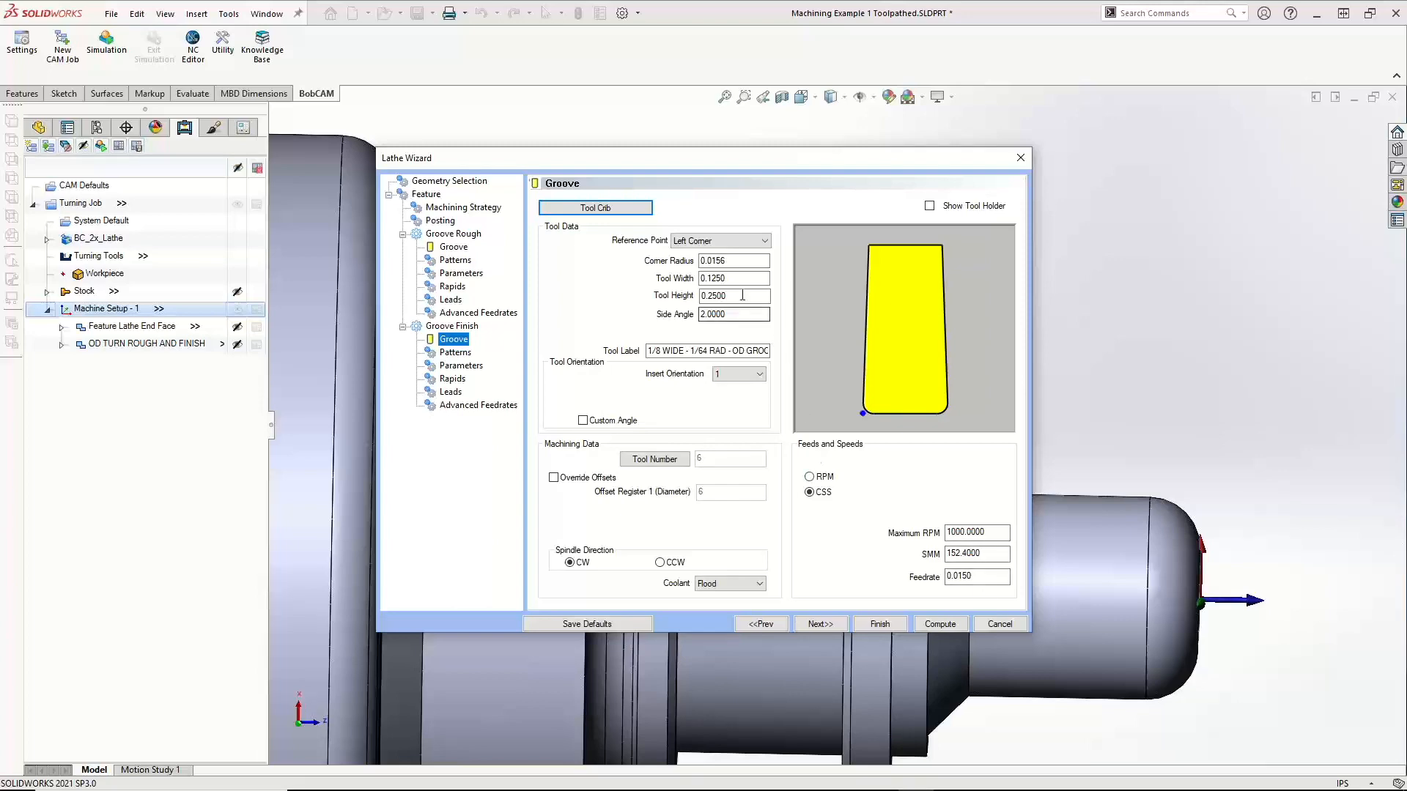
pyautogui.click(626, 211)
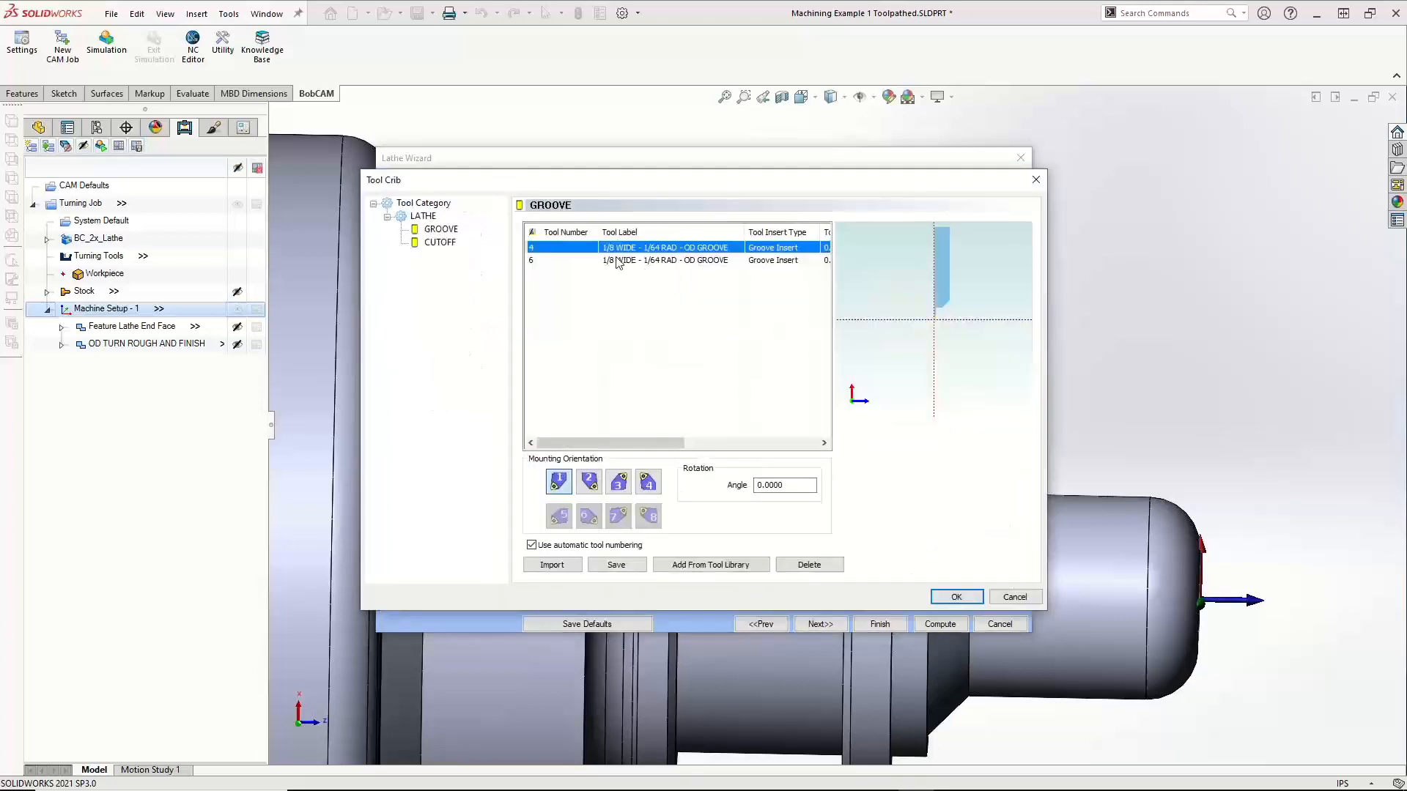
pyautogui.click(954, 596)
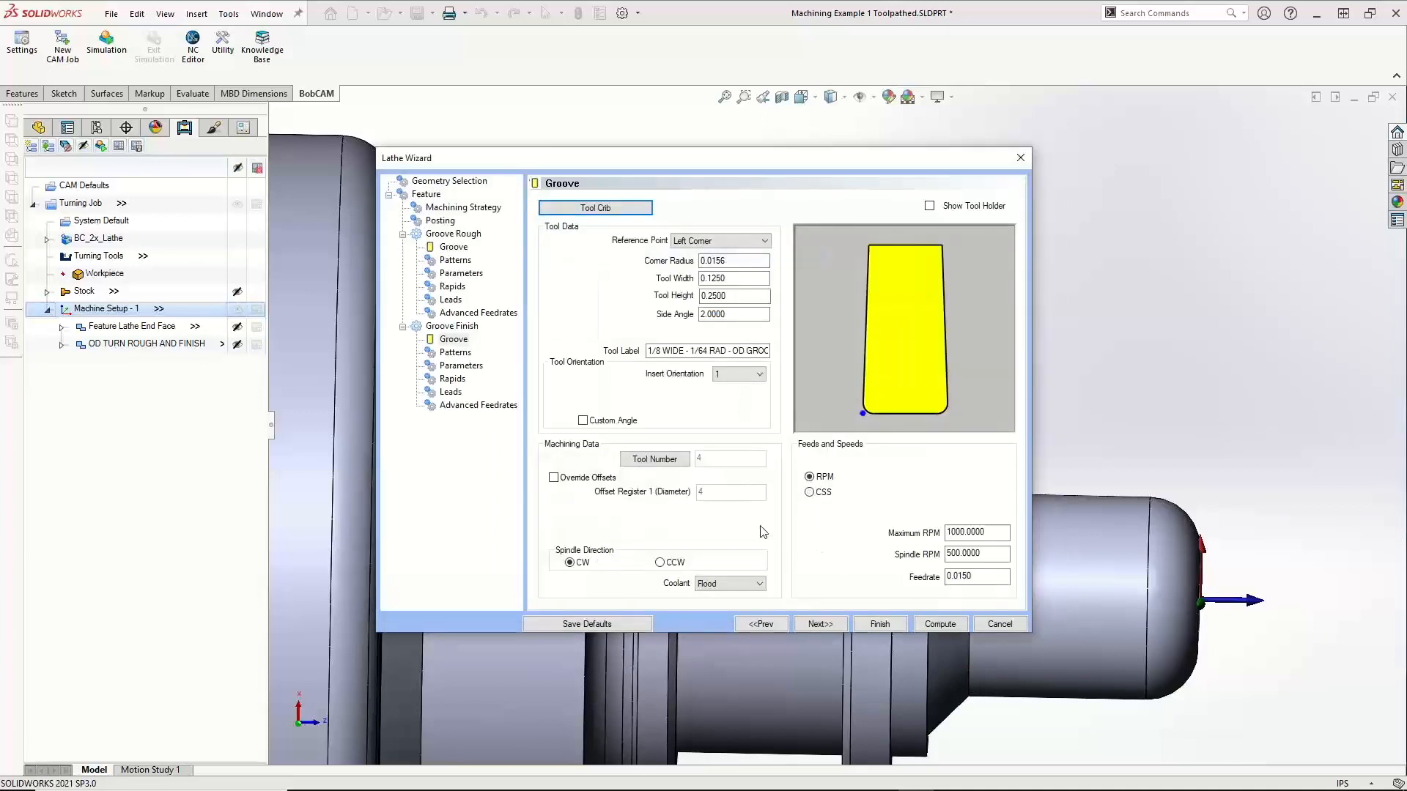
pyautogui.click(929, 206)
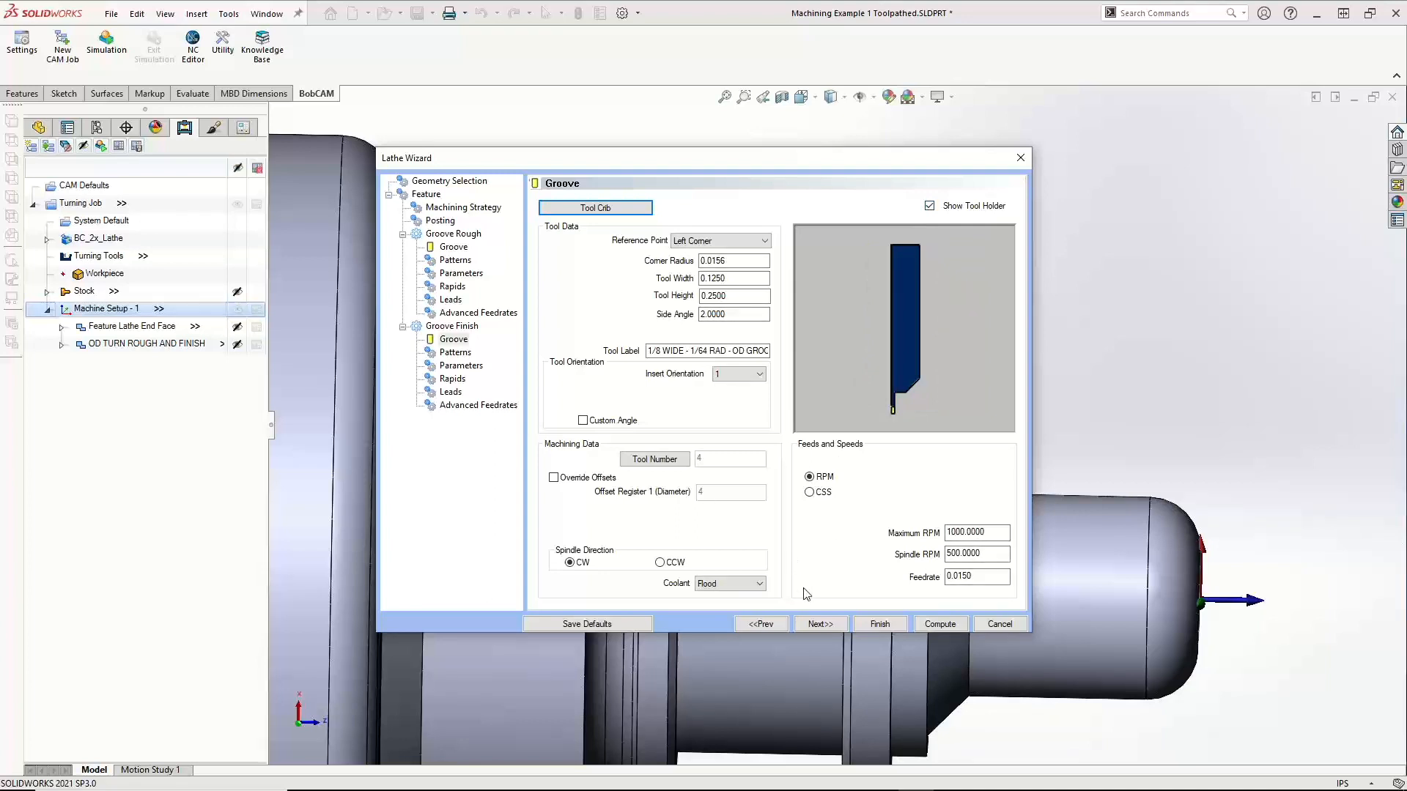
# Examine the Force Down Cutting overlap for the groove finish and switch the finishing pattern to Basic Finish
pyautogui.click(821, 624)
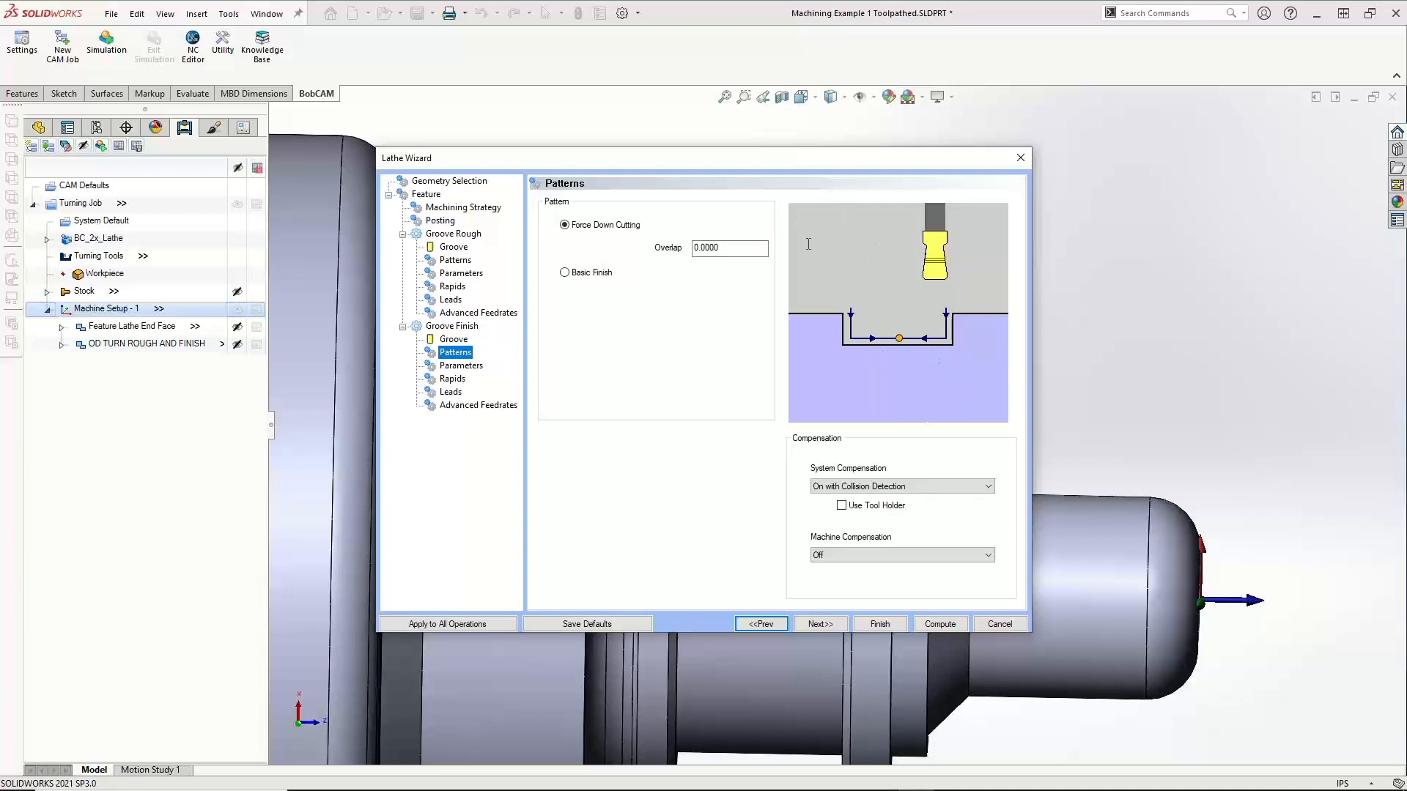
pyautogui.click(565, 226)
pyautogui.moveTo(744, 250); pyautogui.dragTo(653, 245)
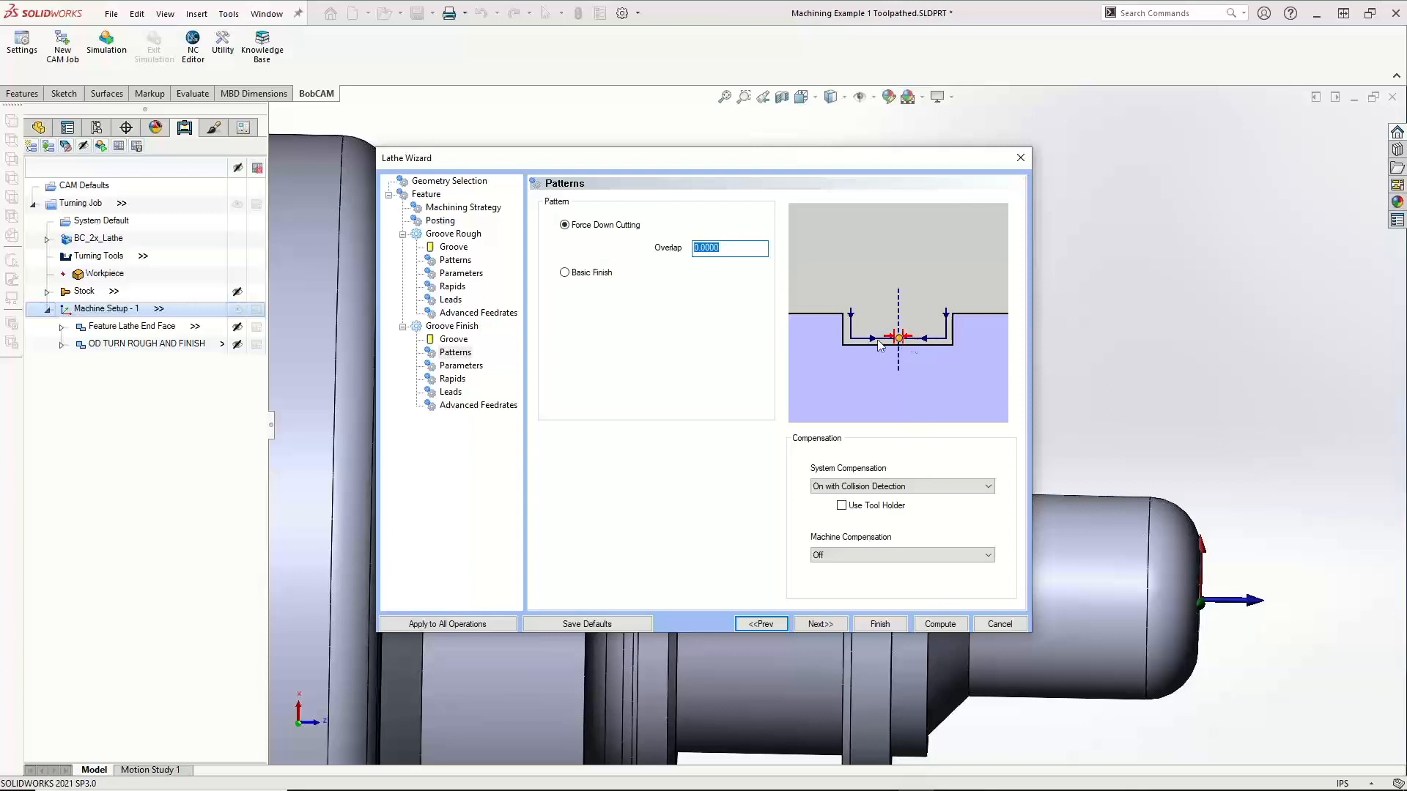
pyautogui.click(564, 273)
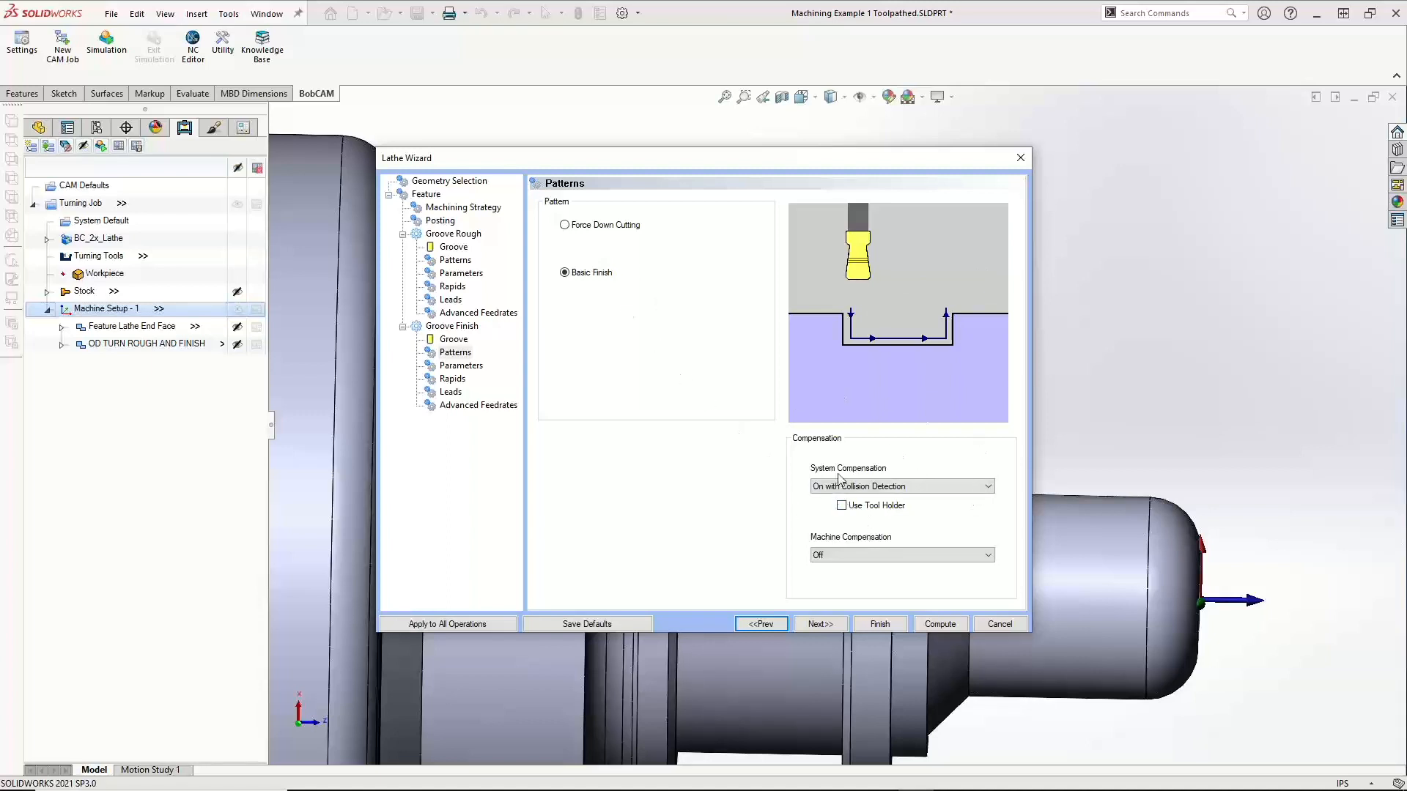
# Keep the Groove Finish system compensation at On with Collision Detection and enable Use Tool Holder
pyautogui.click(855, 488)
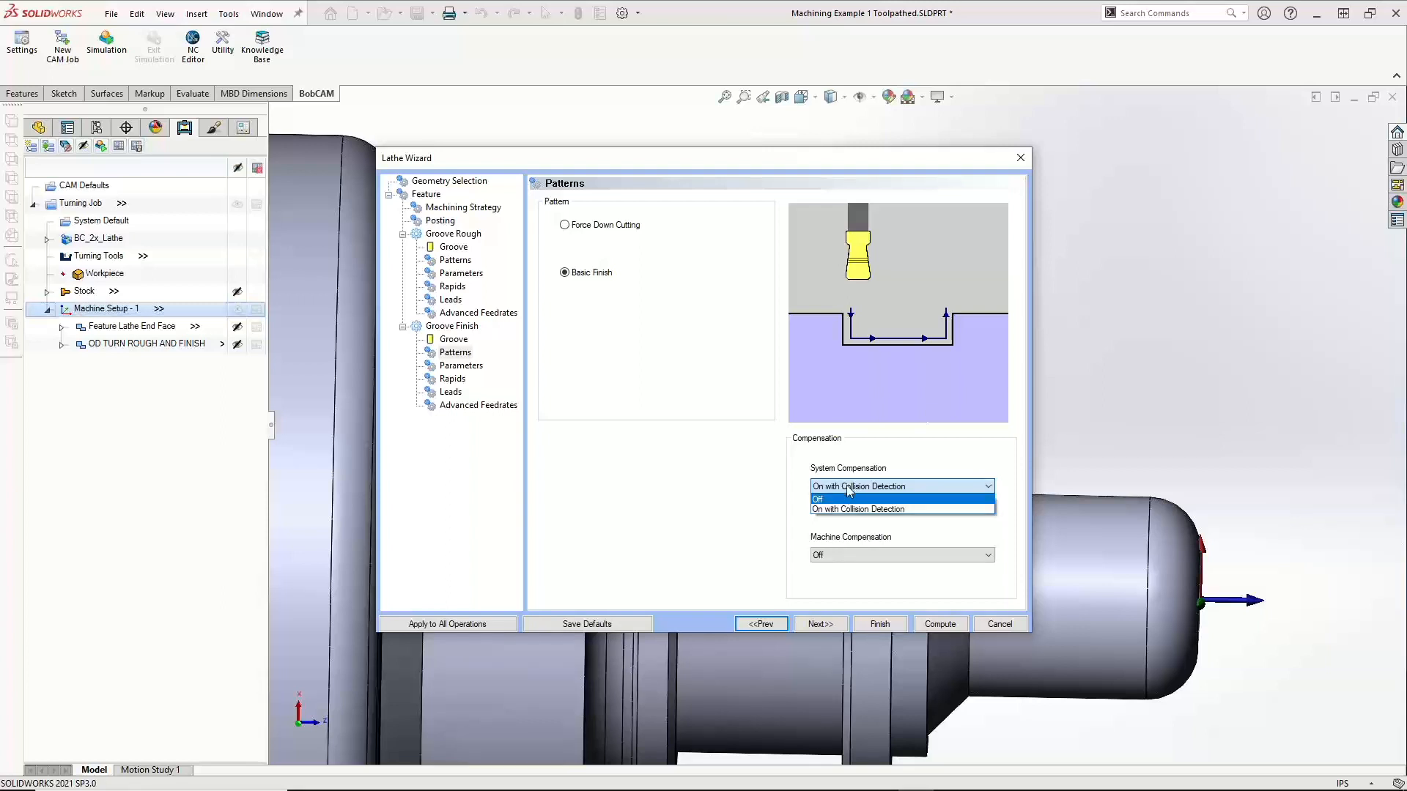
pyautogui.click(850, 509)
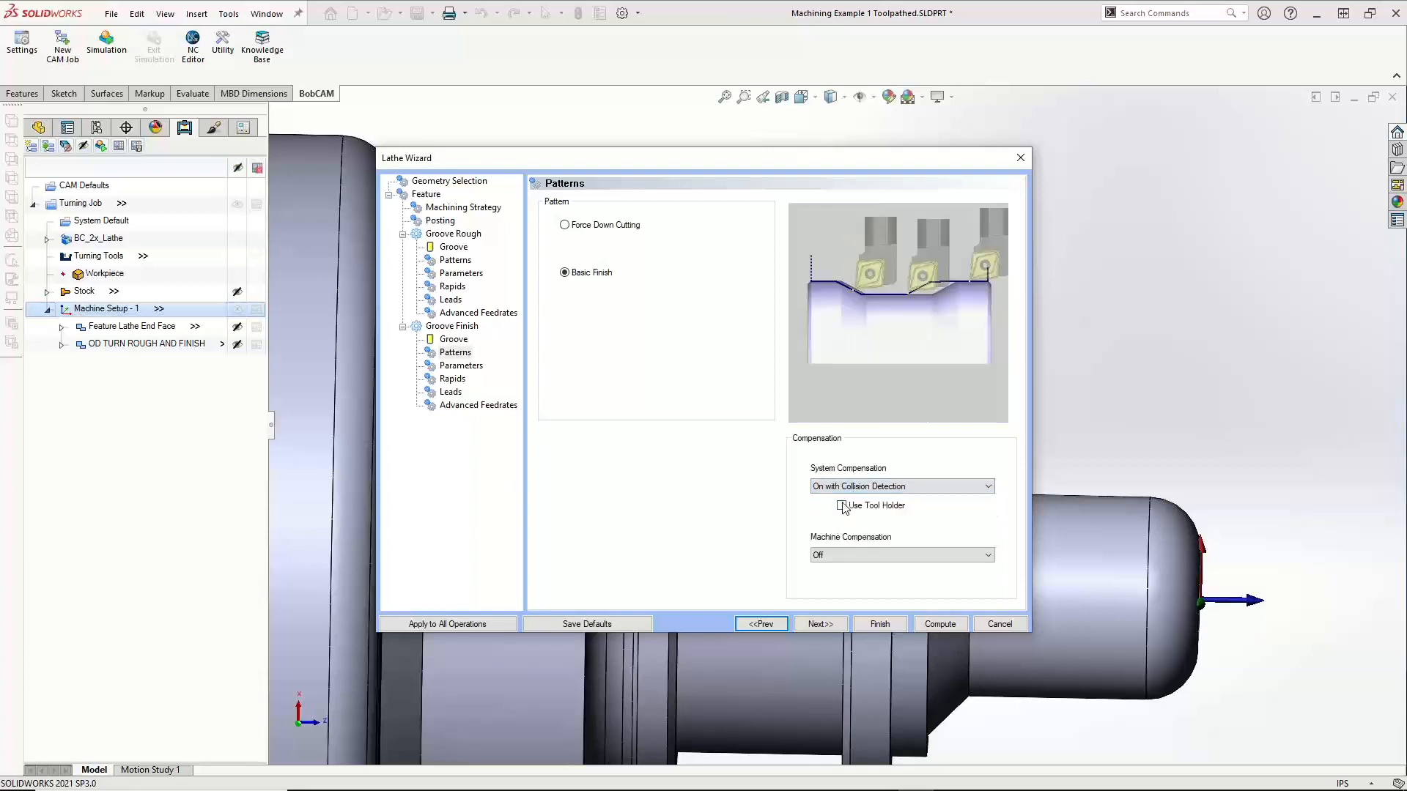
pyautogui.click(842, 506)
# Review the Groove Finish parameters, rapids, leads and advanced feedrates, keeping their defaults
pyautogui.click(820, 624)
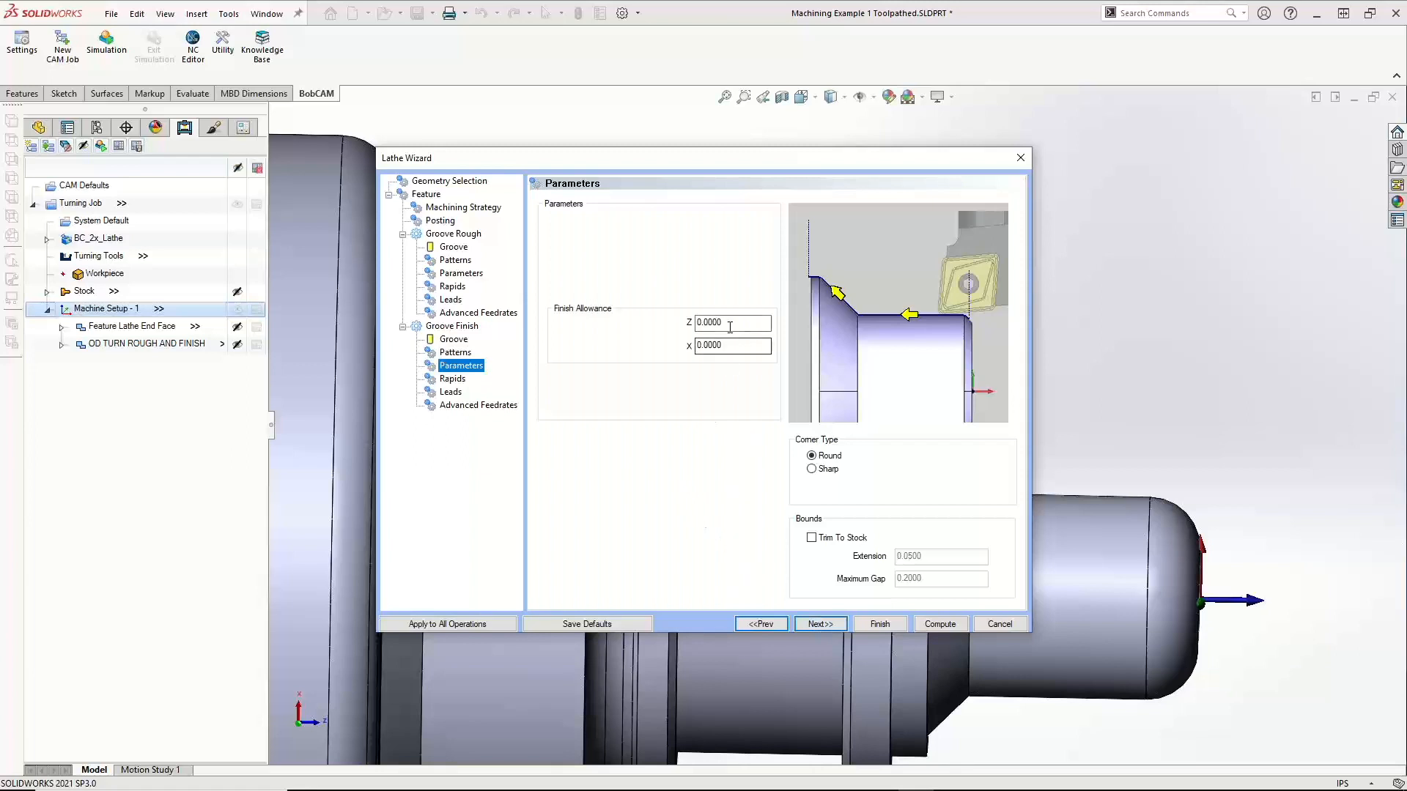
pyautogui.click(700, 350)
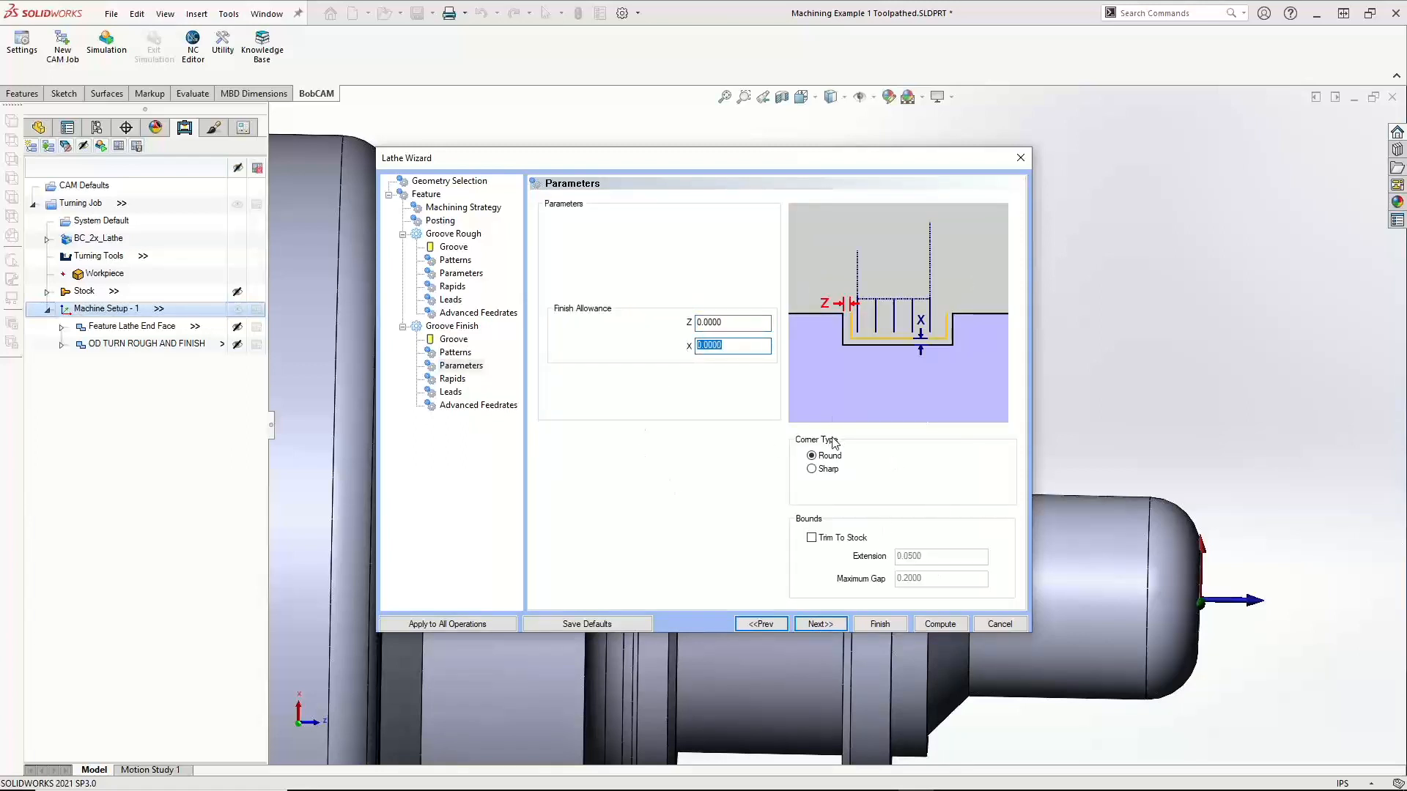
pyautogui.click(833, 627)
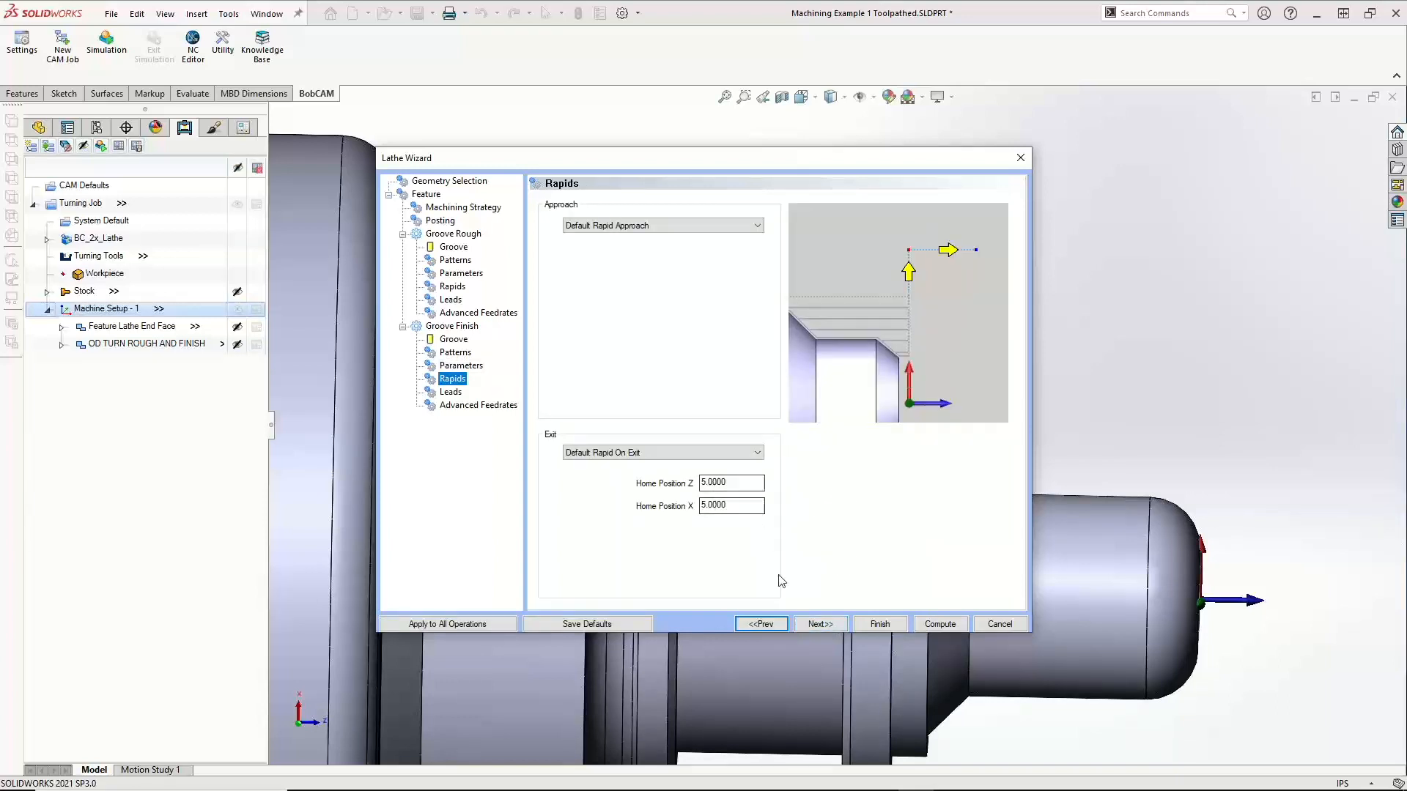
pyautogui.click(819, 625)
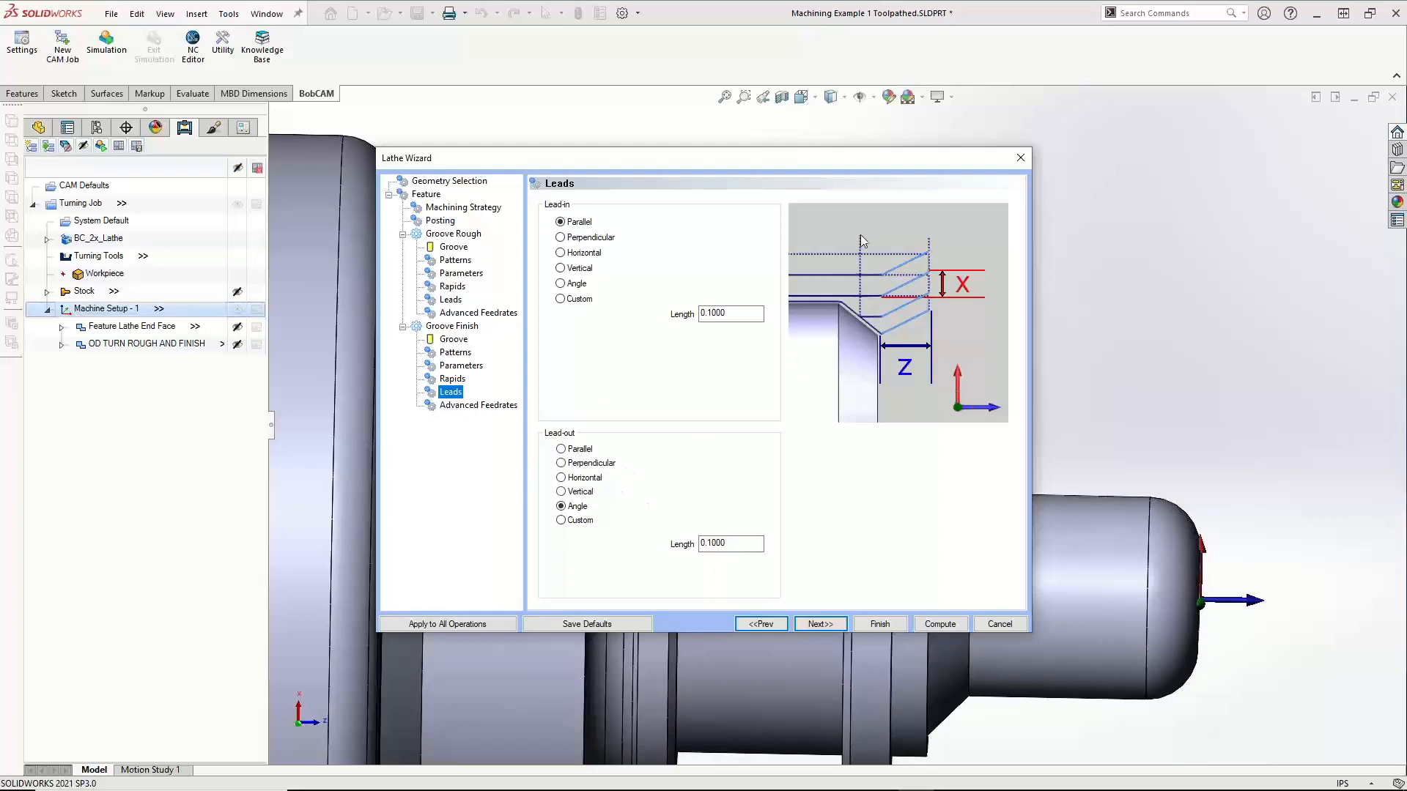
pyautogui.moveTo(830, 160); pyautogui.dragTo(884, 592)
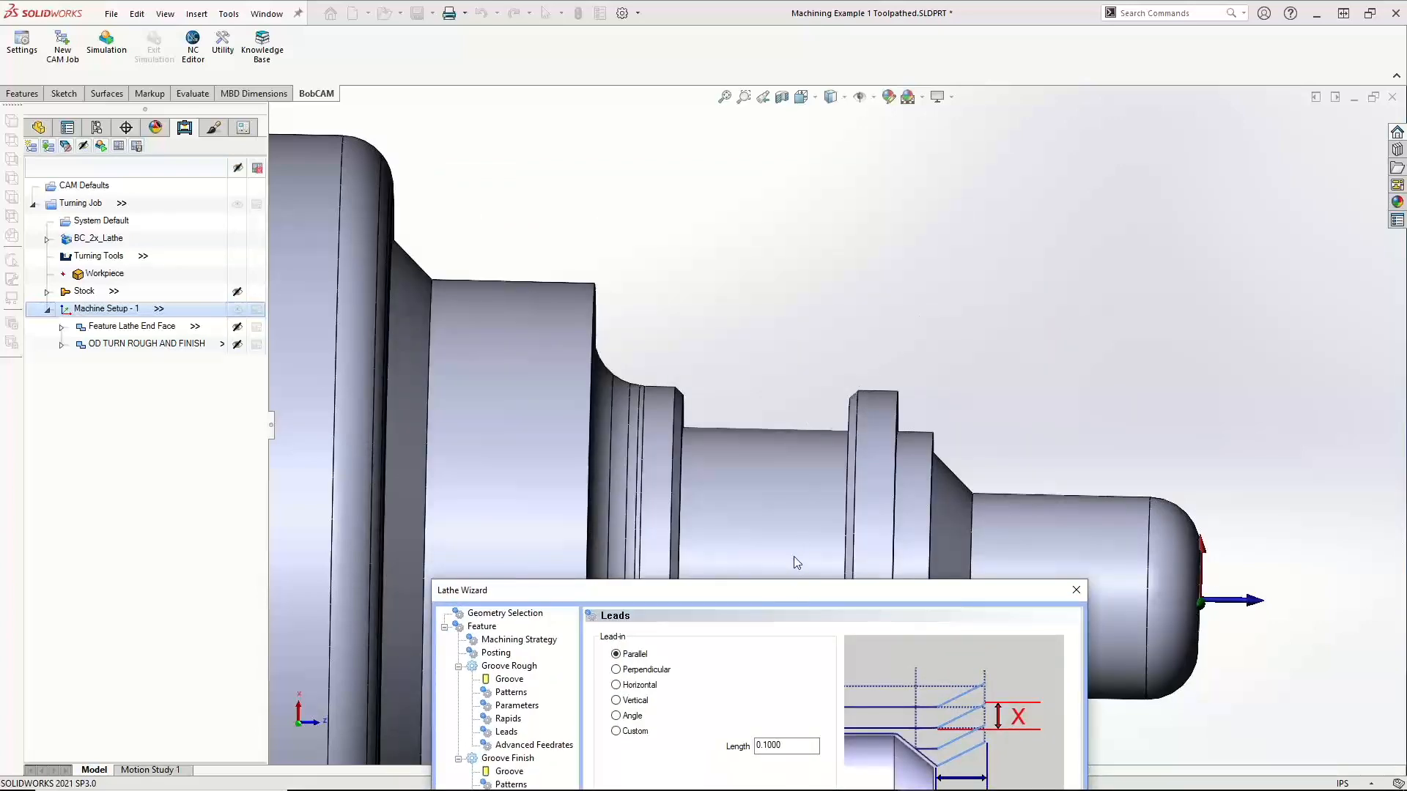
pyautogui.moveTo(795, 588); pyautogui.dragTo(781, 138)
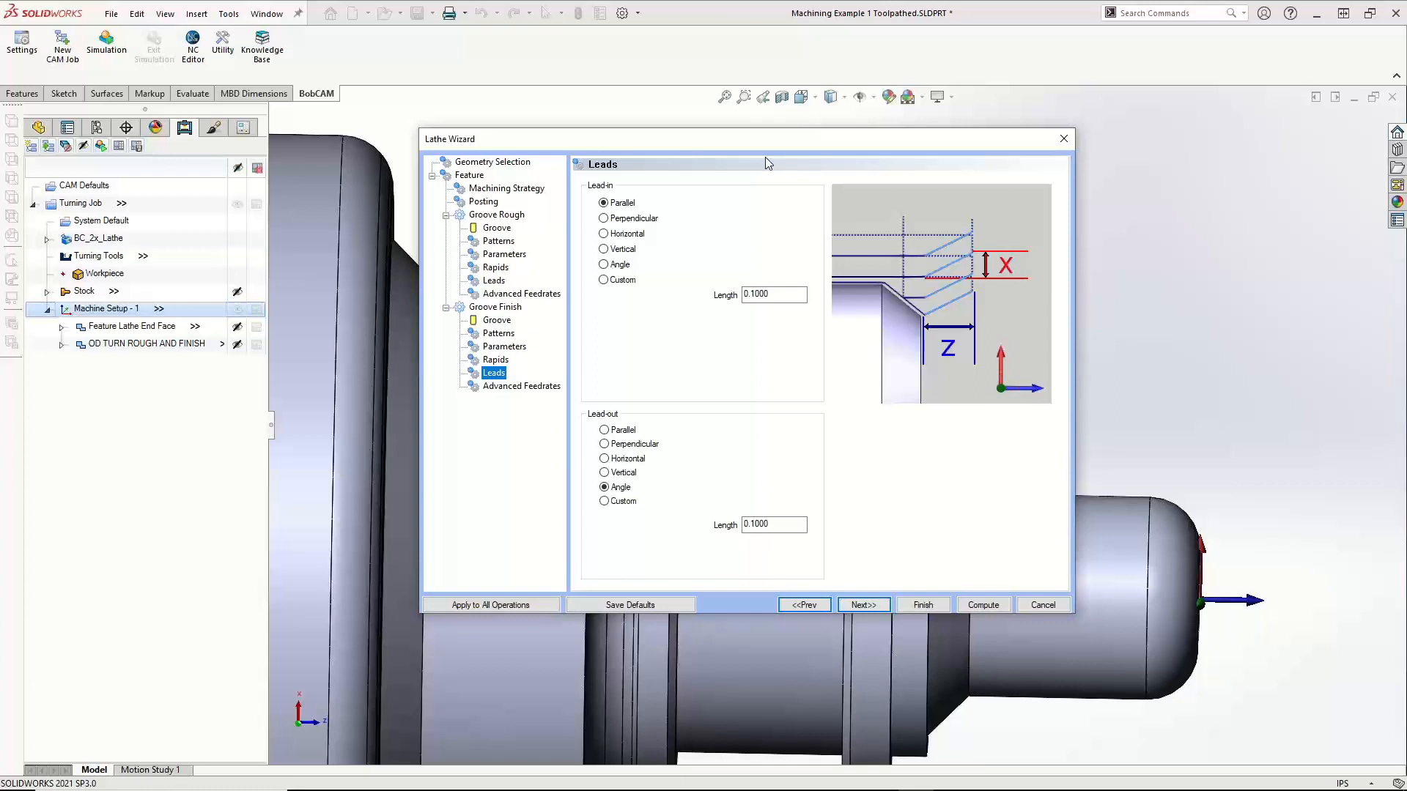
pyautogui.click(863, 605)
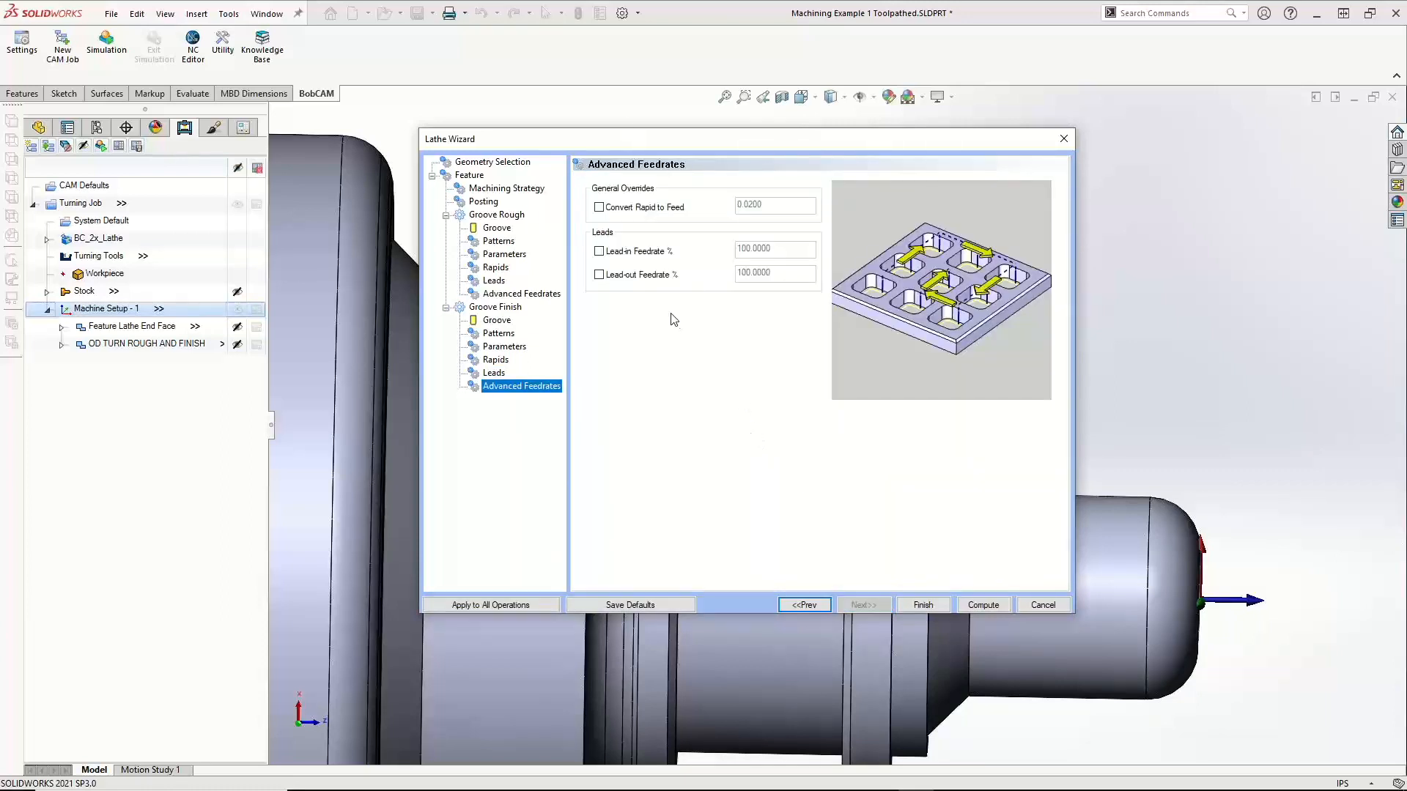
# Compute the toolpaths of the new lathe groove feature and save the part file
pyautogui.click(973, 603)
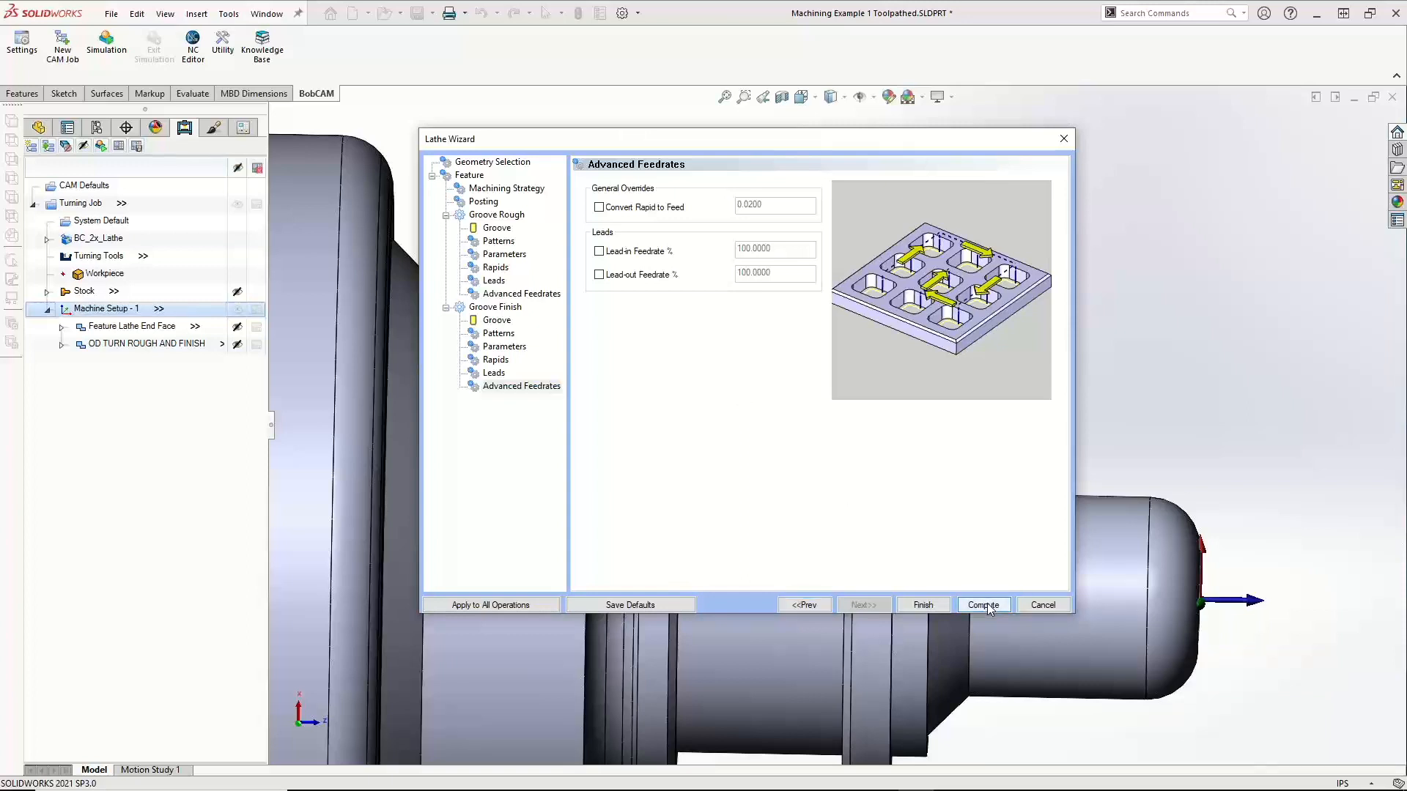
pyautogui.click(113, 15)
pyautogui.click(173, 176)
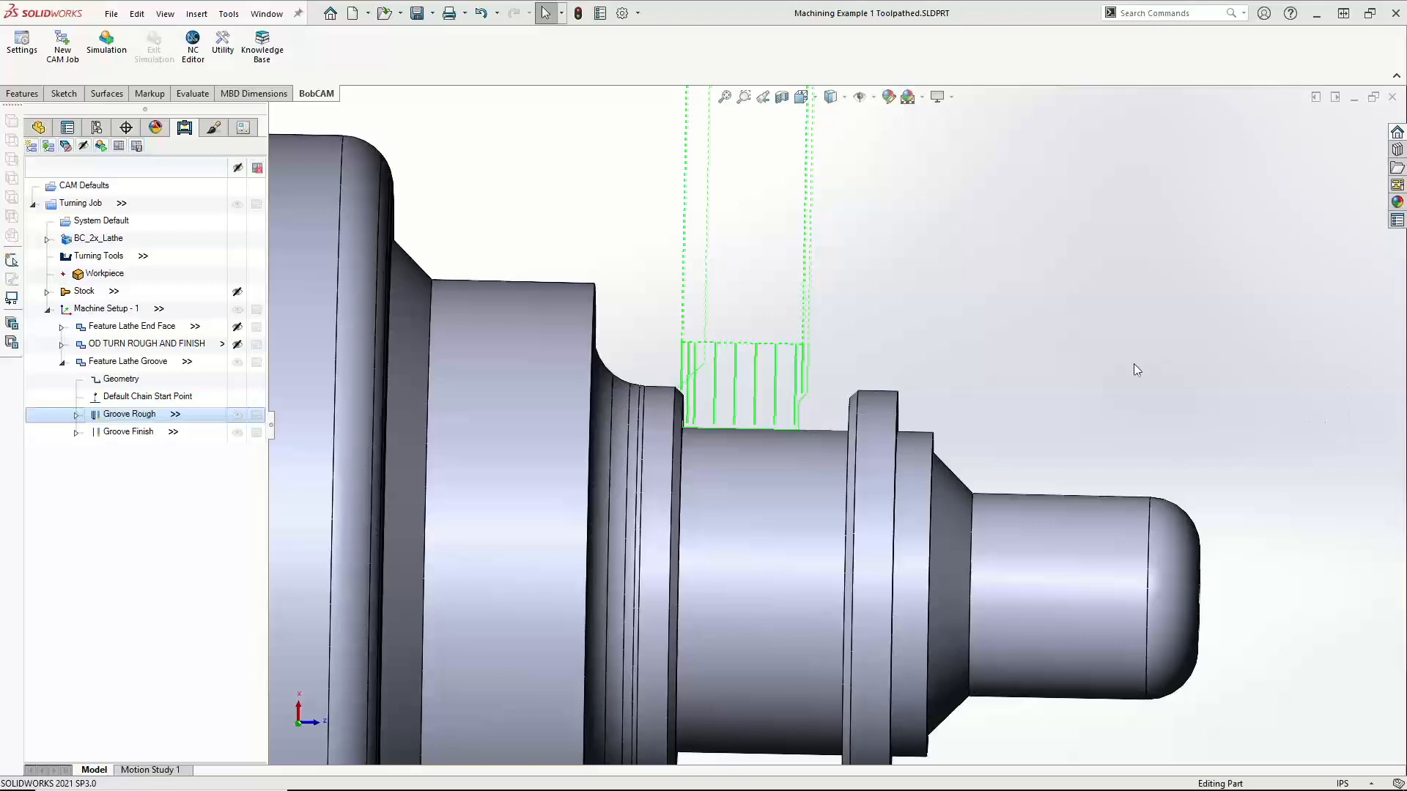
# Inspect the Groove Rough toolpath from the side of the part and hide the groove feature's toolpaths
pyautogui.hotkey('ctrl', '3')
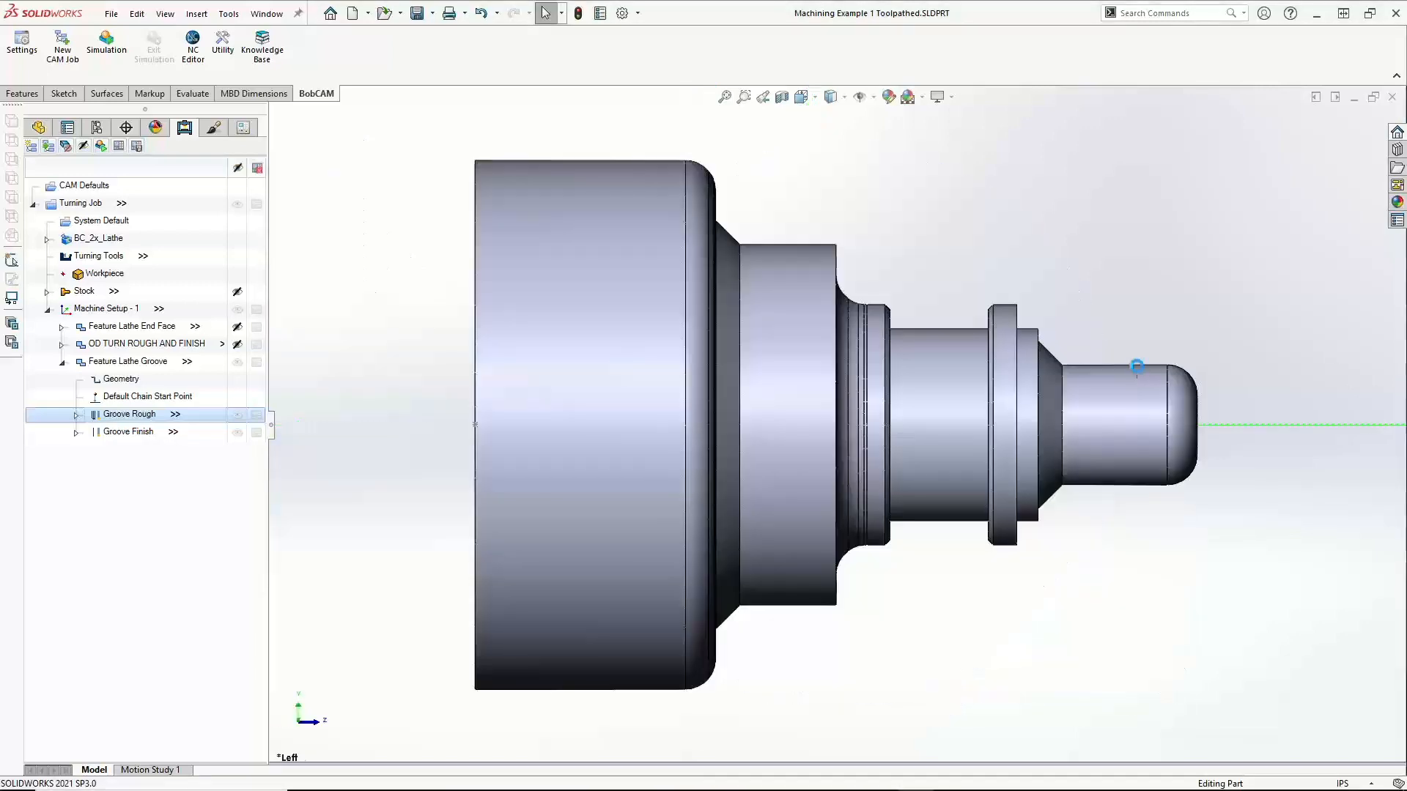
pyautogui.hotkey('ctrl', '6')
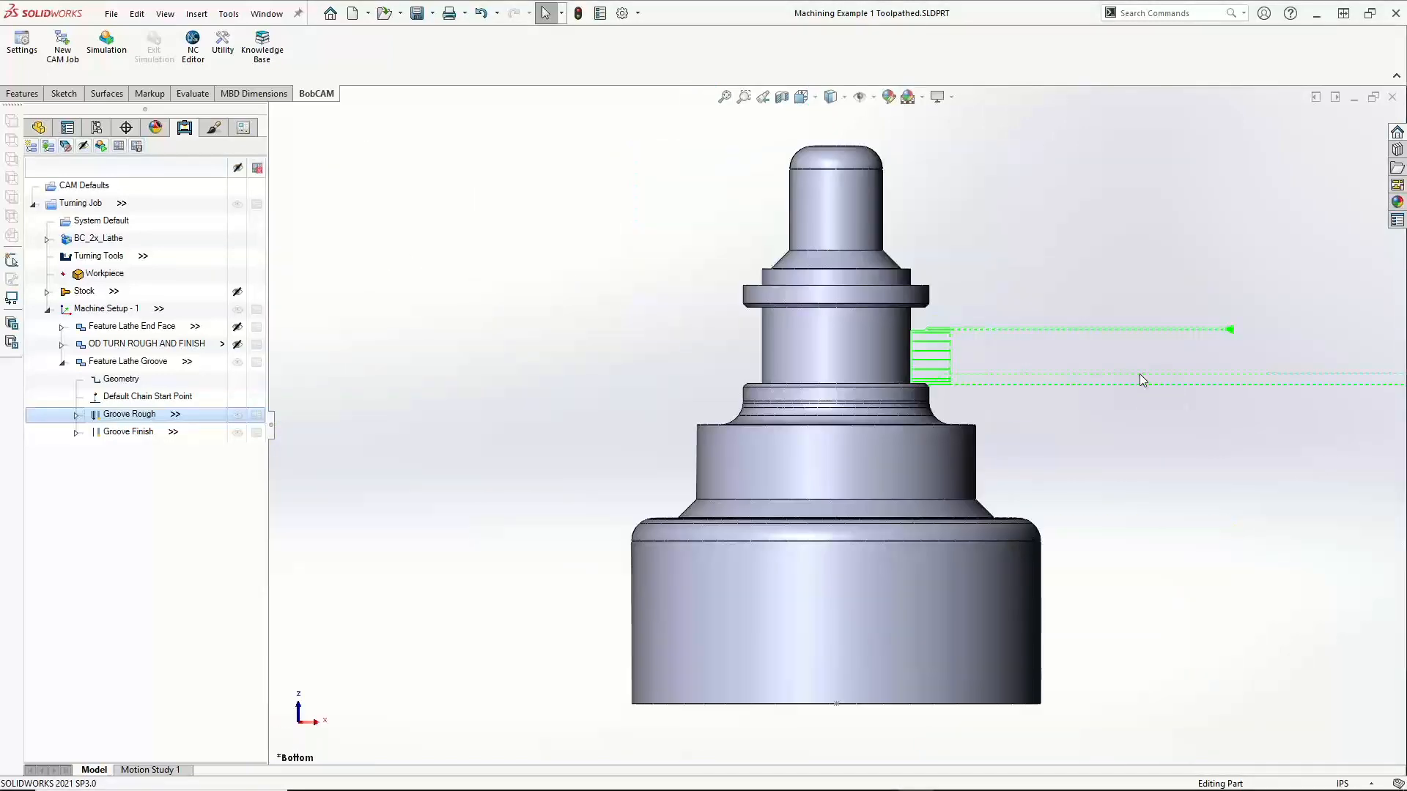
pyautogui.hotkey('ctrl', '7')
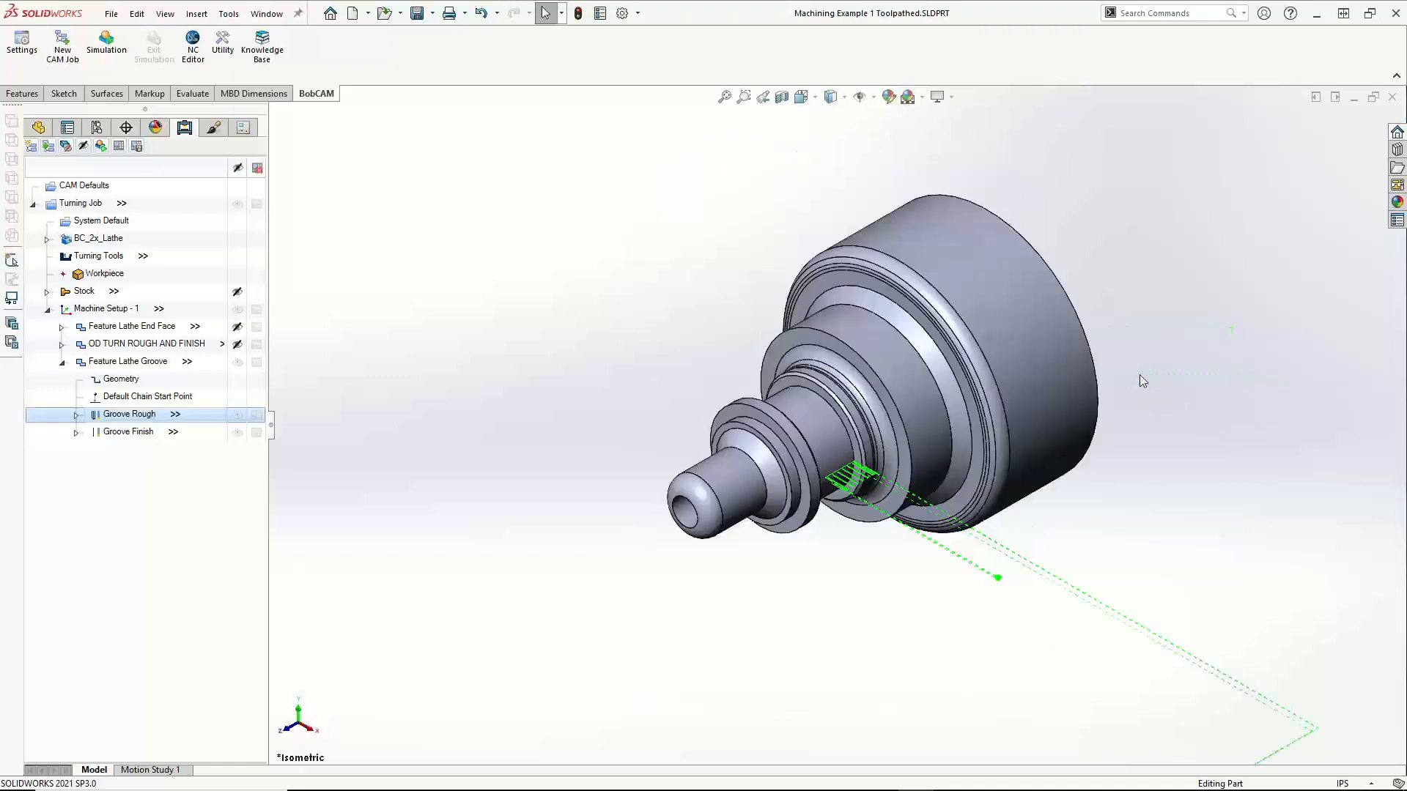
pyautogui.hotkey('ctrl', '3')
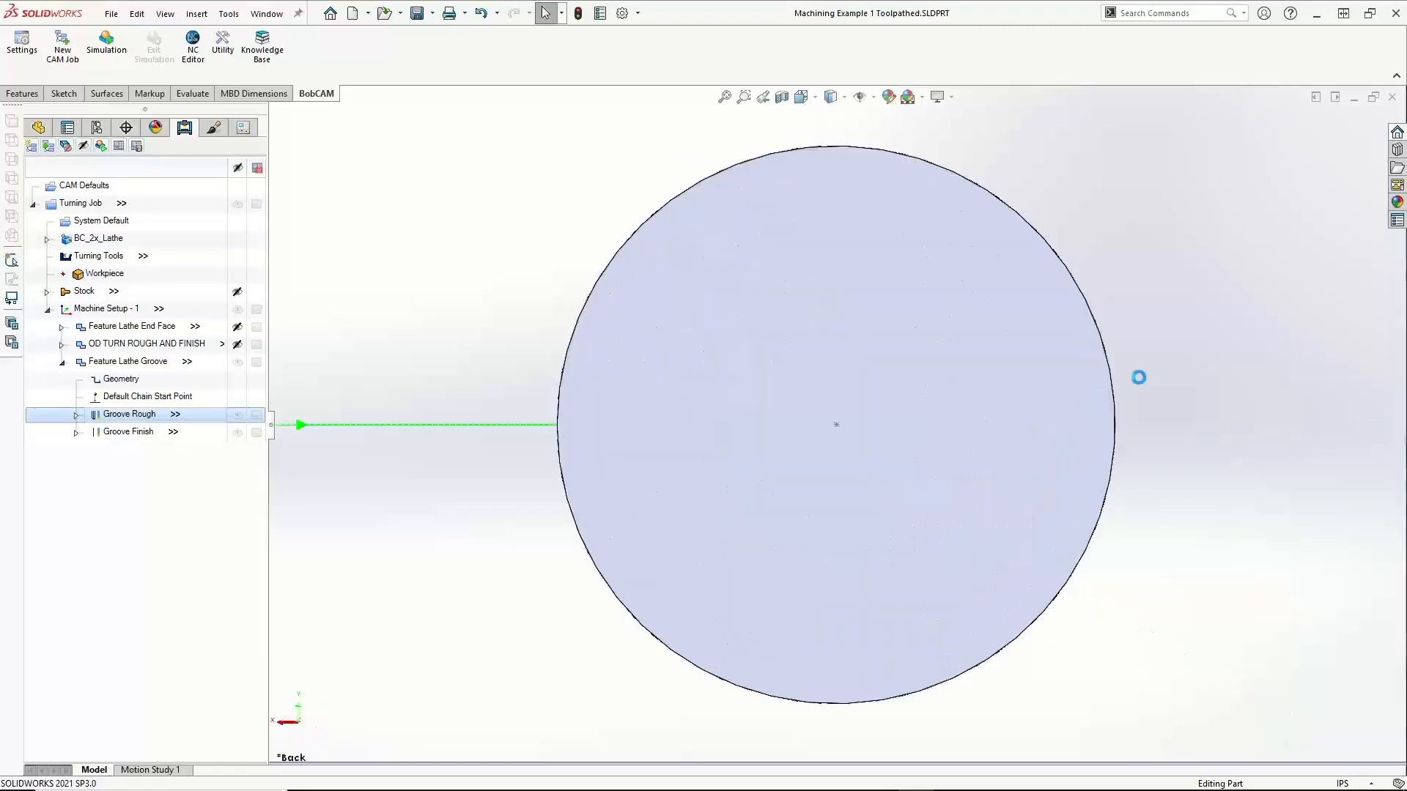
pyautogui.moveTo(953, 344); pyautogui.dragTo(982, 472, button='middle')
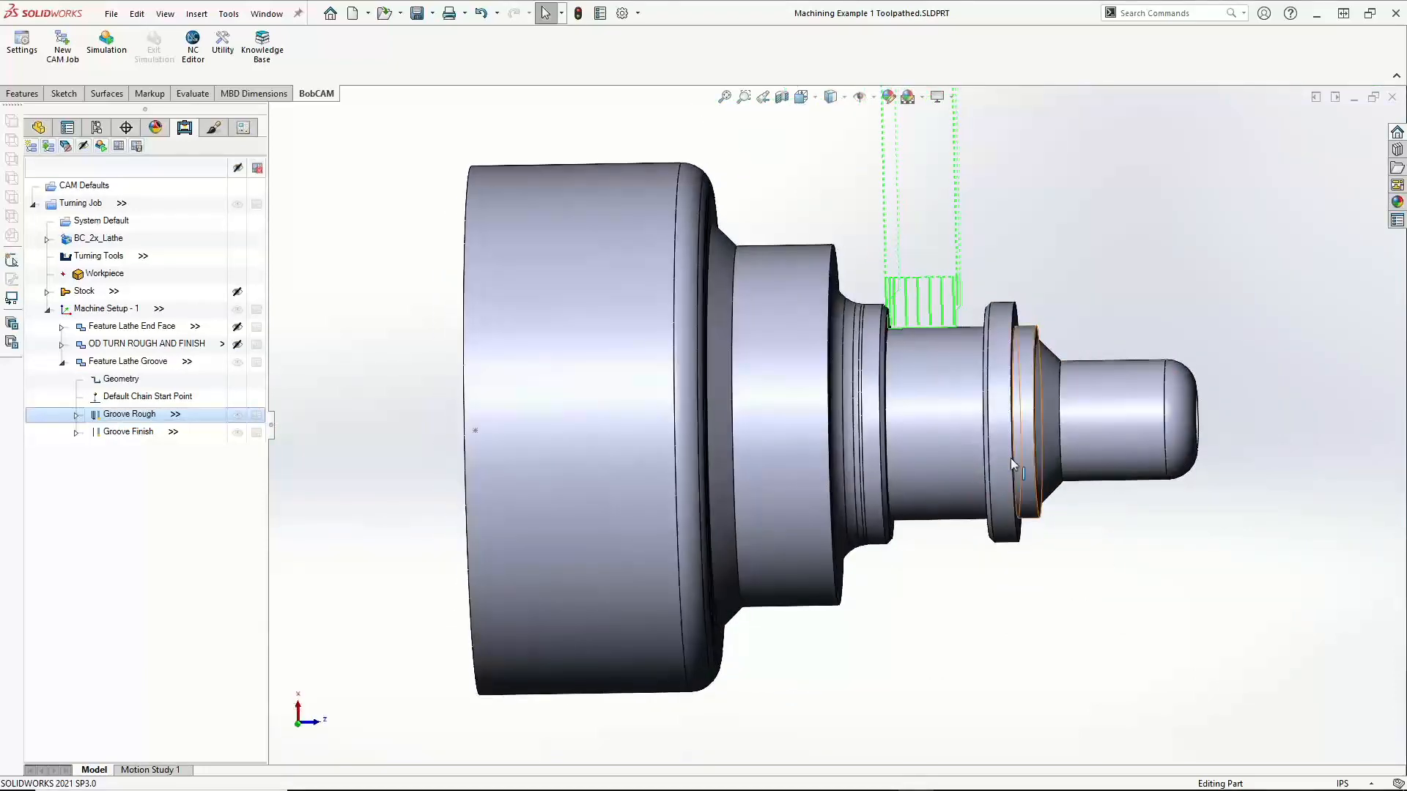
pyautogui.click(237, 363)
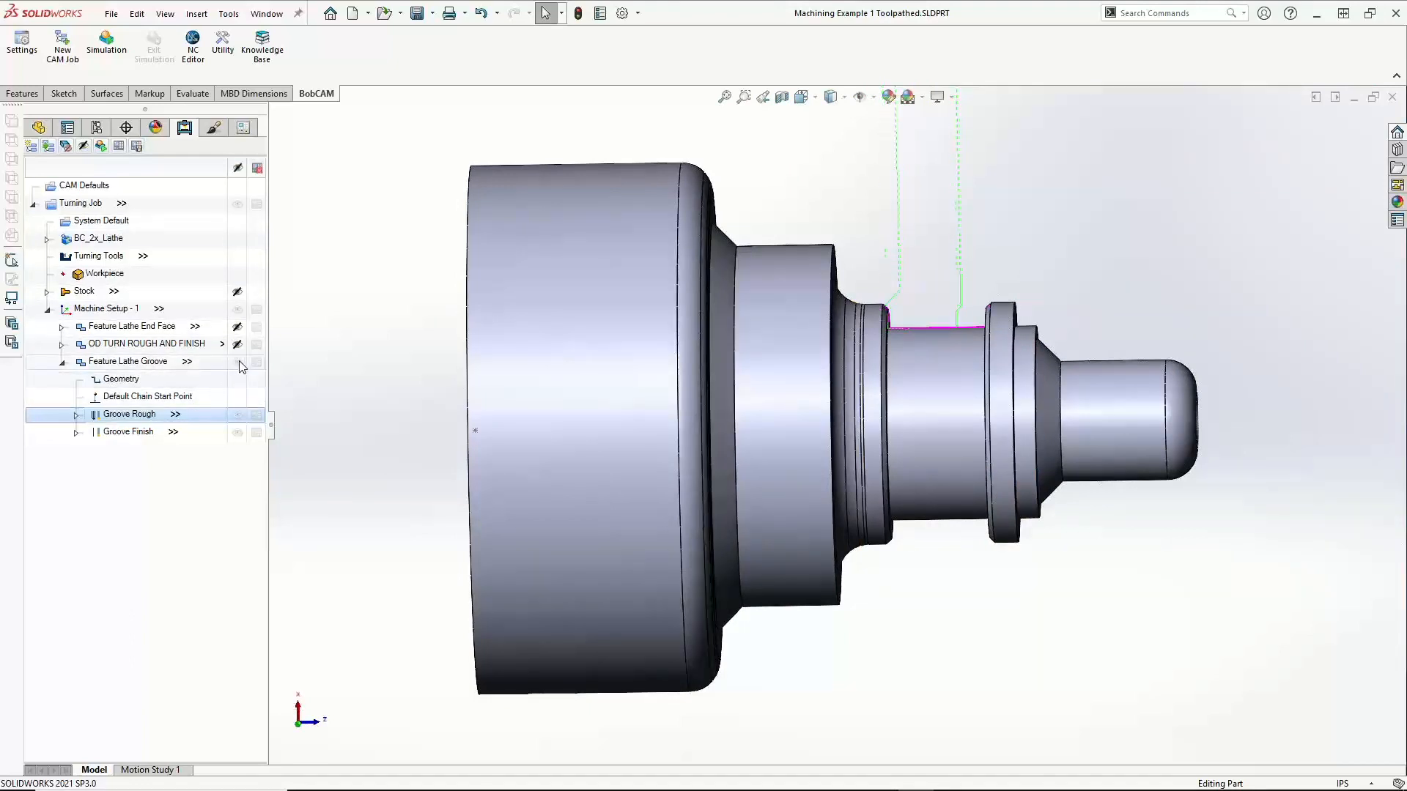
# Compare the Groove Rough and Groove Finish toolpaths at the groove's chamfered shoulder
pyautogui.click(126, 415)
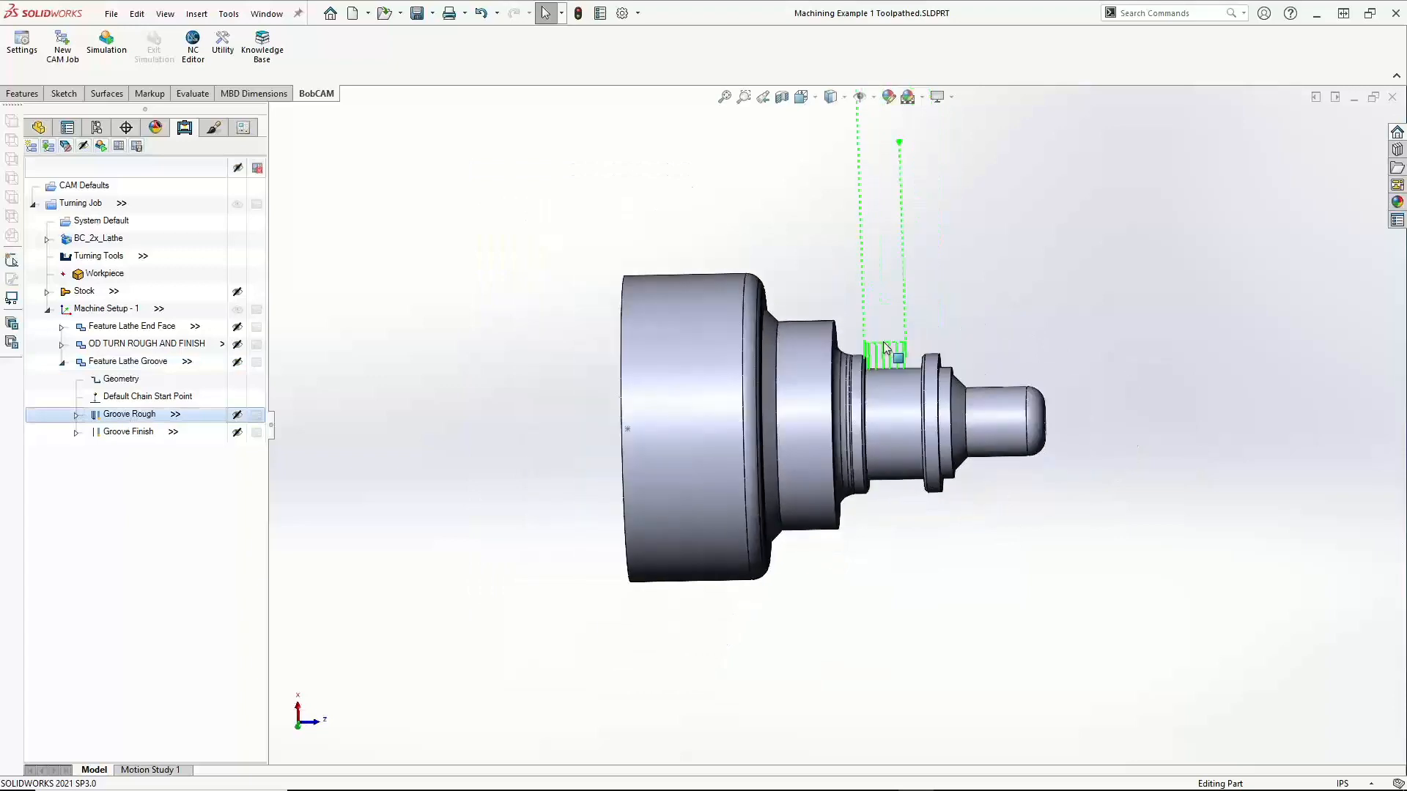
pyautogui.scroll(3, 887, 352)
pyautogui.scroll(4, 864, 374)
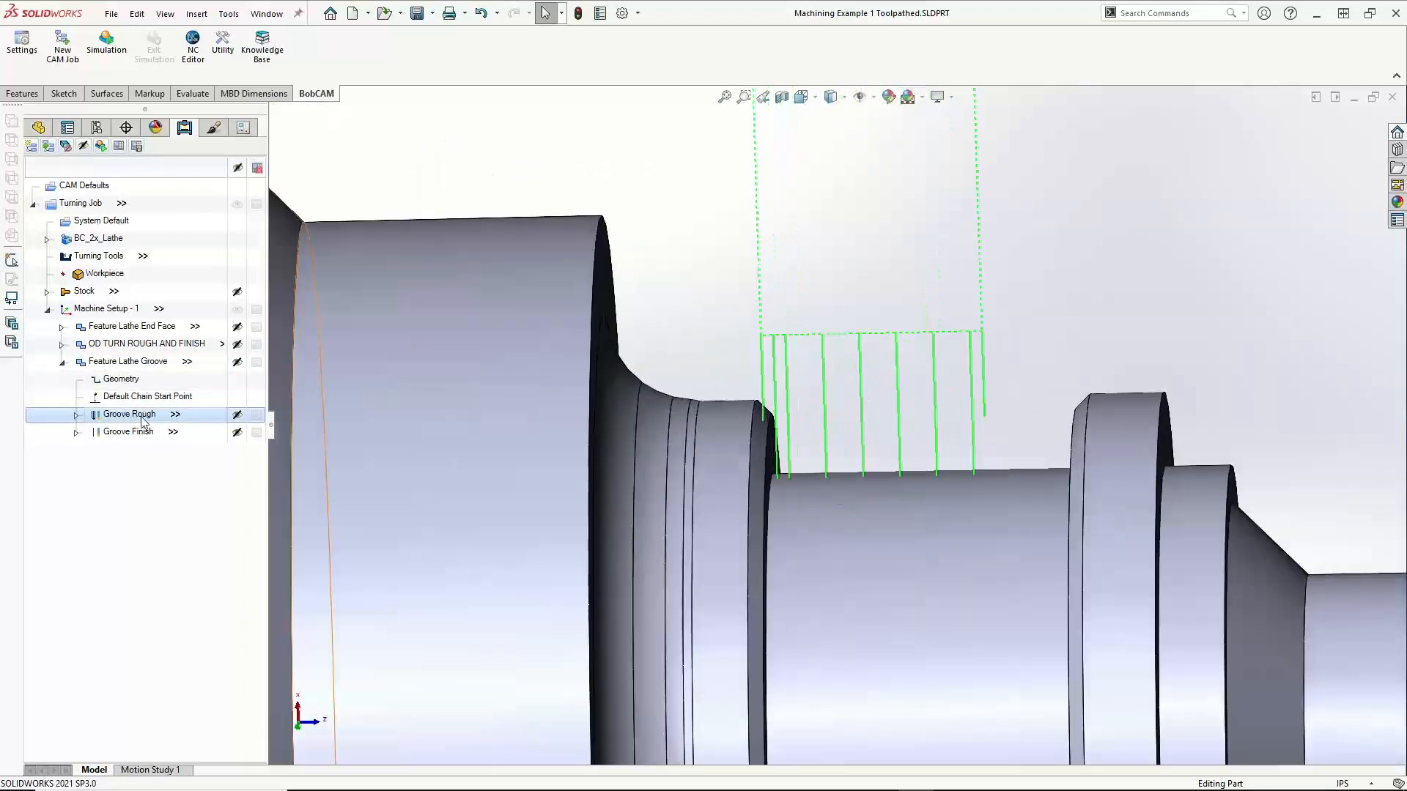
pyautogui.click(124, 433)
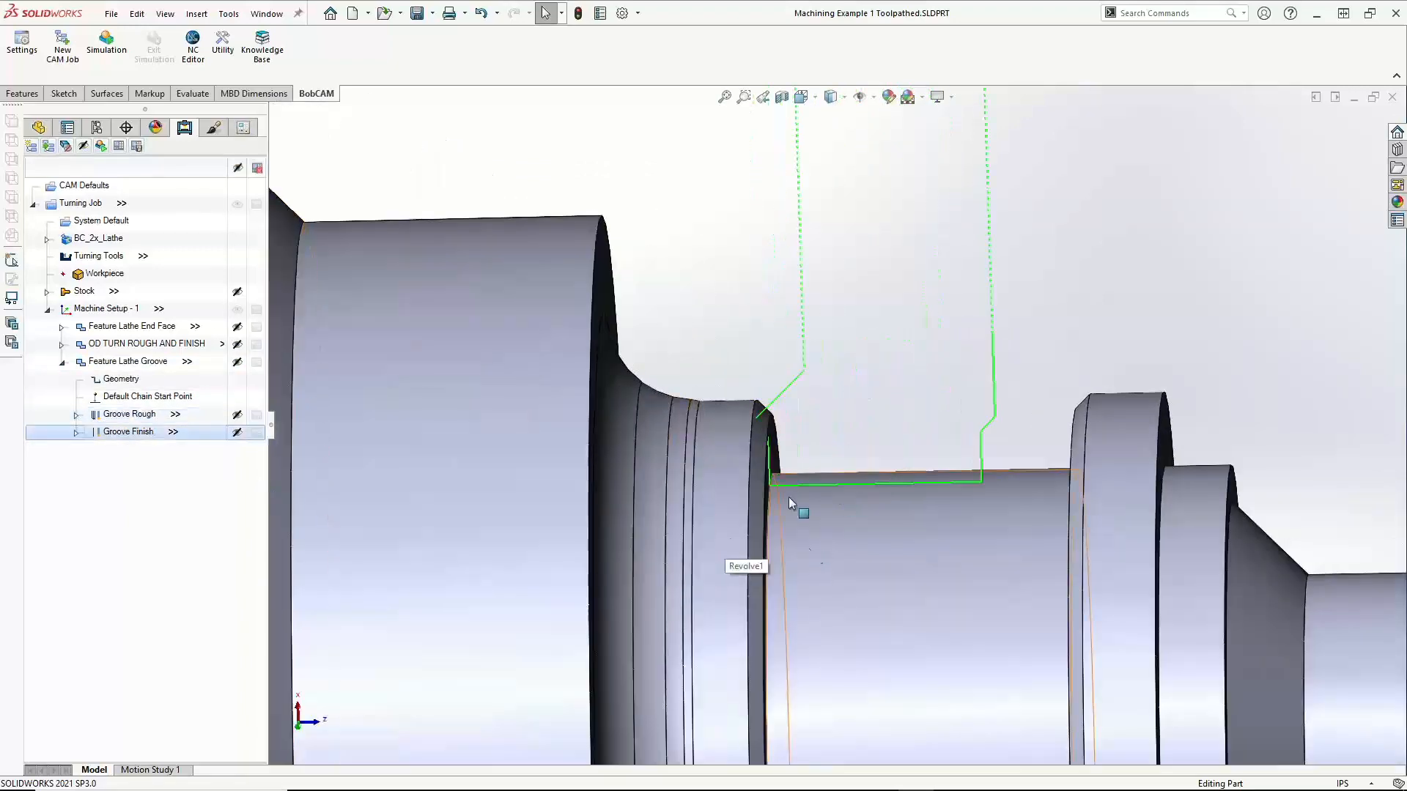
pyautogui.moveTo(764, 420); pyautogui.dragTo(756, 416, button='middle')
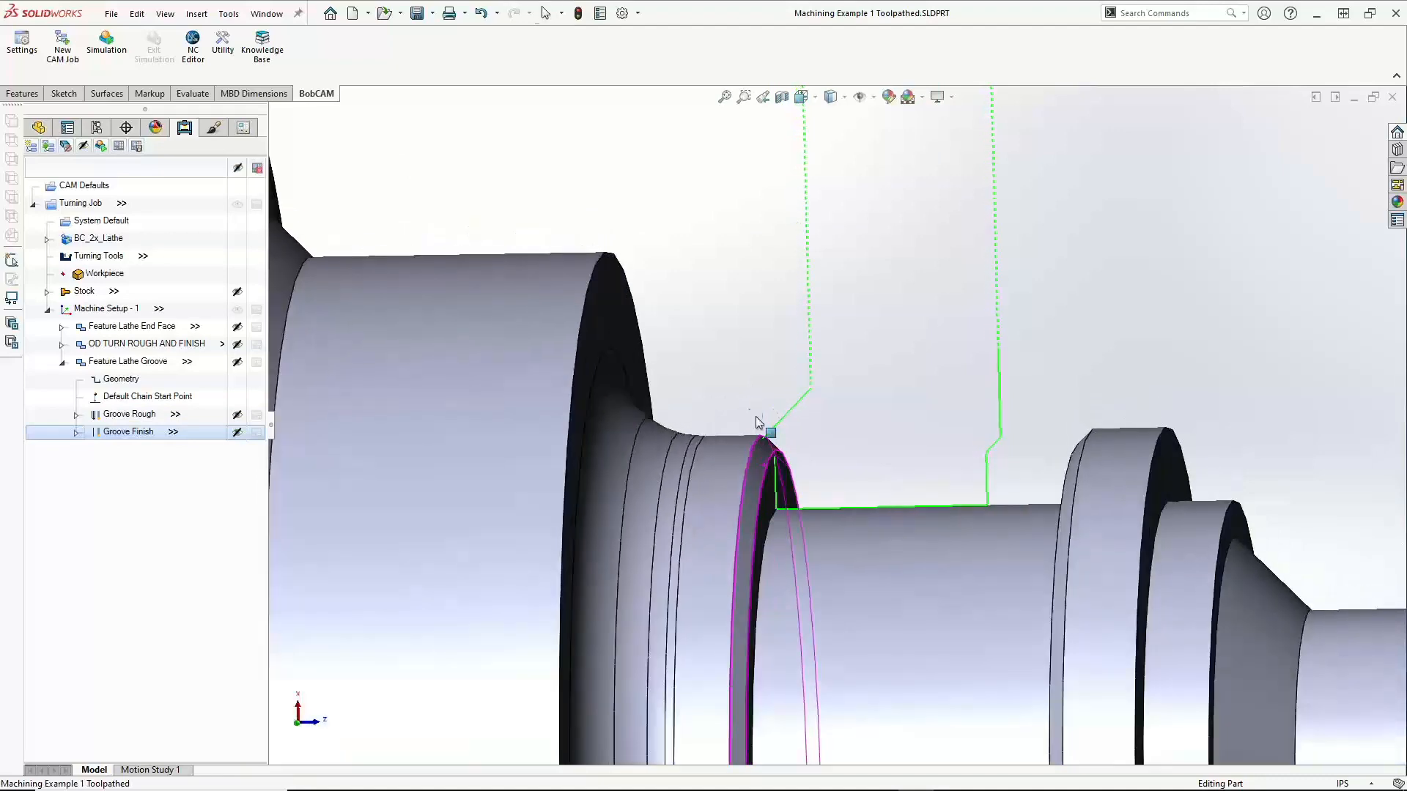
pyautogui.scroll(-1, 768, 444)
pyautogui.scroll(-1, 776, 458)
pyautogui.scroll(4, 798, 463)
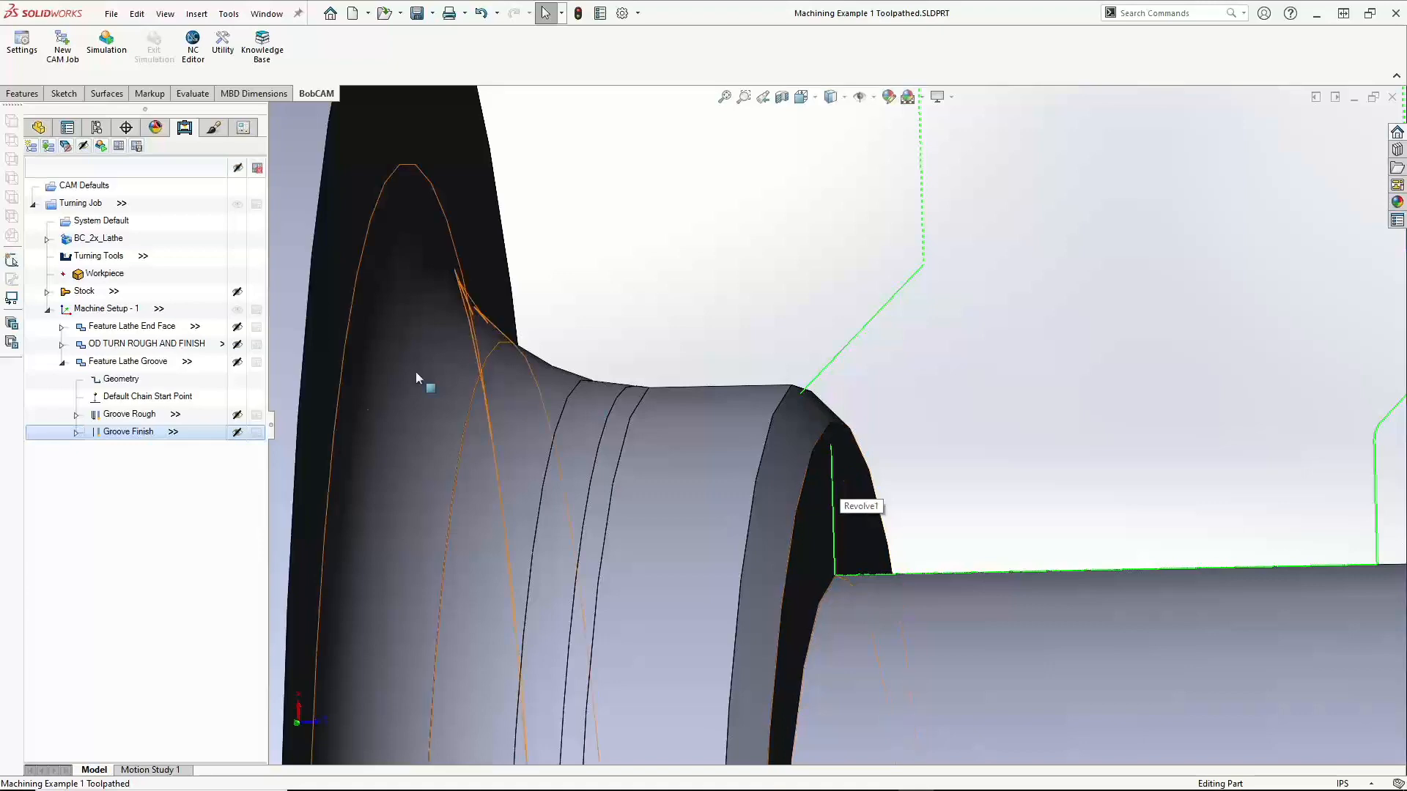
pyautogui.click(118, 345)
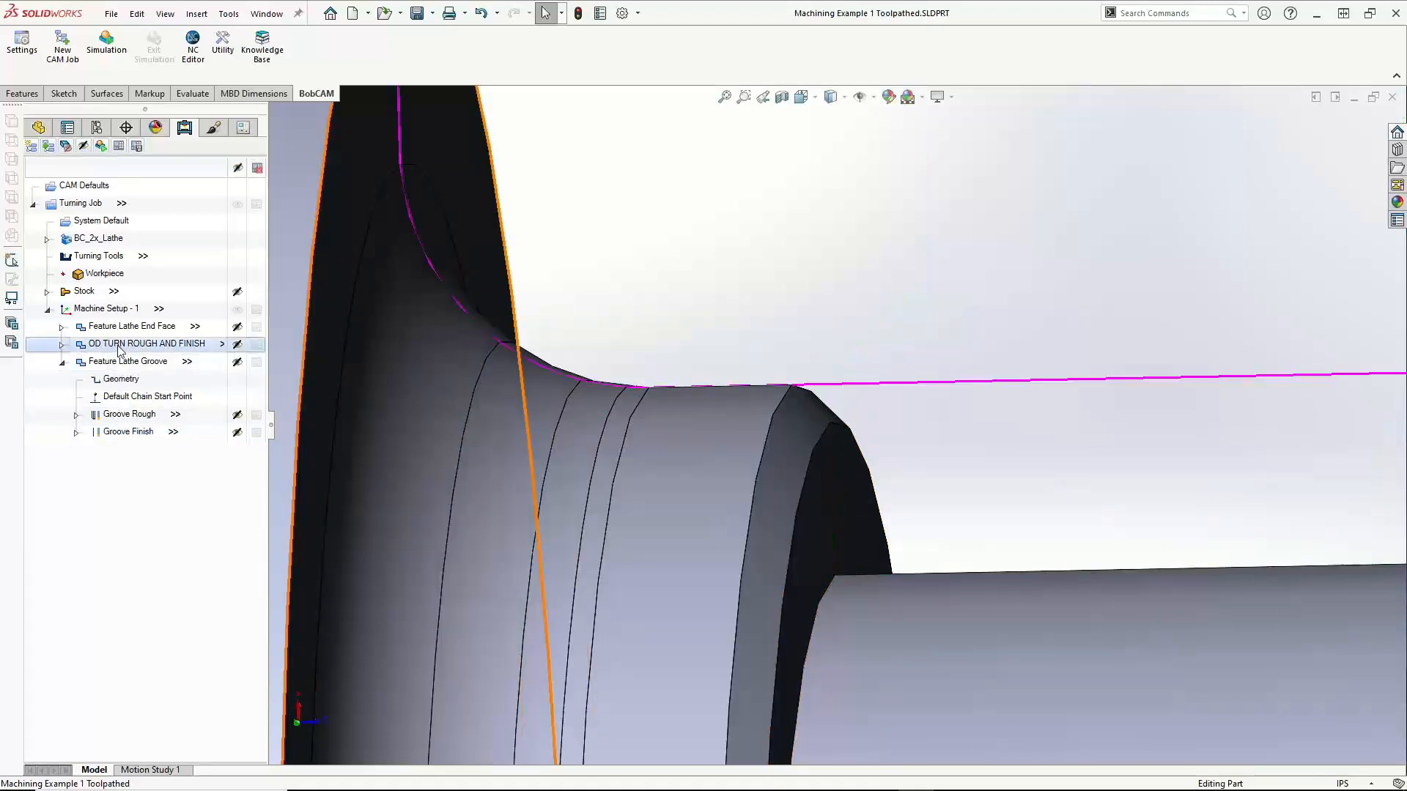
pyautogui.rightClick(119, 345)
pyautogui.click(149, 354)
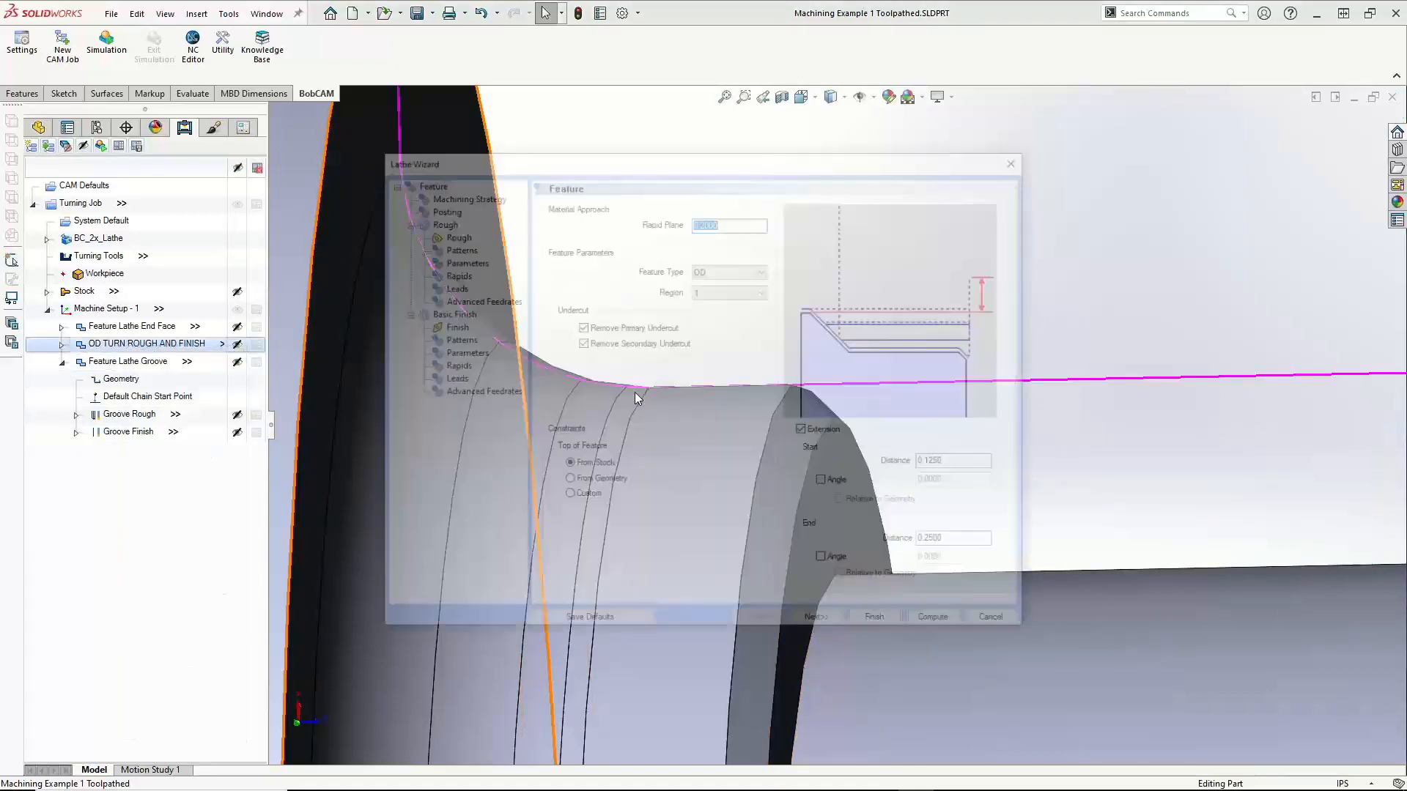
pyautogui.click(991, 620)
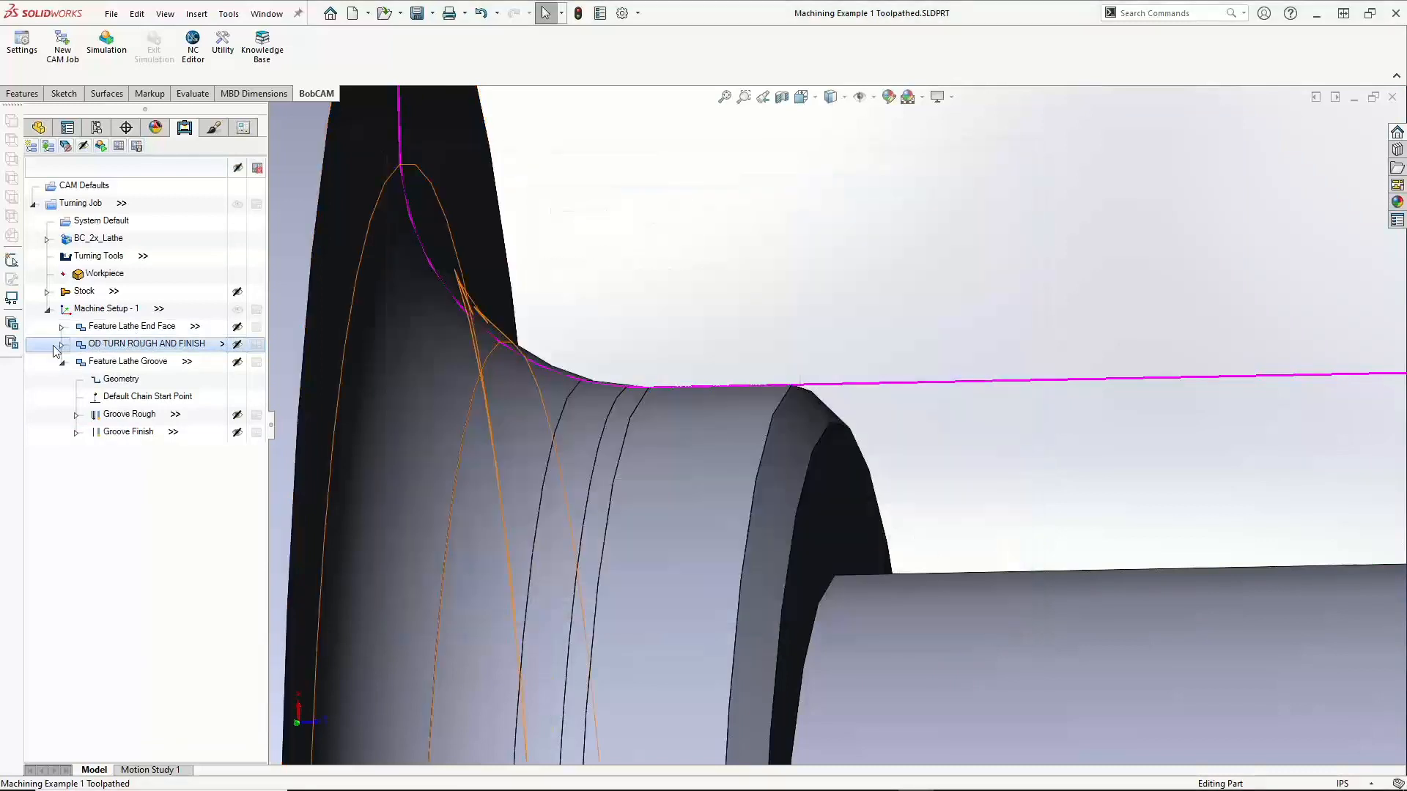
pyautogui.click(62, 345)
pyautogui.click(62, 345)
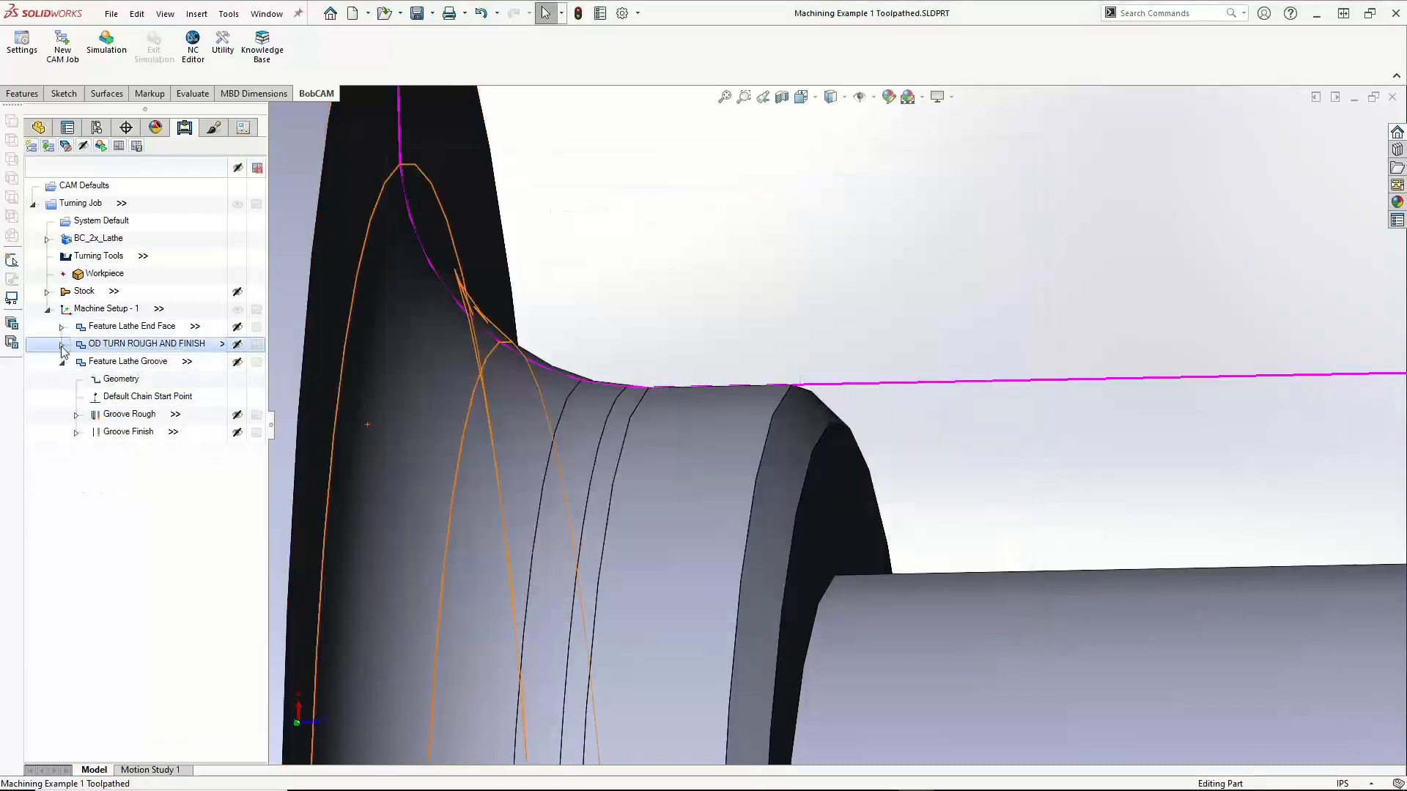
# Examine the Basic Finish toolpath of OD TURN ROUGH AND FINISH along the part's shoulders and tapered undercut
pyautogui.click(61, 345)
pyautogui.click(124, 414)
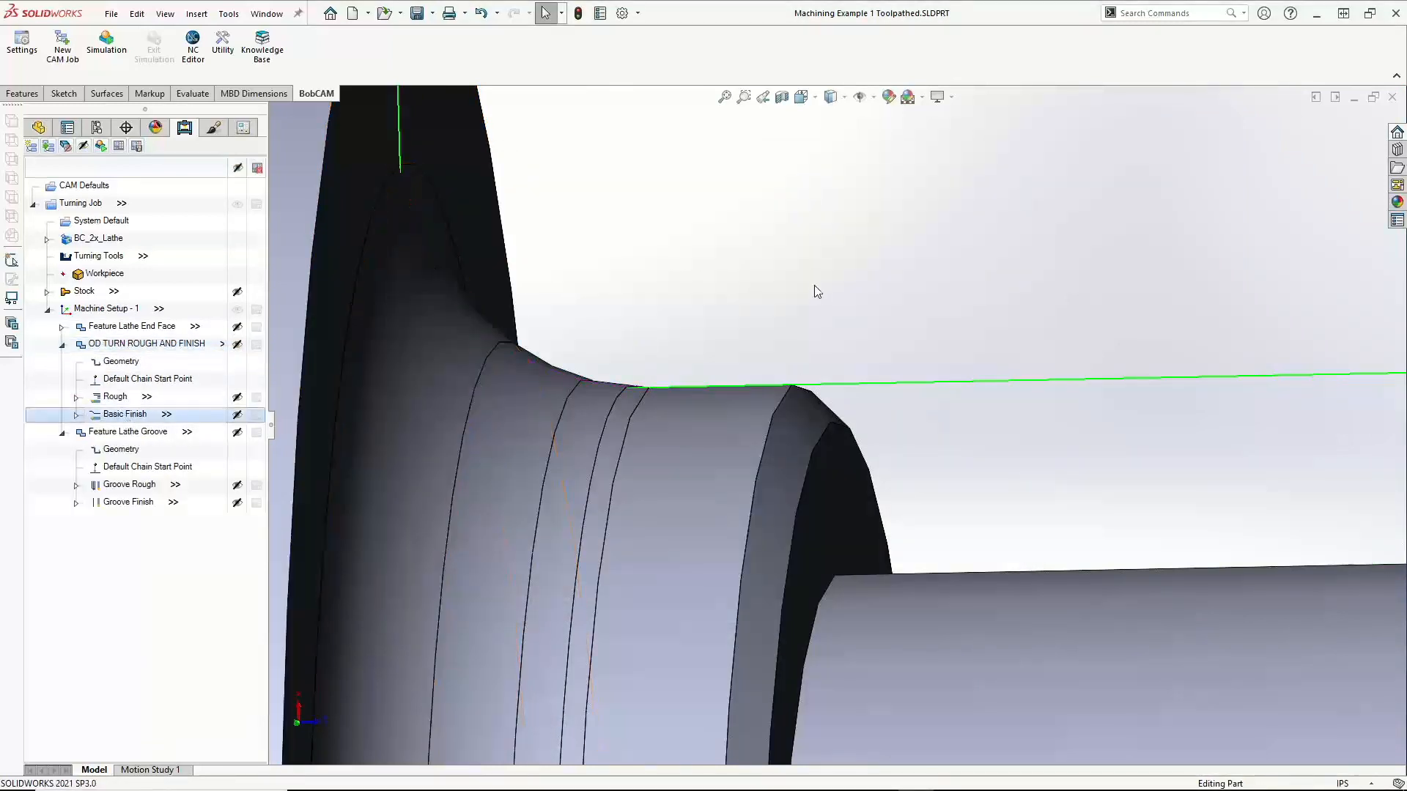
pyautogui.hotkey('ctrl', '1')
pyautogui.scroll(-5, 818, 412)
pyautogui.moveTo(816, 407); pyautogui.dragTo(628, 328, button='middle')
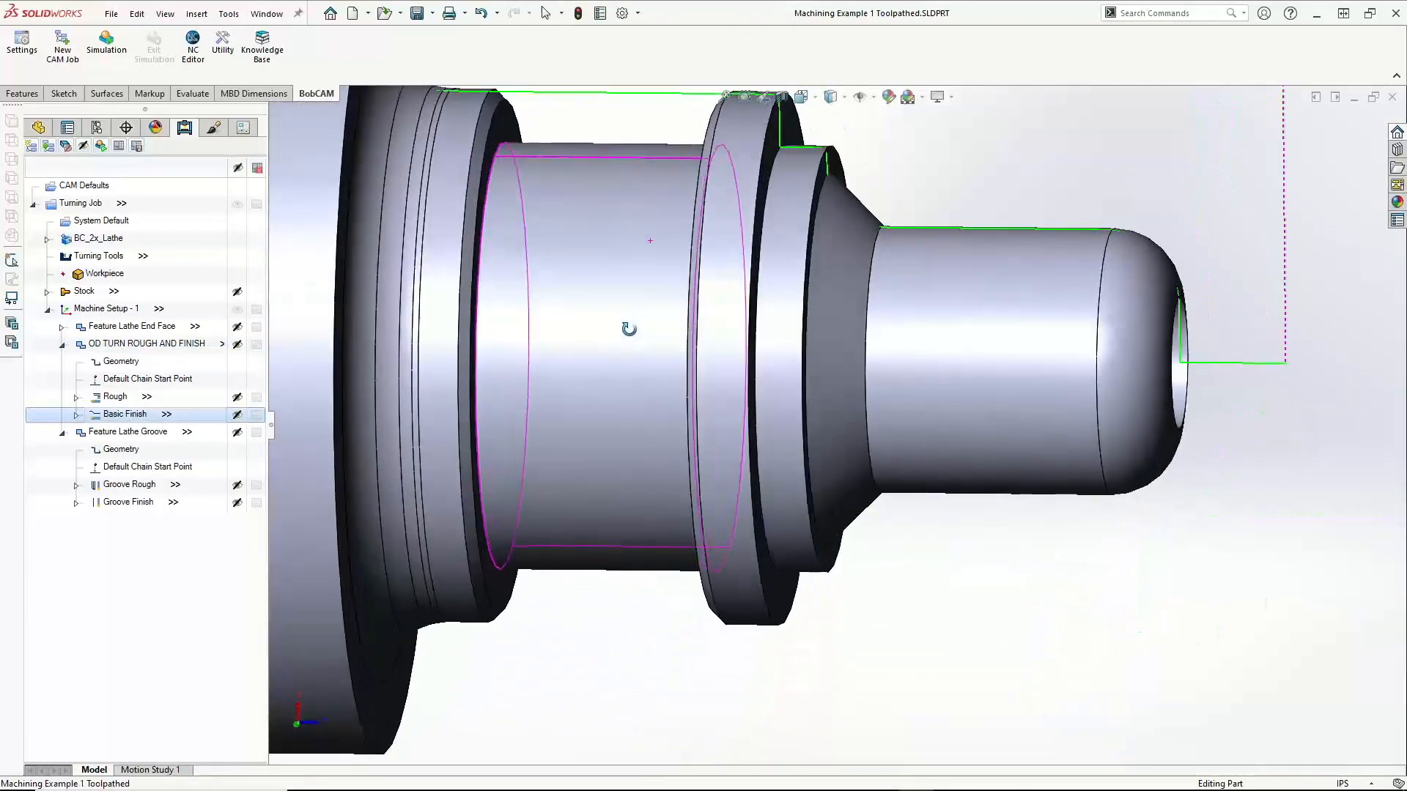
pyautogui.scroll(-2, 637, 317)
pyautogui.scroll(6, 637, 318)
pyautogui.scroll(-3, 920, 328)
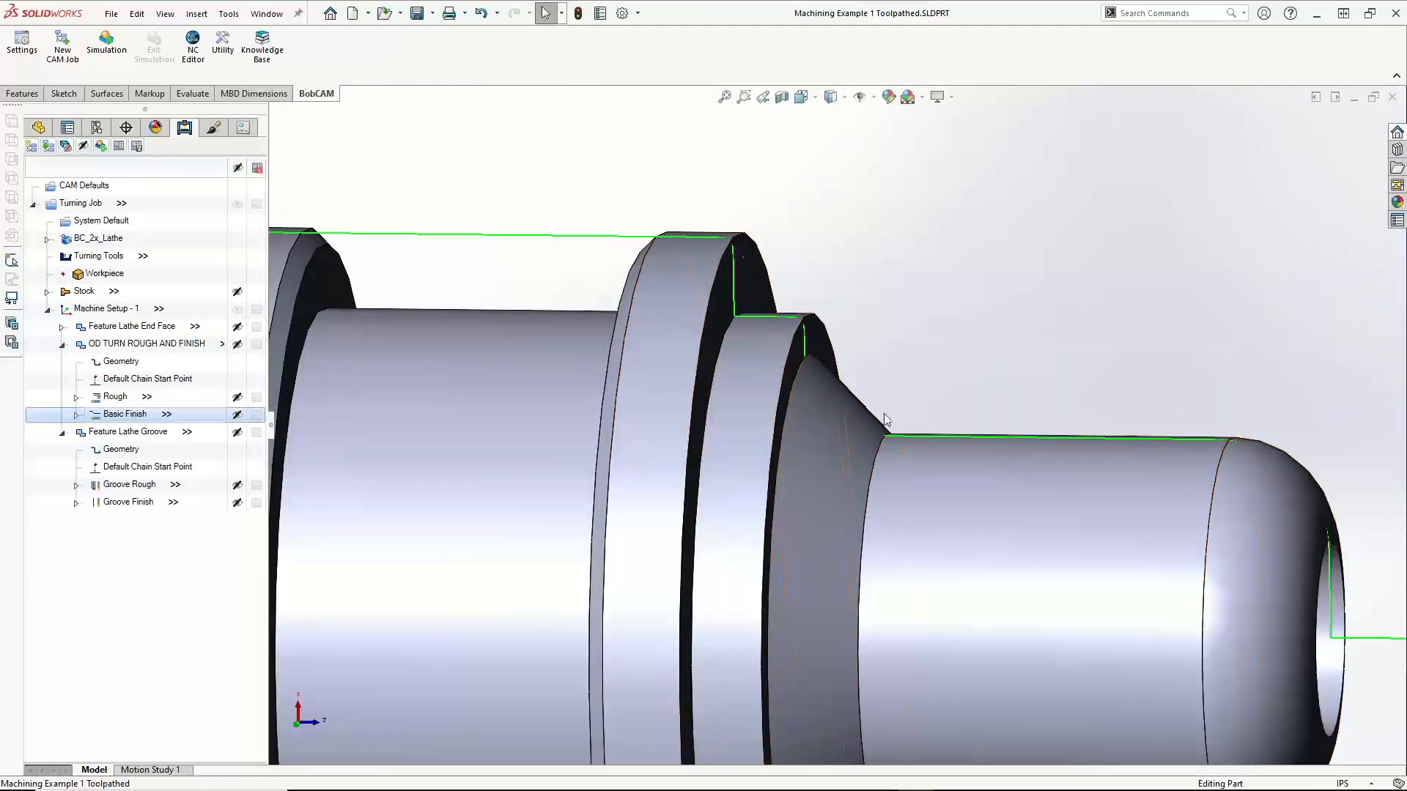
# Check the insert shape and orientation assigned to the OD turn's Basic Finish operation, leaving its settings as they are
pyautogui.rightClick(136, 422)
pyautogui.click(94, 424)
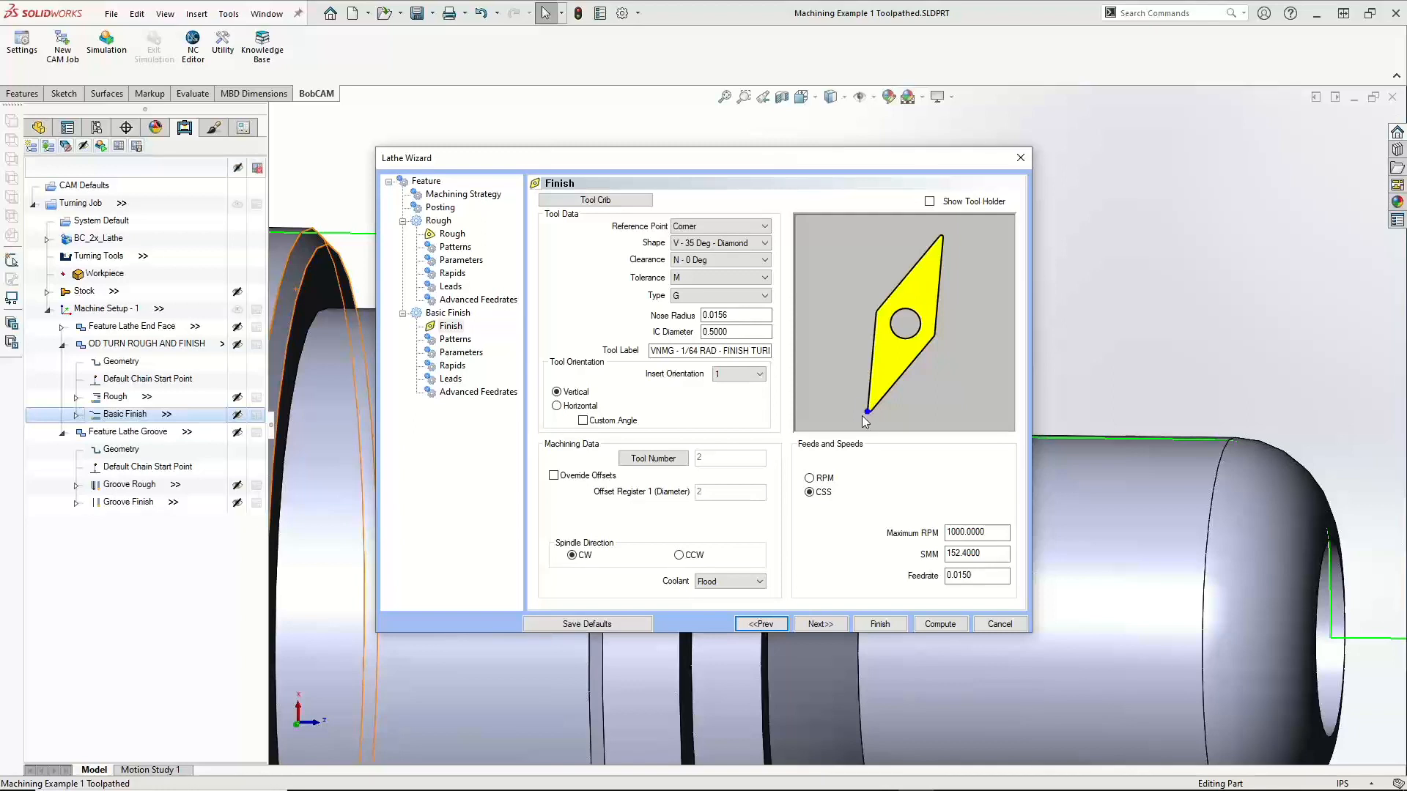
pyautogui.click(999, 624)
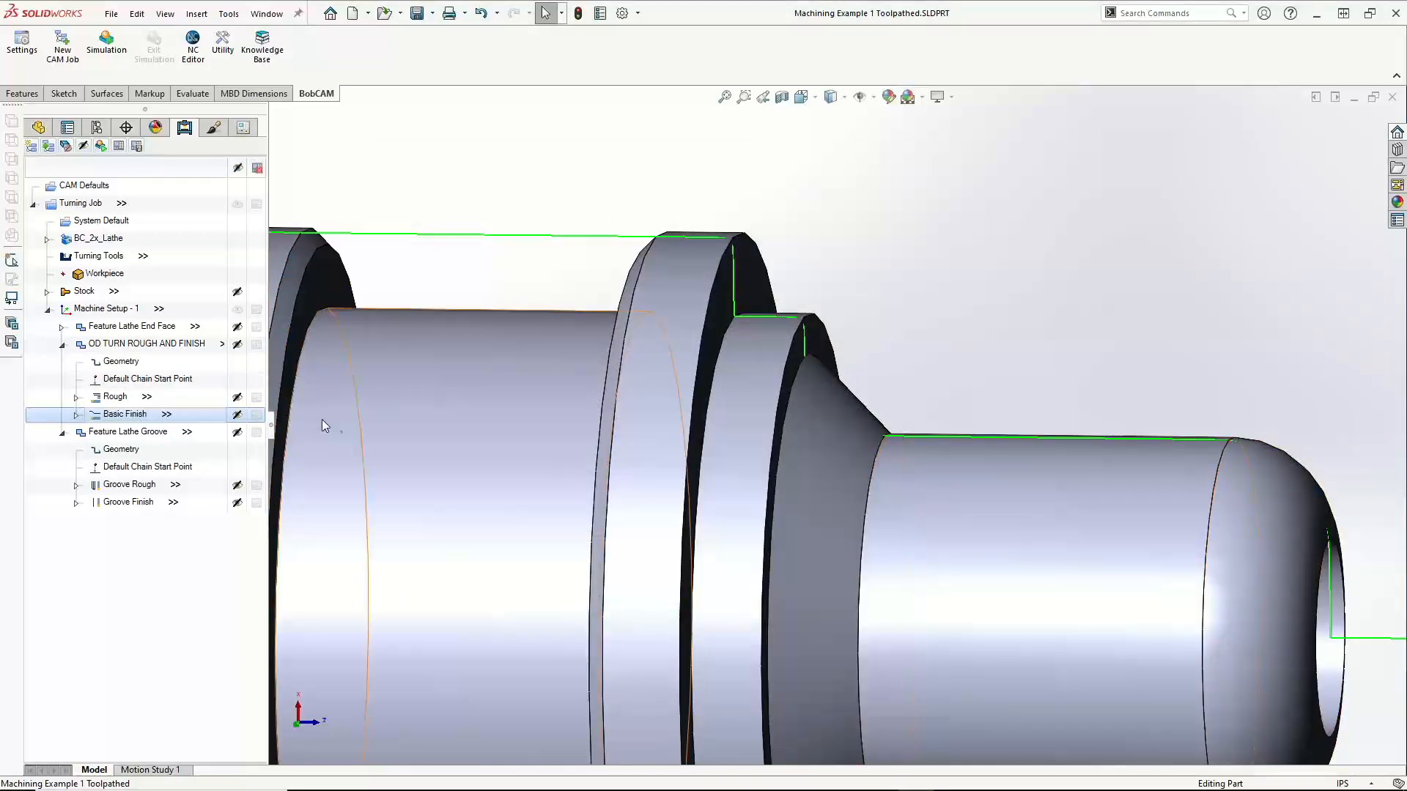
# Backplot the Basic Finish operation and step the tool from its approach along the front face onto the rounded nose
pyautogui.rightClick(125, 416)
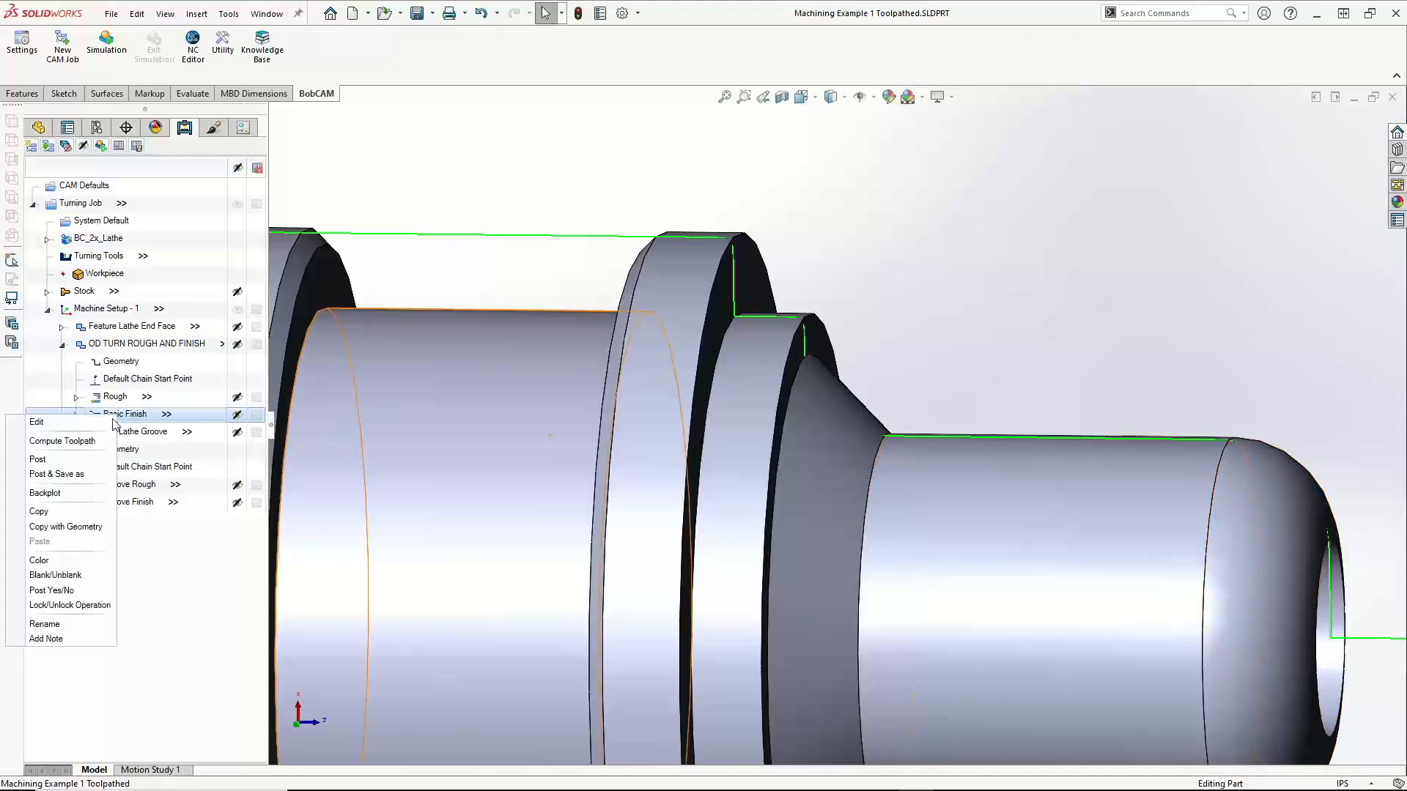
pyautogui.click(74, 496)
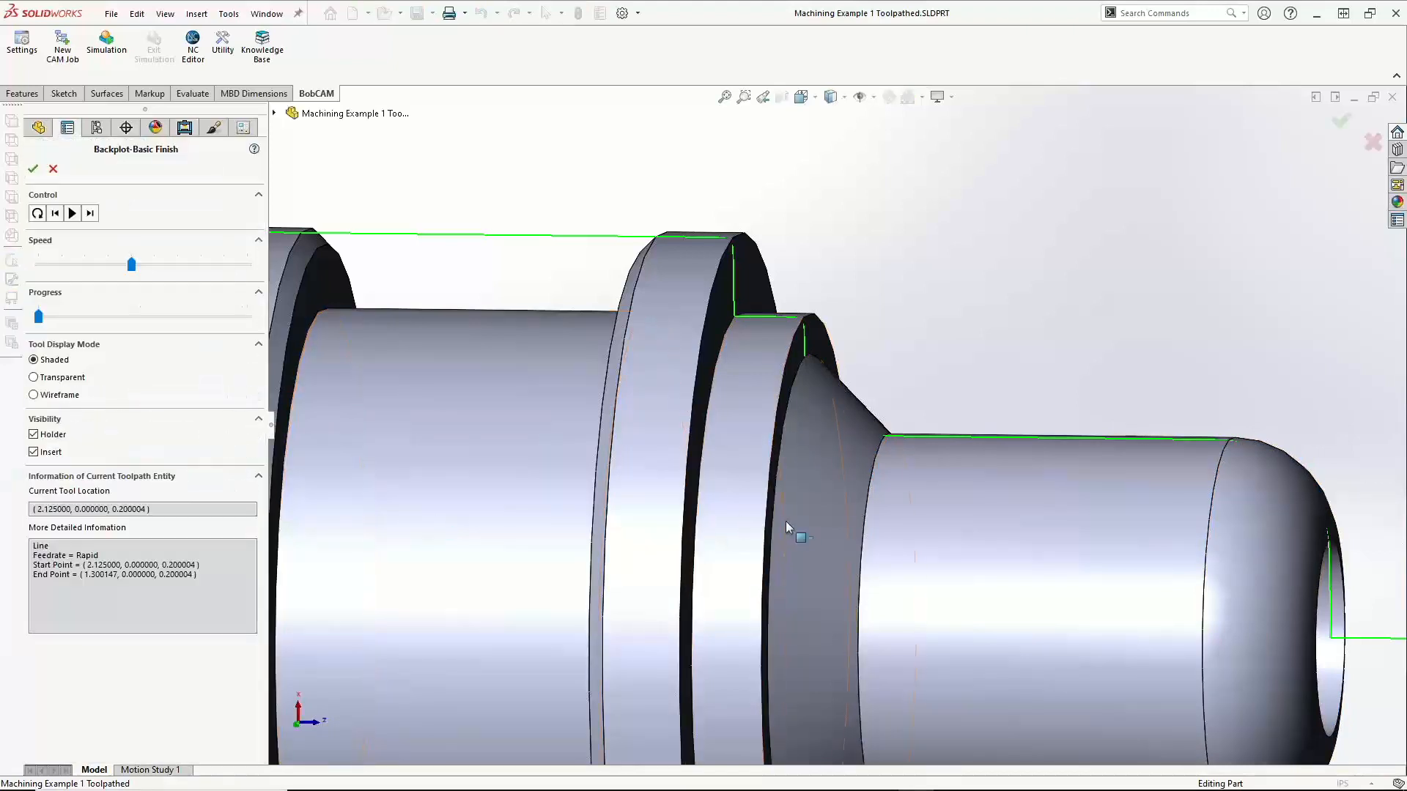
pyautogui.click(90, 213)
pyautogui.click(90, 214)
pyautogui.click(91, 213)
pyautogui.click(90, 213)
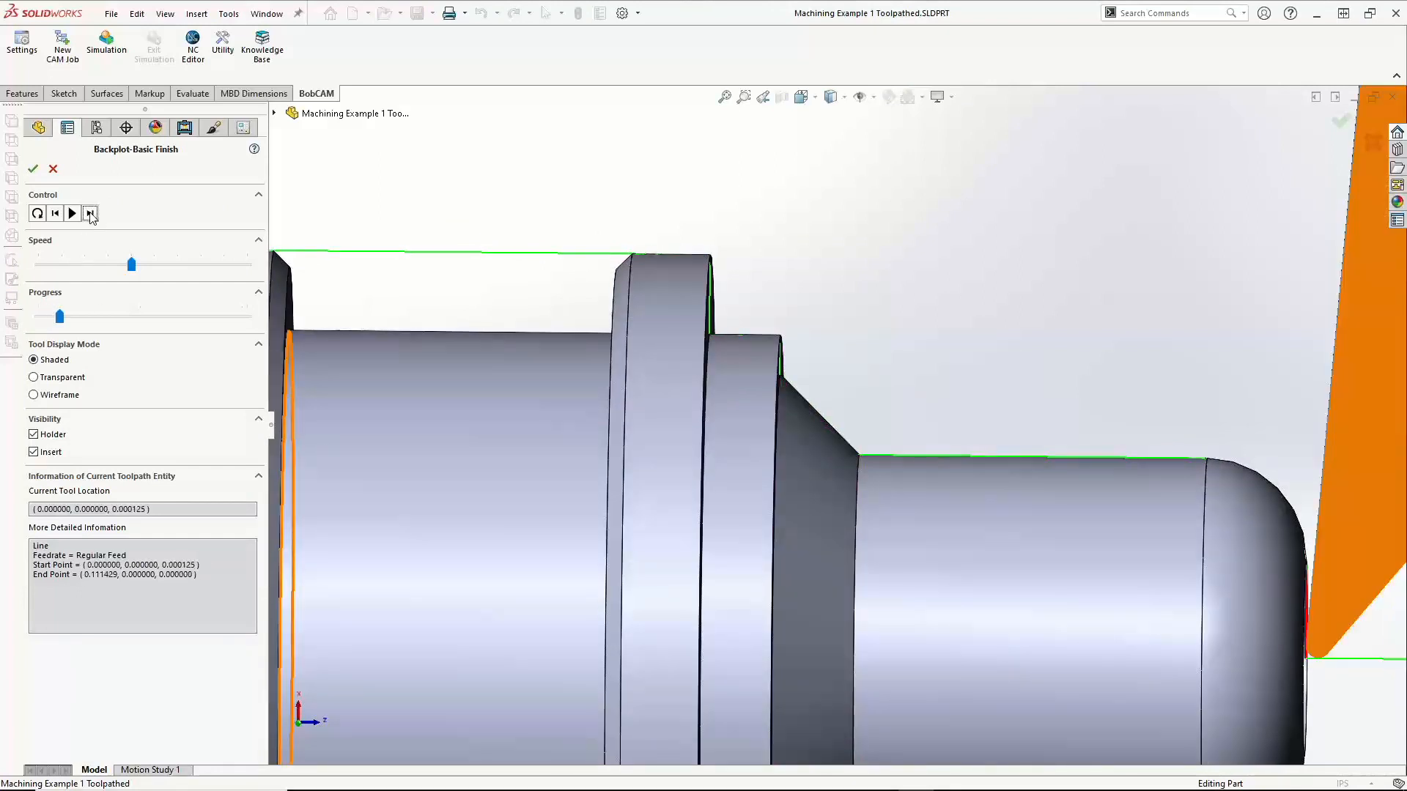
pyautogui.click(91, 213)
pyautogui.click(90, 213)
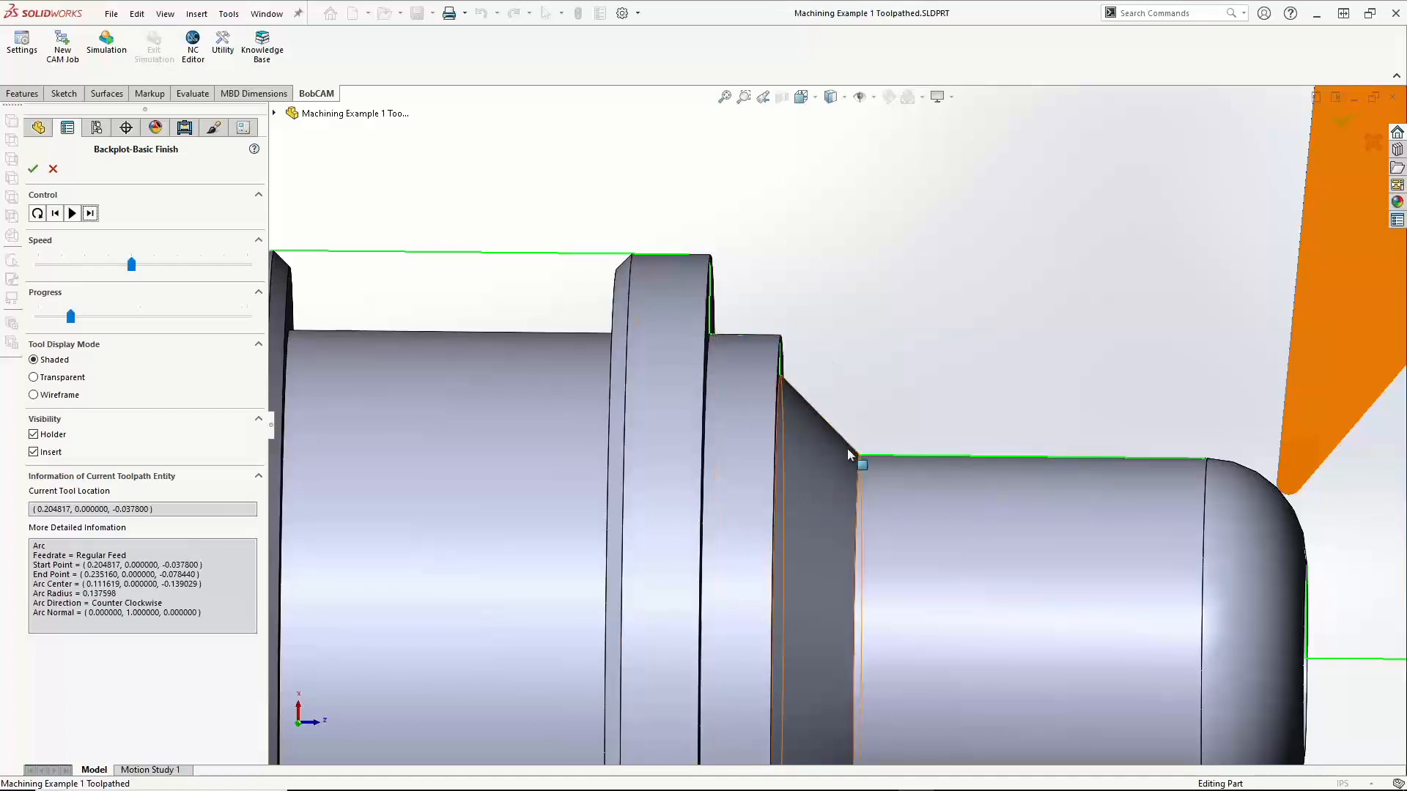
# Step the Basic Finish backplot along the stepped shoulders up to the collar, inspect the tool there, and close the backplot
pyautogui.click(90, 213)
pyautogui.click(90, 213)
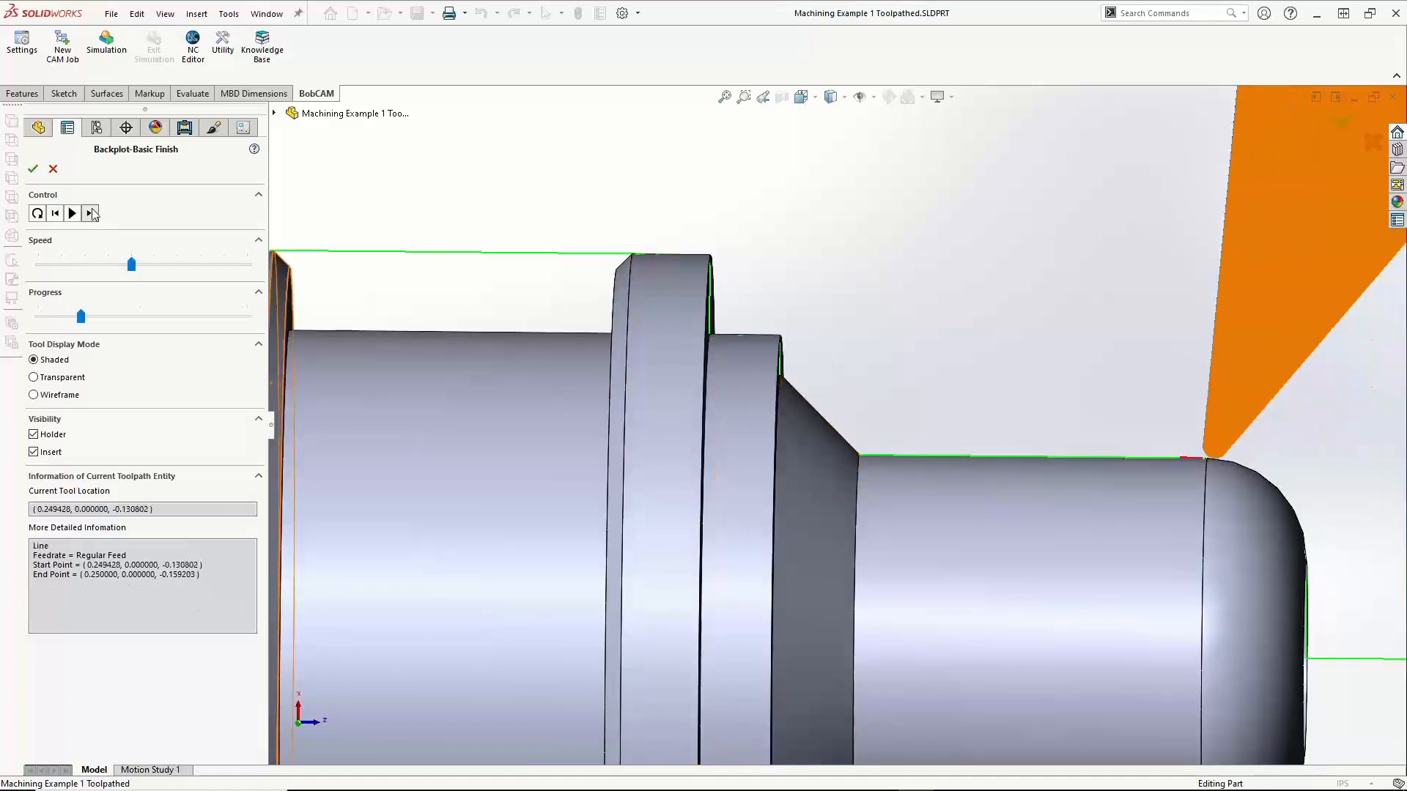
pyautogui.click(90, 213)
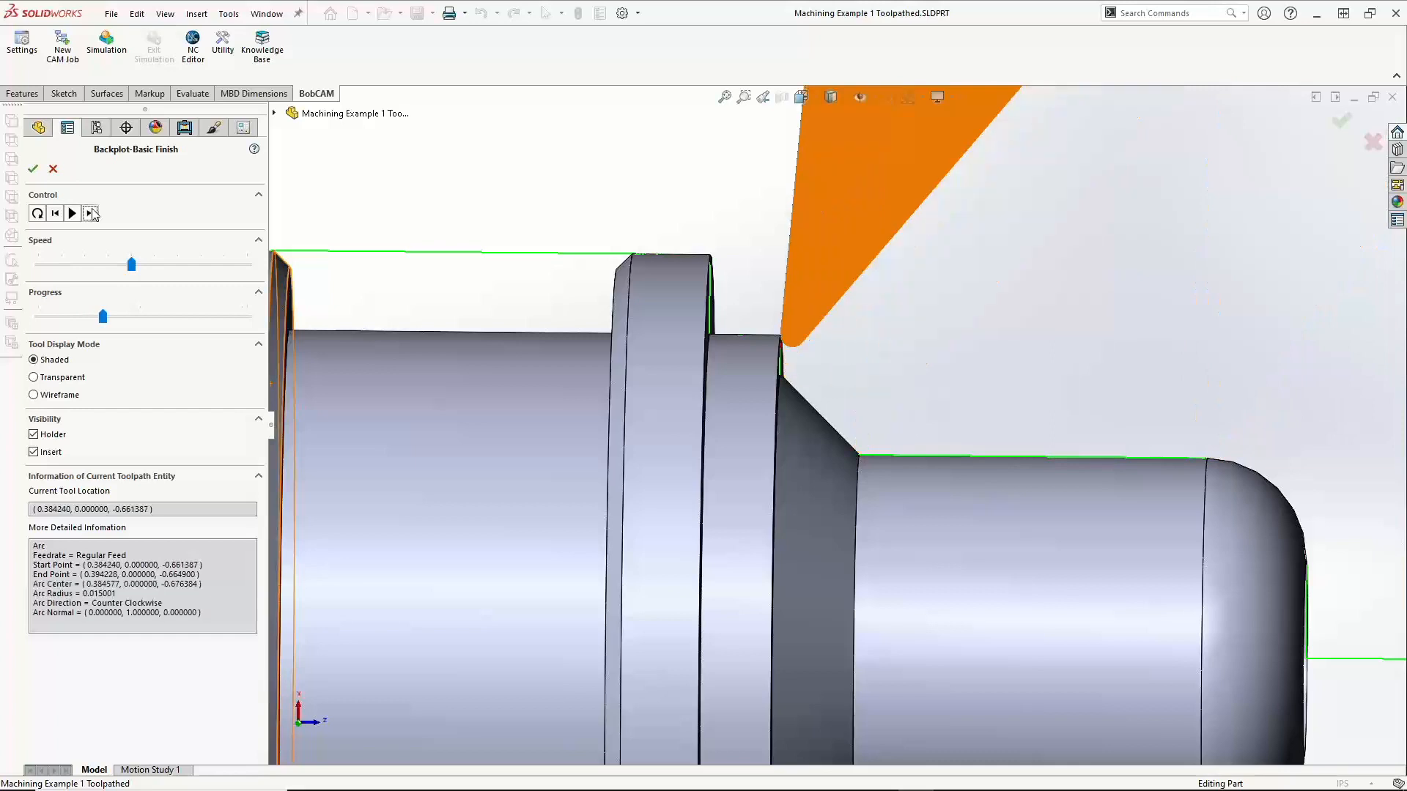
pyautogui.click(90, 213)
pyautogui.click(90, 213)
pyautogui.click(90, 213)
pyautogui.click(90, 213)
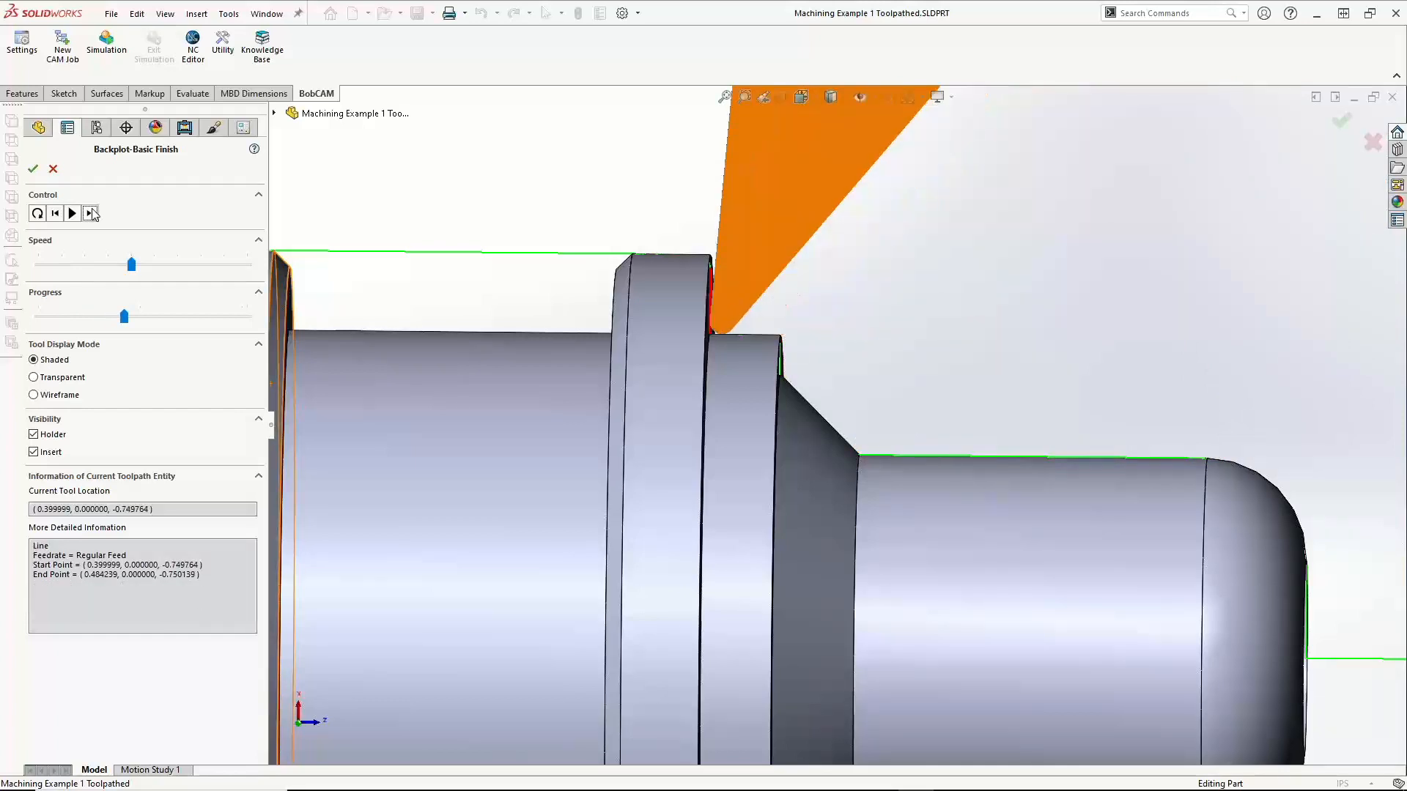
pyautogui.click(90, 213)
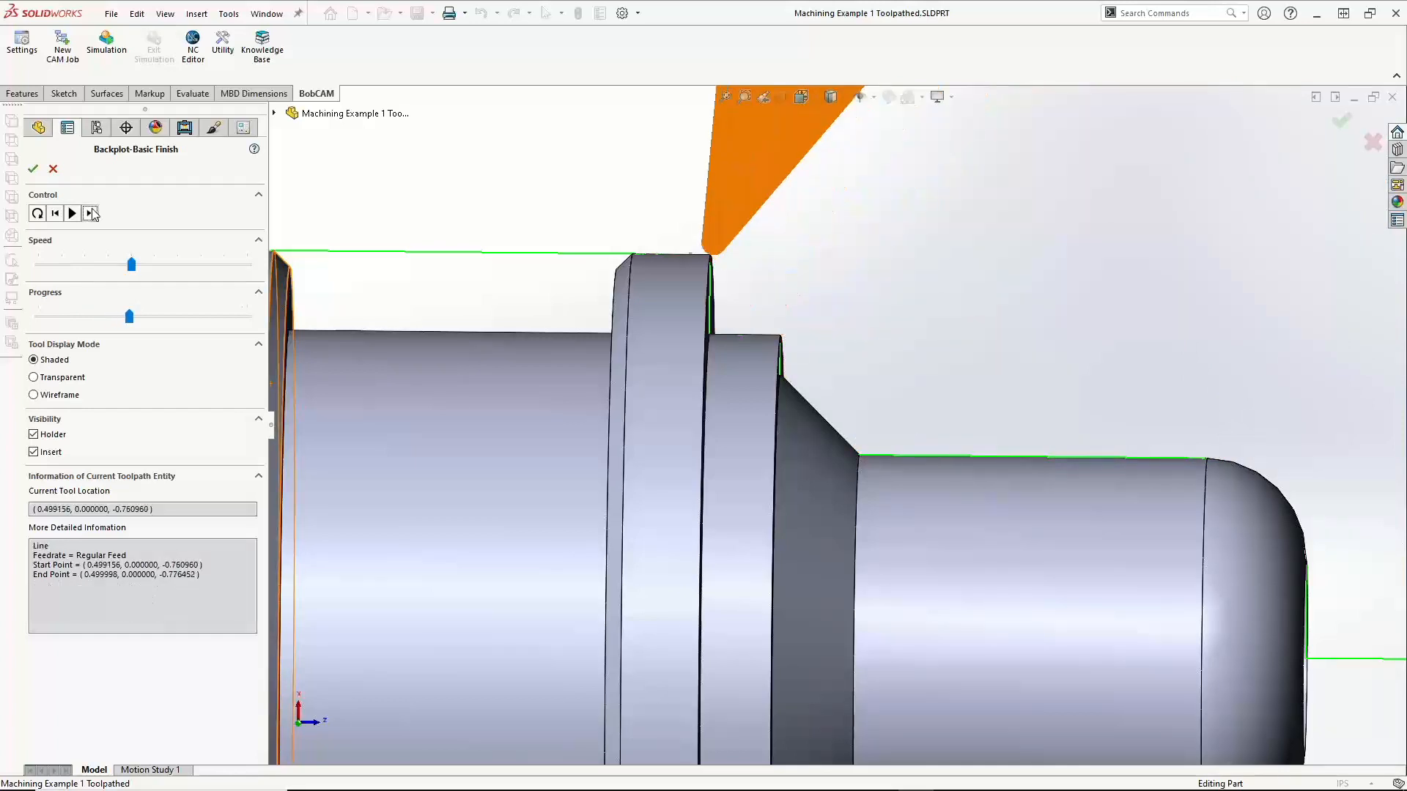
pyautogui.scroll(-4, 675, 257)
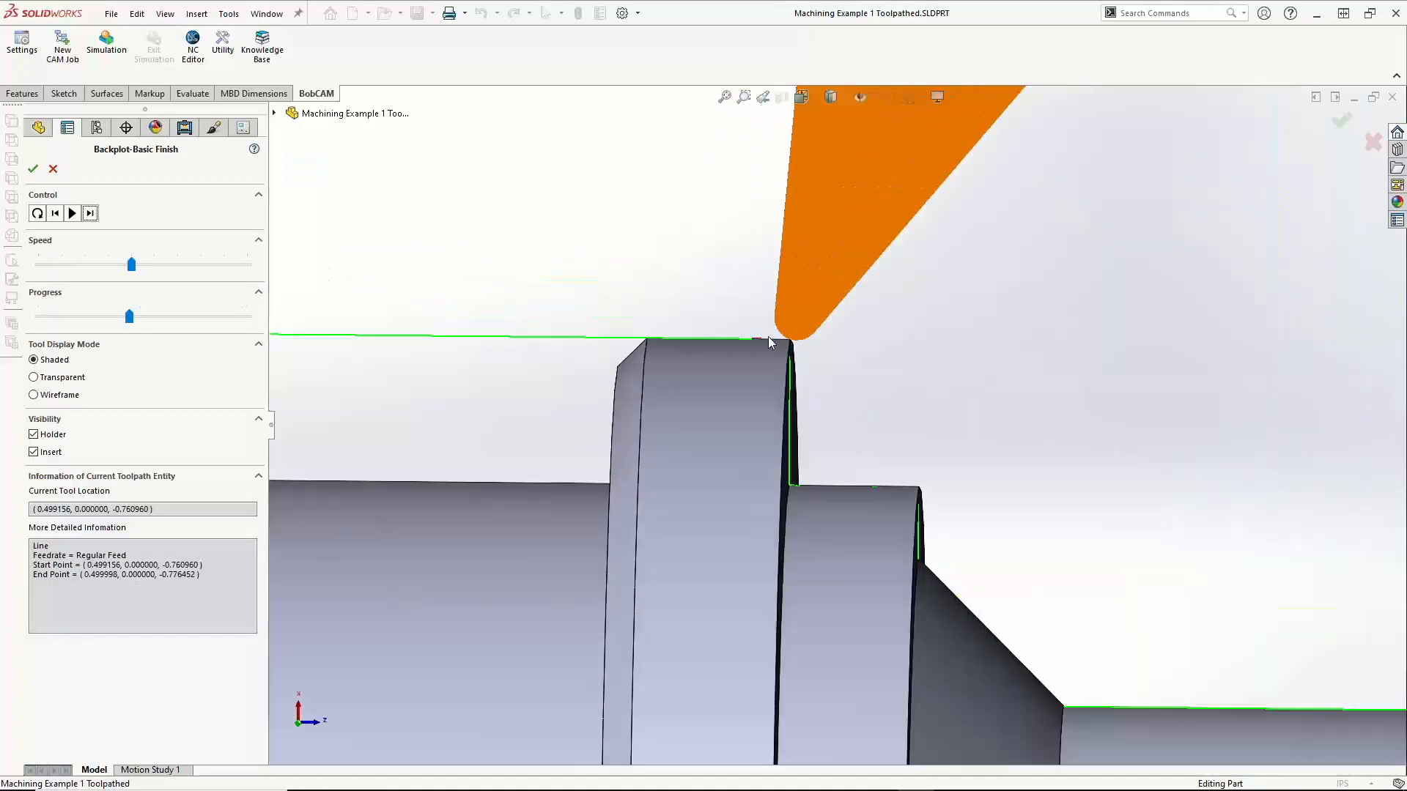
pyautogui.scroll(-2, 768, 339)
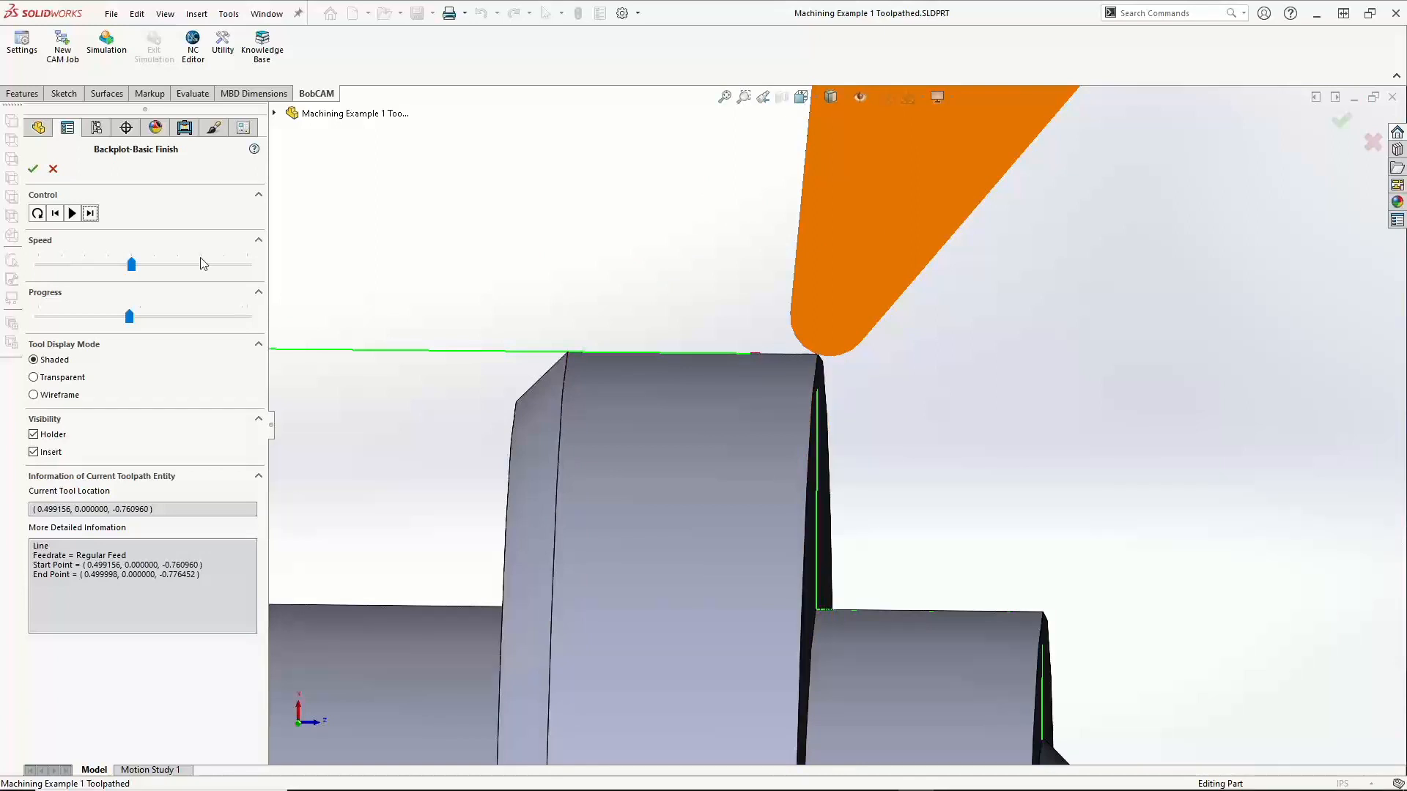
pyautogui.click(51, 168)
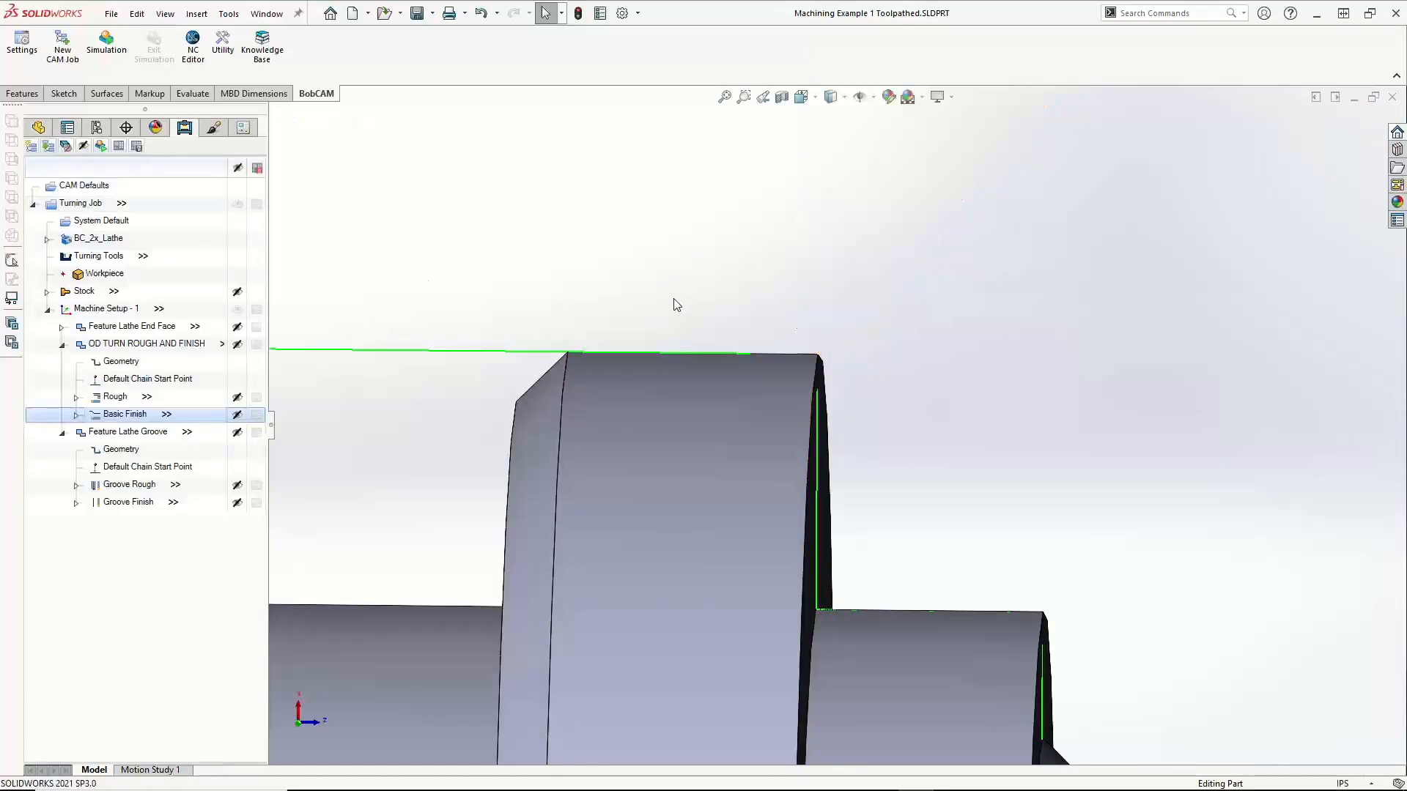
# Collapse the OD TURN ROUGH AND FINISH and Feature Lathe Groove entries in the CAM tree
pyautogui.scroll(5, 698, 326)
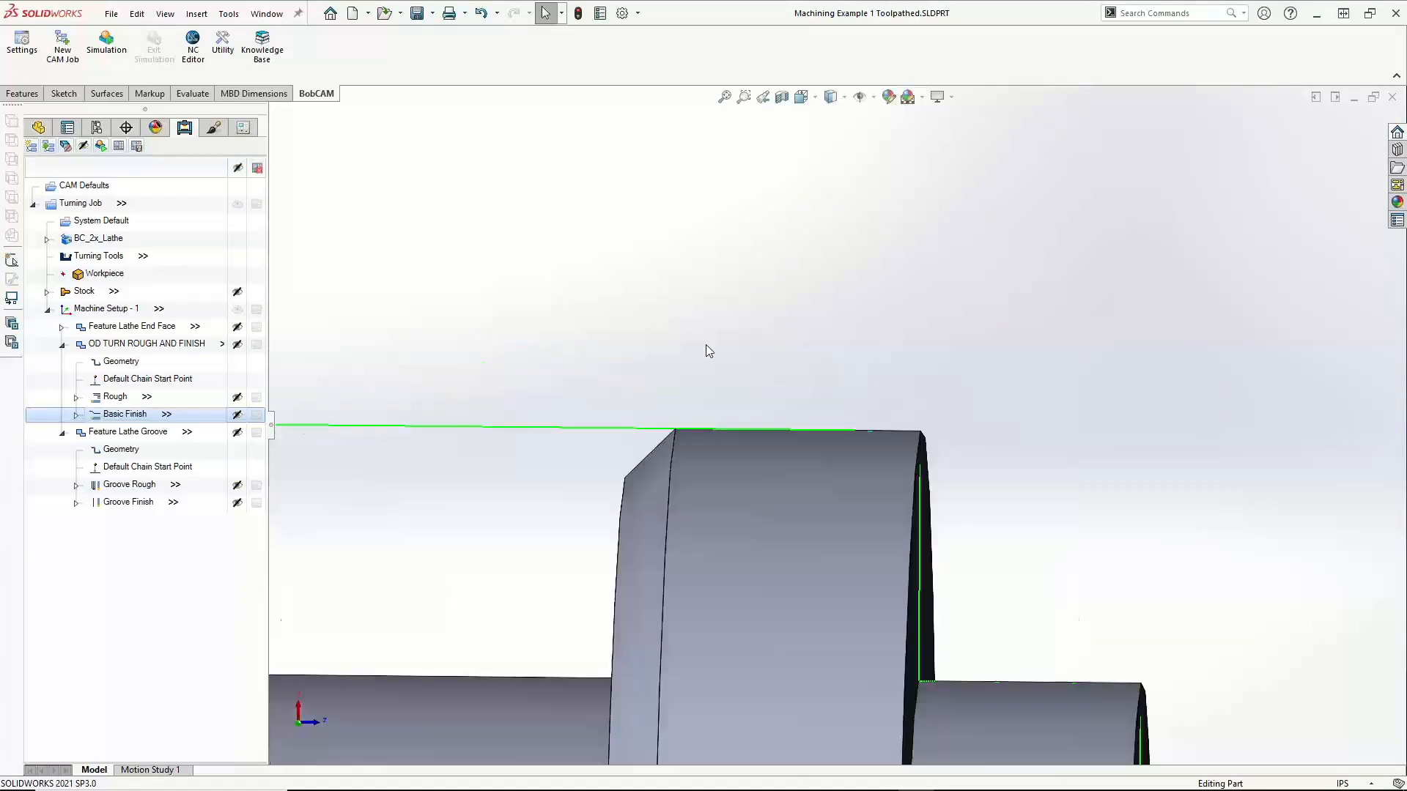
pyautogui.scroll(6, 707, 353)
pyautogui.moveTo(870, 544); pyautogui.dragTo(850, 545, button='middle')
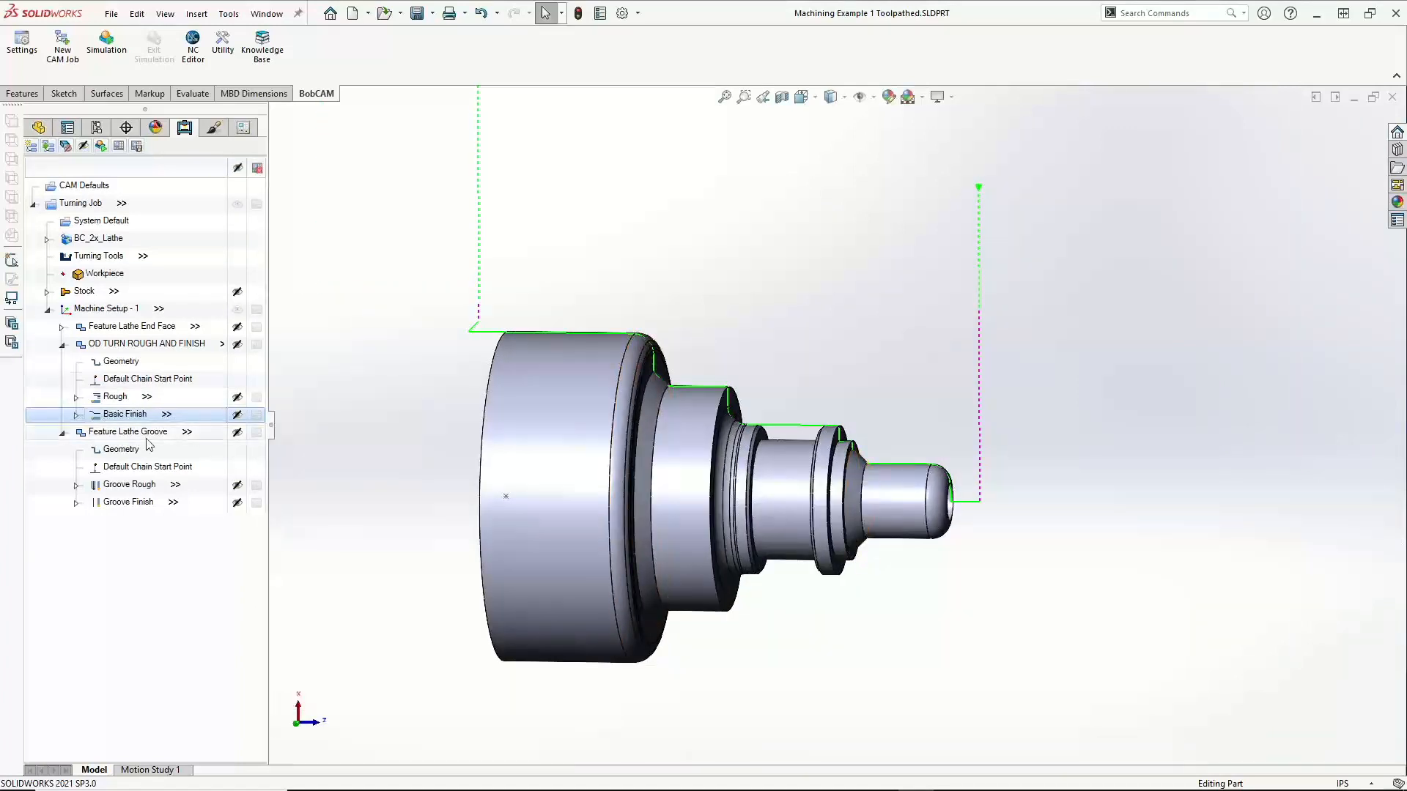
pyautogui.click(63, 344)
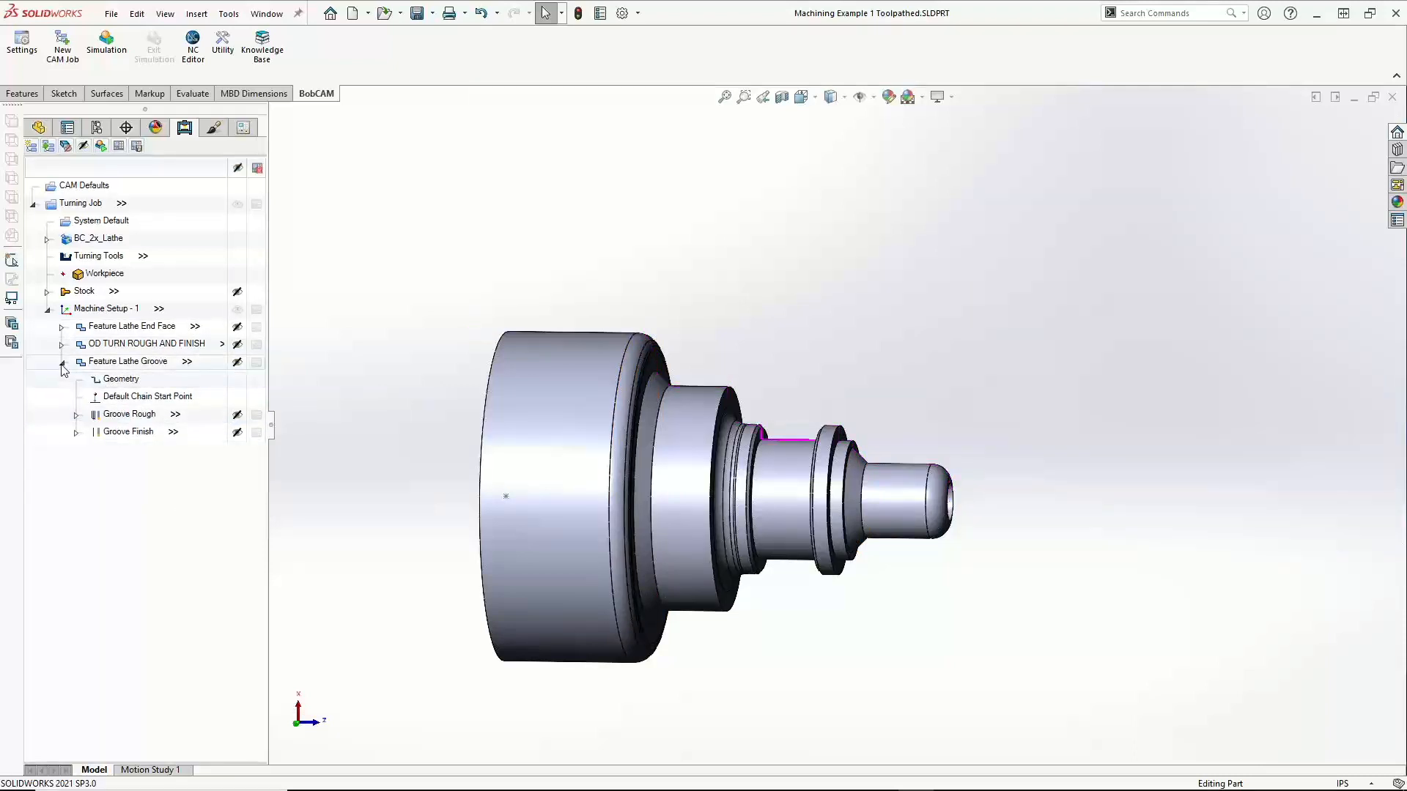
pyautogui.click(63, 361)
pyautogui.moveTo(762, 575)
pyautogui.mouseDown(button='middle')
pyautogui.moveTo(779, 584)
pyautogui.moveTo(768, 587)
pyautogui.mouseUp(button='middle')
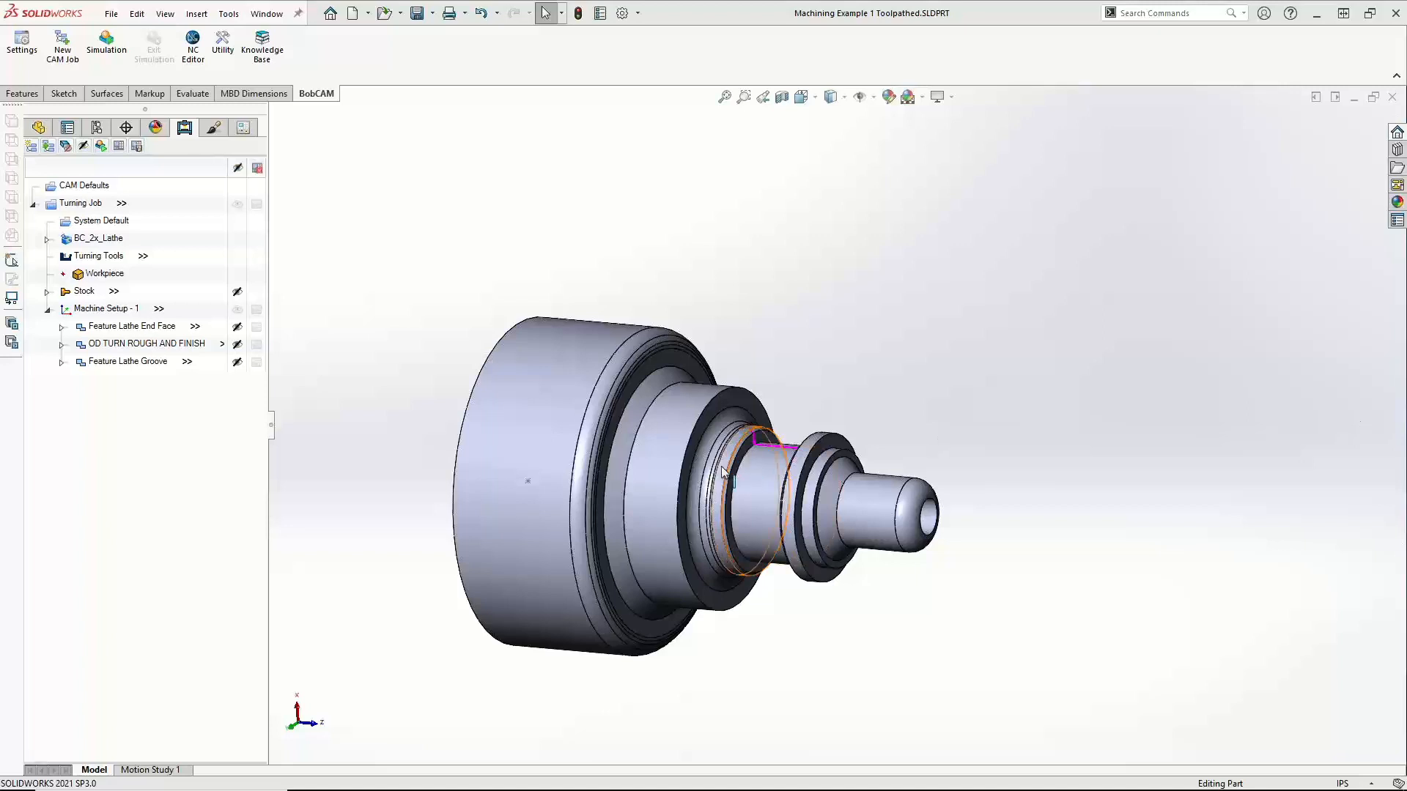
pyautogui.moveTo(1174, 452); pyautogui.dragTo(1211, 449, button='middle')
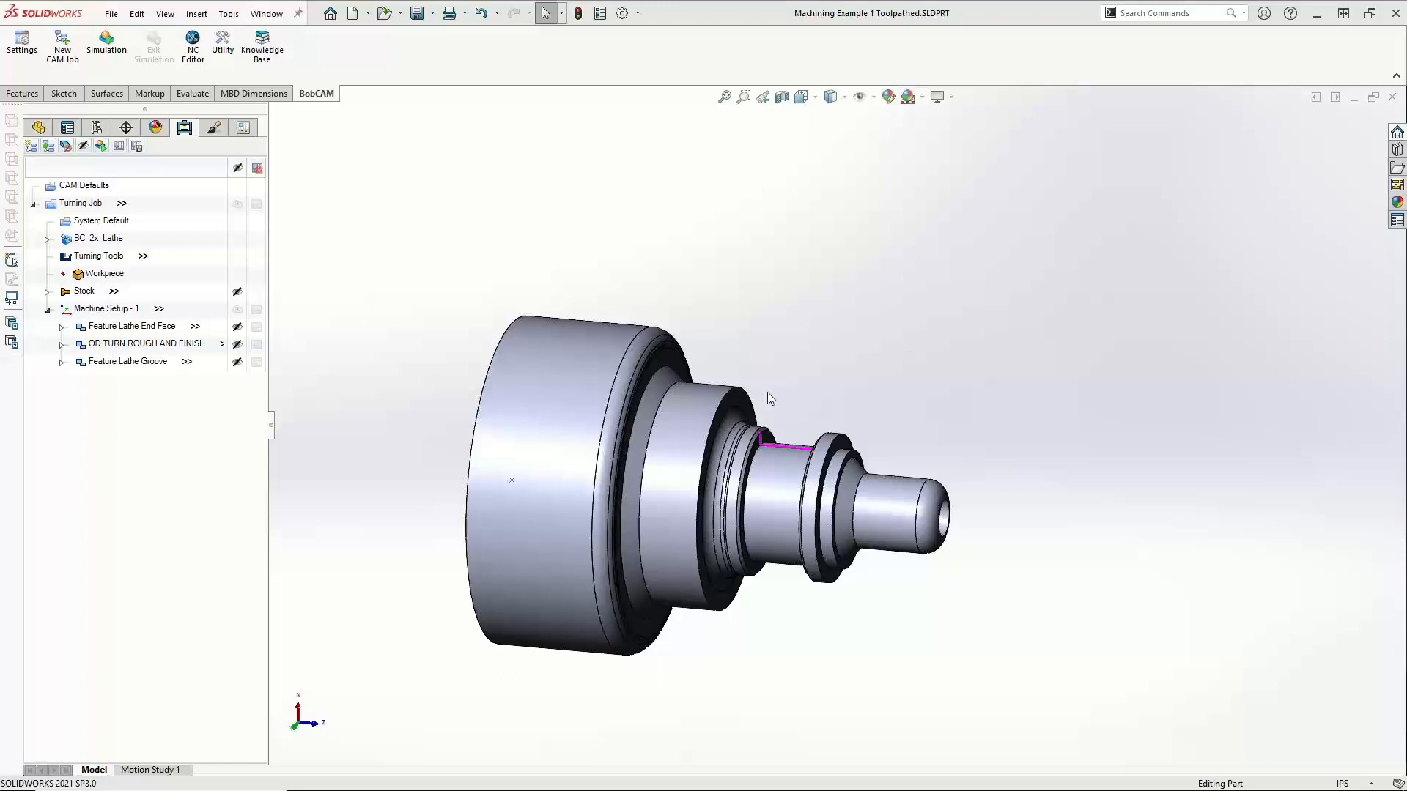
# Start a Lathe Hole feature under Machine Setup - 1 and select the cone-tip vertex at the bottom of the front hole
pyautogui.moveTo(879, 545); pyautogui.dragTo(755, 534, button='middle')
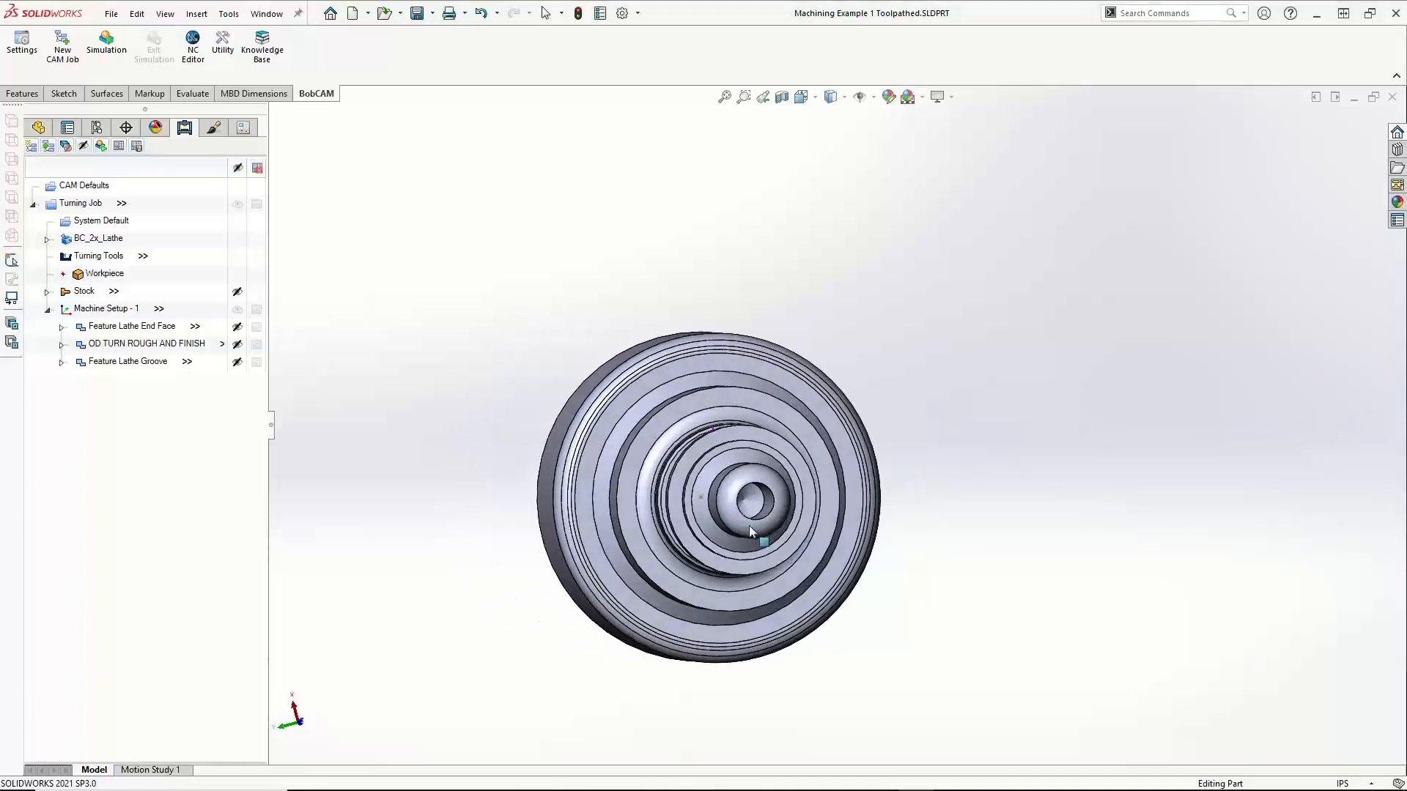
pyautogui.rightClick(109, 309)
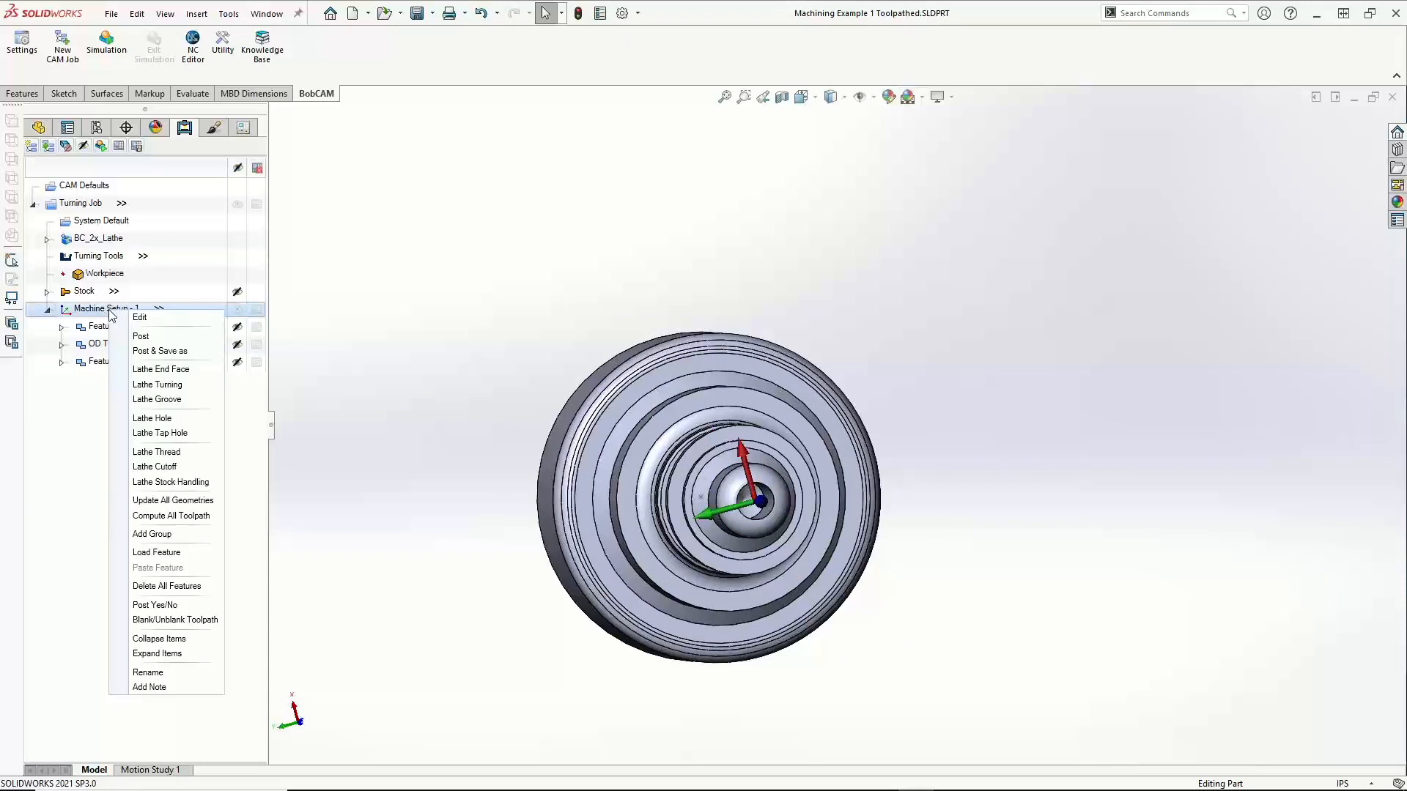
pyautogui.click(152, 419)
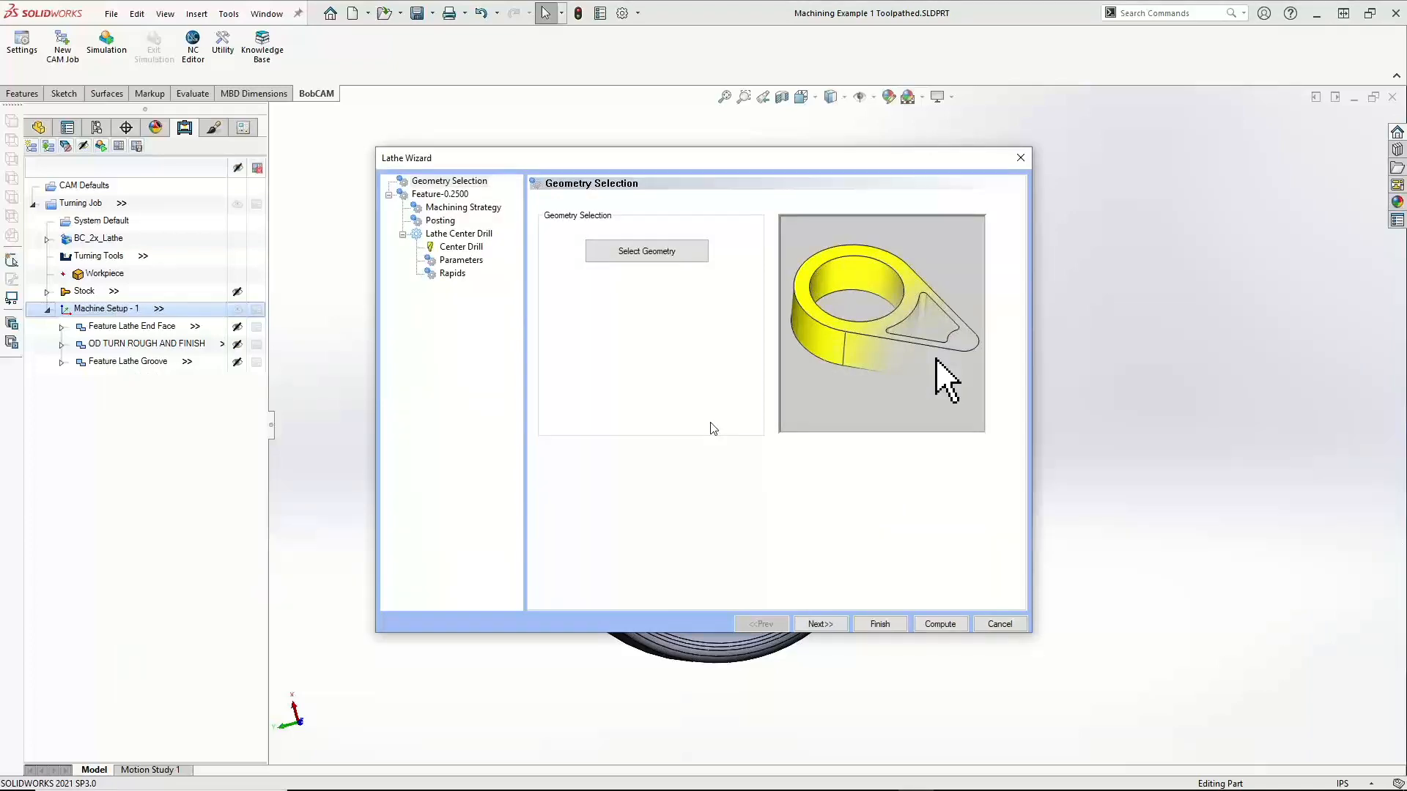
pyautogui.click(646, 251)
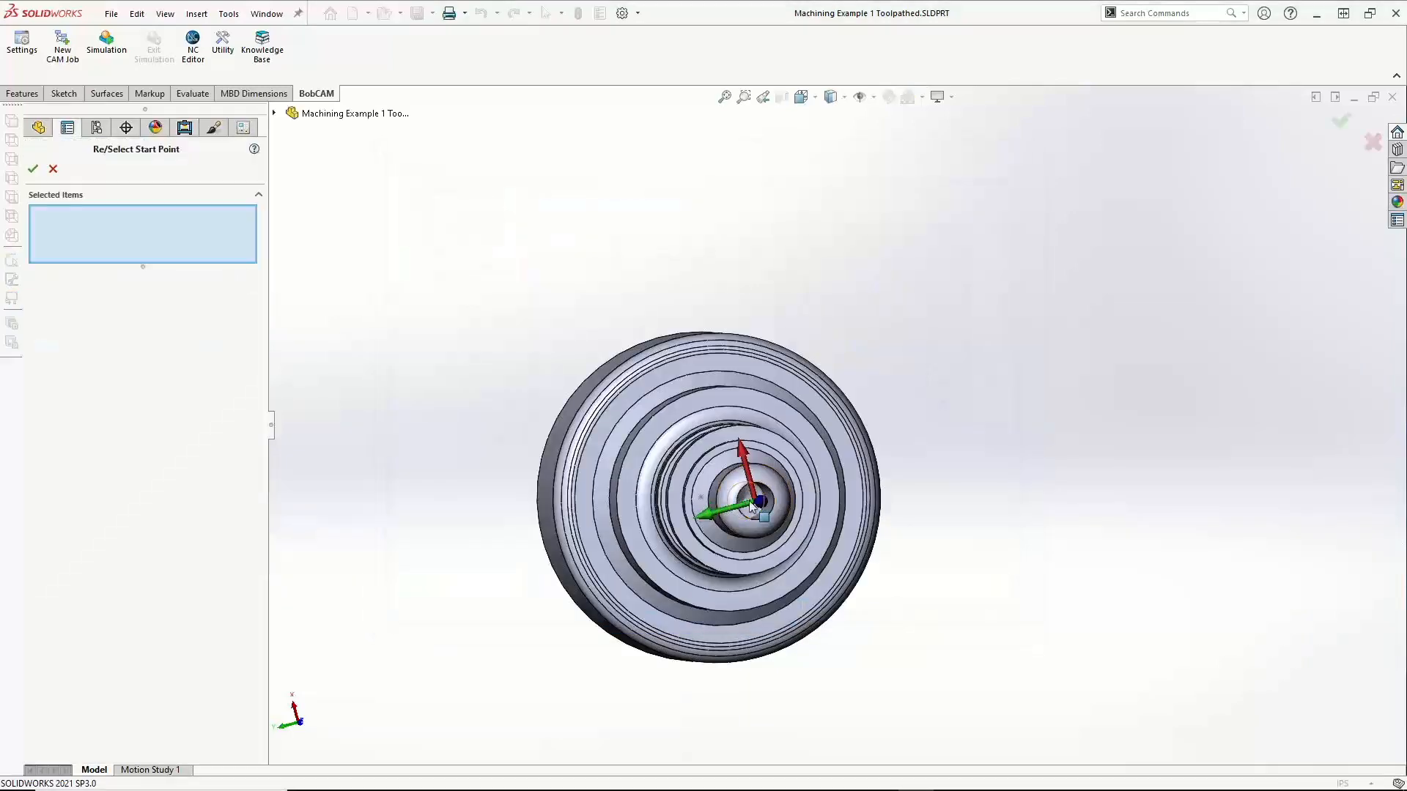
pyautogui.scroll(1, 750, 506)
pyautogui.moveTo(765, 500); pyautogui.dragTo(756, 498, button='middle')
pyautogui.scroll(2, 756, 498)
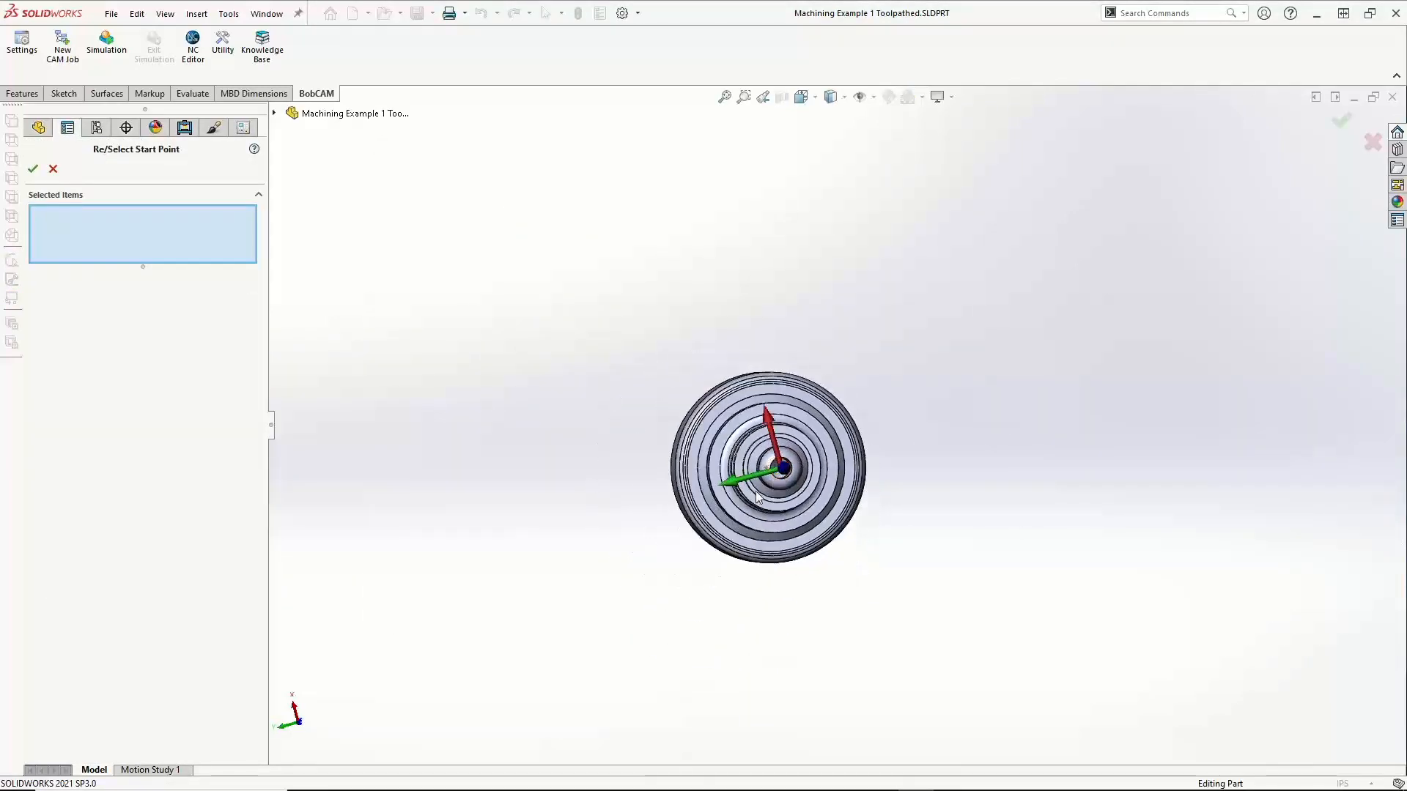
pyautogui.scroll(-10, 757, 497)
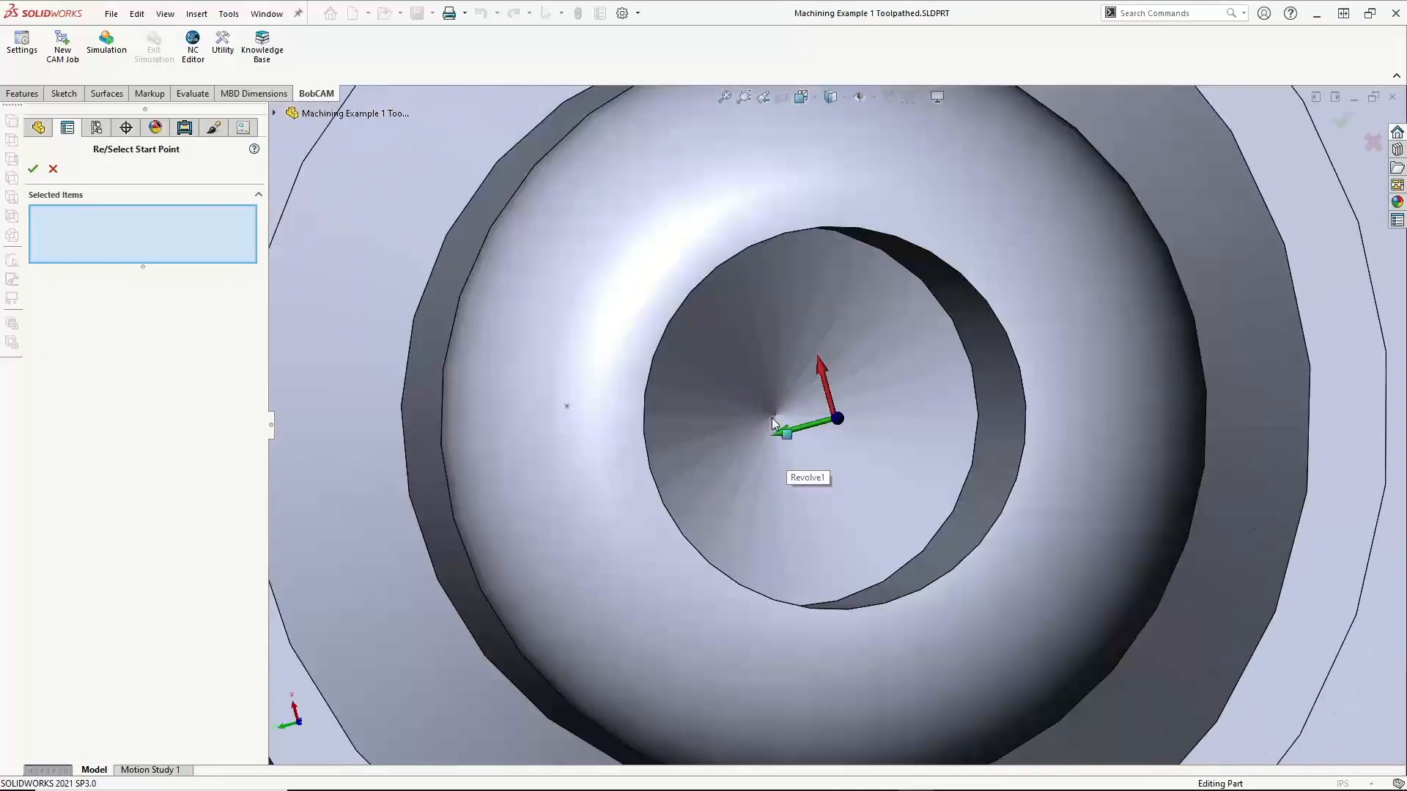
pyautogui.click(775, 418)
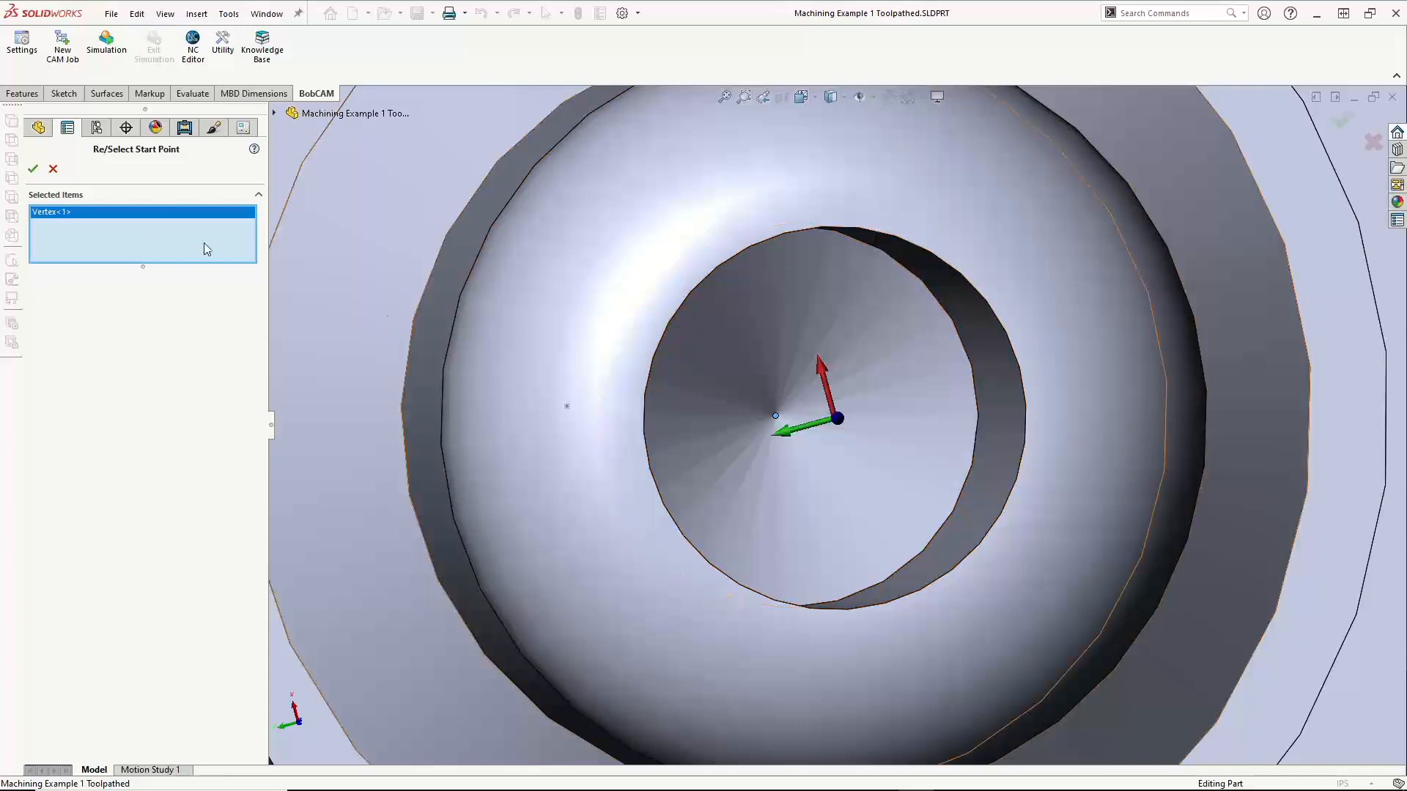
# Add the front hole's cylindrical wall face to the hole feature's geometry and accept the selection
pyautogui.click(986, 357)
pyautogui.moveTo(905, 440); pyautogui.dragTo(999, 350, button='middle')
pyautogui.click(1025, 330)
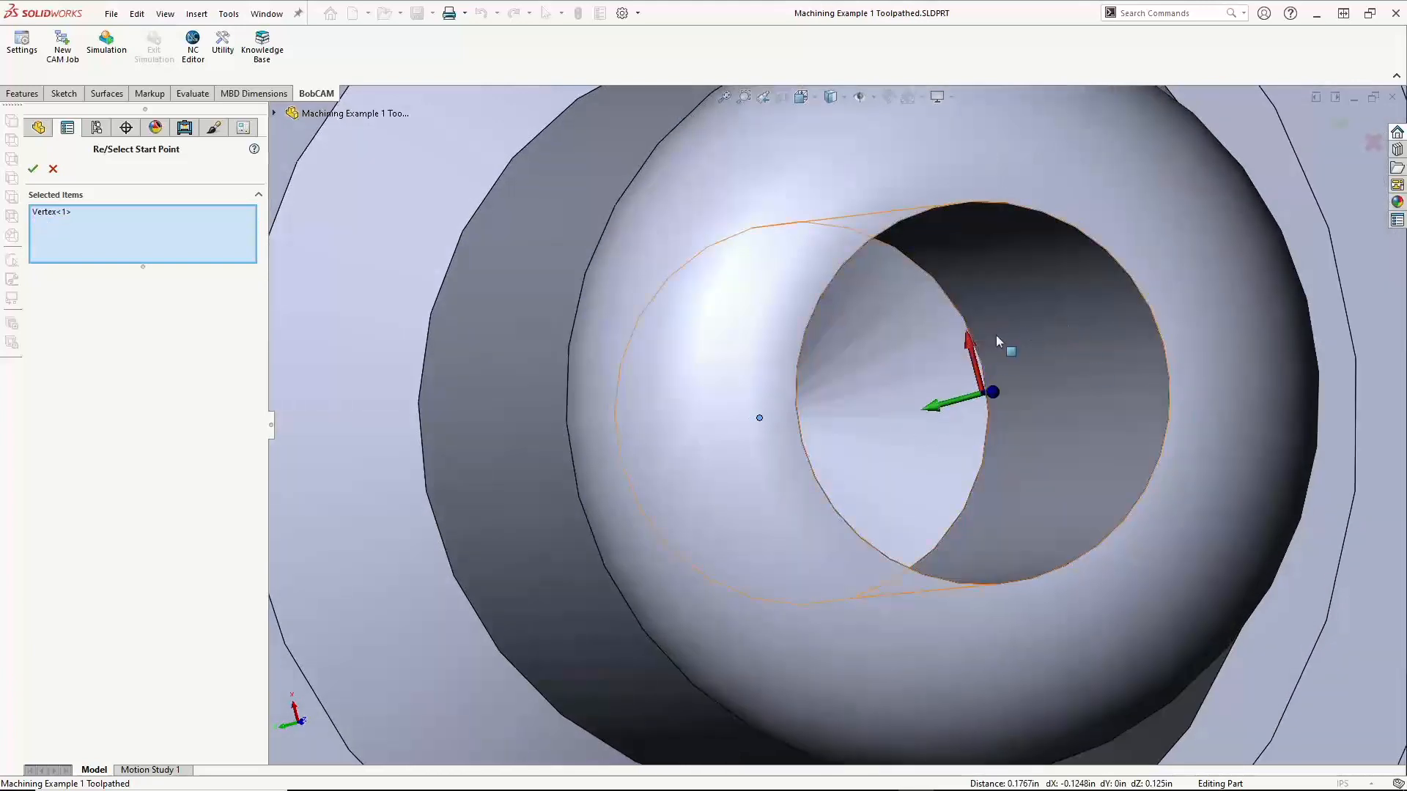
pyautogui.click(1027, 330)
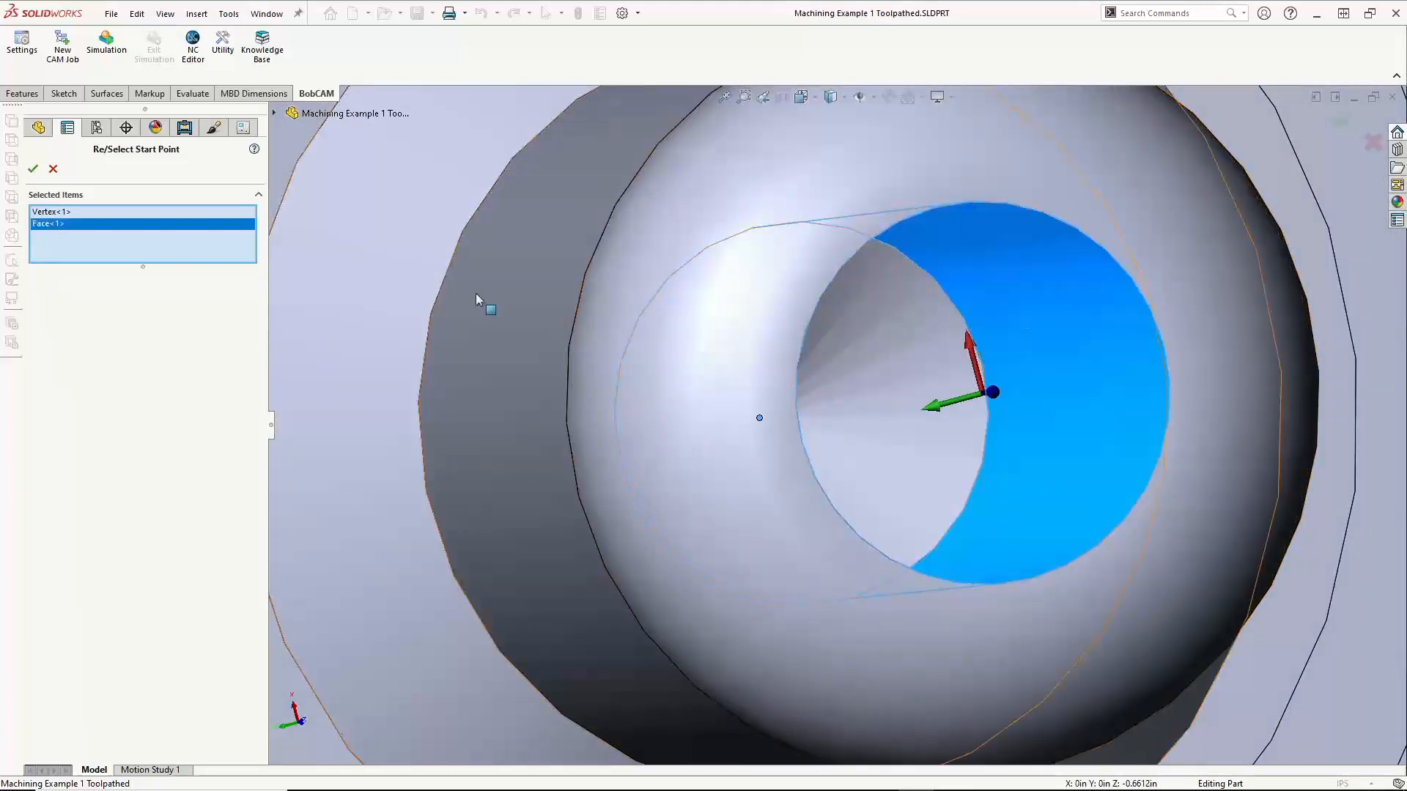
pyautogui.click(33, 170)
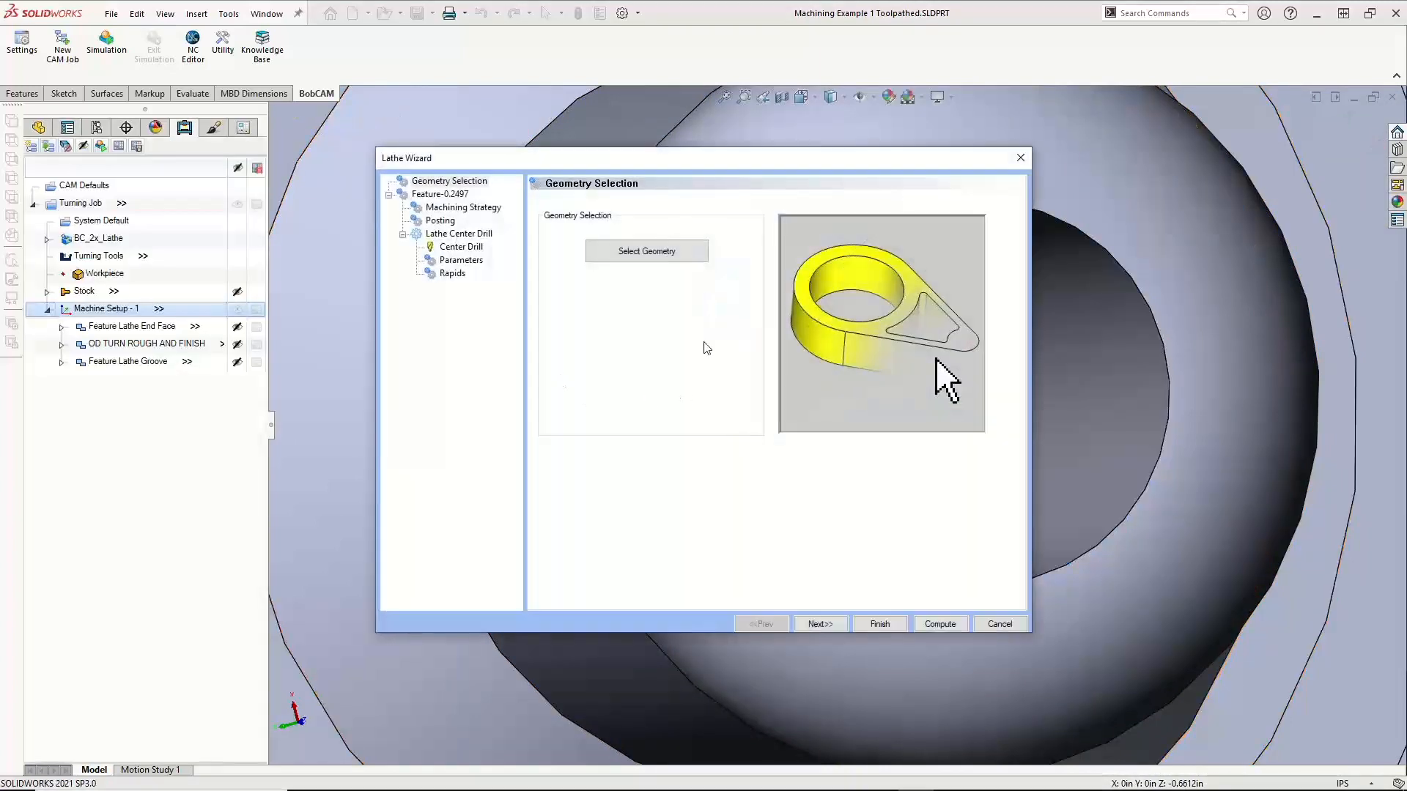
# Set the hole feature's diameter to 0.25 and define its total depth by picking the cone-tip vertex as the bottom
pyautogui.click(820, 624)
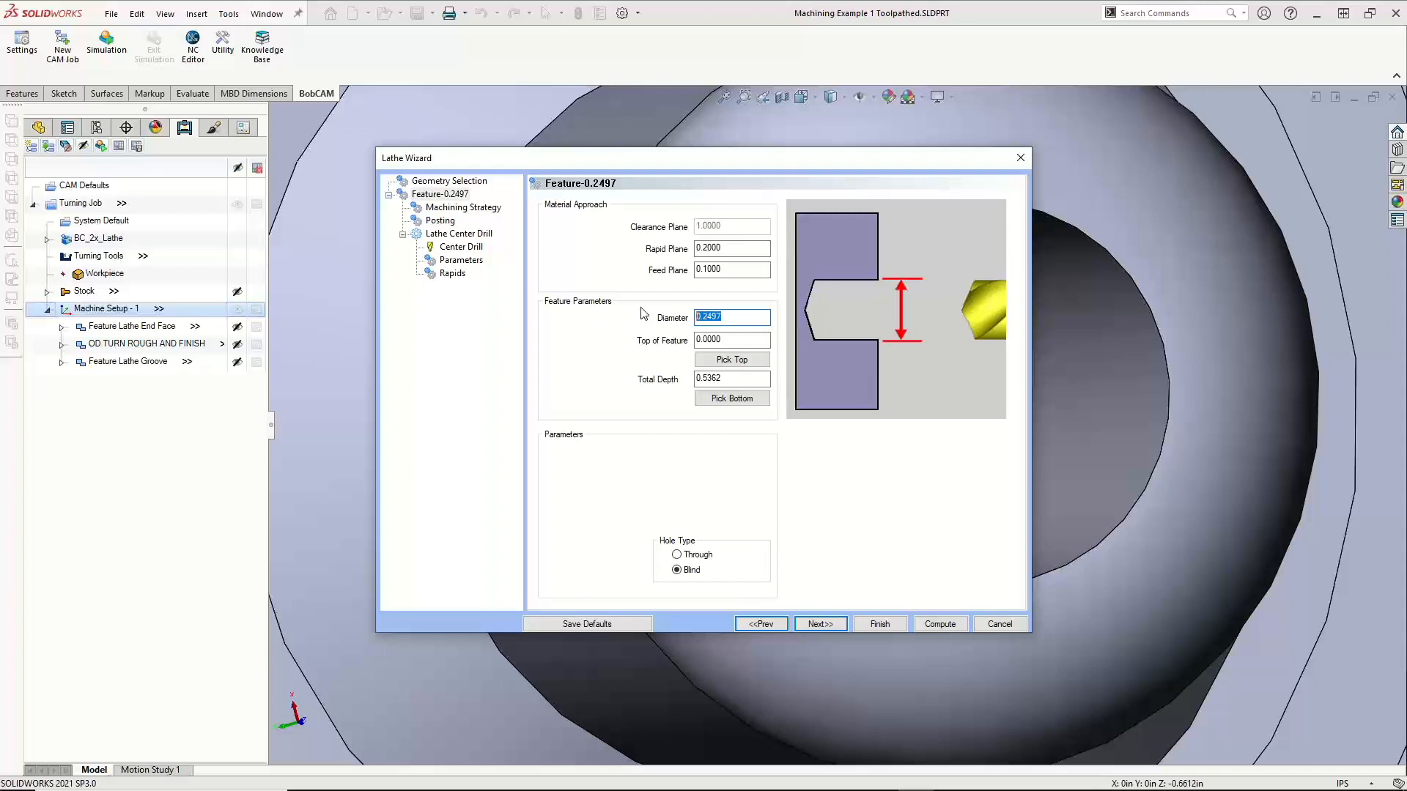
pyautogui.write('.25')
pyautogui.click(734, 399)
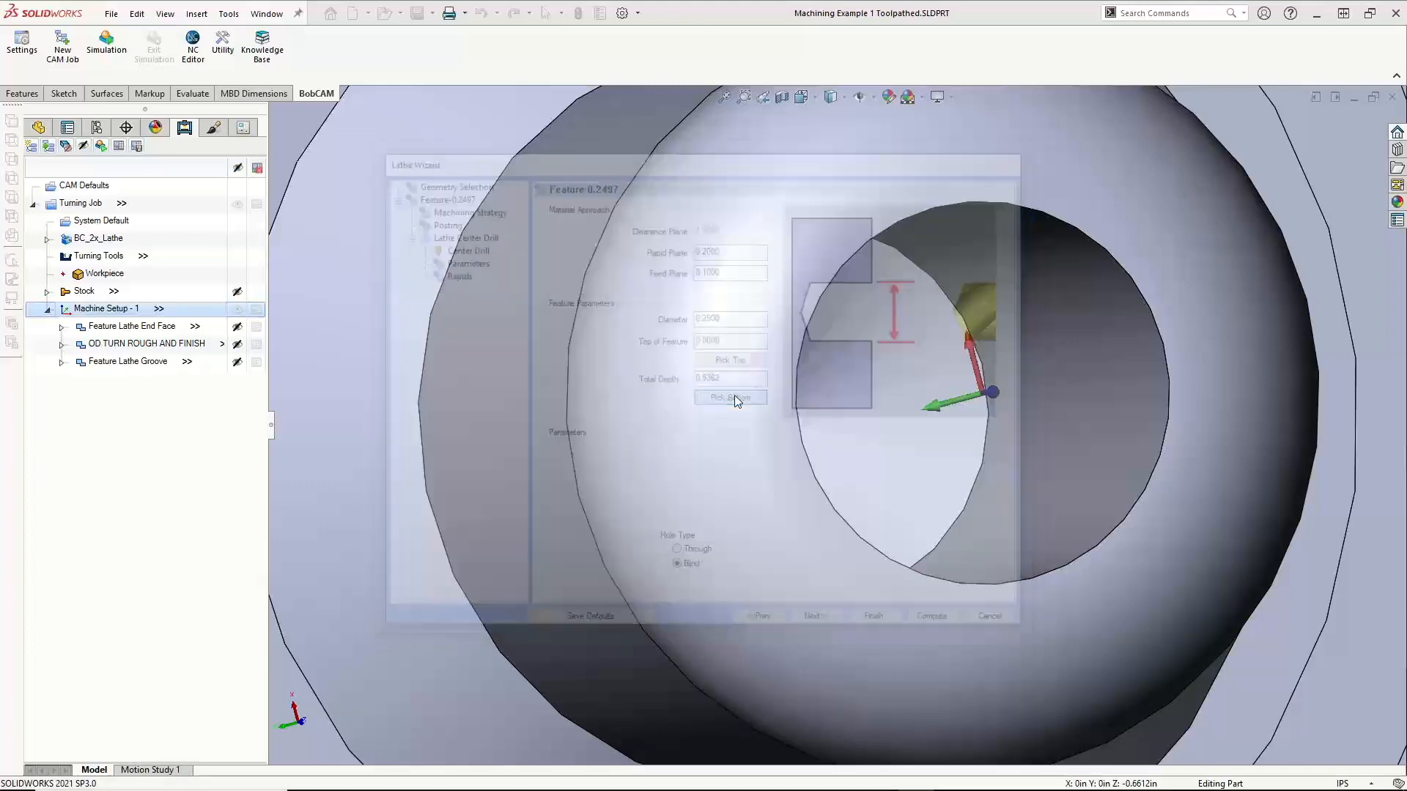
pyautogui.moveTo(898, 433); pyautogui.dragTo(846, 436, button='middle')
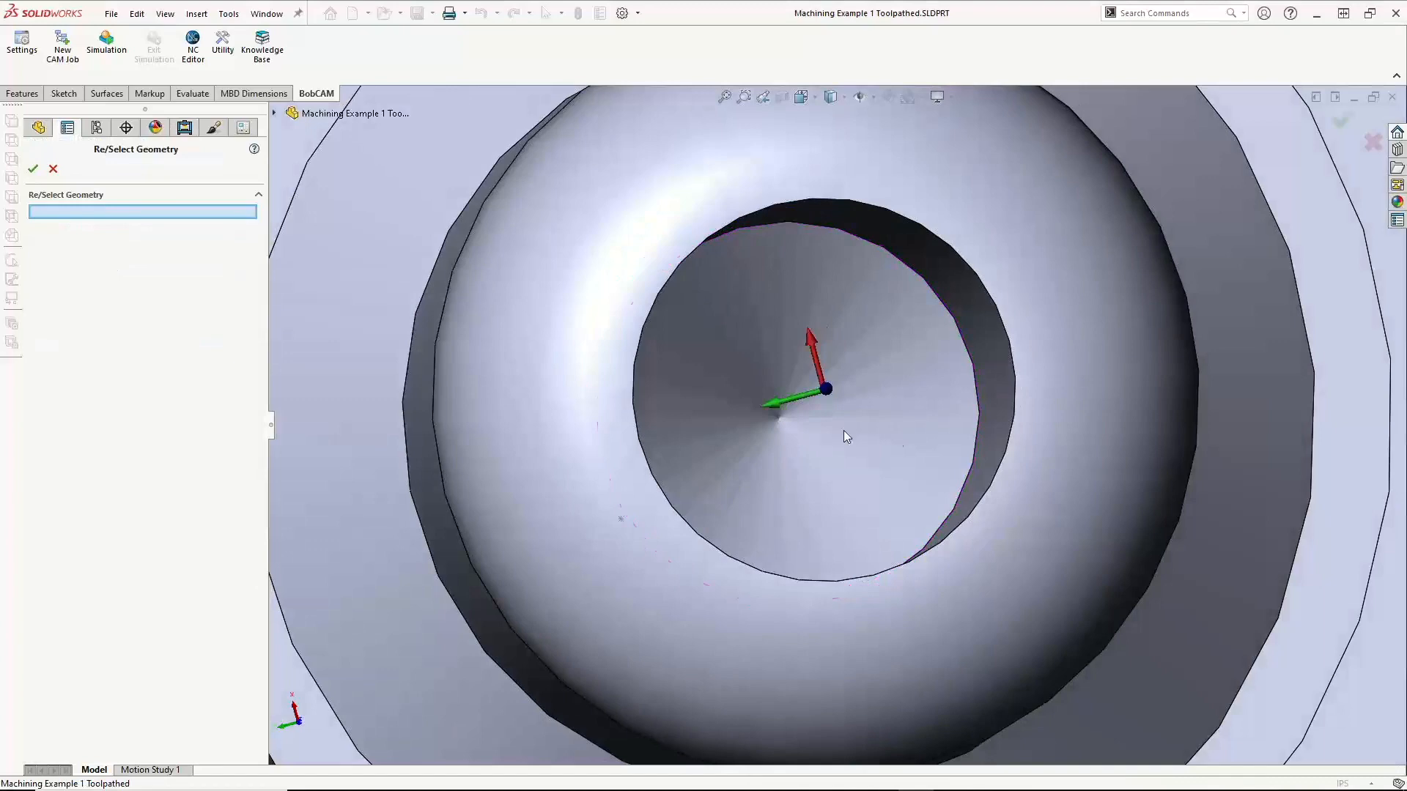
pyautogui.click(780, 418)
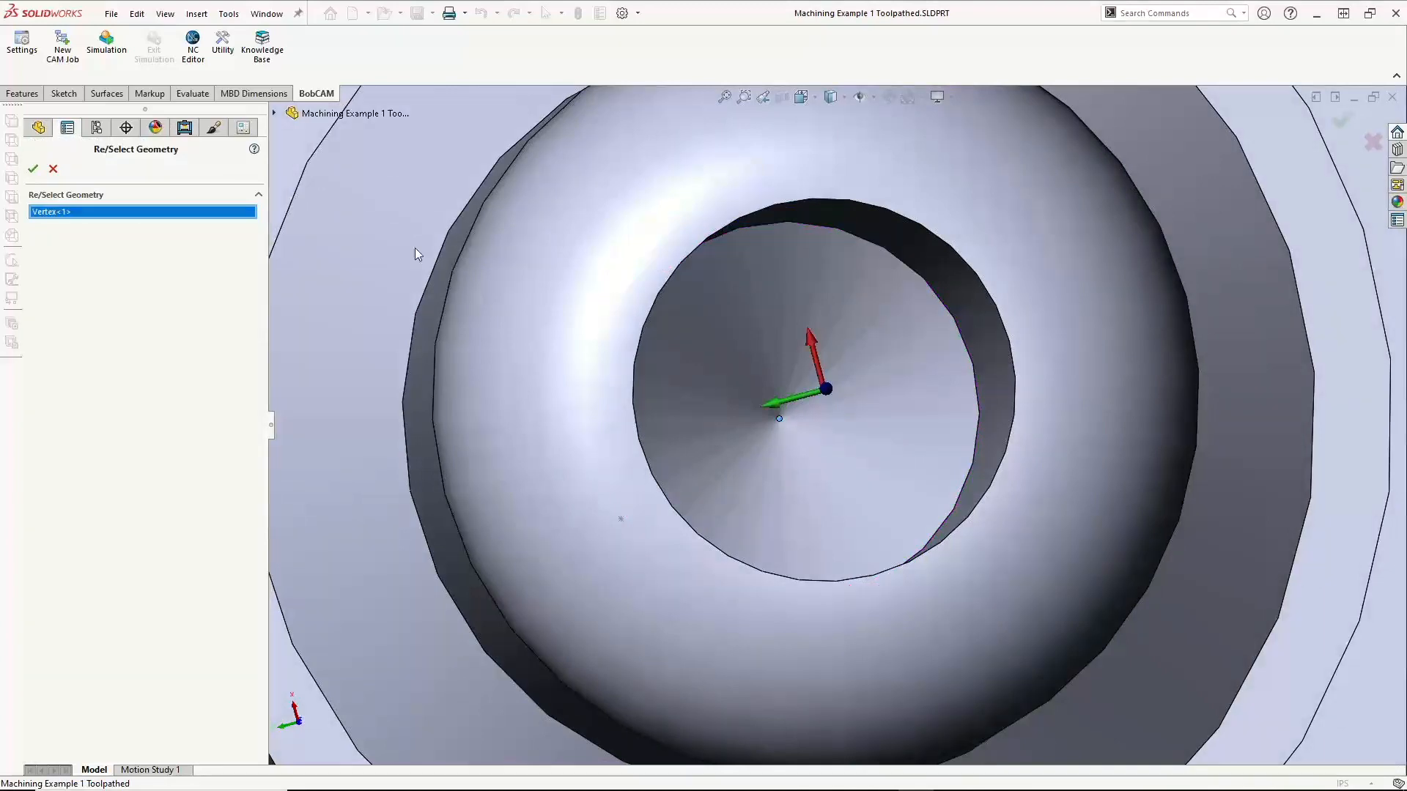
pyautogui.click(33, 170)
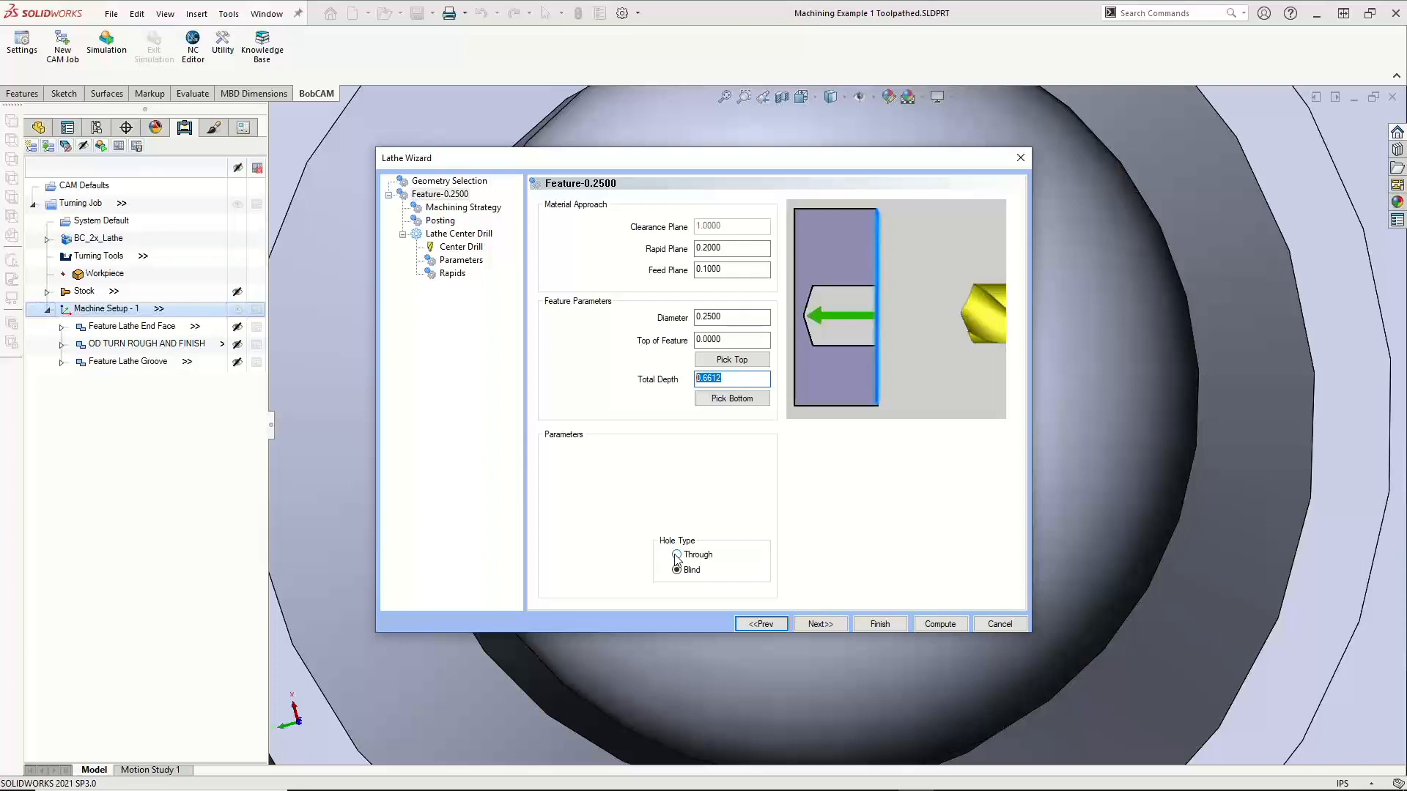
# Keep the hole type Blind, apply the Lathe Hole strategy with center drill and drill operations, and continue to the posting parameters
pyautogui.click(821, 625)
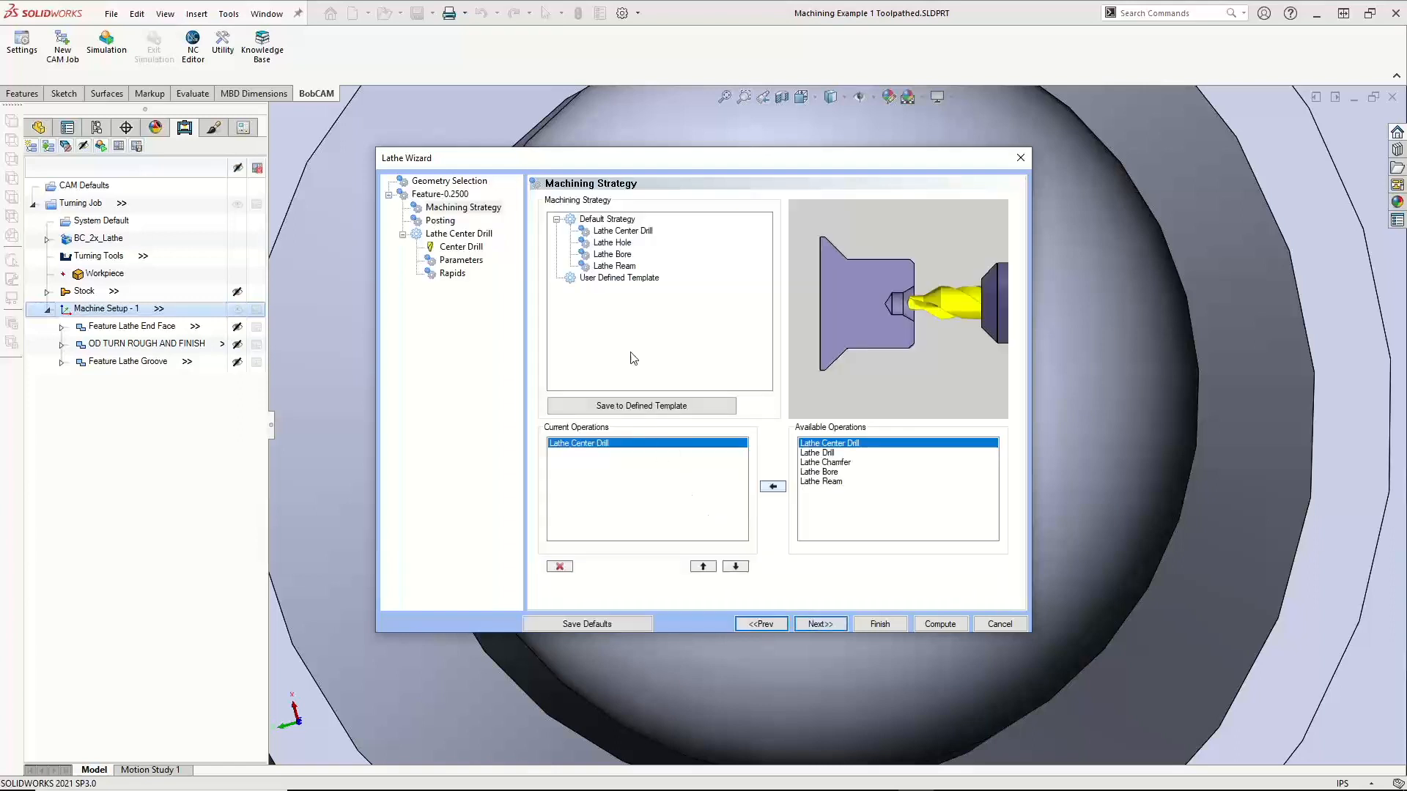
pyautogui.click(613, 243)
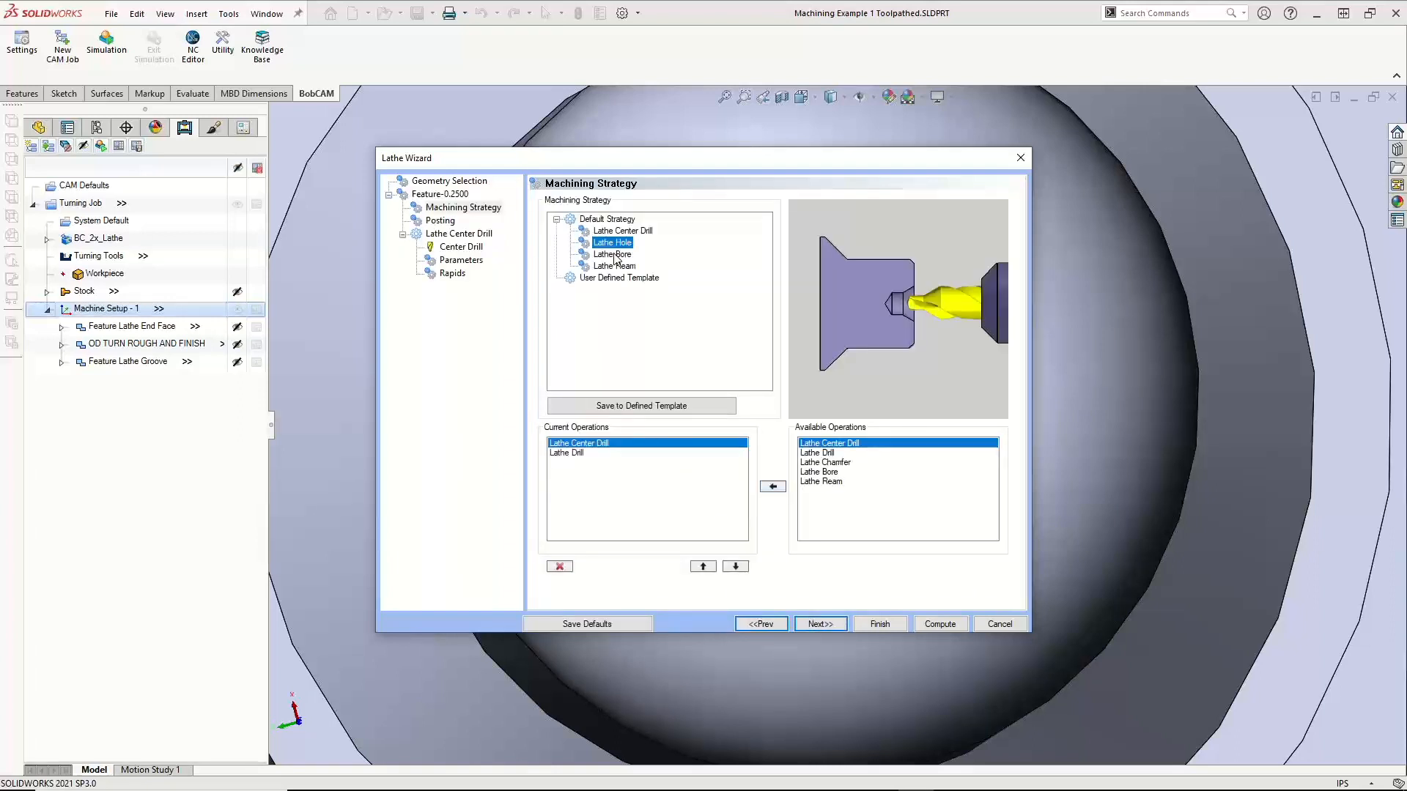
pyautogui.click(584, 453)
pyautogui.click(593, 444)
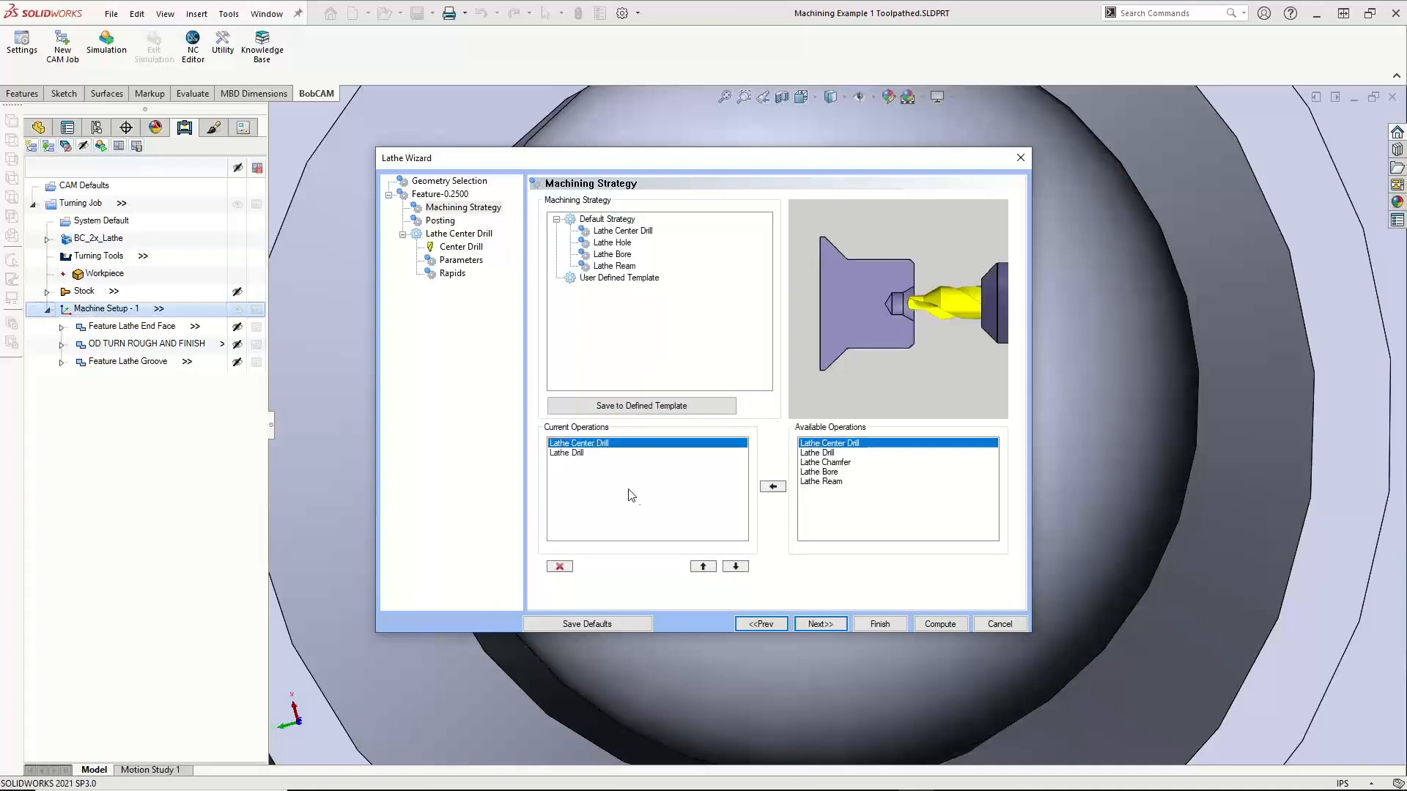
pyautogui.click(819, 624)
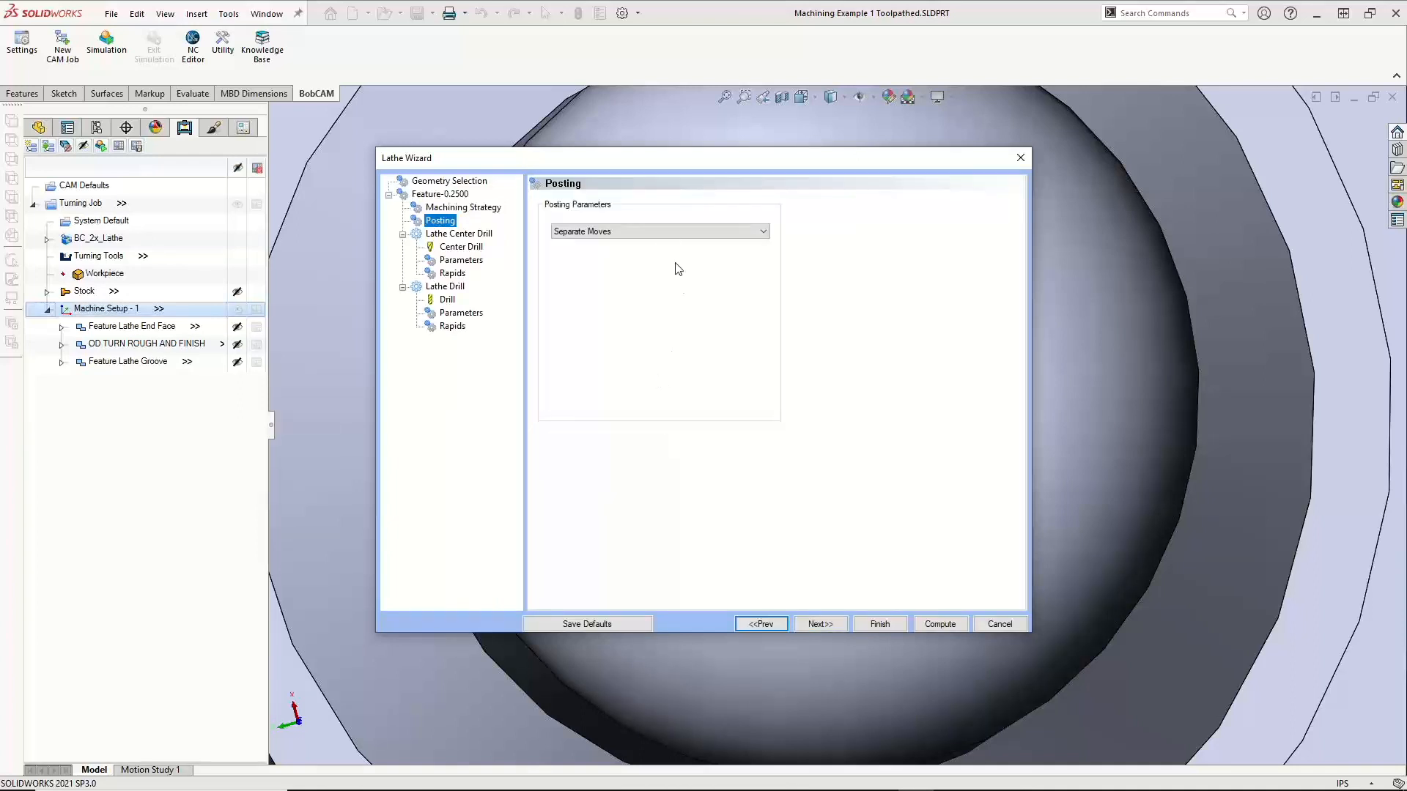
# Review the posting output options, keep Separate Moves for the hole feature, and continue to the center drill tool
pyautogui.click(627, 231)
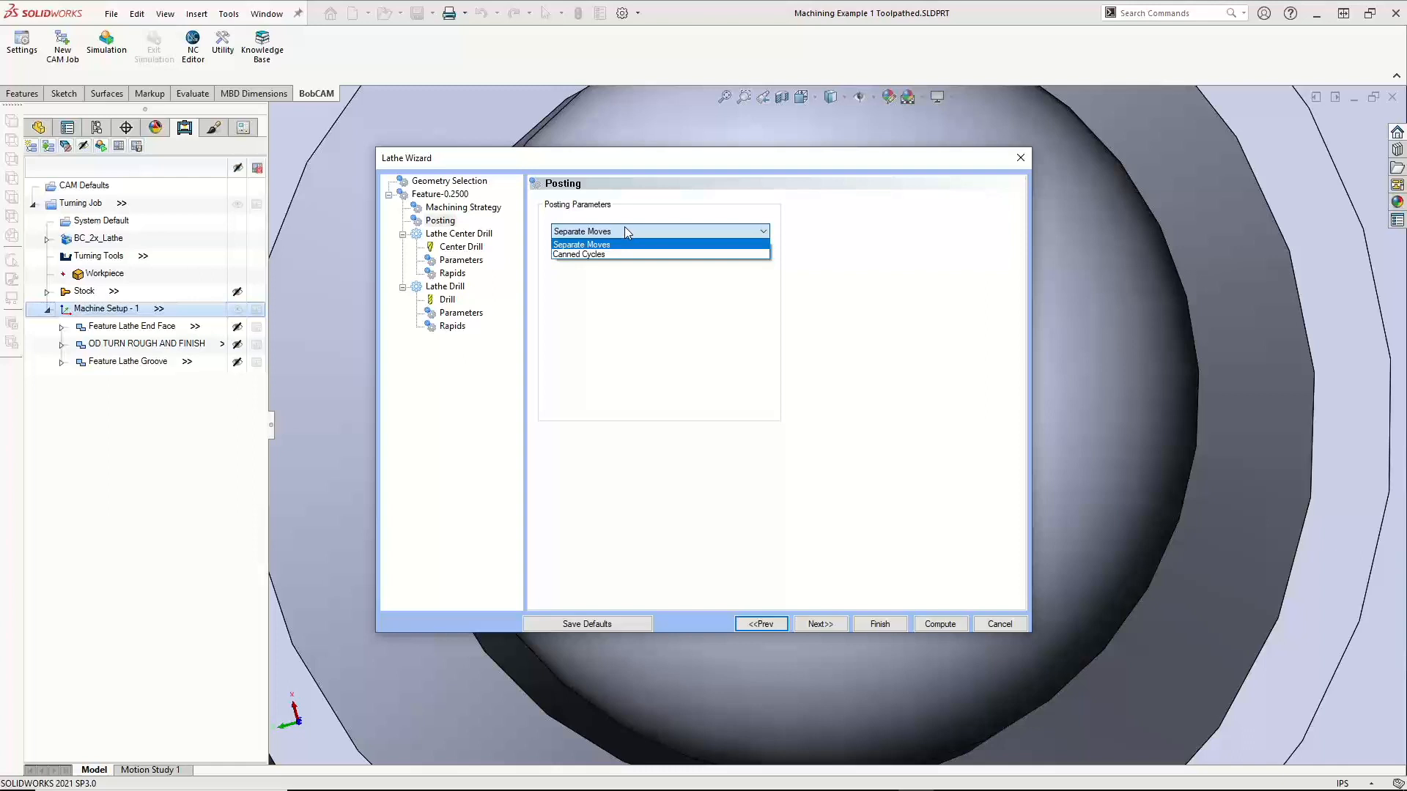
pyautogui.click(641, 284)
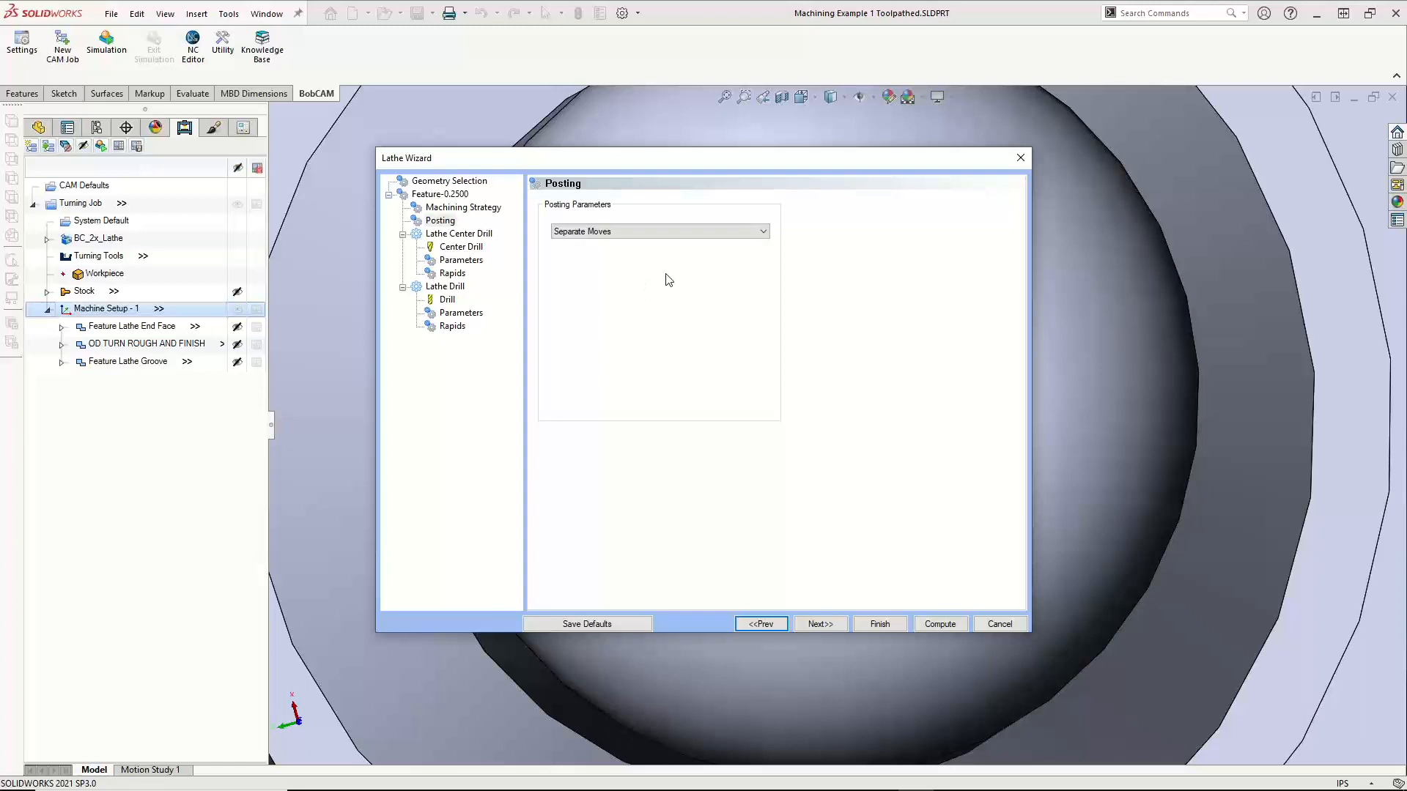
pyautogui.click(840, 625)
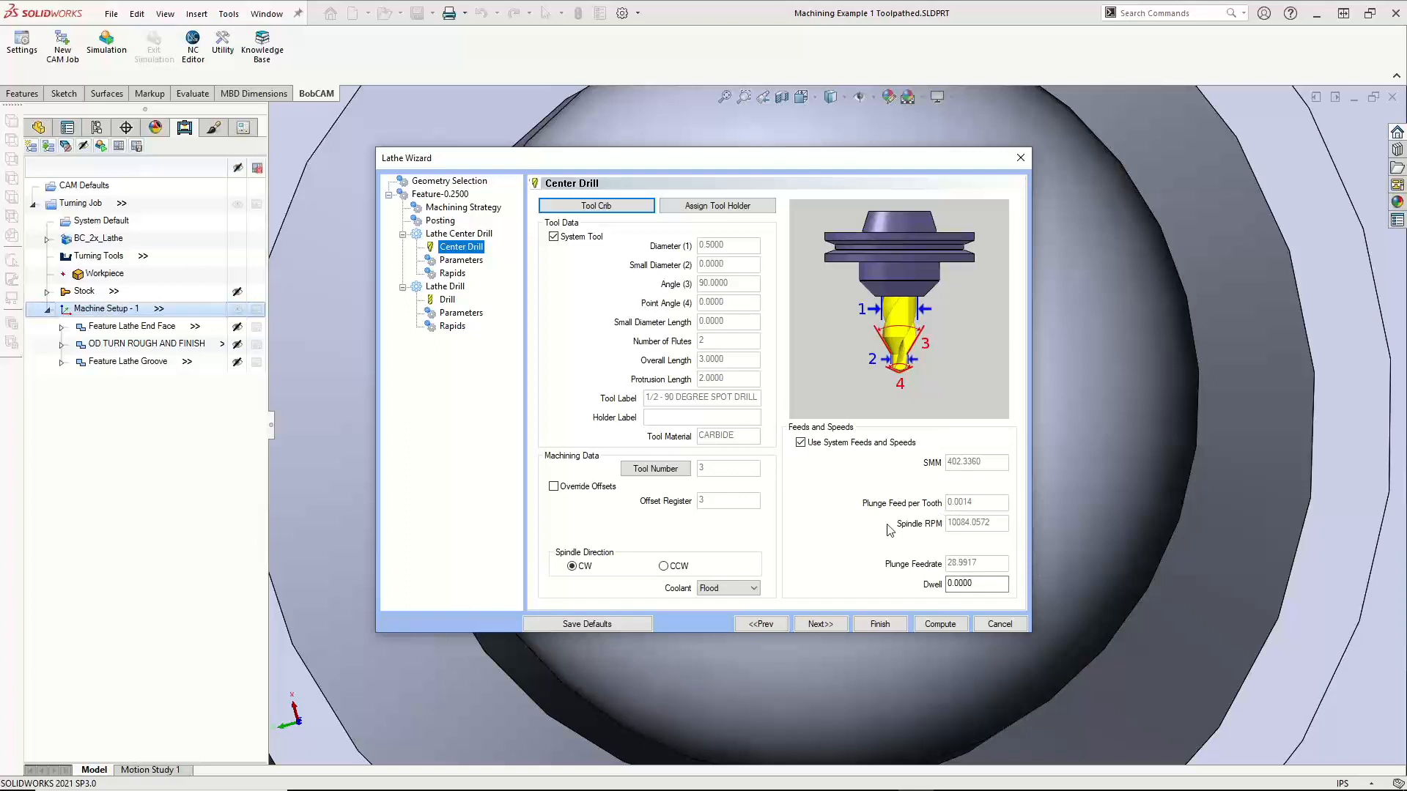
# Accept the center drill tool and set the center drill operation's center diameter to 0.26
pyautogui.click(828, 621)
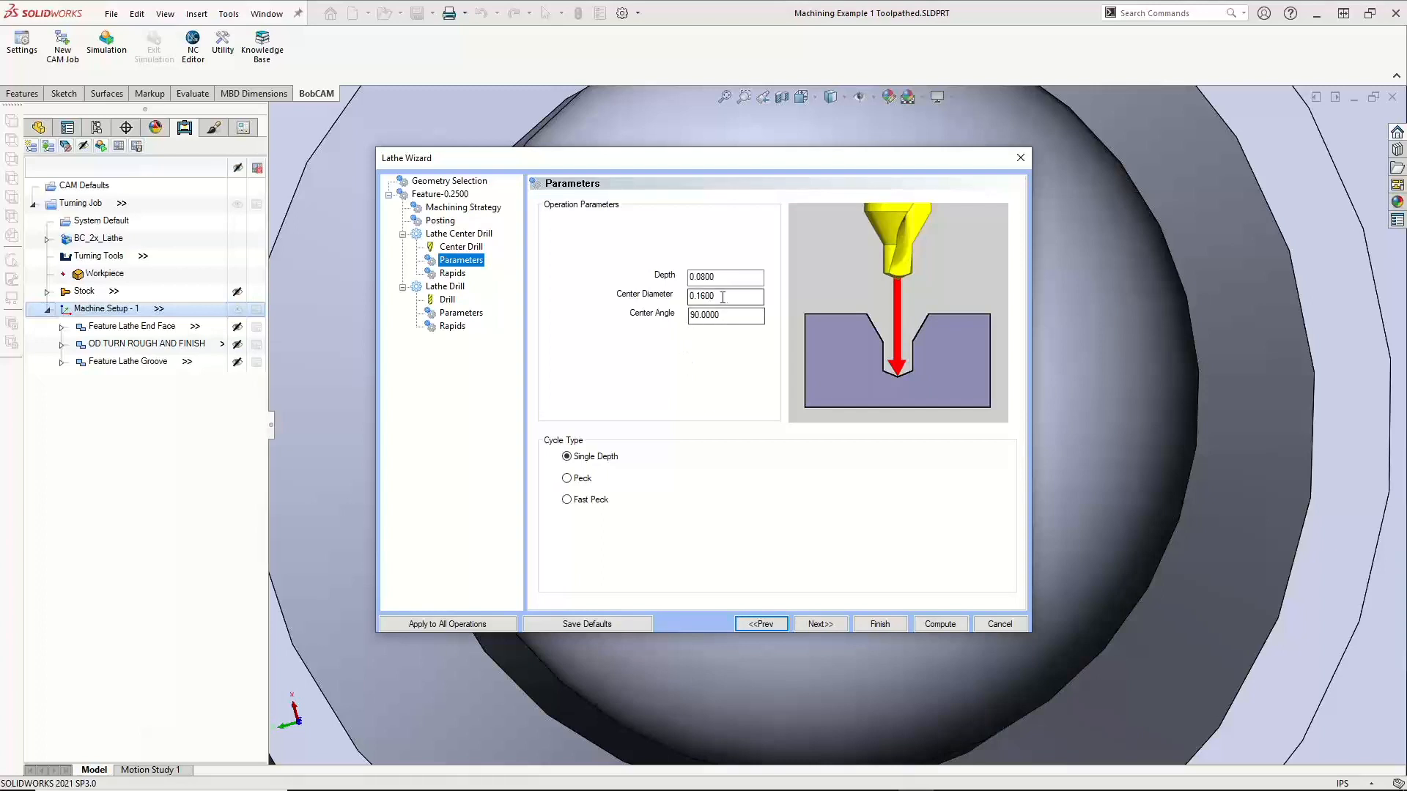
pyautogui.moveTo(724, 297); pyautogui.dragTo(672, 296)
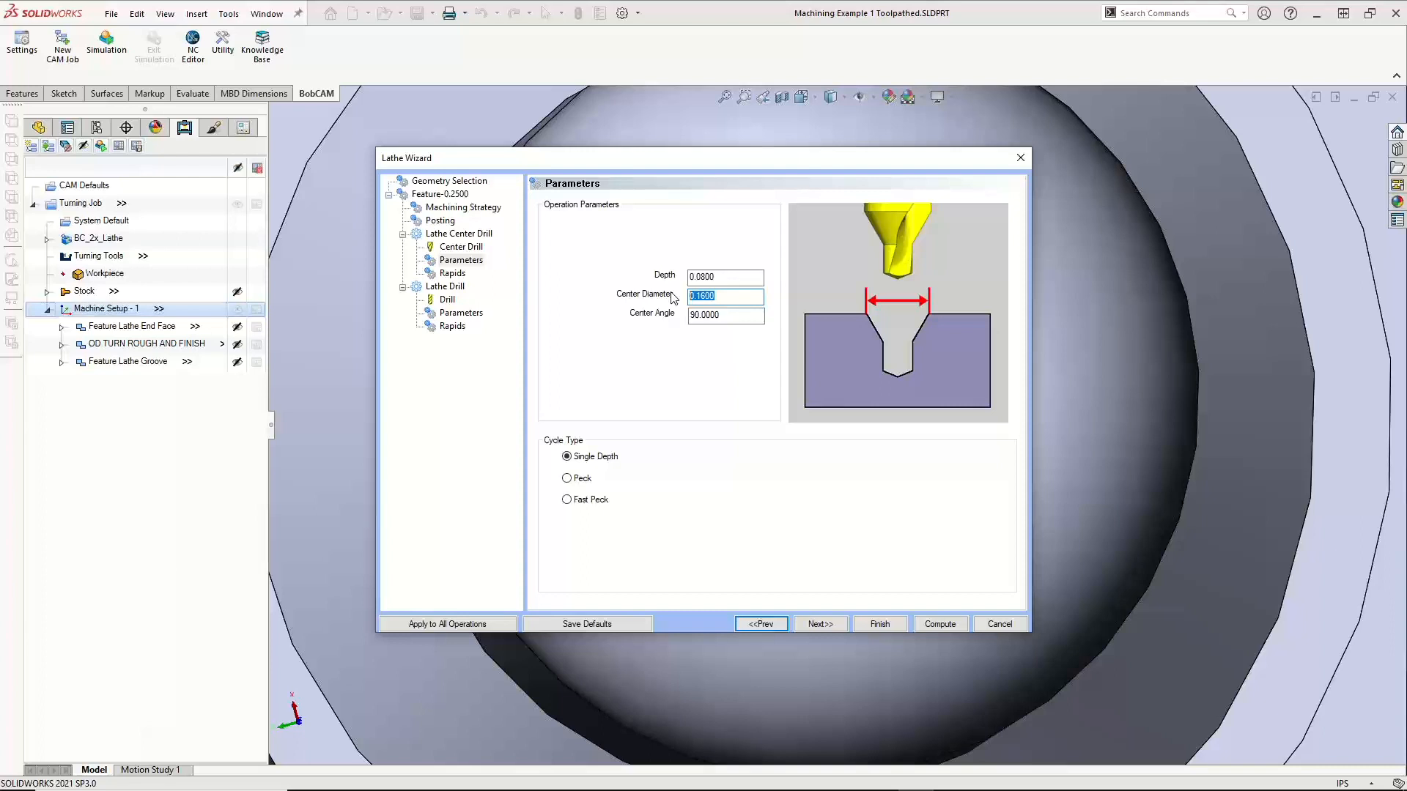
pyautogui.write('.26')
pyautogui.press('Tab')
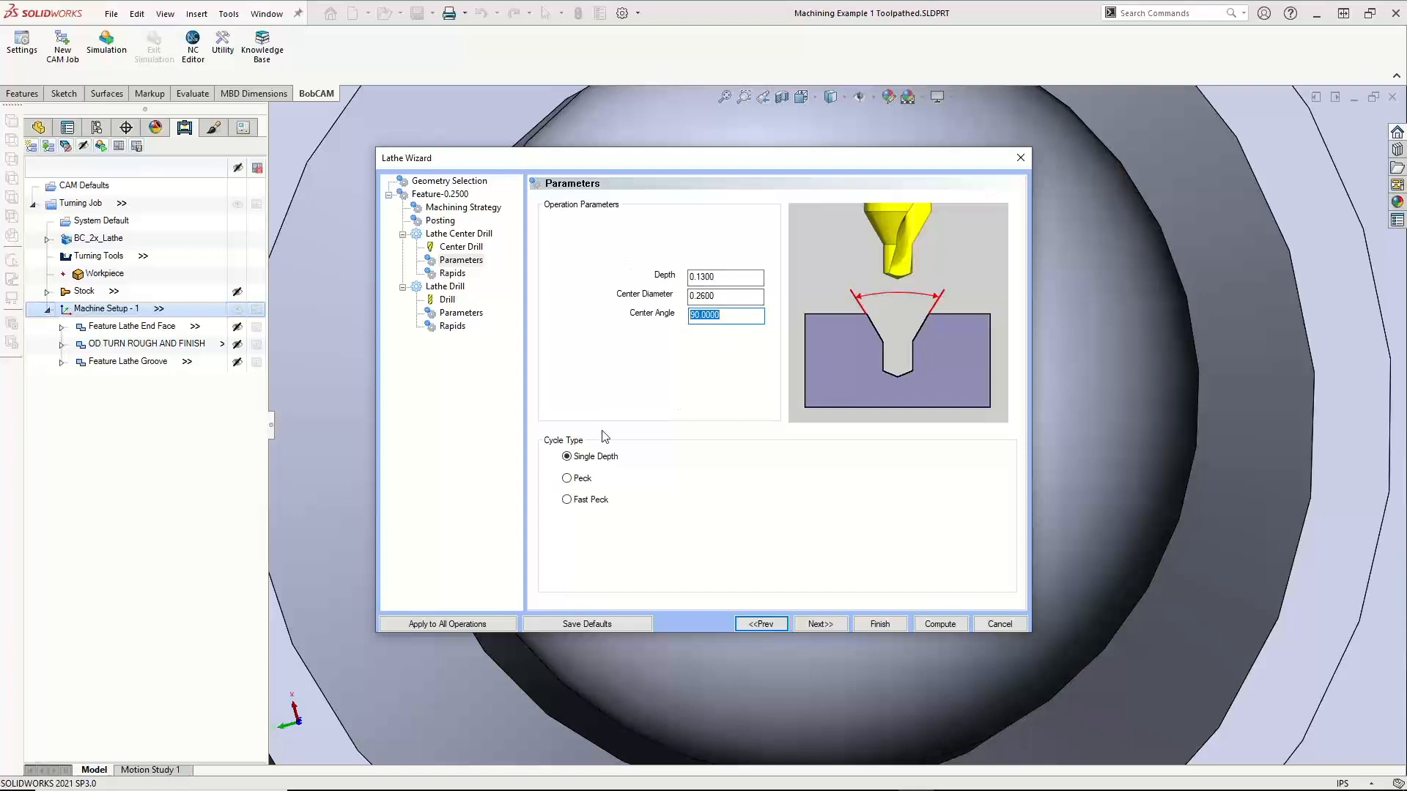
pyautogui.click(819, 626)
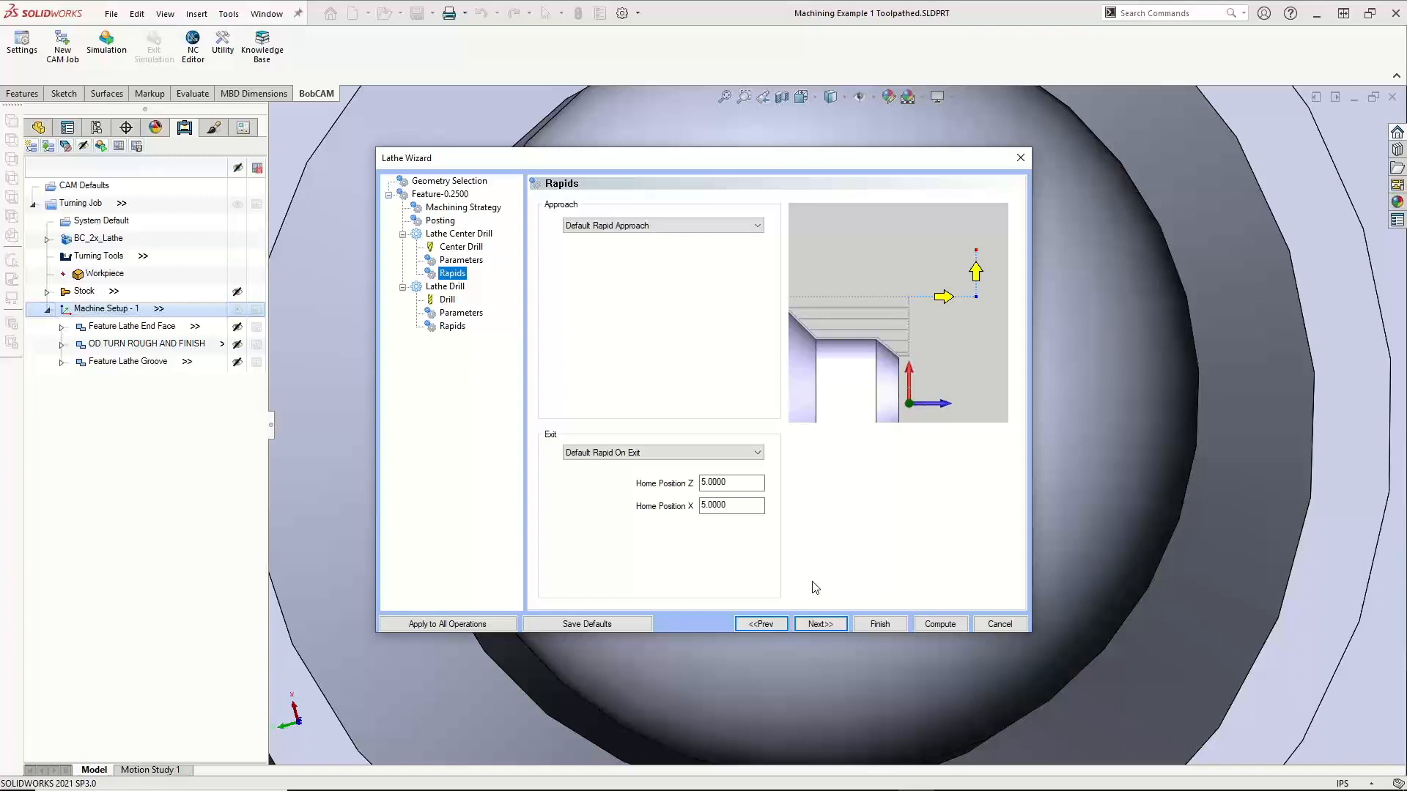
# Turn off Use Cutting Conditions for the drill operation, set its overall depth to 0.6612, and compute the hole feature's toolpath
pyautogui.click(839, 626)
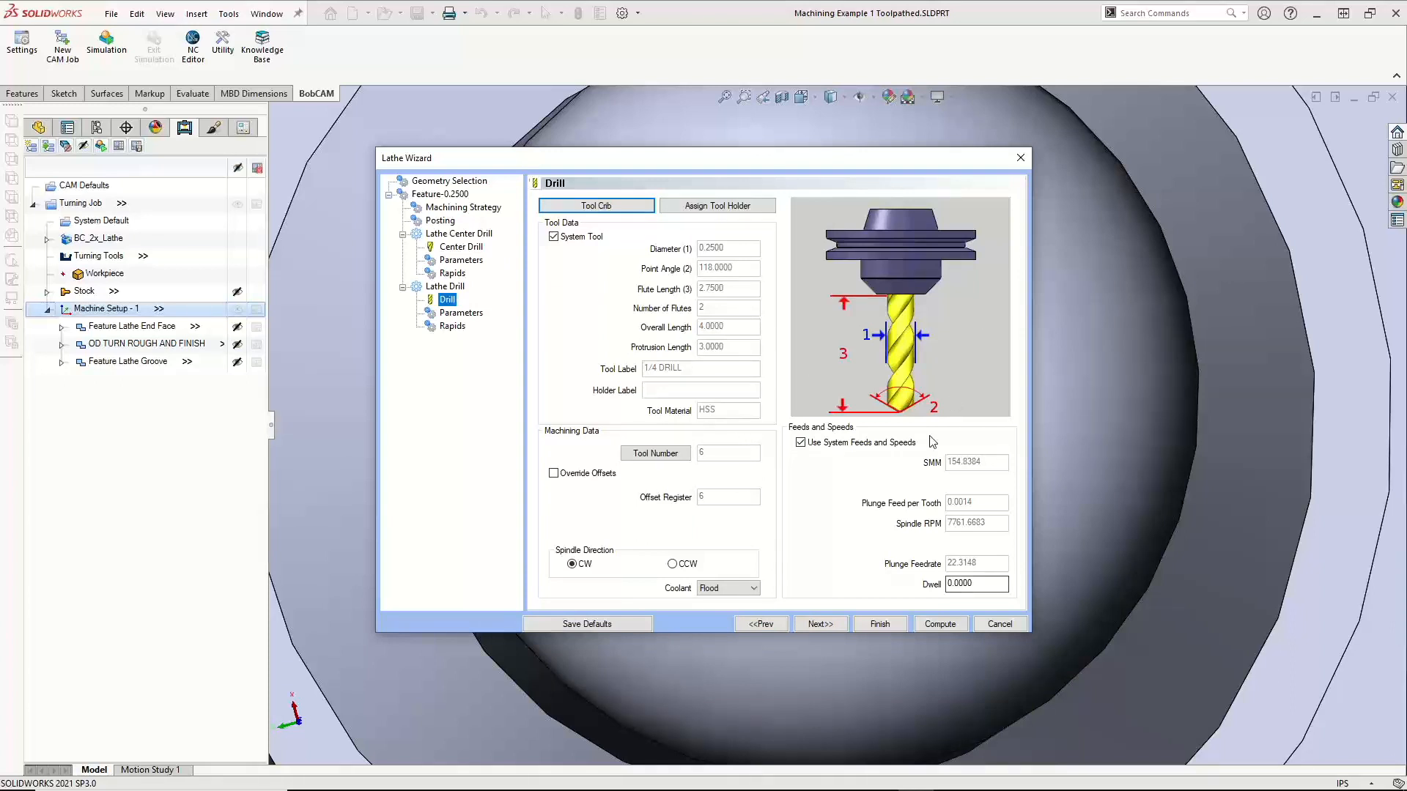
pyautogui.click(835, 625)
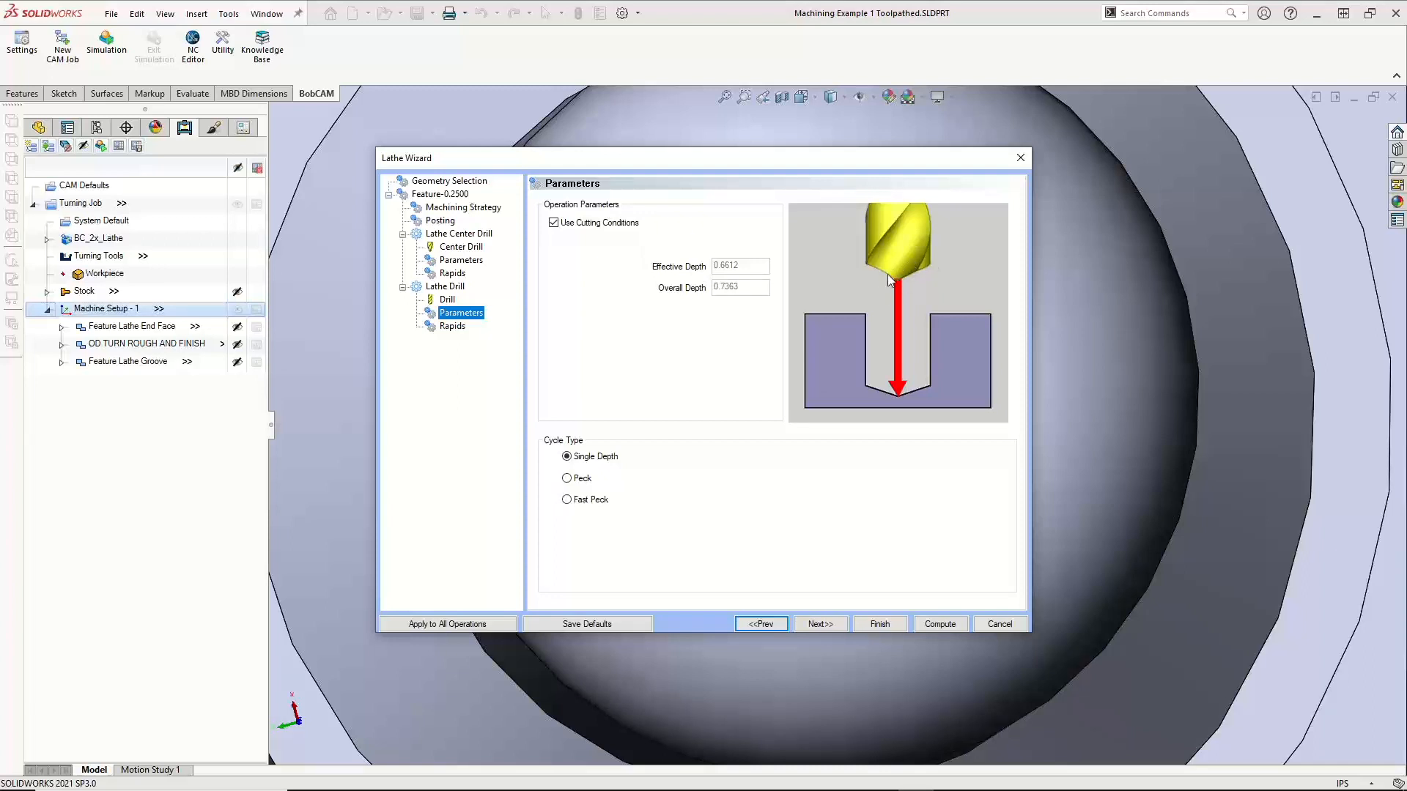
pyautogui.click(553, 223)
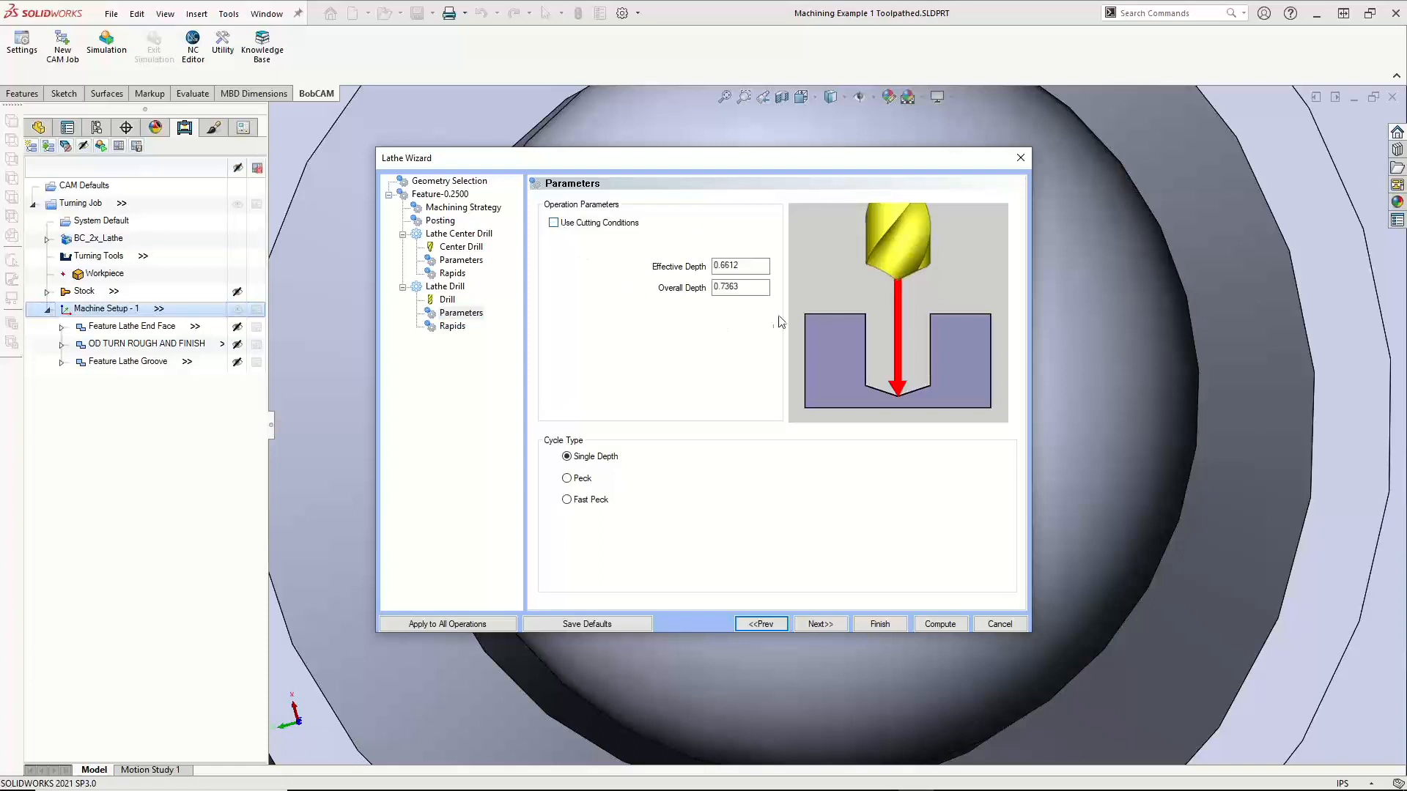
pyautogui.click(741, 286)
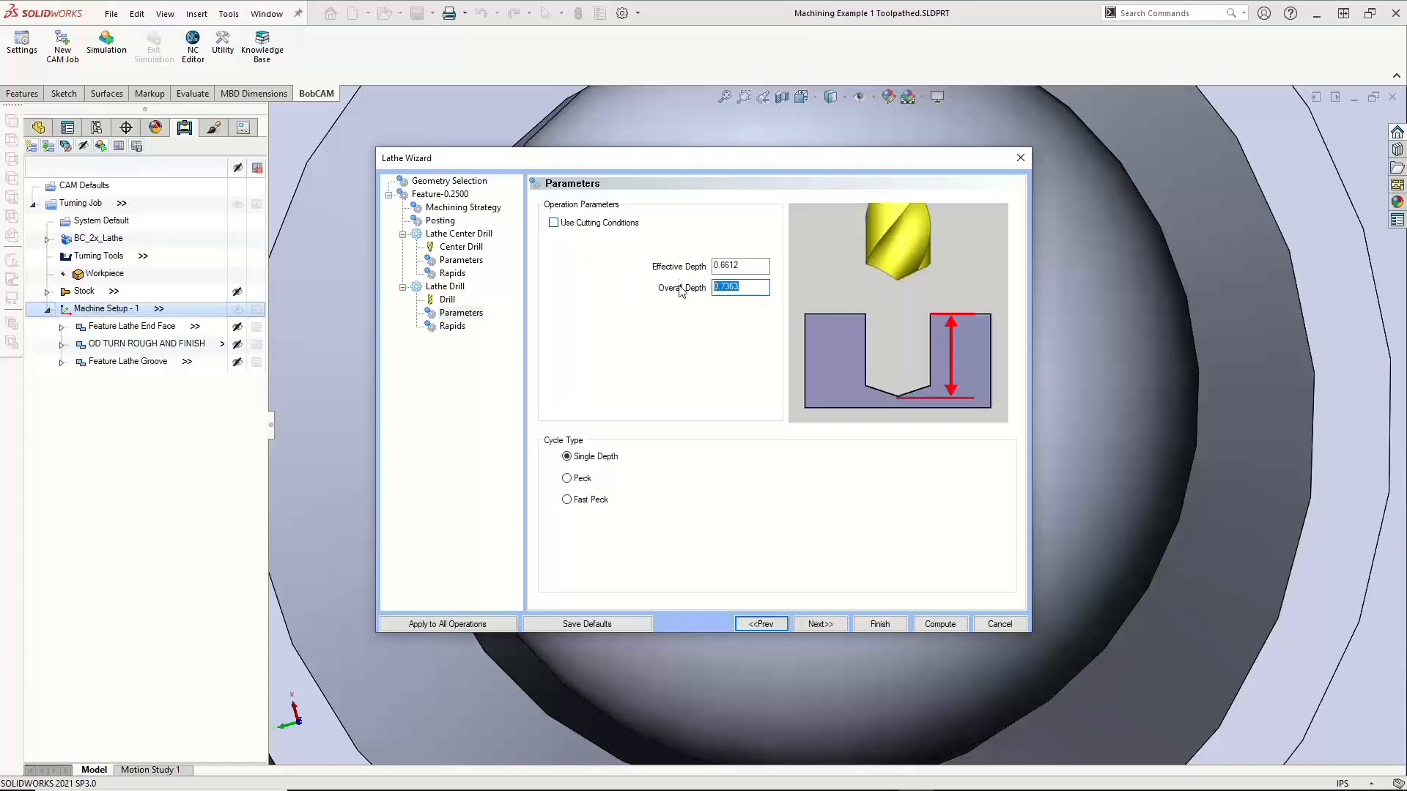
pyautogui.write('.6612')
pyautogui.press('Tab')
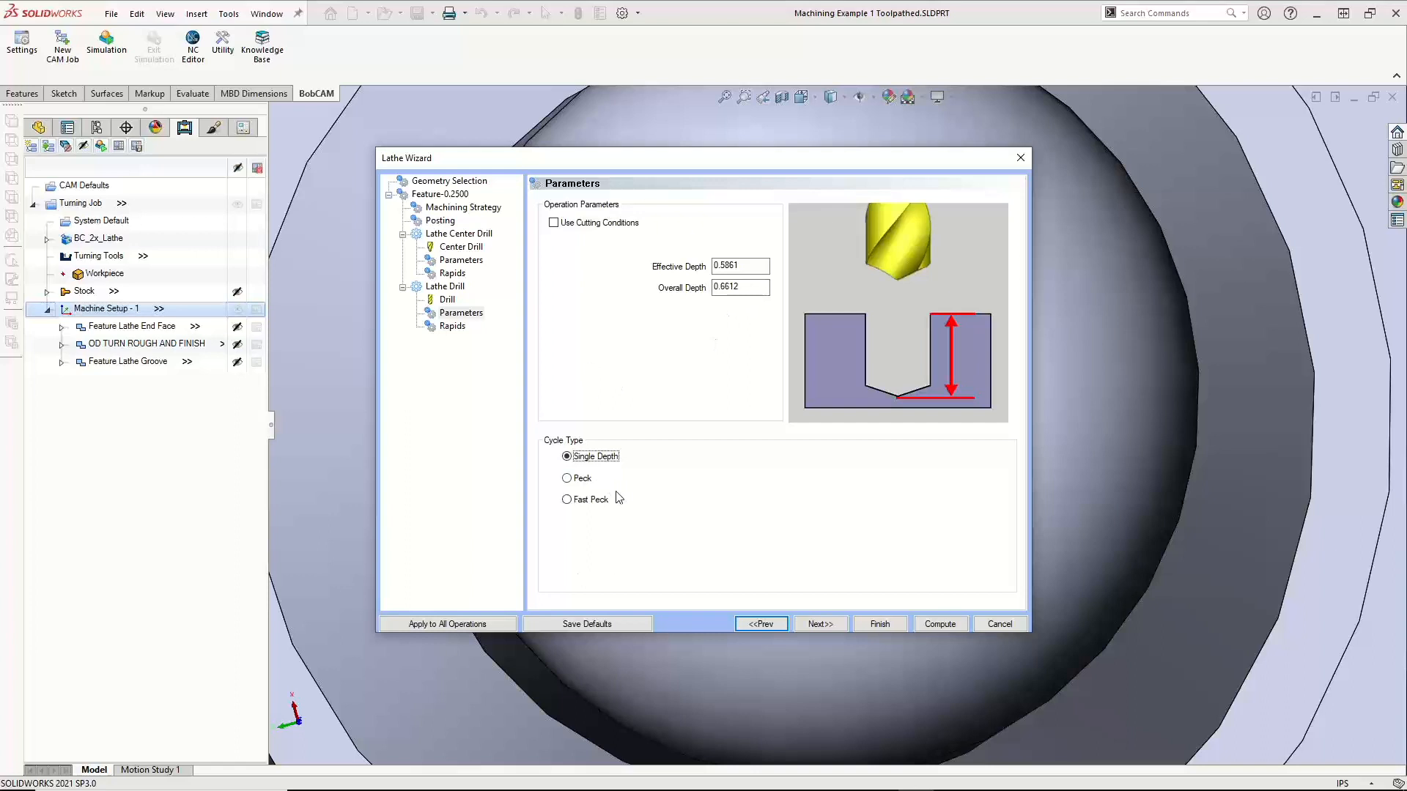
pyautogui.click(819, 624)
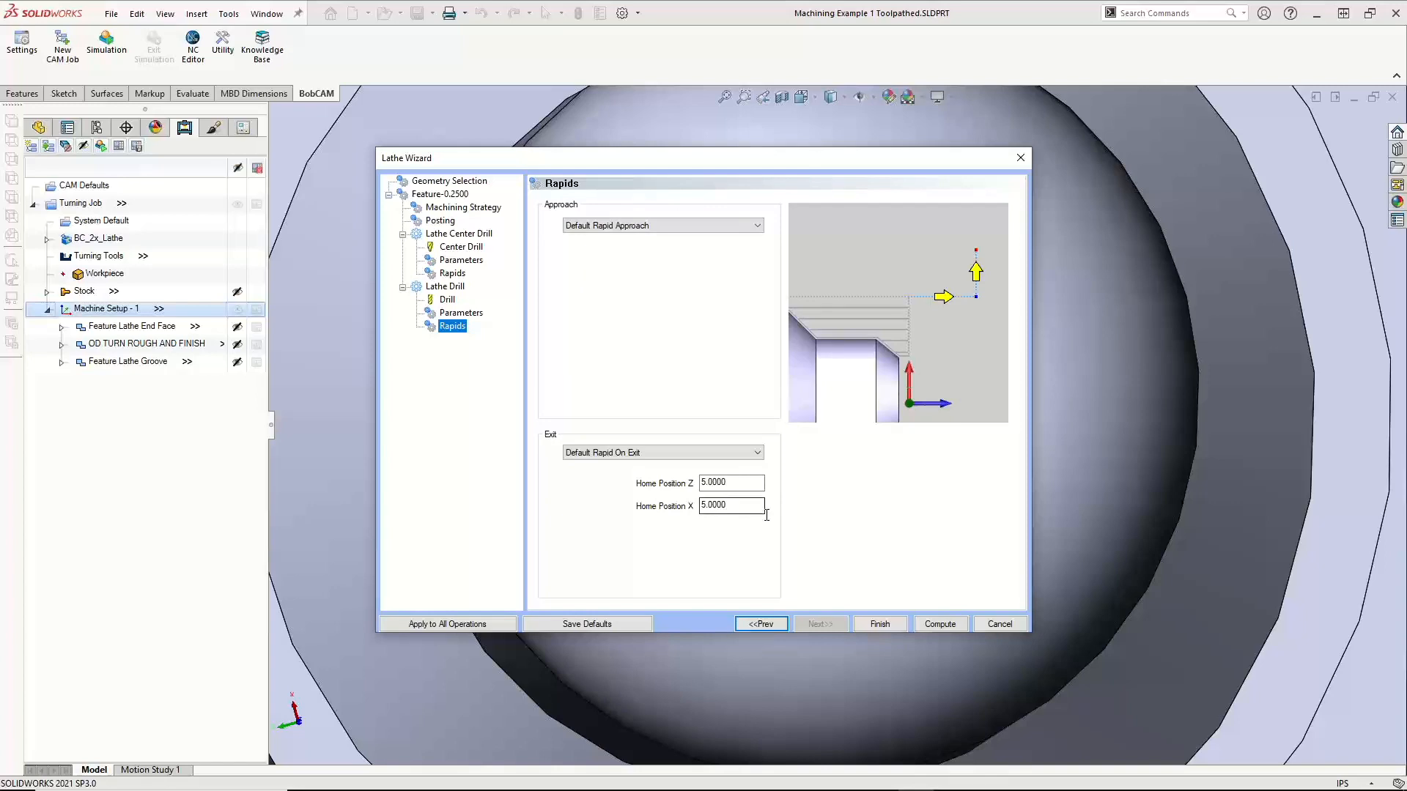
pyautogui.click(943, 627)
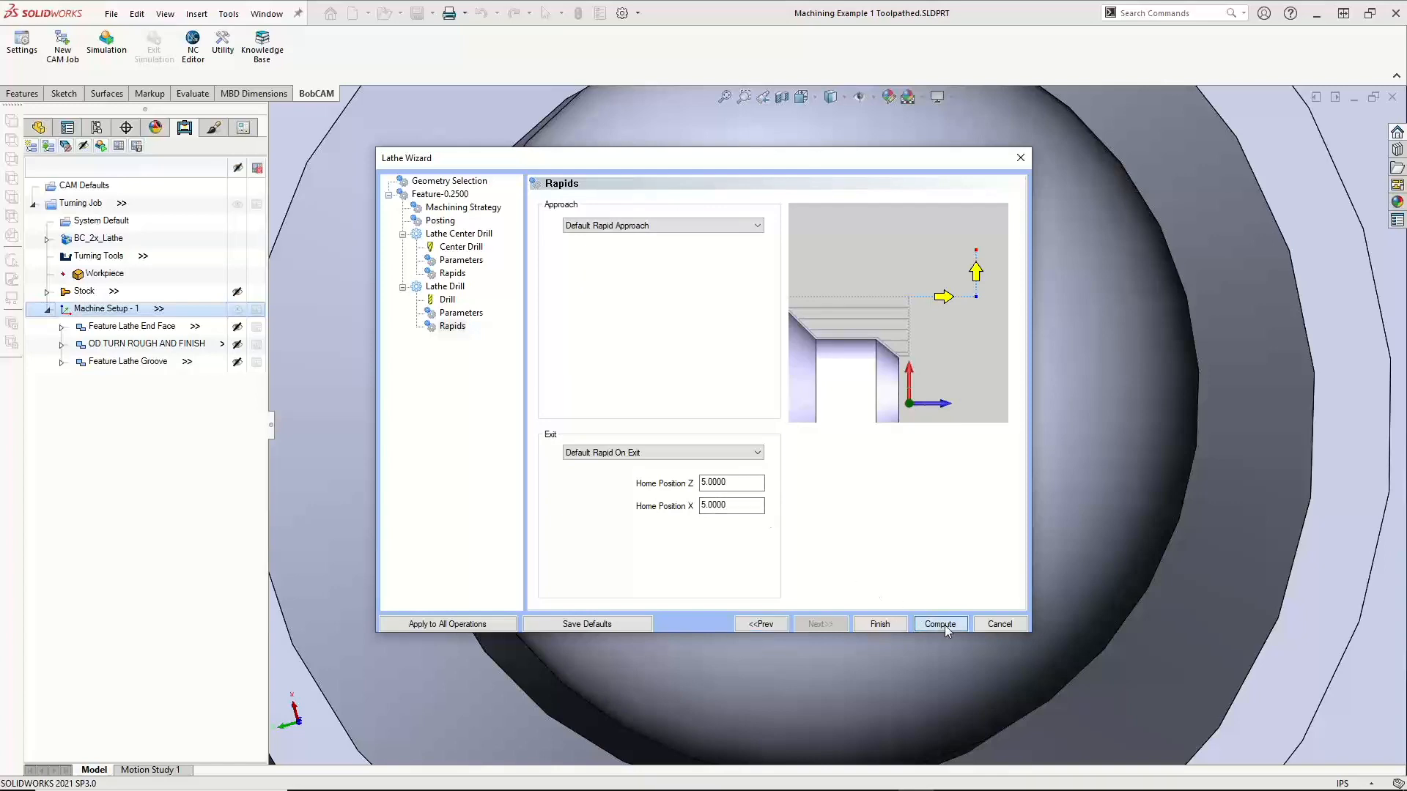
# Examine the hole feature's toolpath along the spindle axis, from the front hole out to the rapid approach and exit moves
pyautogui.scroll(-3, 841, 535)
pyautogui.scroll(5, 841, 534)
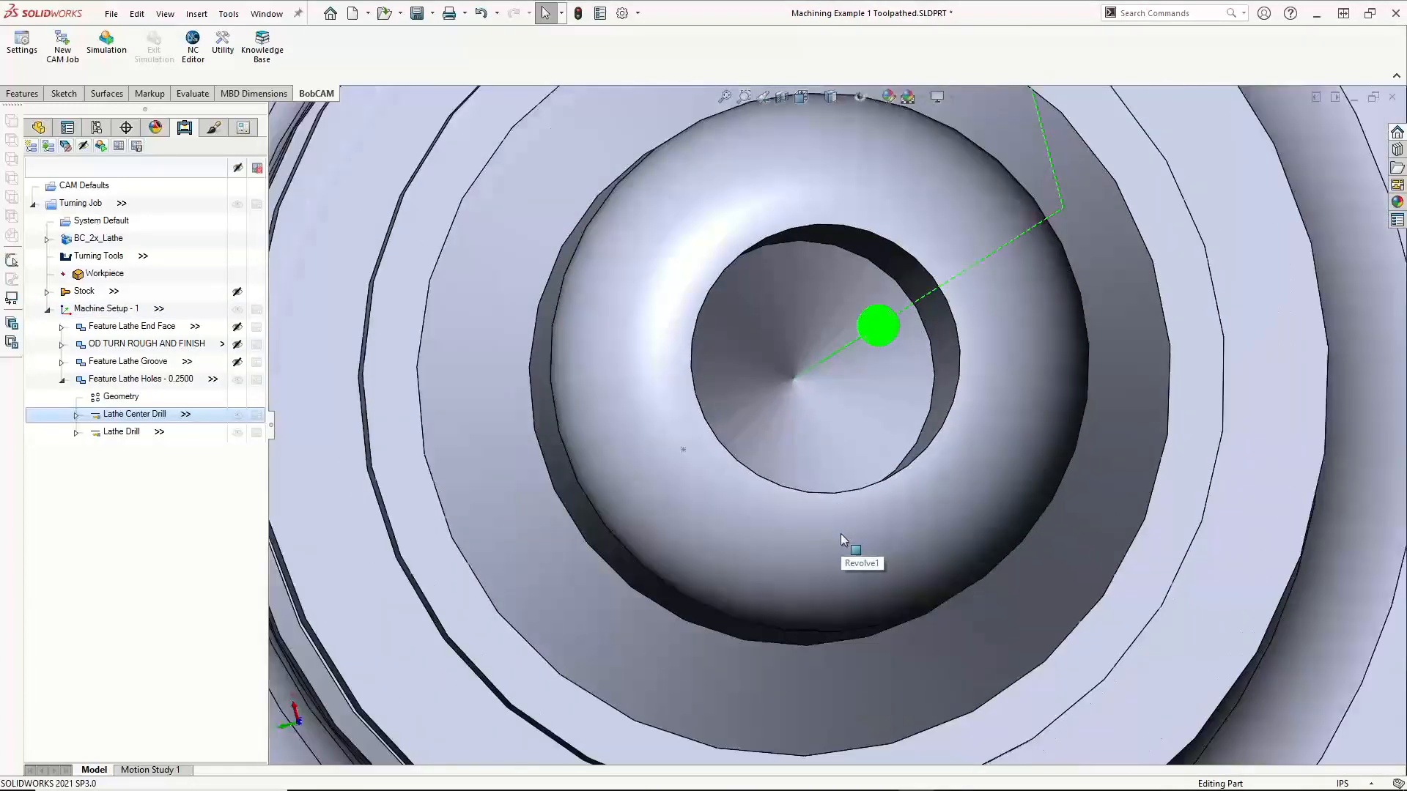
pyautogui.scroll(2, 841, 533)
pyautogui.moveTo(843, 535); pyautogui.dragTo(1141, 532, button='middle')
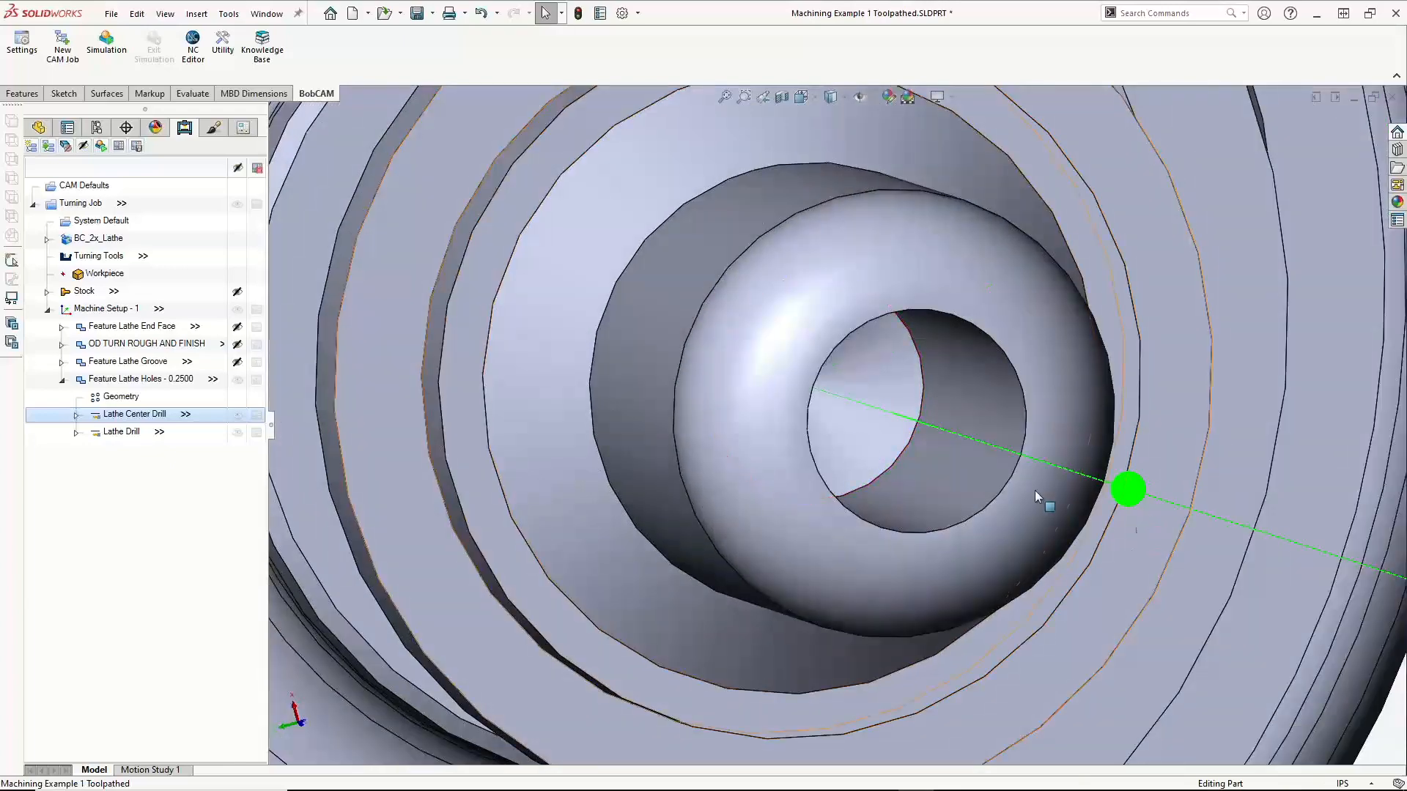
pyautogui.moveTo(1035, 490); pyautogui.dragTo(1119, 490, button='middle')
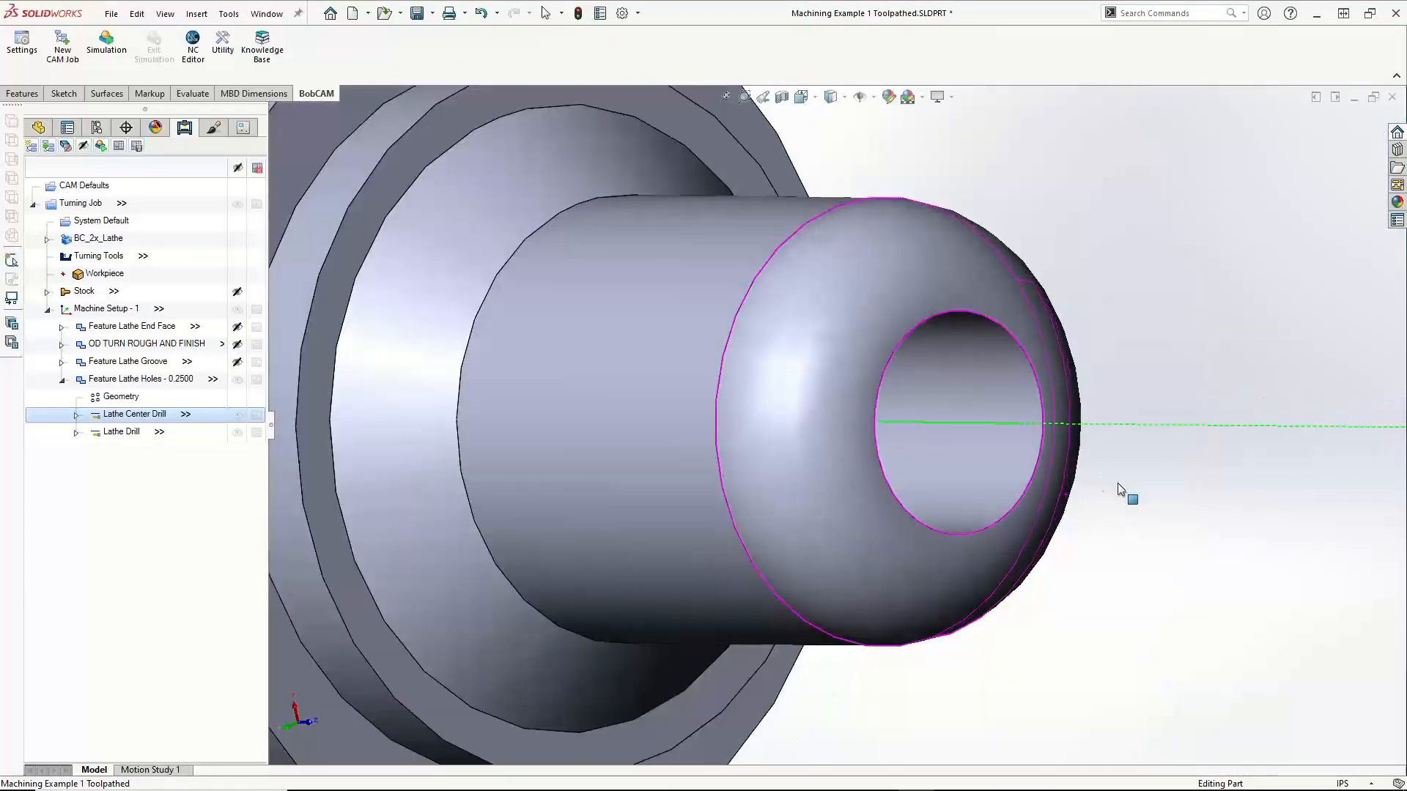
pyautogui.scroll(-4, 1019, 472)
pyautogui.scroll(9, 1018, 473)
pyautogui.scroll(1, 1143, 448)
pyautogui.moveTo(1156, 439); pyautogui.dragTo(1203, 442, button='middle')
pyautogui.scroll(3, 1223, 429)
pyautogui.scroll(-3, 1225, 427)
pyautogui.scroll(-3, 1055, 432)
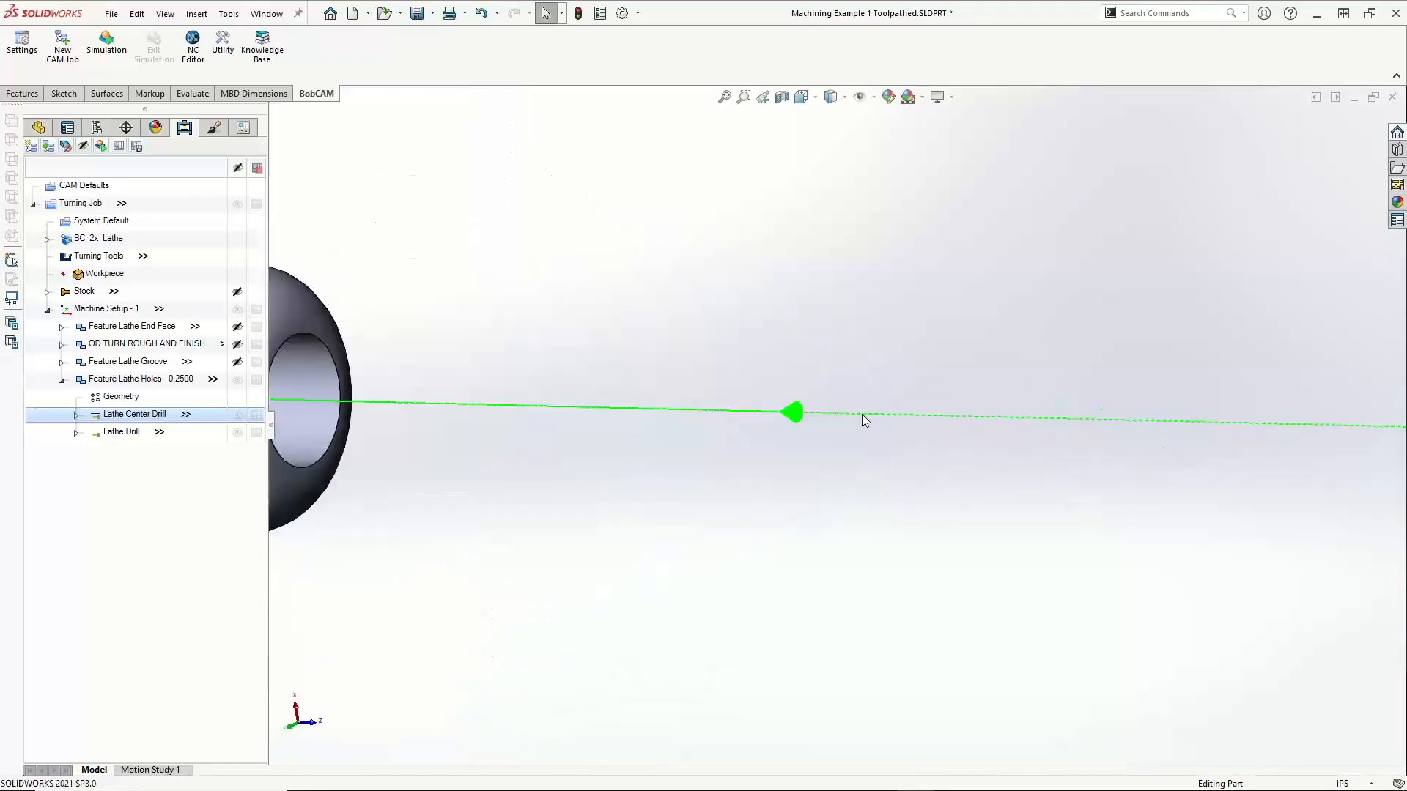
pyautogui.scroll(-10, 778, 415)
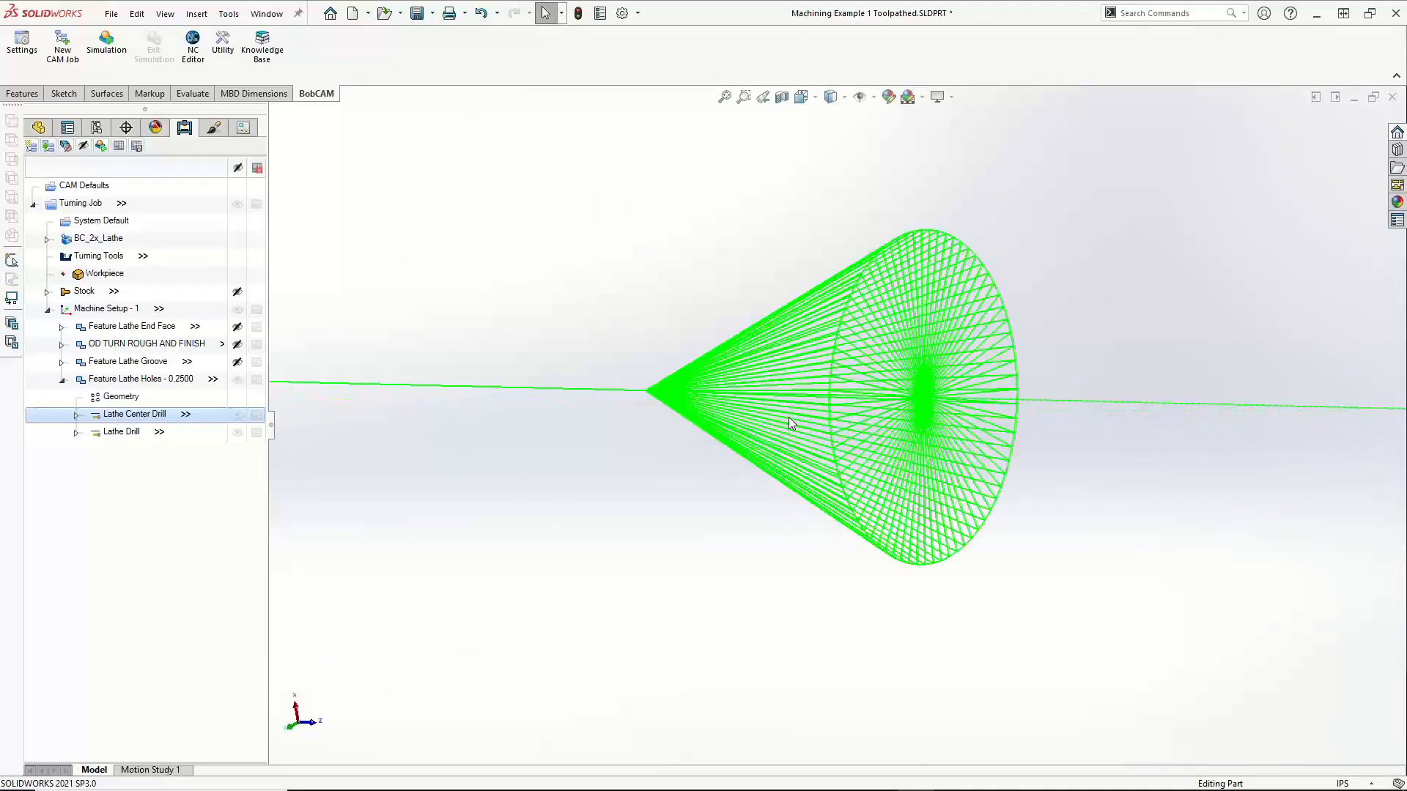
pyautogui.scroll(-3, 788, 417)
pyautogui.moveTo(794, 420); pyautogui.dragTo(815, 441, button='middle')
pyautogui.scroll(-3, 787, 442)
pyautogui.scroll(3, 785, 443)
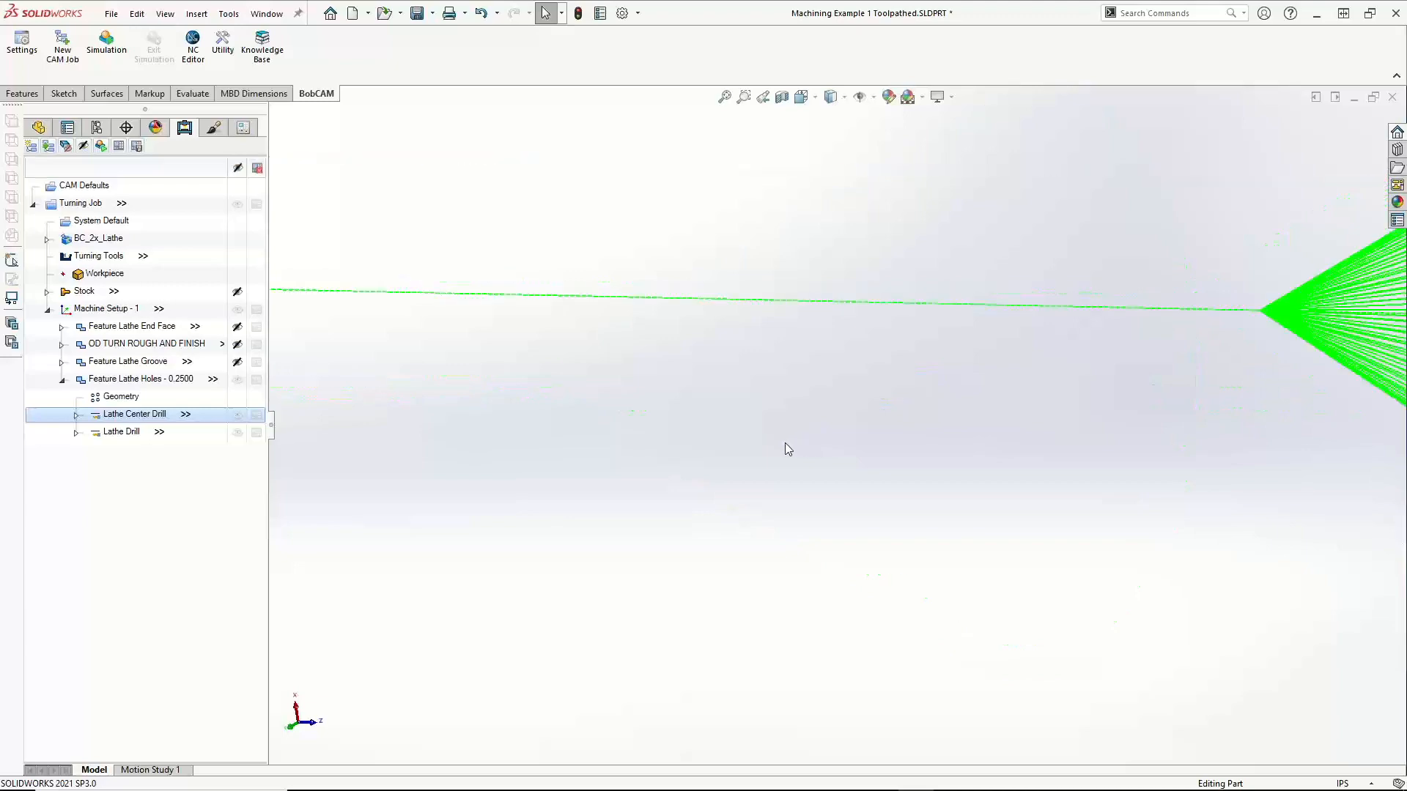
pyautogui.scroll(2, 784, 442)
pyautogui.scroll(-5, 1084, 399)
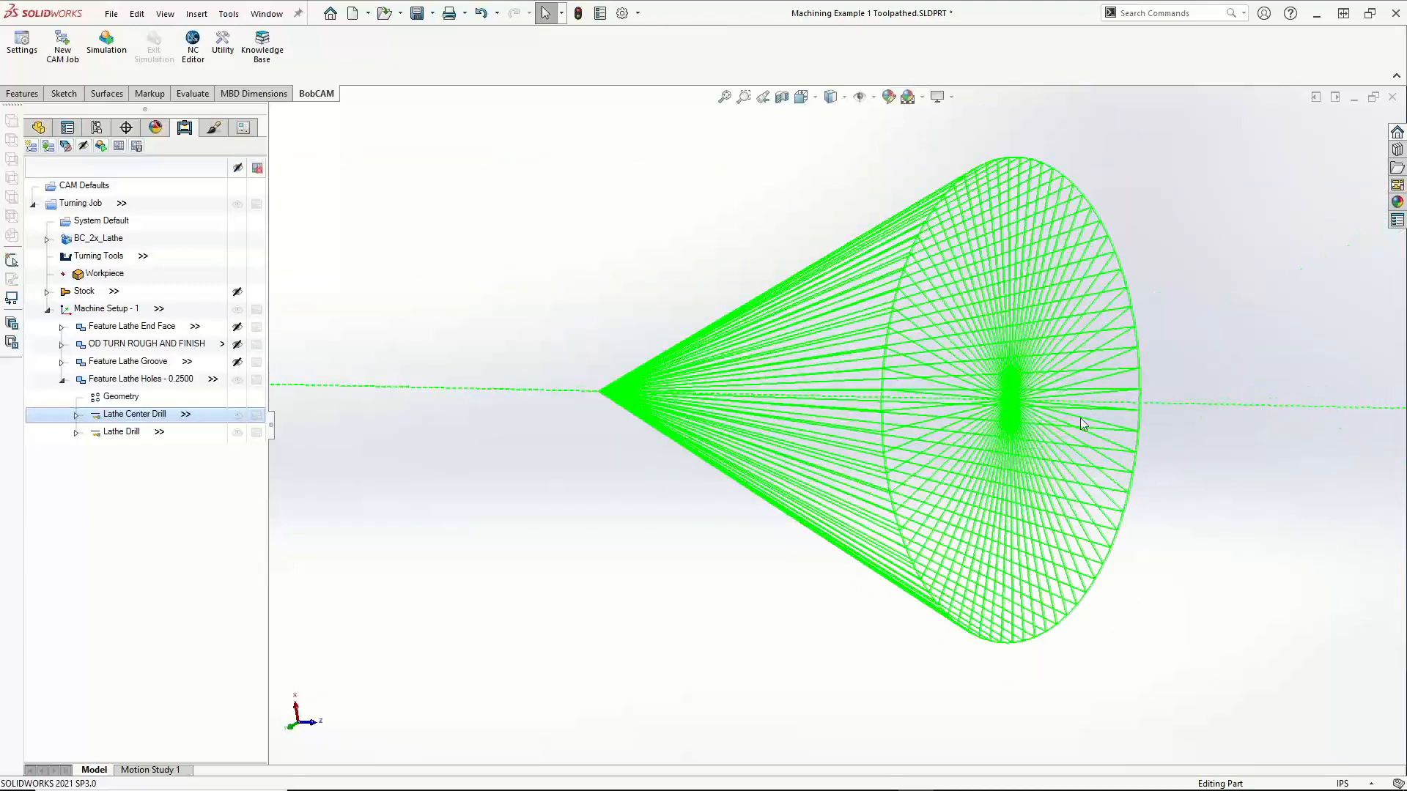
pyautogui.scroll(-2, 1066, 447)
pyautogui.scroll(8, 1061, 454)
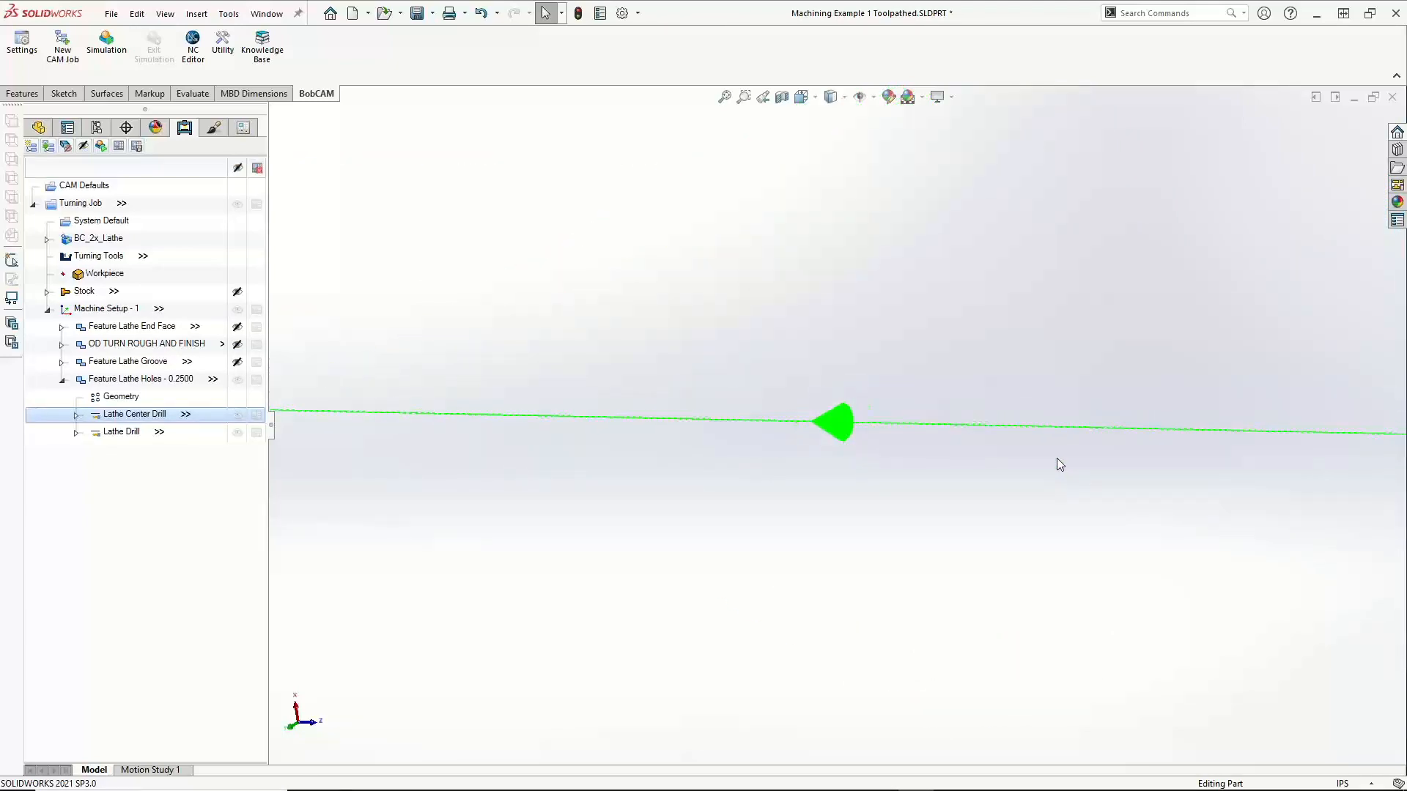
pyautogui.scroll(6, 1057, 464)
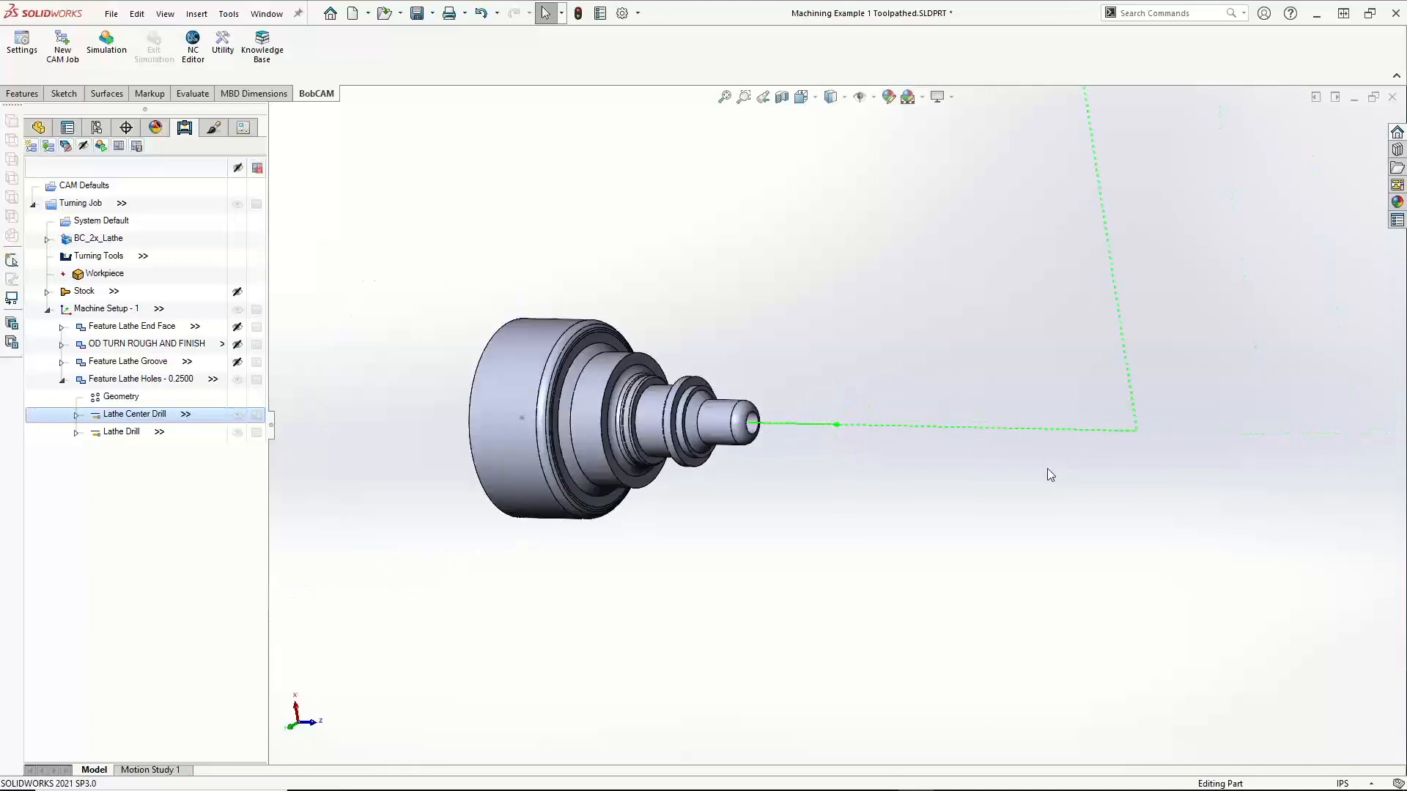
# Blank the toolpath of the 0.2500 lathe hole feature and collapse the feature in the CAM tree
pyautogui.click(156, 381)
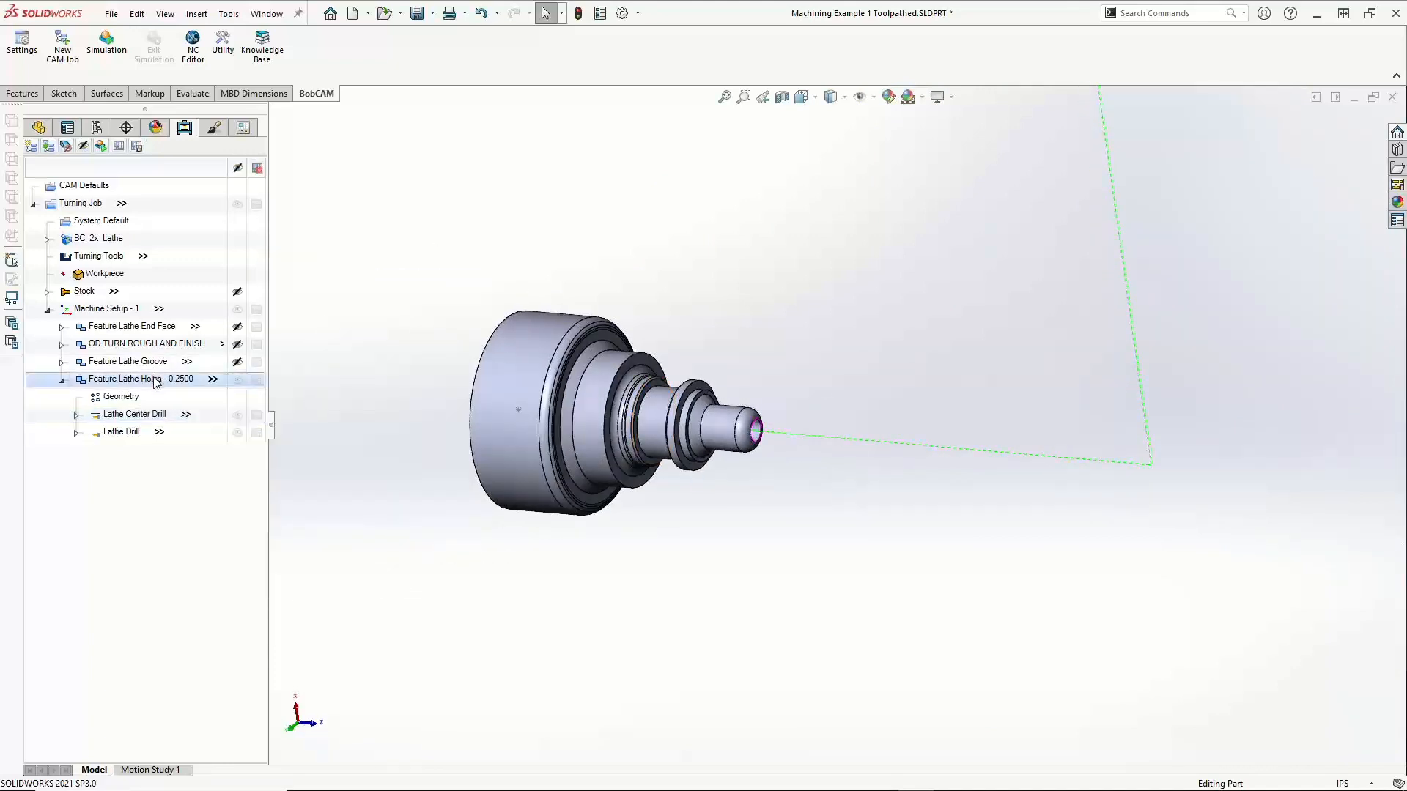
pyautogui.rightClick(155, 381)
pyautogui.click(129, 702)
pyautogui.click(62, 380)
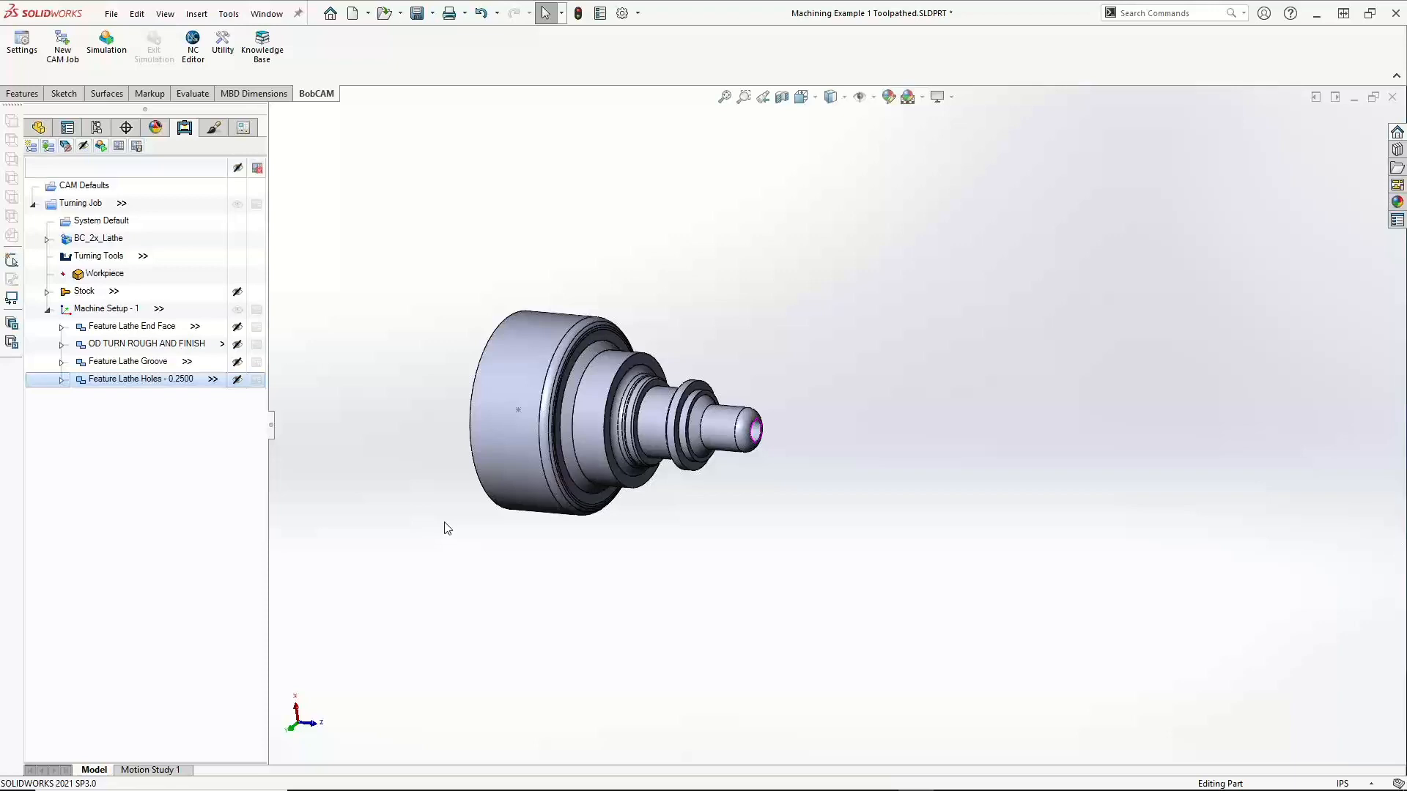
# Start a Lathe Cutoff feature under Machine Setup - 1 and select the sketch point at the back face's center as its end point
pyautogui.rightClick(107, 313)
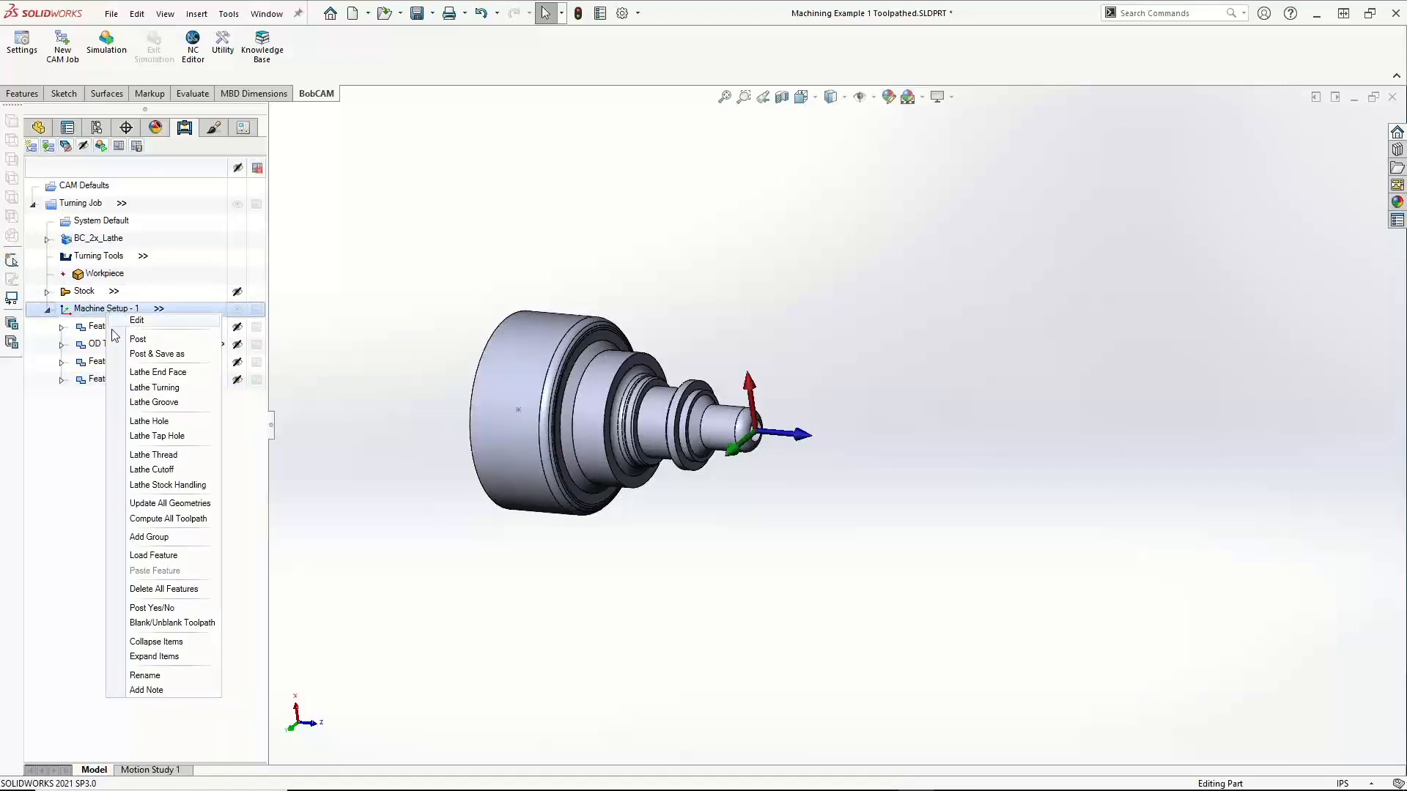
pyautogui.click(183, 470)
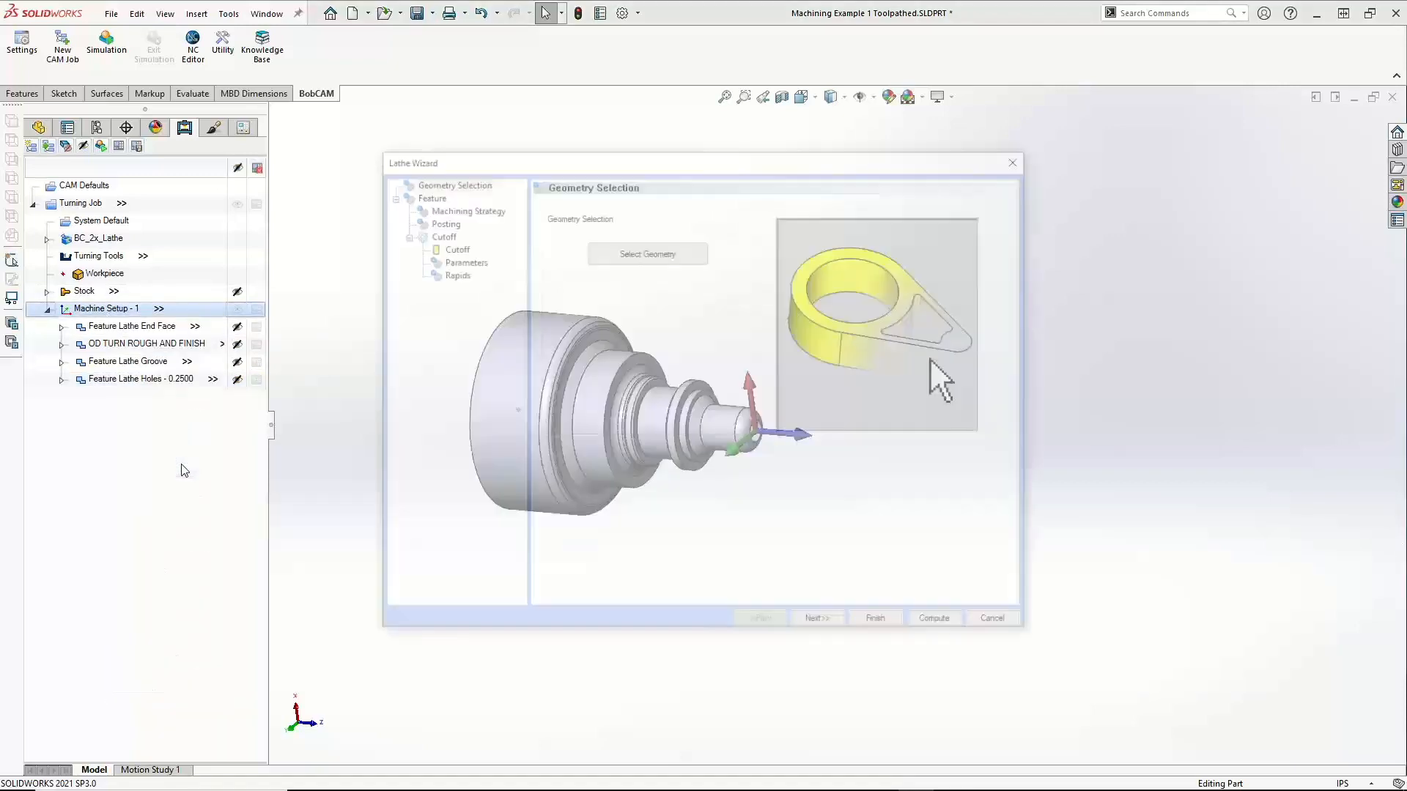
pyautogui.click(625, 252)
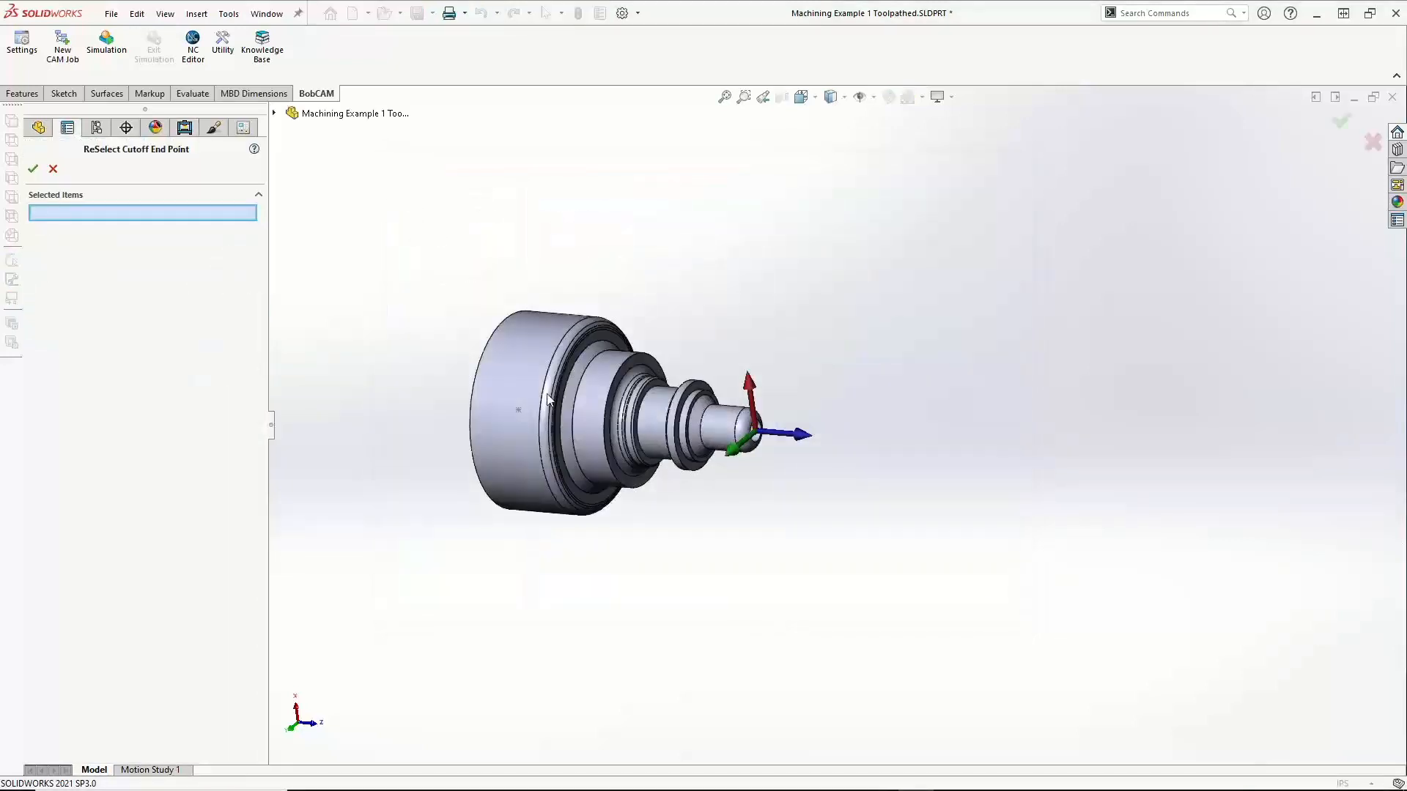
pyautogui.moveTo(544, 467); pyautogui.dragTo(505, 423, button='middle')
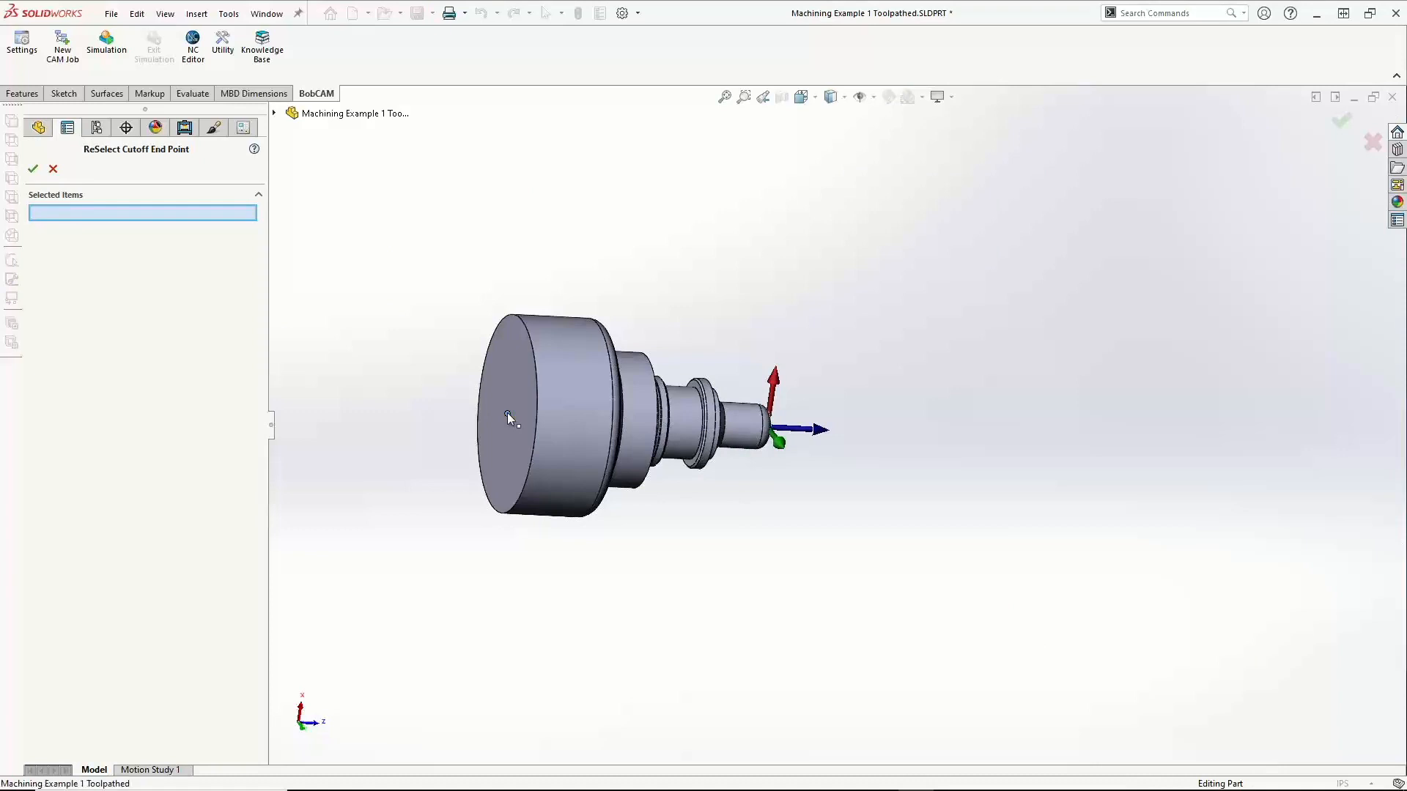
pyautogui.click(508, 414)
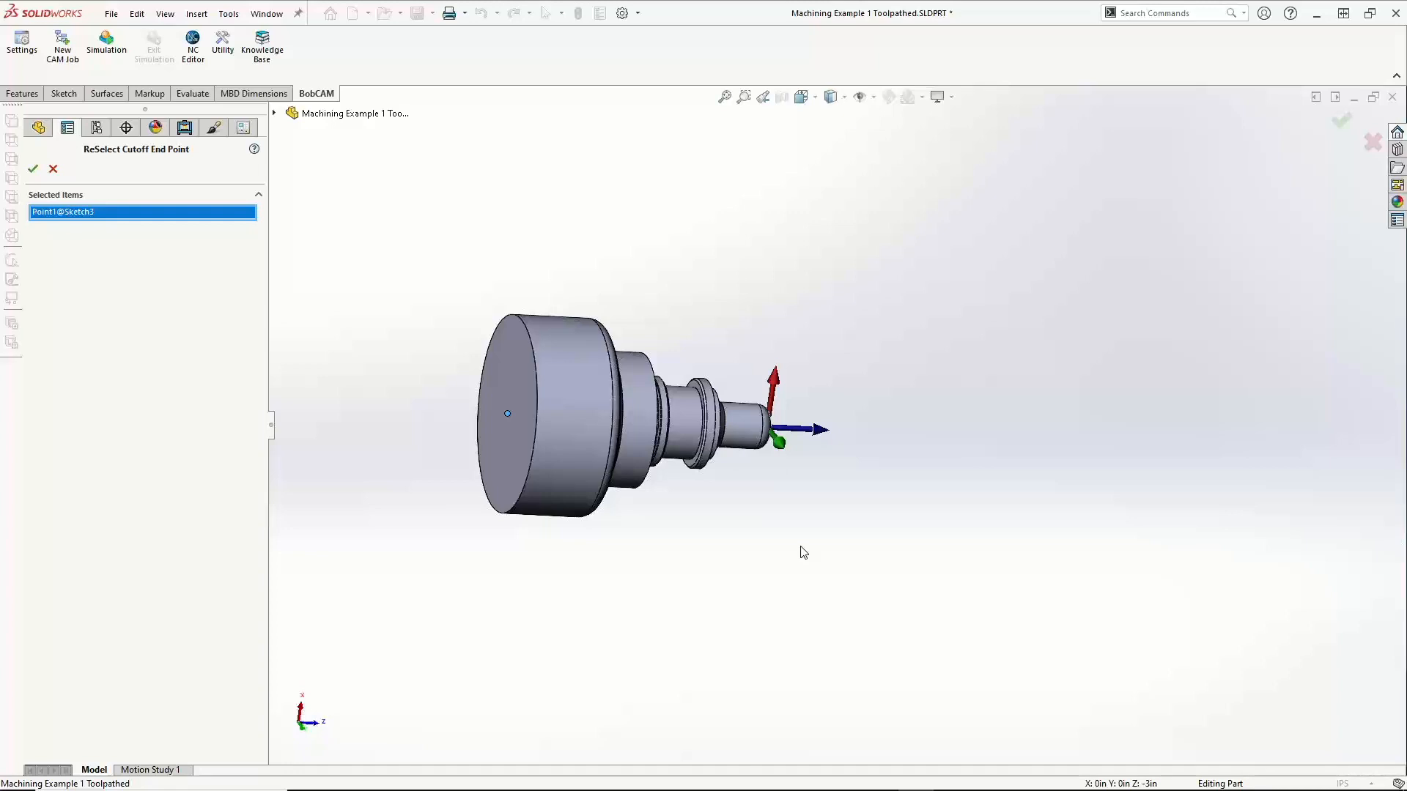
pyautogui.click(33, 169)
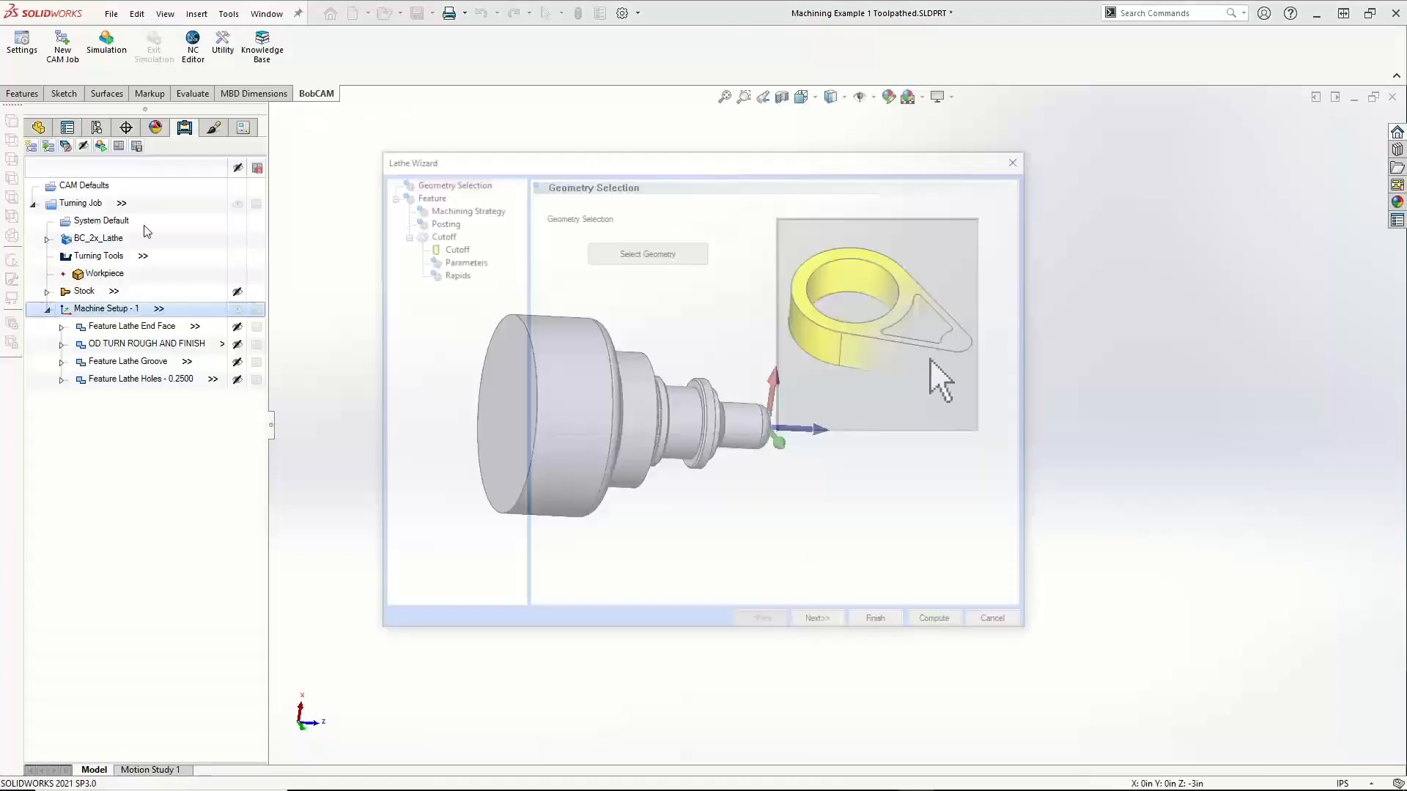
# Continue to the cutoff's feature parameters, keeping the rapid plane at 0.2000 and the top of feature at From Stock
pyautogui.moveTo(614, 170); pyautogui.dragTo(986, 191)
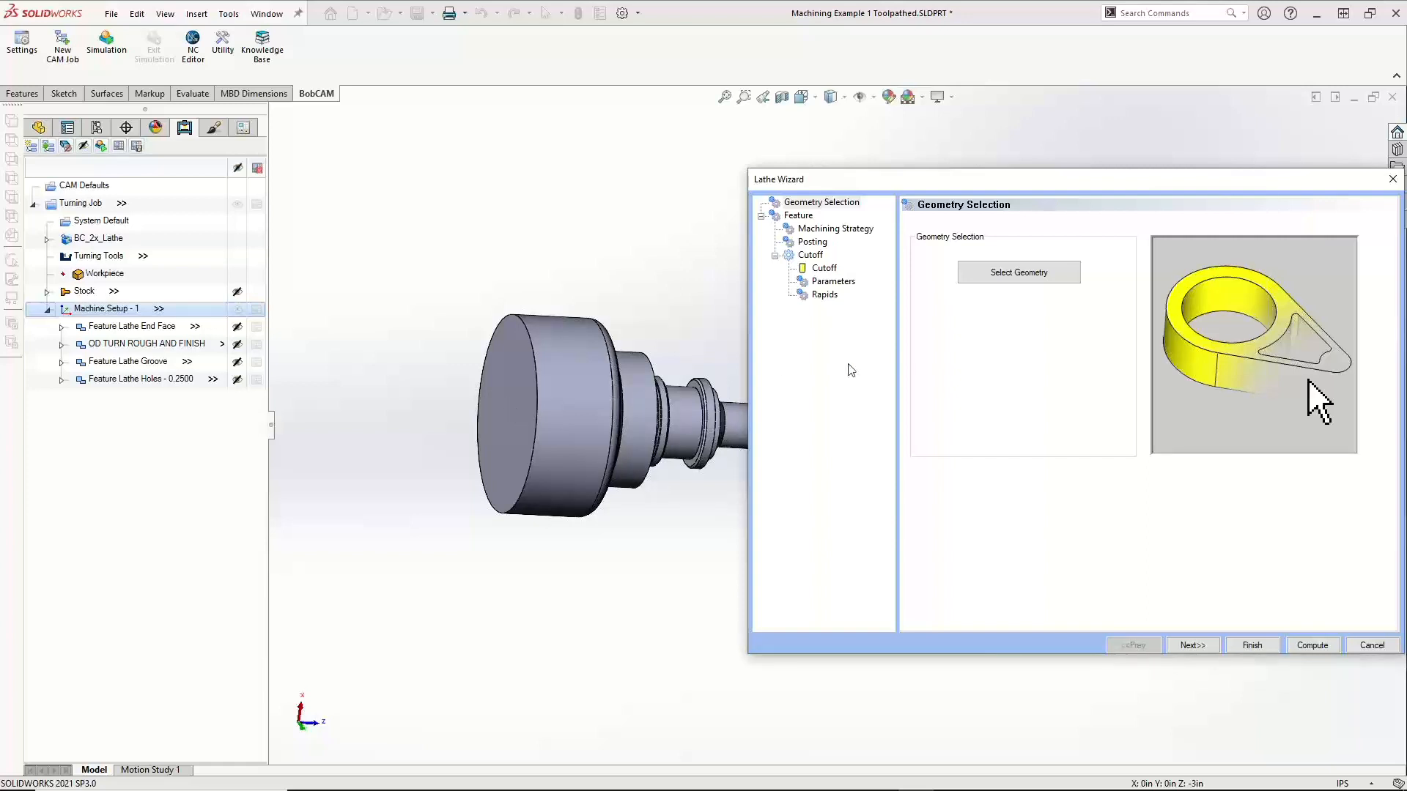
pyautogui.moveTo(978, 178); pyautogui.dragTo(672, 134)
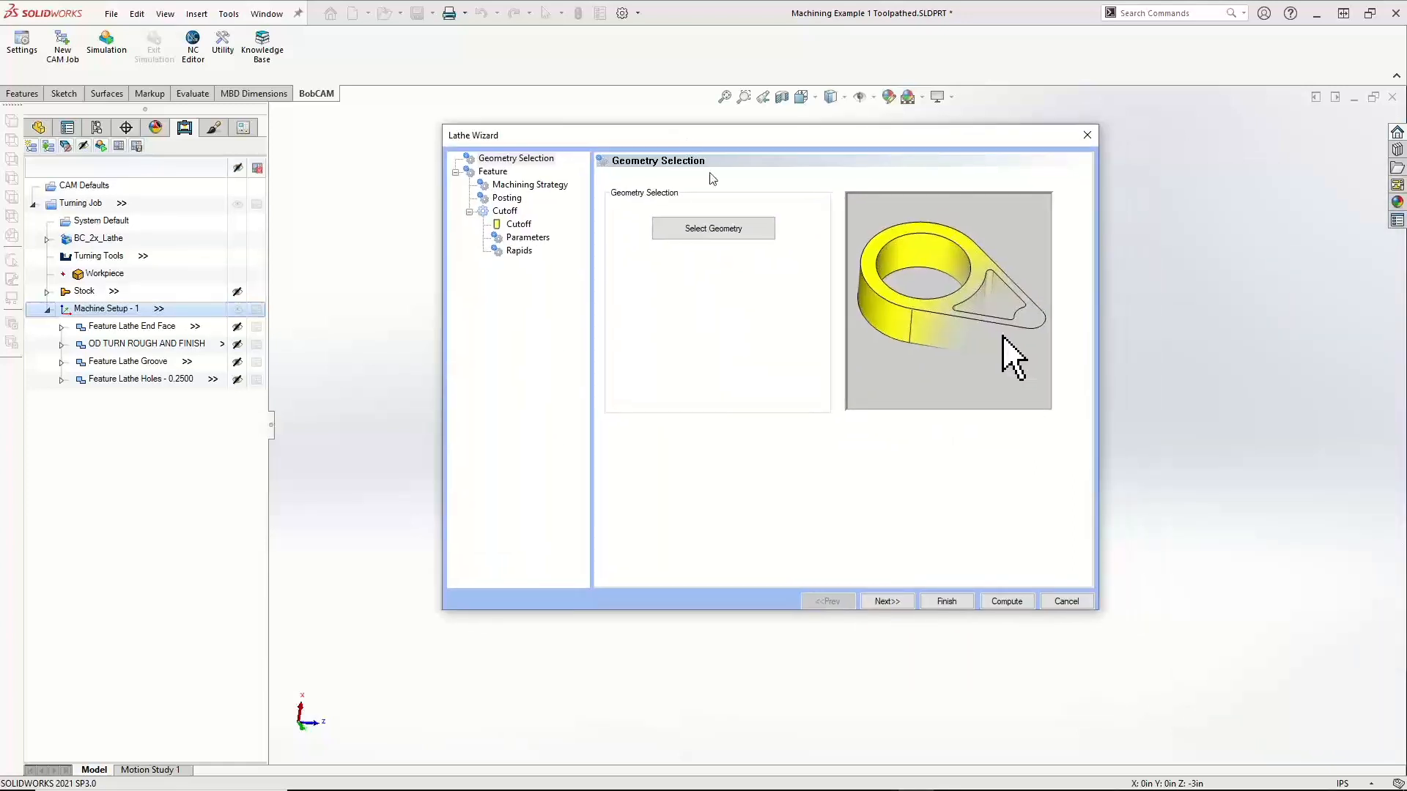
pyautogui.click(898, 602)
pyautogui.doubleClick(790, 203)
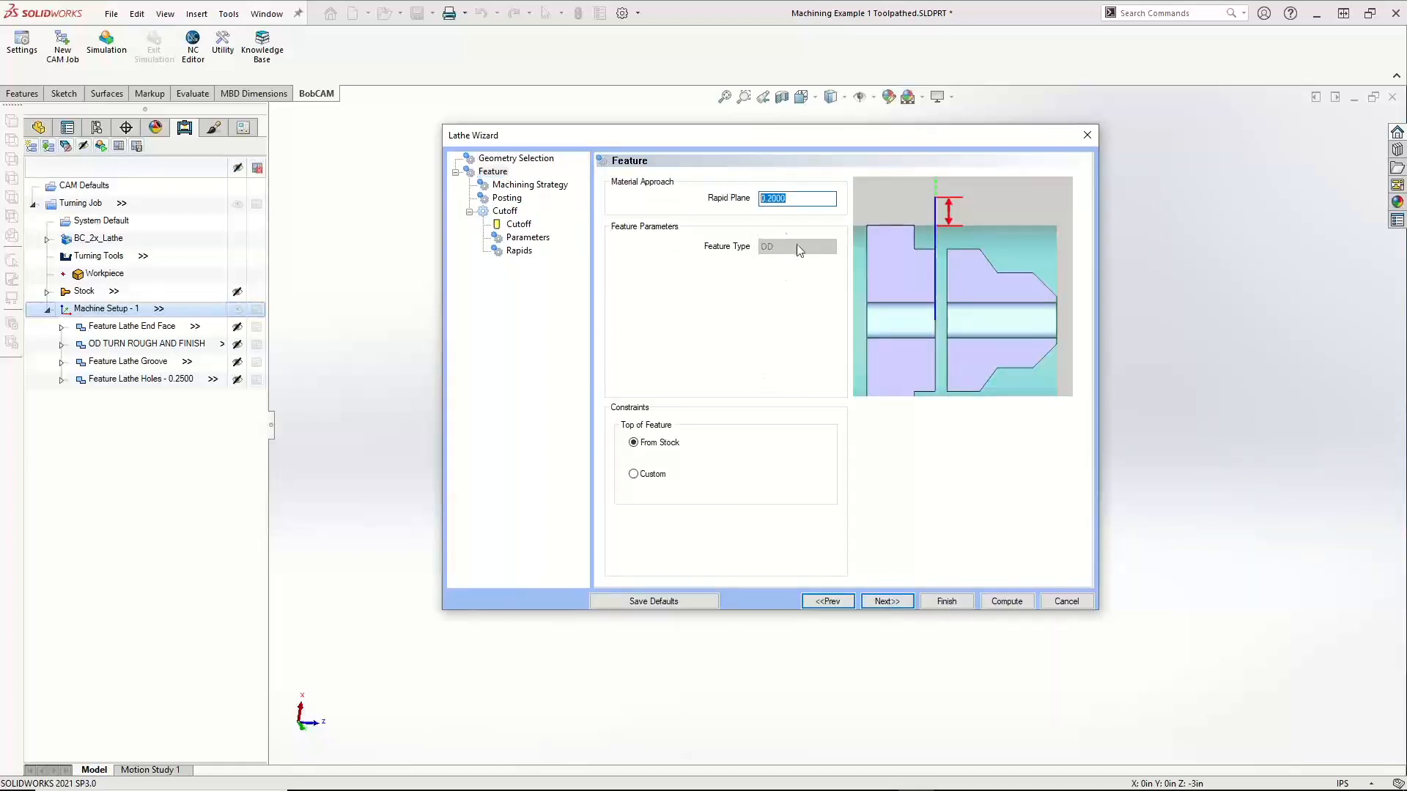
pyautogui.click(635, 447)
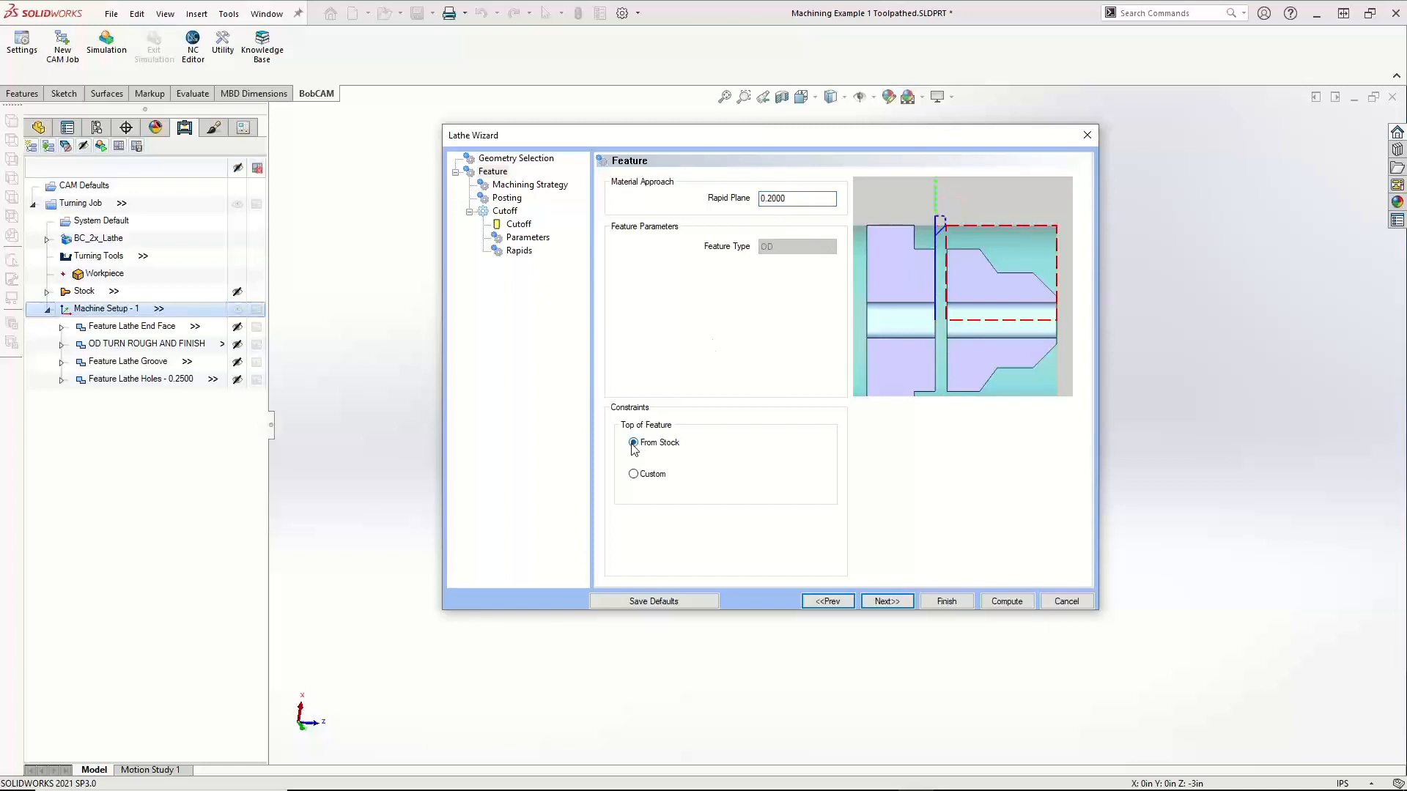
# Try the Custom top of feature for the cutoff, comparing it with the part, and return the option to From Stock
pyautogui.click(634, 474)
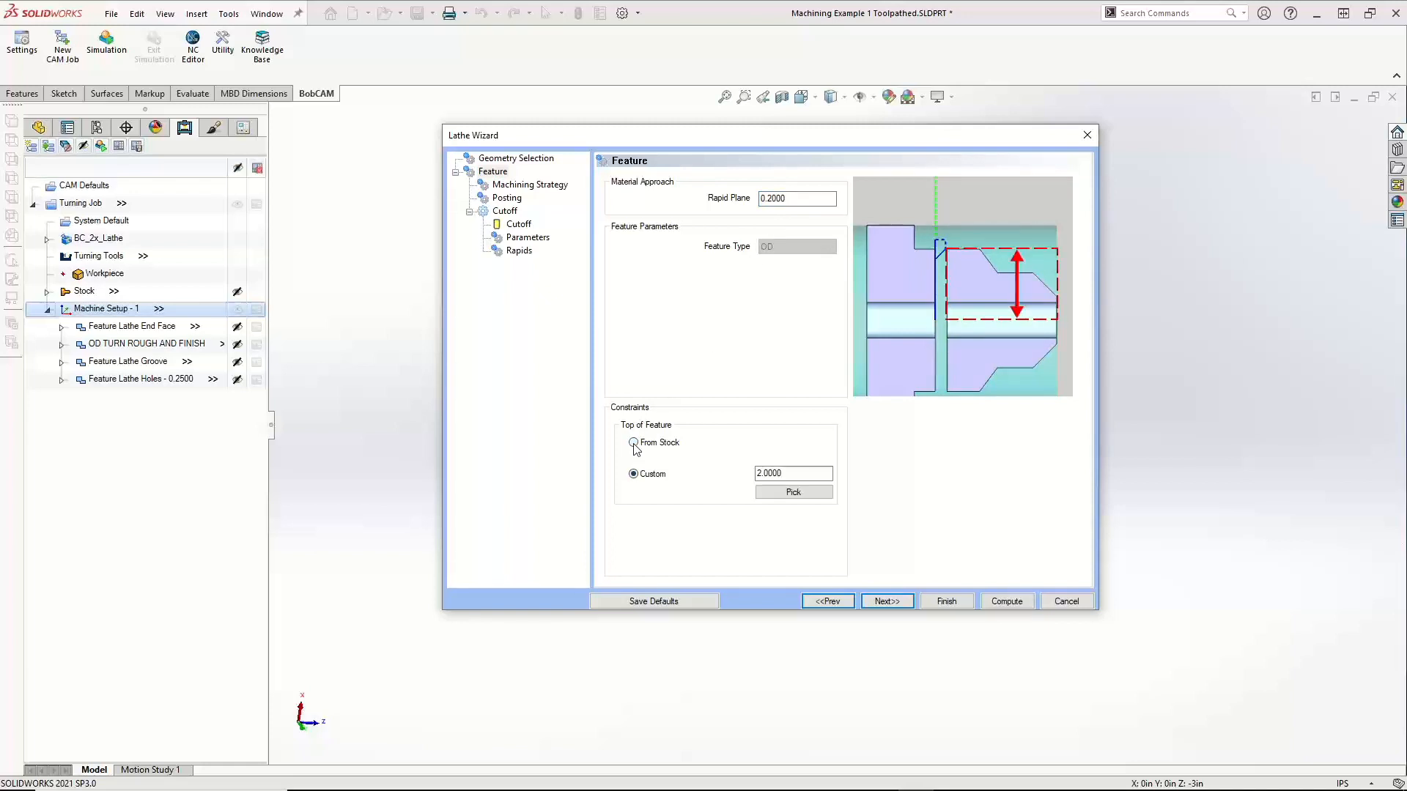
pyautogui.click(635, 445)
pyautogui.click(636, 475)
pyautogui.moveTo(698, 143); pyautogui.dragTo(881, 380)
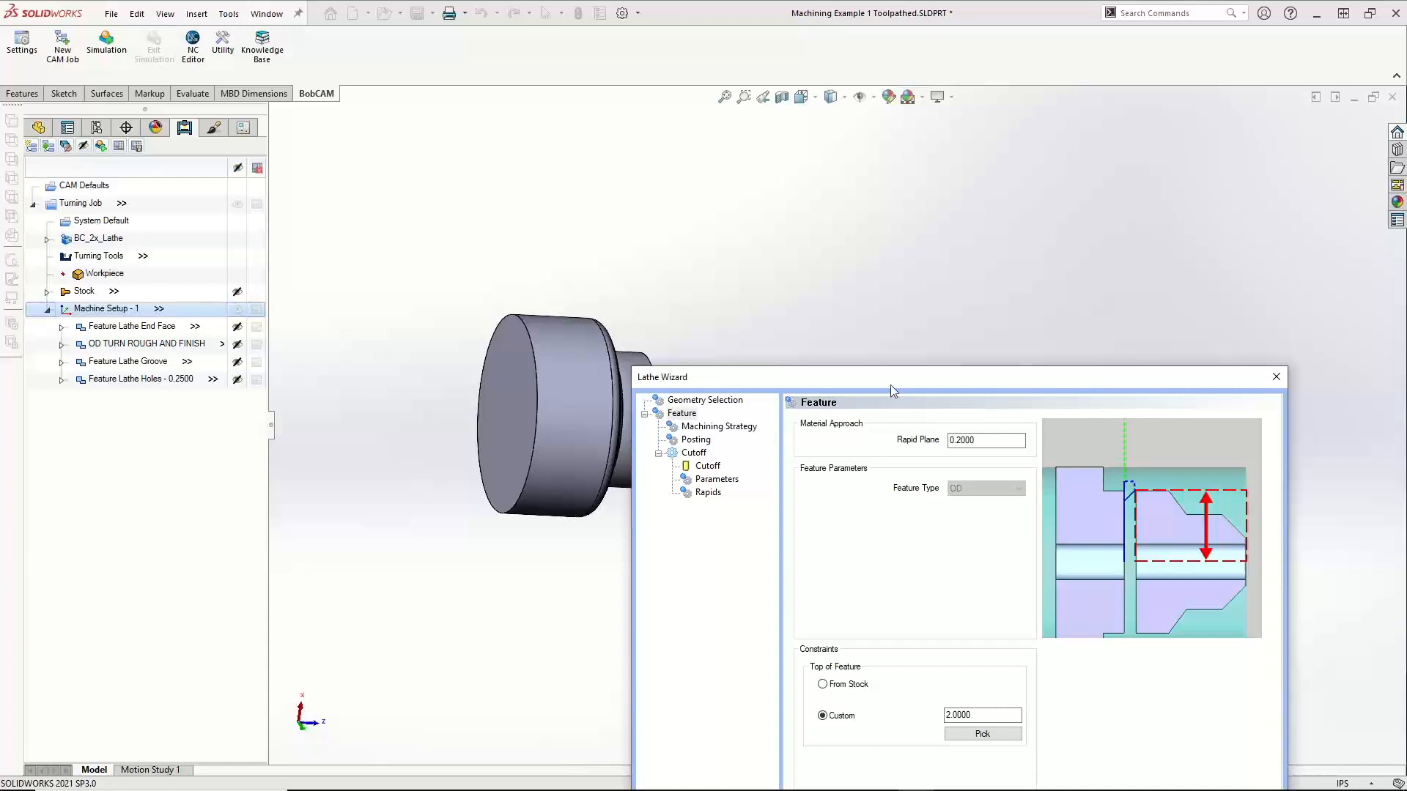
pyautogui.moveTo(890, 379); pyautogui.dragTo(901, 179)
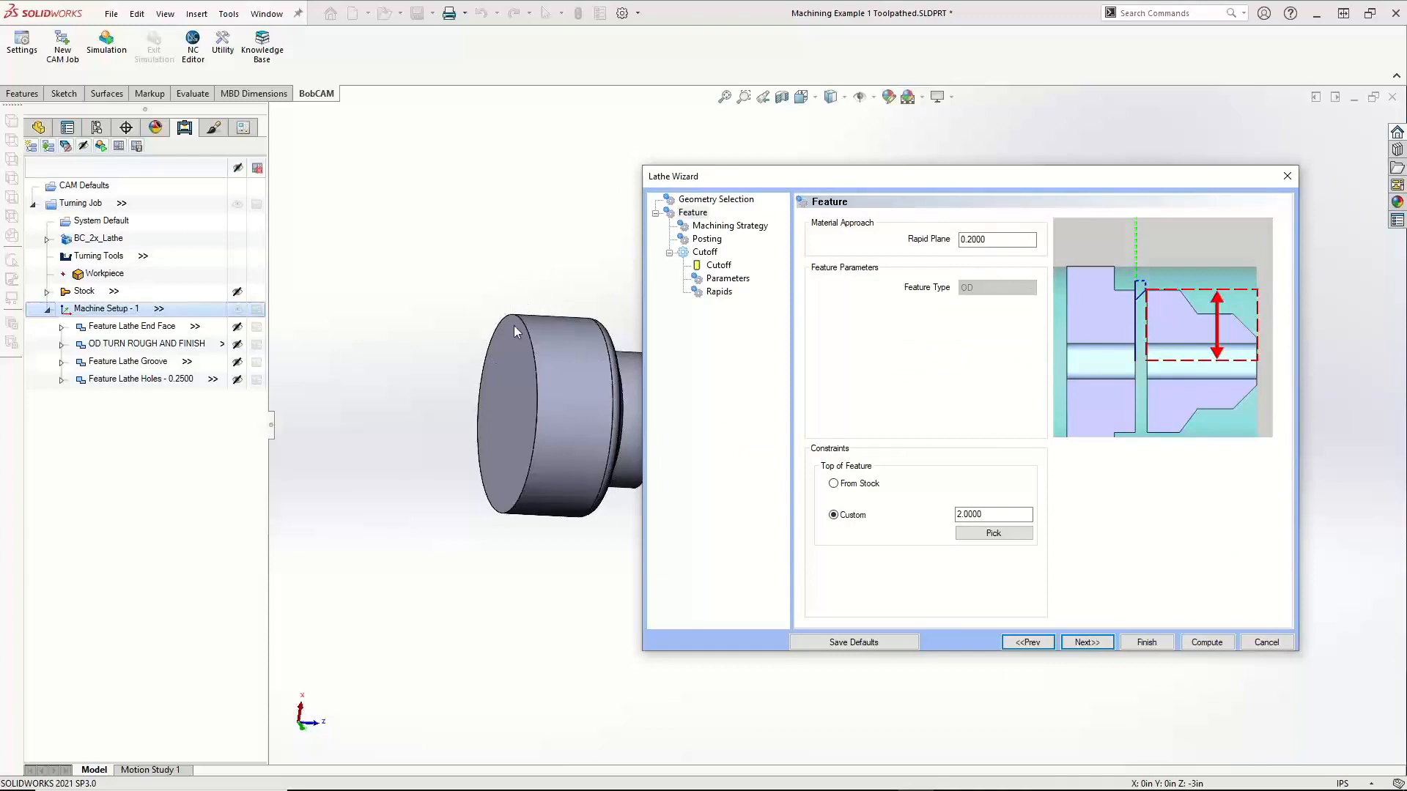
pyautogui.click(834, 484)
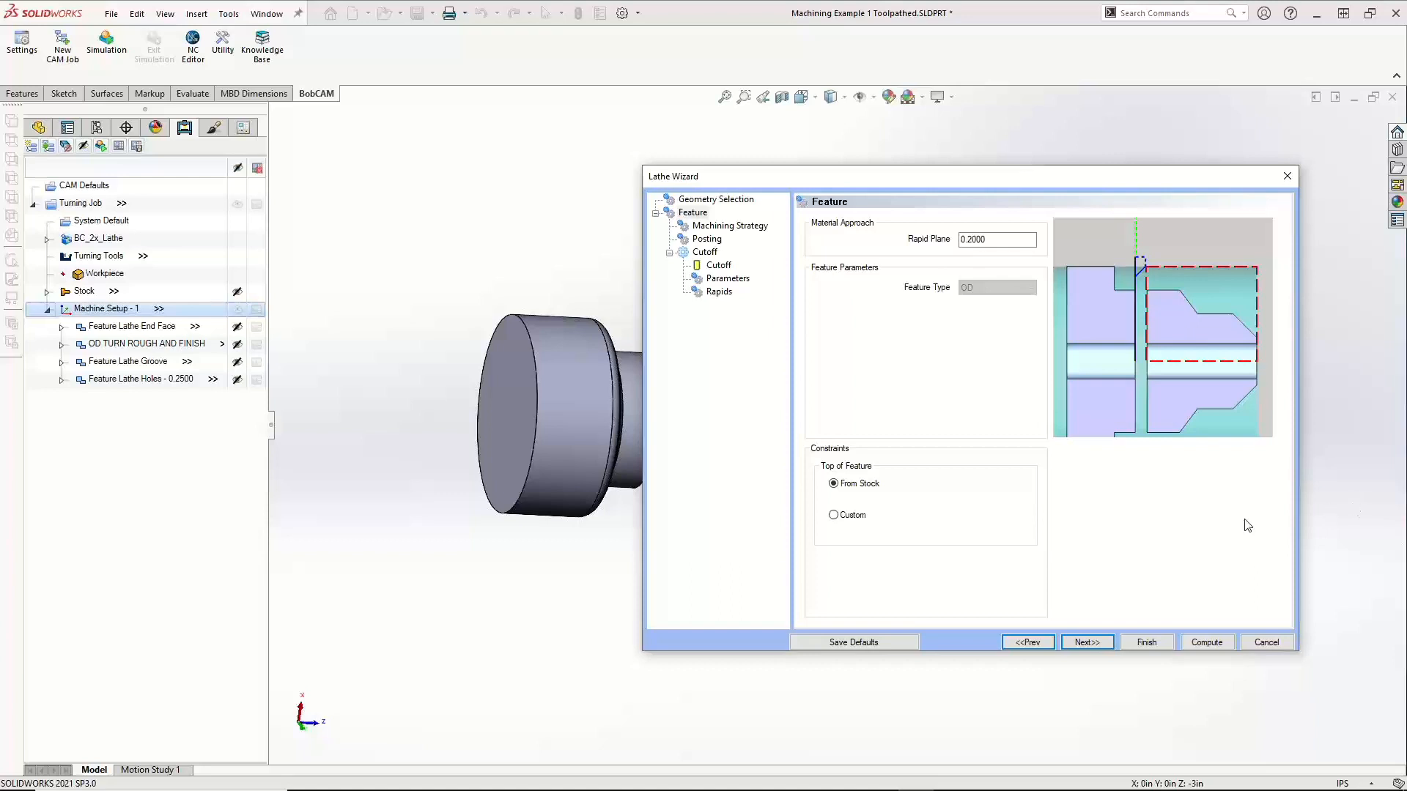
# Accept the single Cutoff operation as the machining strategy and keep Separate Moves as the posting method
pyautogui.click(1098, 643)
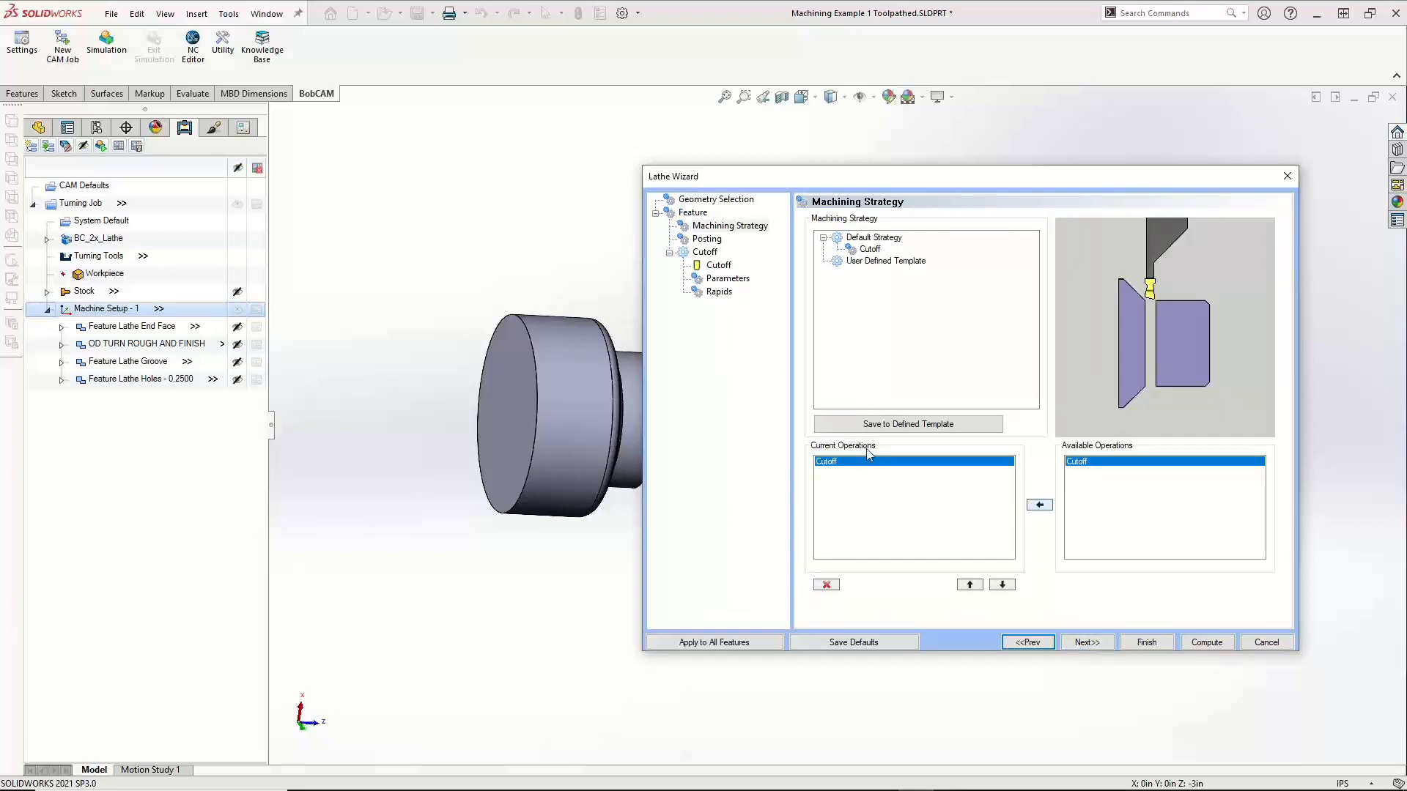
pyautogui.click(1100, 640)
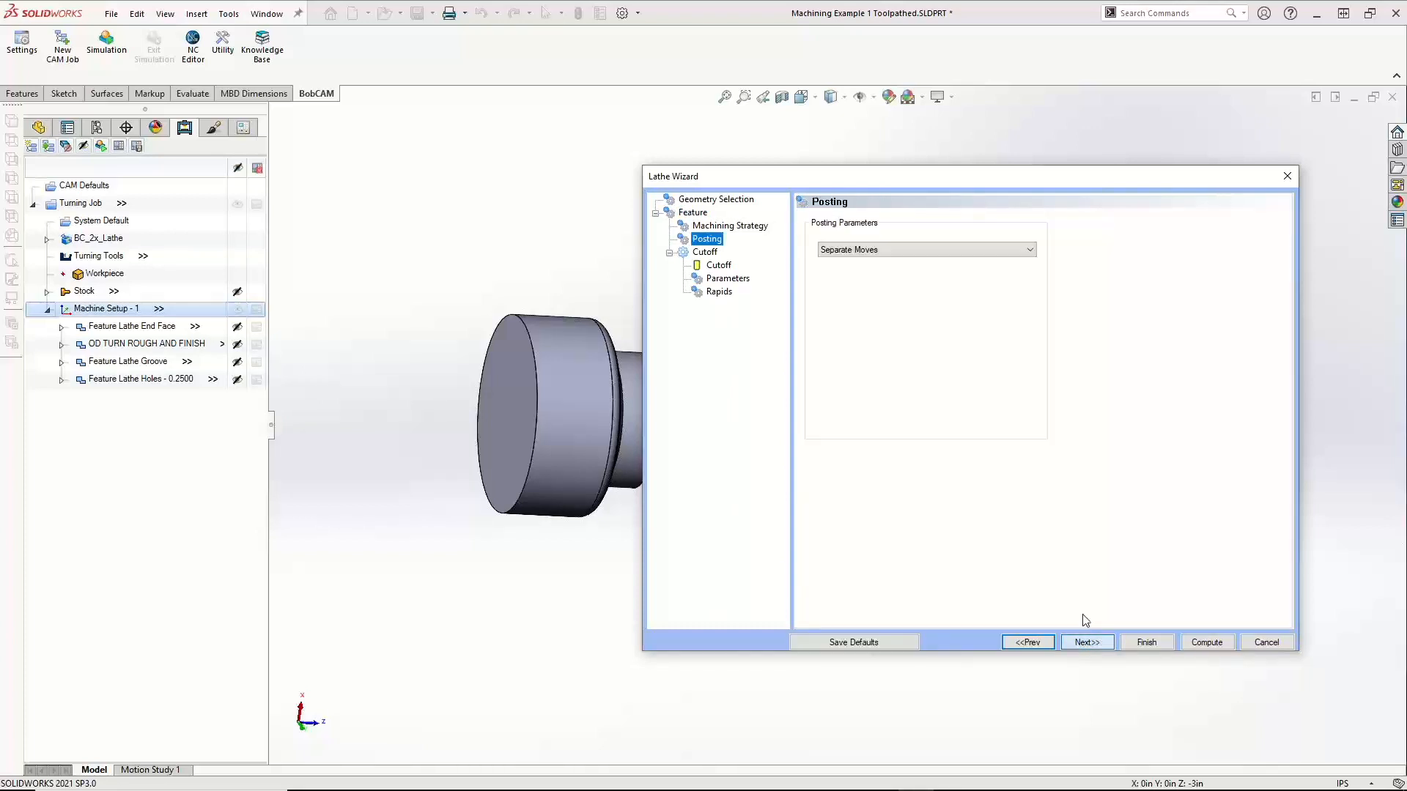
pyautogui.click(887, 257)
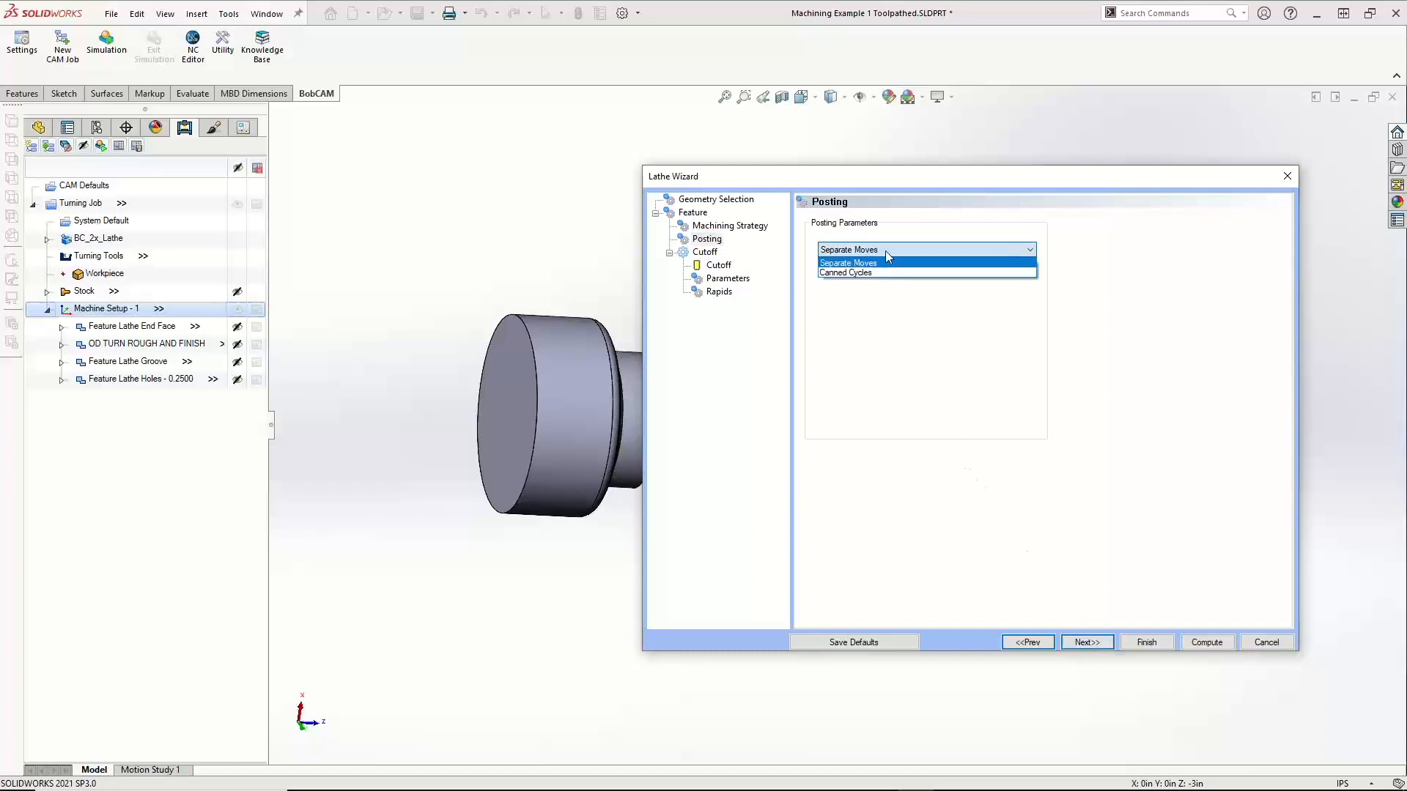
pyautogui.click(886, 252)
pyautogui.click(1087, 642)
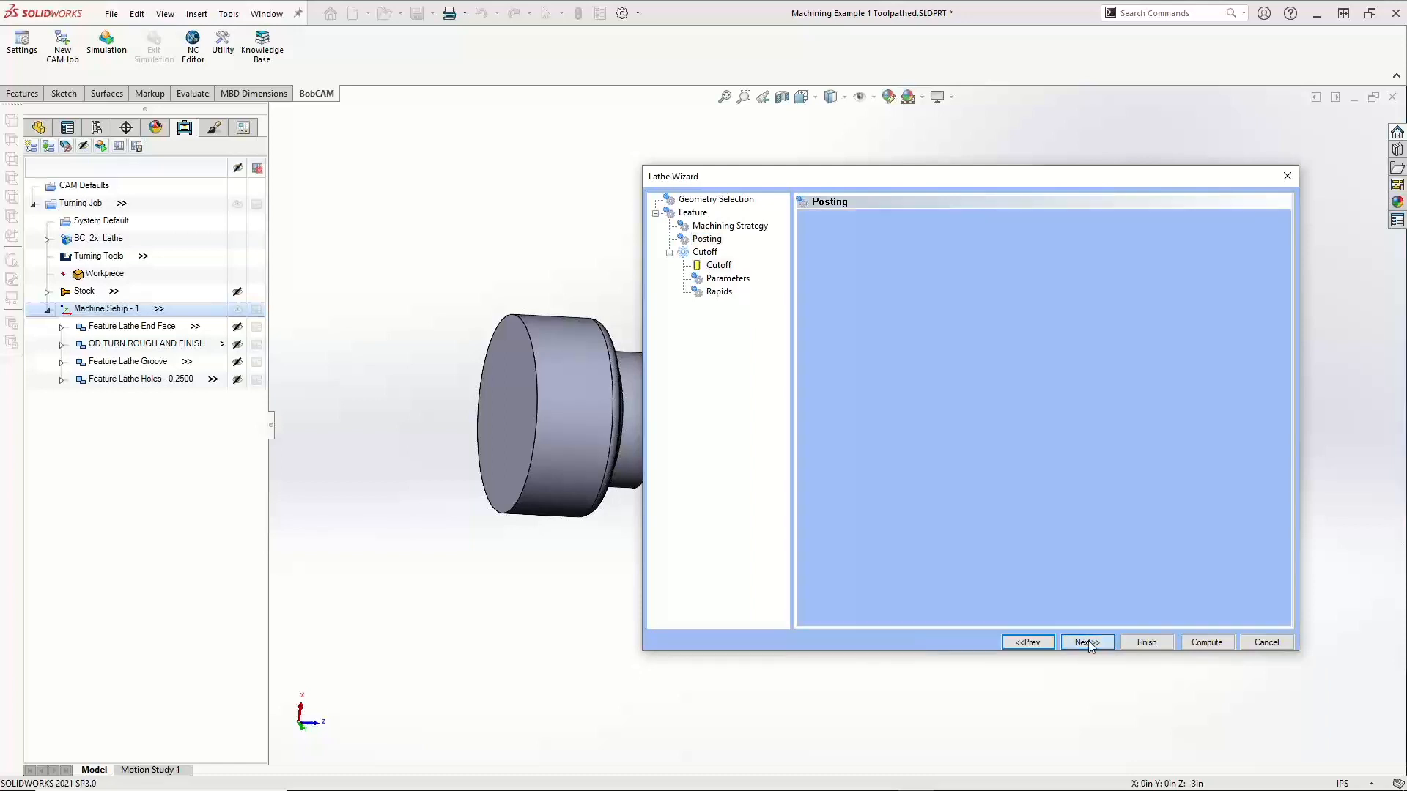
# Show the tool holder for the 1/8 wide cutoff tool, accept the tool, and continue to the cutoff parameters
pyautogui.click(1196, 224)
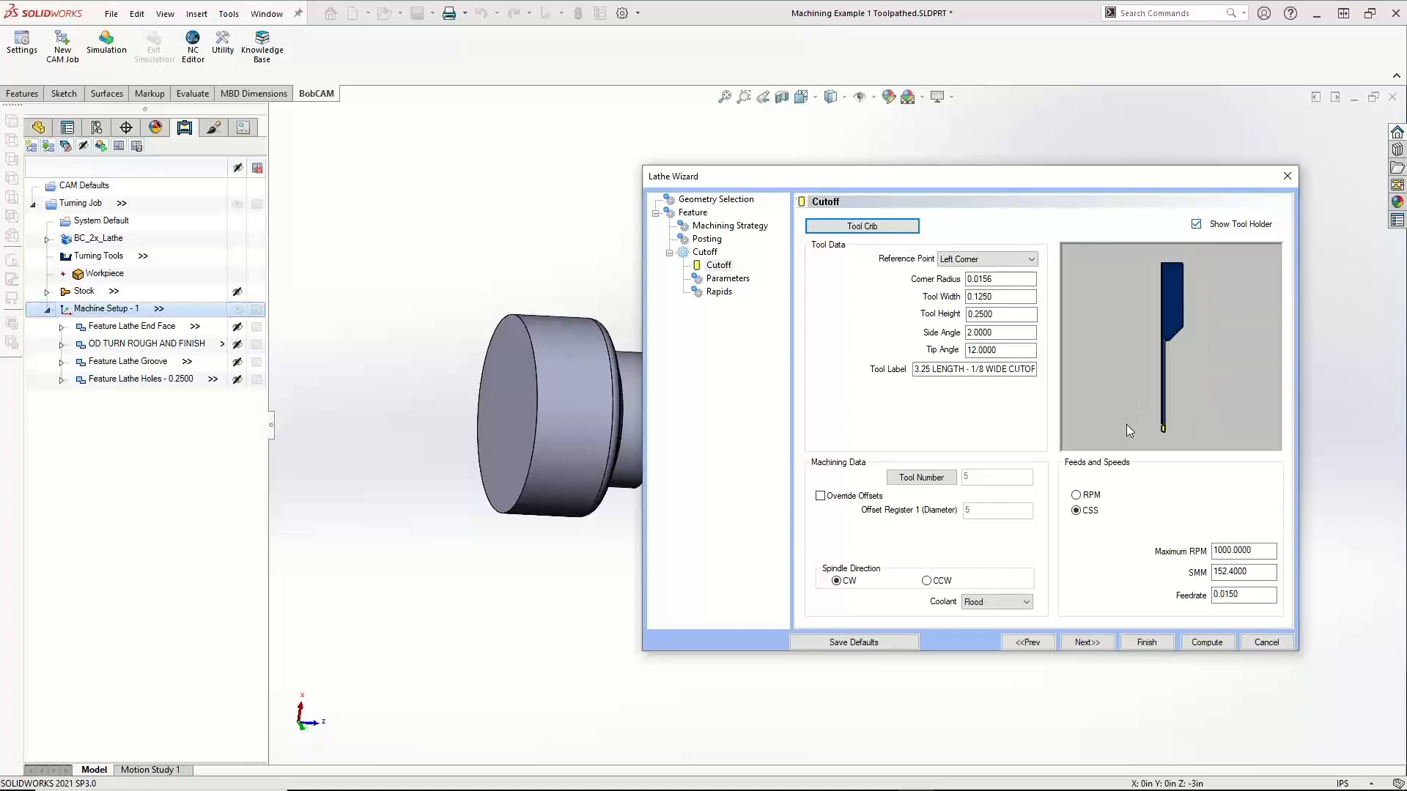
pyautogui.click(932, 369)
pyautogui.click(1080, 642)
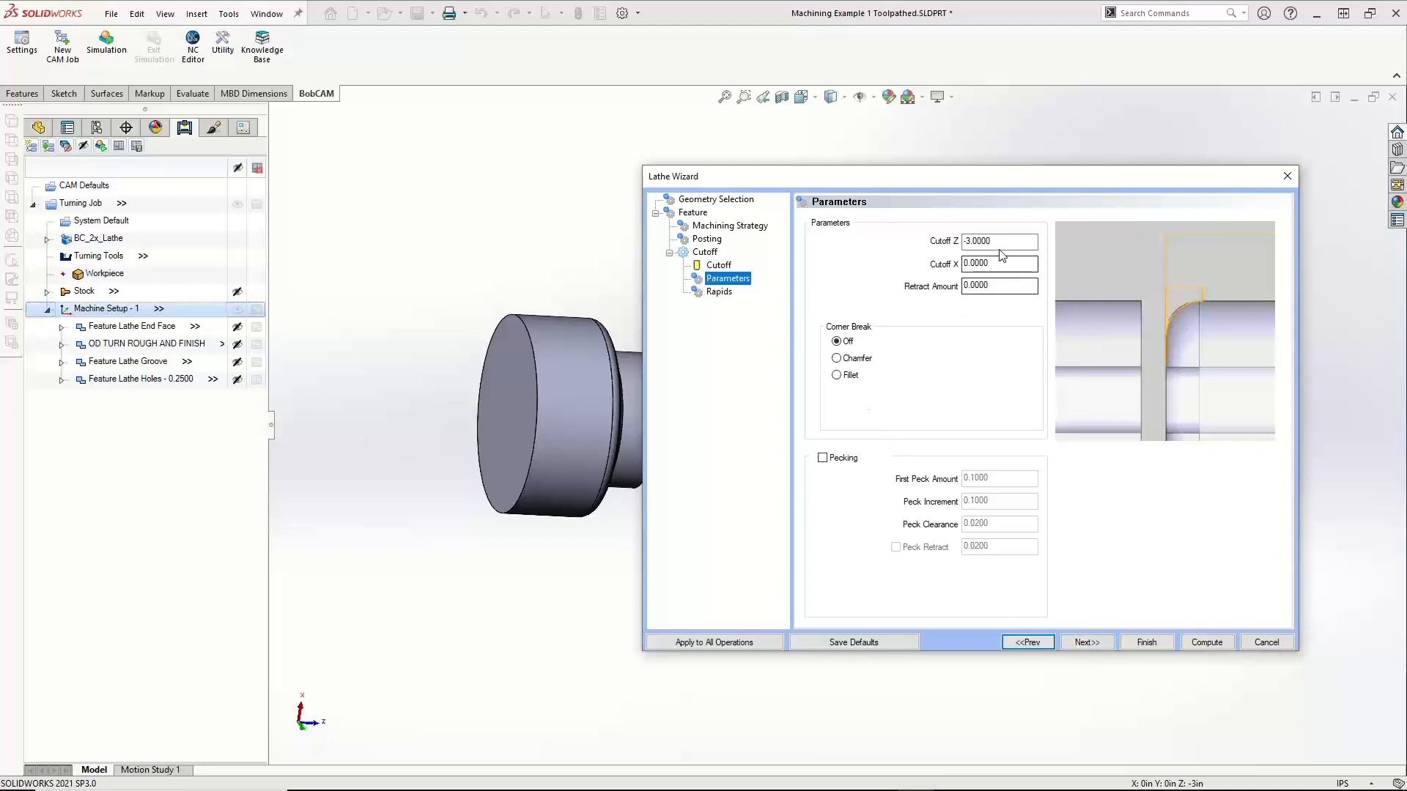
# Check Cutoff Z, try a Cutoff X of .5, and return Cutoff X to 0
pyautogui.moveTo(997, 242); pyautogui.dragTo(936, 242)
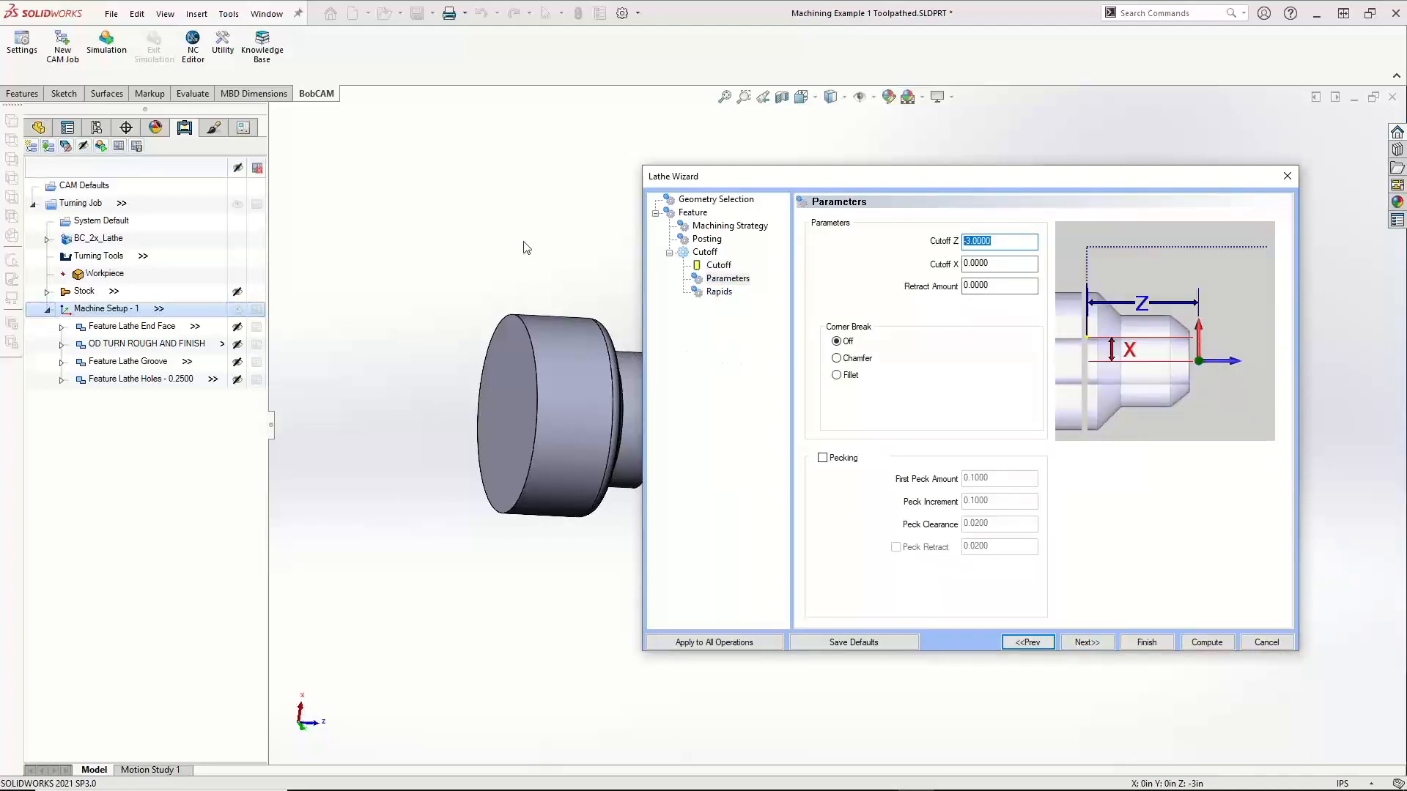
pyautogui.click(998, 264)
pyautogui.moveTo(998, 267); pyautogui.dragTo(941, 275)
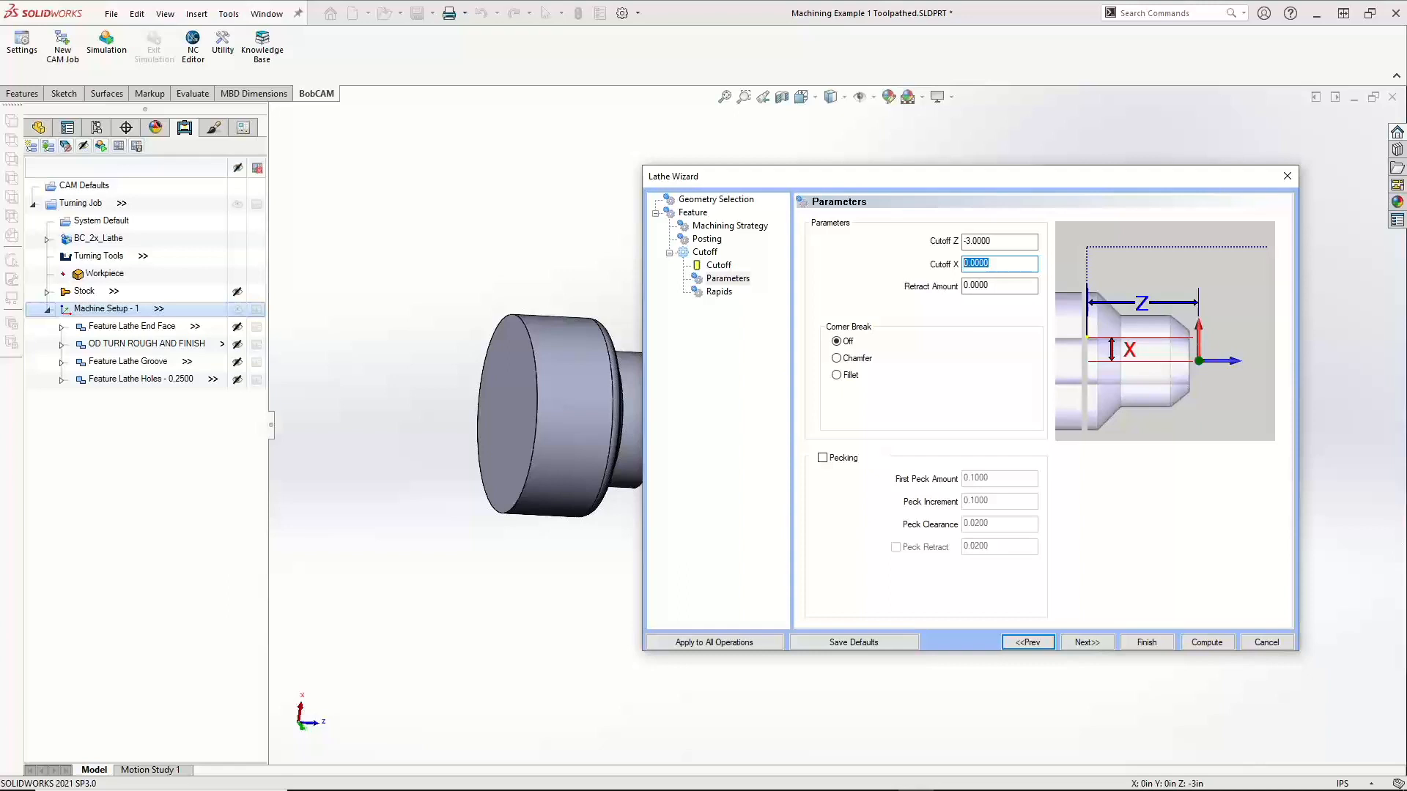
pyautogui.write('.5')
pyautogui.doubleClick(964, 265)
pyautogui.write('0')
# Preview the Chamfer and Fillet corner breaks for the cutoff, and set the corner break back to Off
pyautogui.click(837, 342)
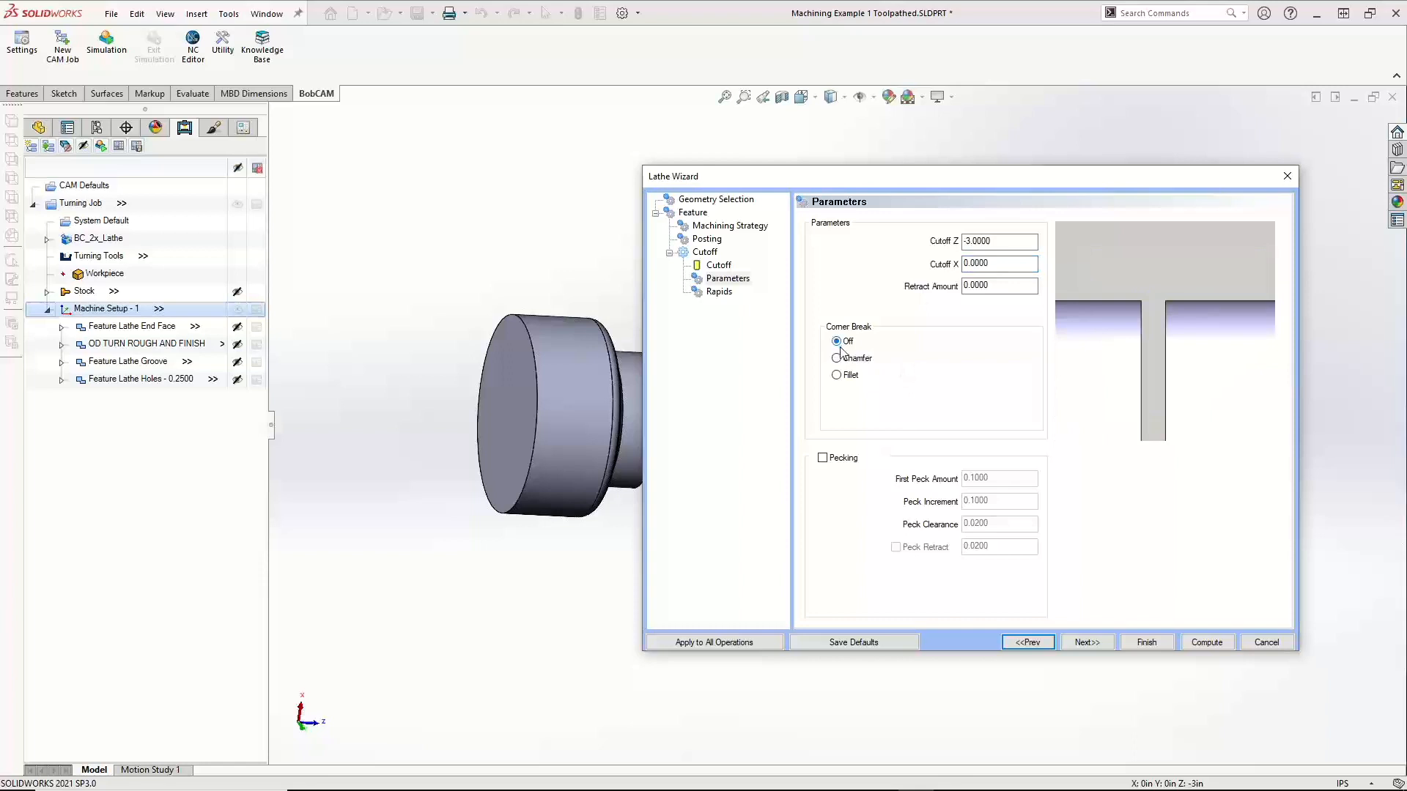
pyautogui.click(838, 360)
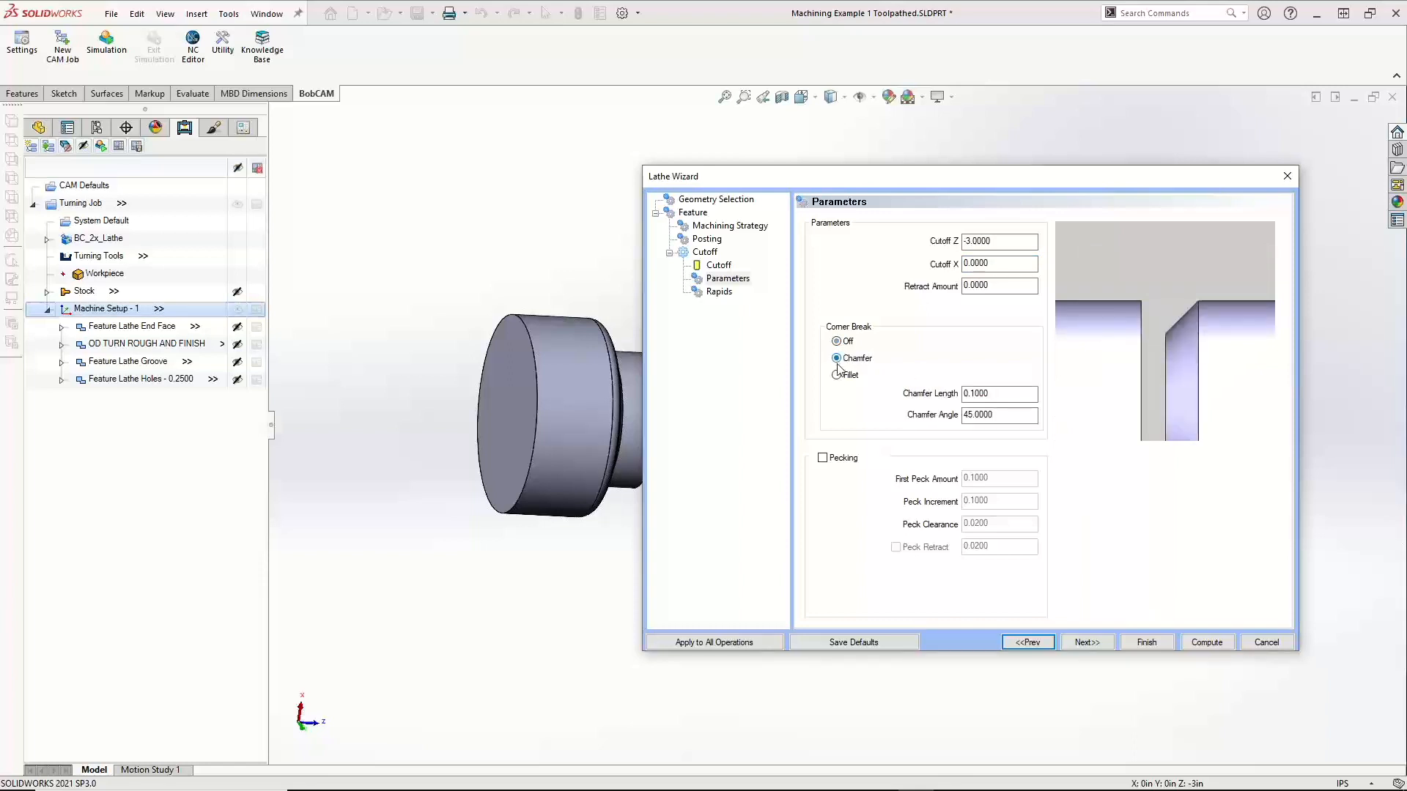
pyautogui.click(837, 375)
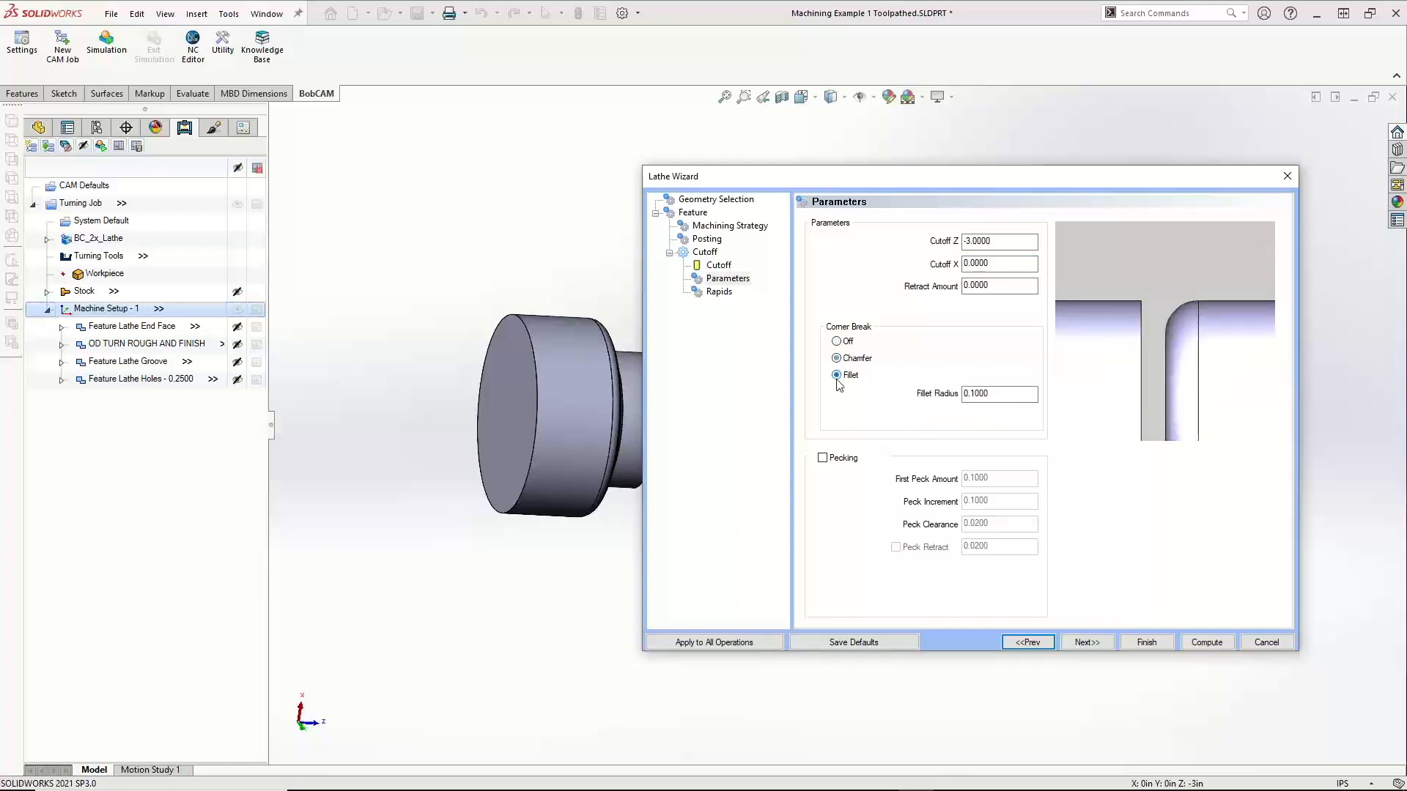
pyautogui.click(836, 342)
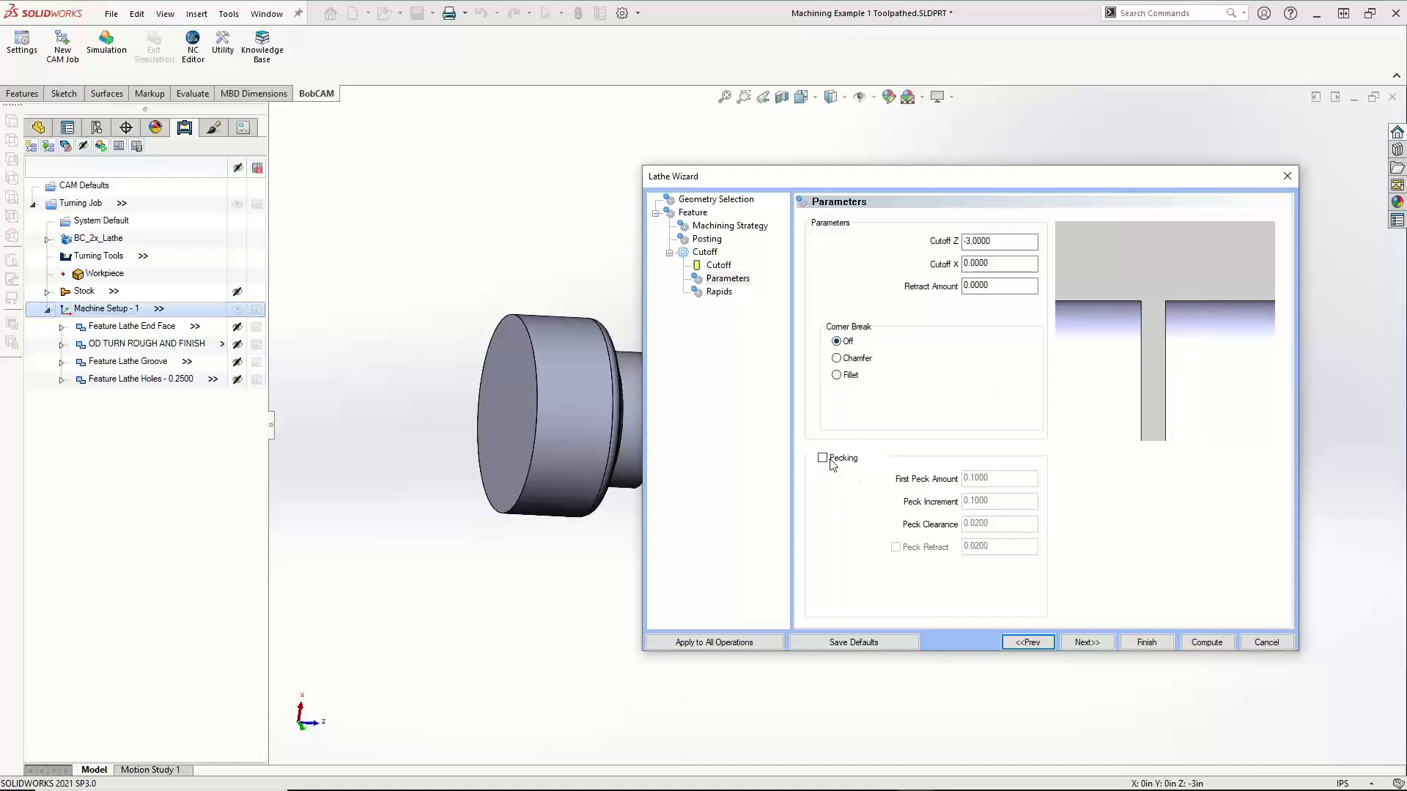
# Enable pecking to inspect the first peck amount, peck increment and peck clearance, and turn pecking off again
pyautogui.click(823, 458)
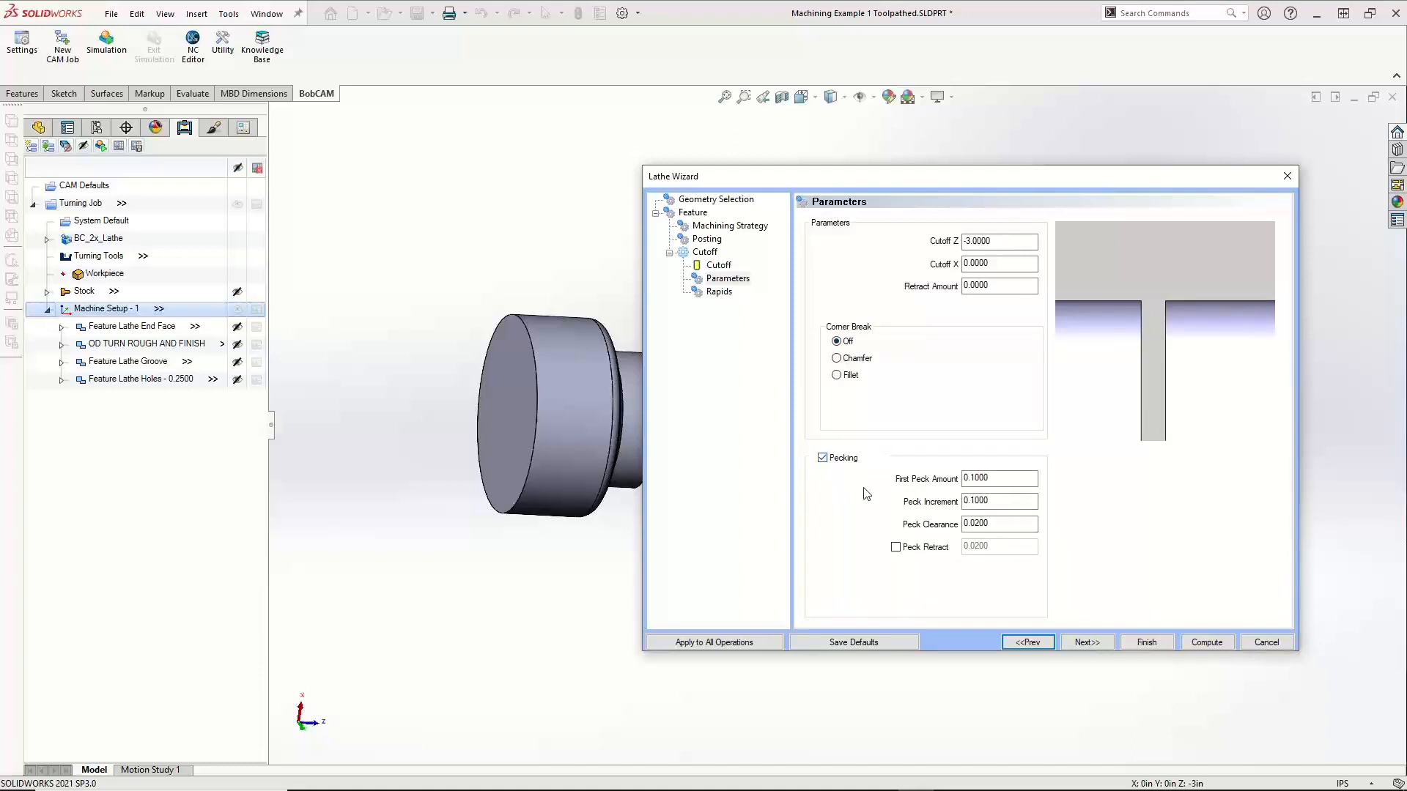
pyautogui.click(996, 478)
pyautogui.click(1006, 502)
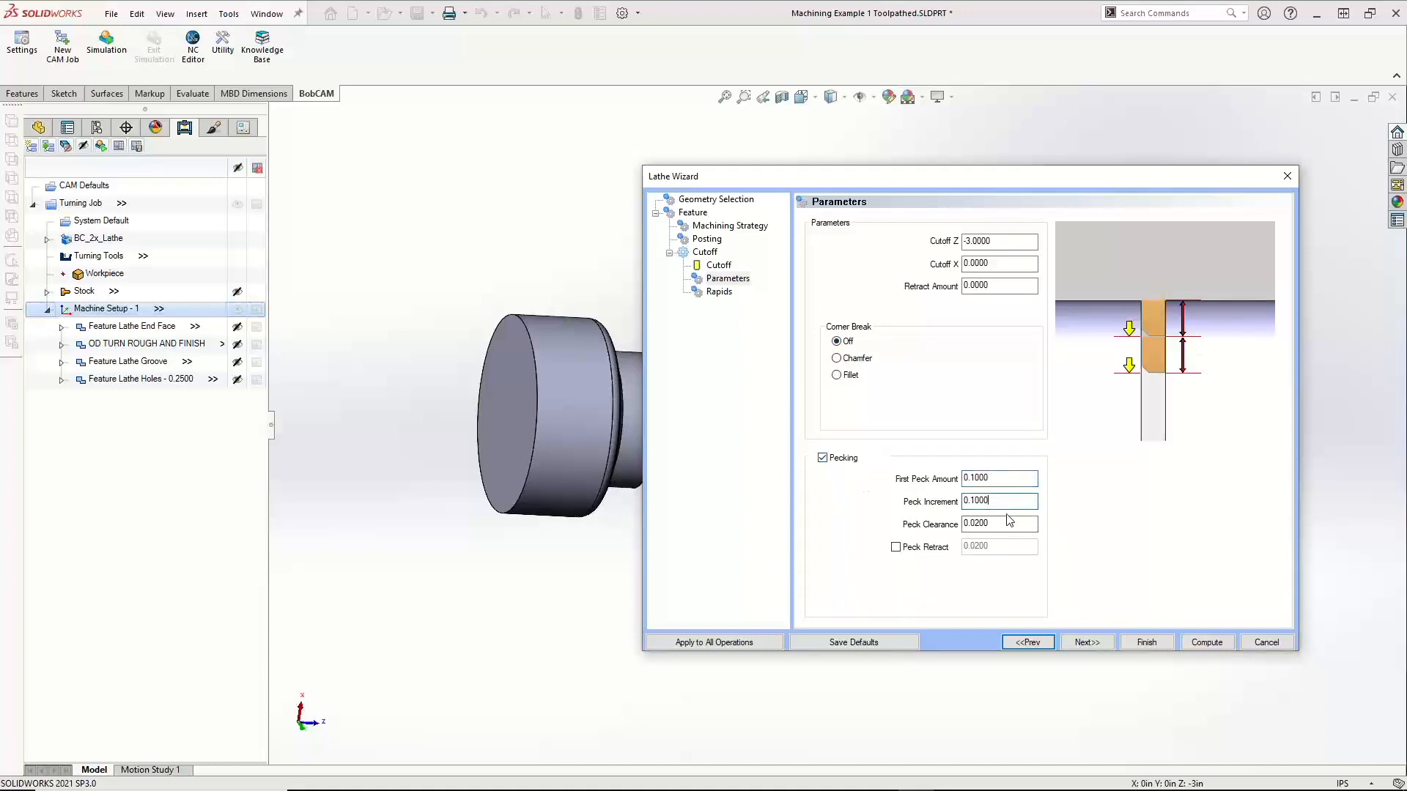
pyautogui.click(1009, 524)
pyautogui.click(822, 457)
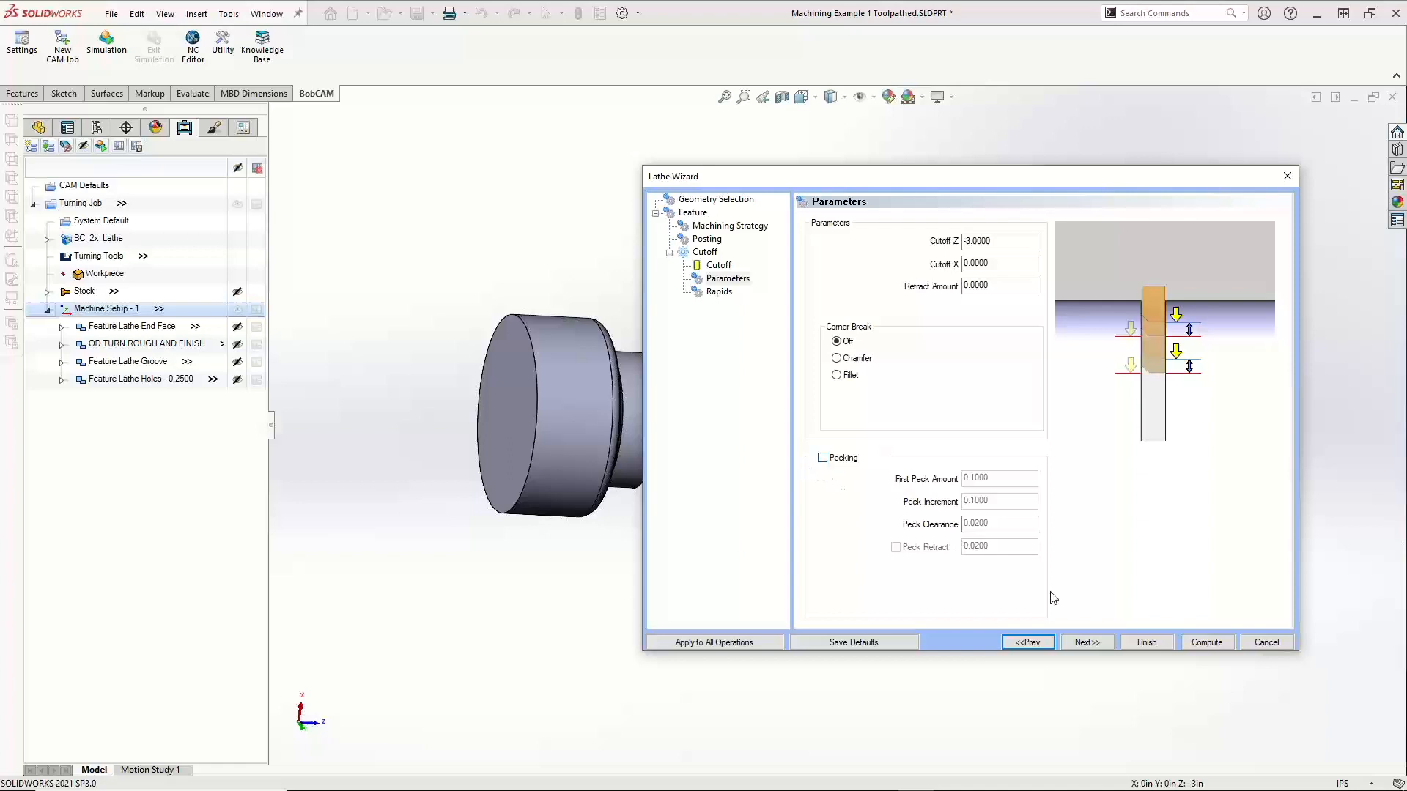
# Keep the default rapid approach and exit, and compute the cutoff toolpath
pyautogui.click(1089, 645)
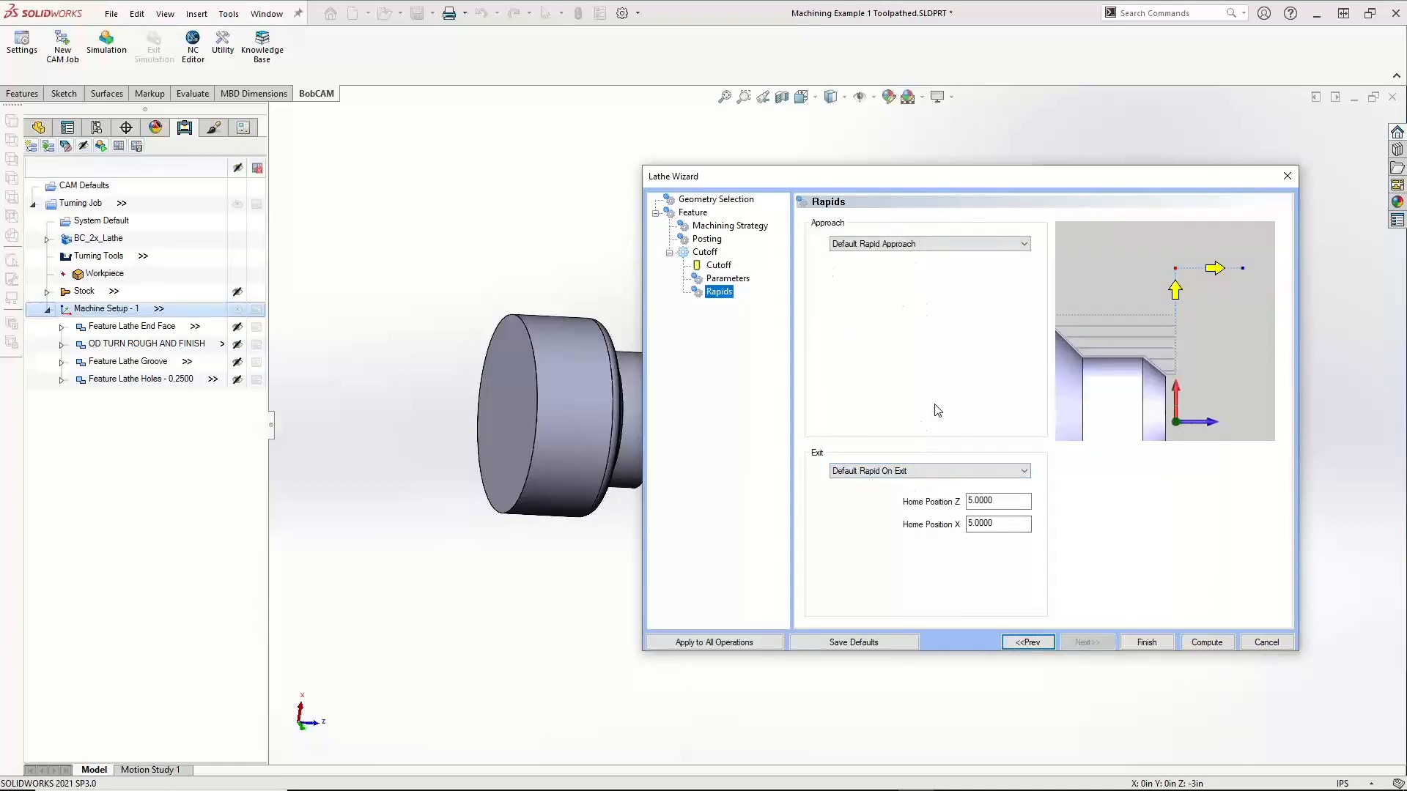
pyautogui.click(1212, 644)
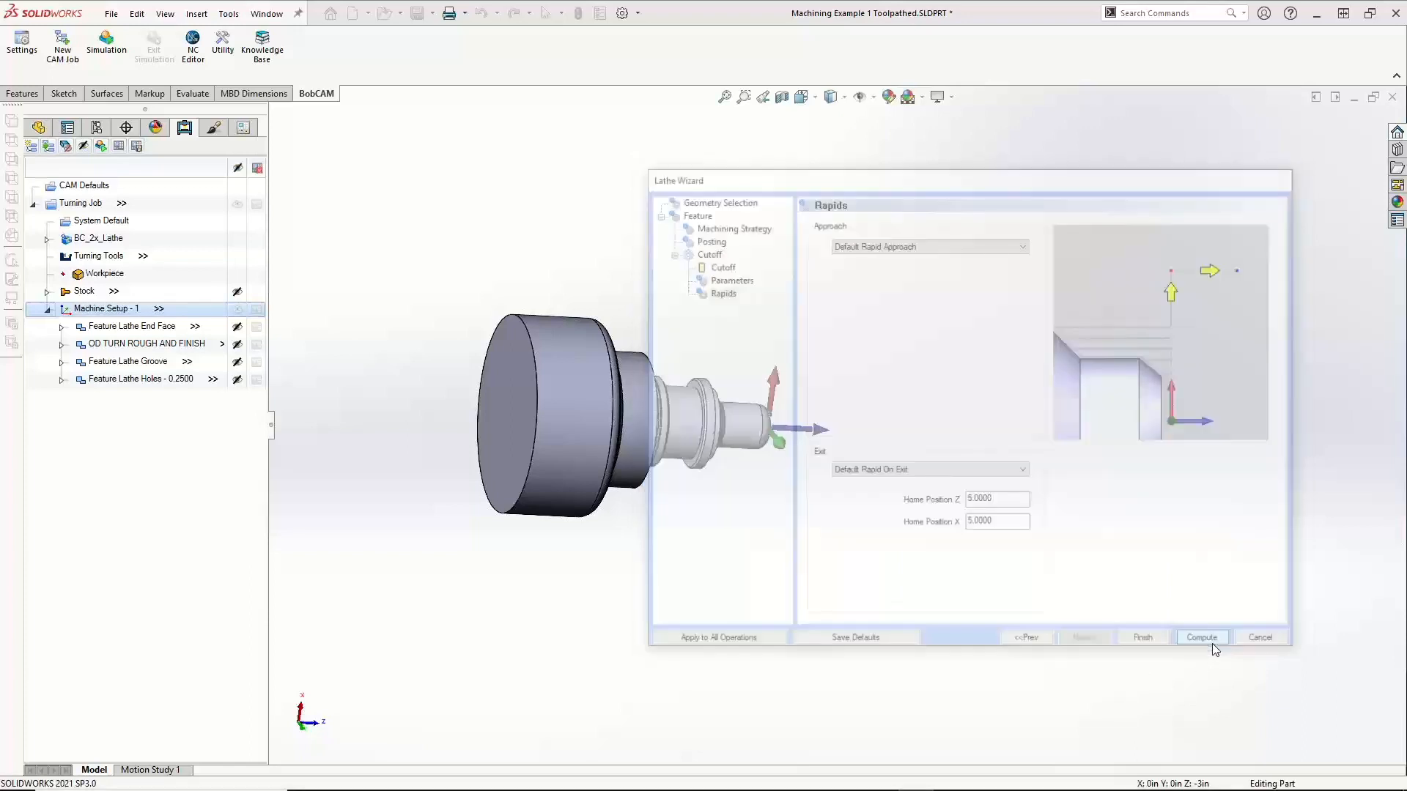
pyautogui.moveTo(654, 487); pyautogui.dragTo(676, 519, button='middle')
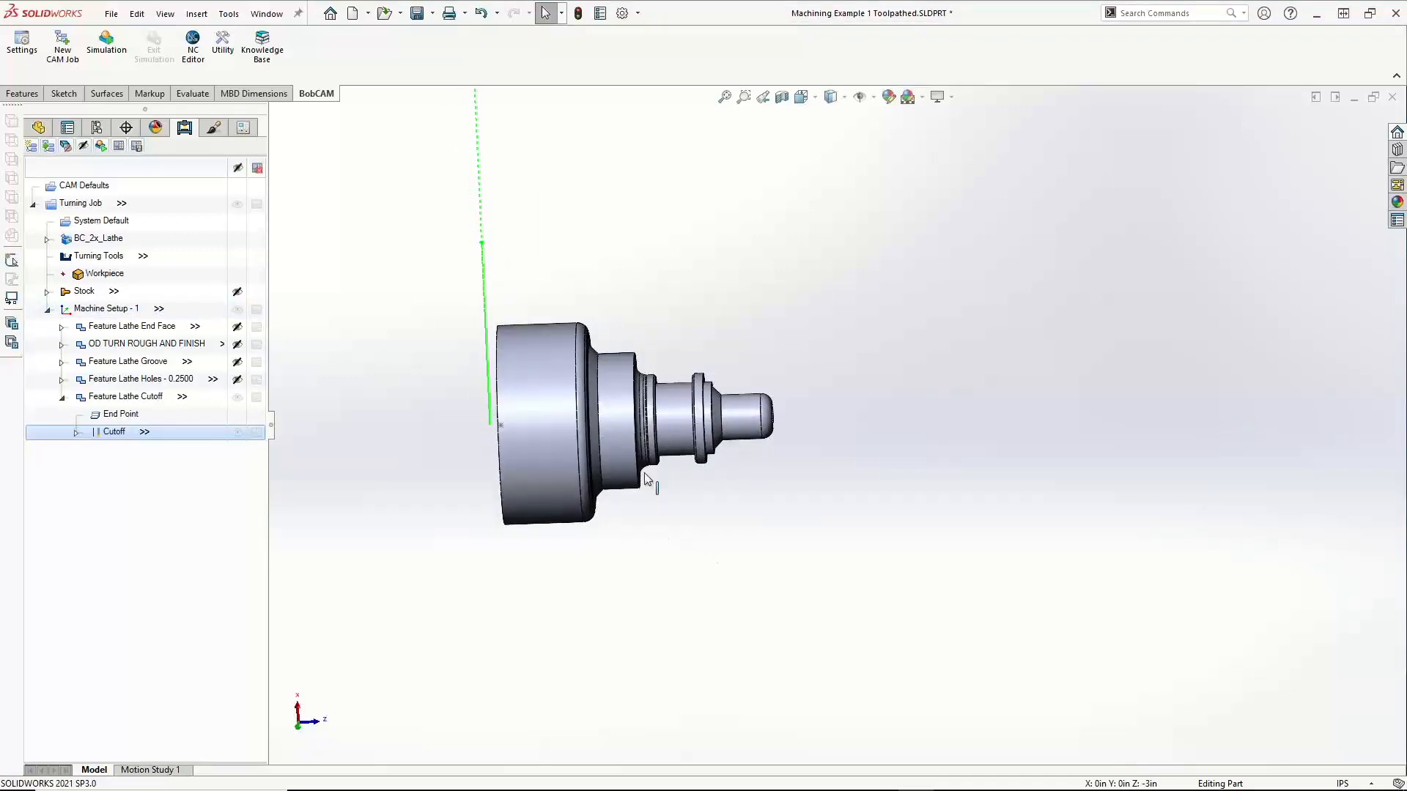
# Save the part file and collapse the Lathe Cutoff feature in the CAM tree
pyautogui.click(111, 14)
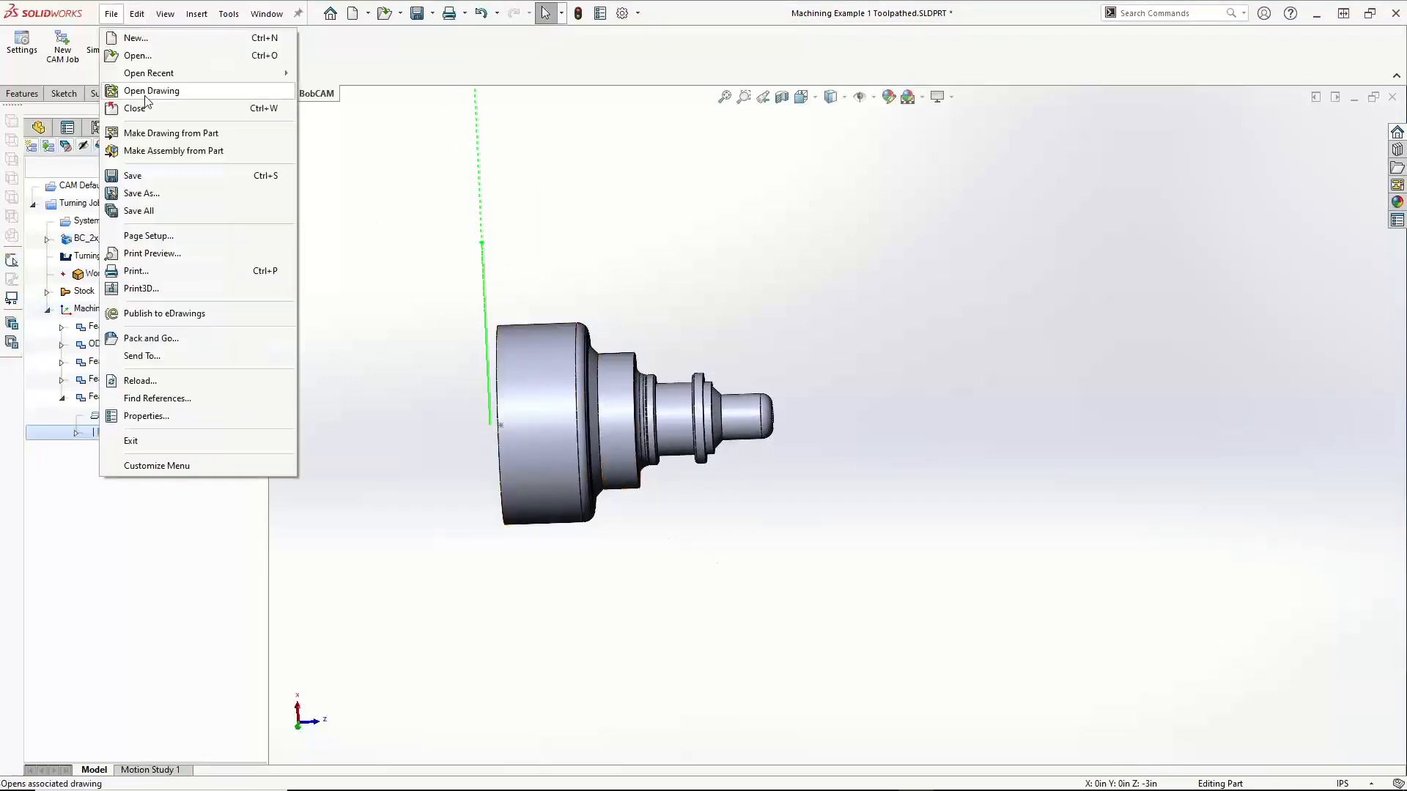
pyautogui.click(148, 176)
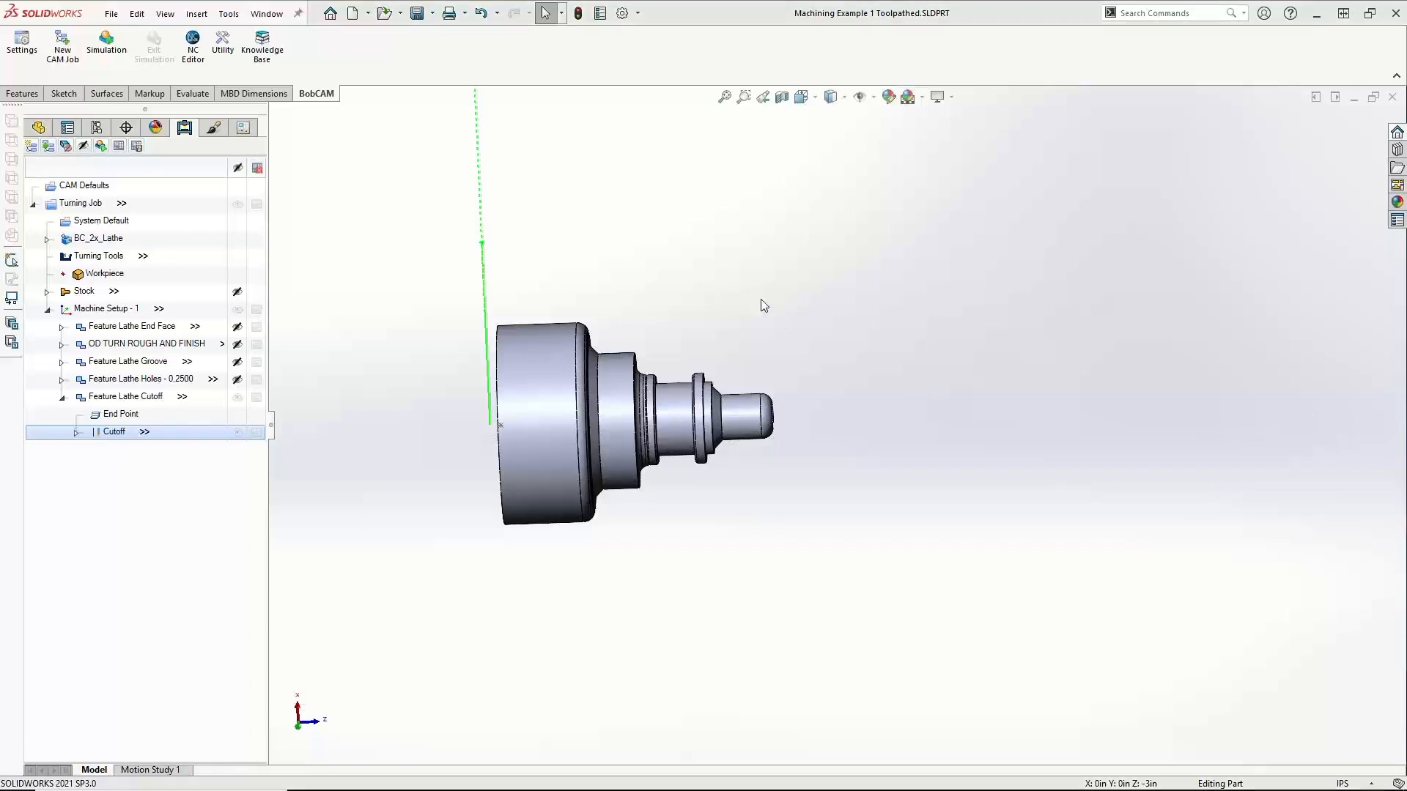
pyautogui.click(63, 399)
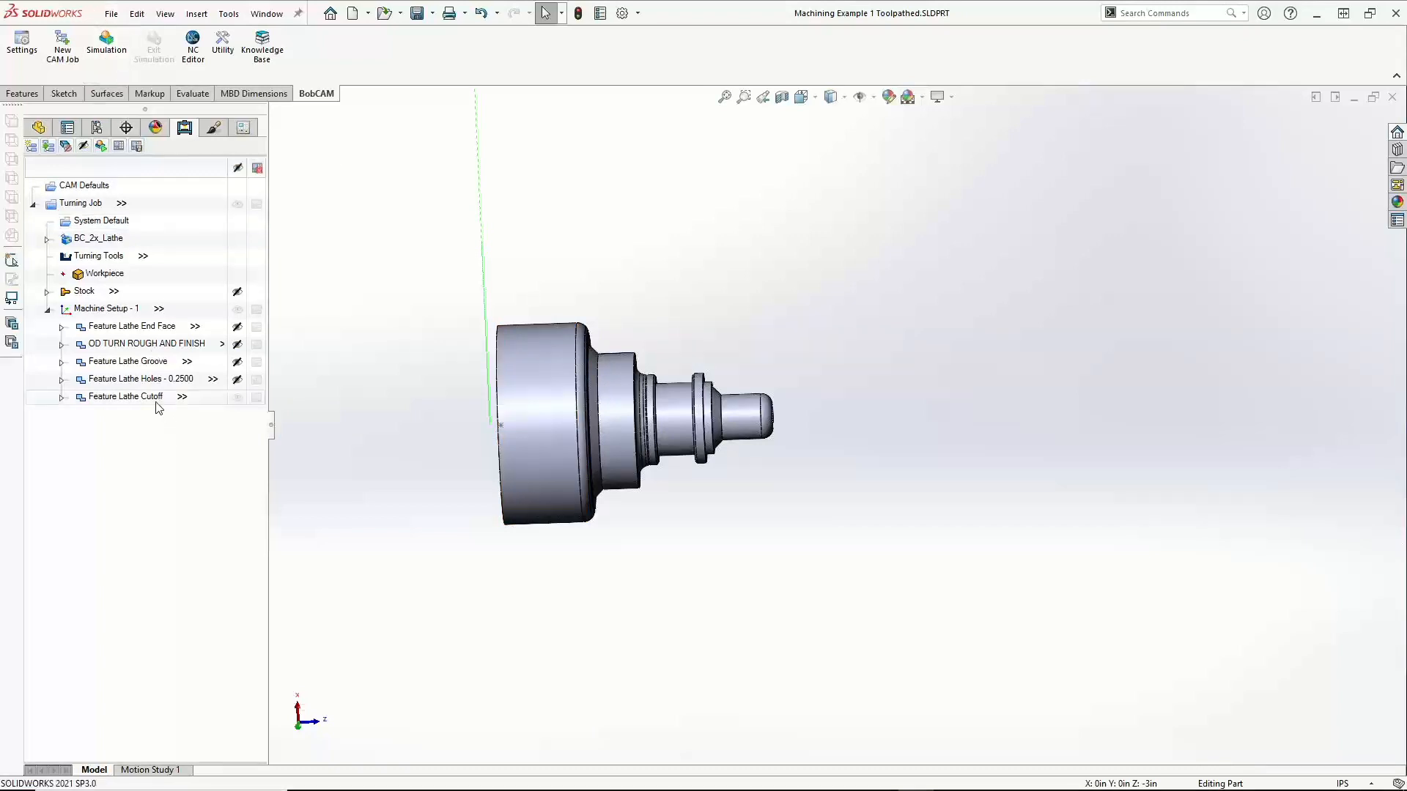
# Start the machining simulation of the turning job and frame the stock and first tool
pyautogui.click(107, 44)
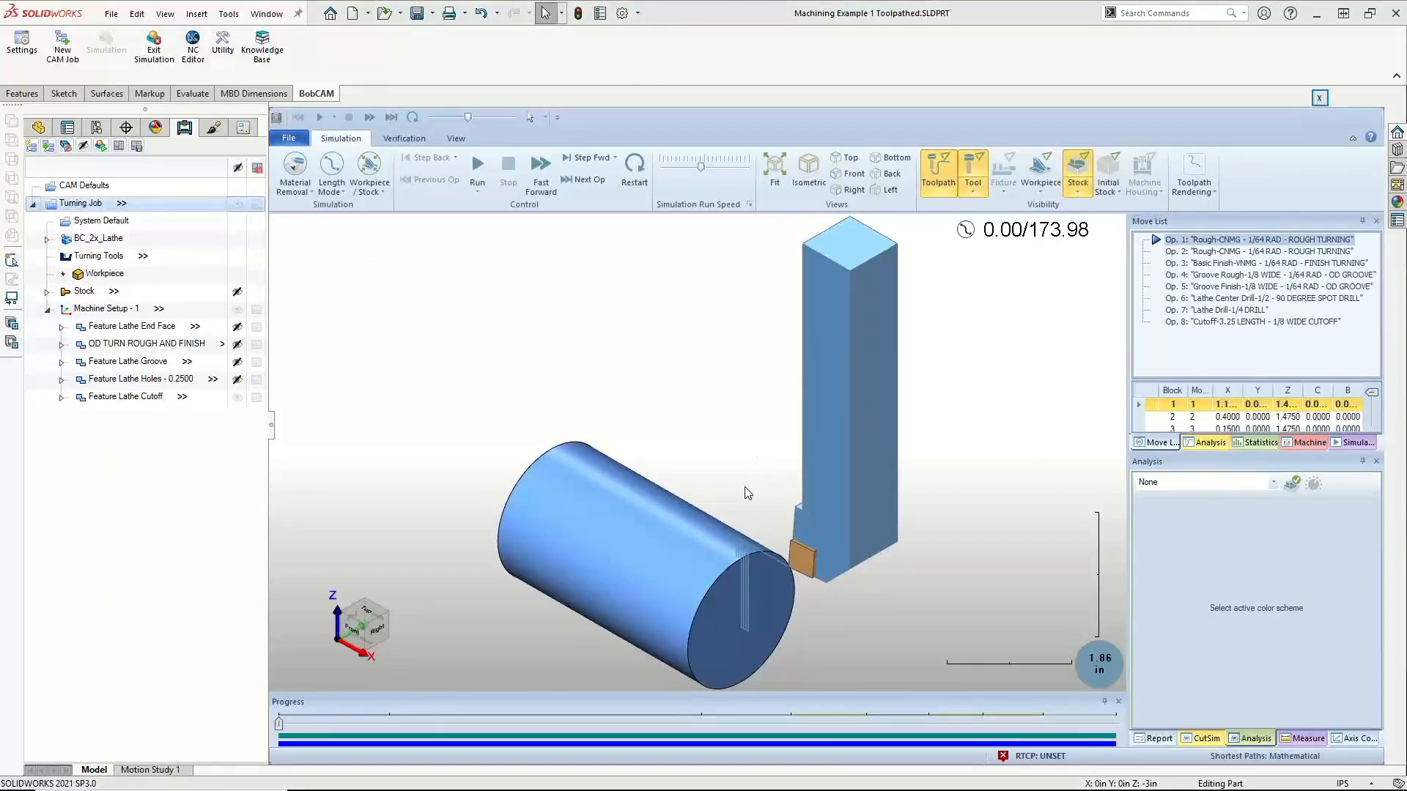
pyautogui.scroll(-3, 744, 493)
pyautogui.scroll(2, 748, 562)
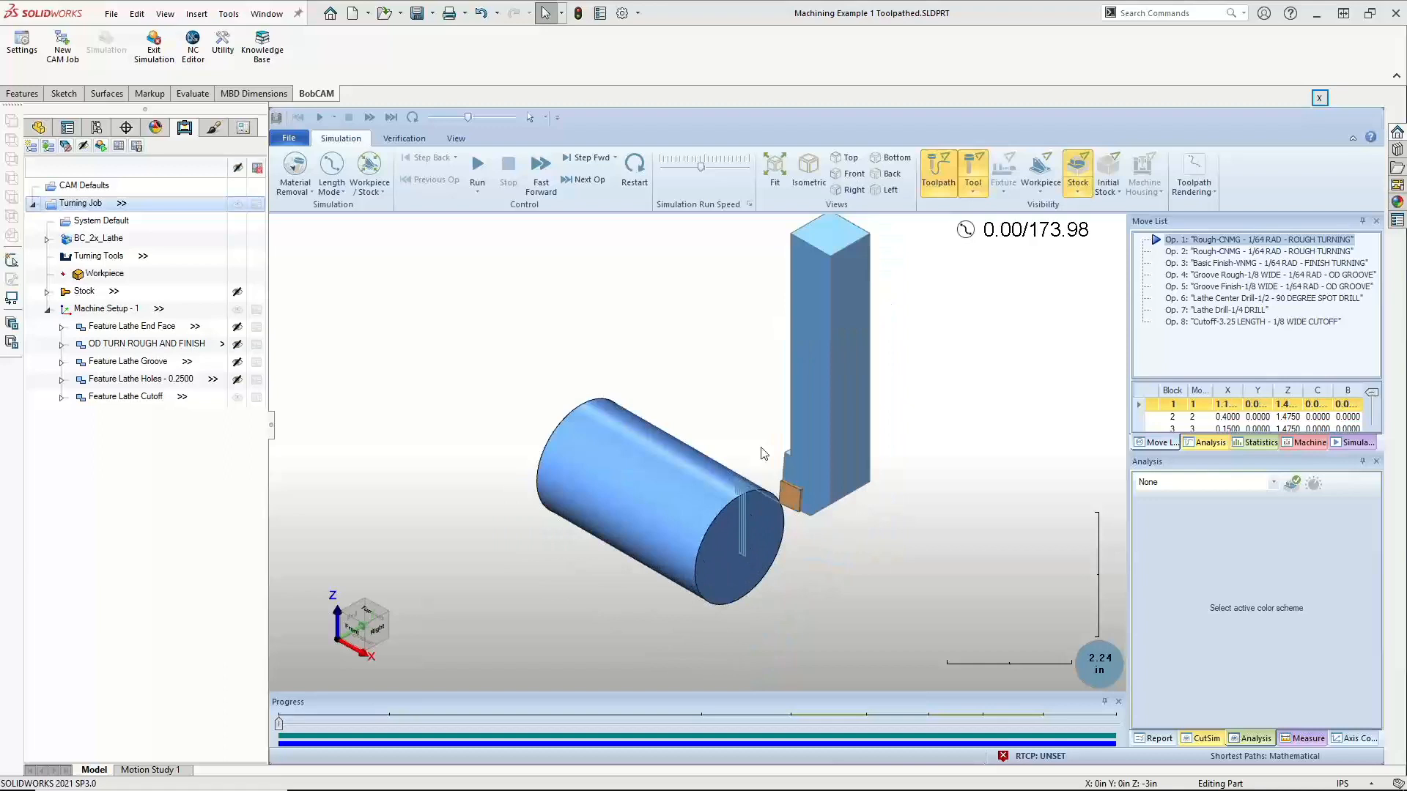
# Set the simulation's toolpath rendering to All Op with Segment turned off, and view the toolpaths around the stock
pyautogui.click(1204, 193)
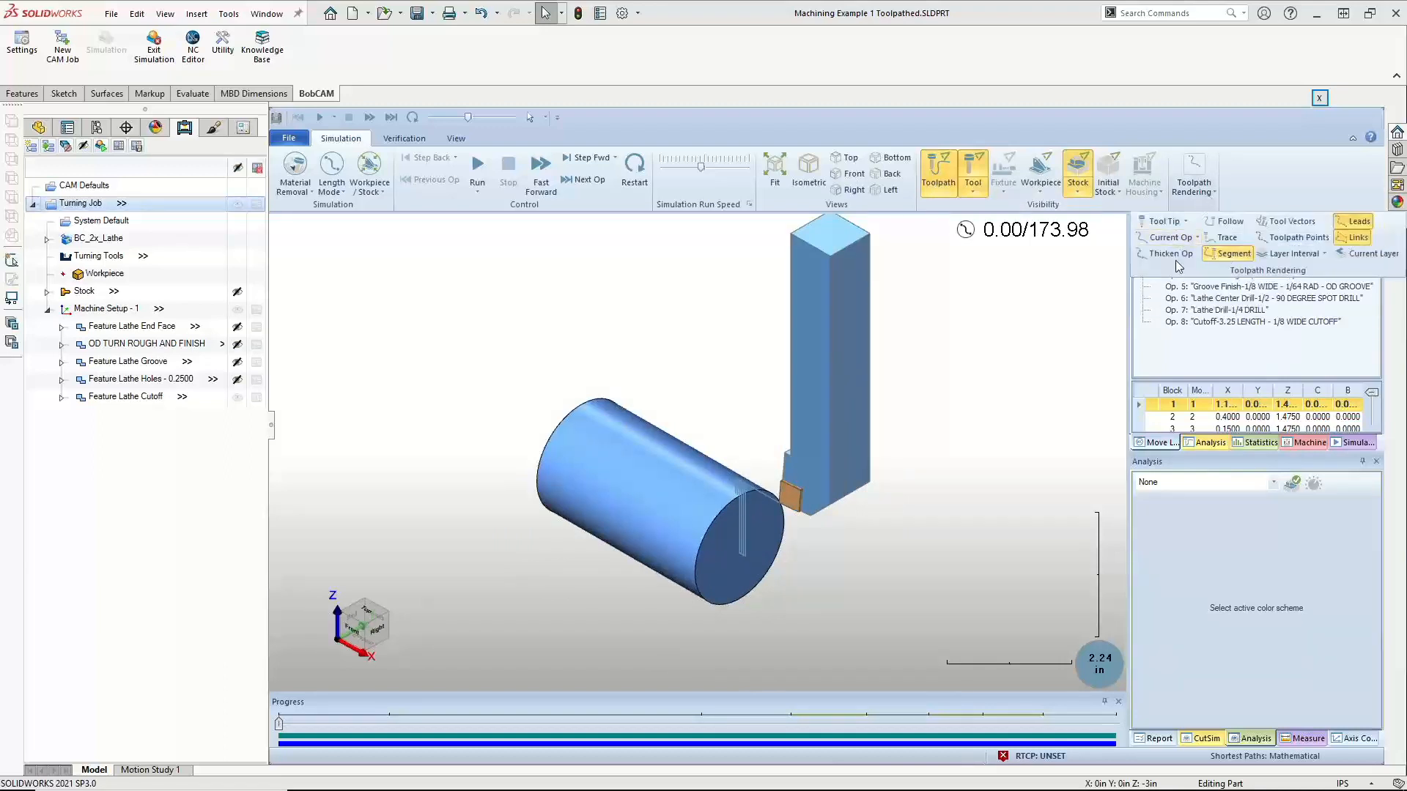
pyautogui.click(1089, 300)
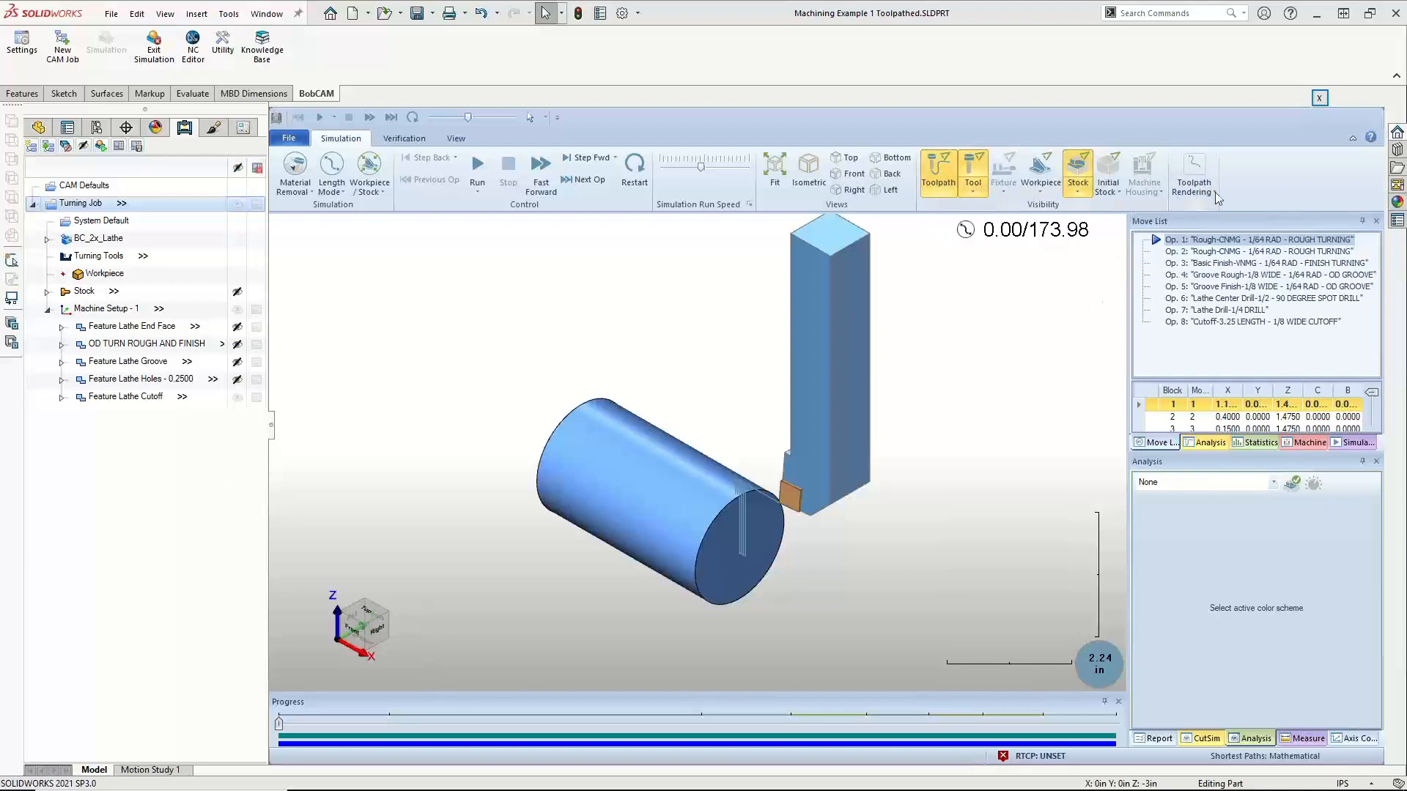
pyautogui.click(936, 180)
pyautogui.click(937, 180)
pyautogui.click(1192, 196)
pyautogui.click(1196, 239)
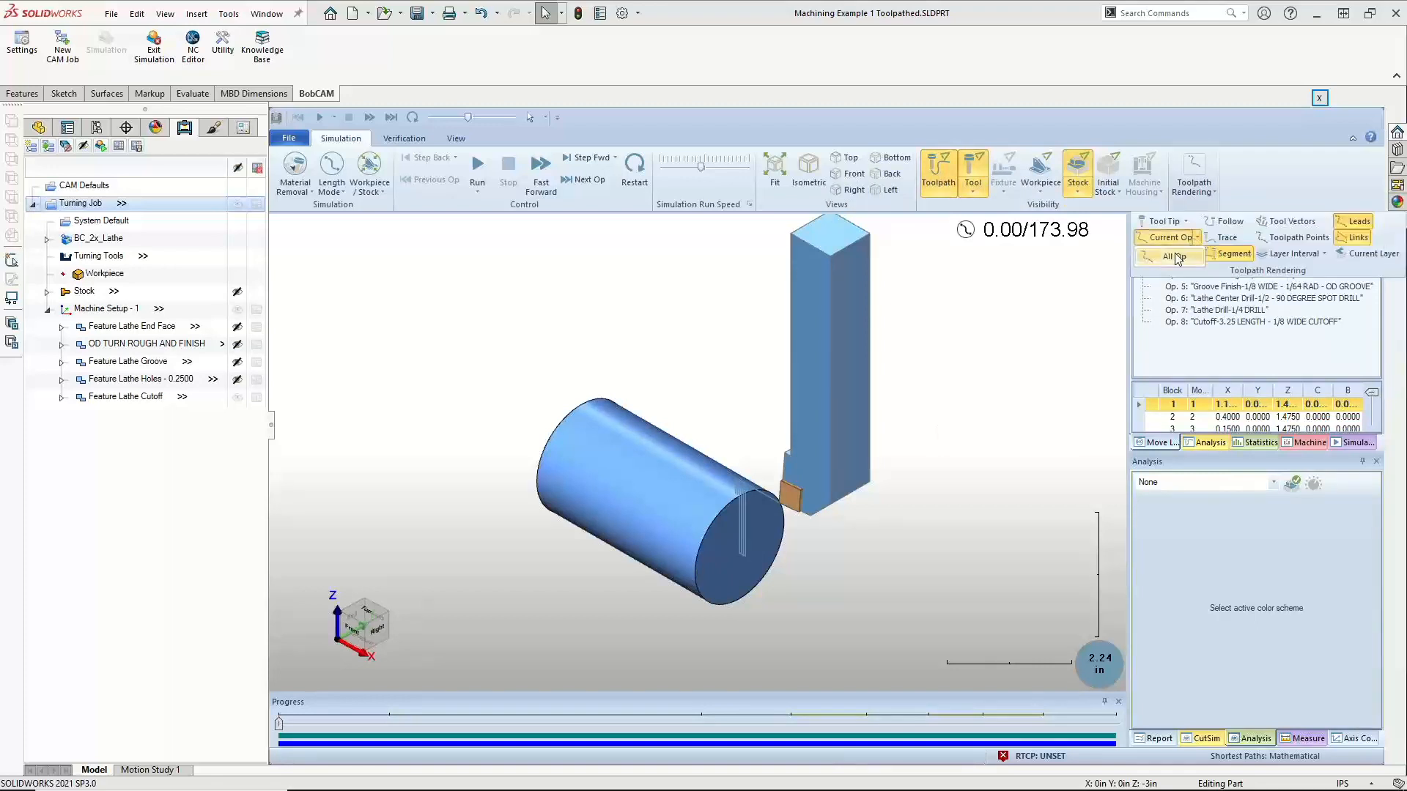
pyautogui.click(1174, 255)
pyautogui.click(1198, 186)
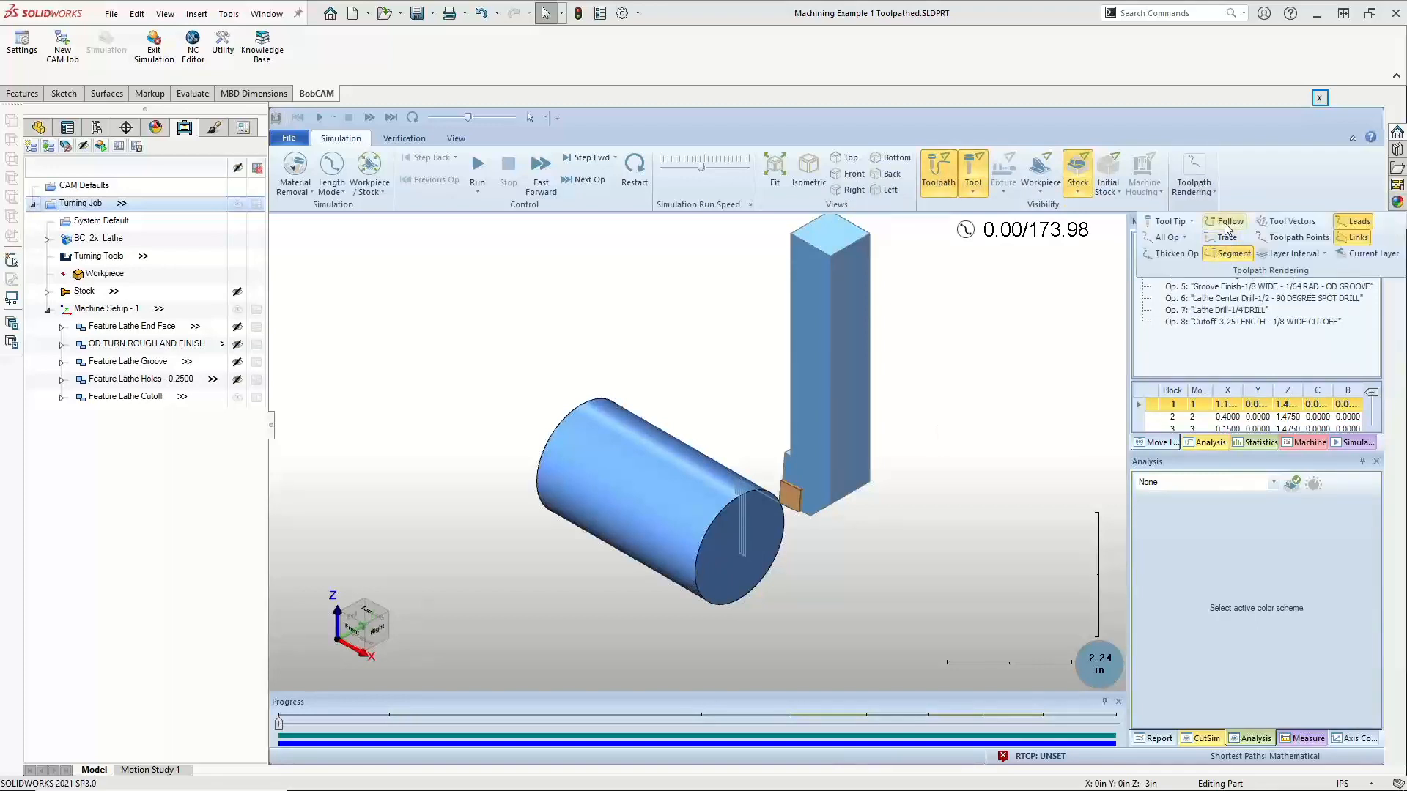
pyautogui.click(1230, 257)
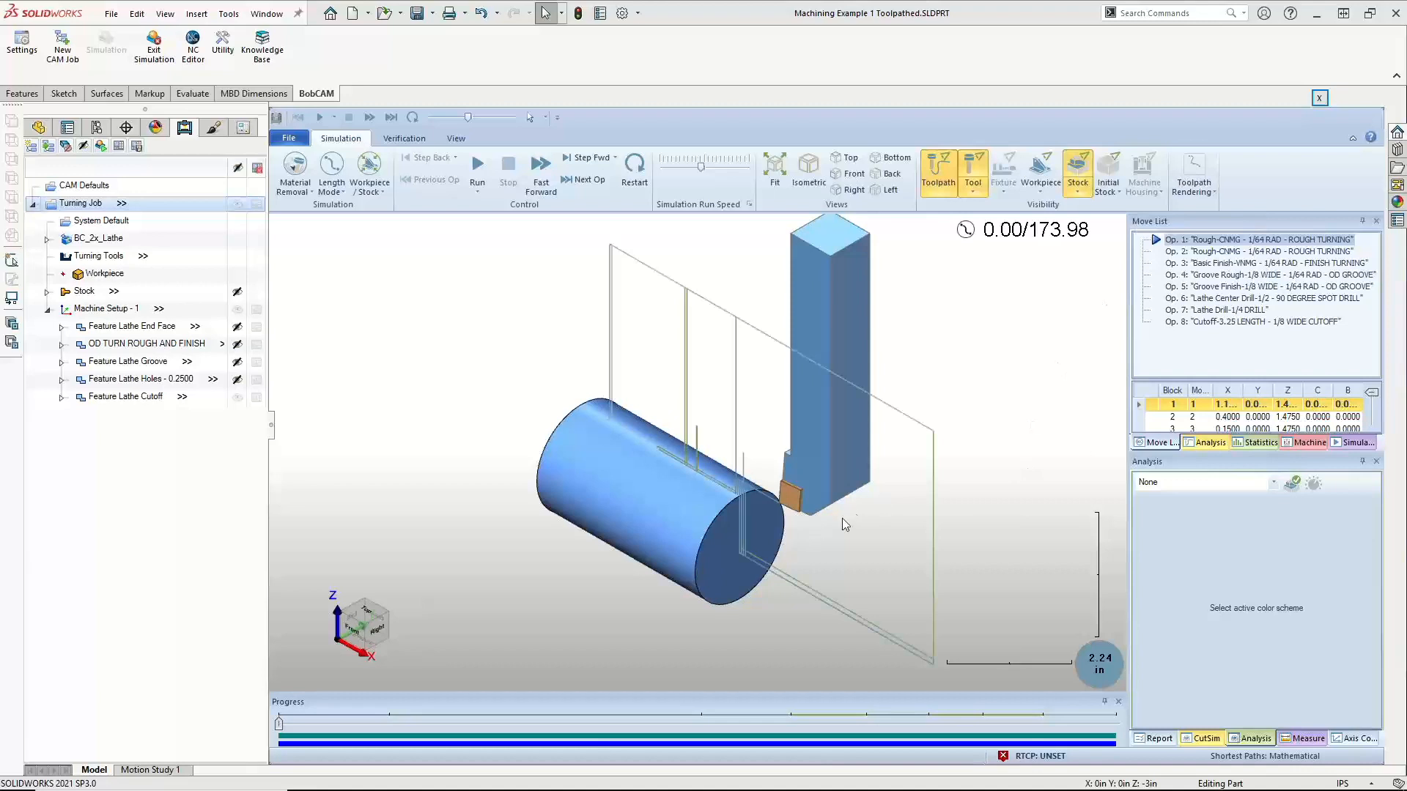
pyautogui.moveTo(833, 543)
pyautogui.mouseDown(button='middle')
pyautogui.moveTo(850, 488)
pyautogui.moveTo(859, 540)
pyautogui.moveTo(846, 540)
pyautogui.mouseUp(button='middle')
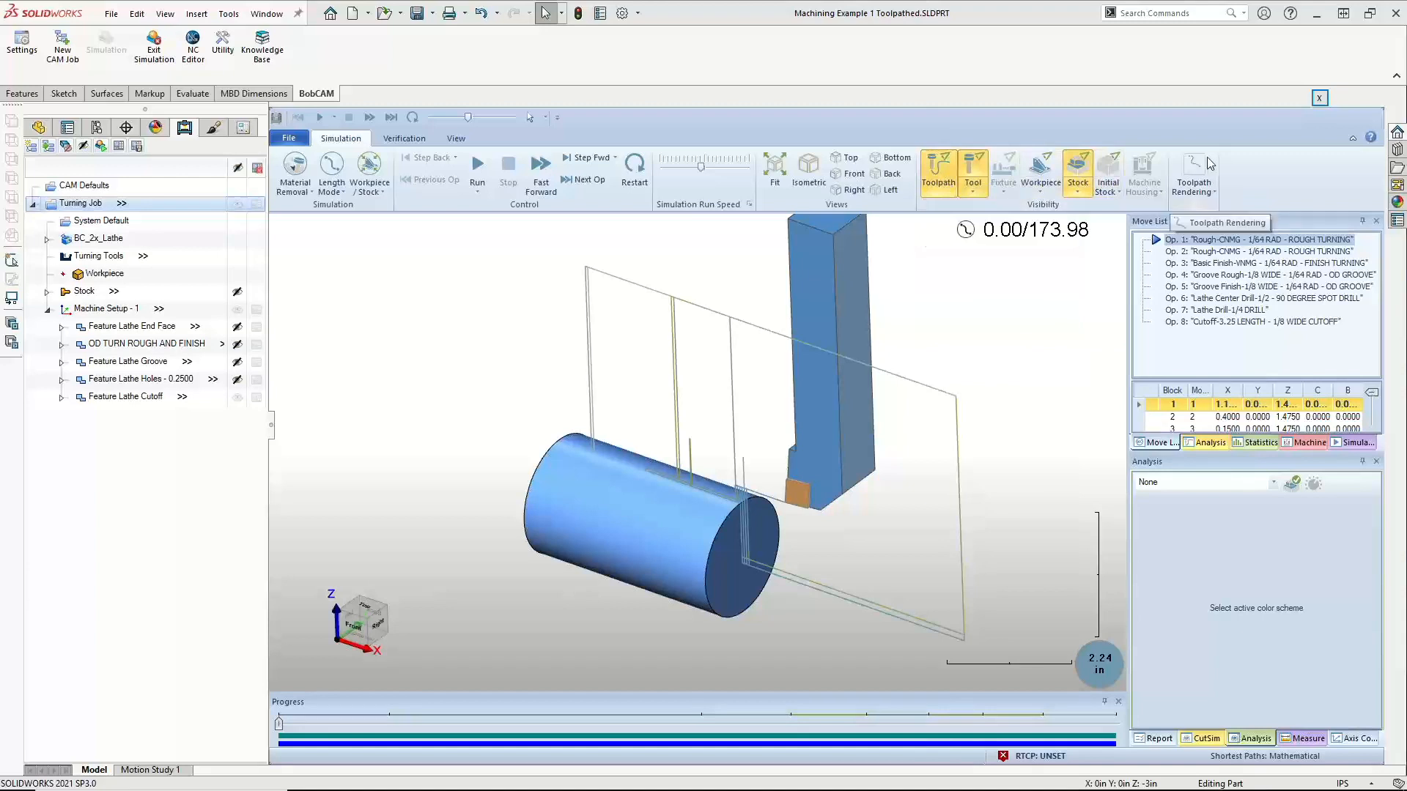
# Limit the simulation's toolpath rendering to Current Op
pyautogui.click(1209, 196)
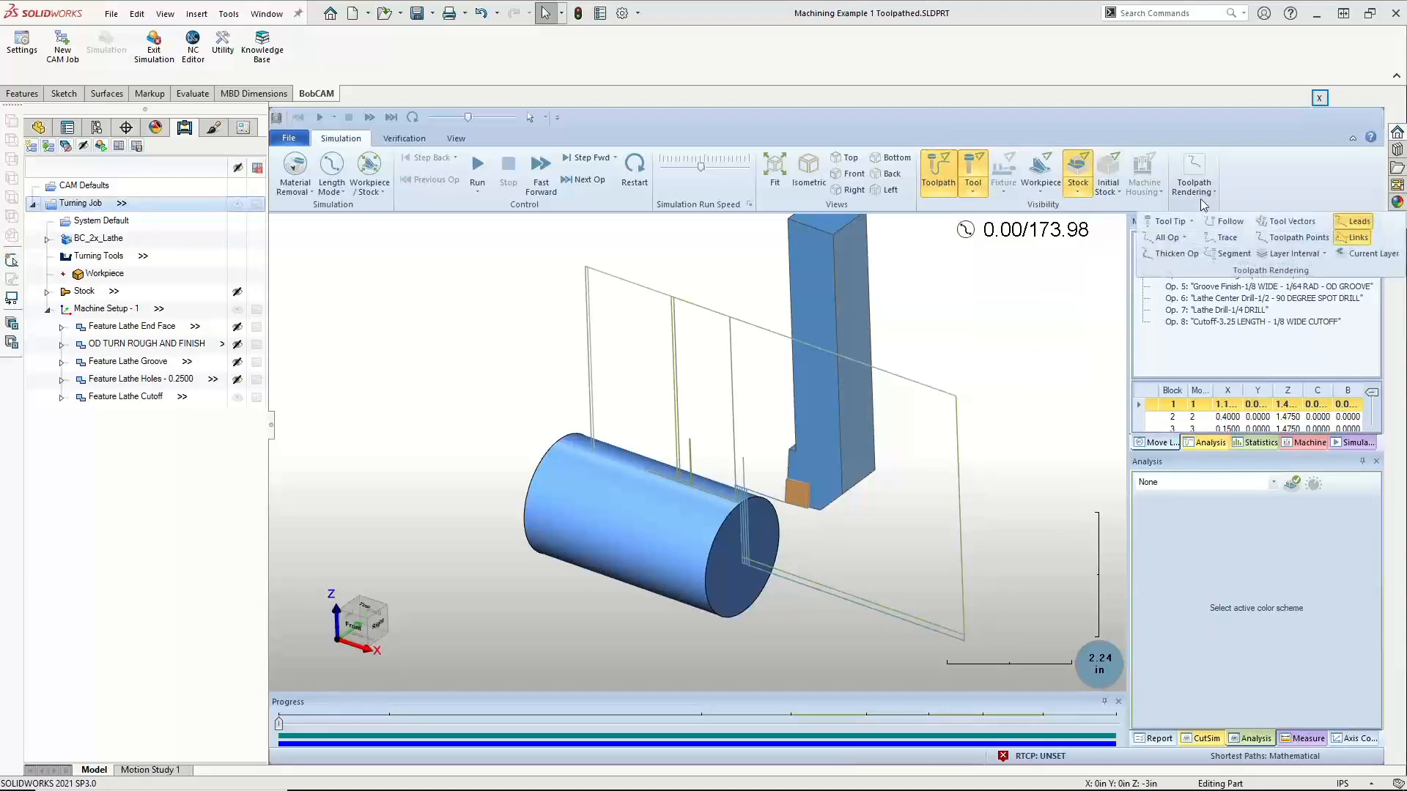
pyautogui.click(1185, 239)
pyautogui.click(1187, 257)
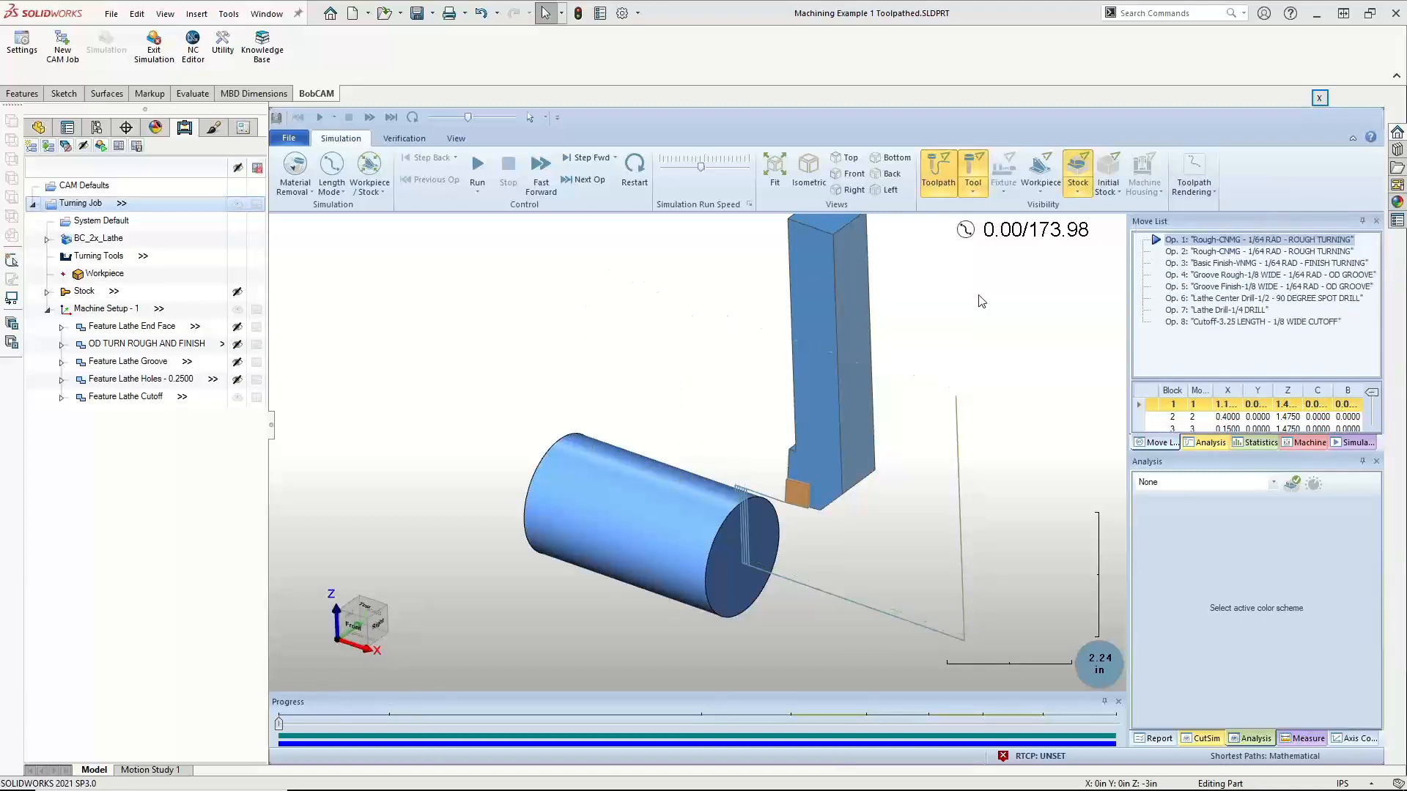
# Turn on Segment in the simulation's toolpath rendering for the current operation
pyautogui.click(1197, 192)
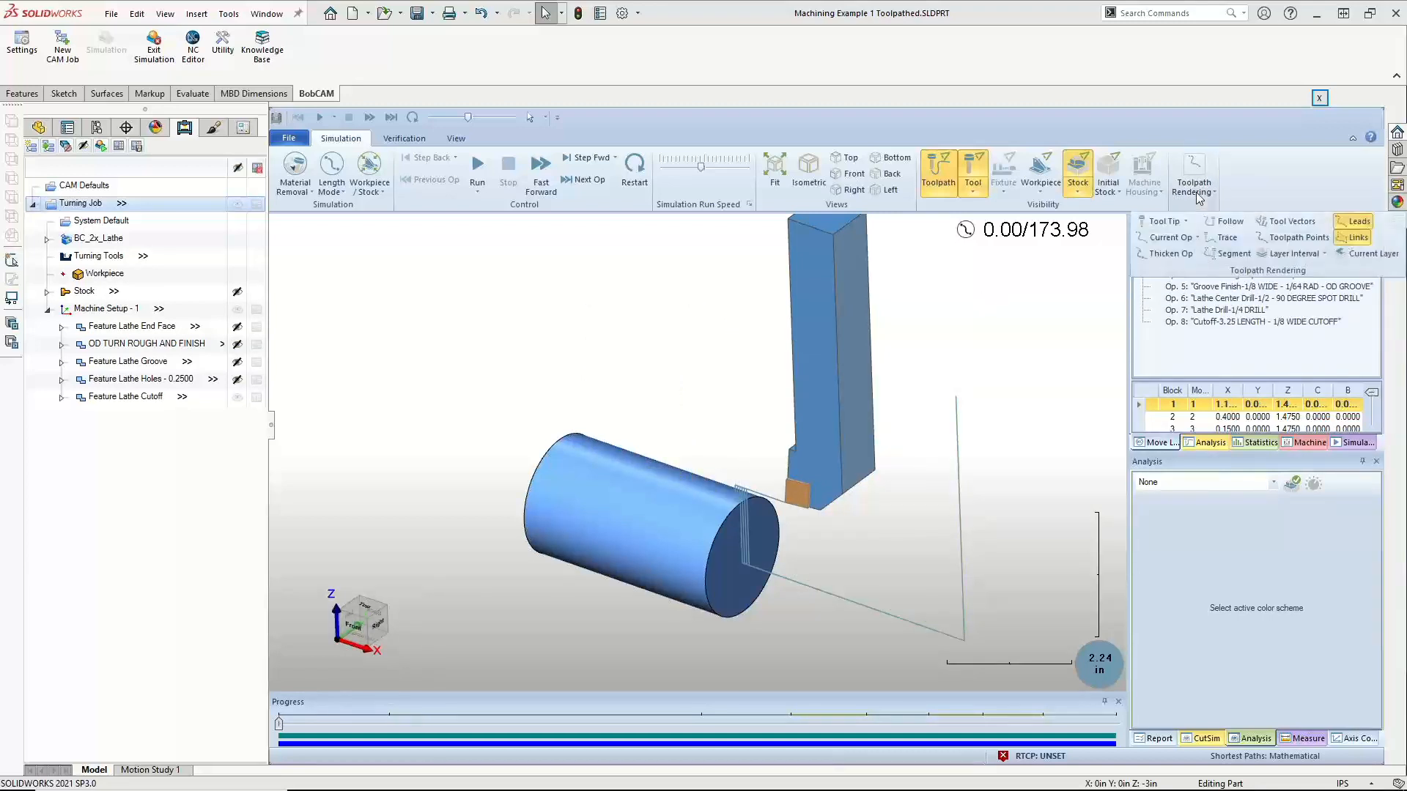
pyautogui.click(1228, 257)
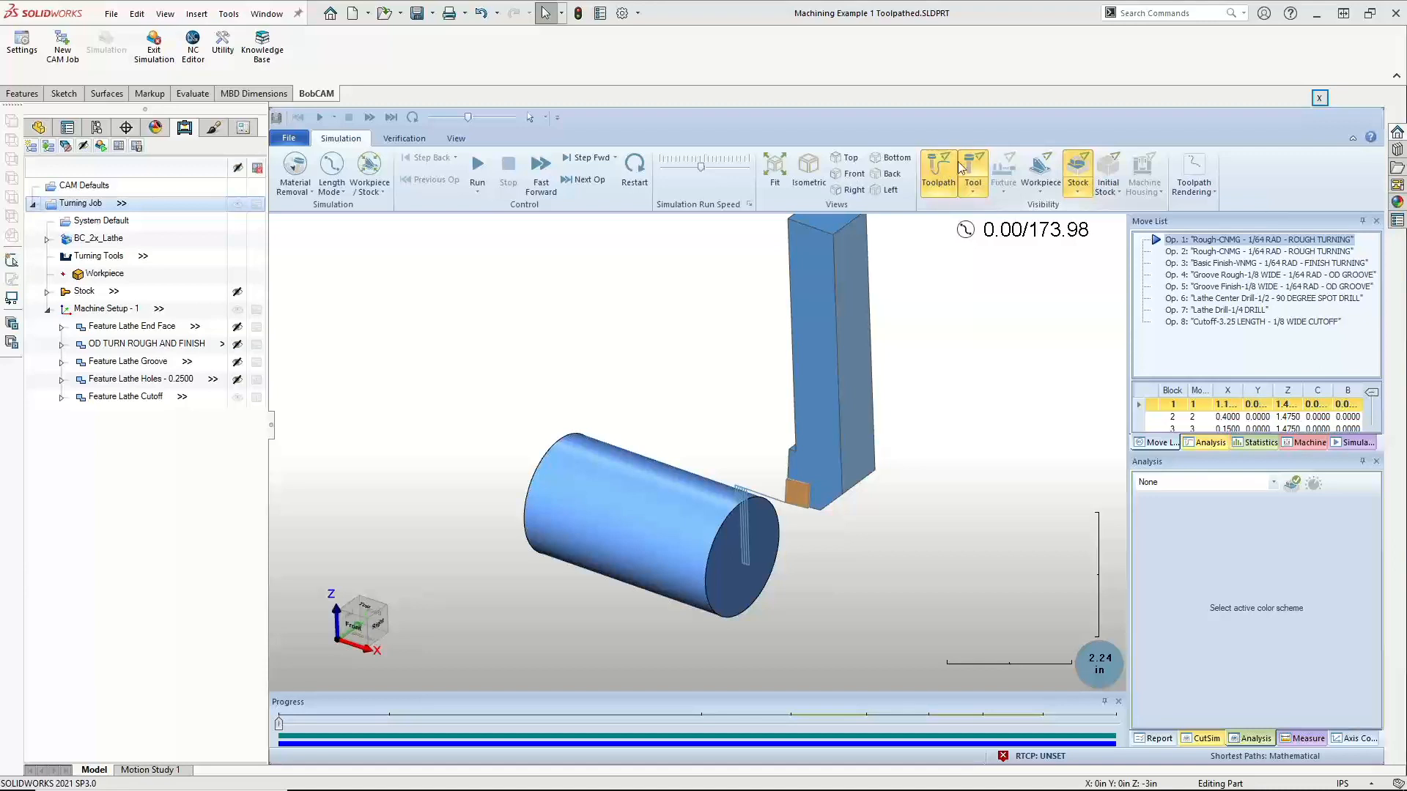
pyautogui.click(1203, 202)
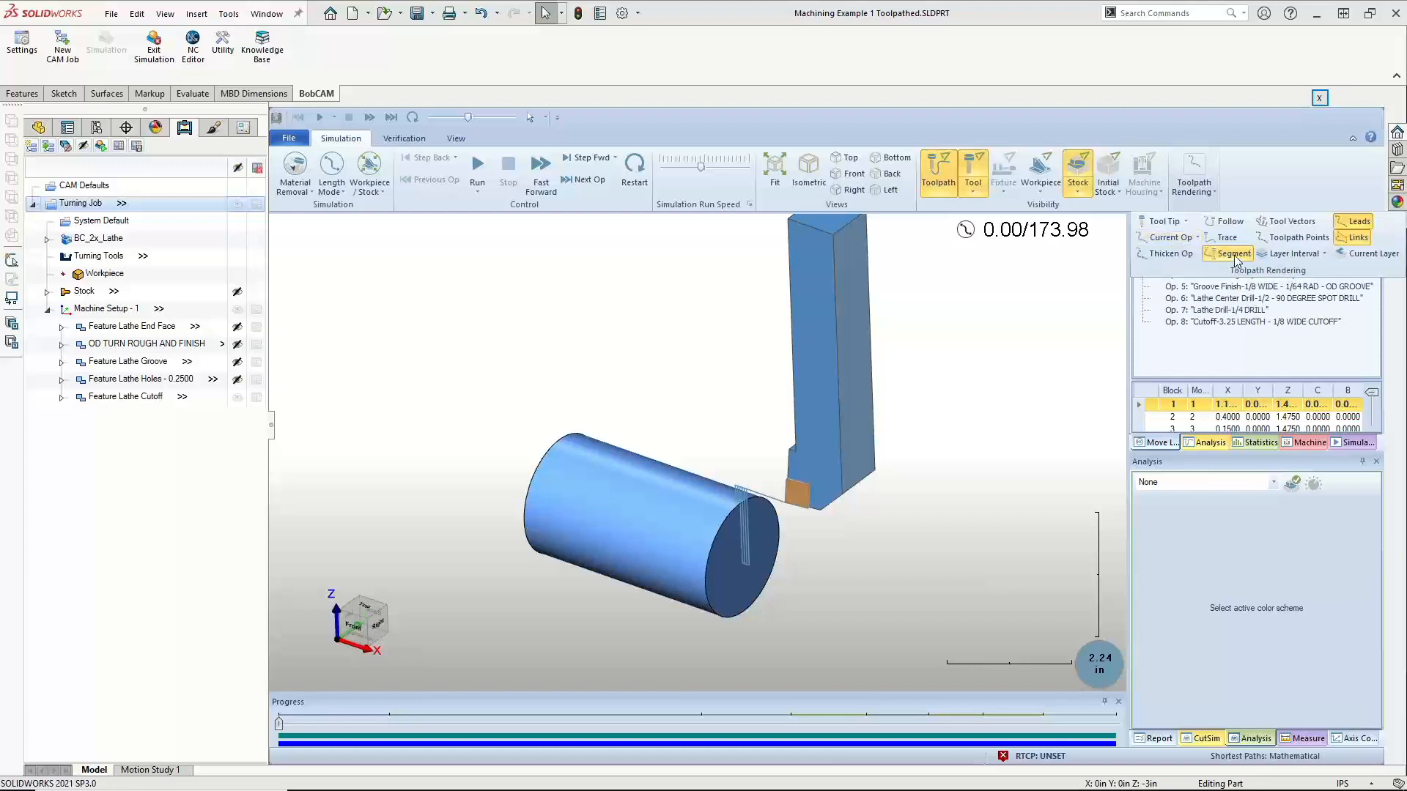
pyautogui.click(1043, 305)
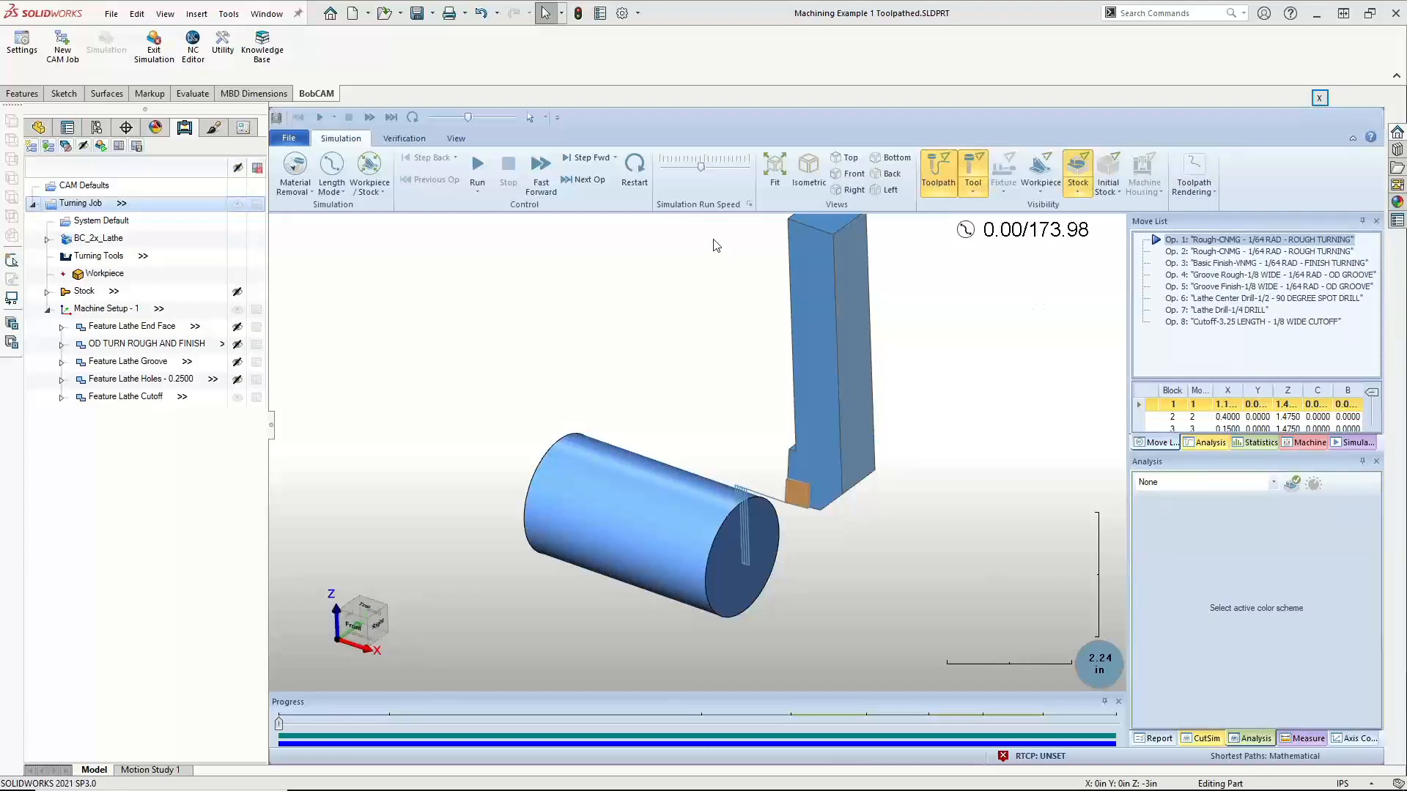
# Run the turning job simulation through the cutoff operation at a slightly reduced run speed
pyautogui.click(478, 166)
pyautogui.moveTo(694, 165); pyautogui.dragTo(686, 167)
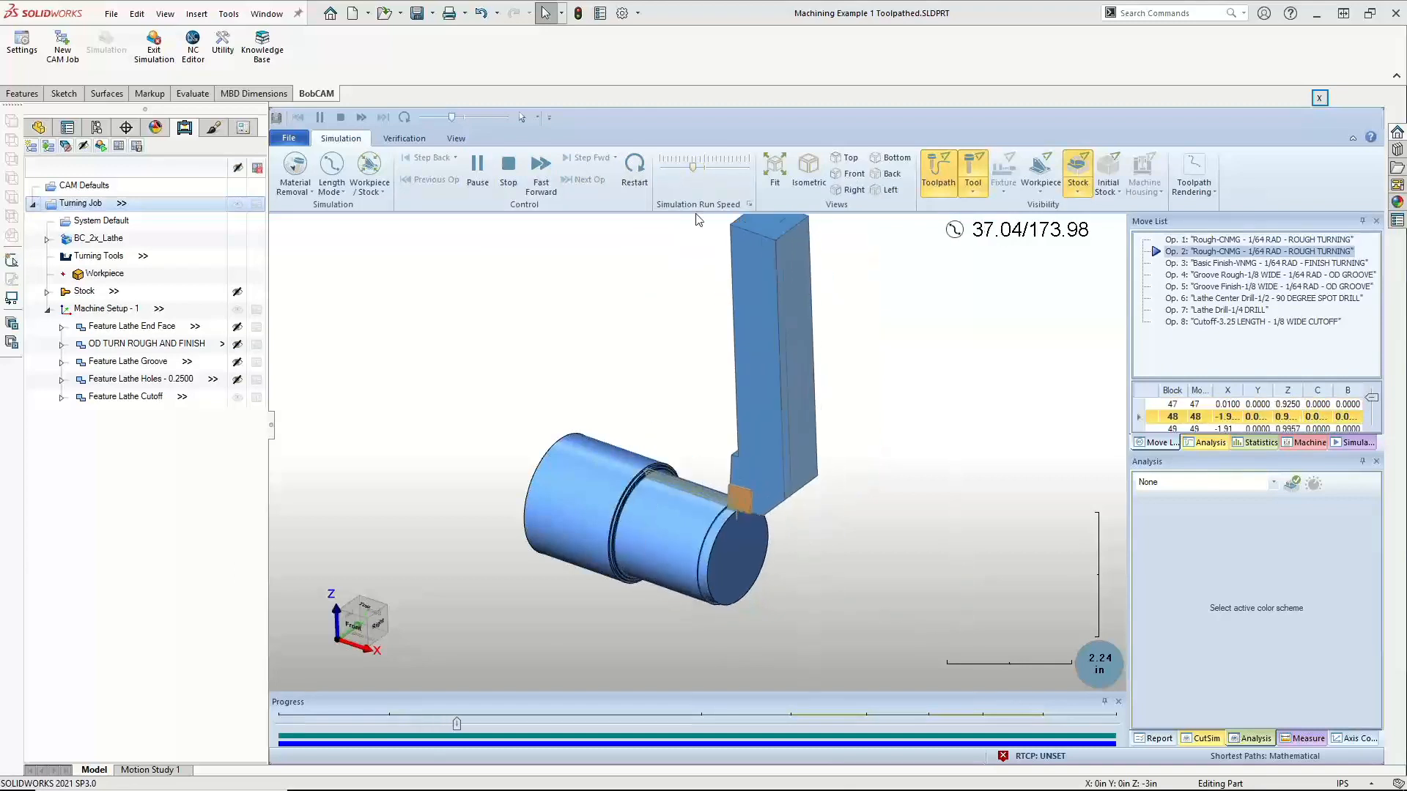
pyautogui.click(634, 168)
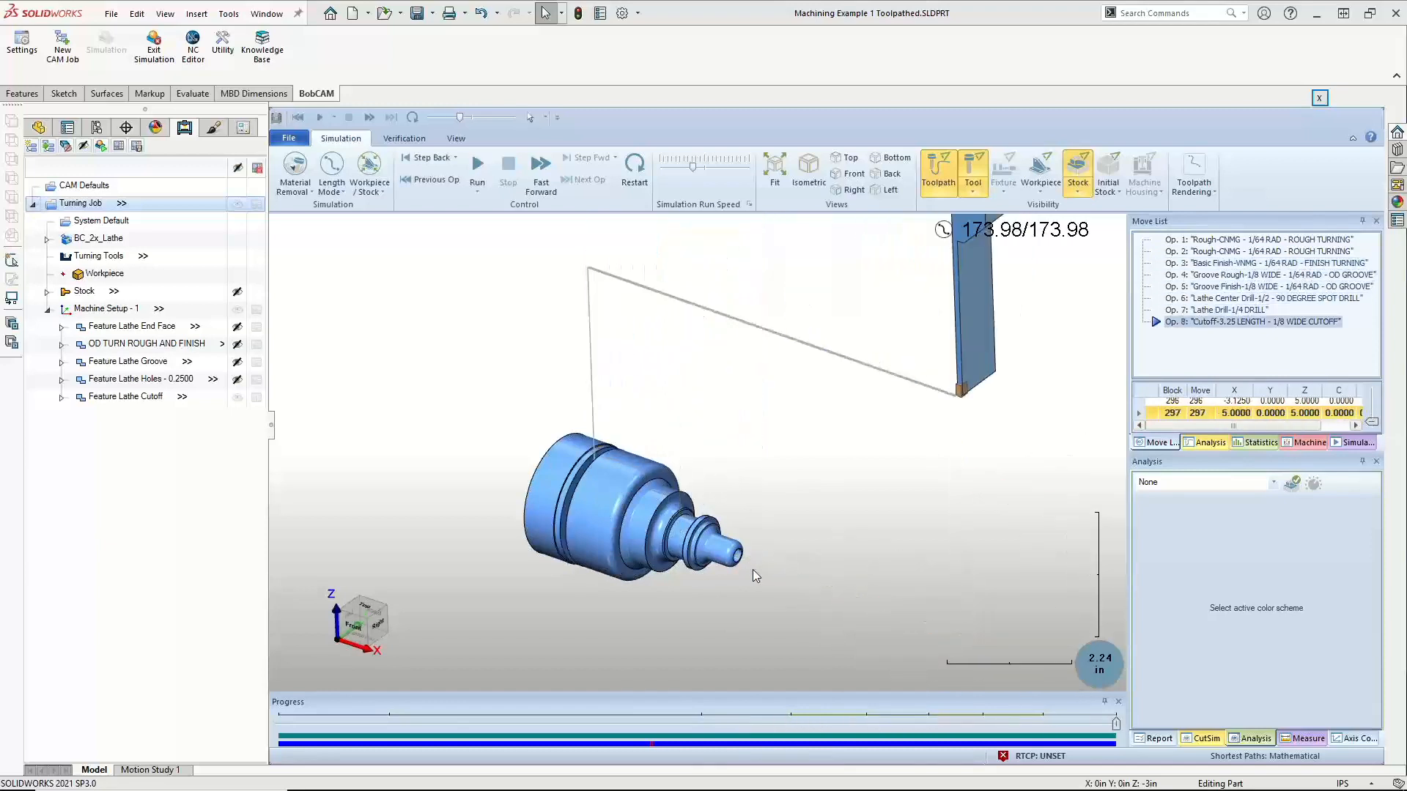
# Examine the simulated part's groove, shoulders, drilled tip and cutoff area from close up and from the front
pyautogui.moveTo(700, 559)
pyautogui.mouseDown(button='middle')
pyautogui.moveTo(778, 557)
pyautogui.moveTo(676, 571)
pyautogui.mouseUp(button='middle')
pyautogui.scroll(5, 673, 572)
pyautogui.scroll(2, 658, 556)
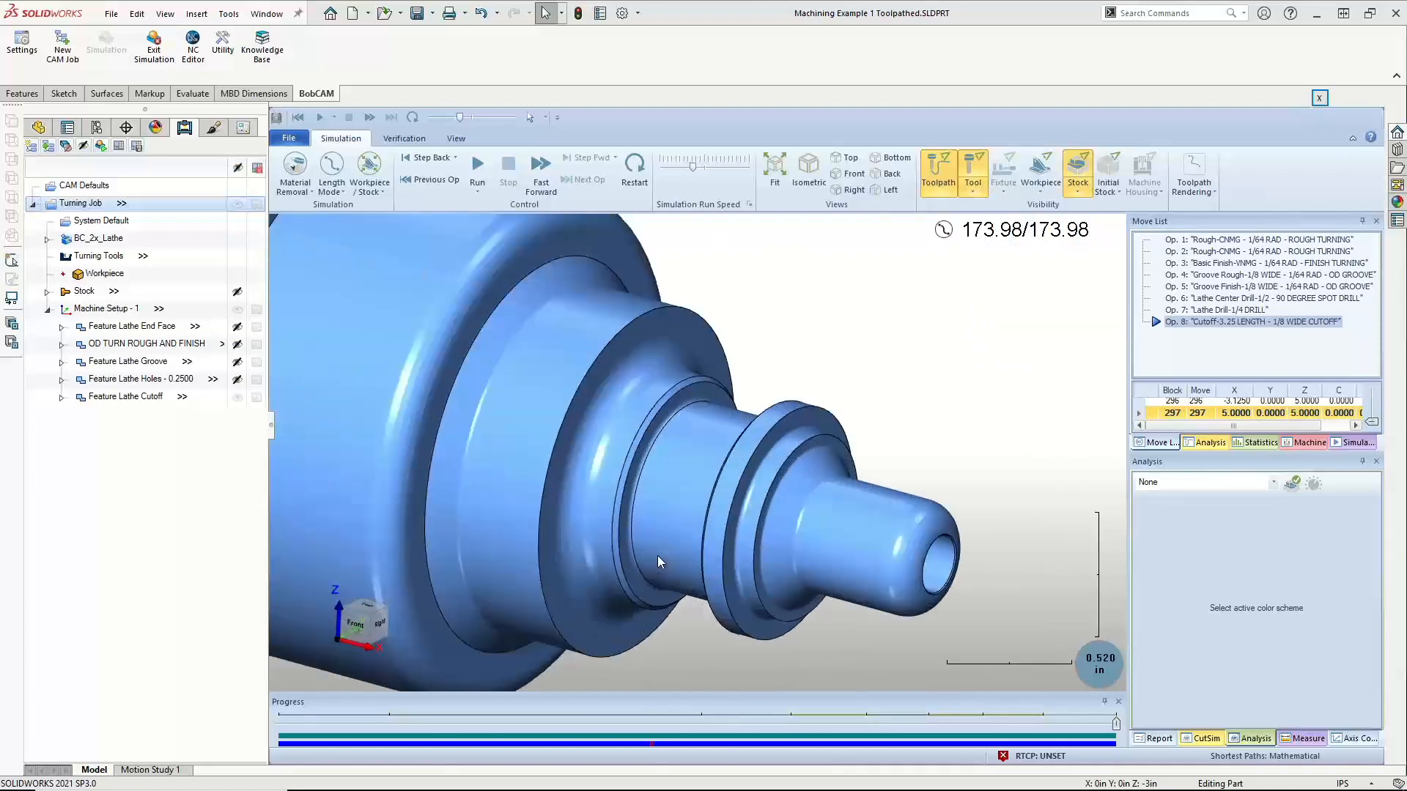
pyautogui.scroll(-4, 659, 553)
pyautogui.scroll(4, 671, 542)
pyautogui.moveTo(671, 541); pyautogui.dragTo(718, 485, button='middle')
pyautogui.scroll(2, 680, 407)
pyautogui.scroll(10, 679, 408)
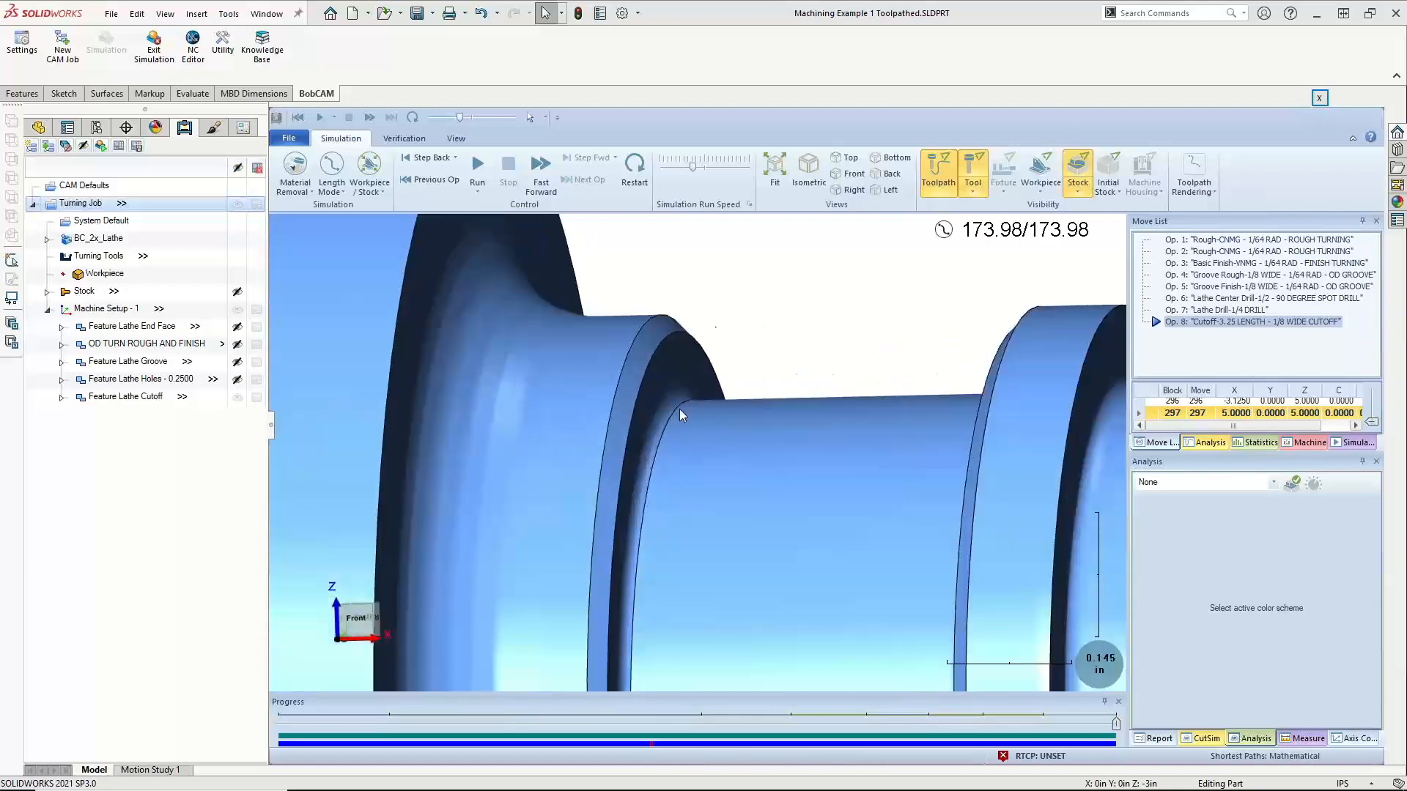
pyautogui.scroll(-7, 685, 424)
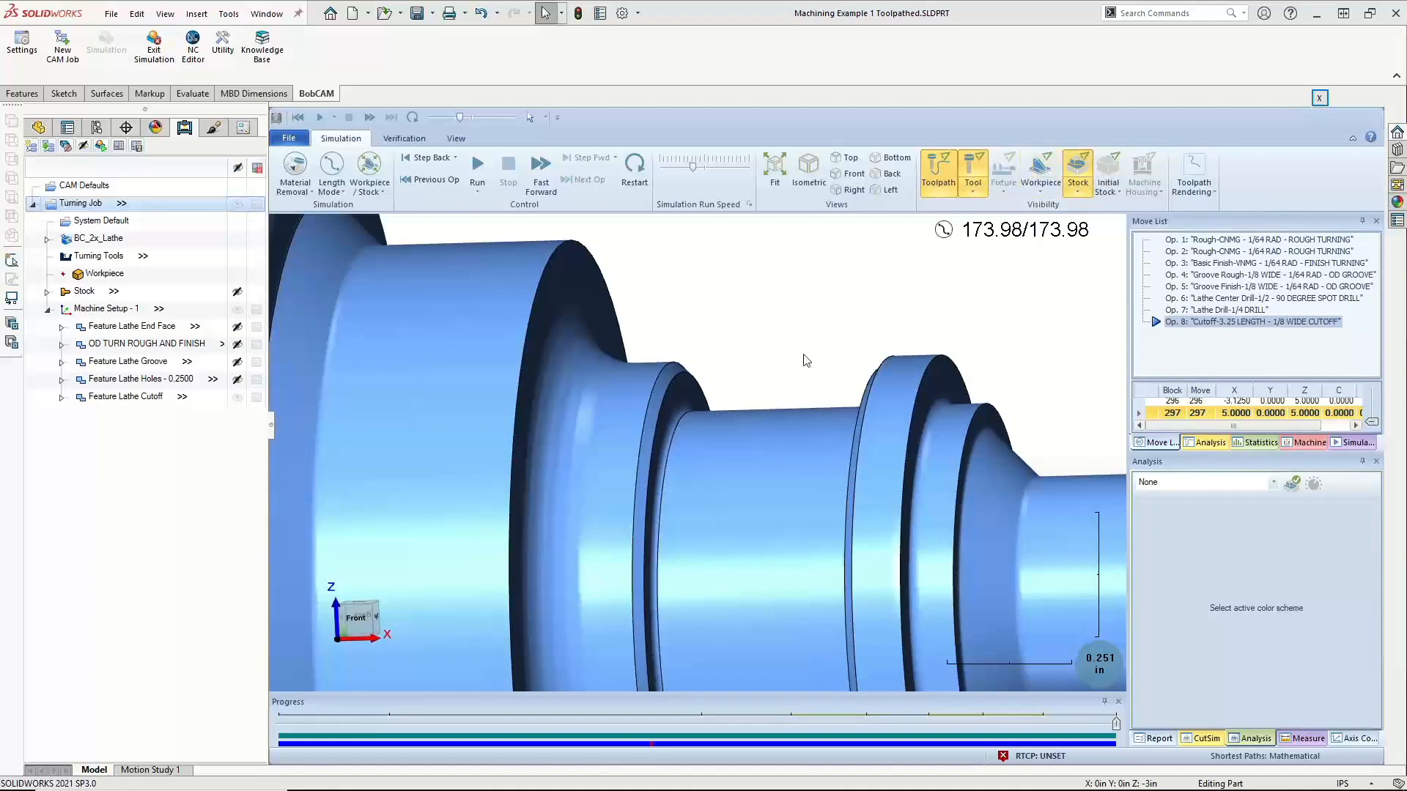
pyautogui.scroll(-9, 727, 374)
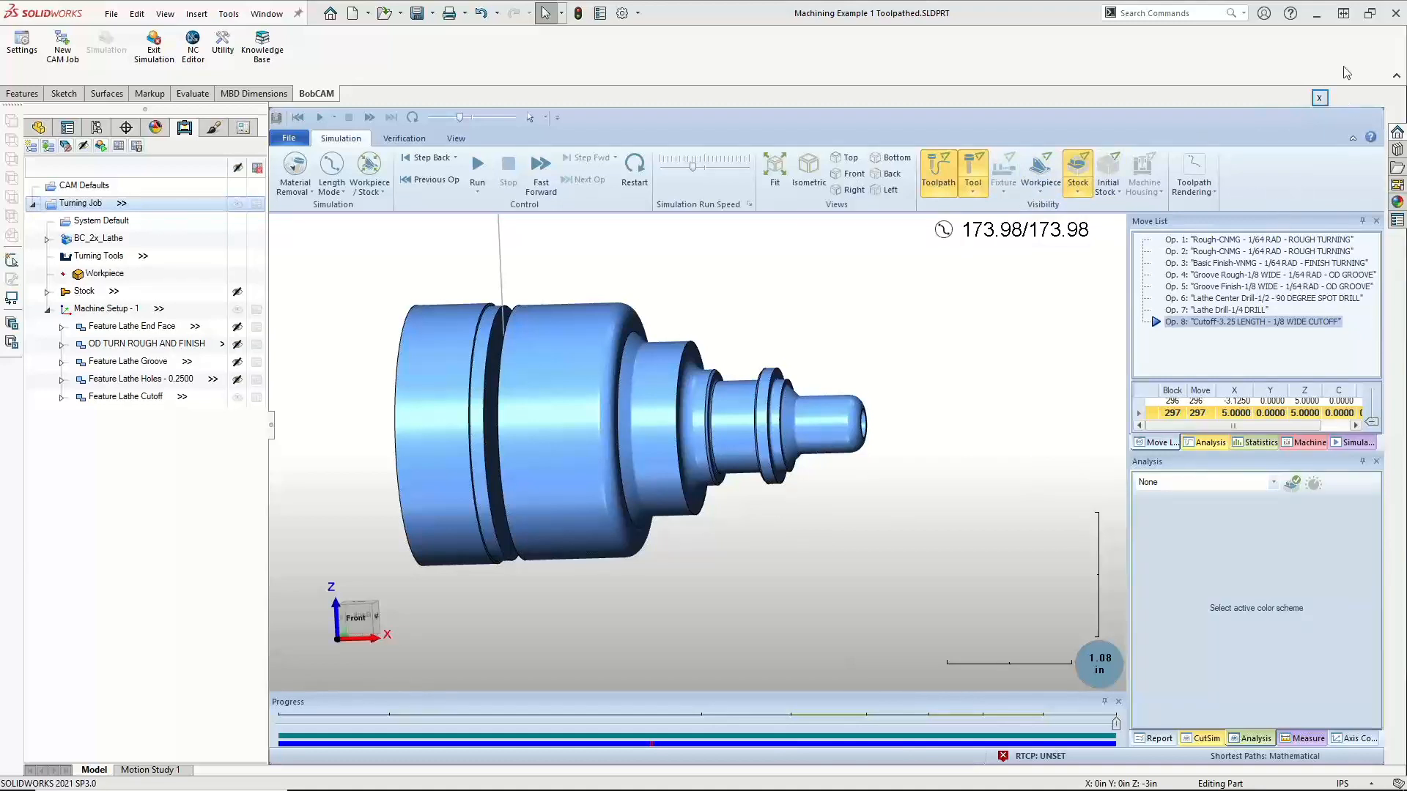
# Exit the machining simulation, check the part's feature tree, and return to the CAM tree
pyautogui.click(1318, 97)
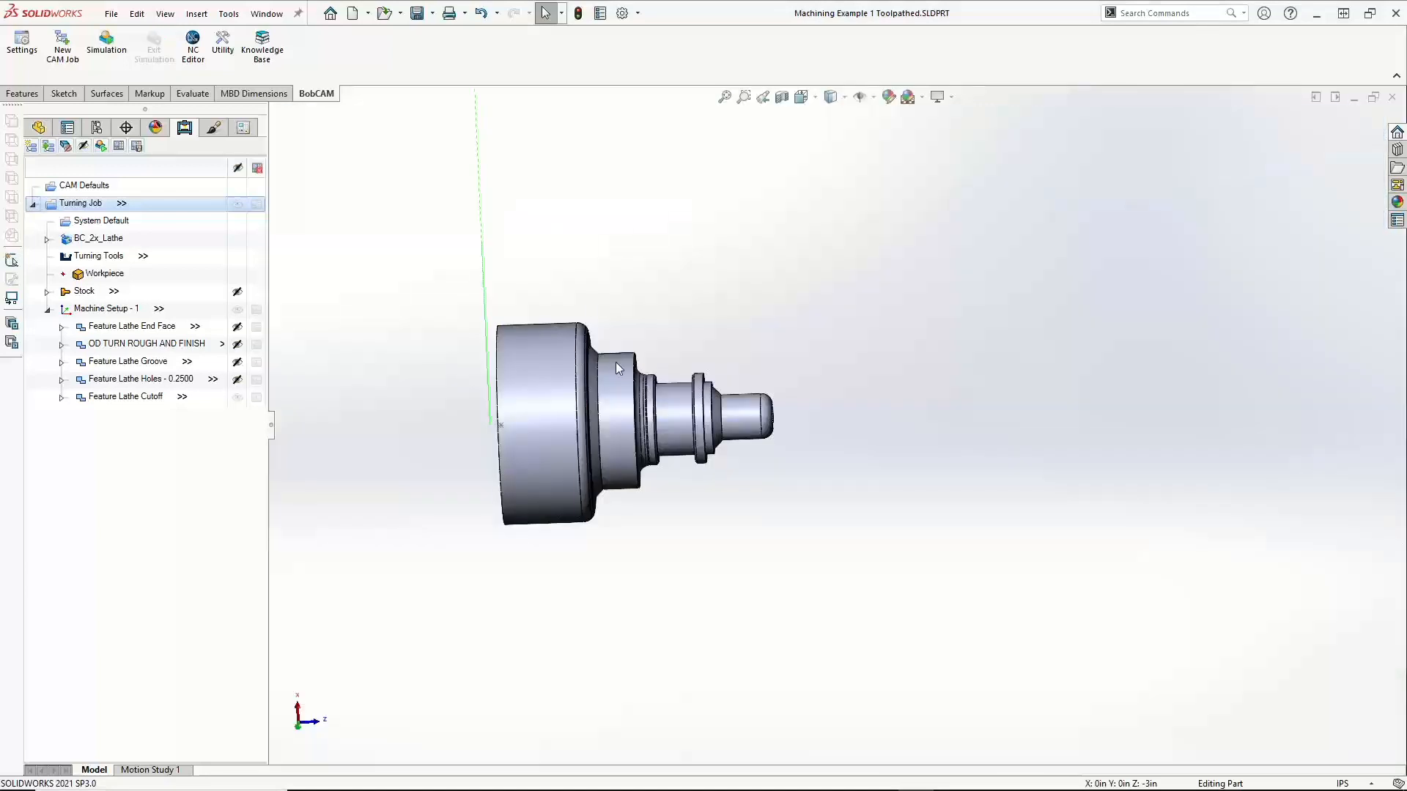
pyautogui.moveTo(706, 530); pyautogui.dragTo(675, 602, button='middle')
pyautogui.click(39, 127)
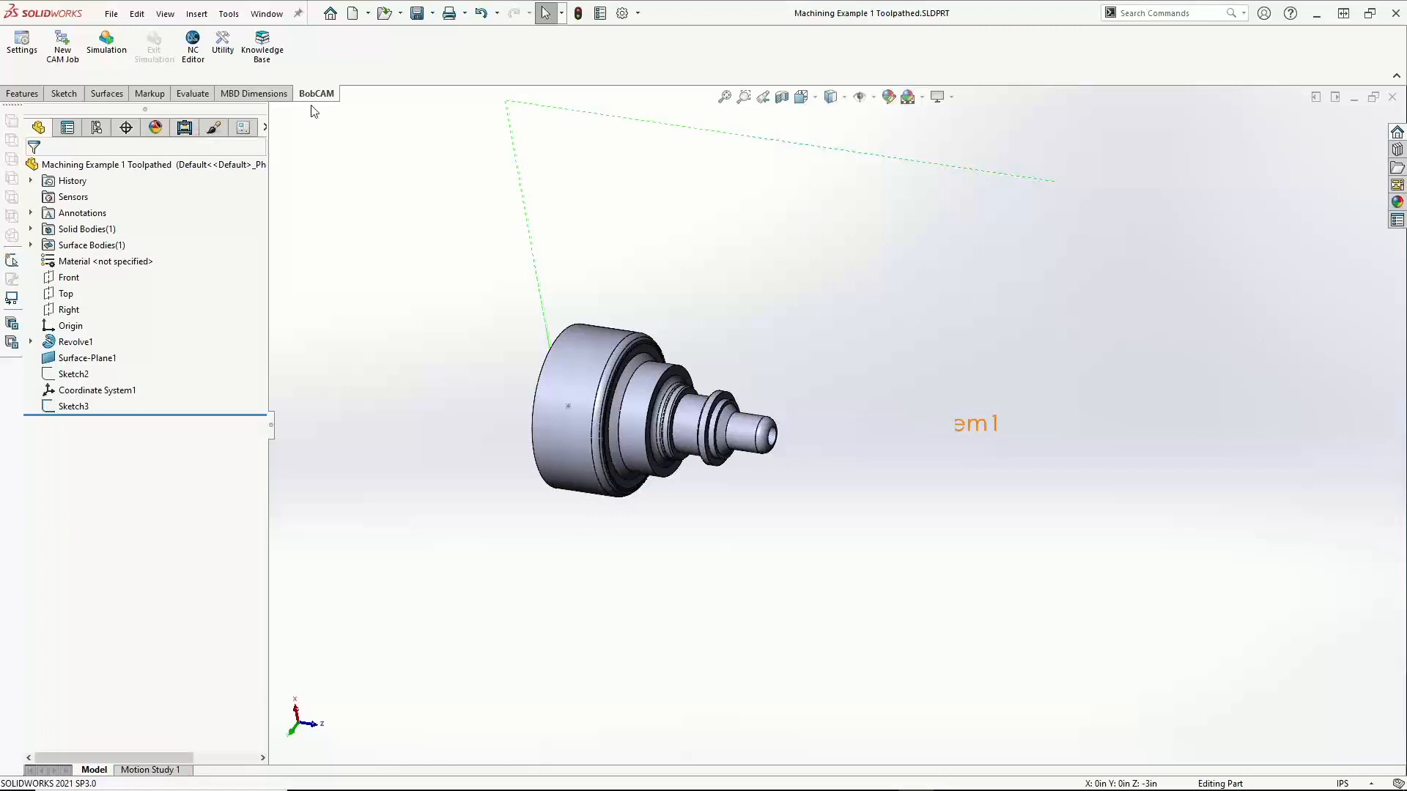
pyautogui.click(185, 127)
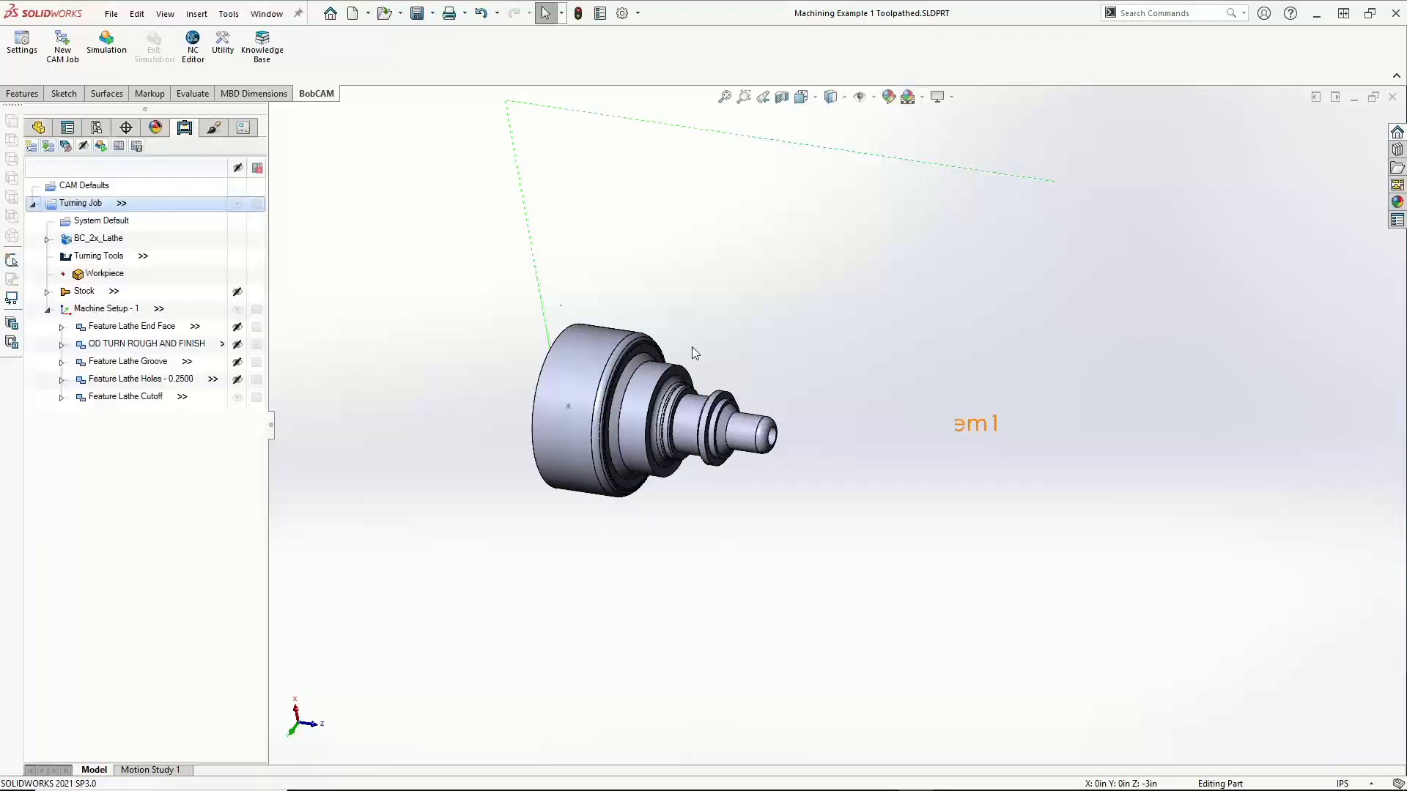
# Simulate the turning job again with the workpiece shown and a faster run speed, and compare the machined stock with it
pyautogui.click(107, 44)
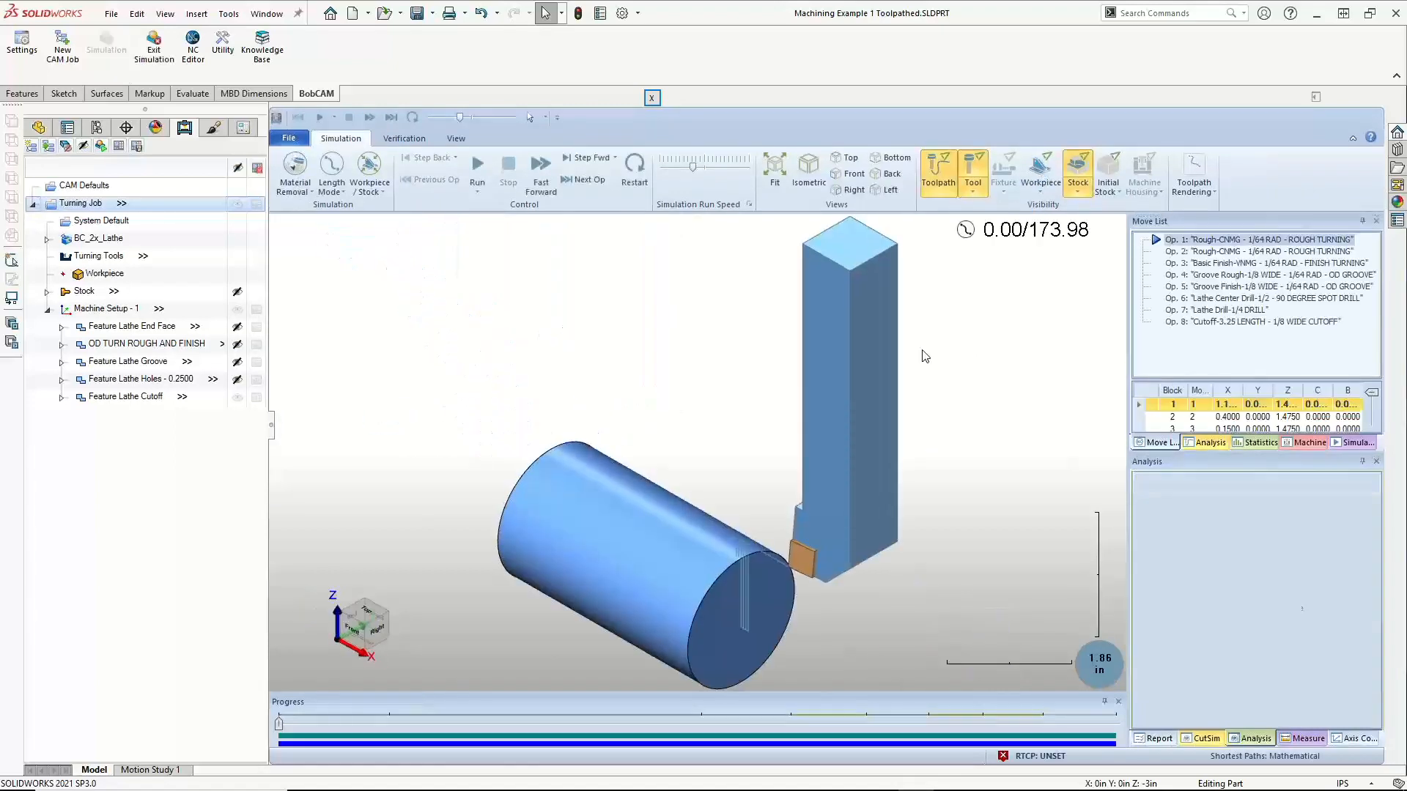
pyautogui.scroll(-3, 840, 448)
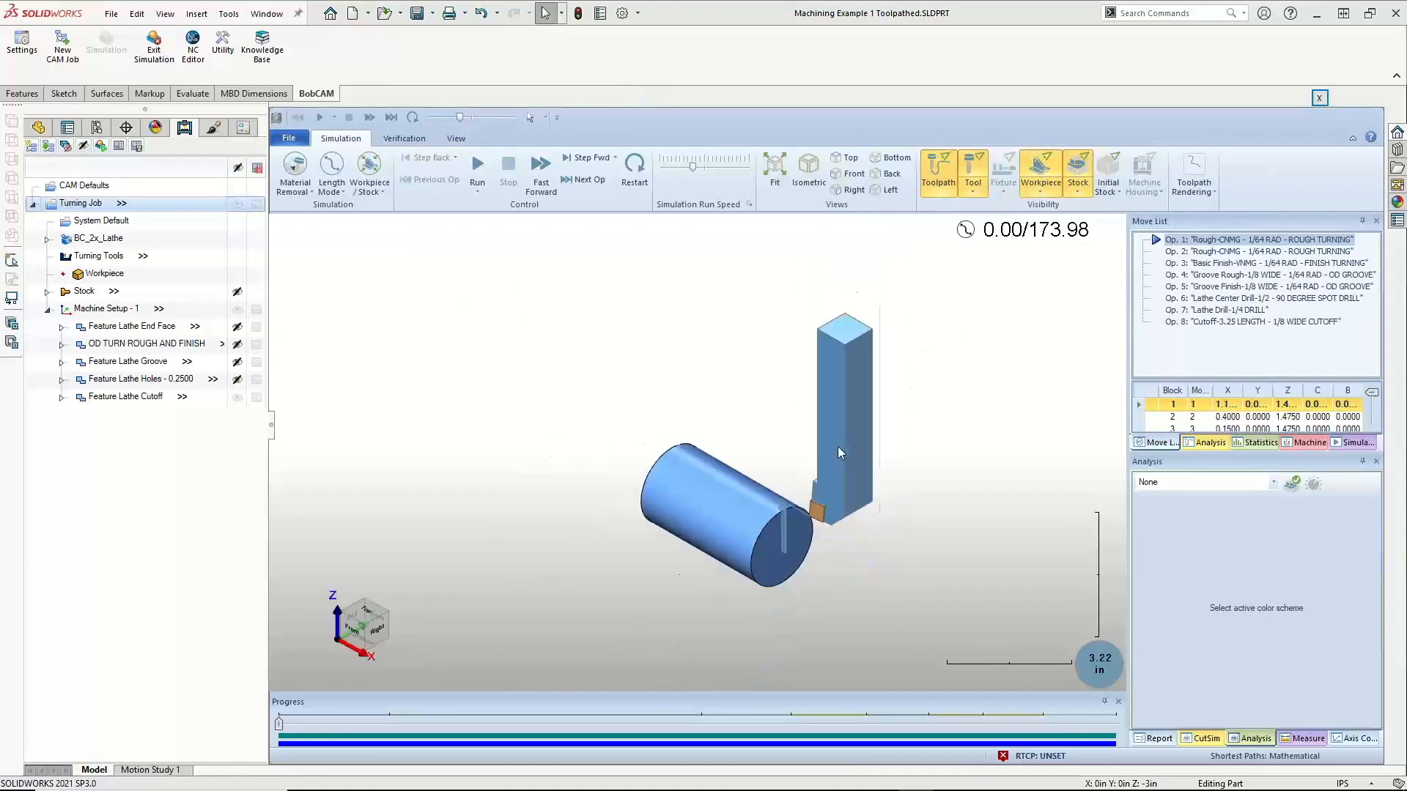
pyautogui.scroll(2, 817, 565)
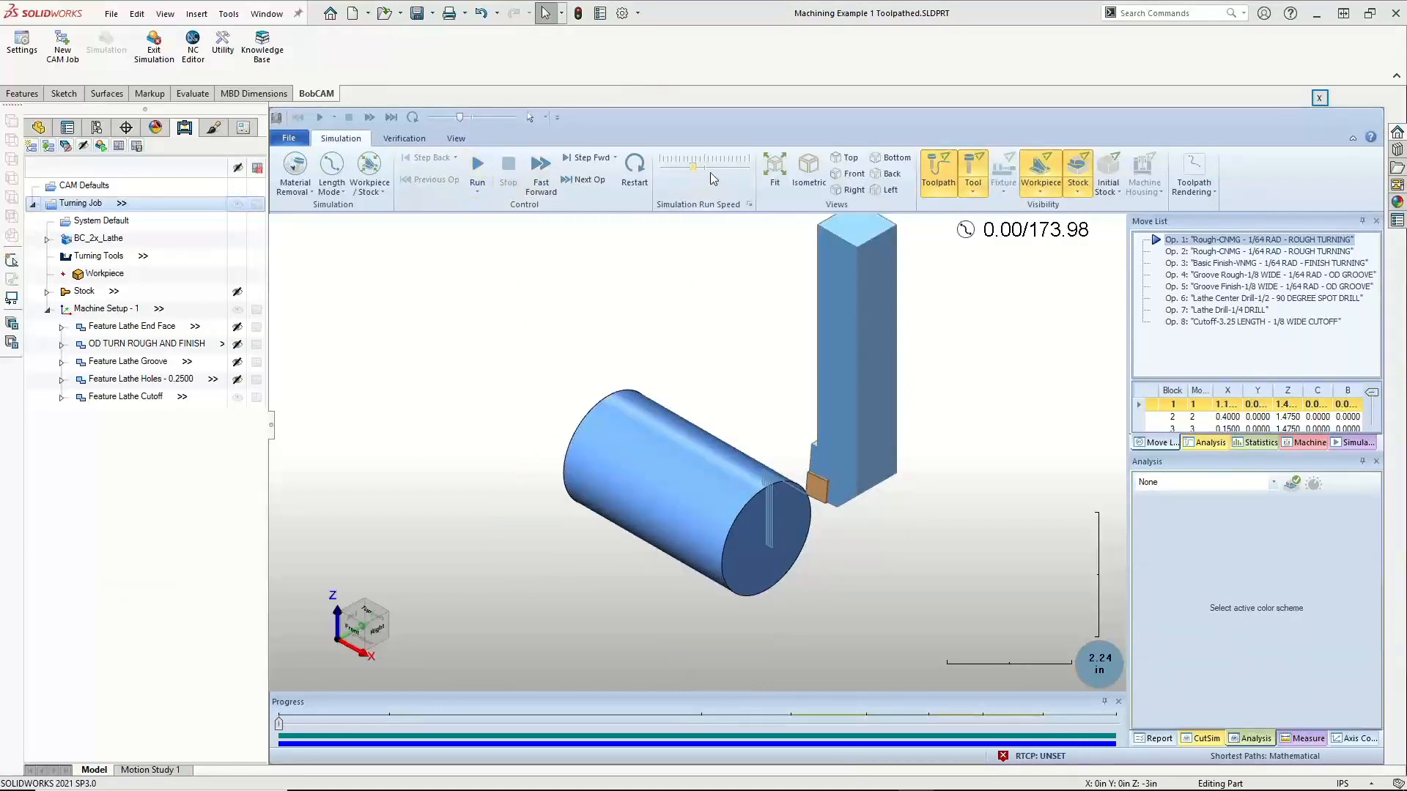
pyautogui.click(709, 167)
pyautogui.click(477, 164)
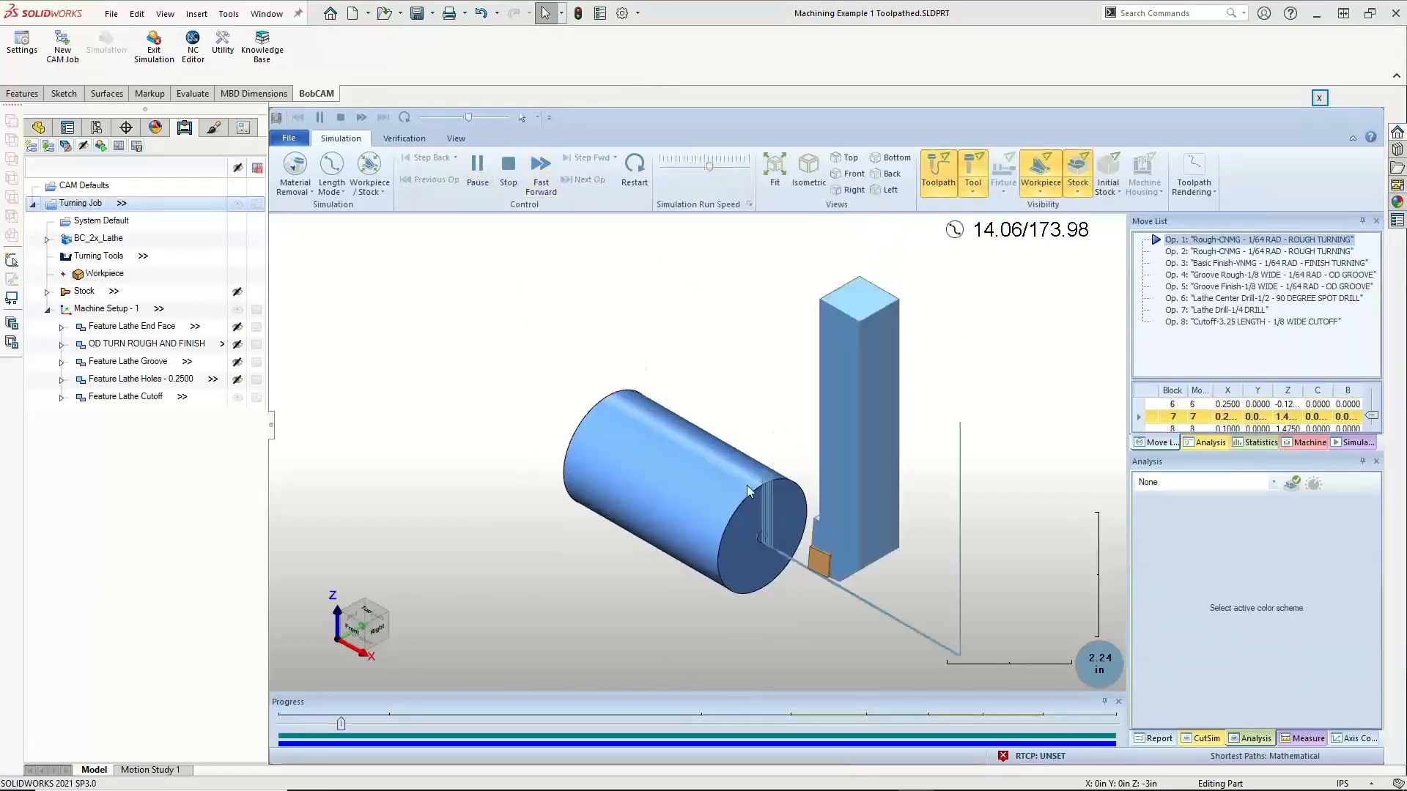
pyautogui.scroll(3, 711, 546)
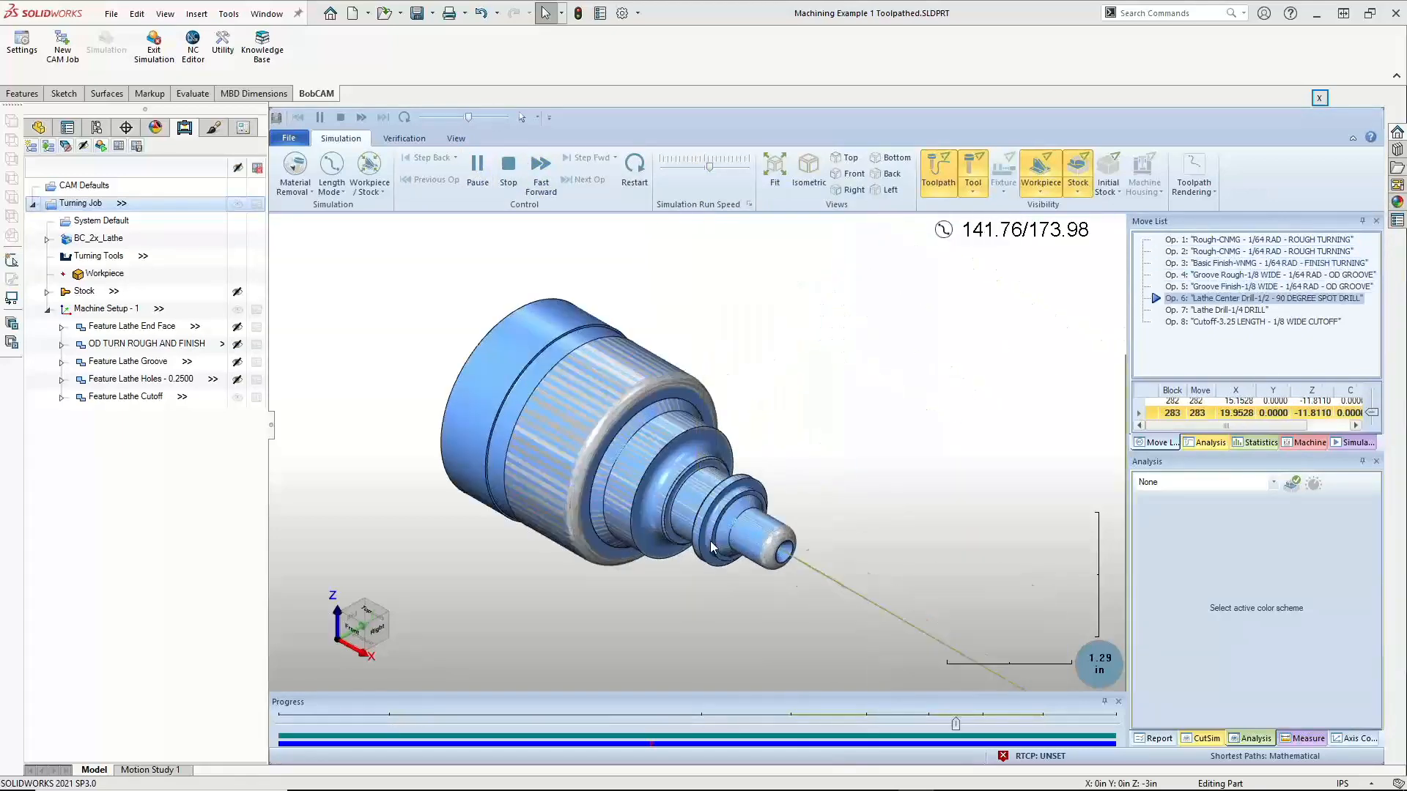
pyautogui.scroll(2, 710, 545)
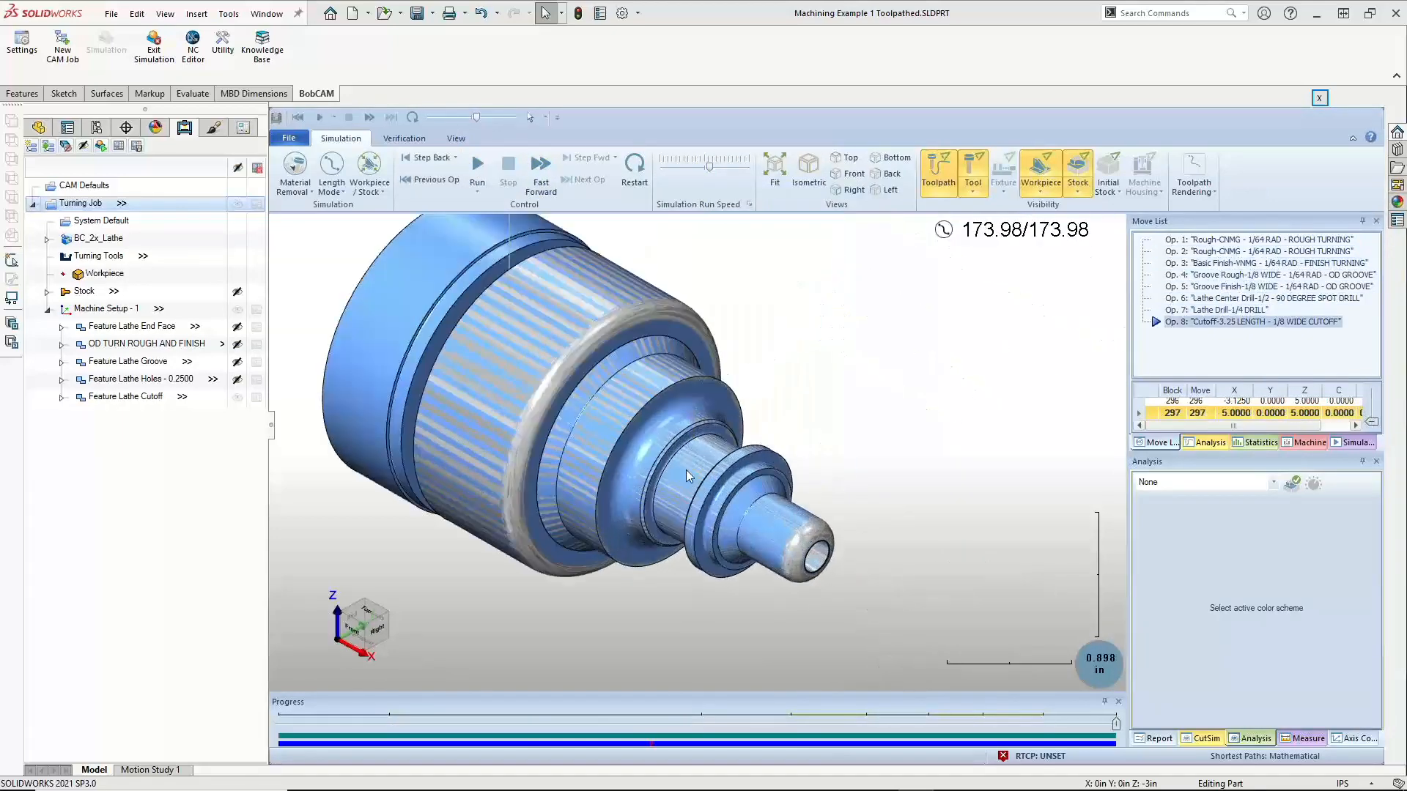
pyautogui.moveTo(660, 458); pyautogui.dragTo(579, 416, button='middle')
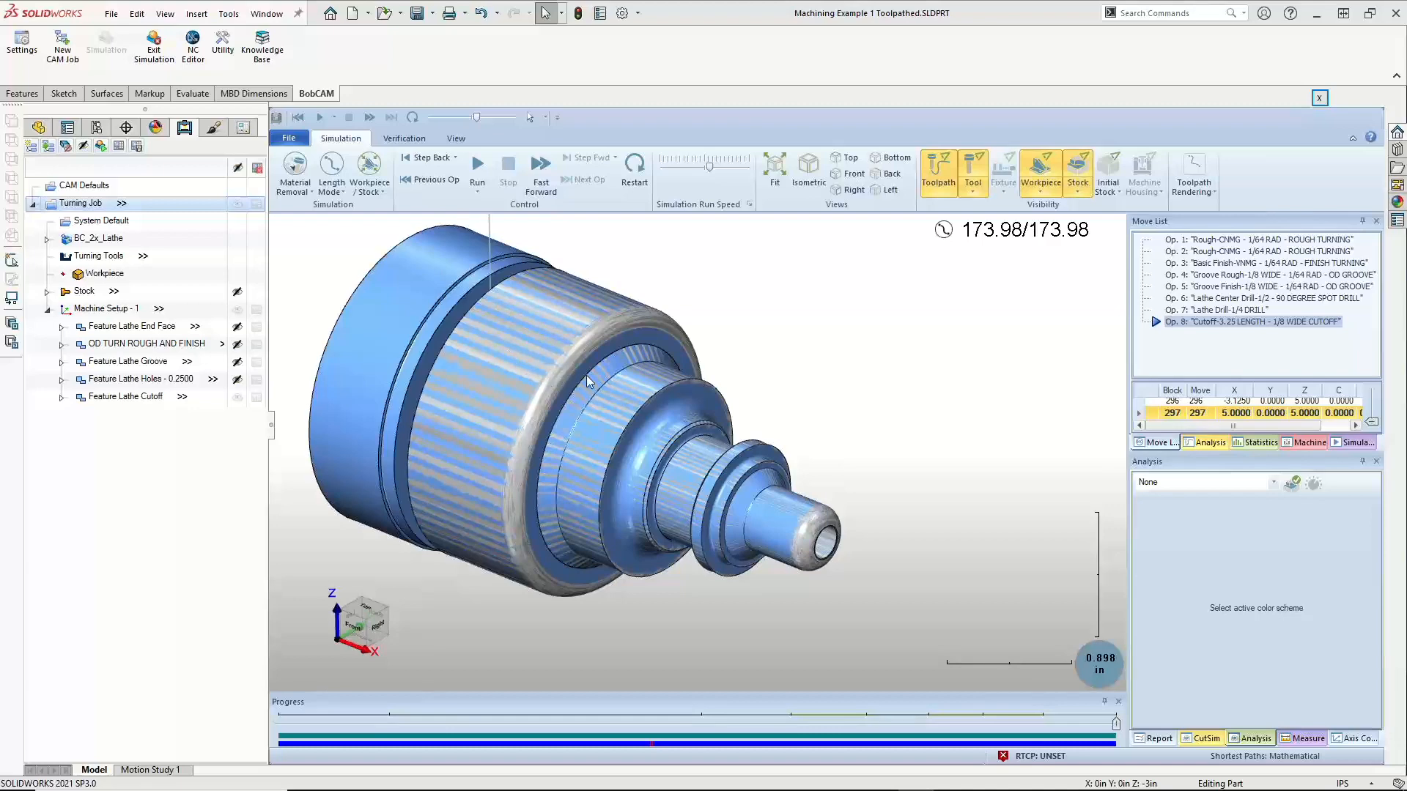
pyautogui.moveTo(592, 456); pyautogui.dragTo(617, 427, button='middle')
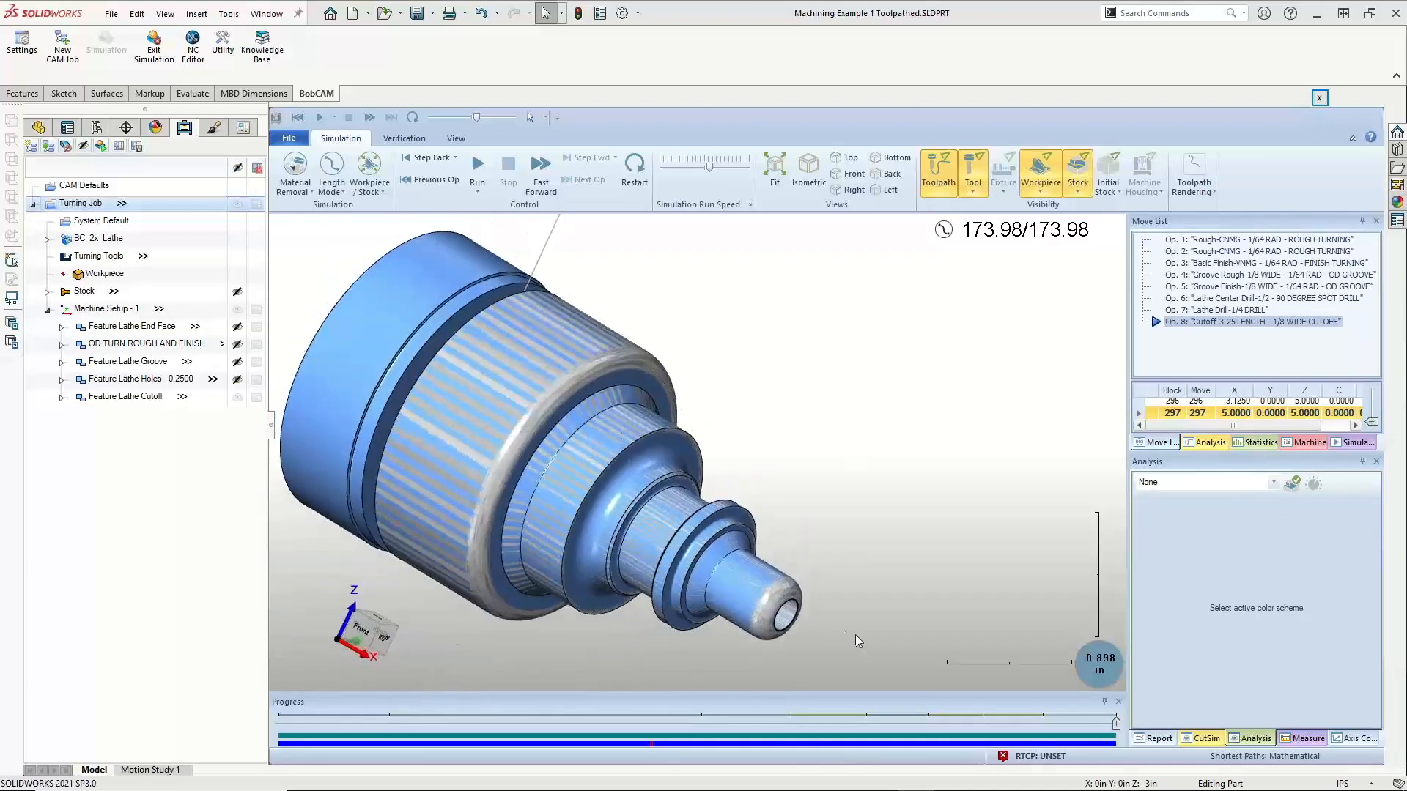
# Make the workpiece transparent in the simulation and view the machined stock from the front
pyautogui.click(1044, 192)
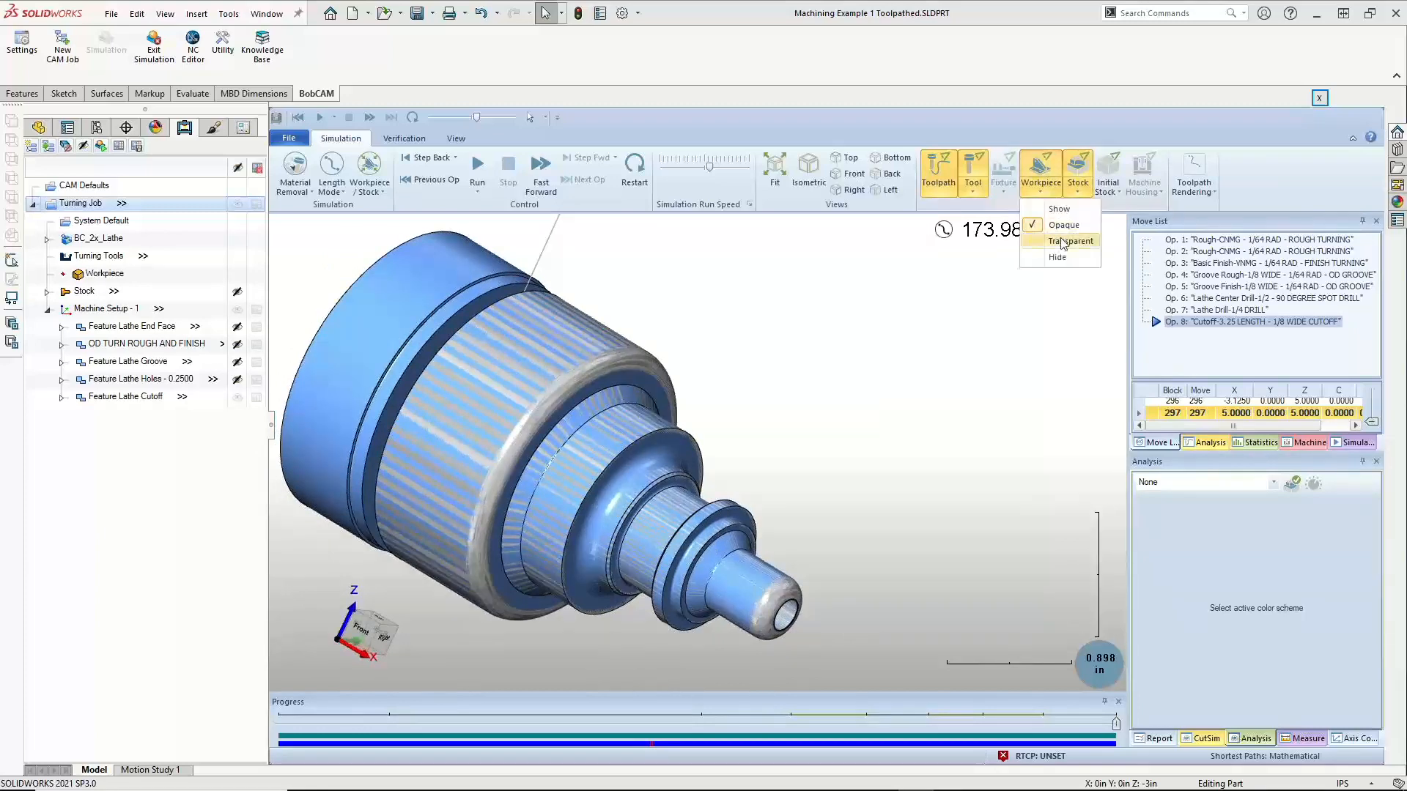
pyautogui.click(1063, 246)
pyautogui.moveTo(694, 479); pyautogui.dragTo(720, 461, button='middle')
pyautogui.moveTo(682, 514); pyautogui.dragTo(727, 505, button='middle')
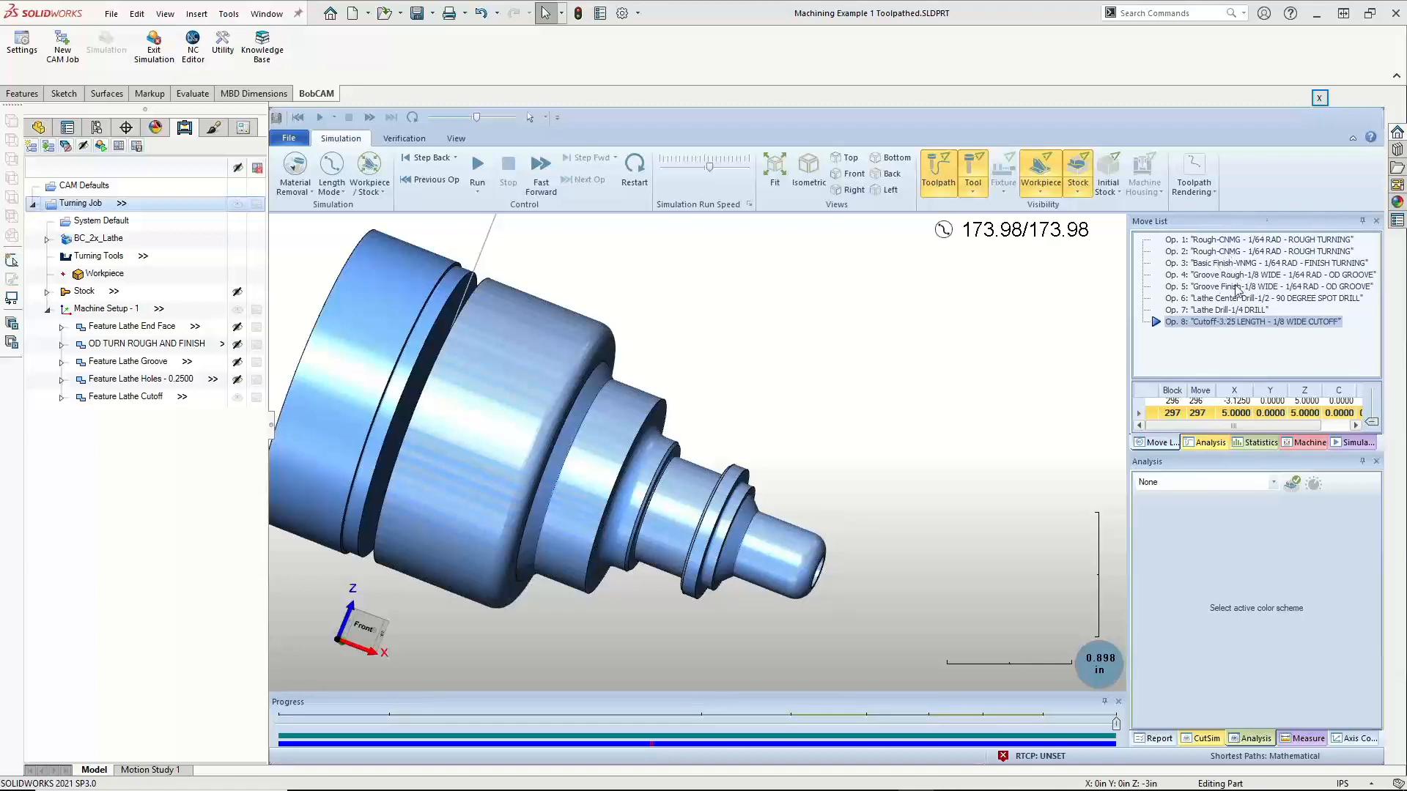
# Exit the simulation and review the Lathe Groove feature's settings without changing them
pyautogui.click(1319, 97)
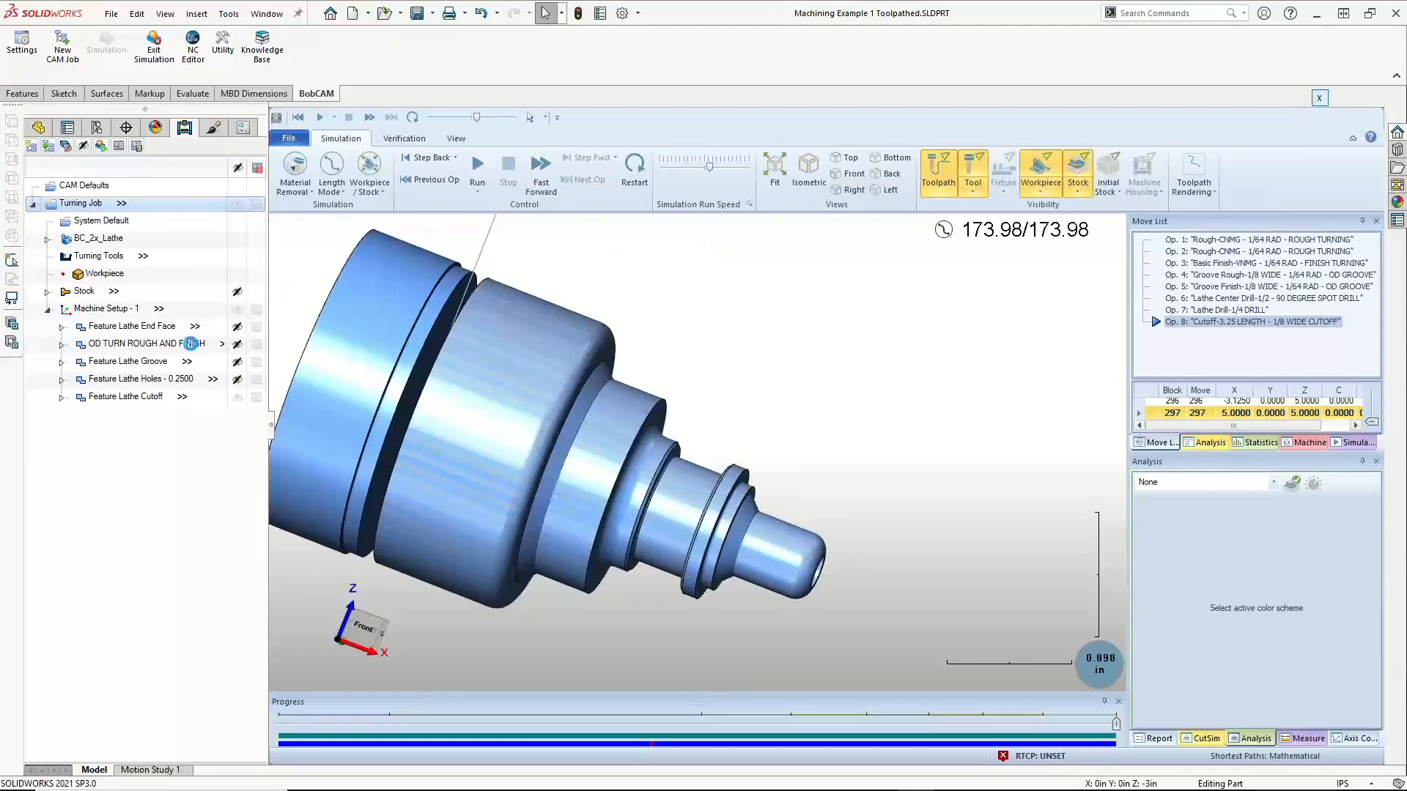
pyautogui.rightClick(159, 364)
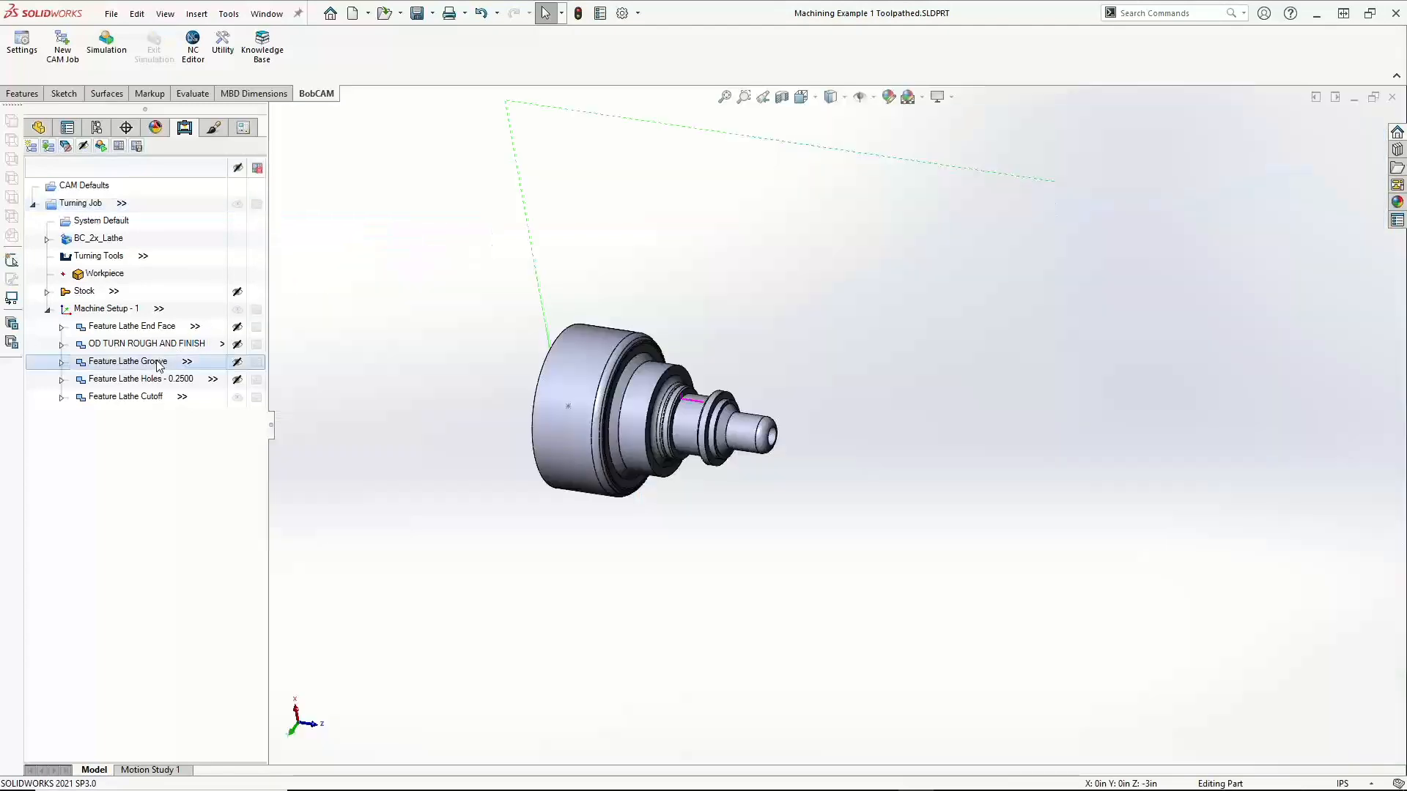
pyautogui.click(126, 369)
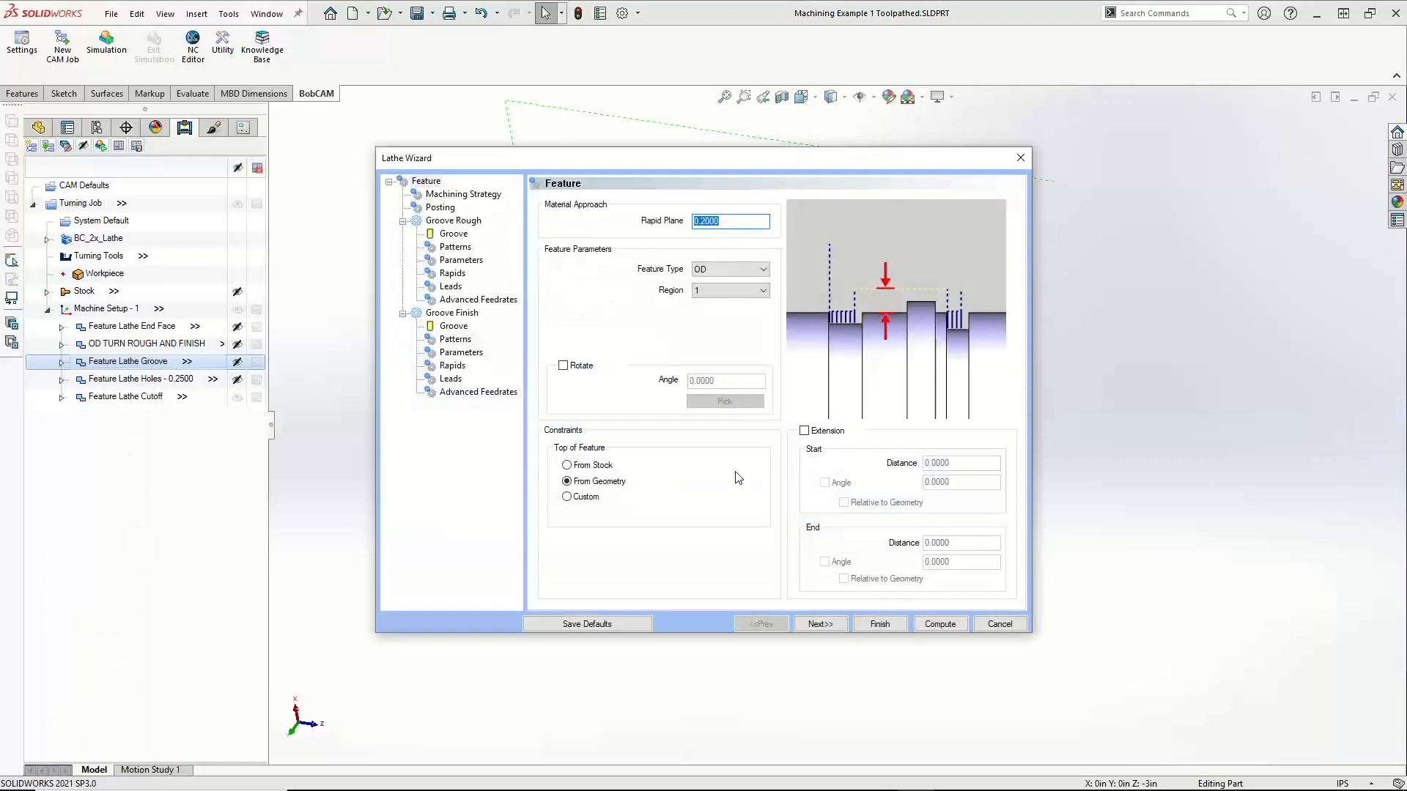
pyautogui.click(1009, 628)
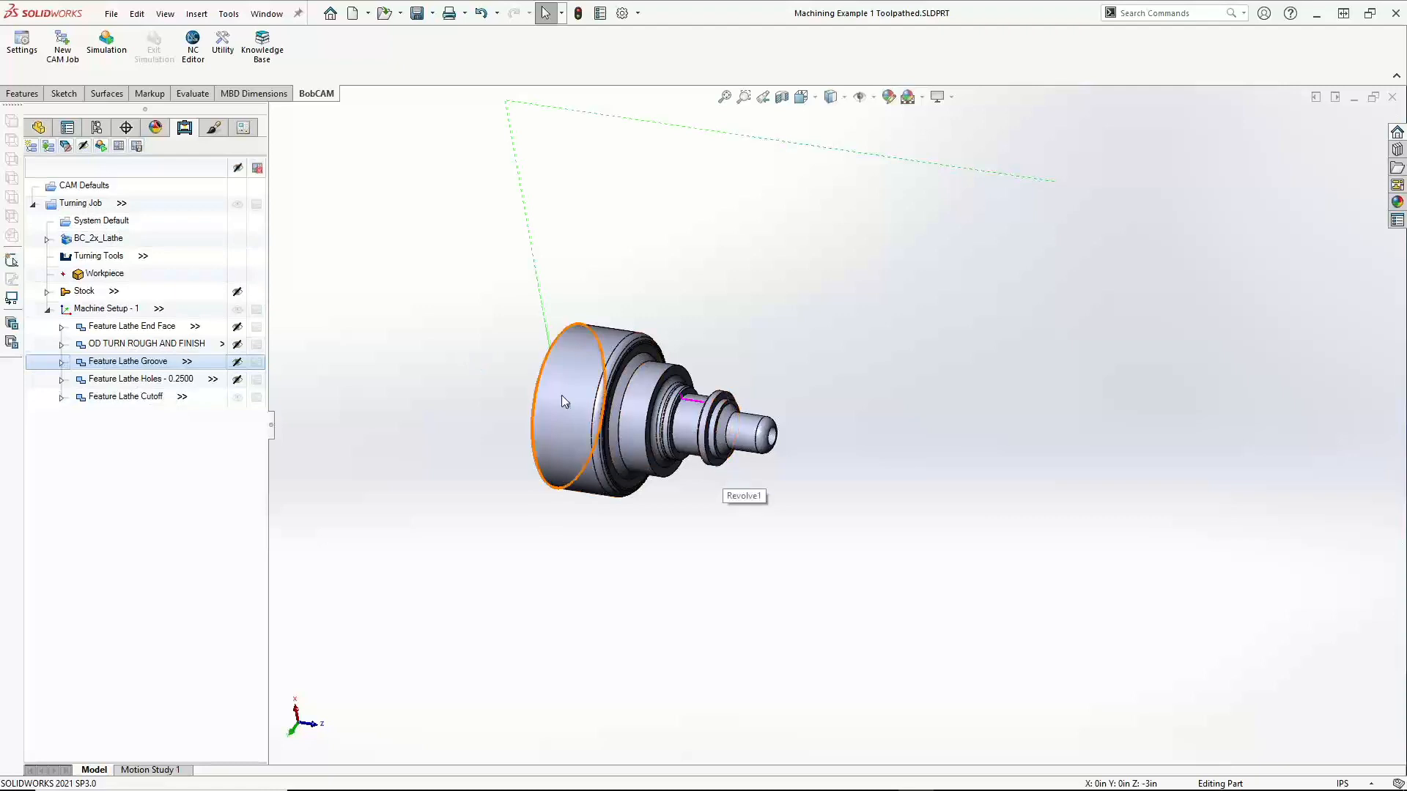
# Open the turning job's Machining Order and reset the operations to the Individual Feature order
pyautogui.rightClick(88, 205)
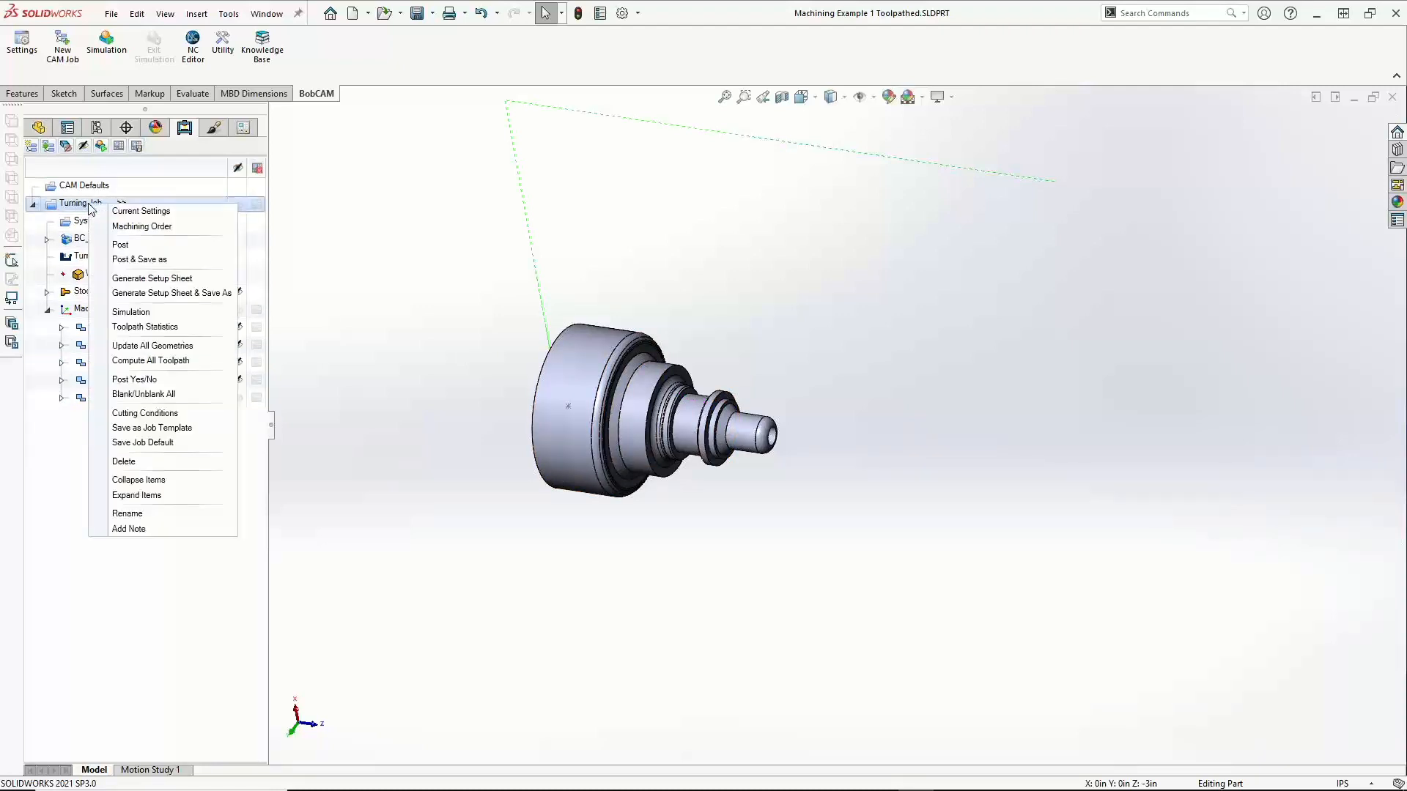
pyautogui.click(158, 231)
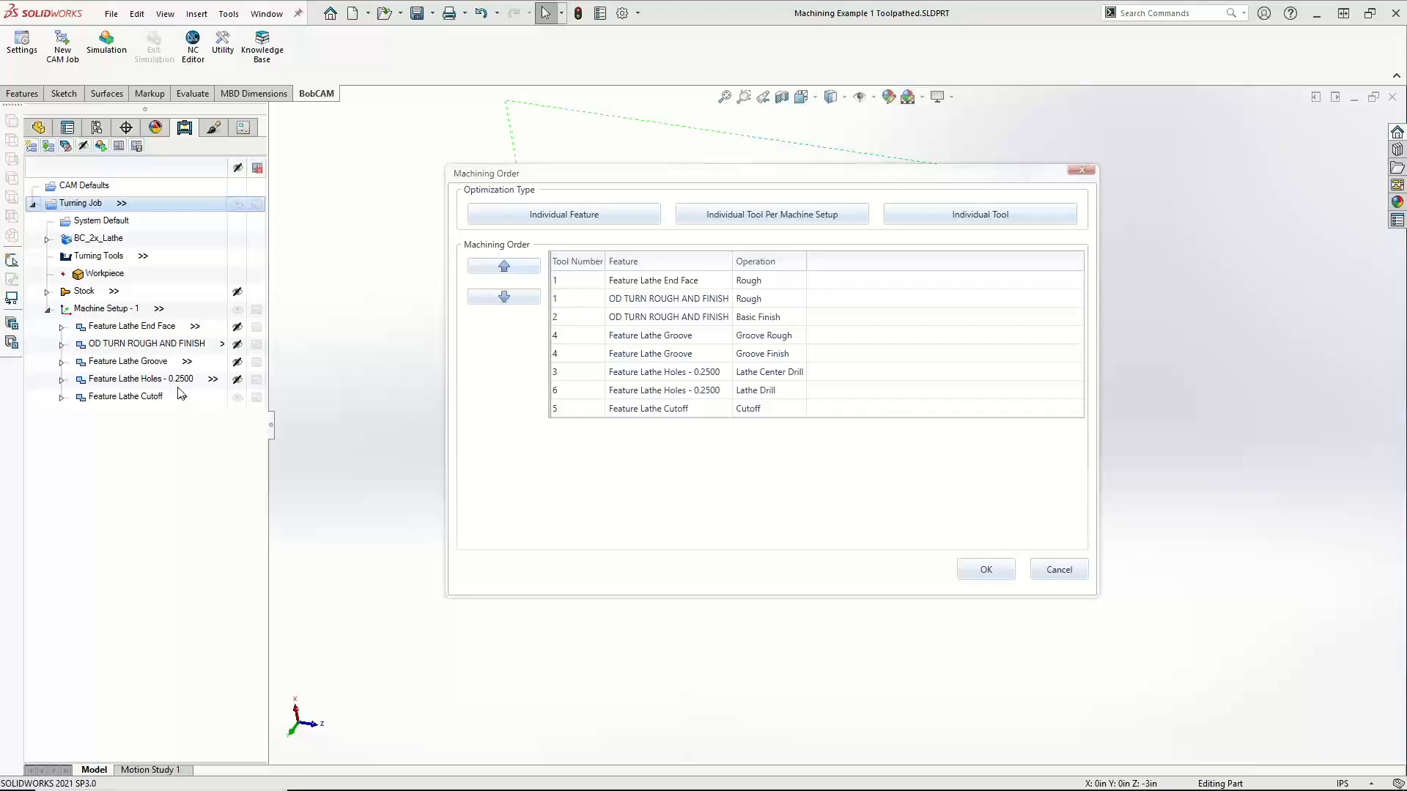
pyautogui.click(664, 301)
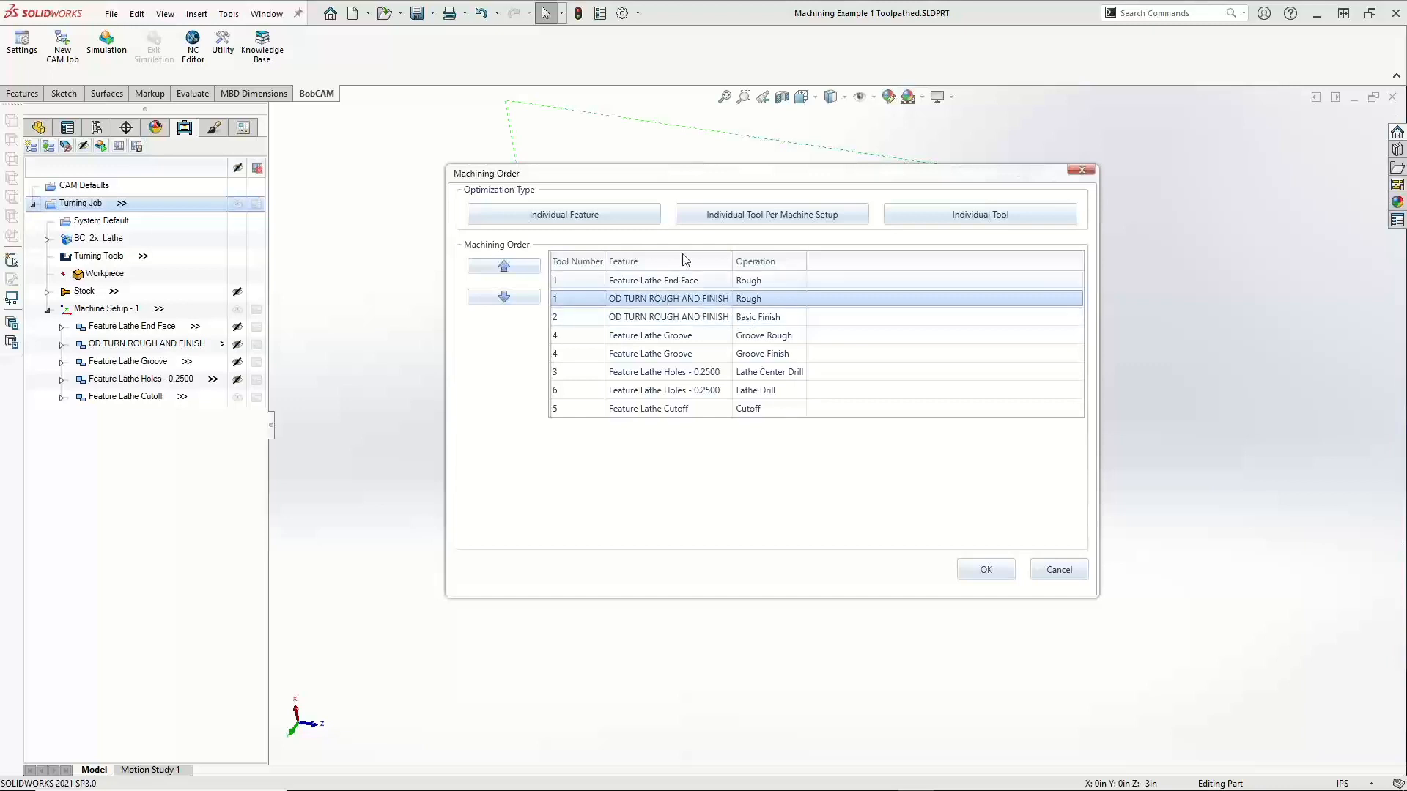
pyautogui.click(762, 320)
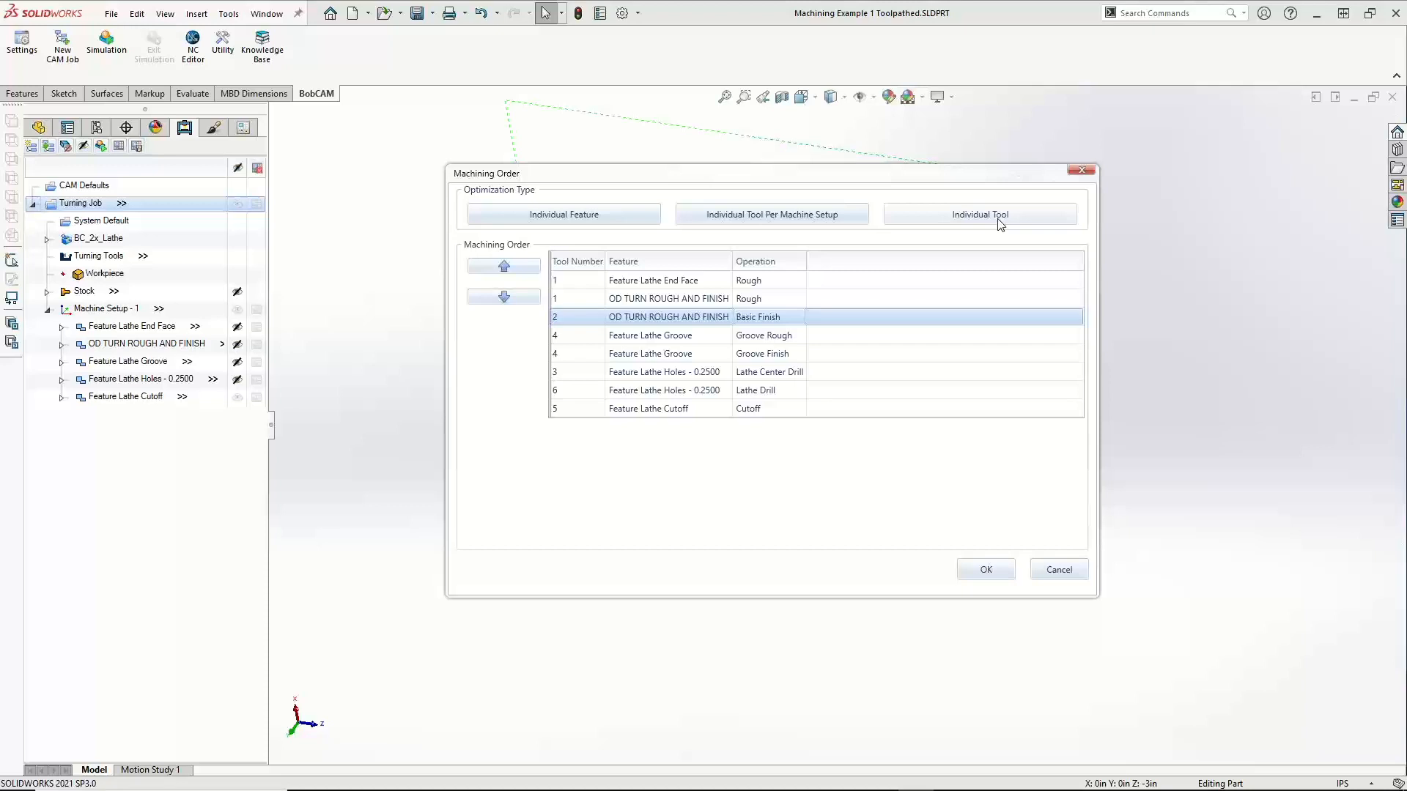
pyautogui.click(590, 214)
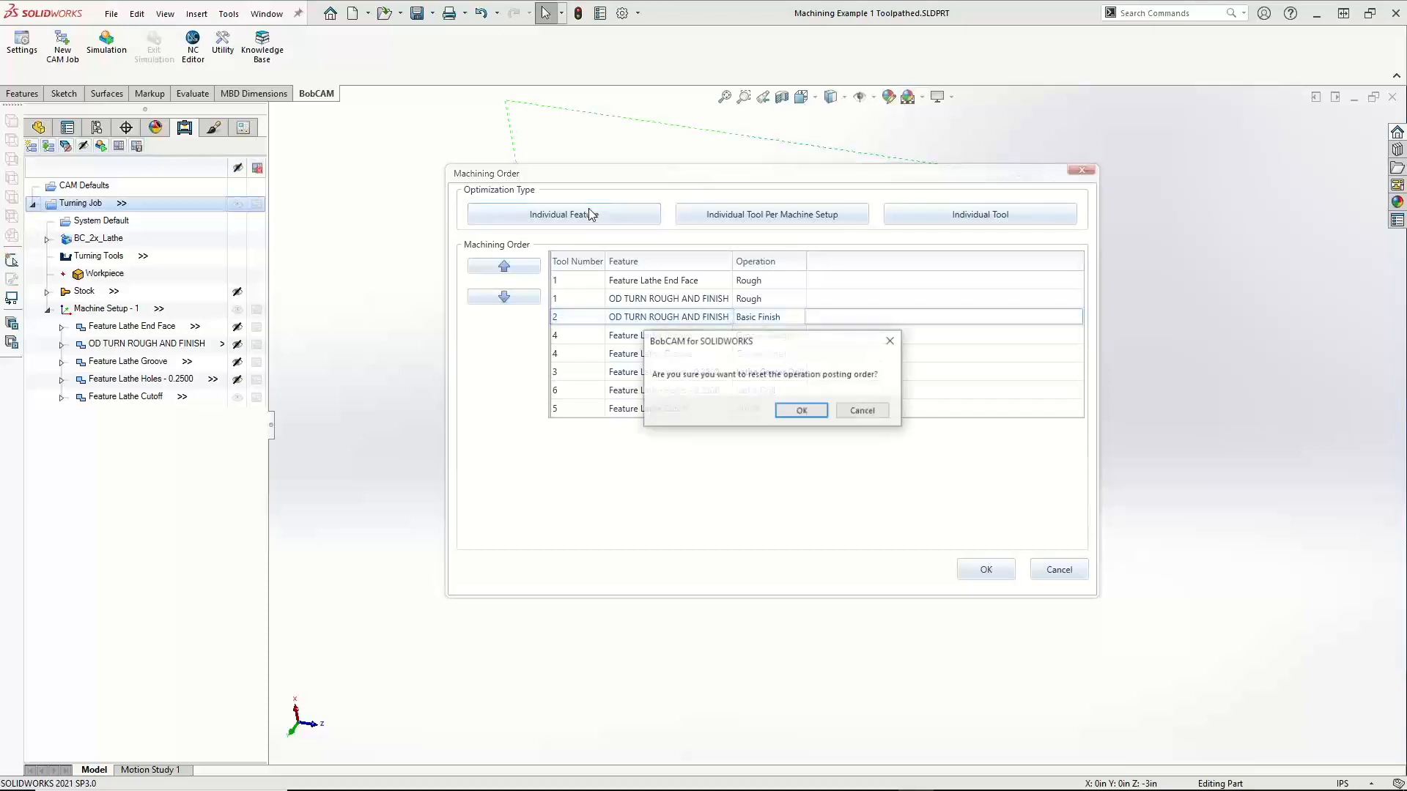
pyautogui.click(801, 410)
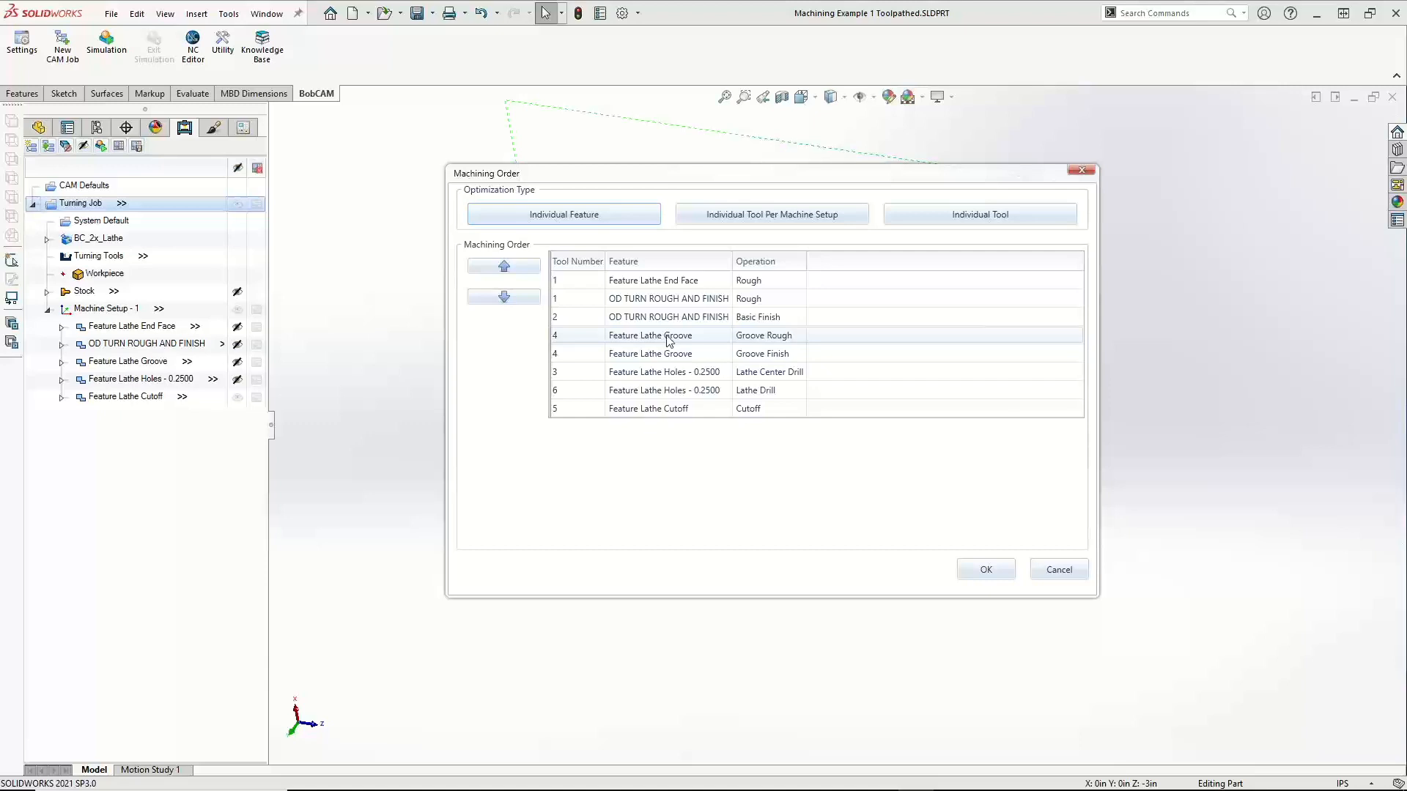
# Move the Feature Lathe End Face roughing operation four places down, directly after Groove Finish
pyautogui.click(689, 286)
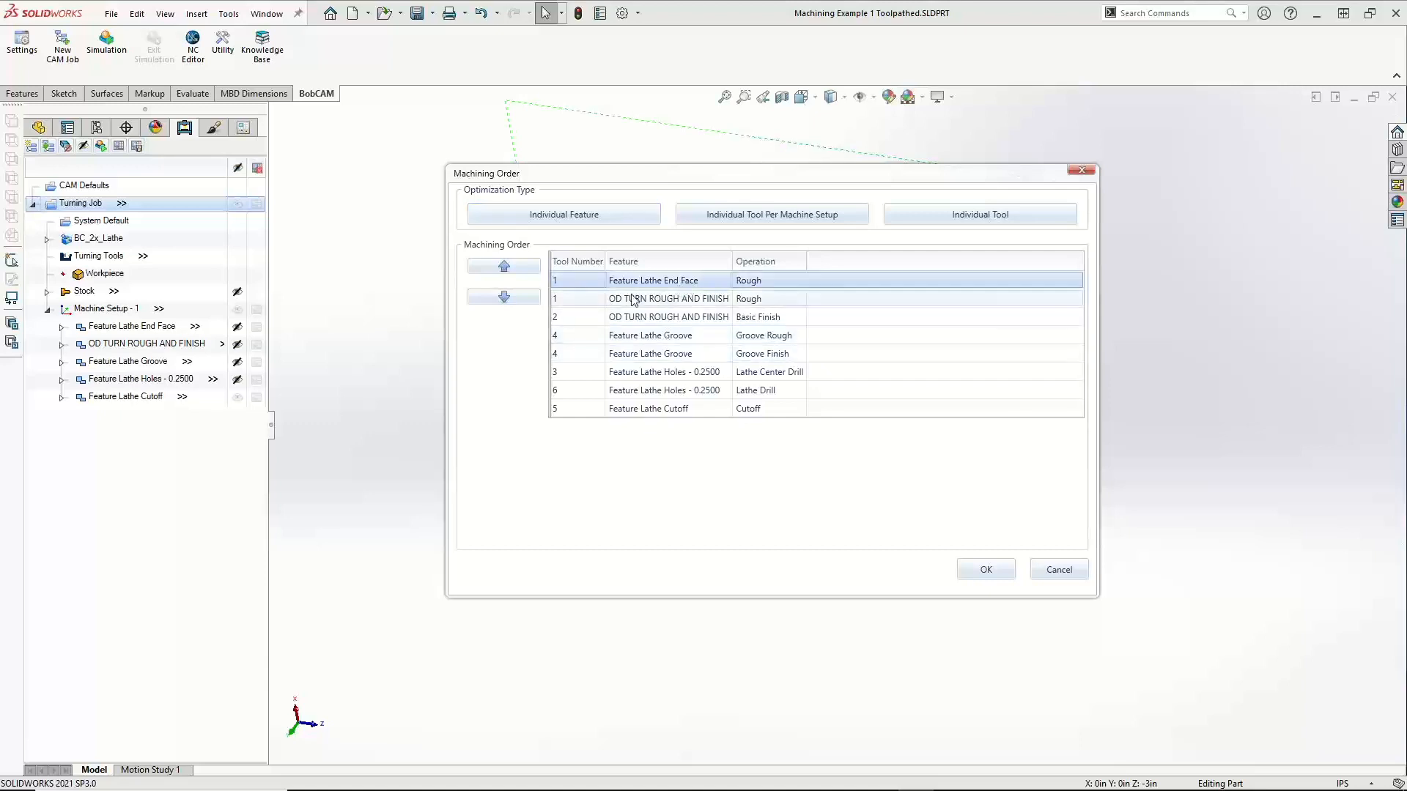
pyautogui.click(518, 297)
pyautogui.click(519, 297)
pyautogui.click(519, 297)
pyautogui.click(519, 298)
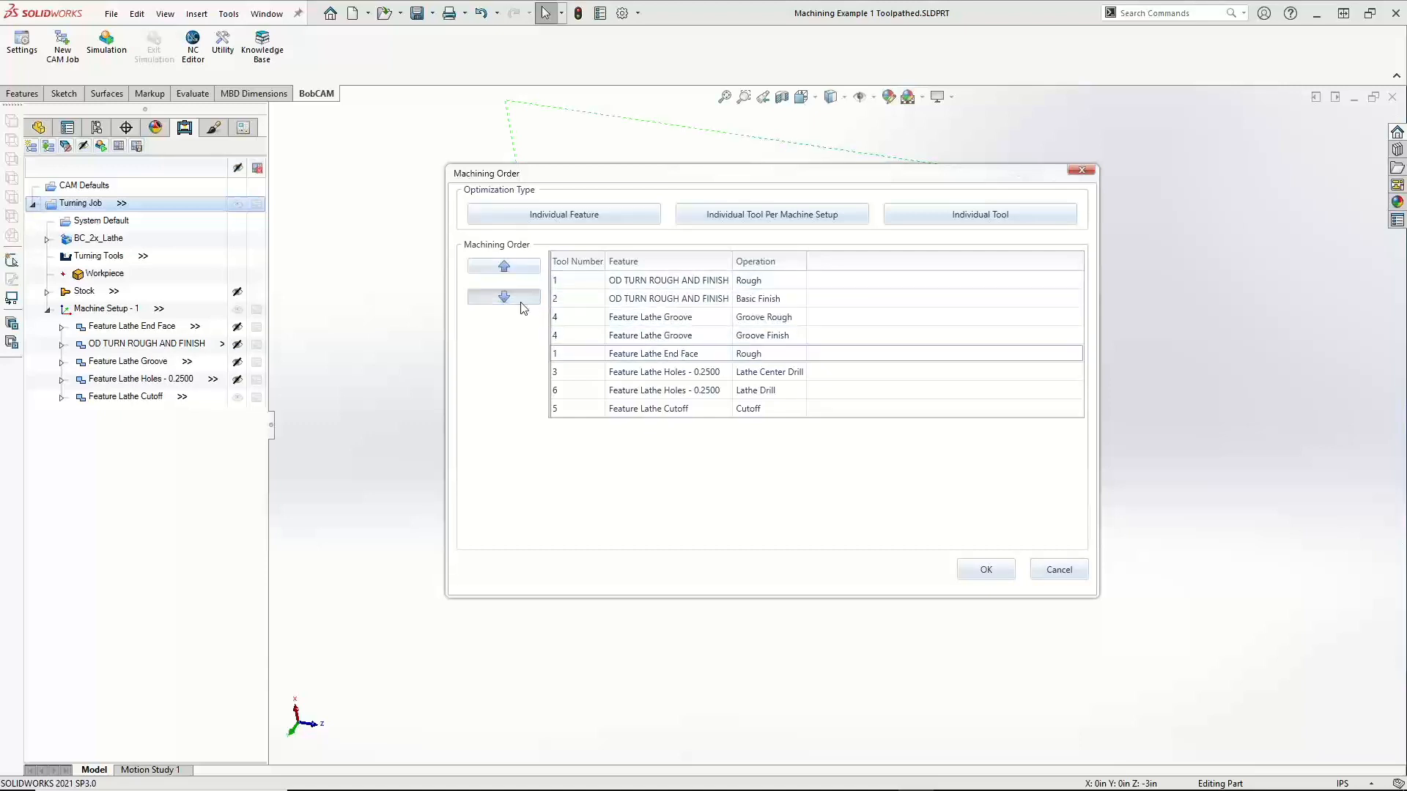
# Move the Feature Lathe End Face roughing operation to the end of the machining order, after Cutoff
pyautogui.click(520, 298)
pyautogui.click(520, 298)
pyautogui.click(521, 299)
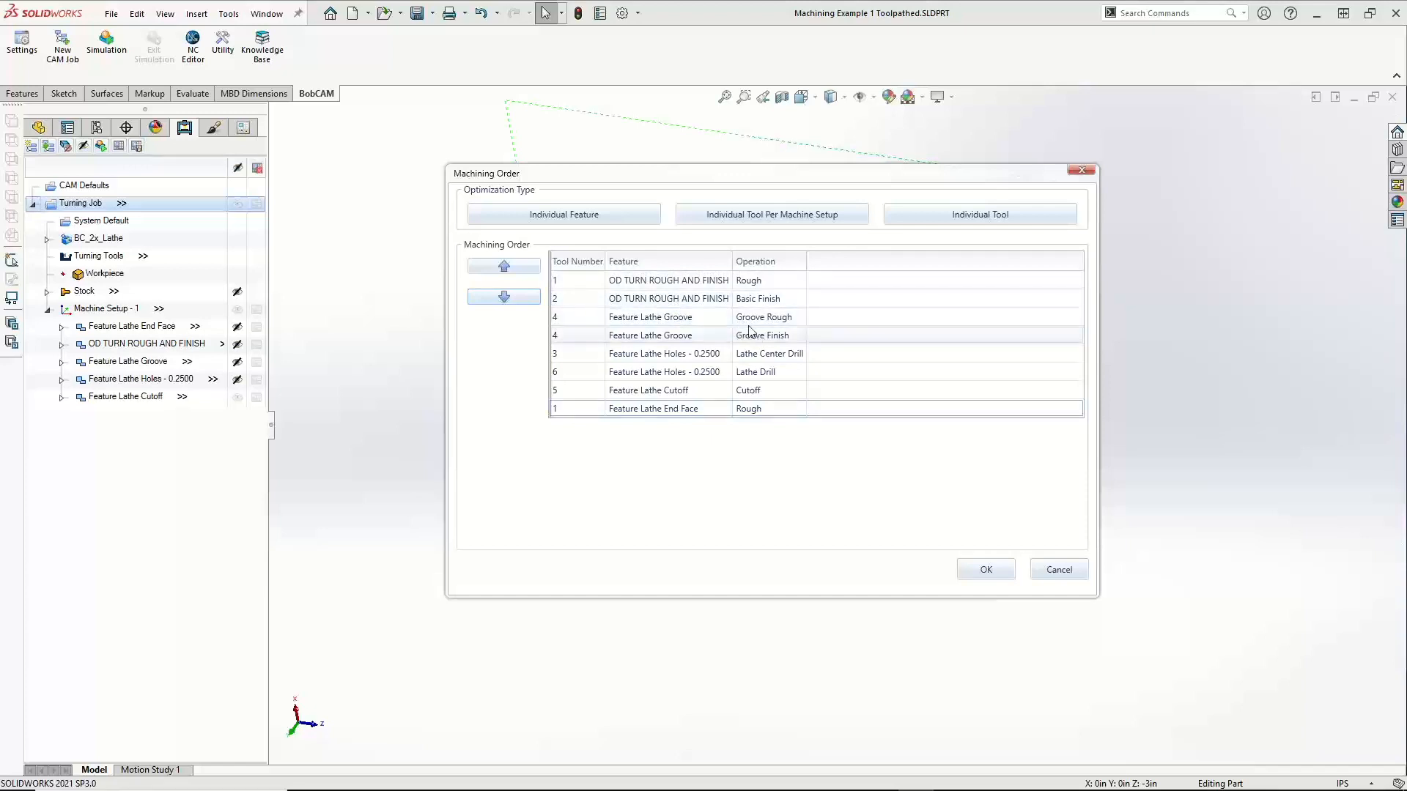
# Reset the operation posting order to Individual Feature and accept the machining order
pyautogui.click(581, 216)
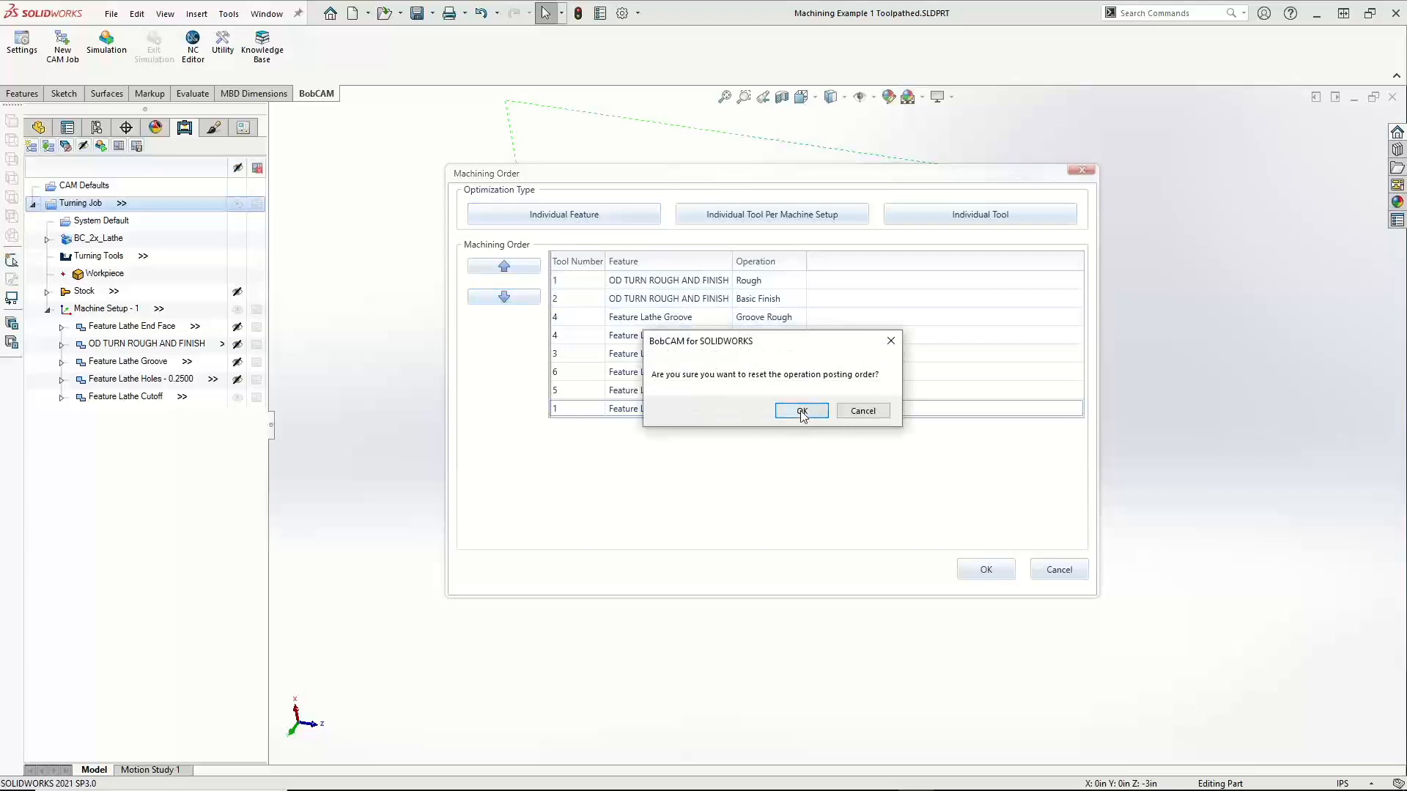
pyautogui.click(804, 409)
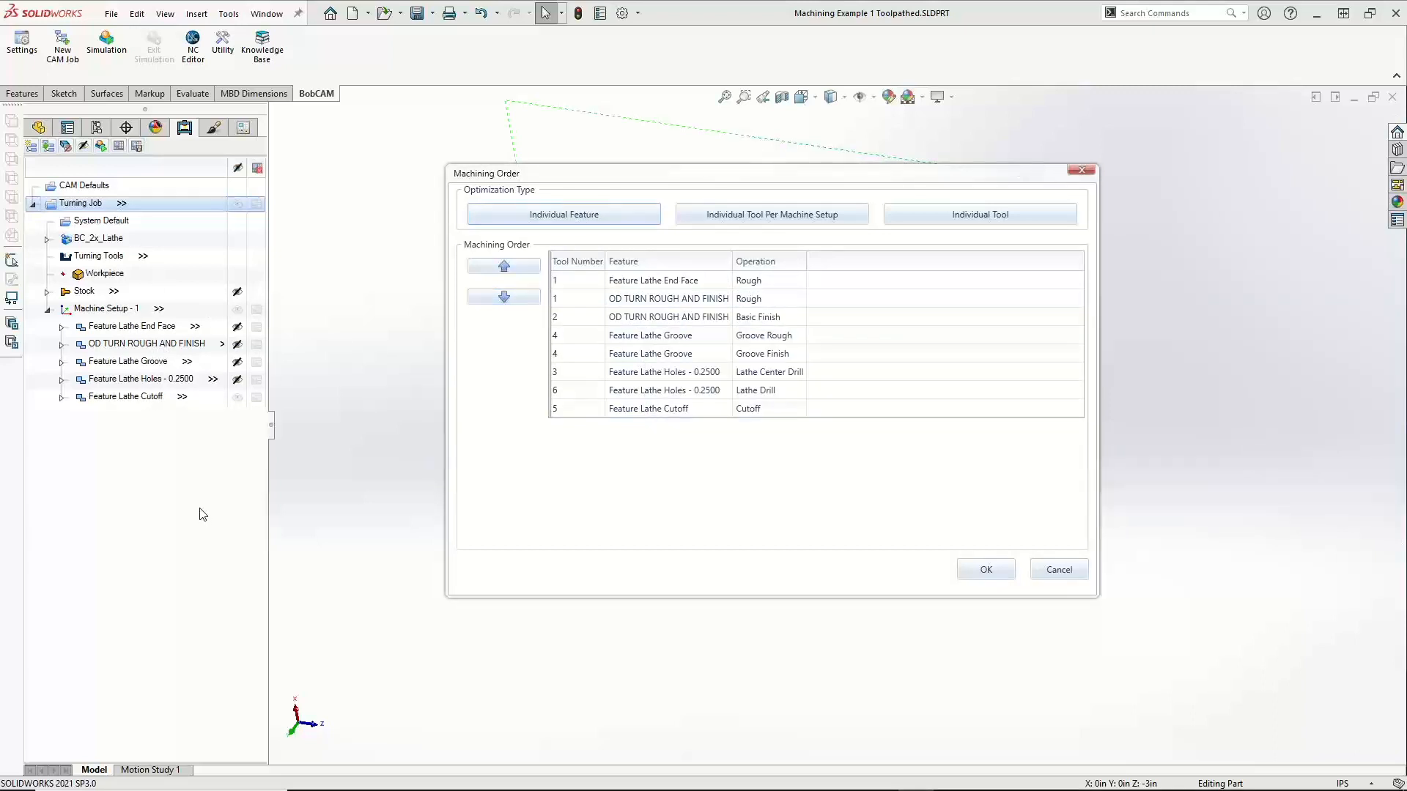
pyautogui.click(981, 569)
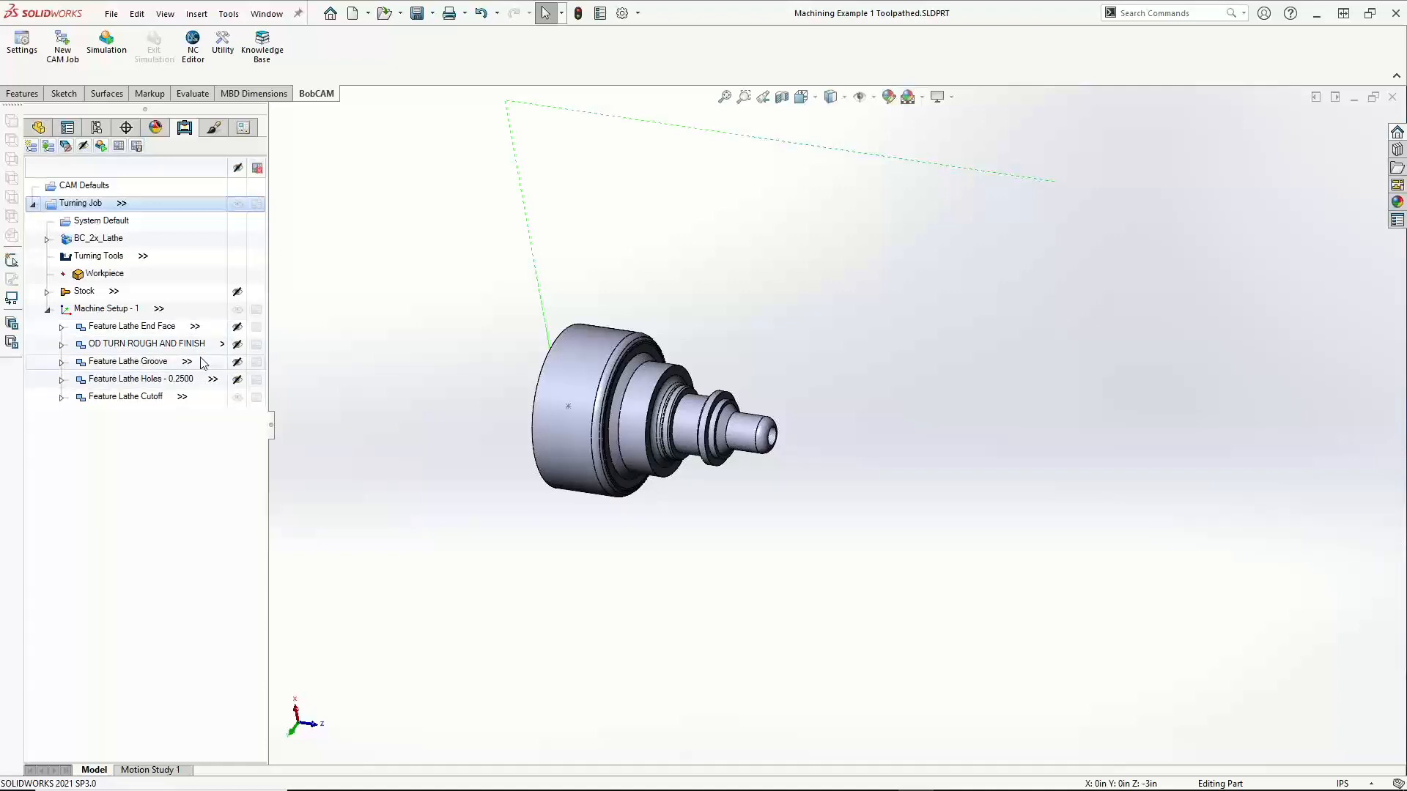
# Reorder the features under Machine Setup - 1 so that Feature Lathe Holes - 0.2500 comes before Feature Lathe Groove
pyautogui.click(142, 349)
pyautogui.moveTo(142, 350); pyautogui.dragTo(145, 370)
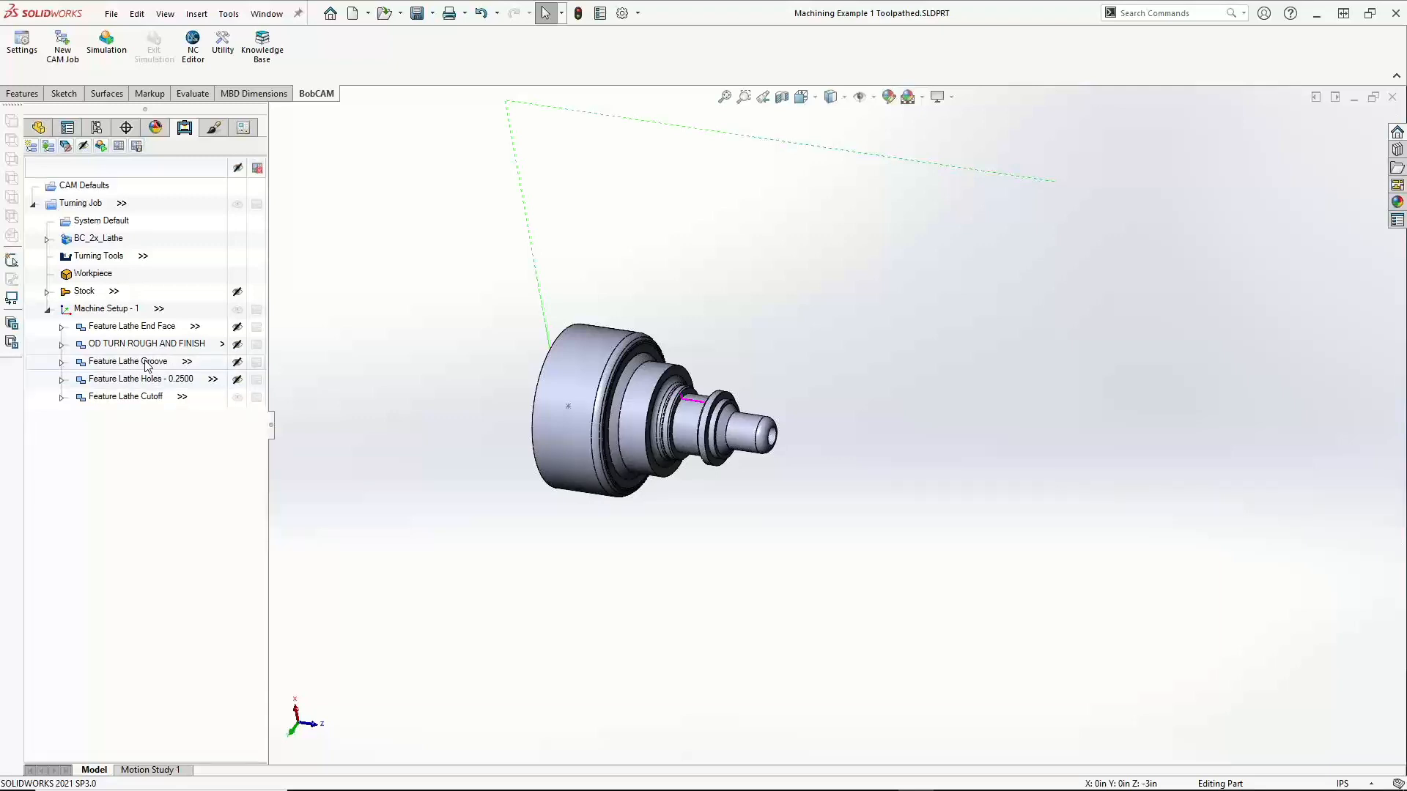
pyautogui.click(150, 362)
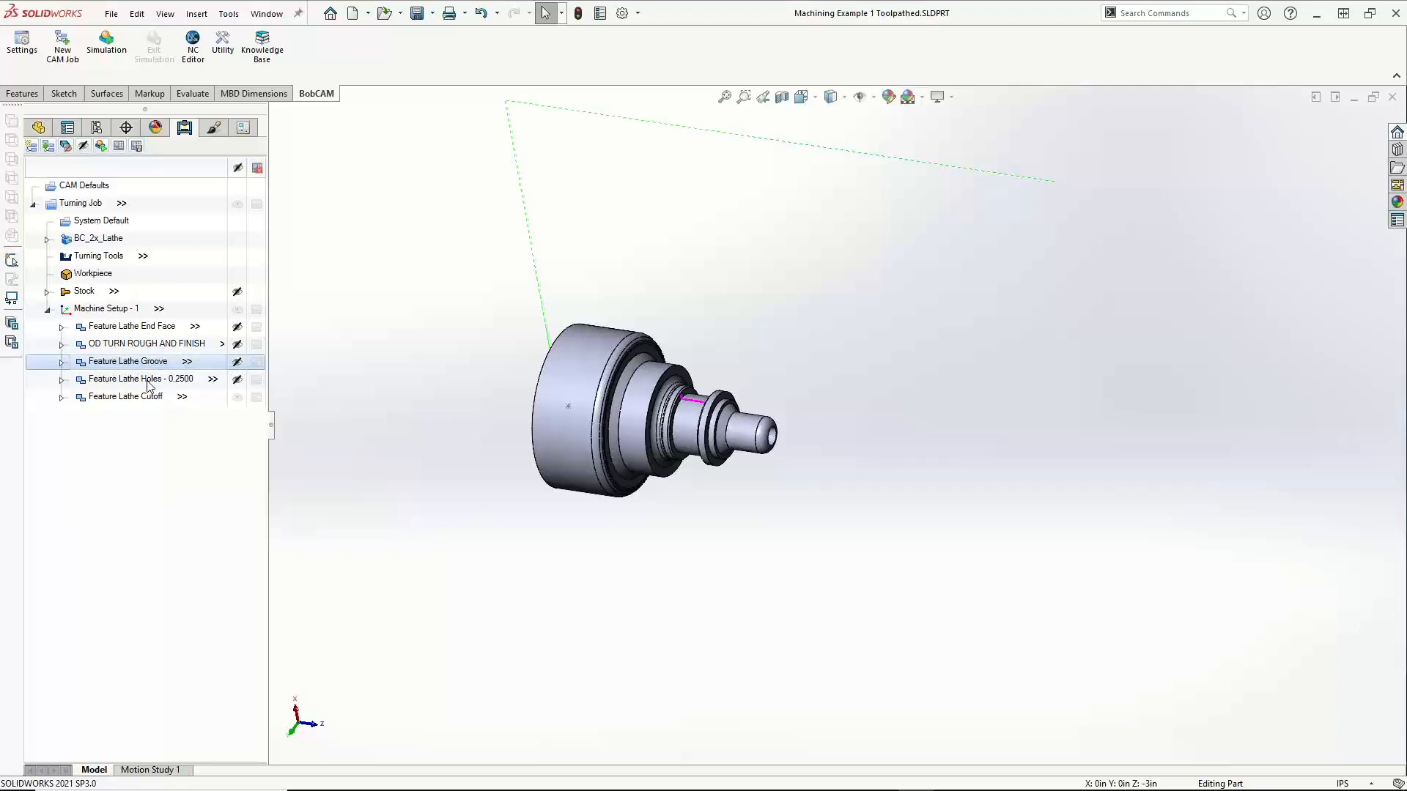
pyautogui.moveTo(148, 382); pyautogui.dragTo(146, 384)
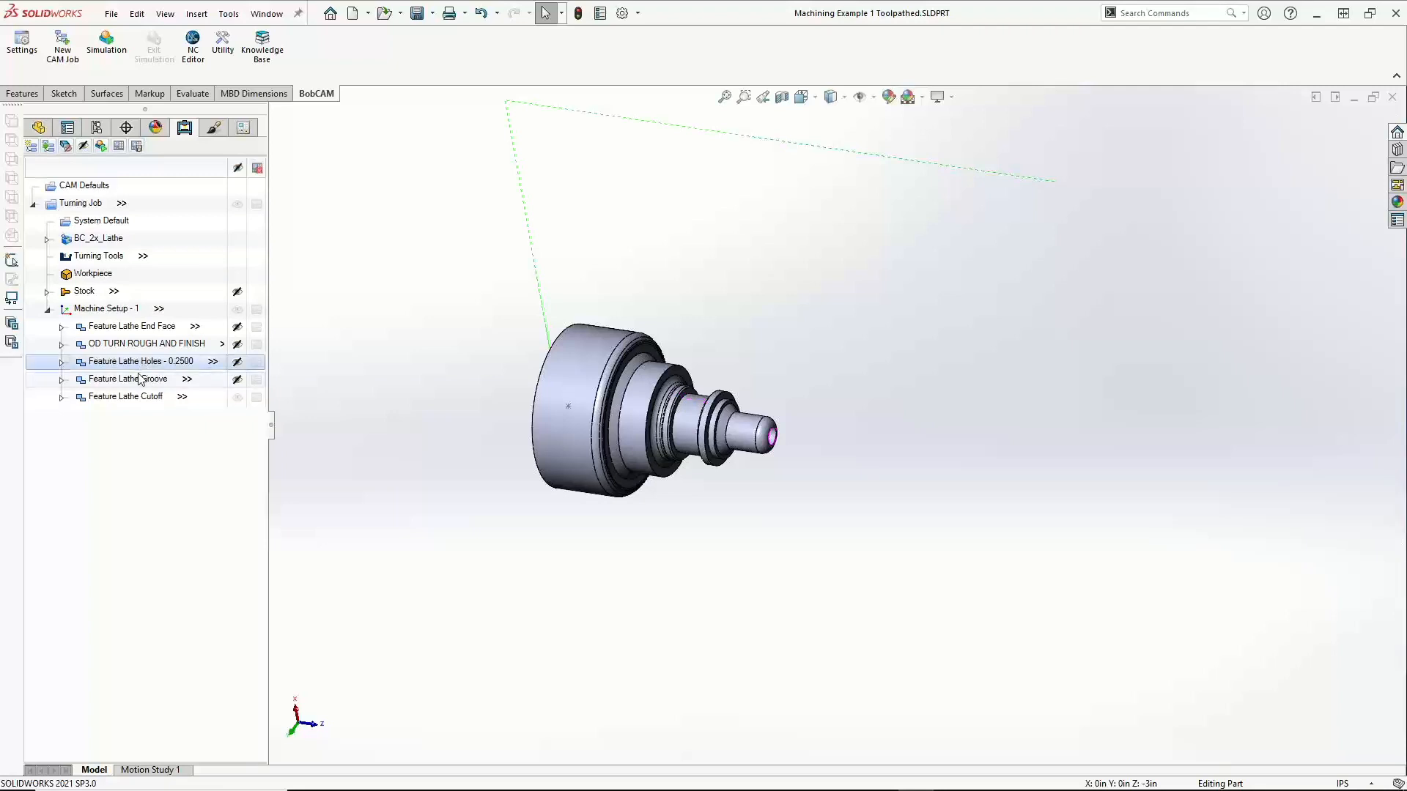
pyautogui.click(141, 379)
pyautogui.click(140, 398)
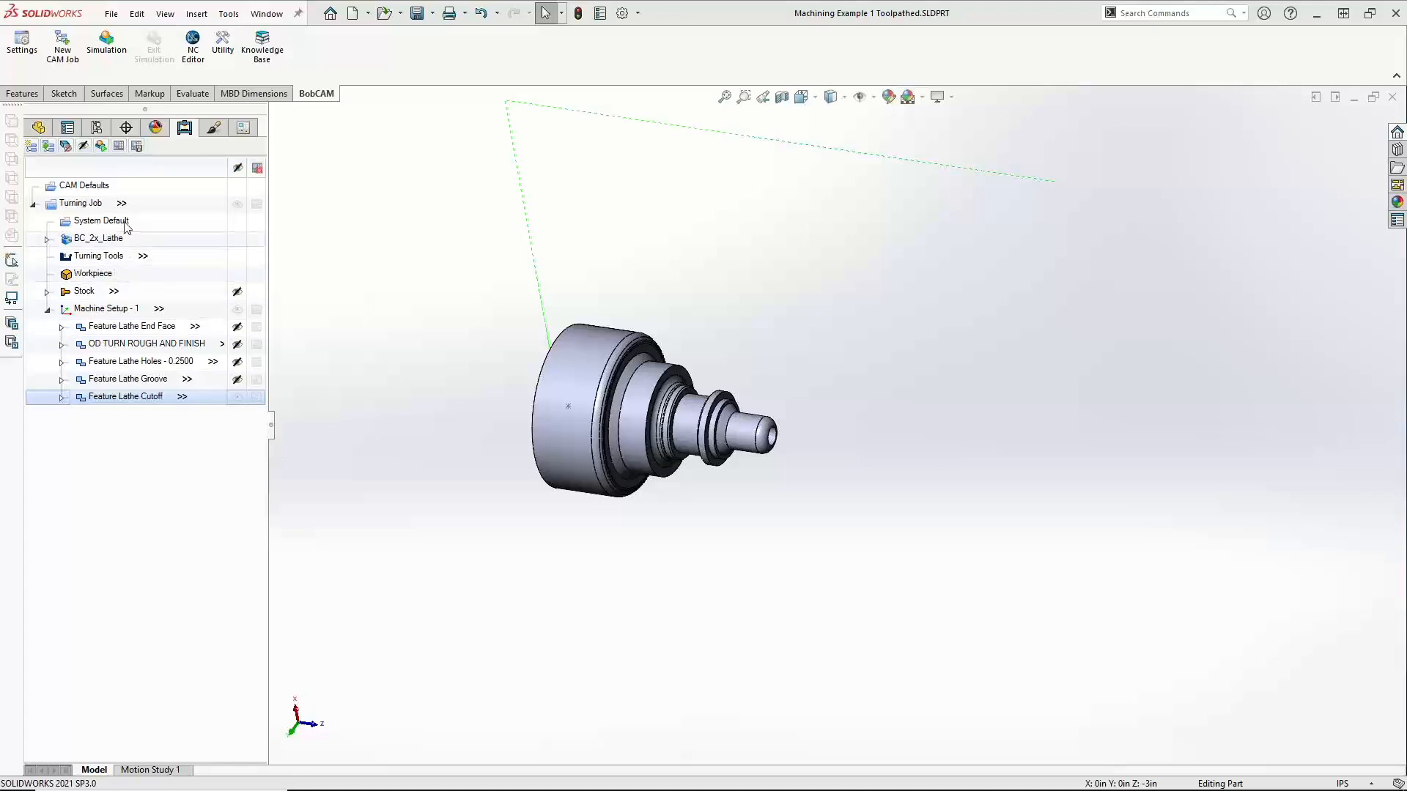
pyautogui.rightClick(106, 203)
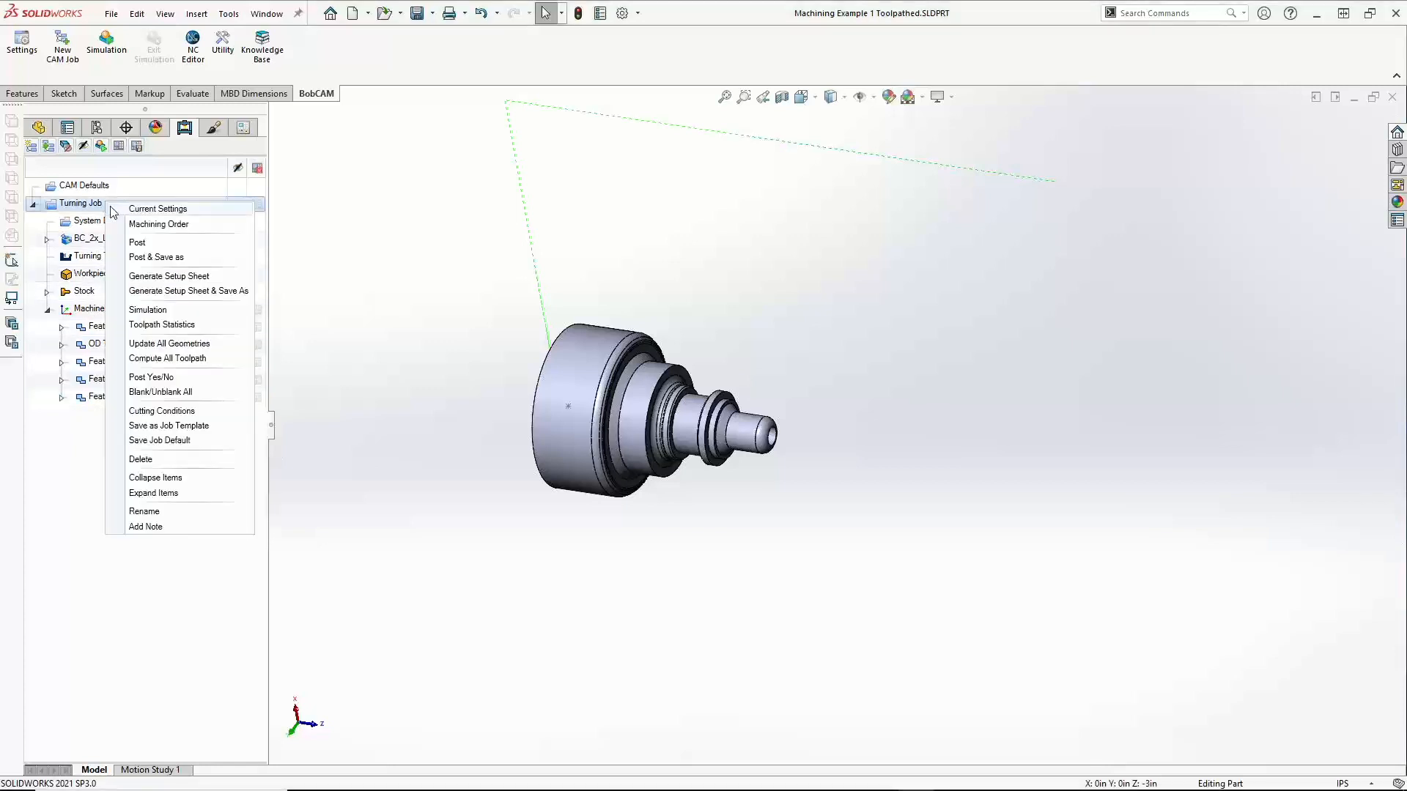
pyautogui.click(386, 257)
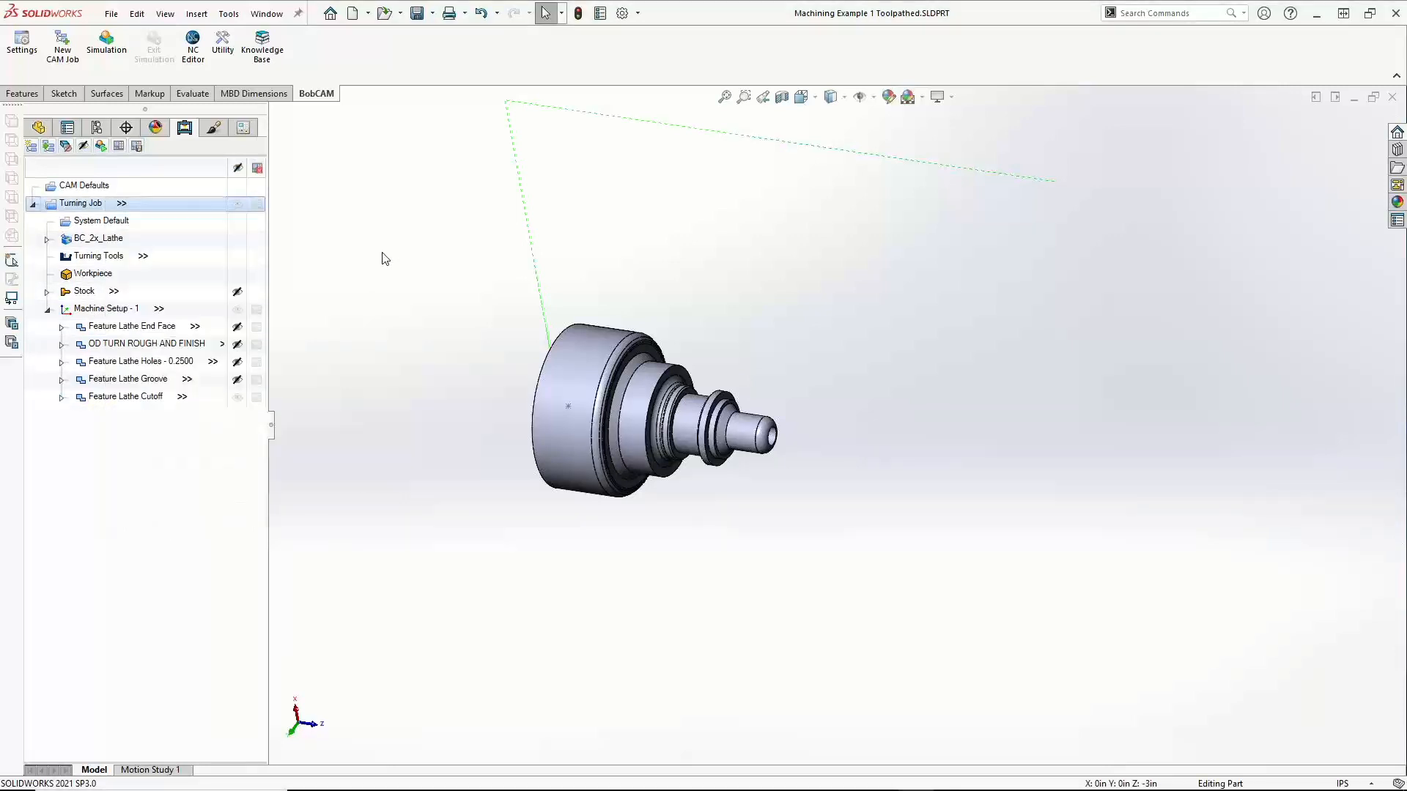
pyautogui.rightClick(100, 208)
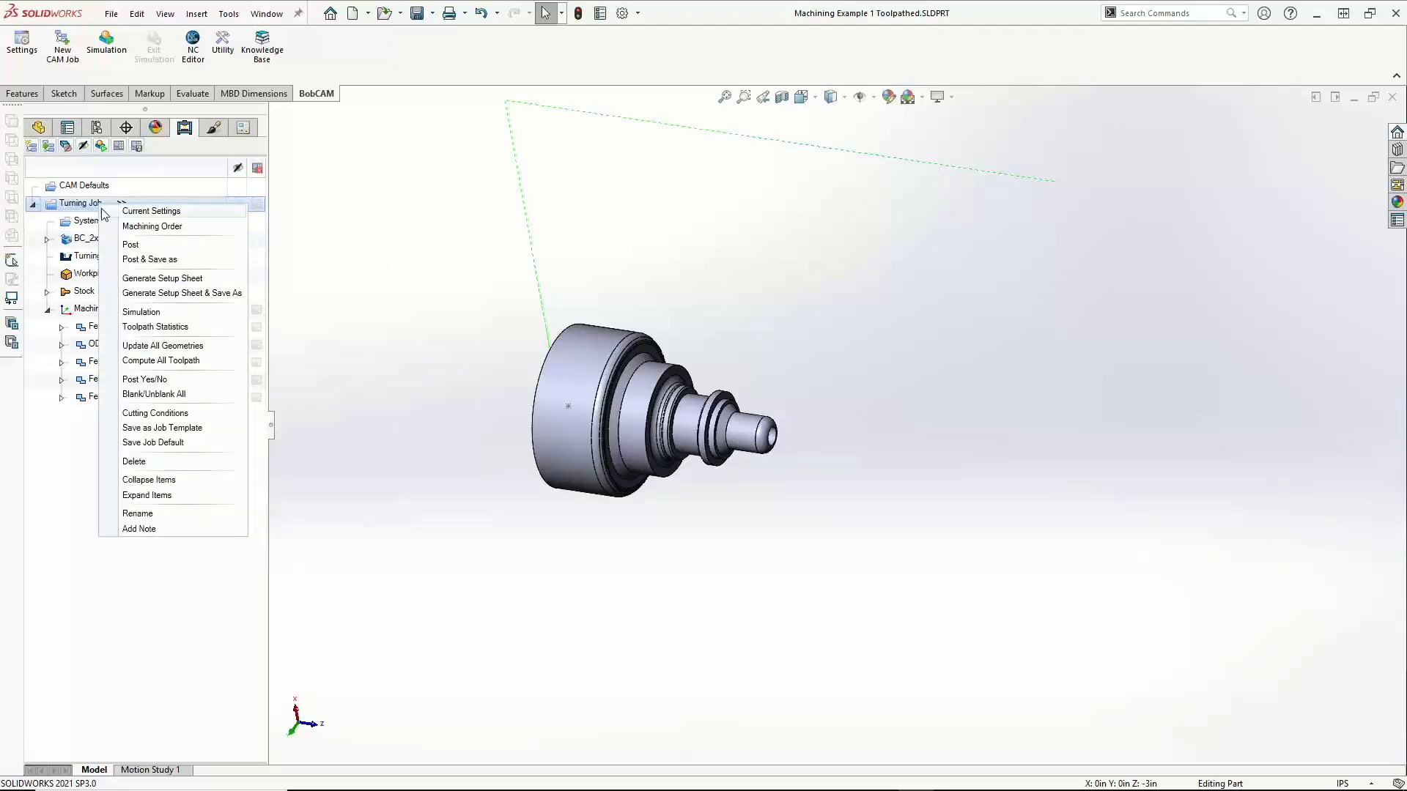
pyautogui.click(418, 258)
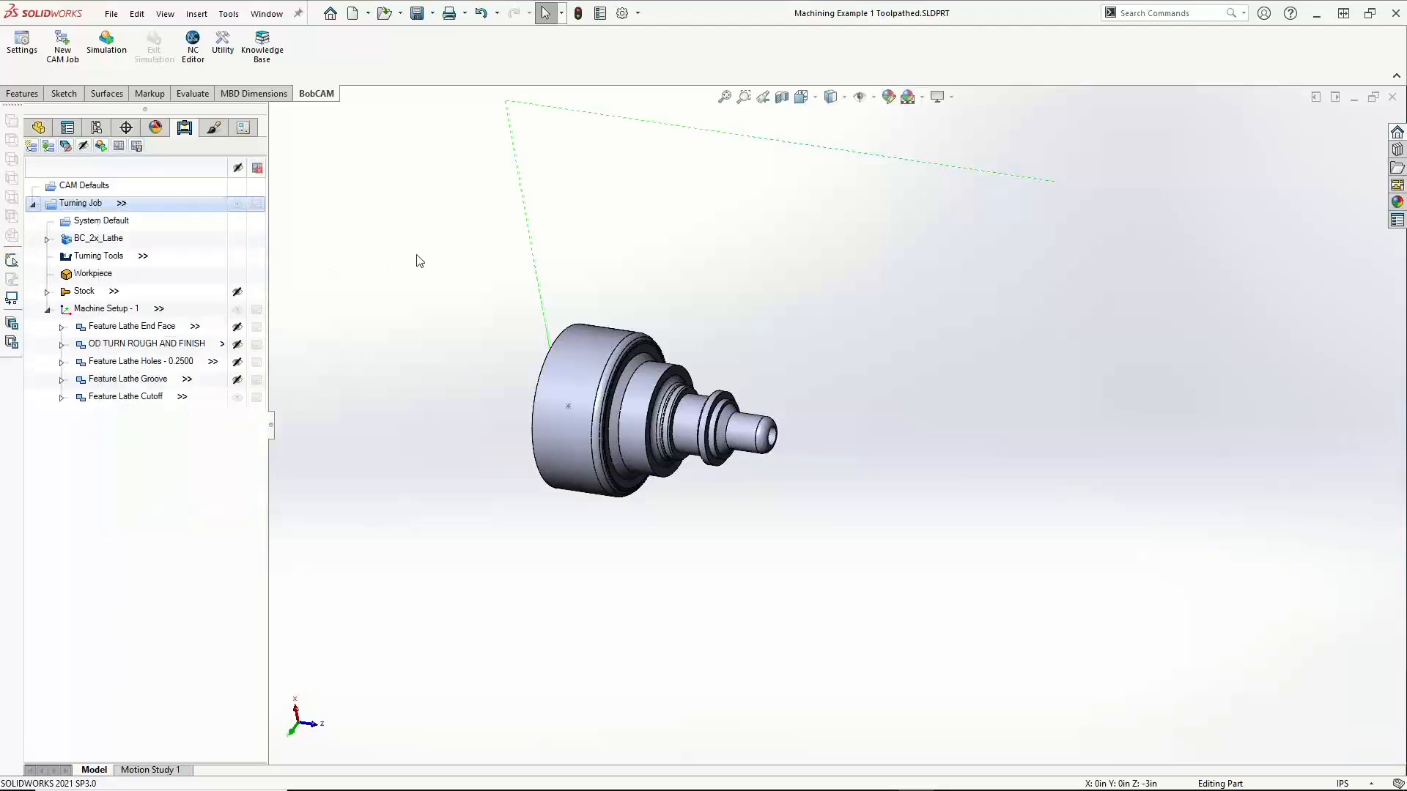
# Expand the BC_2x_Lathe machine and review the lathe post processor files available for selection, keeping Single_Line.BCPst
pyautogui.click(47, 239)
pyautogui.click(119, 256)
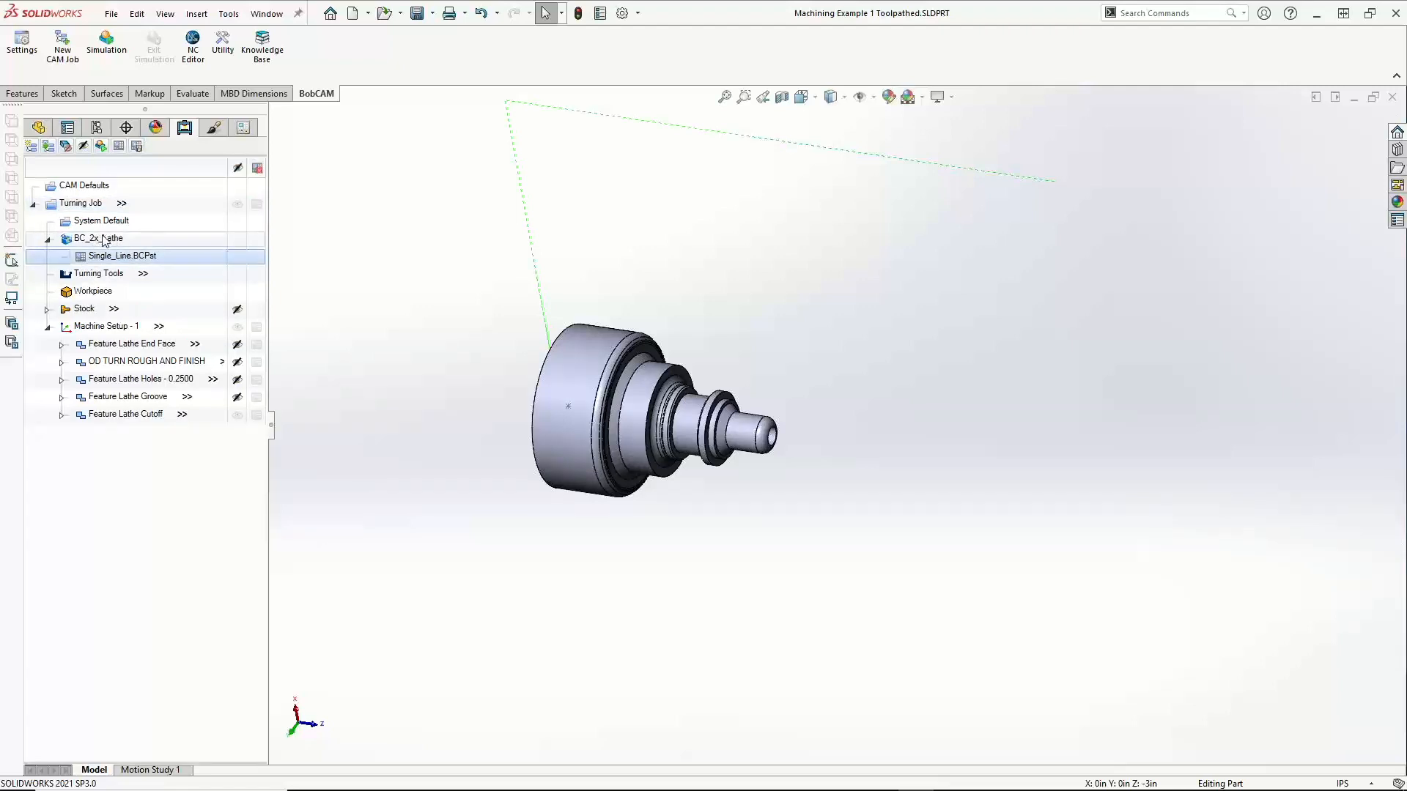
pyautogui.click(48, 240)
pyautogui.click(48, 240)
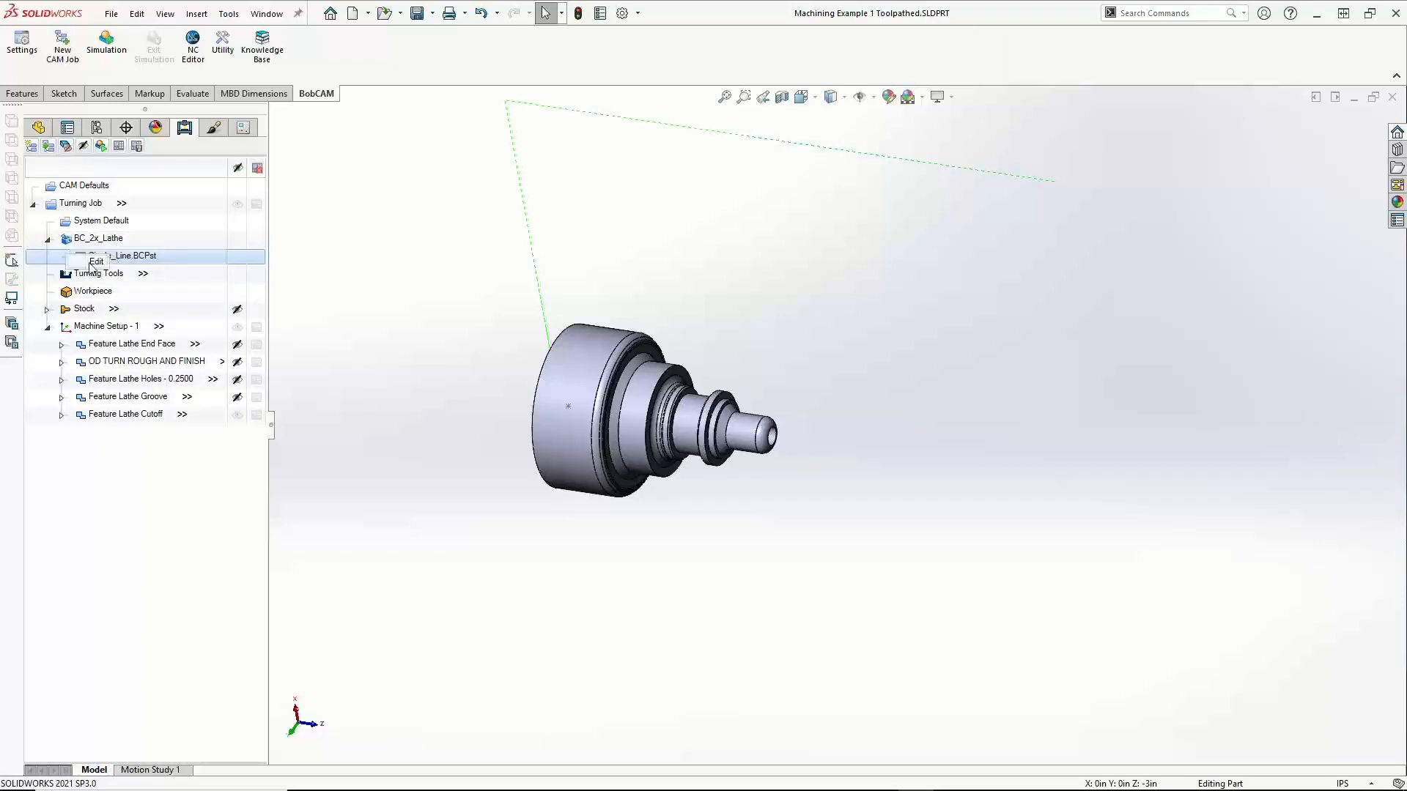
pyautogui.doubleClick(113, 257)
pyautogui.click(529, 394)
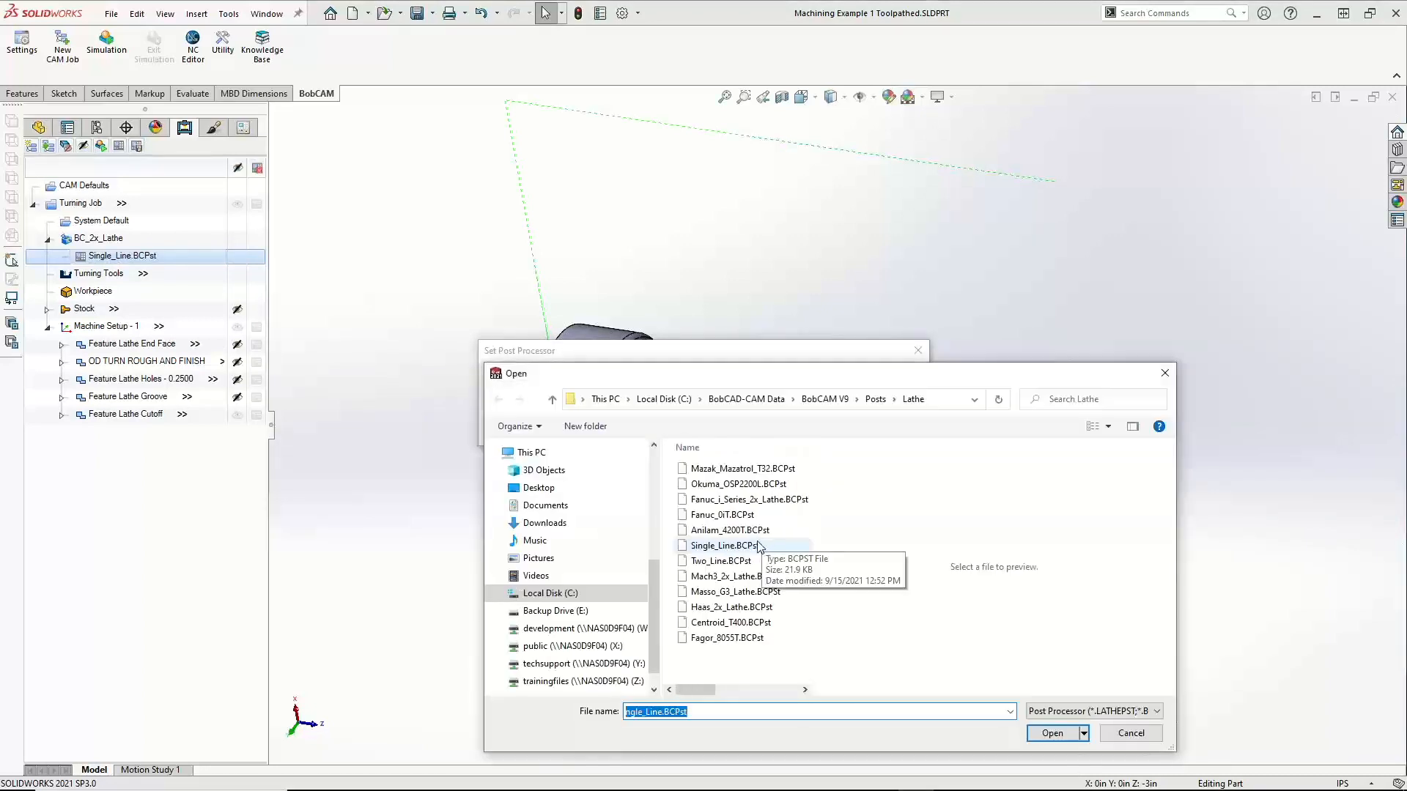
pyautogui.click(735, 455)
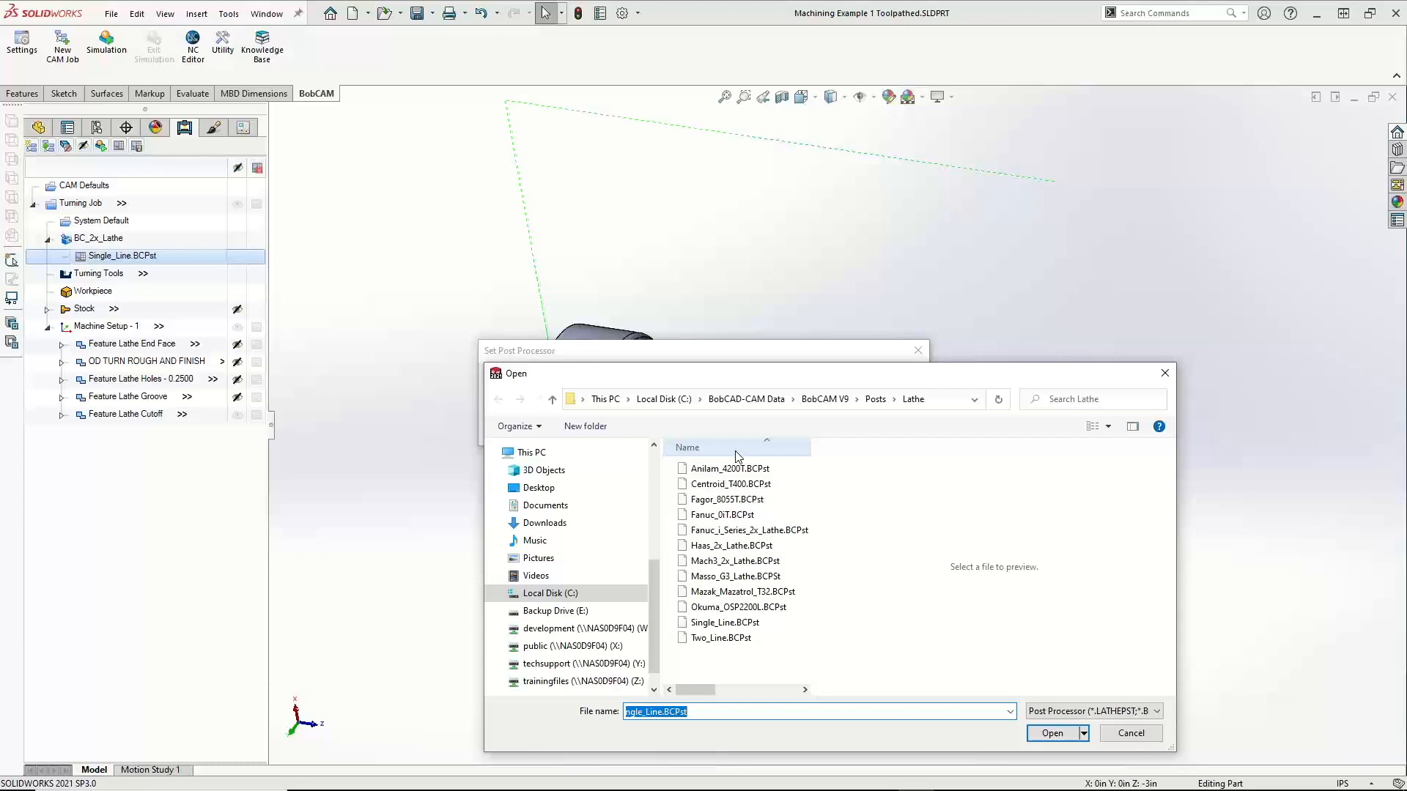
pyautogui.click(1134, 735)
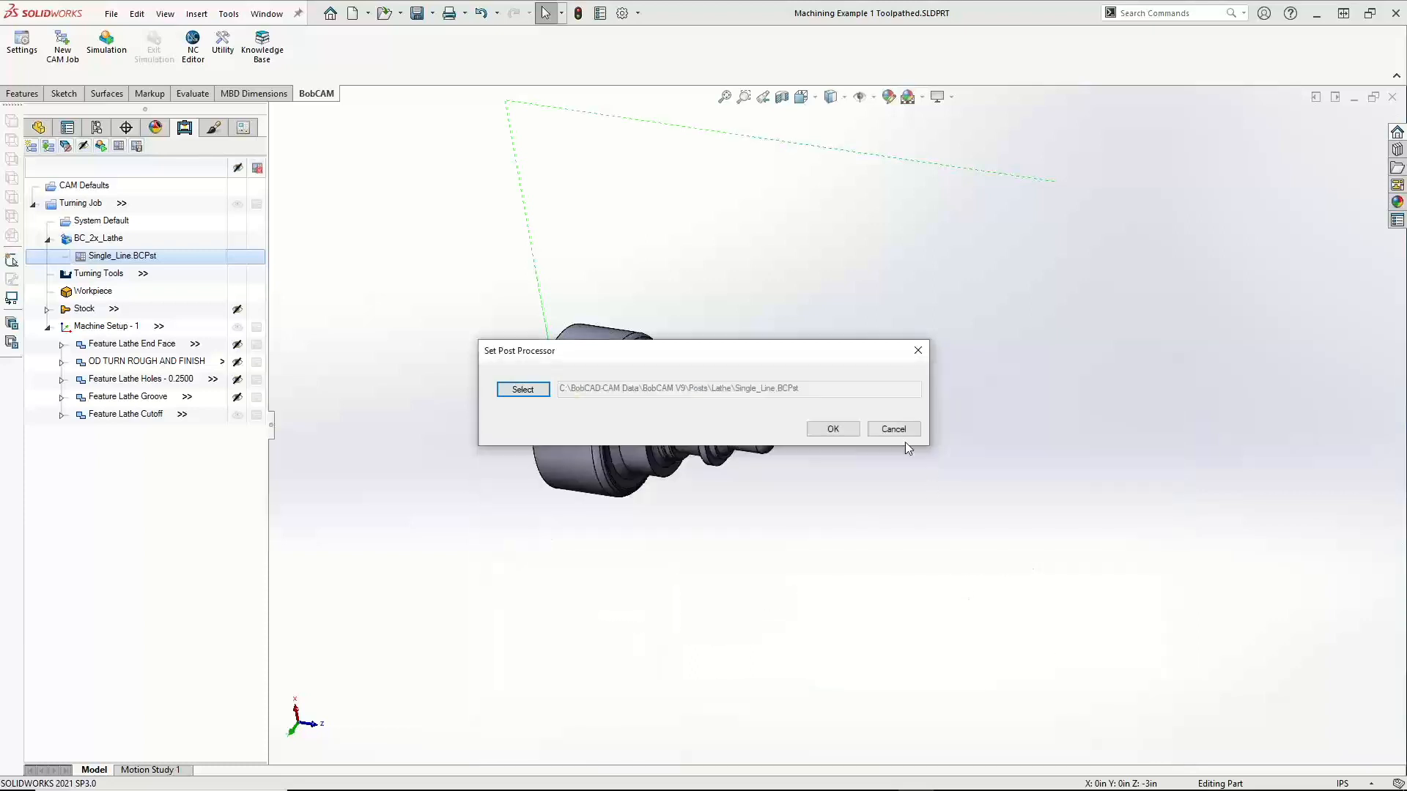
pyautogui.click(895, 427)
# Post the turning job to generate its NC code and look through the posted program
pyautogui.rightClick(97, 209)
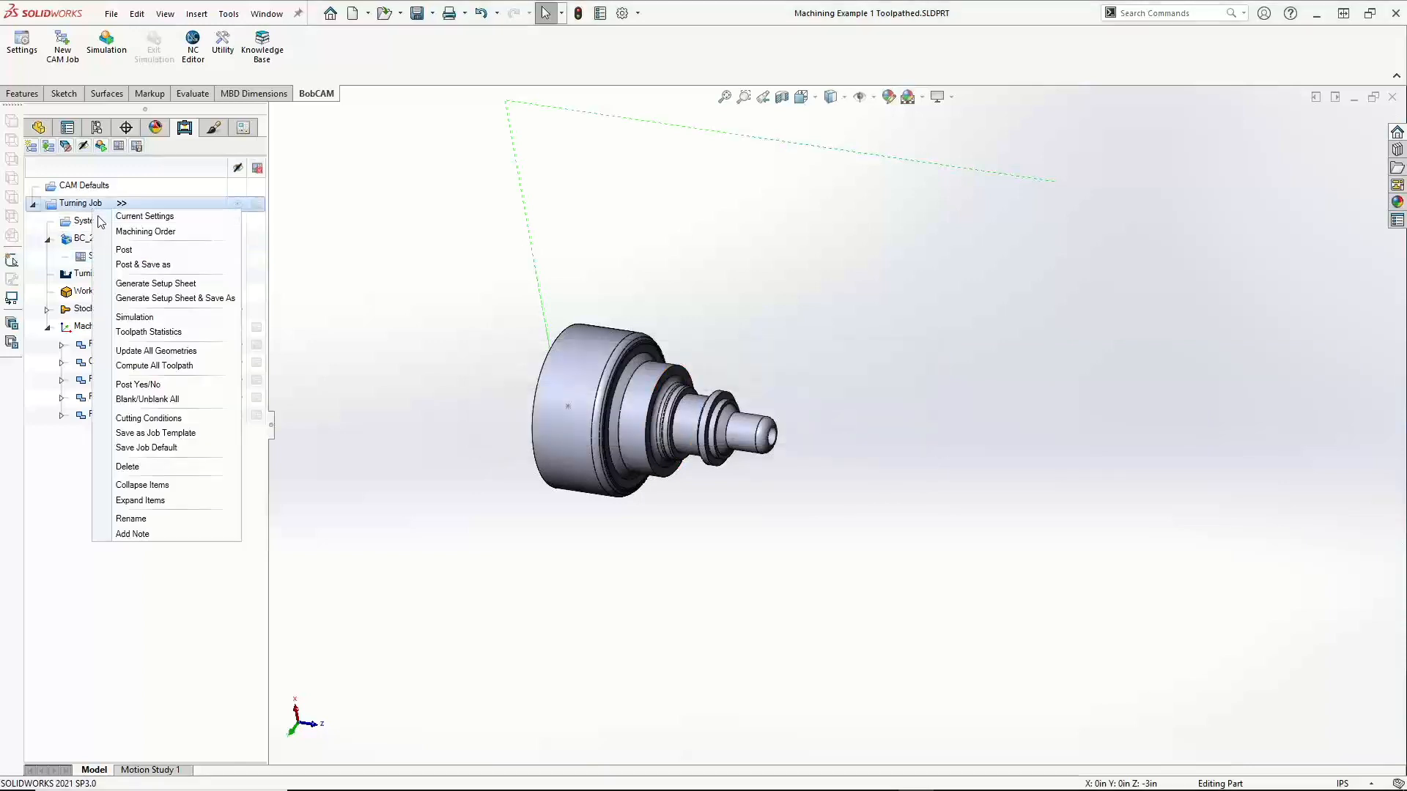
pyautogui.click(124, 250)
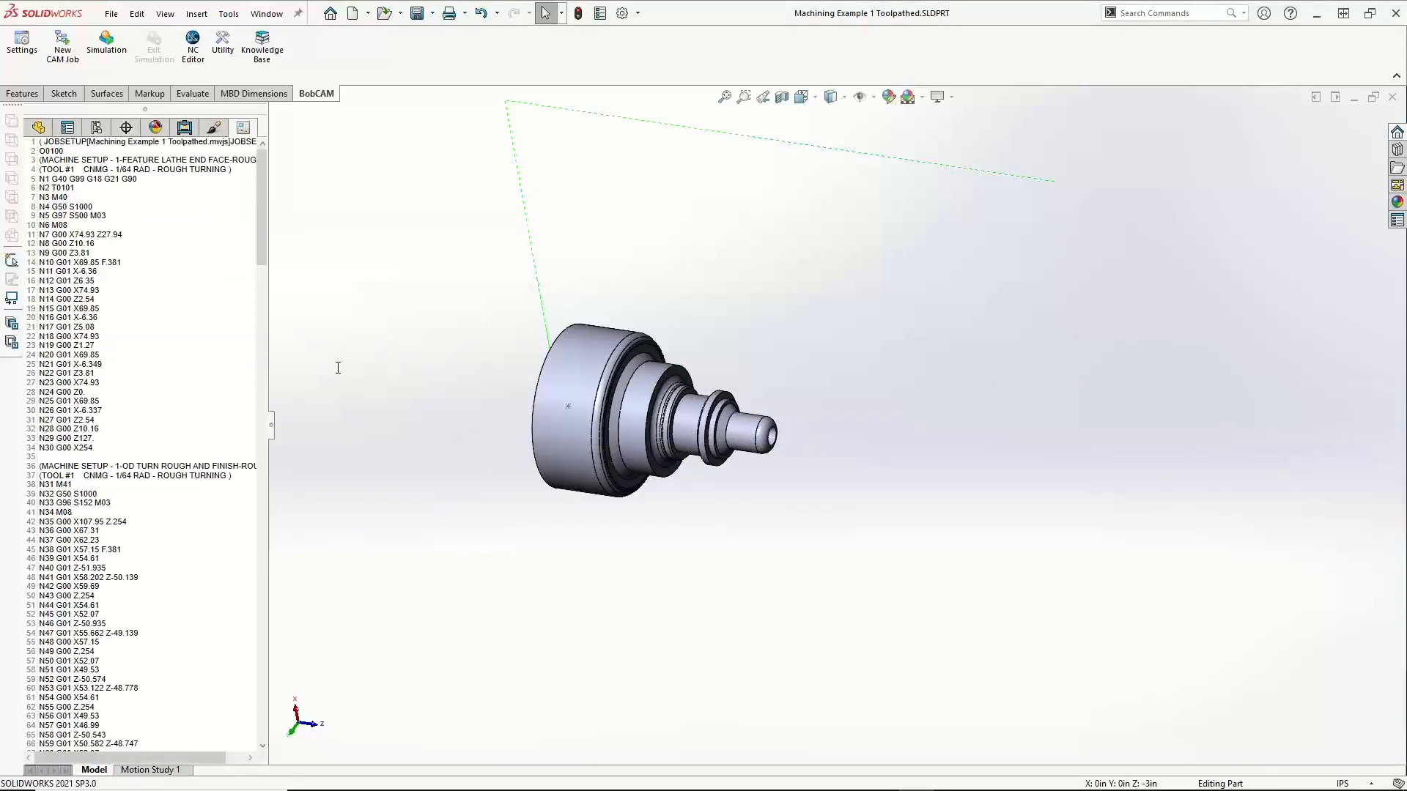
pyautogui.scroll(-20, 145, 466)
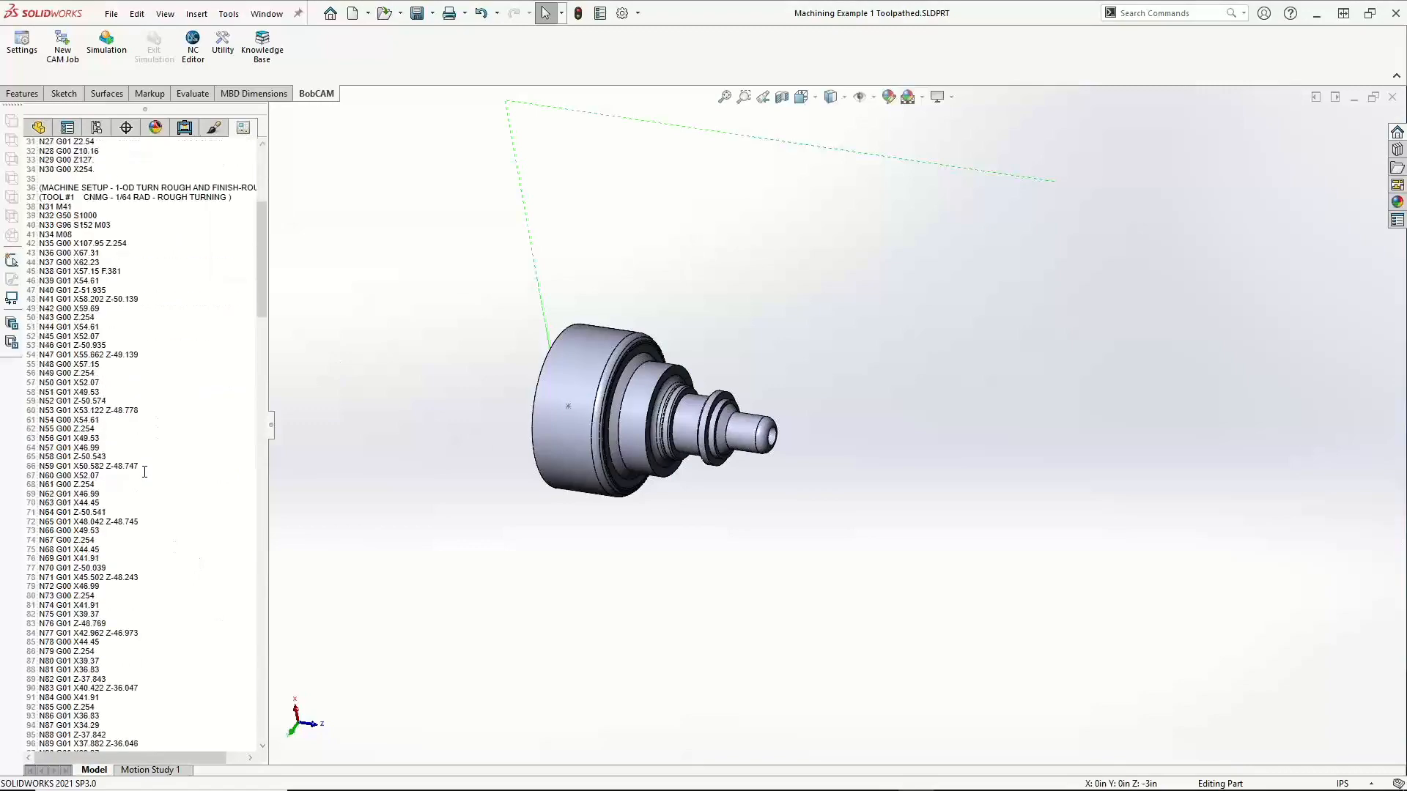
pyautogui.moveTo(264, 364); pyautogui.dragTo(283, 216)
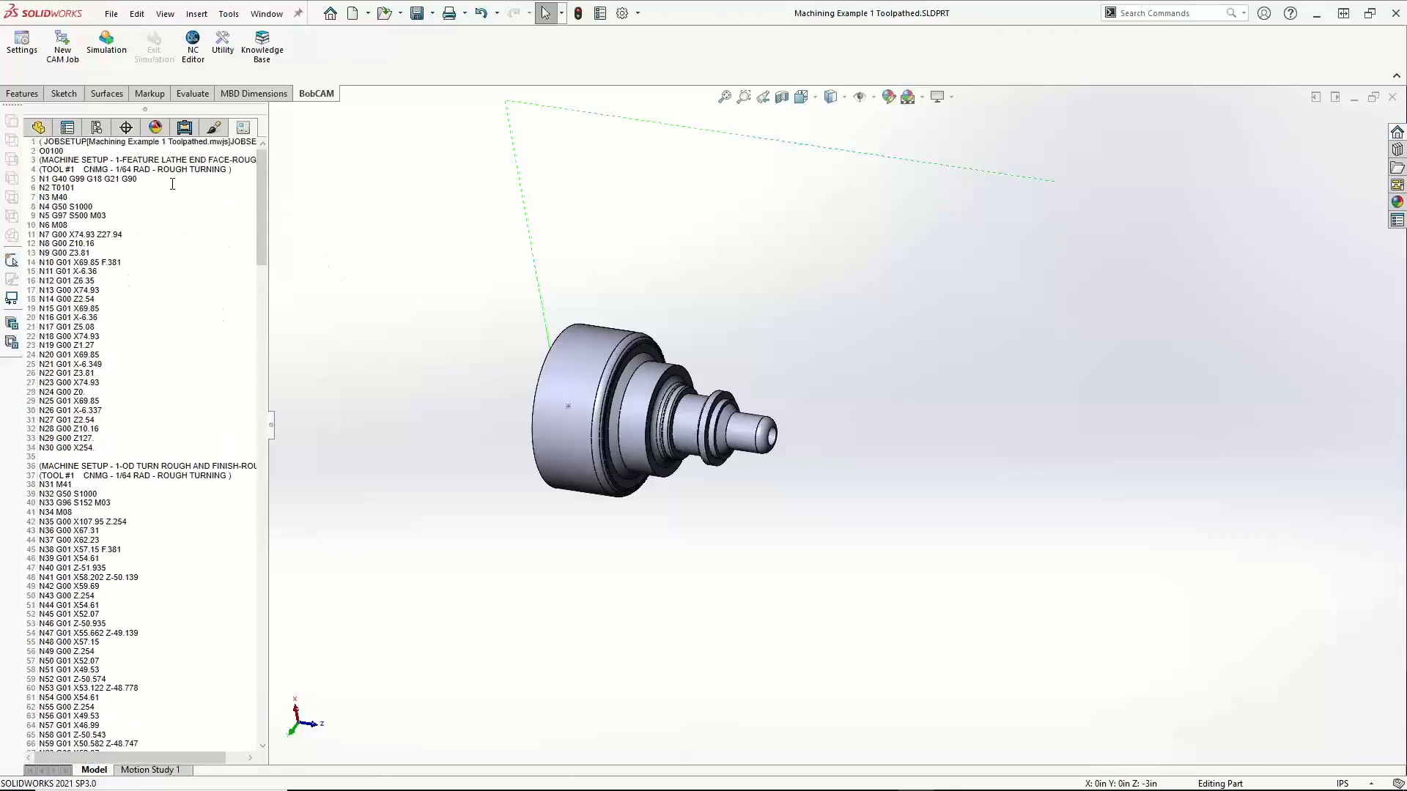
# Save the posted code as Machining Example 1 Toolpathed.nc in Desktop > Repeat Training Documents > BobCAM V9 Lathe Live Event 11-18-2021
pyautogui.rightClick(139, 258)
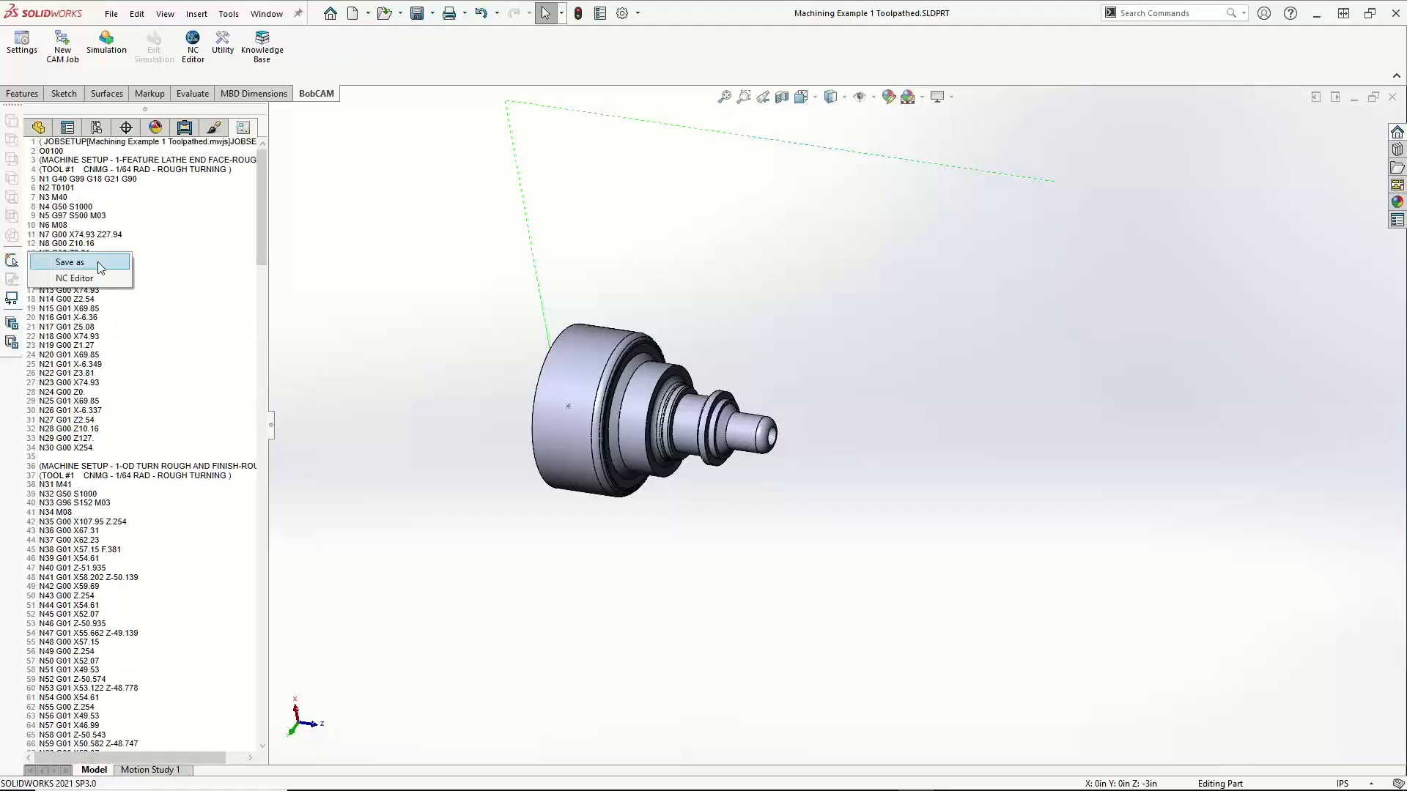
pyautogui.click(100, 268)
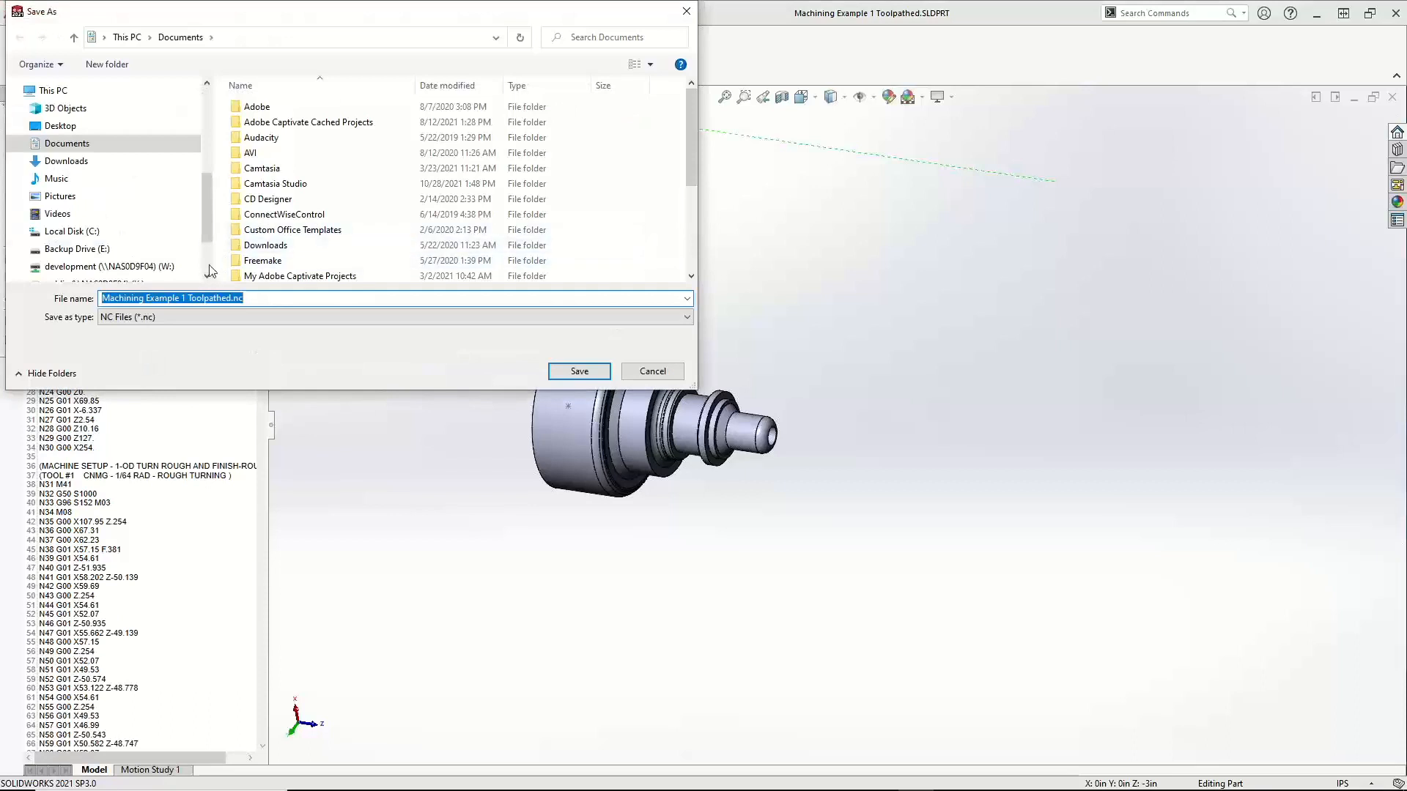
pyautogui.scroll(2, 71, 167)
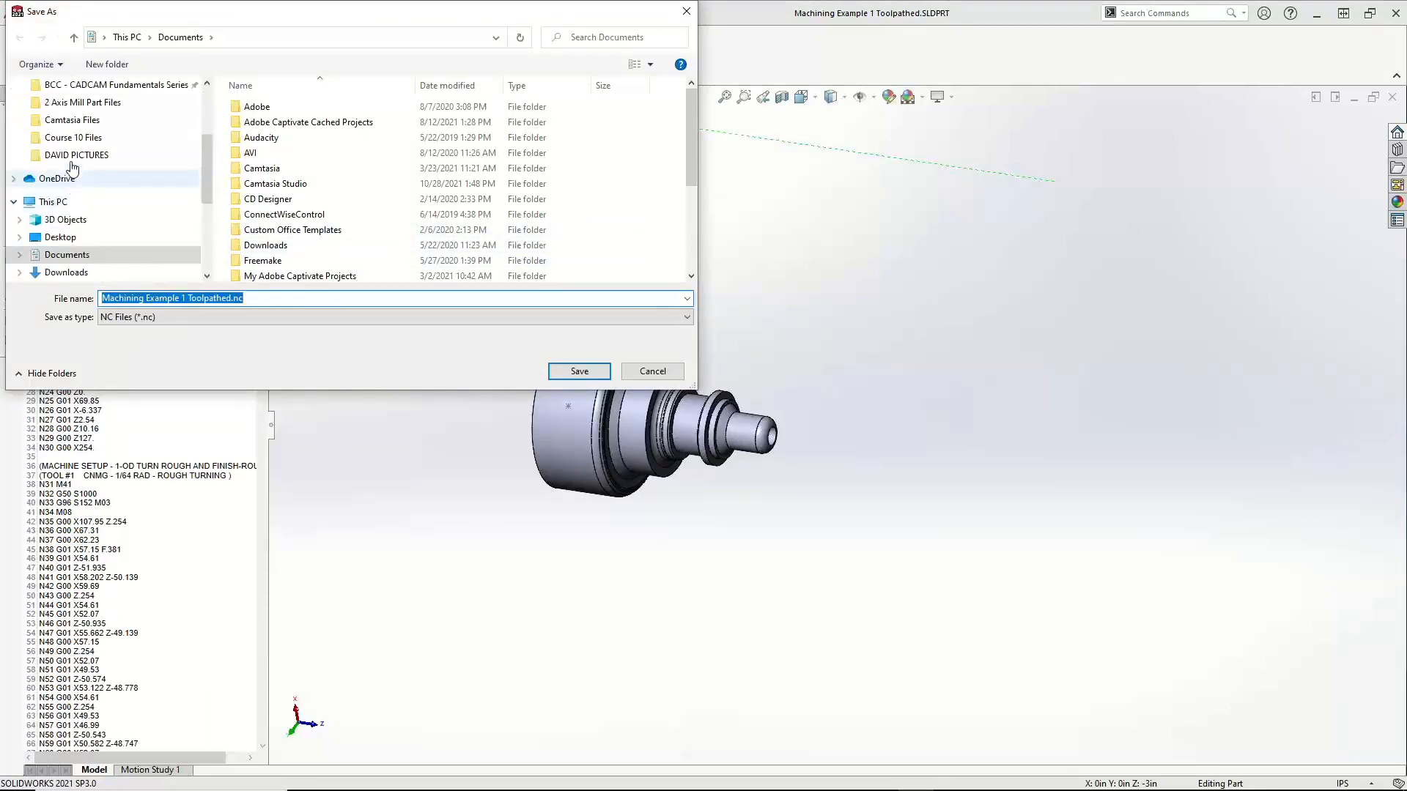
pyautogui.scroll(3, 71, 167)
pyautogui.click(62, 114)
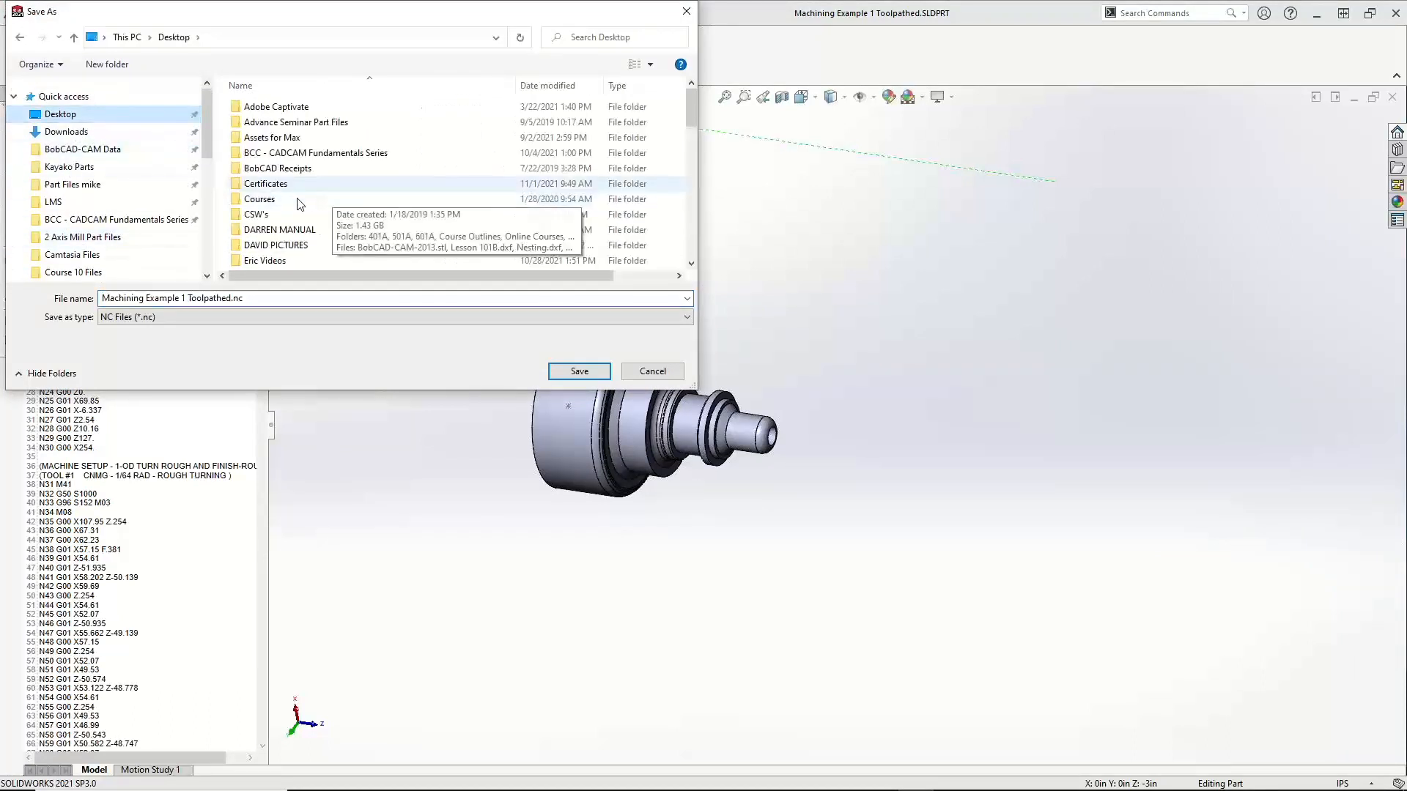
pyautogui.scroll(-9, 299, 204)
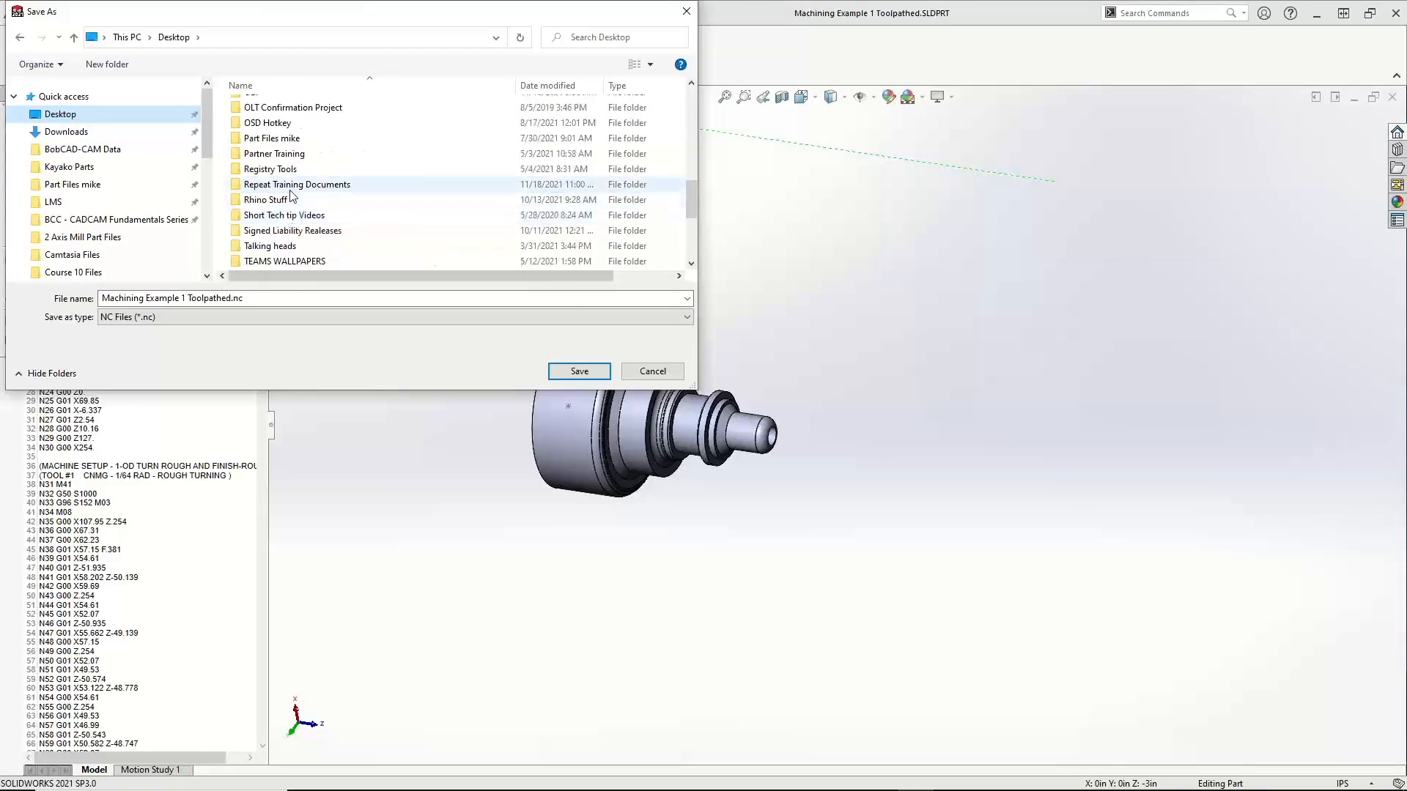
pyautogui.doubleClick(290, 187)
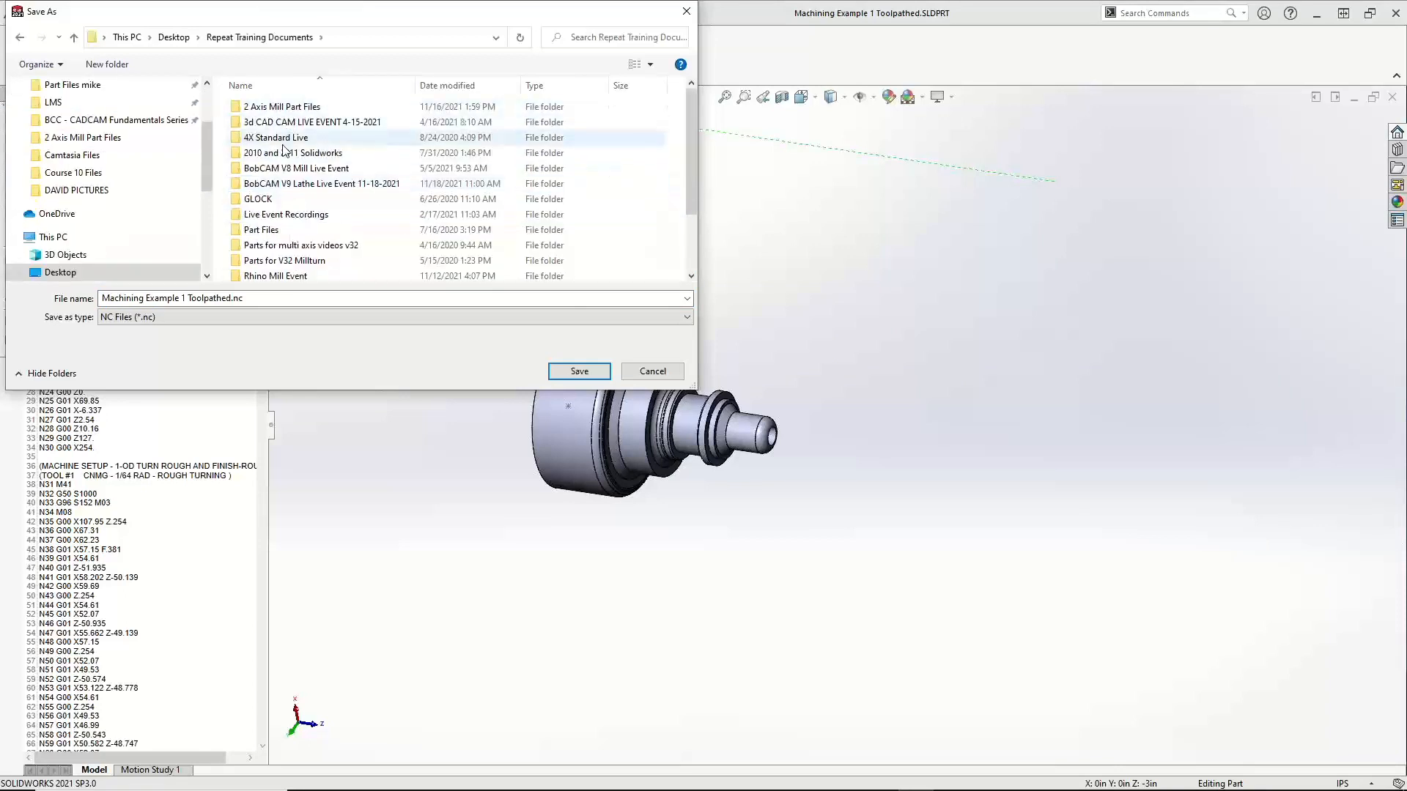
pyautogui.doubleClick(292, 185)
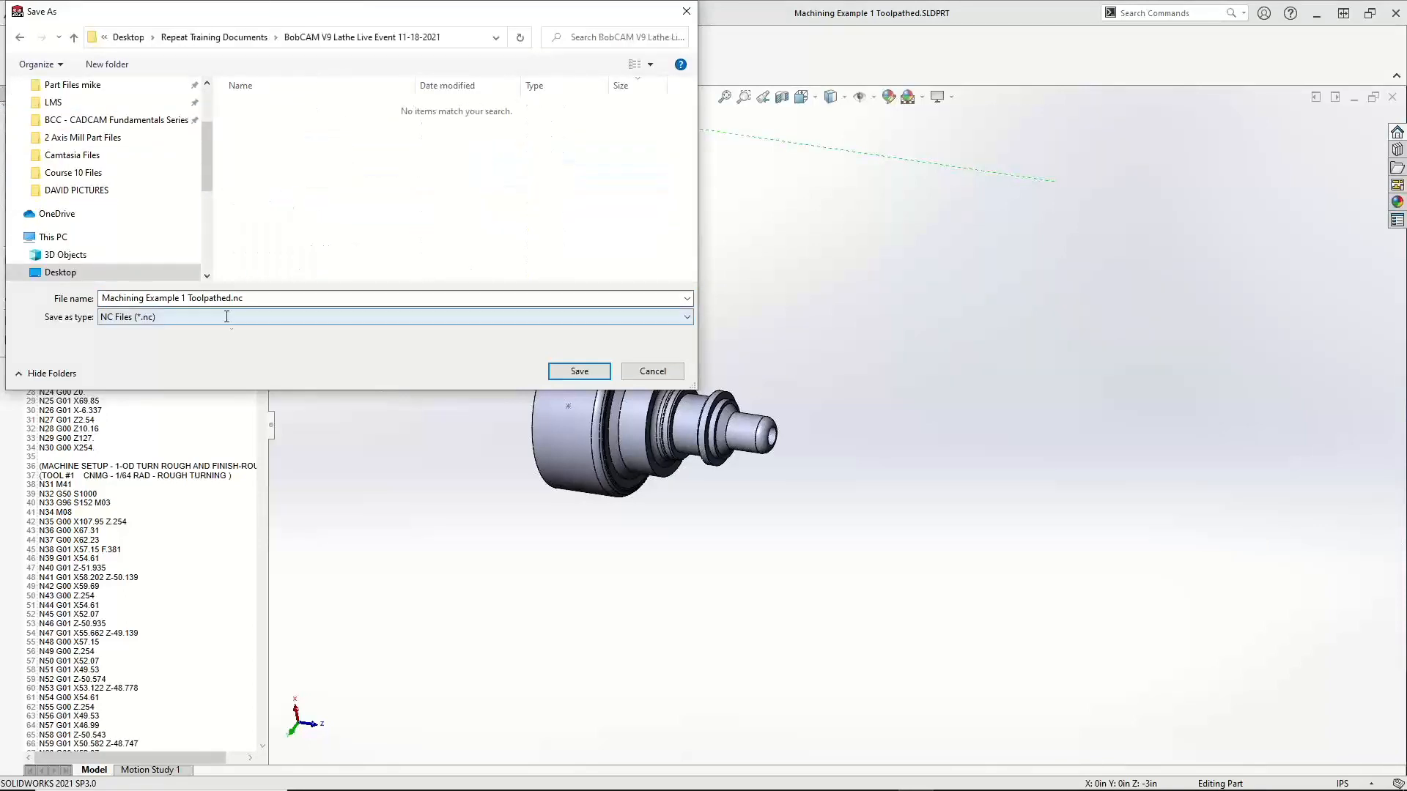
pyautogui.click(578, 372)
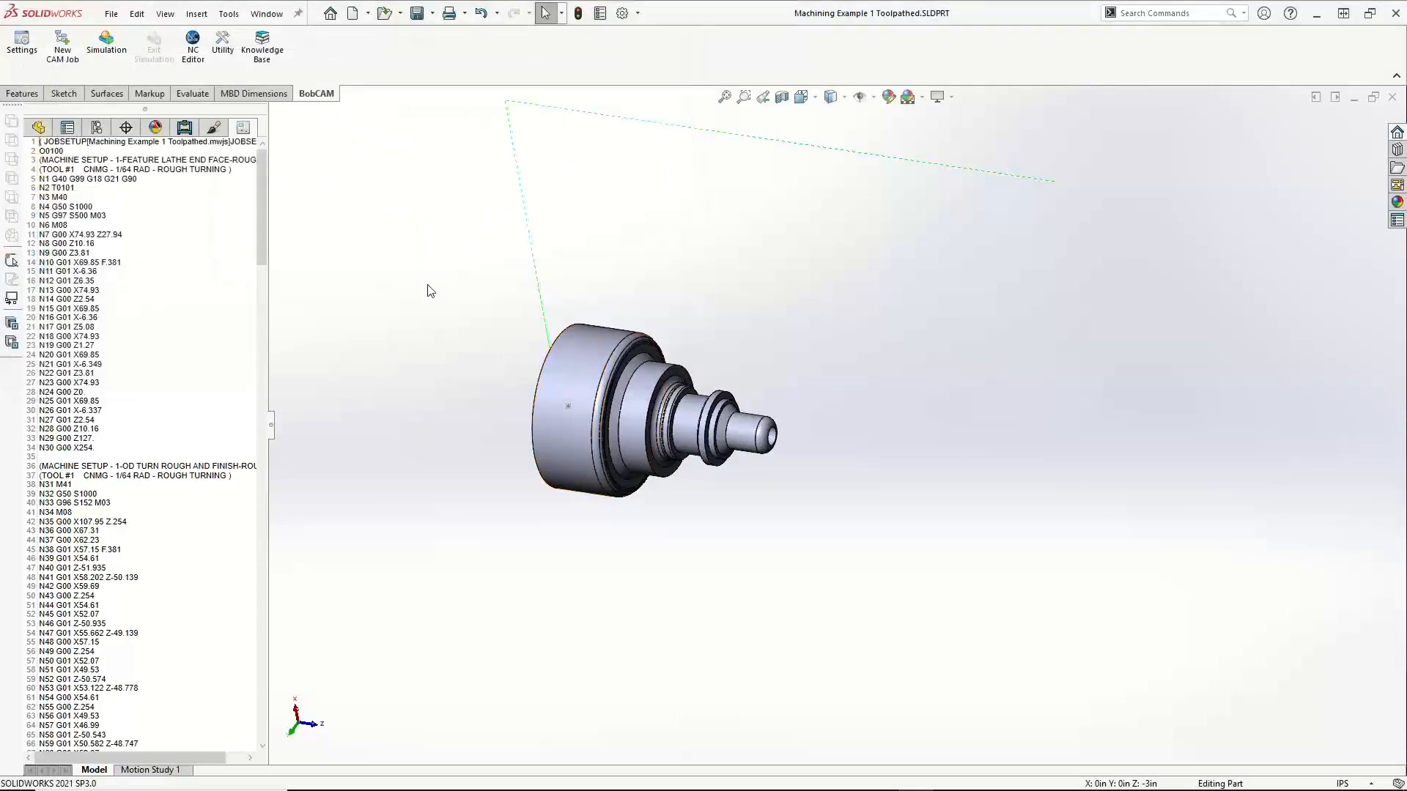
# Return to the CAM tree and generate a setup sheet for the turning job with the Full Setup Sheet template
pyautogui.click(184, 129)
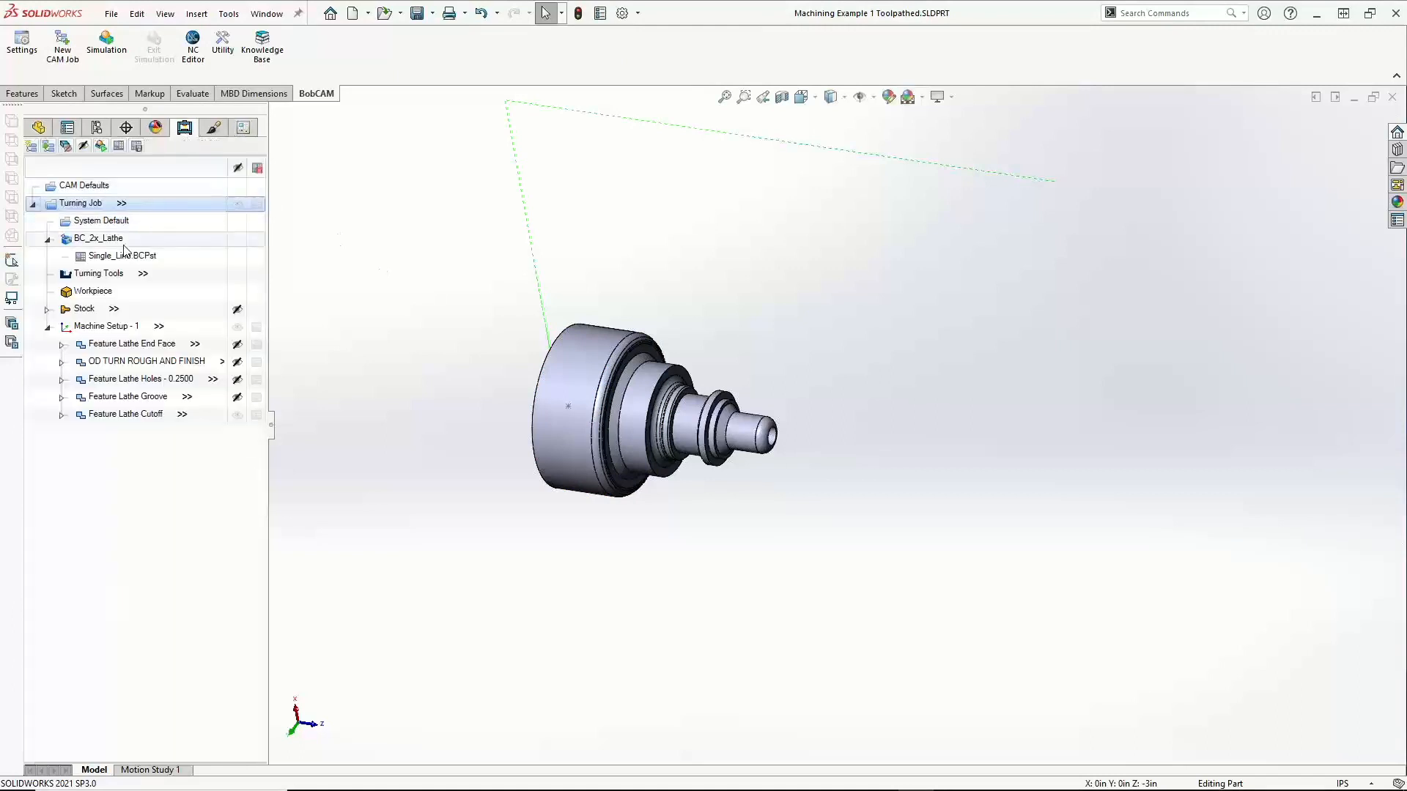
pyautogui.rightClick(102, 209)
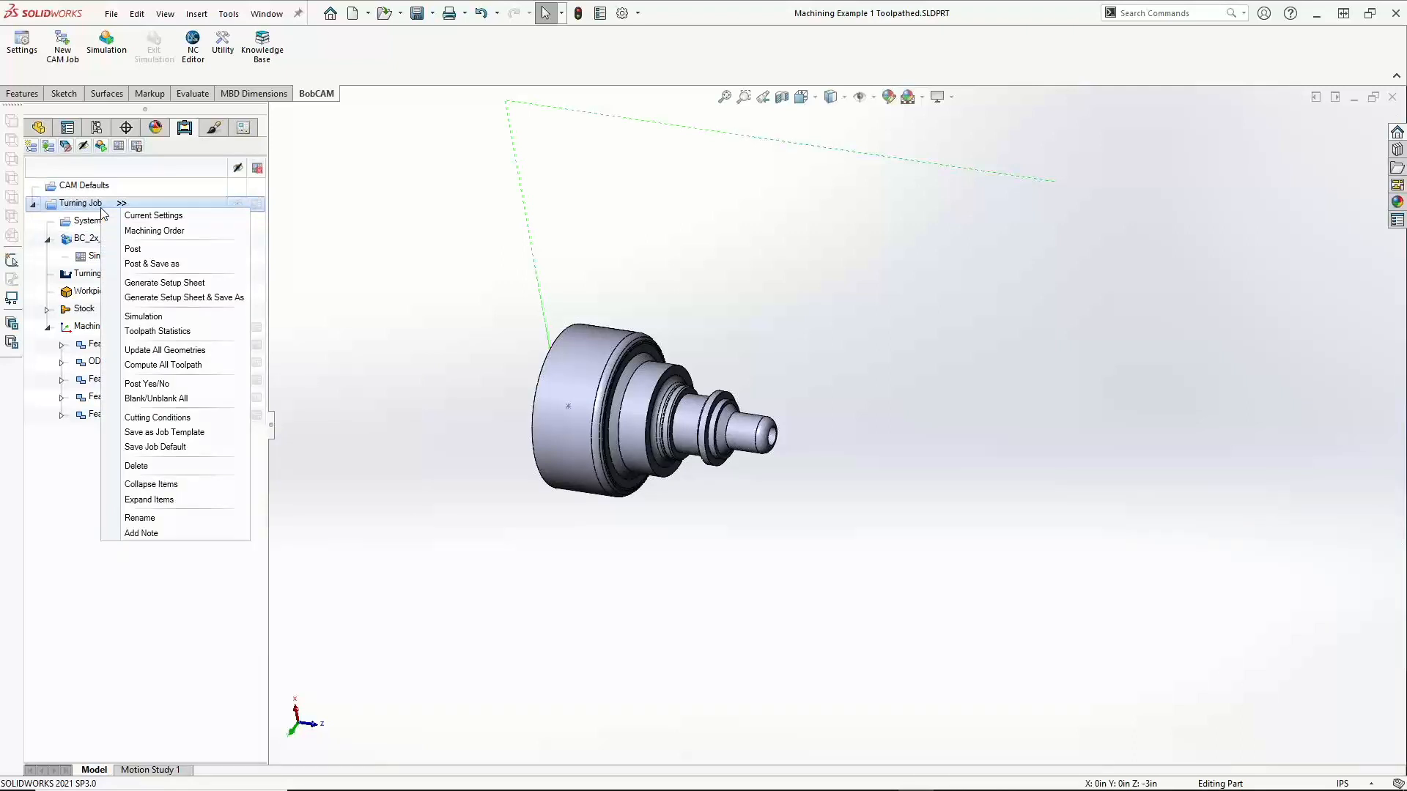
pyautogui.rightClick(83, 199)
pyautogui.rightClick(83, 200)
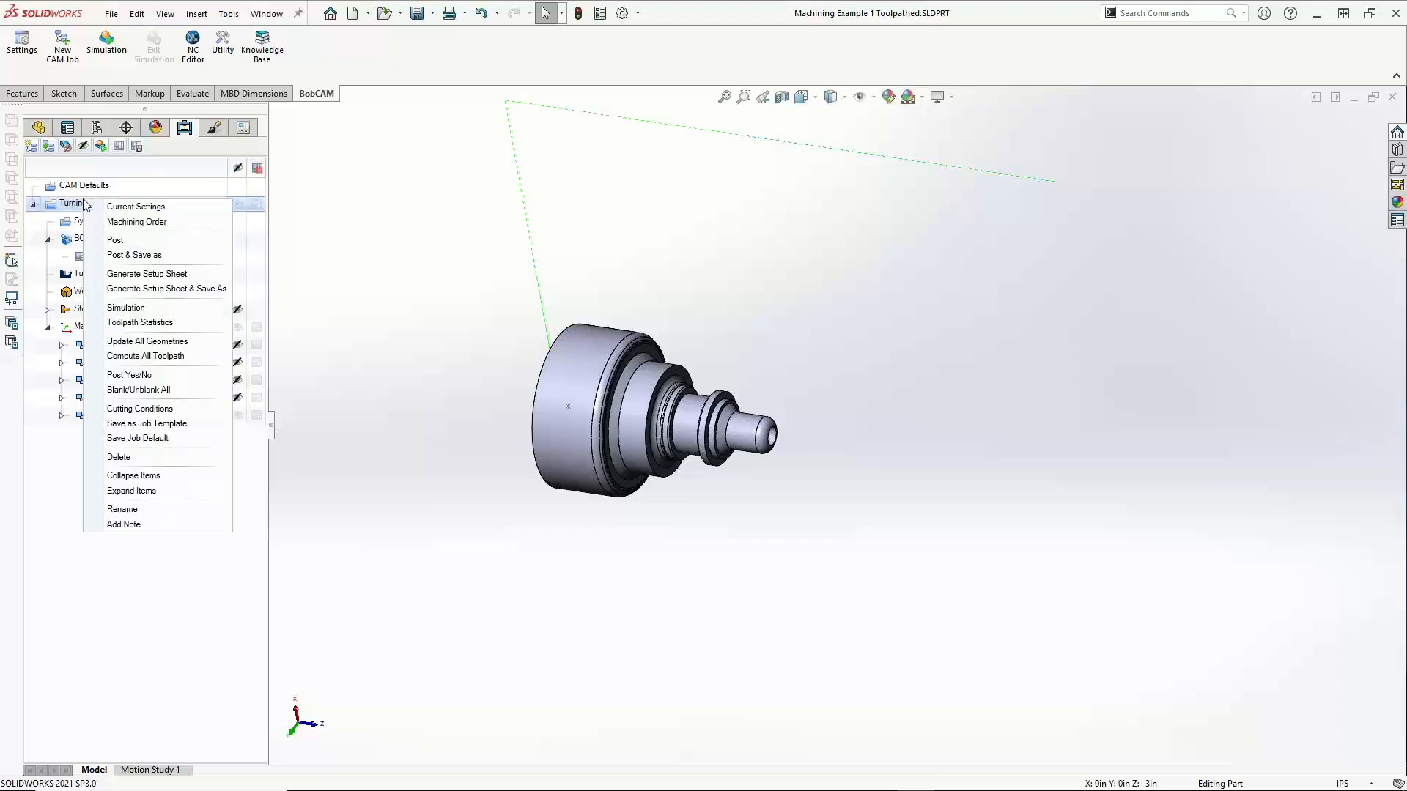
pyautogui.click(143, 275)
pyautogui.click(728, 389)
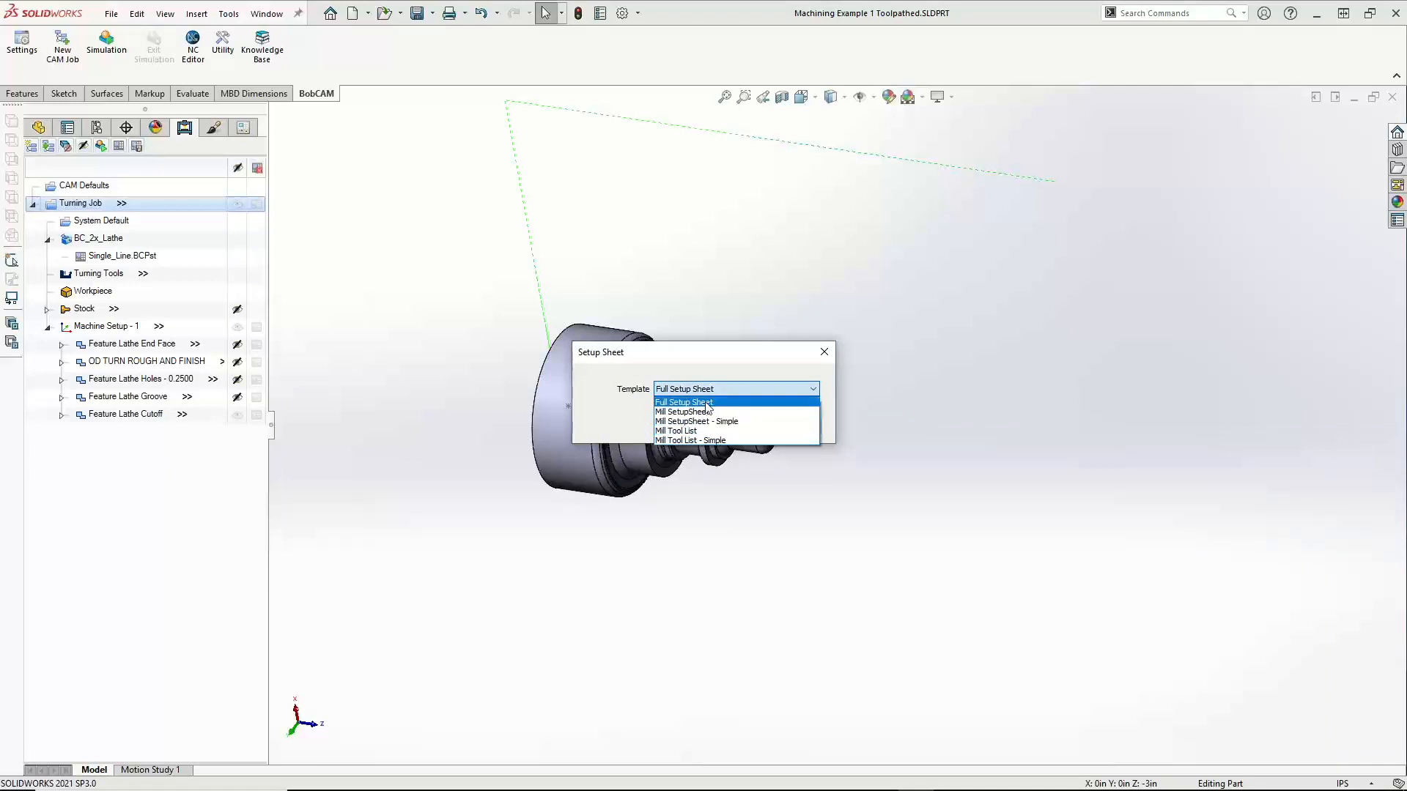
pyautogui.click(707, 404)
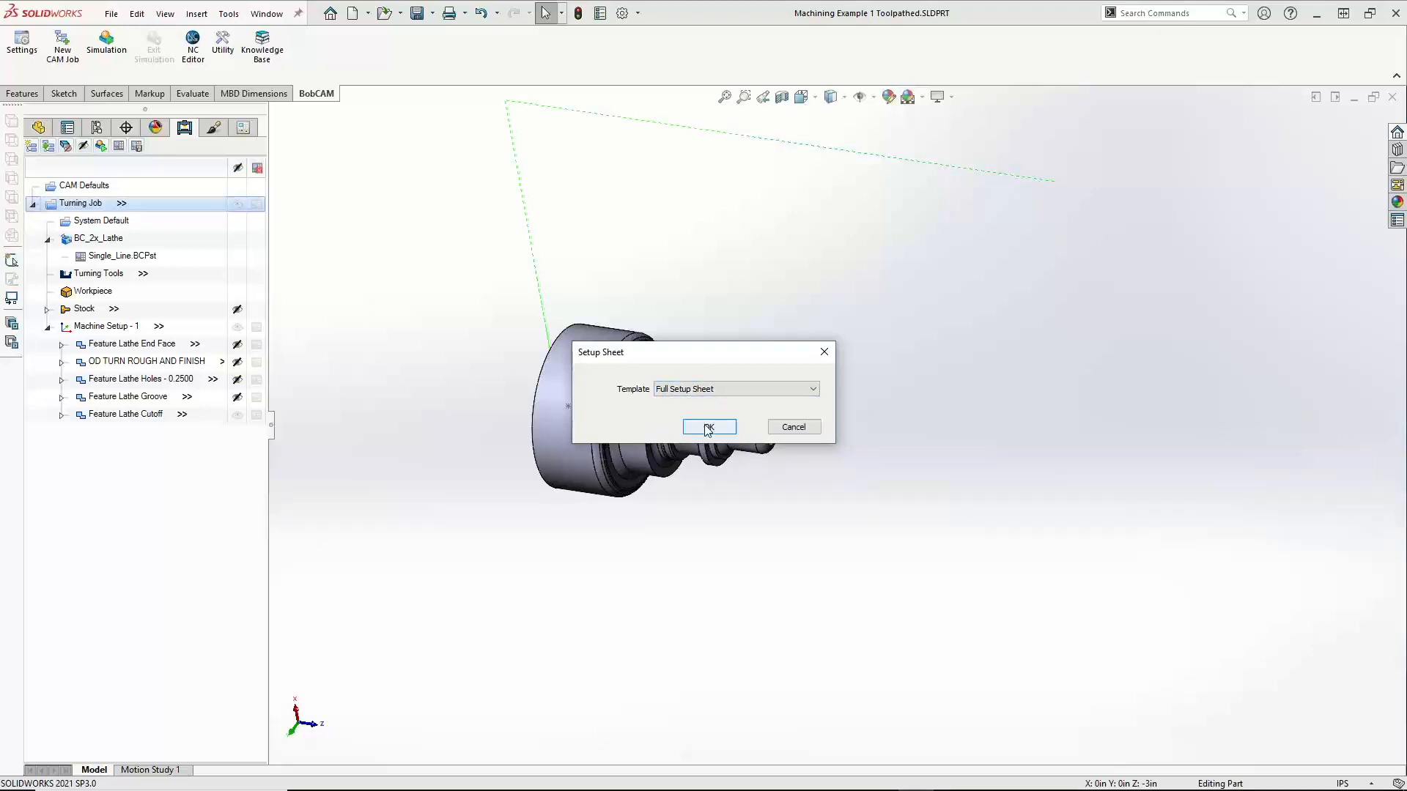
pyautogui.click(700, 425)
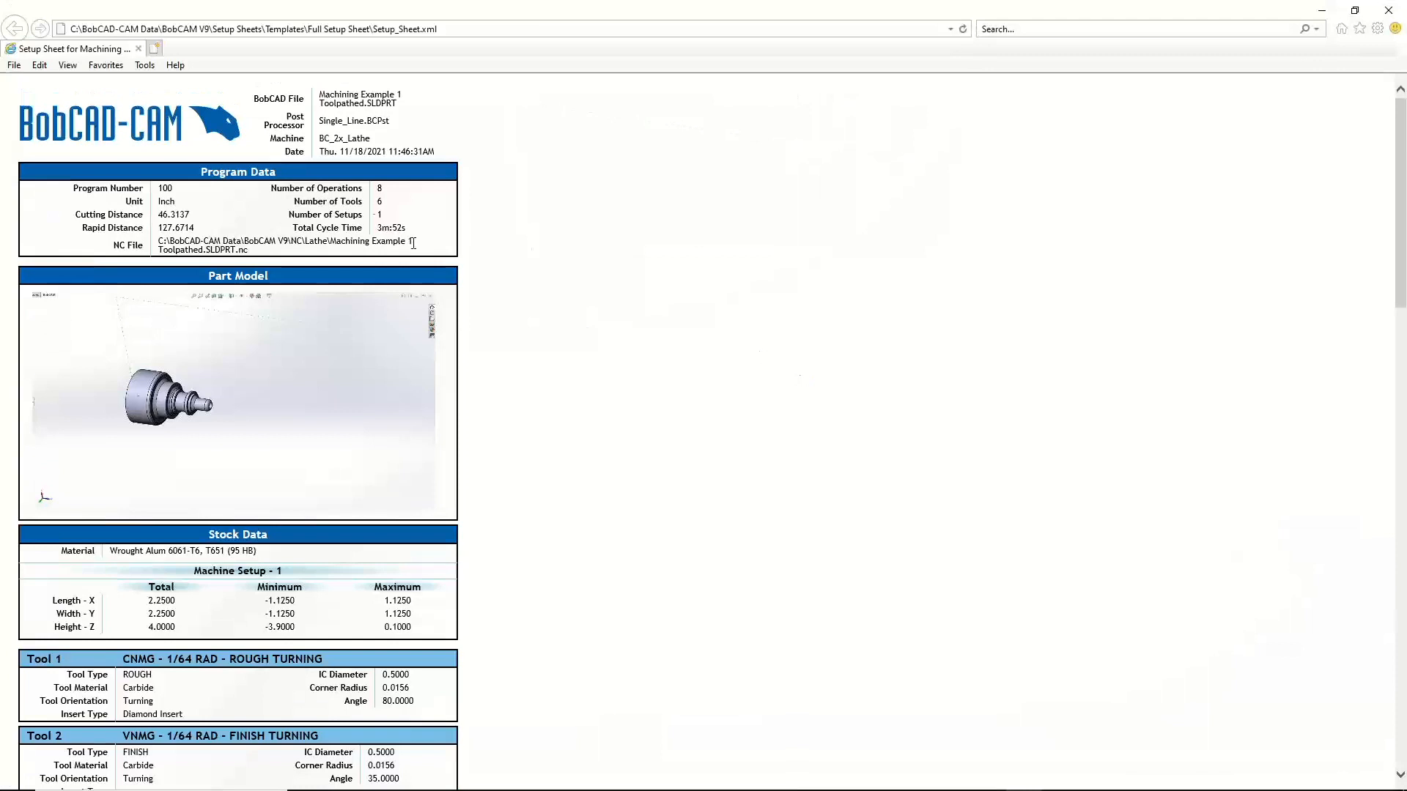
# Review the setup sheet's header and Program Data, including the file name, post processor, machine, date, distances, tool count and cycle time
pyautogui.moveTo(400, 104); pyautogui.dragTo(323, 94)
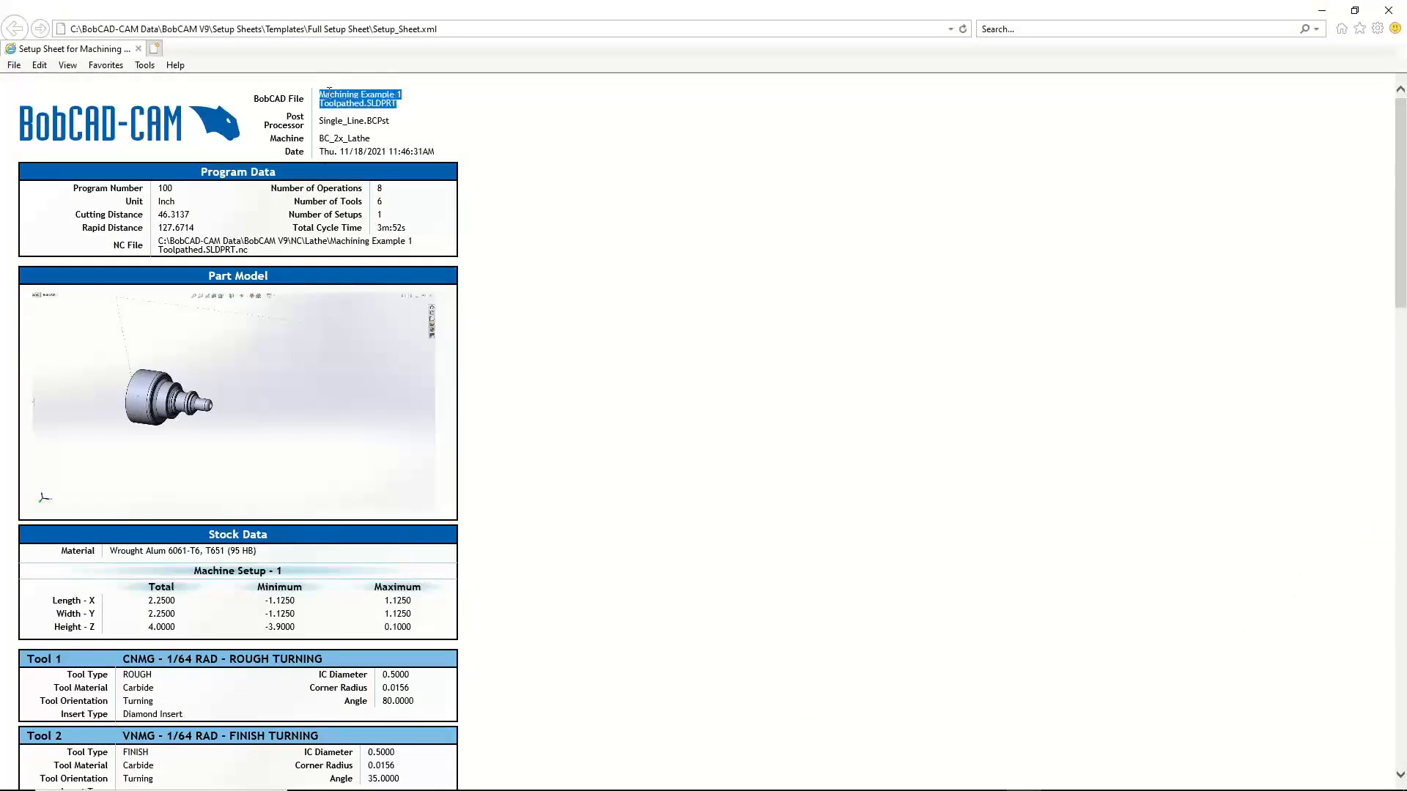
pyautogui.click(381, 122)
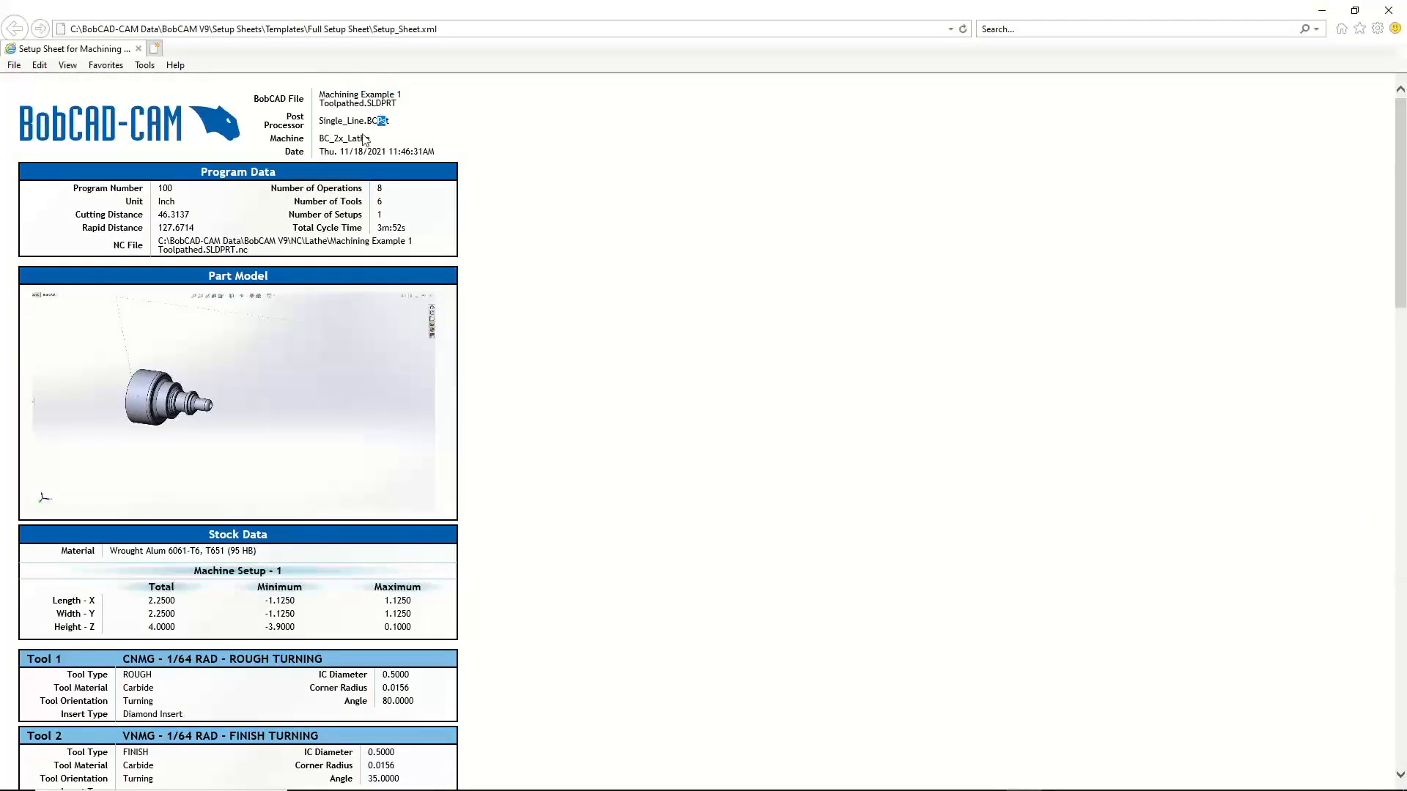
pyautogui.moveTo(365, 139)
pyautogui.mouseDown()
pyautogui.moveTo(348, 138)
pyautogui.moveTo(367, 151)
pyautogui.mouseUp()
pyautogui.moveTo(194, 225); pyautogui.dragTo(159, 227)
pyautogui.moveTo(375, 188); pyautogui.dragTo(376, 228)
# Examine the setup sheet's stock data and the details of all listed tools, including the spot drill's tool protrusion
pyautogui.scroll(-3, 737, 509)
pyautogui.scroll(-2, 659, 480)
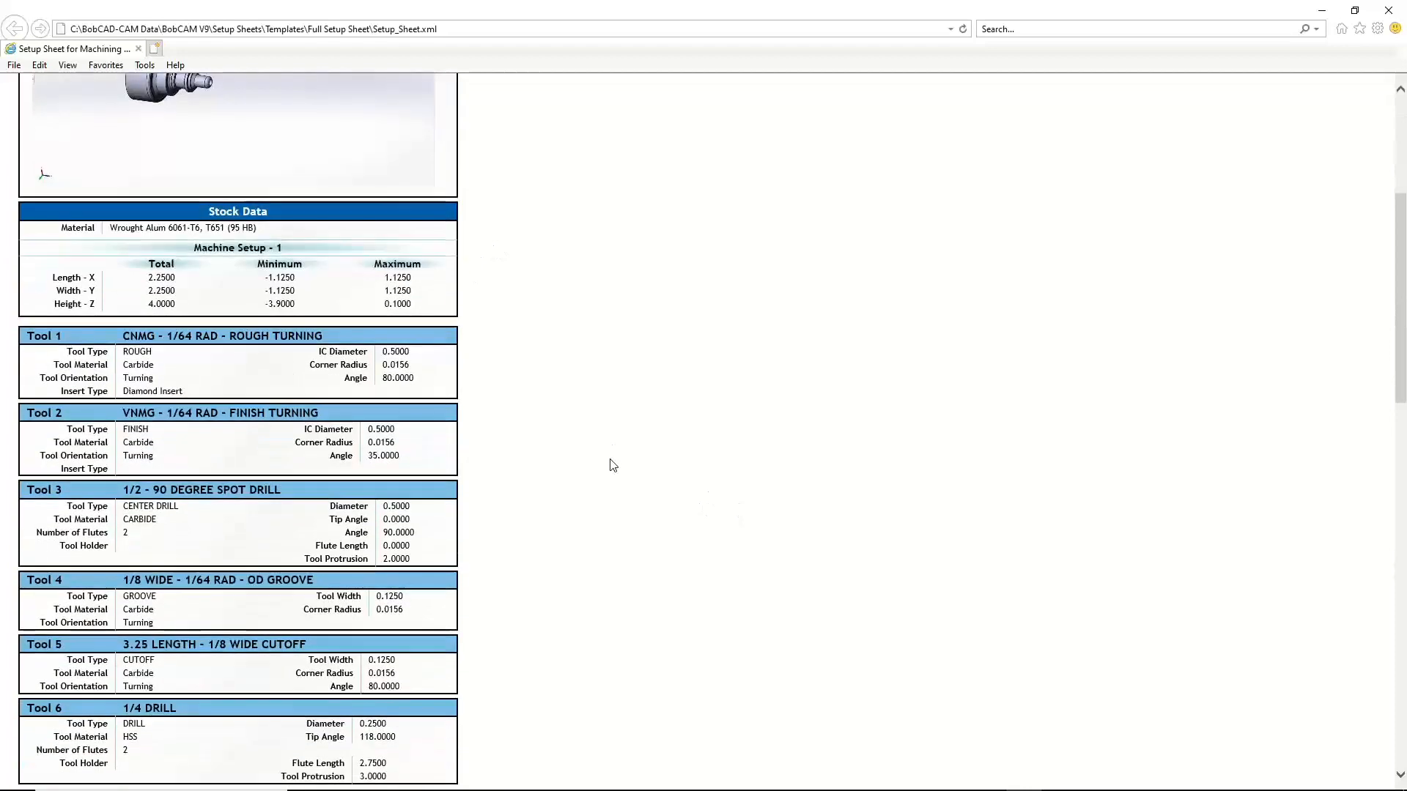
pyautogui.scroll(3, 612, 465)
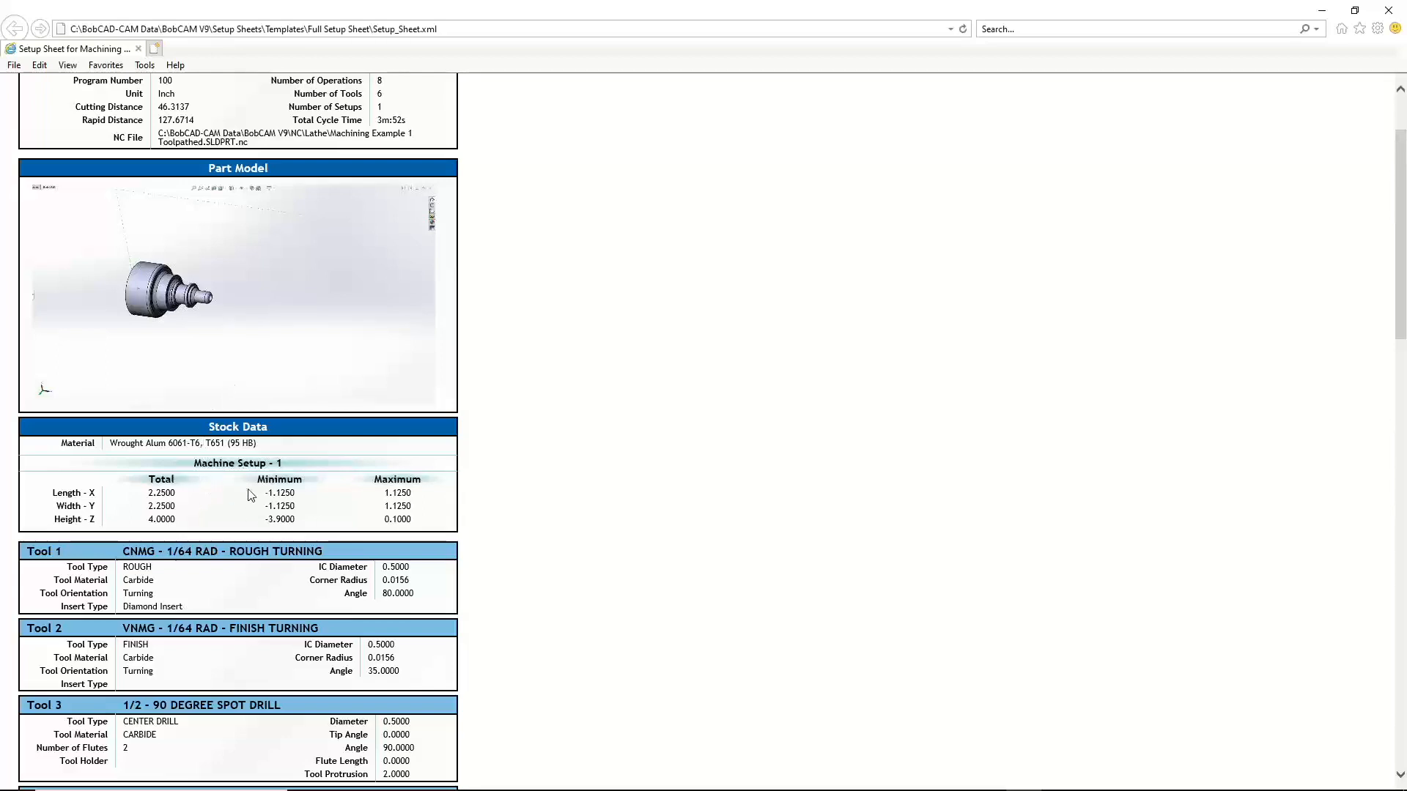
pyautogui.scroll(-3, 236, 502)
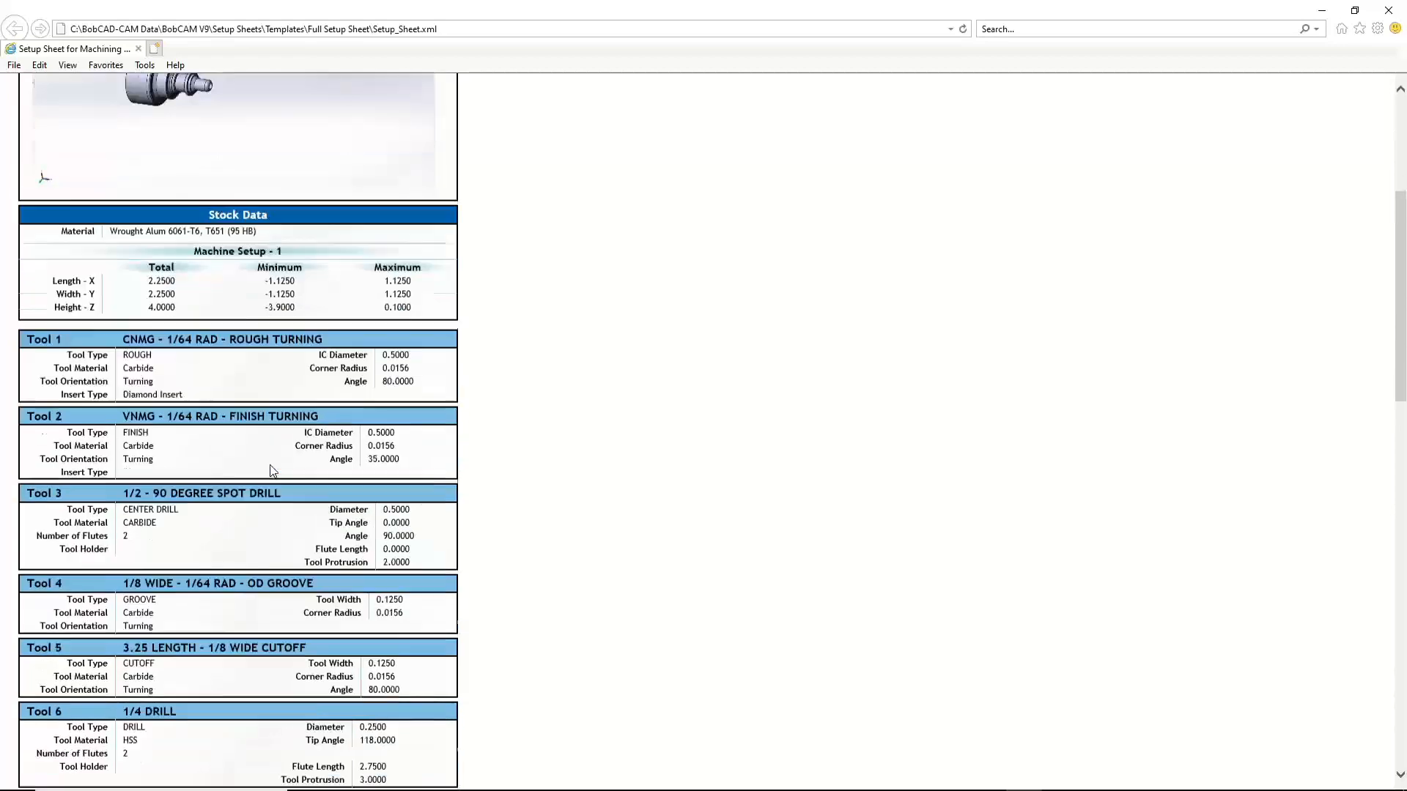
pyautogui.scroll(-3, 323, 543)
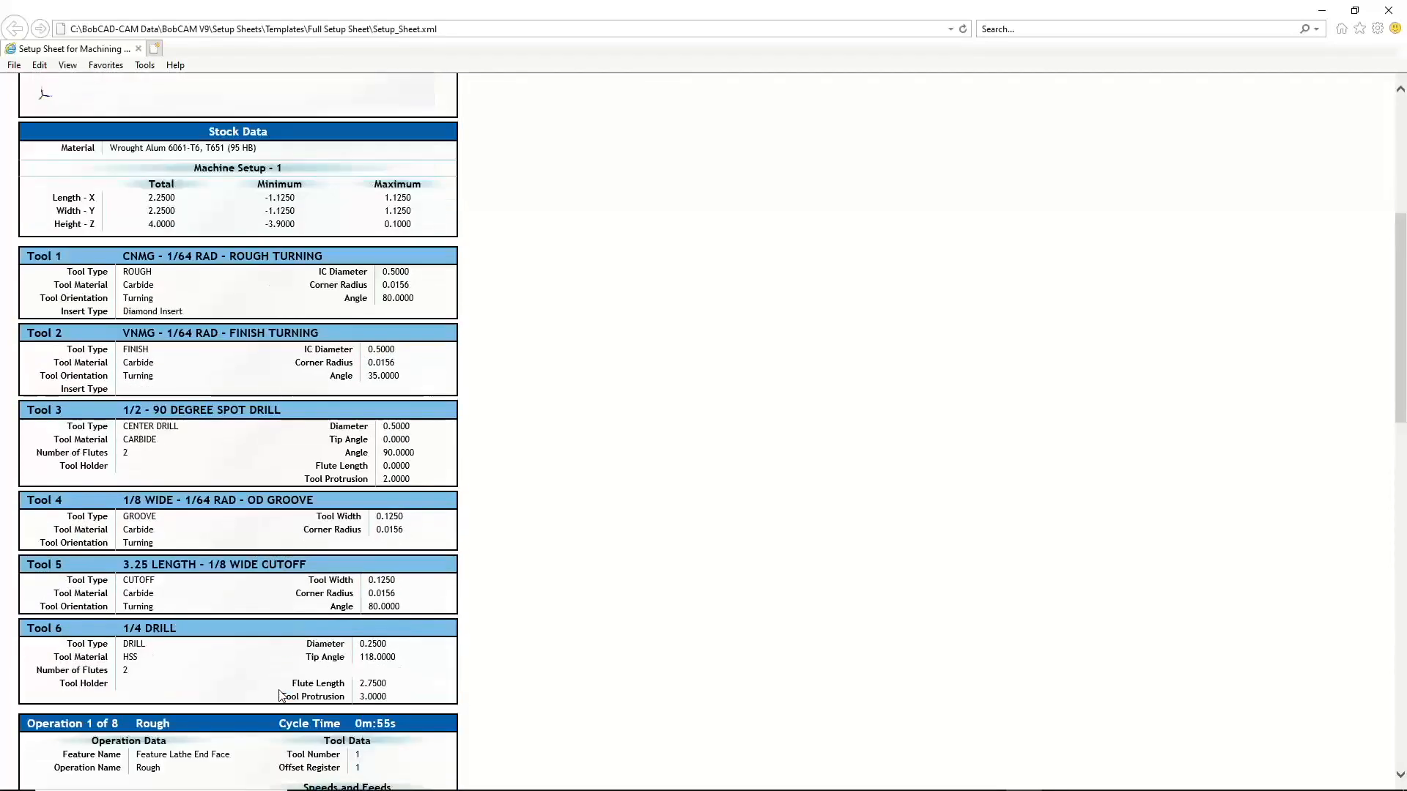
pyautogui.moveTo(408, 340); pyautogui.dragTo(382, 343)
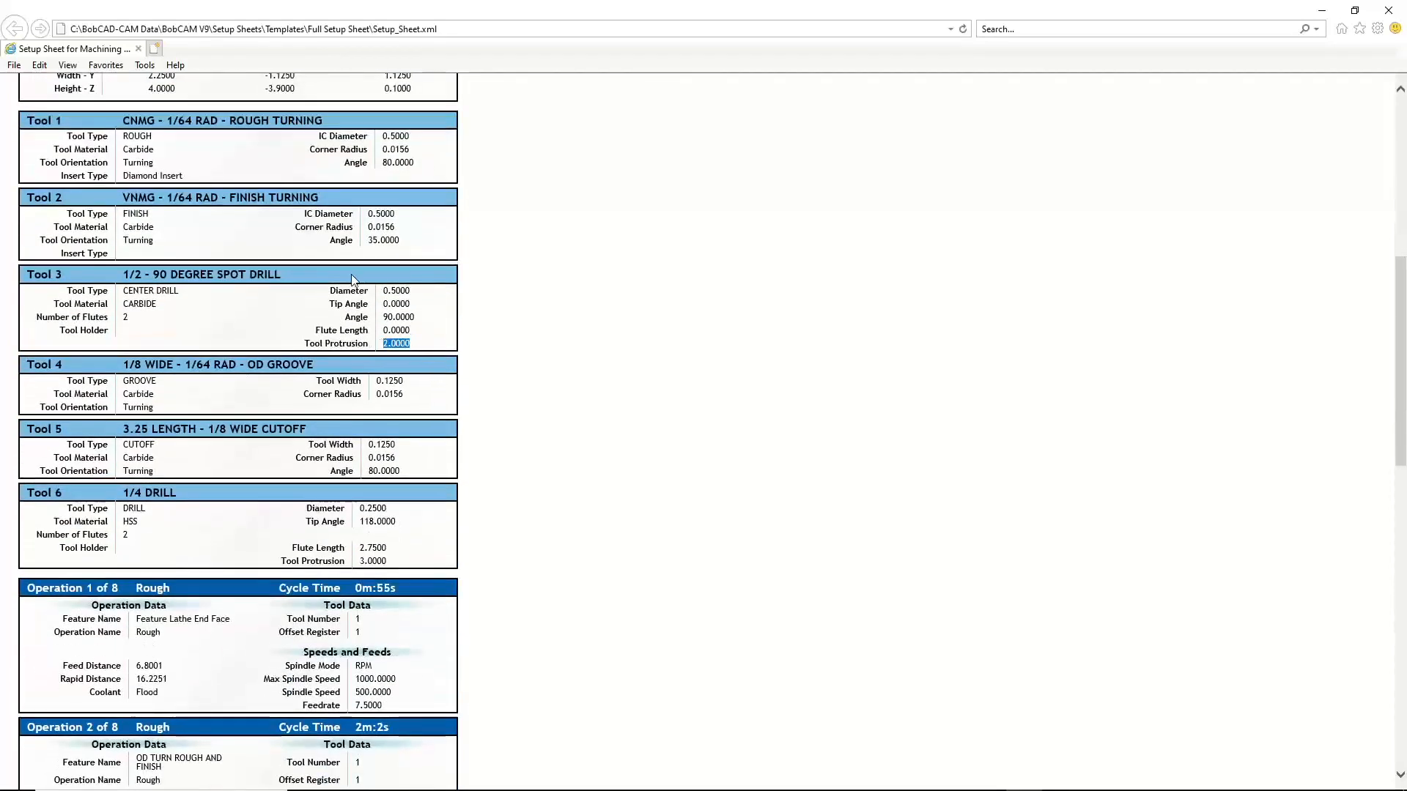
pyautogui.scroll(-2, 264, 471)
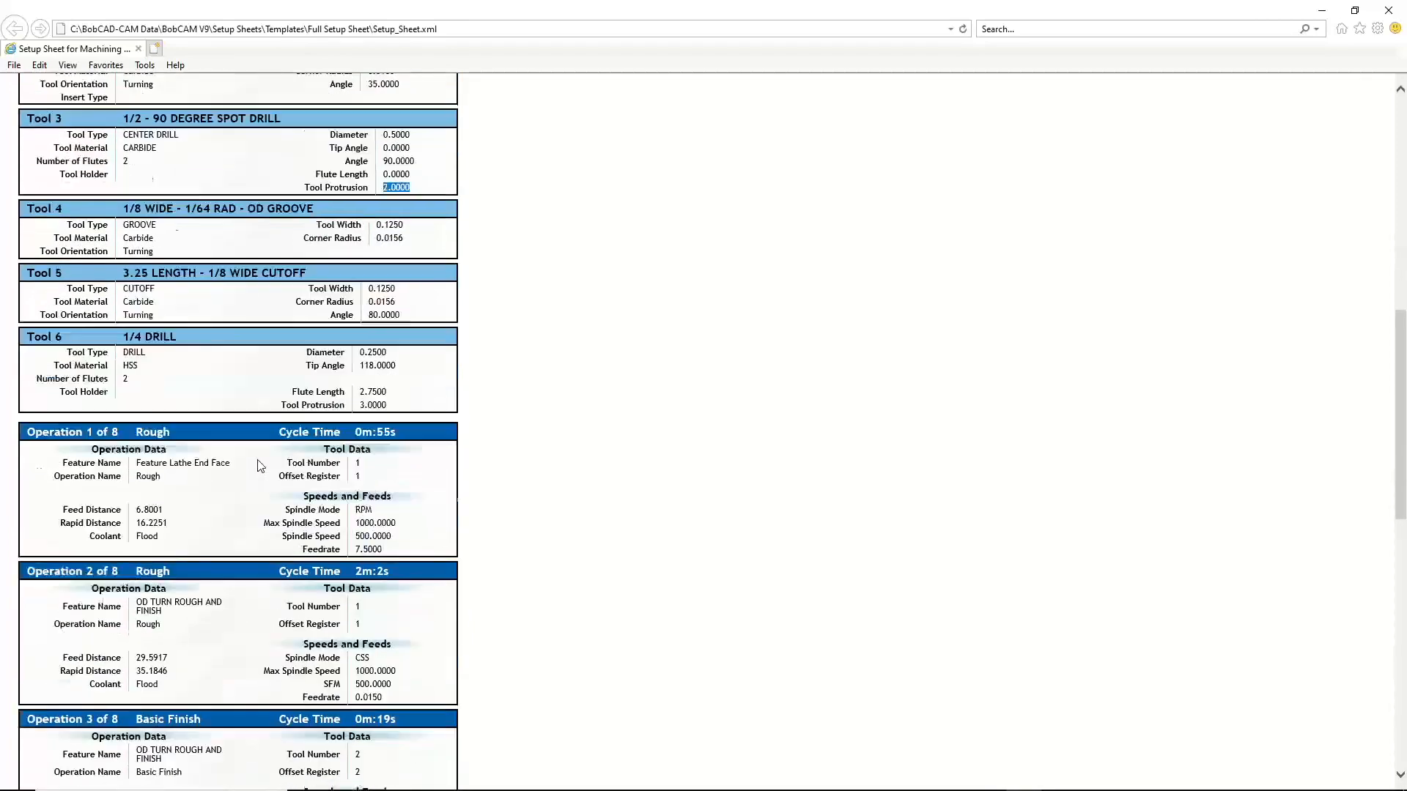
pyautogui.scroll(3, 296, 401)
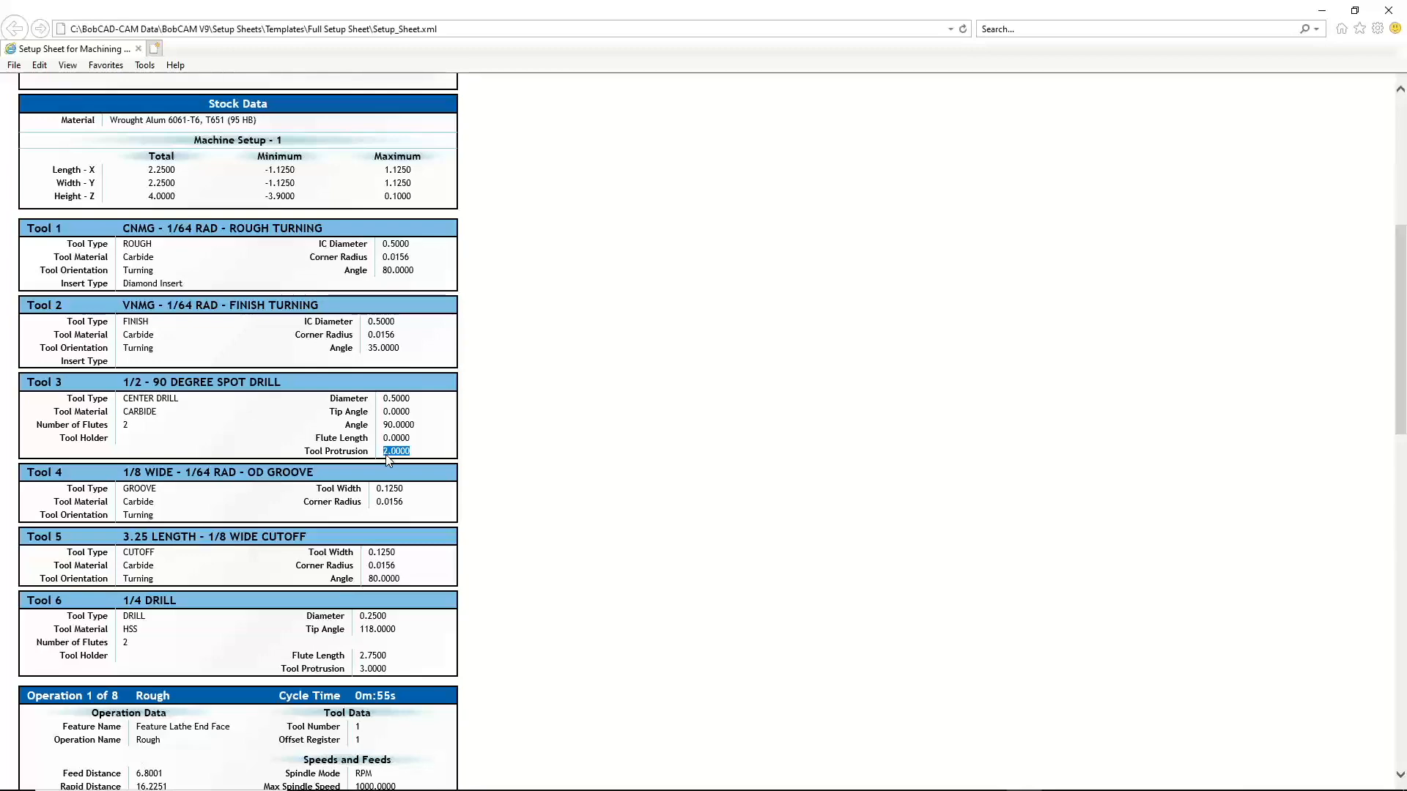
# Check the cycle times, tool data, speeds and feeds of all eight operations, and return to the start of the setup sheet
pyautogui.scroll(-7, 380, 494)
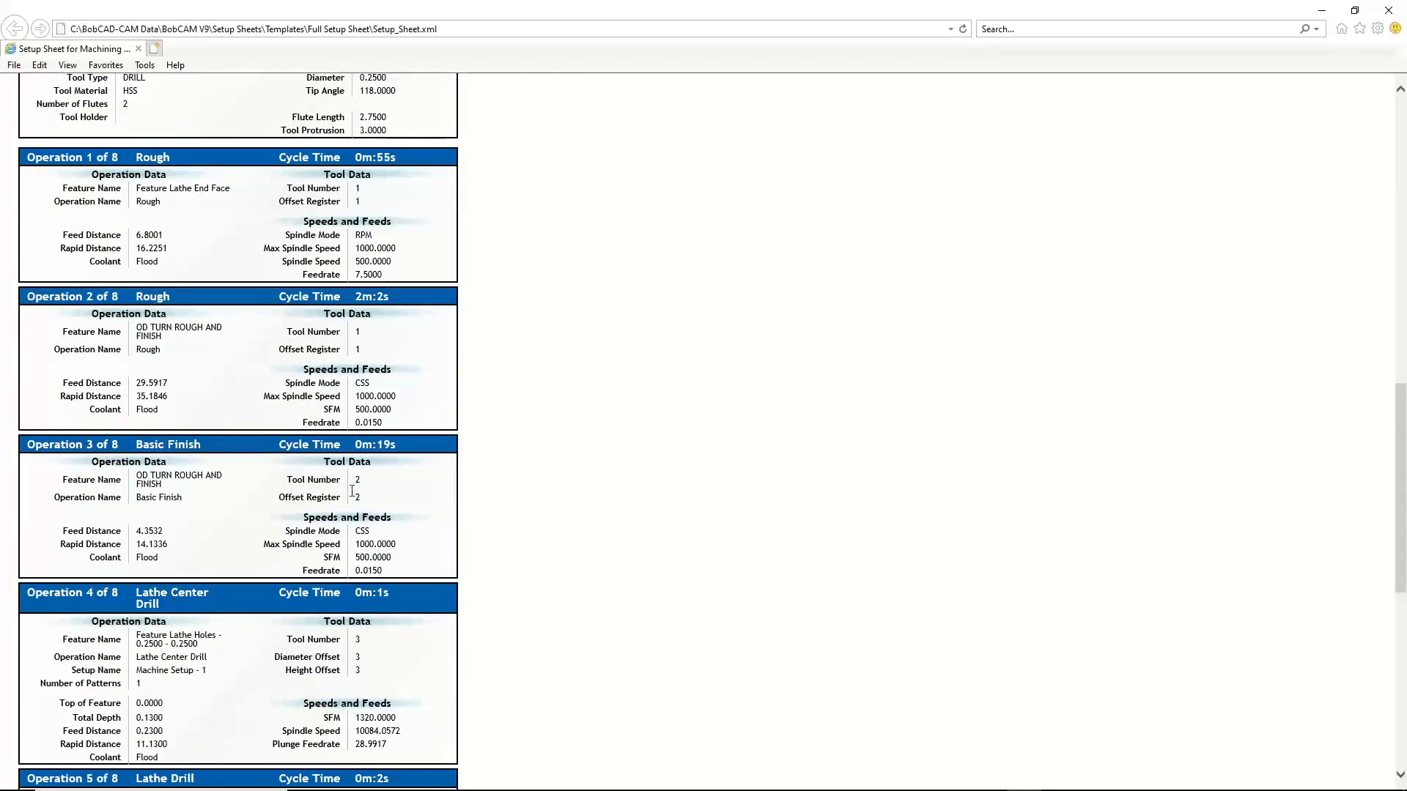
pyautogui.moveTo(395, 158); pyautogui.dragTo(353, 158)
pyautogui.click(366, 302)
pyautogui.moveTo(367, 302); pyautogui.dragTo(345, 299)
pyautogui.moveTo(384, 447); pyautogui.dragTo(335, 446)
pyautogui.scroll(-3, 351, 462)
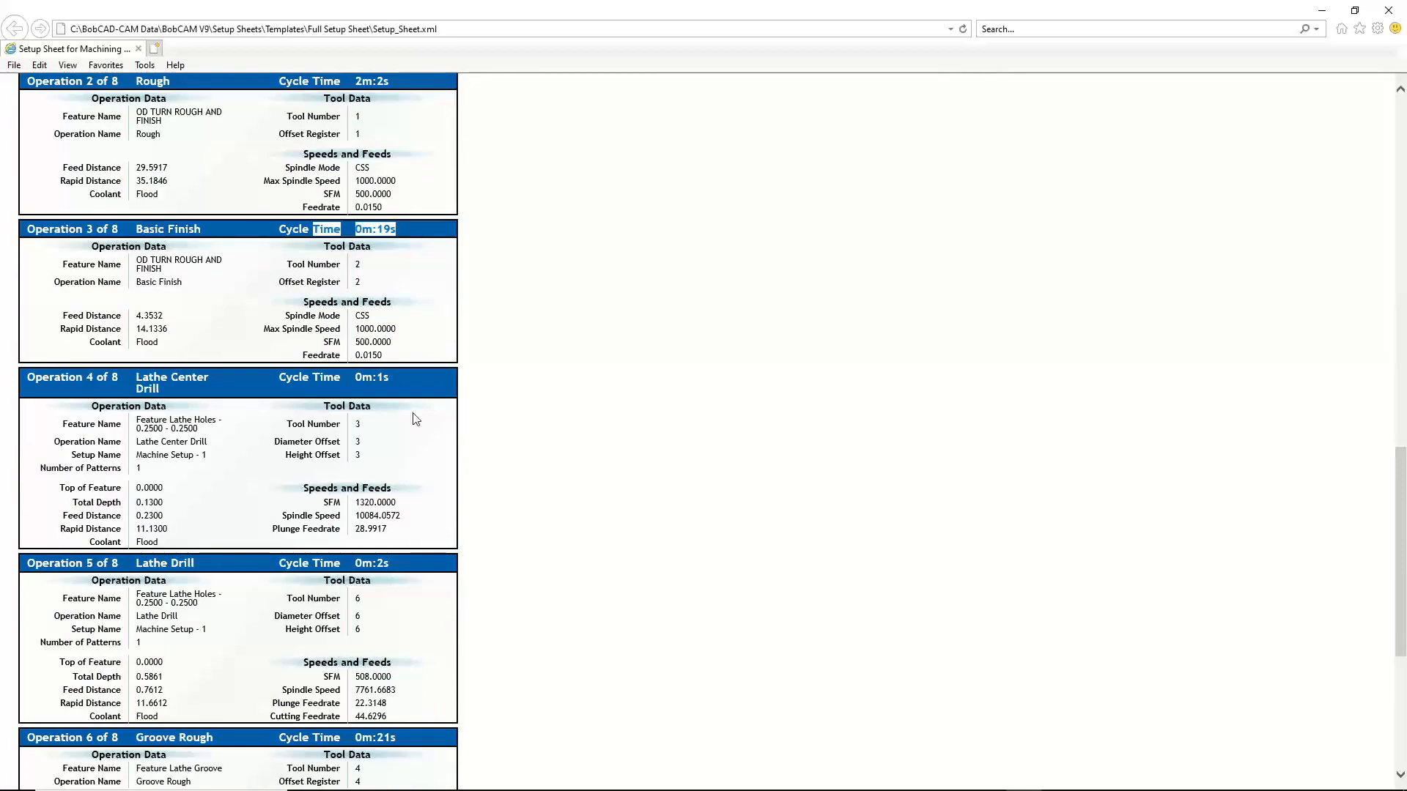
pyautogui.scroll(-5, 380, 462)
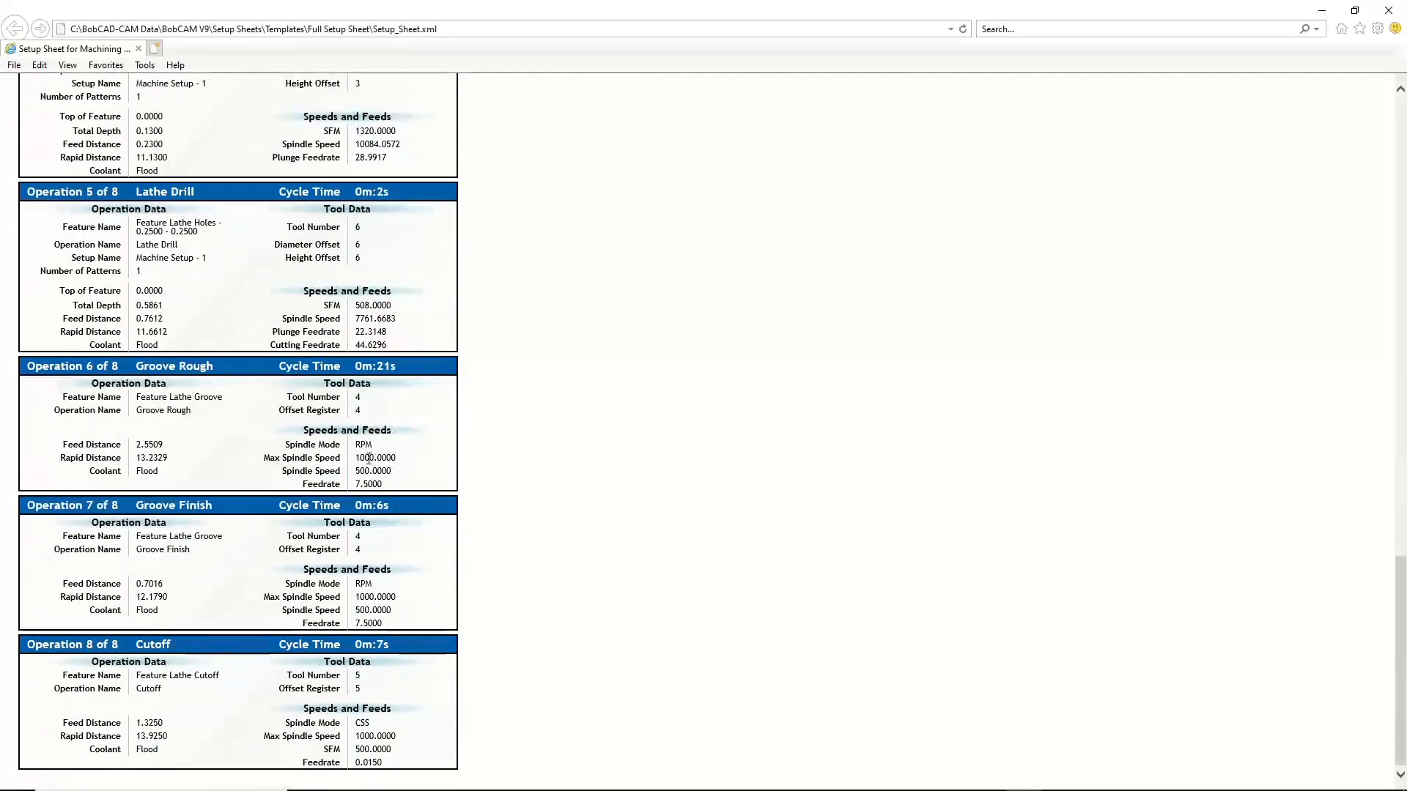
pyautogui.scroll(20, 376, 471)
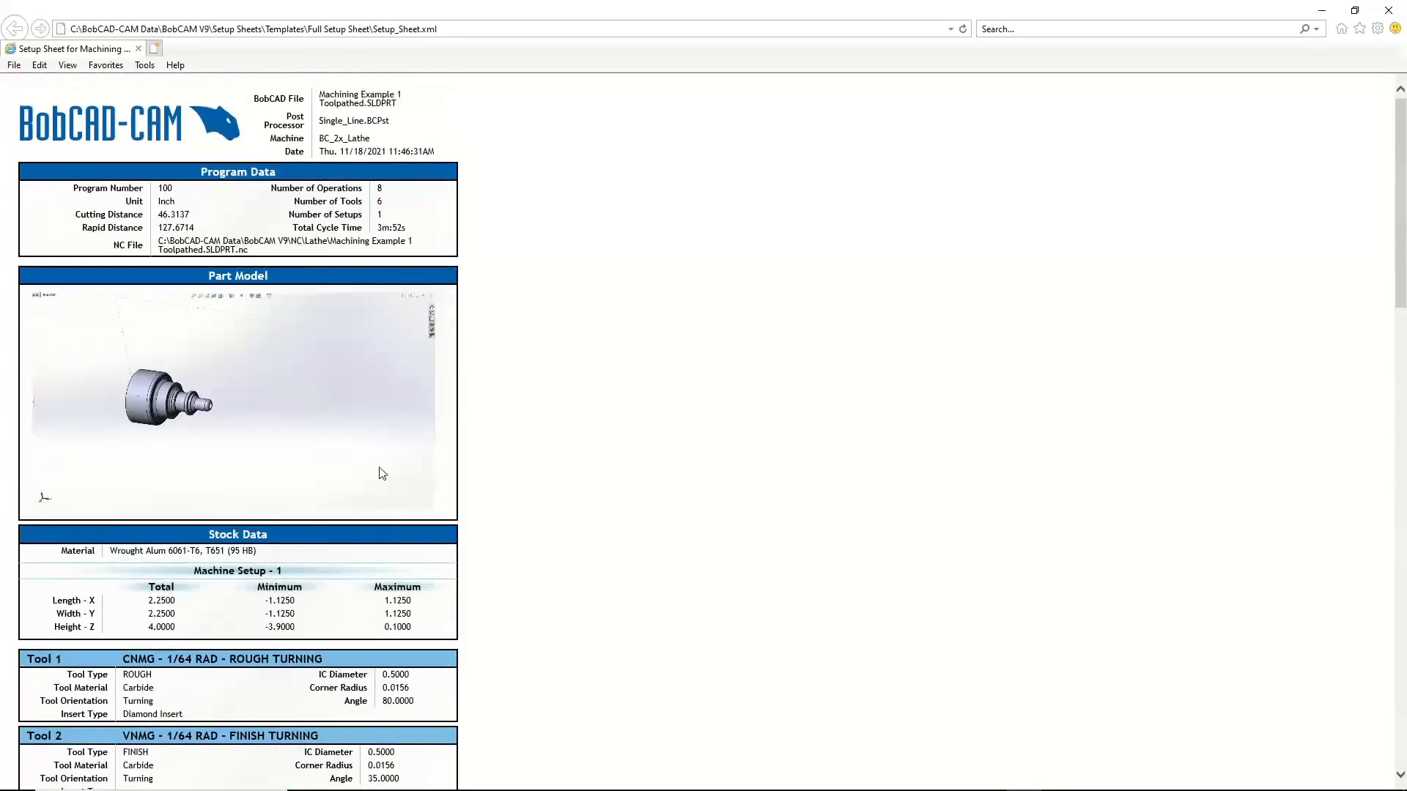
# Print all pages of the setup sheet with the Microsoft Print to PDF printer
pyautogui.rightClick(475, 353)
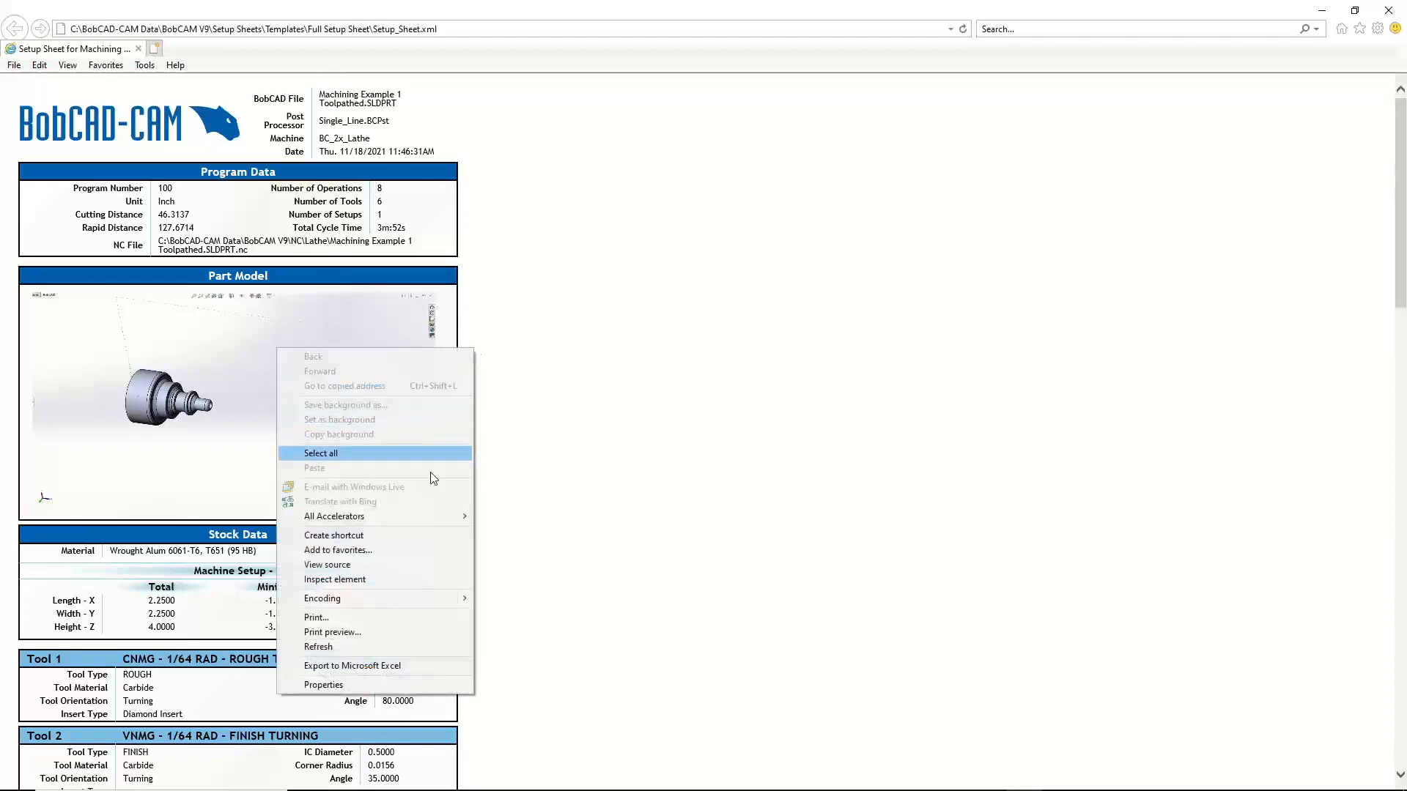
pyautogui.click(408, 619)
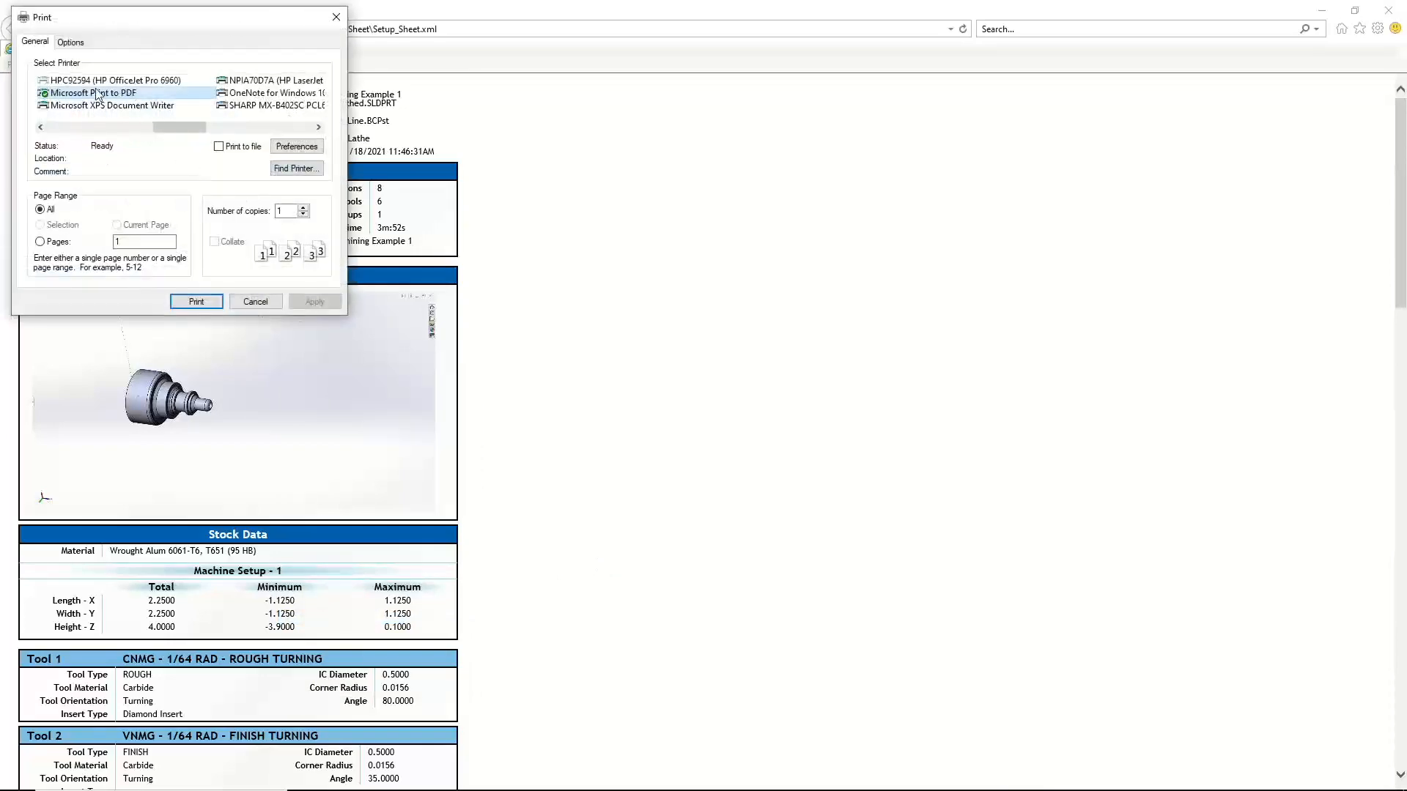
pyautogui.click(197, 302)
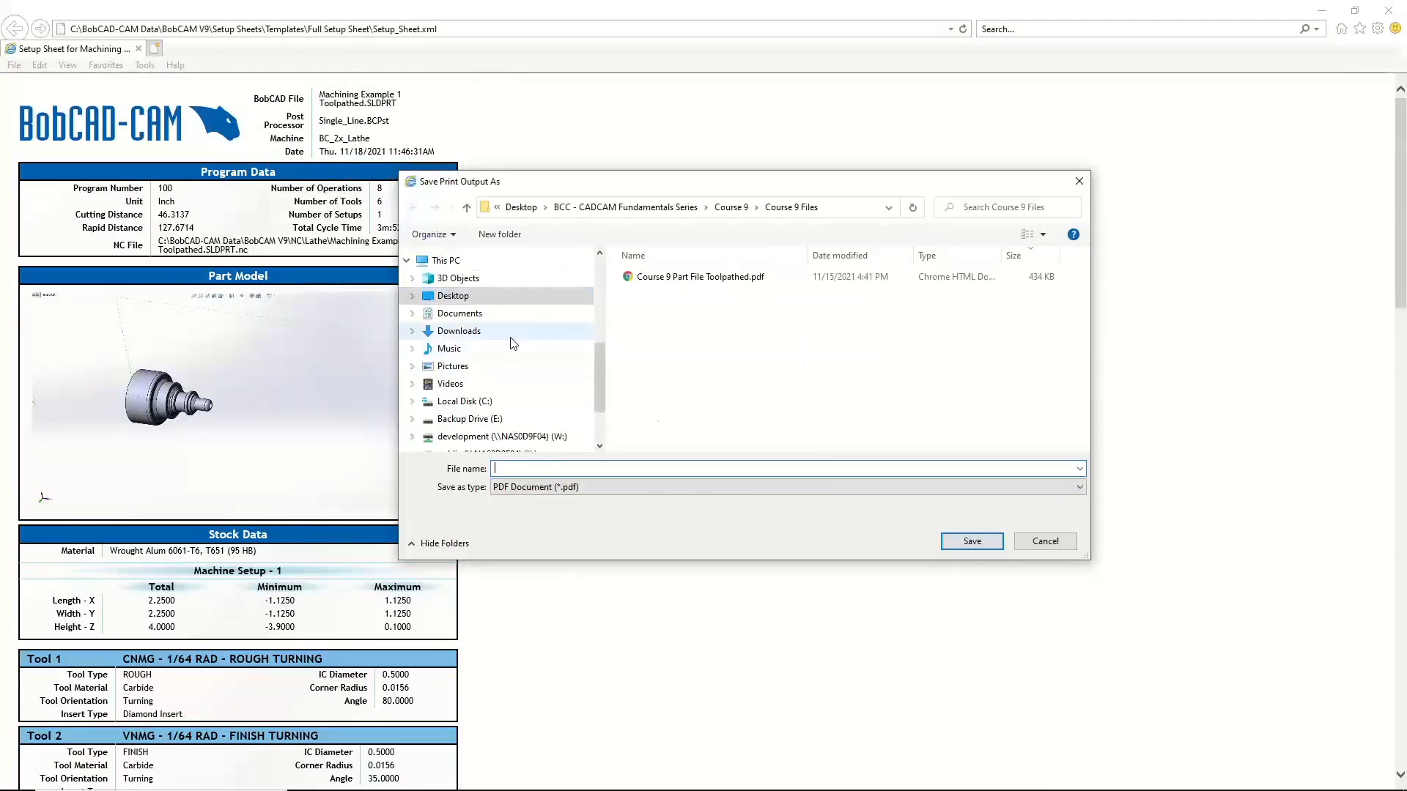
# Save the PDF as Machining Example 1 Toolpathed in Desktop > Repeat Training Documents > BobCAM V9 Lathe Live Event 11-18-2021
pyautogui.scroll(5, 459, 281)
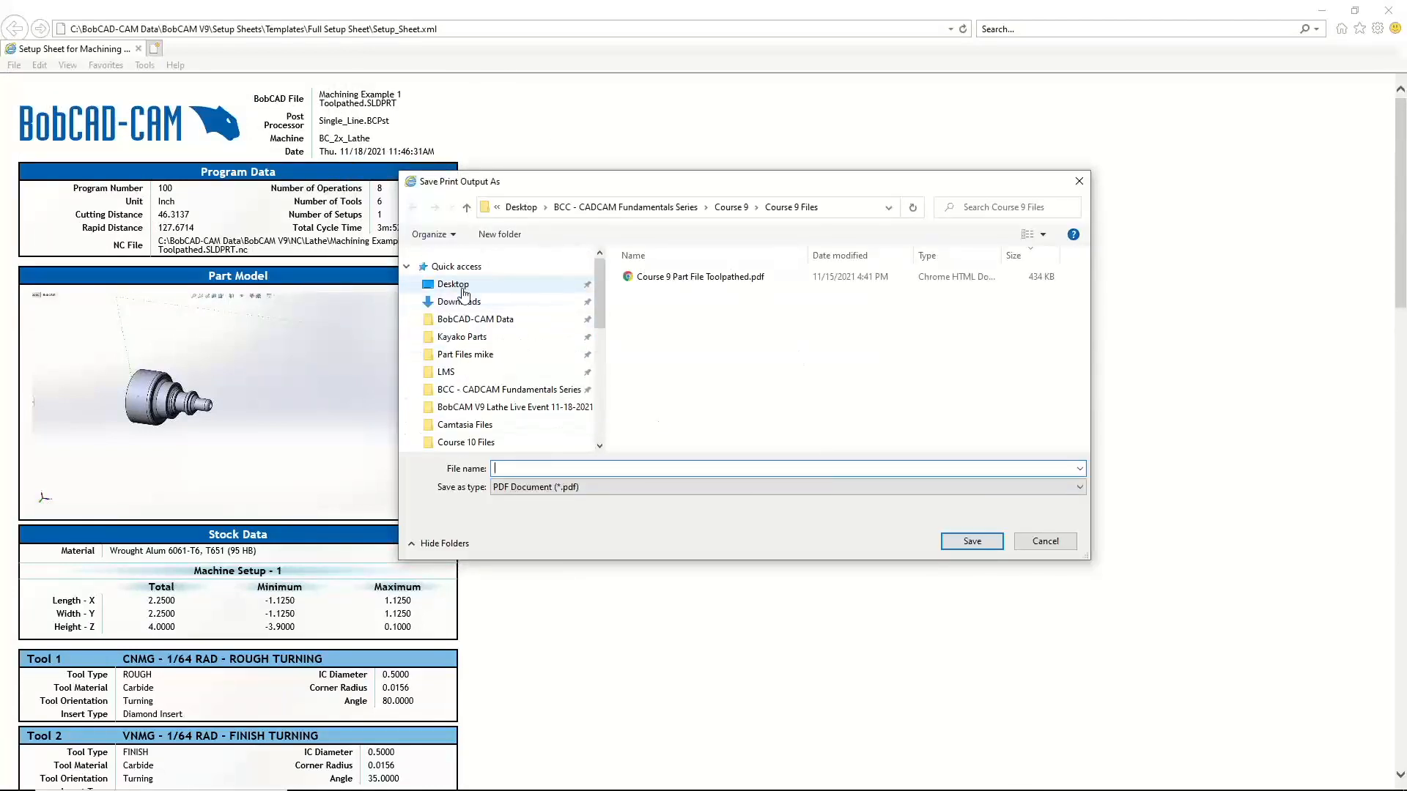
pyautogui.click(457, 284)
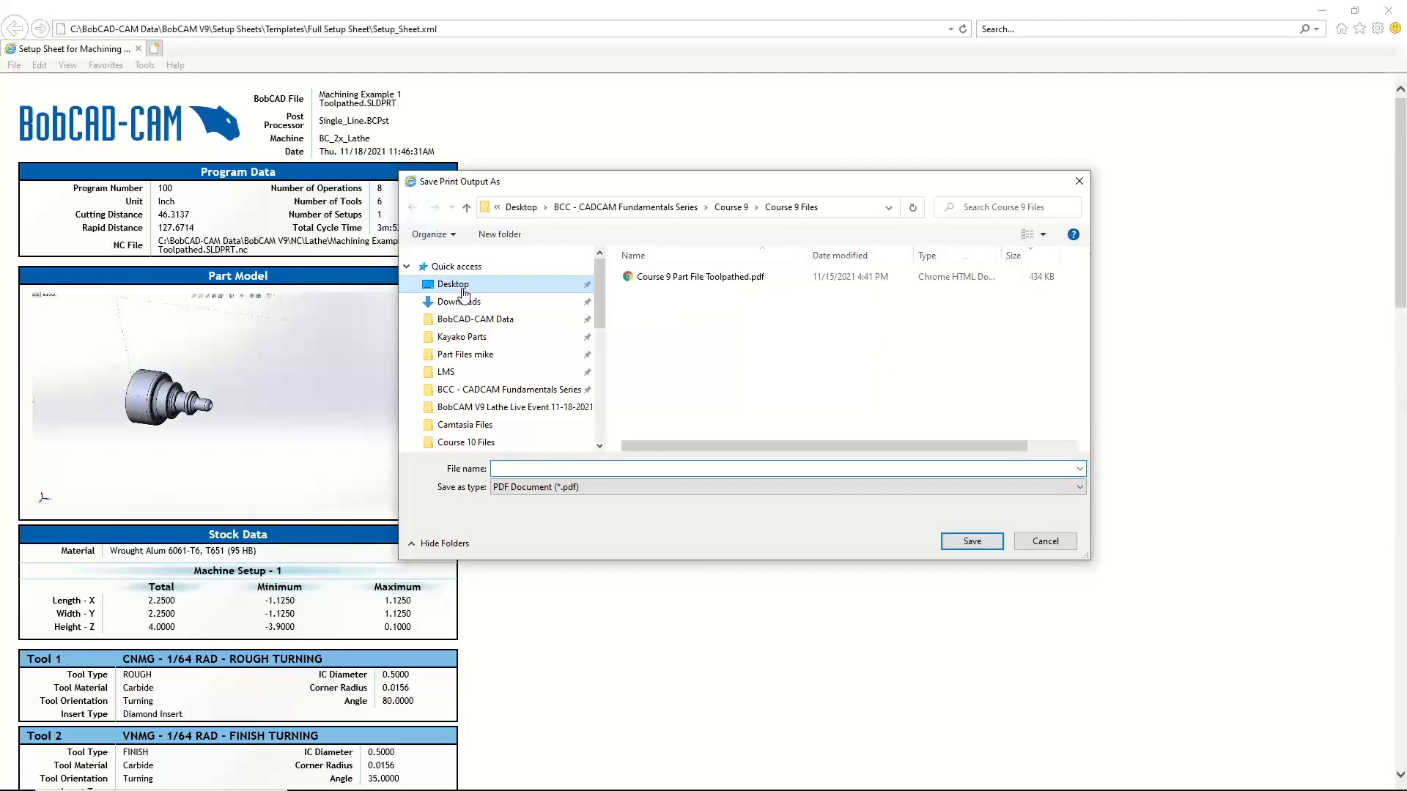
pyautogui.click(528, 408)
pyautogui.click(630, 473)
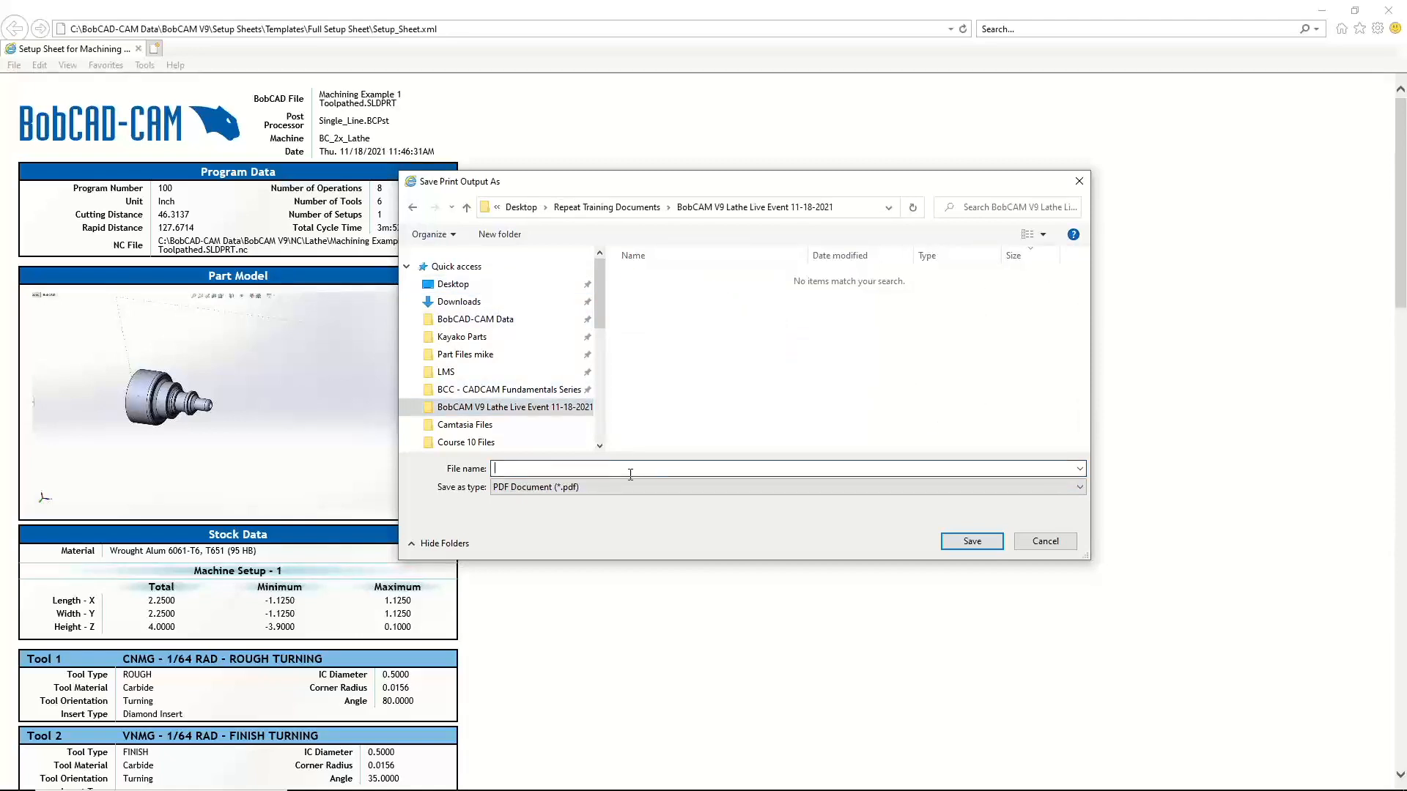
pyautogui.write('M')
pyautogui.press('Down')
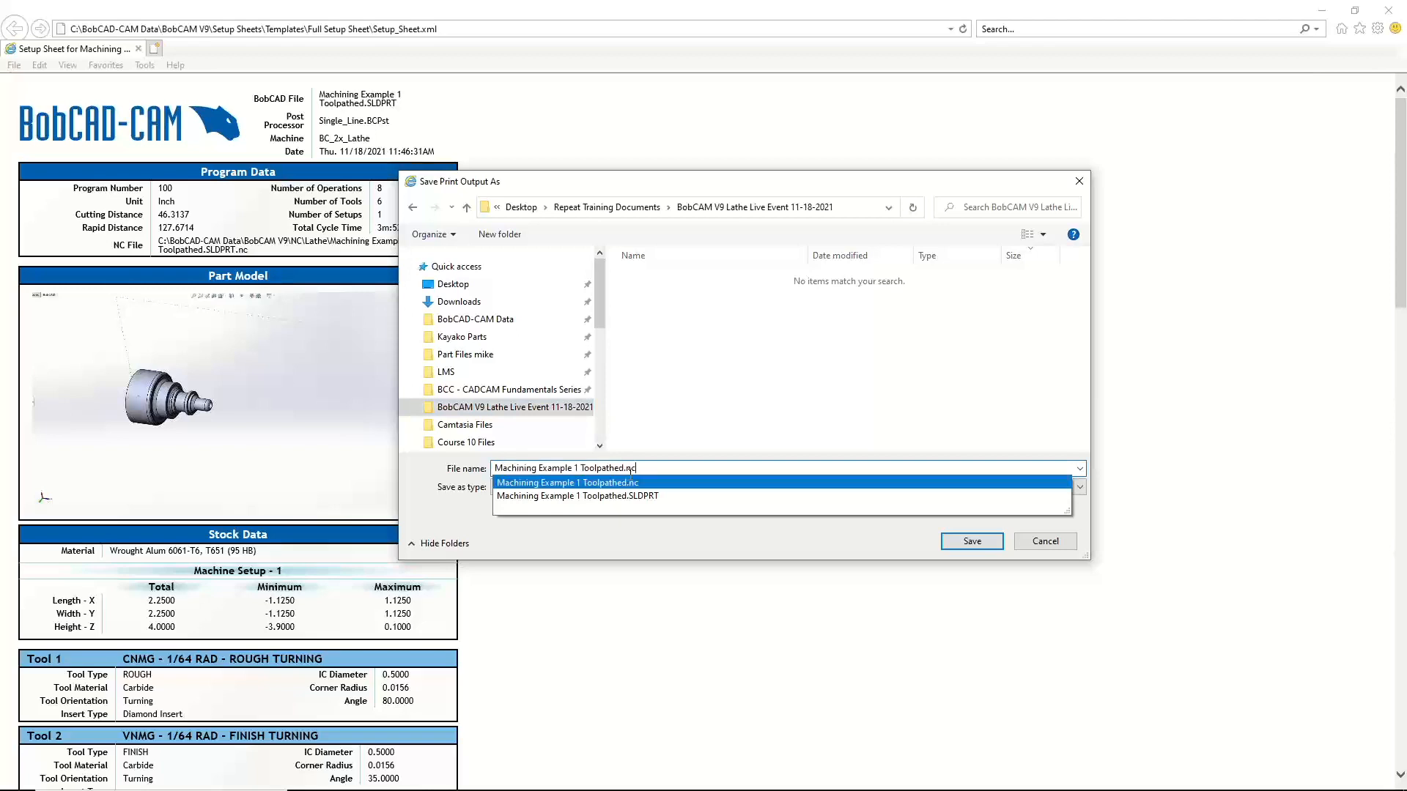
pyautogui.press('BackSpace')
pyautogui.press('BackSpace')
pyautogui.press('BackSpace')
pyautogui.click(649, 542)
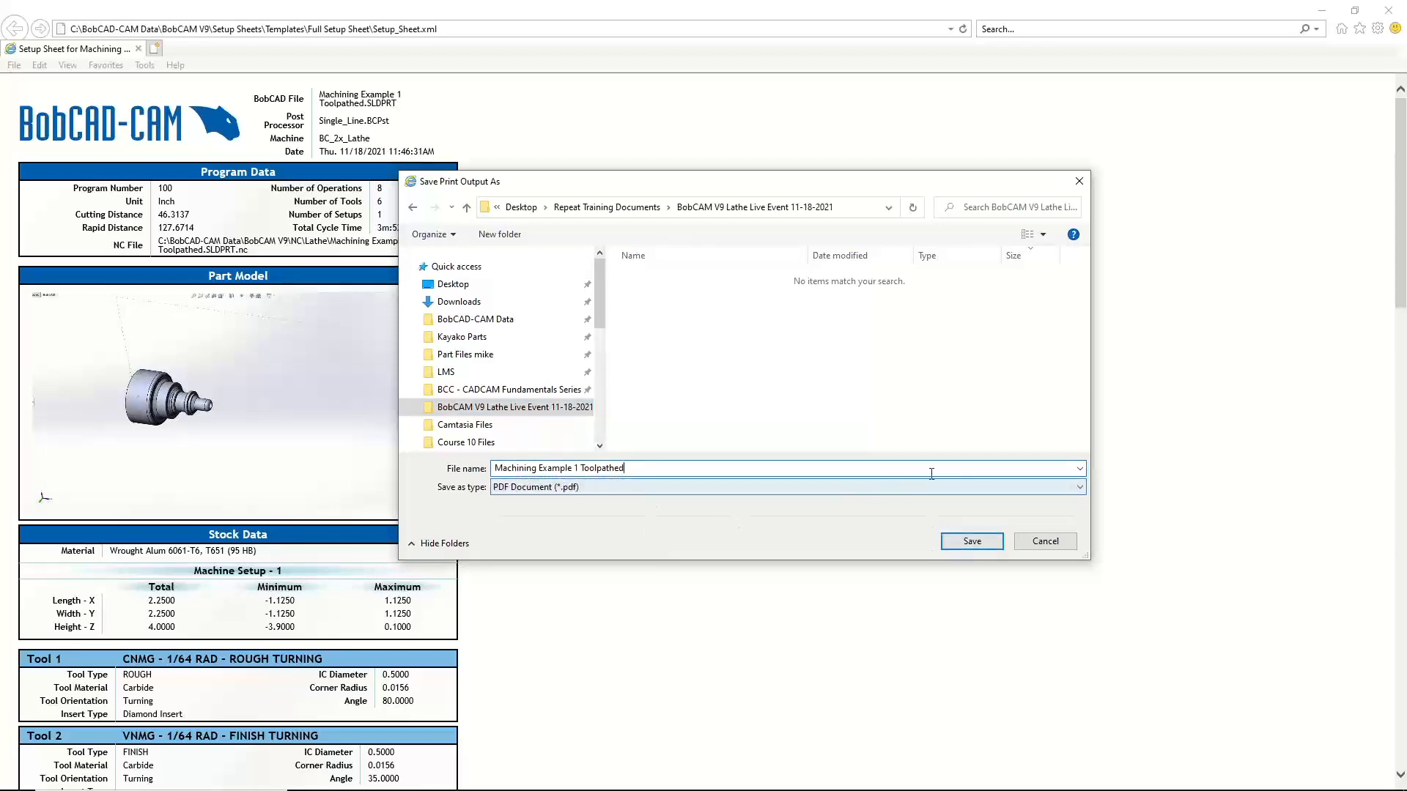
pyautogui.click(961, 543)
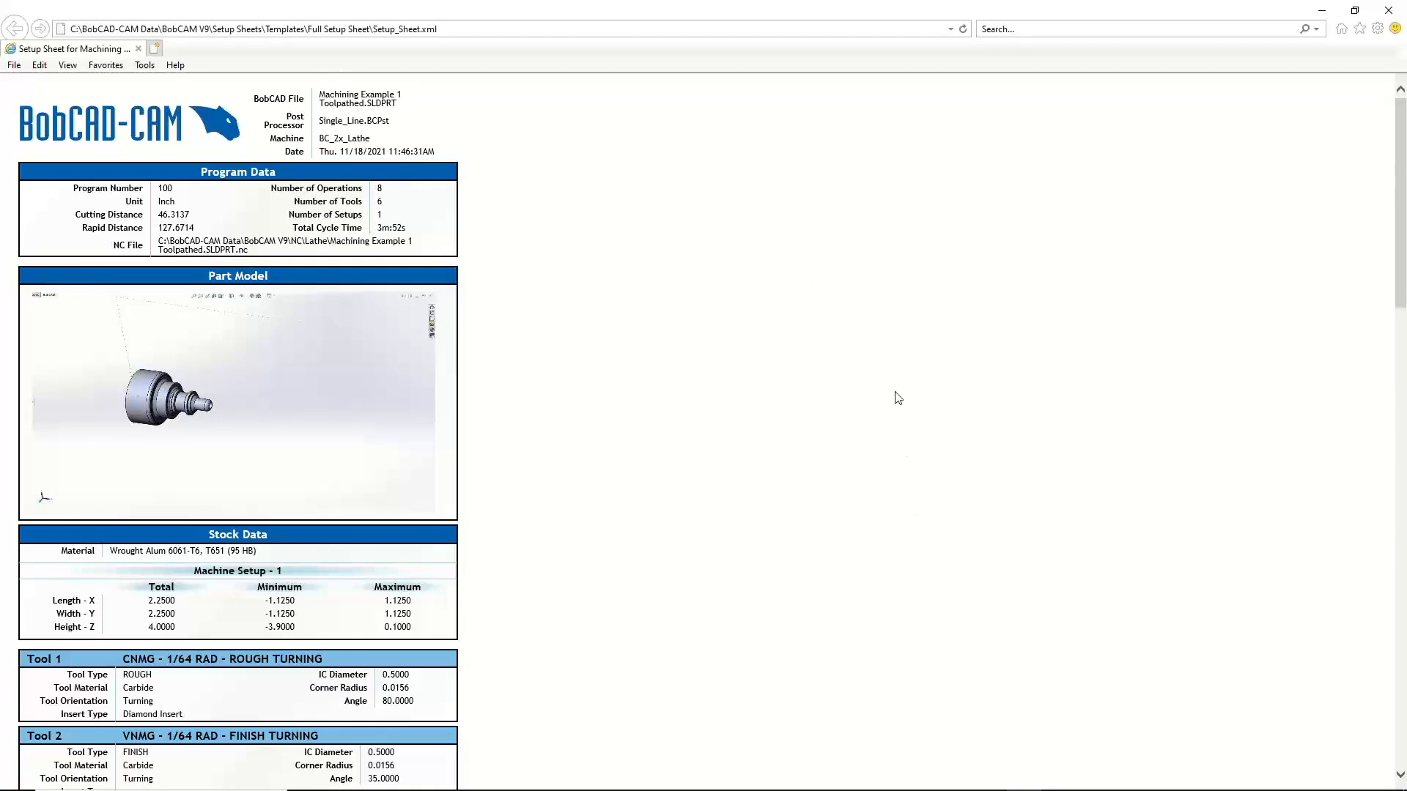
# Close the setup sheet and save the toolpathed part file in SOLIDWORKS
pyautogui.click(1388, 10)
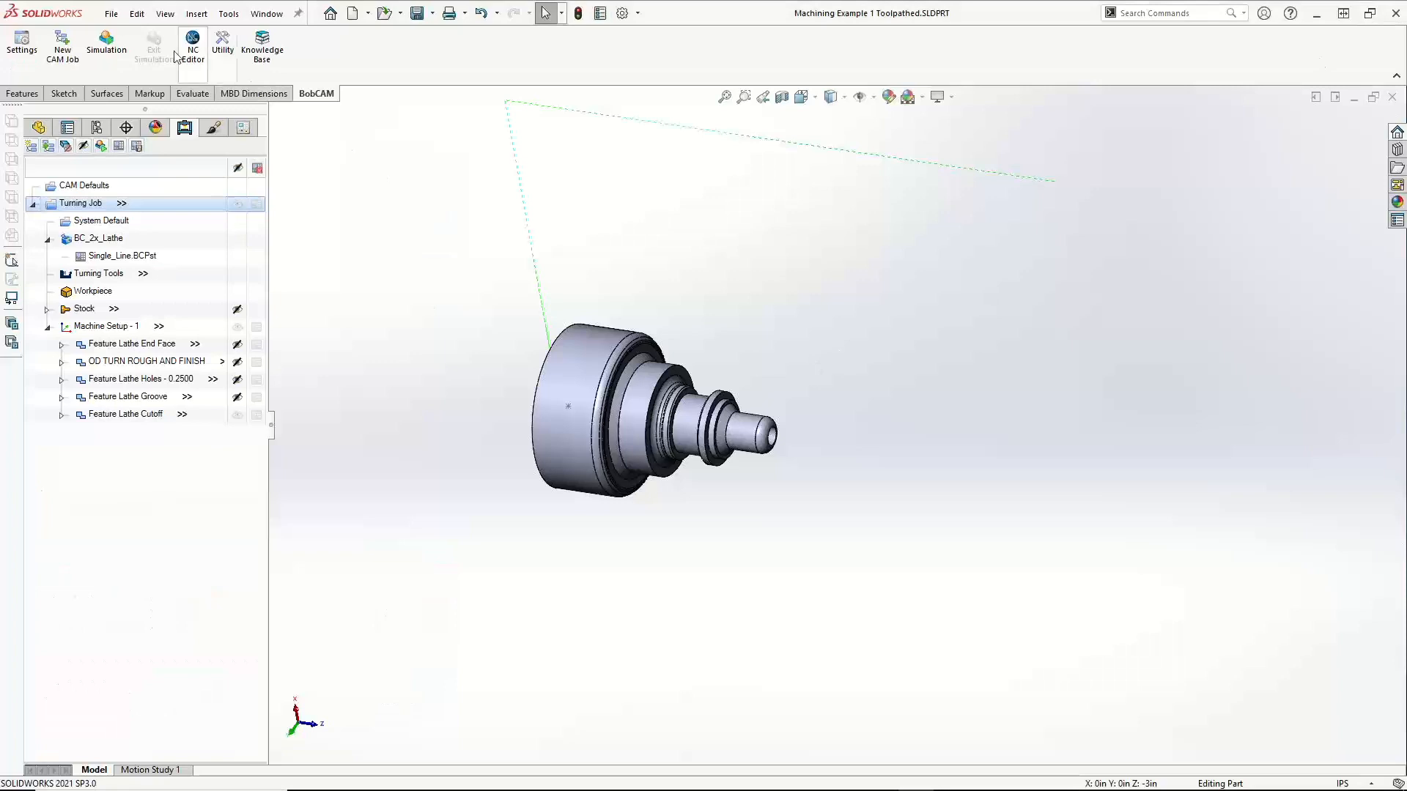
pyautogui.click(112, 14)
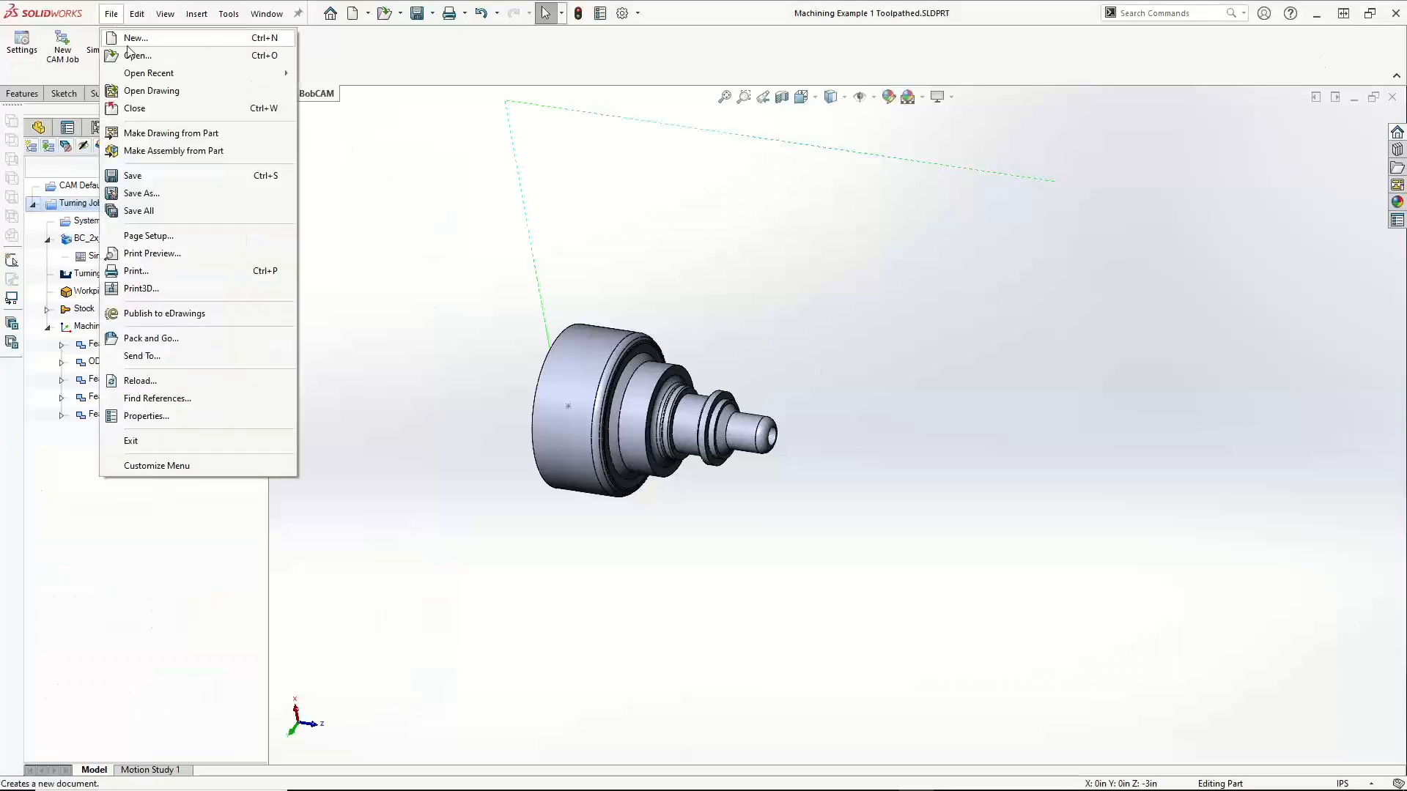
pyautogui.click(156, 176)
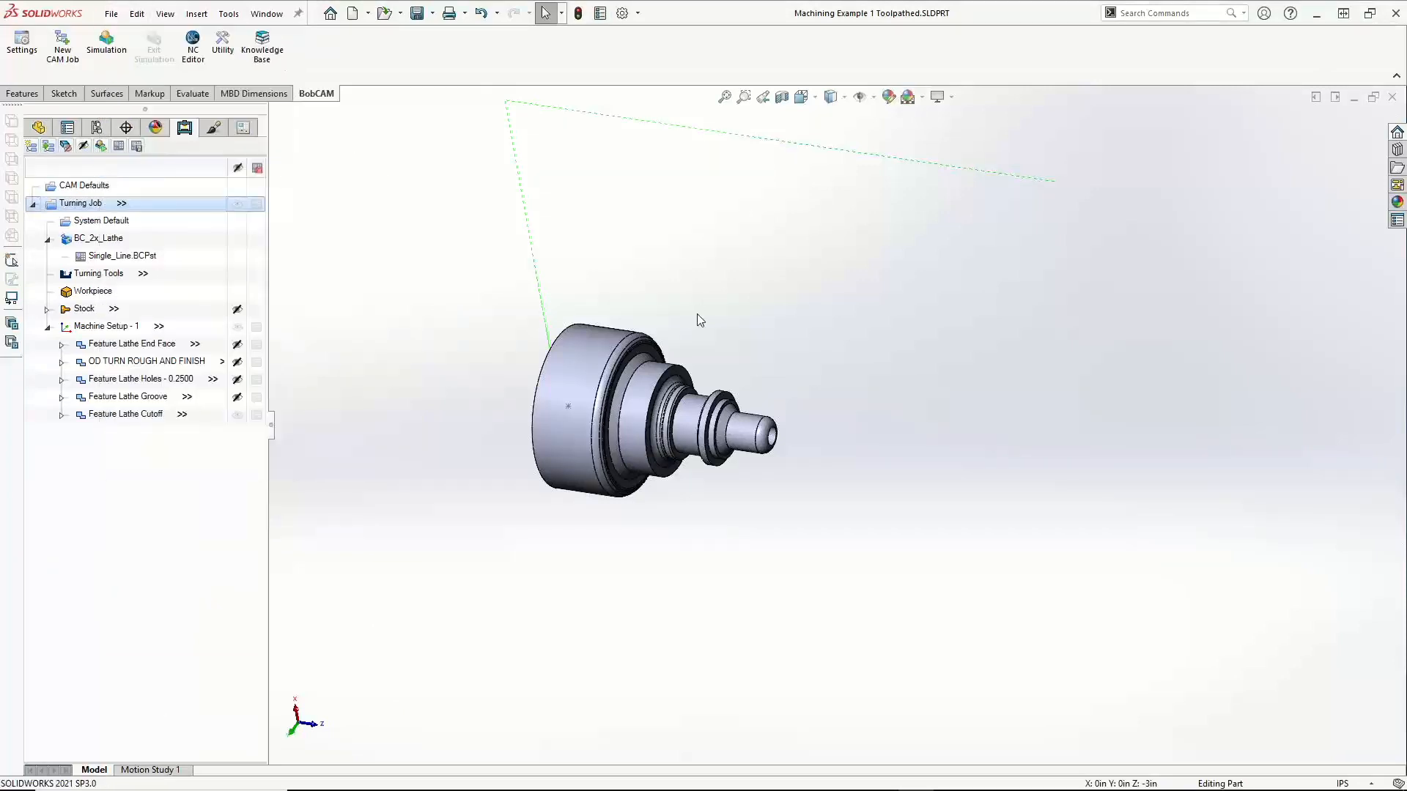